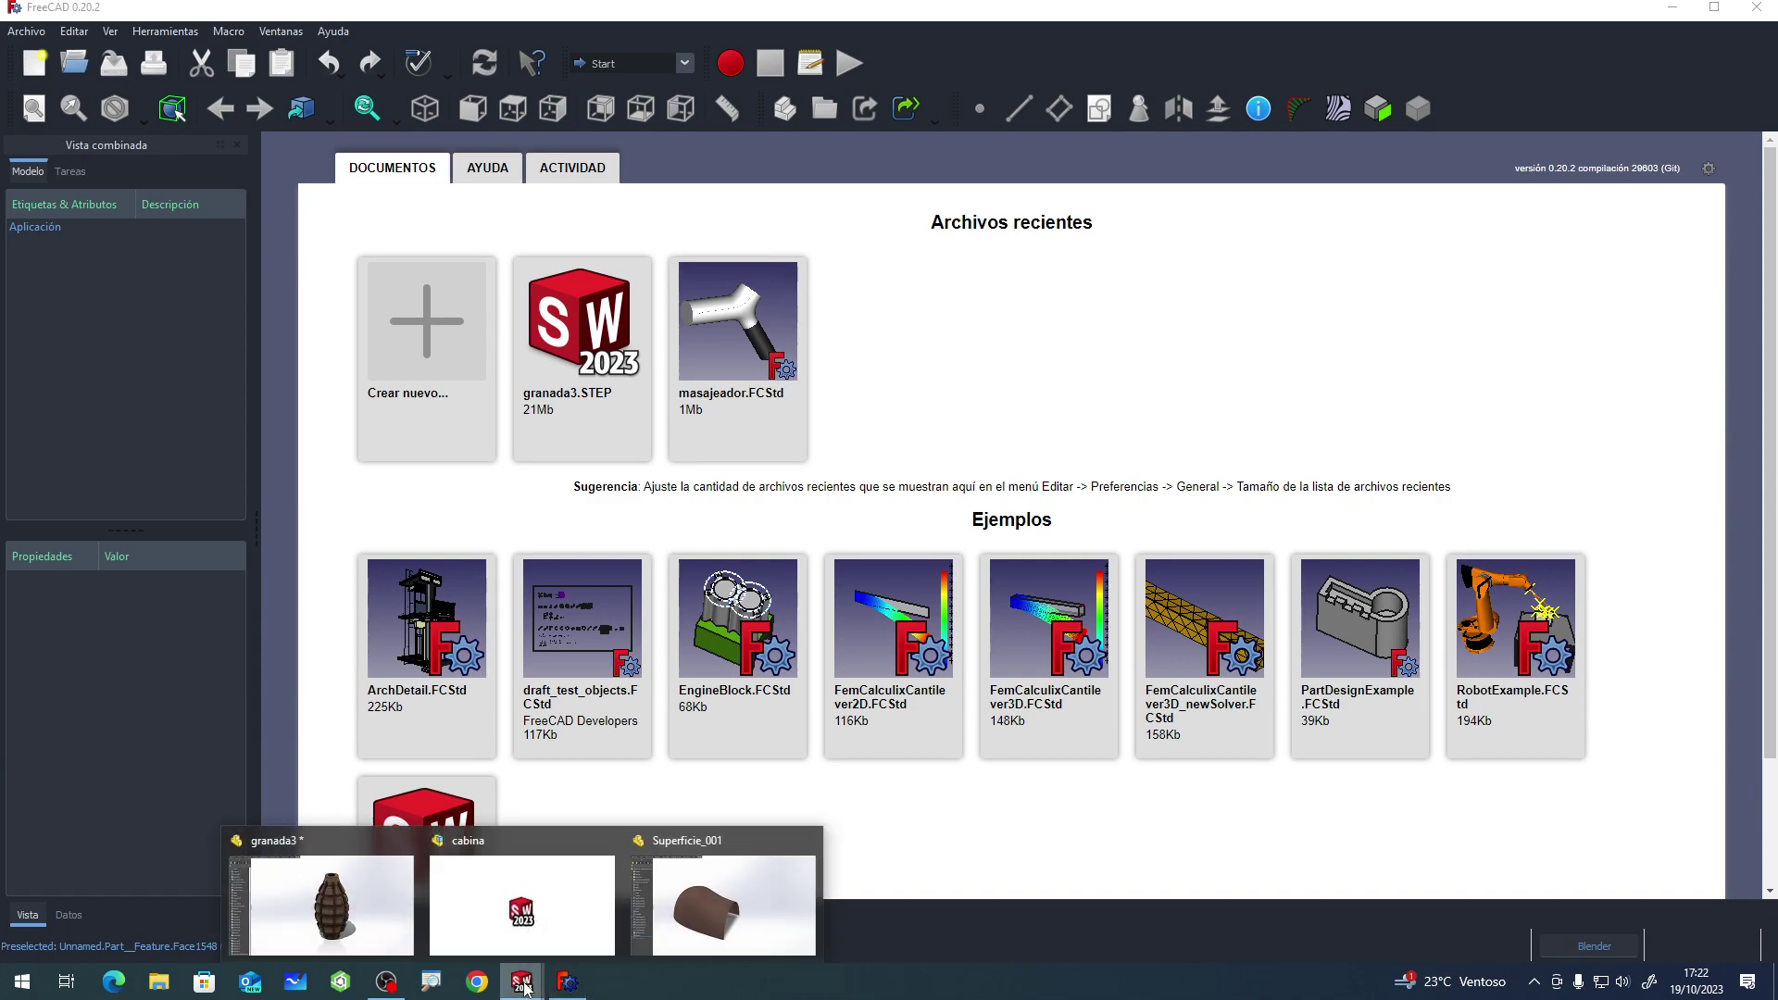
Bring the SolidWorks window with the granada3 grenade part to the front.
click(389, 926)
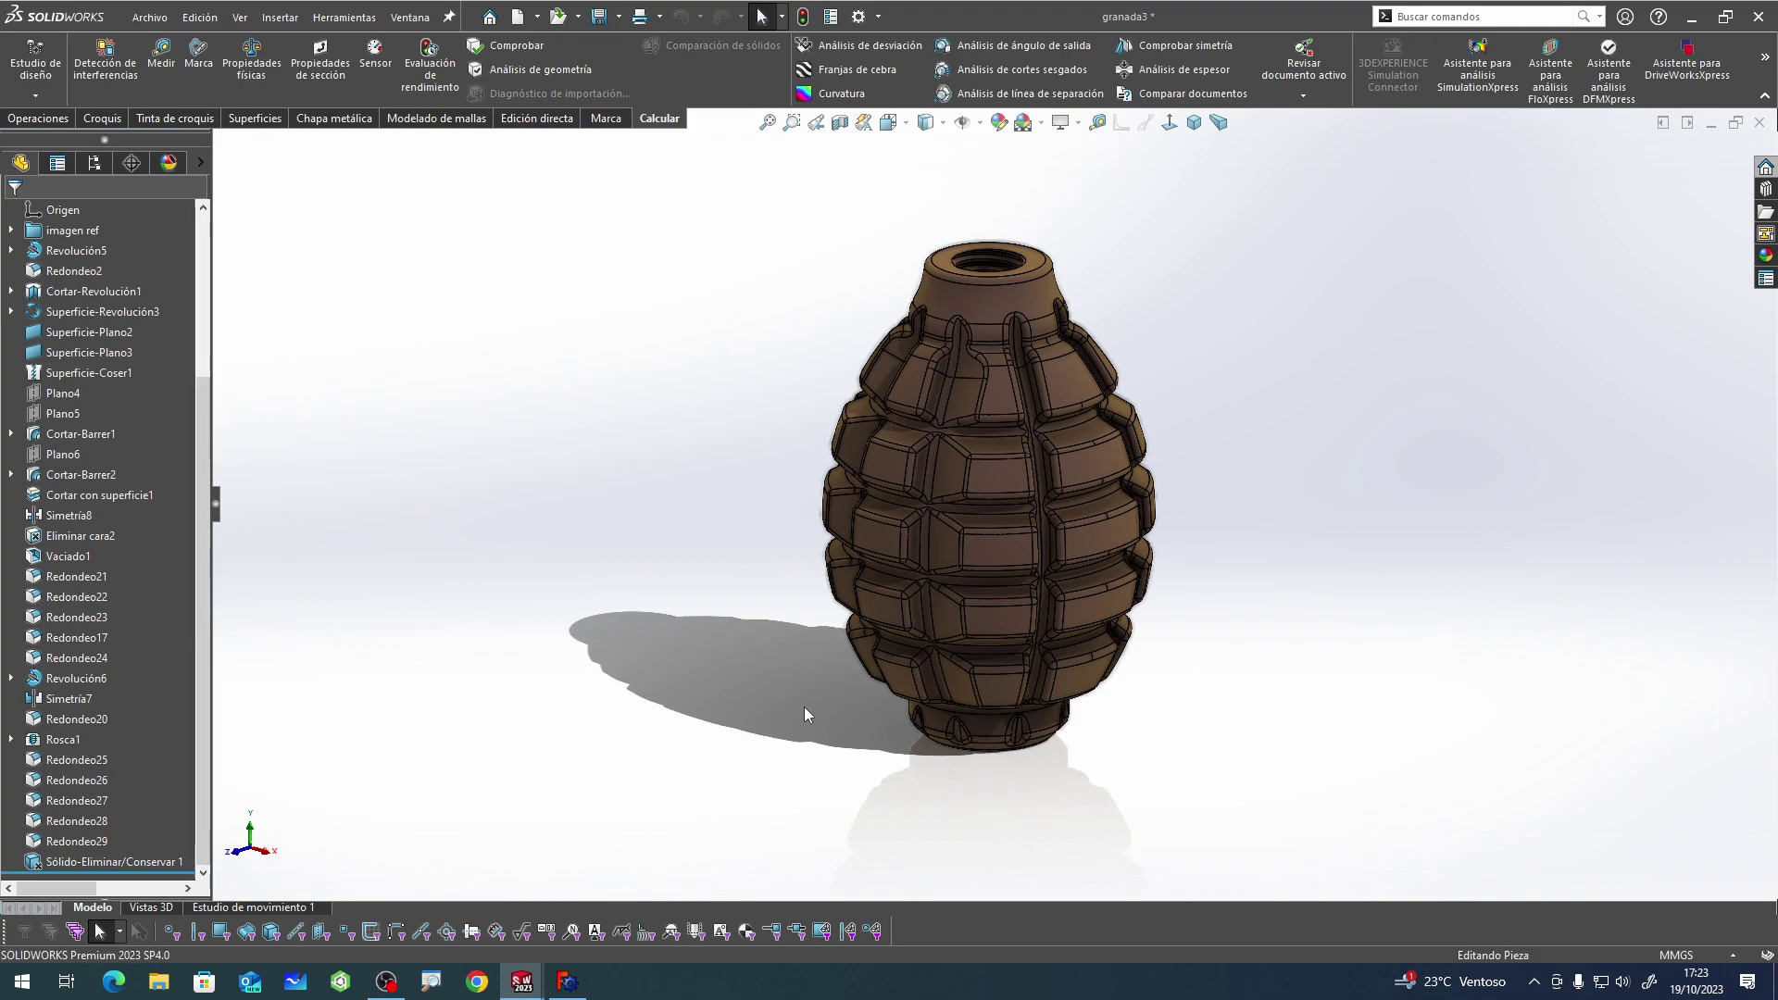
mouse_move(804, 707)
middle_down()
mouse_move(770, 722)
mouse_move(860, 669)
middle_up()
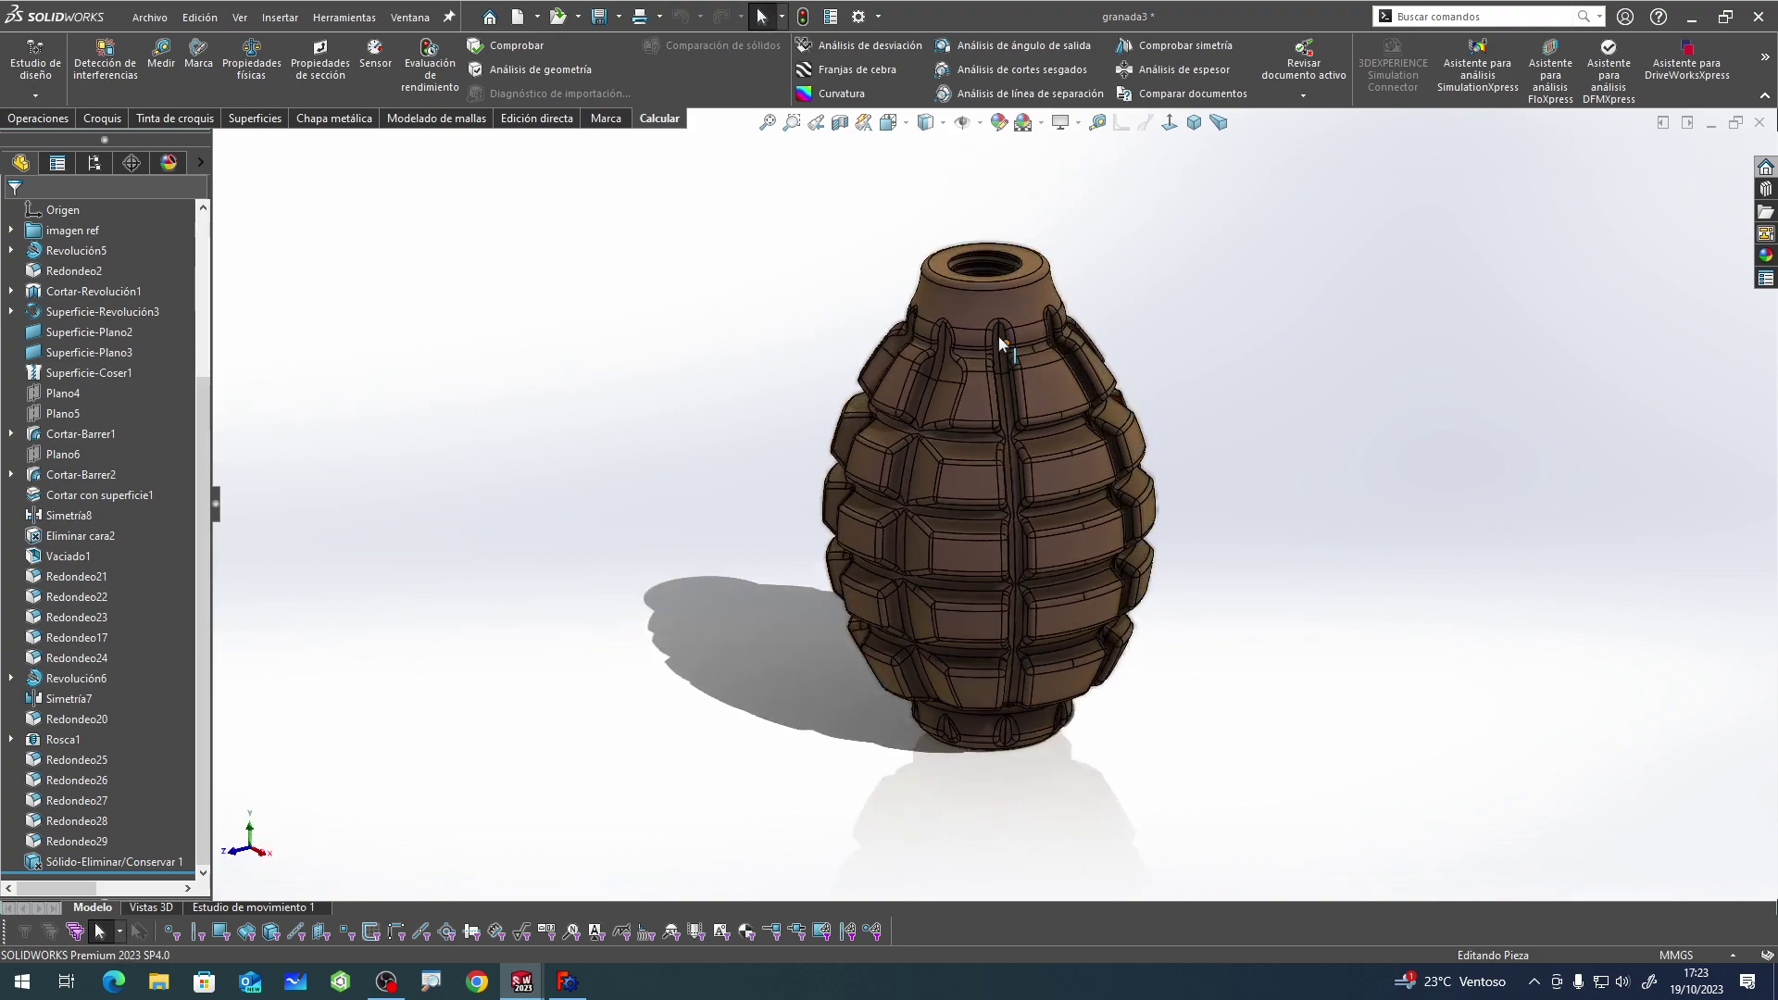
middle_drag(782, 332, 905, 606)
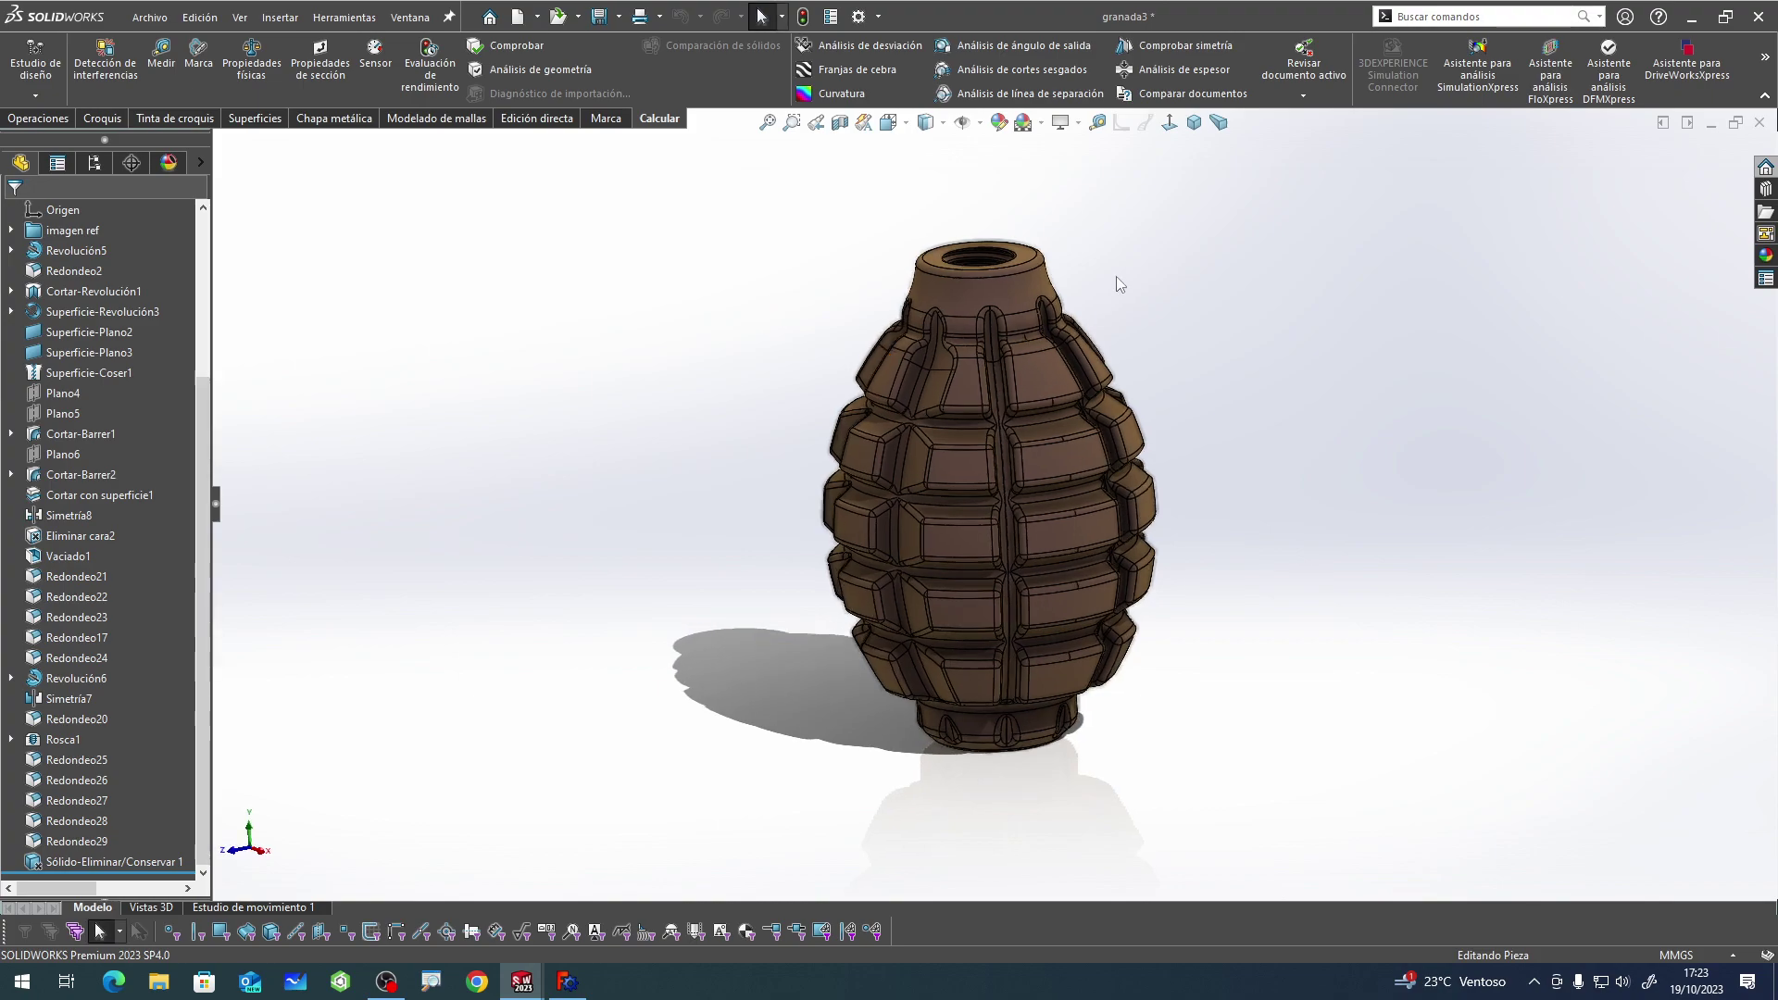
mouse_move(658, 448)
middle_down()
mouse_move(750, 385)
mouse_move(647, 448)
middle_up()
scroll(37, 351, up, 5)
scroll(37, 352, down, 4)
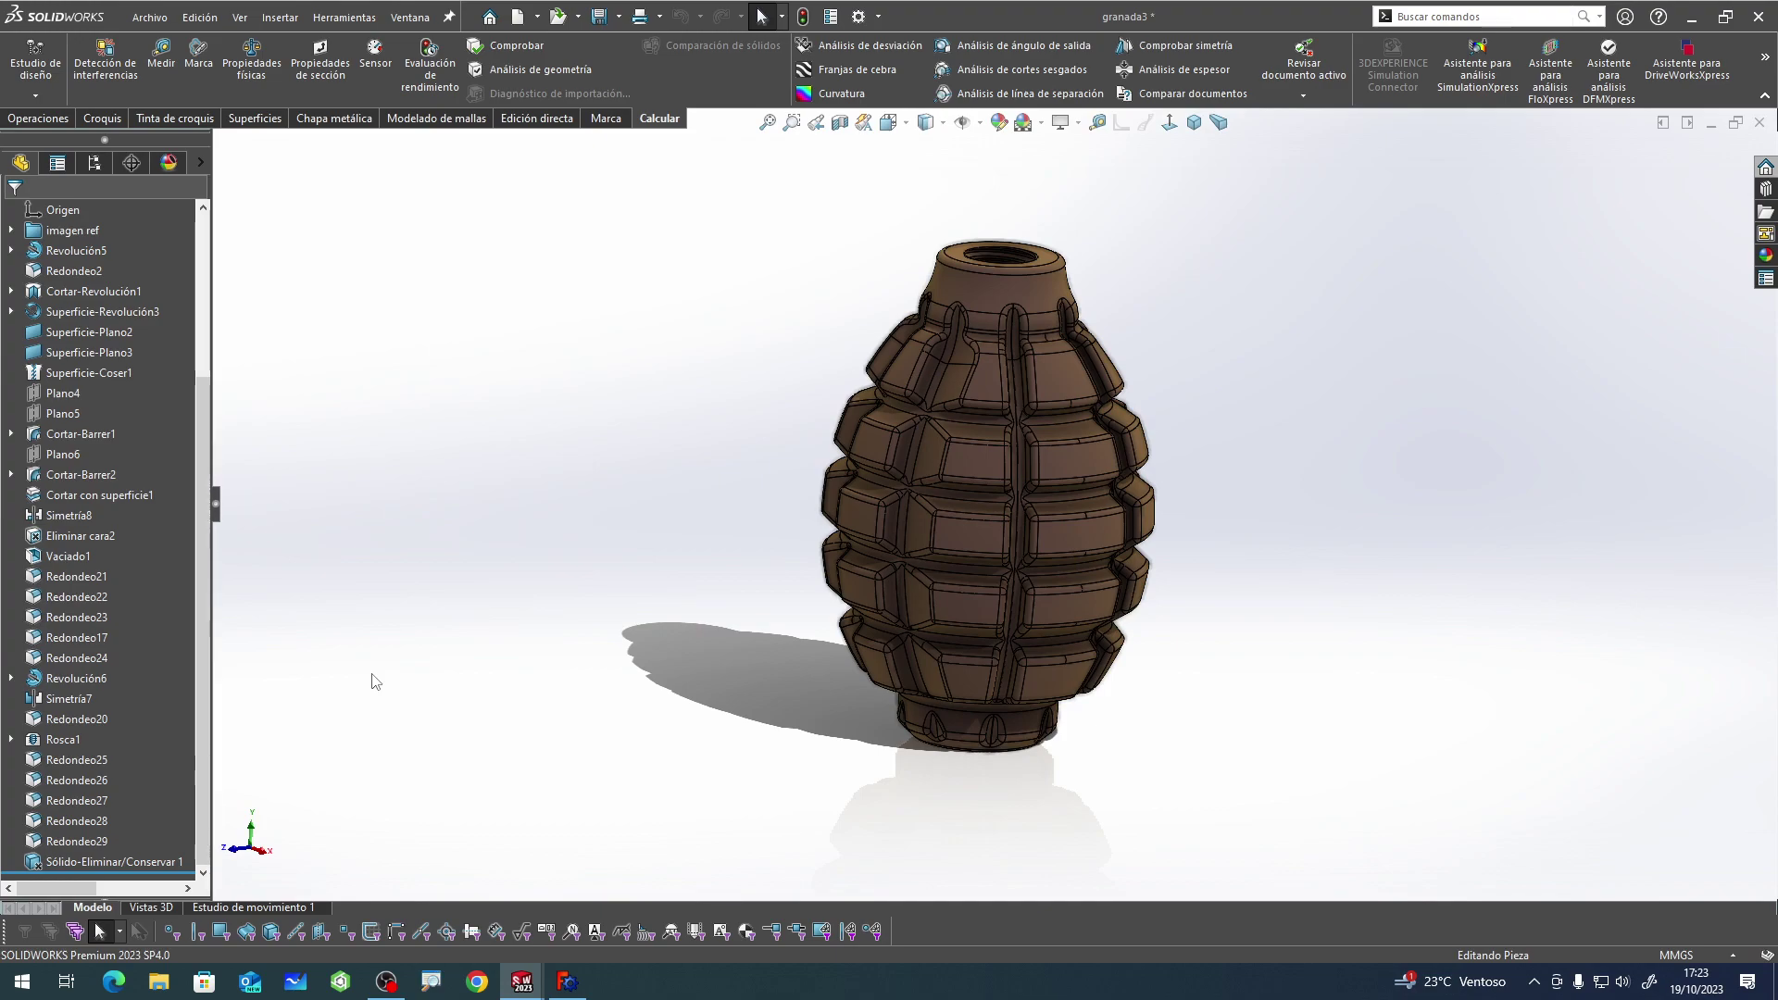
middle_drag(580, 711, 562, 705)
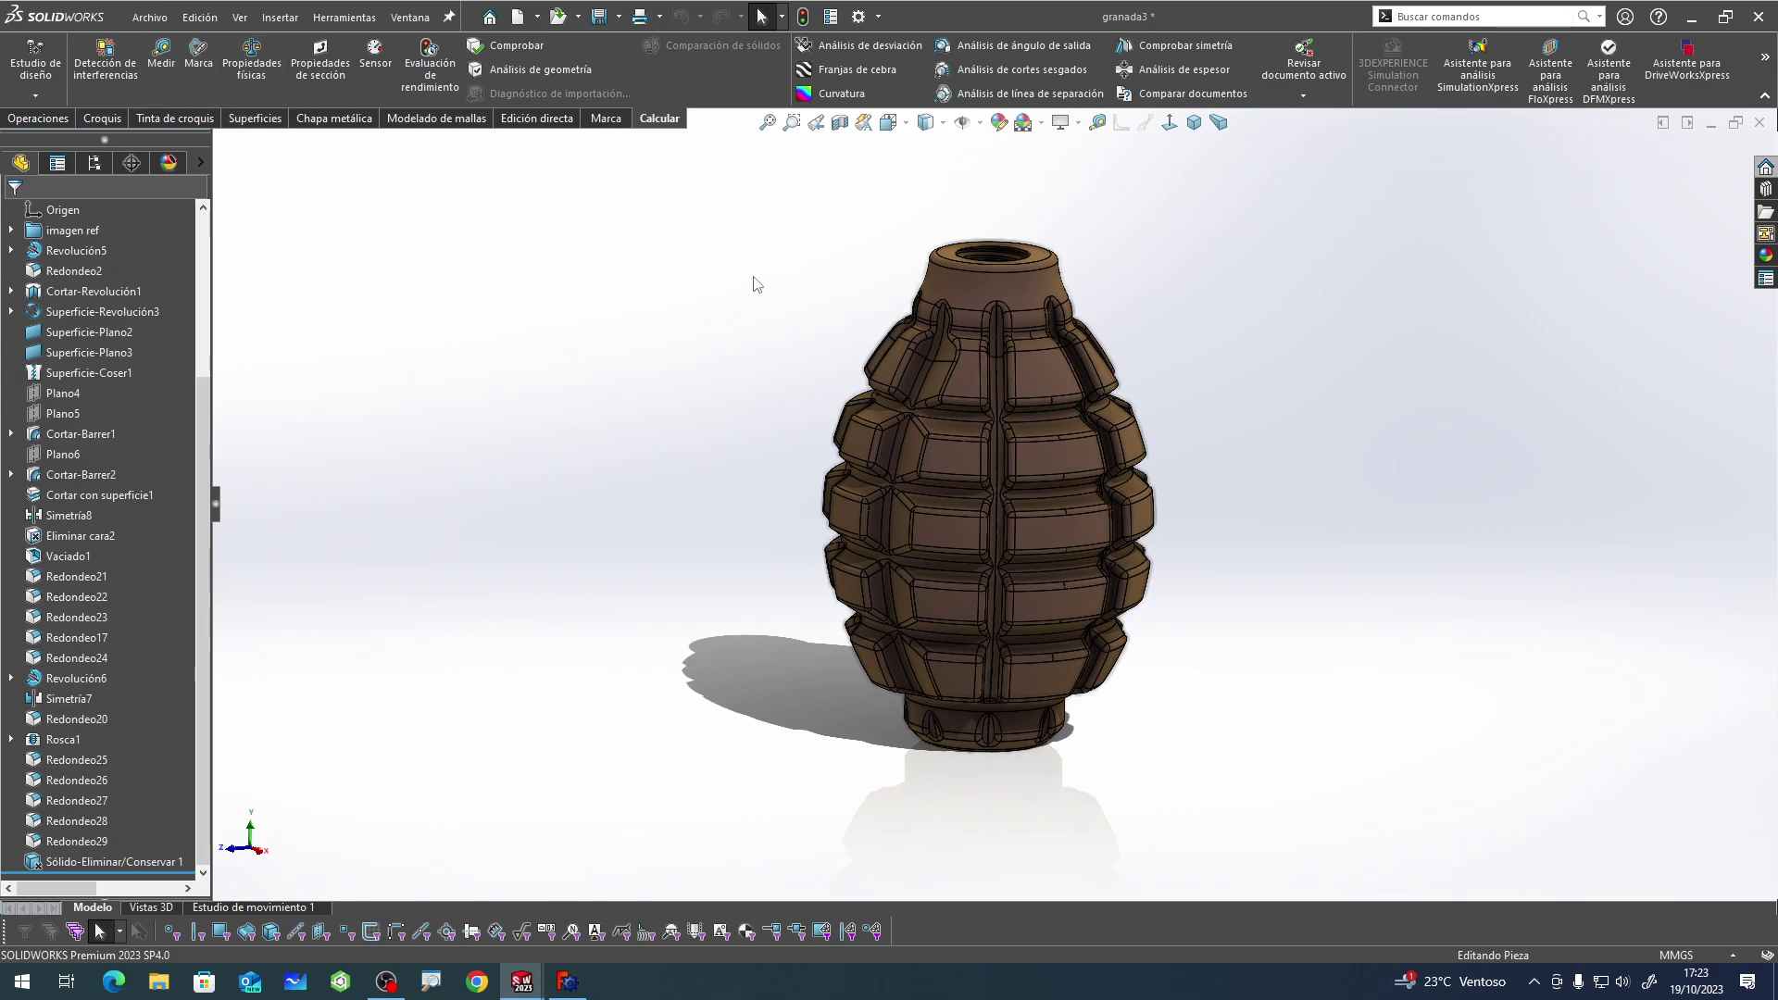
Save a copy of granada3 as STEP AP214 on the SSD SECUNDARIO (D:) drive.
click(149, 18)
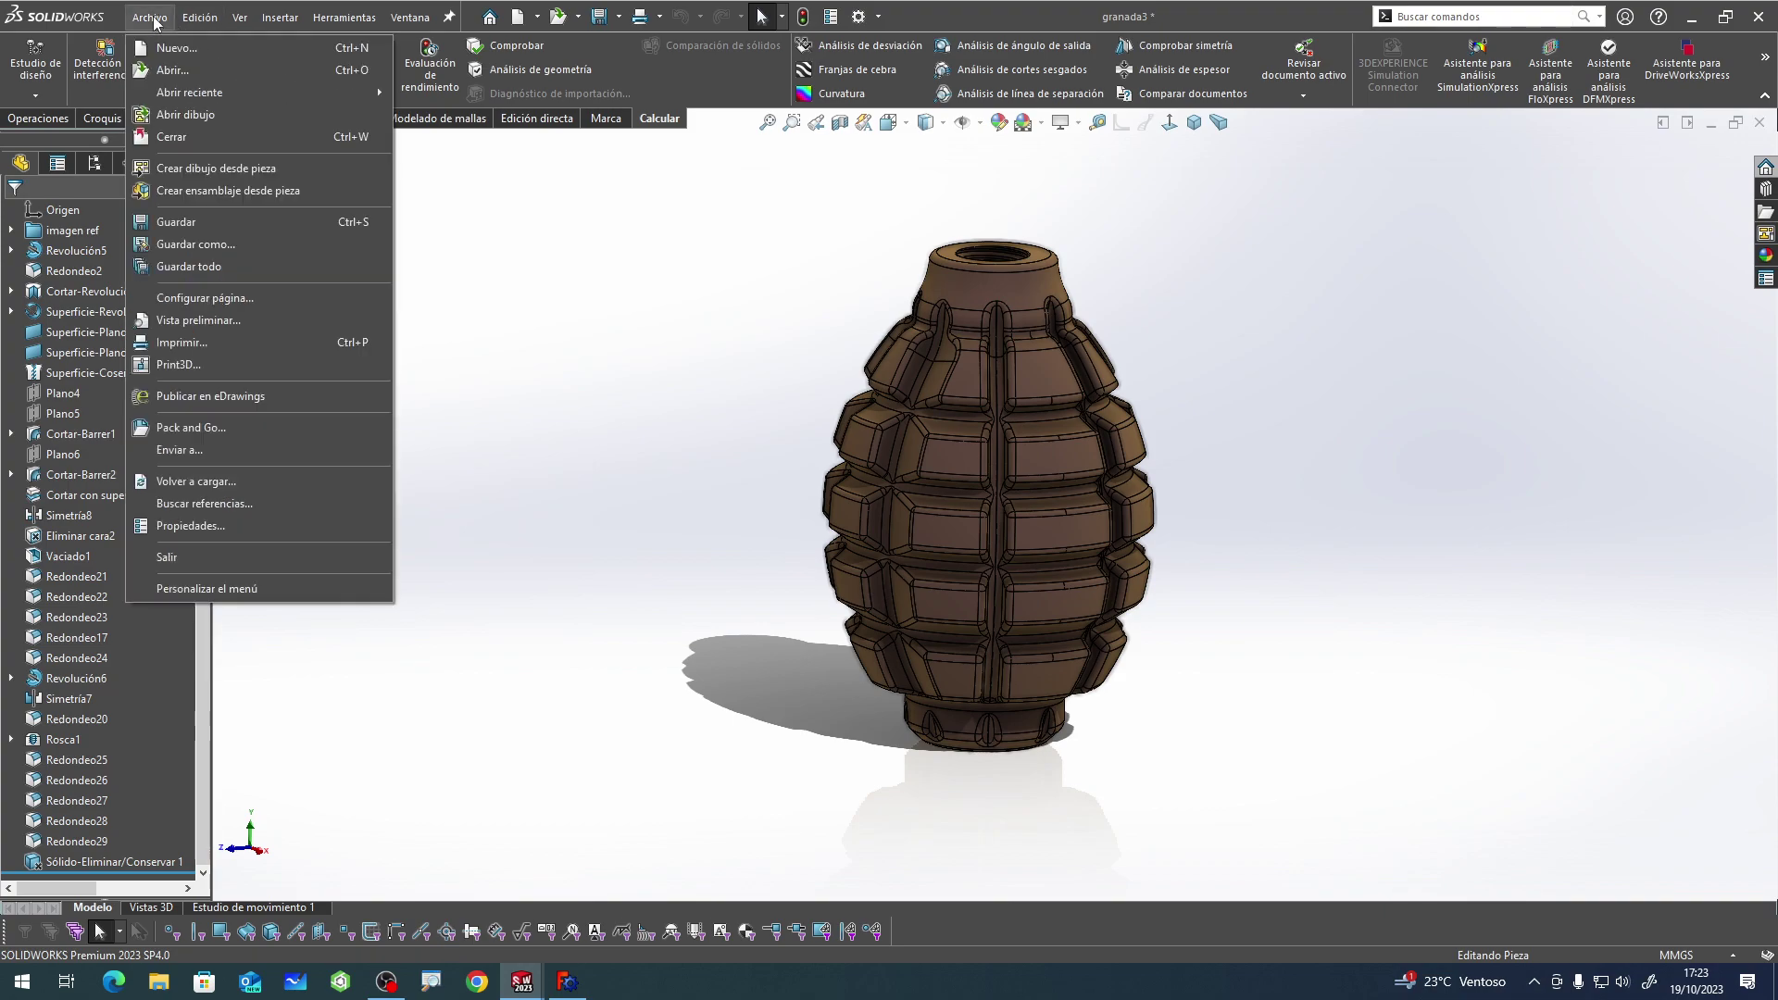
click(194, 245)
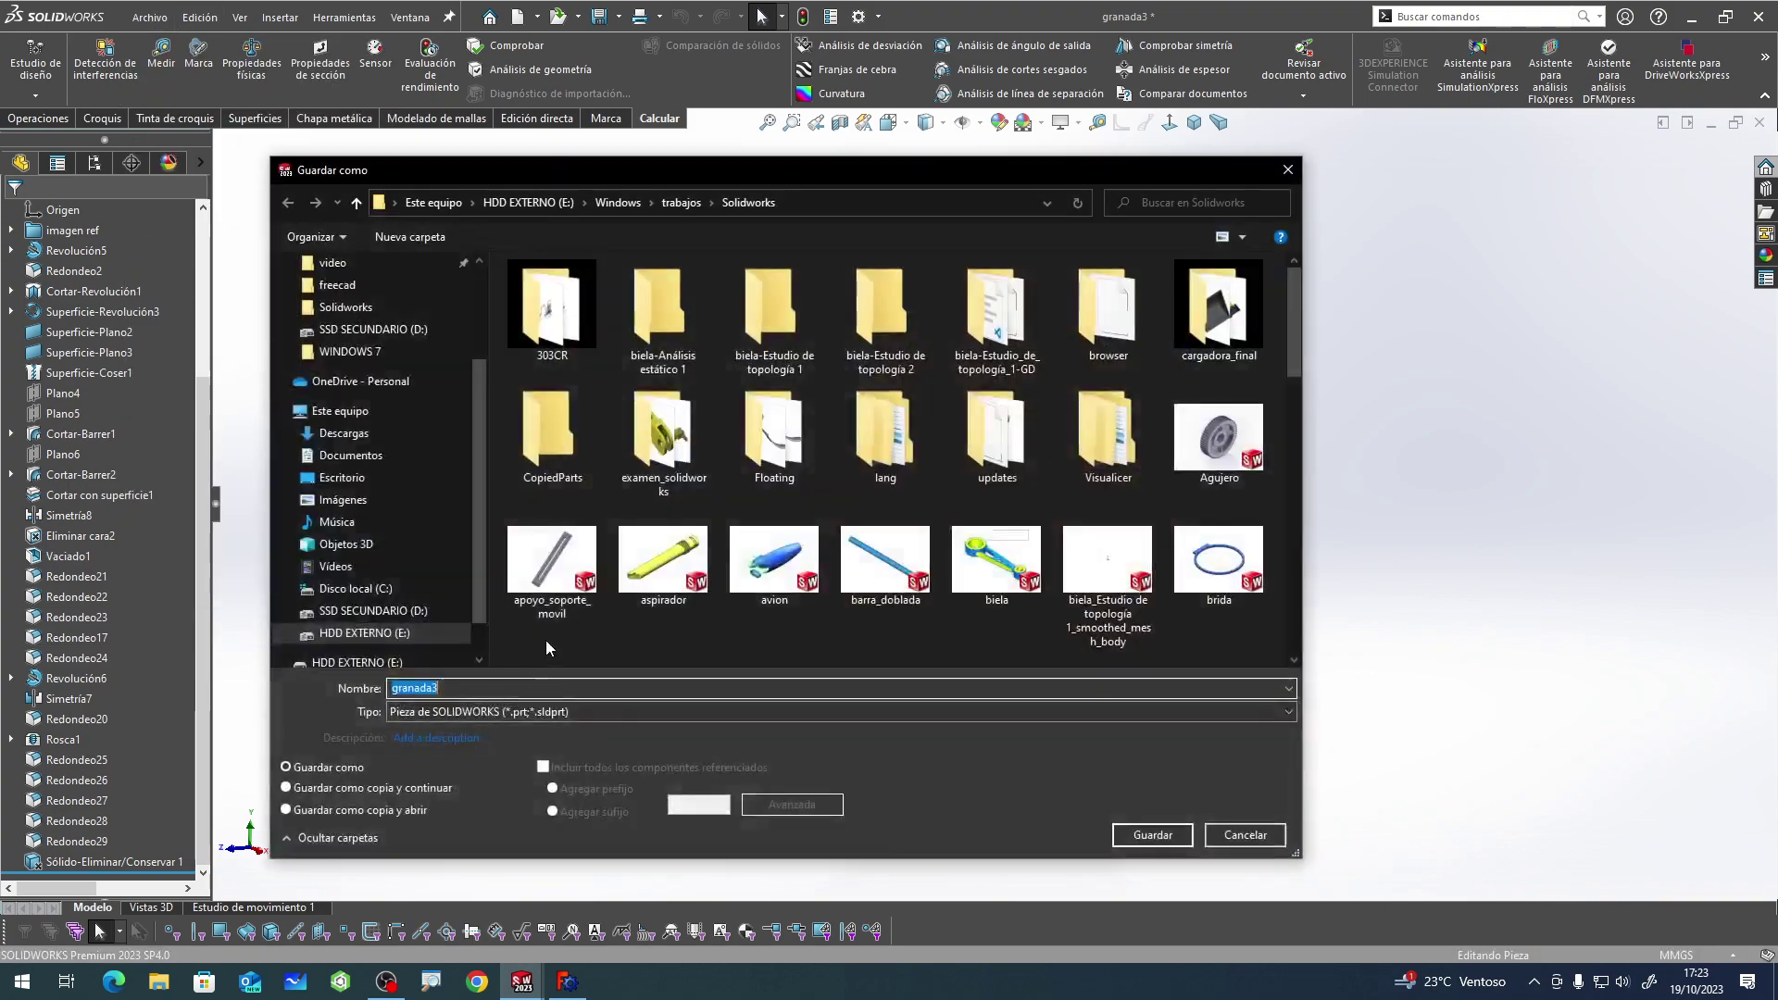
click(546, 712)
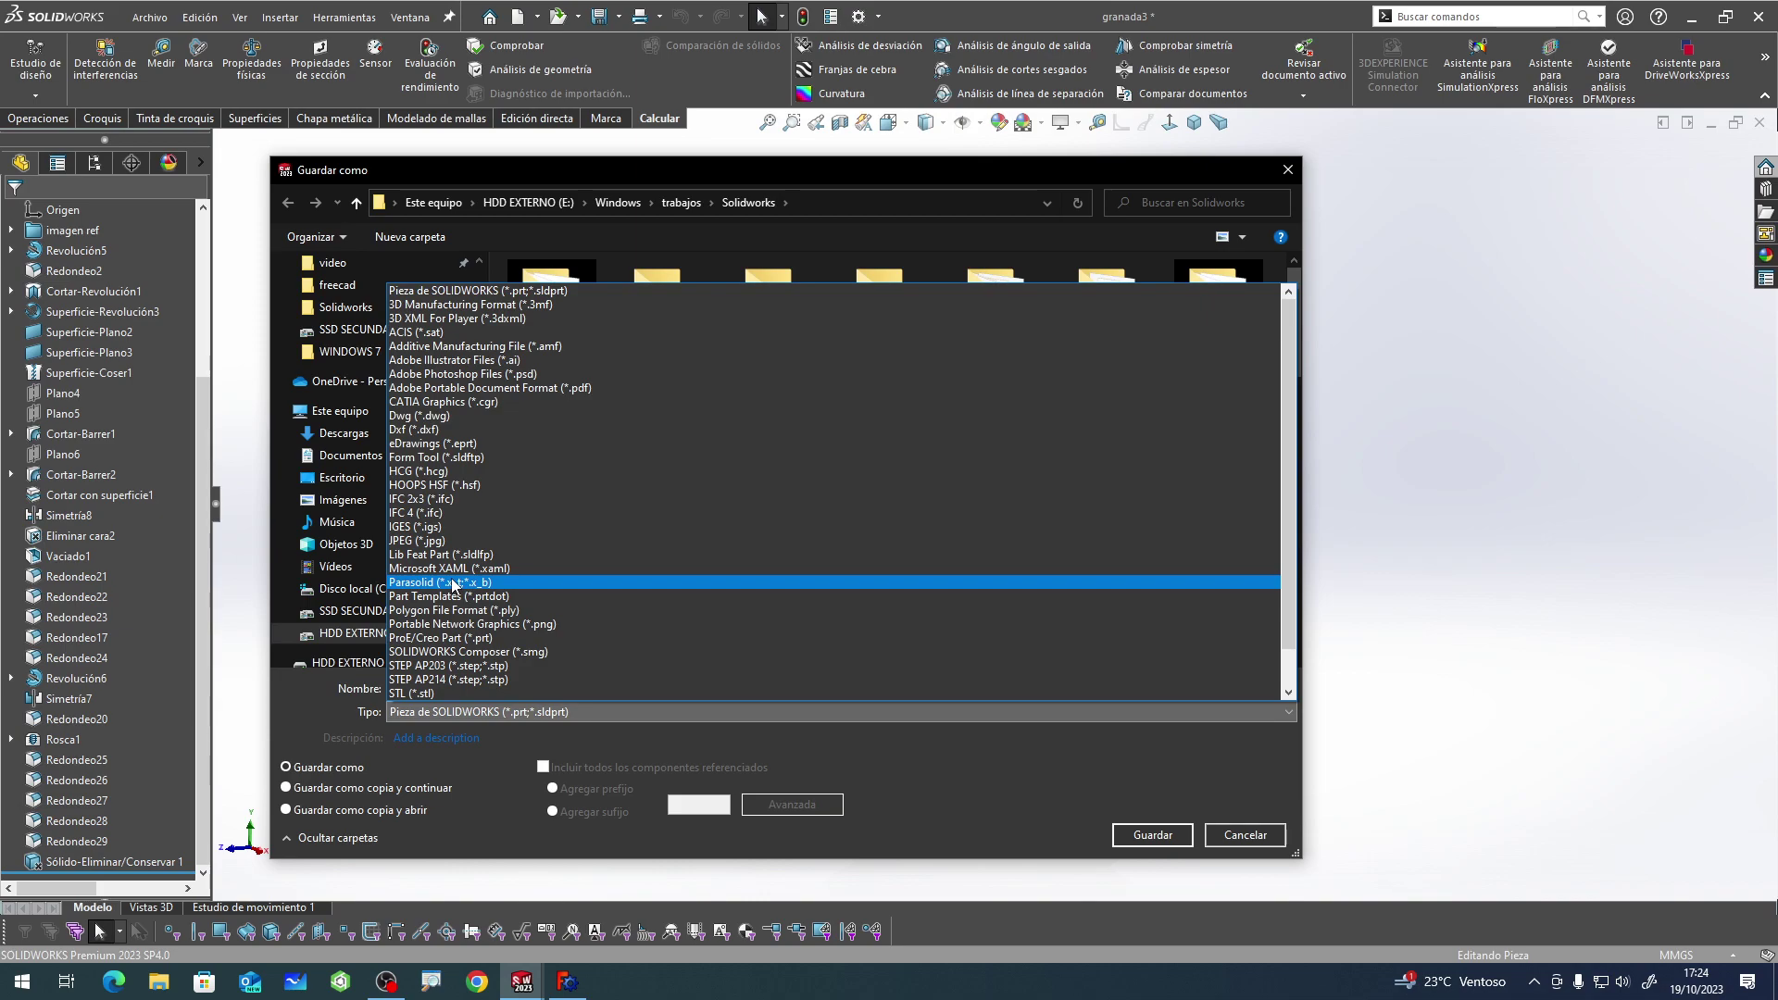
click(438, 681)
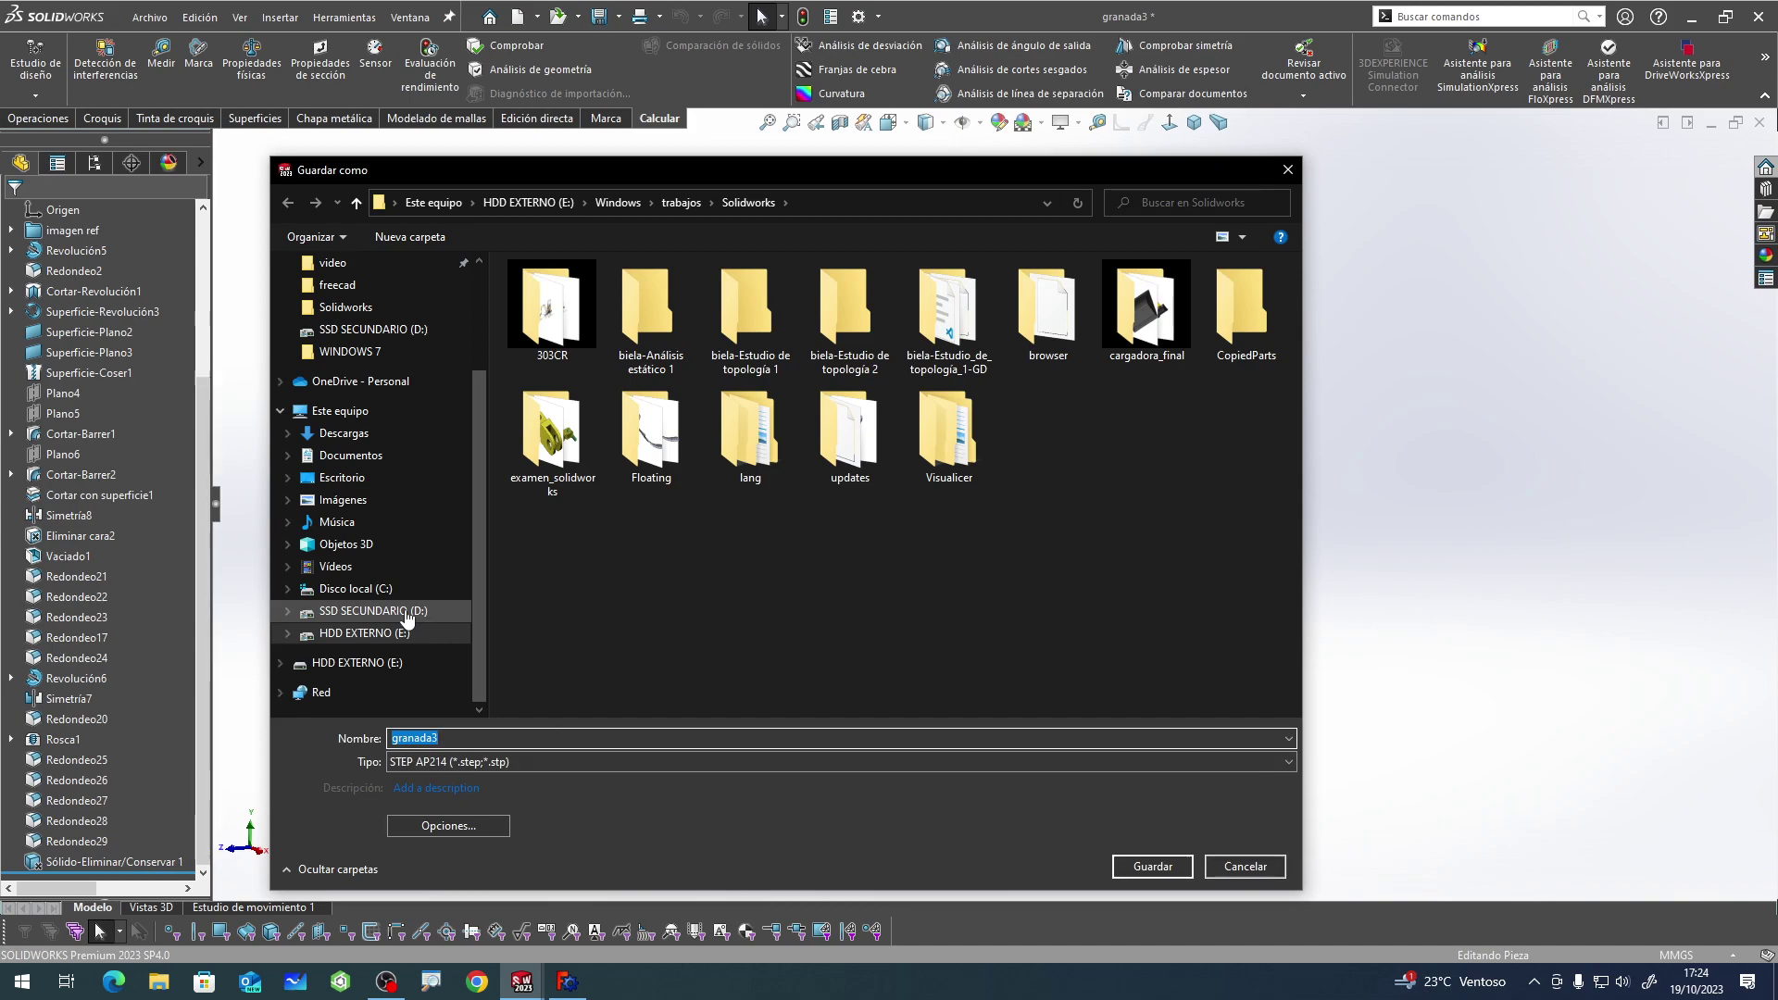
click(406, 612)
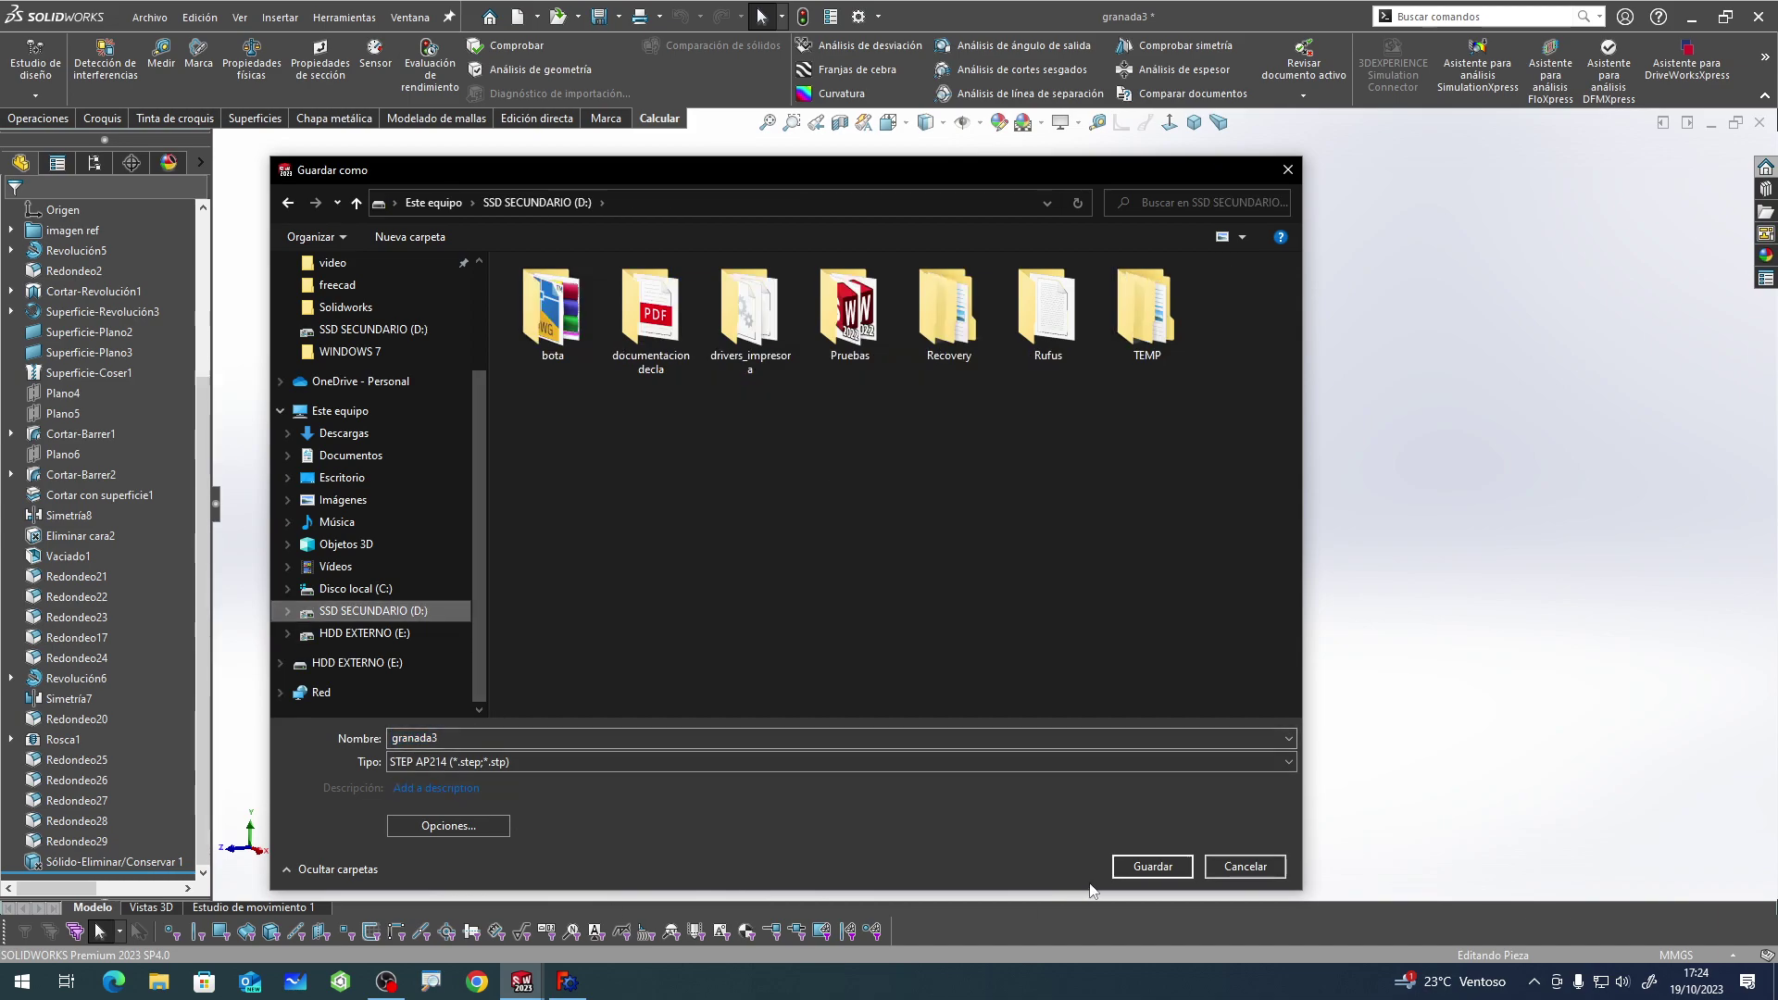
click(1154, 867)
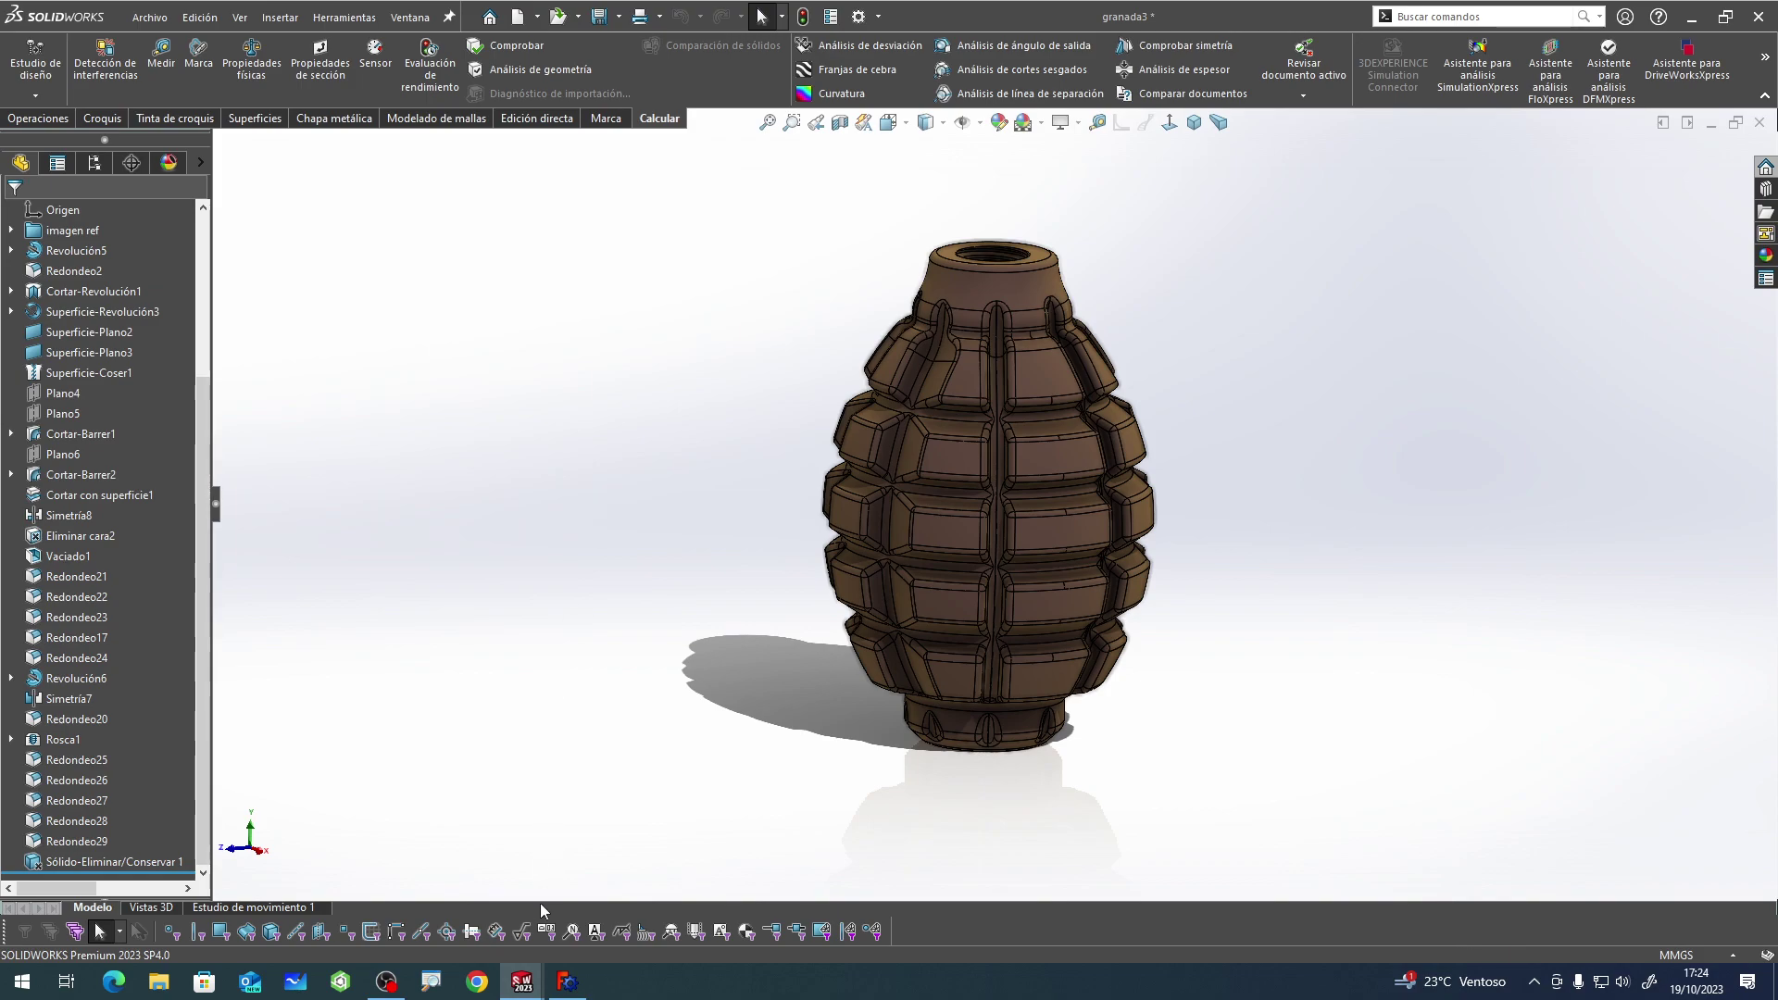
In FreeCAD, import granada3 from drive D: using the STEP with colors filter.
click(567, 982)
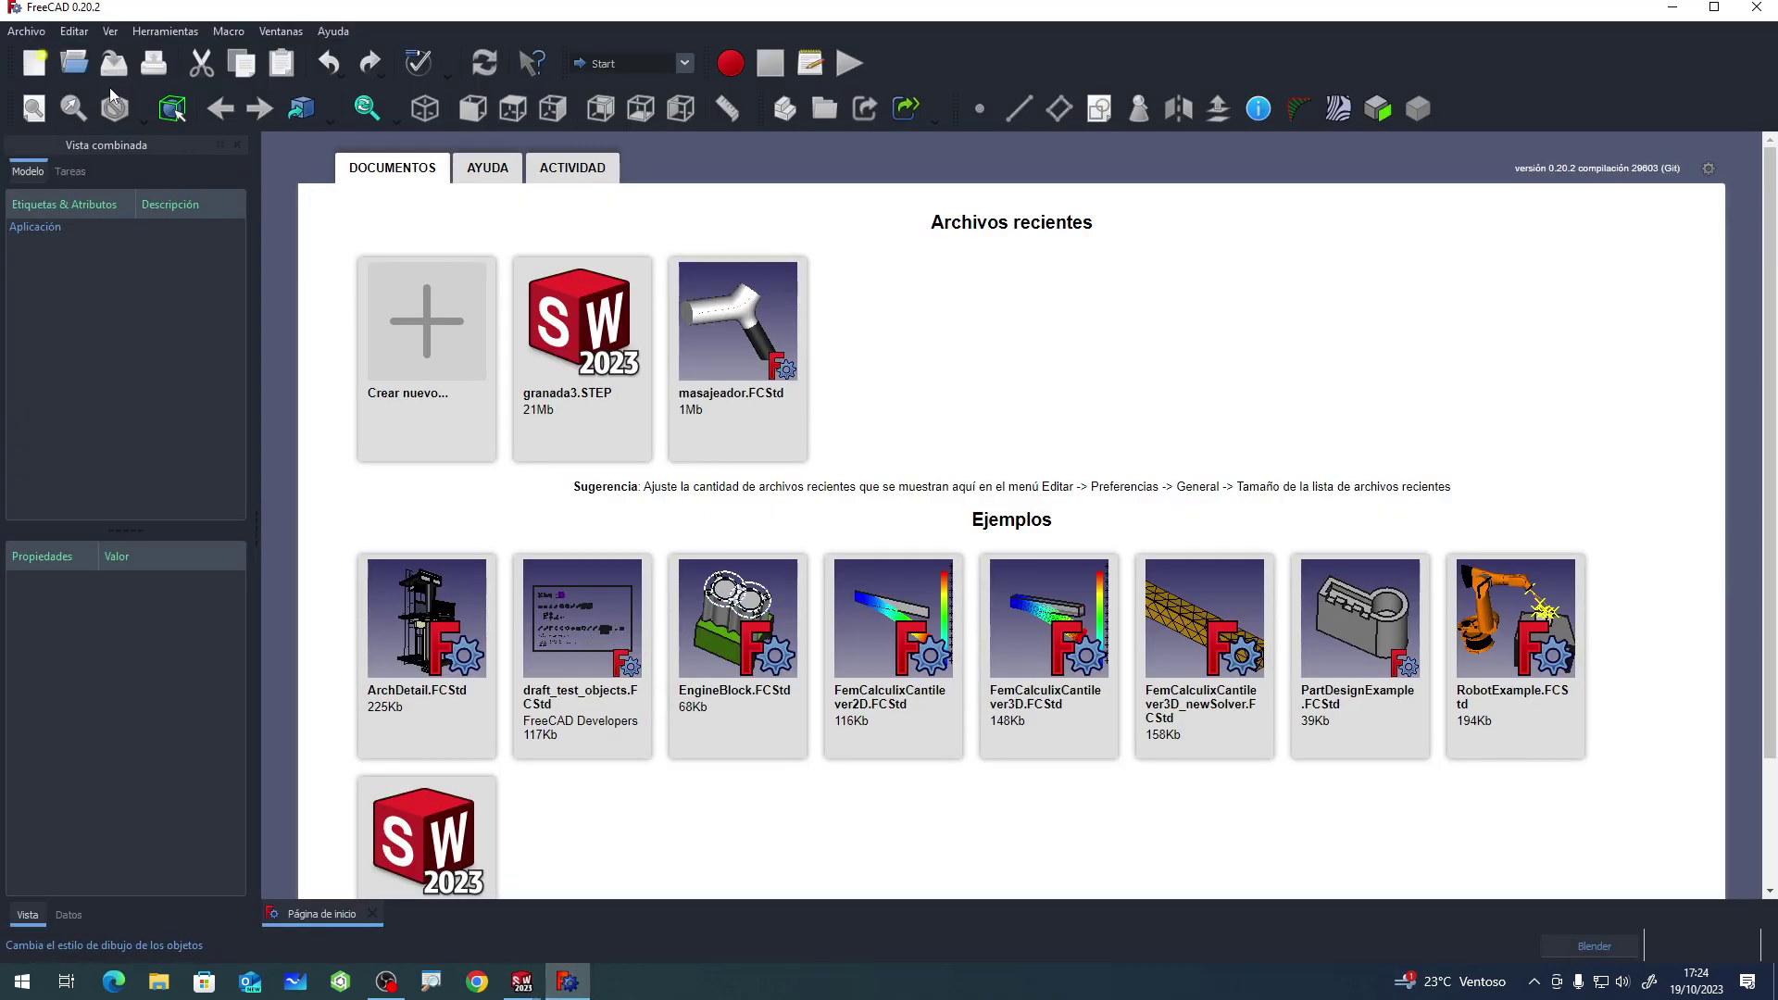
key(ctrl+o)
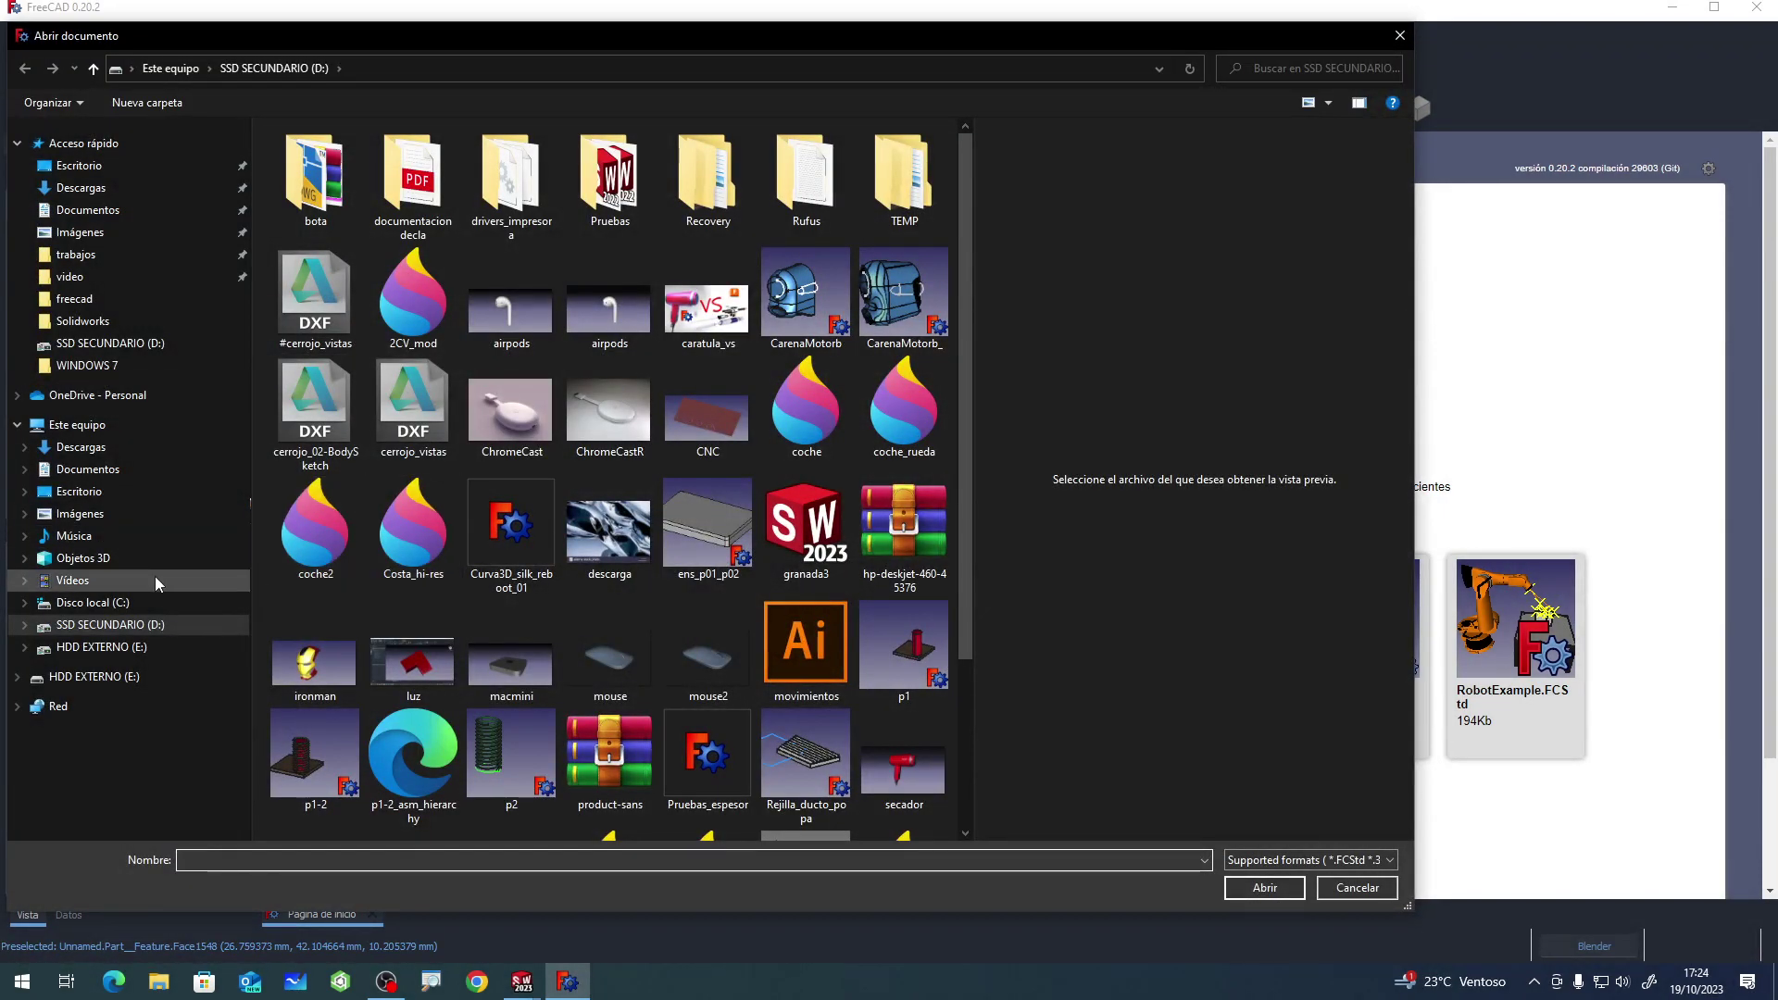
click(131, 632)
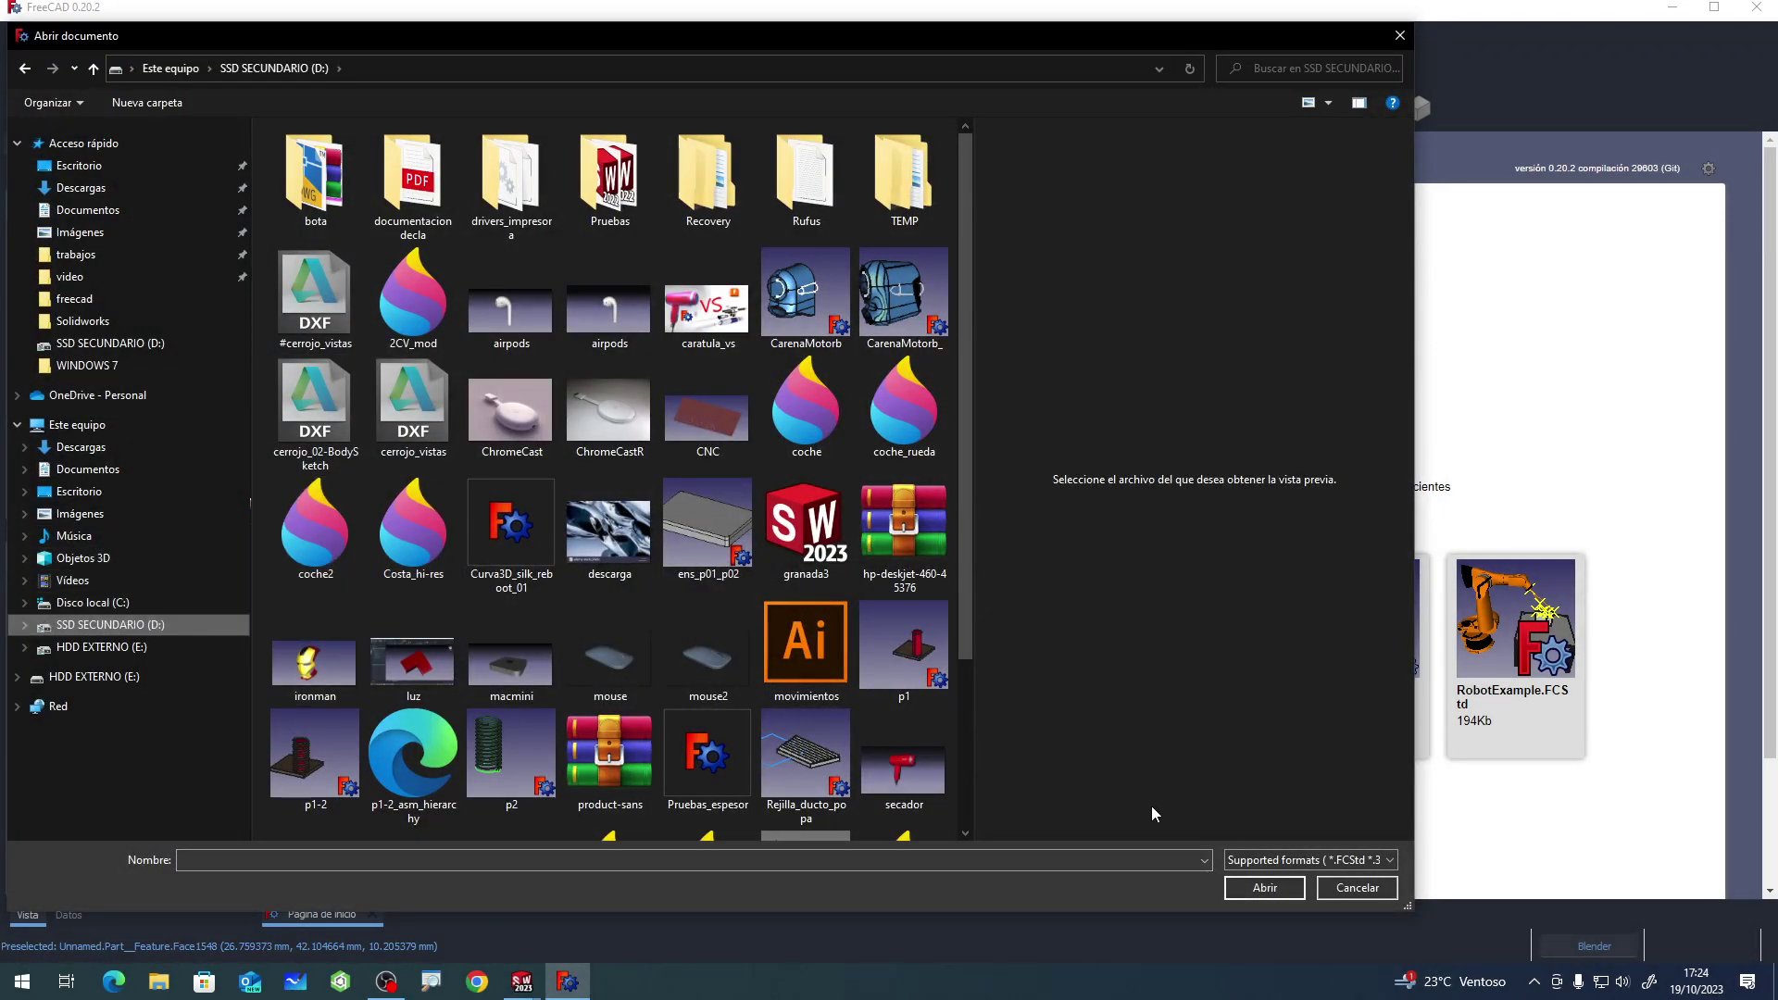
click(1351, 860)
scroll(1305, 774, down, 2)
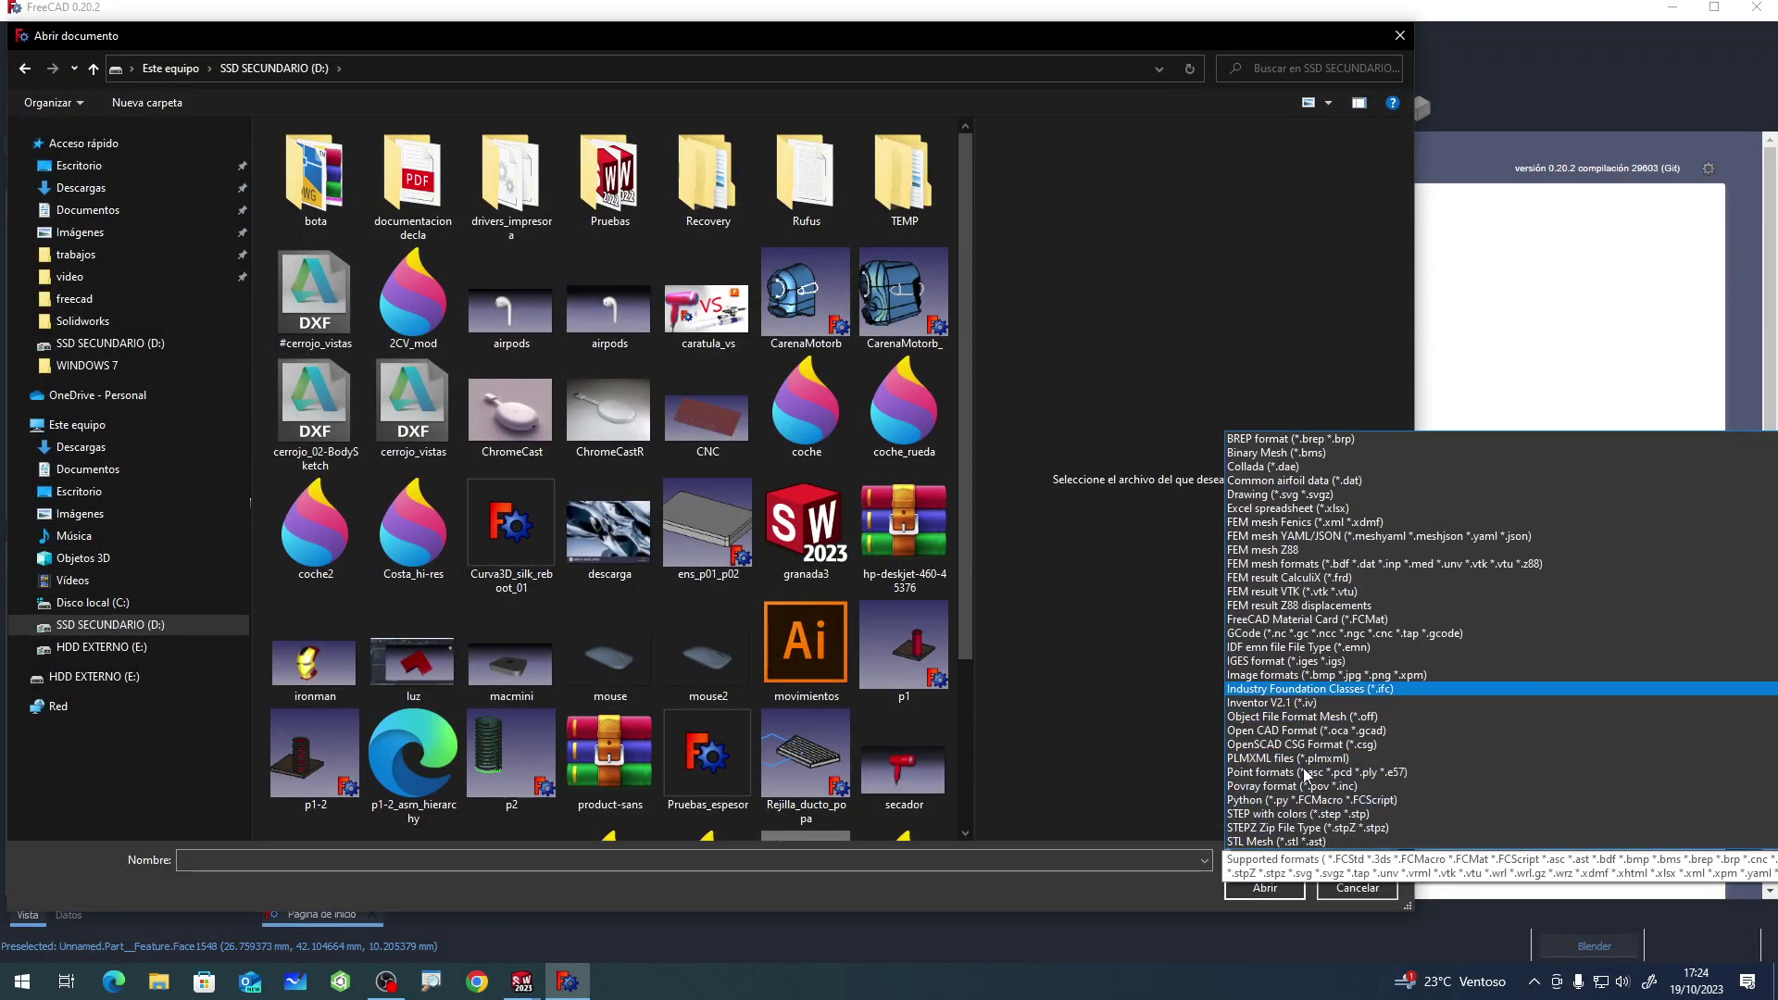
scroll(1305, 774, down, 2)
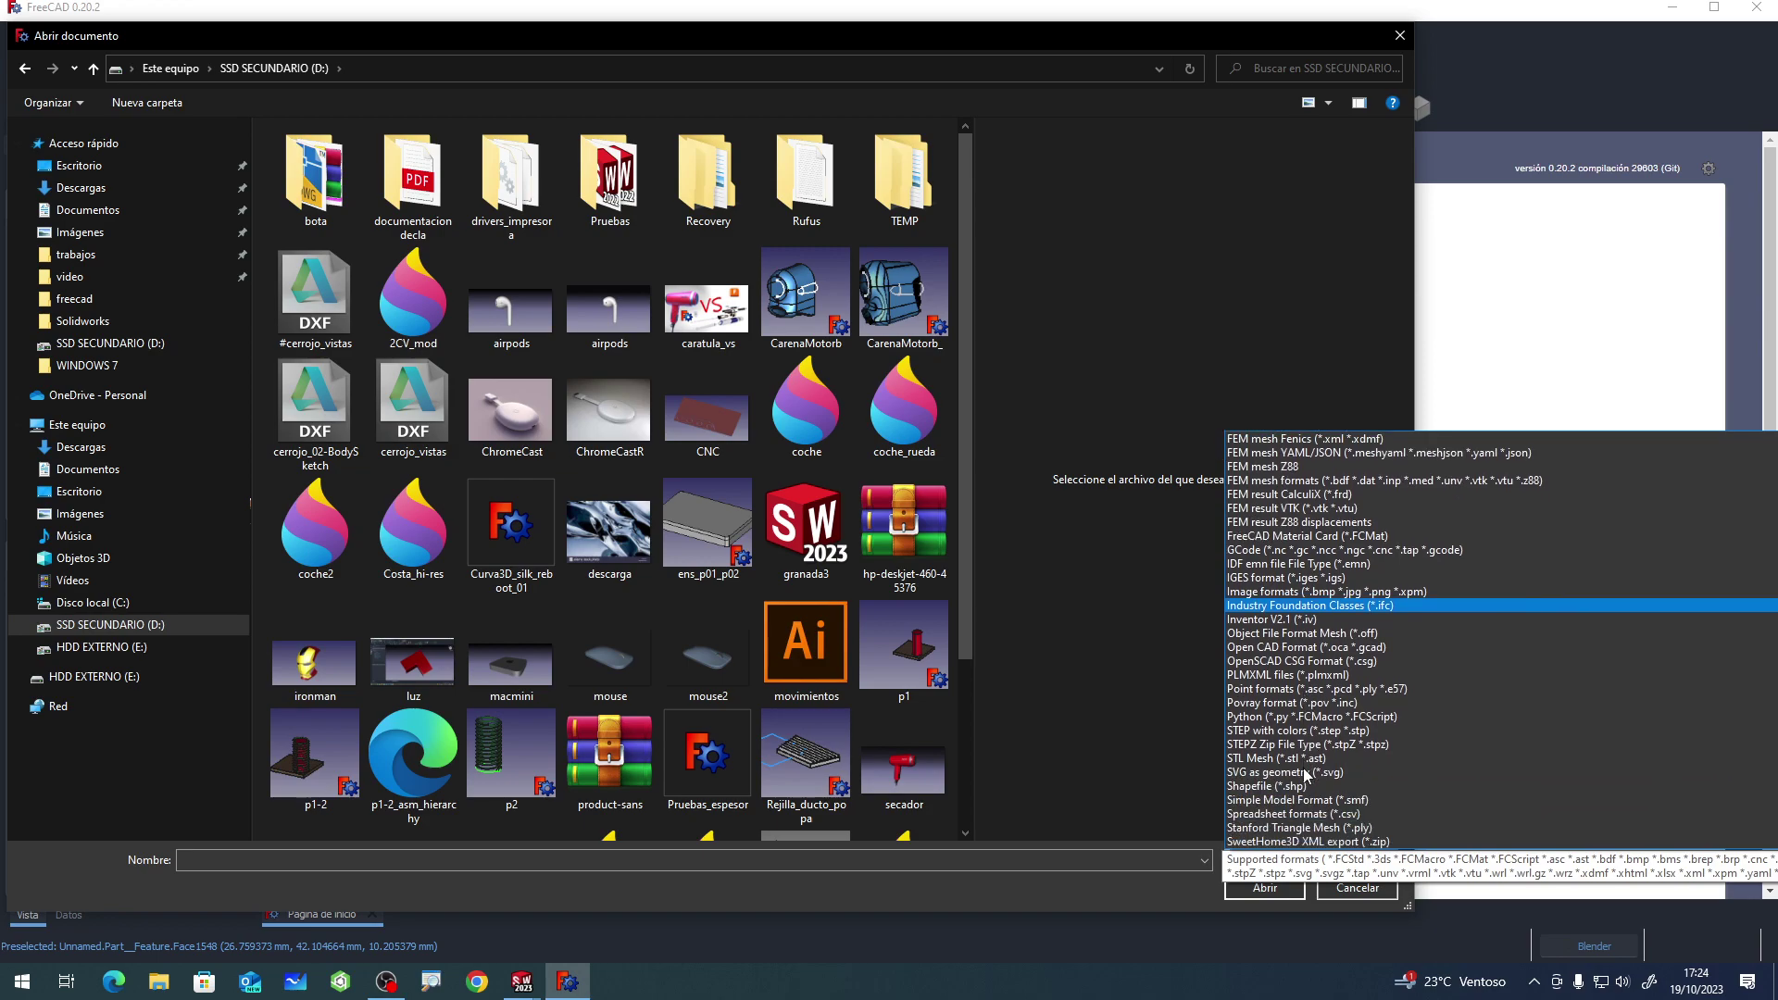
click(1265, 731)
click(341, 294)
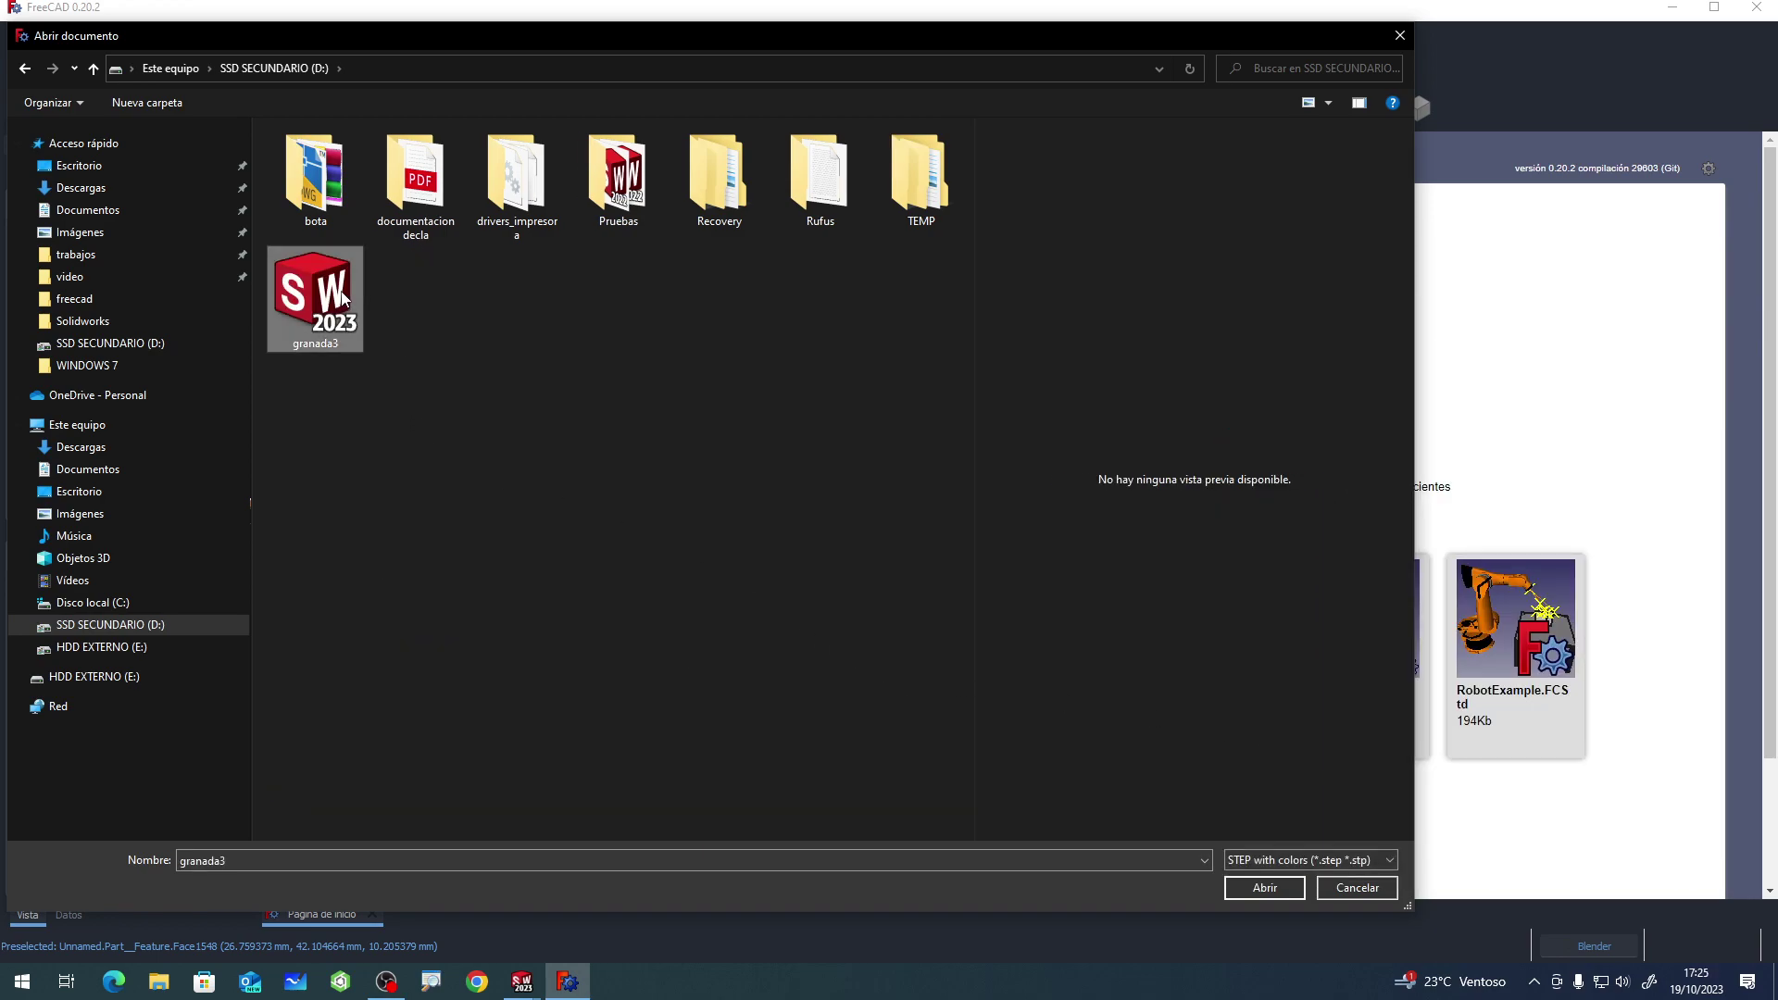
click(1267, 889)
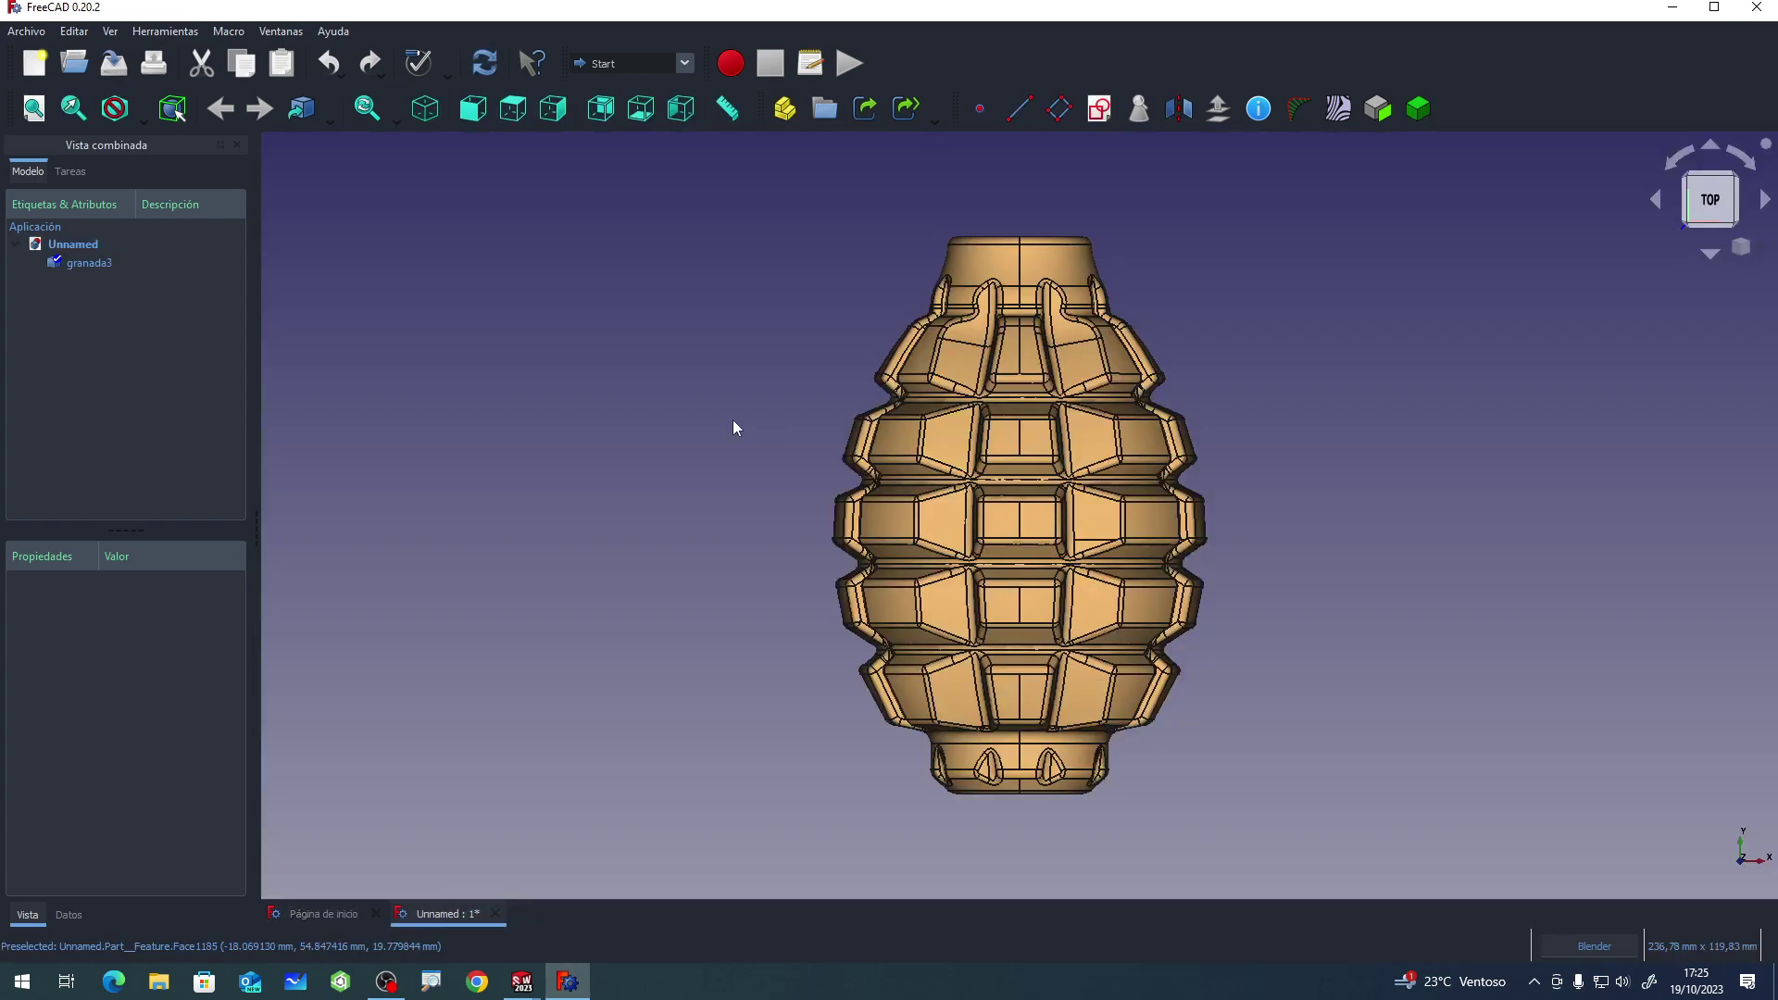
click(426, 115)
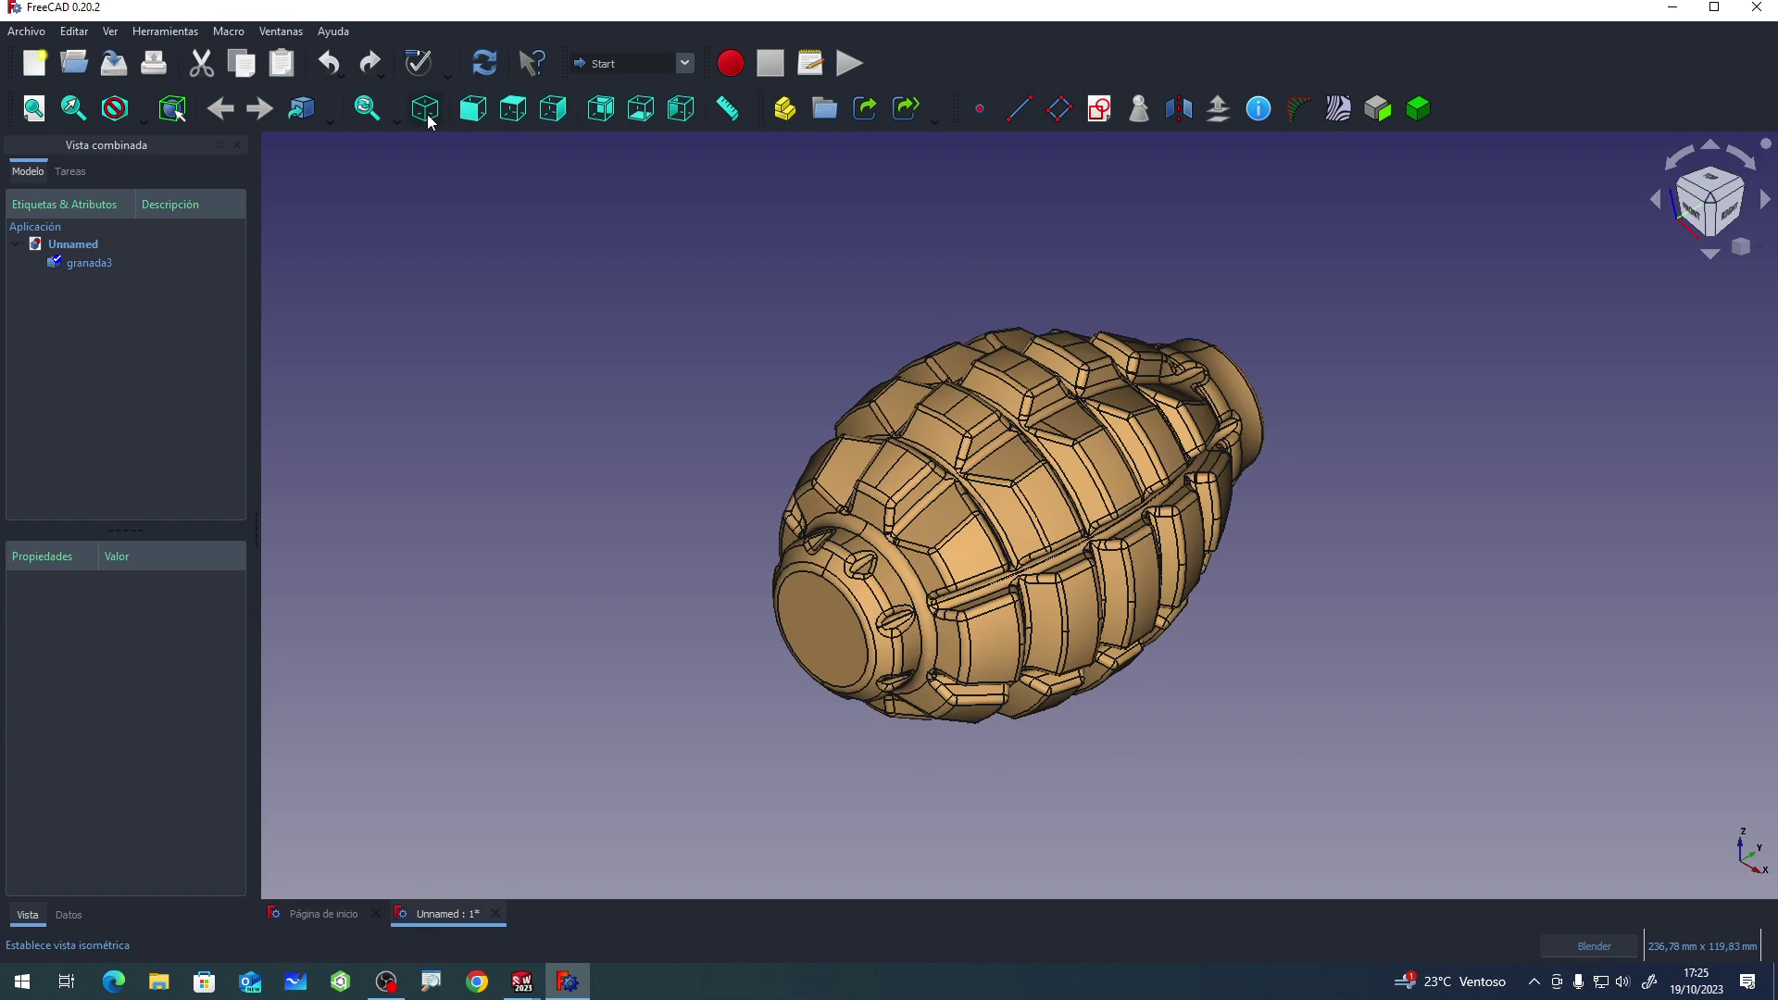
middle_drag(1342, 655, 945, 647)
middle_drag(919, 629, 917, 639)
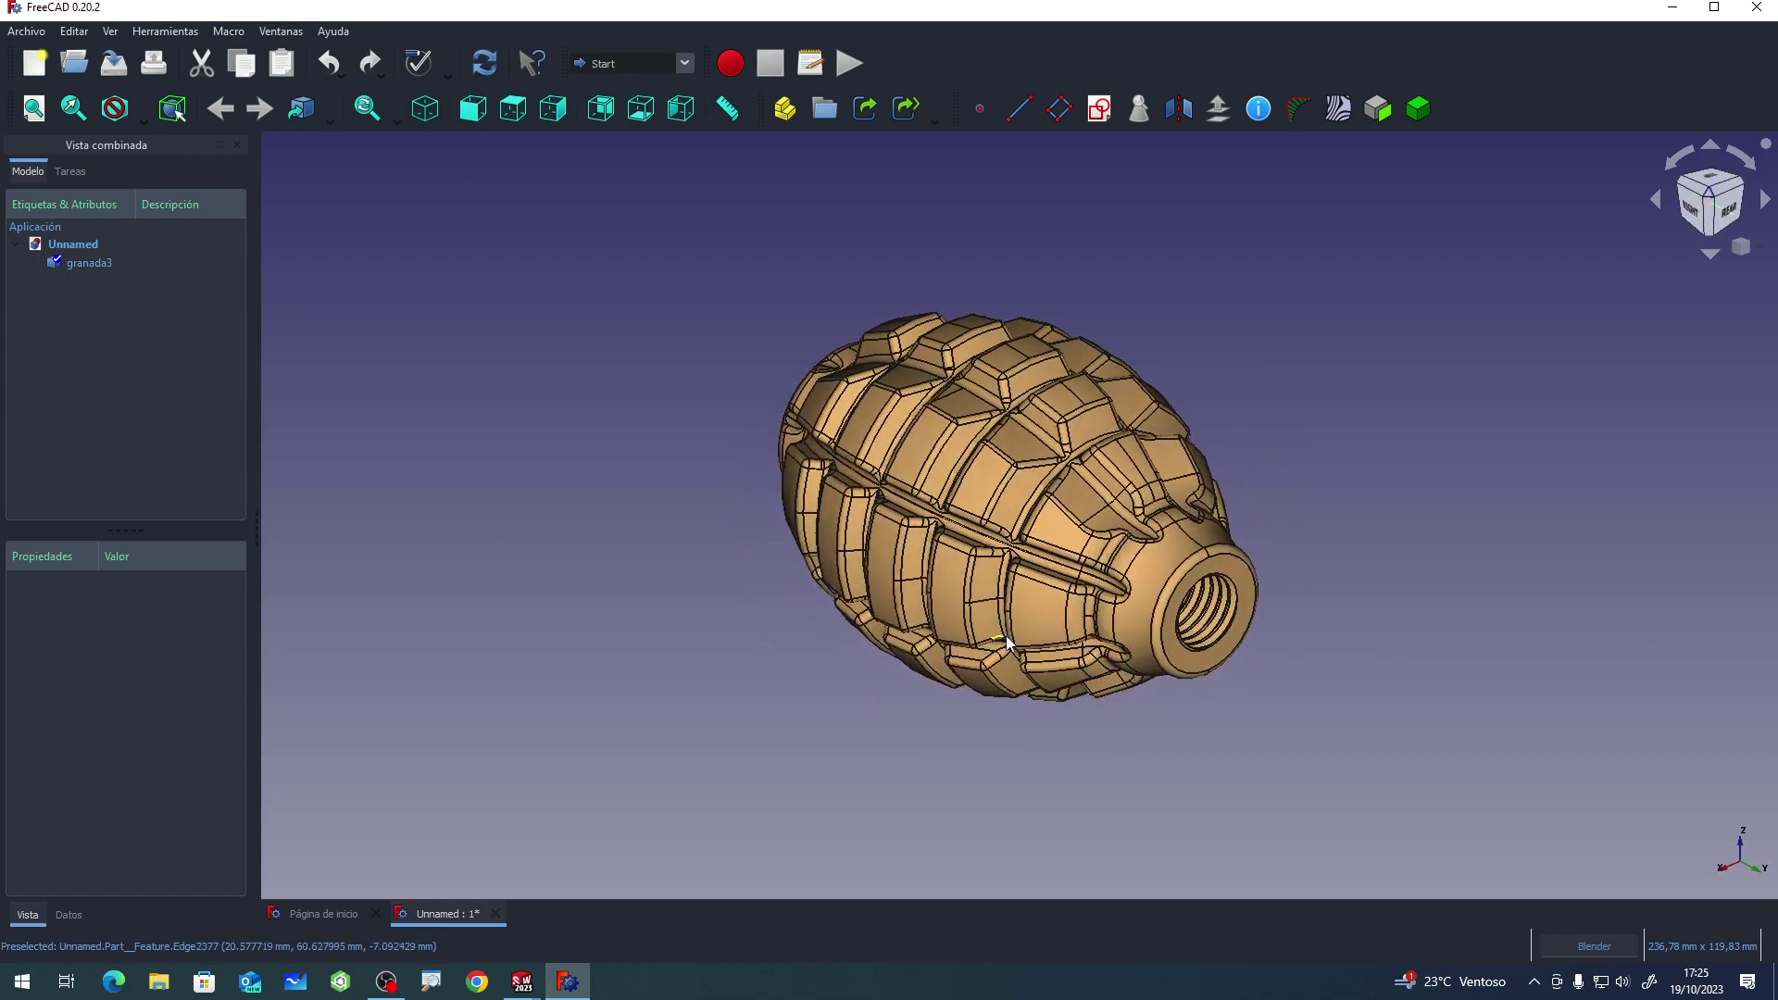
mouse_move(797, 870)
middle_down()
mouse_move(809, 853)
mouse_move(964, 845)
mouse_move(816, 825)
middle_up()
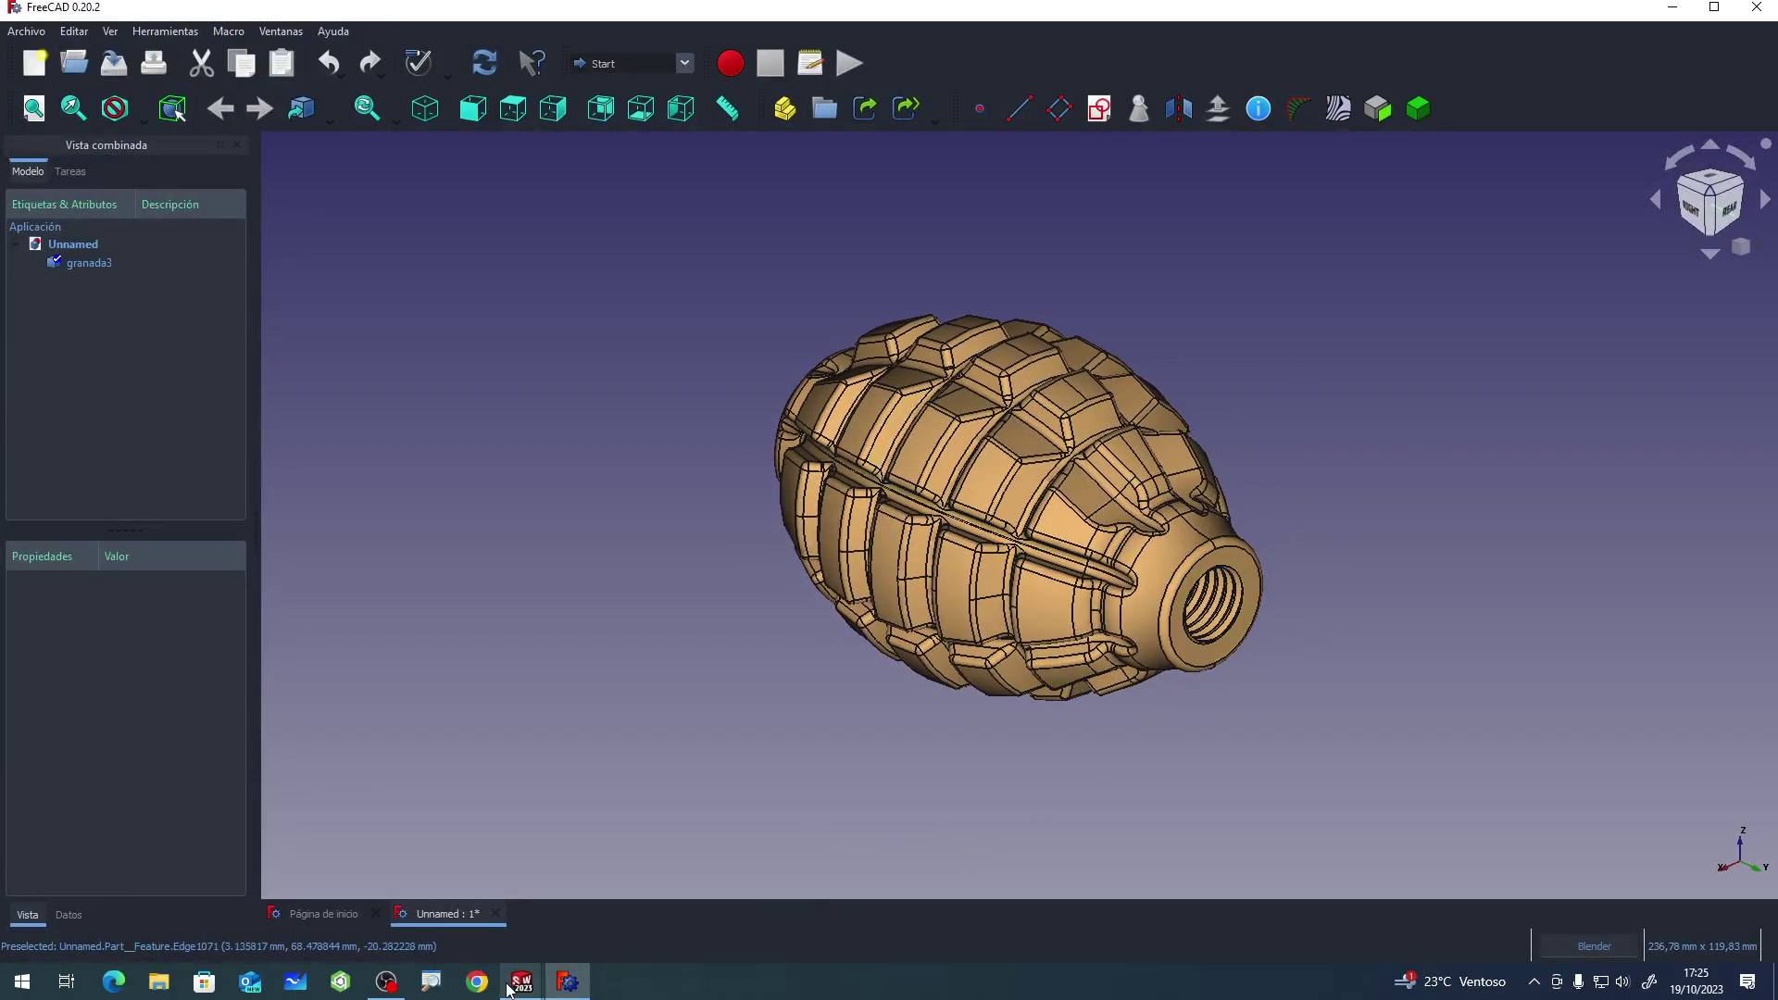
Switch back to the SolidWorks granada3 part window.
mouse_move(520, 982)
click(342, 935)
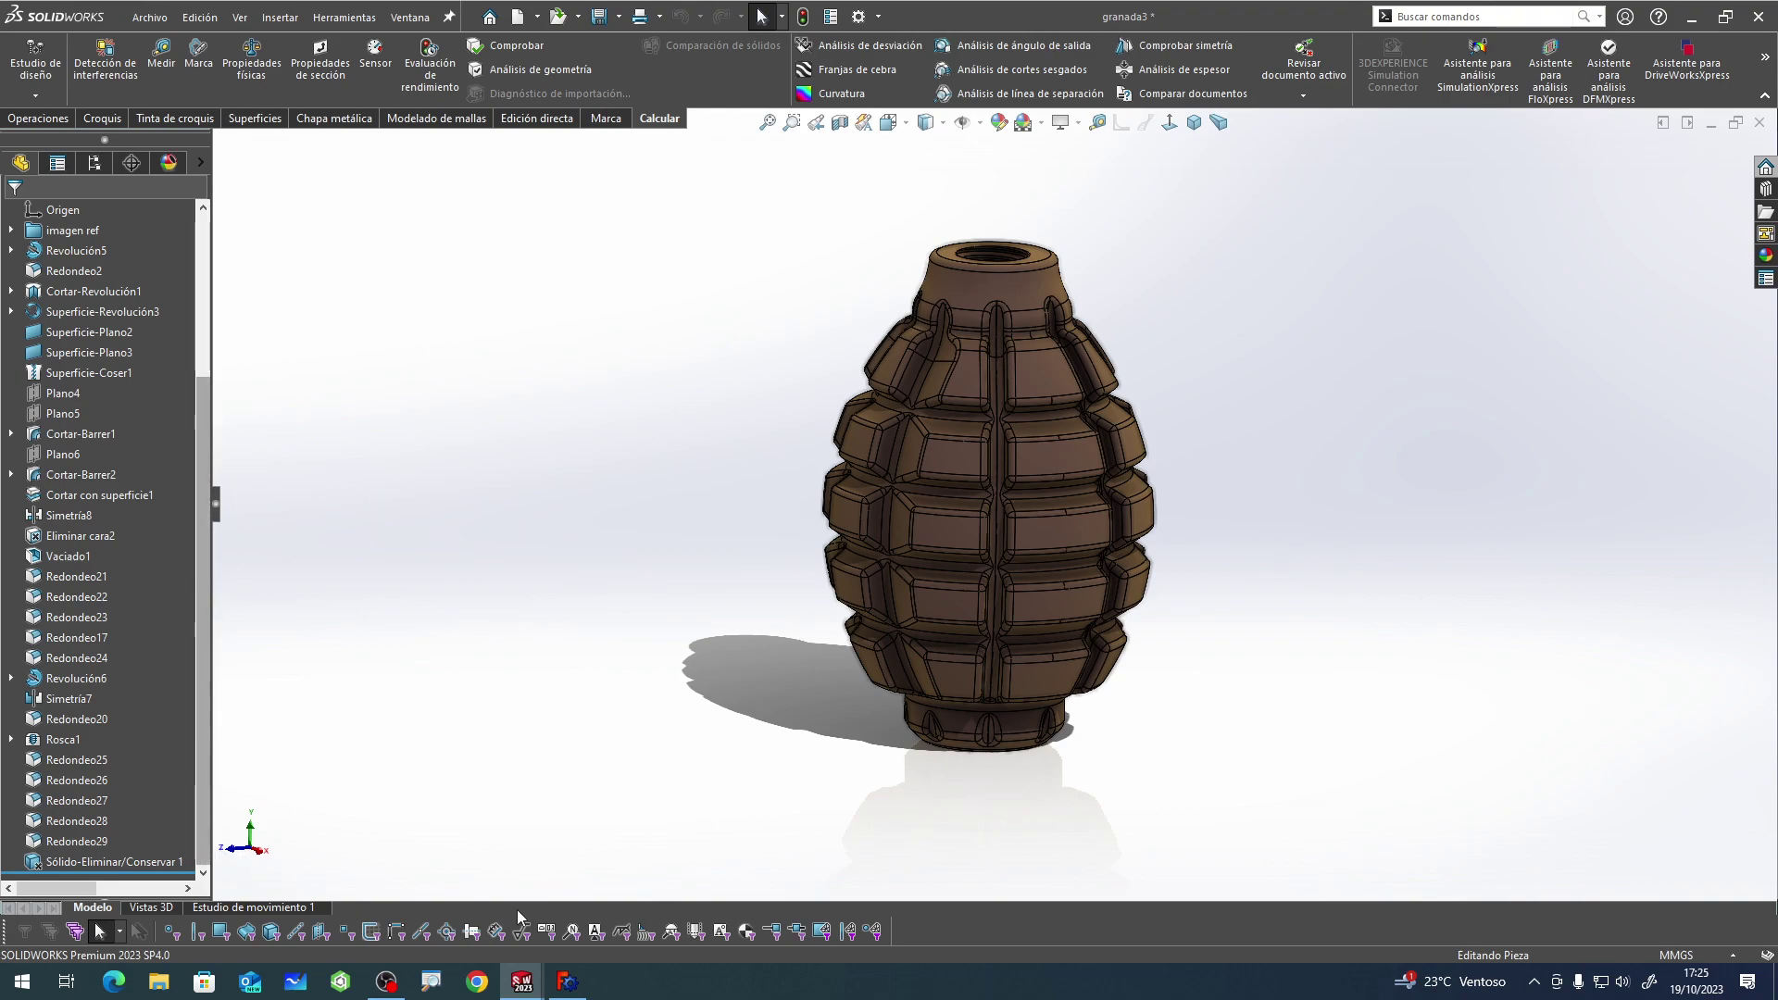
In FreeCAD, rotate the imported granada3 part 90° about X with Transform.
click(568, 981)
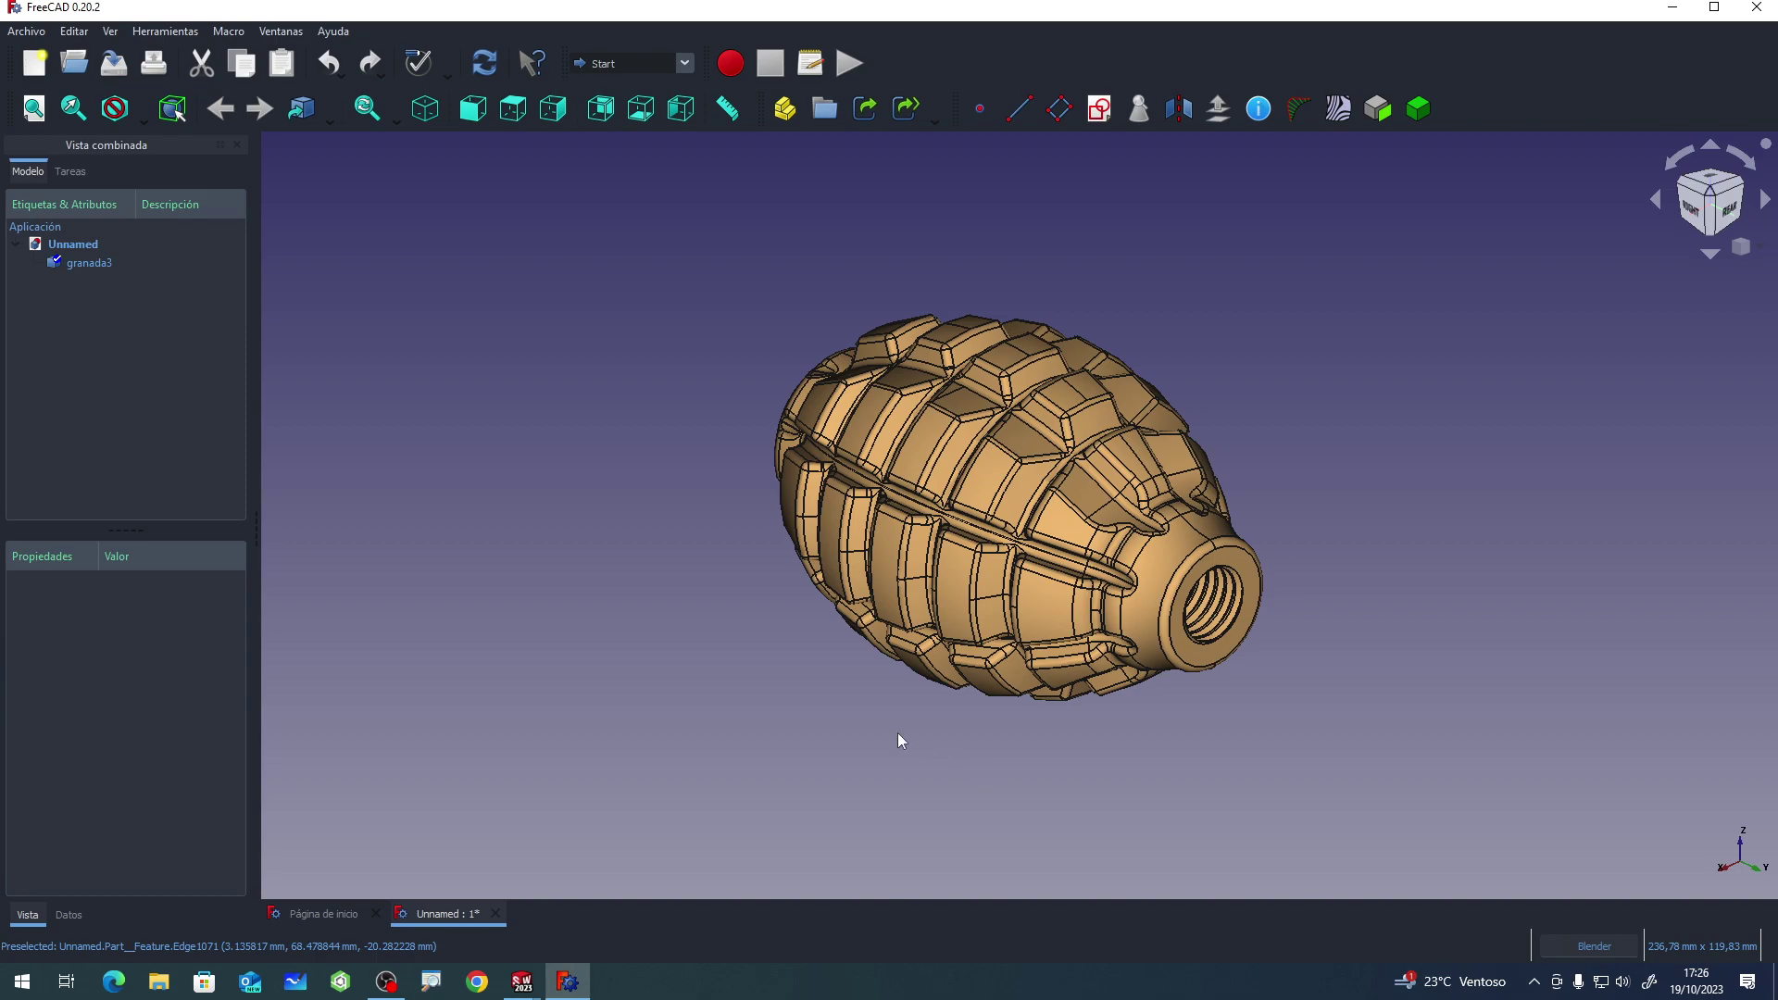
click(93, 263)
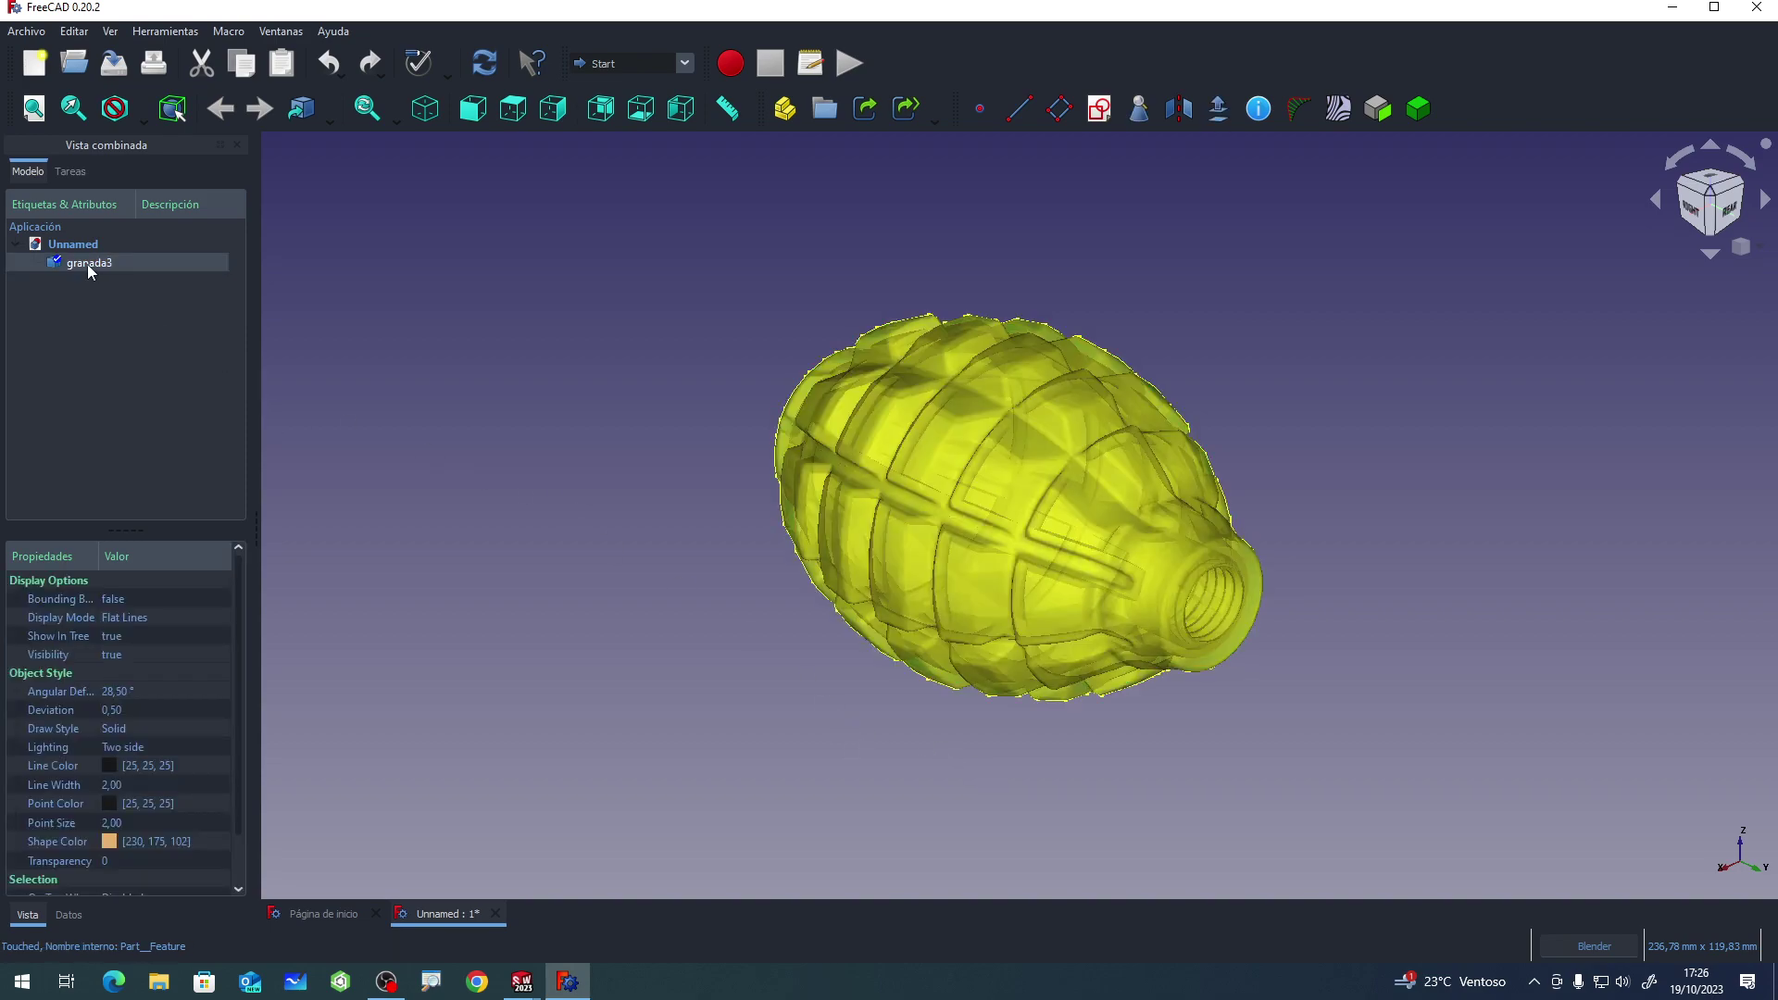
right_click(87, 265)
click(100, 271)
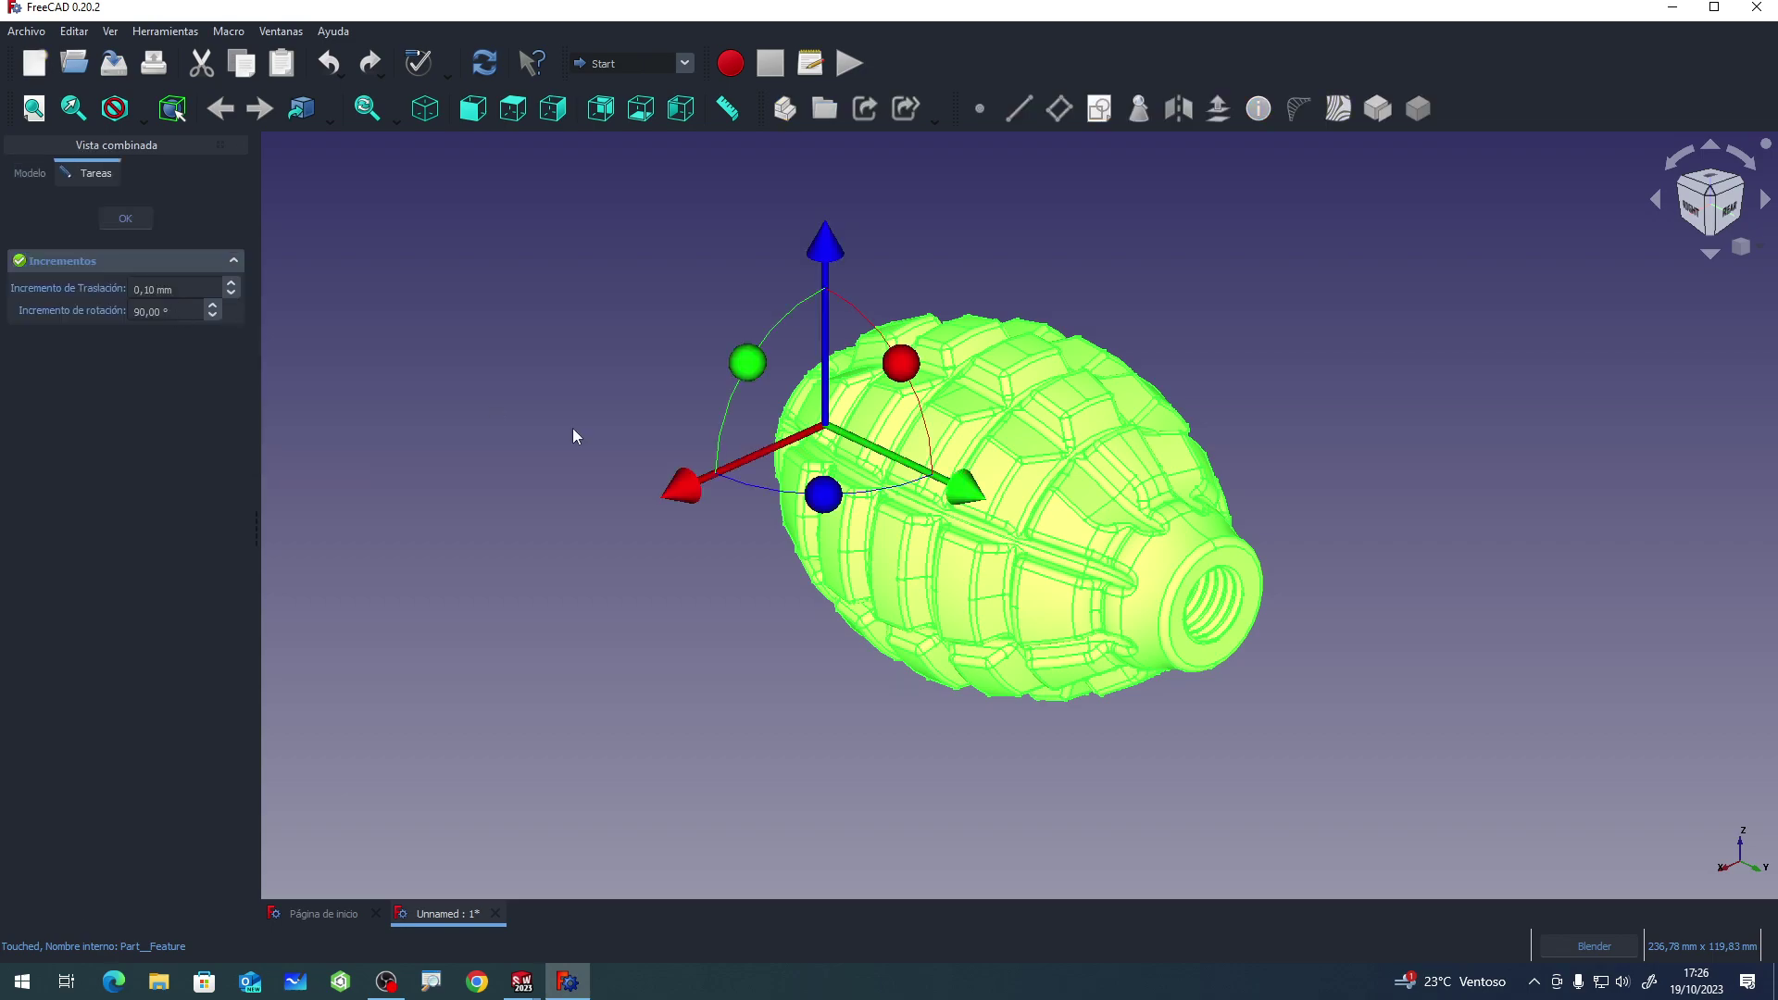
drag(172, 311, 120, 311)
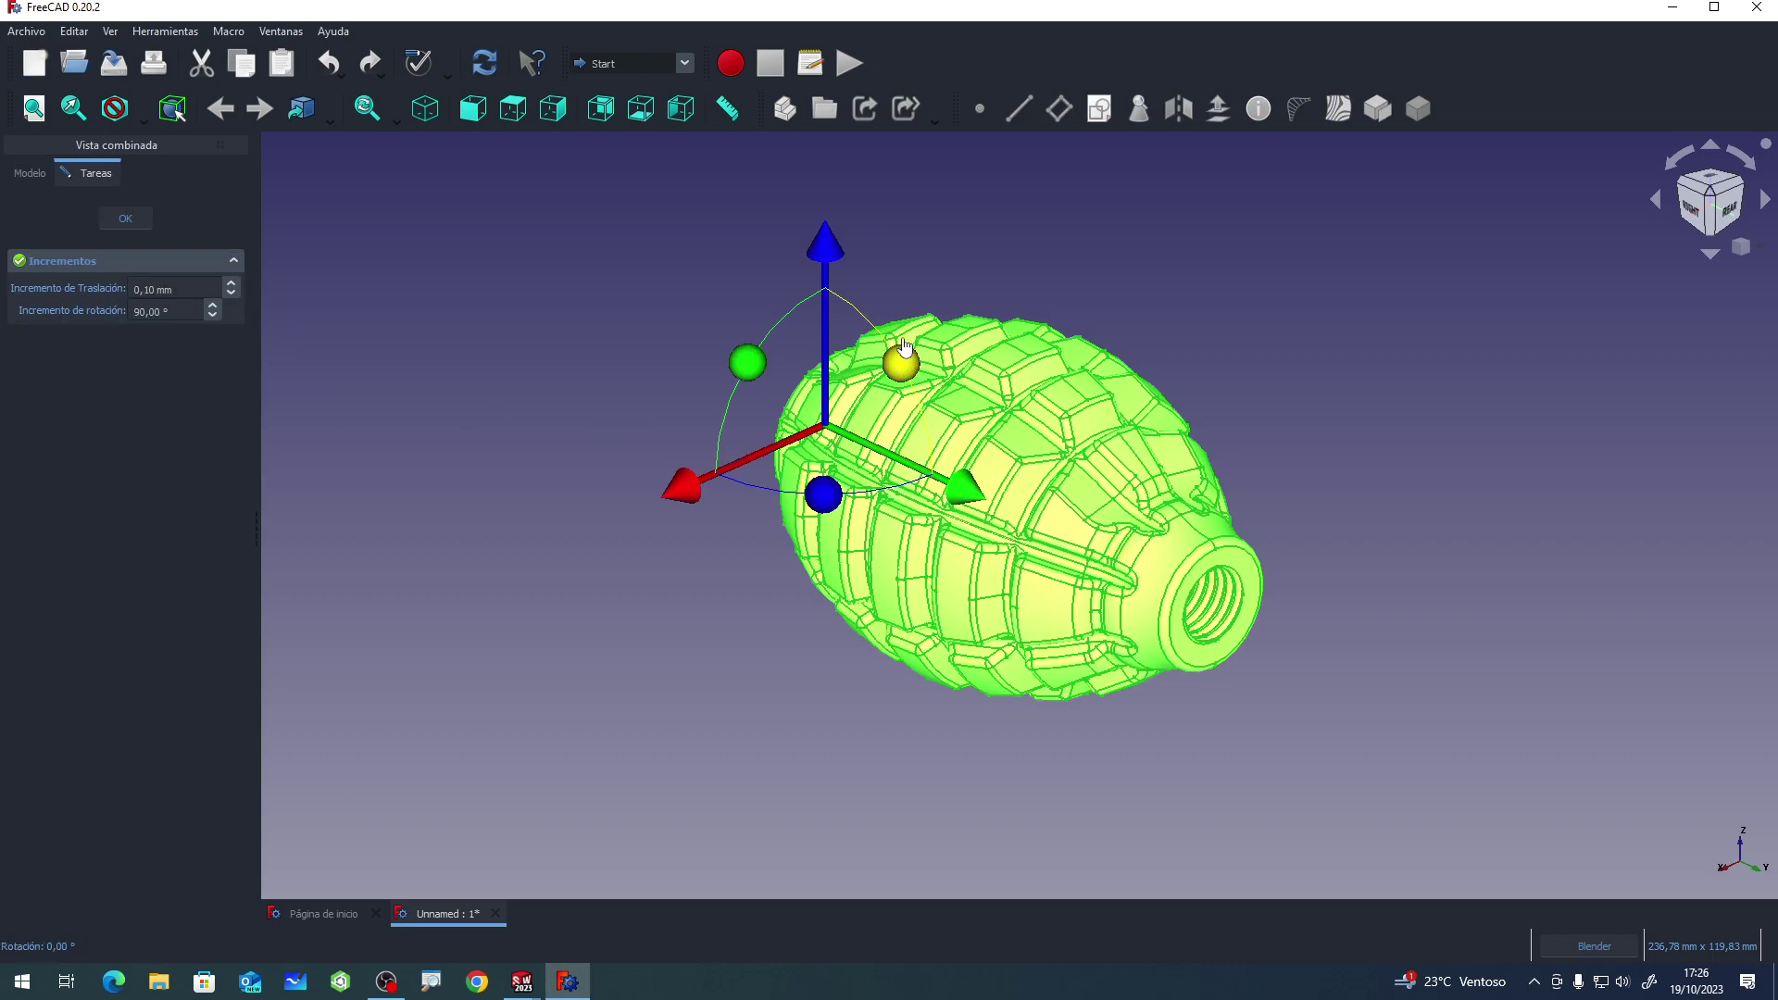
drag(913, 369, 923, 665)
scroll(923, 665, down, 3)
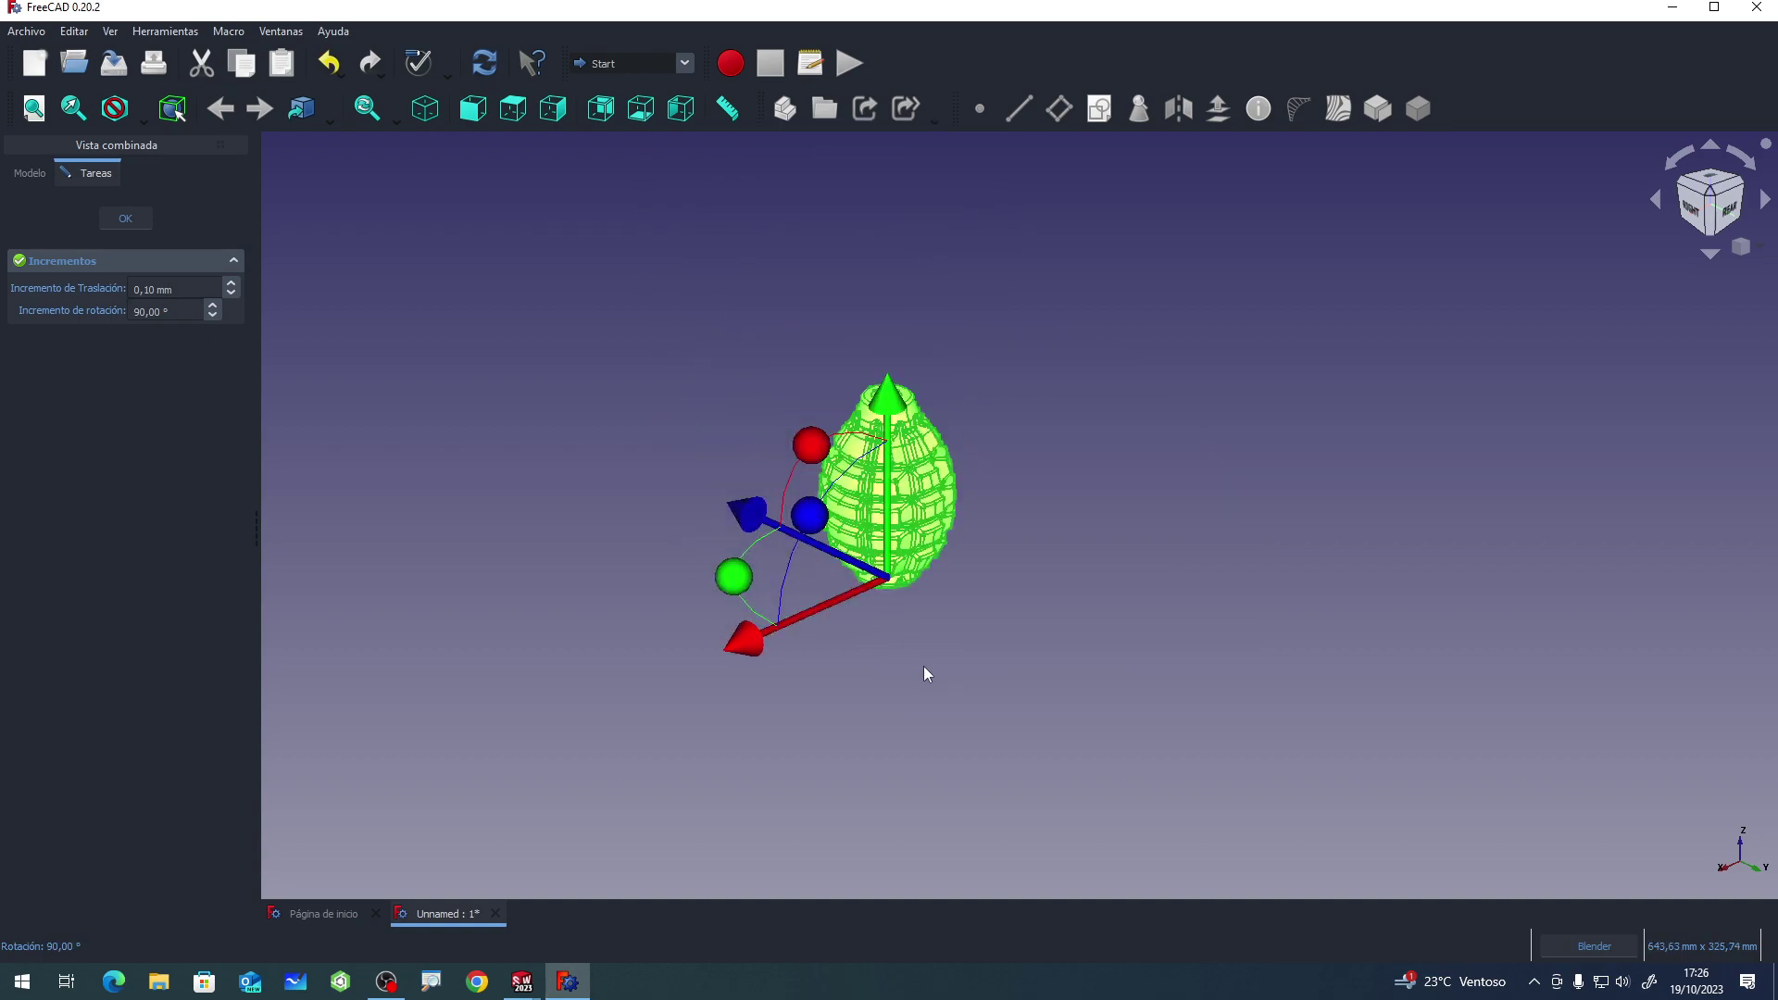
Confirm the upright rotation and view the whole grenade from the front.
click(125, 217)
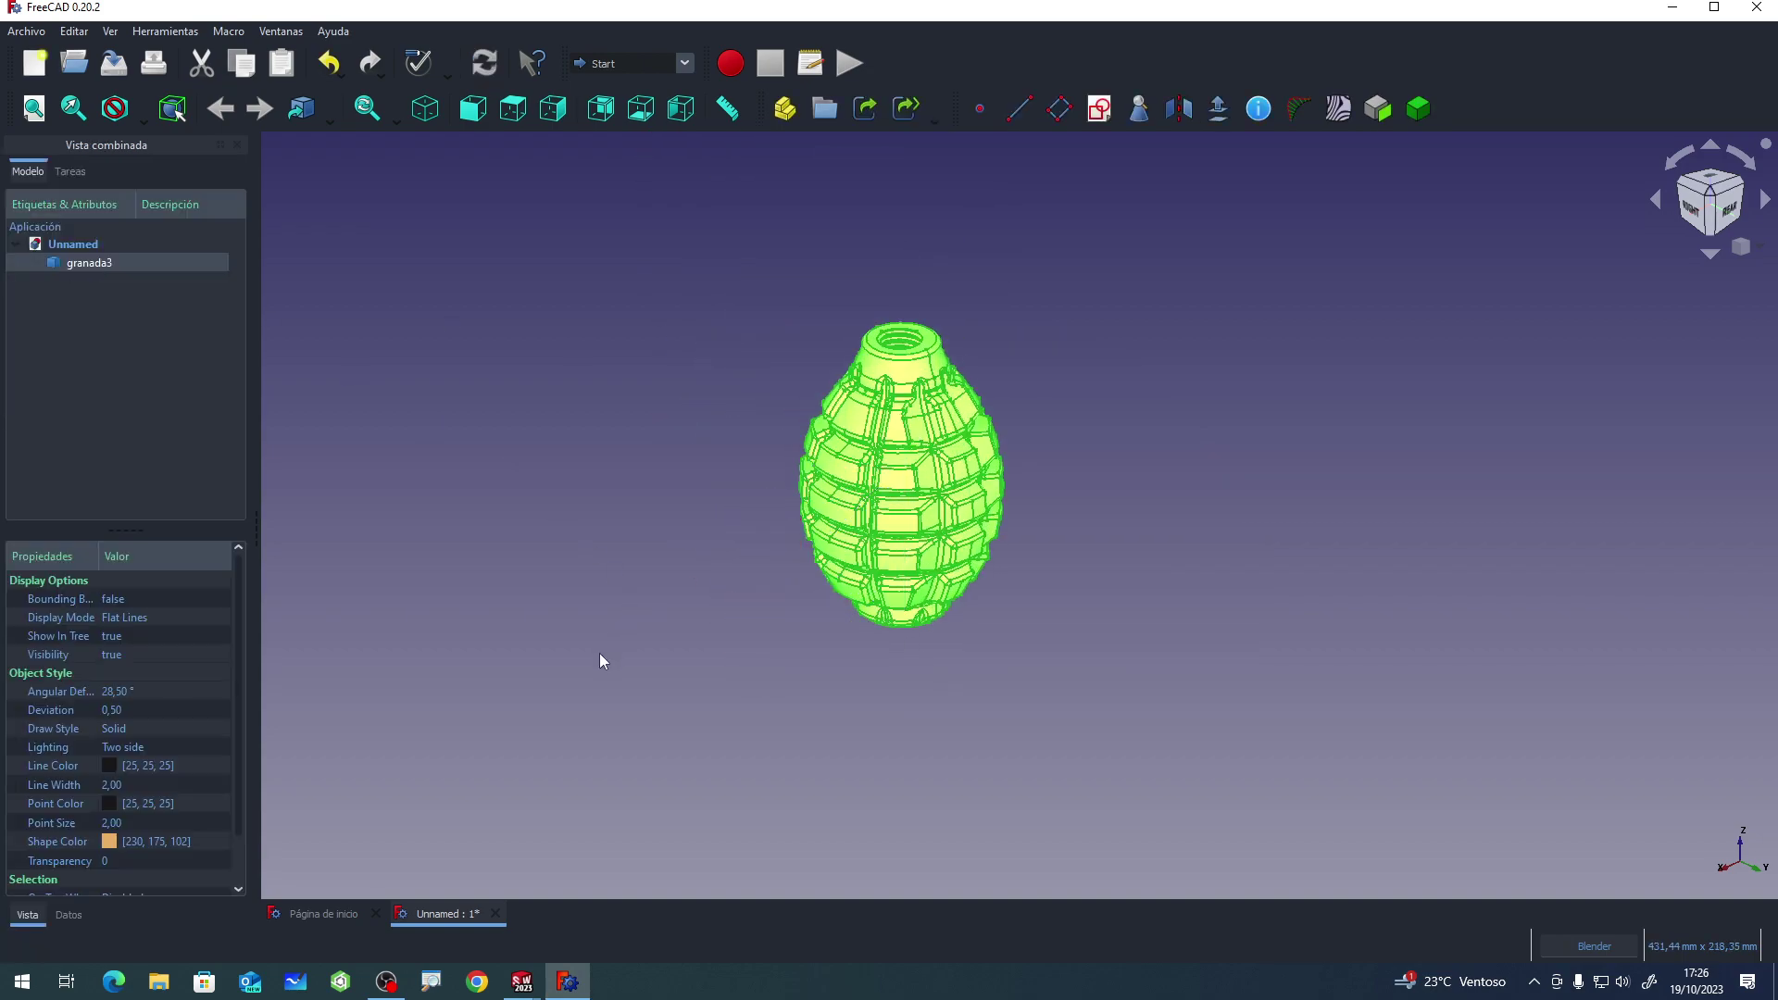
key(3)
click(689, 578)
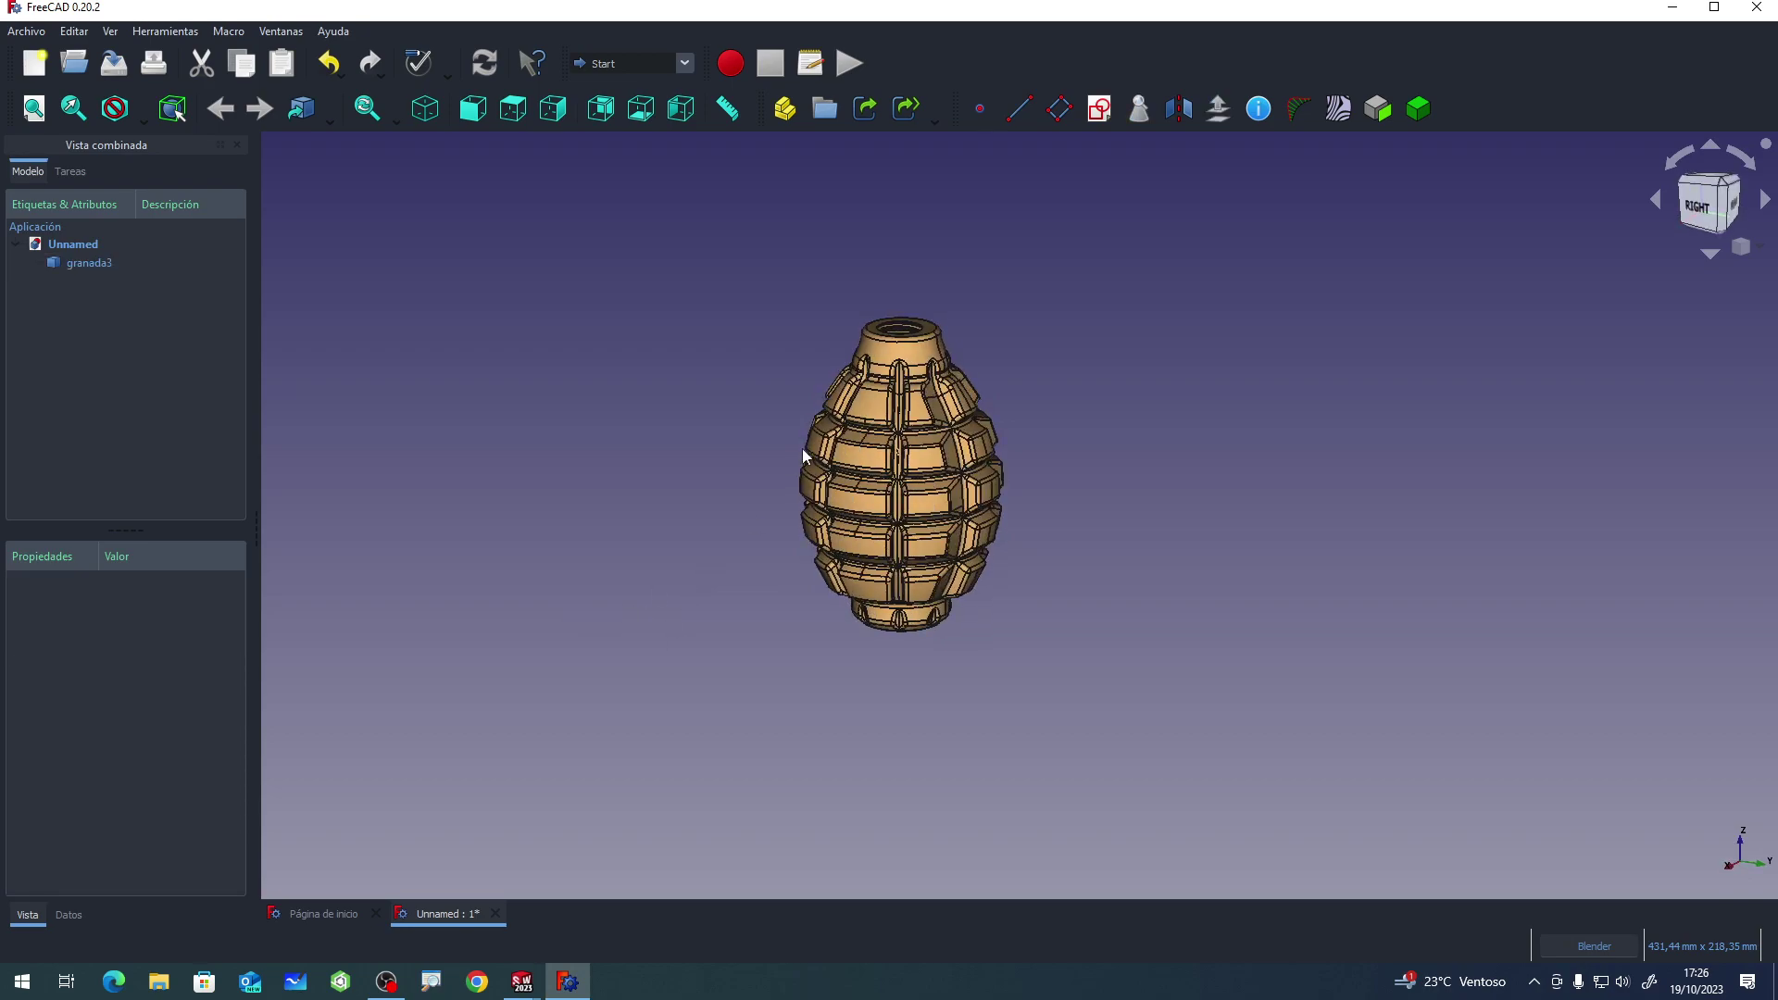
scroll(713, 514, up, 4)
middle_drag(712, 515, 986, 533)
scroll(685, 526, down, 2)
key(1)
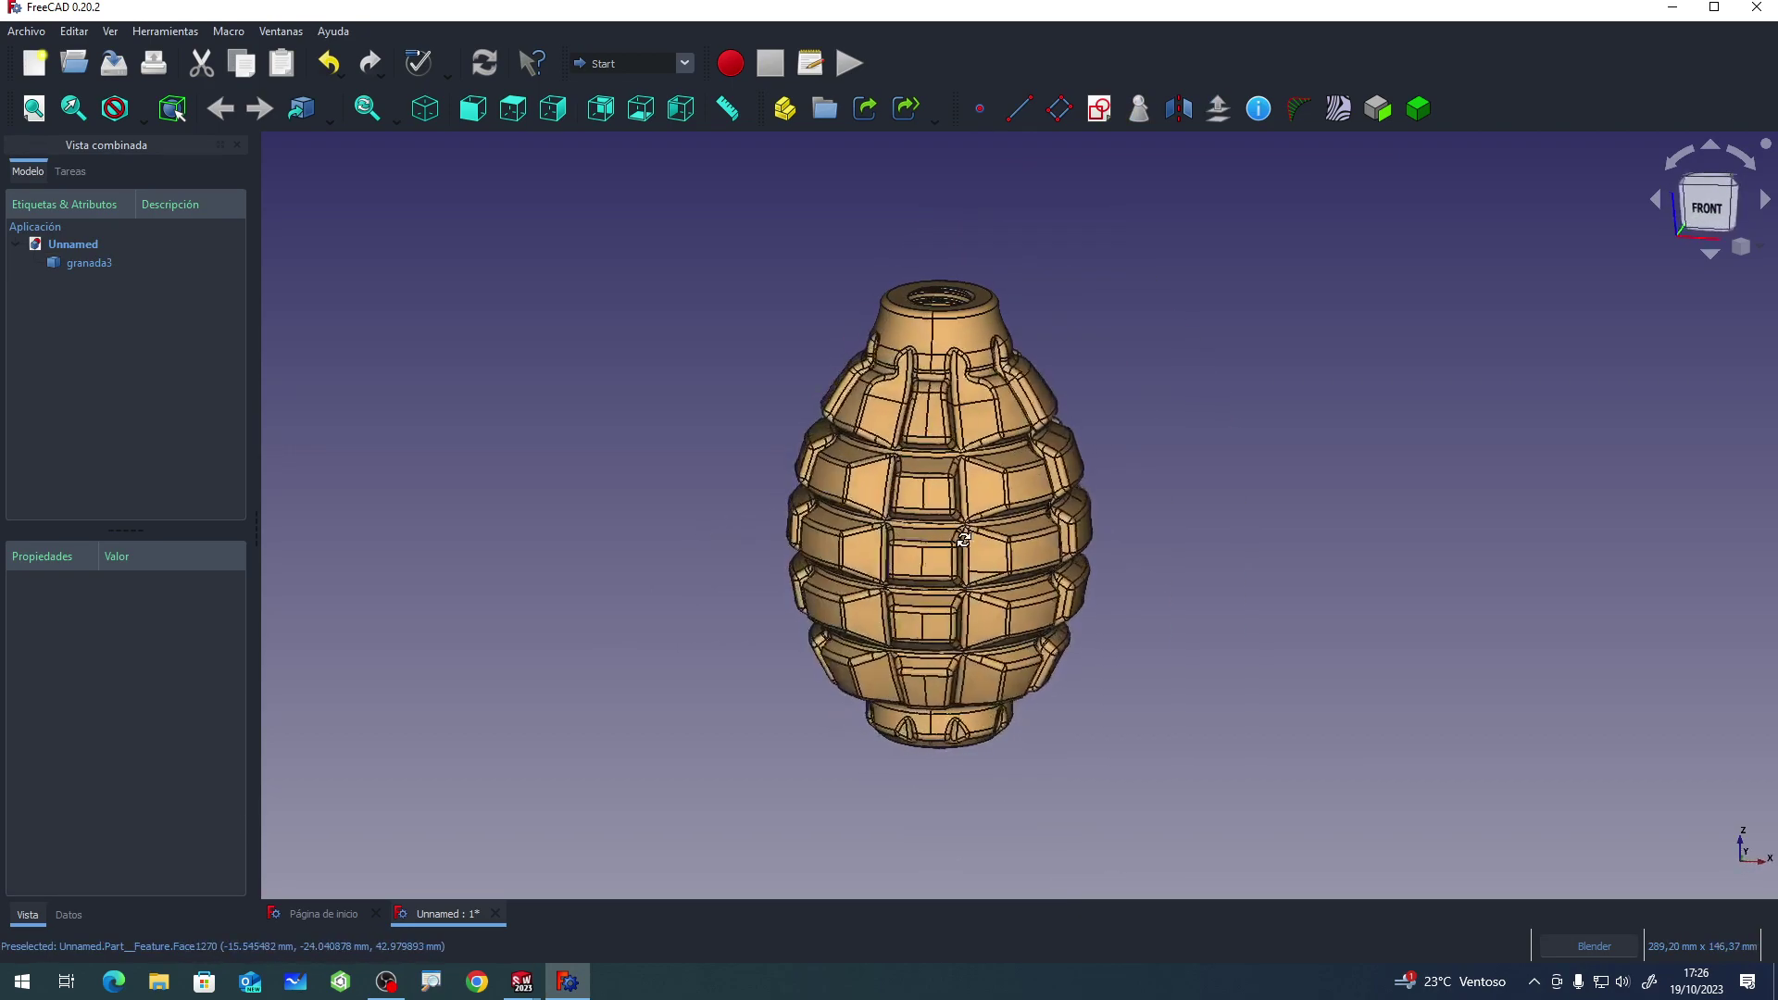
mouse_move(729, 565)
middle_down()
mouse_move(903, 408)
mouse_move(929, 480)
mouse_move(987, 471)
middle_up()
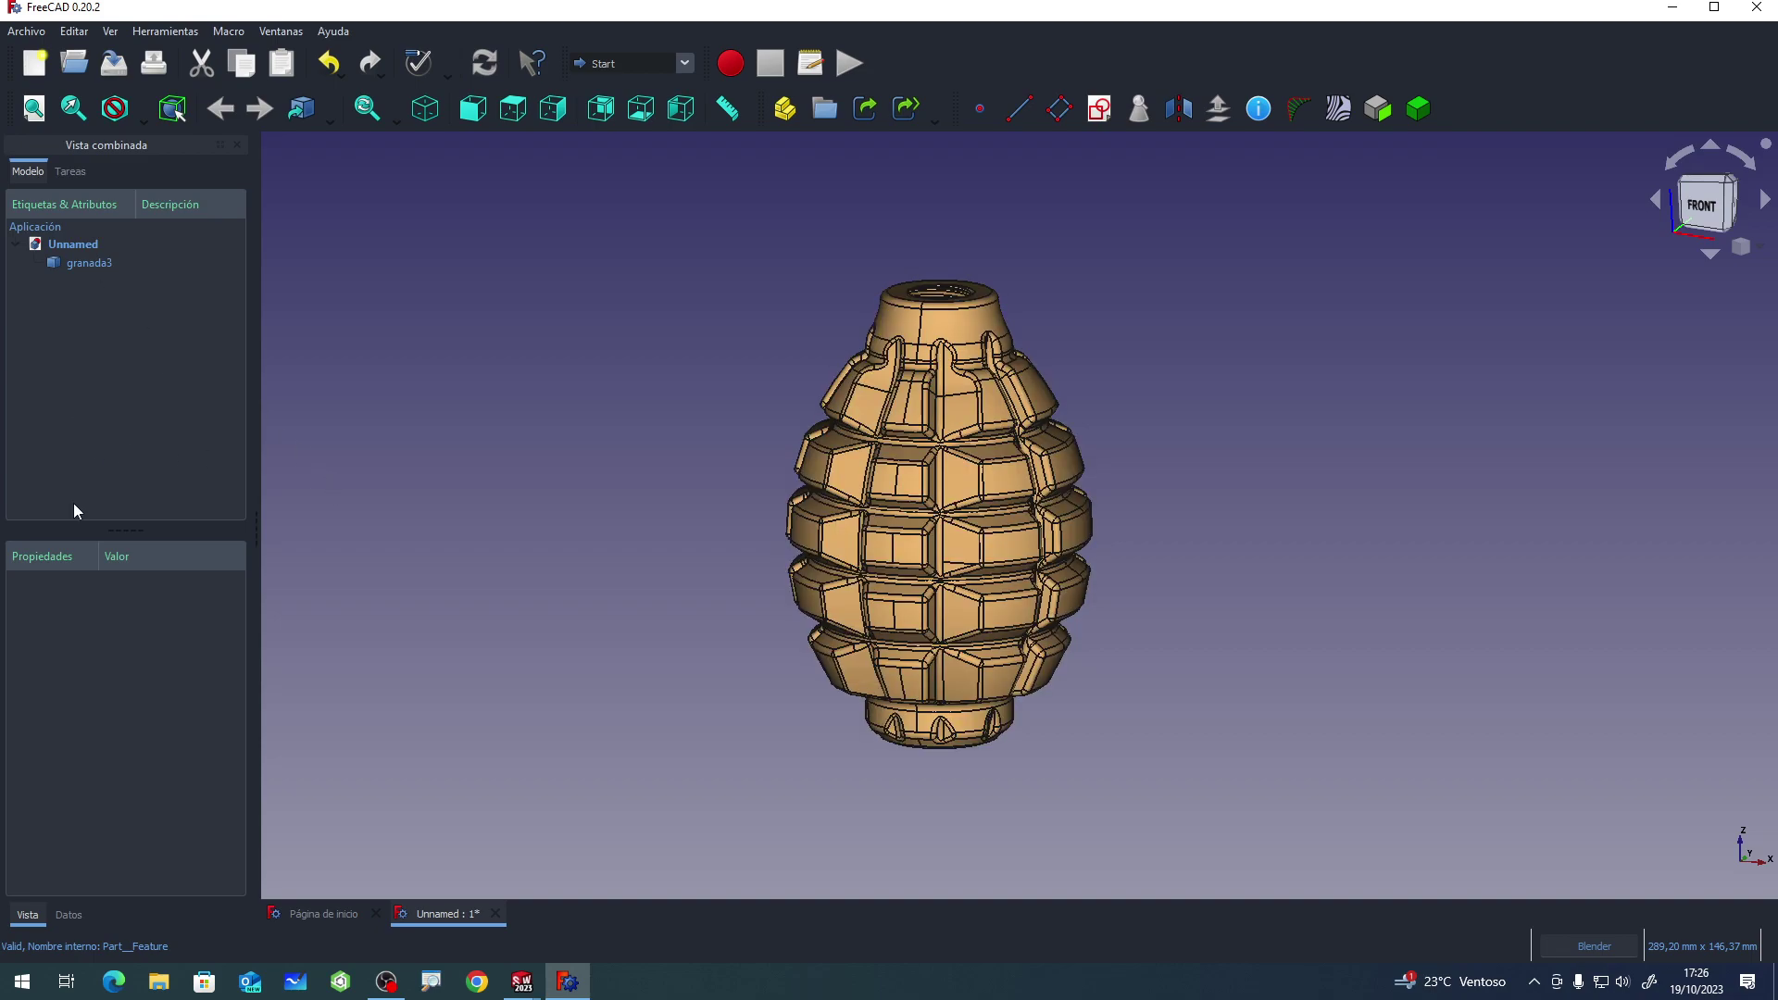
Tilt the view onto the threaded top and select both halves of the rim face.
click(93, 266)
click(553, 437)
scroll(957, 282, up, 3)
middle_drag(571, 310, 674, 385)
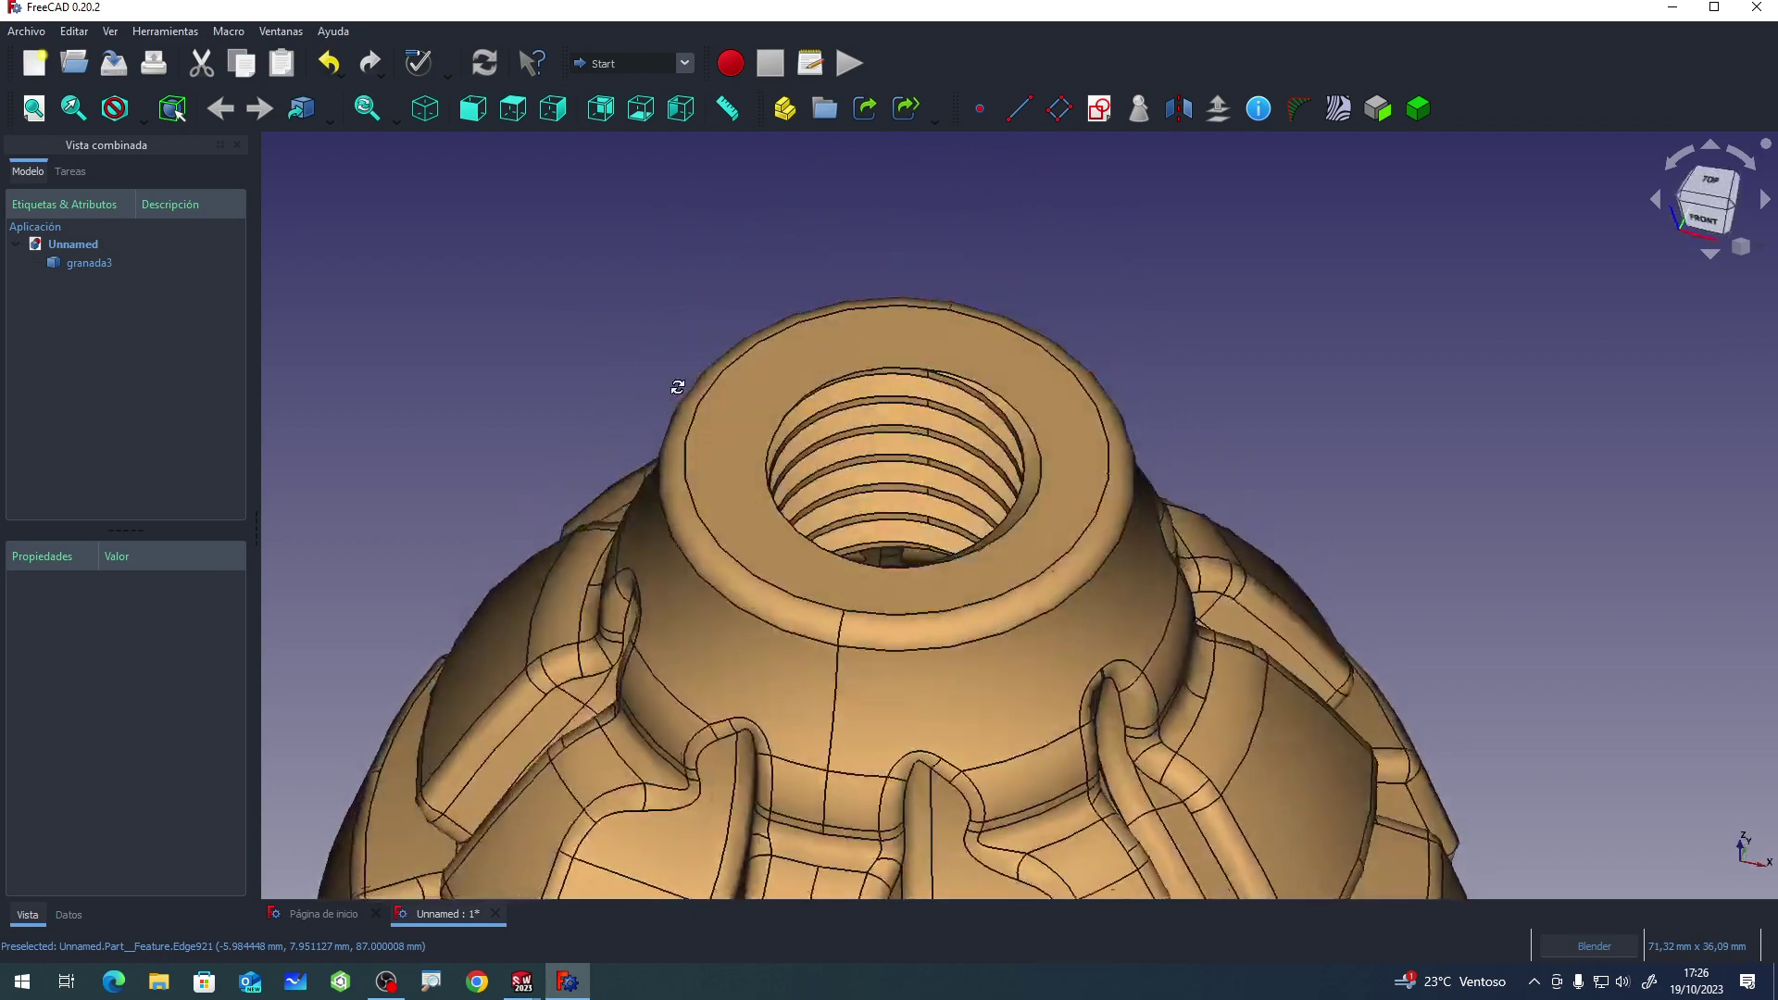
scroll(698, 492, up, 2)
click(699, 583)
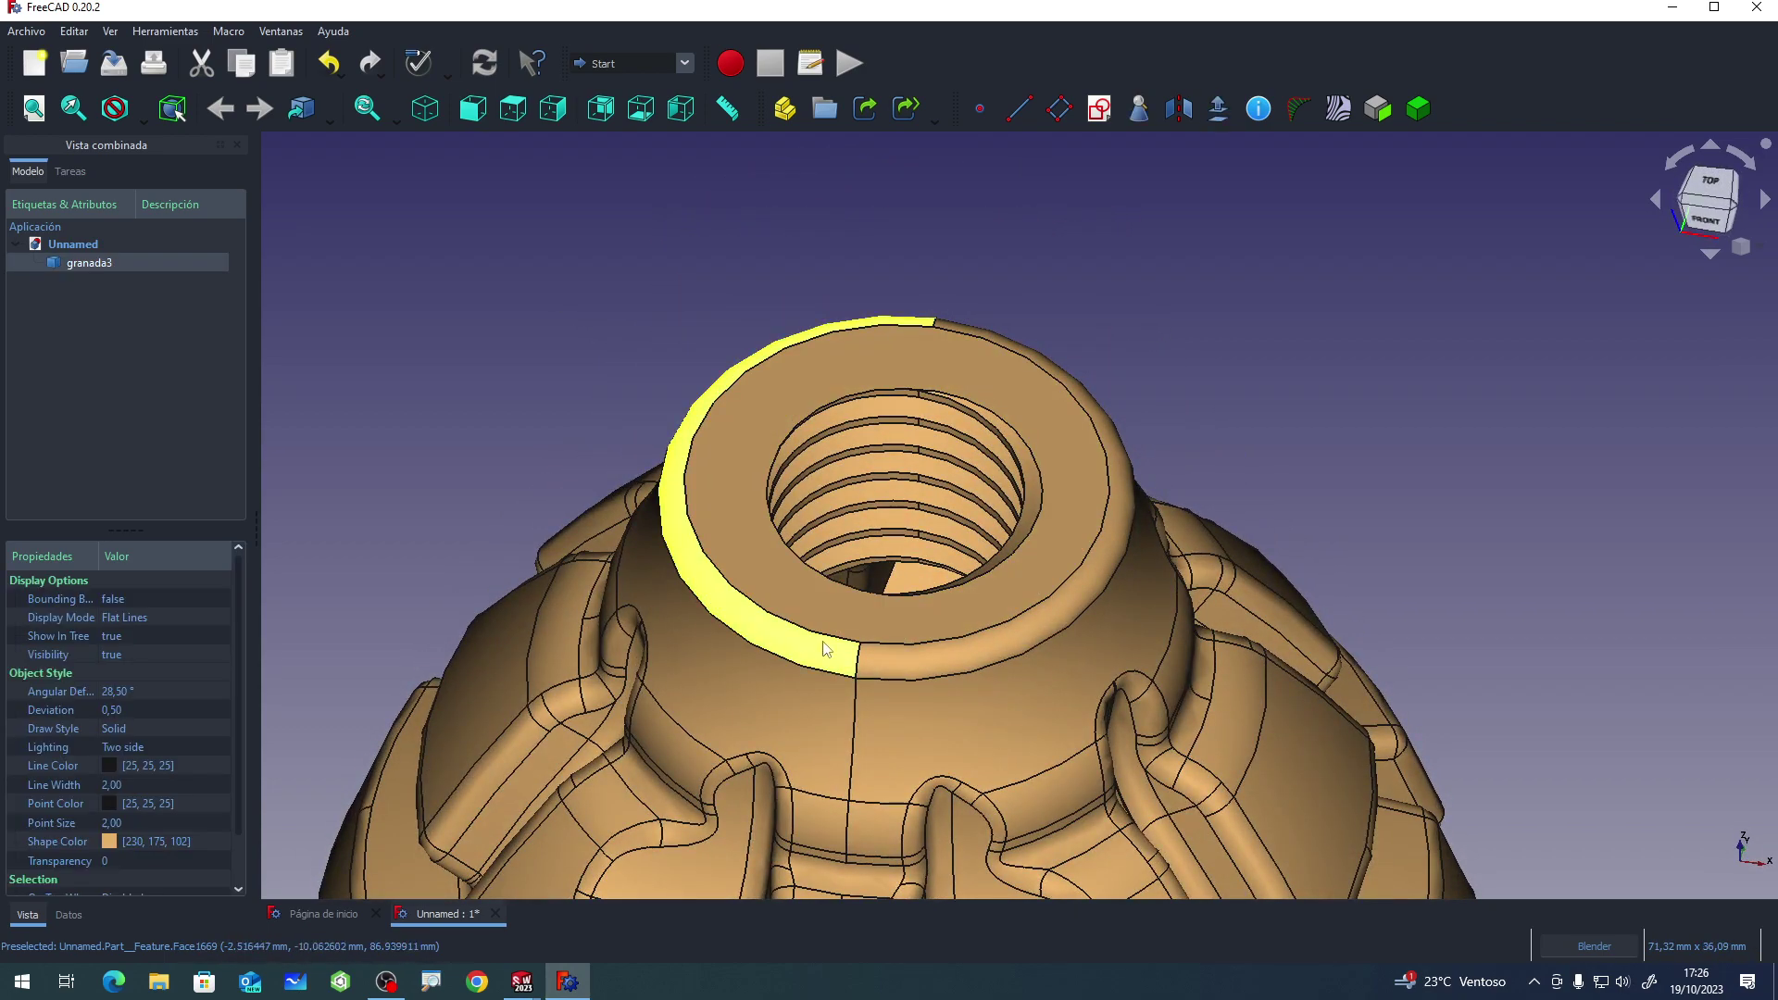
ctrl+click(879, 674)
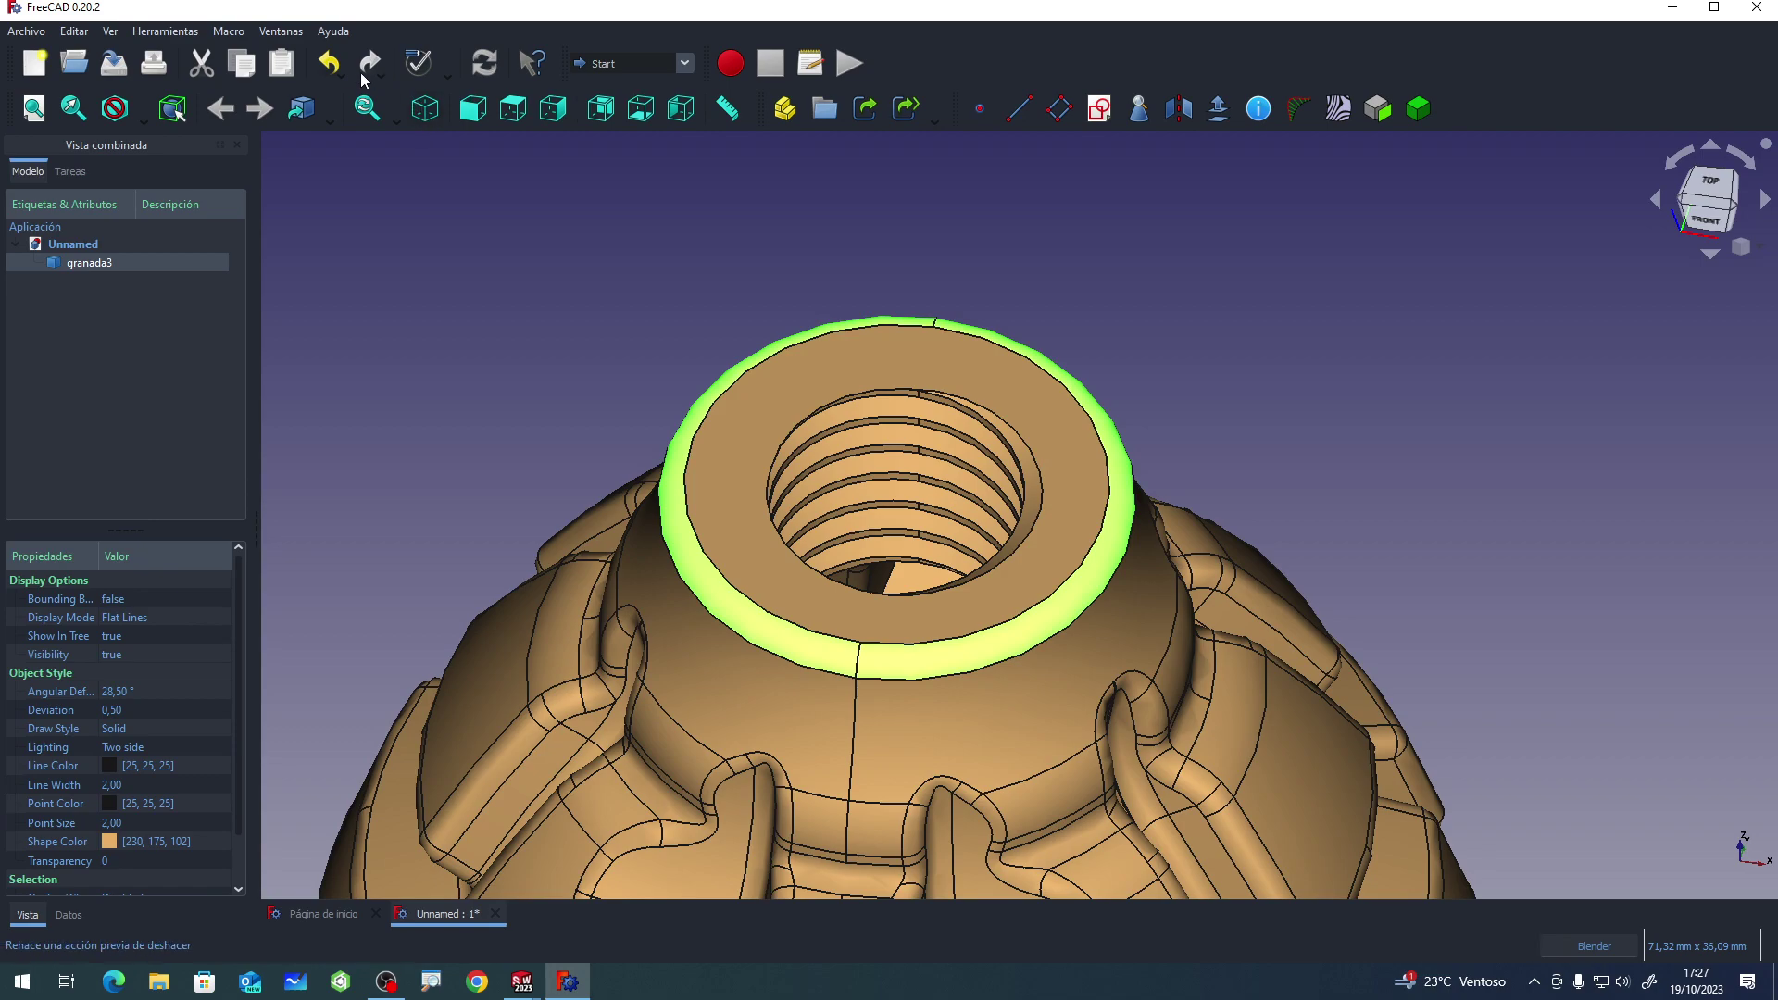
In the Part workbench, defeature granada3 to remove the selected rim faces.
click(617, 64)
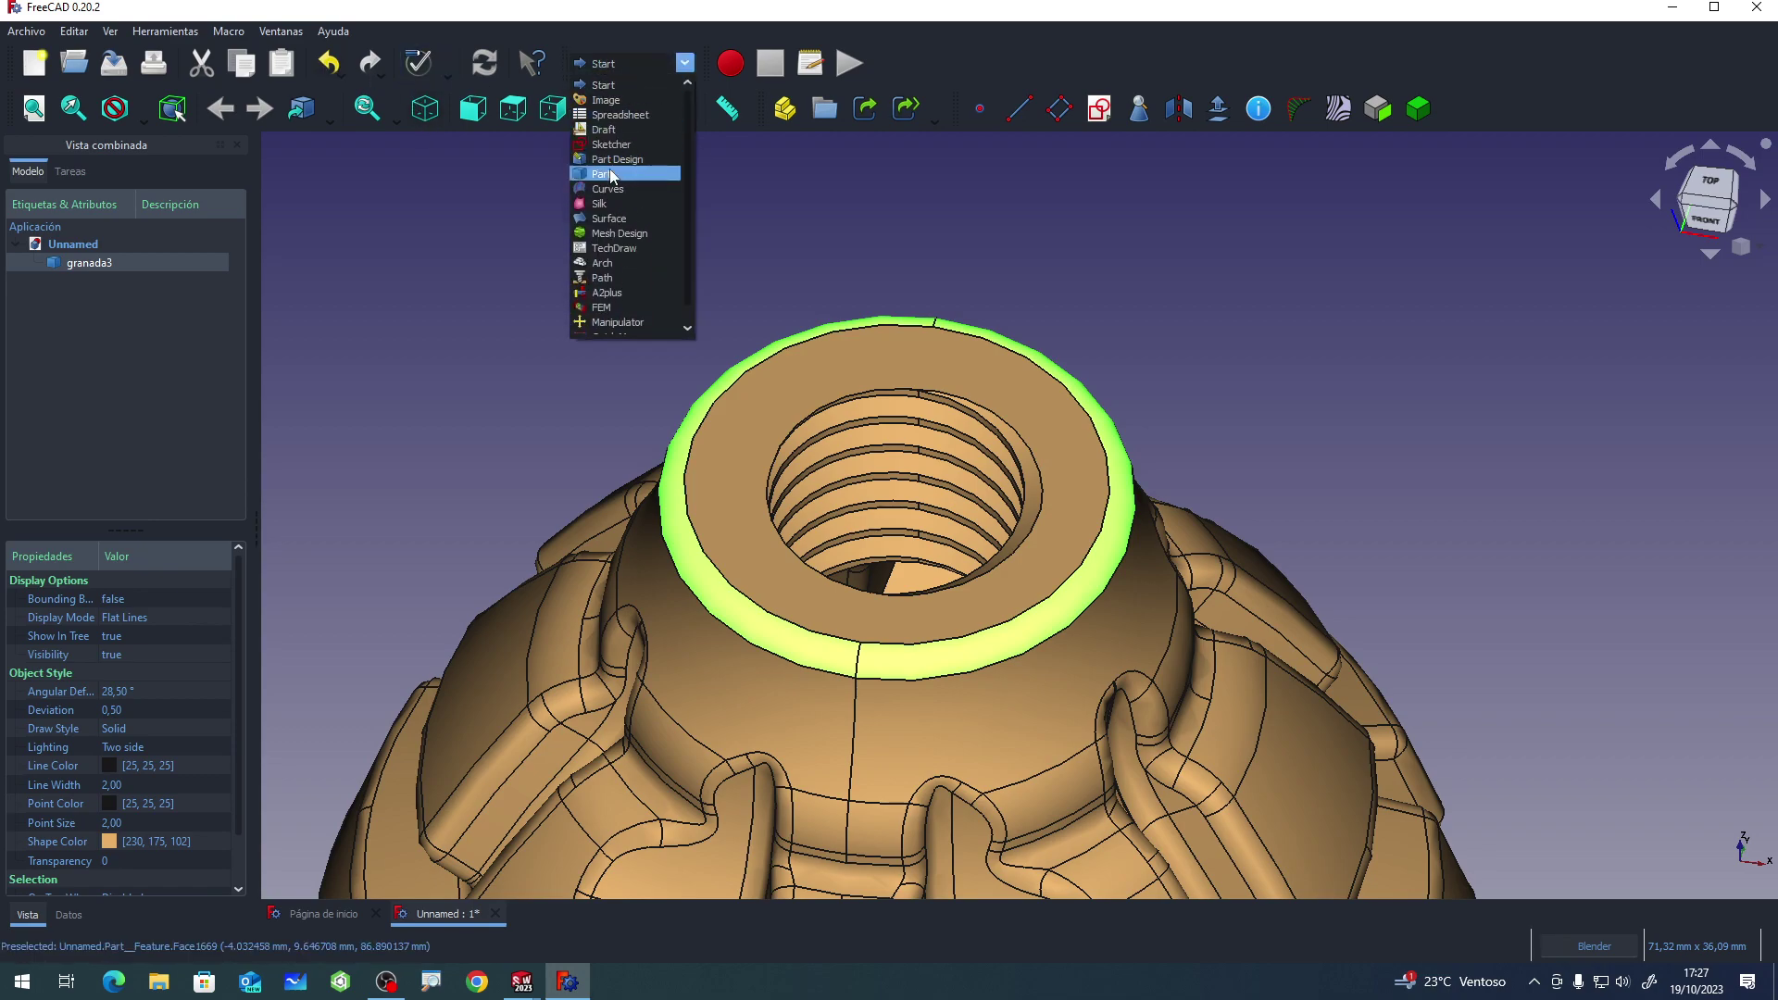
click(608, 170)
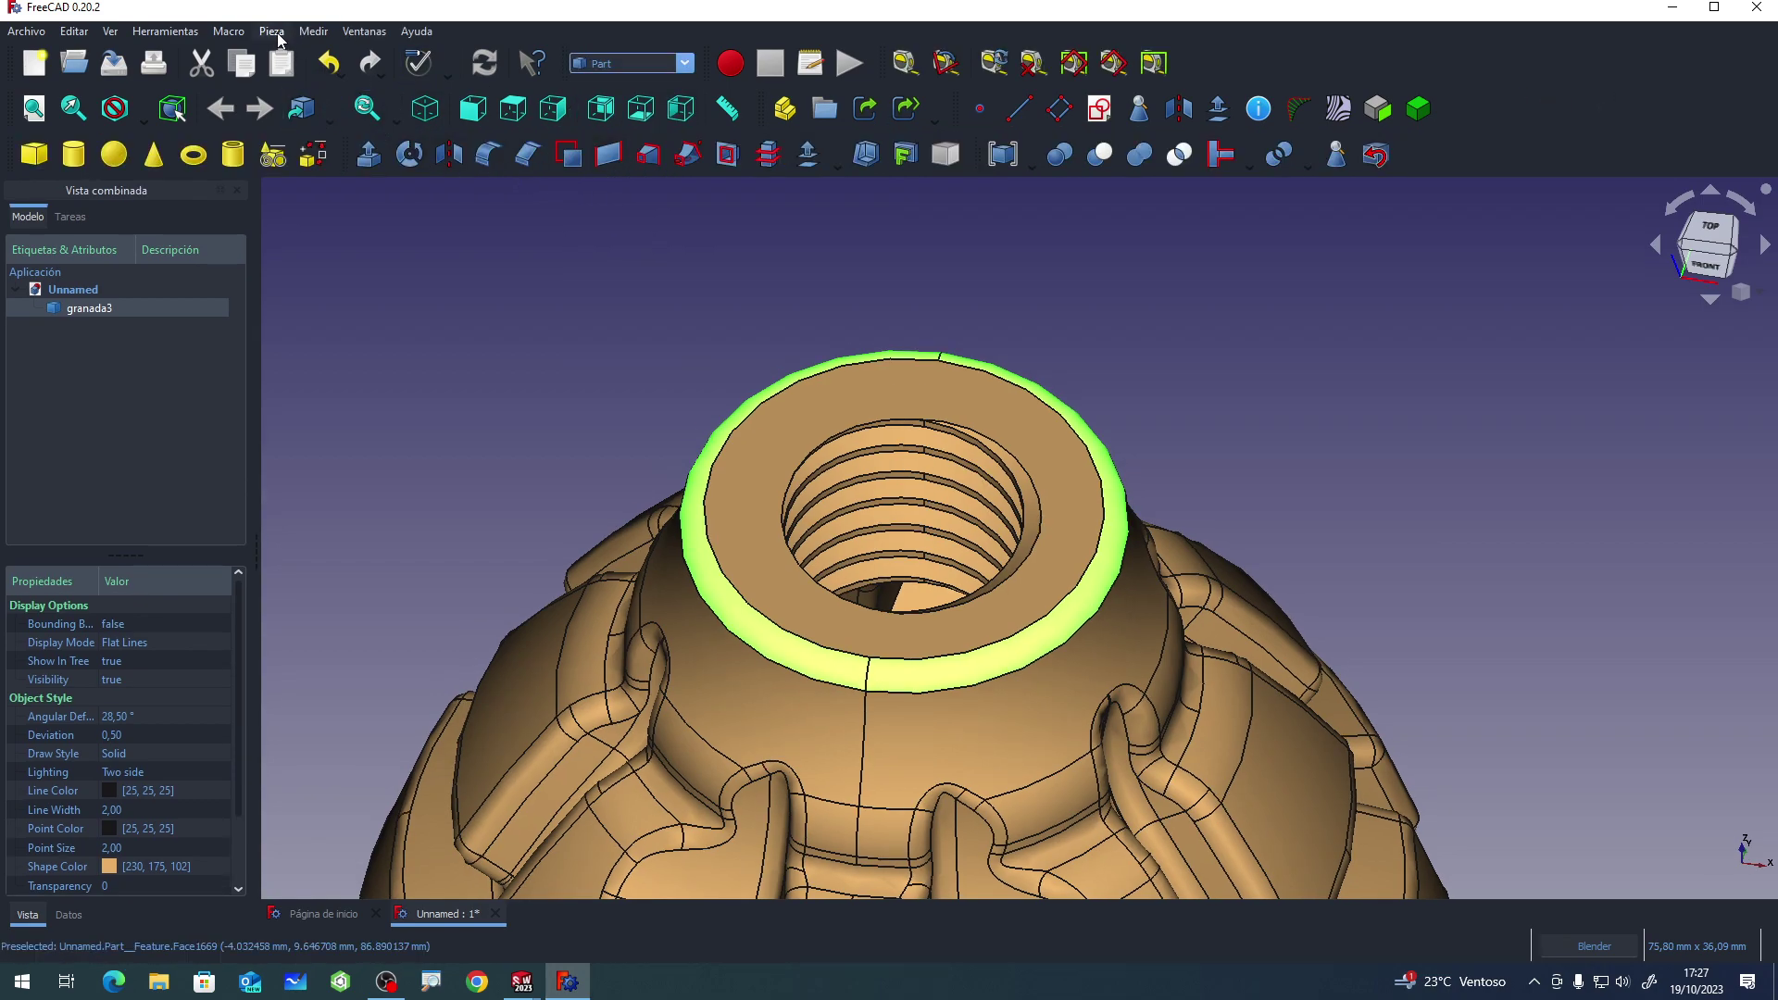
click(271, 31)
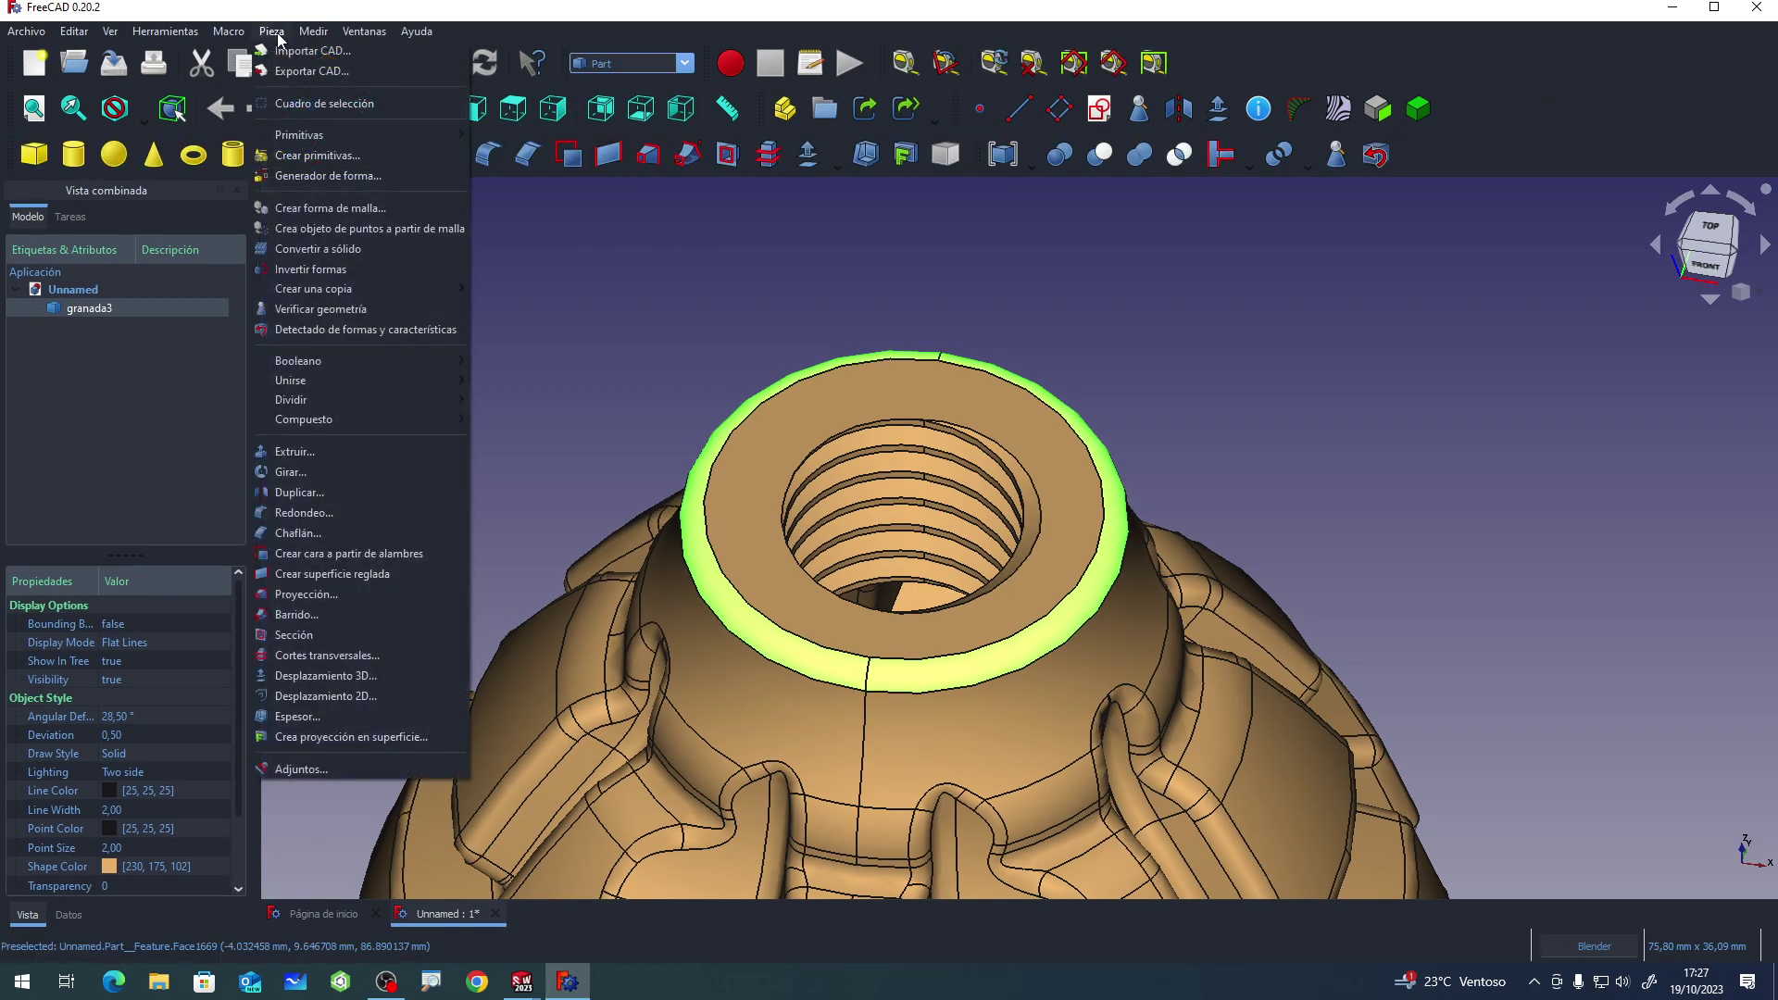
click(329, 332)
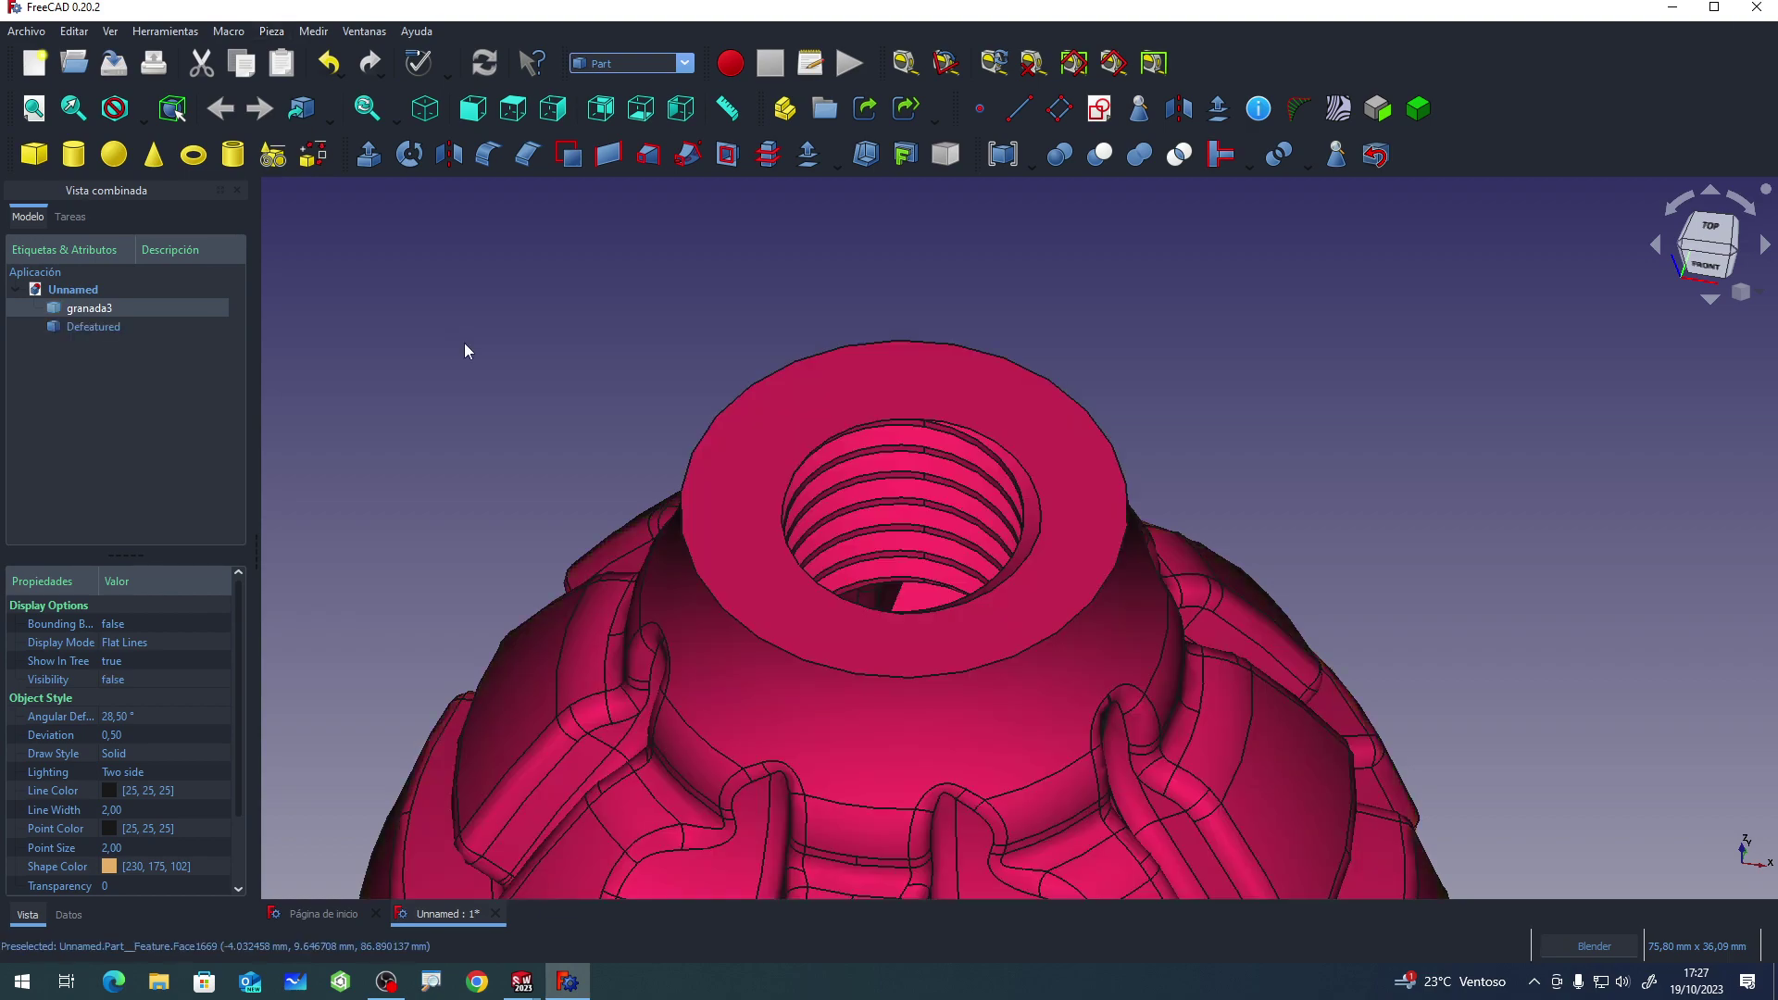
scroll(655, 342, down, 5)
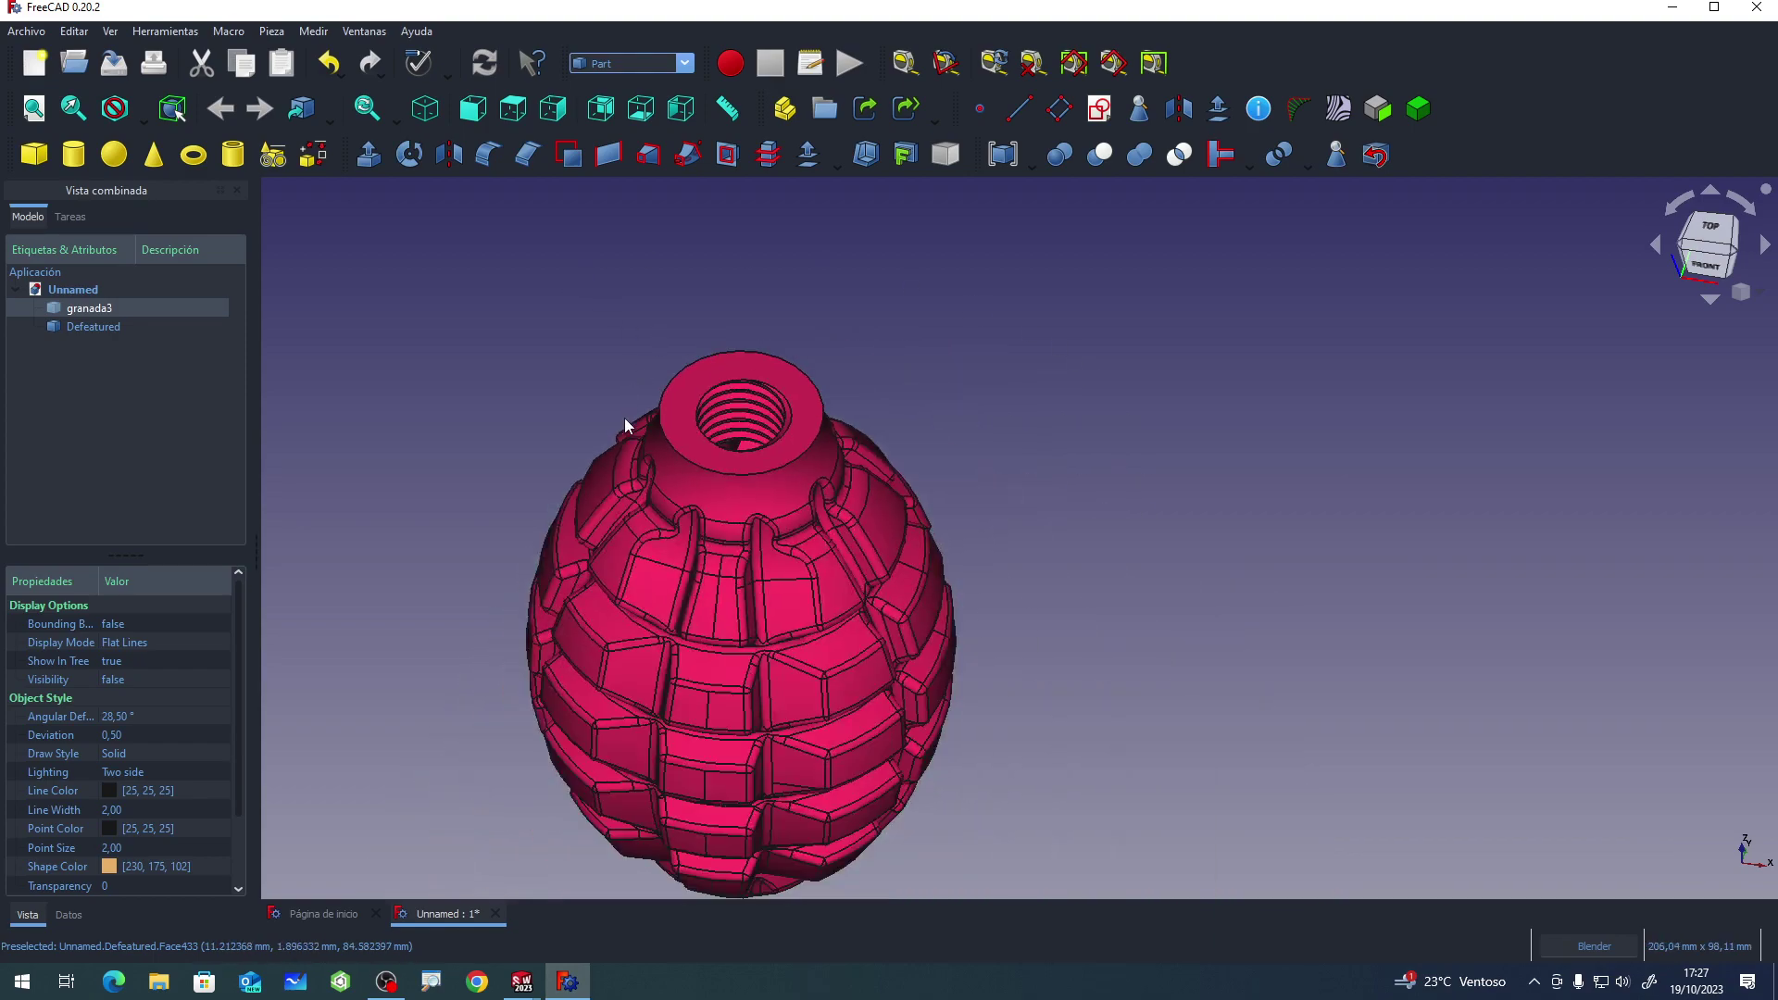
key(1)
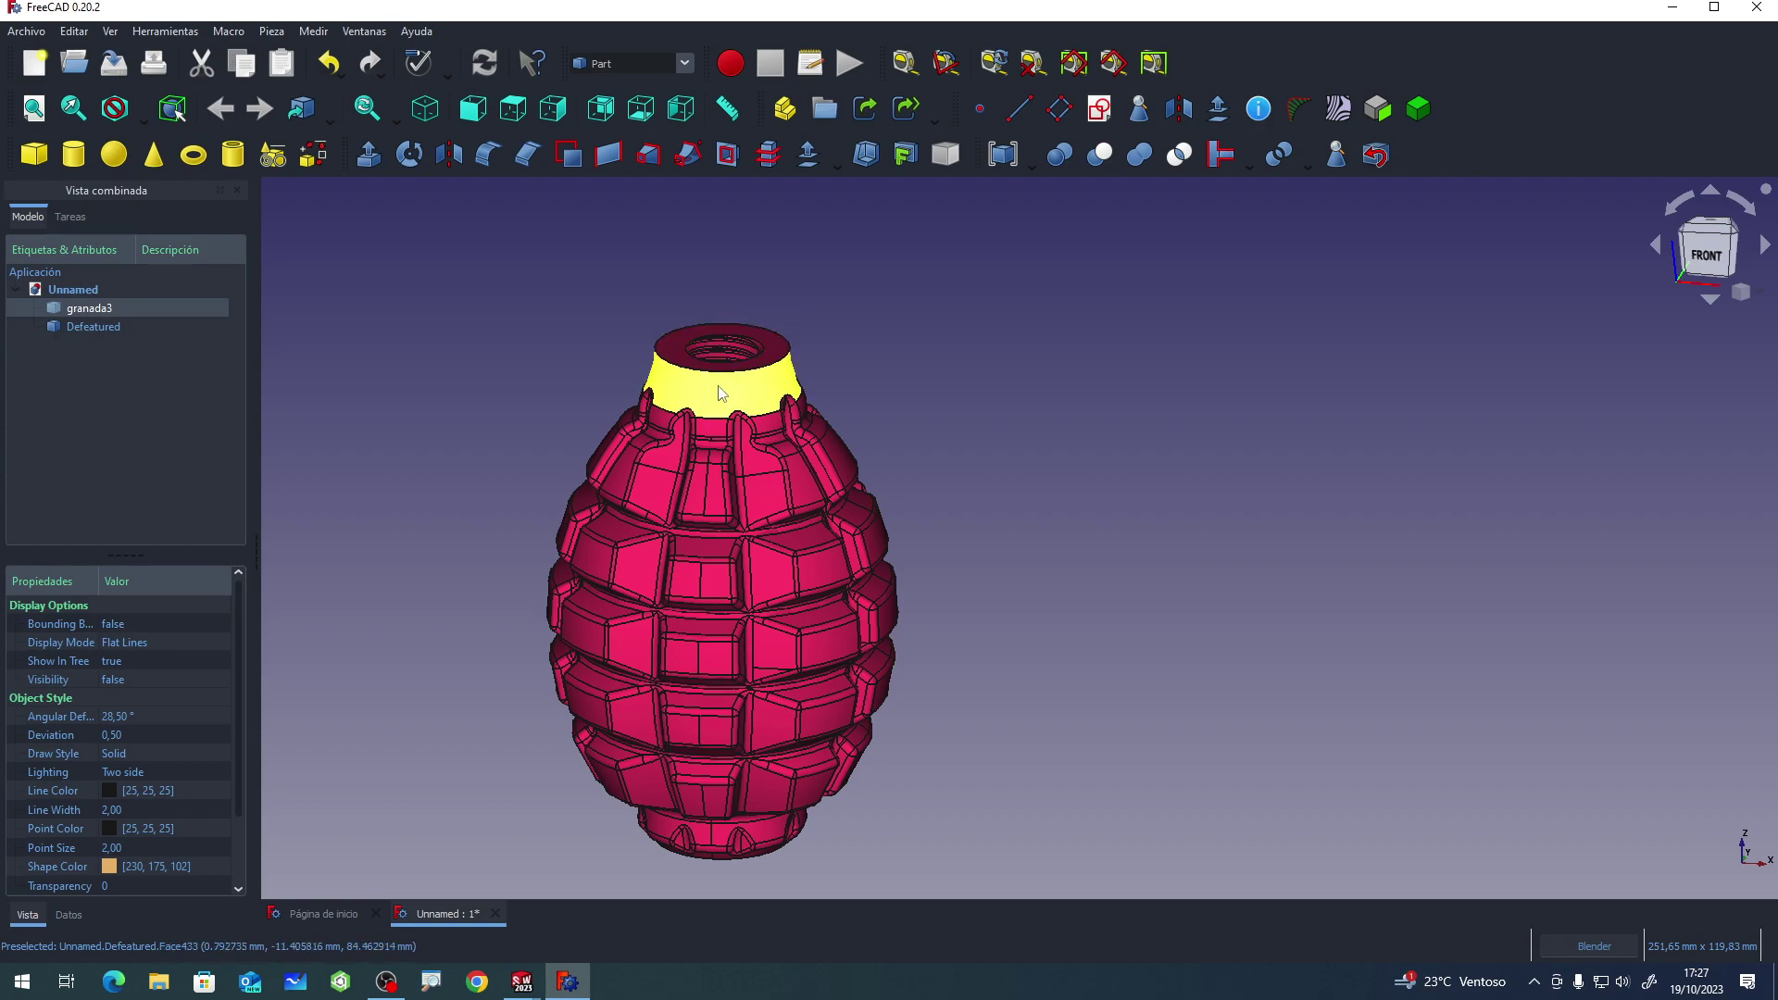
Inspect the top opening, then hide Defeatured and show the original granada3.
middle_drag(516, 357, 521, 487)
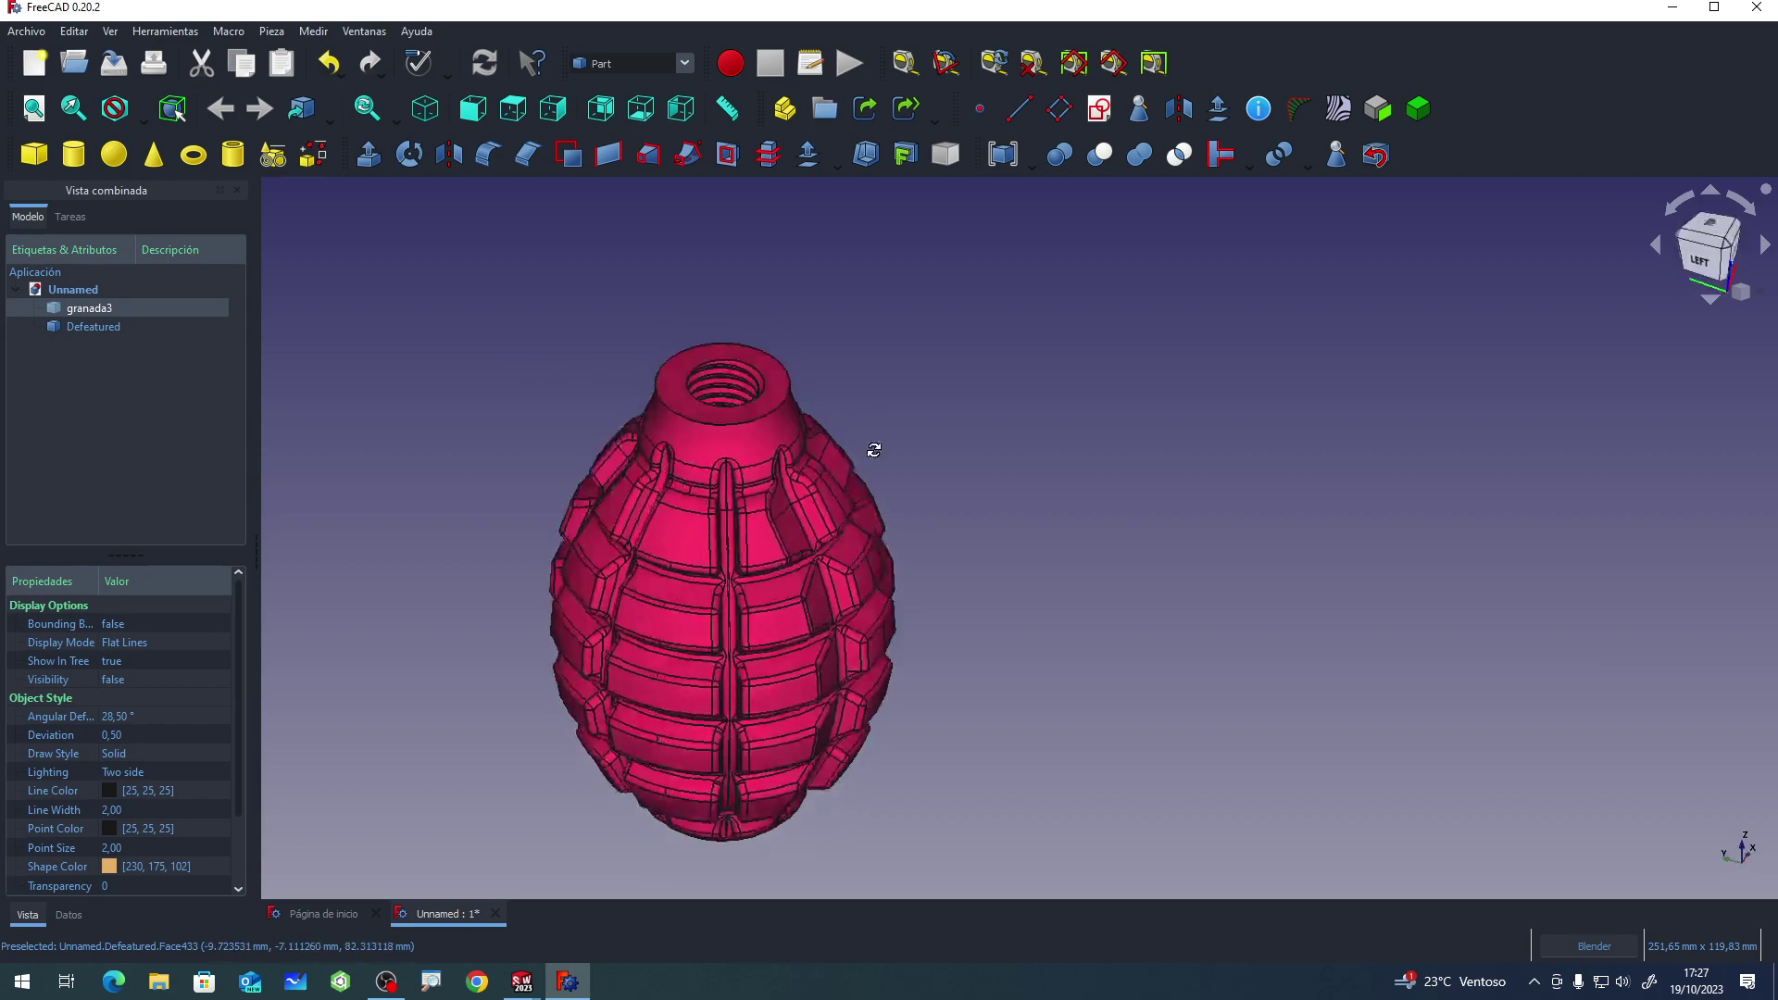
middle_drag(1187, 437, 896, 436)
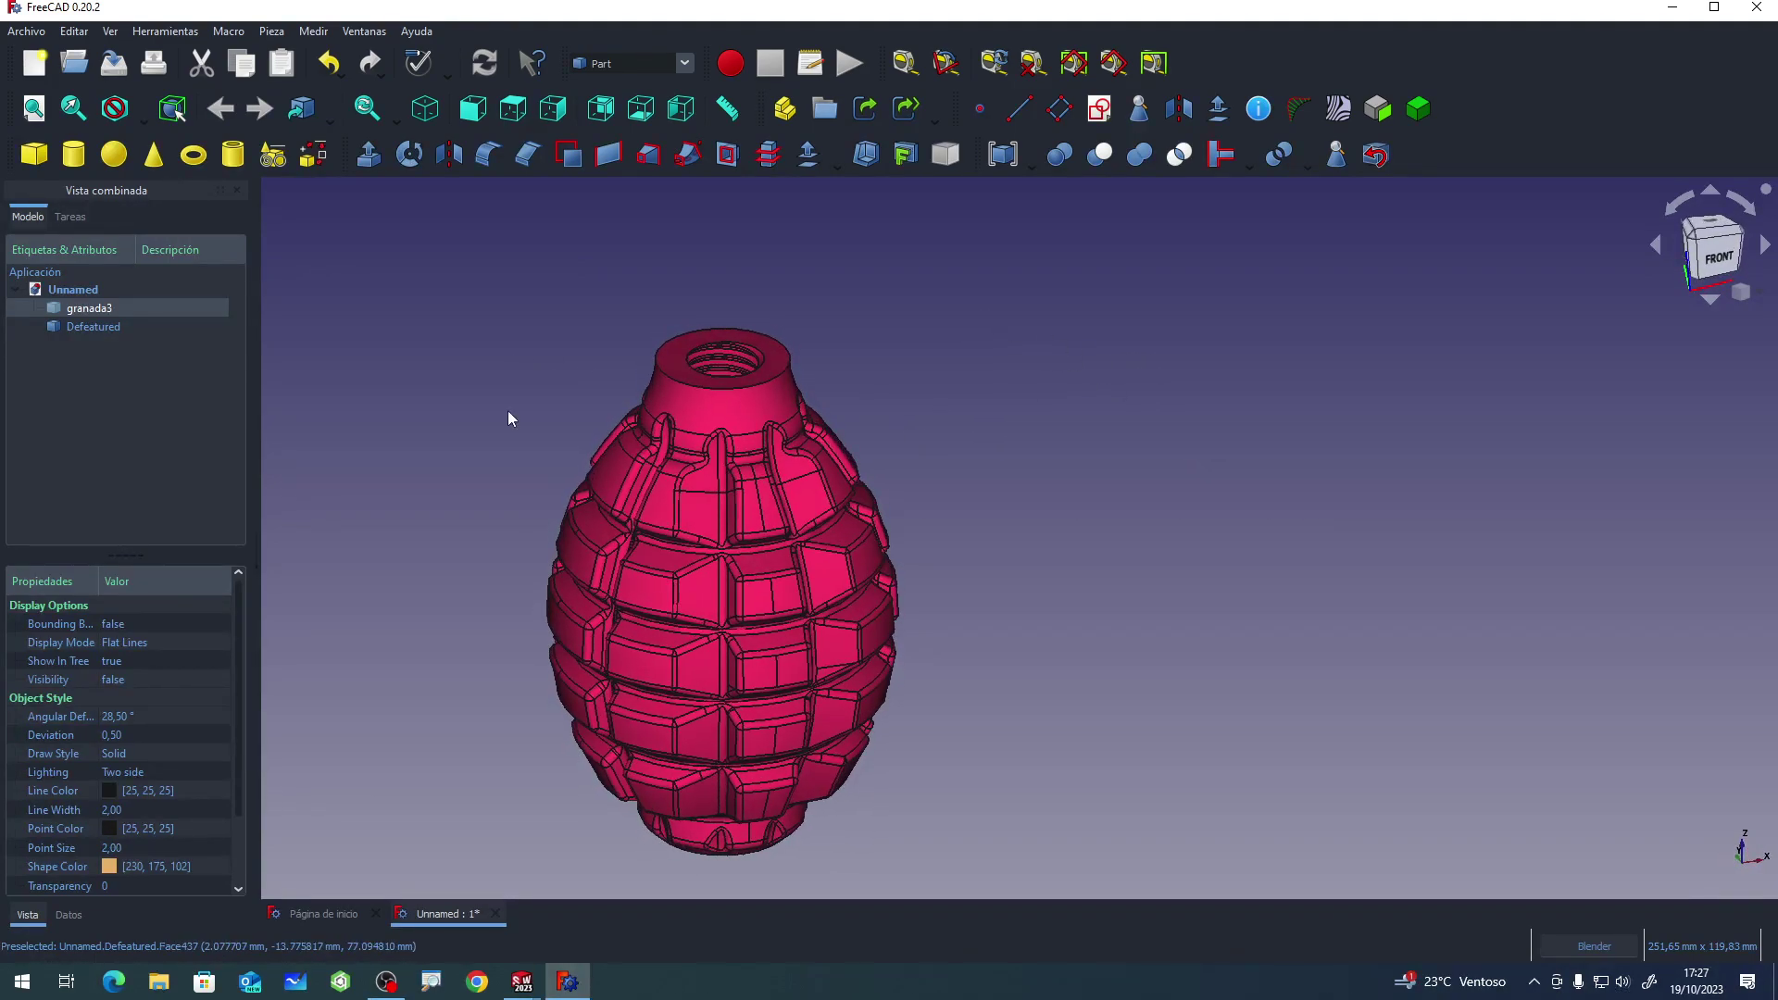
click(89, 326)
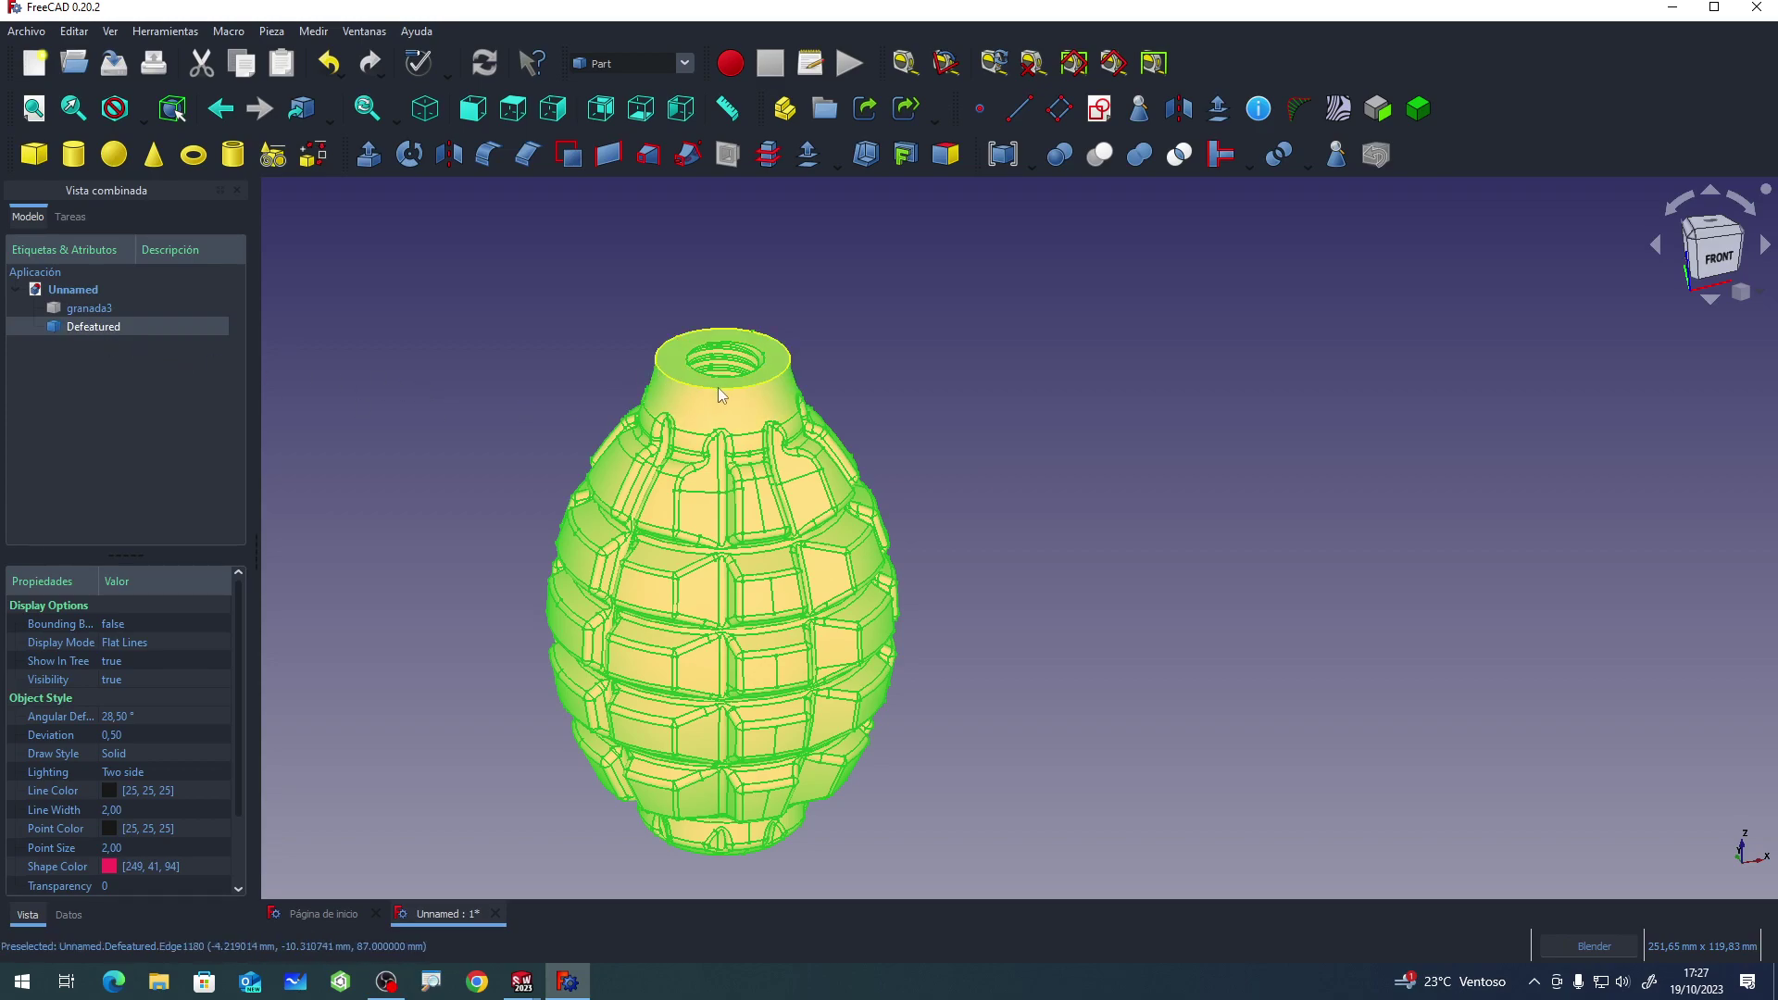
key(space)
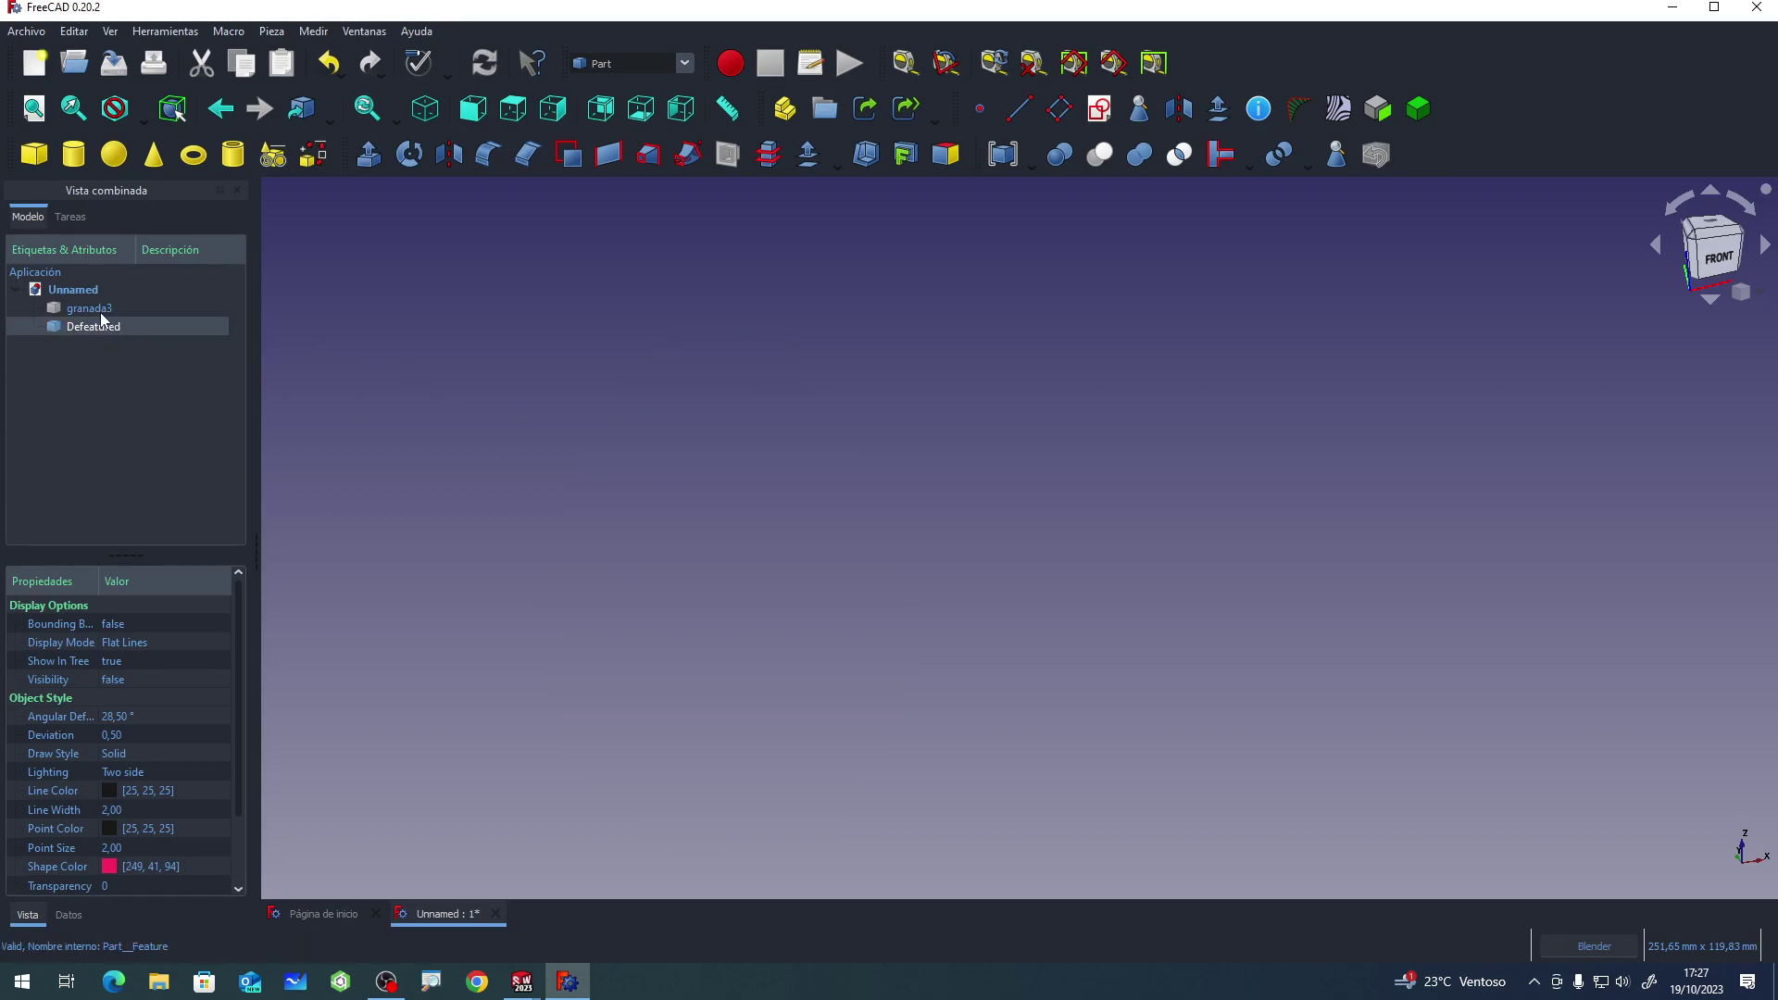
click(93, 309)
key(space)
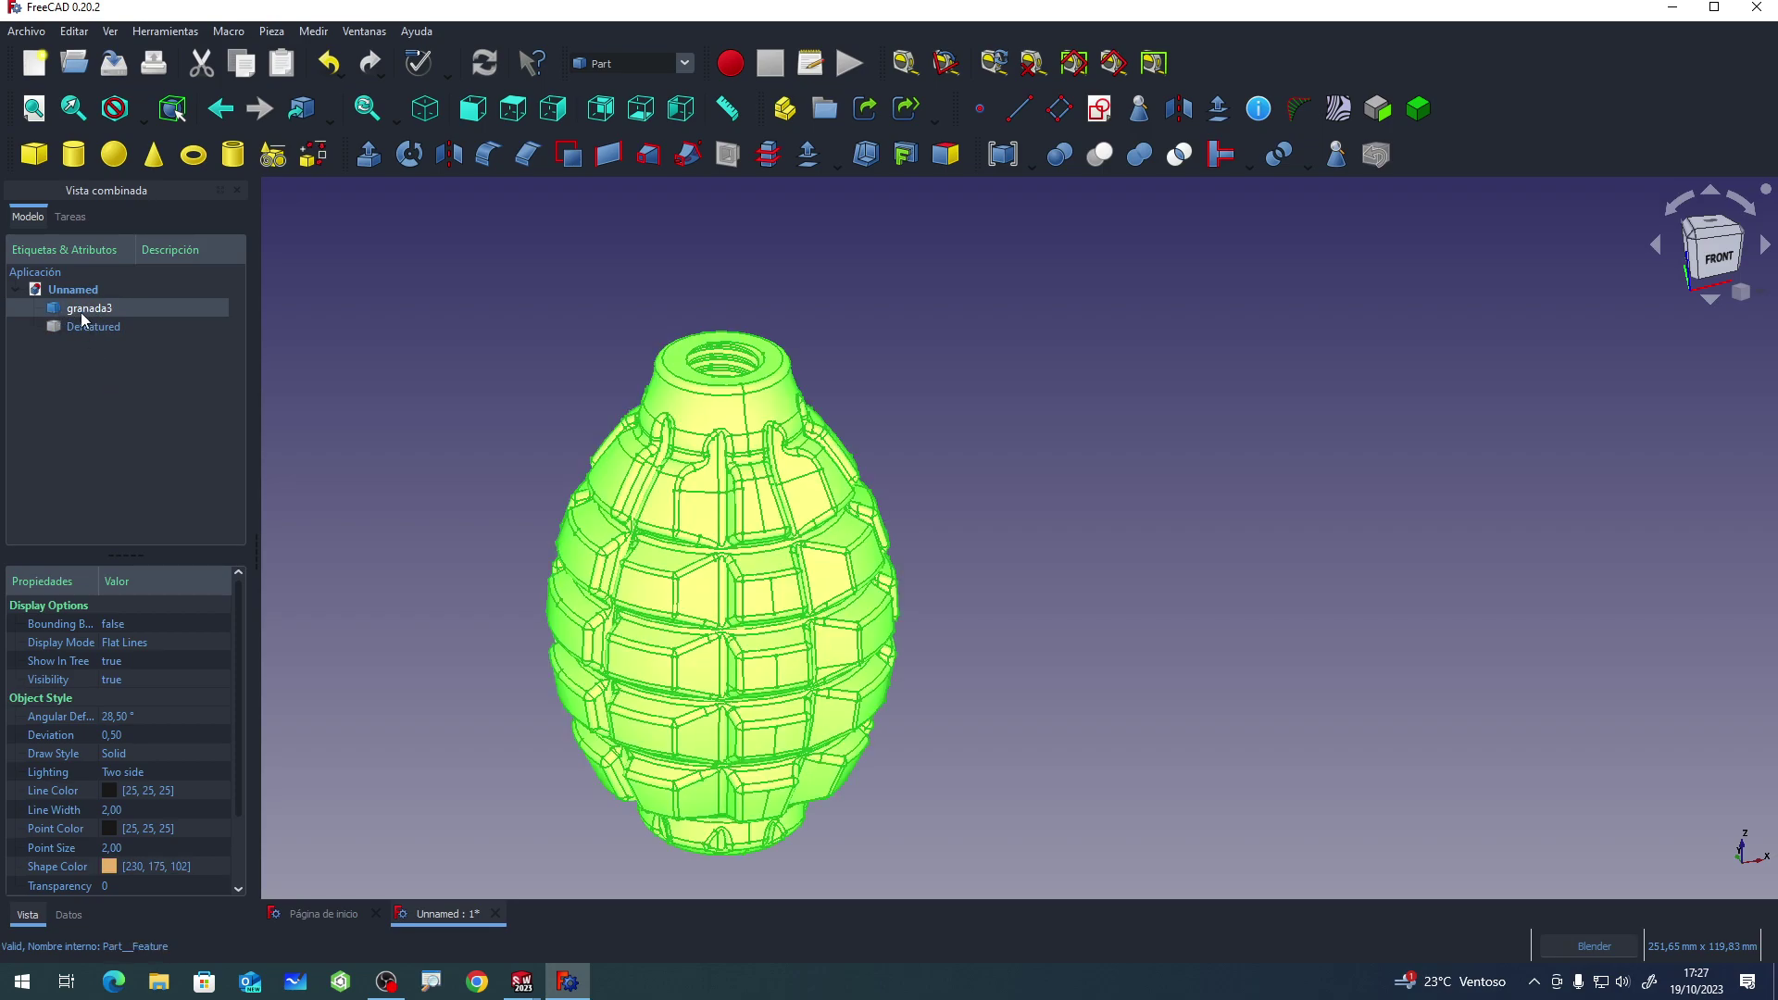
click(417, 370)
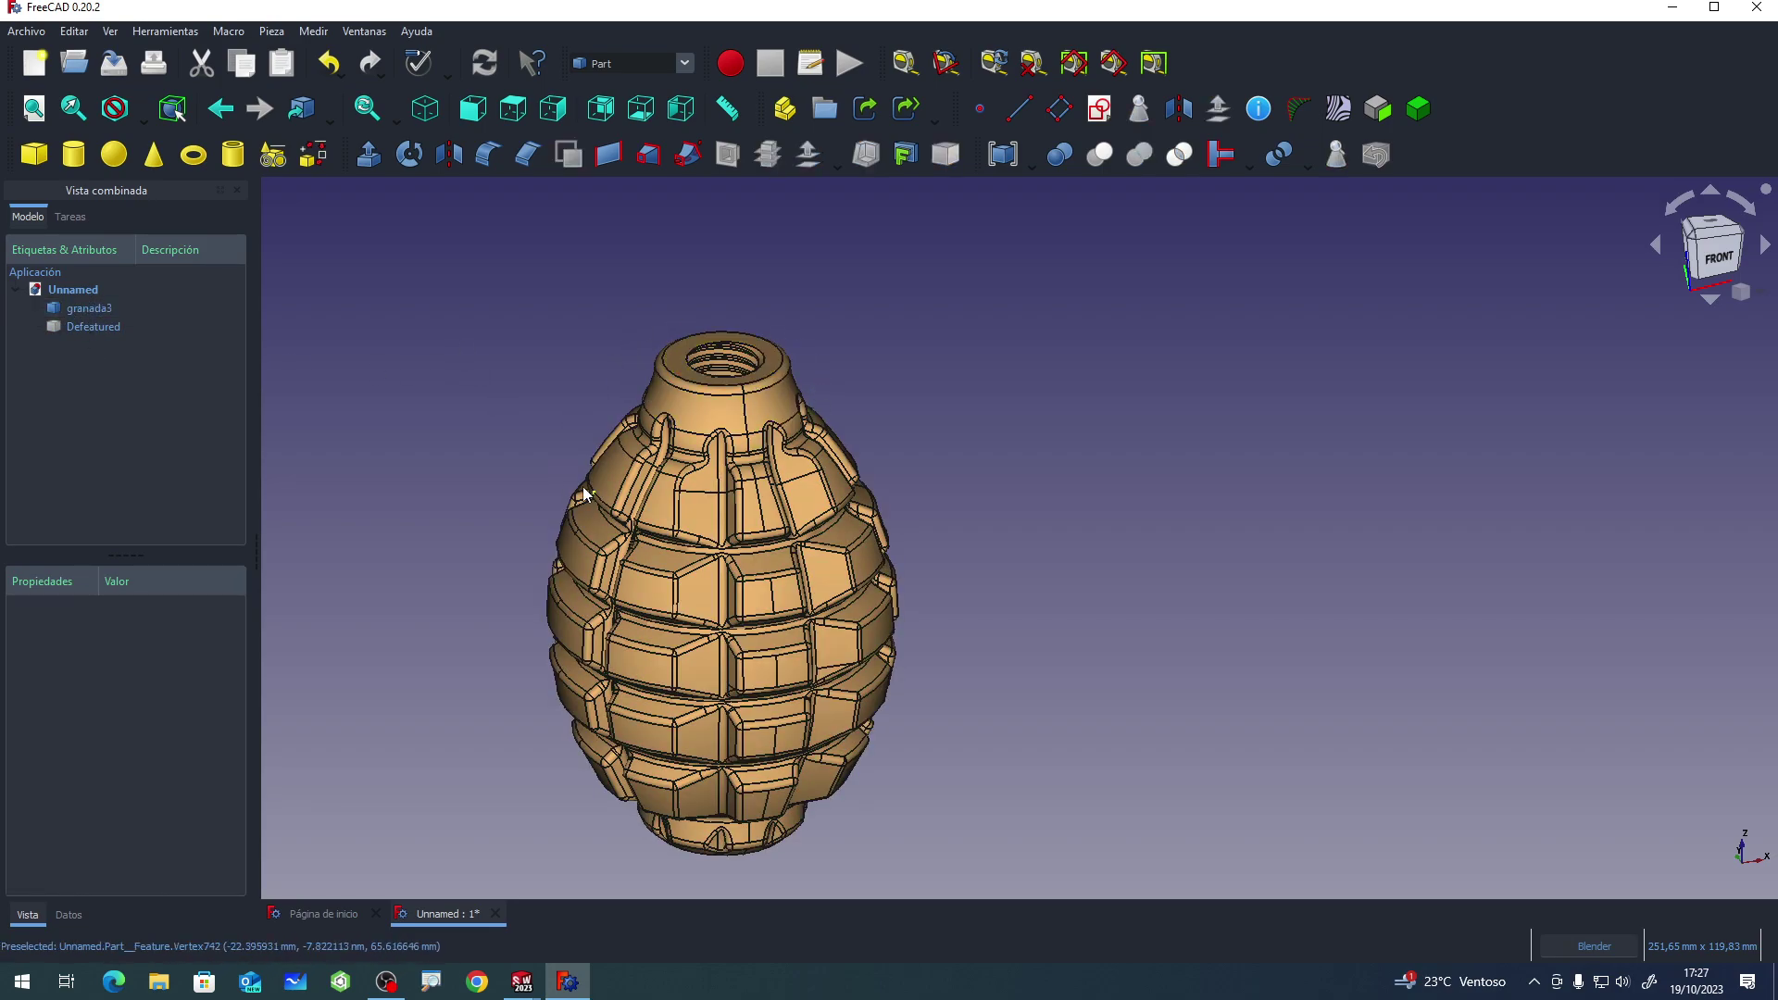
Show Defeatured again with granada3 and orbit around the two overlapping grenades.
click(77, 325)
key(space)
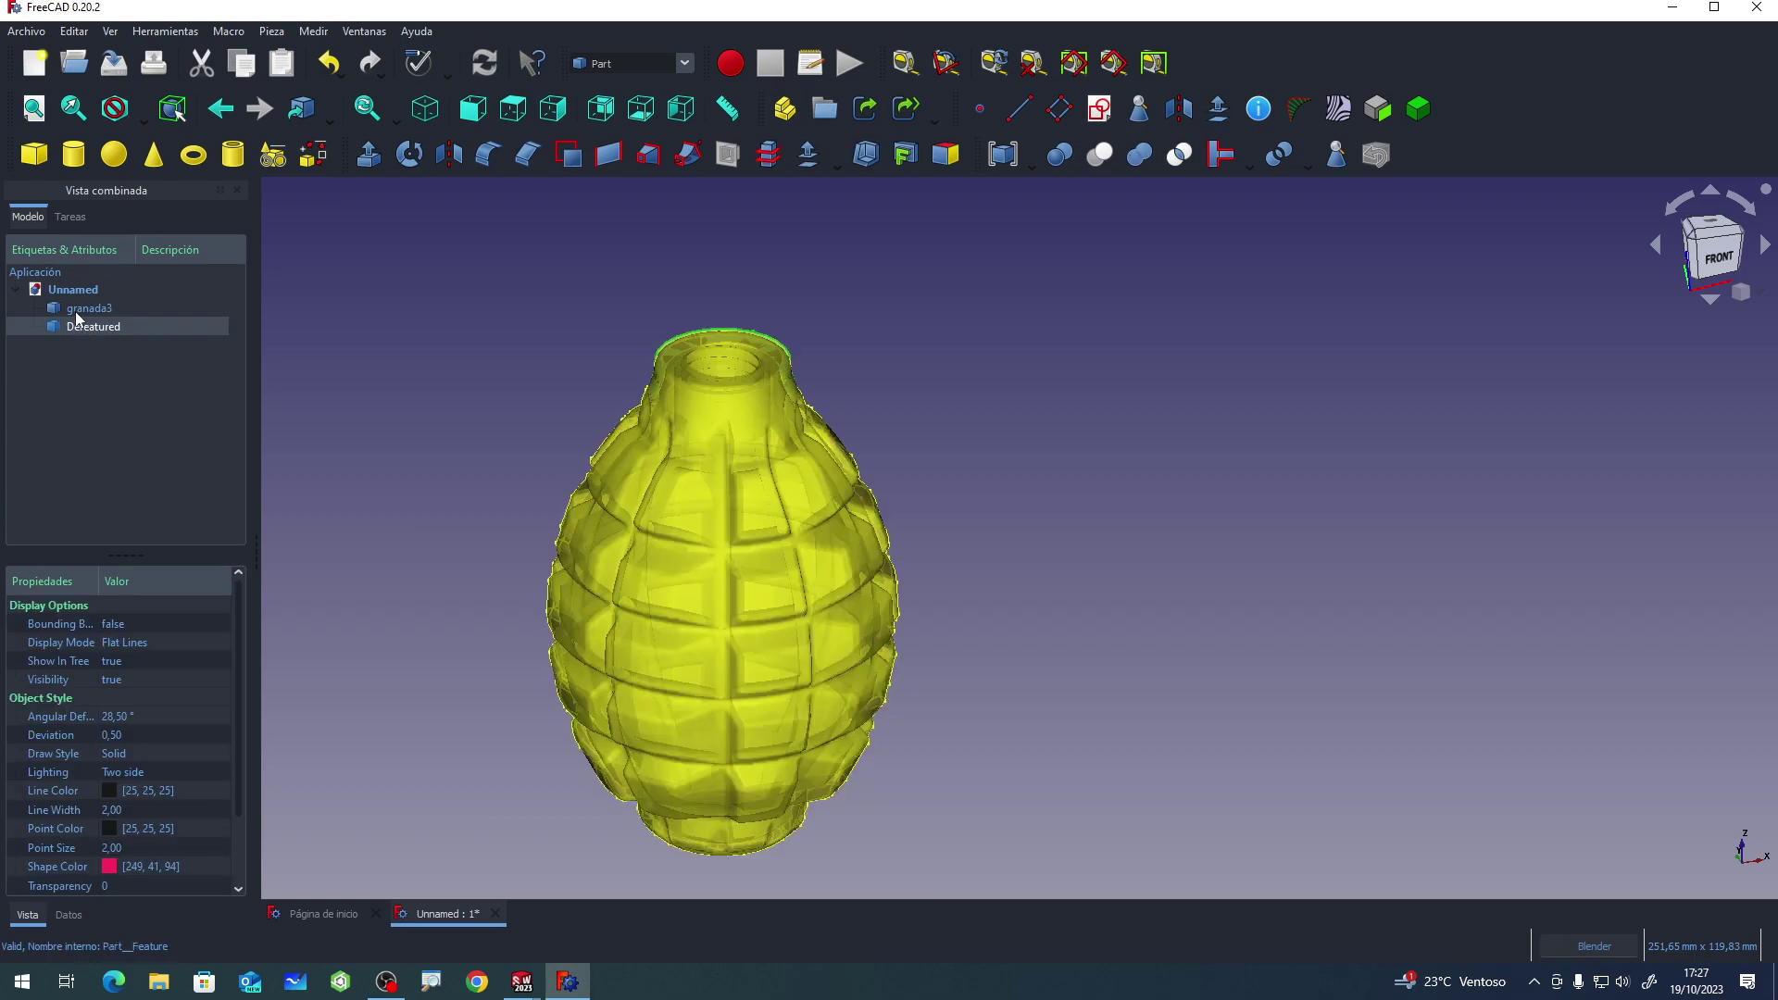
click(75, 311)
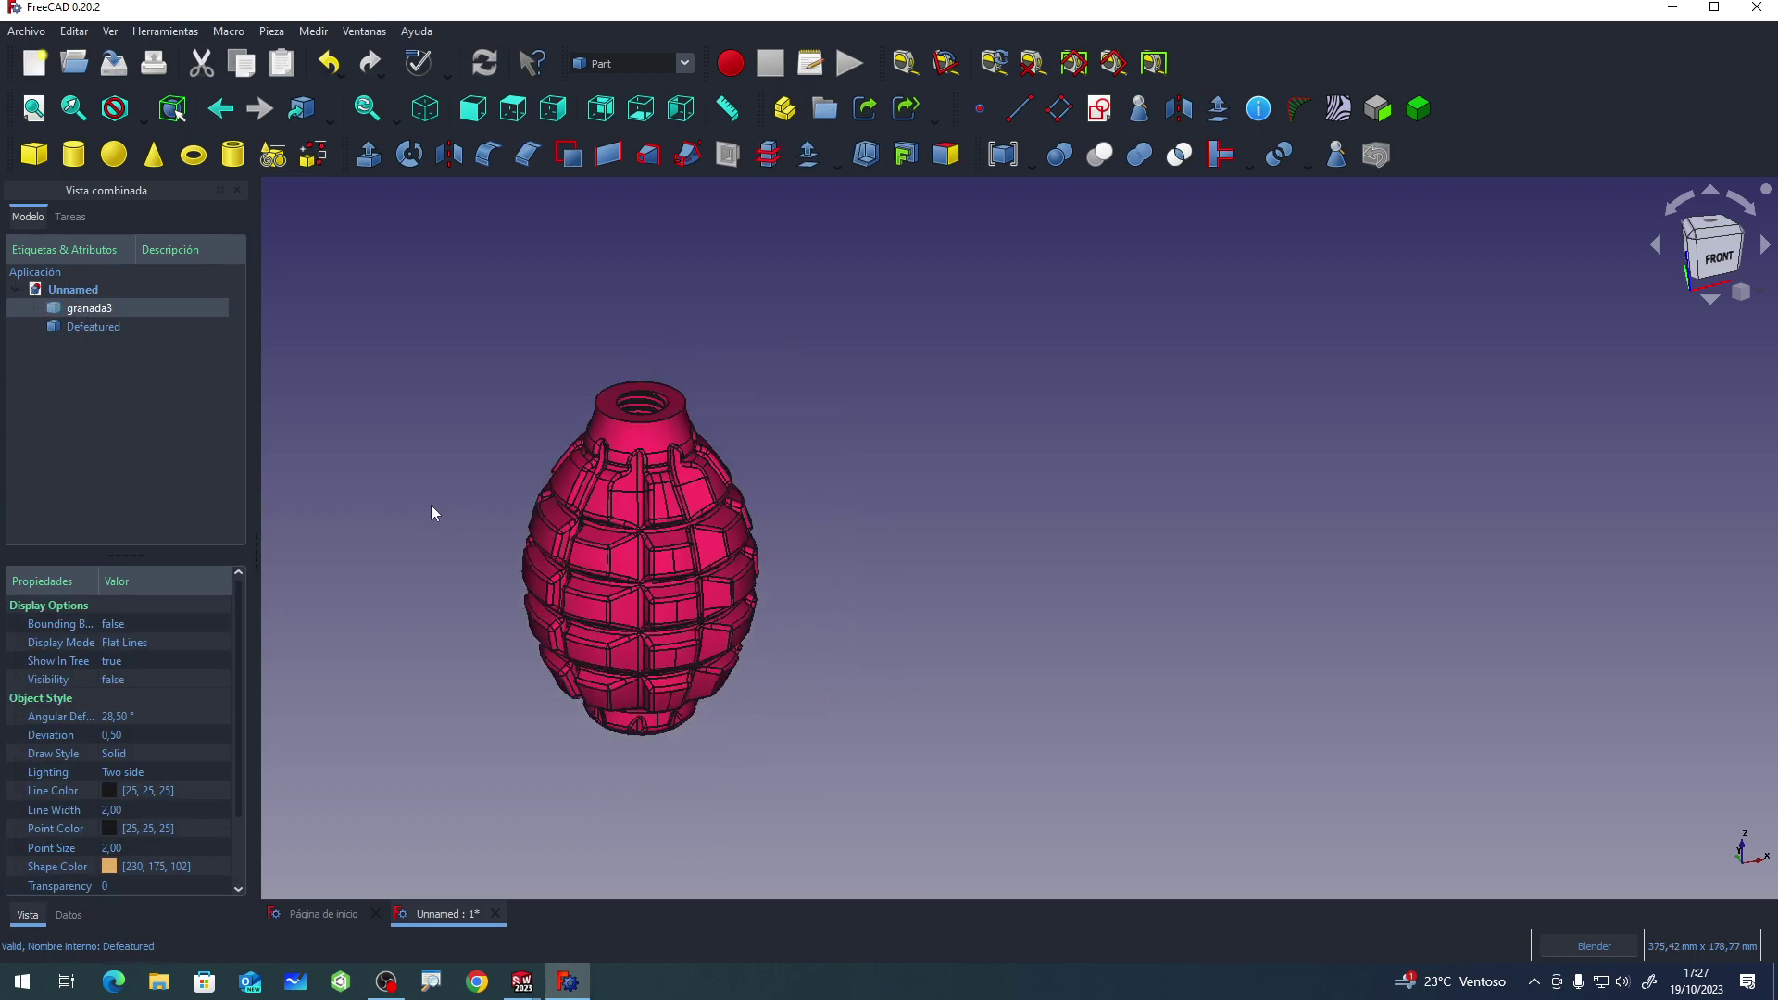
middle_drag(431, 503, 518, 463)
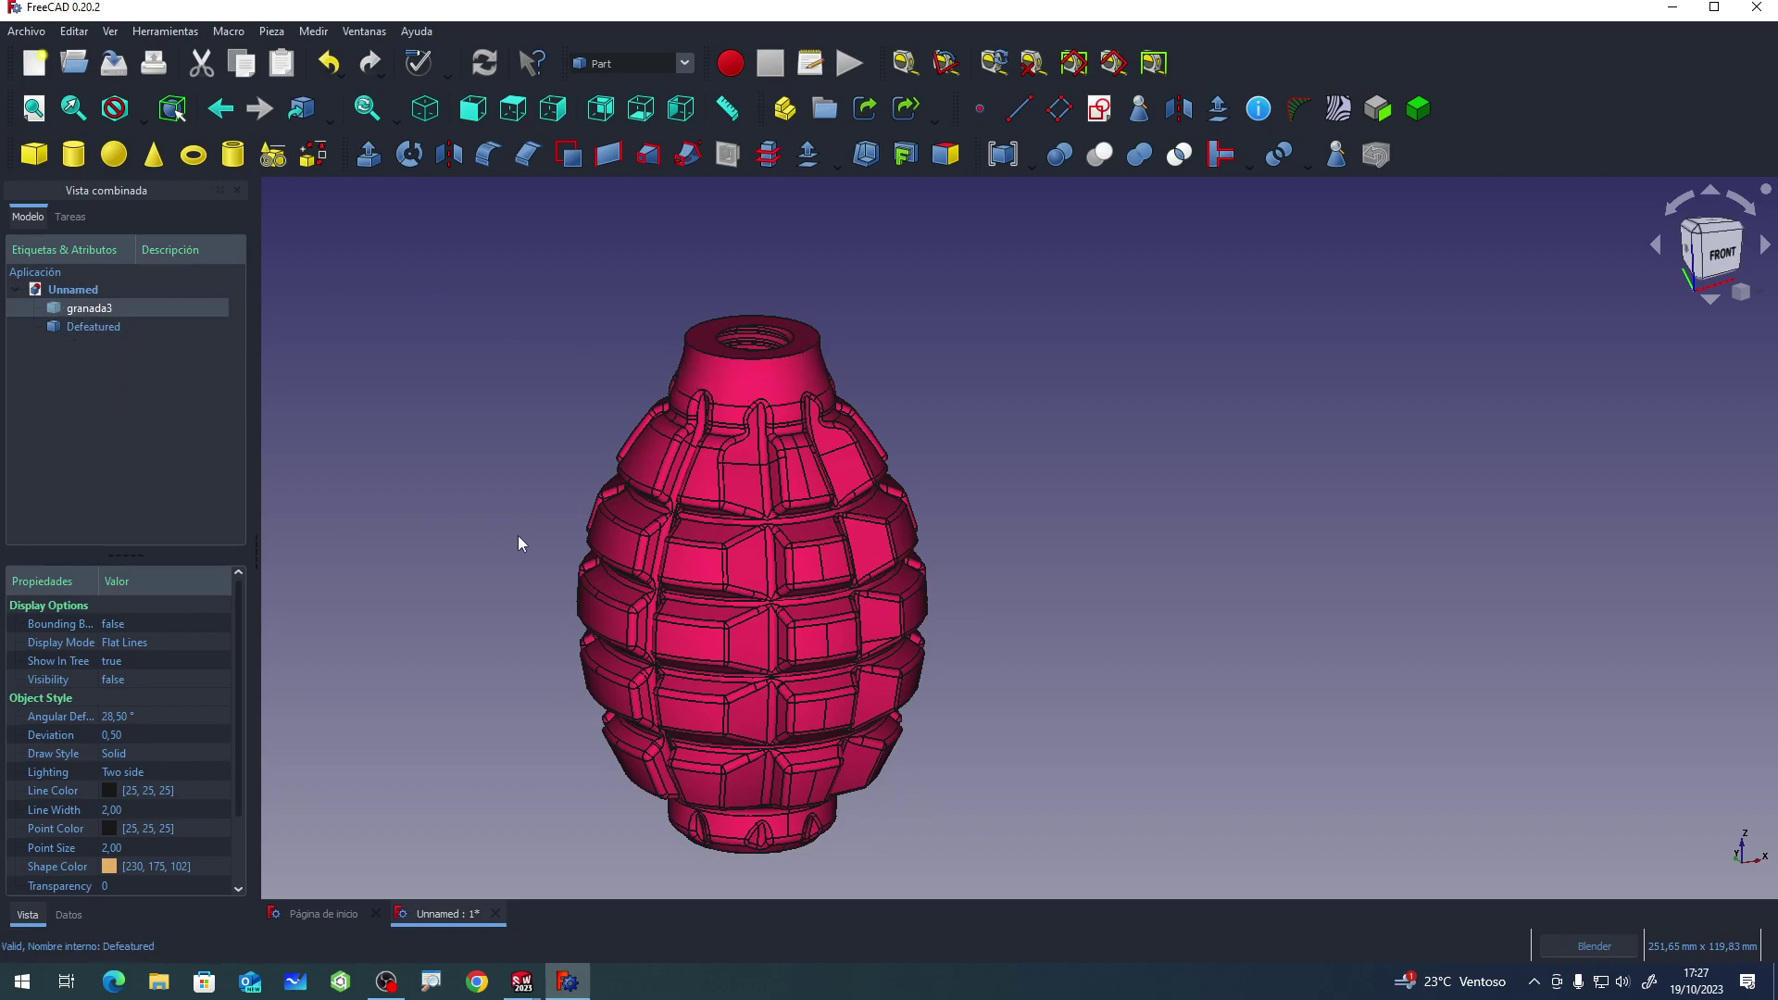
mouse_move(518, 544)
middle_down()
mouse_move(595, 509)
mouse_move(583, 568)
mouse_move(548, 460)
mouse_move(469, 456)
middle_up()
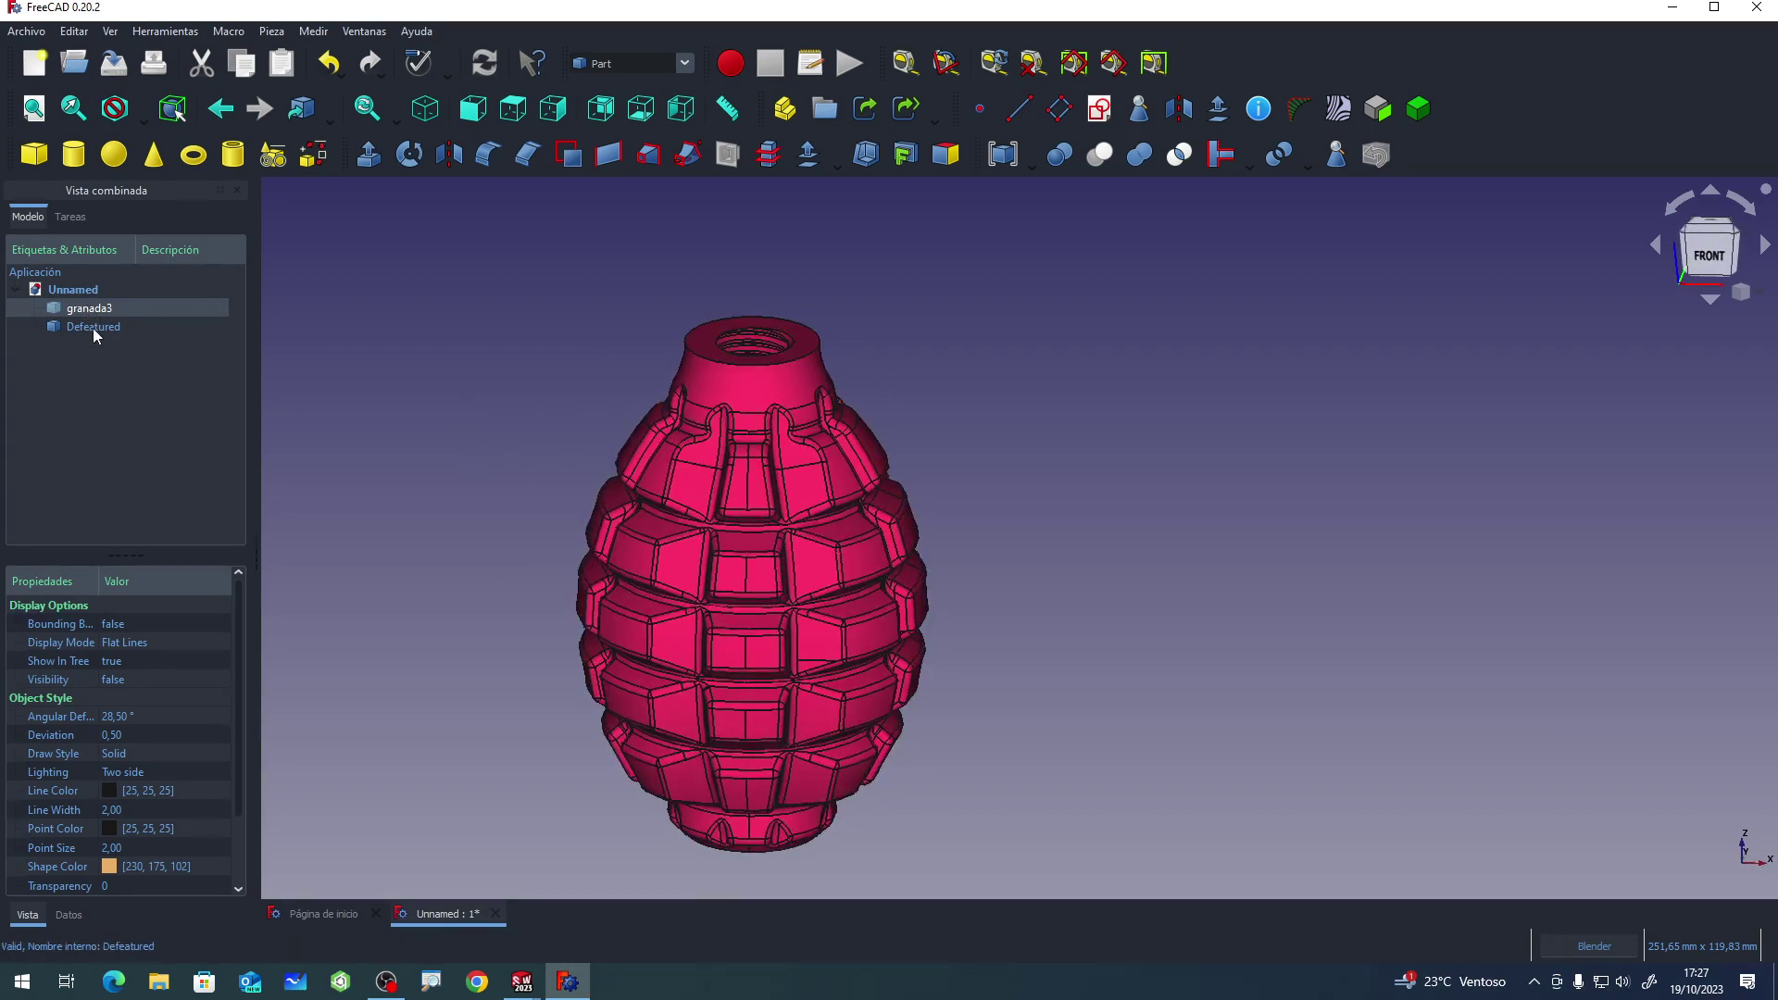
middle_drag(476, 385, 349, 389)
key(space)
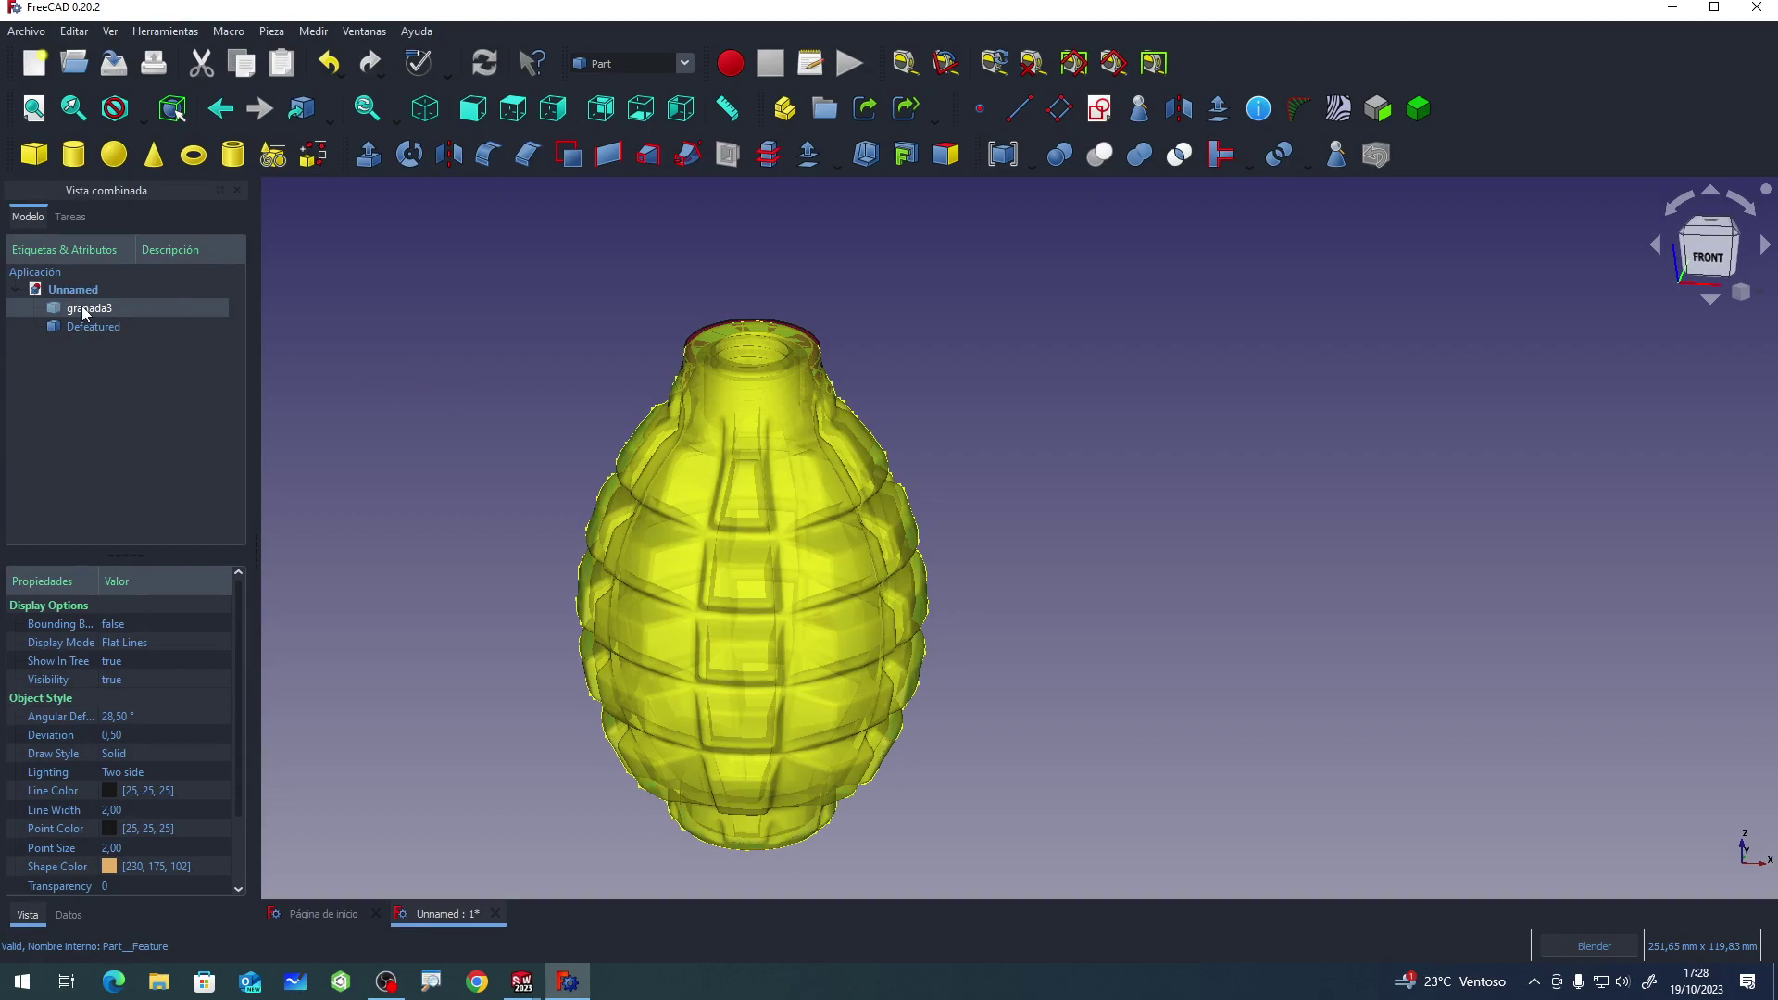
right_click(90, 315)
Move granada3 about 69 mm along X so it stands beside Defeatured.
click(94, 318)
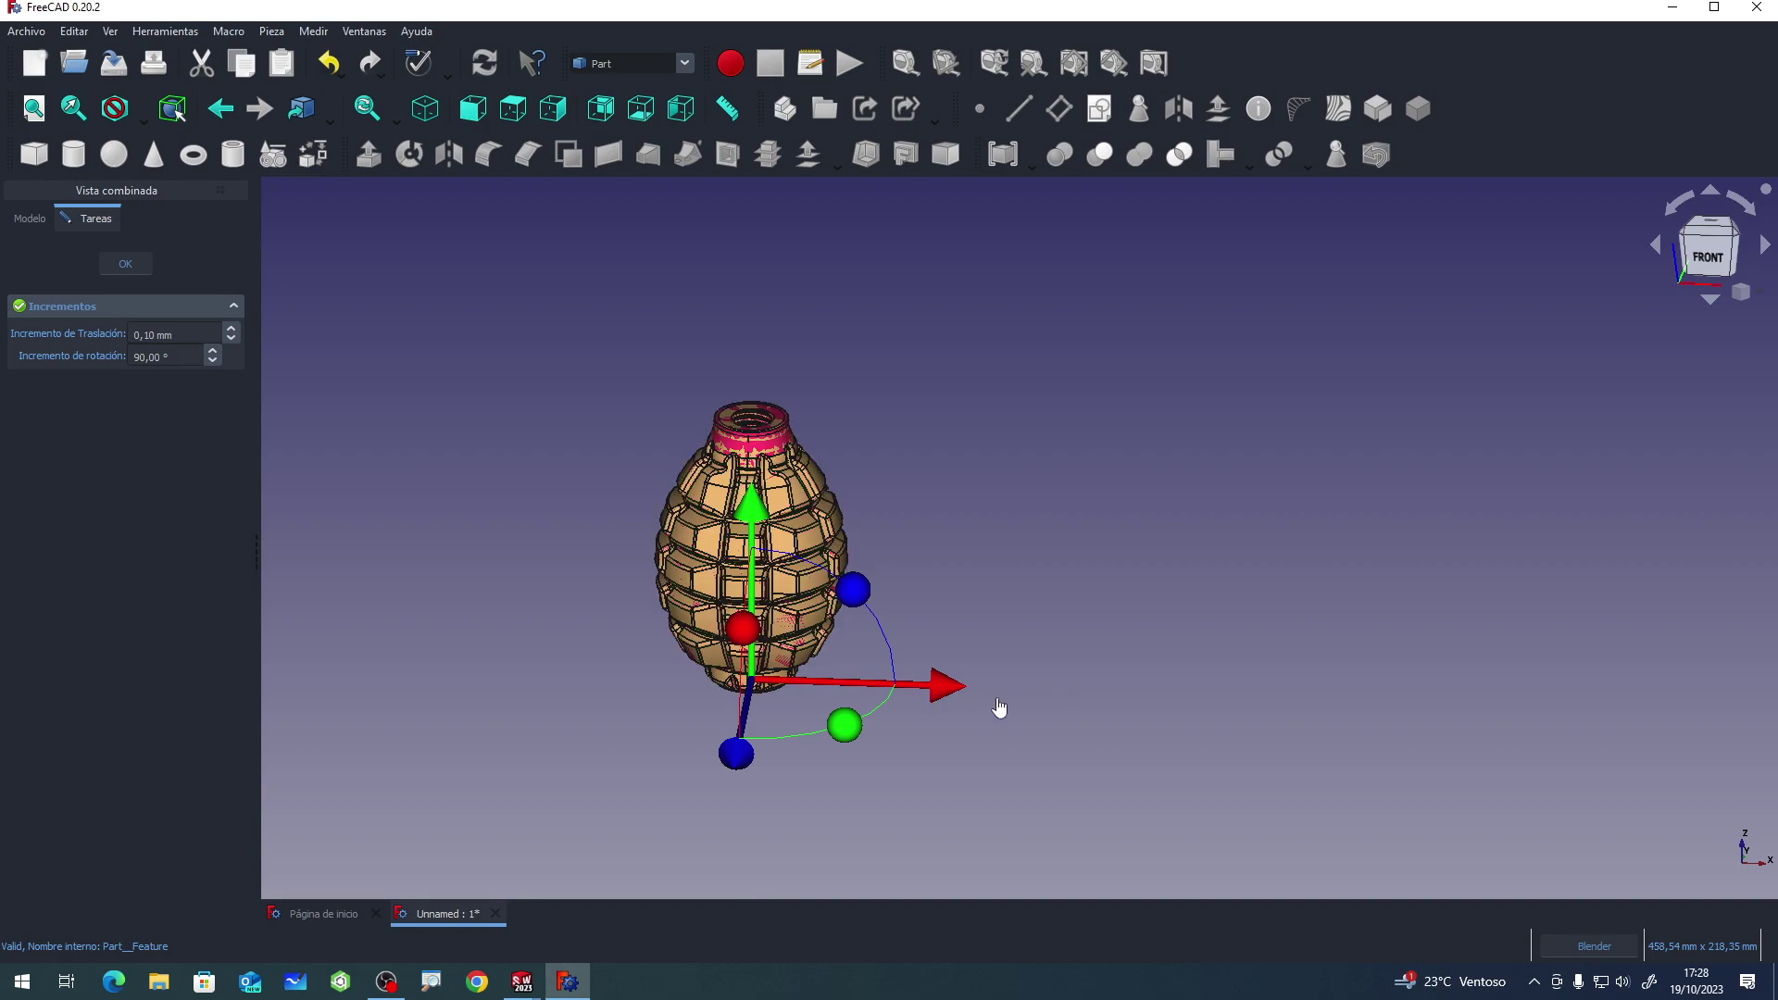
drag(941, 686, 1176, 695)
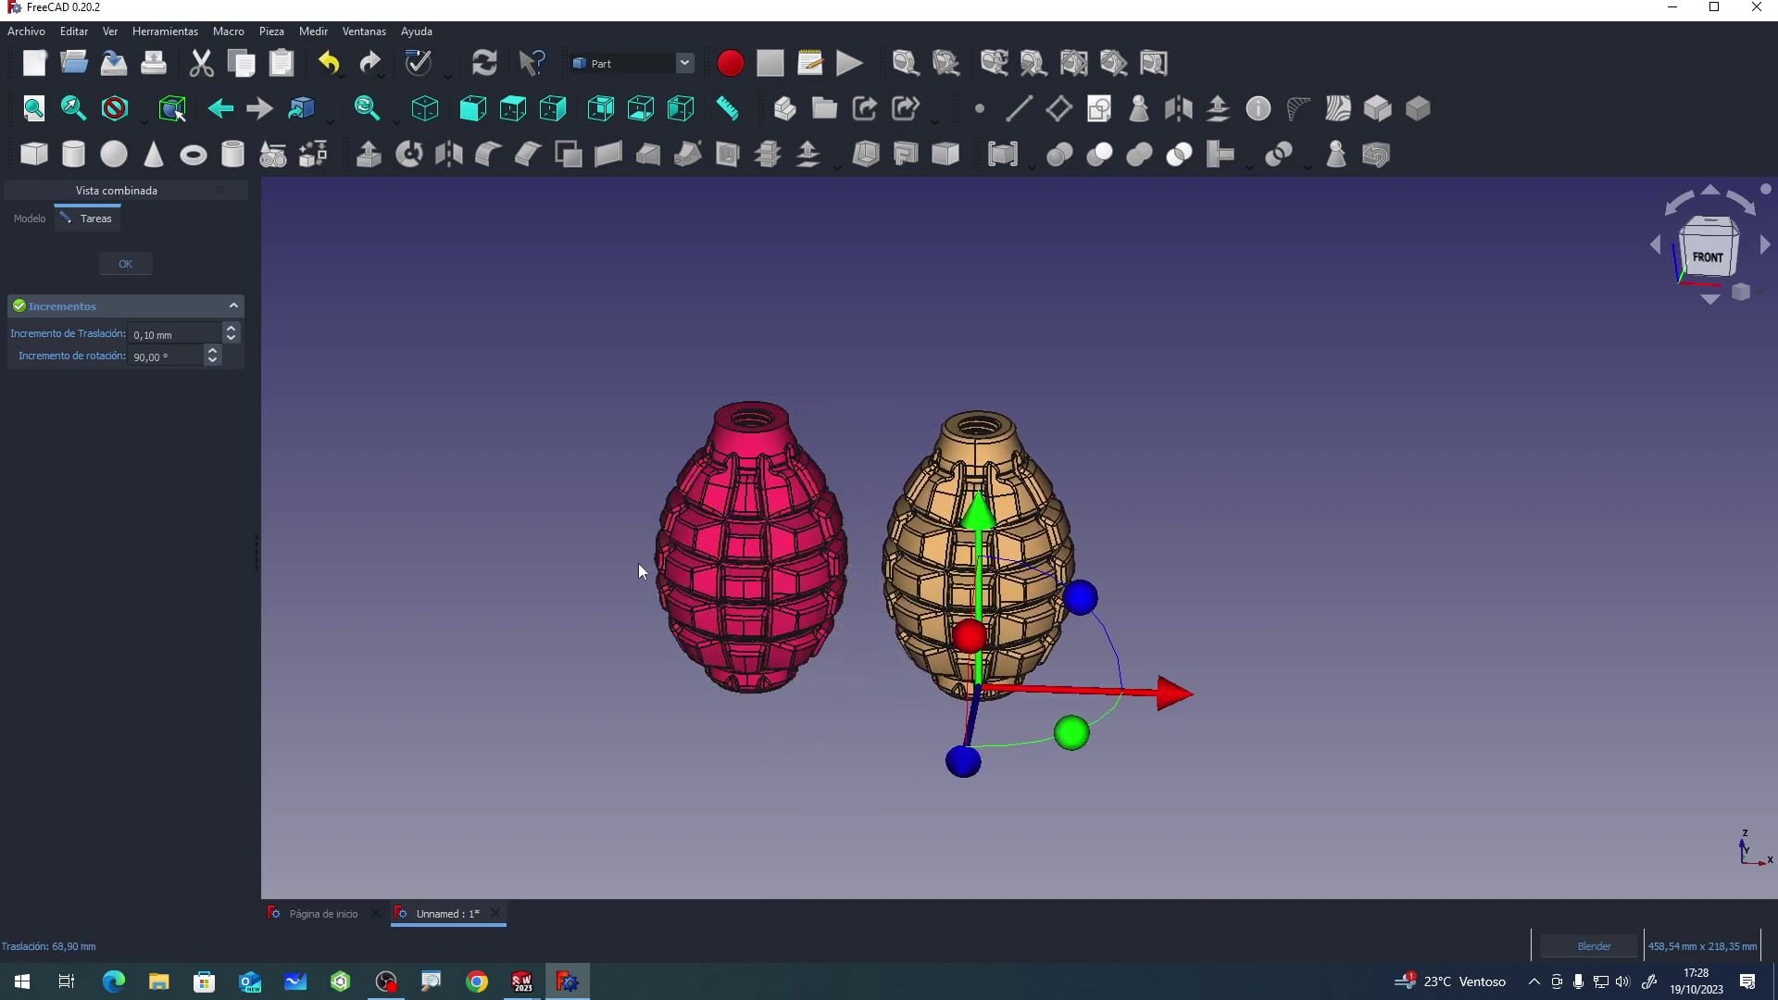
click(125, 264)
mouse_move(682, 635)
middle_down()
mouse_move(544, 596)
mouse_move(768, 513)
middle_up()
scroll(639, 616, up, 3)
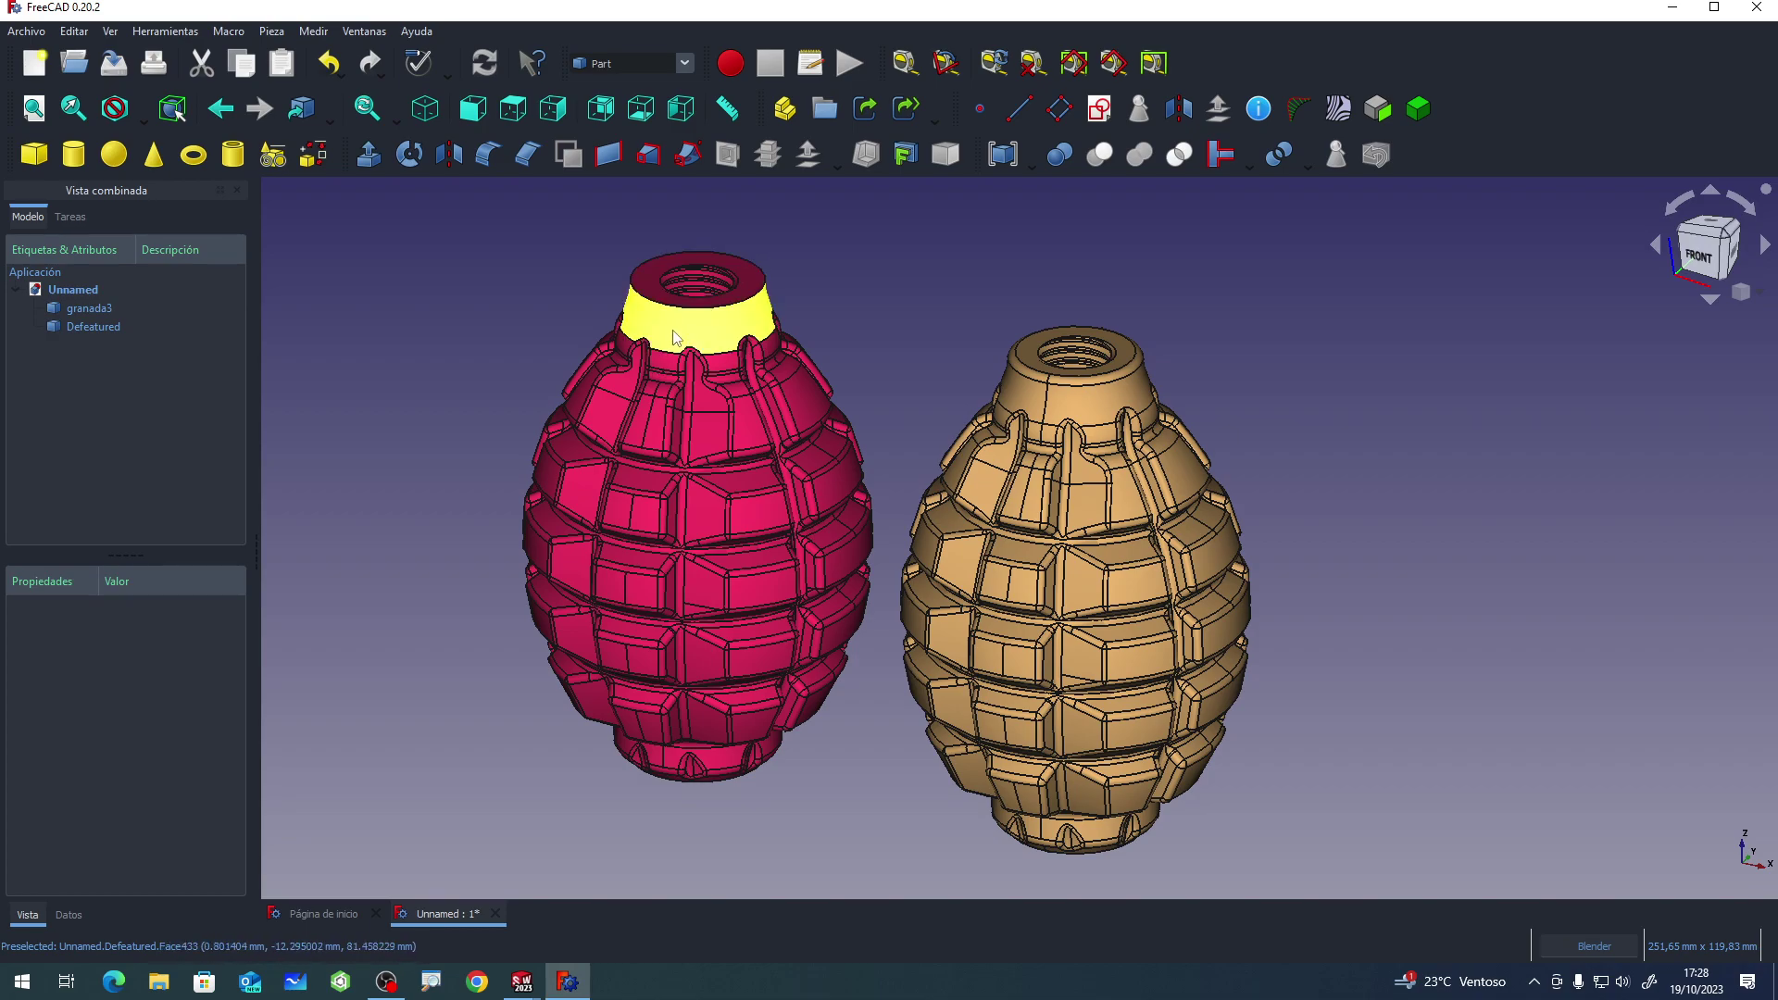
middle_drag(391, 537, 514, 509)
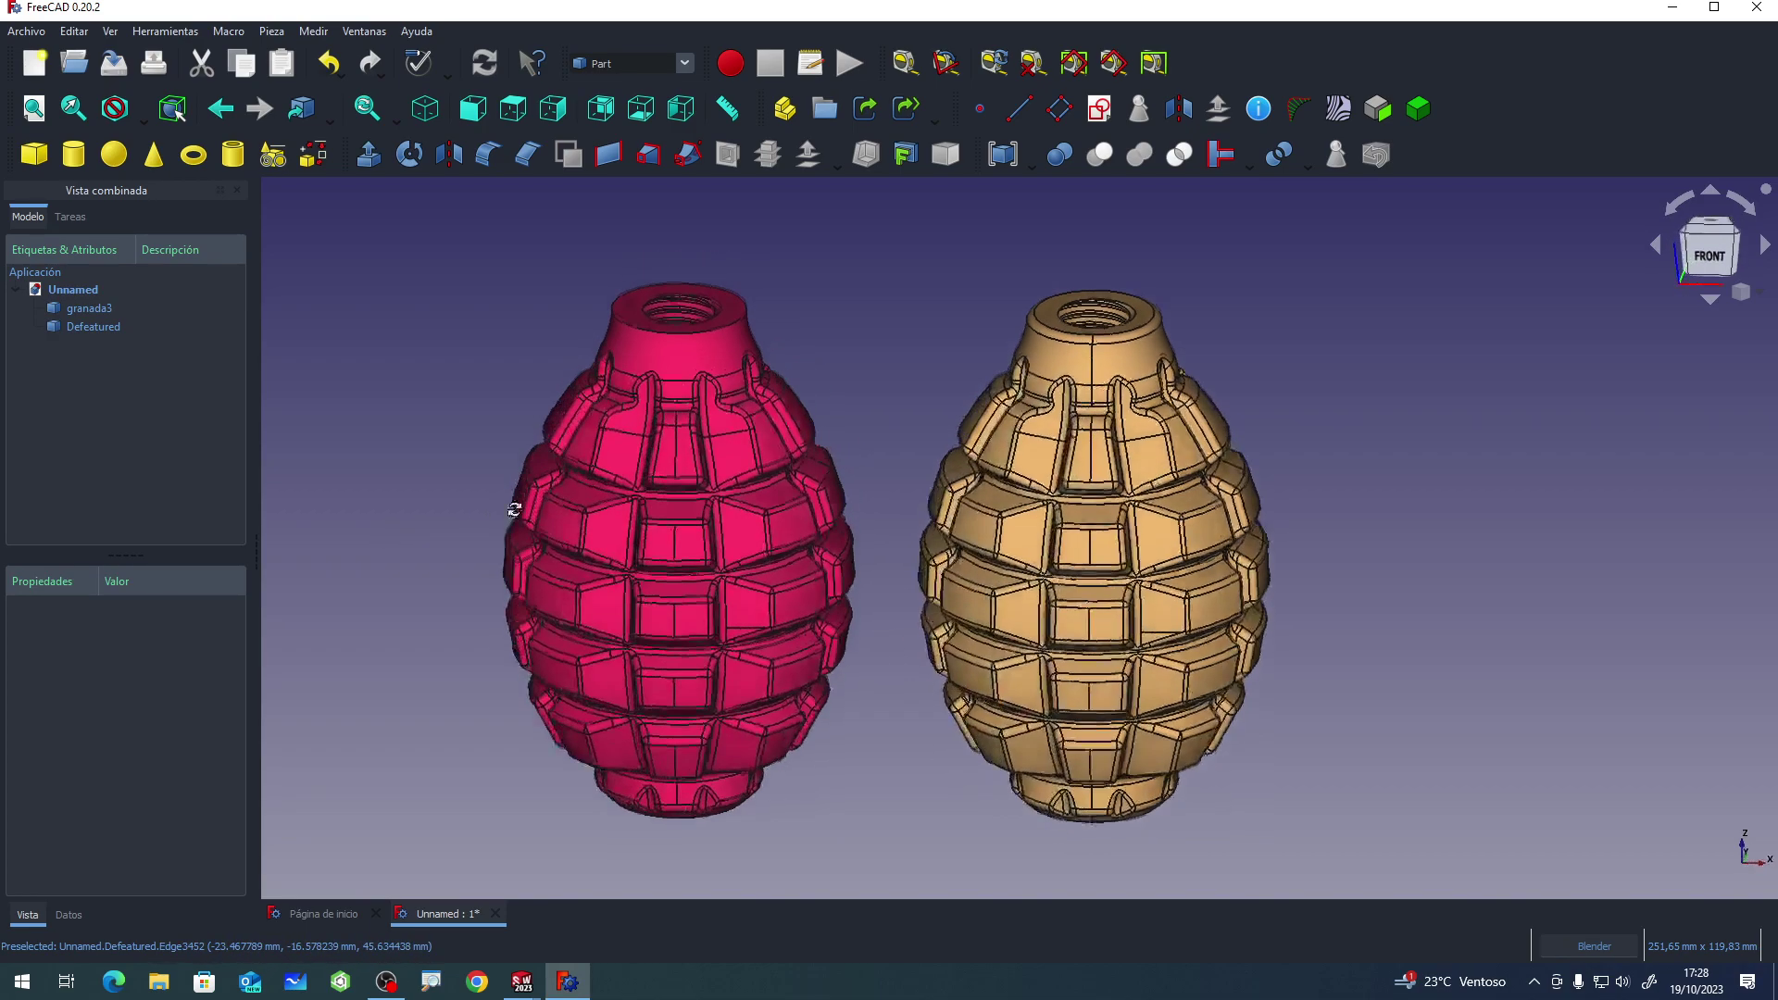
middle_drag(377, 516, 824, 501)
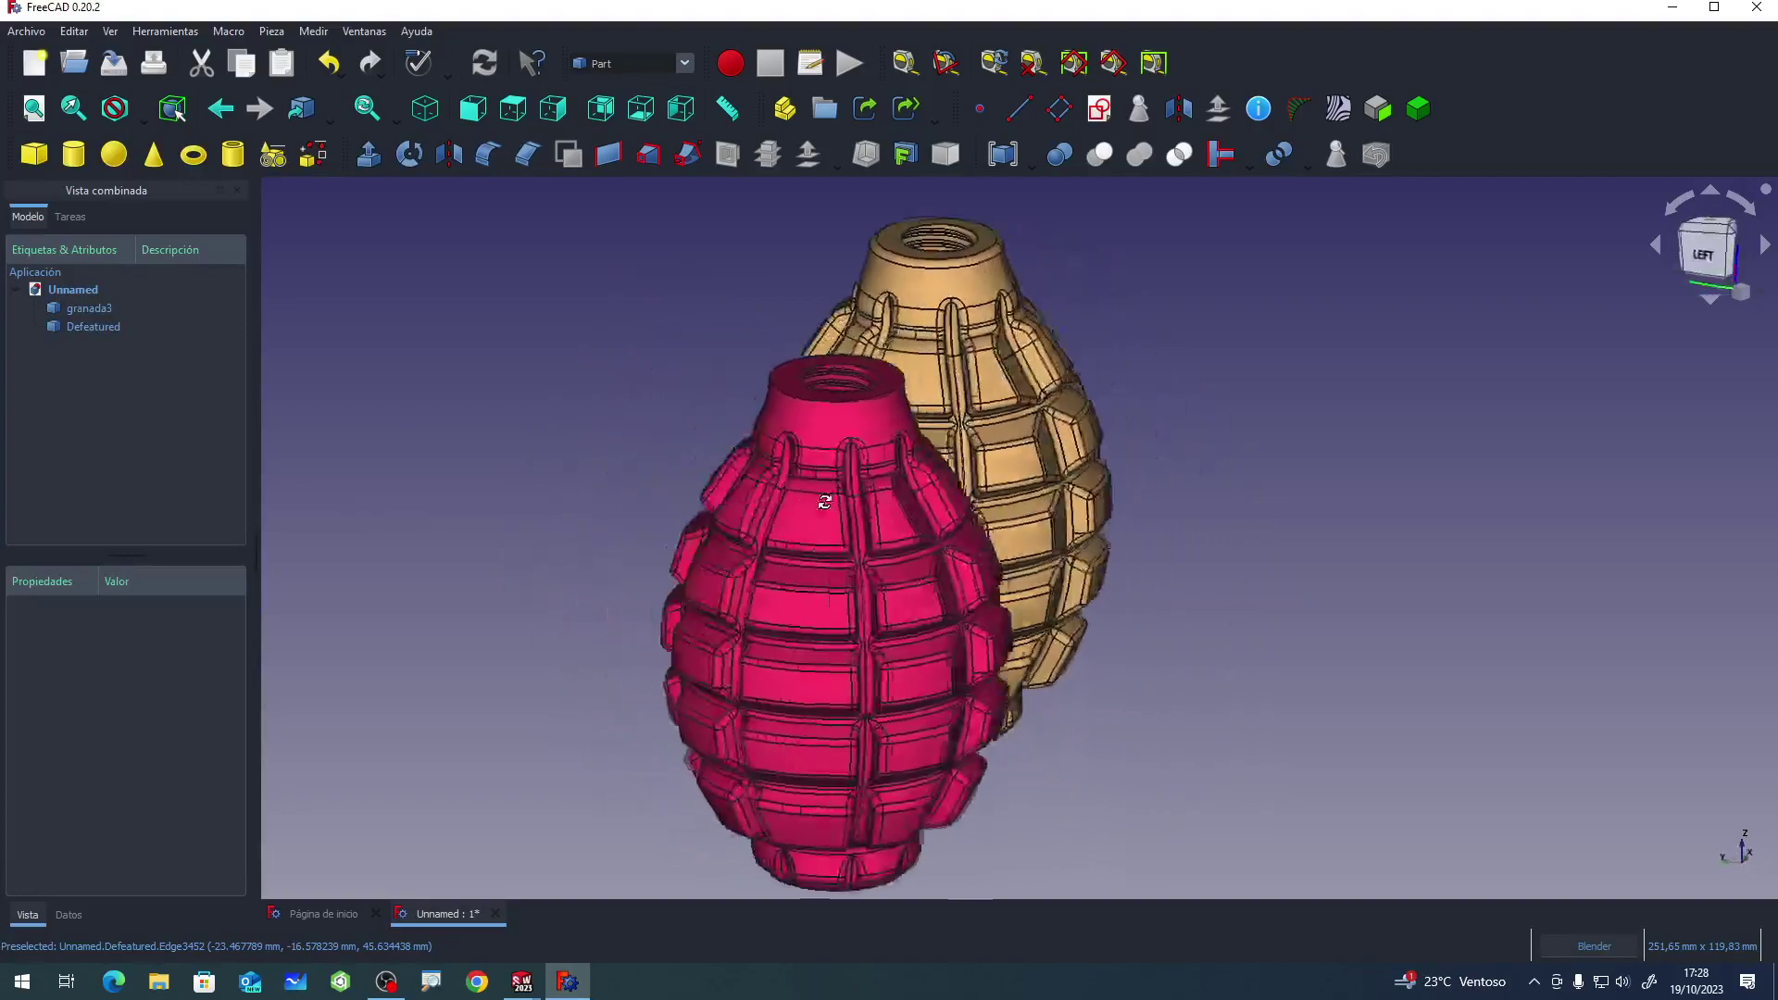
key(1)
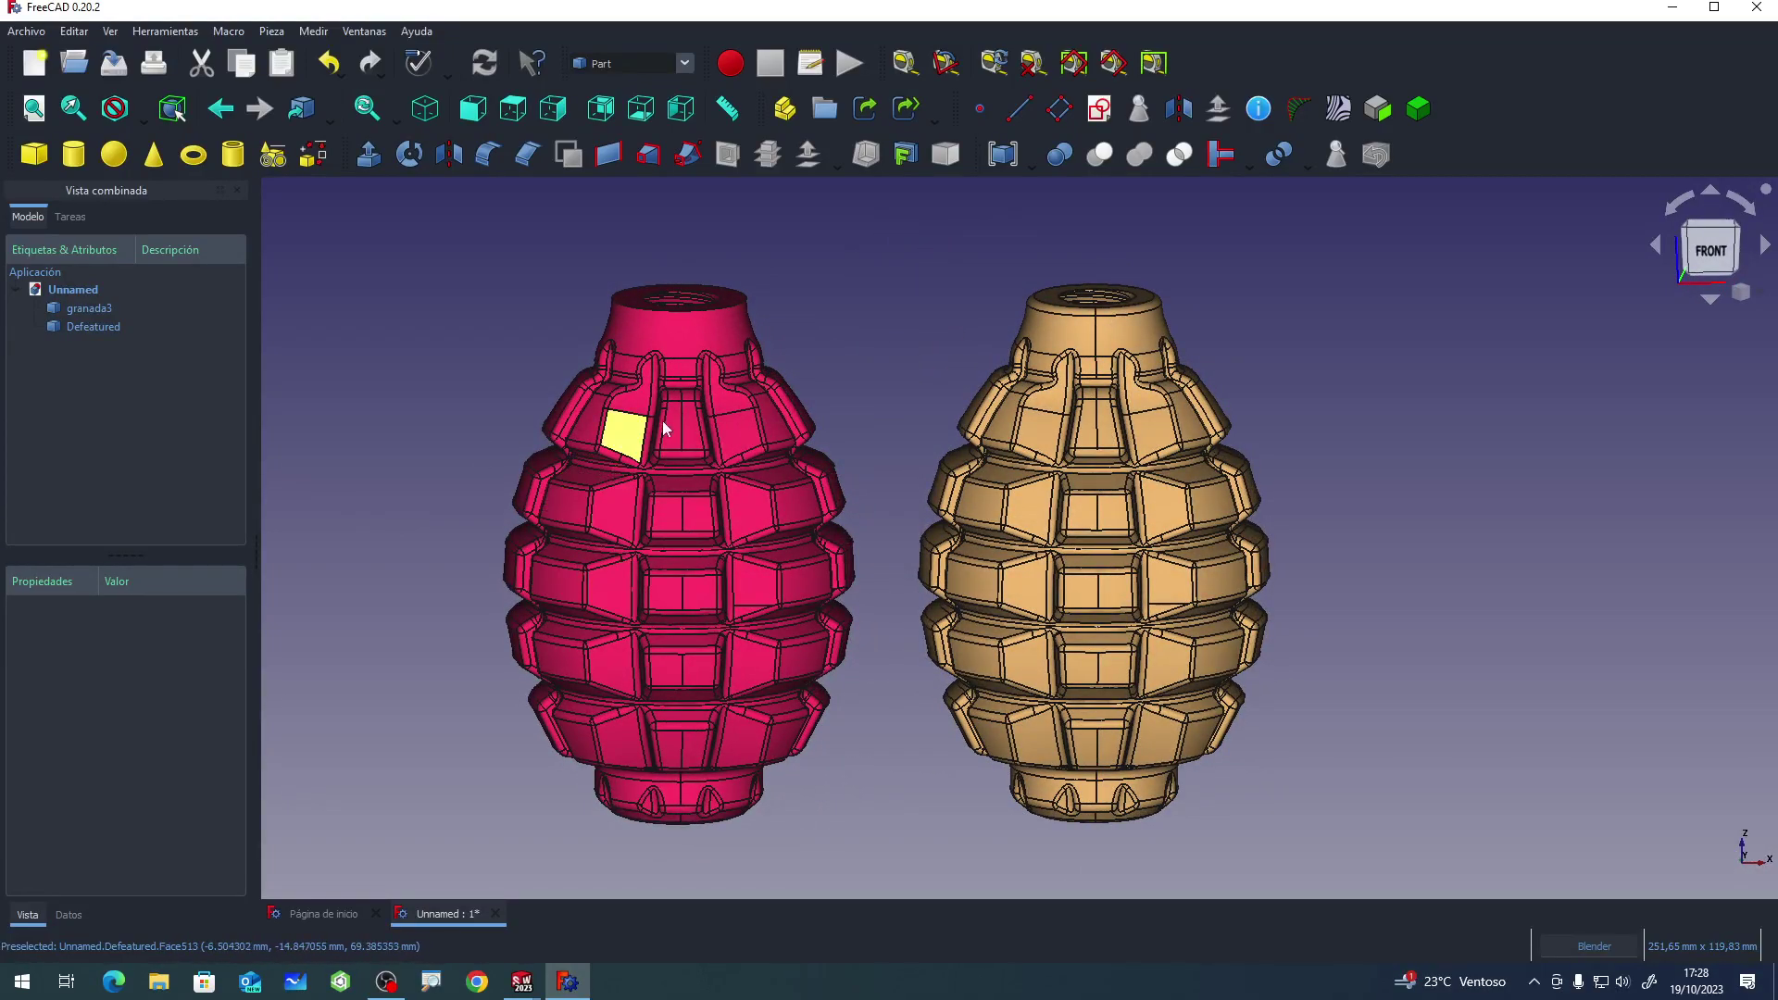
middle_drag(789, 620, 683, 682)
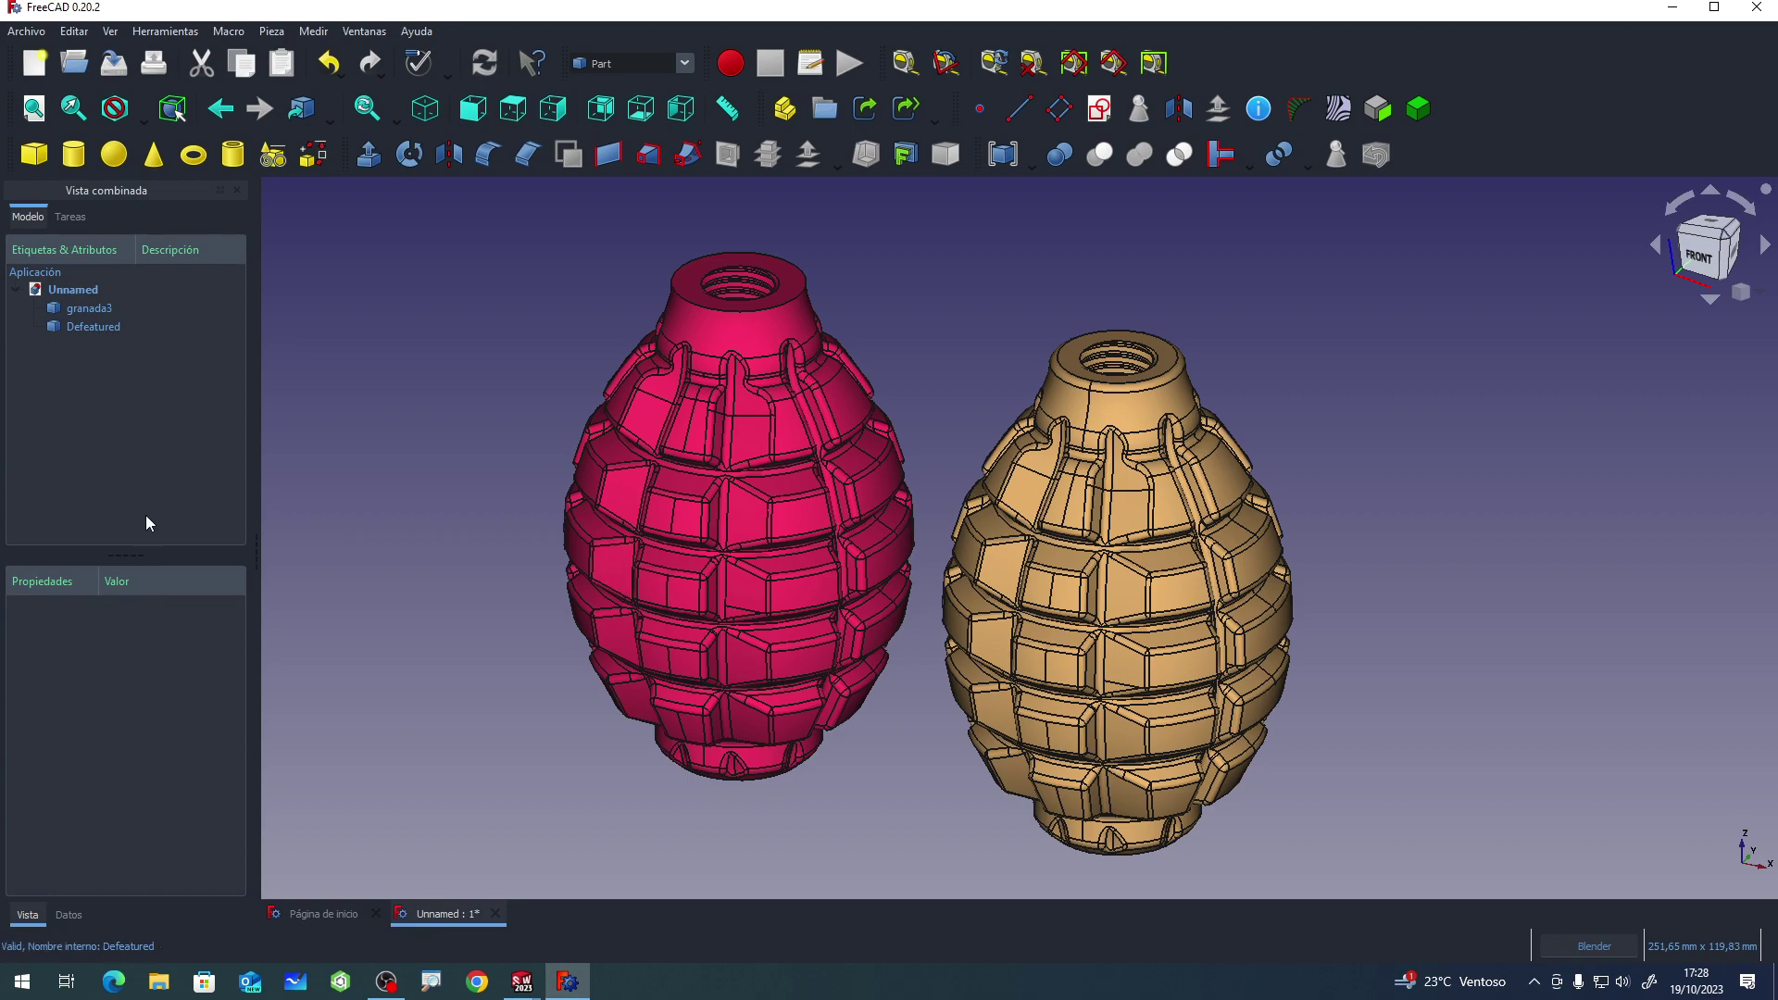
click(532, 987)
Run Check Geometry on the Defeatured shape, widening the side panel to read it.
click(91, 329)
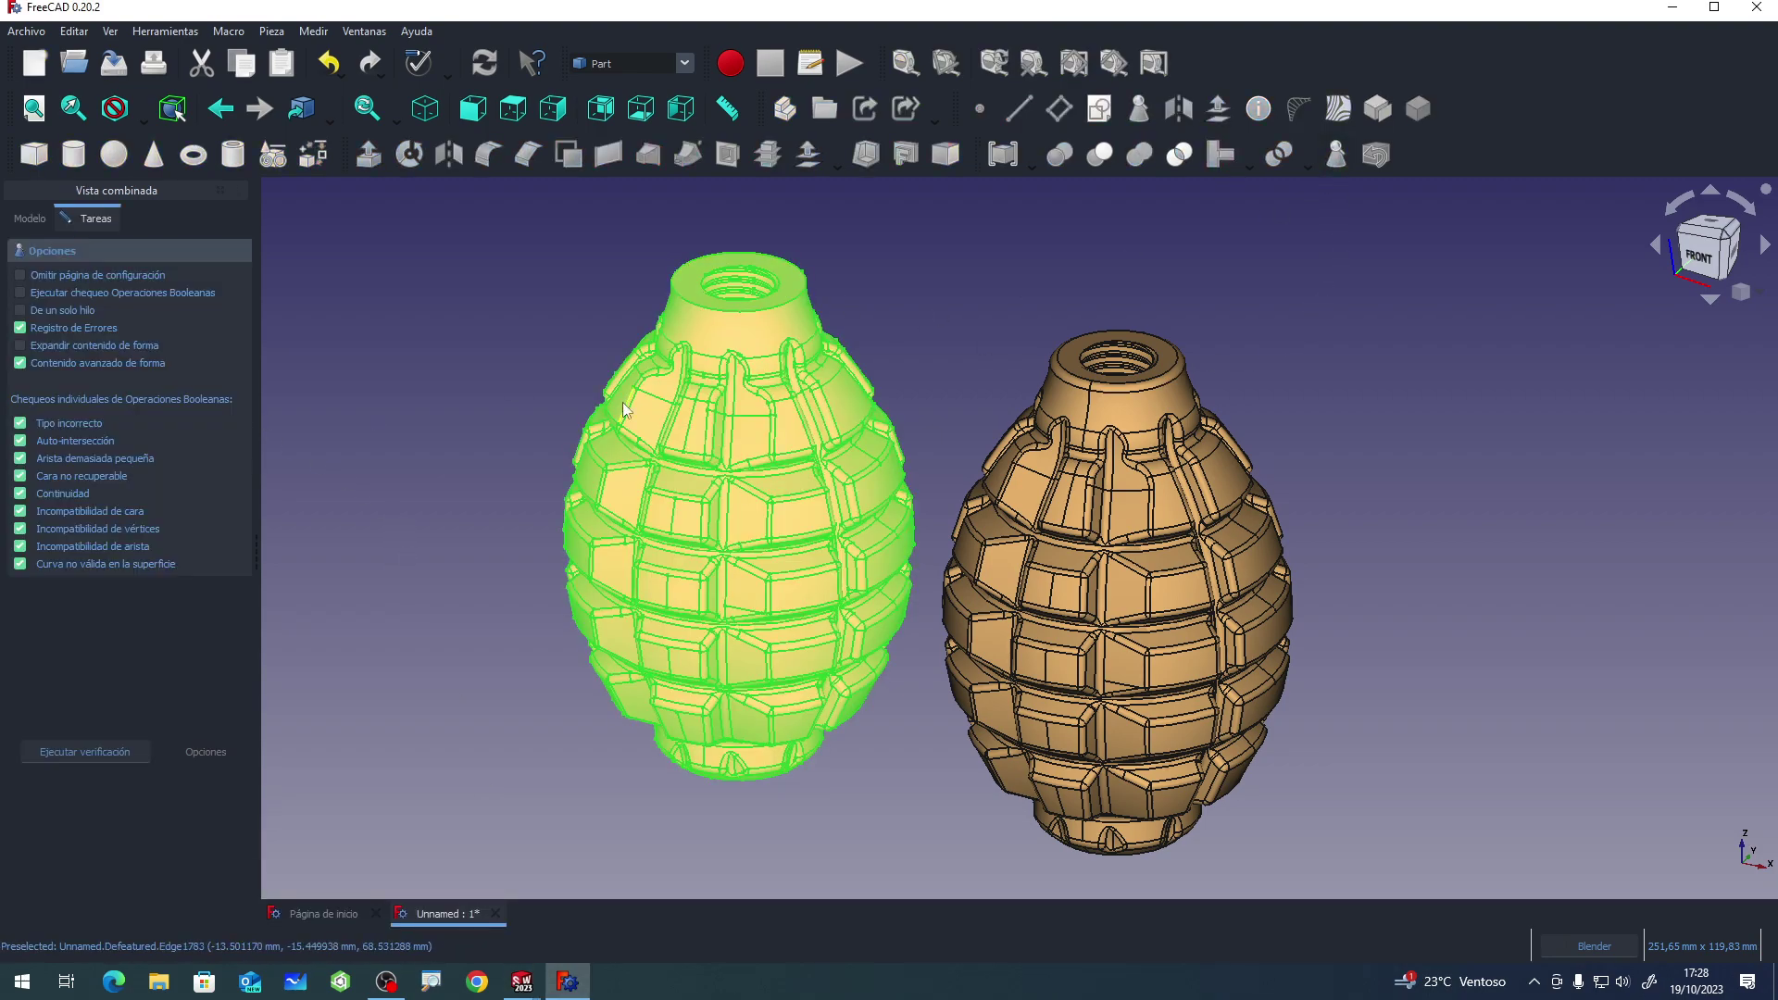
click(139, 755)
drag(258, 730, 485, 740)
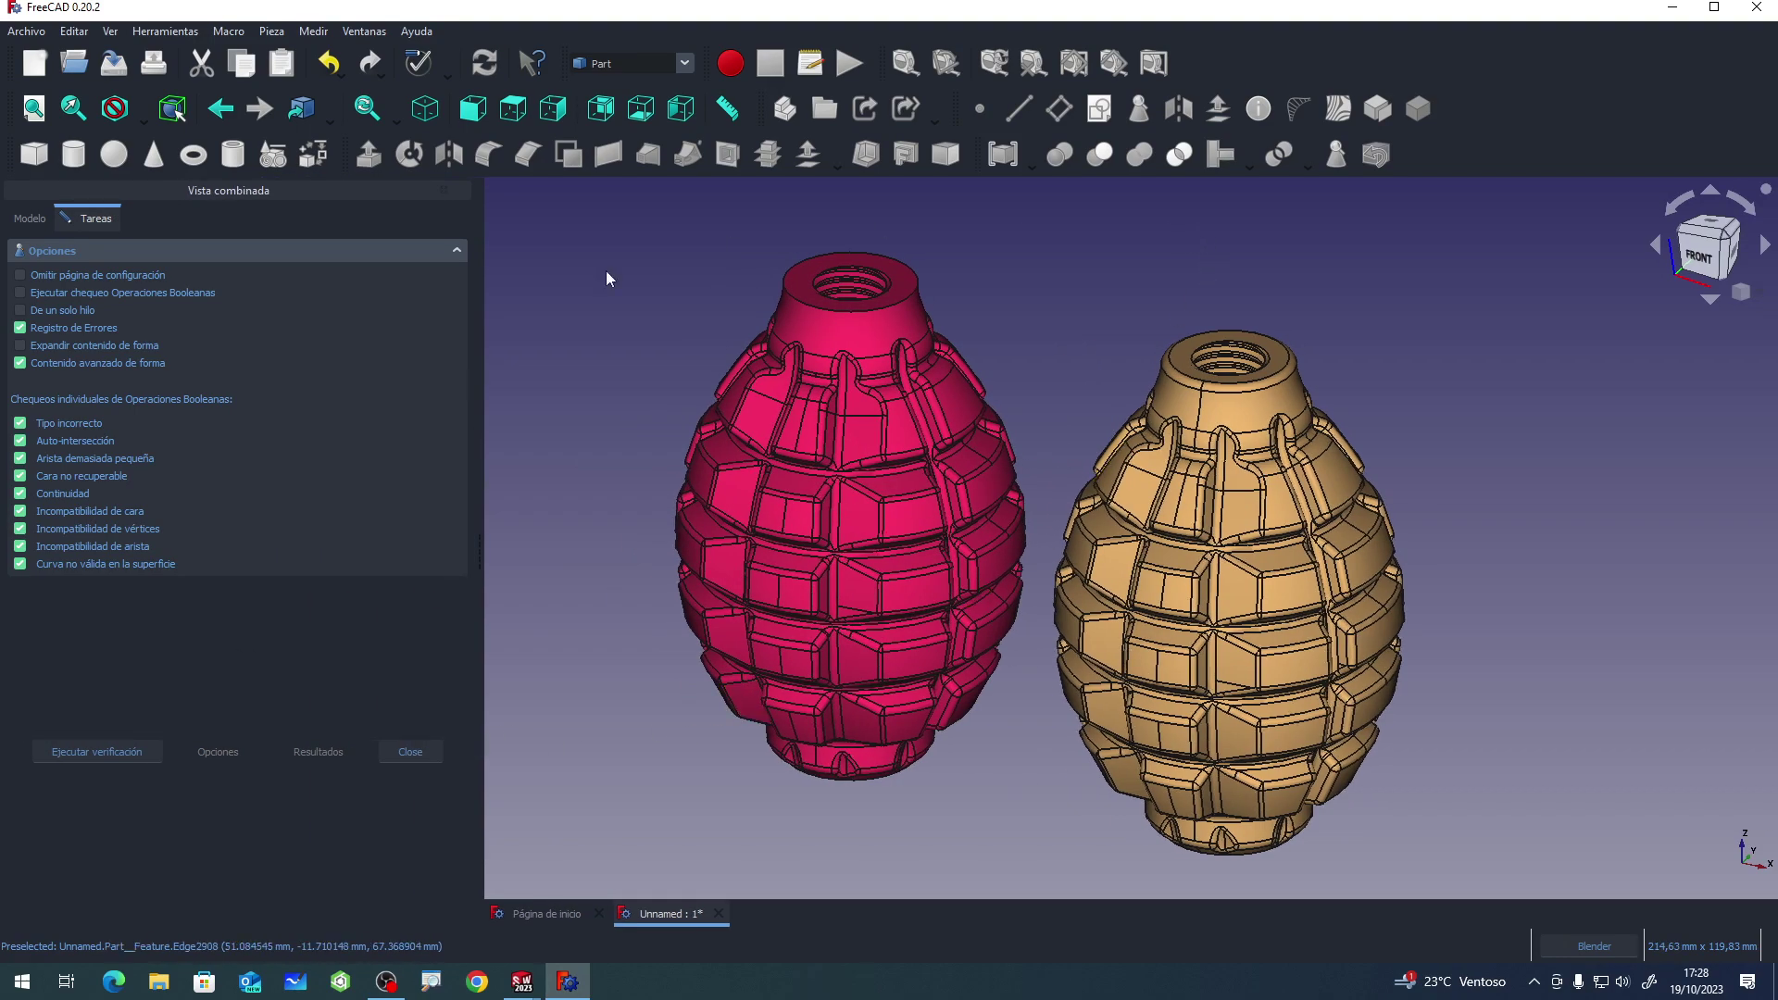
click(29, 219)
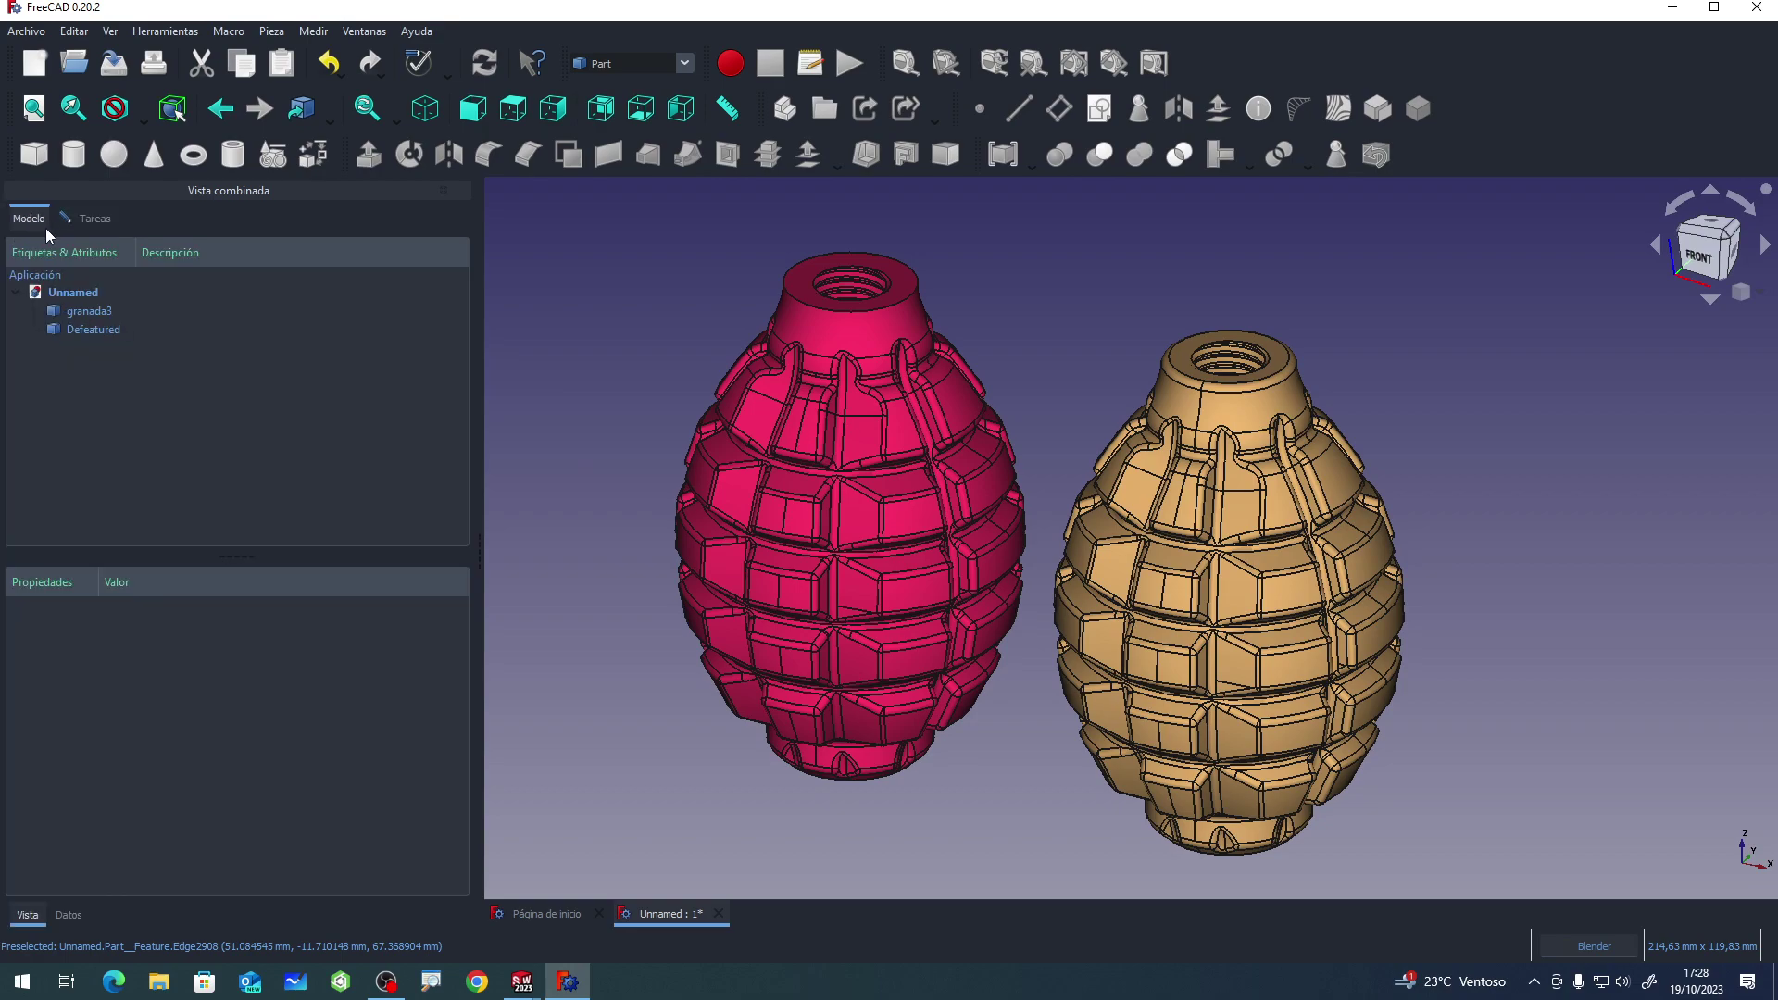
click(93, 330)
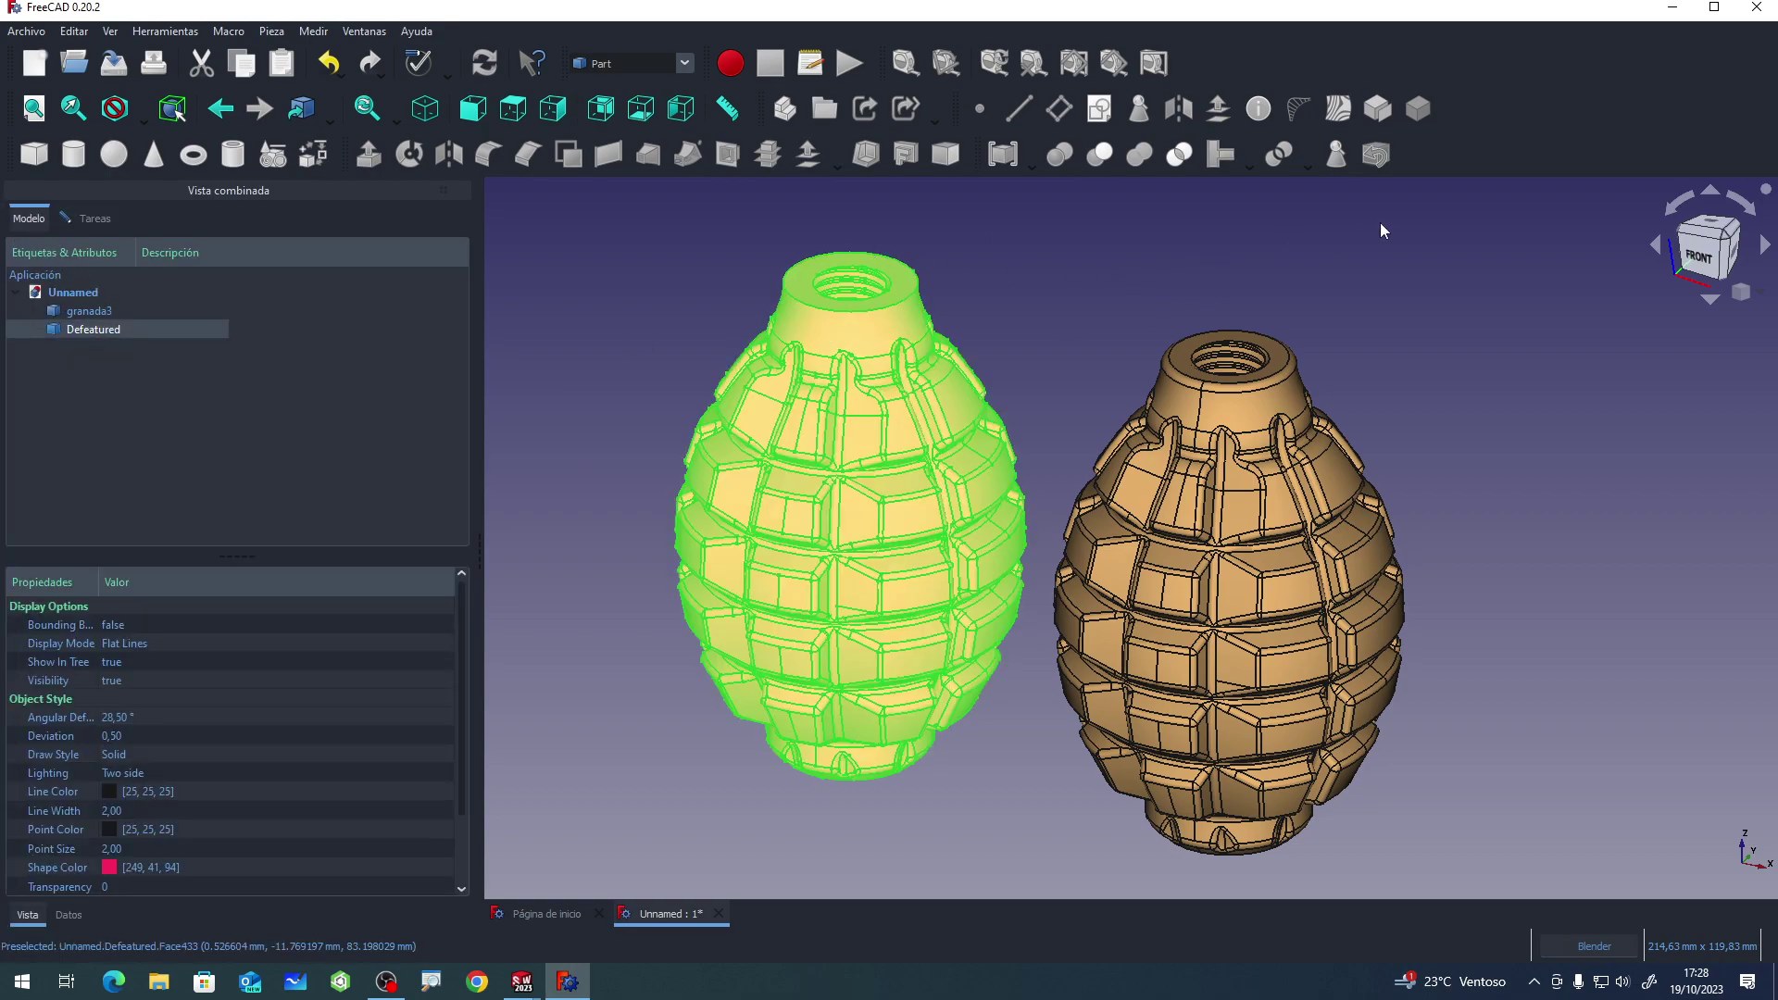
click(96, 222)
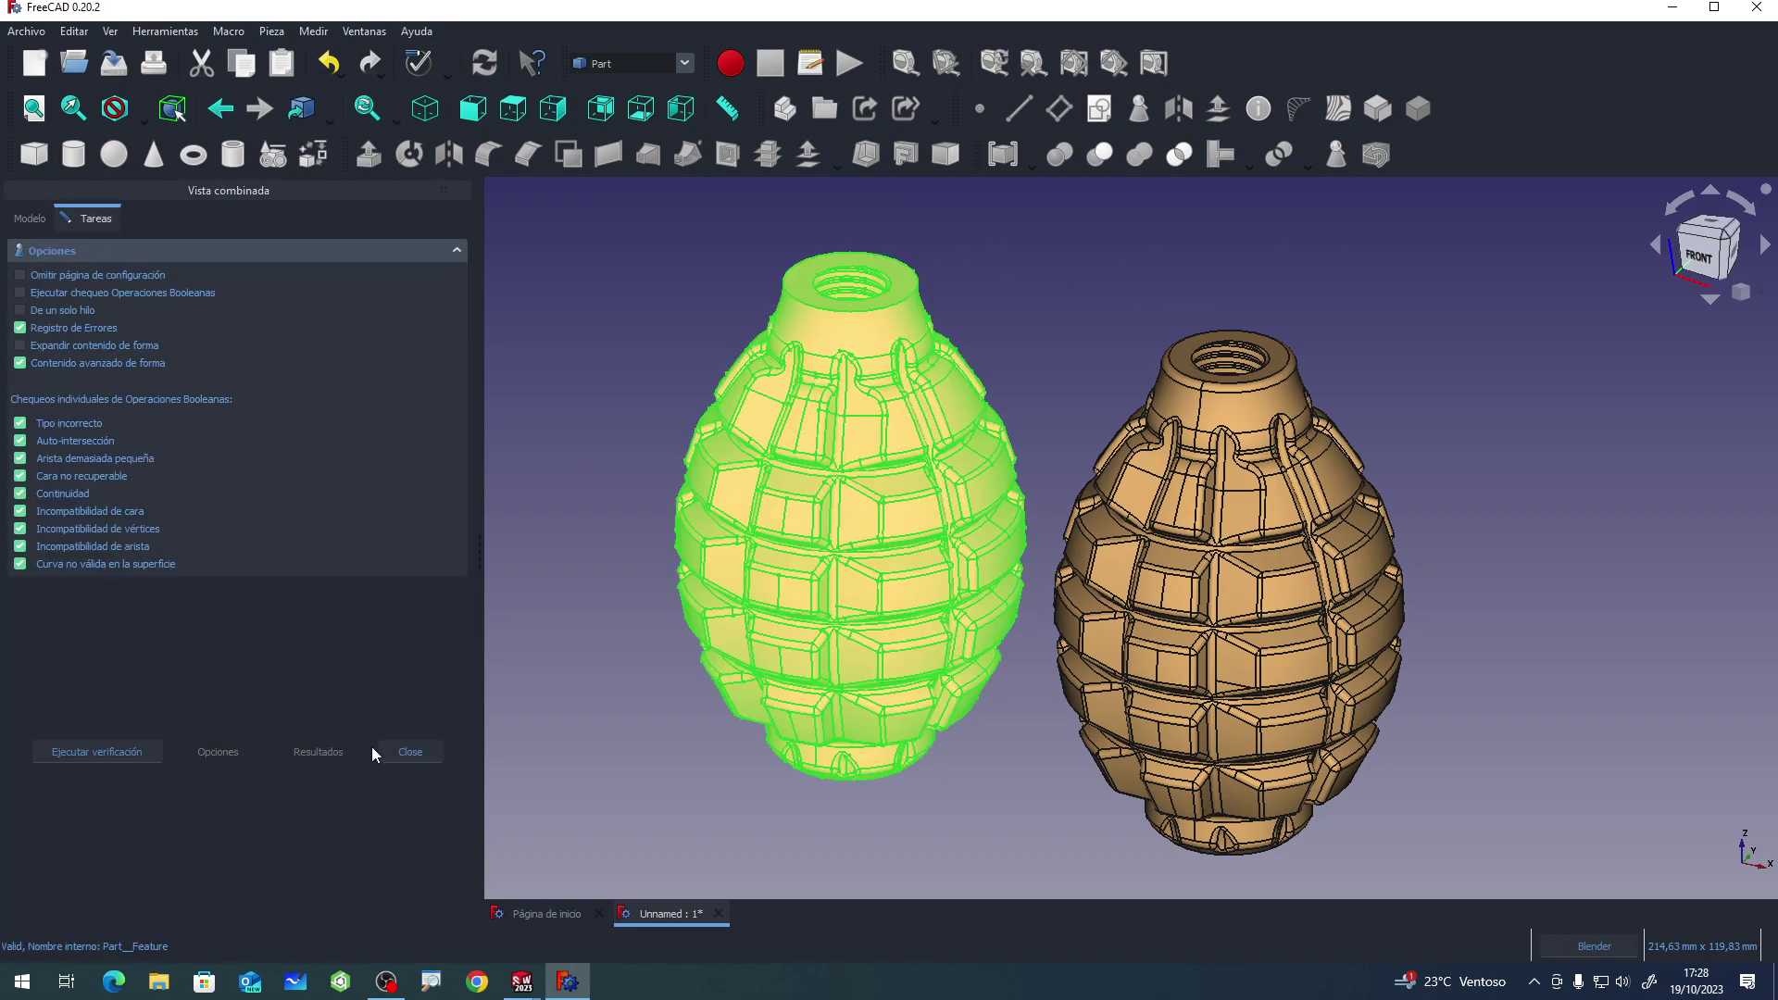
click(135, 752)
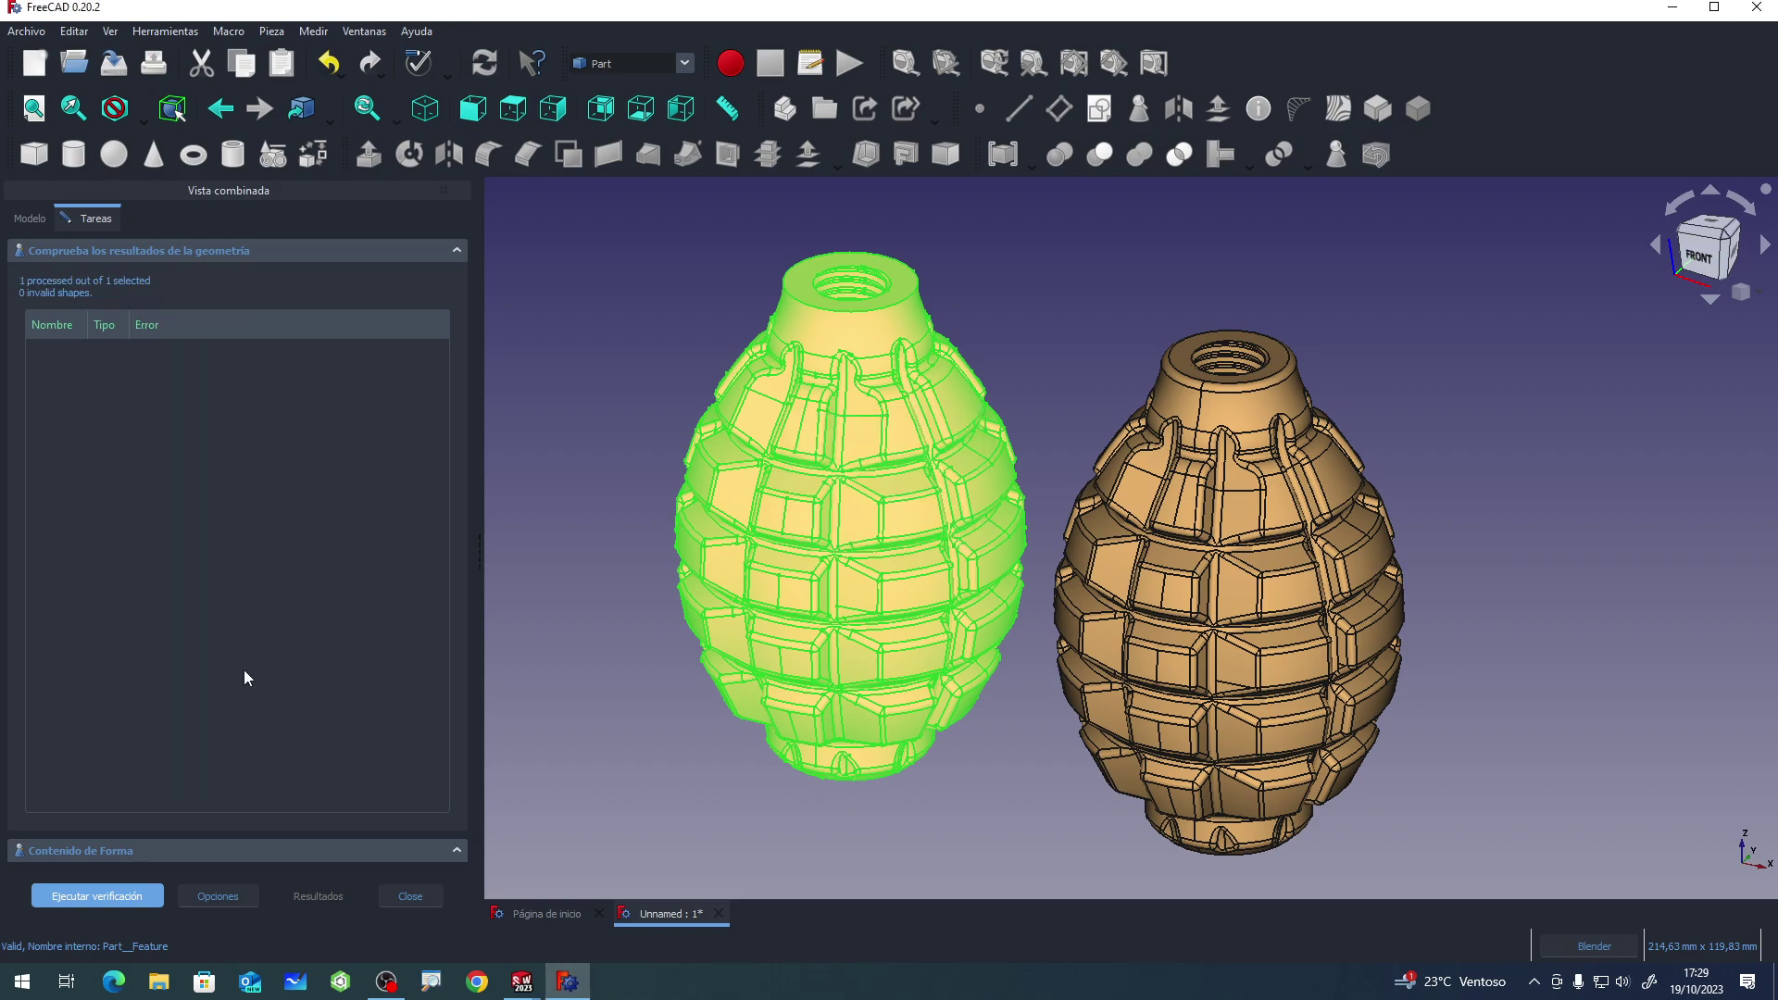
Confirm one shell and one solid in Shape Content, then close the check results.
click(253, 849)
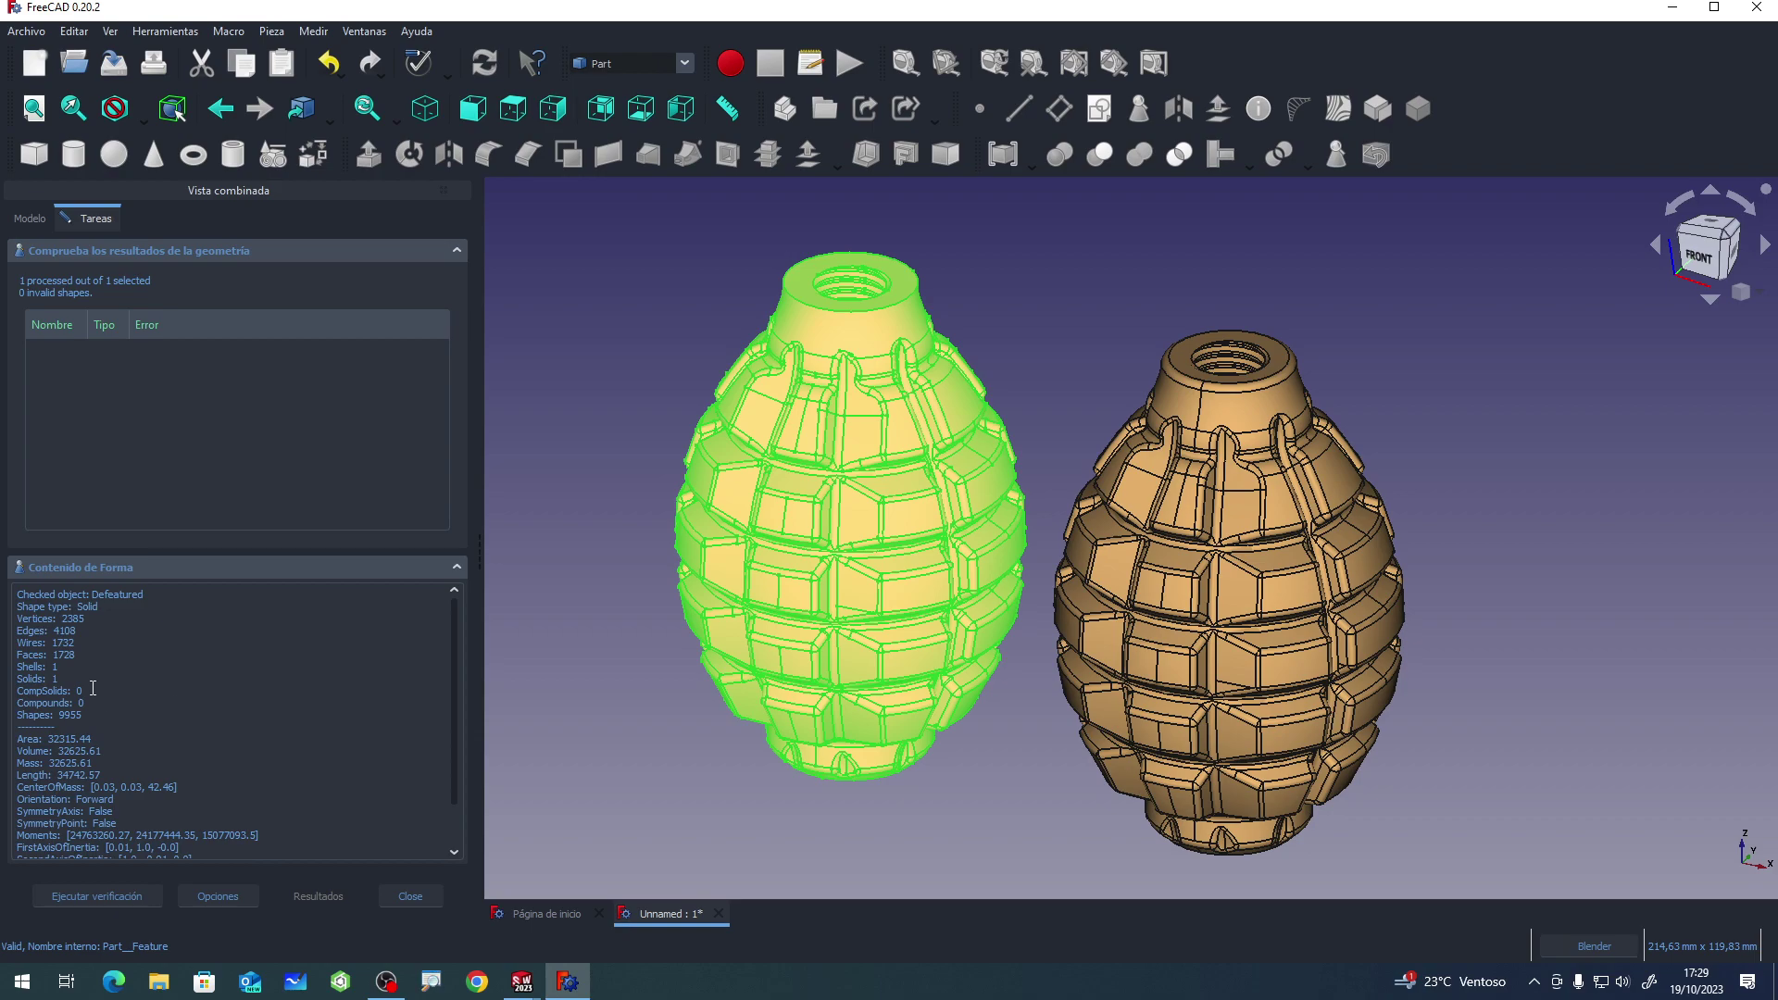
drag(60, 680, 8, 663)
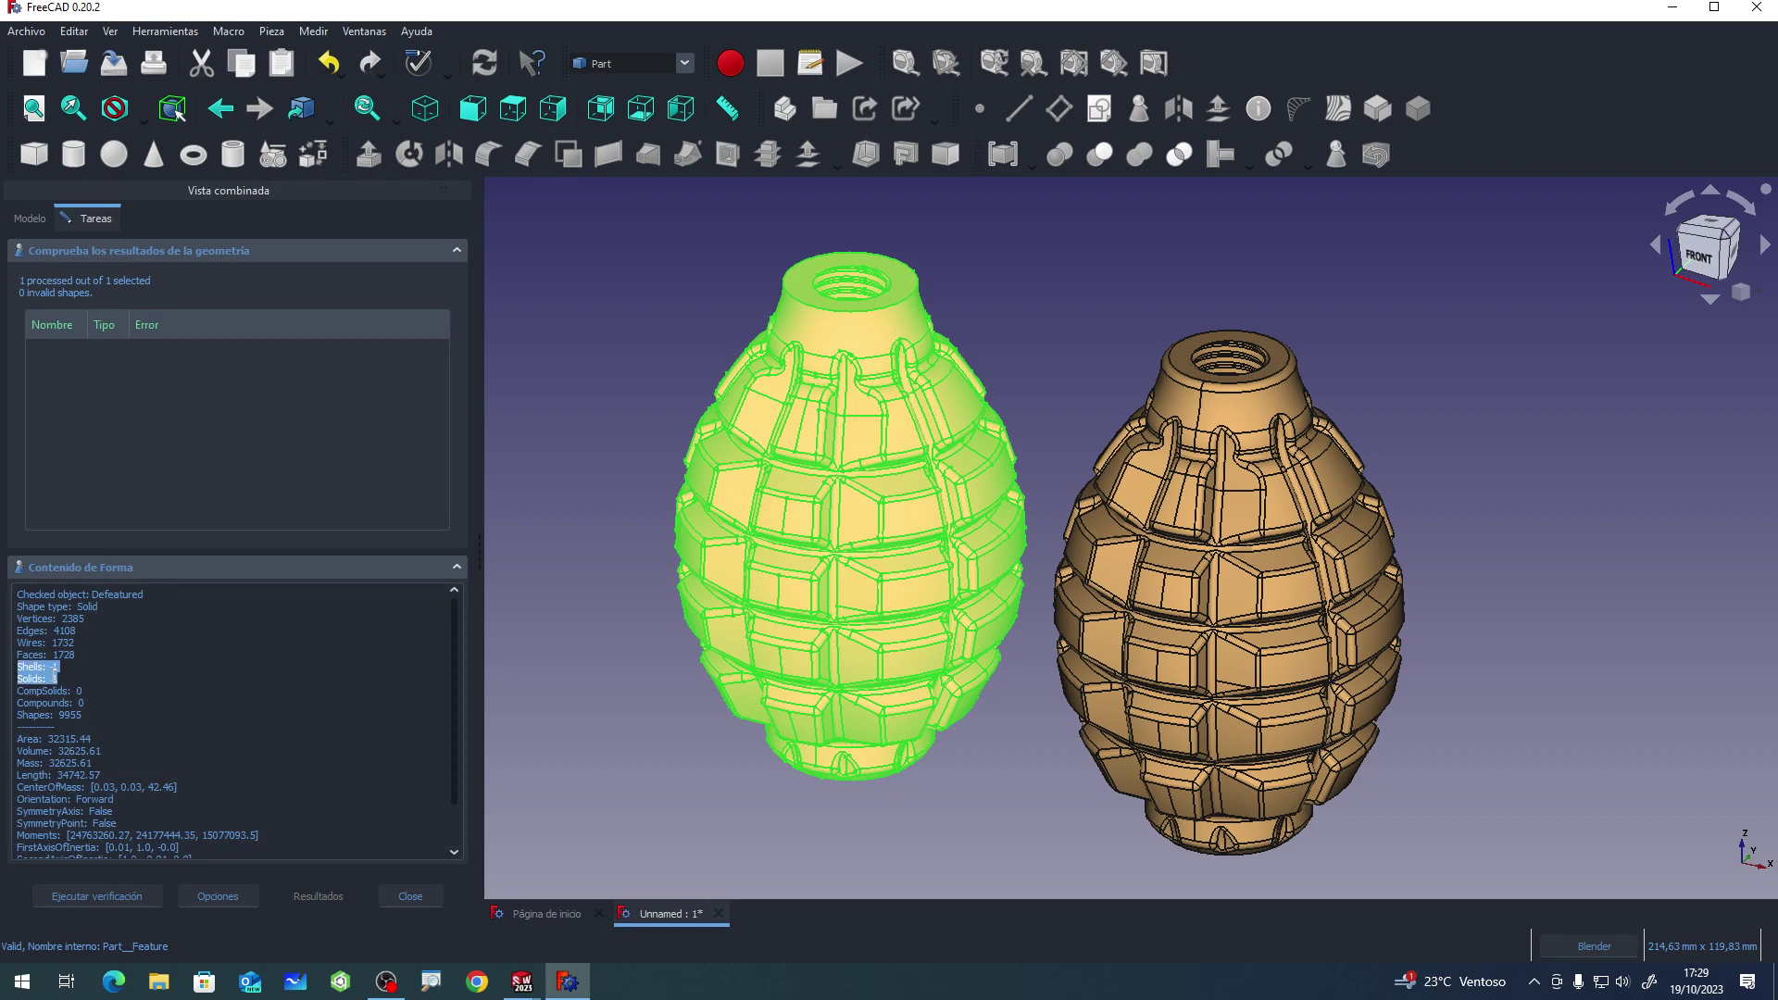
click(410, 896)
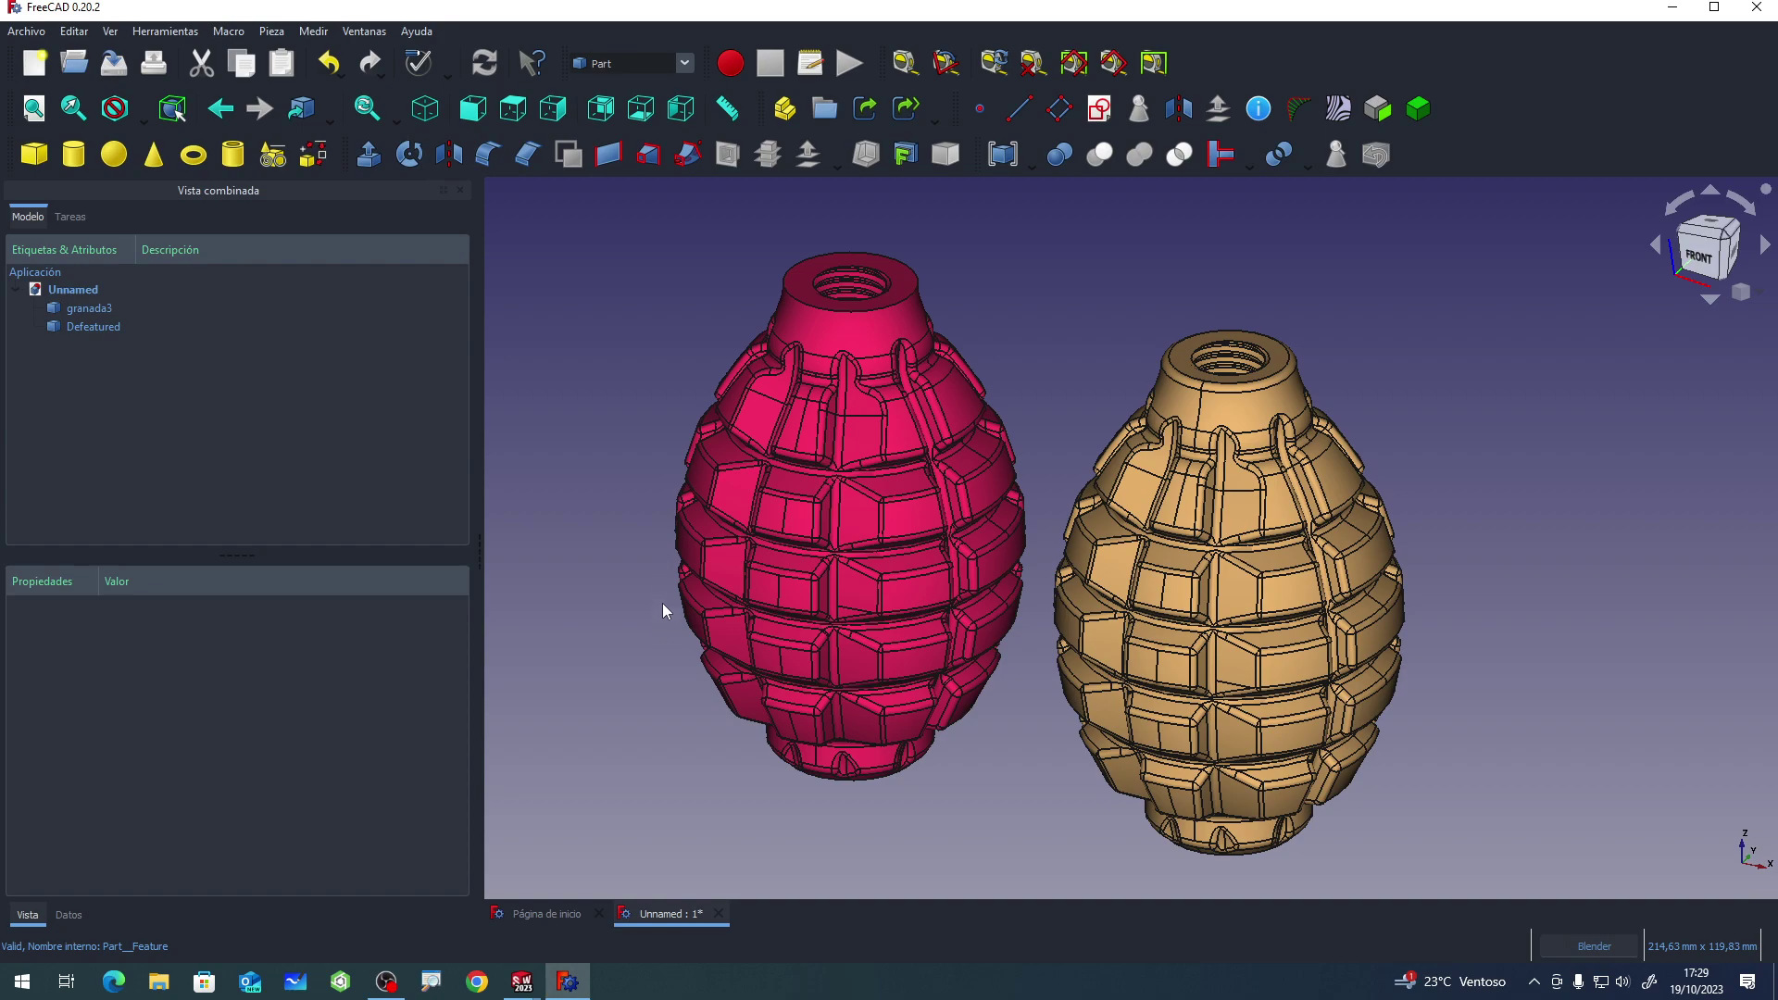
drag(480, 548, 333, 520)
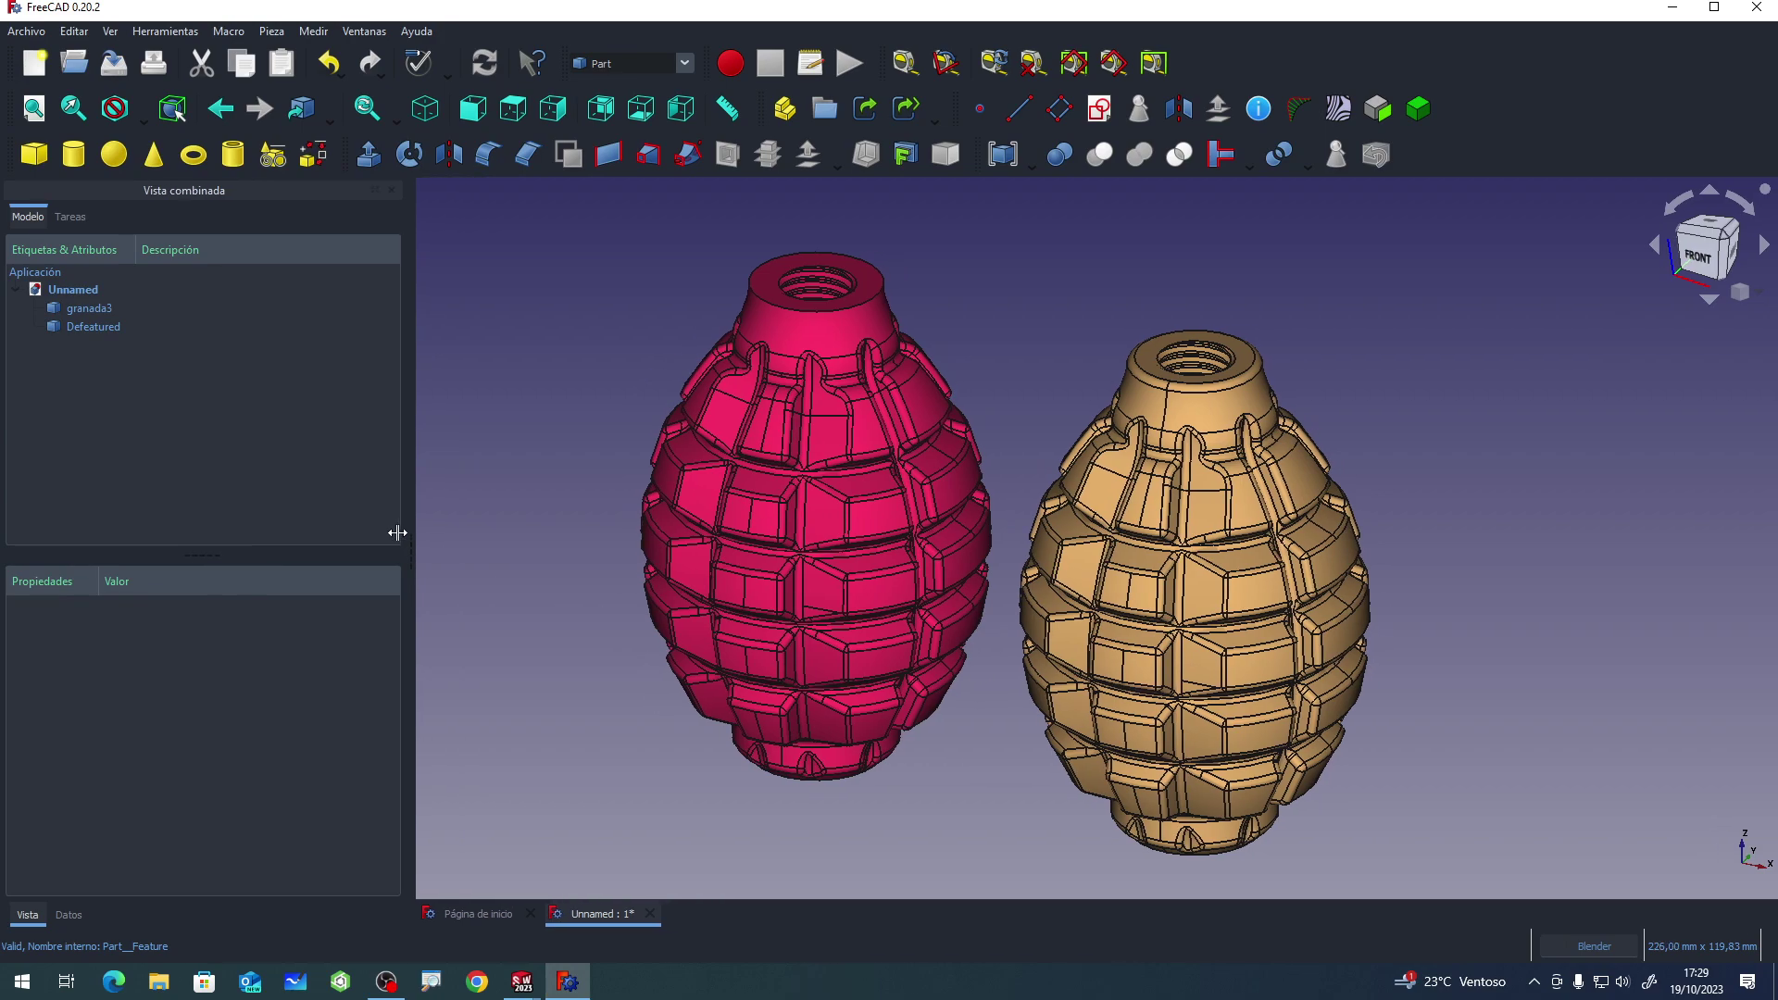
Bring the granada3 SolidWorks window forward and start a Save As of the part.
click(523, 982)
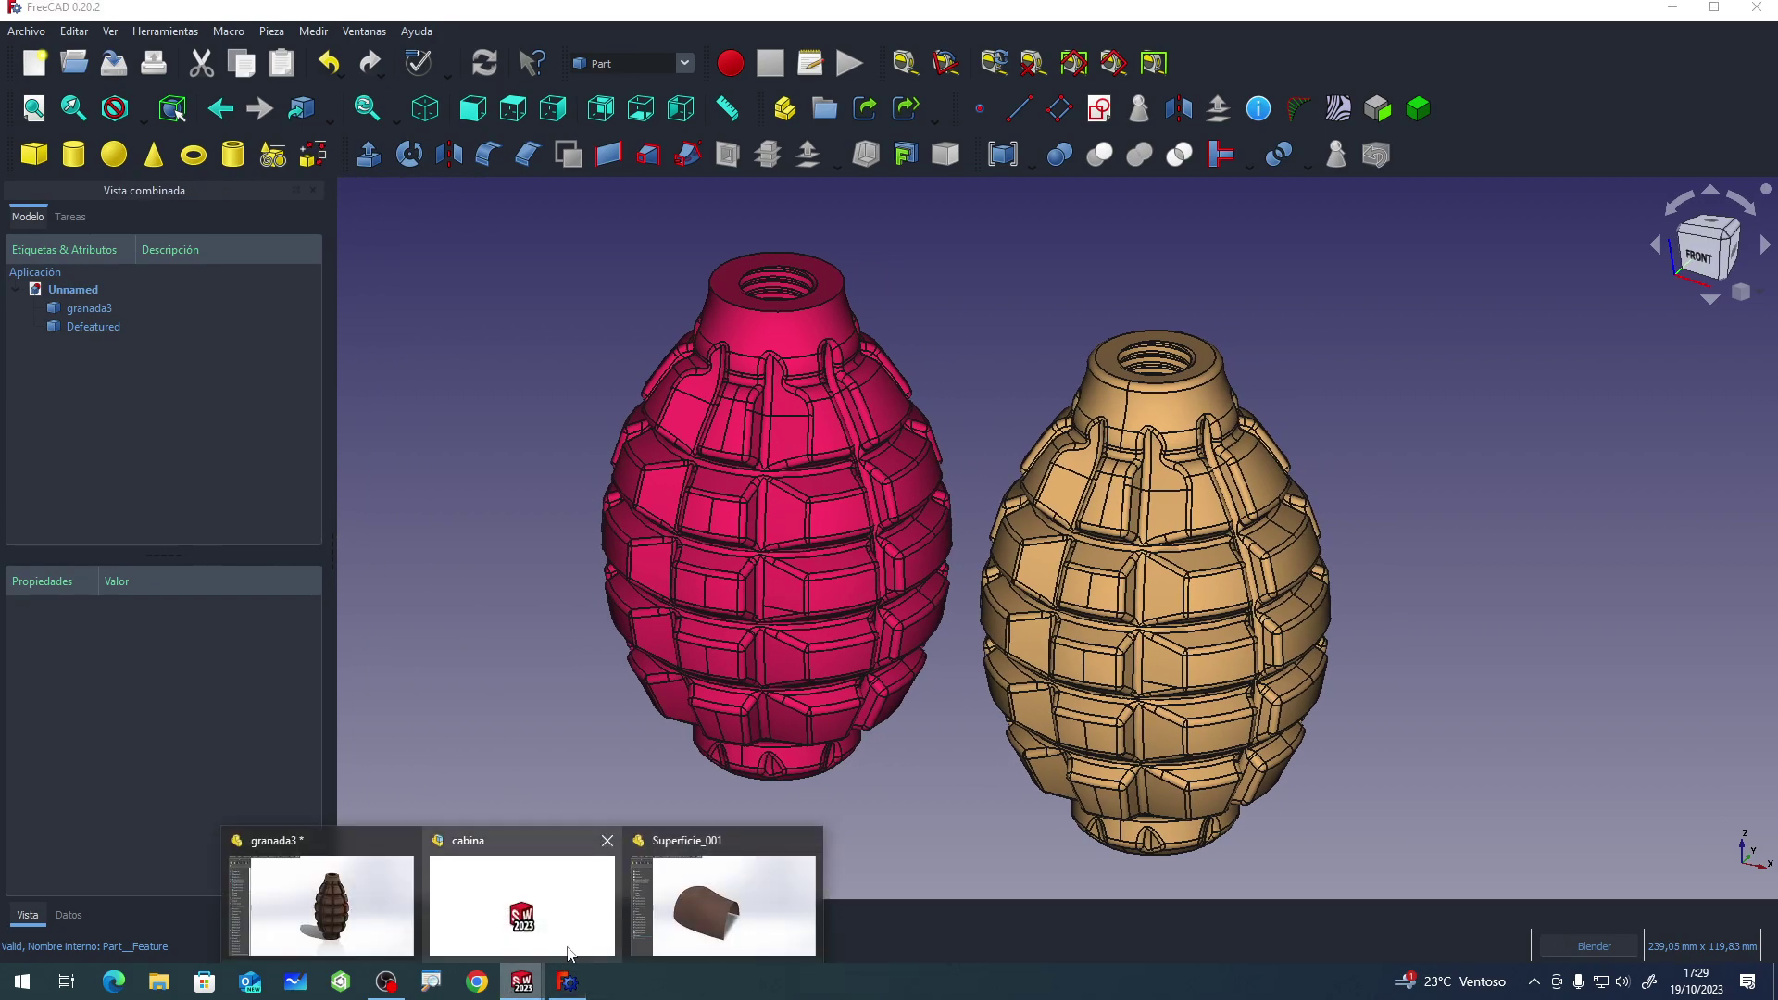
click(329, 902)
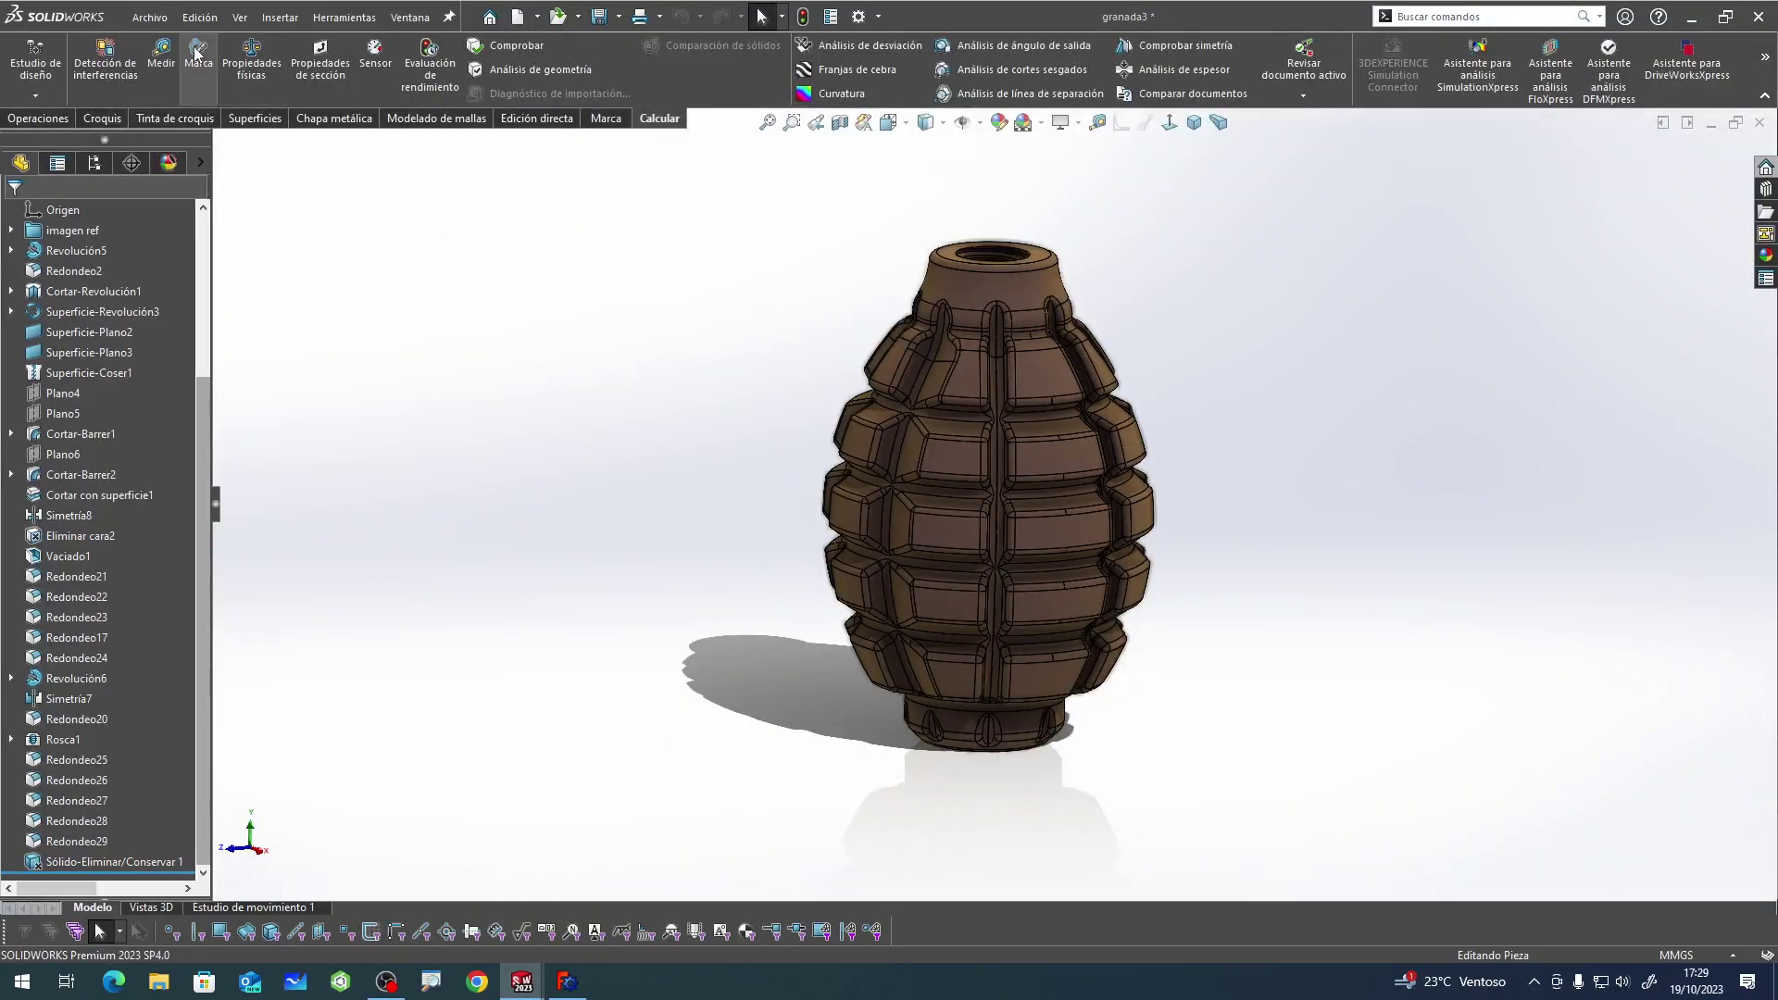
click(162, 21)
click(196, 244)
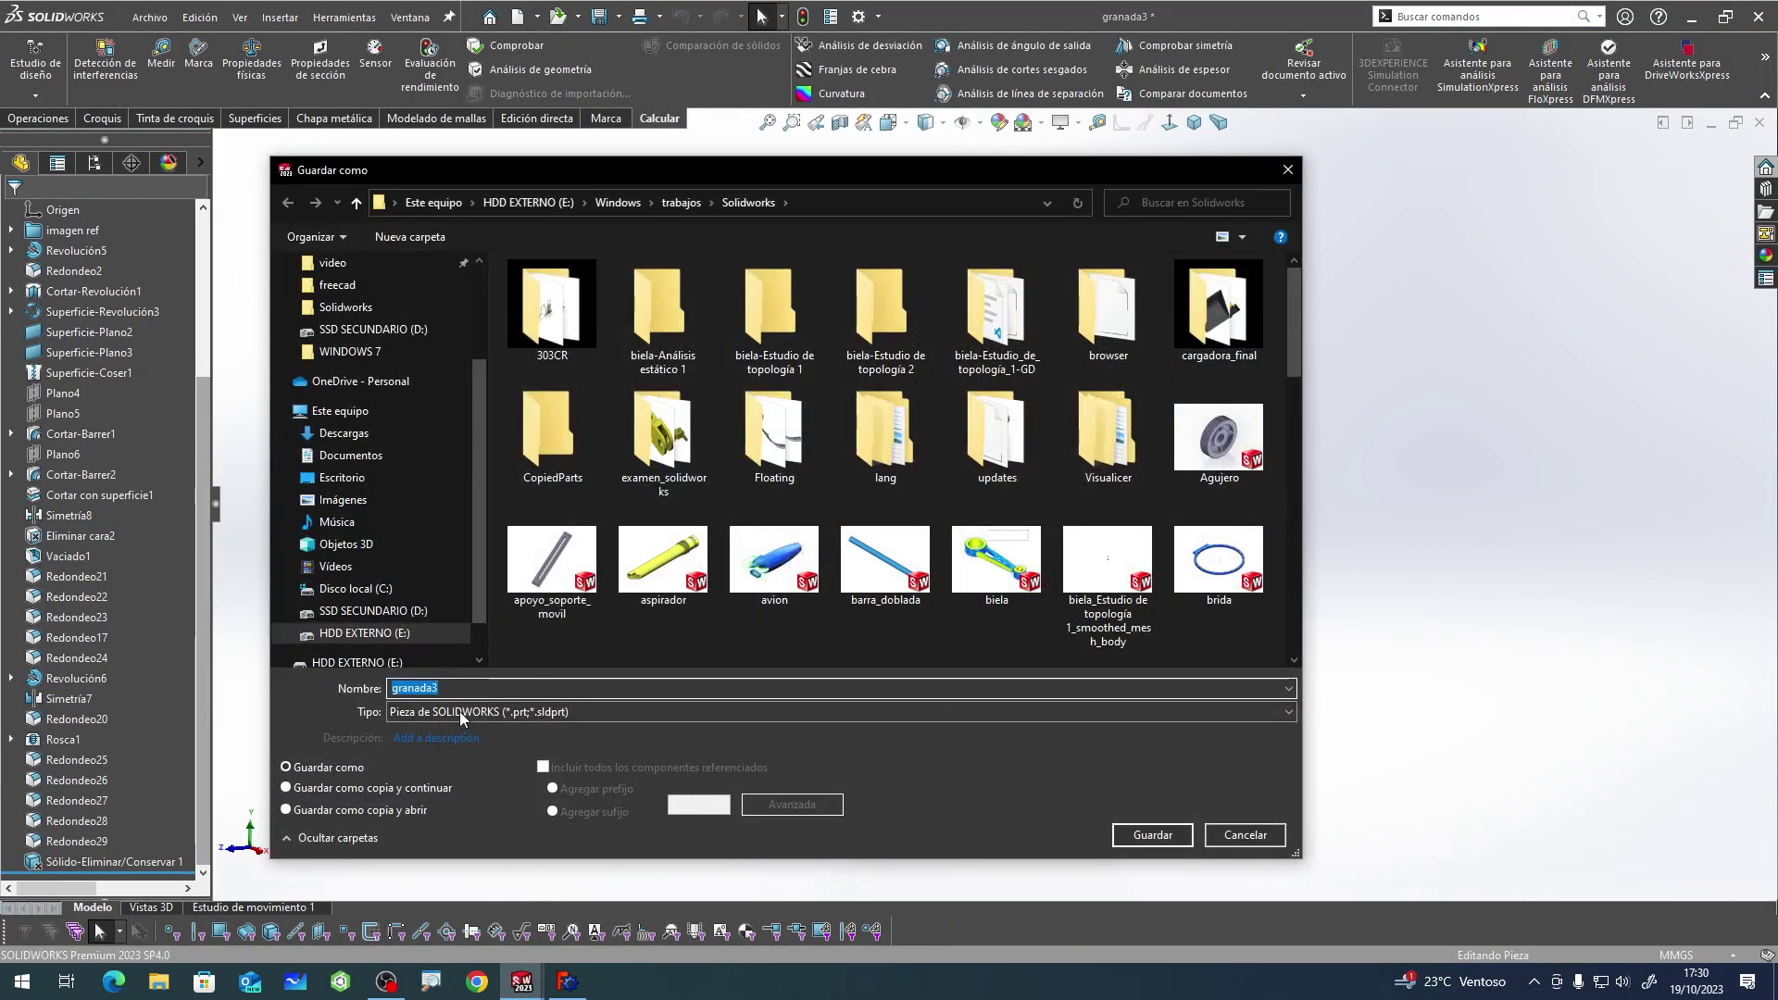
Pick IGES type on drive D:, review the export options, then cancel without saving.
click(463, 713)
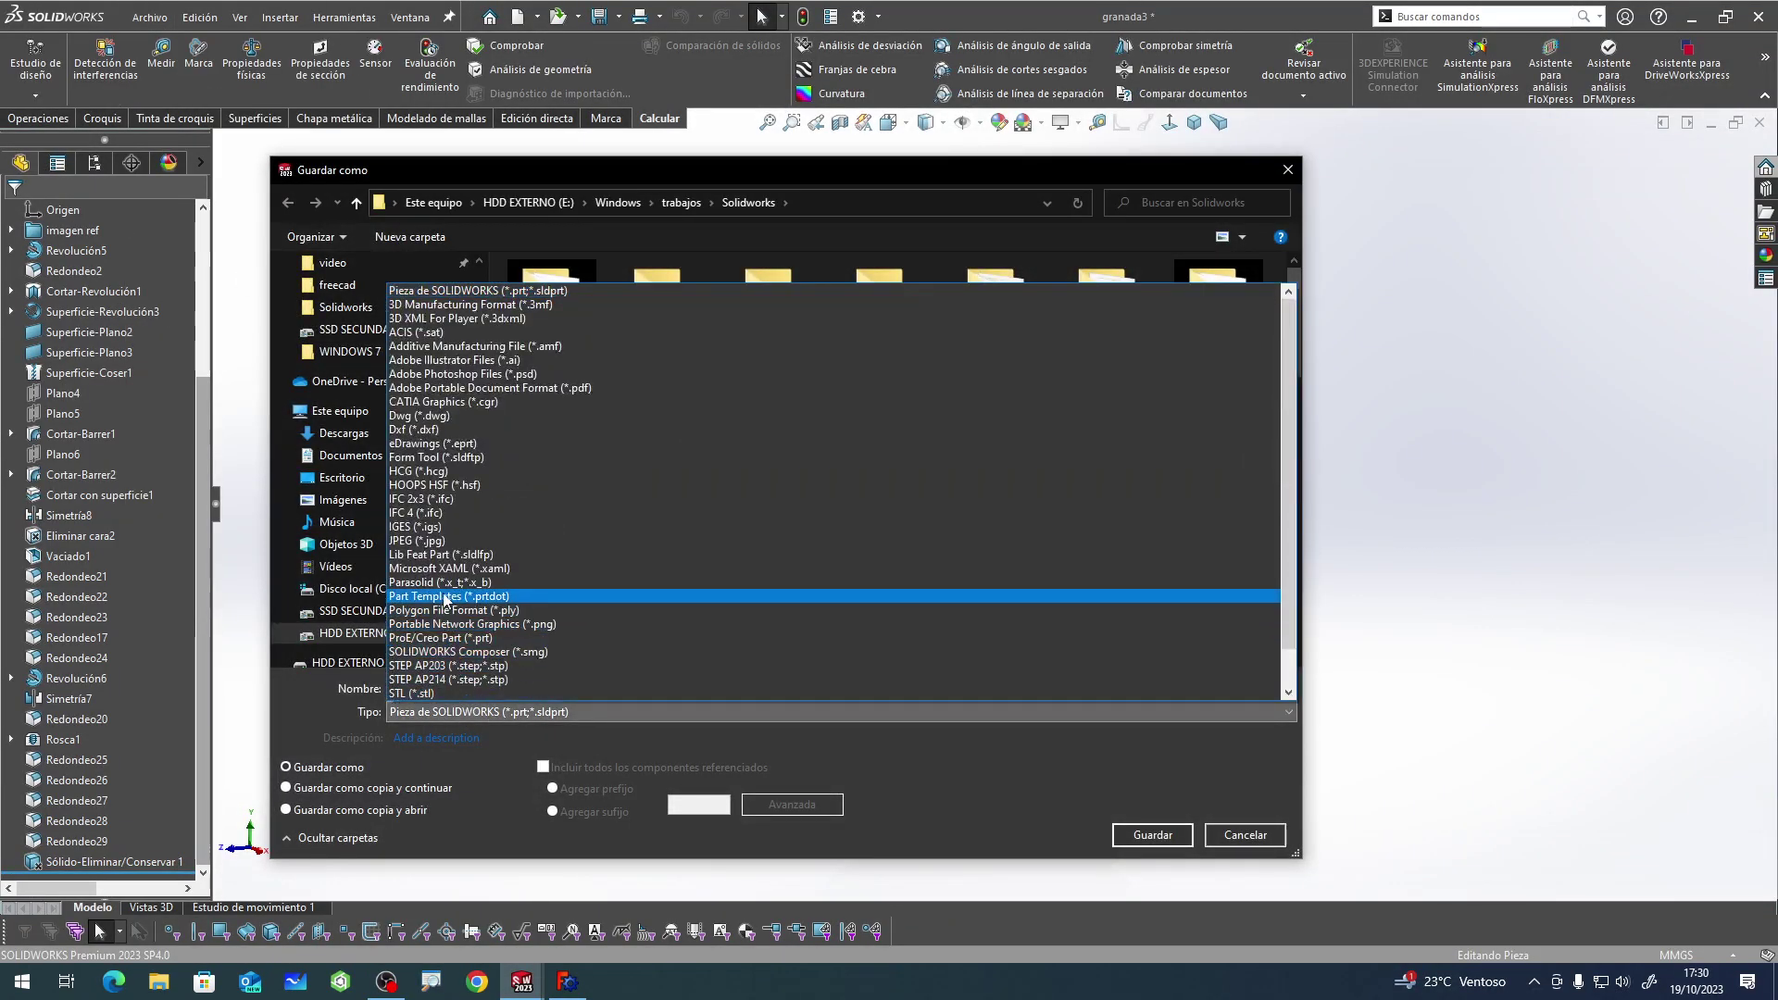
click(415, 527)
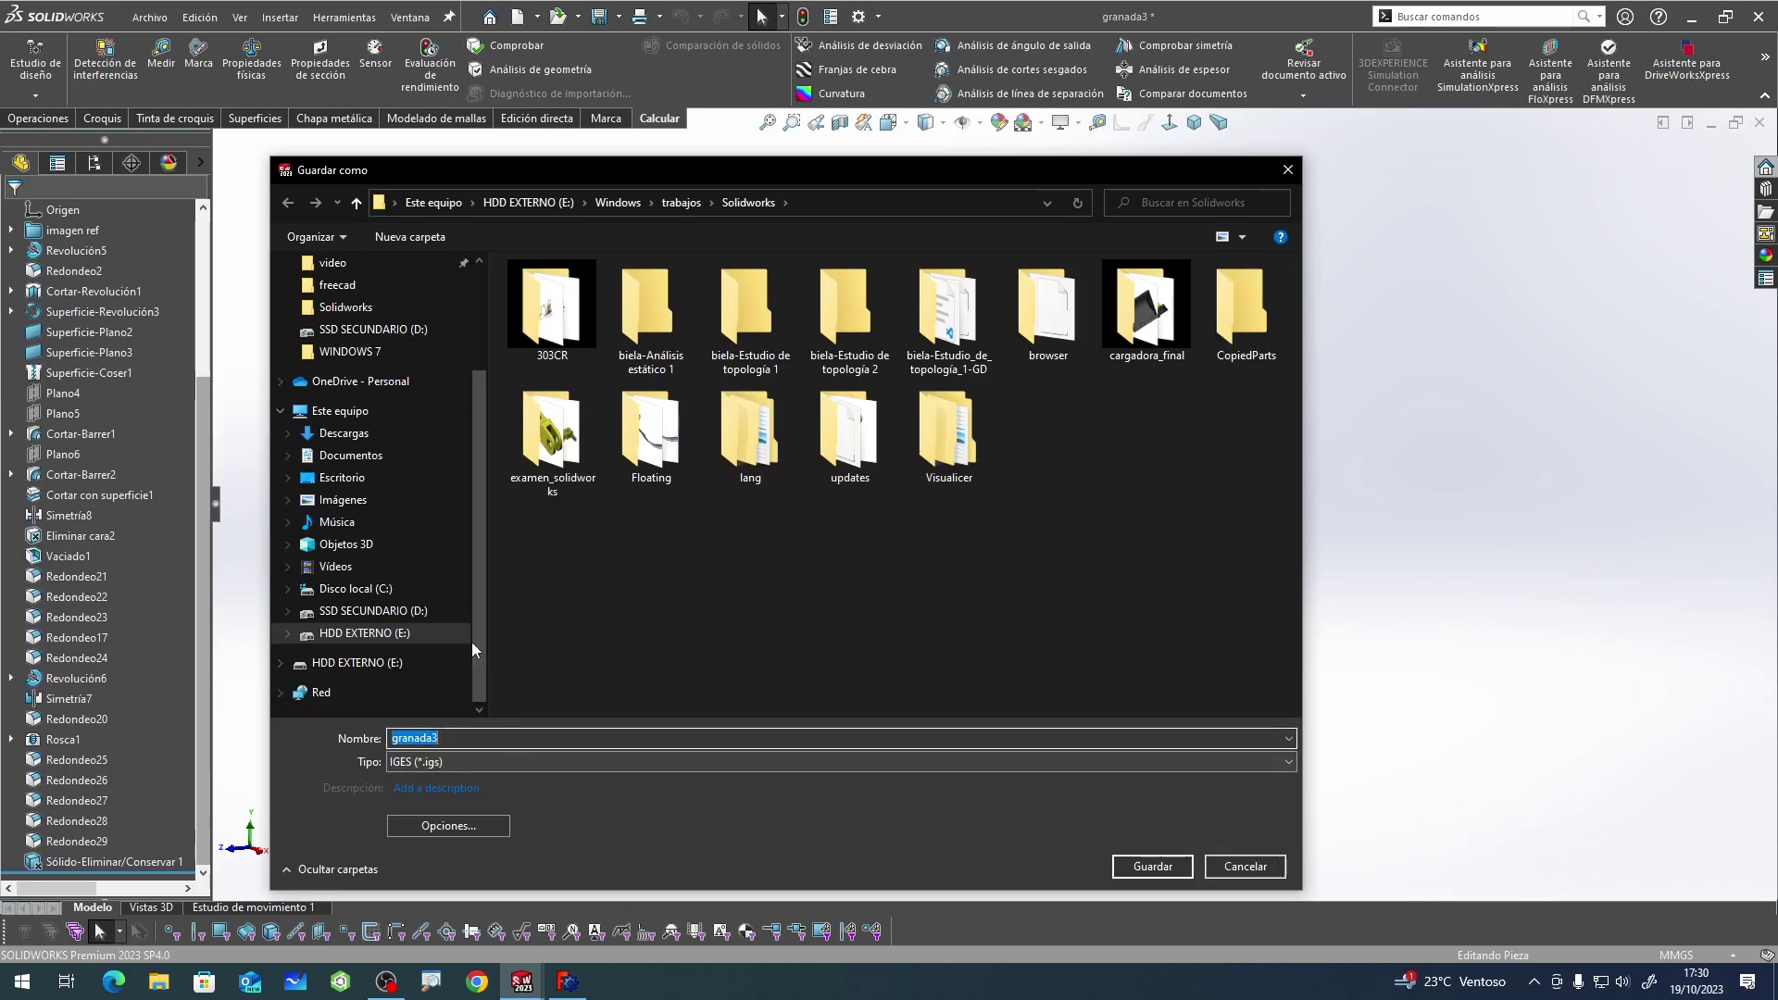
click(381, 615)
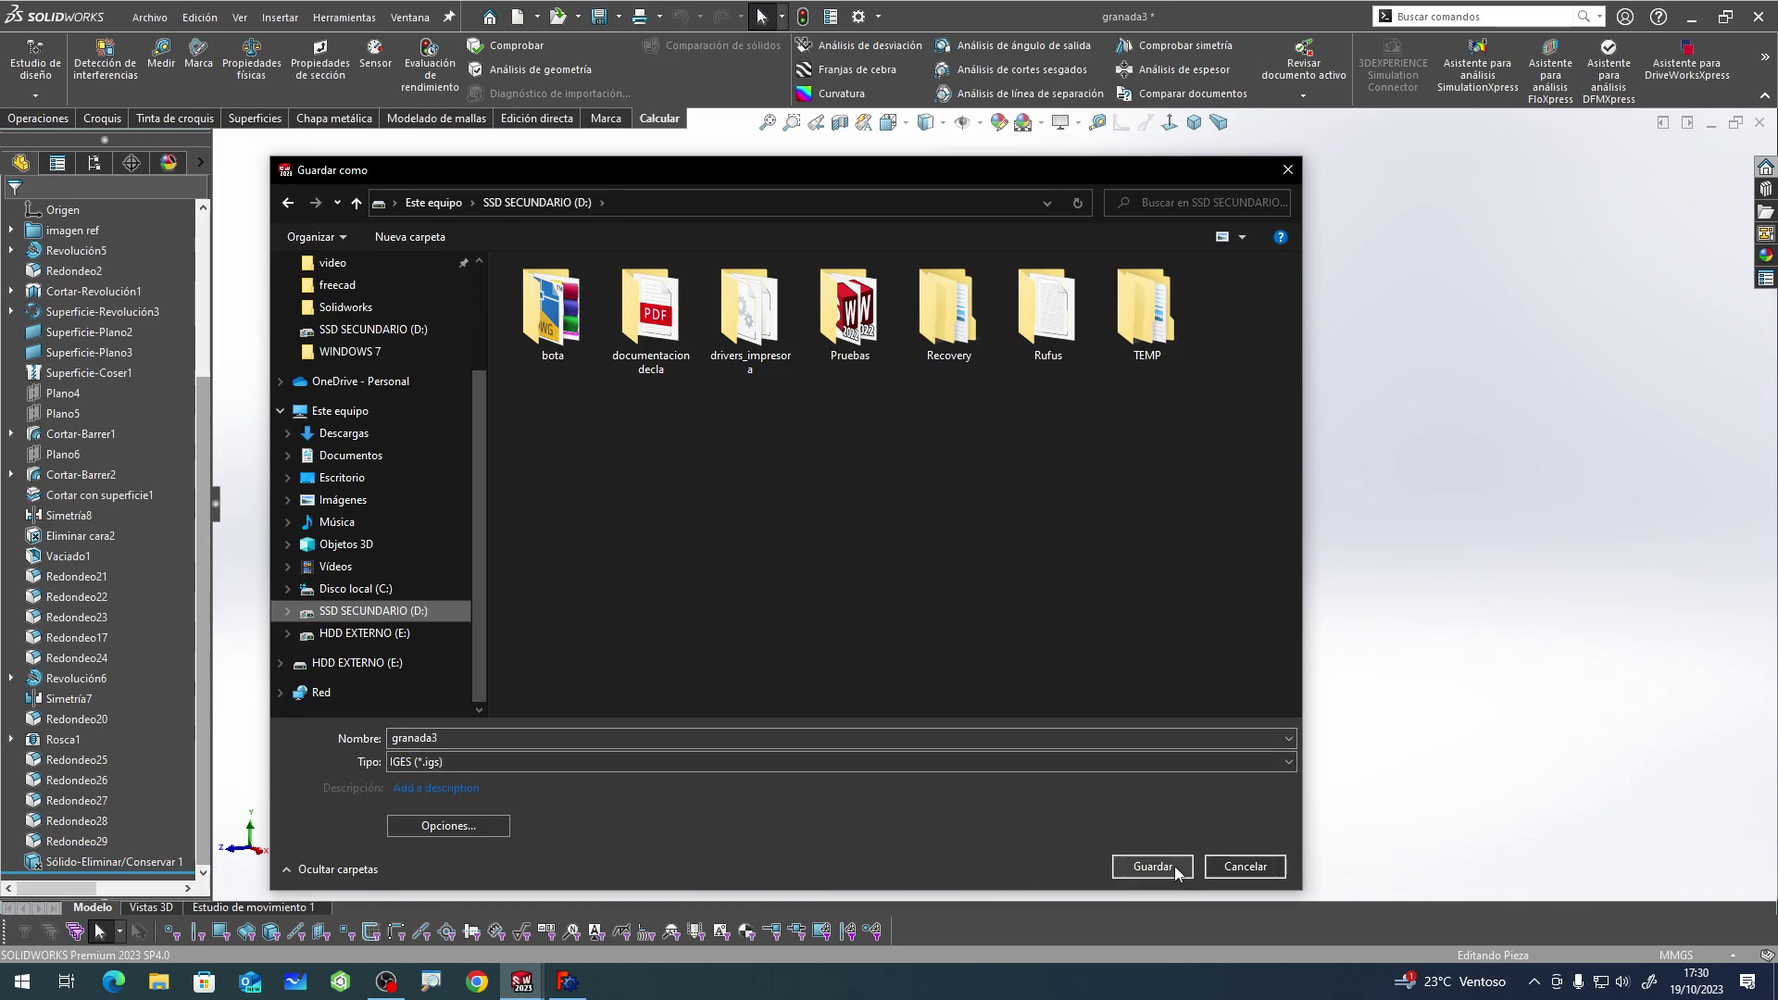
click(450, 824)
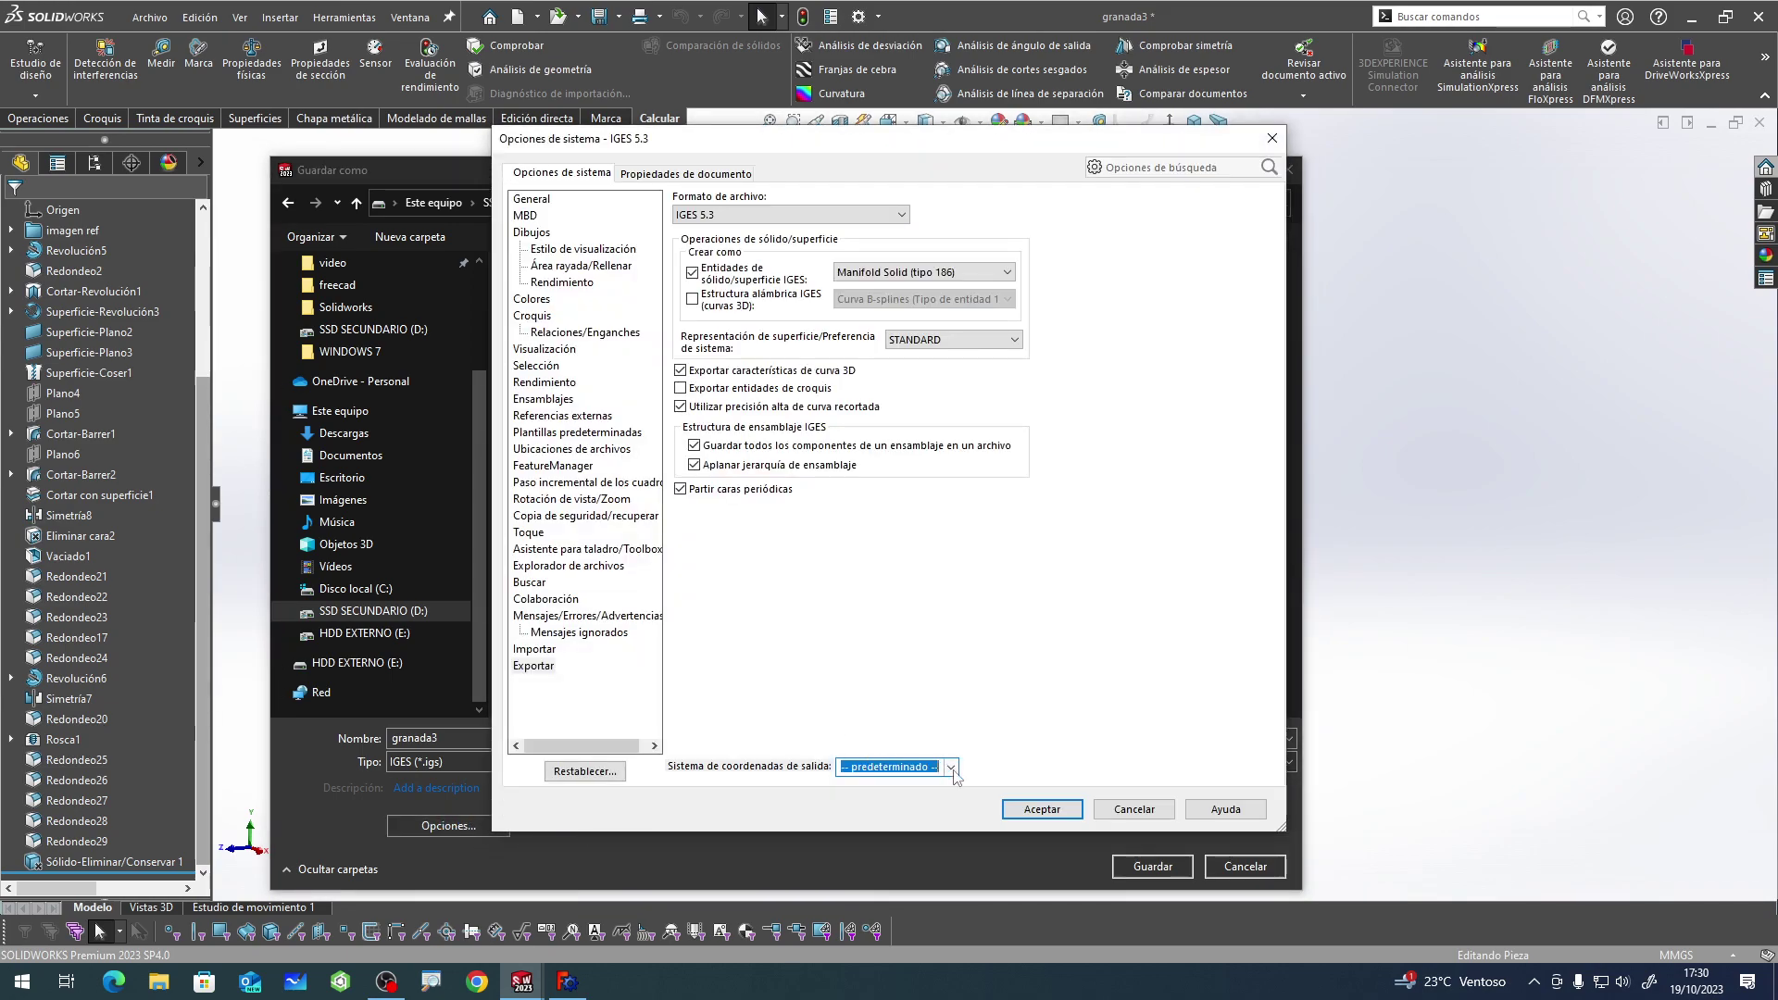
click(950, 767)
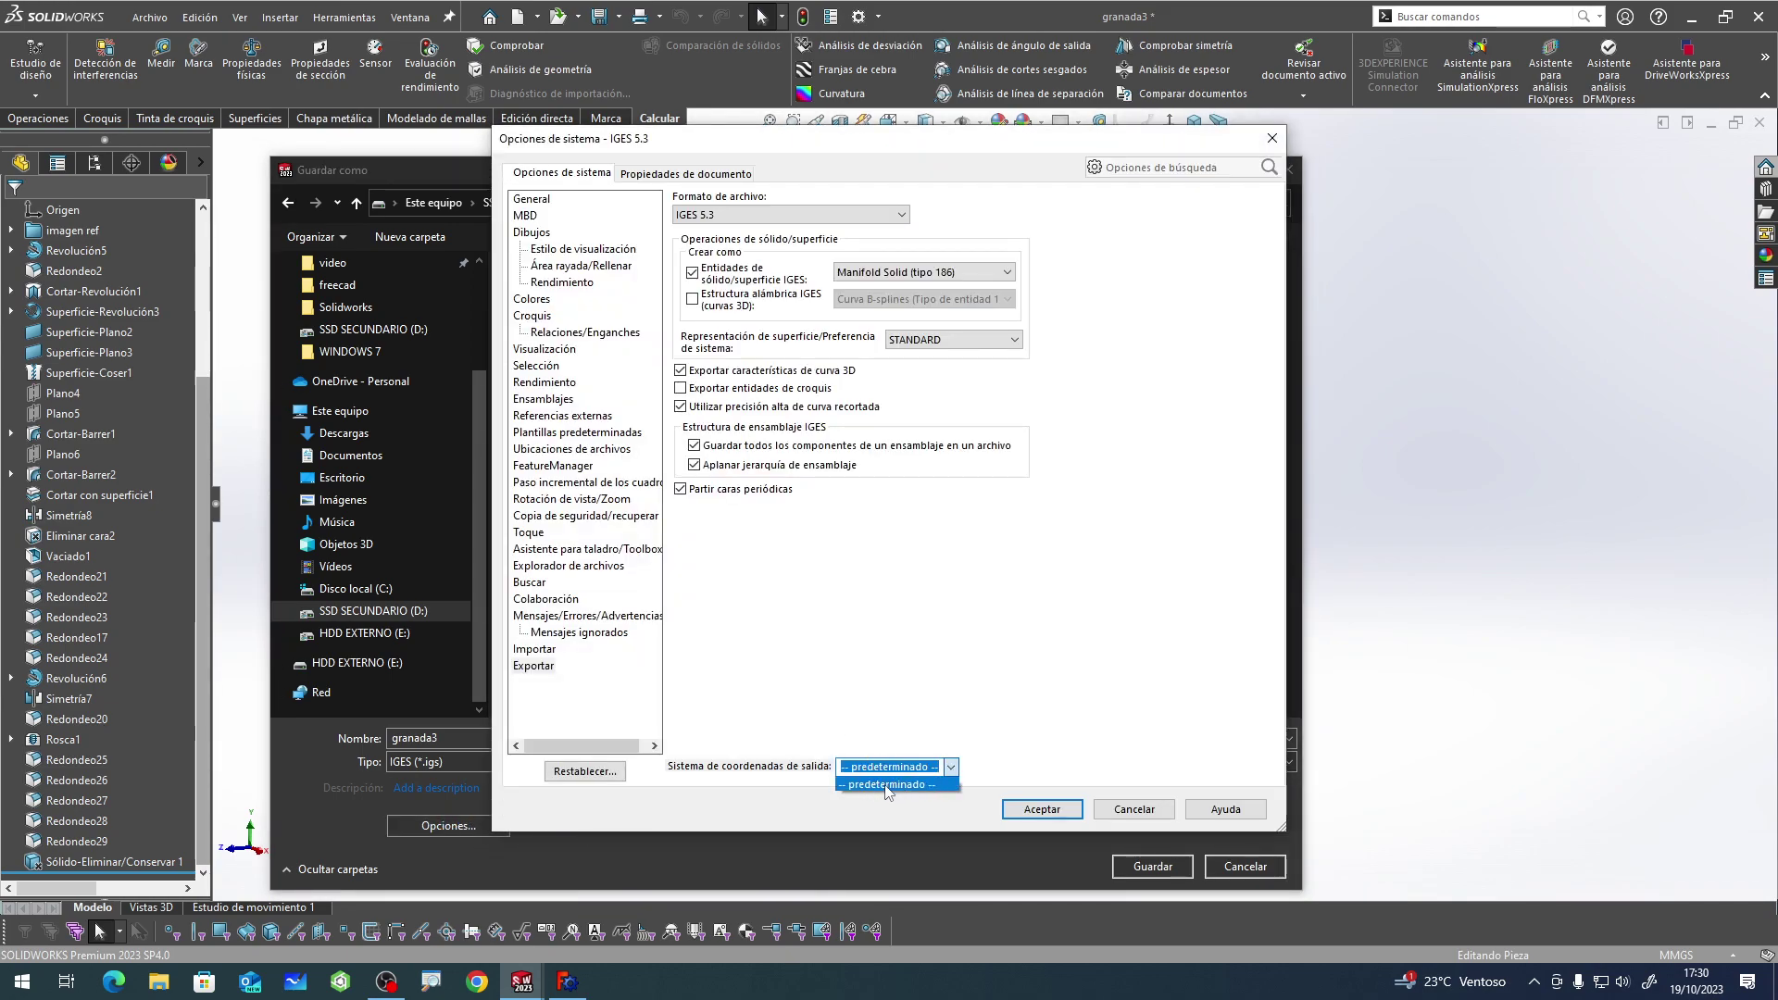
click(884, 811)
click(1125, 811)
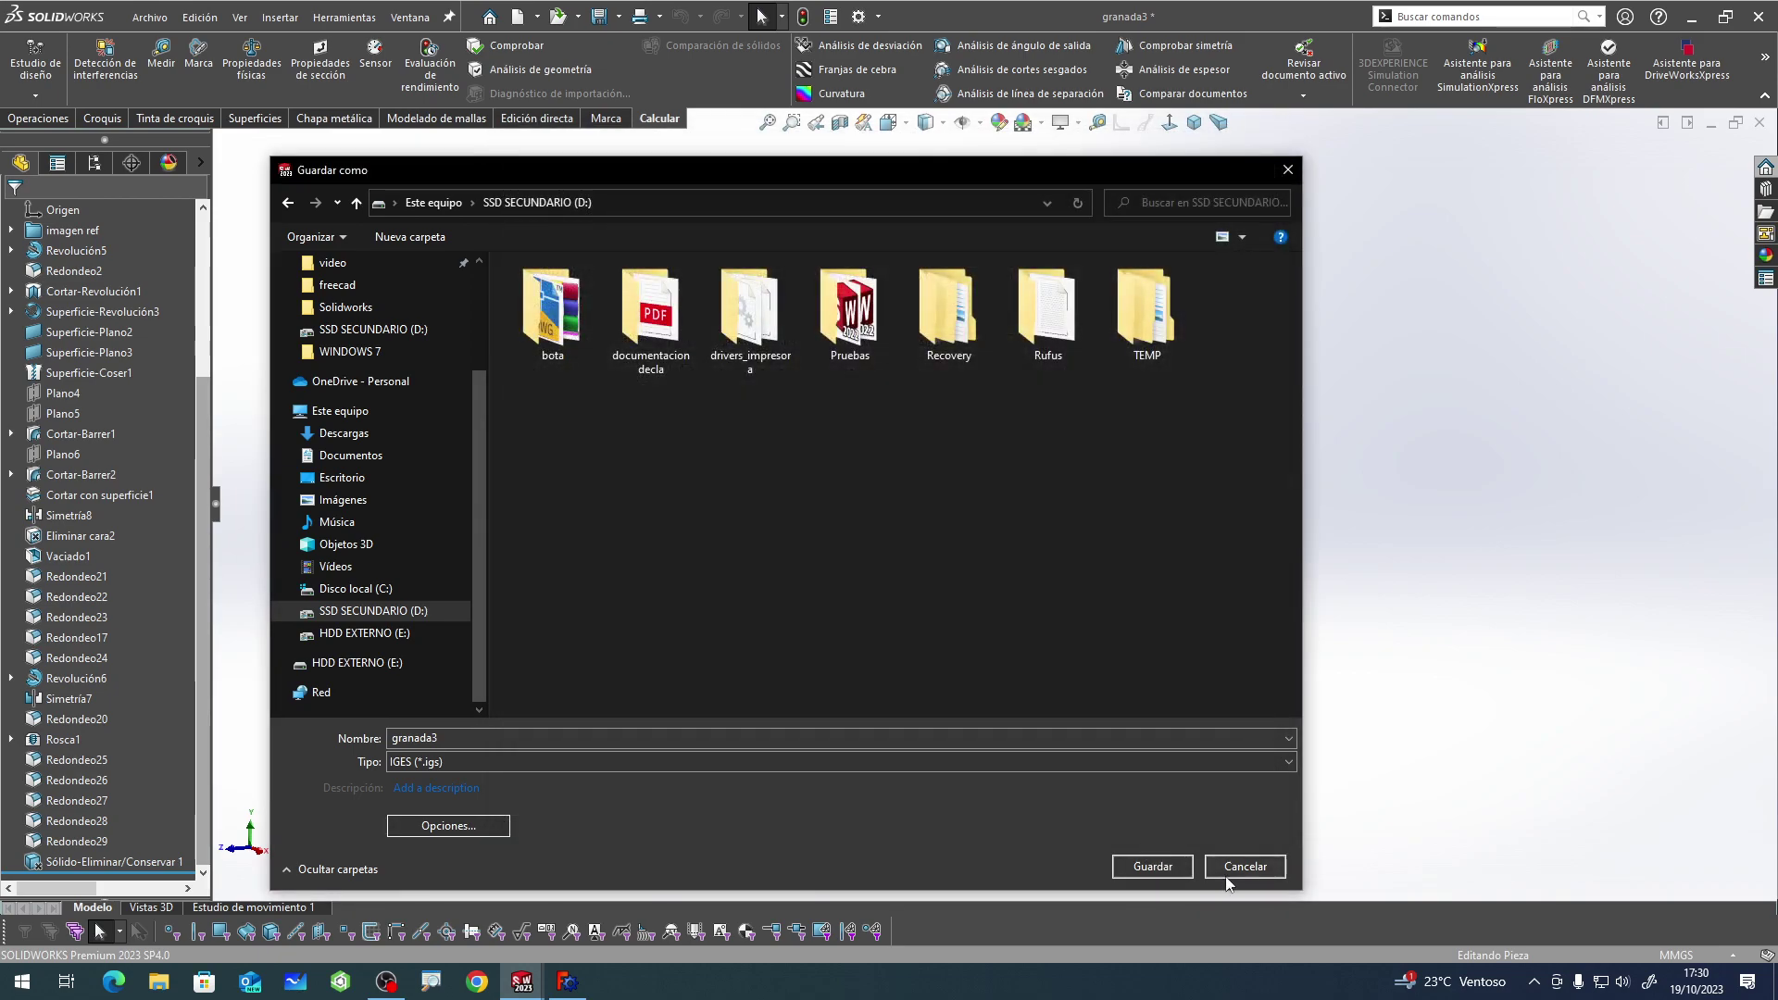
click(1236, 869)
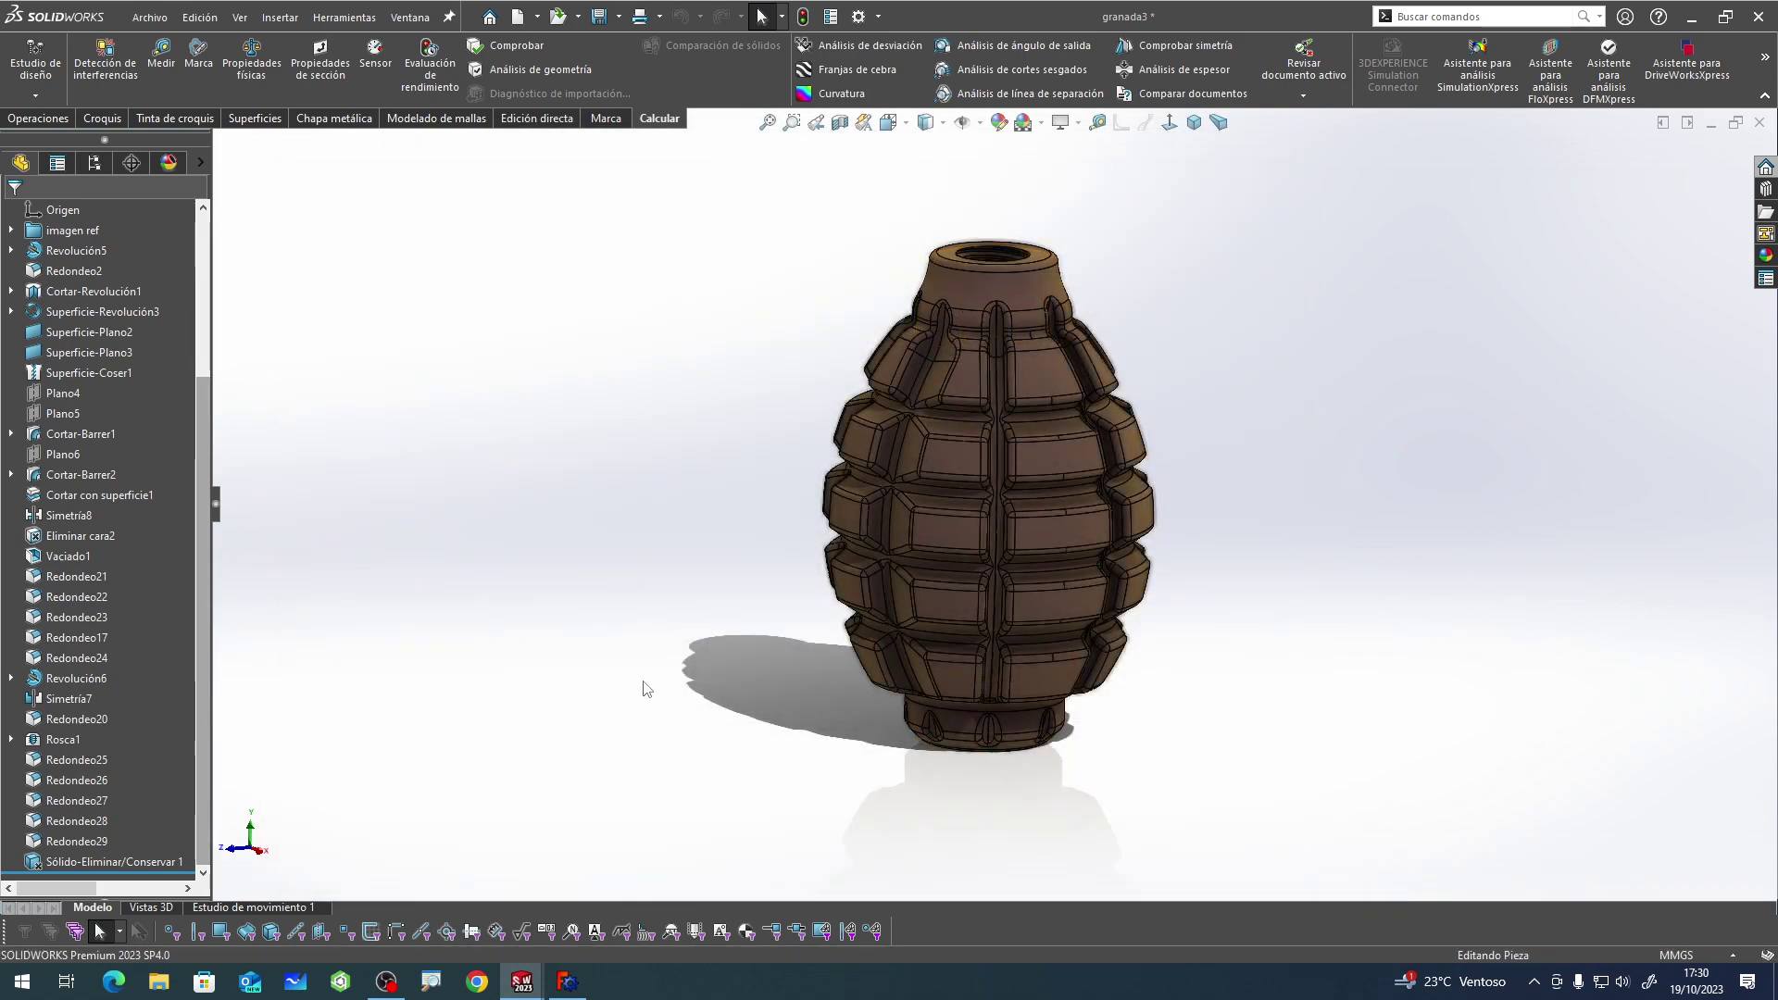
Add a reference coordinate system with the Y axis on Vista lateral and the Z axis on Planta.
middle_drag(629, 701, 663, 500)
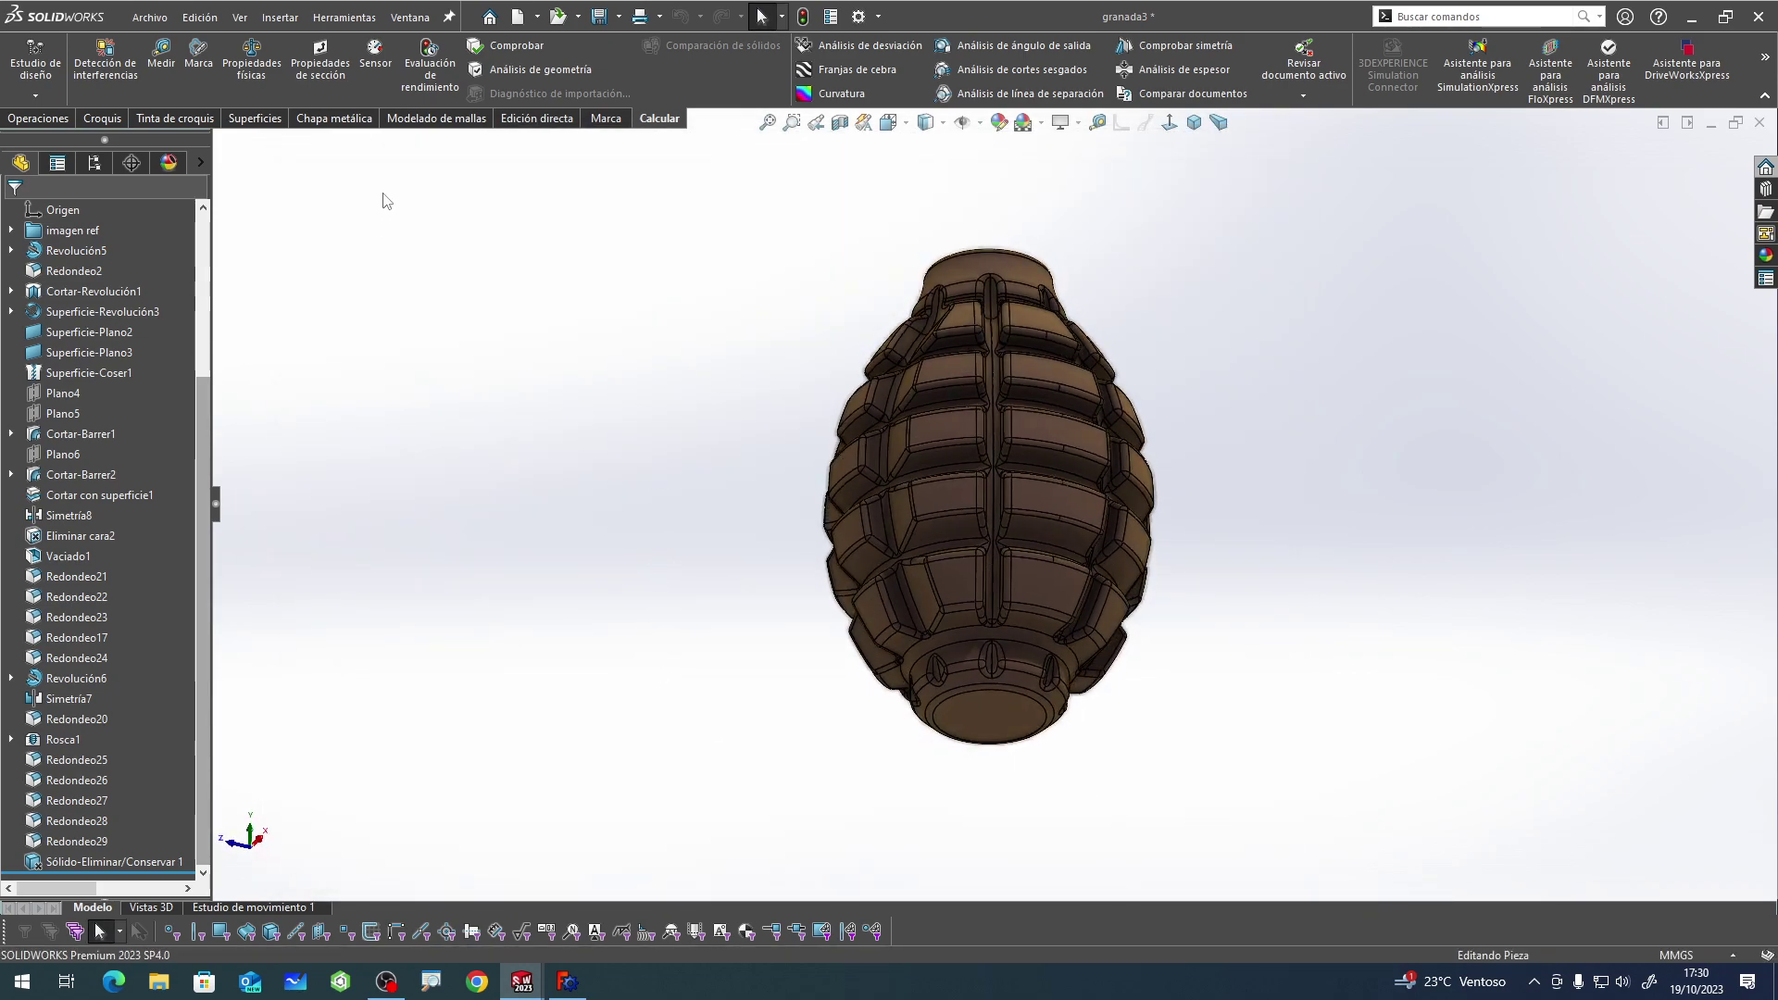
click(280, 18)
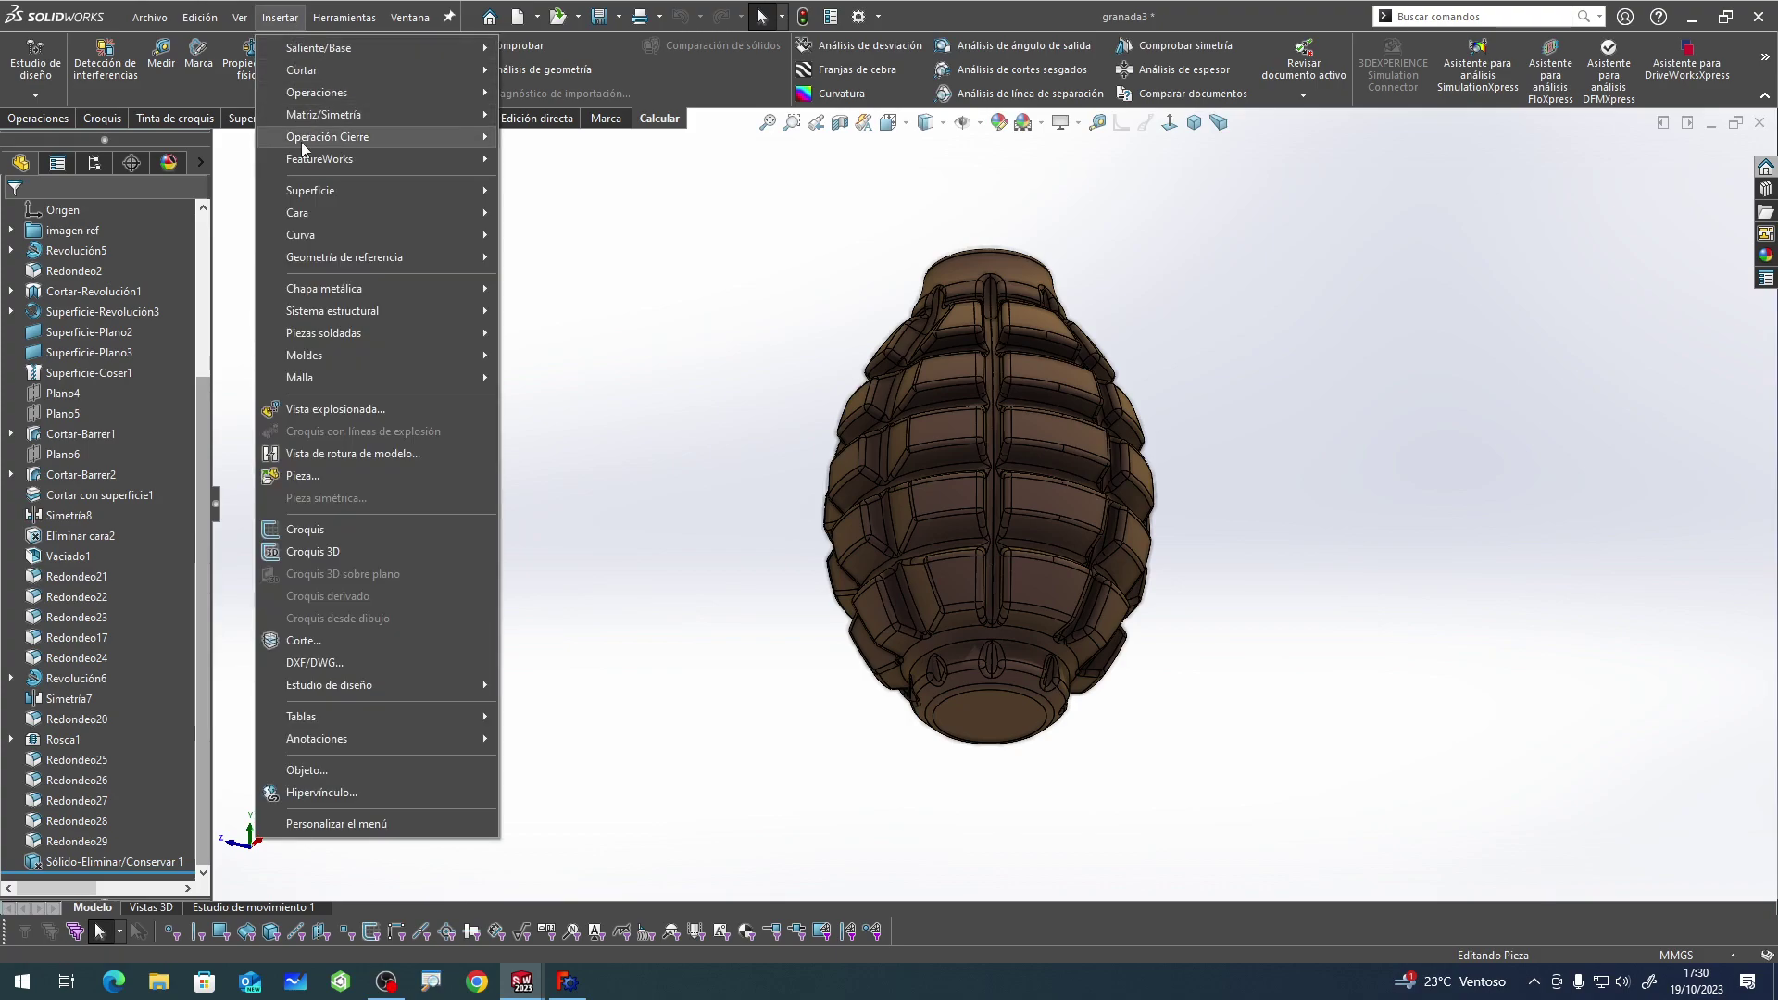
mouse_move(344, 258)
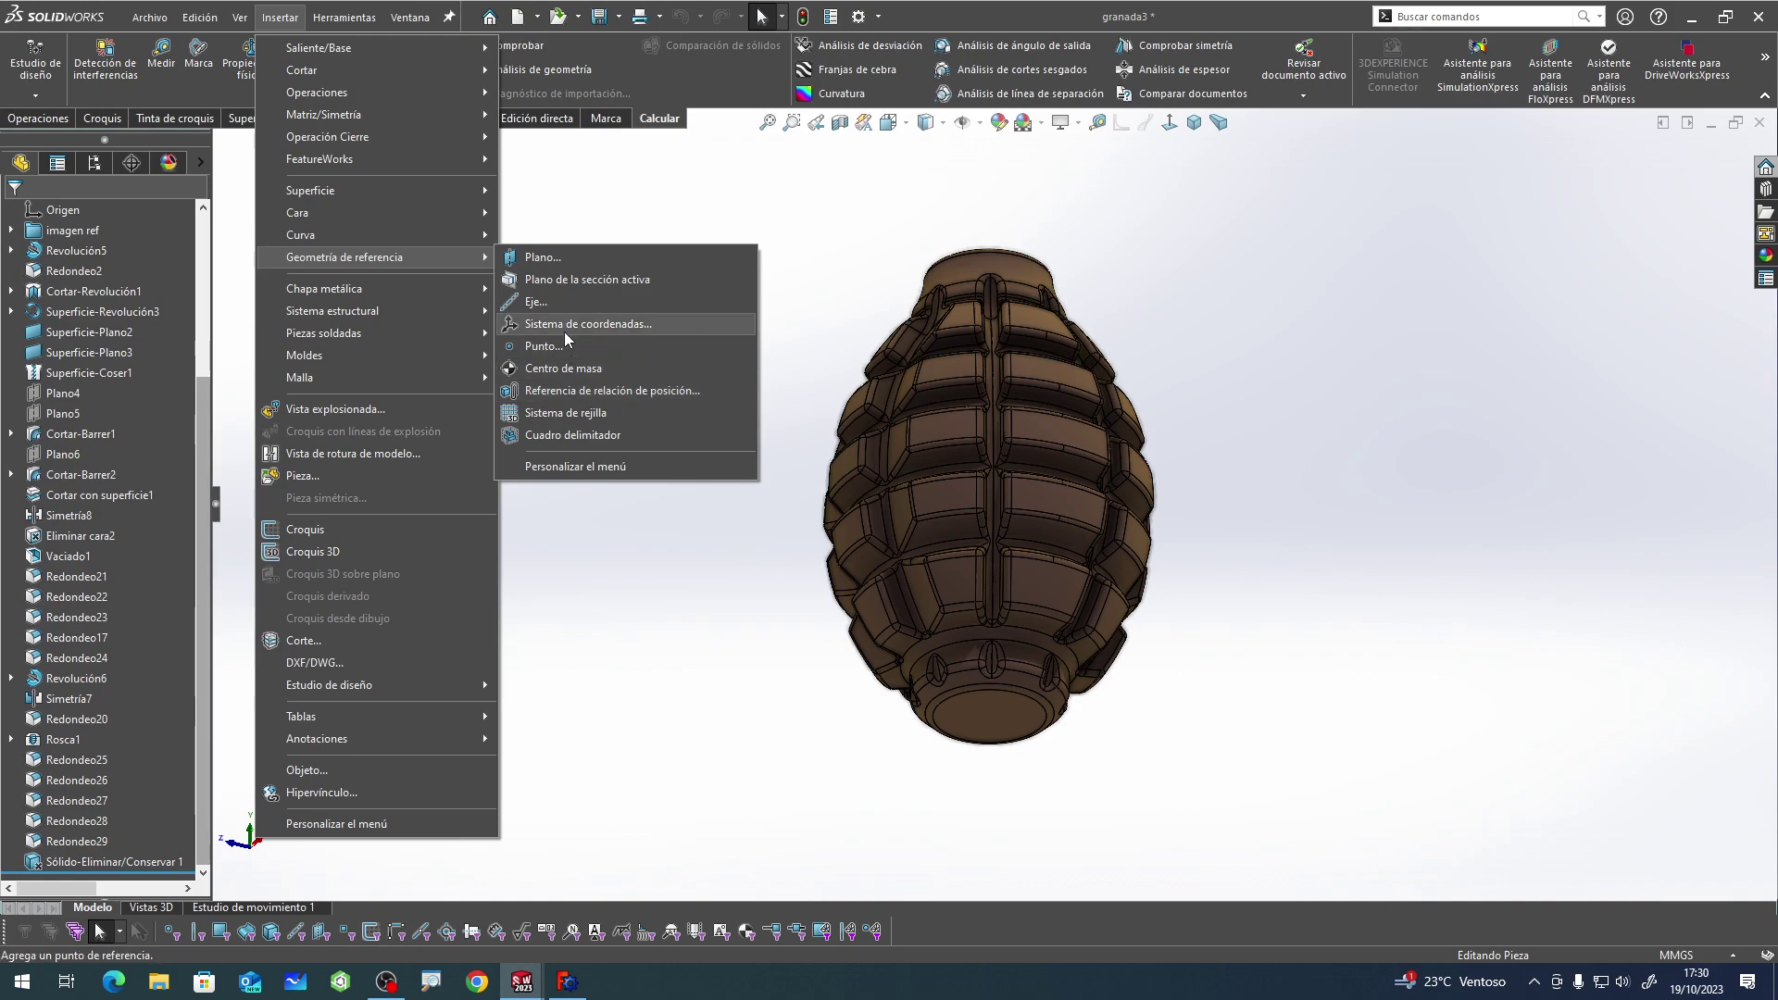
click(563, 323)
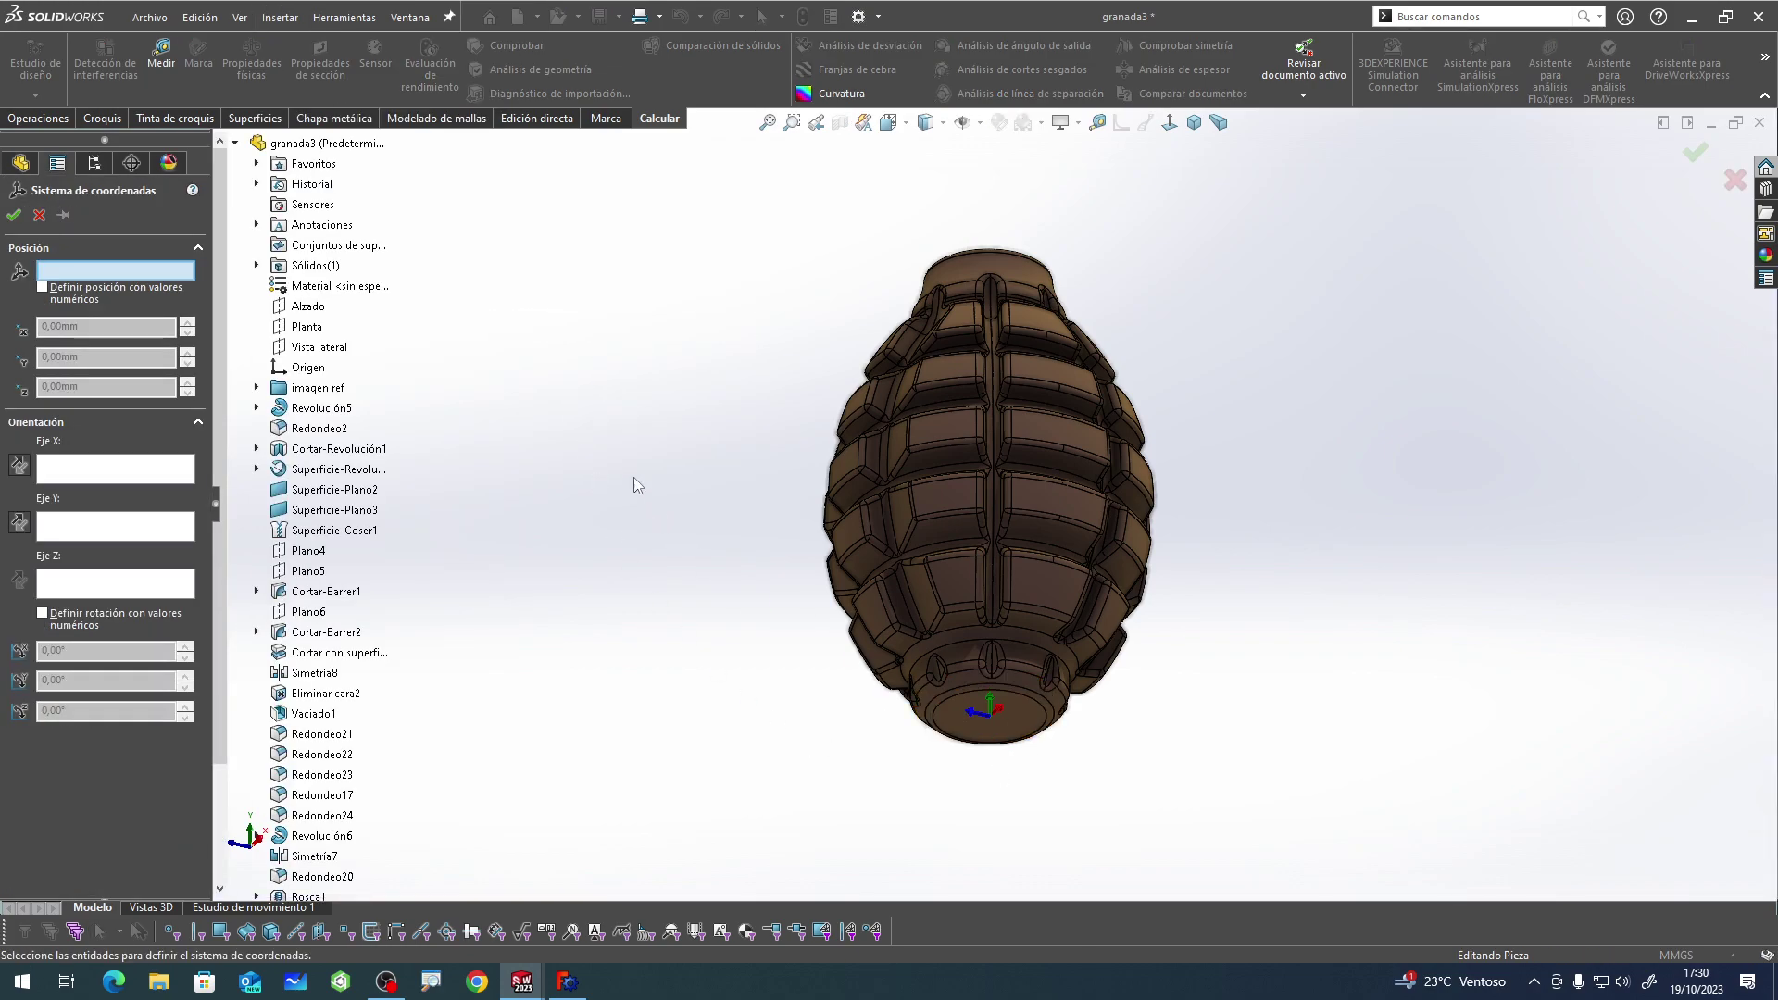
mouse_move(634, 476)
middle_down()
mouse_move(614, 562)
mouse_move(974, 783)
middle_up()
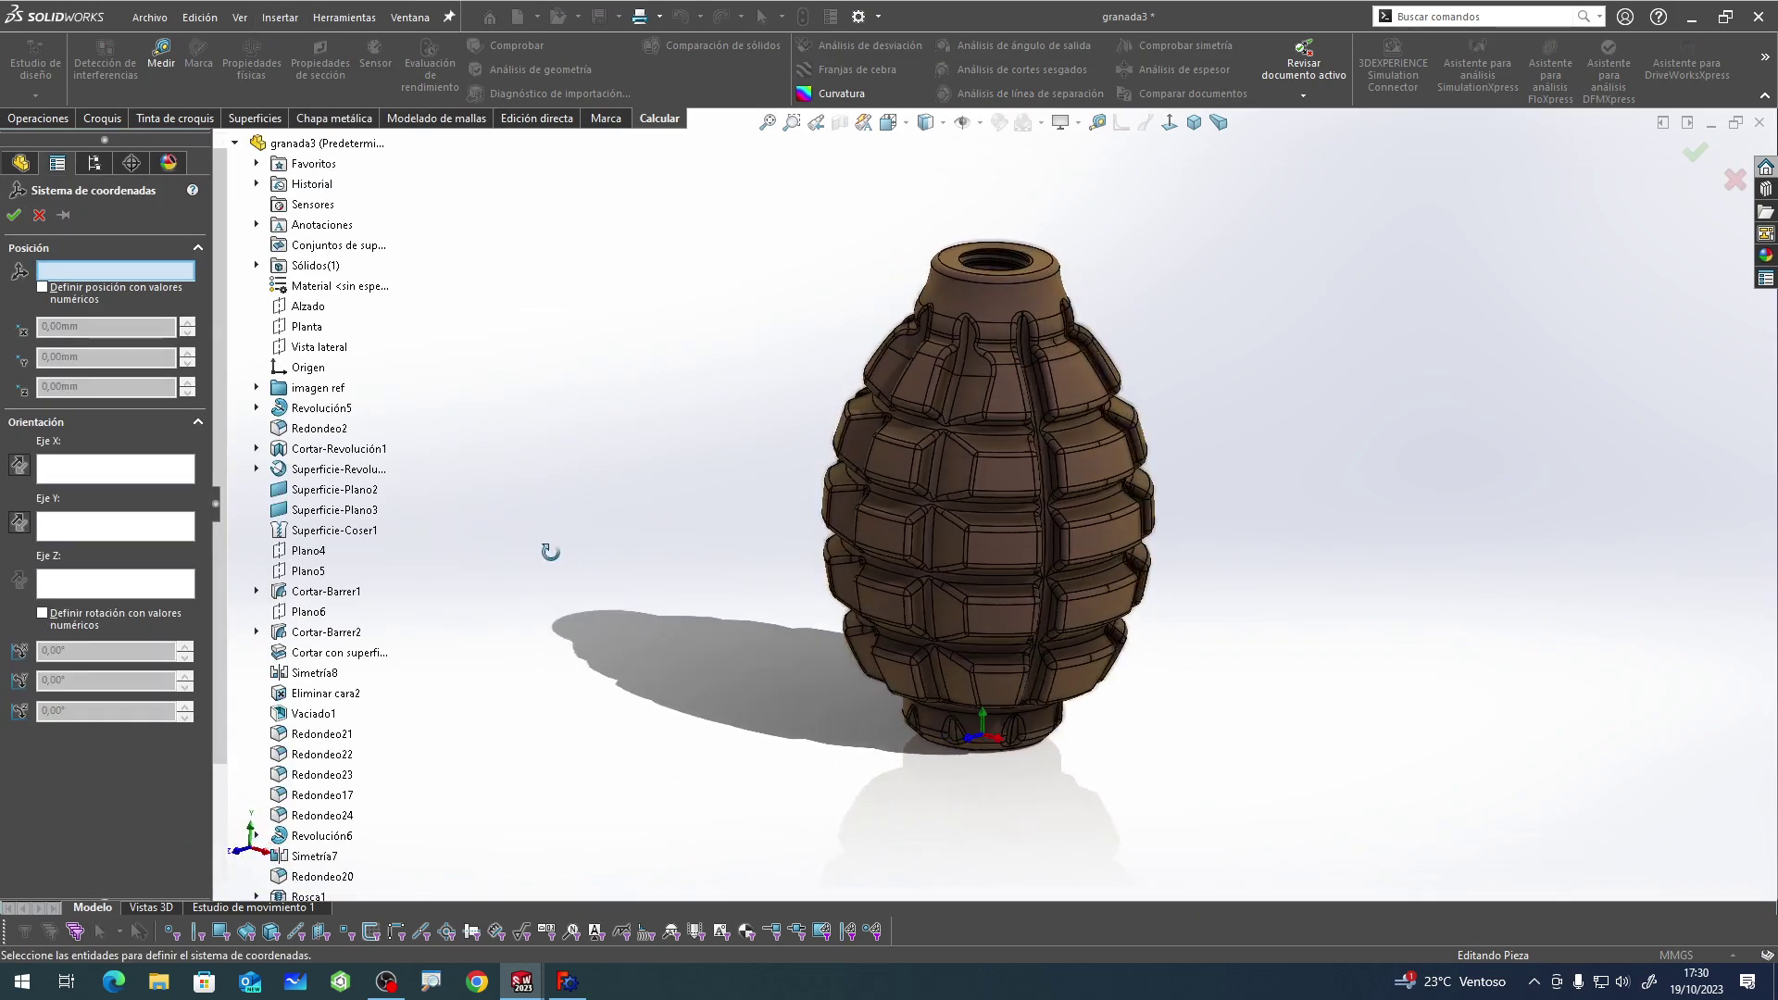
scroll(1004, 750, down, 4)
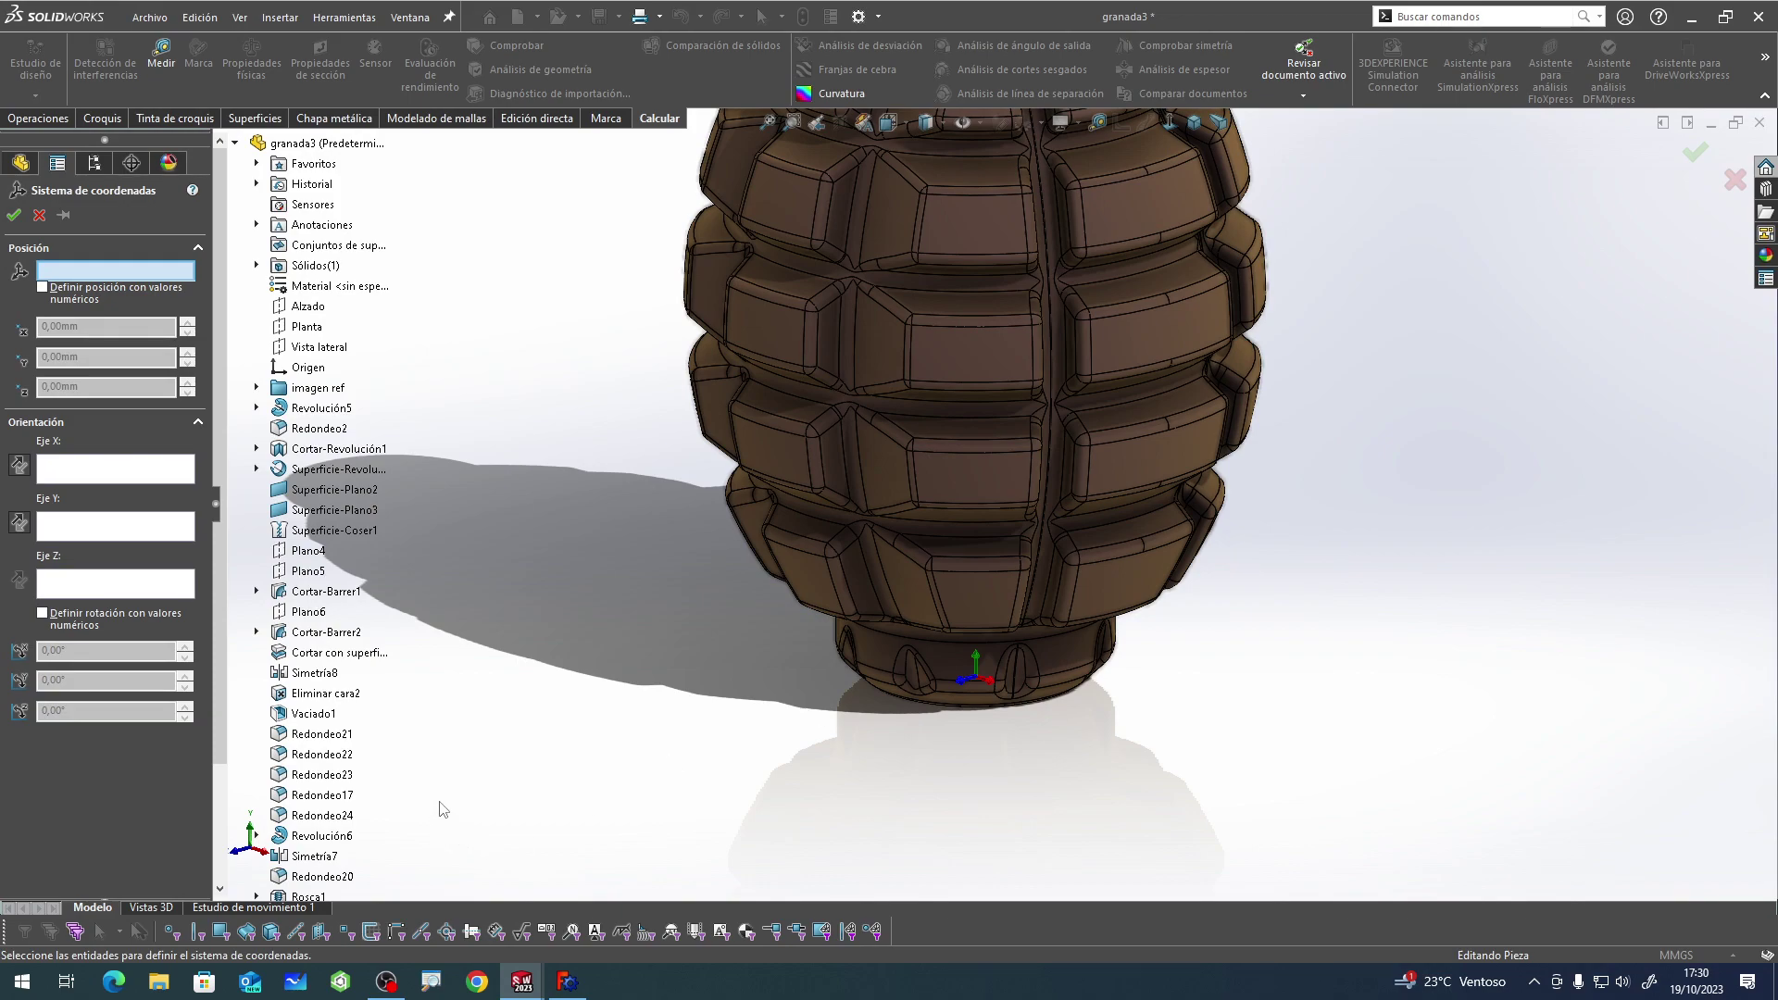
click(105, 524)
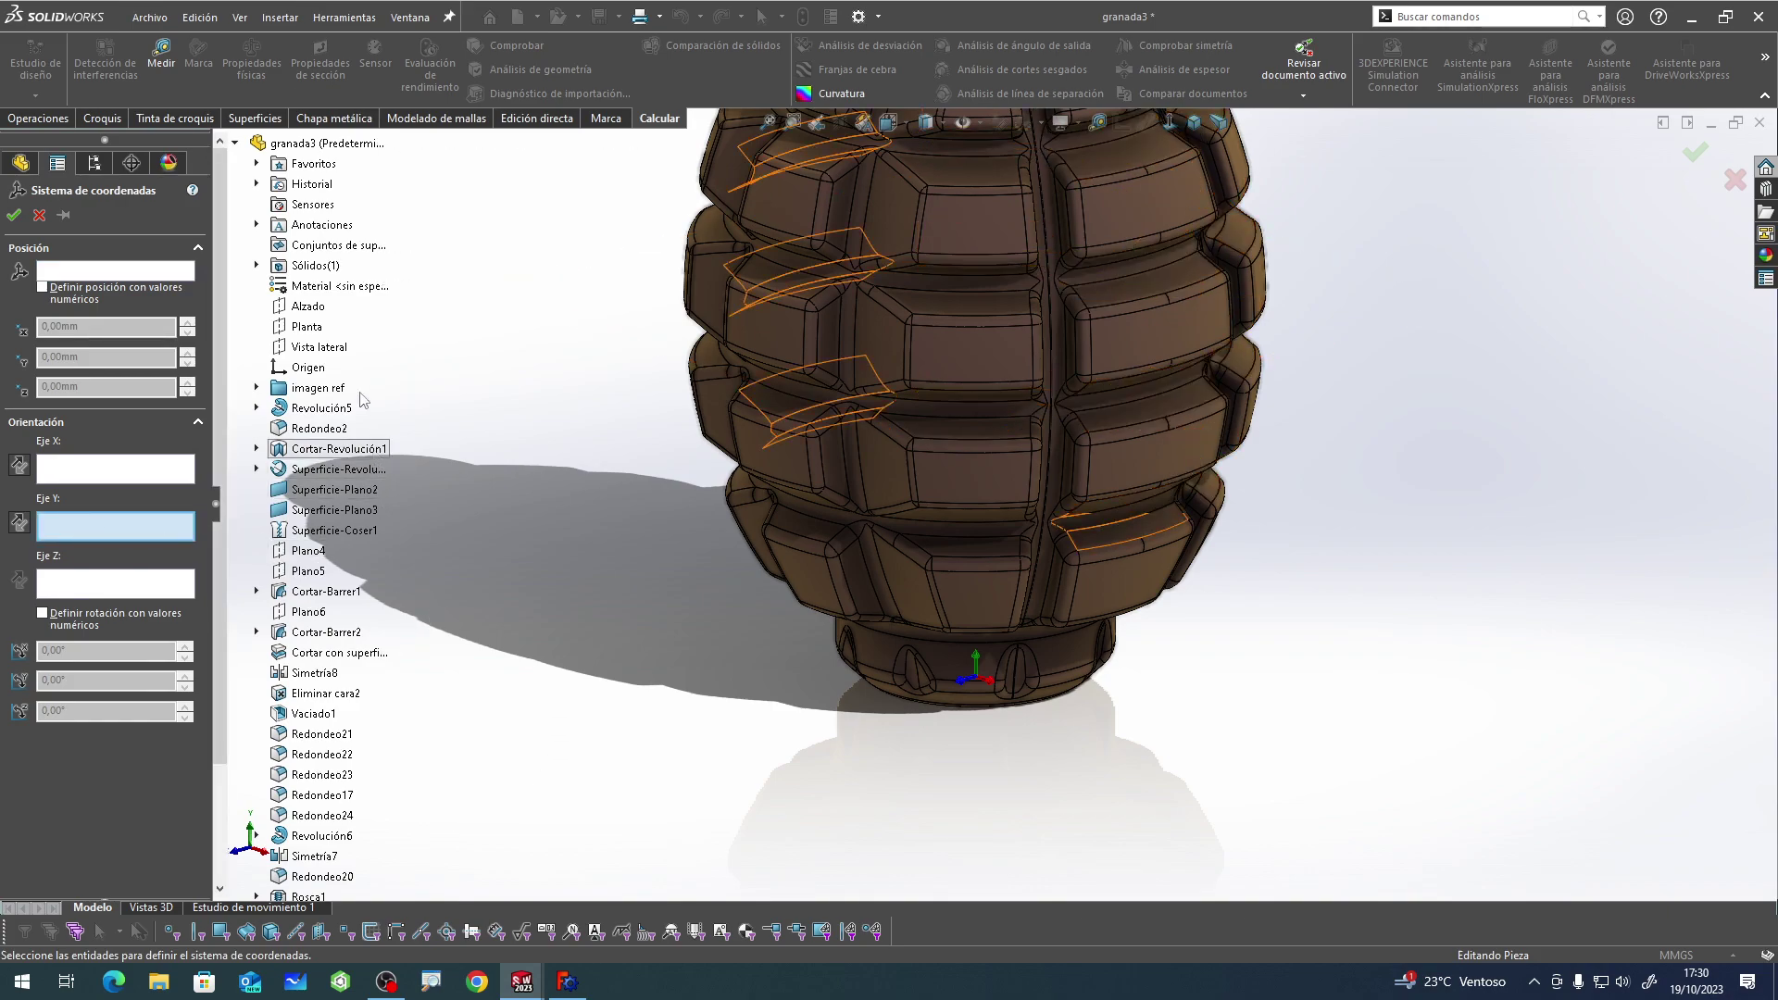
click(320, 347)
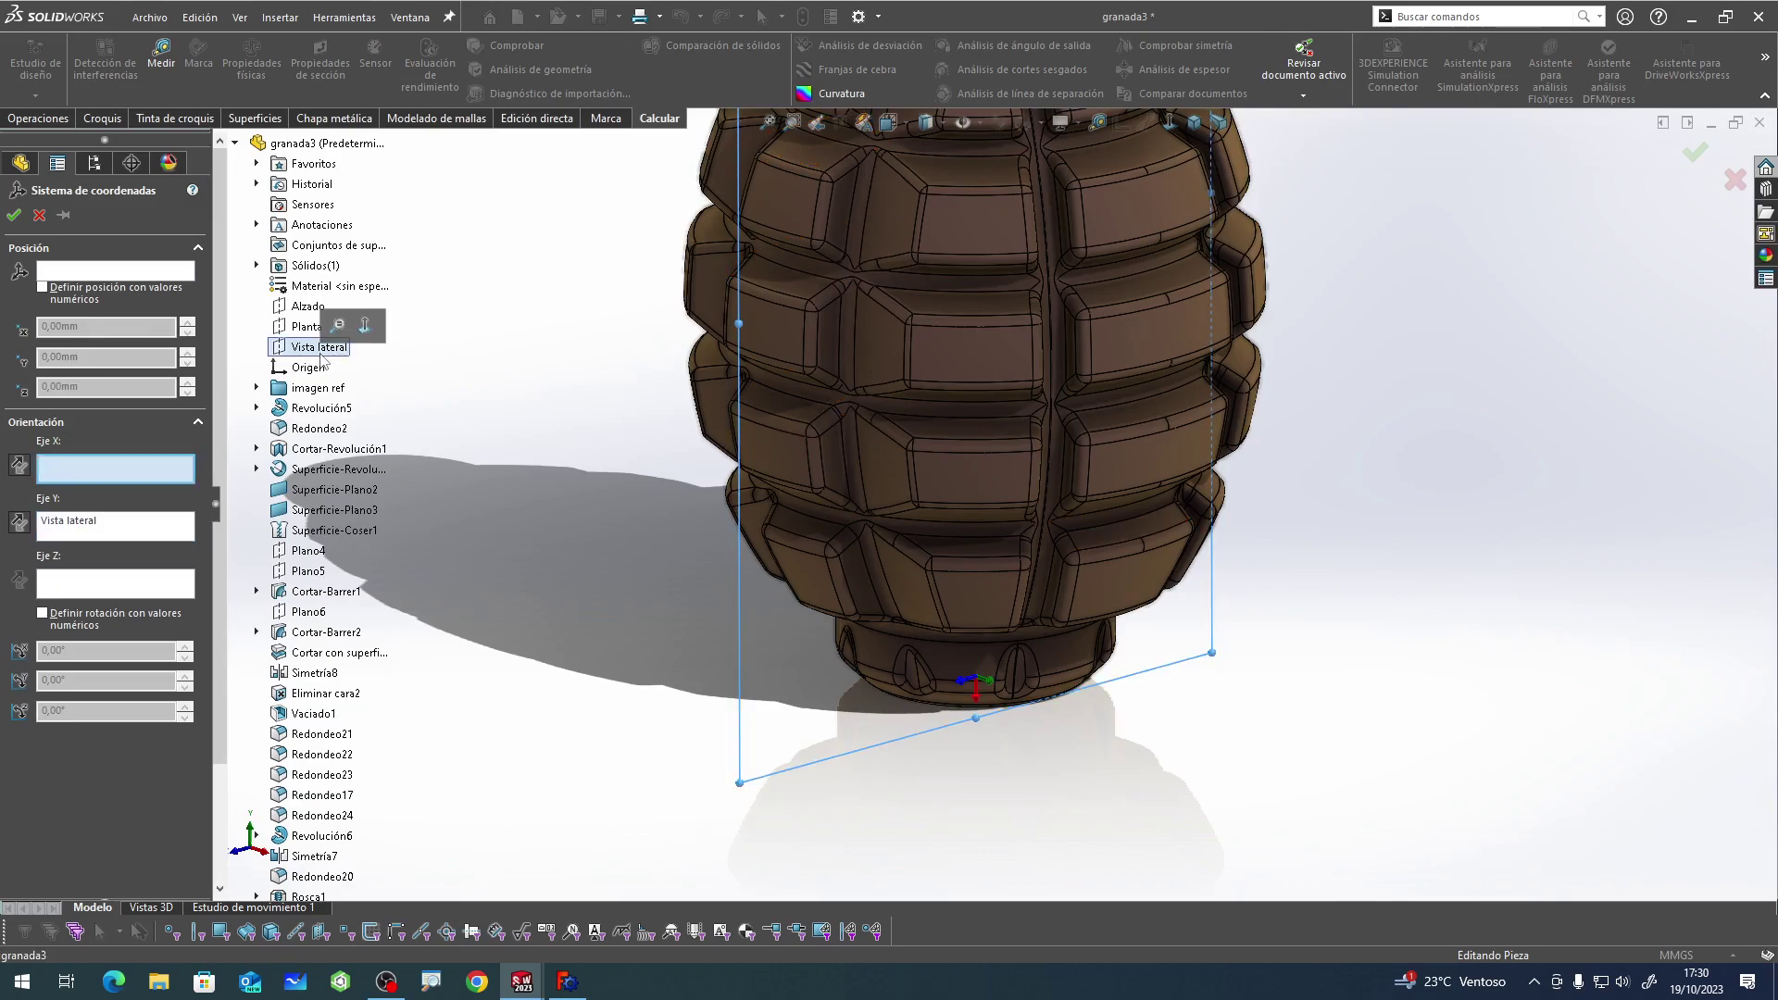
click(171, 583)
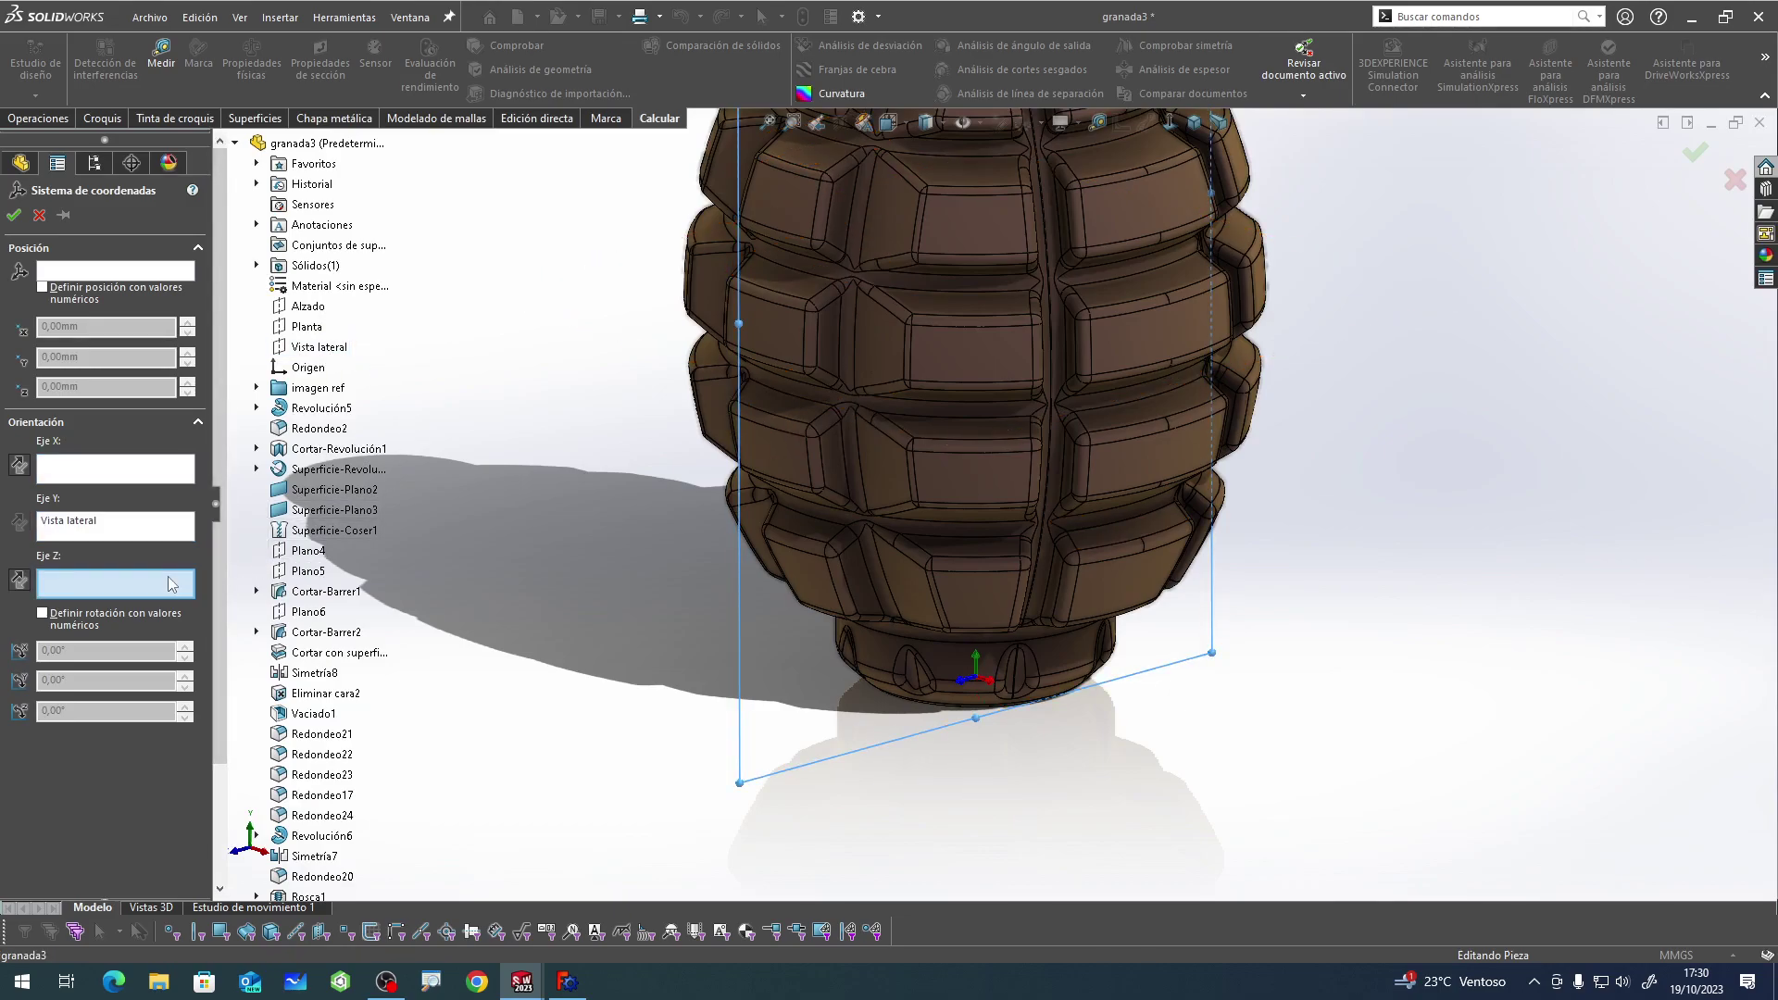
click(313, 329)
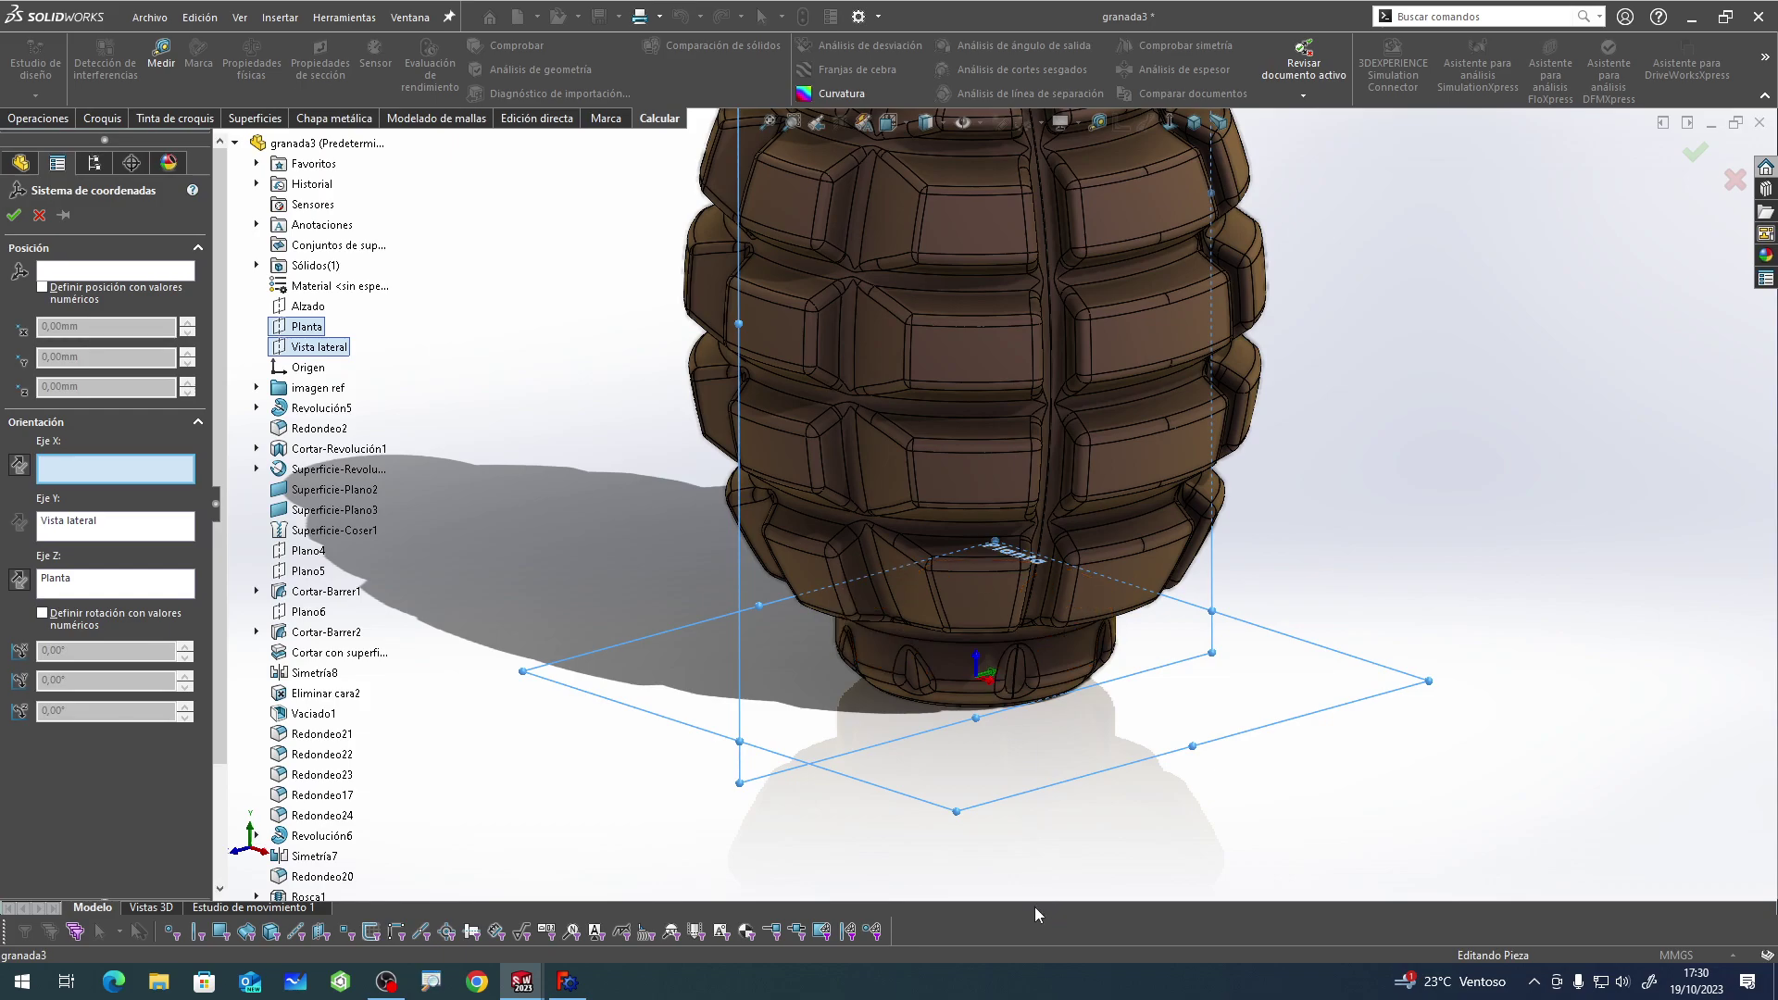
mouse_move(1025, 806)
middle_down()
mouse_move(836, 691)
mouse_move(914, 780)
middle_up()
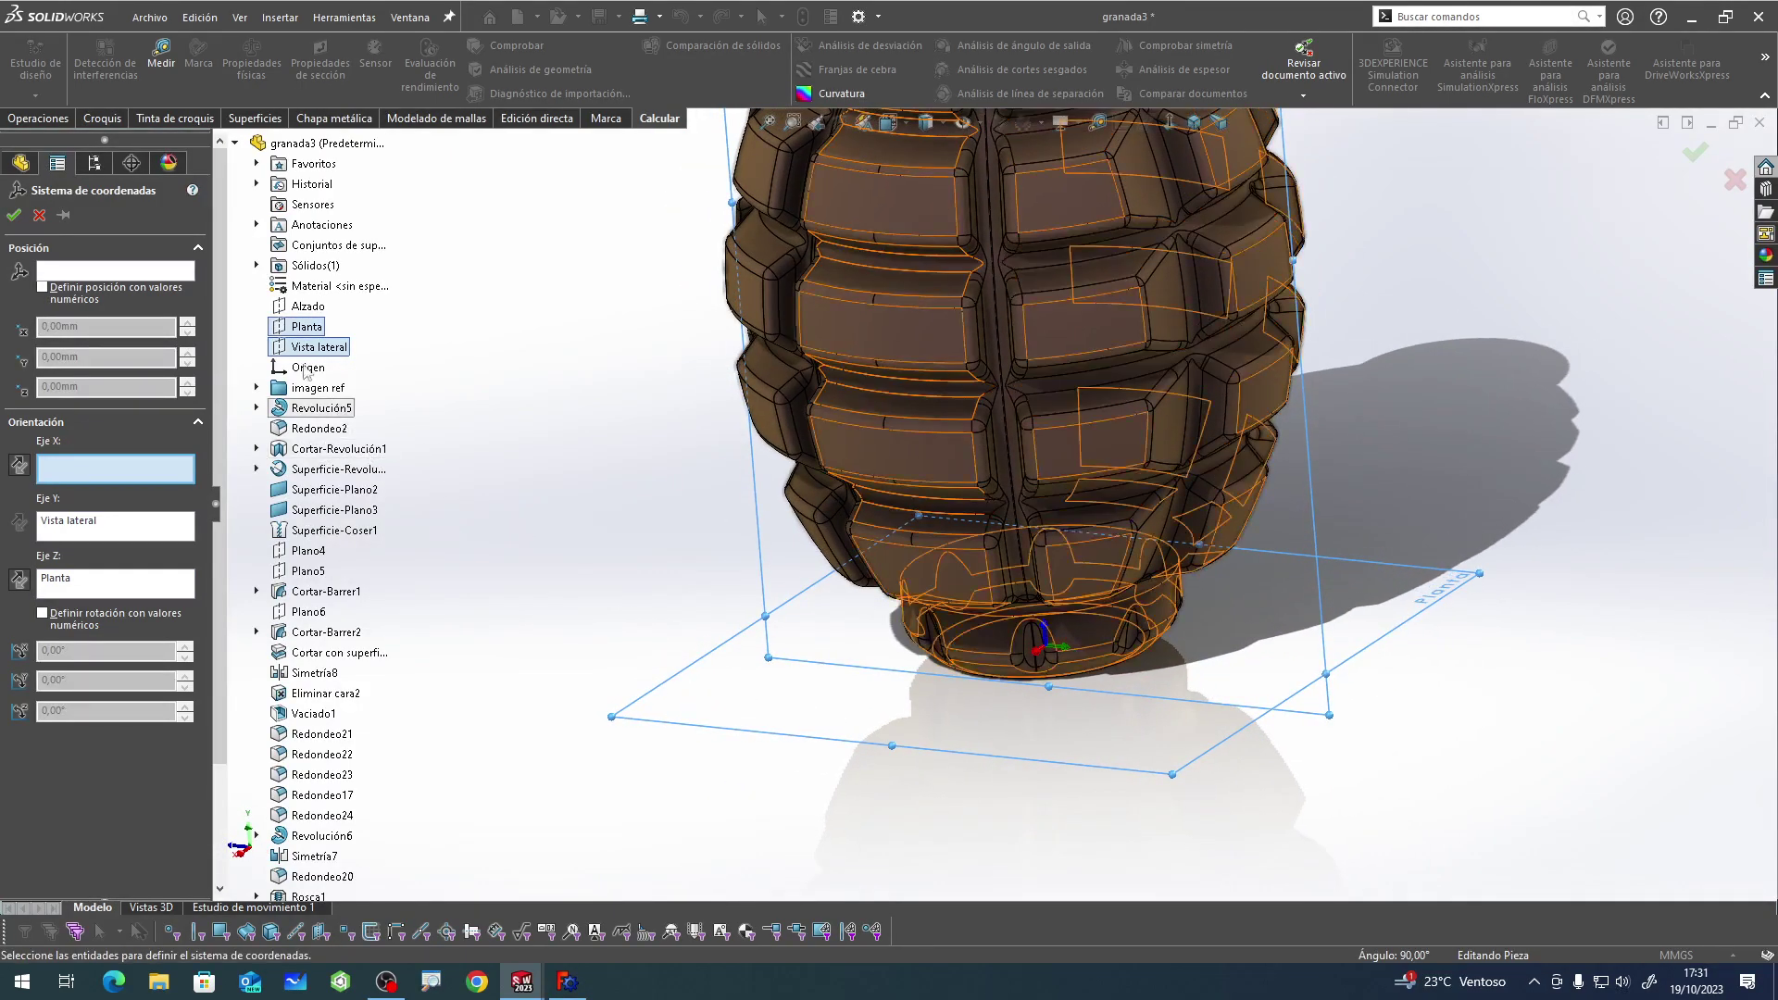
click(13, 215)
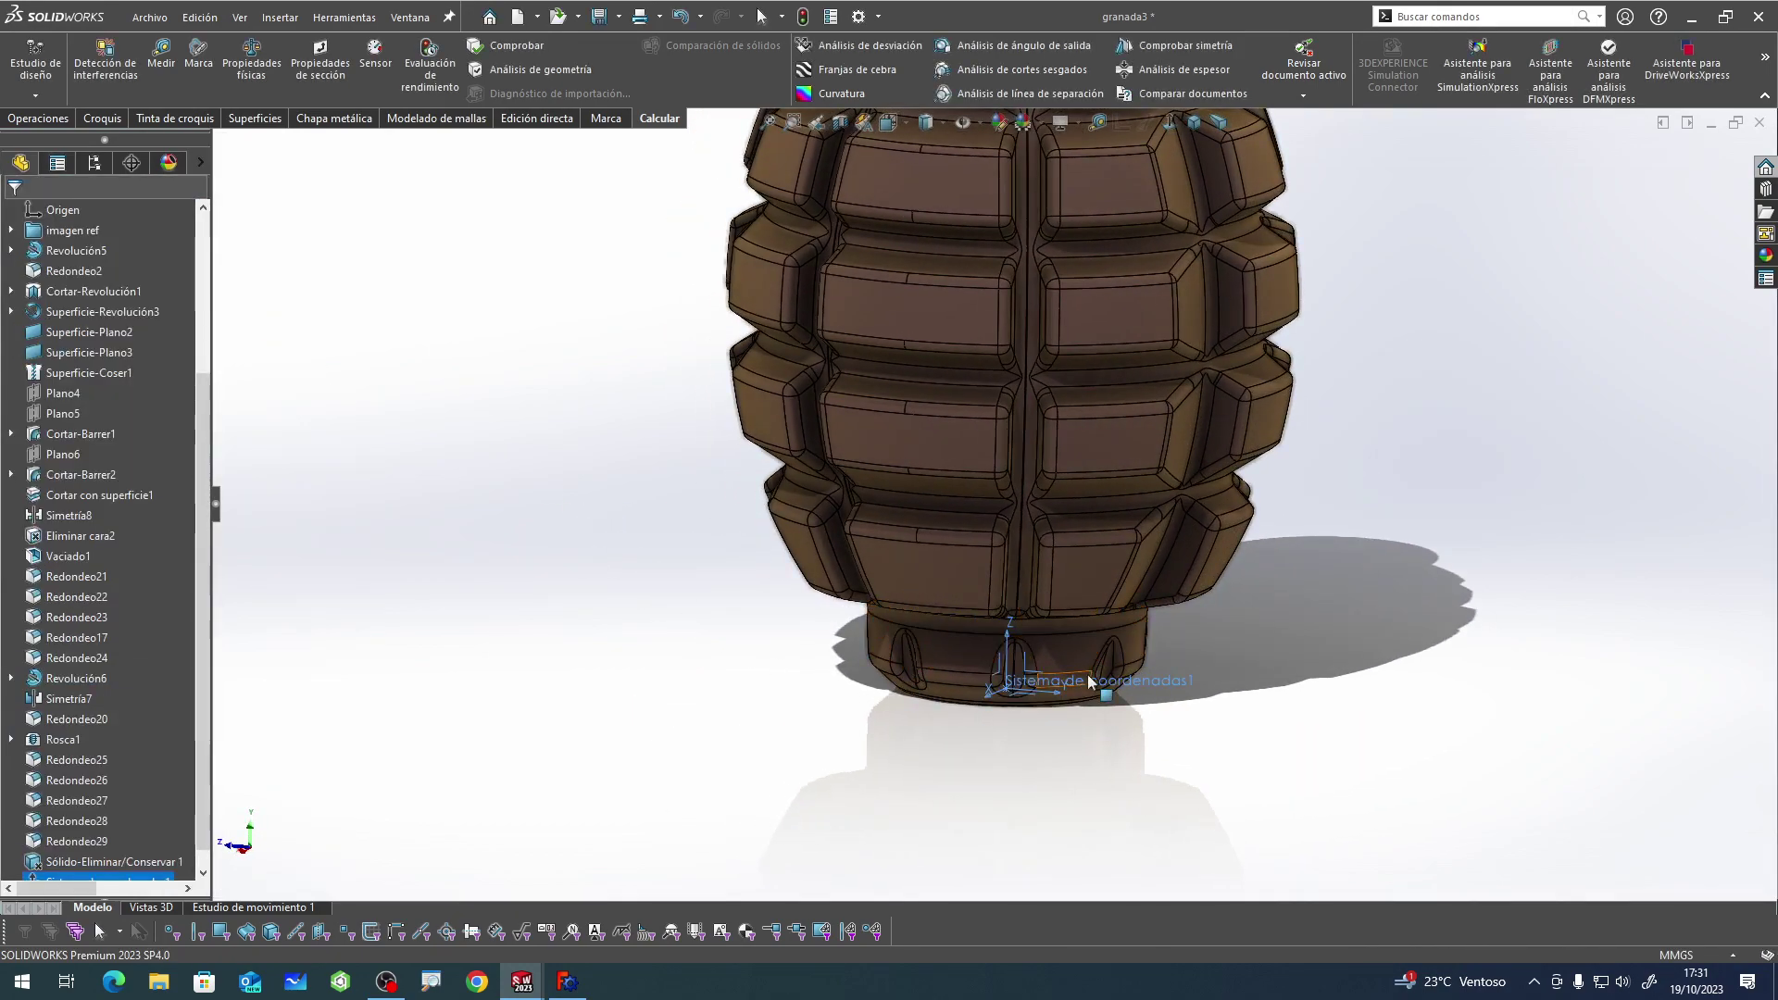
scroll(148, 713, down, 1)
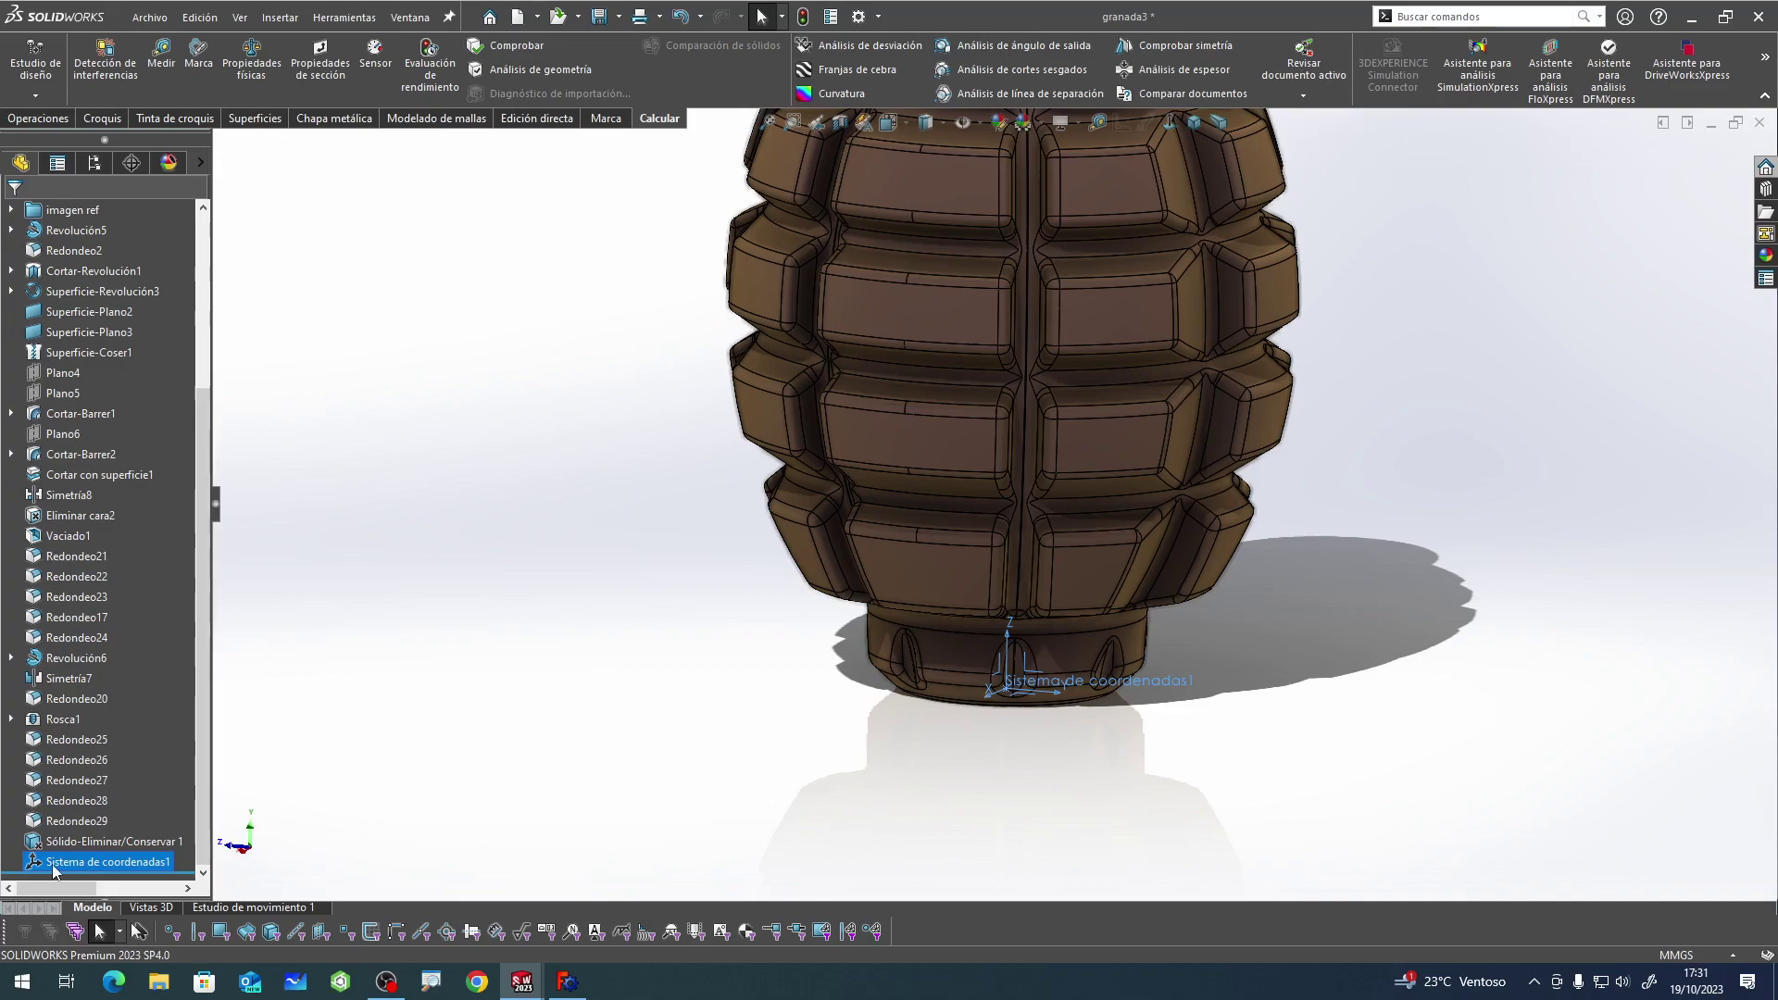
Rename Sistema de coordenadas1 to 'mi sistema'.
click(138, 870)
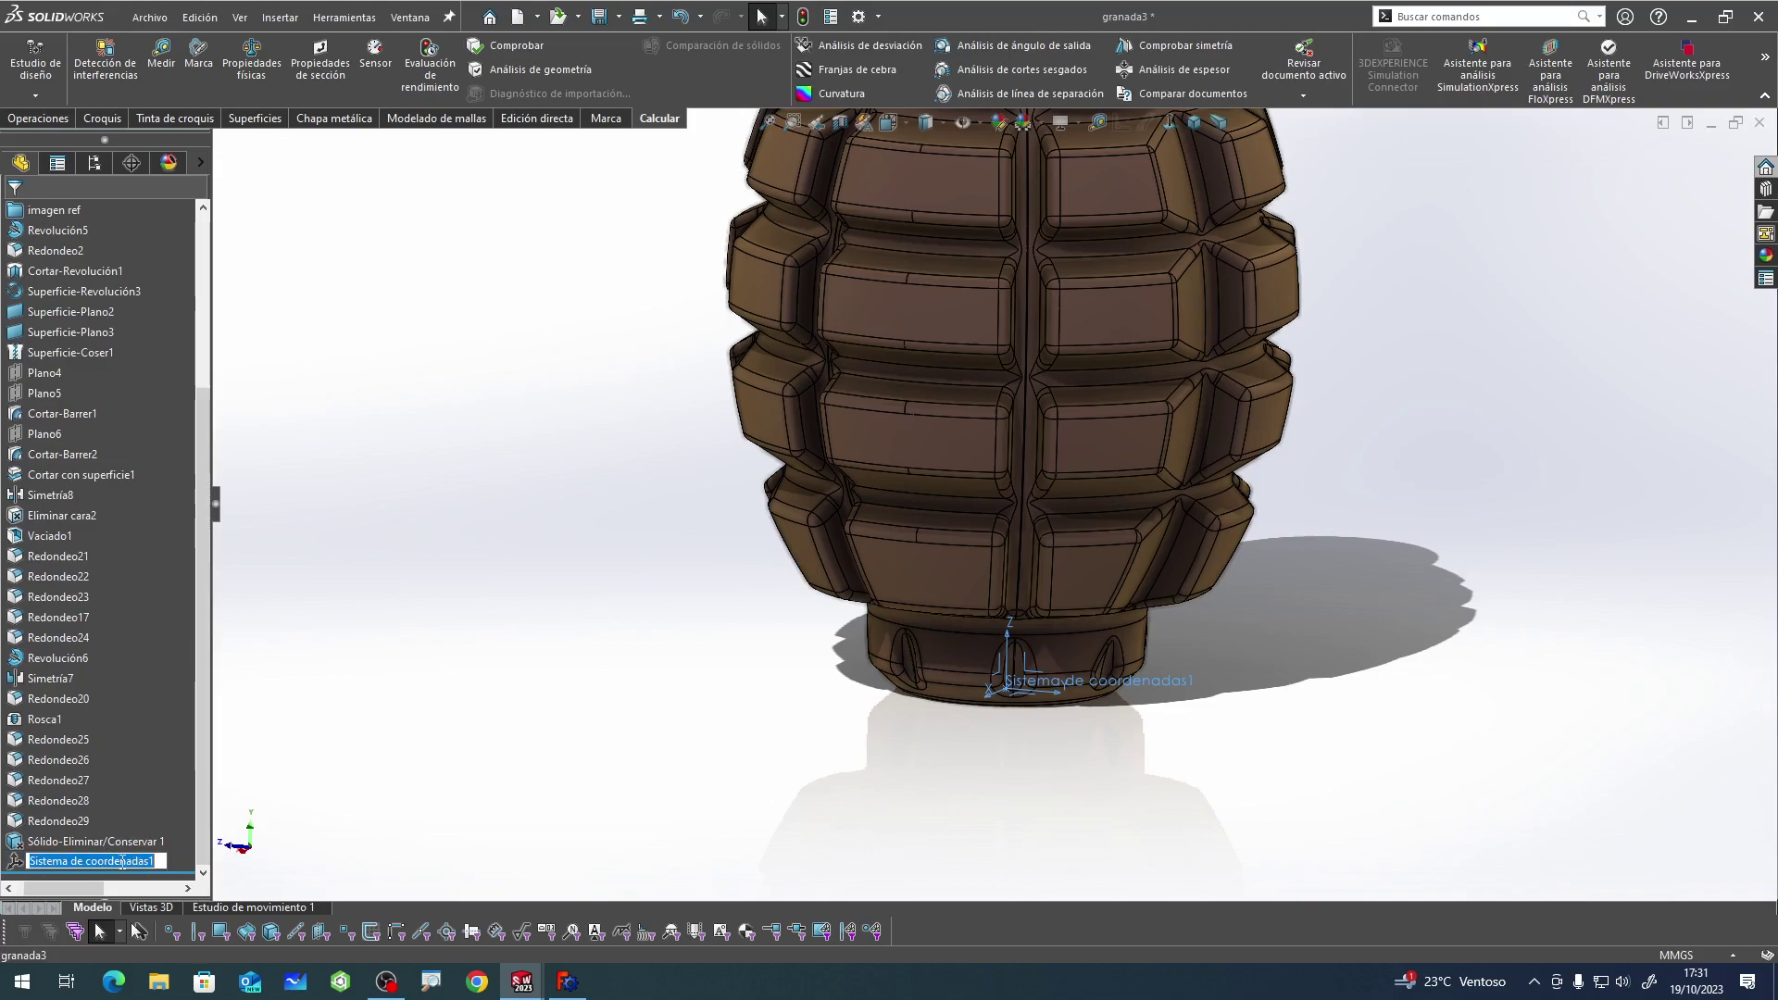
text(mi sis)
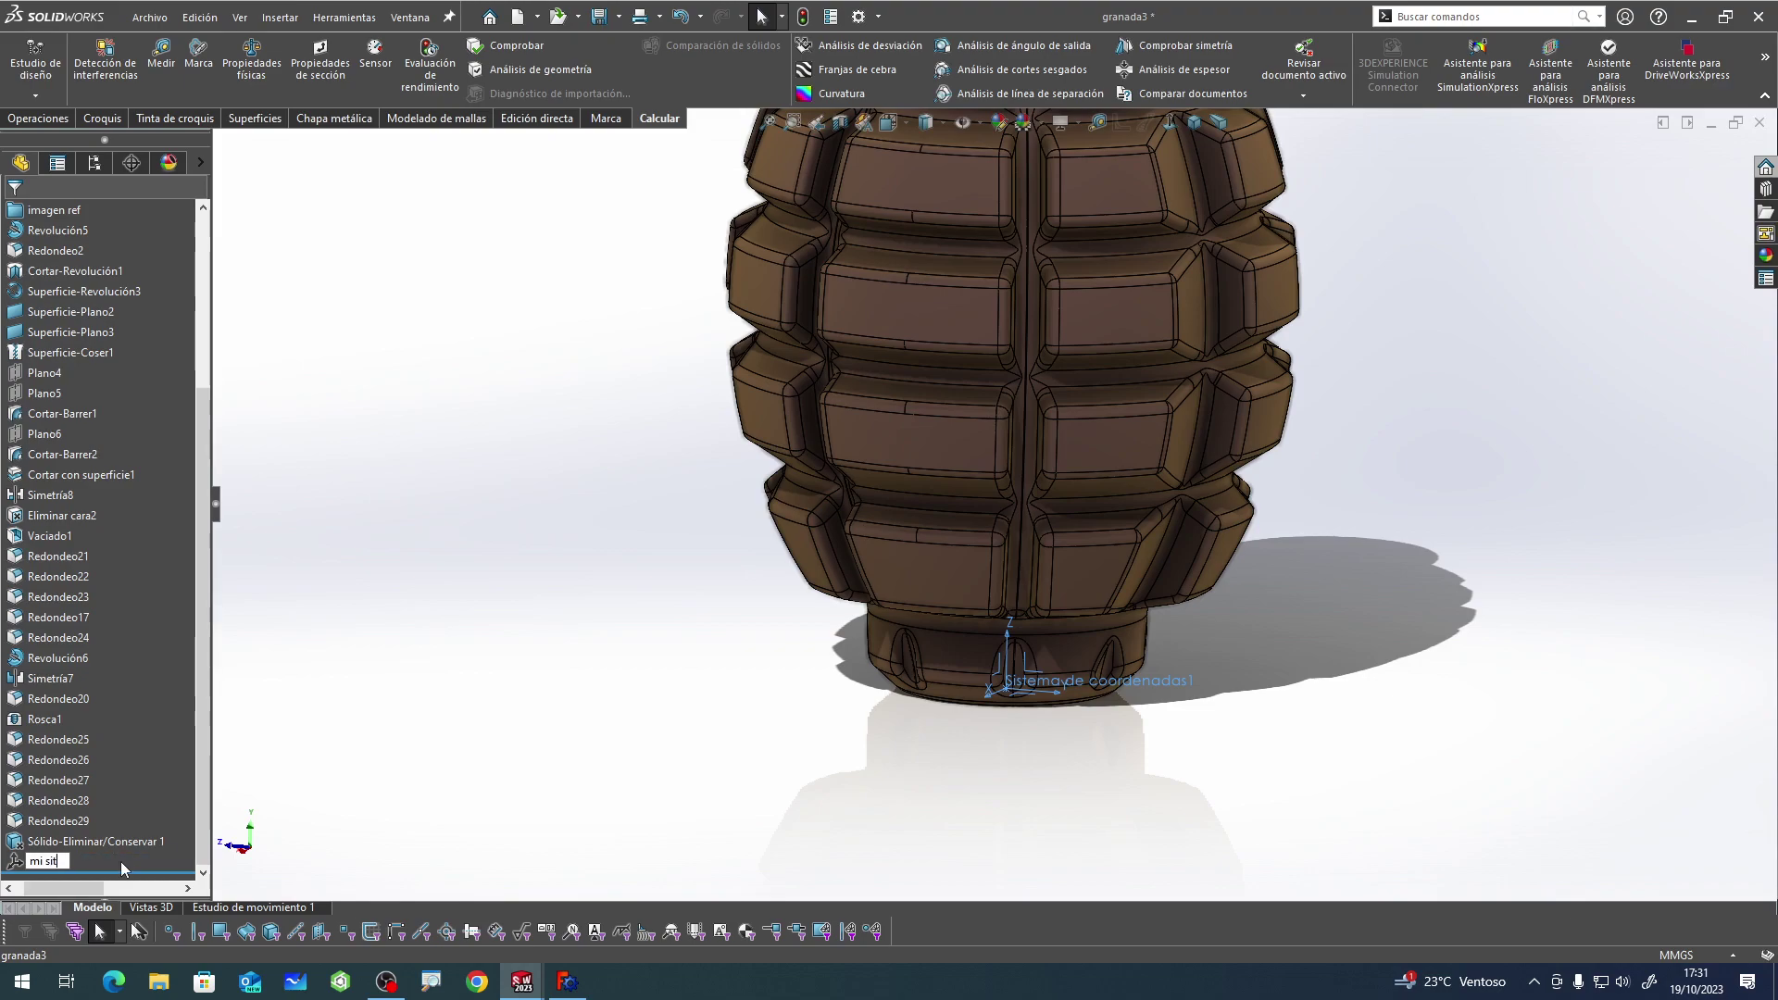
text(tema)
key(Return)
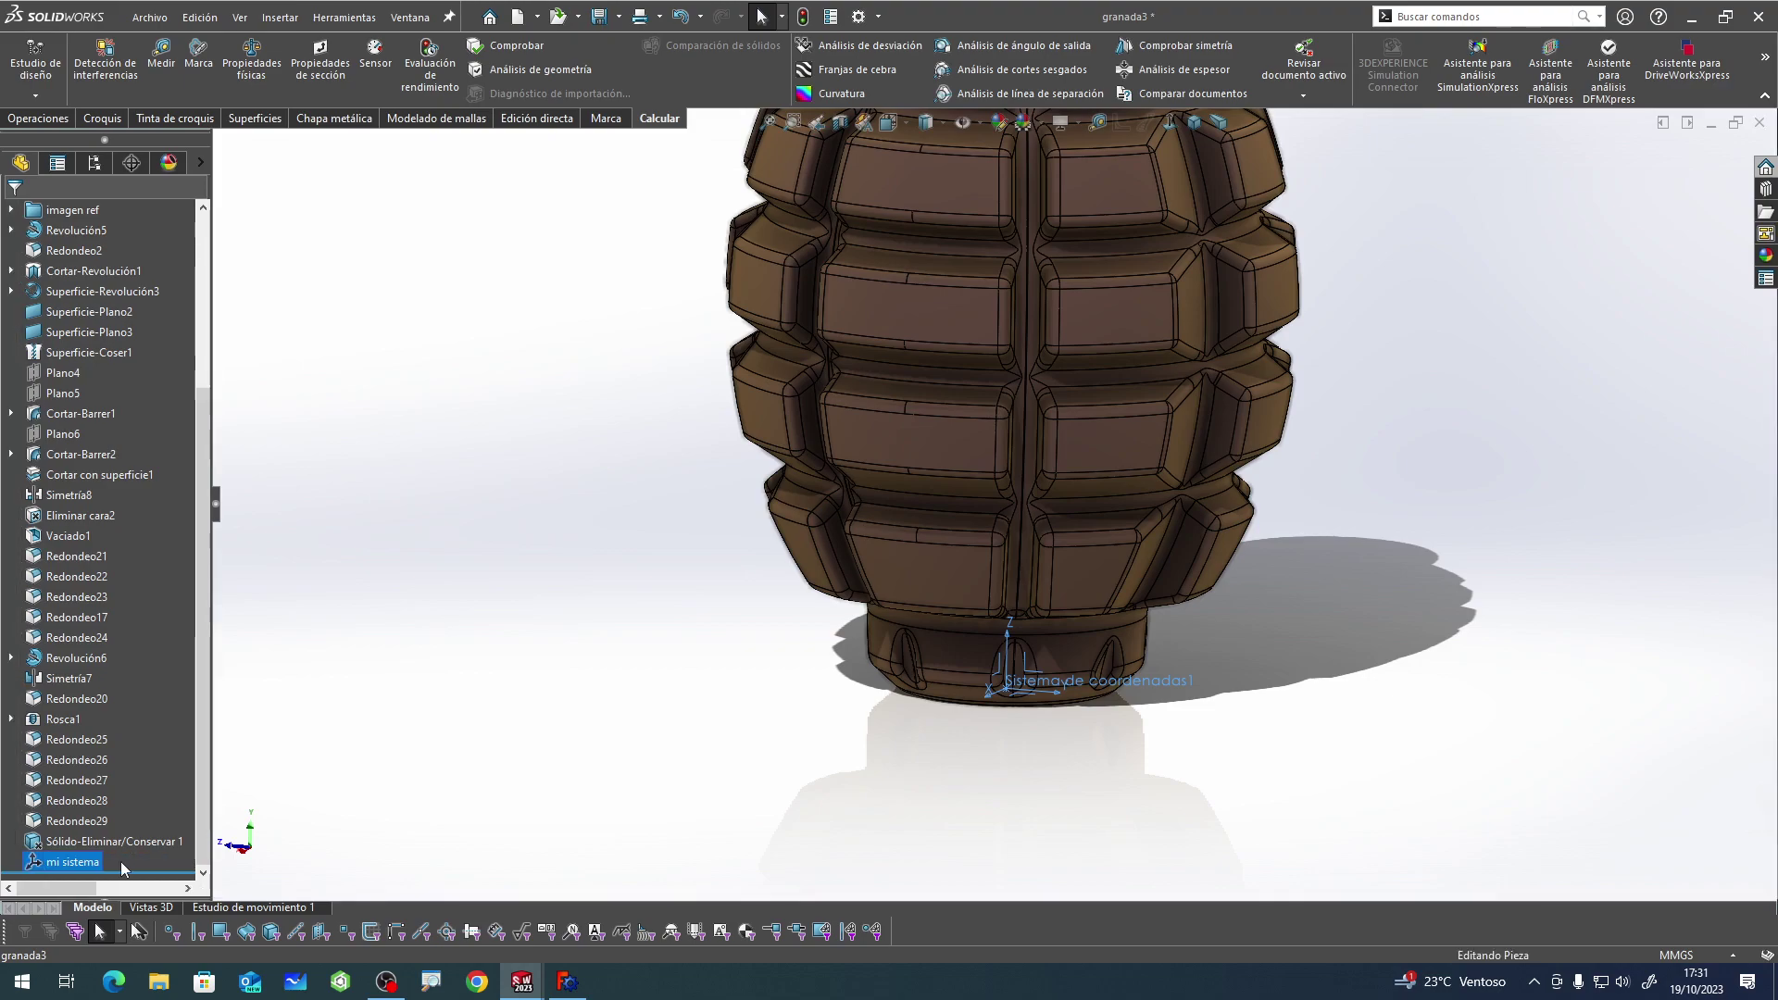
Export granada3 as IGES to drive D:, using 'mi sistema' as the output coordinate system.
click(148, 17)
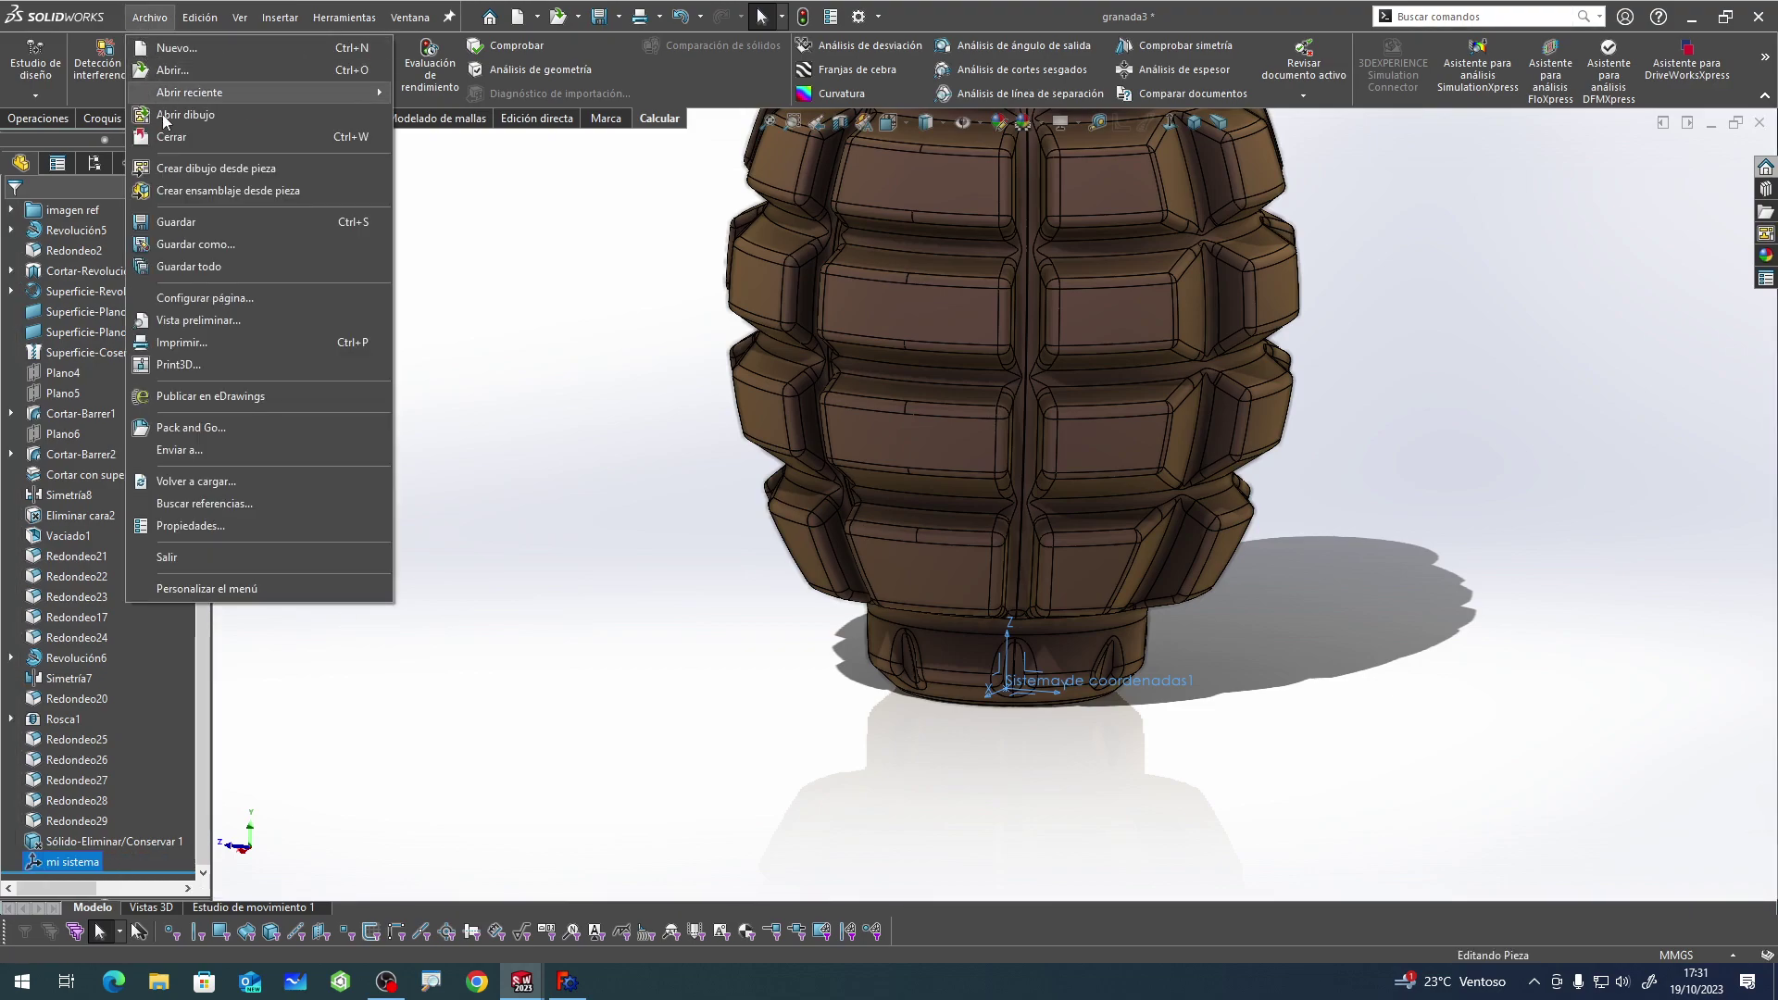
click(184, 244)
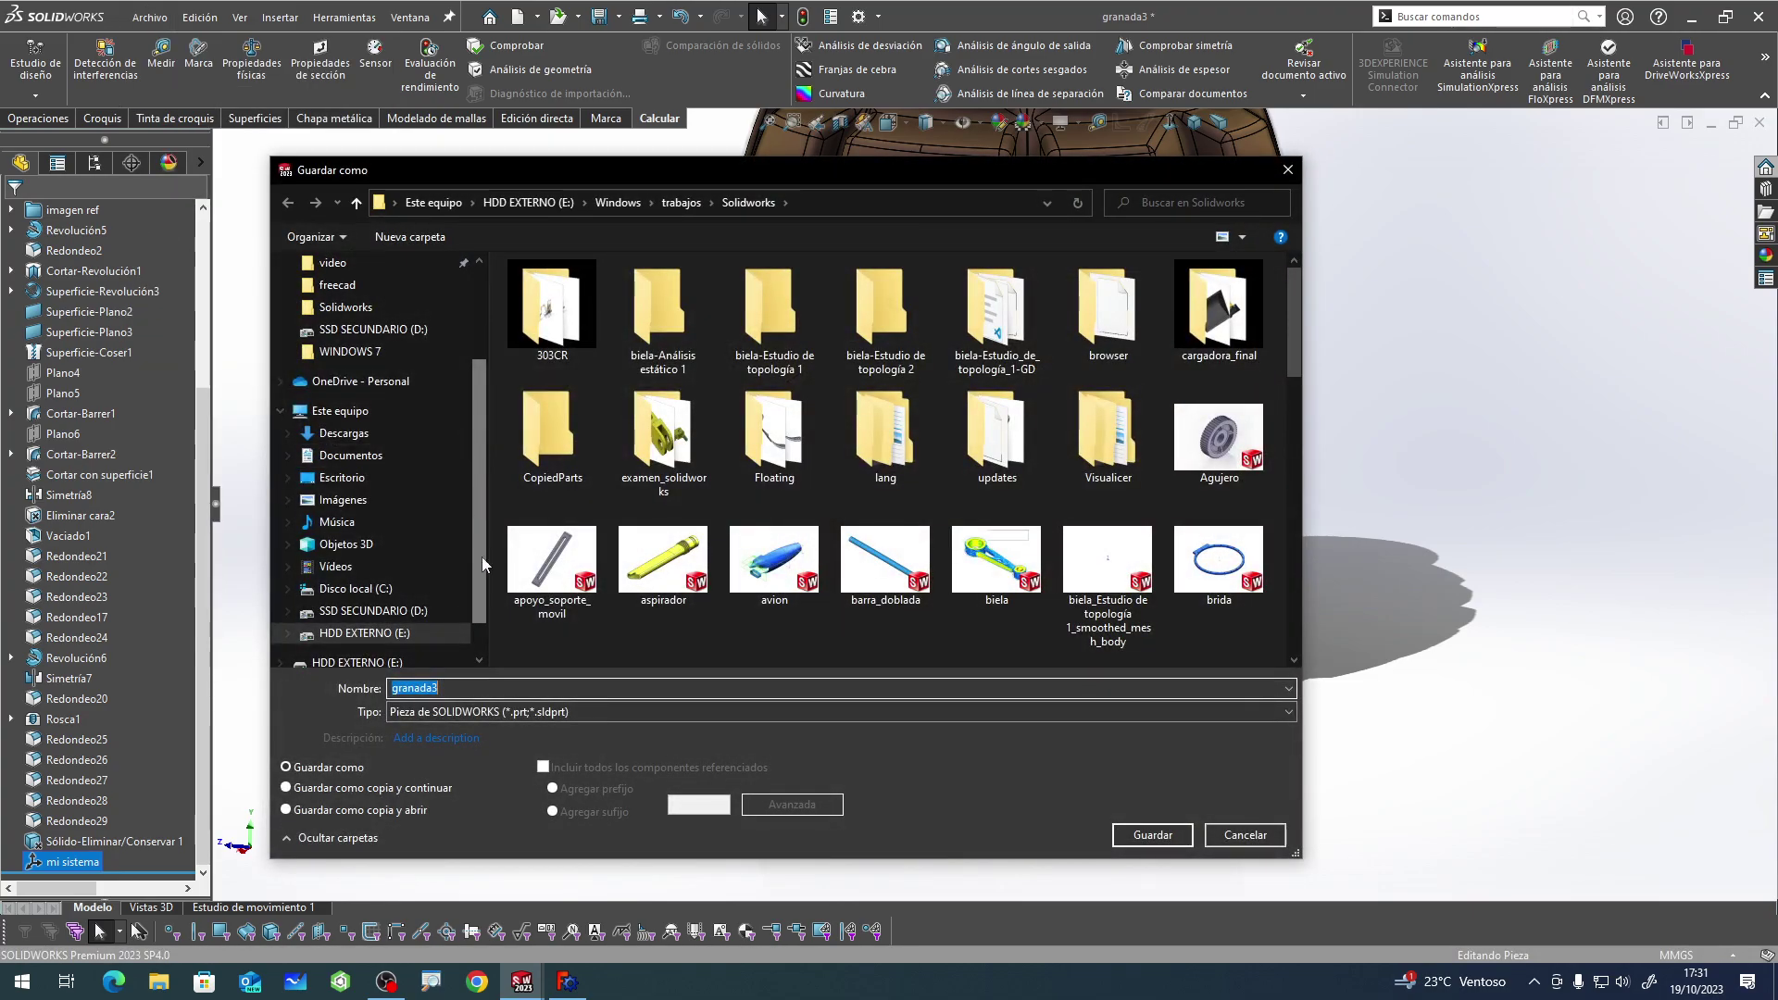
click(459, 716)
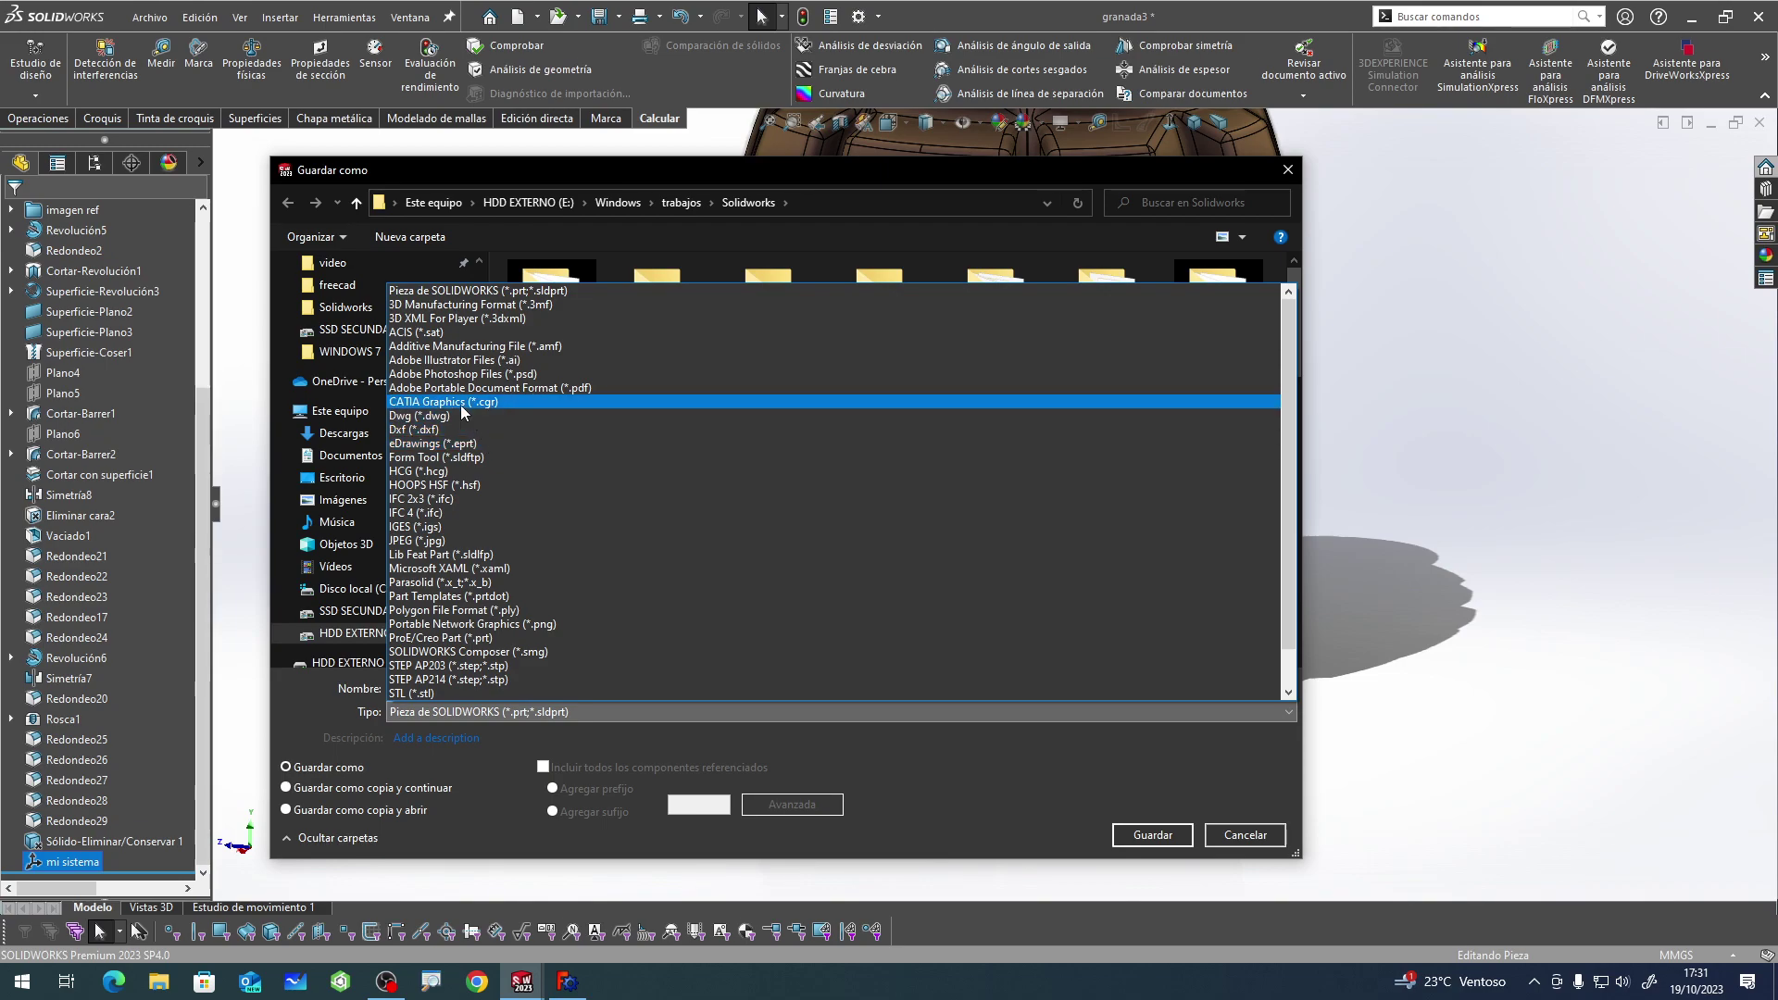
click(433, 526)
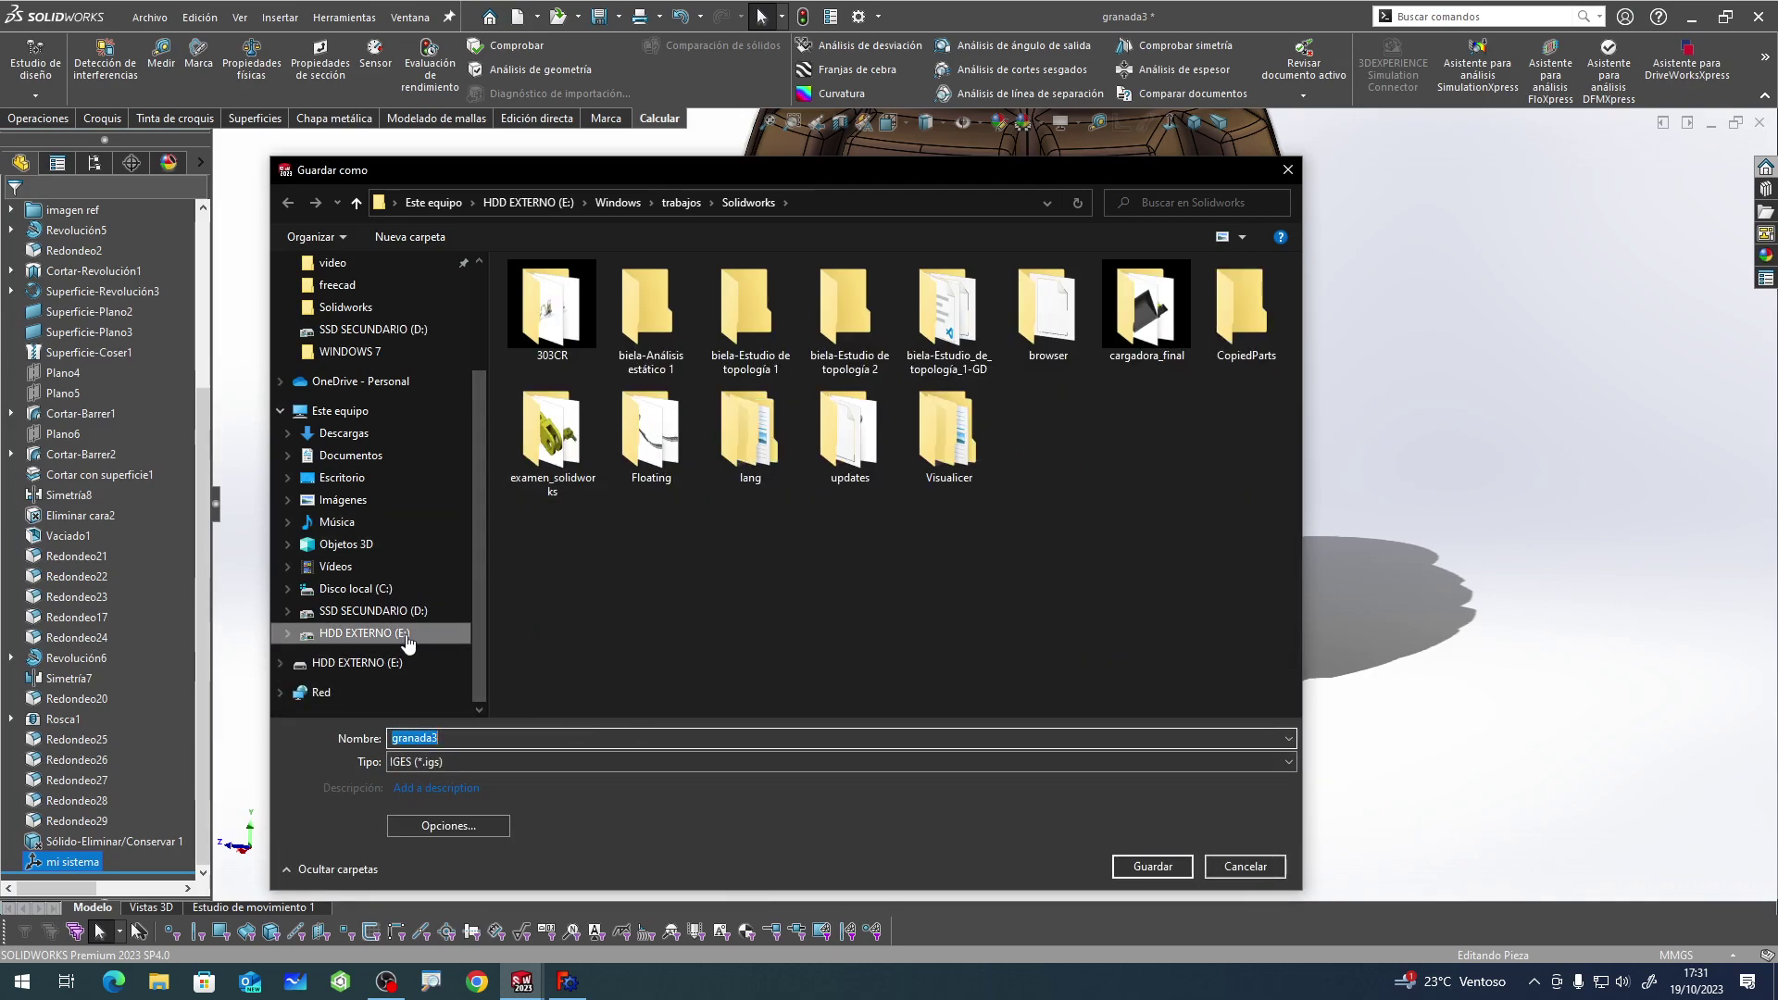
click(407, 612)
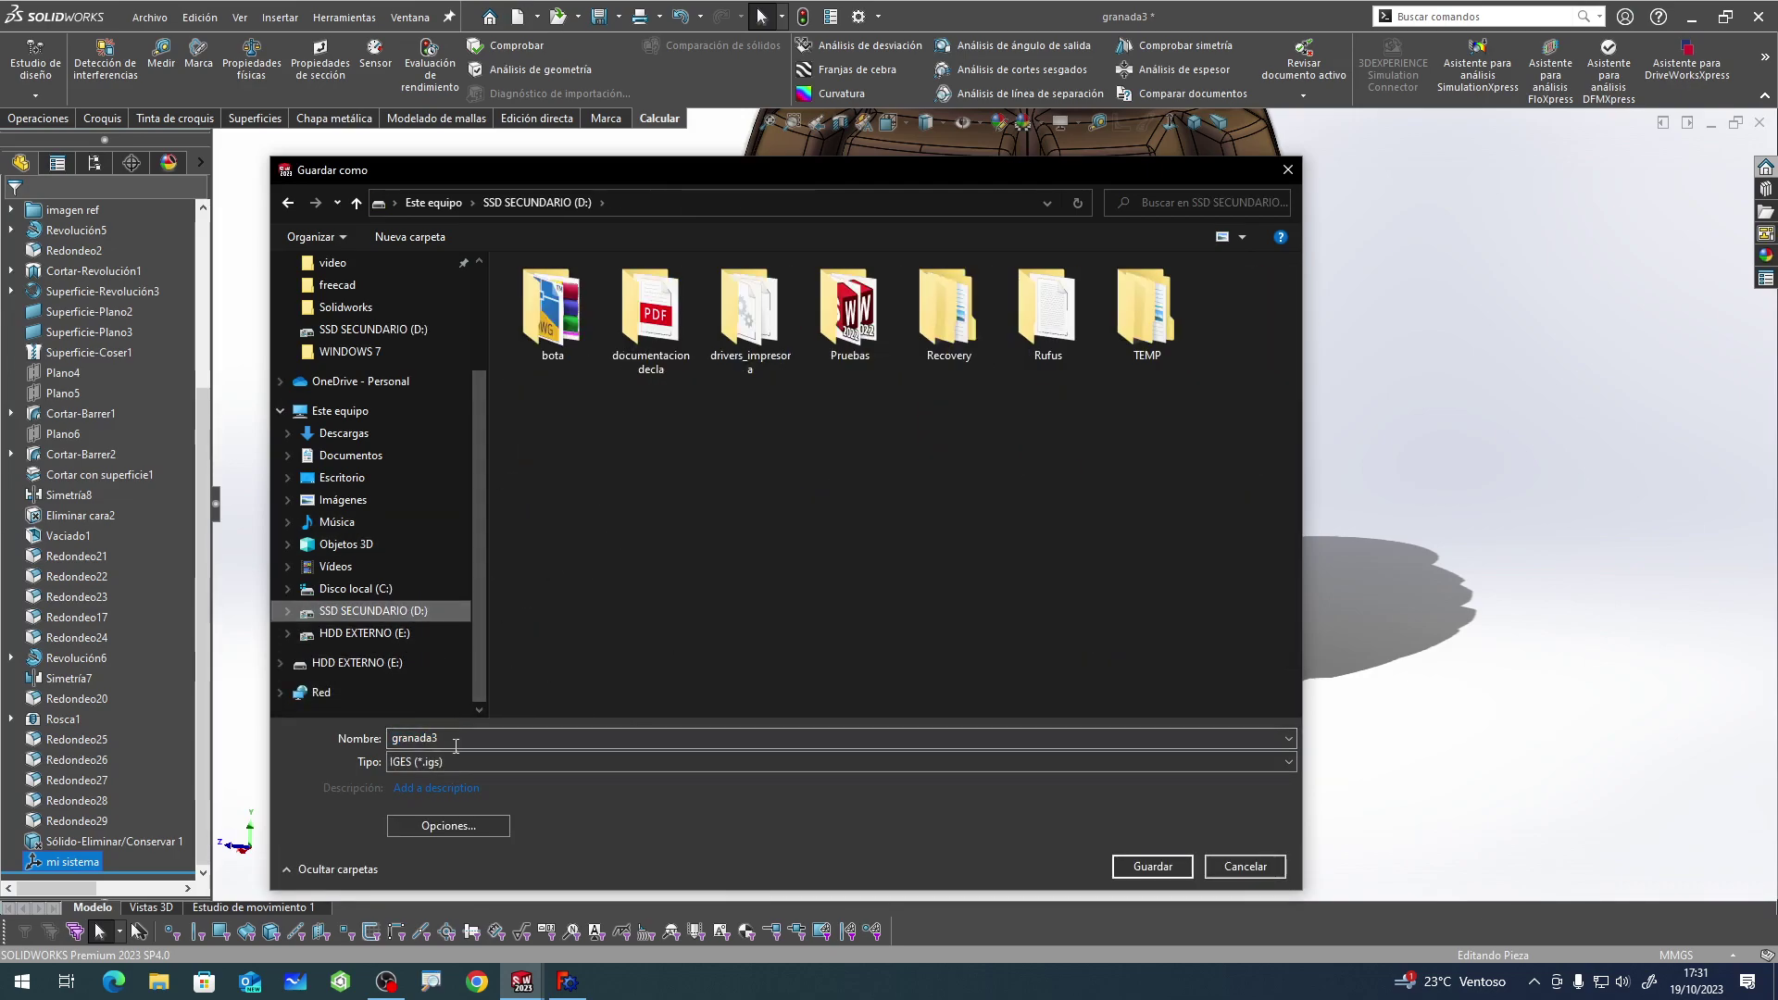
click(481, 830)
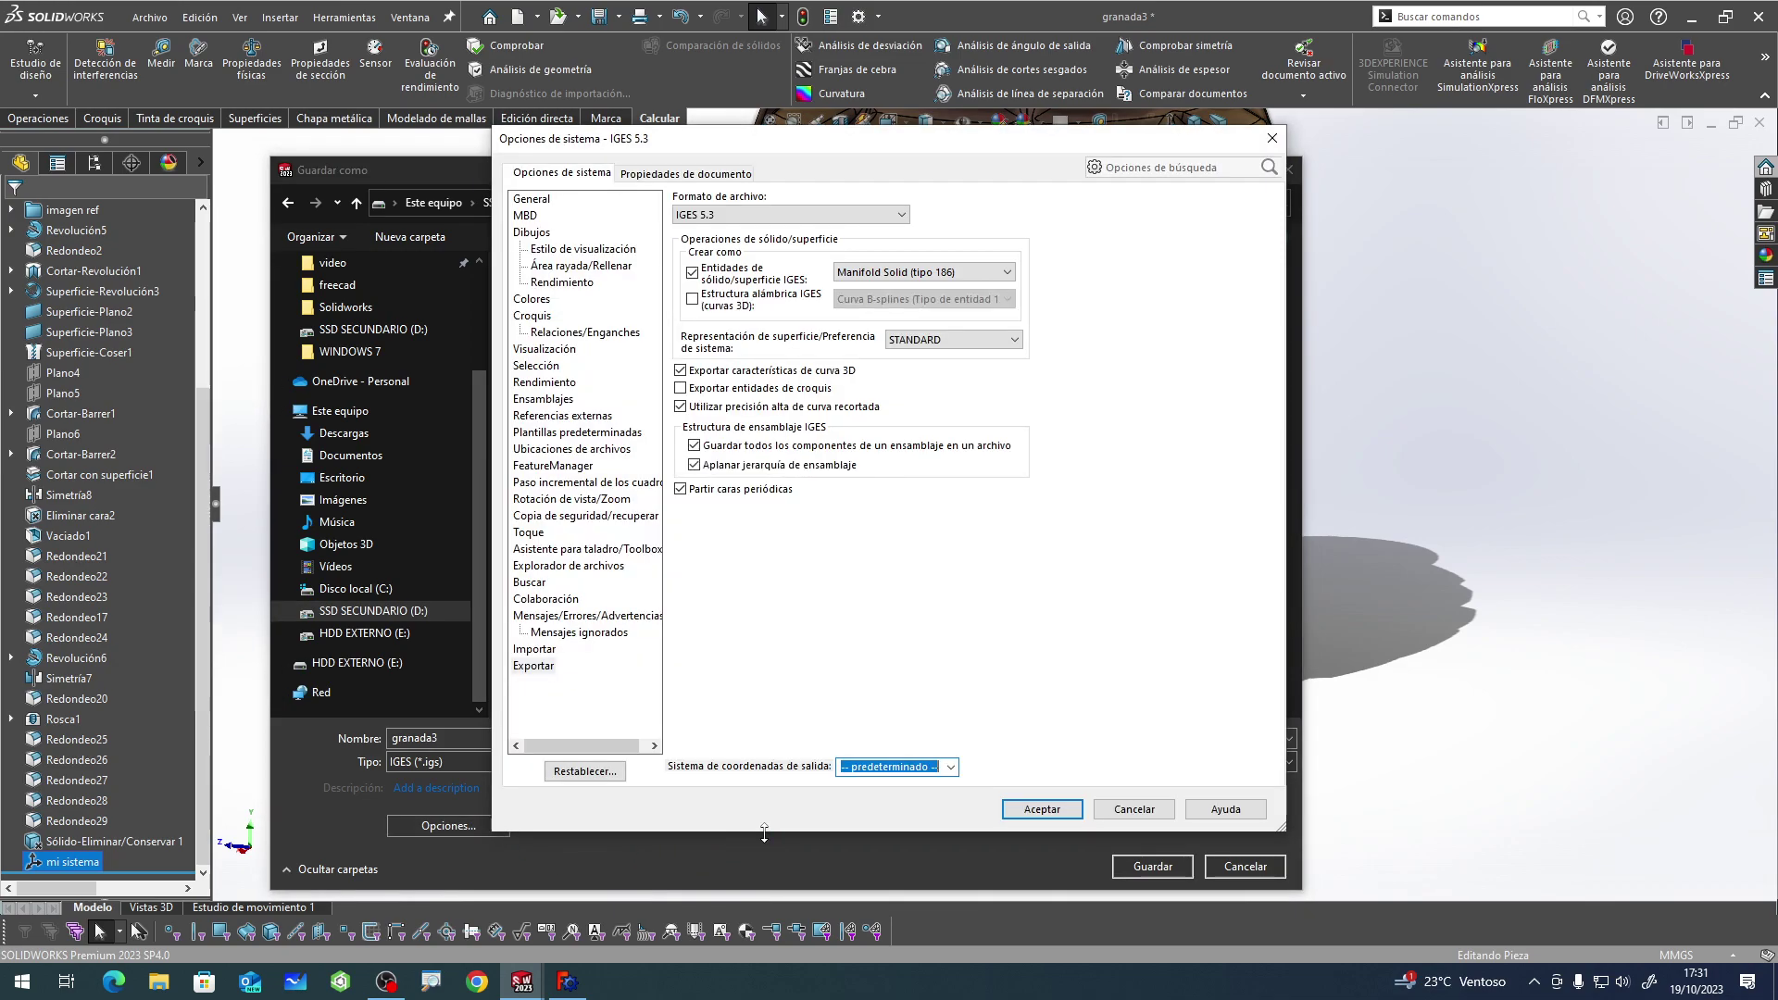
click(950, 766)
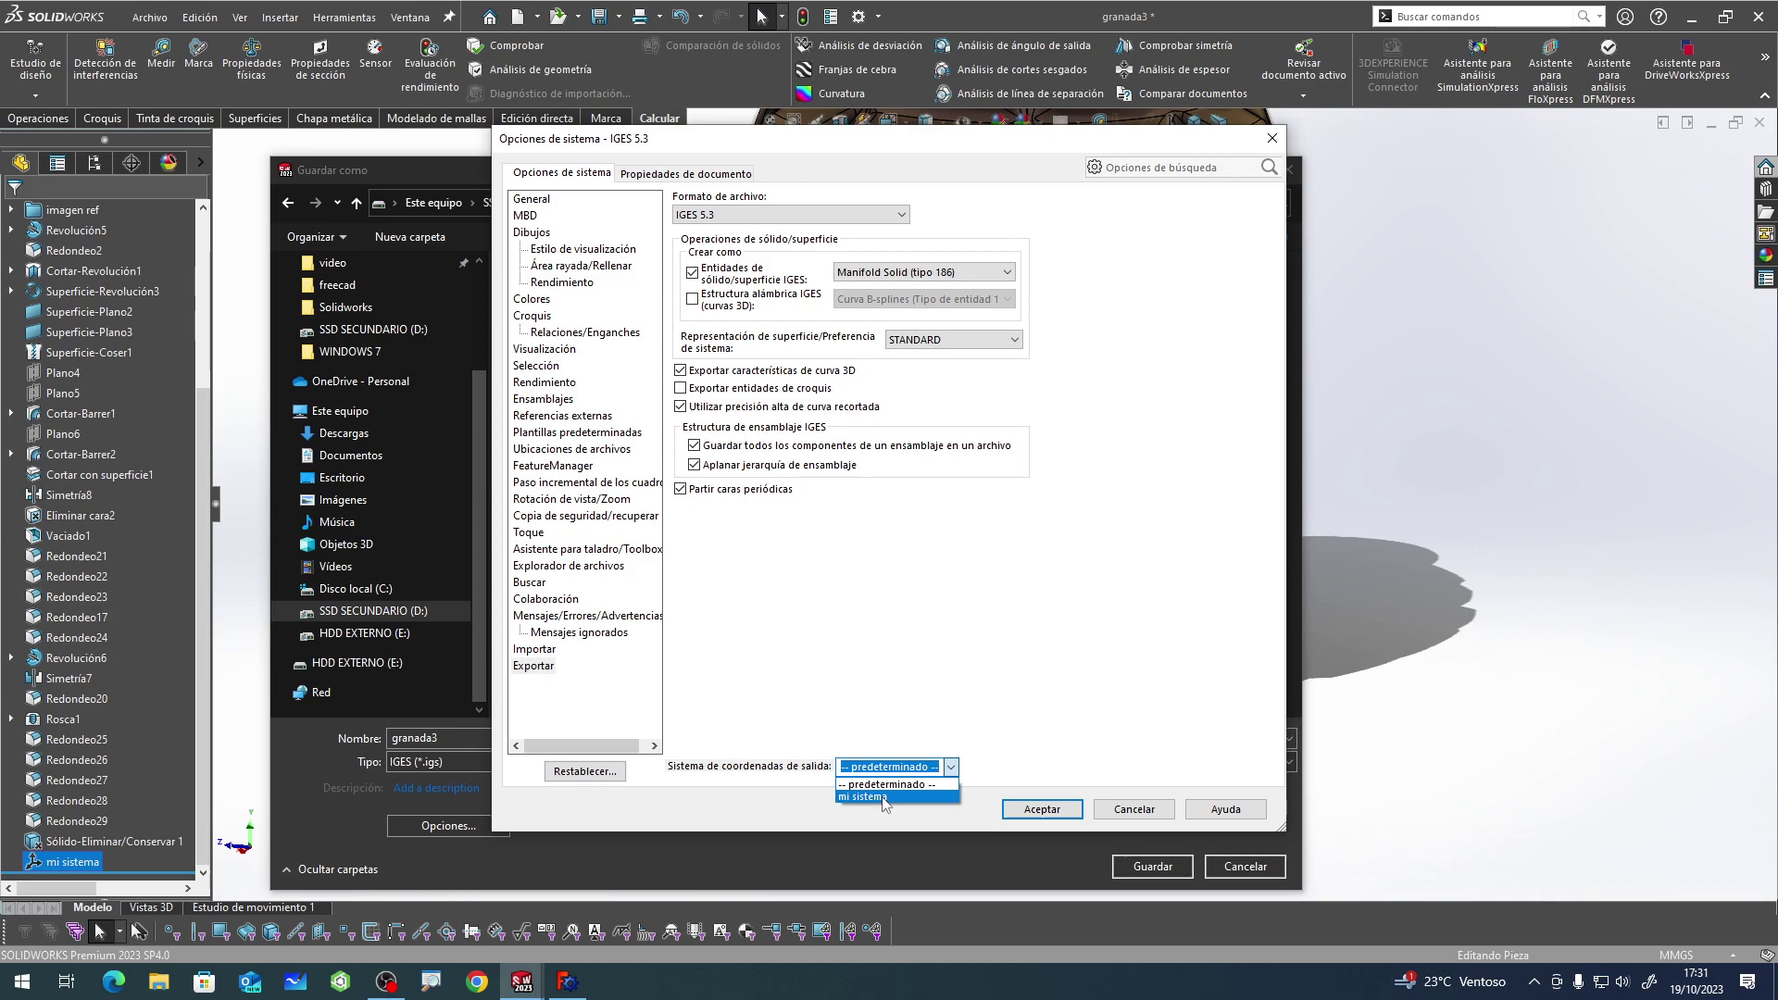
click(884, 798)
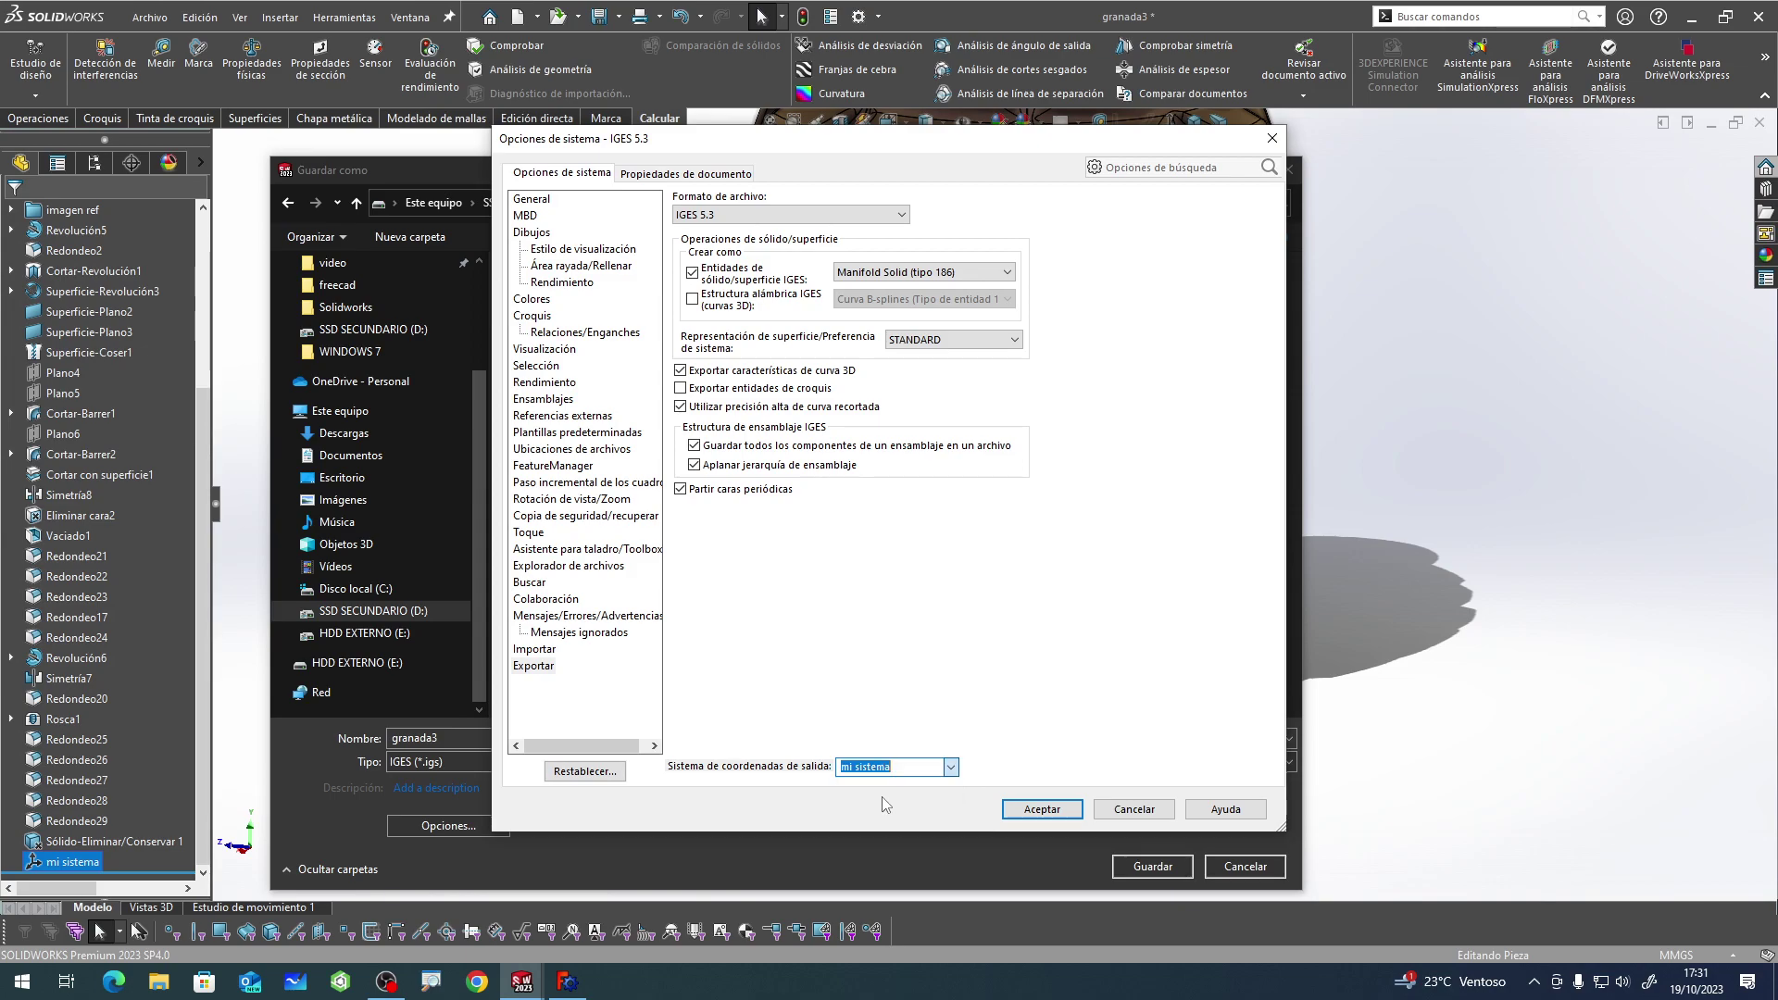
click(1041, 811)
click(1164, 871)
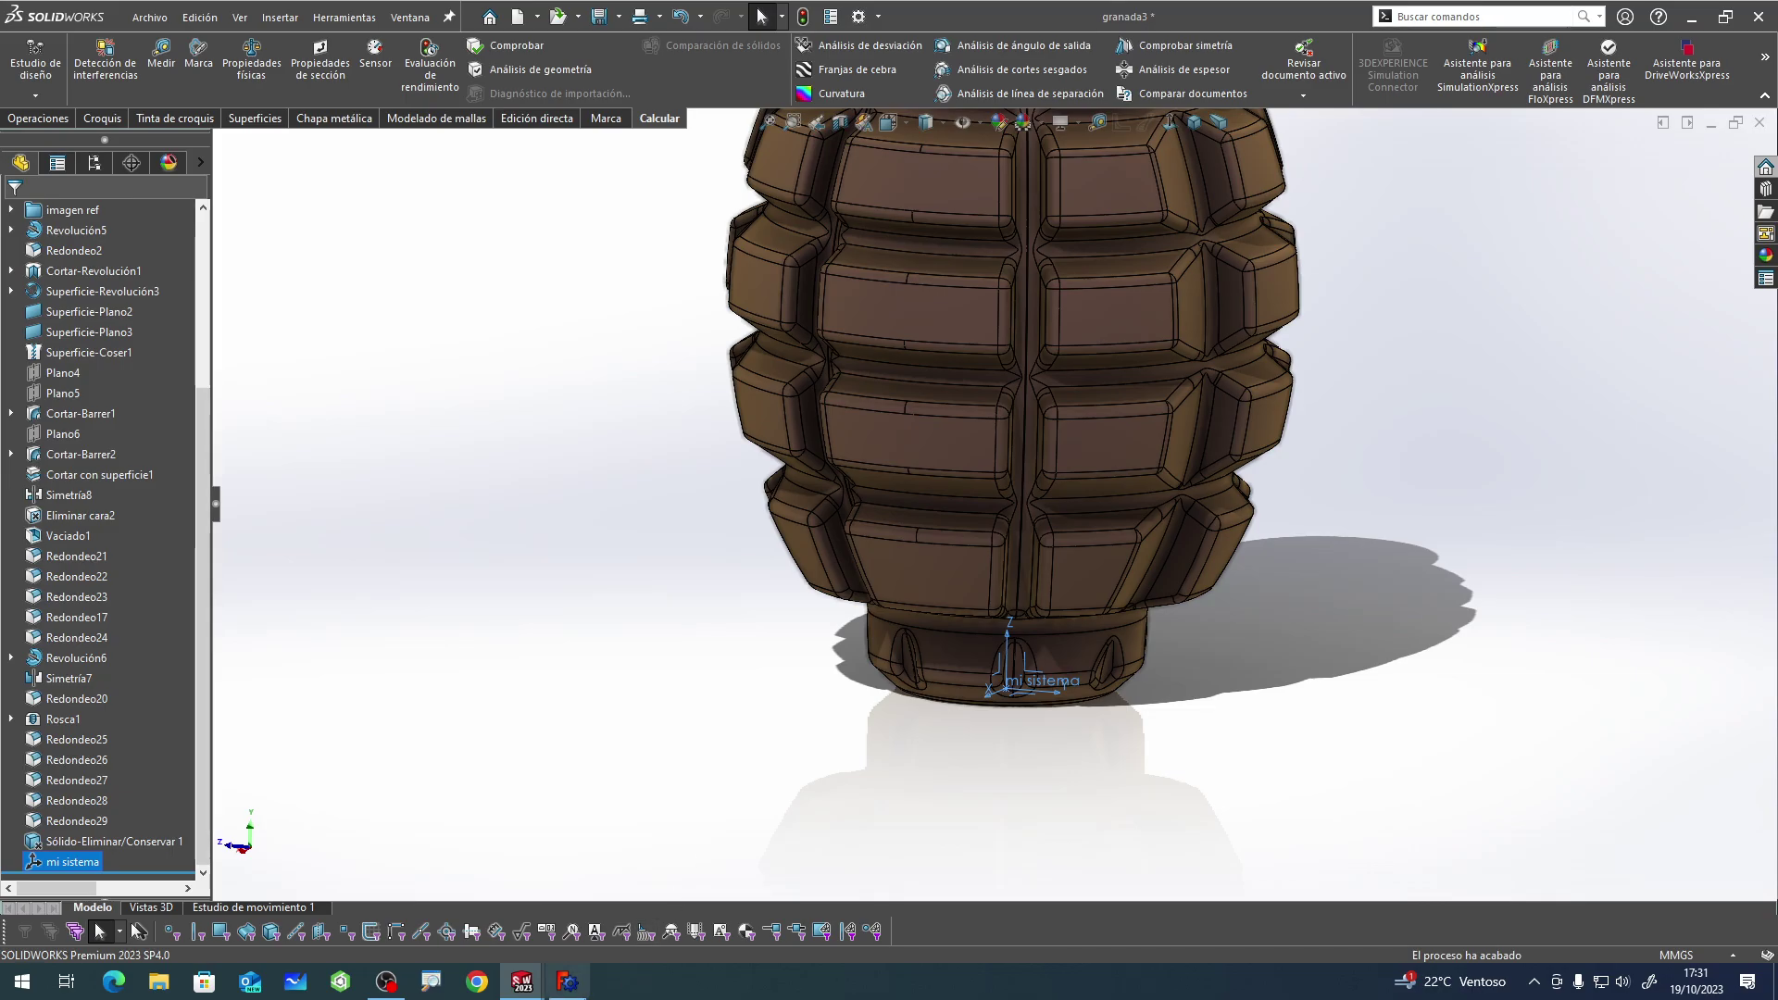
In FreeCAD, import granada3.IGS using the IGES file filter.
click(568, 981)
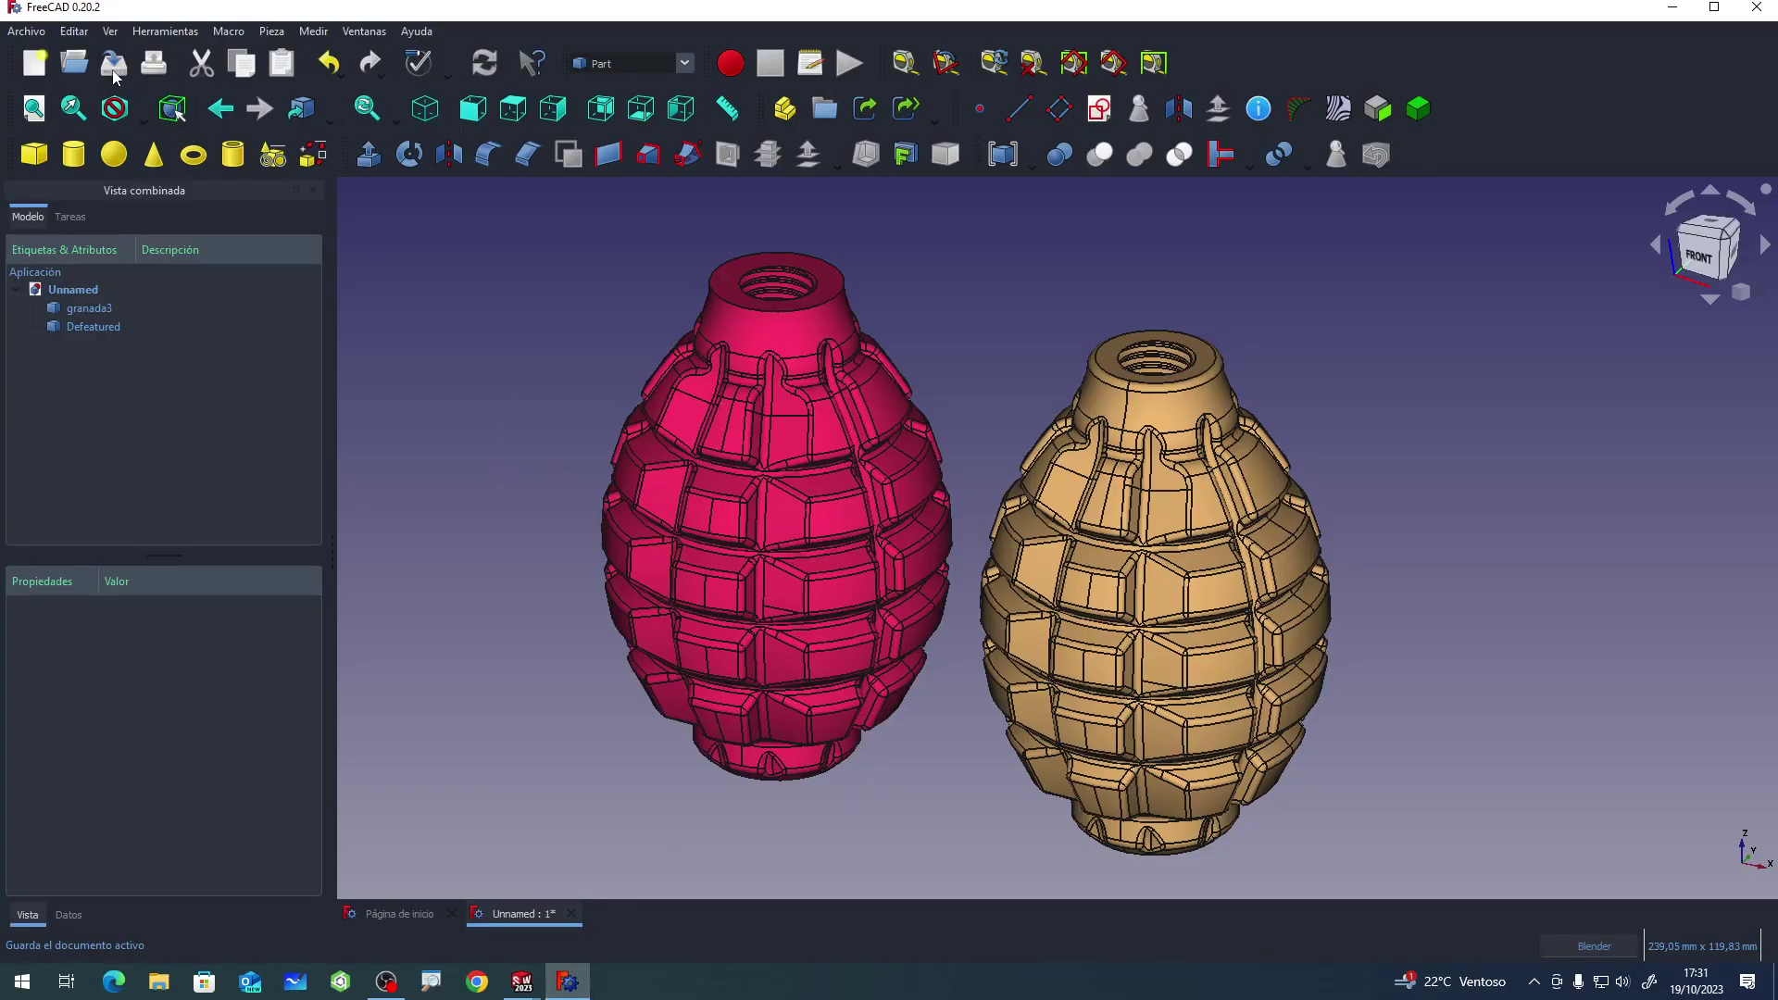
key(ctrl+o)
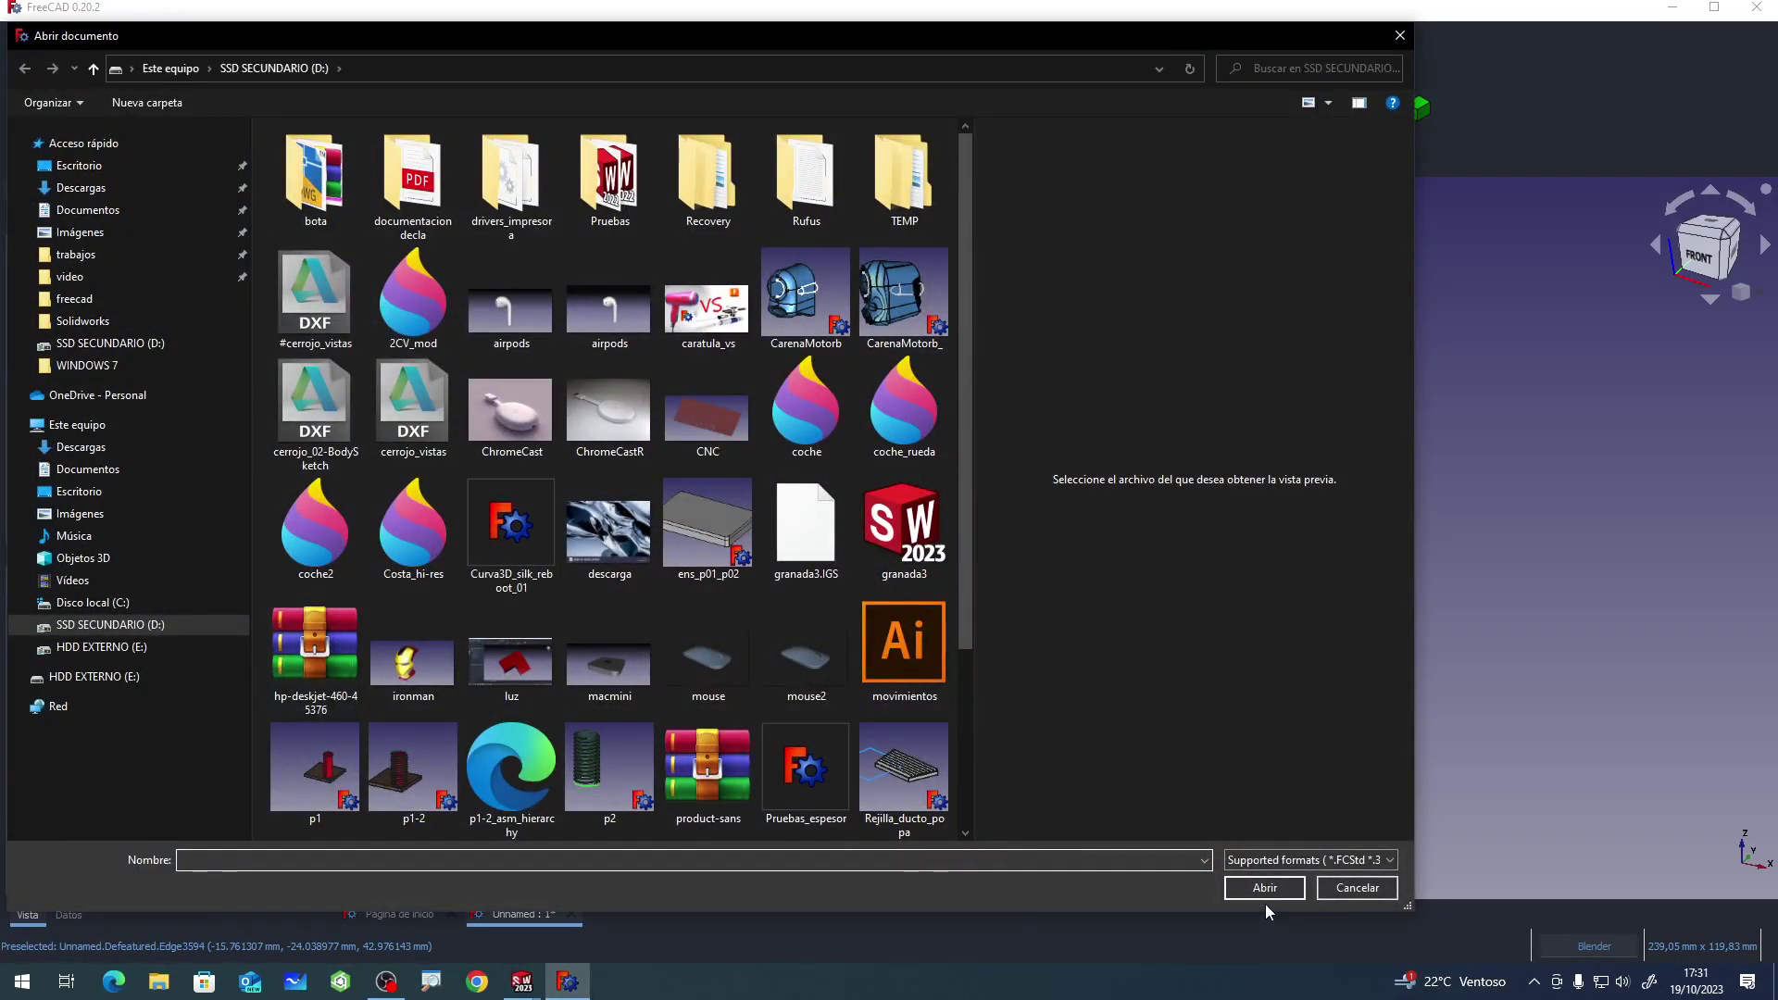
click(1280, 861)
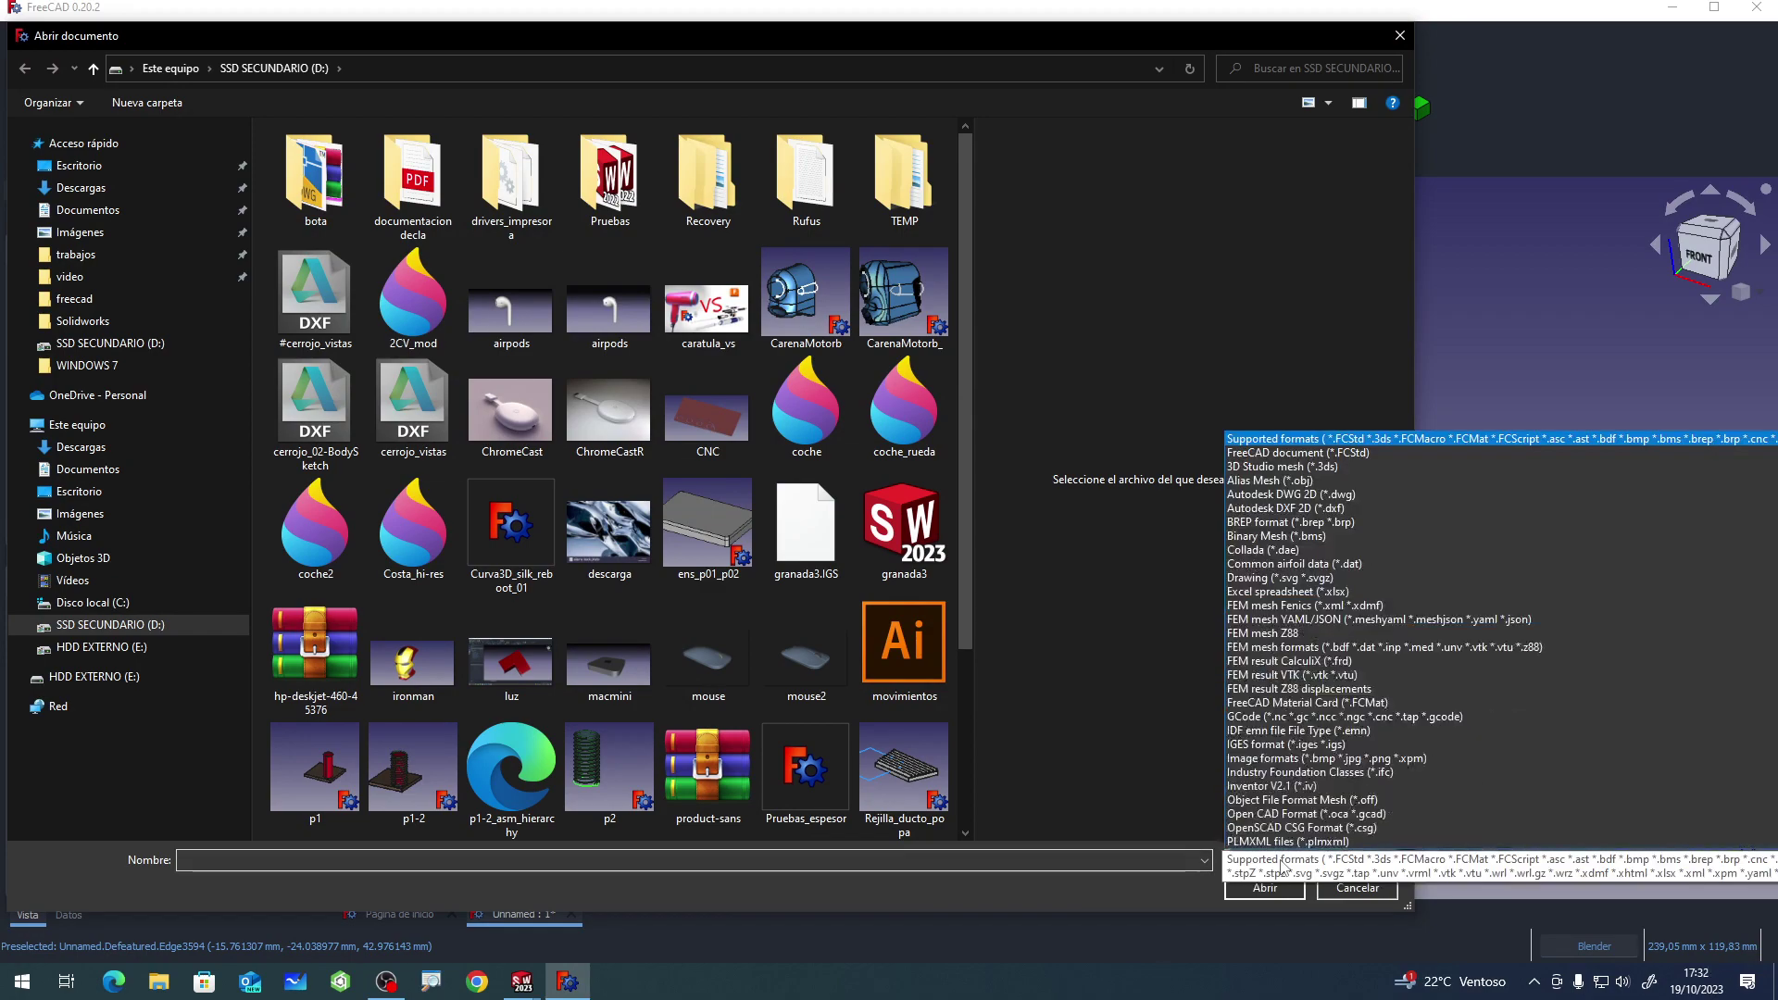
click(1277, 745)
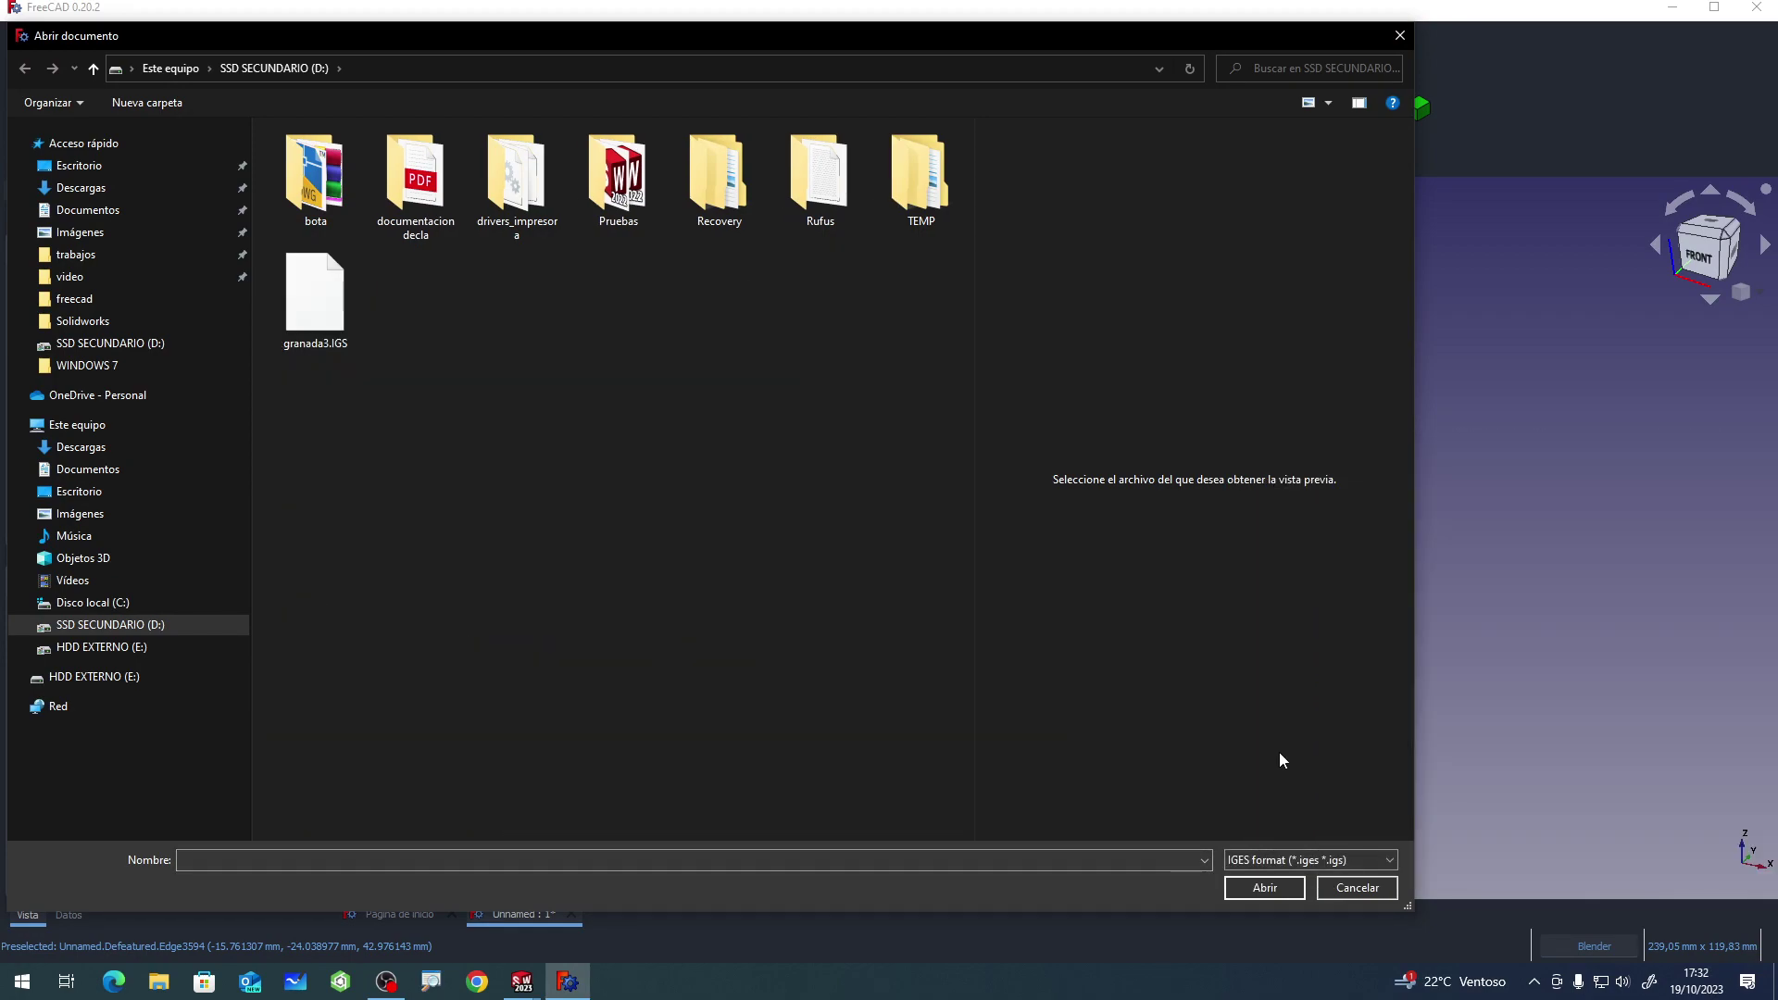
click(314, 294)
click(1301, 887)
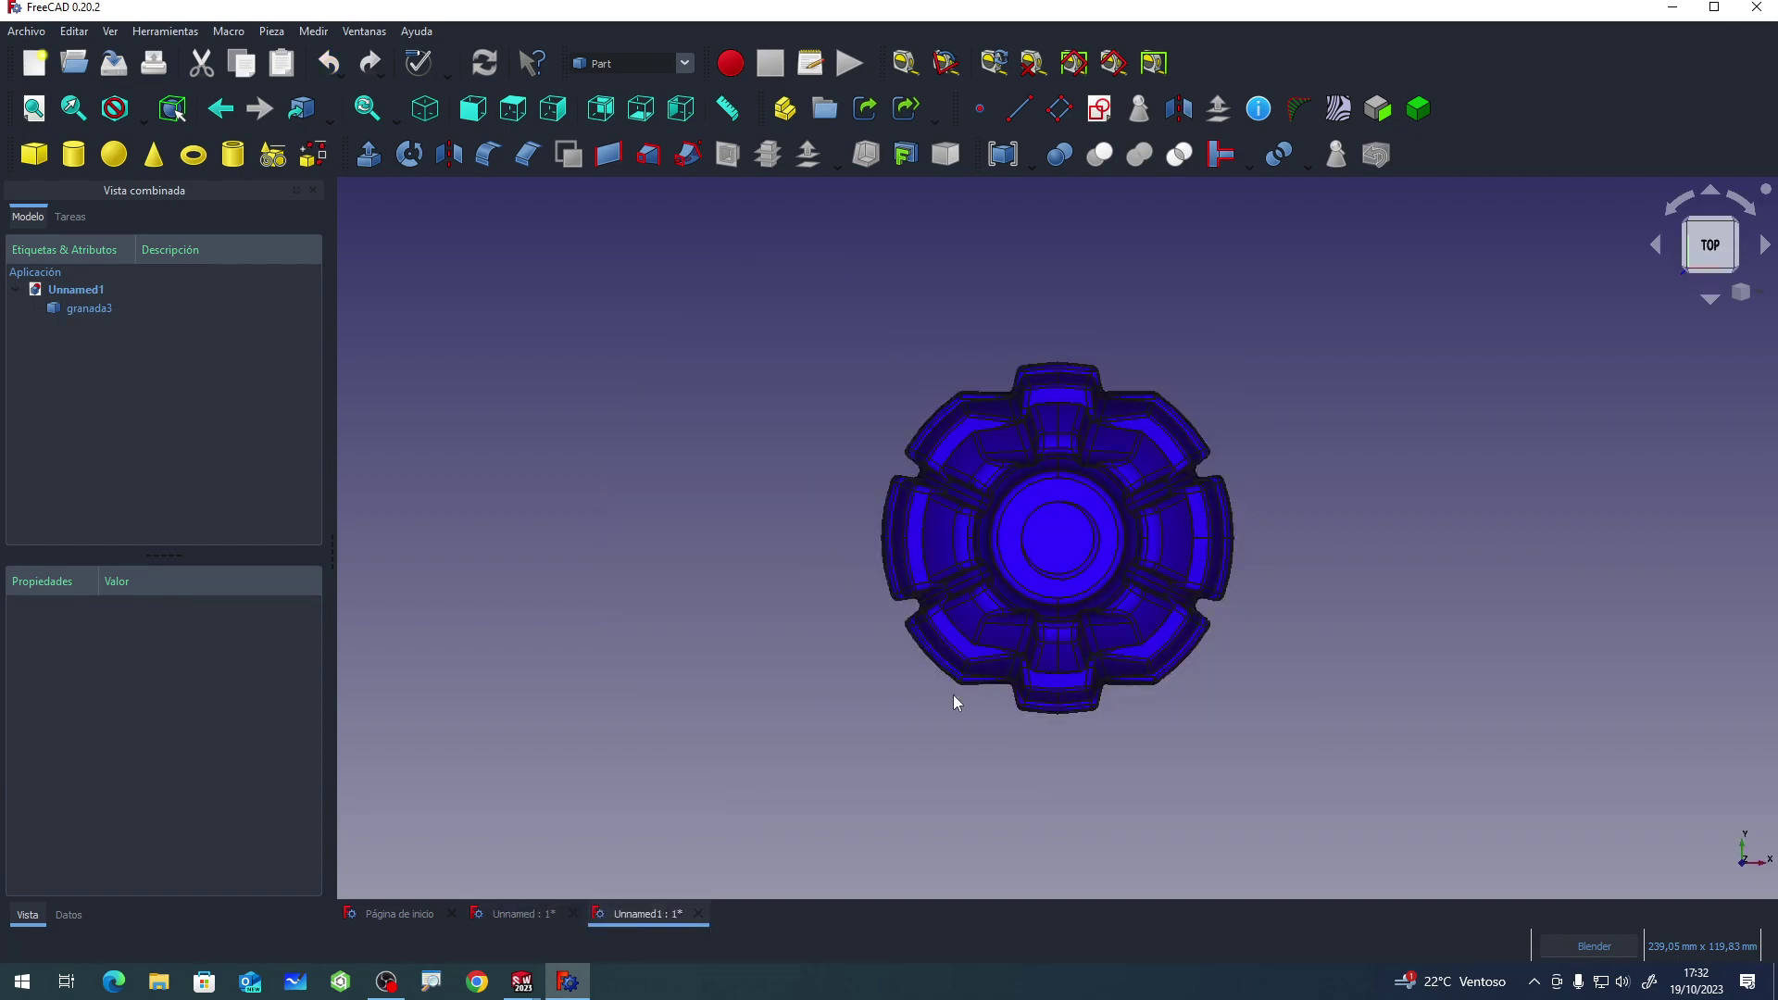
Set the isometric view, orbit to the side, and select granada3 in the tree.
click(426, 110)
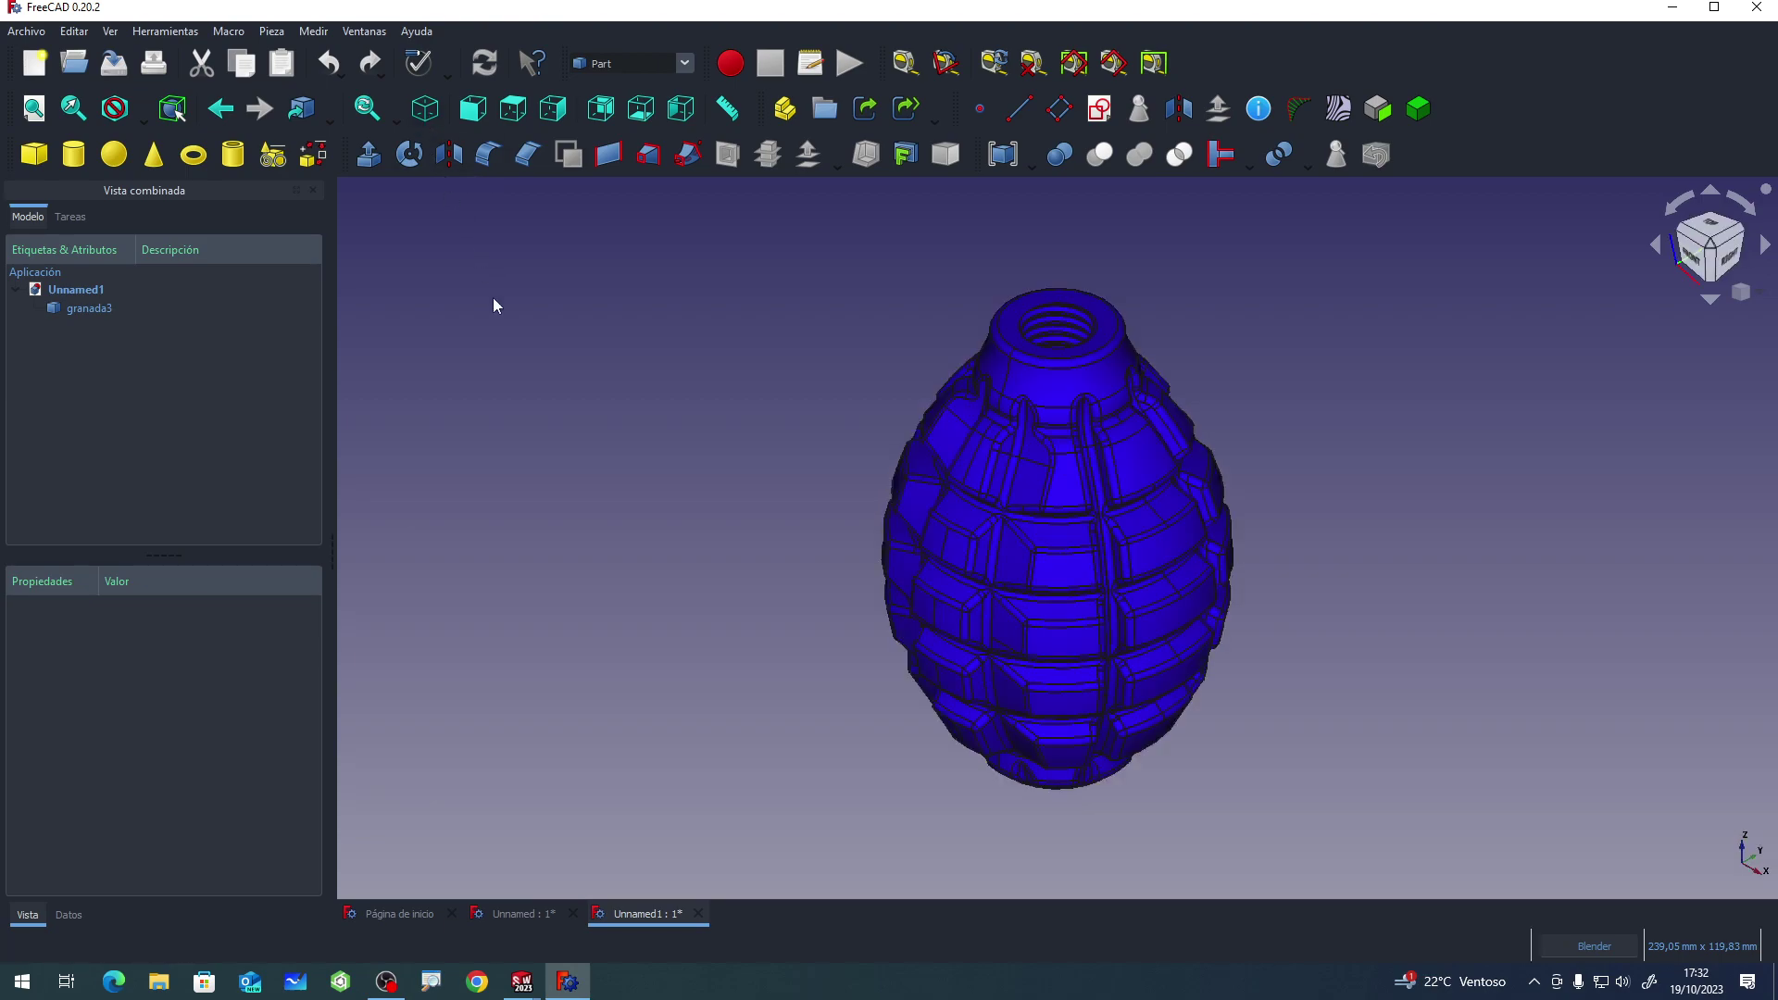
mouse_move(793, 752)
middle_down()
mouse_move(778, 682)
mouse_move(992, 719)
mouse_move(781, 757)
mouse_move(770, 809)
mouse_move(793, 778)
middle_up()
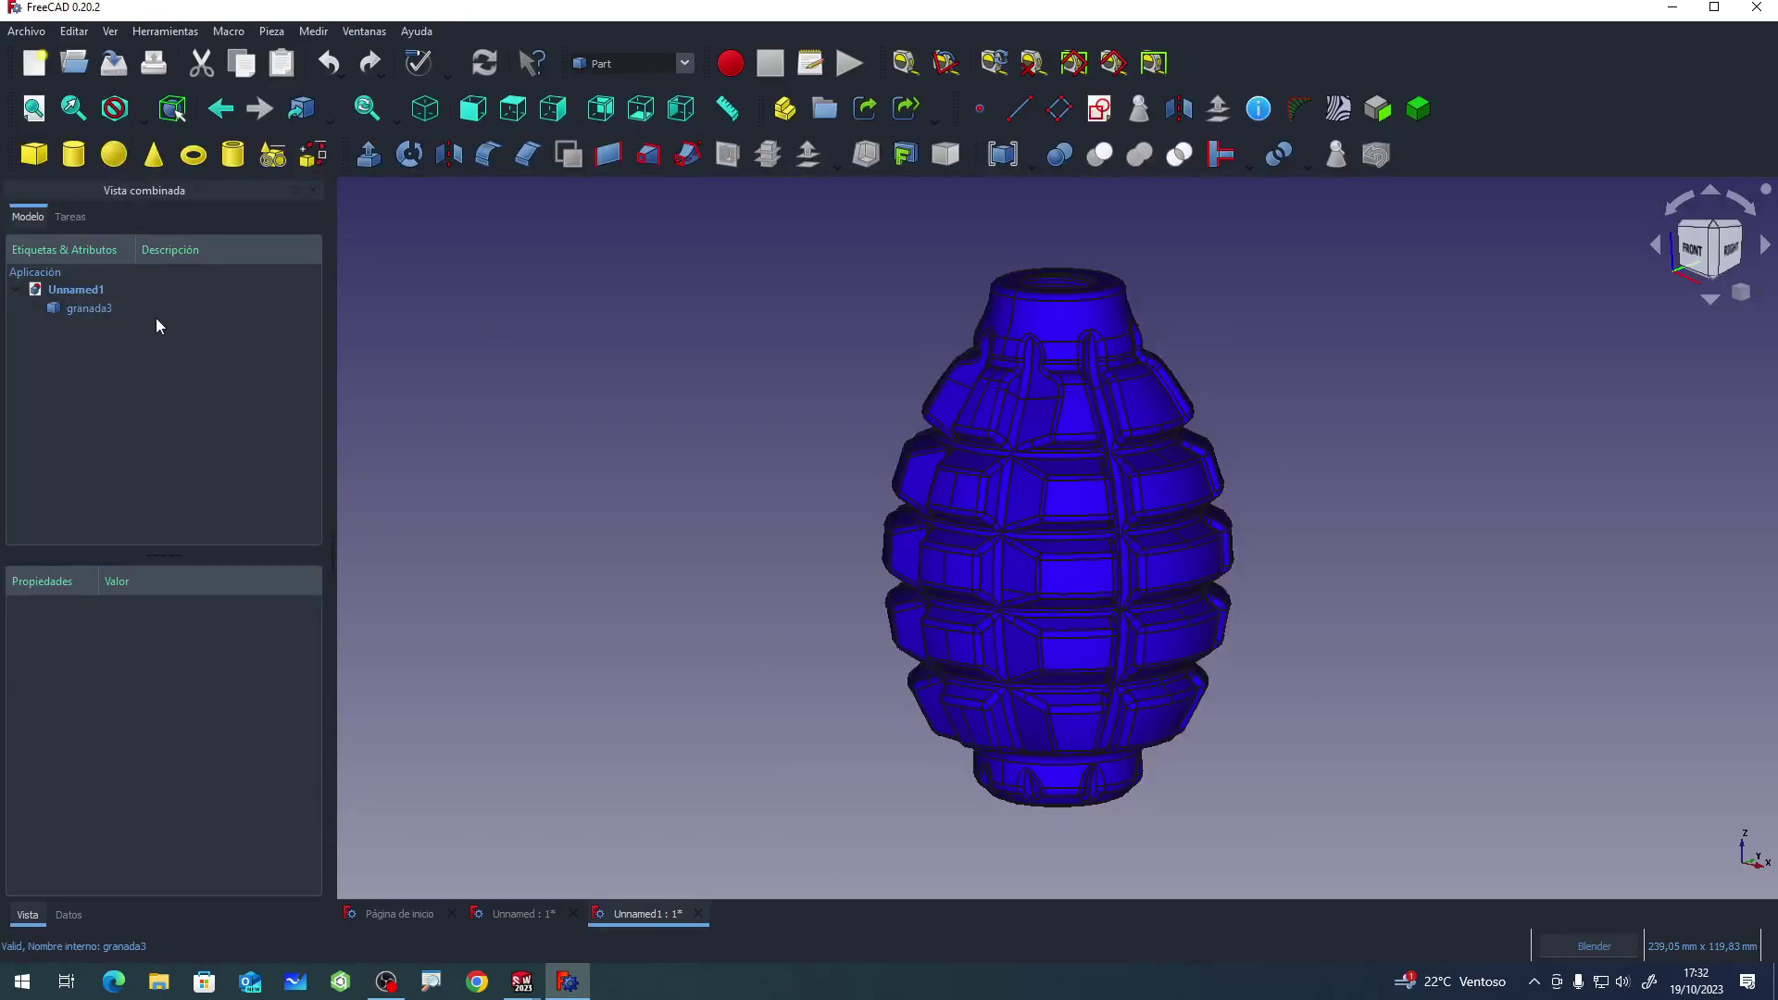
click(93, 308)
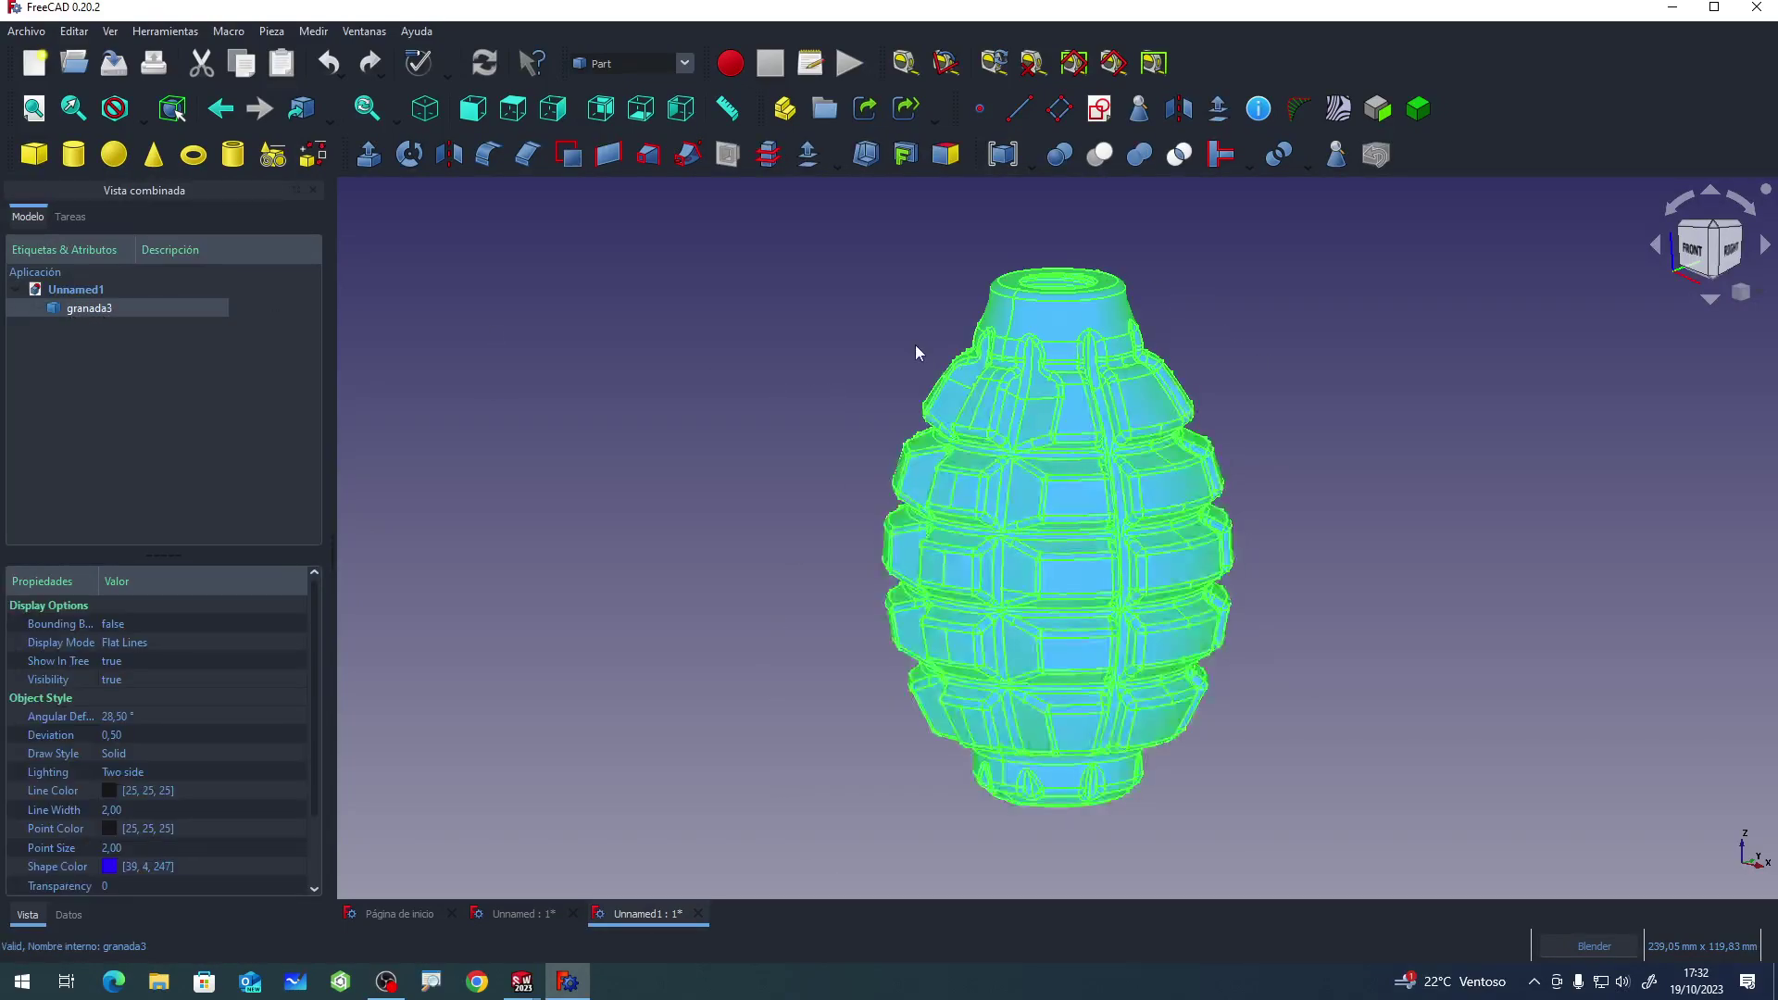
Run Check Geometry on granada3, with the Tasks panel widened to read the results.
click(1337, 157)
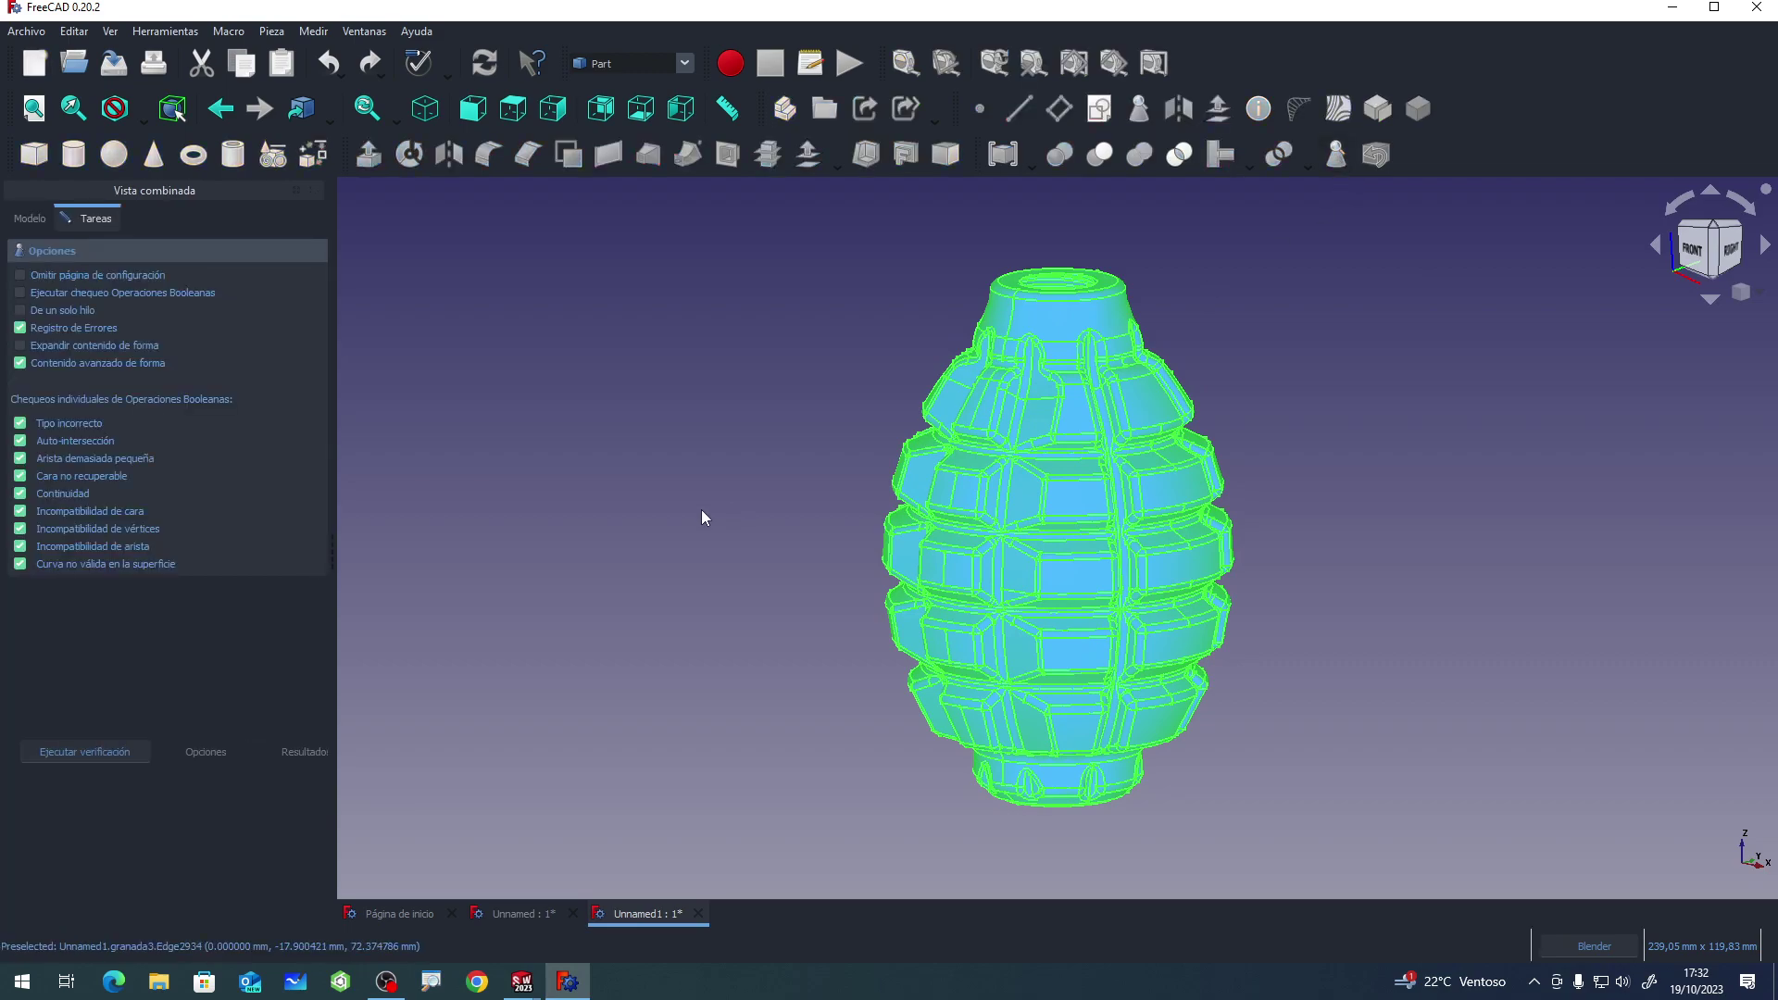
drag(331, 759, 541, 759)
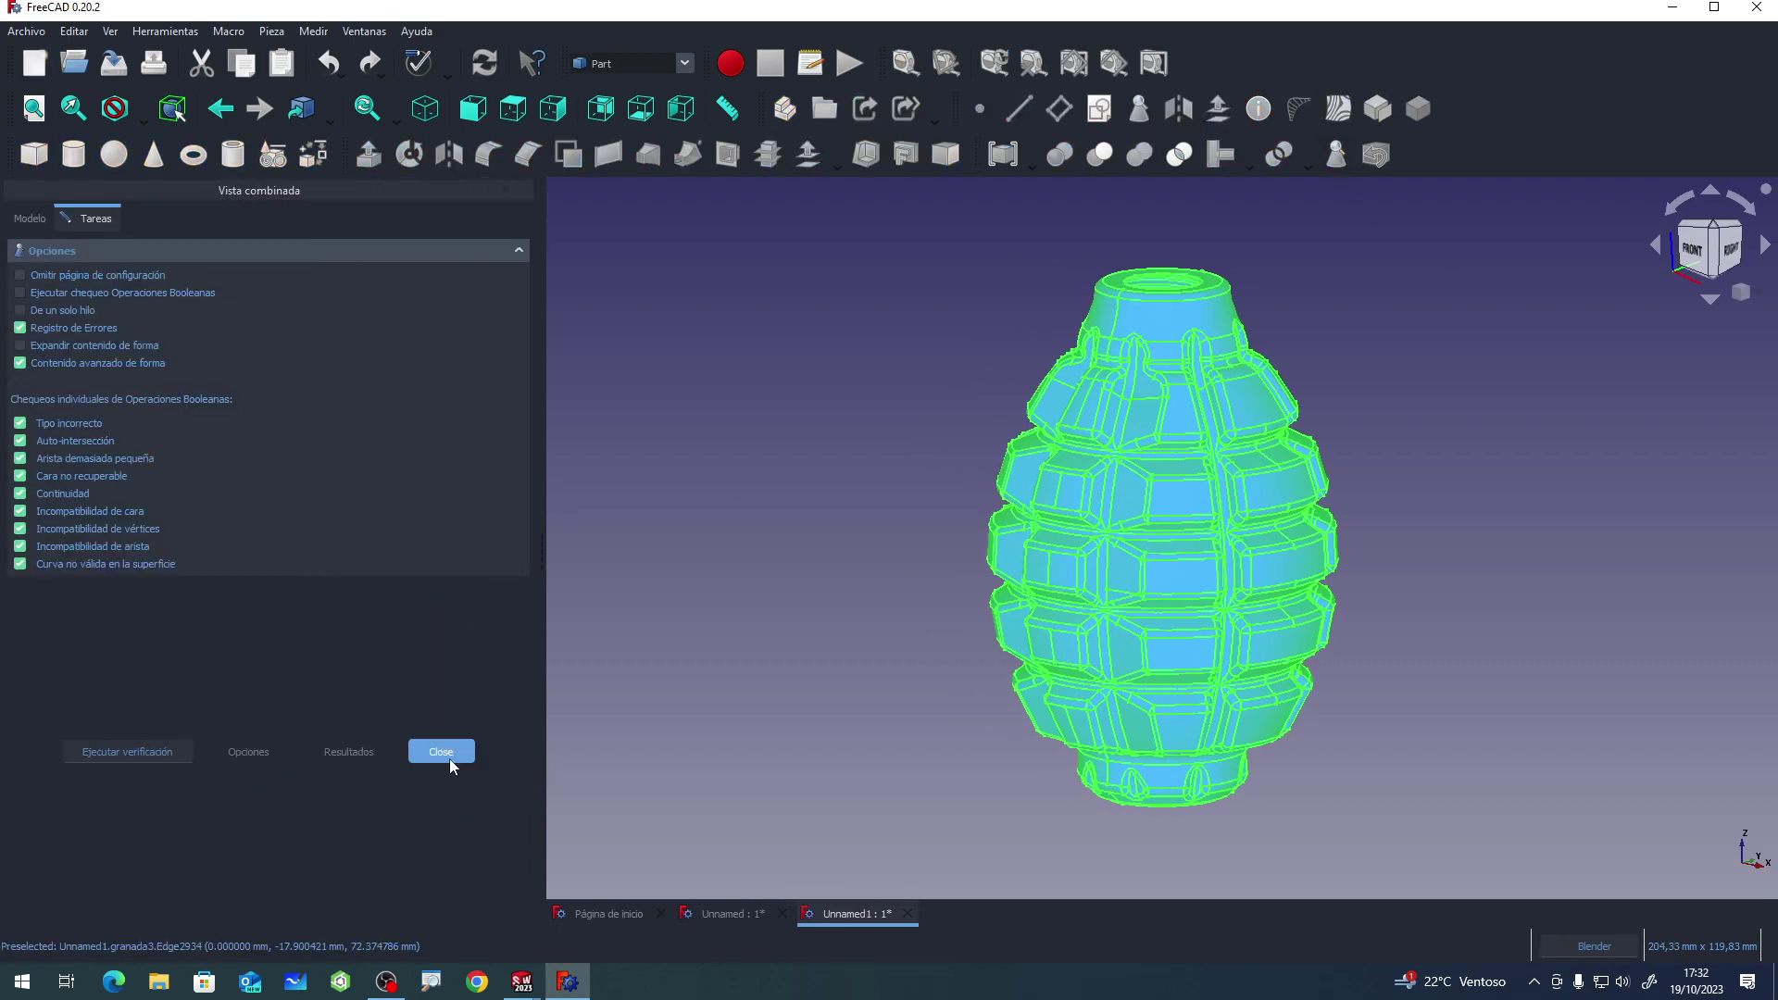
click(167, 754)
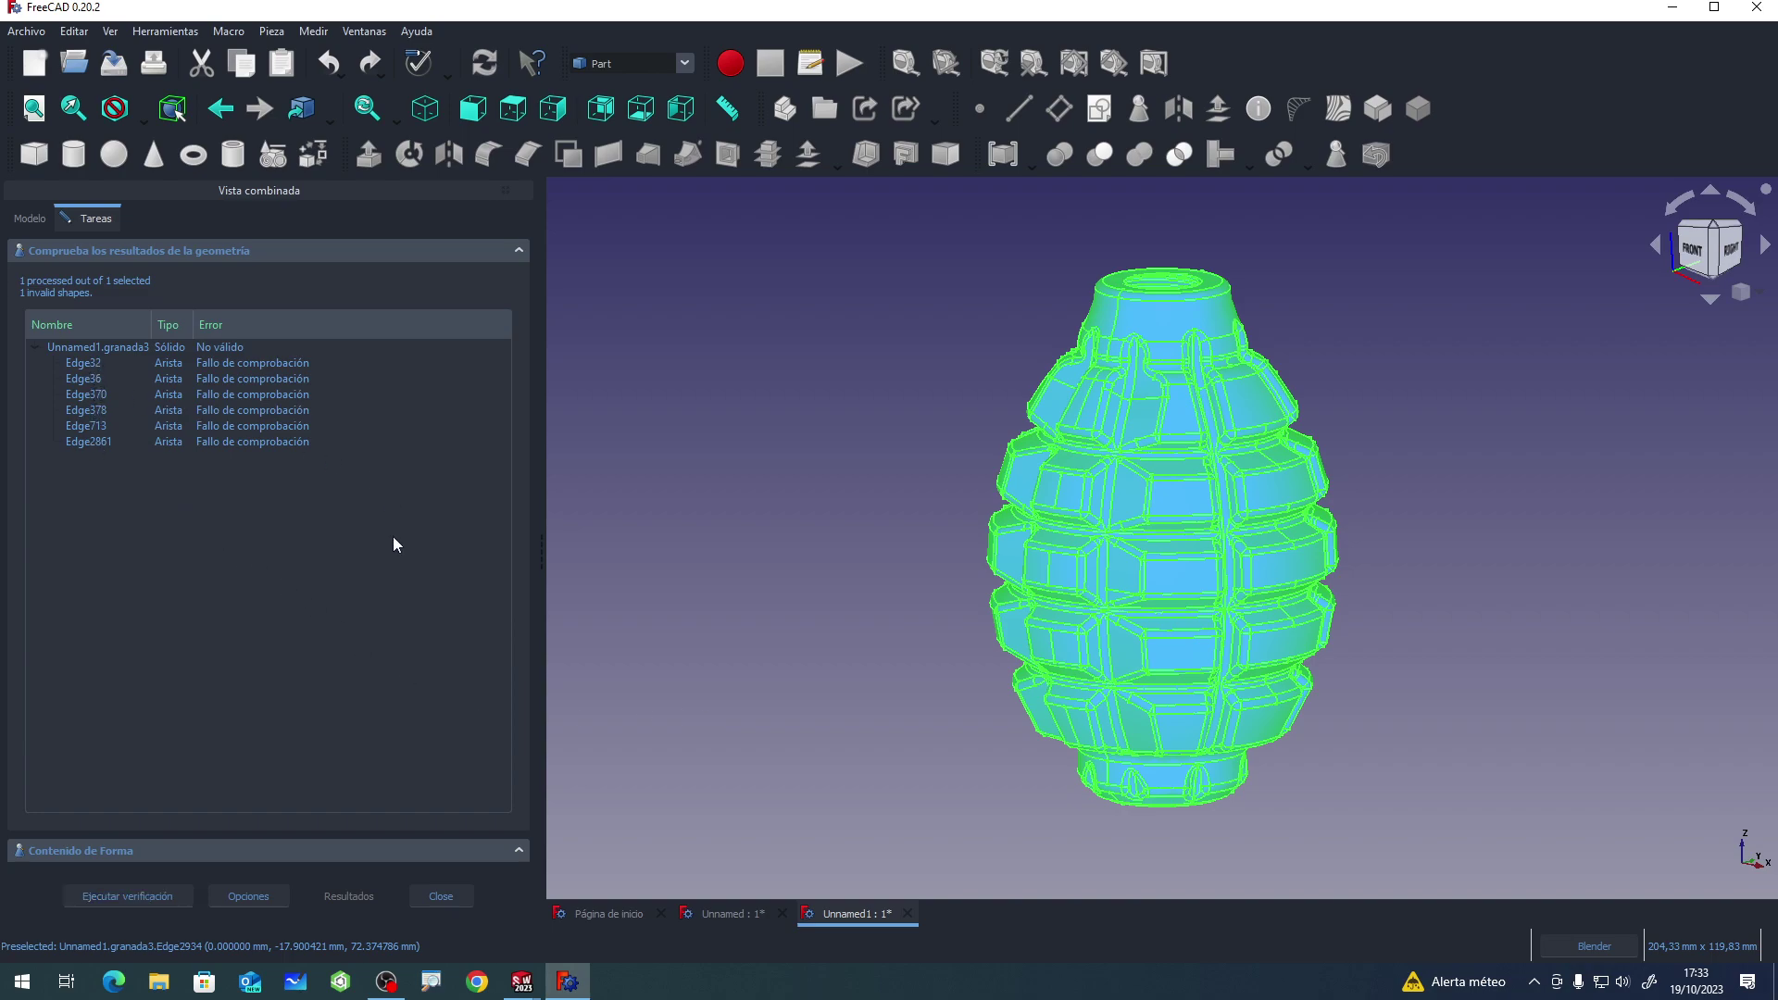
Deselect the grenade and switch its draw style to Wireframe.
click(726, 546)
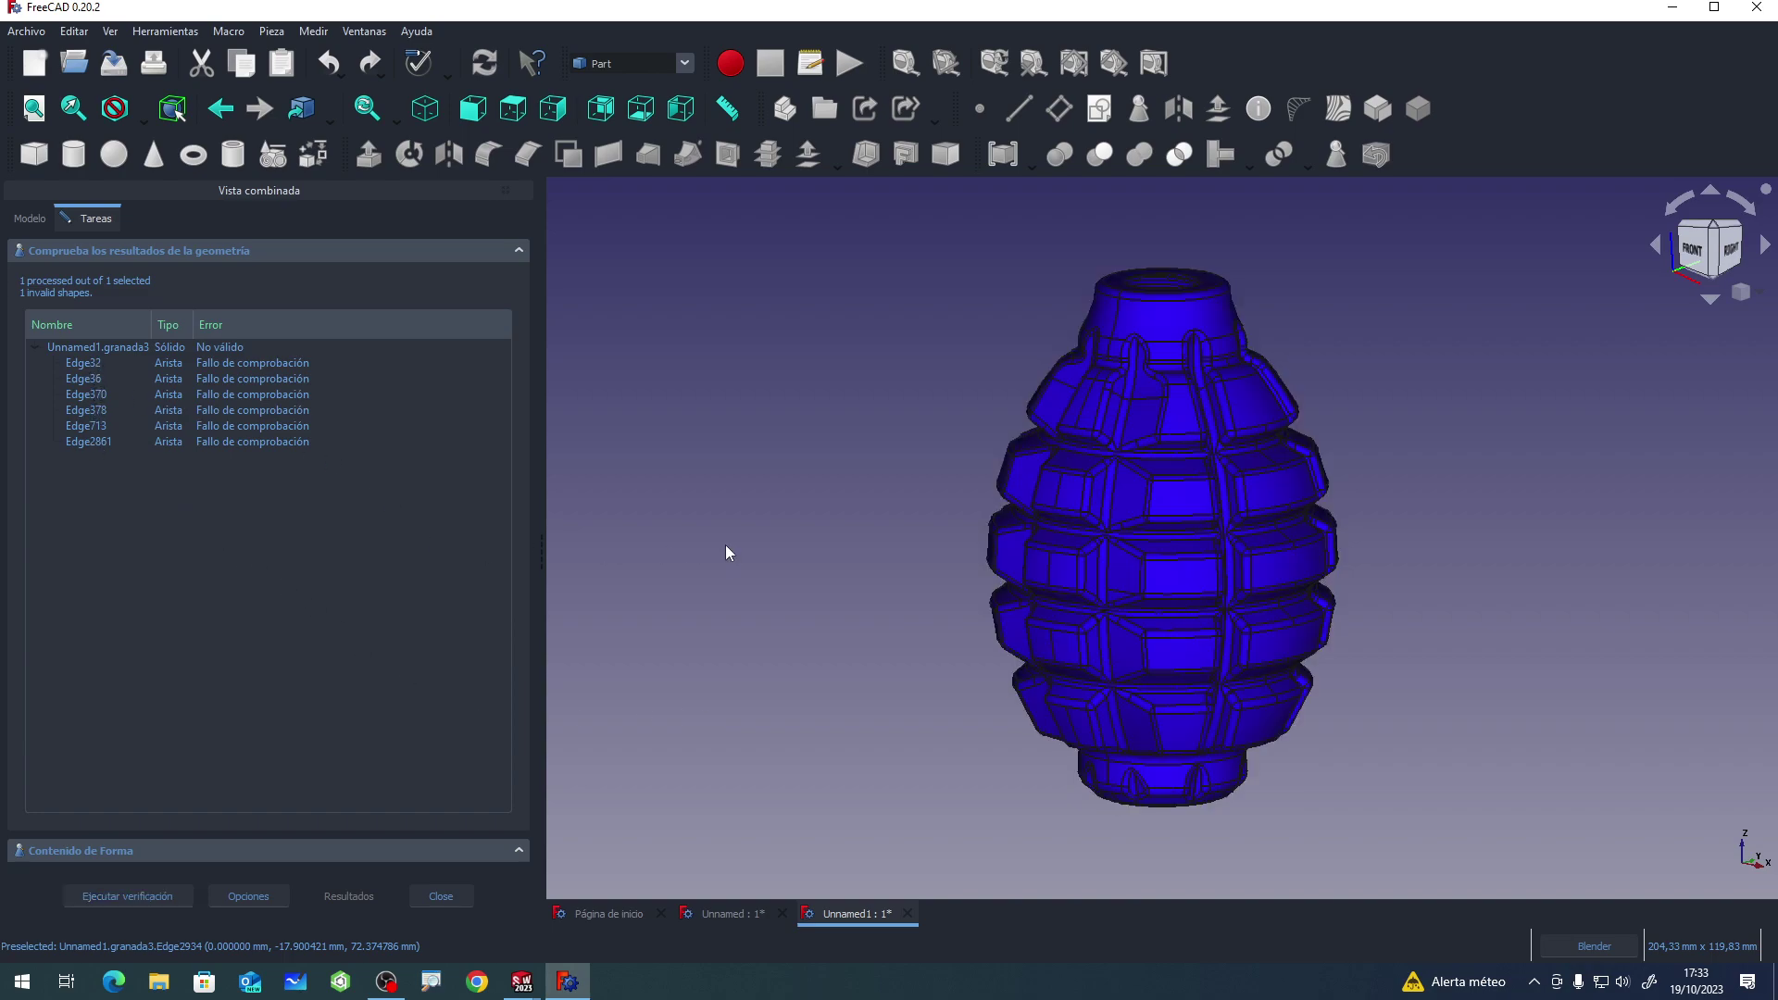
click(143, 118)
click(137, 183)
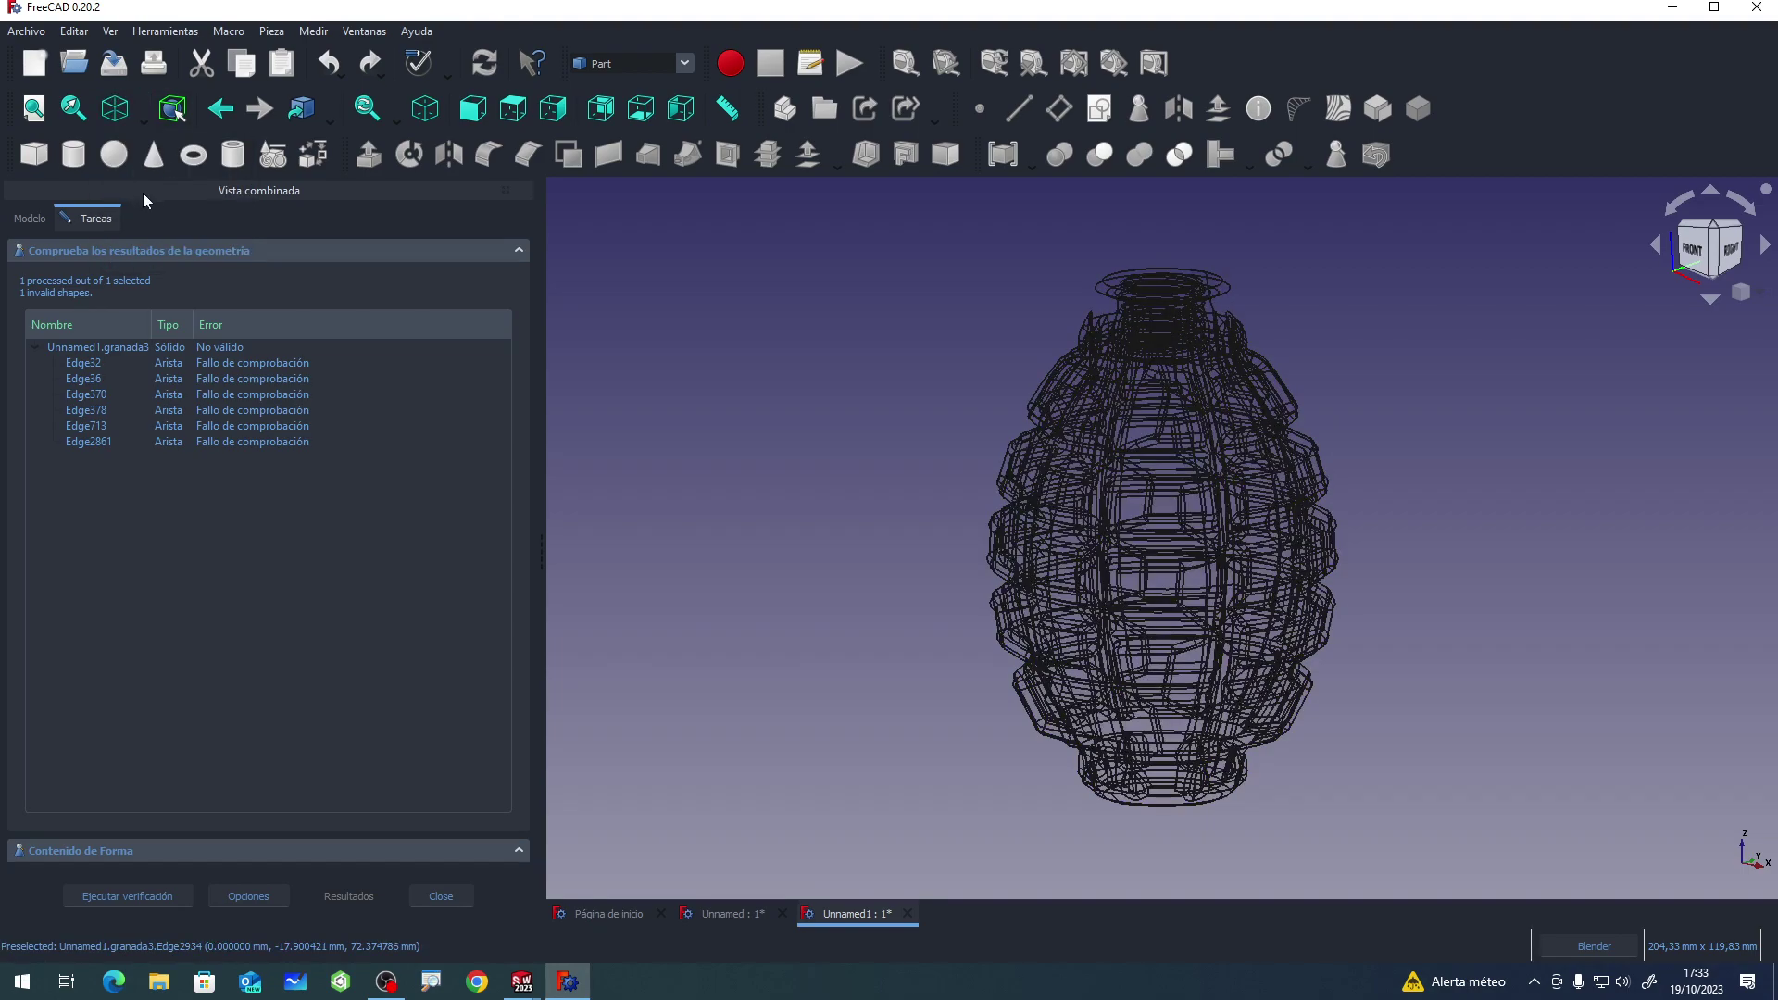
Inspect failing Edge370 and the Shape Content details showing one shell and one solid.
click(159, 397)
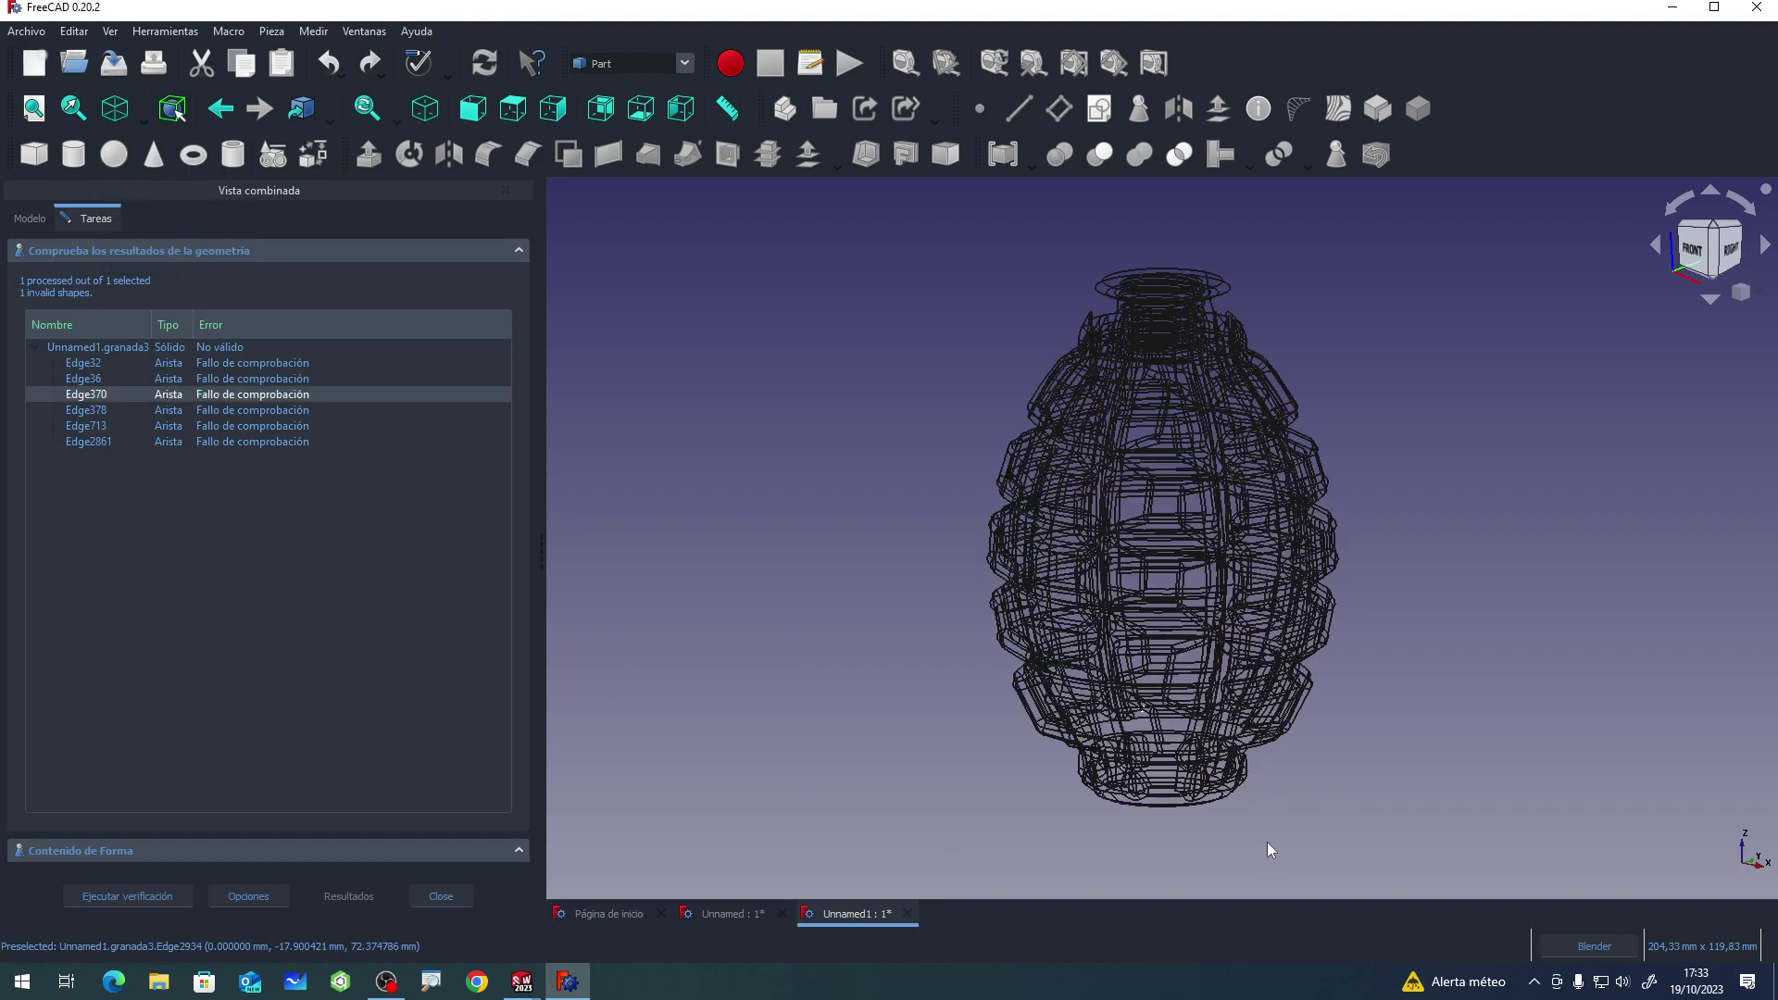
scroll(1154, 732, up, 1)
scroll(1154, 732, up, 3)
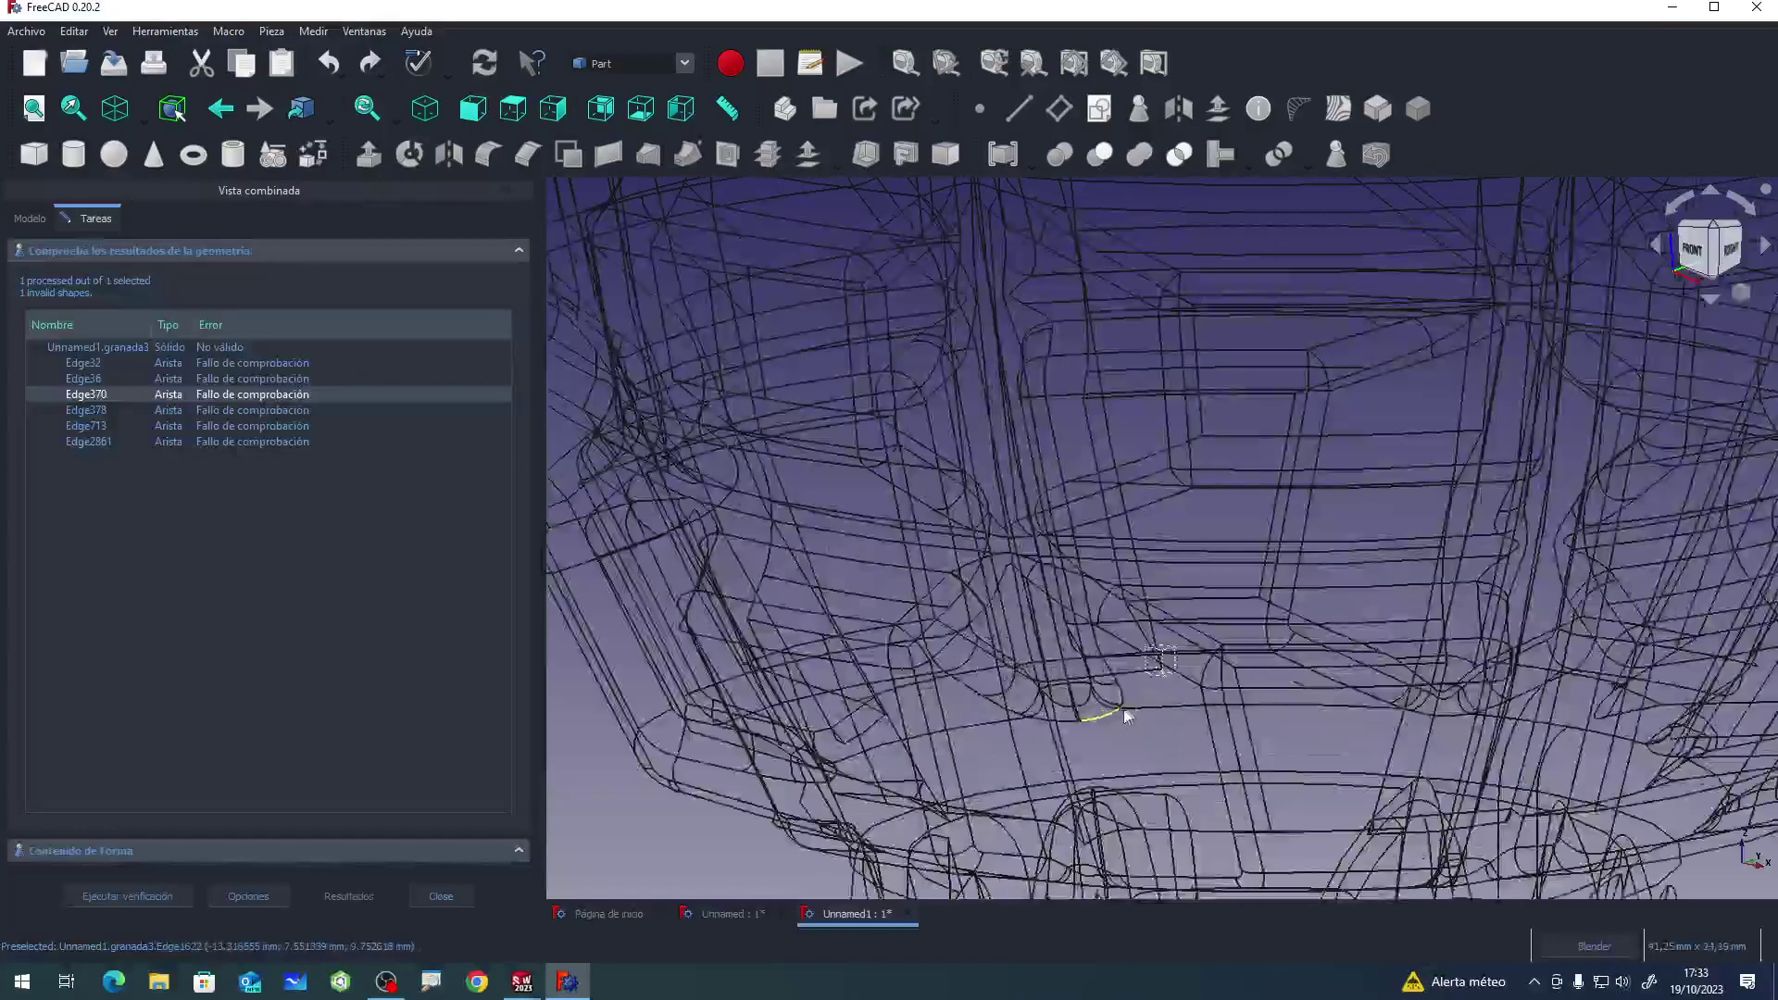
scroll(1217, 609, down, 2)
scroll(1204, 611, down, 1)
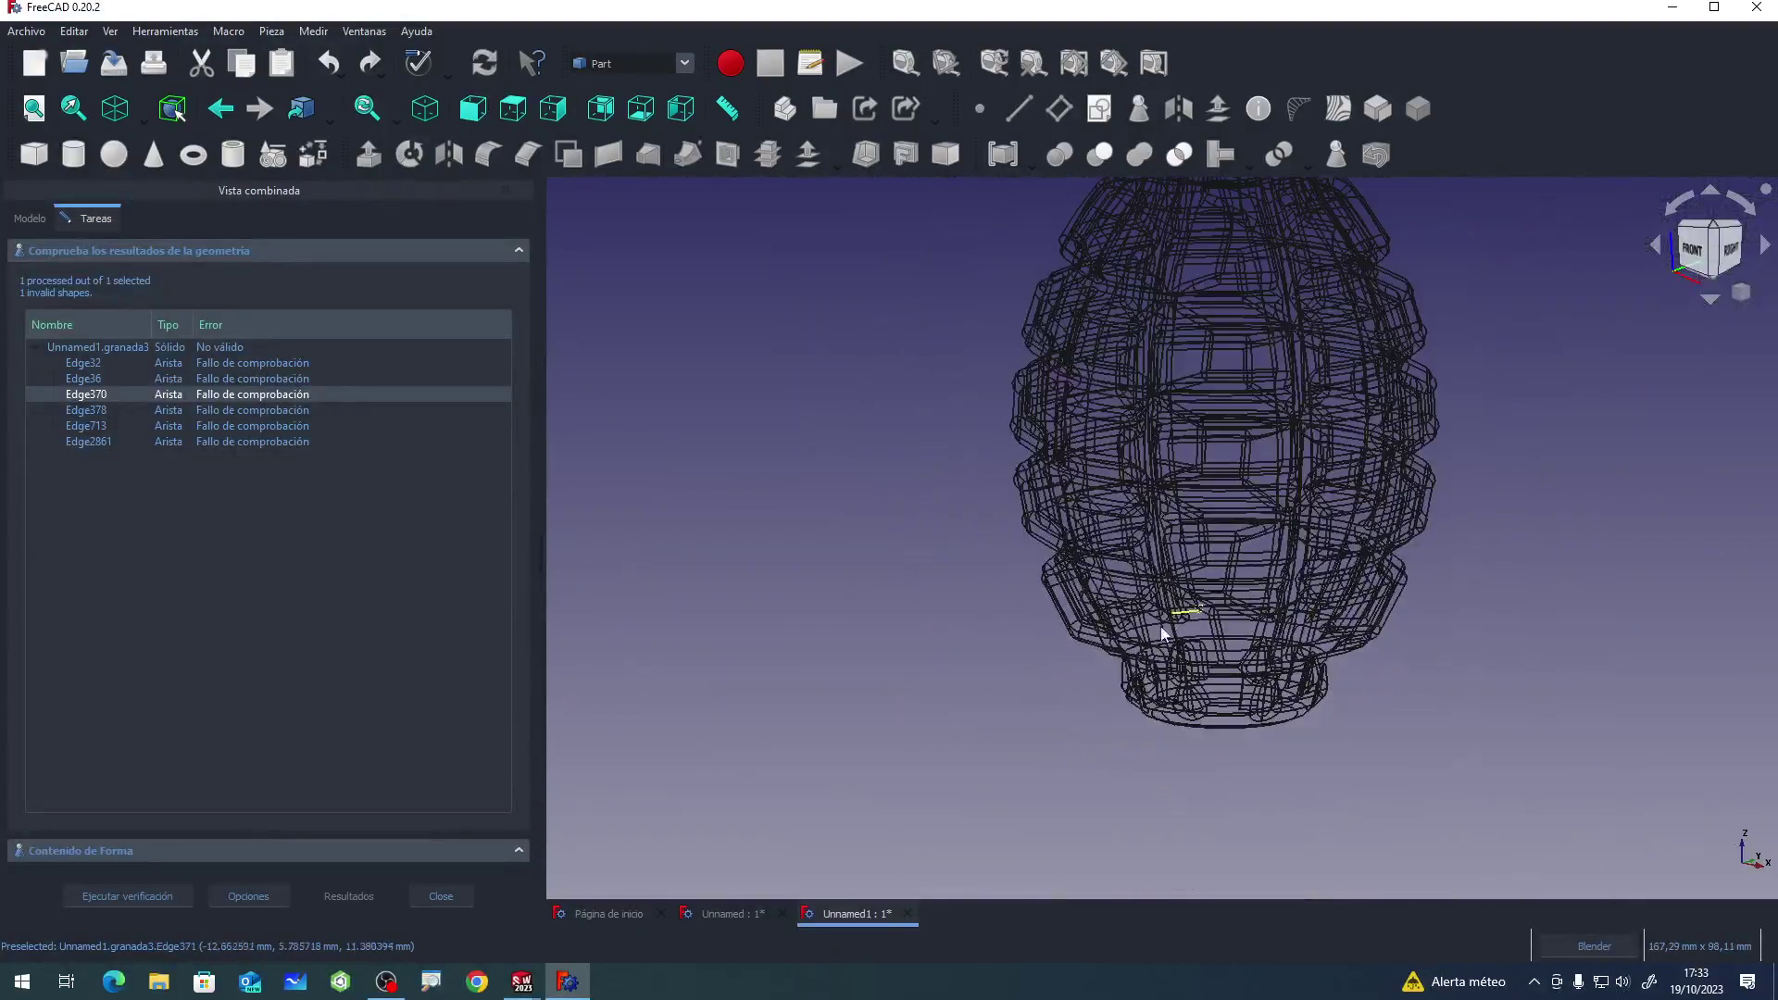
click(171, 850)
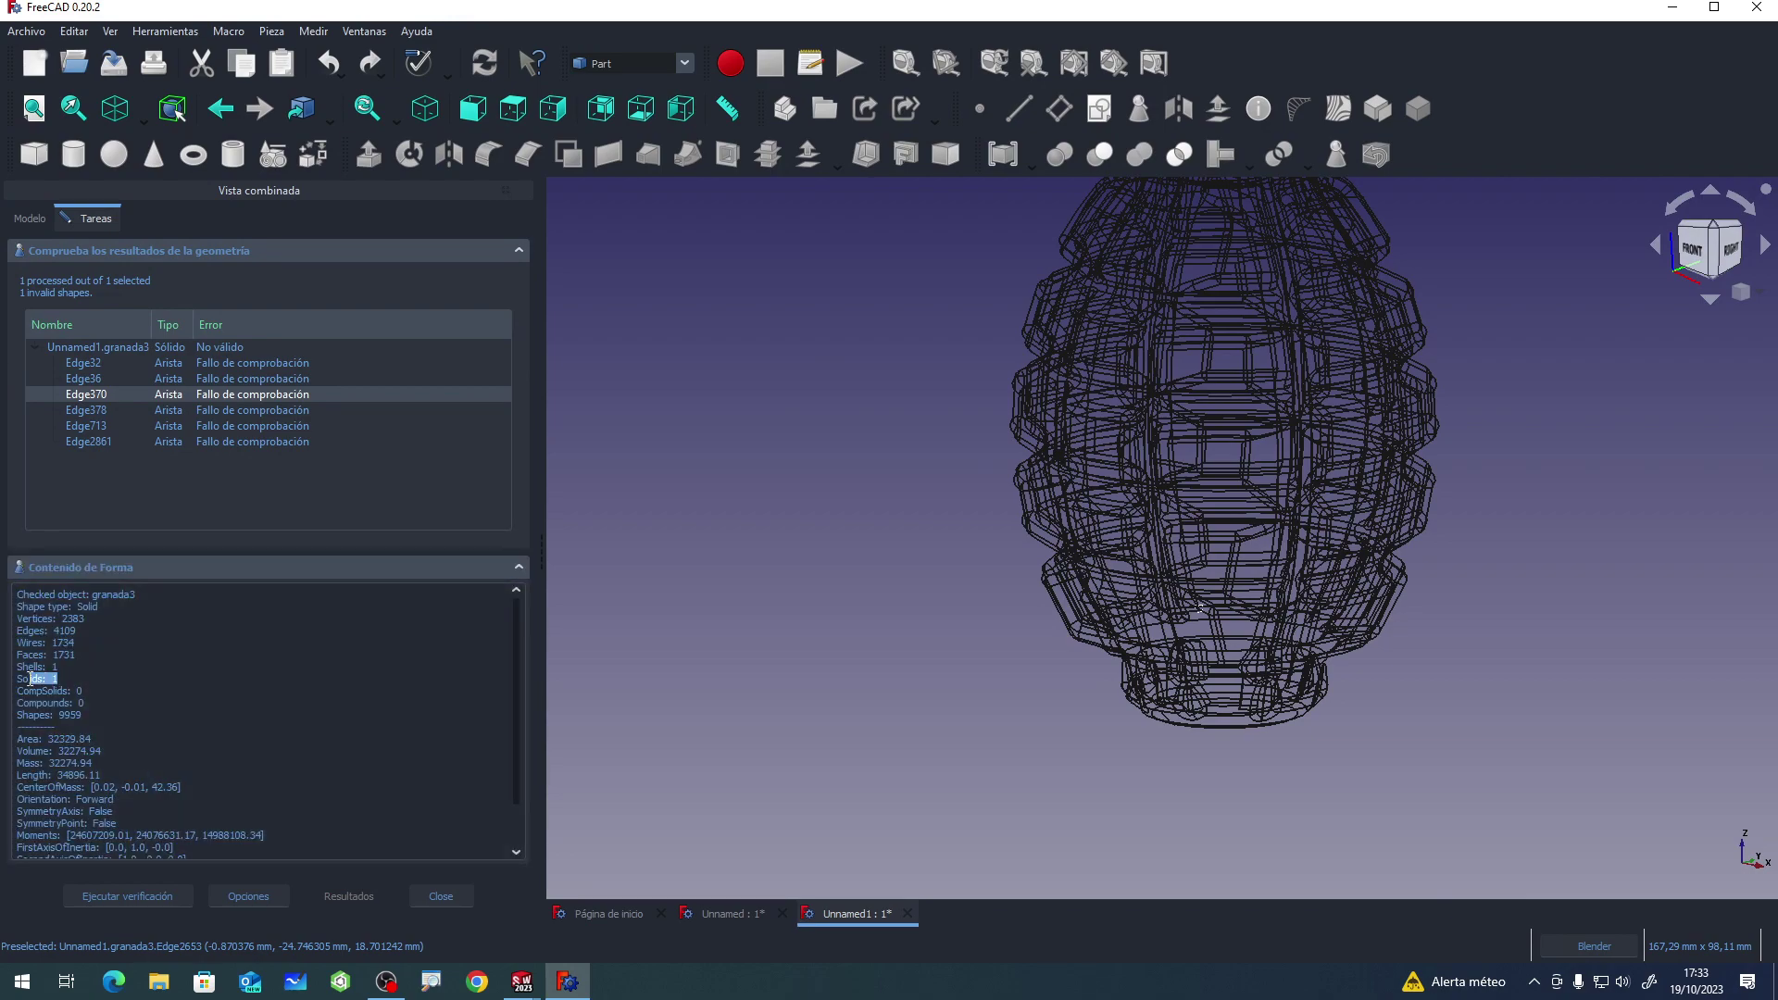
drag(63, 679, 14, 680)
Close the geometry check results and return the grenade to shaded display.
click(446, 896)
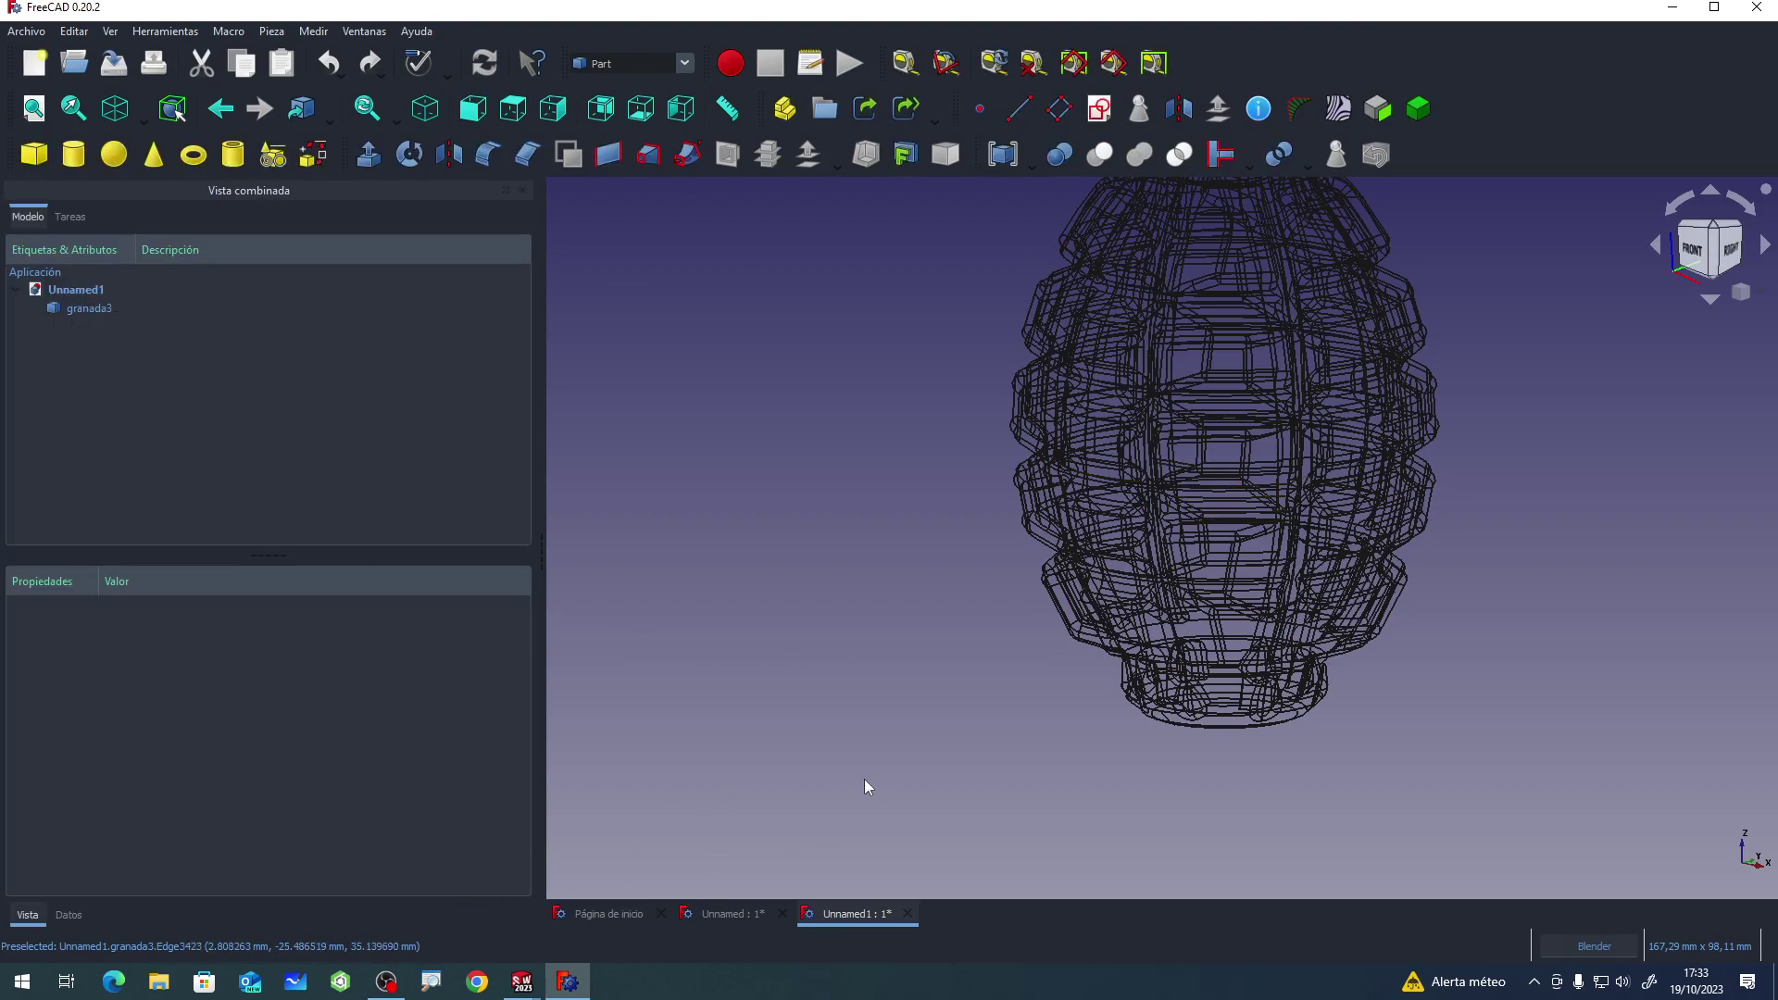
scroll(866, 777, down, 2)
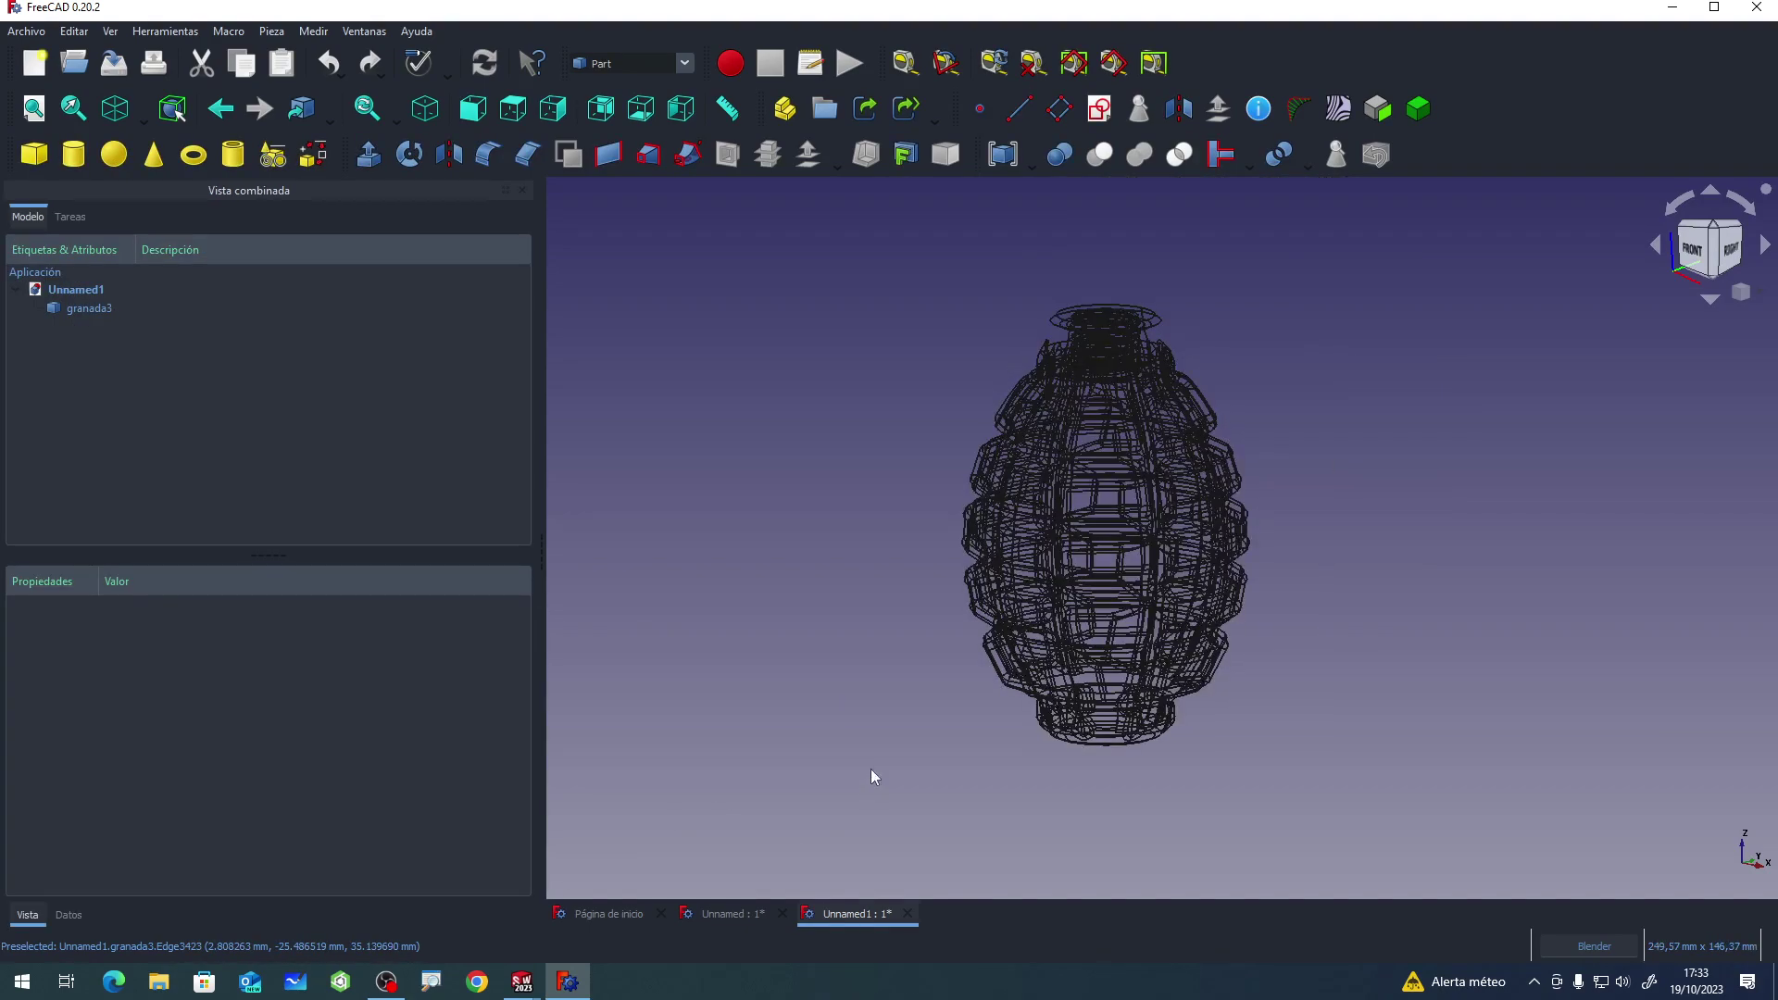
click(141, 118)
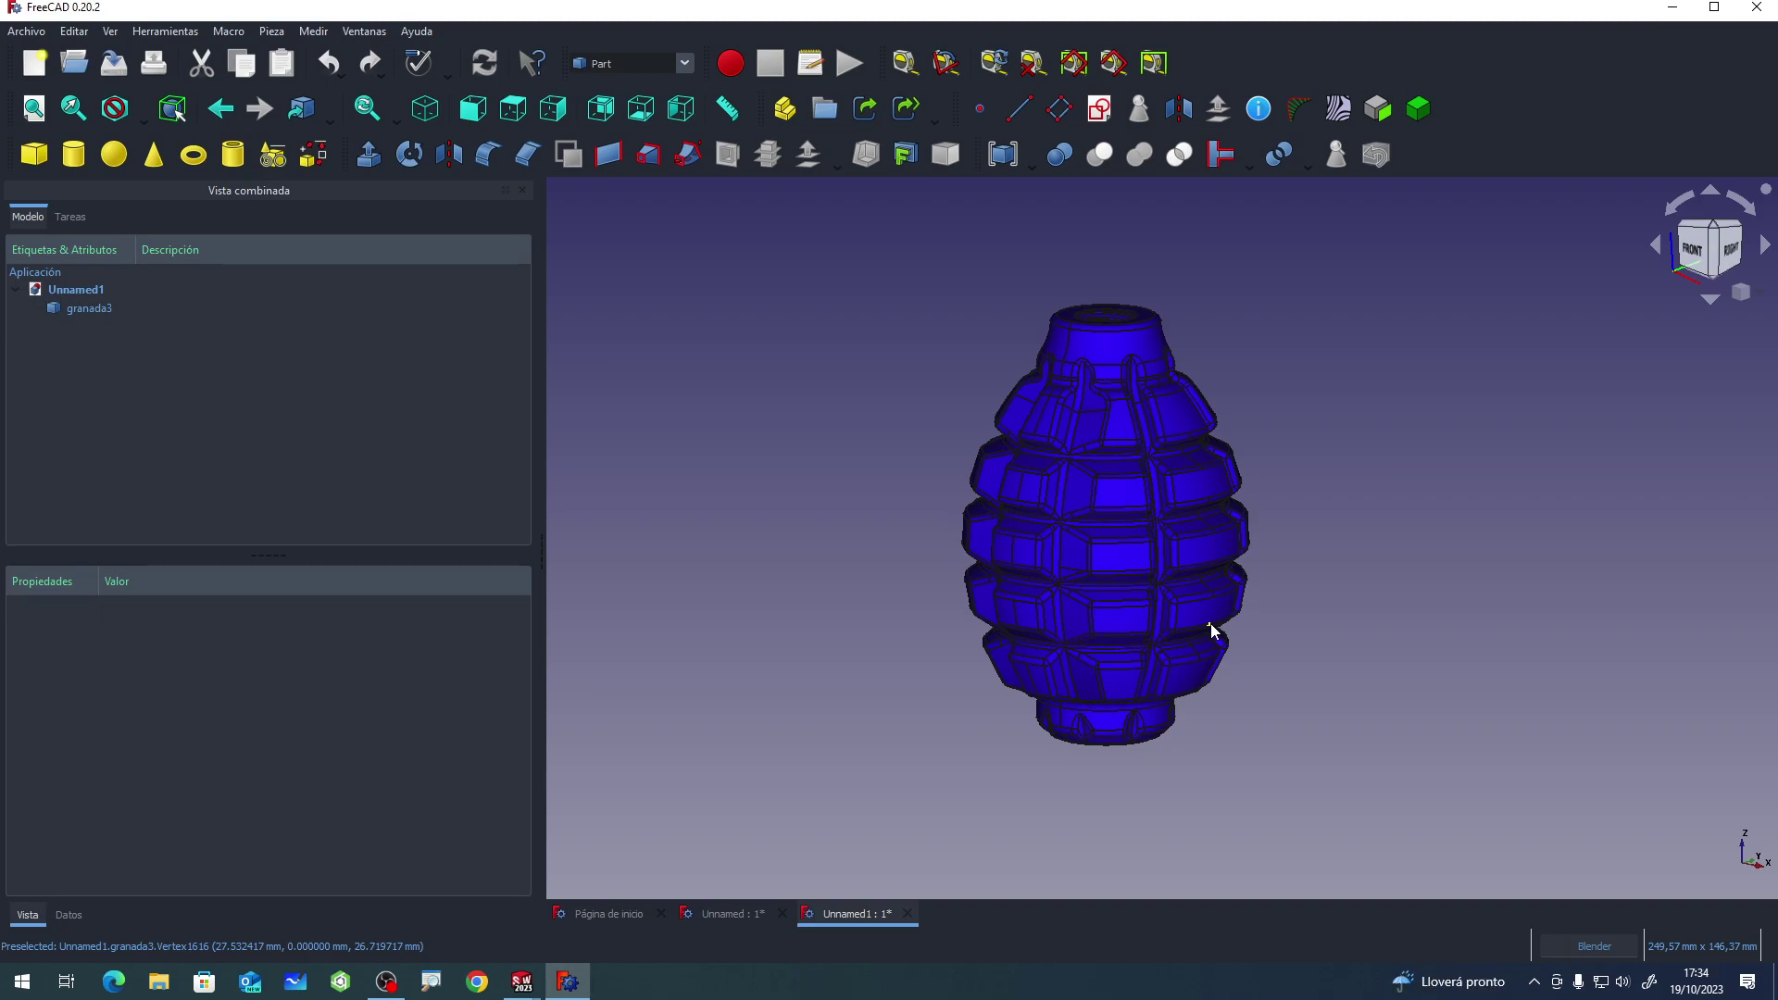
mouse_move(774, 603)
middle_down()
mouse_move(1051, 603)
mouse_move(1133, 509)
mouse_move(901, 560)
mouse_move(830, 635)
middle_up()
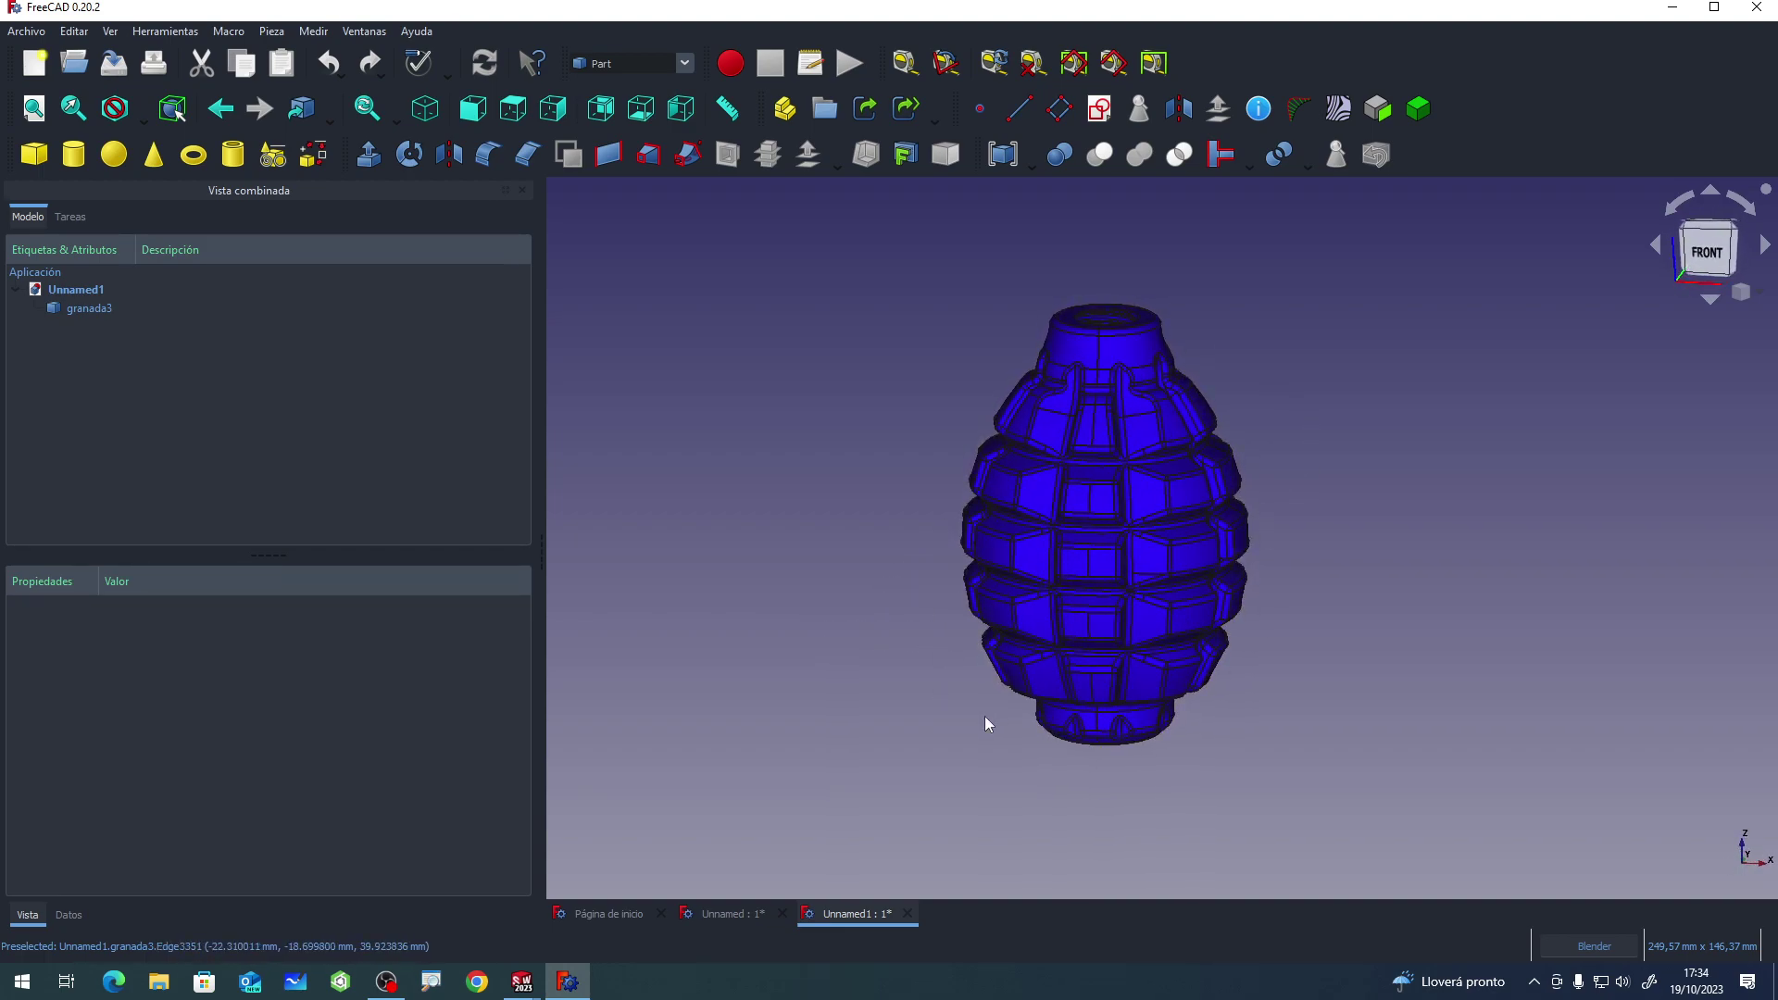
Close the blue grenade and two-grenade documents without saving.
click(732, 914)
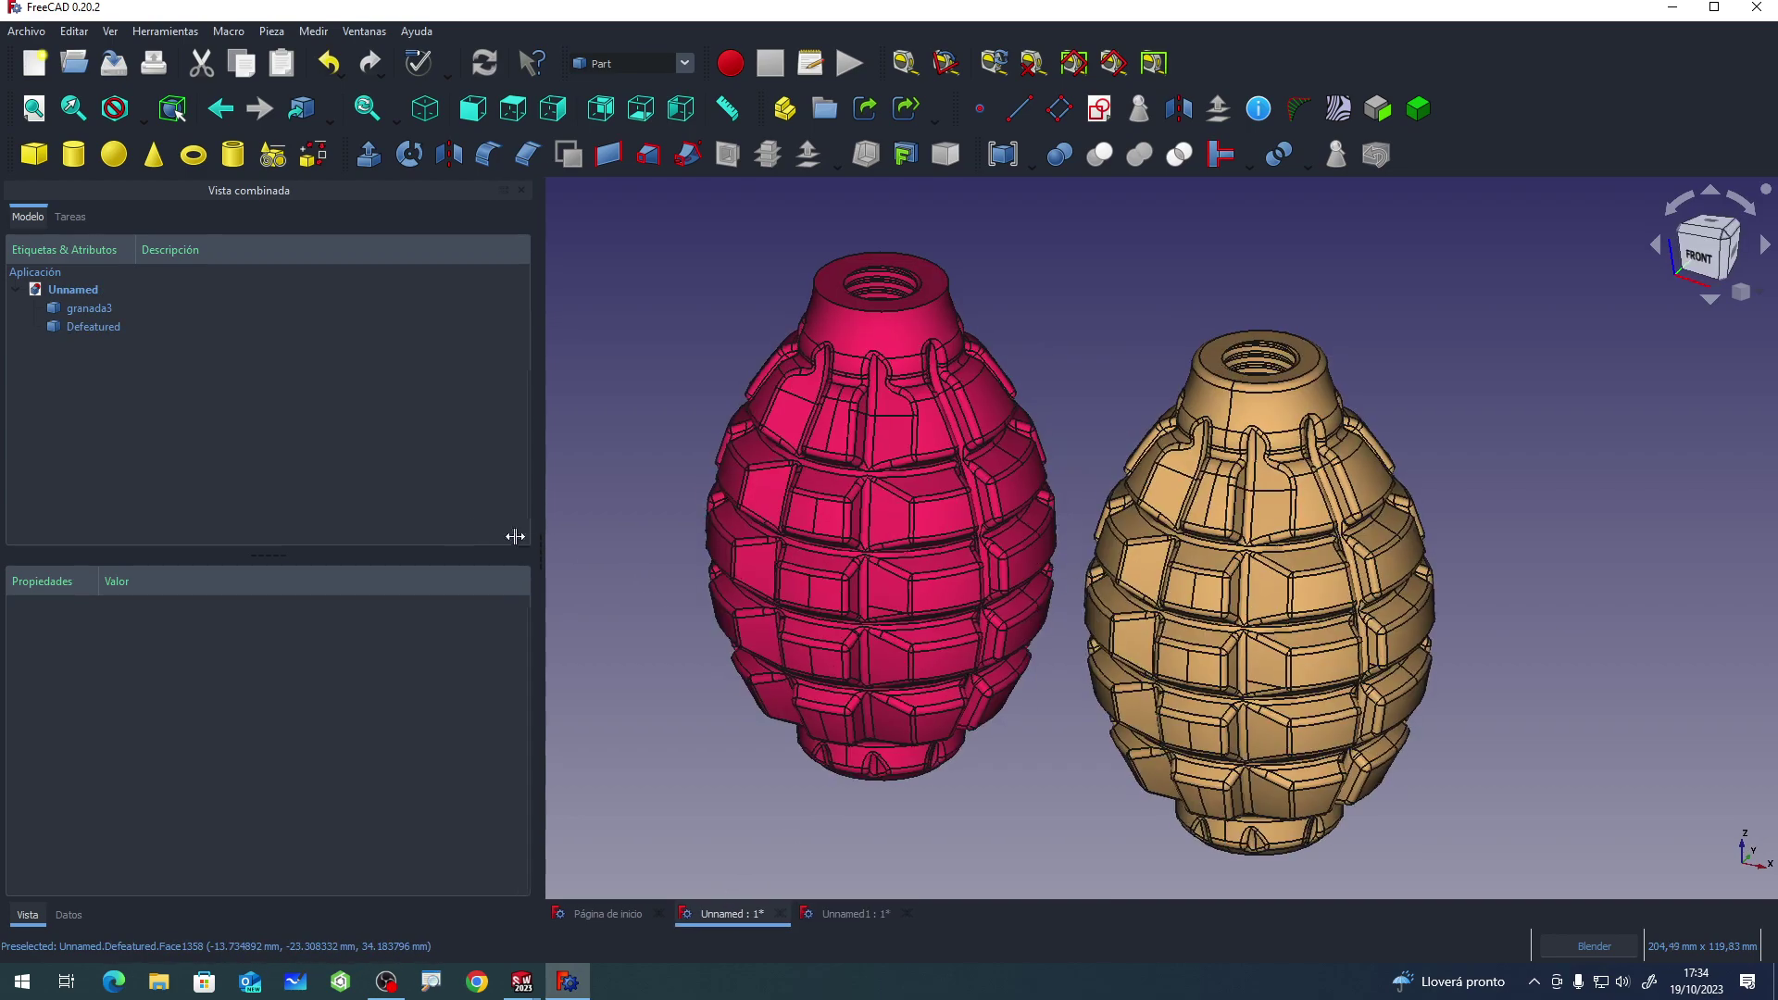
mouse_move(541, 537)
mouse_down()
mouse_move(253, 510)
mouse_move(275, 510)
mouse_up()
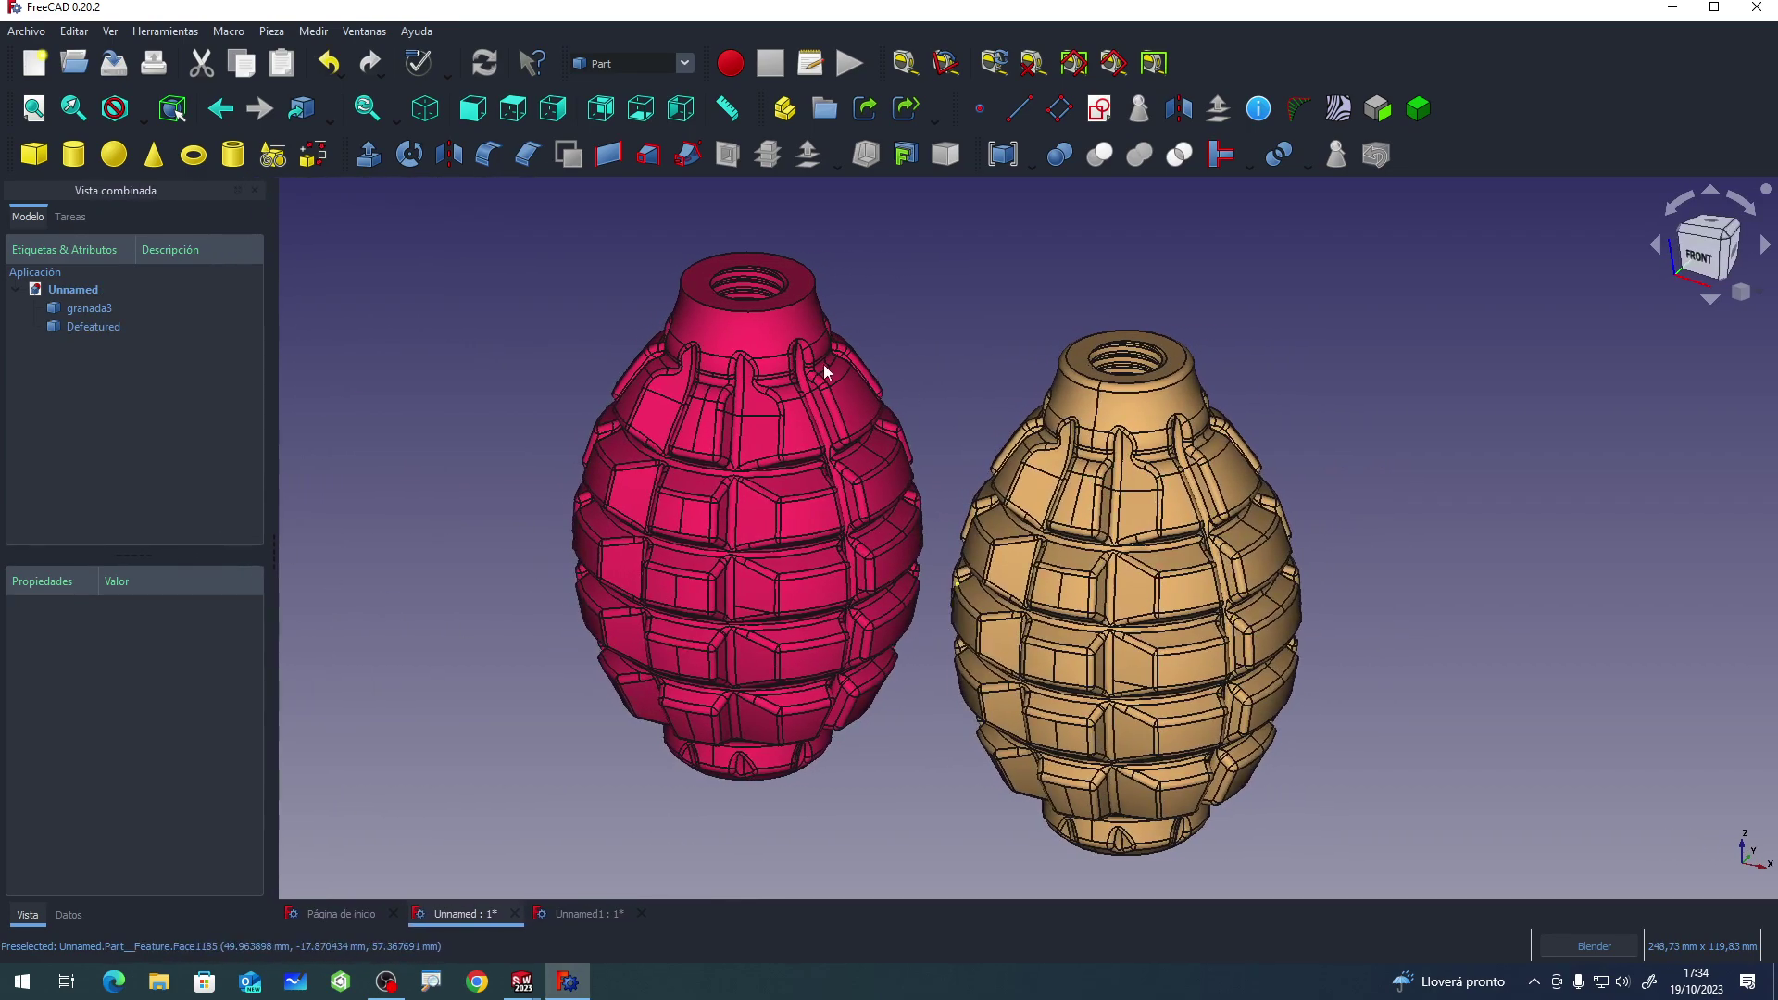
click(641, 914)
click(929, 524)
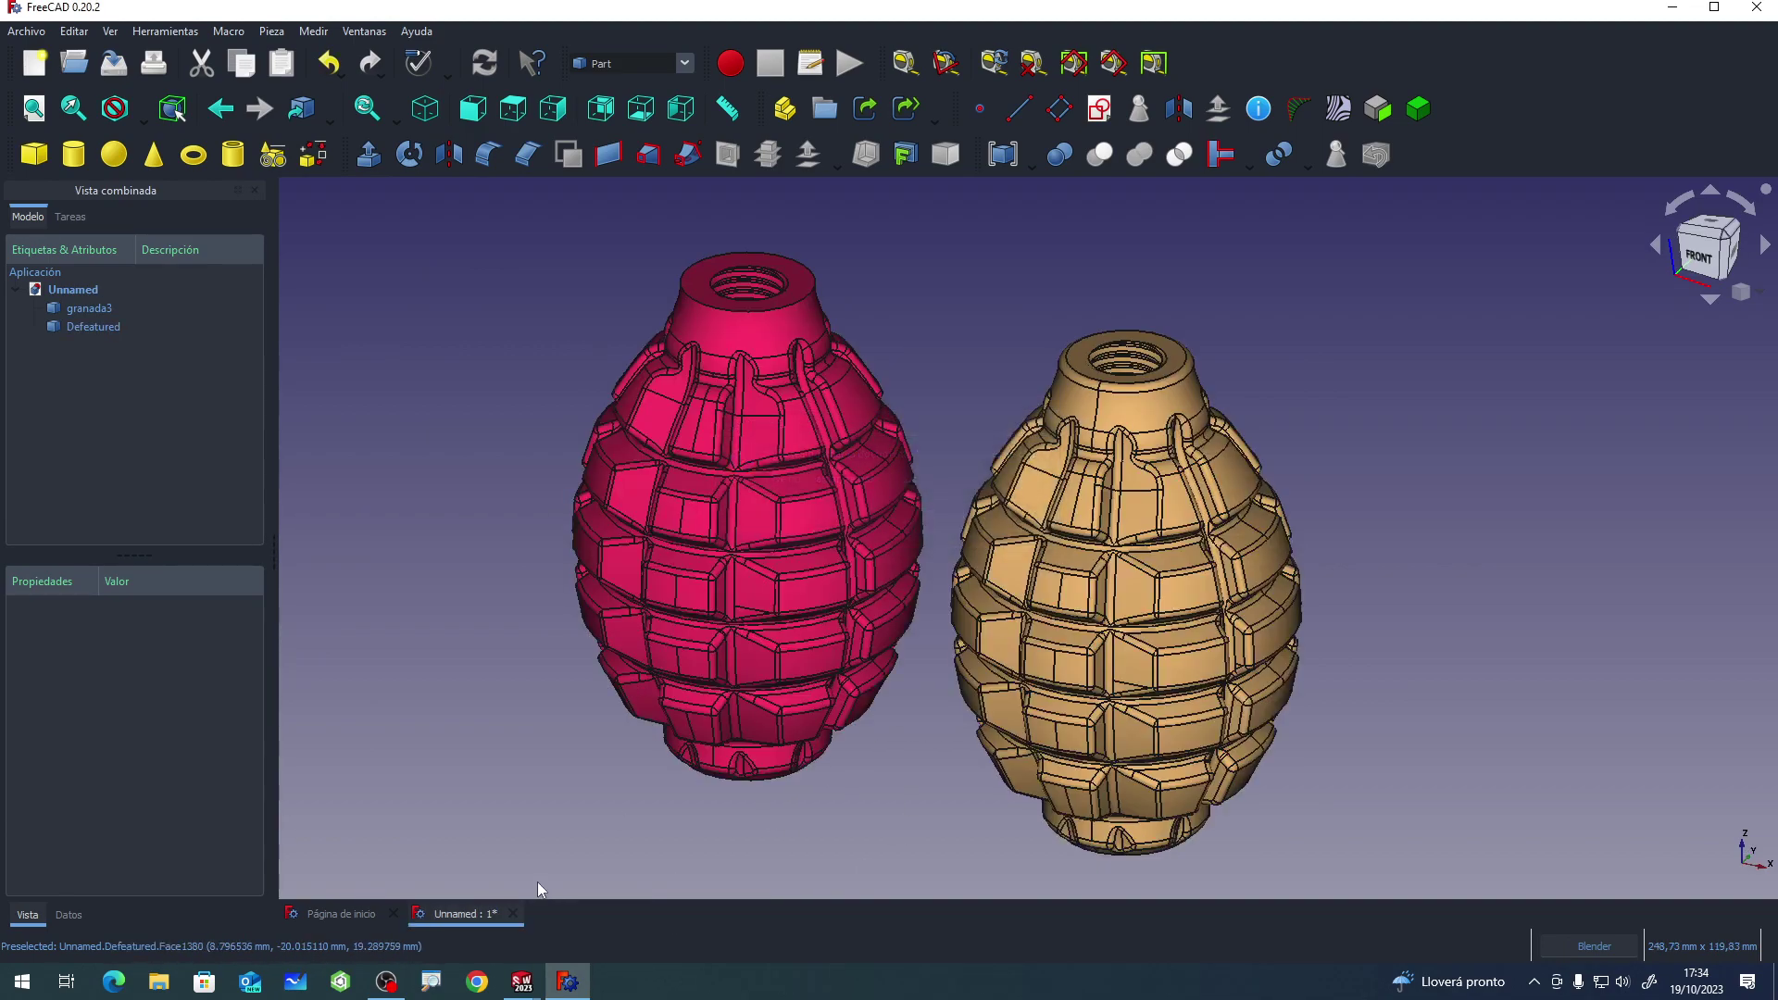
click(514, 915)
Discard the last document's changes and bring Superficie_001 forward in SolidWorks, orbiting the surface.
click(925, 524)
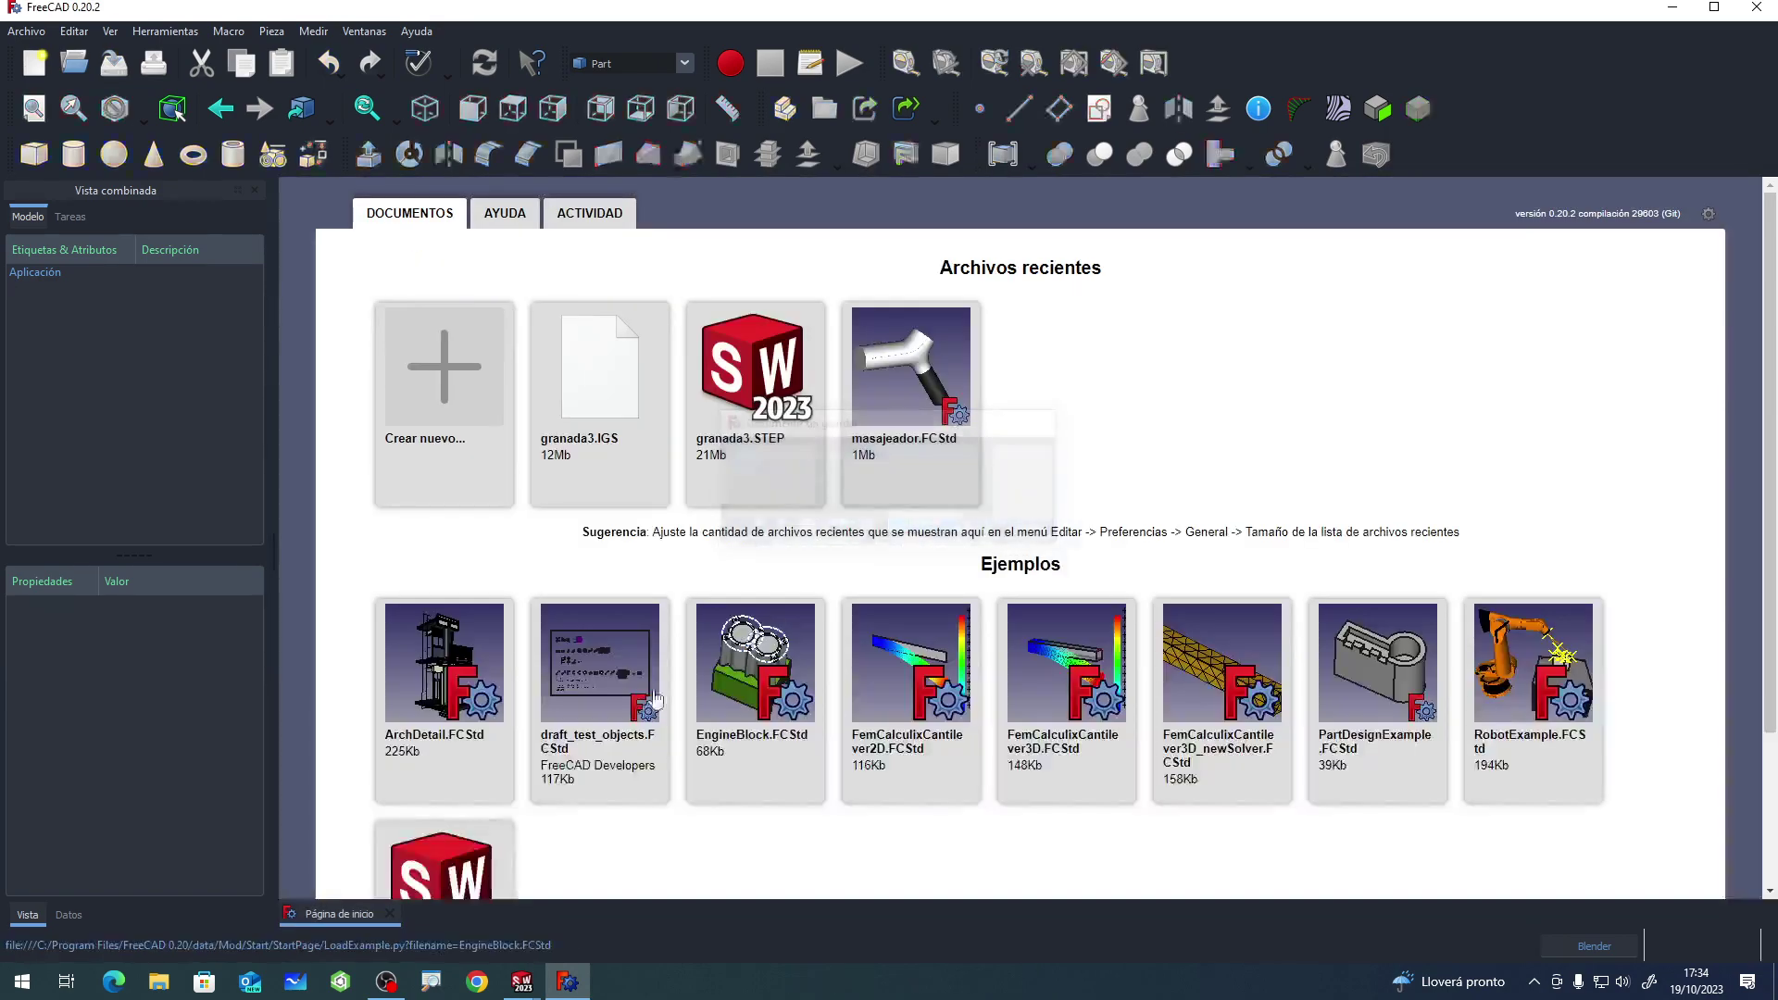
mouse_move(520, 982)
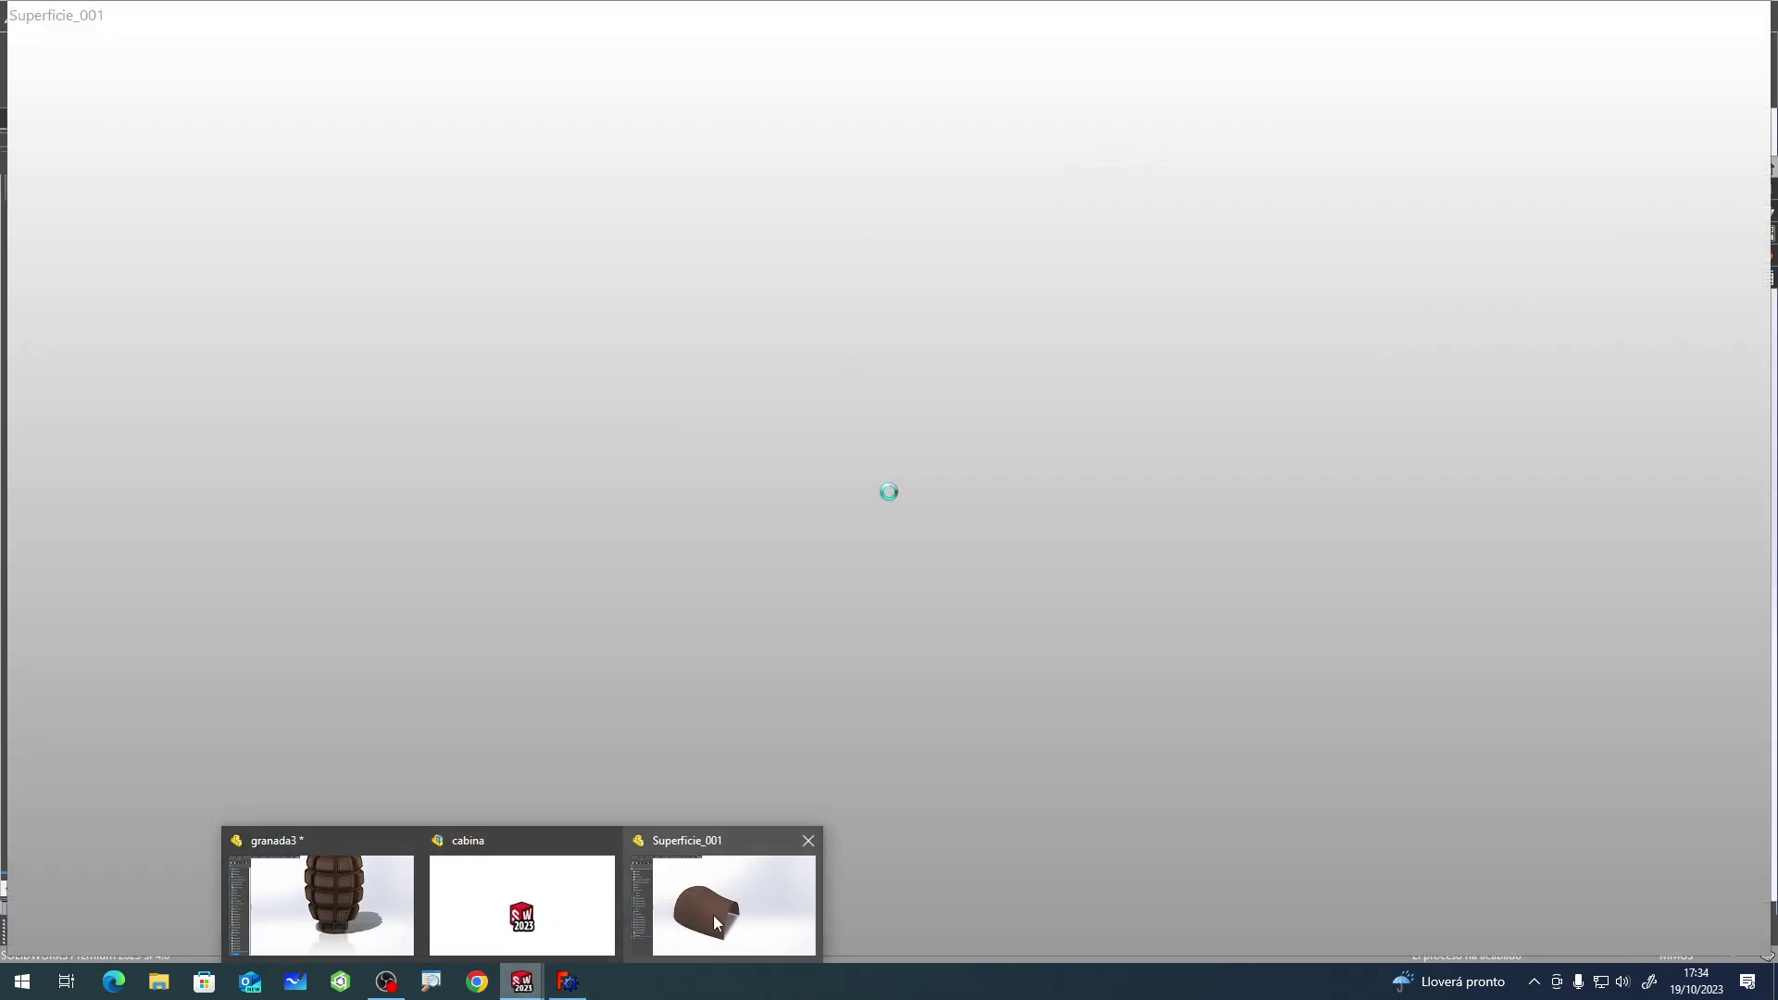
click(721, 929)
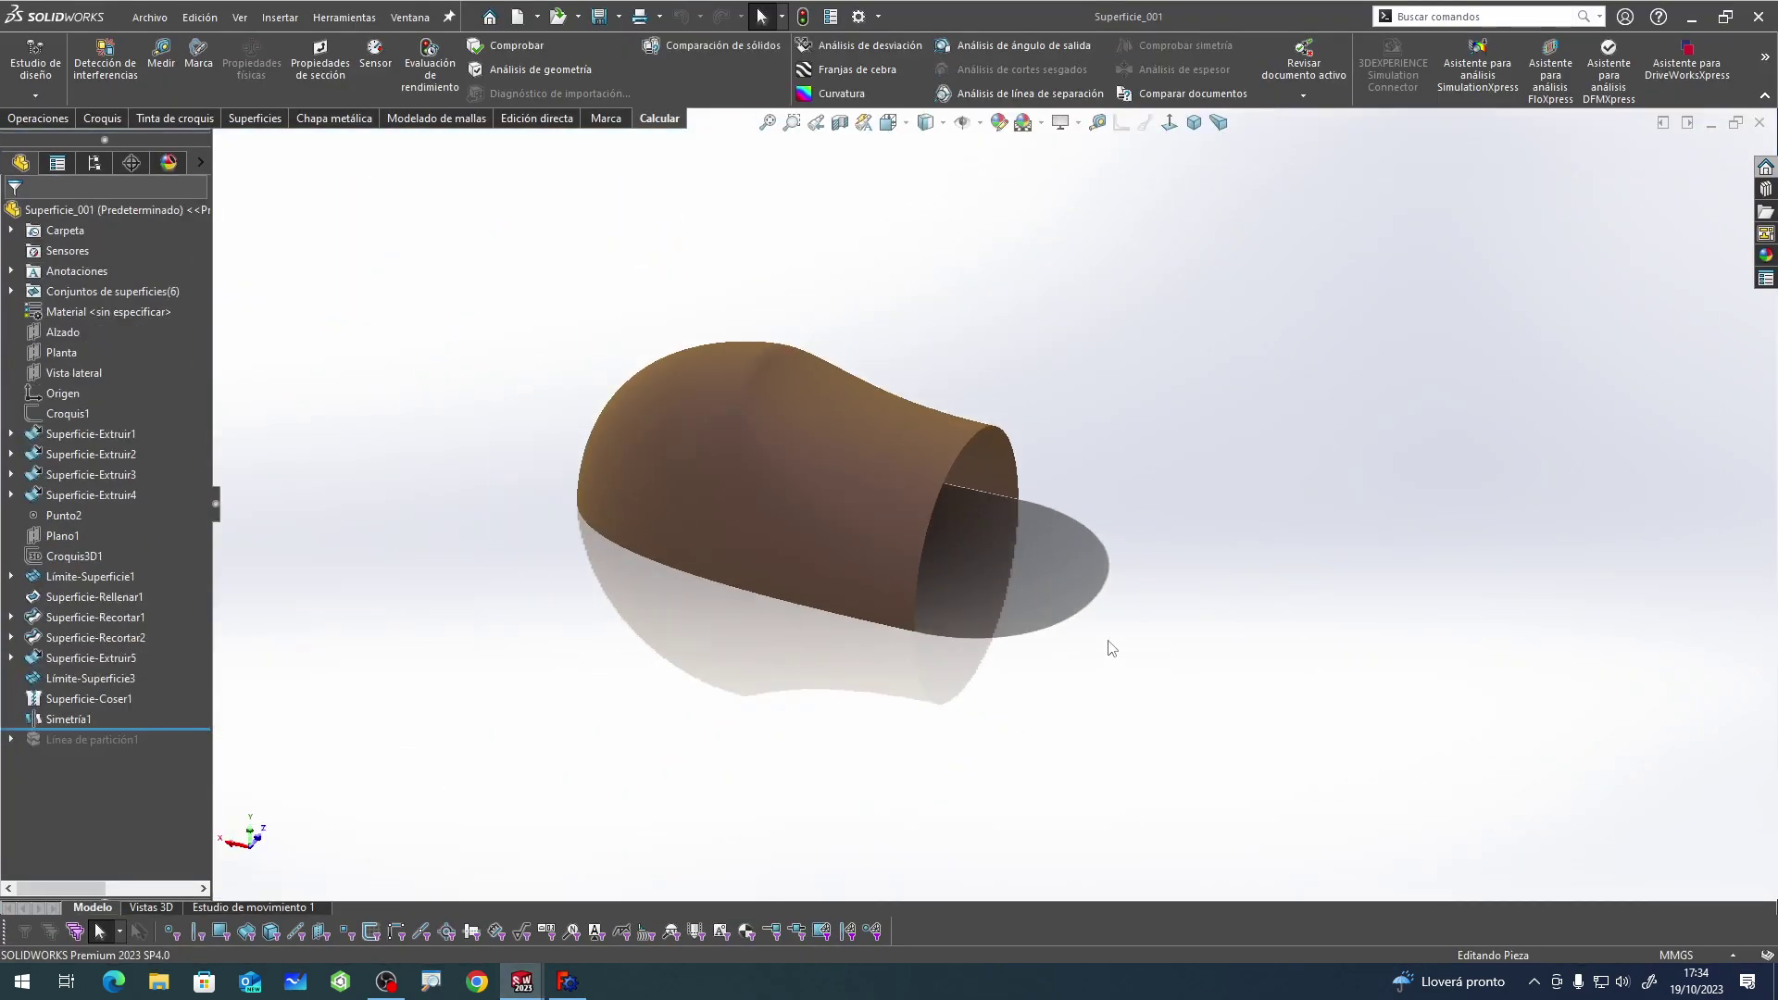
middle_drag(721, 642, 924, 861)
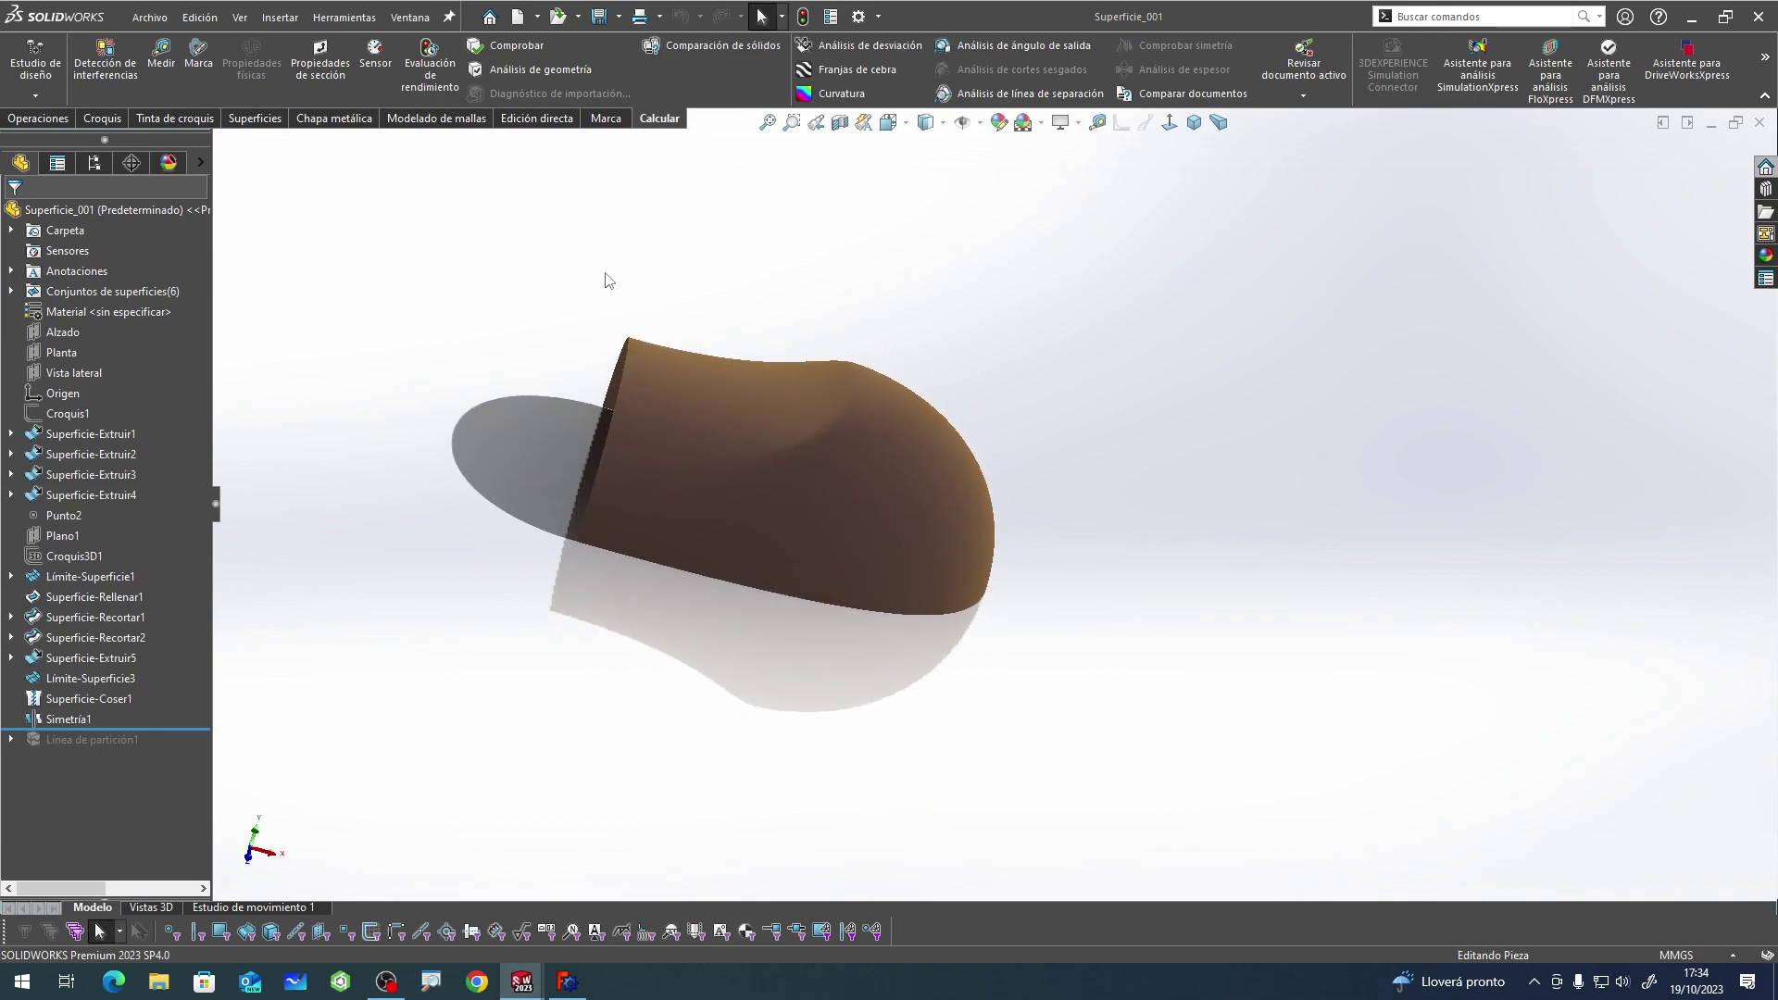
mouse_move(603, 277)
middle_down()
mouse_move(611, 540)
mouse_move(706, 603)
mouse_move(531, 599)
mouse_move(599, 381)
mouse_move(696, 357)
mouse_move(608, 317)
mouse_move(774, 468)
mouse_move(781, 420)
middle_up()
key(Escape)
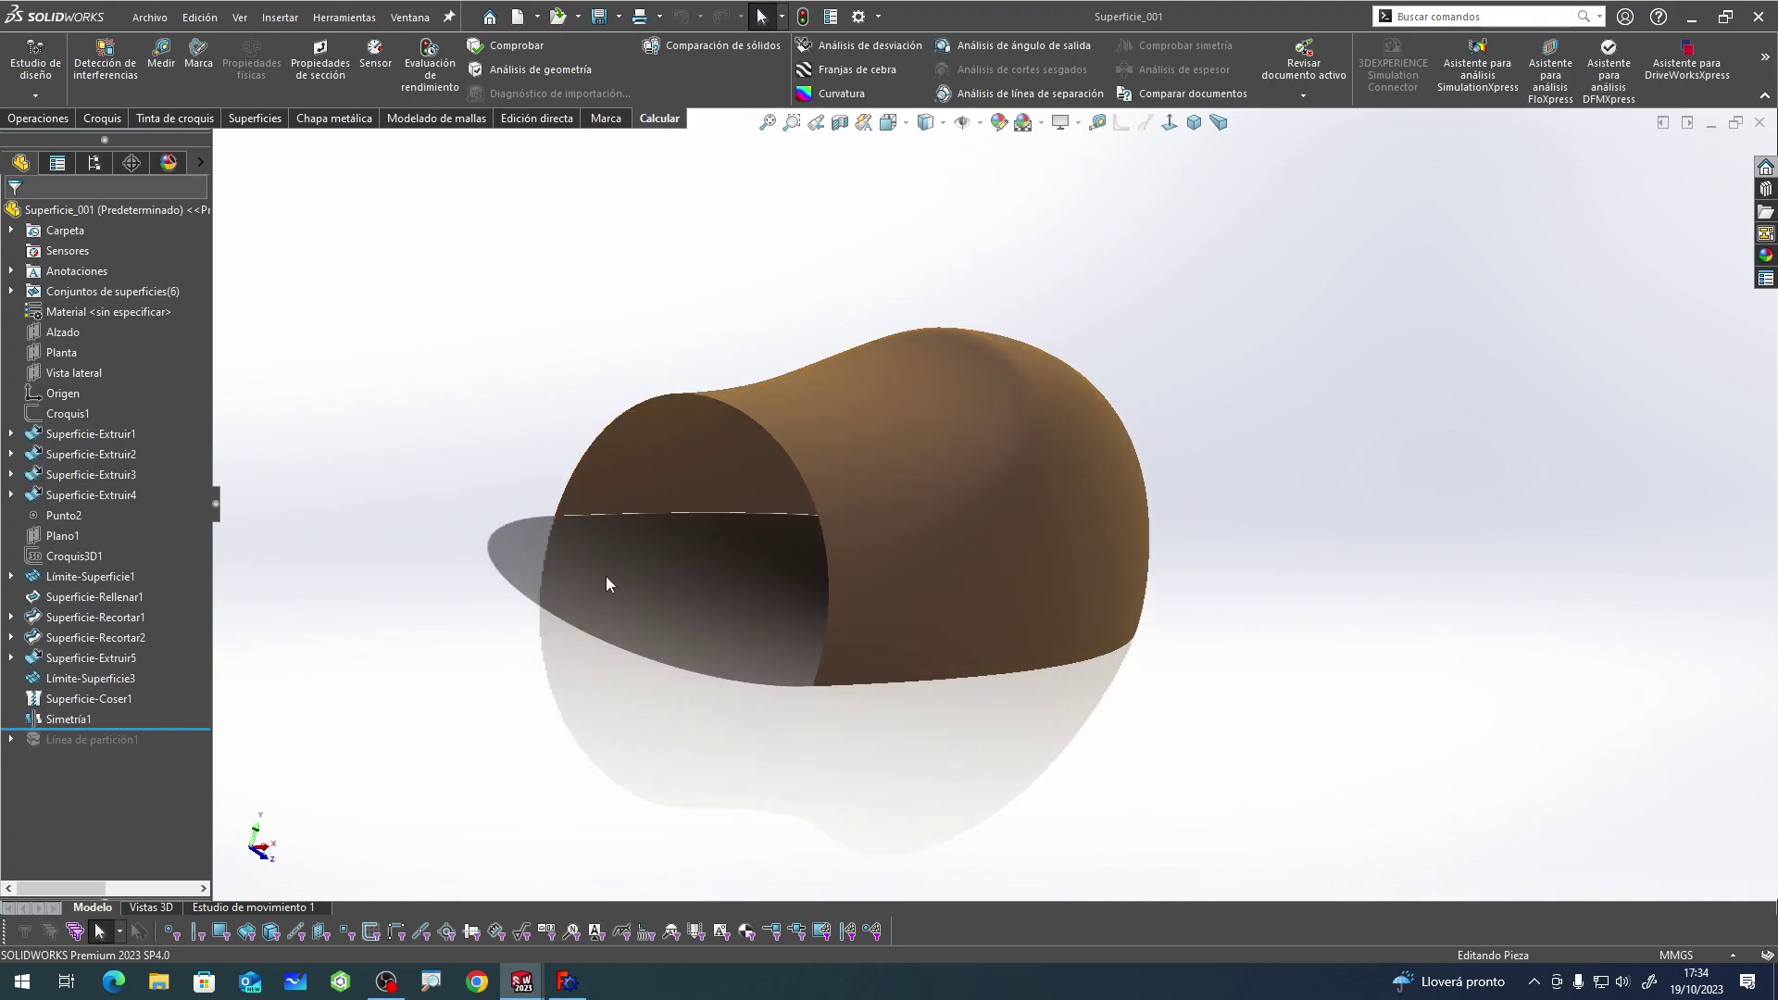
Expand the surface-bodies folder to list six bodies and select Simetría1.
click(10, 290)
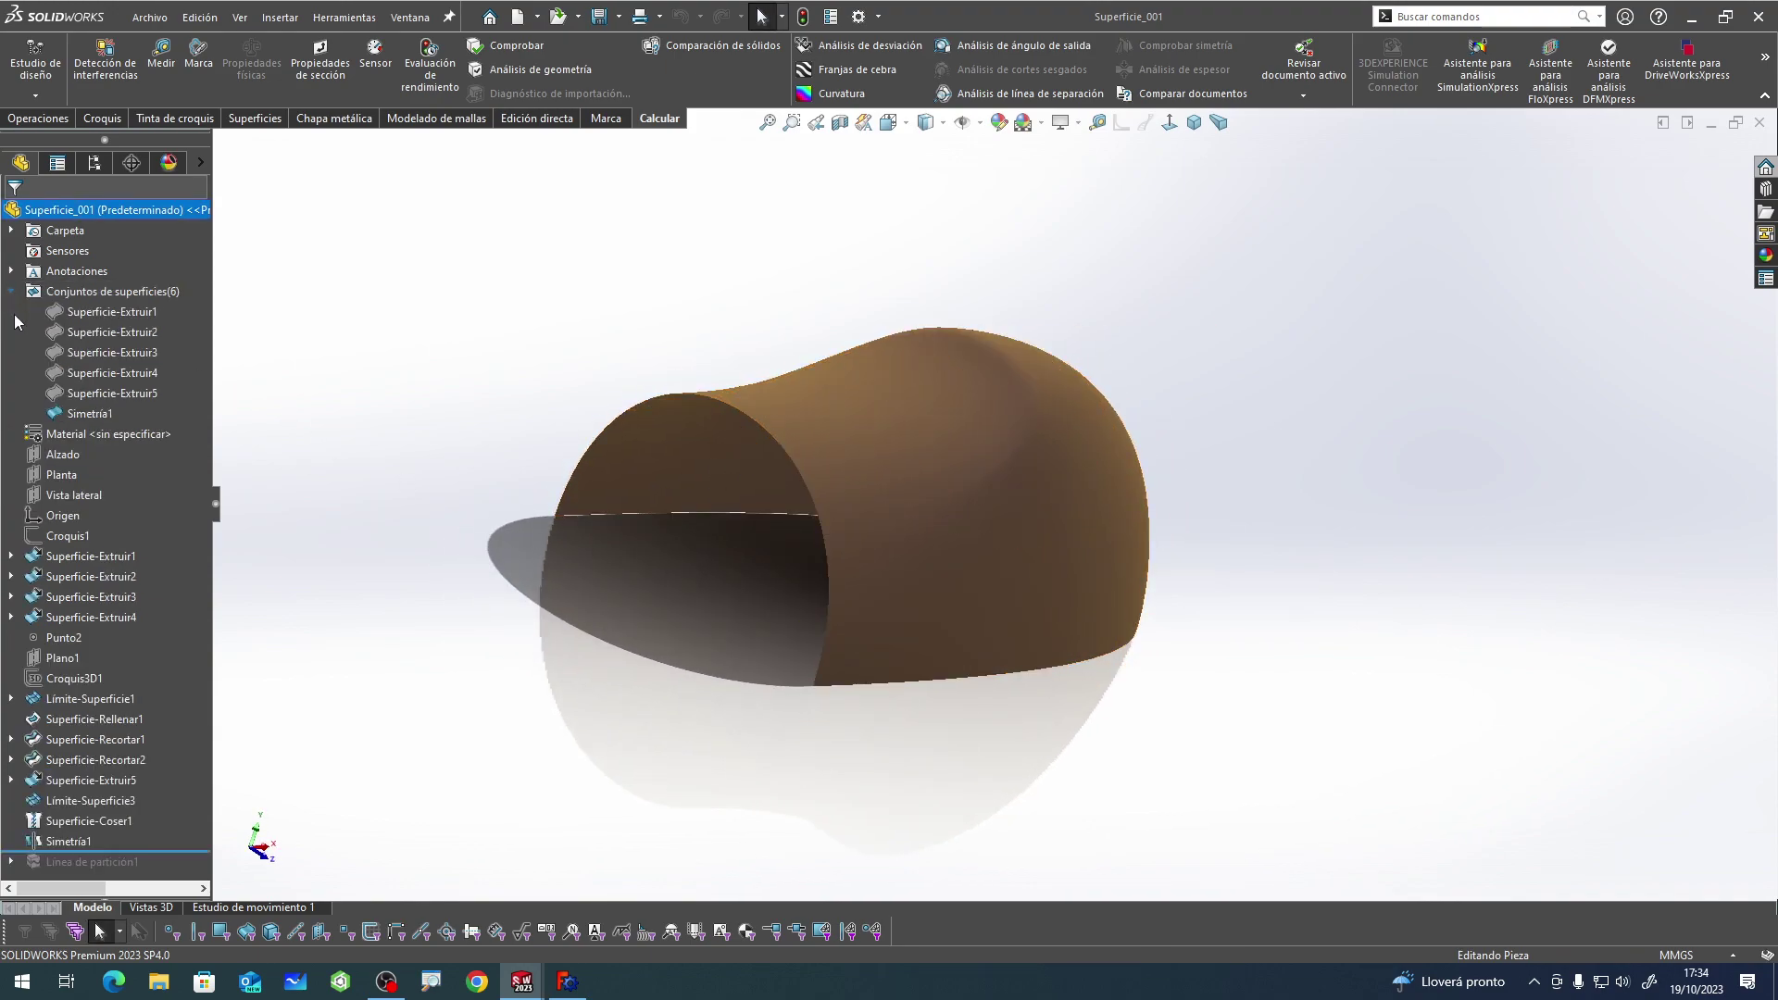
click(90, 413)
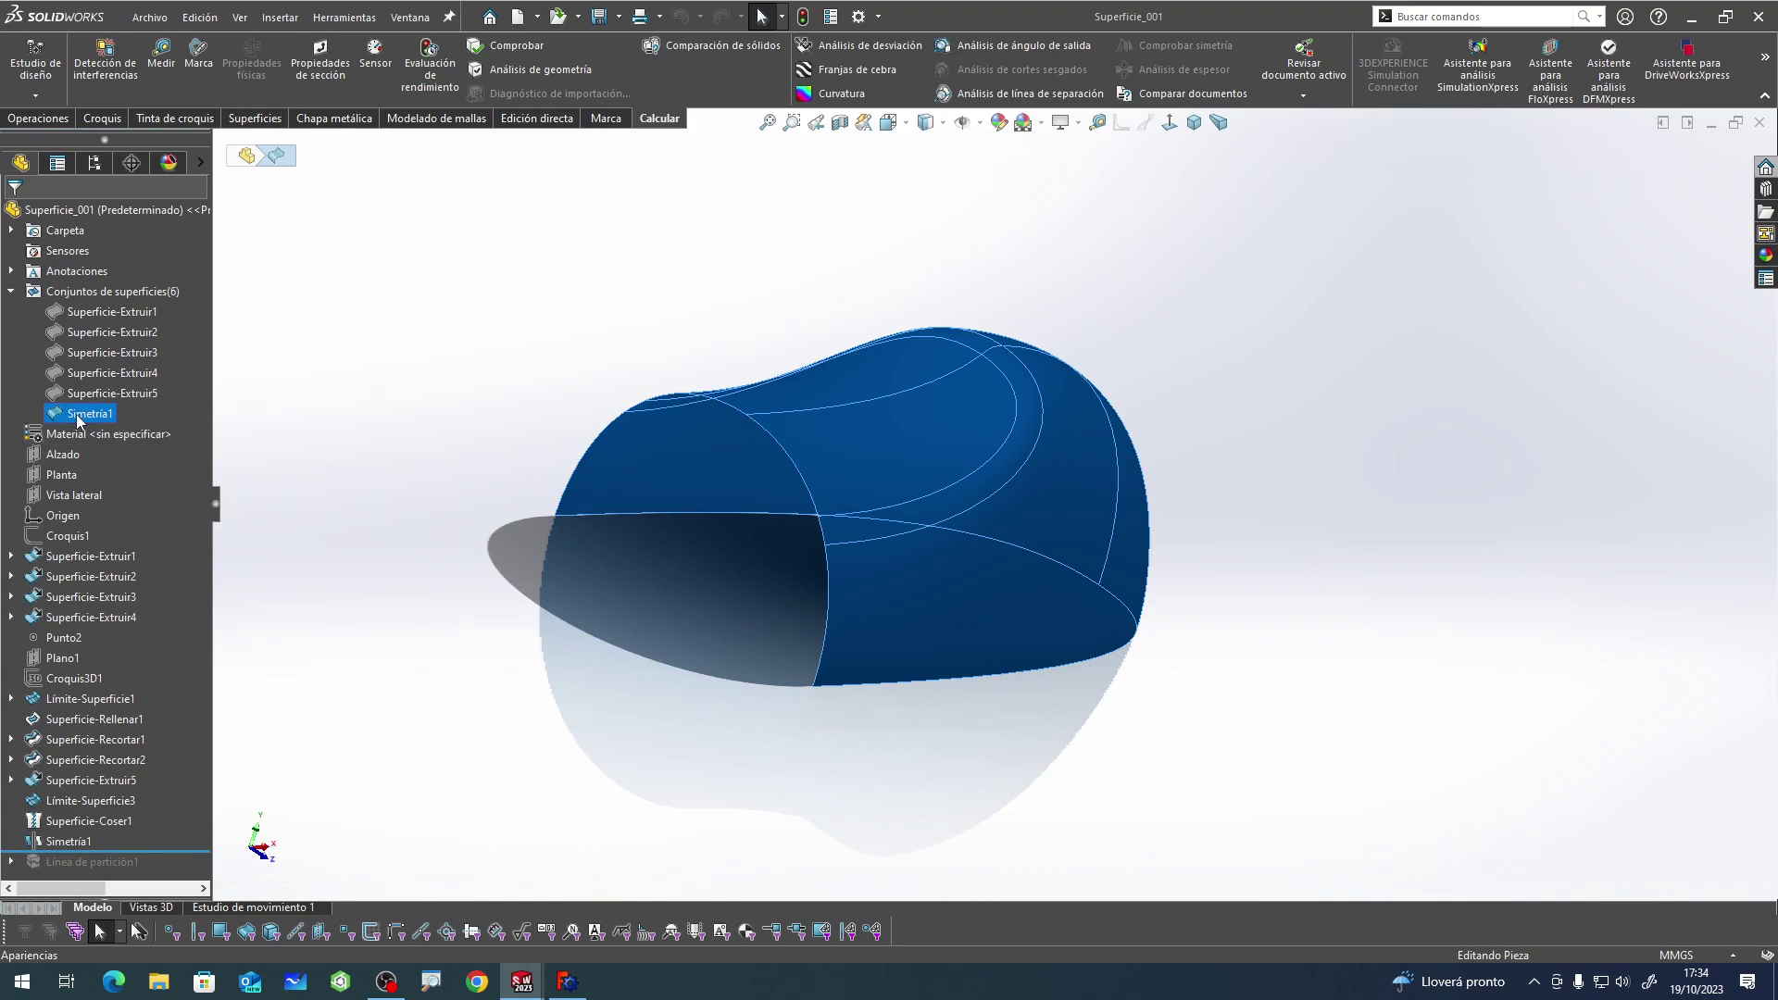
mouse_move(496, 662)
middle_down()
mouse_move(612, 718)
mouse_move(413, 667)
mouse_move(468, 691)
middle_up()
key(Escape)
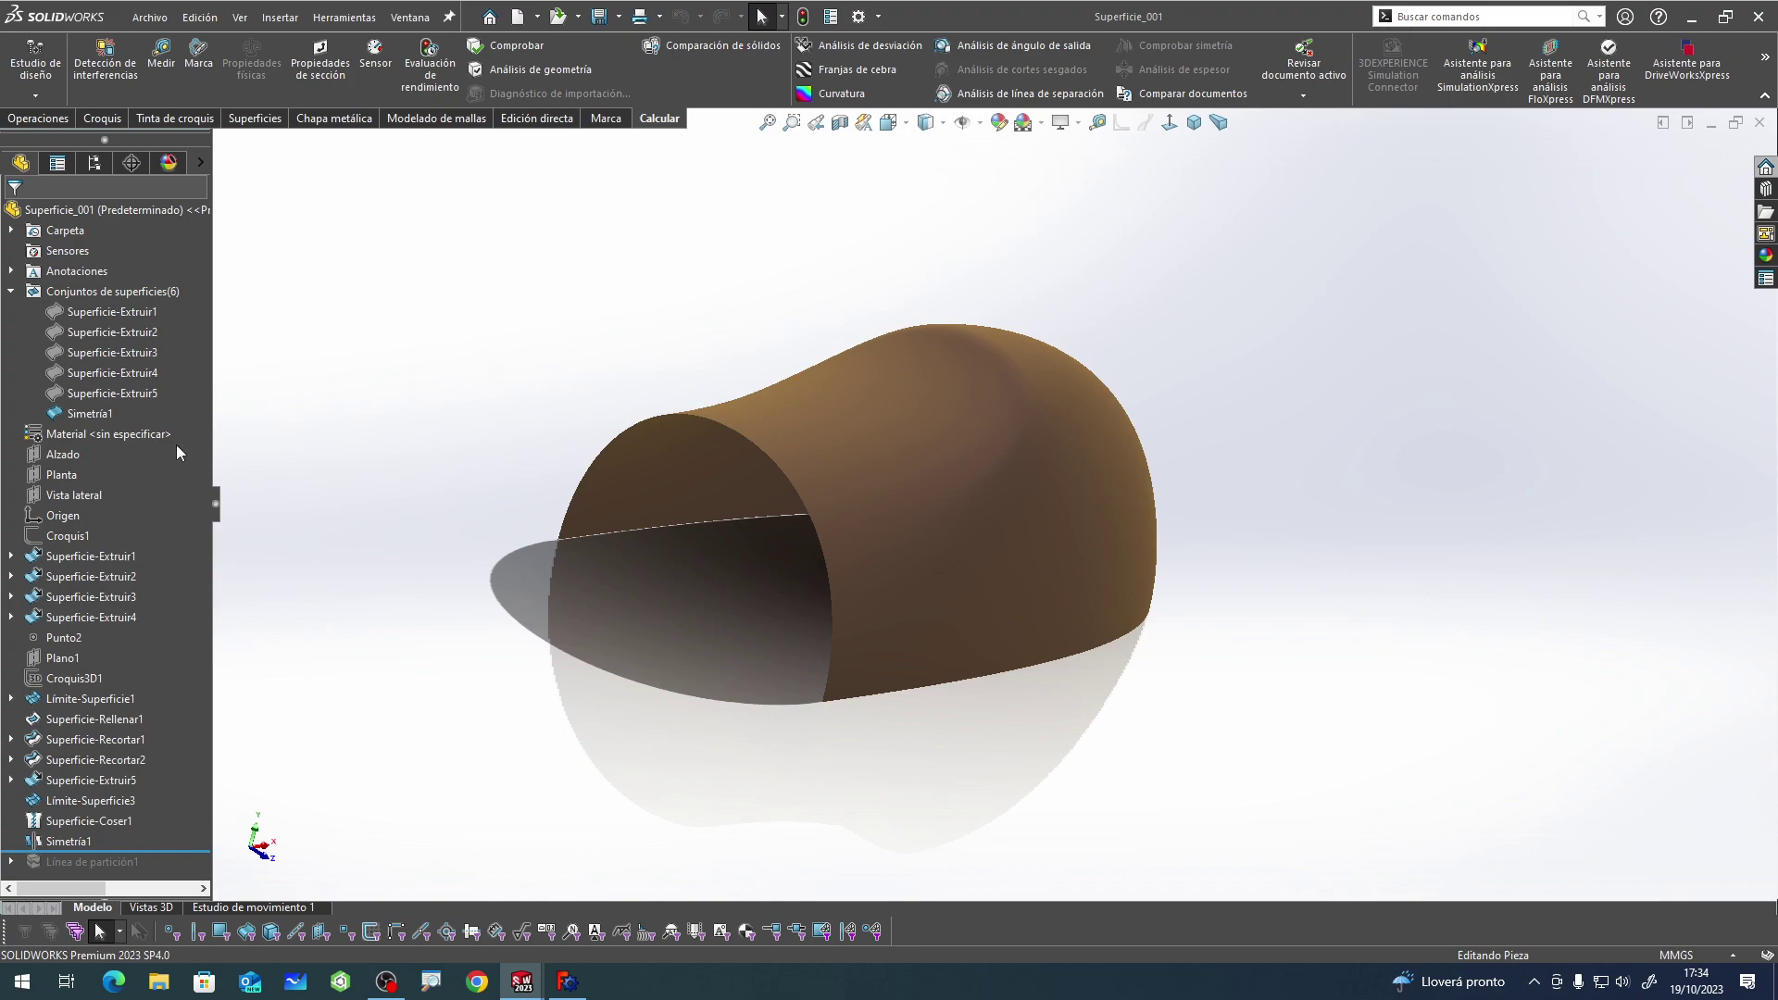
click(89, 413)
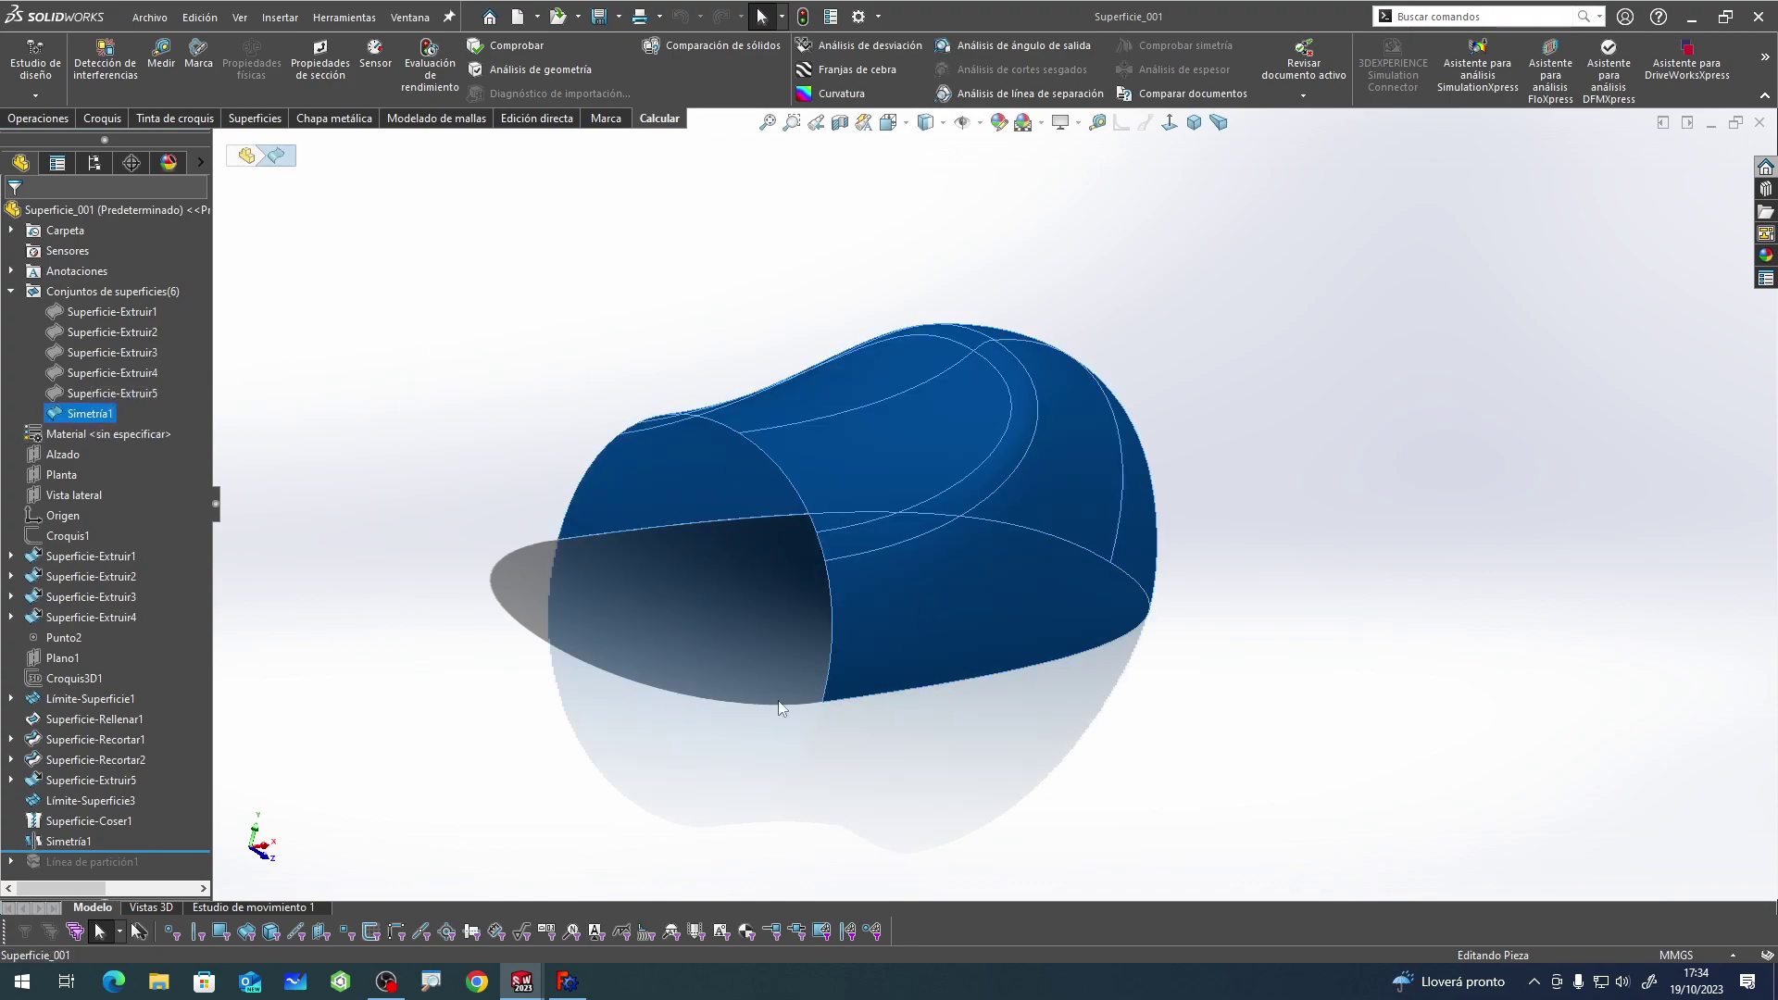
Prepare a Save As of Superficie_001 as STEP AP214 on drive D:, keeping default export options.
click(153, 20)
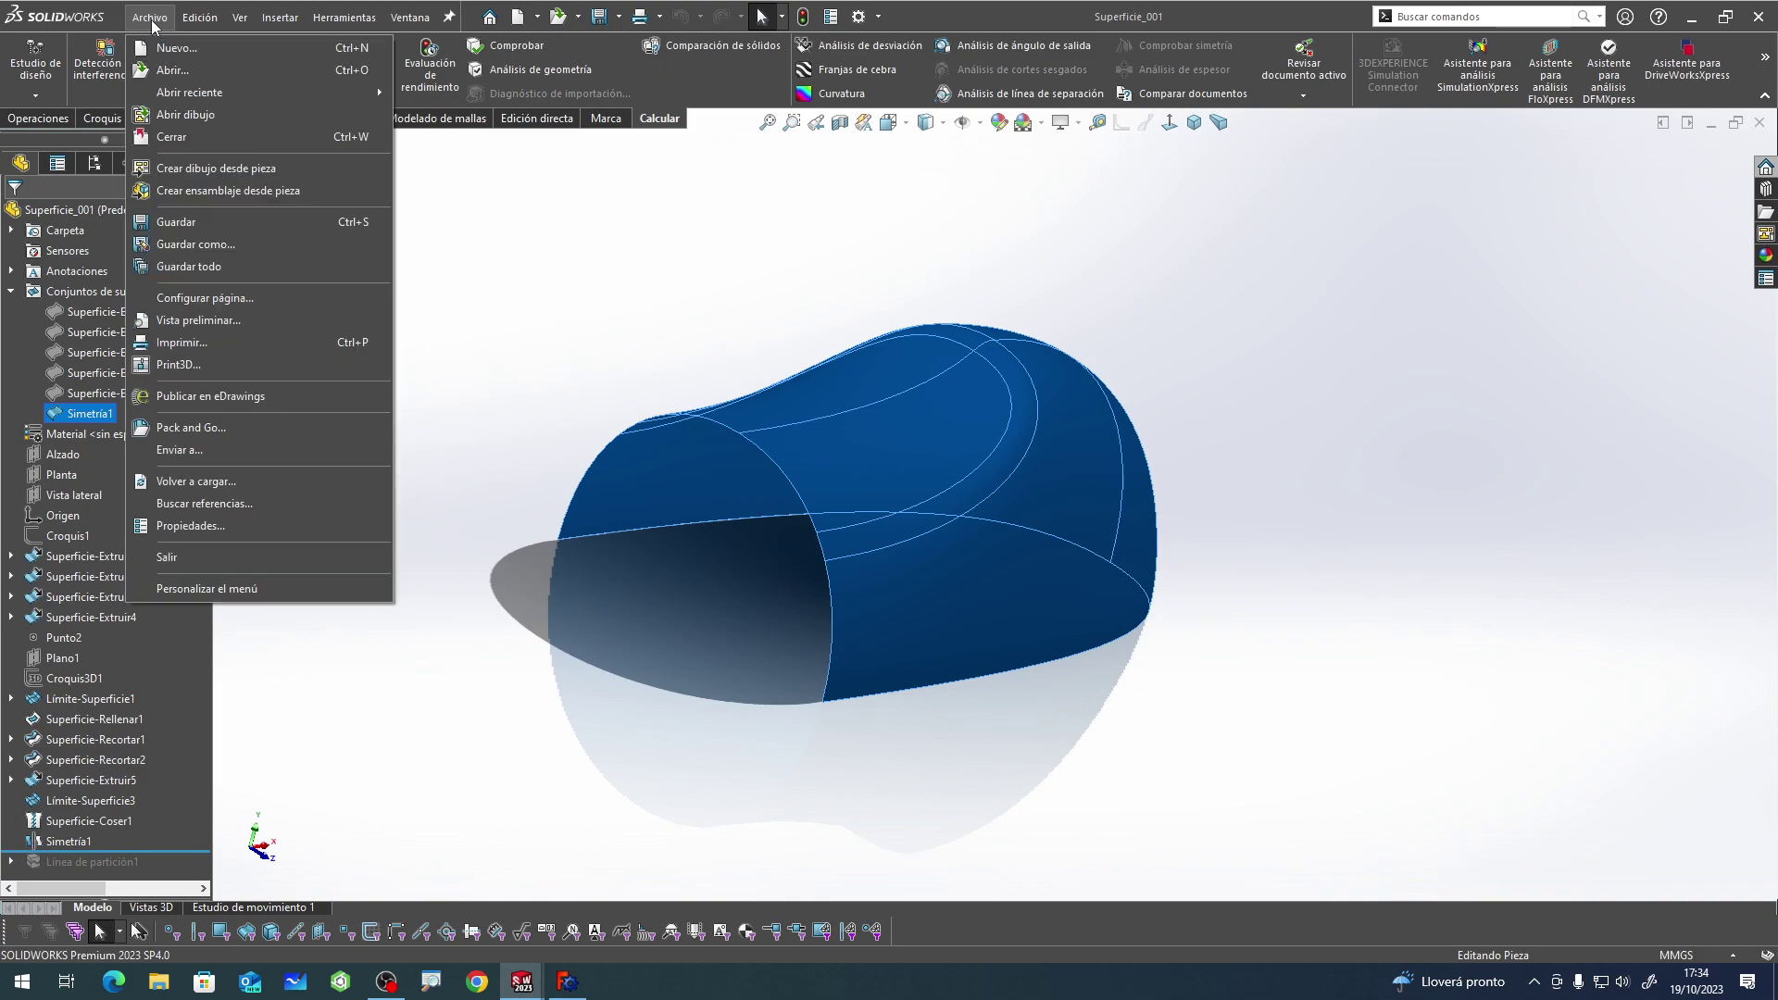
click(202, 242)
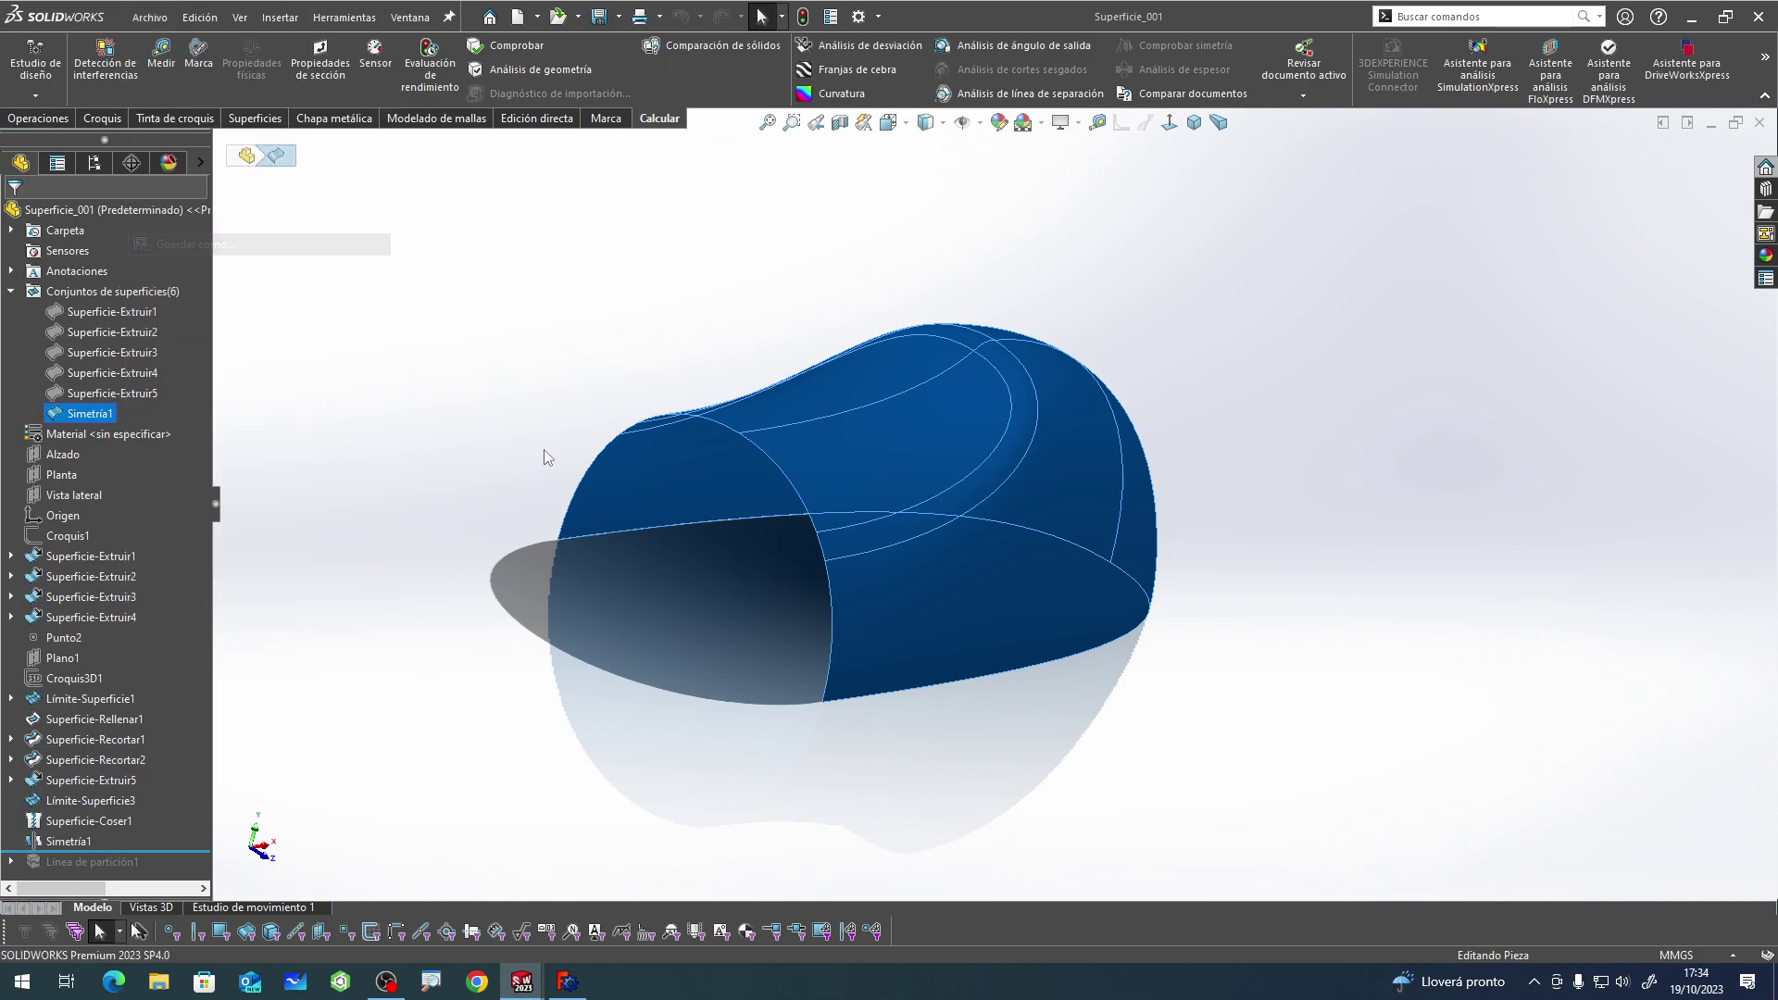
click(530, 713)
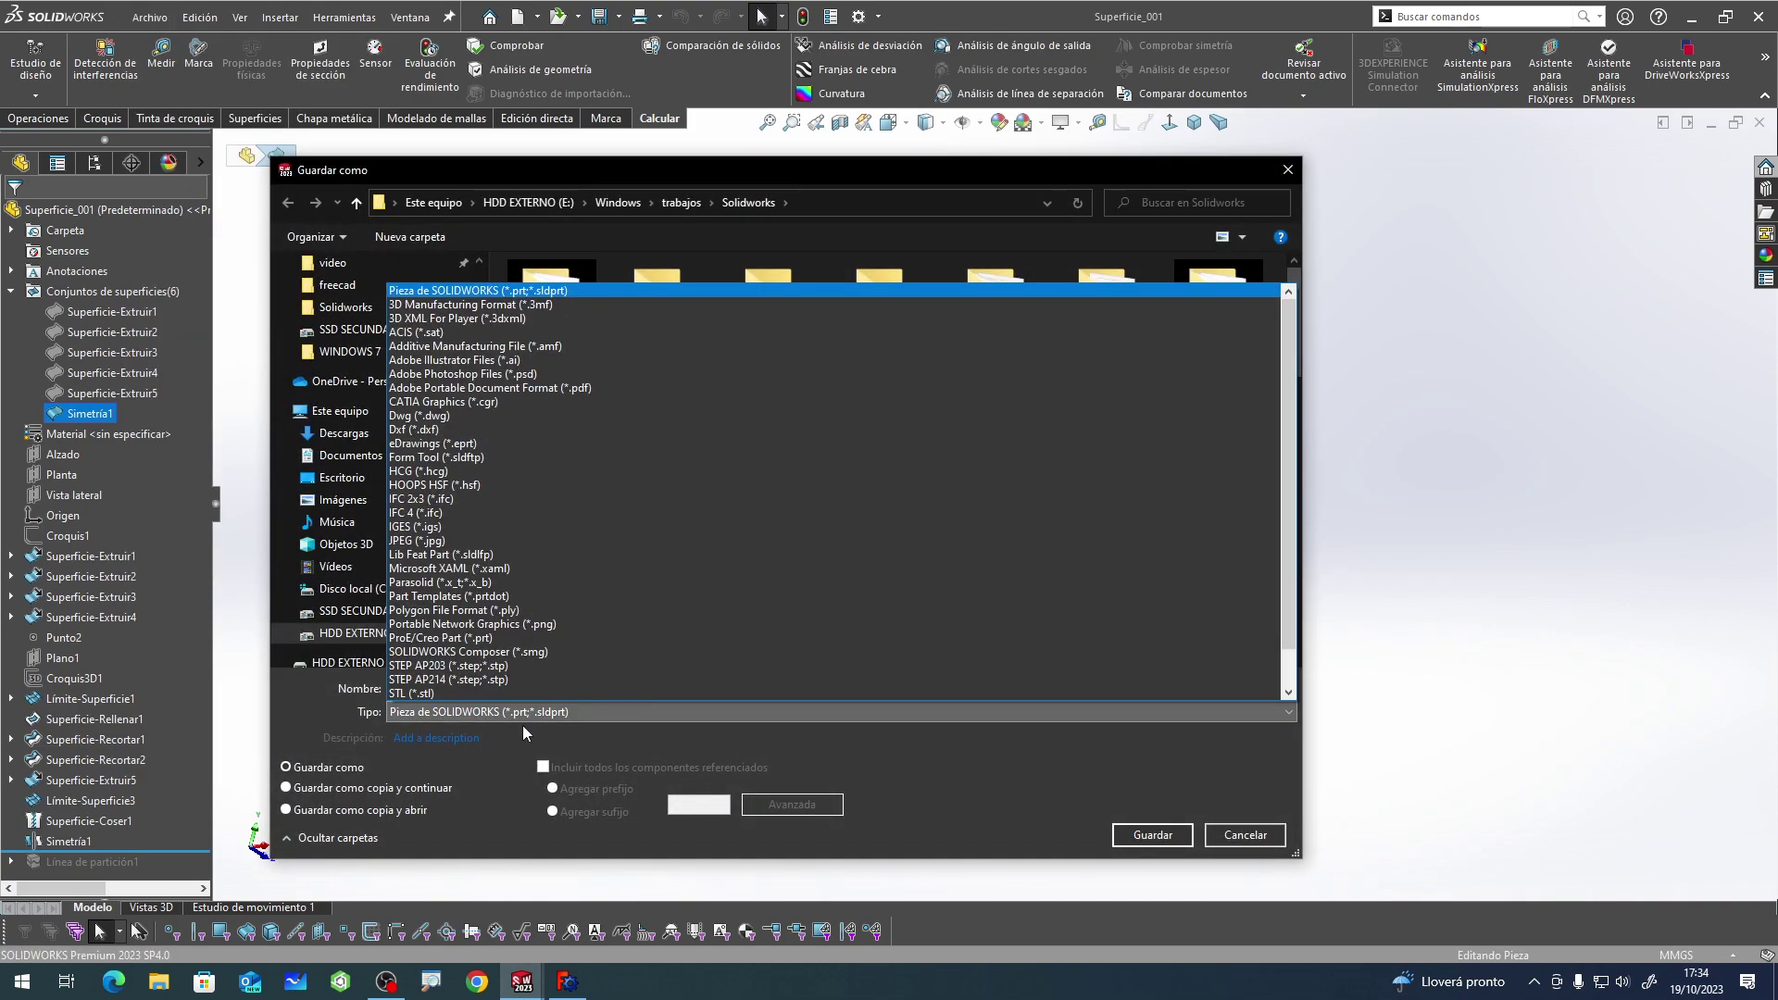
click(457, 679)
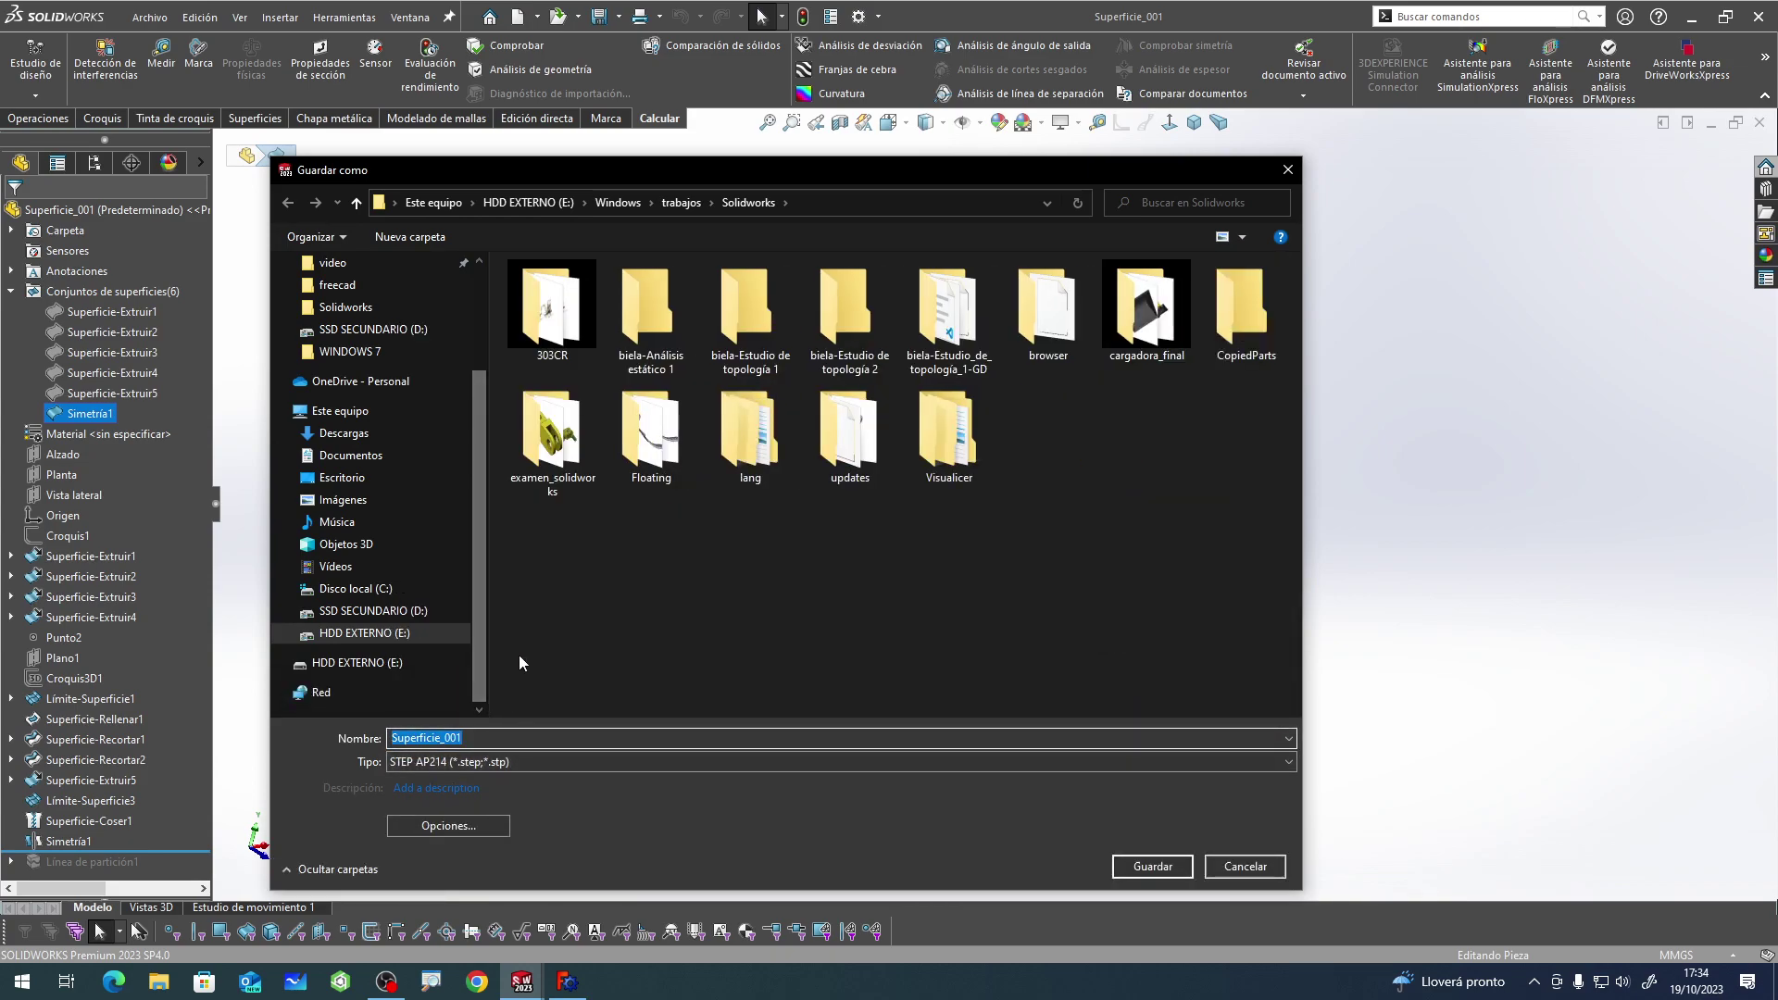
click(407, 635)
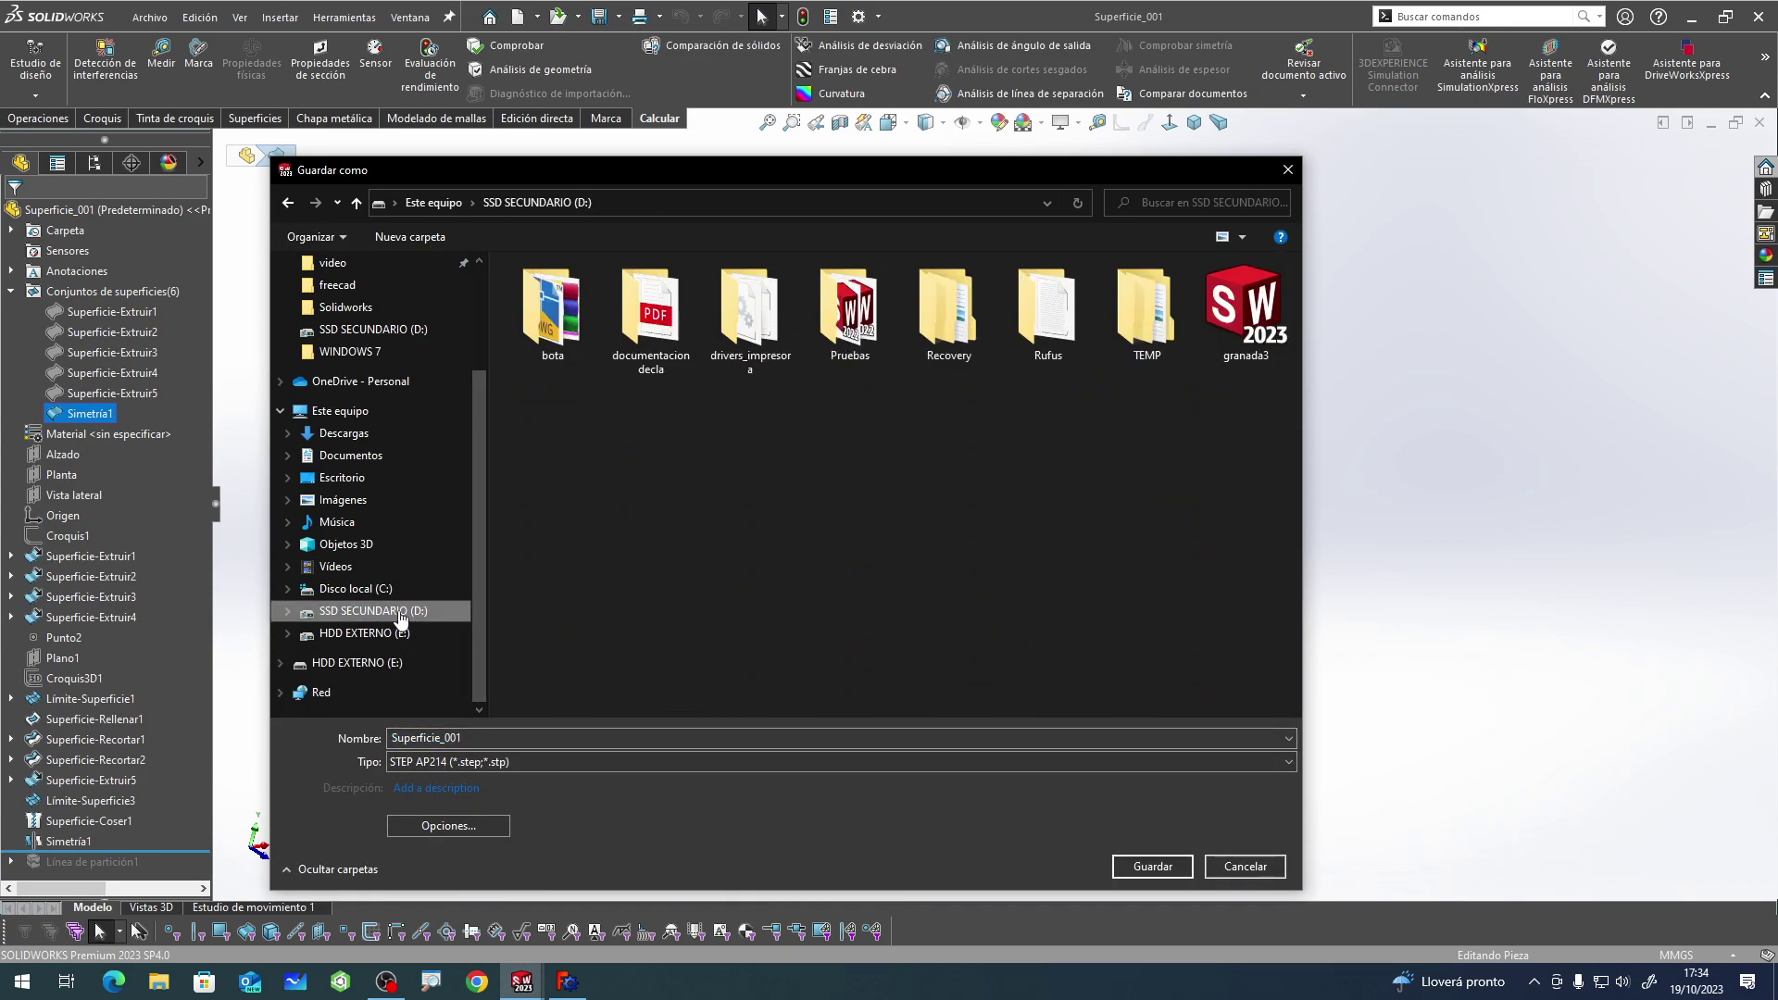
click(515, 787)
key(shift+Tab)
key(shift+Tab)
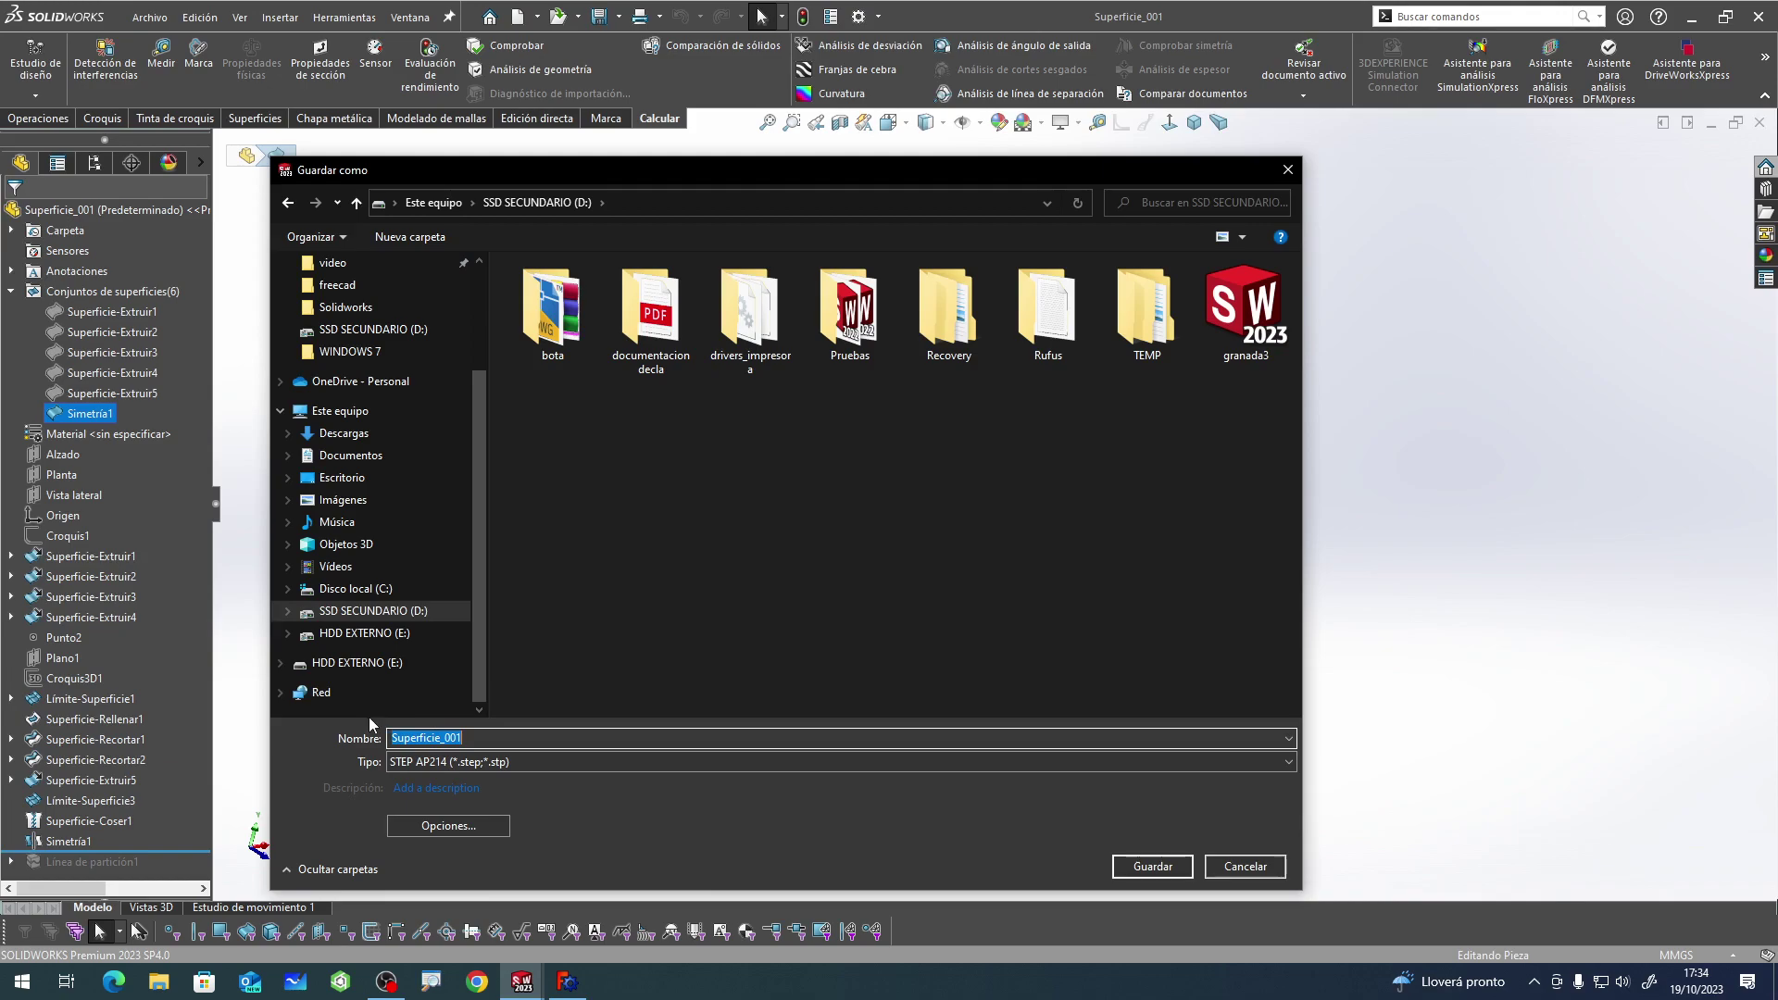
click(497, 828)
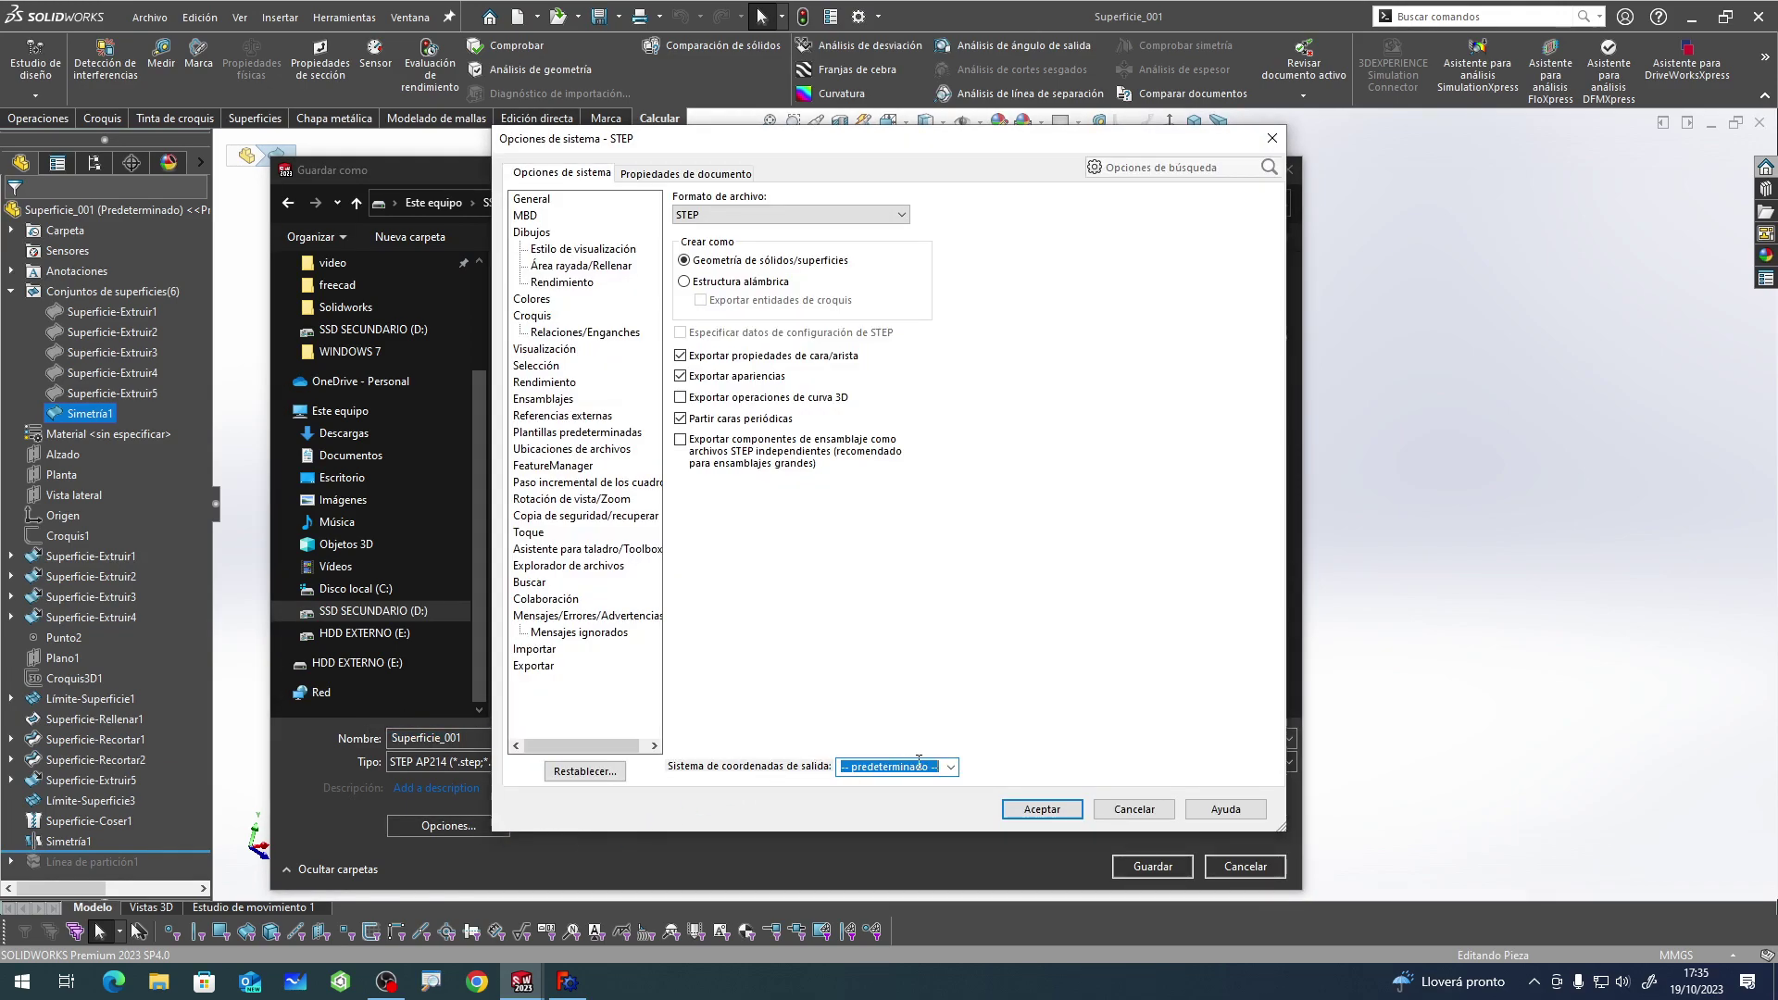
click(950, 768)
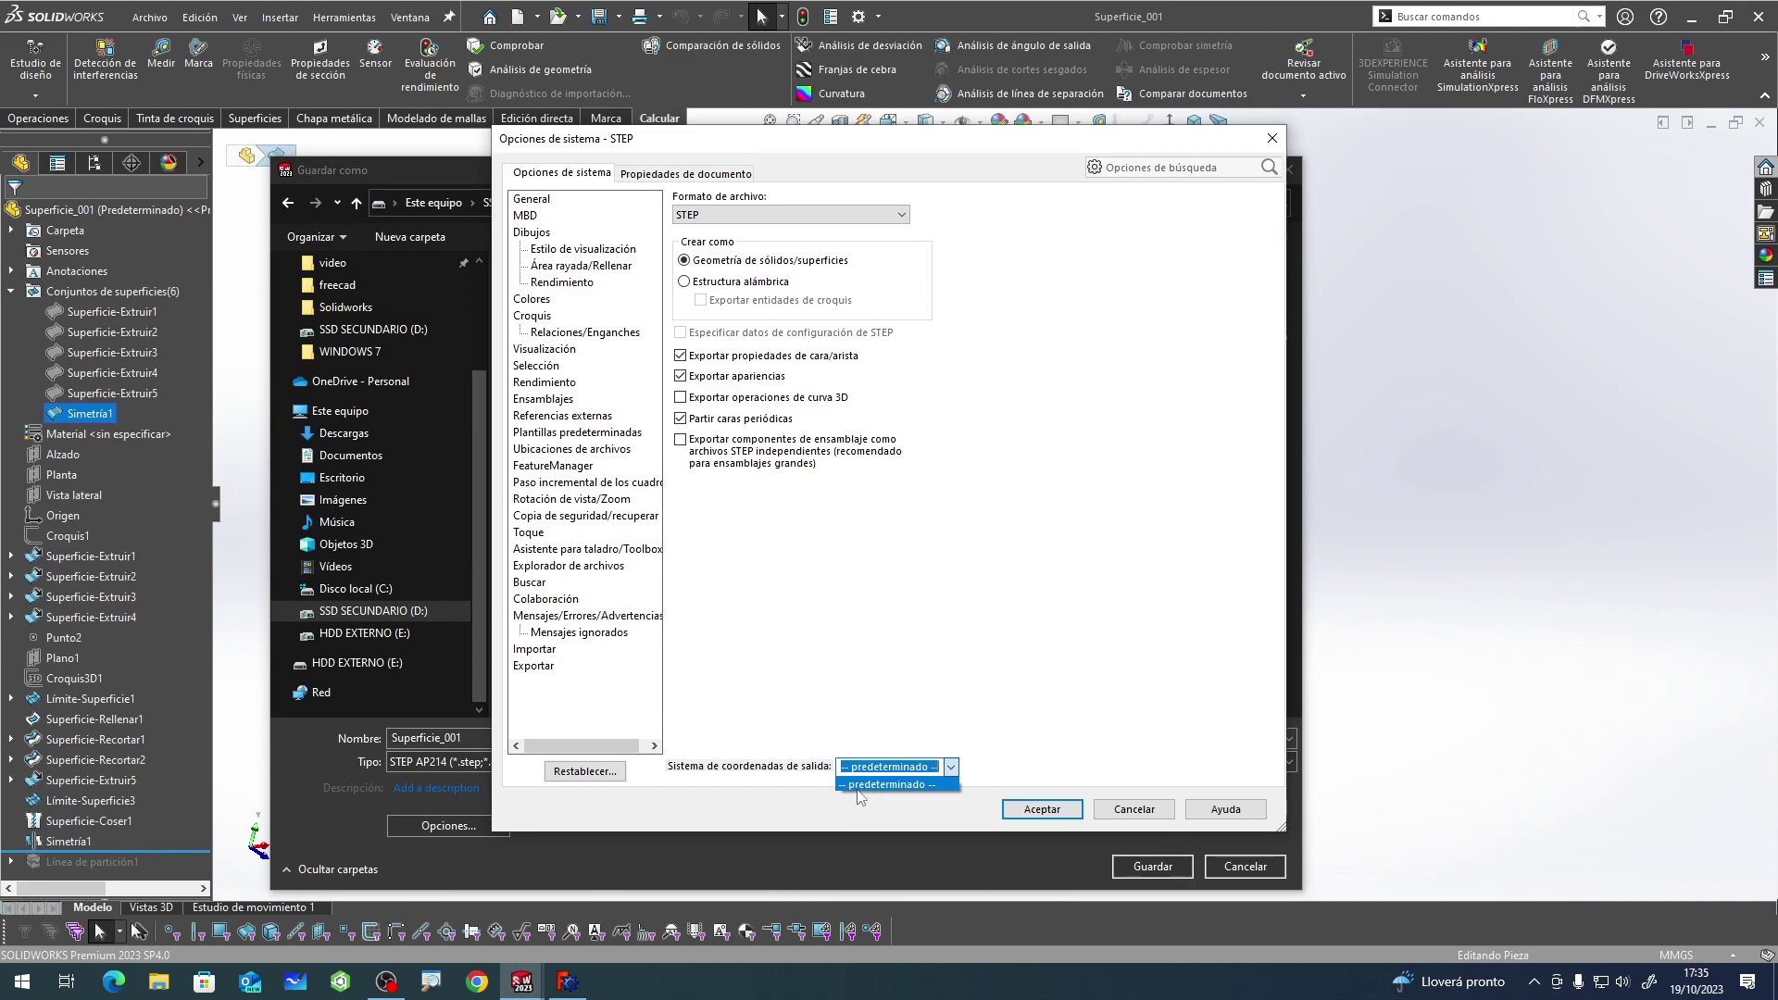
click(858, 789)
click(1141, 814)
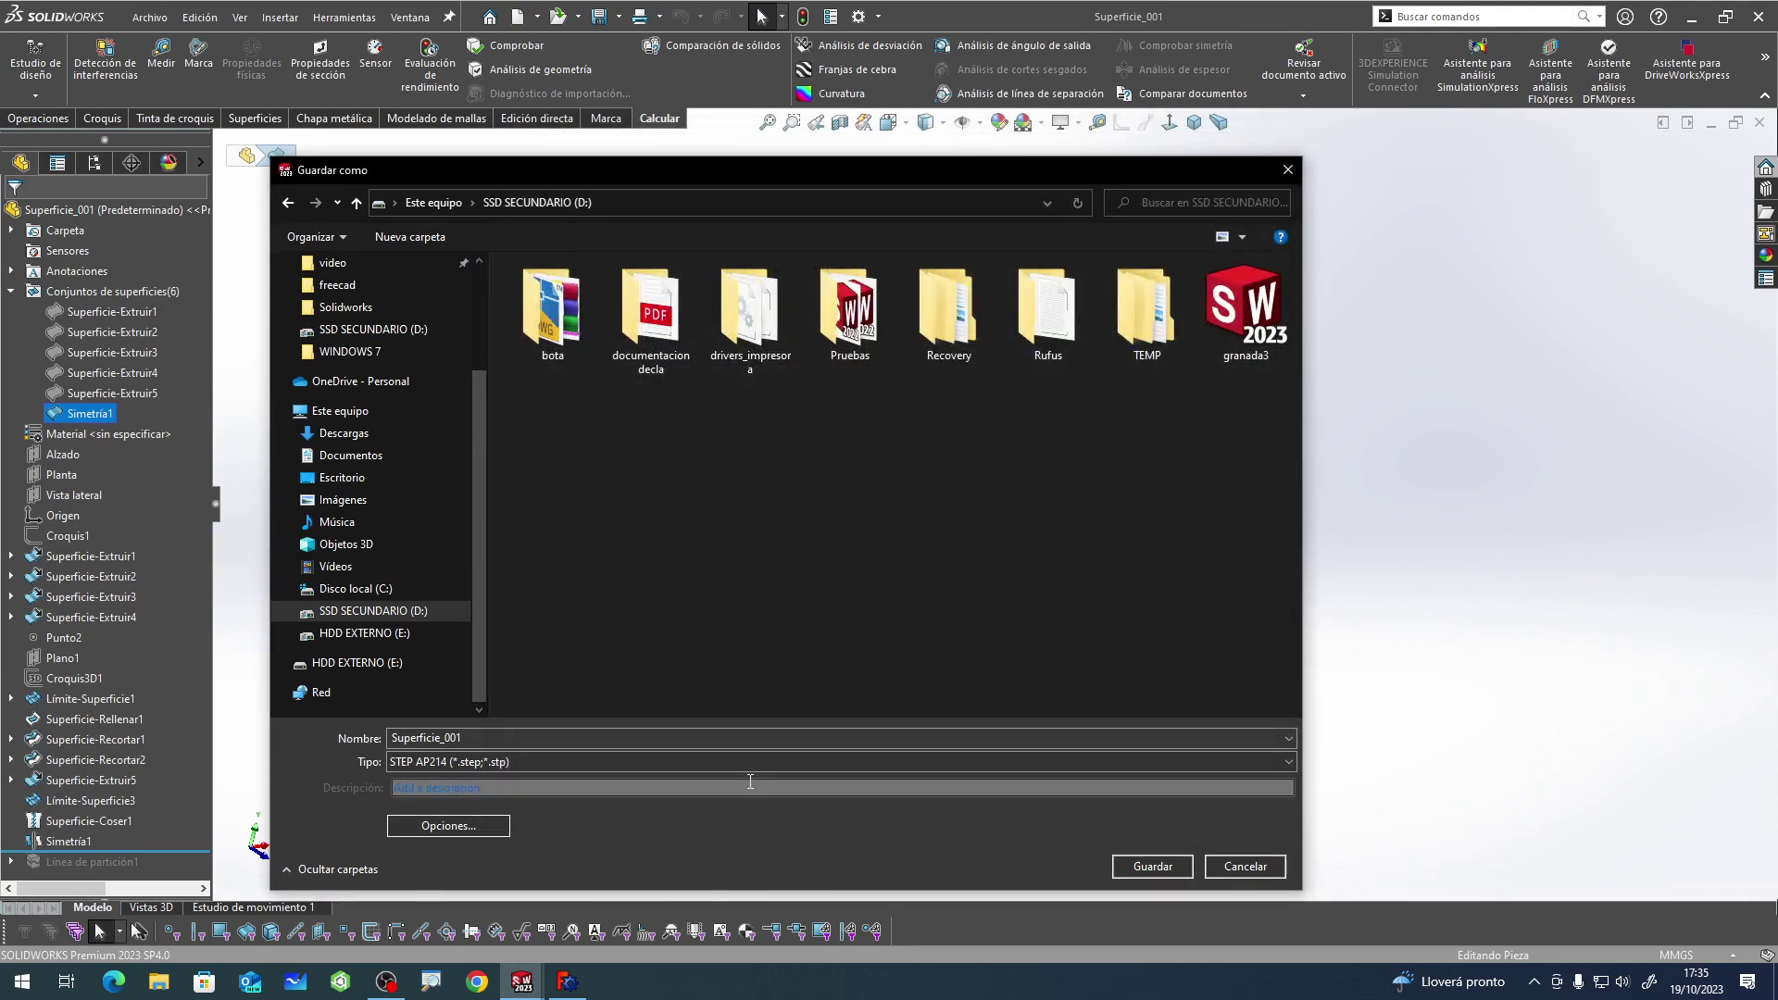
click(623, 802)
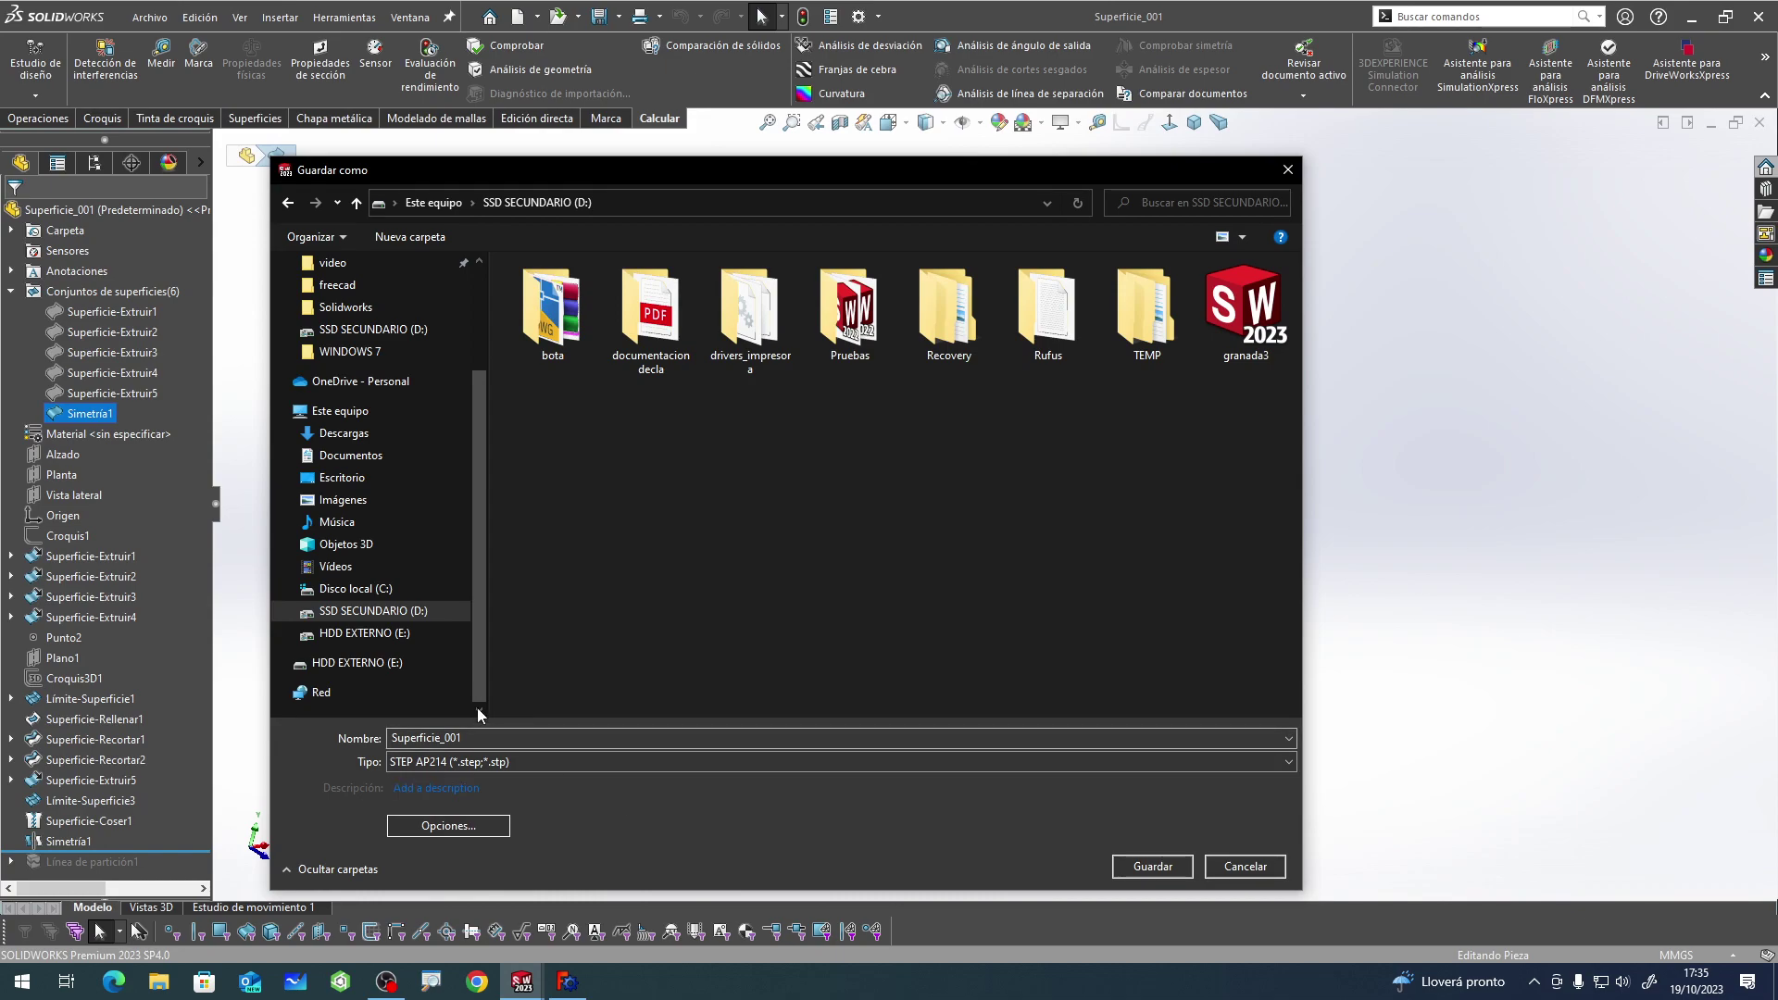
Save the STEP file exporting only the selected bodies, then return to FreeCAD.
click(436, 738)
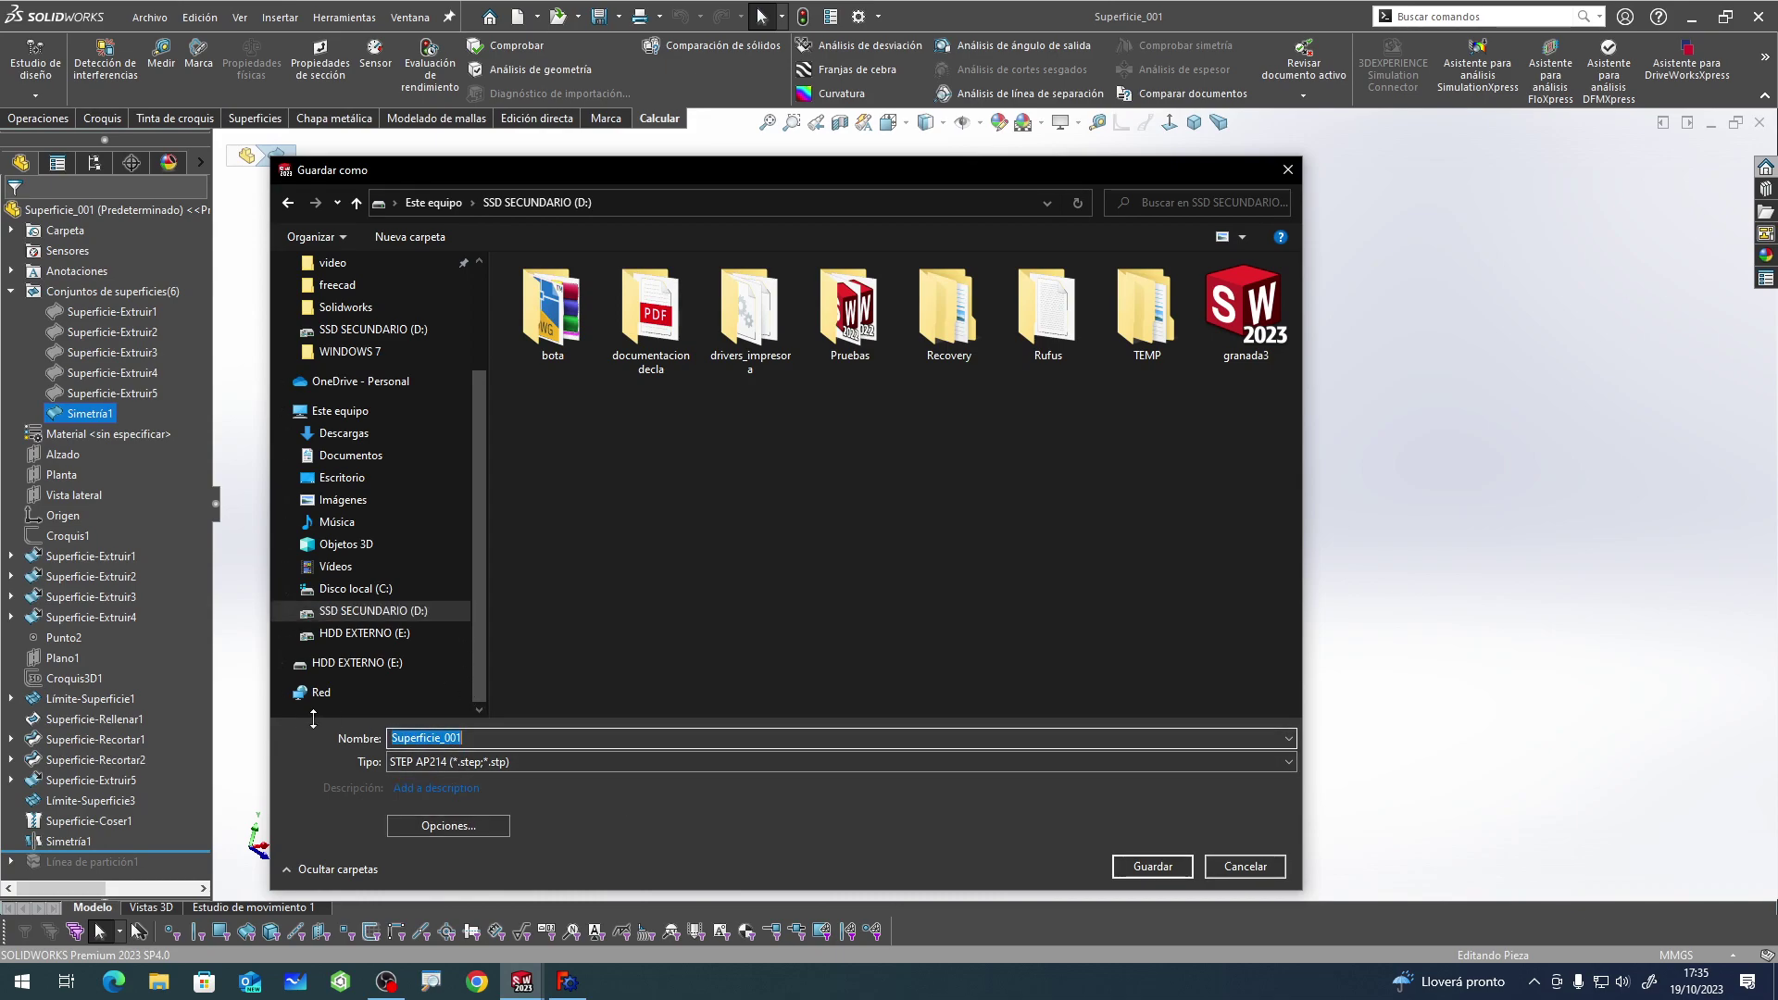
click(1148, 866)
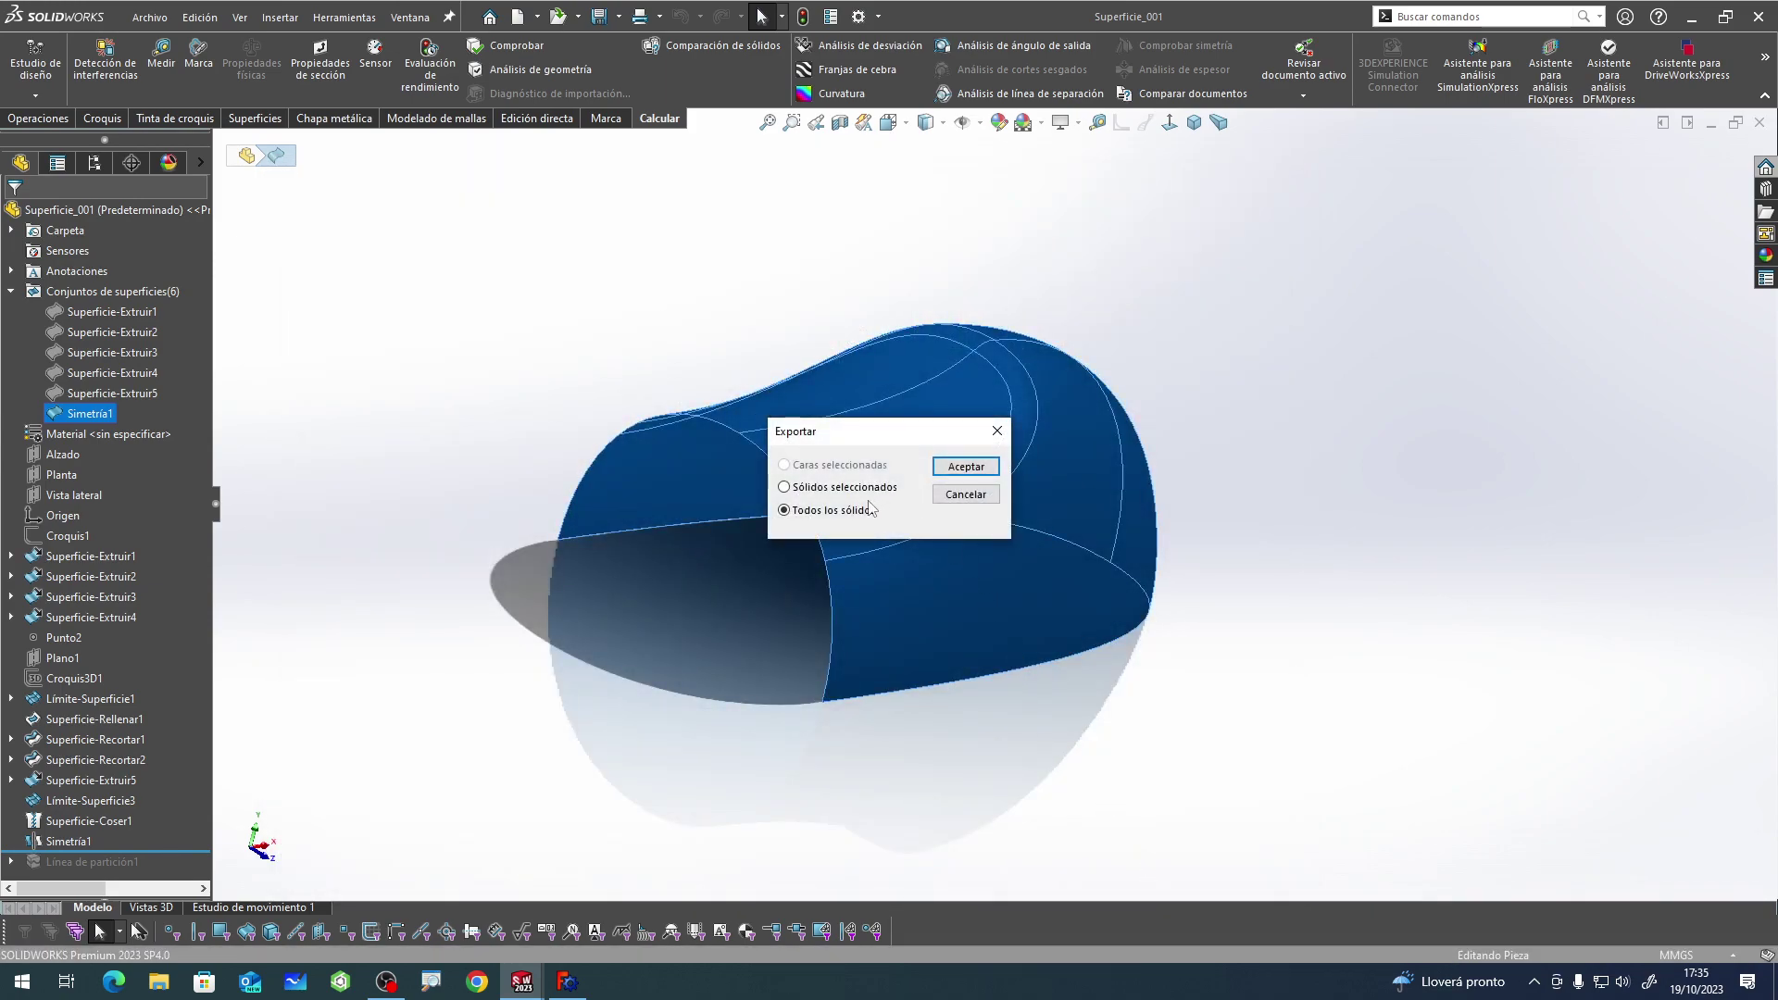
click(857, 487)
click(965, 466)
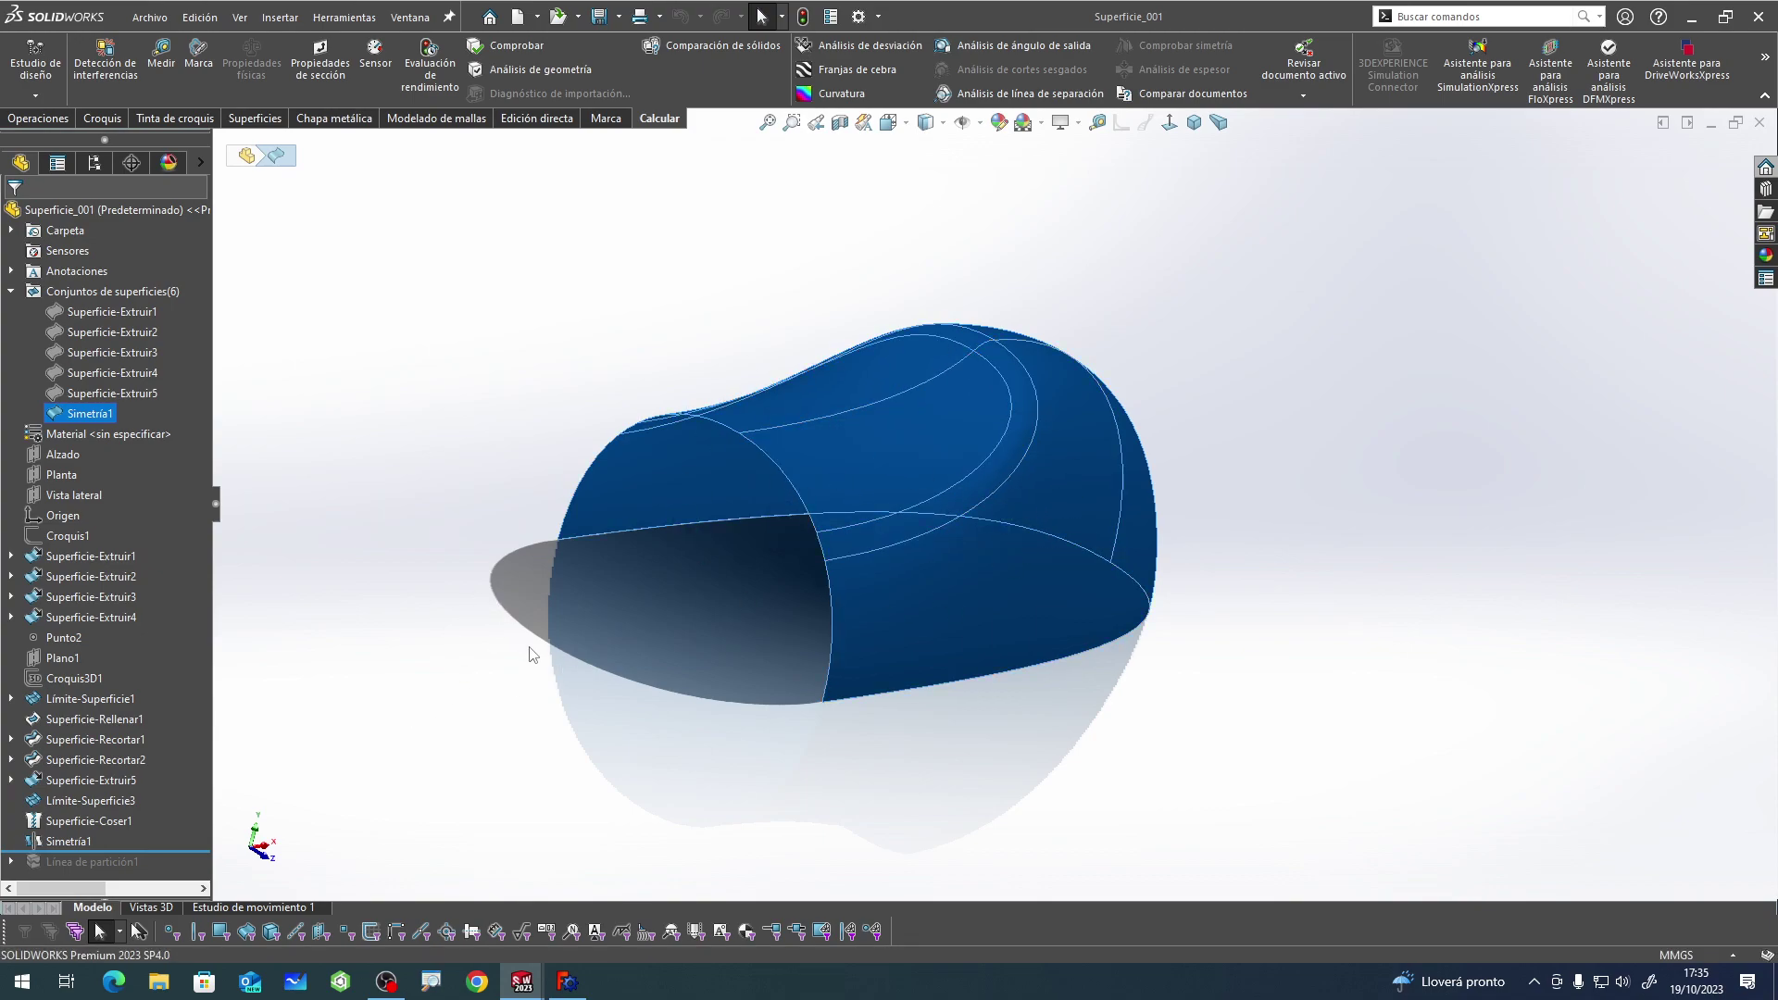
click(567, 987)
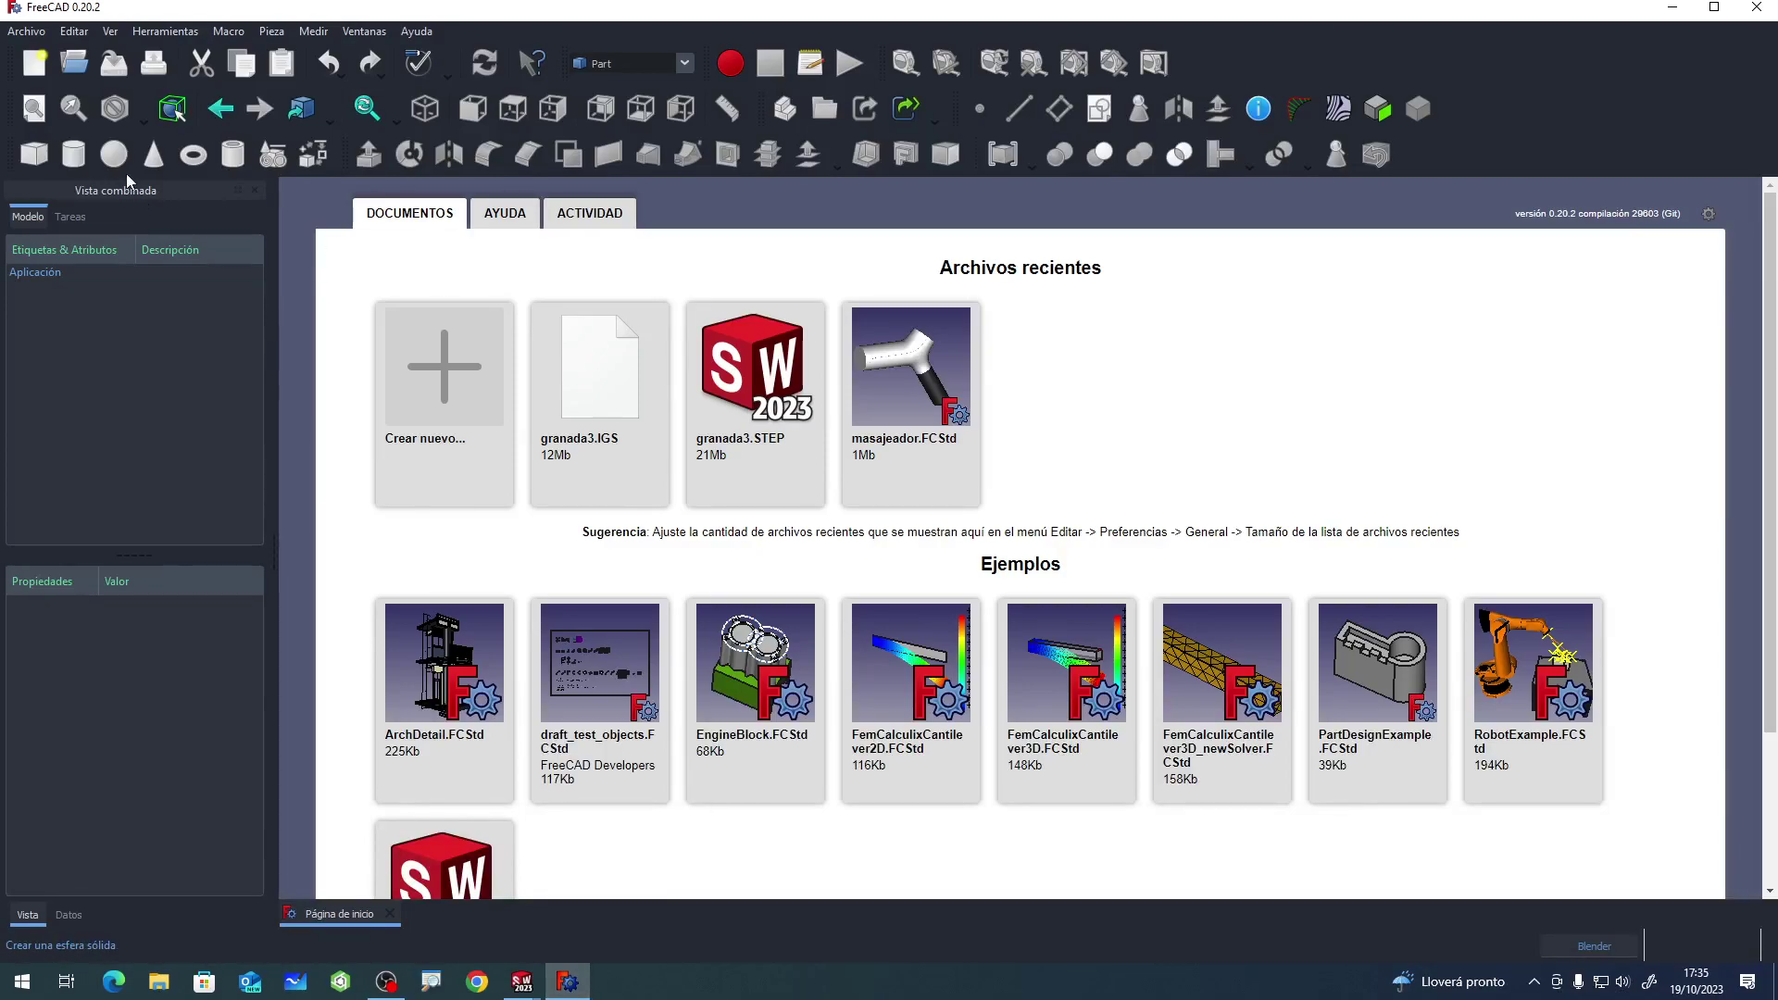
Open FreeCAD's file dialog, then recheck SolidWorks' STEP AP214 Save As and cancel it.
key(ctrl+o)
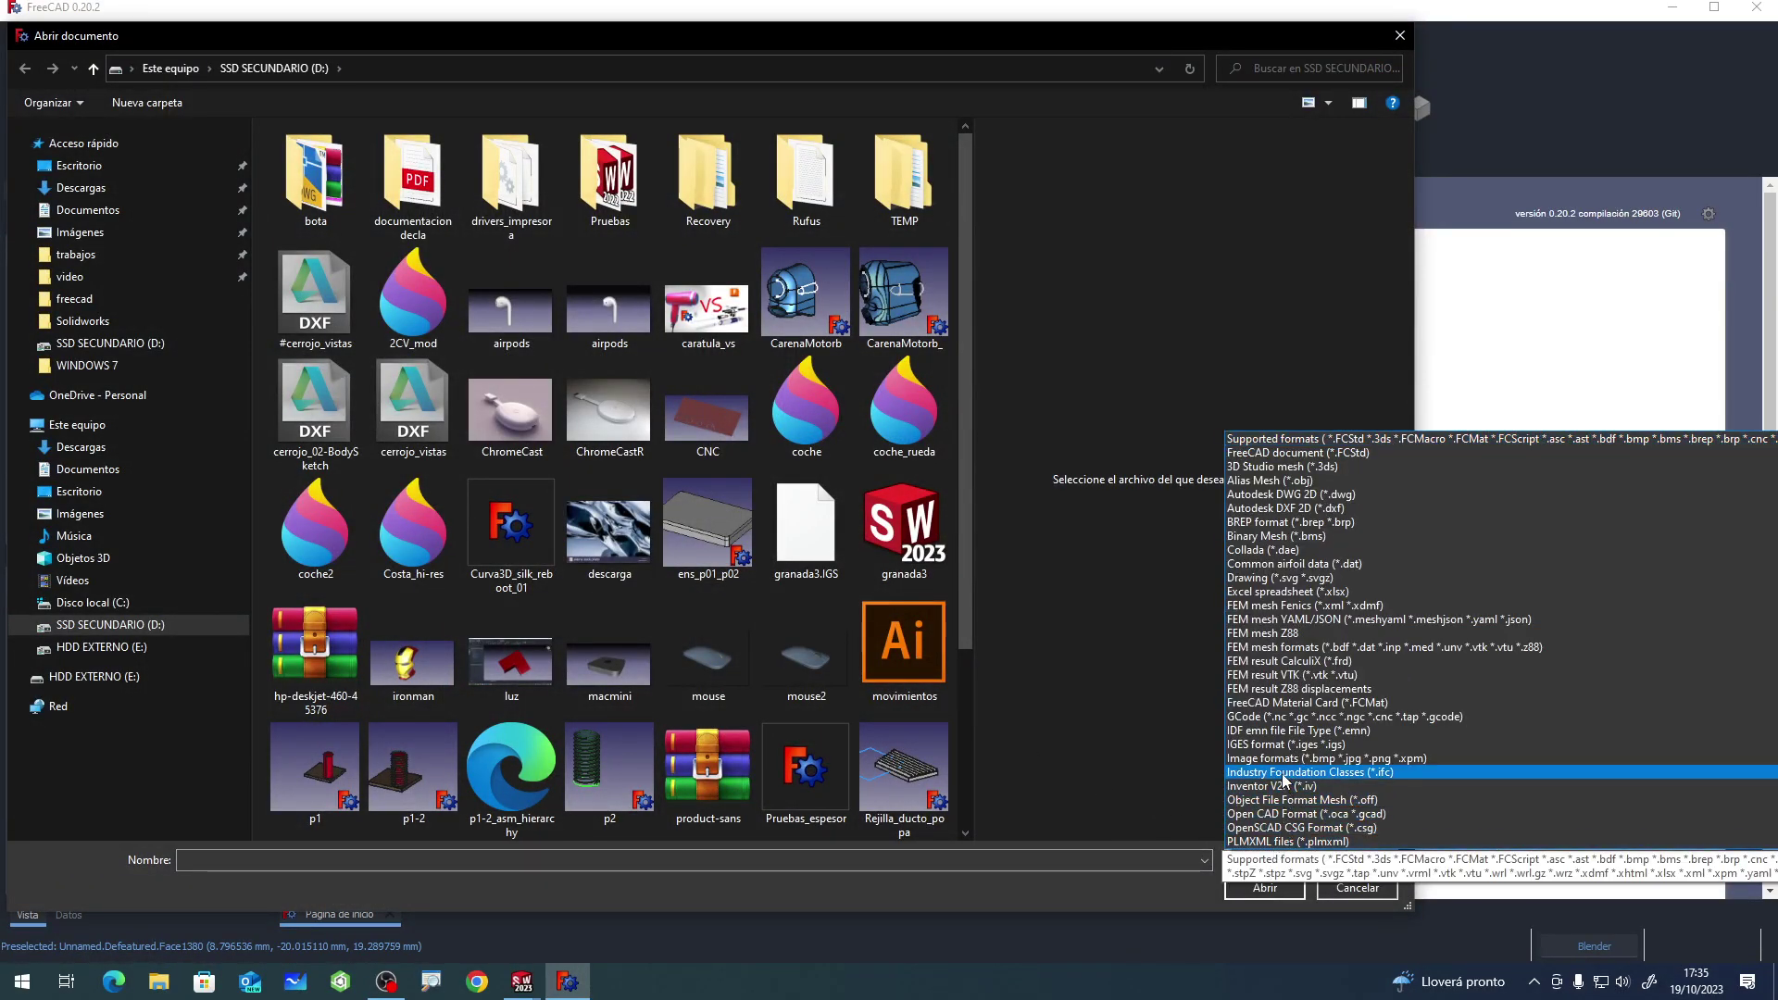
click(1275, 745)
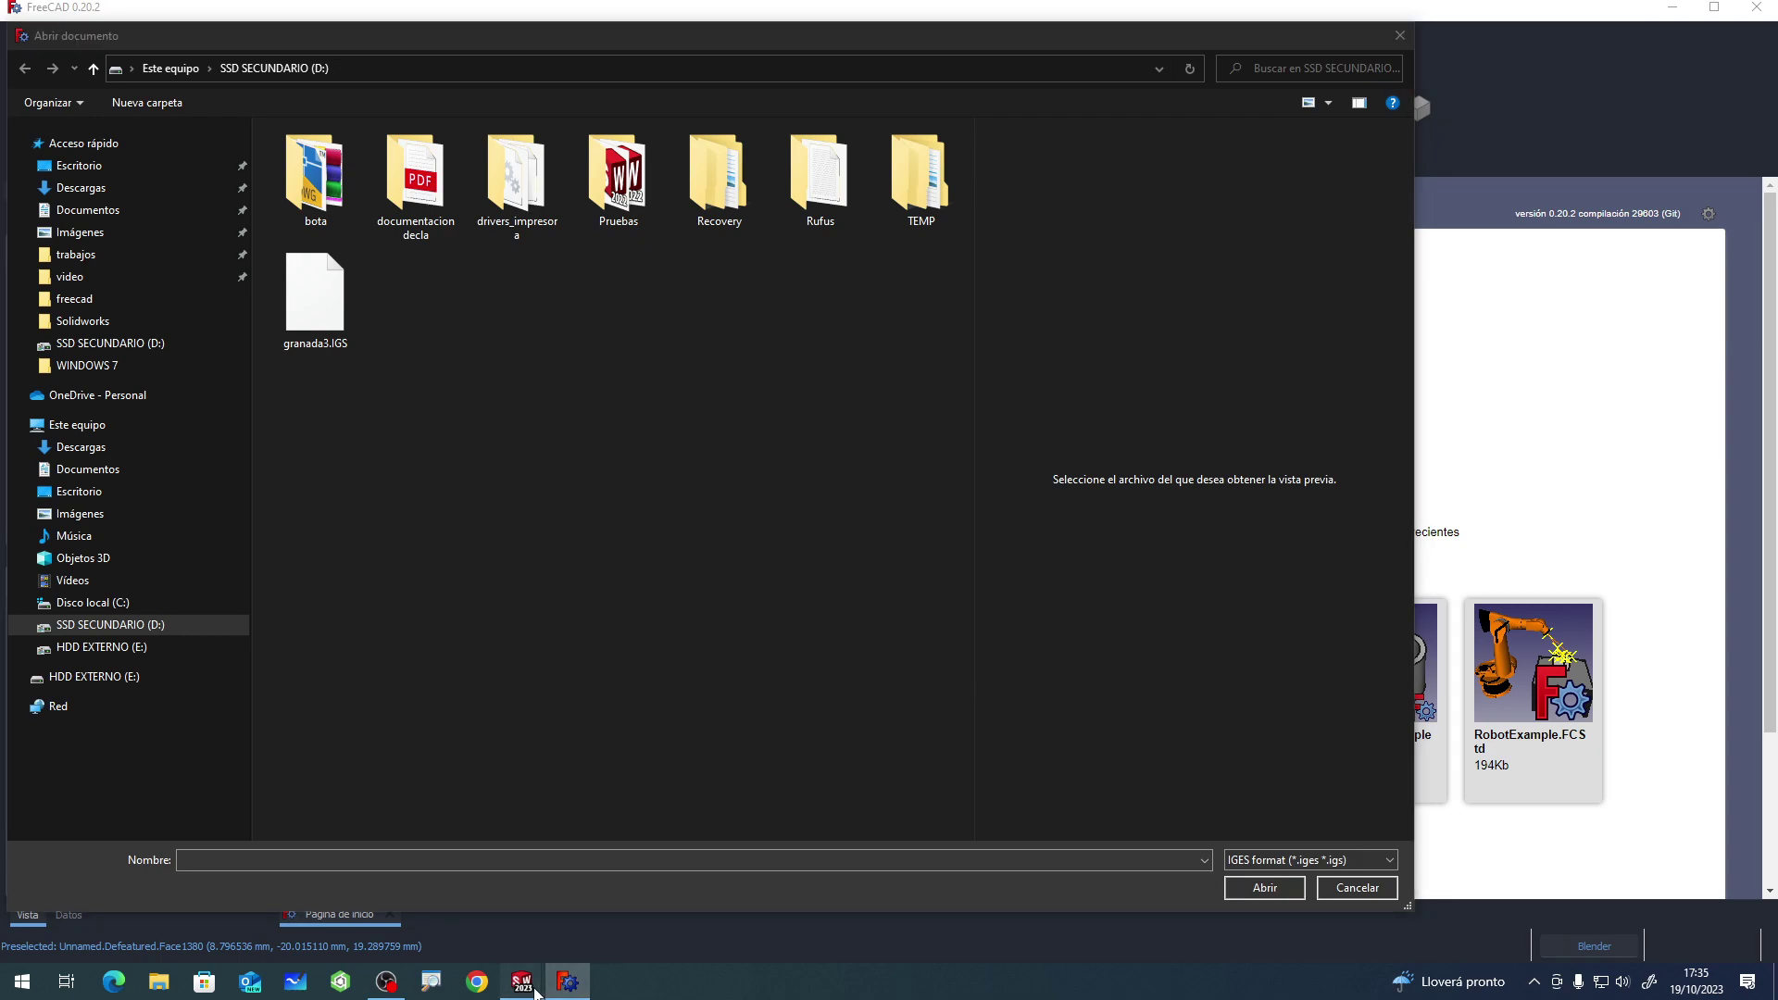
mouse_move(520, 982)
click(709, 906)
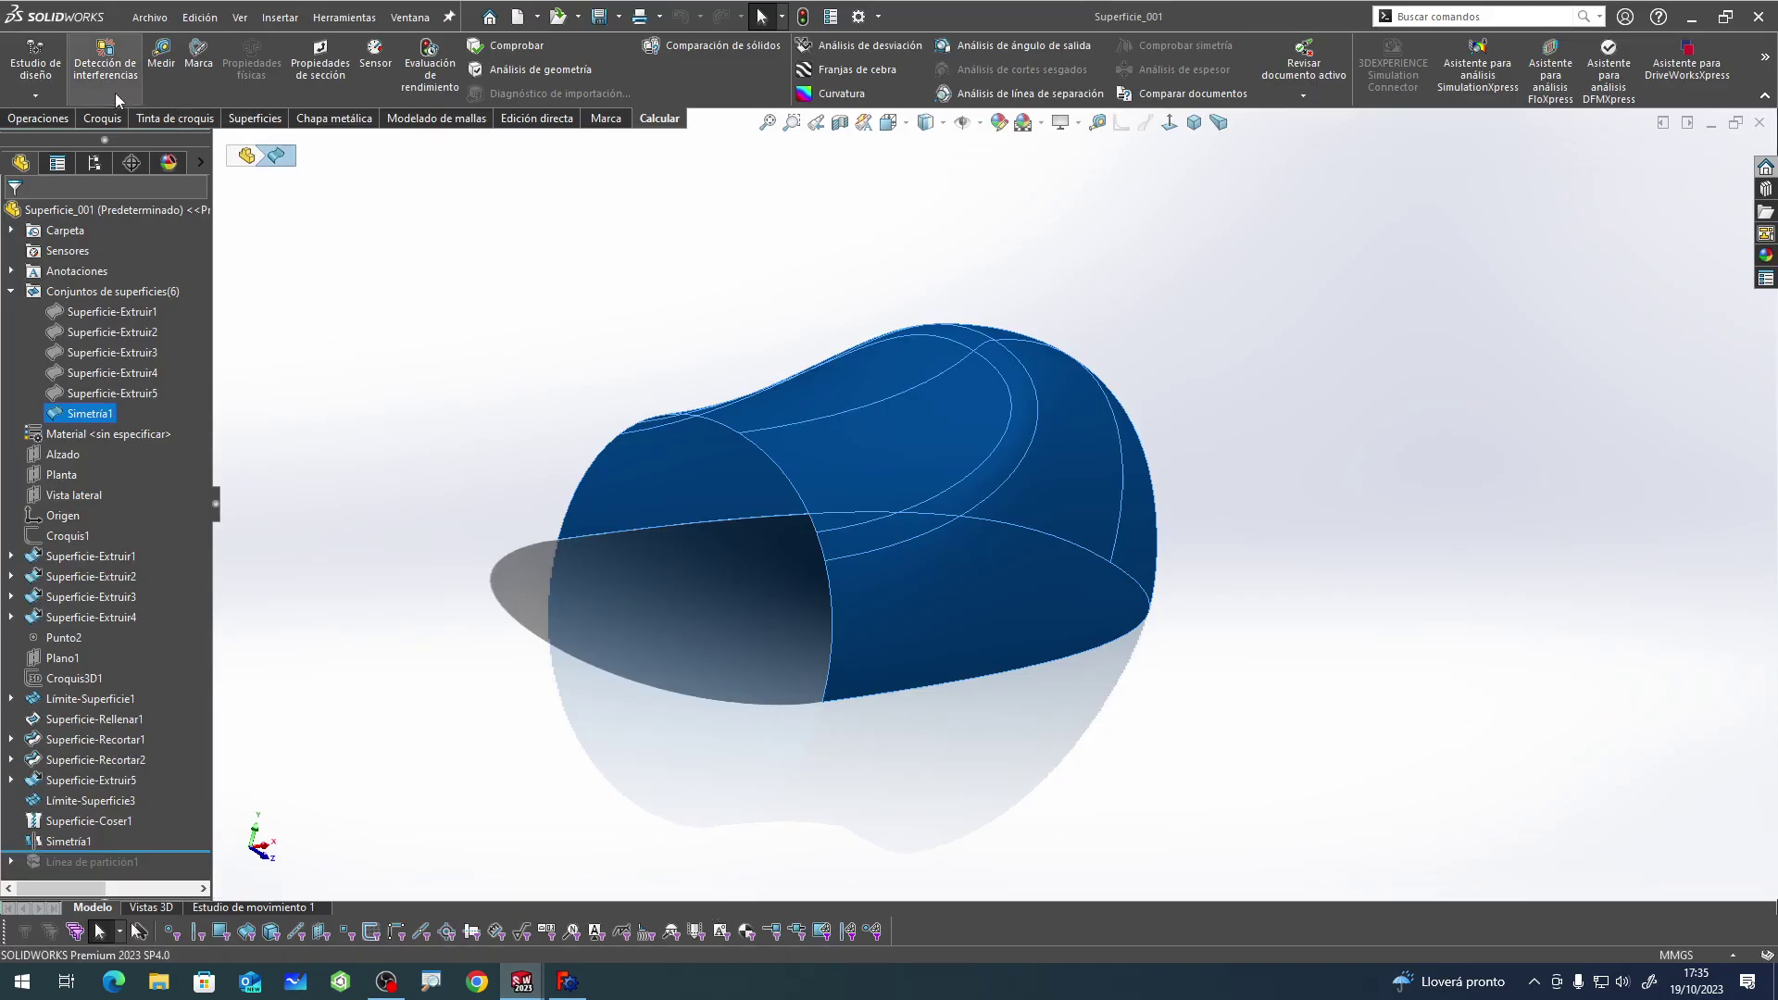
click(149, 16)
click(191, 245)
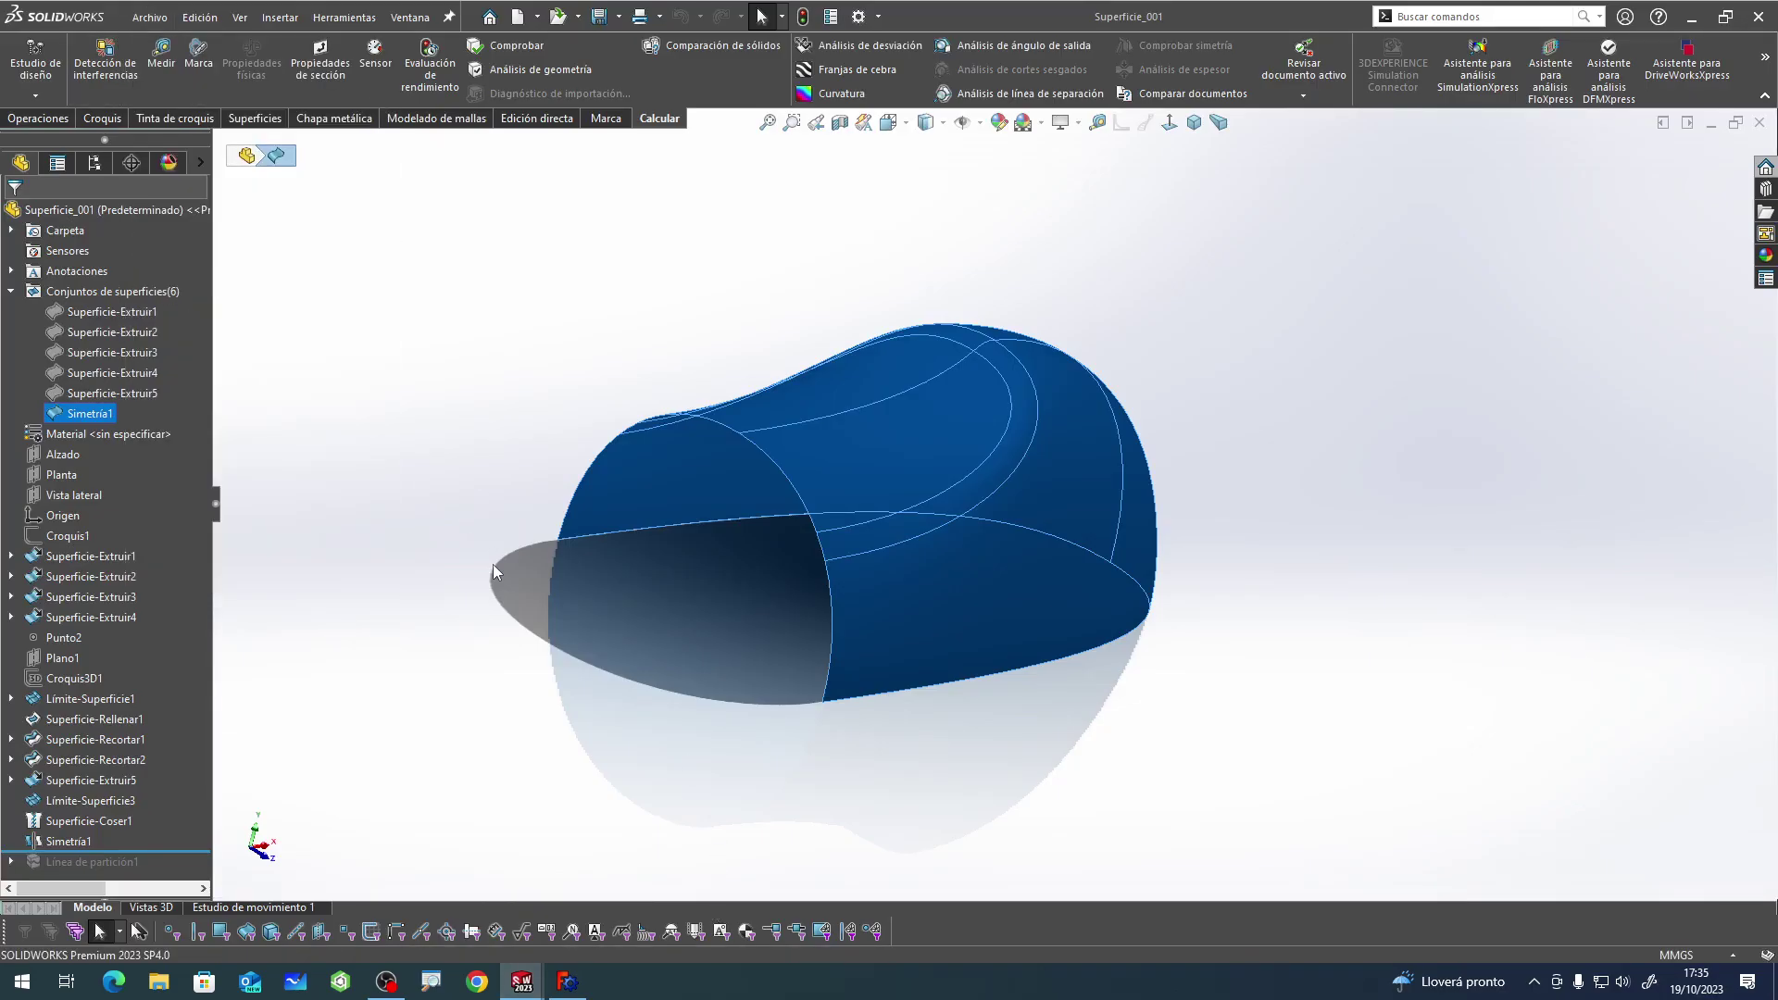
click(593, 712)
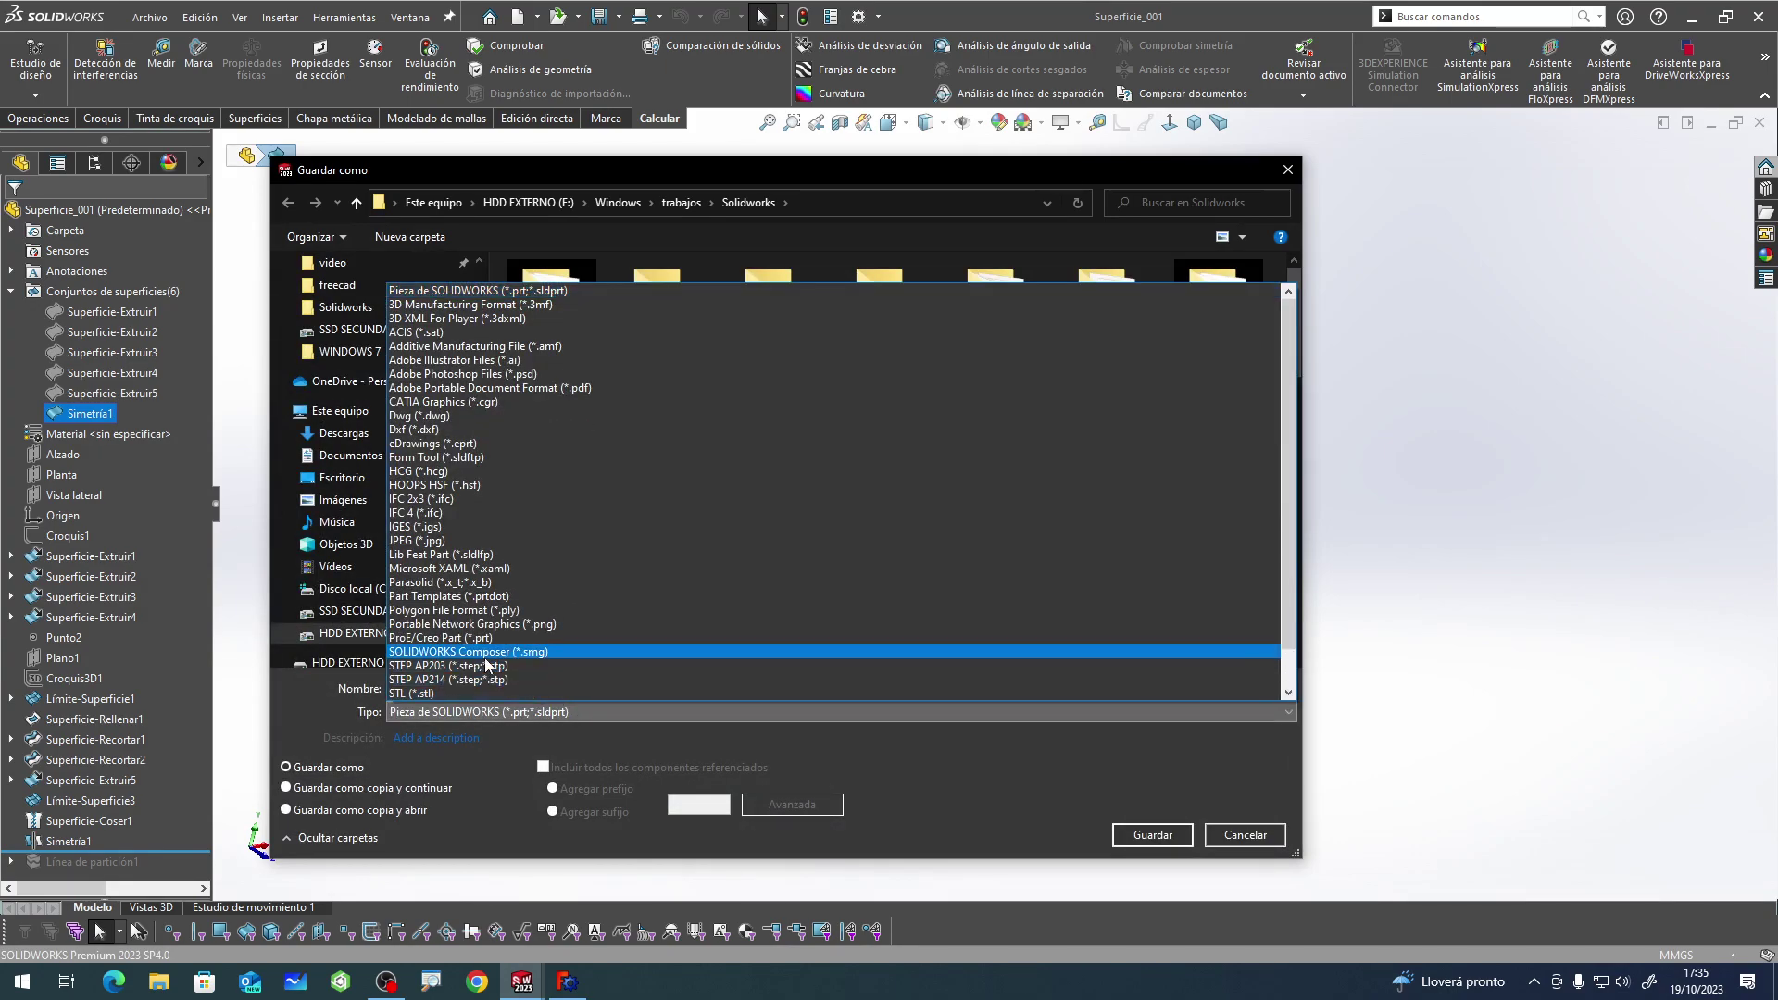
click(555, 679)
click(1264, 867)
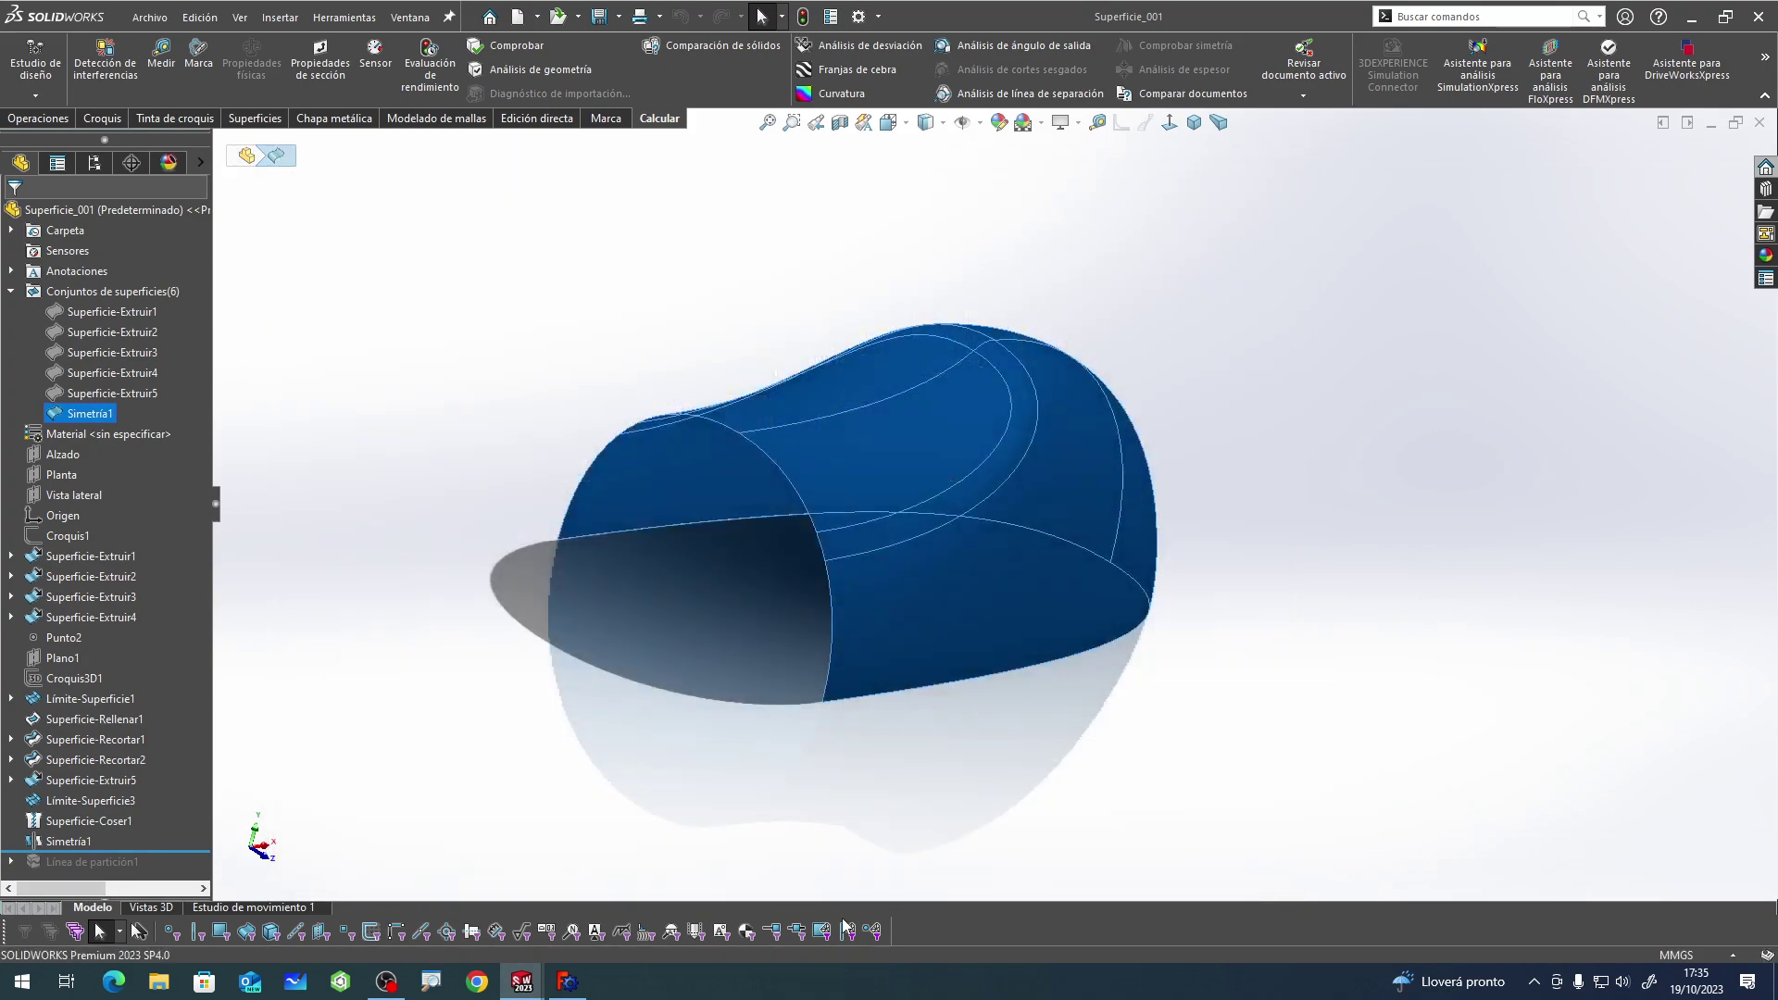
Import Superficie_001 into FreeCAD using the STEP file filter.
click(582, 980)
click(1316, 859)
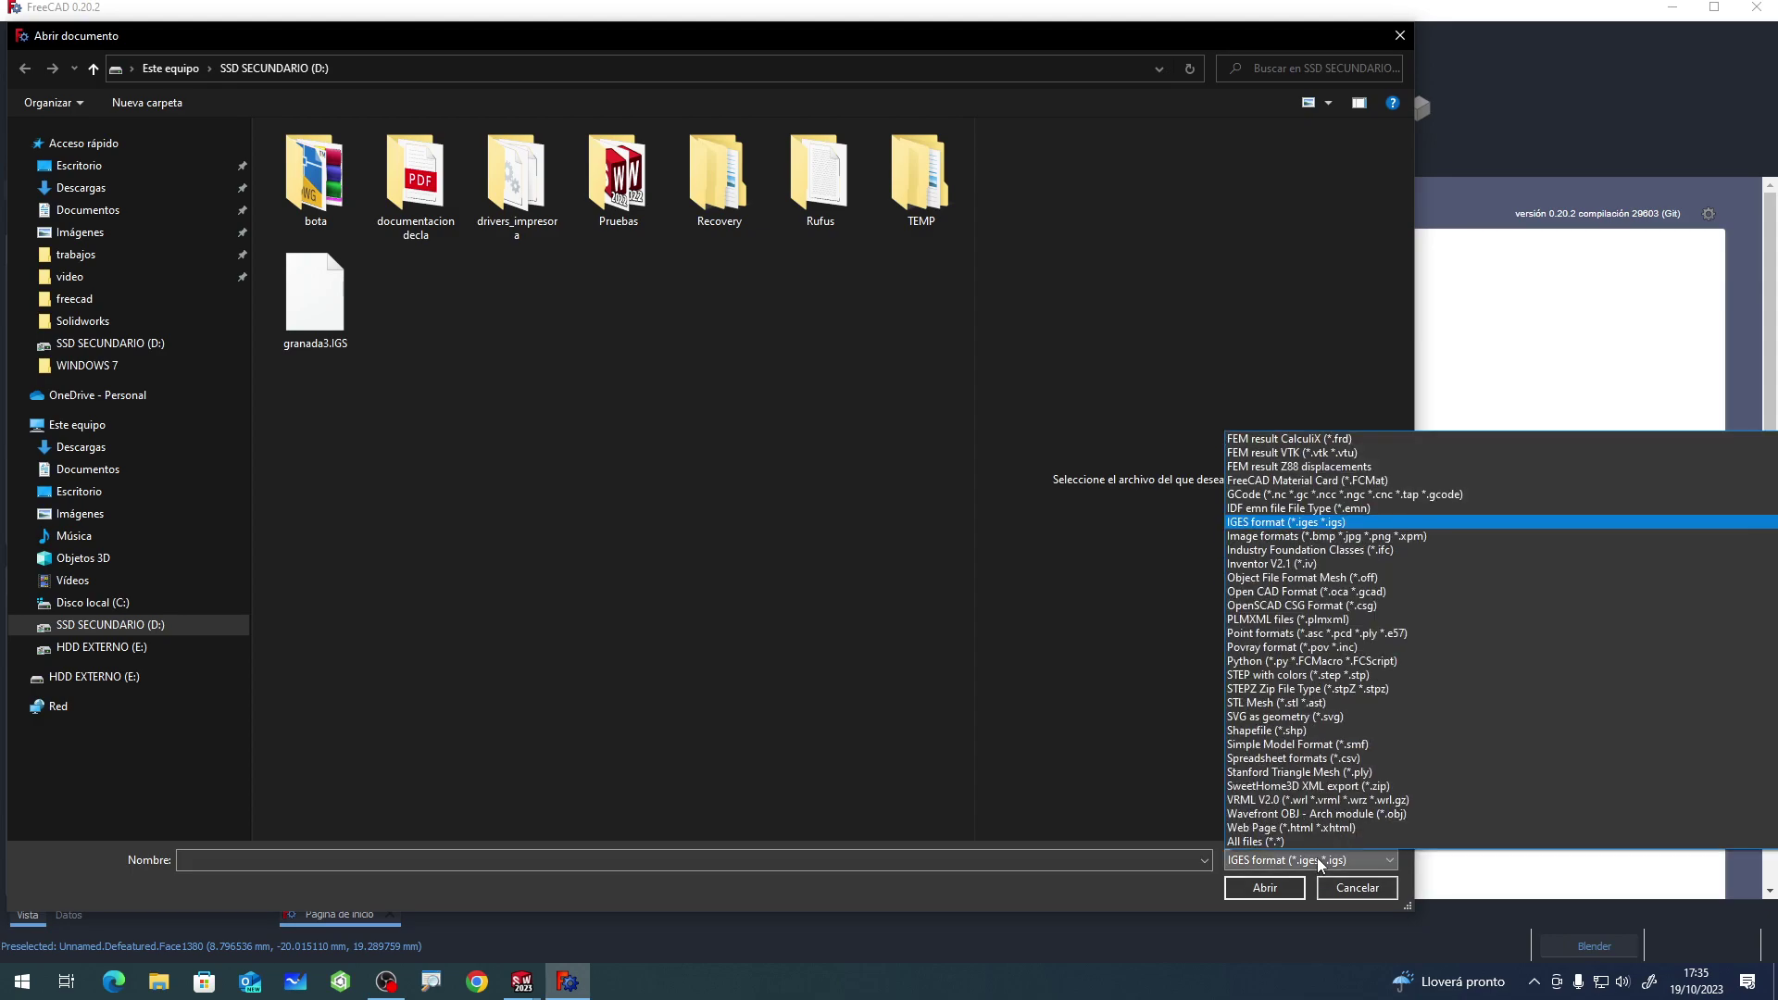
click(1283, 675)
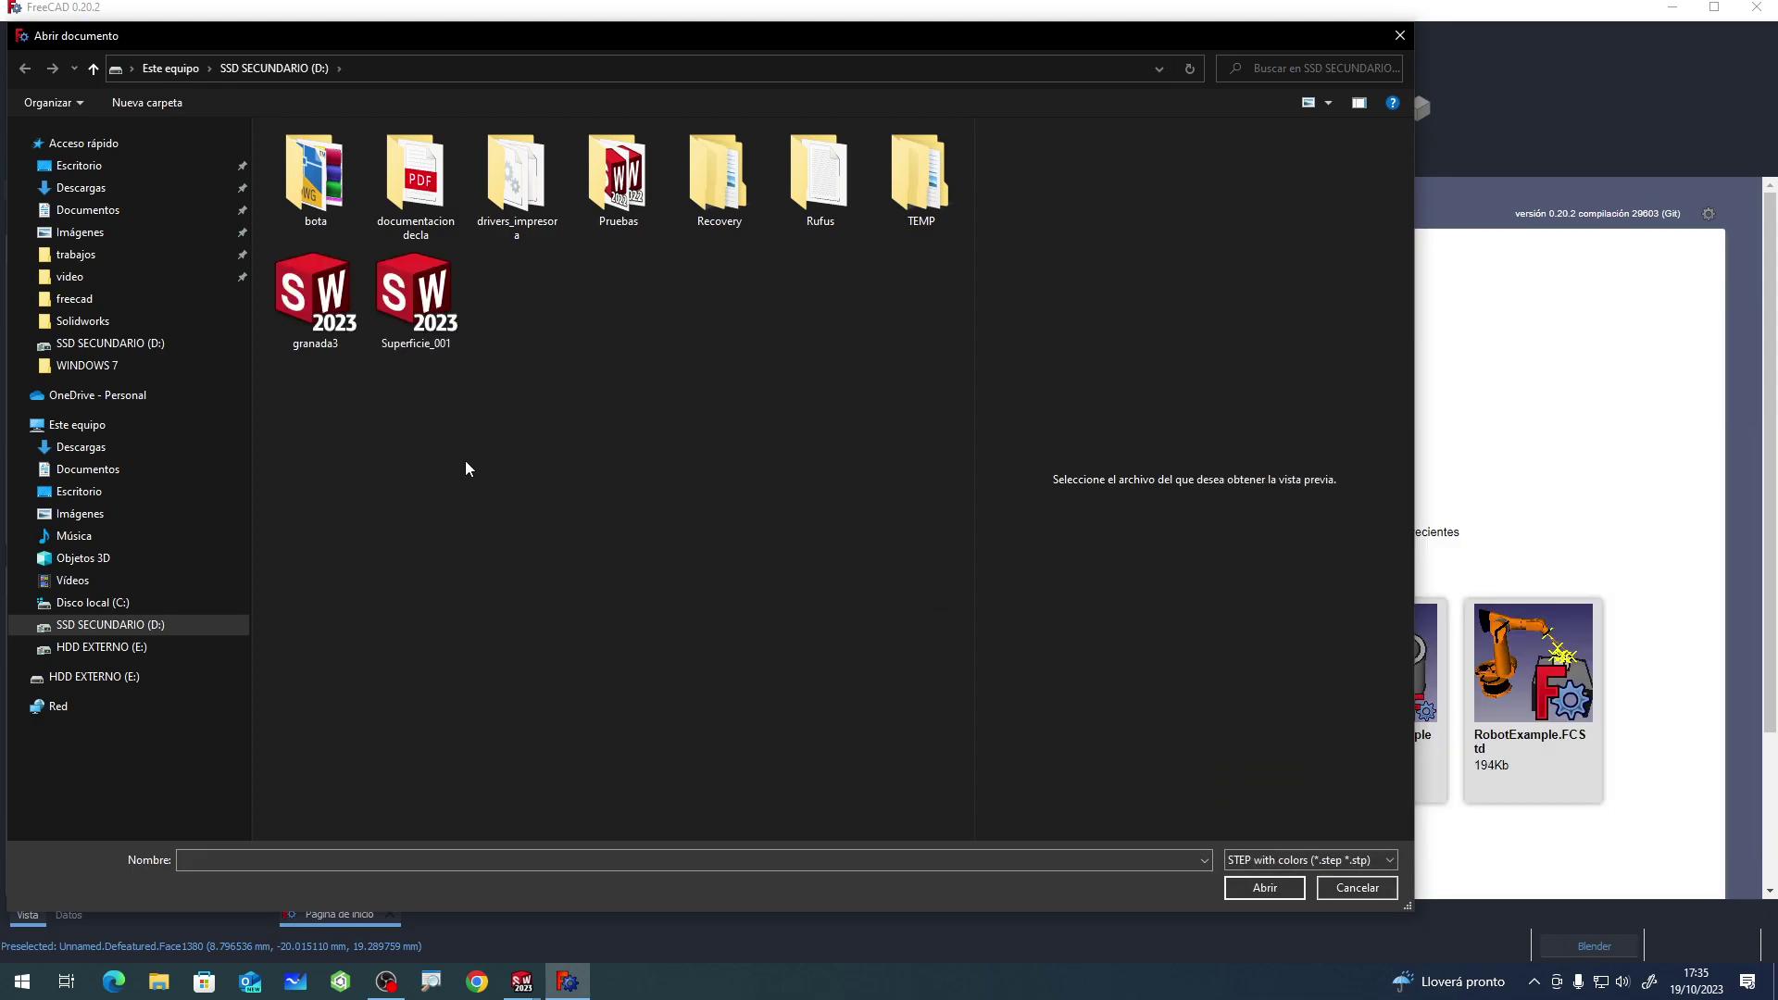
click(429, 313)
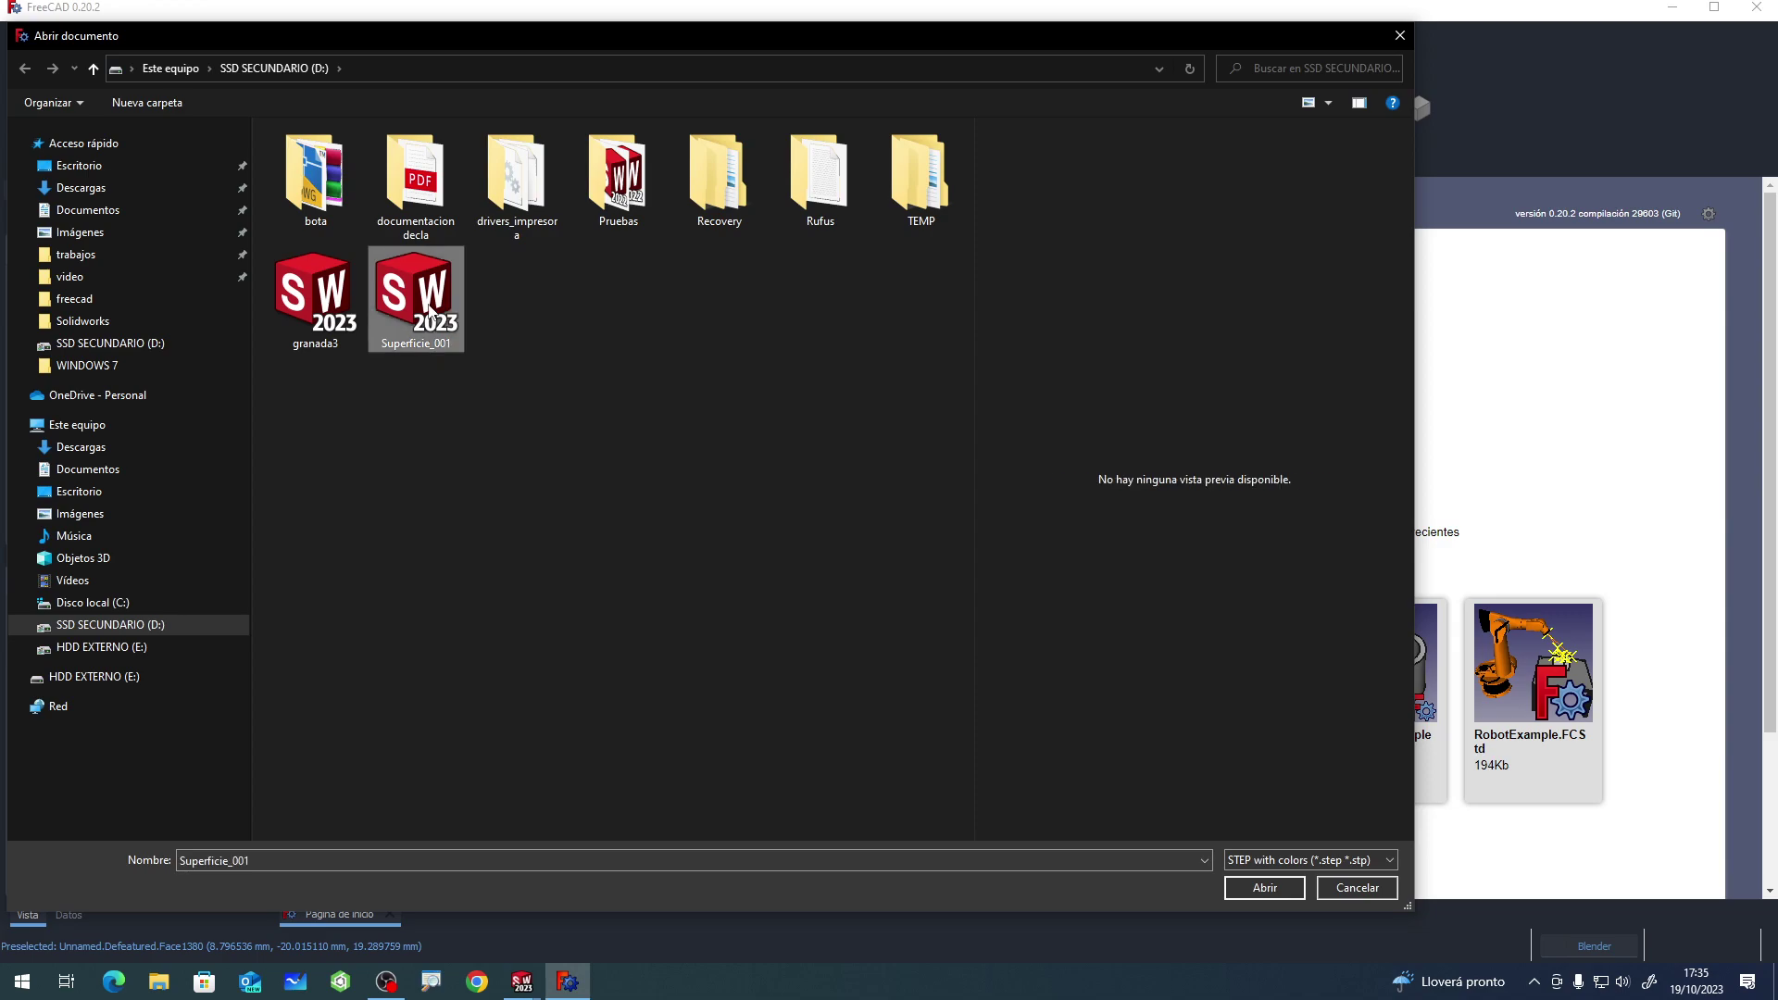
click(1266, 888)
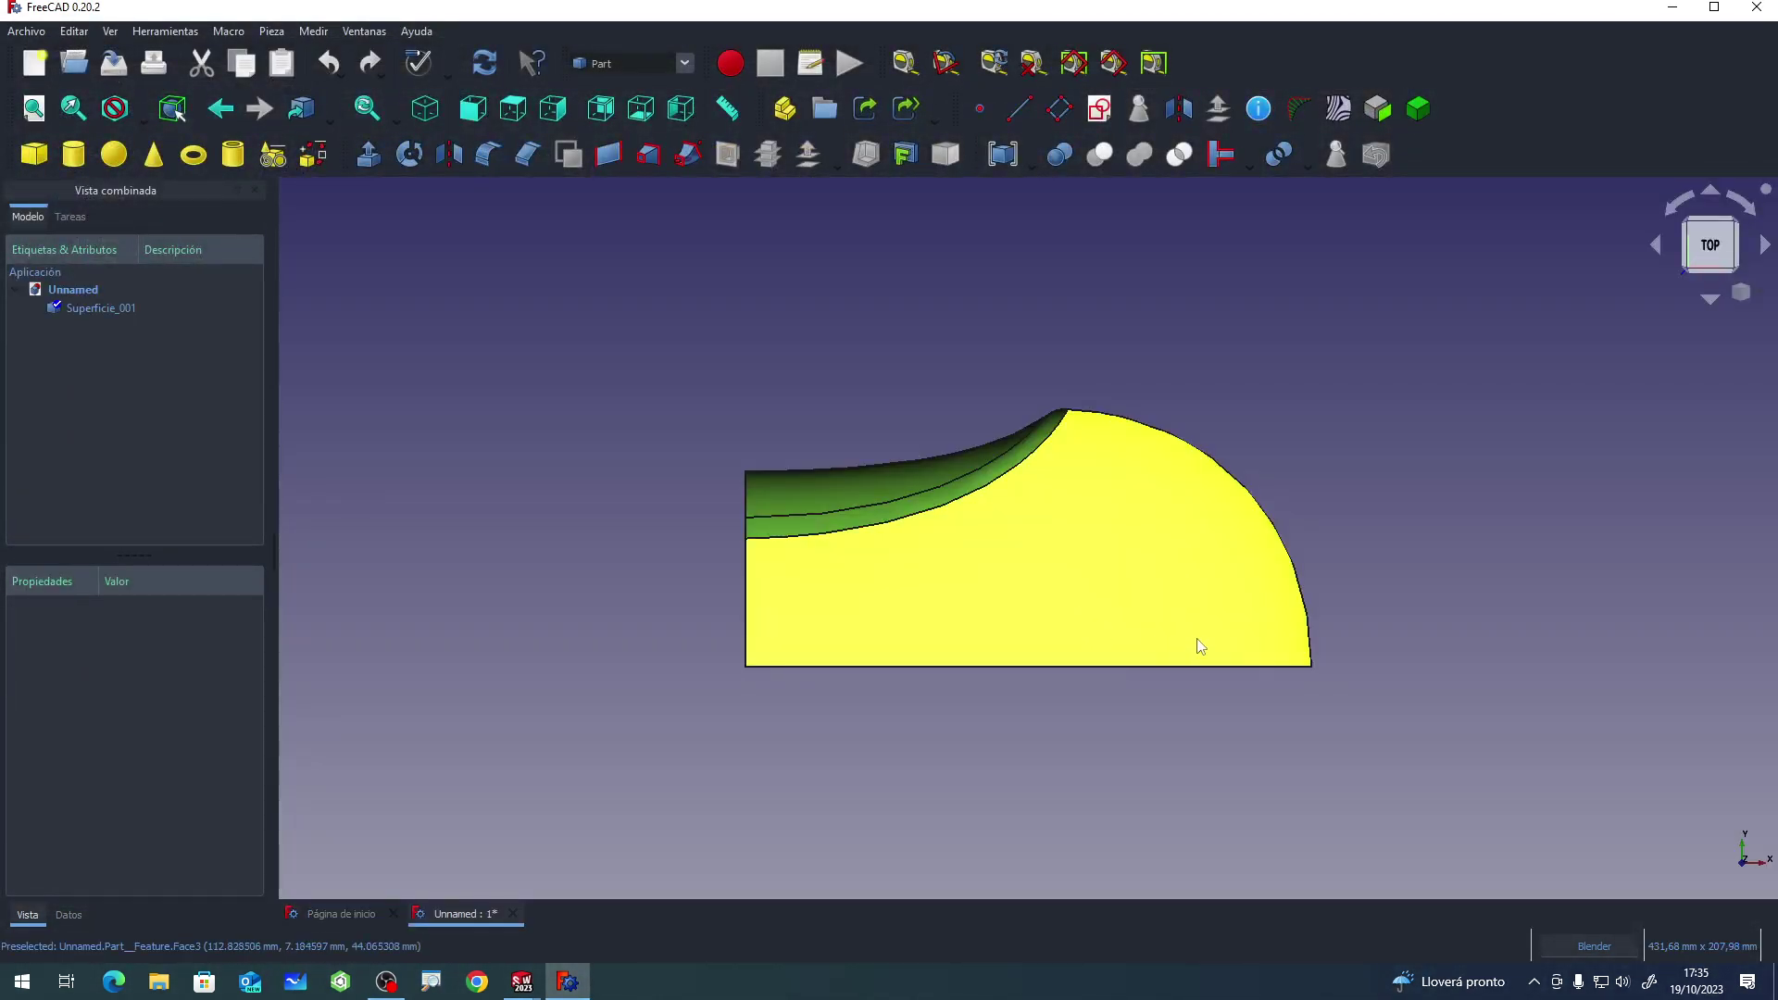
Rotate Superficie_001 by 90° with Transformar so the surface stands upright as an arch.
mouse_move(1420, 357)
middle_down()
mouse_move(1222, 448)
mouse_move(1151, 448)
mouse_move(1245, 357)
mouse_move(1313, 469)
middle_up()
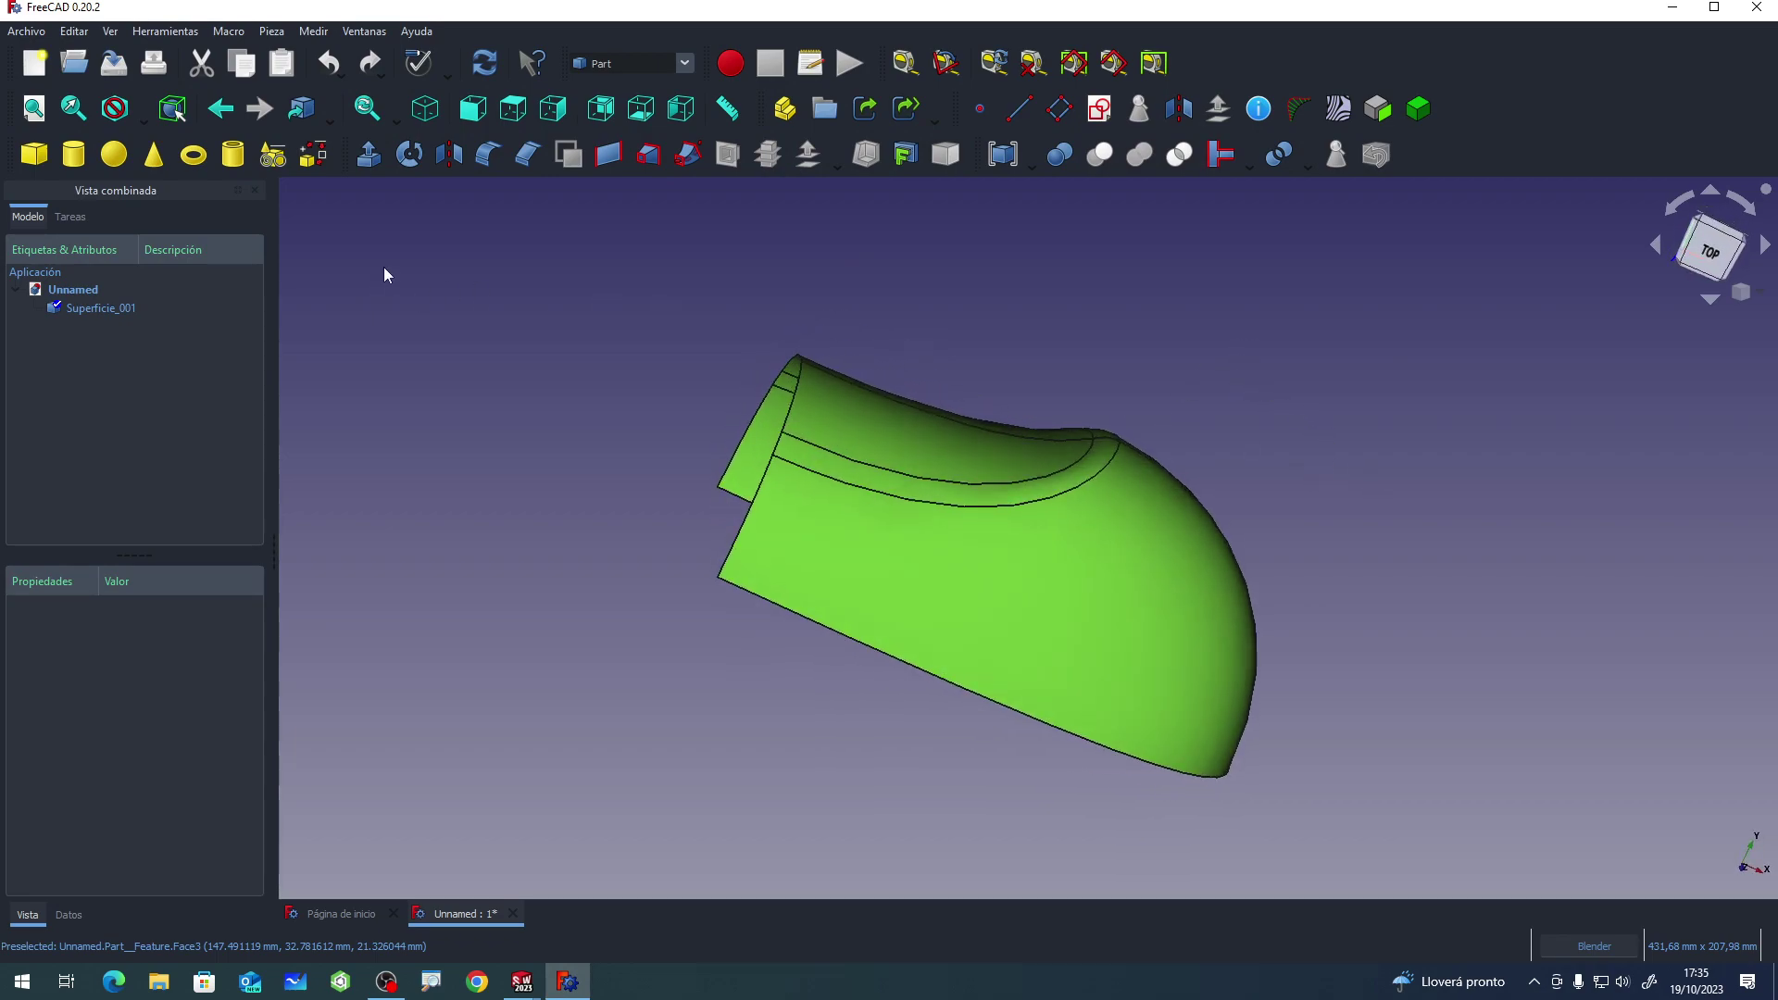
click(435, 116)
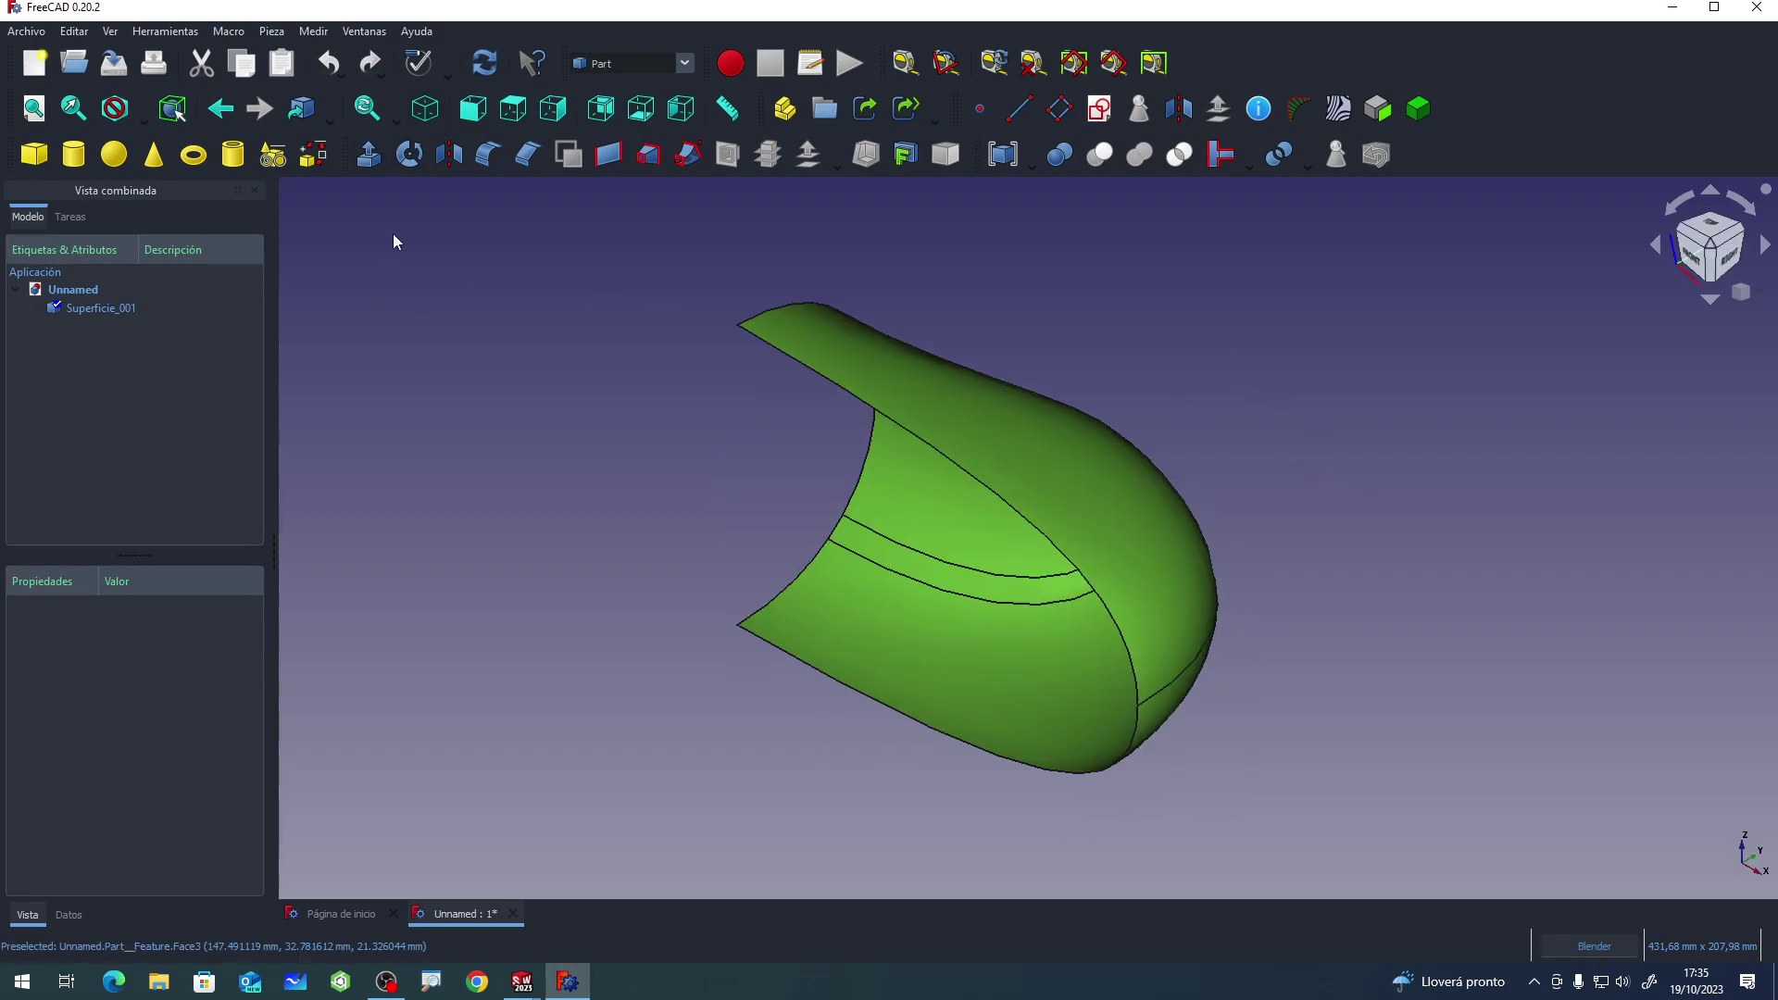
right_click(109, 315)
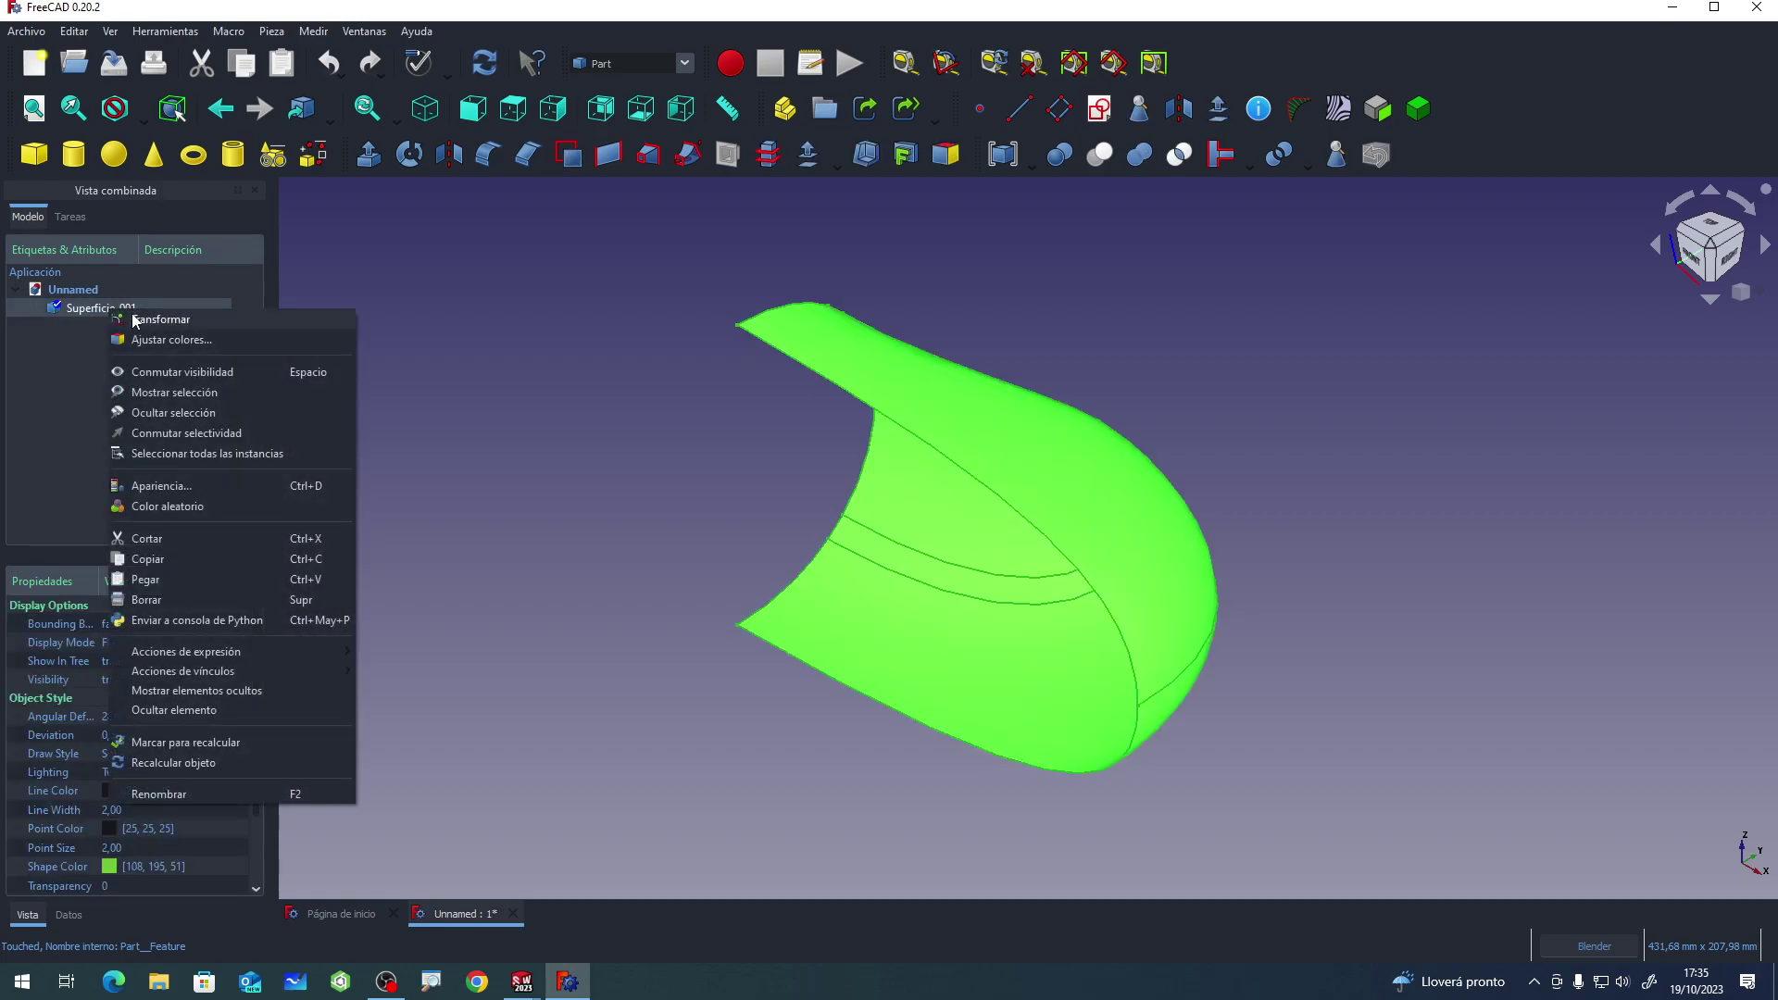
click(138, 321)
drag(823, 364, 728, 366)
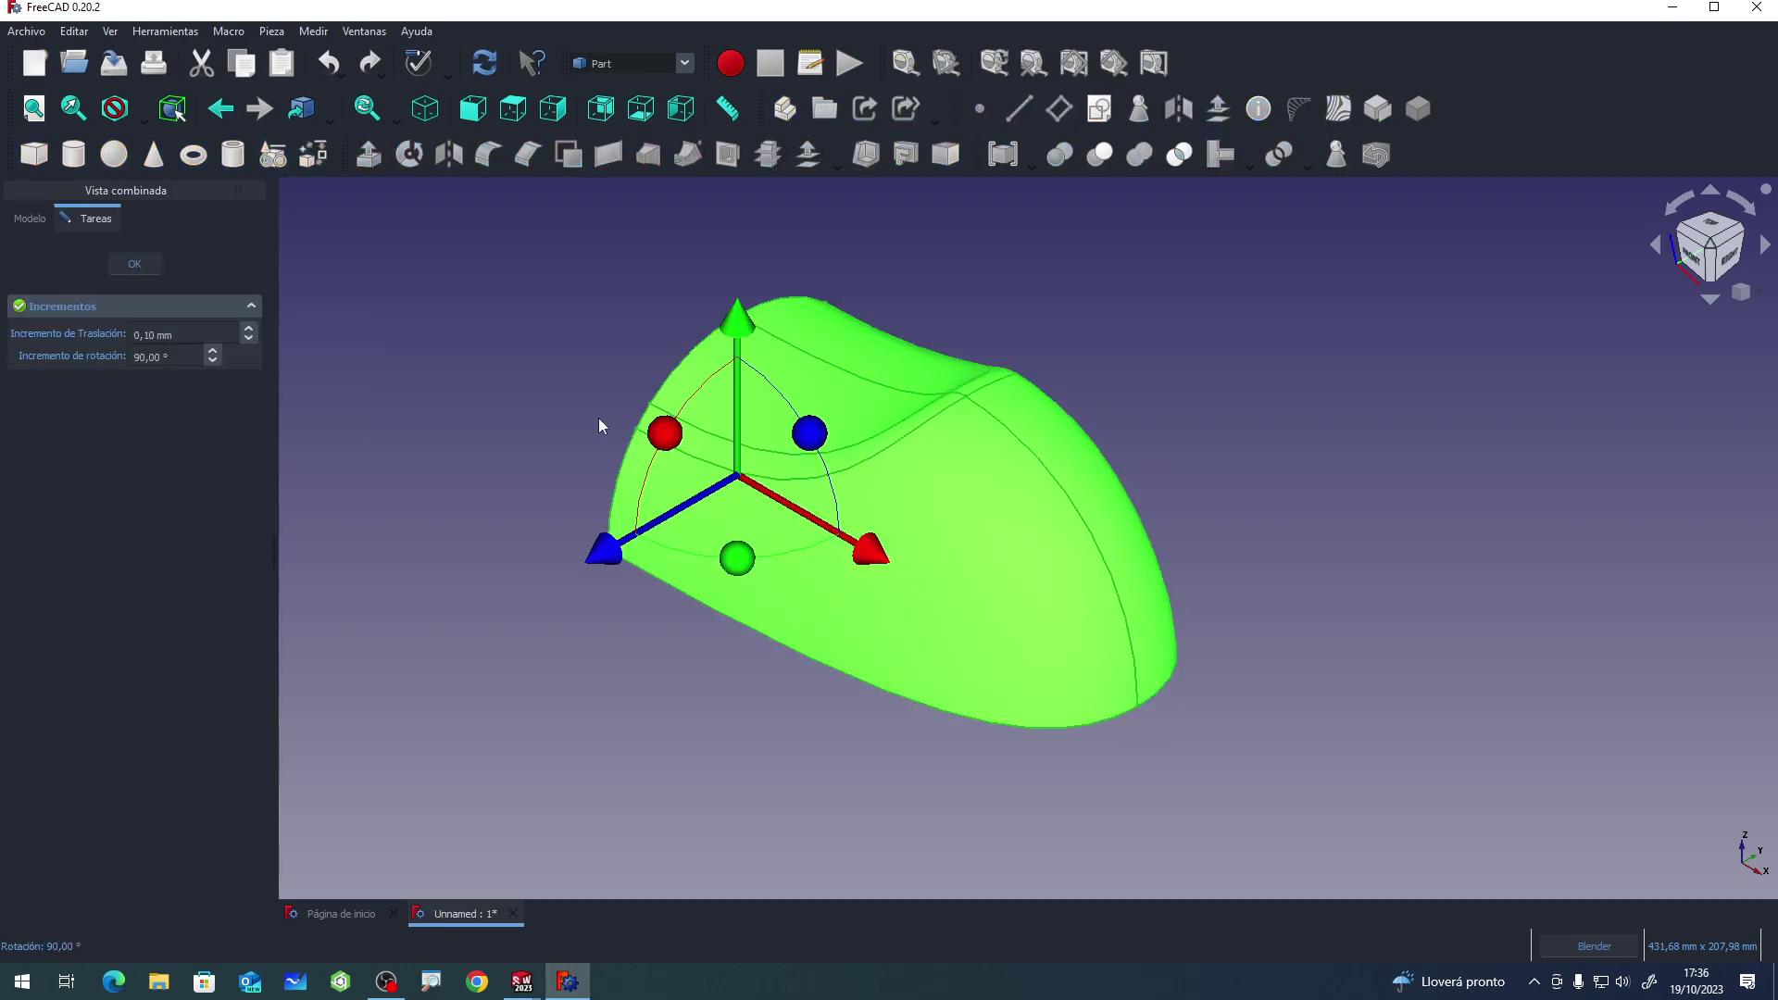
click(135, 264)
mouse_move(453, 449)
middle_down()
mouse_move(488, 538)
mouse_move(603, 507)
mouse_move(1040, 500)
middle_up()
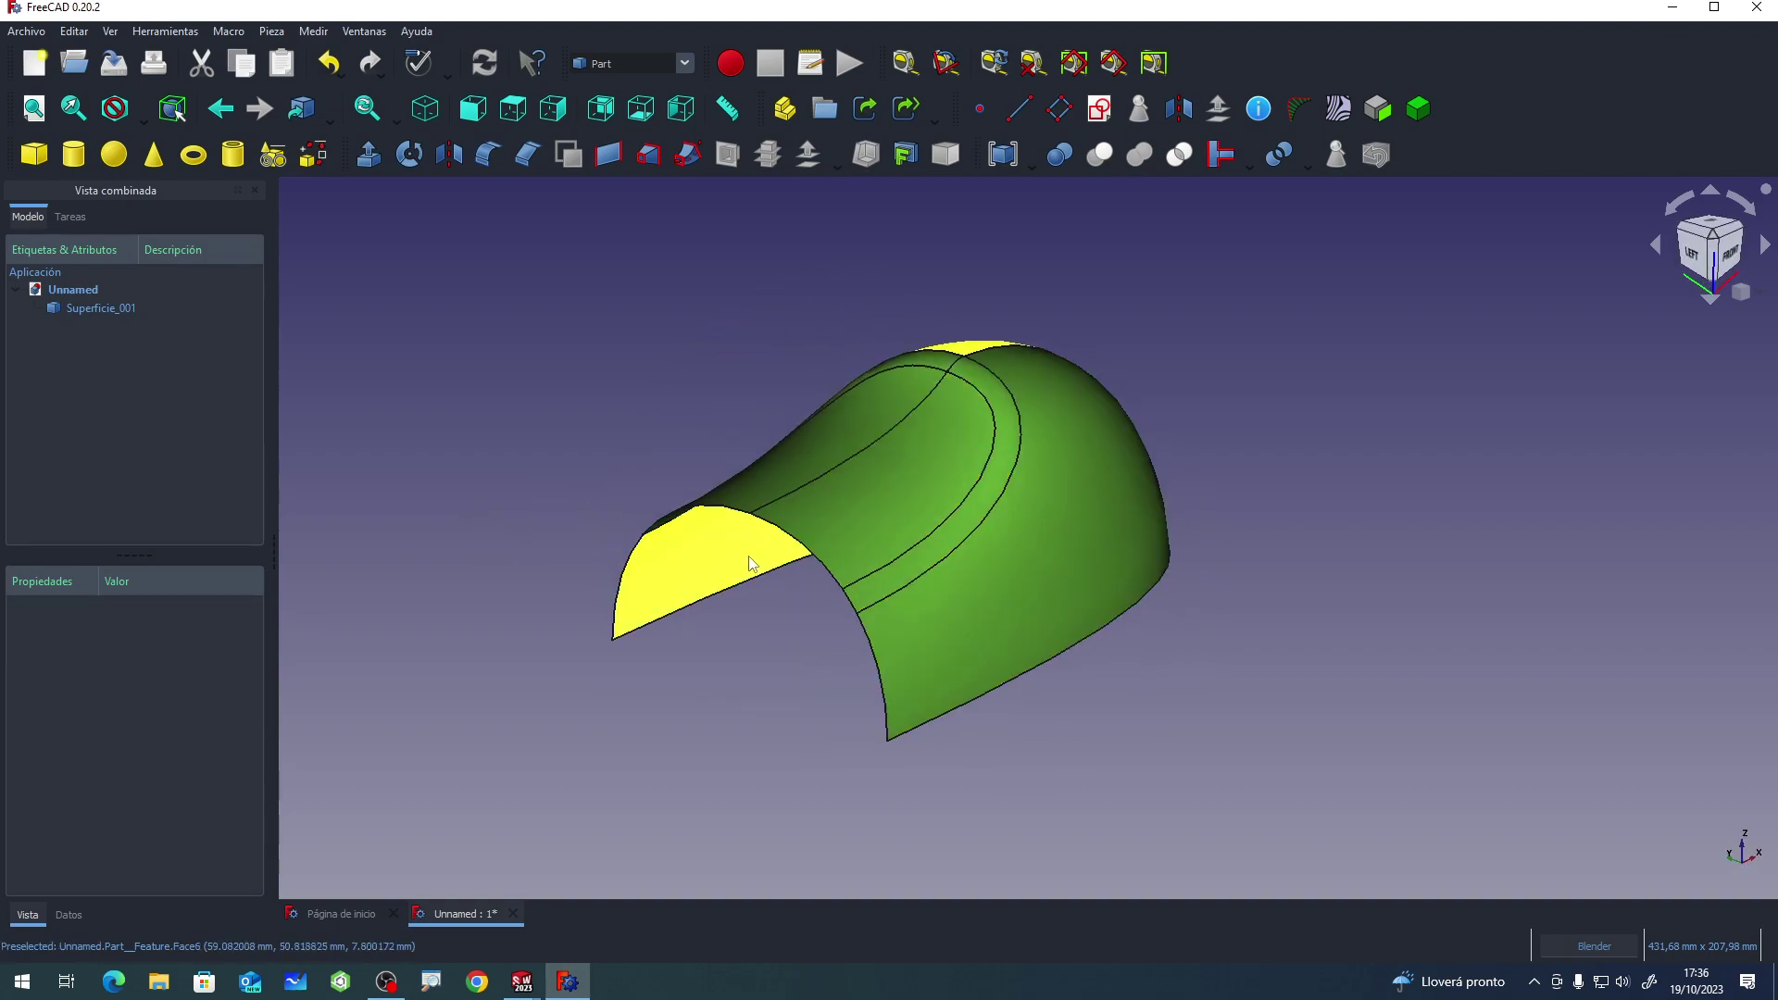
scroll(767, 549, up, 2)
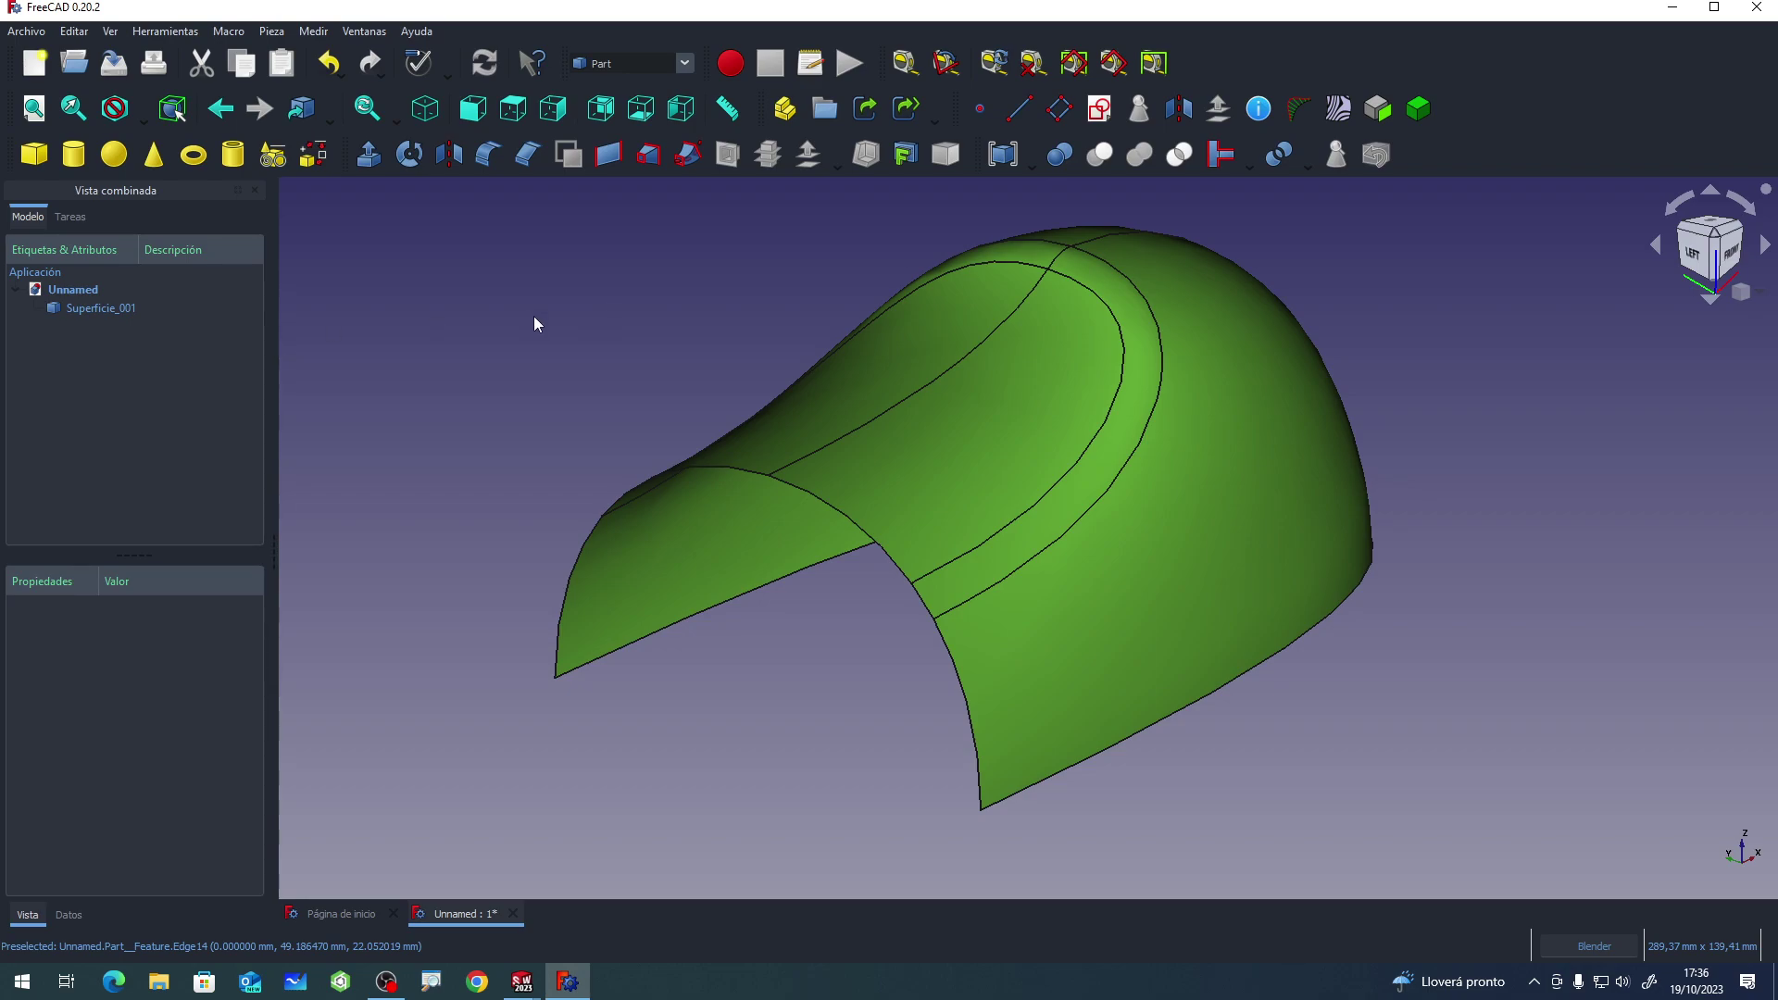
Give Superficie_001 a 3D Offset of 5 mm with Rellenar desplazamiento ticked.
click(124, 313)
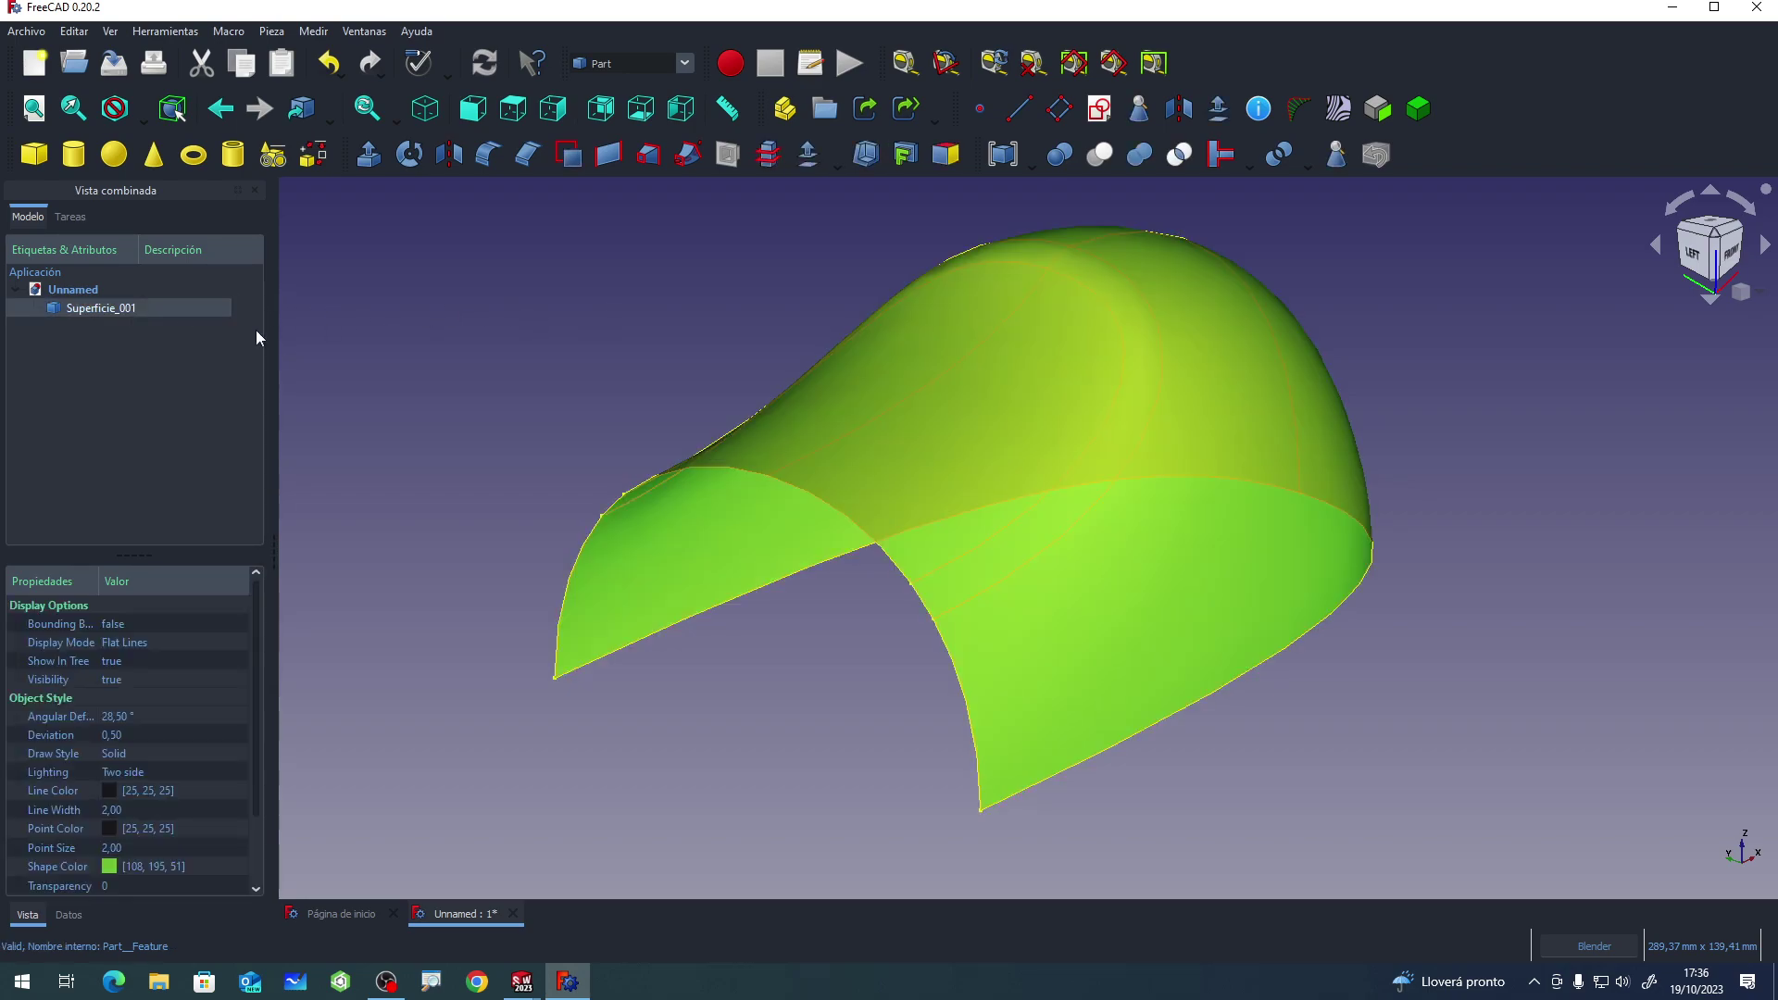
click(819, 163)
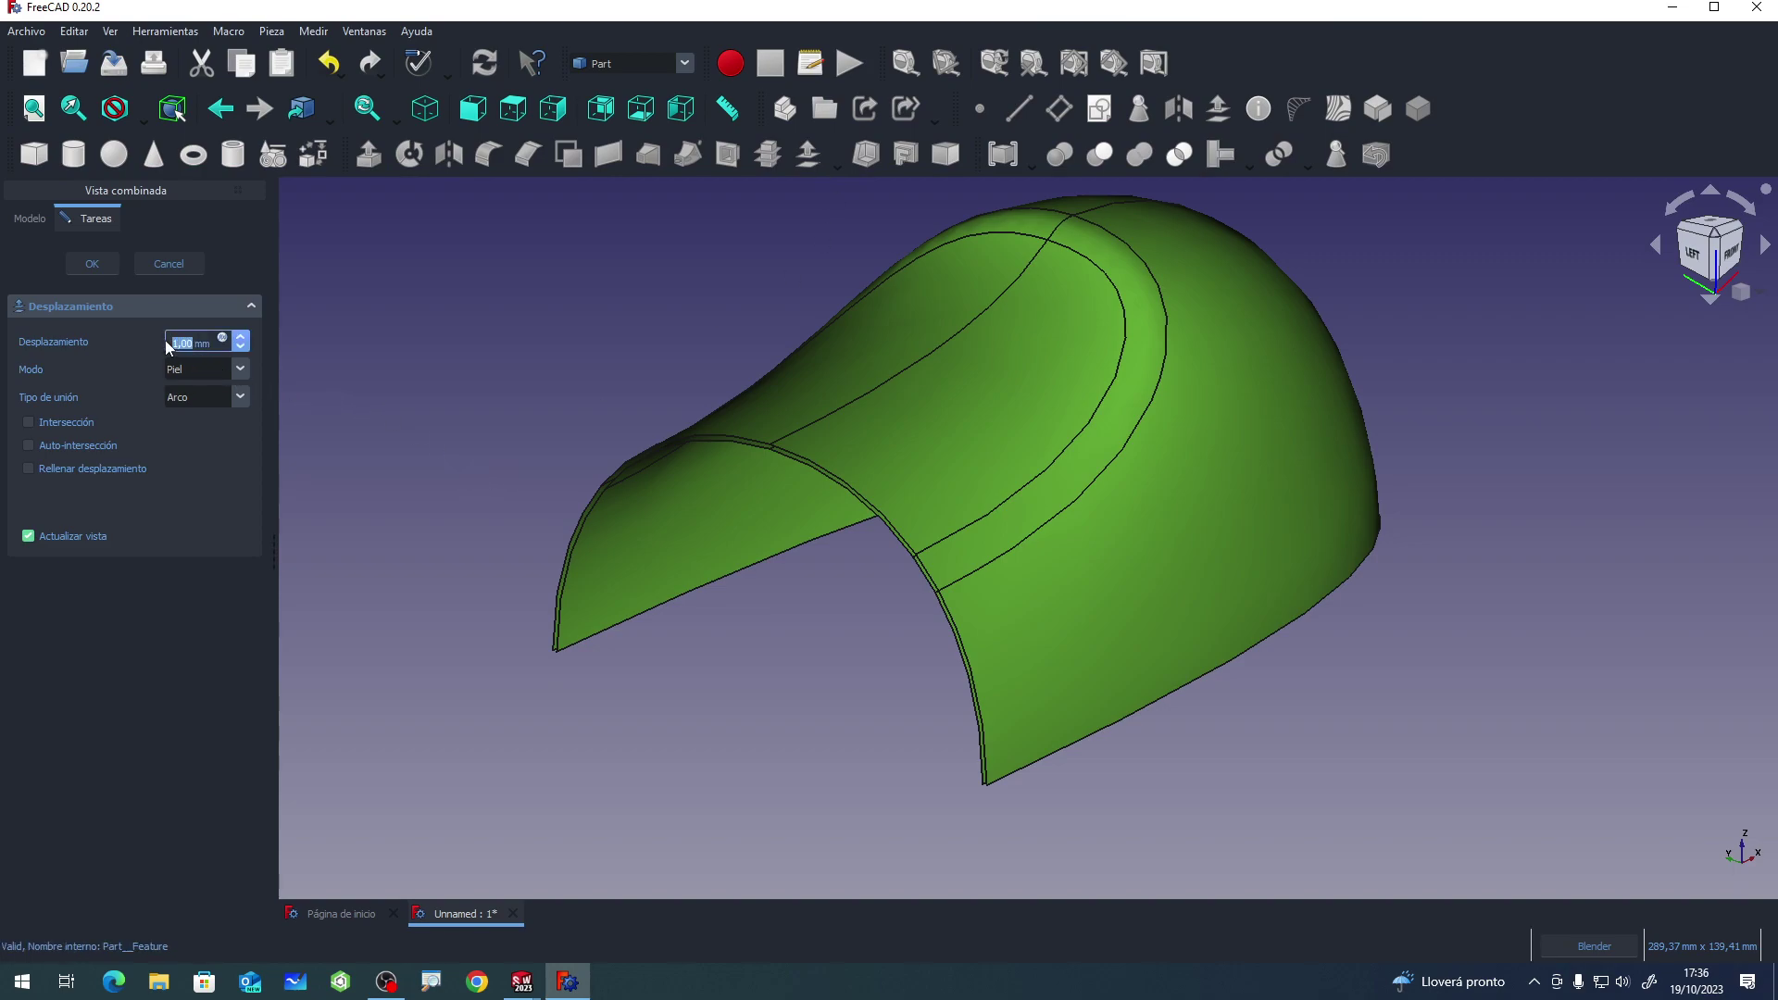
text(5)
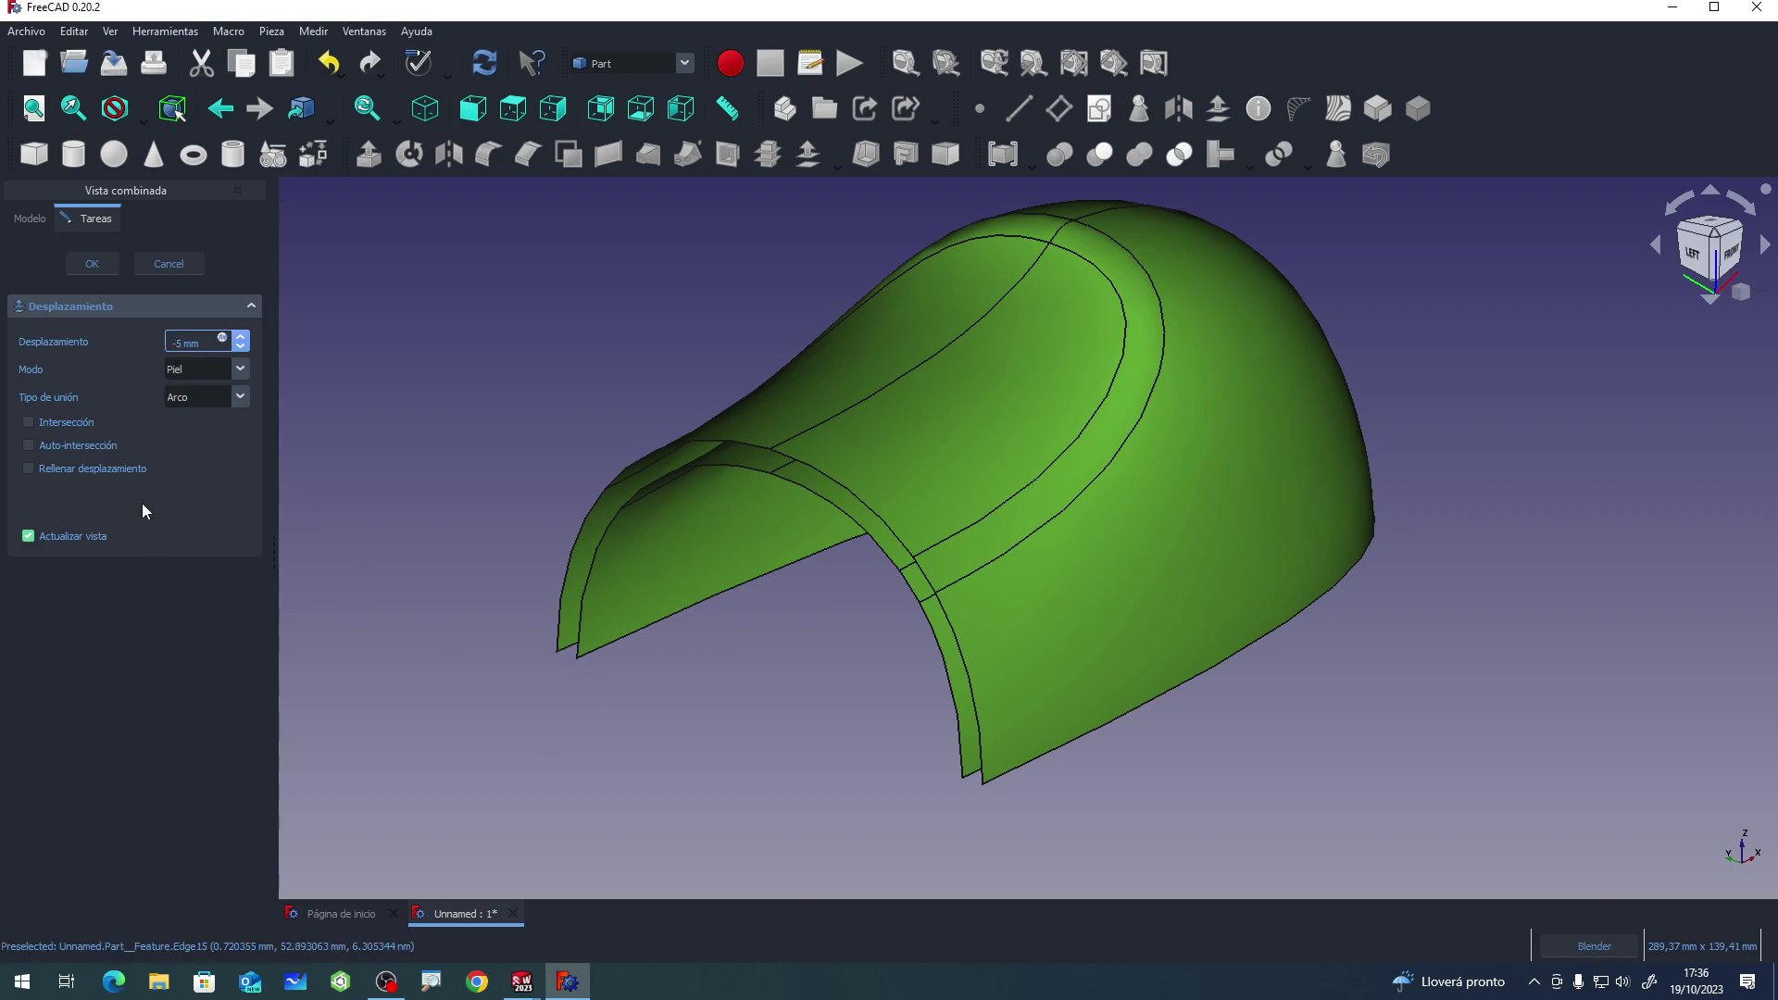
click(109, 469)
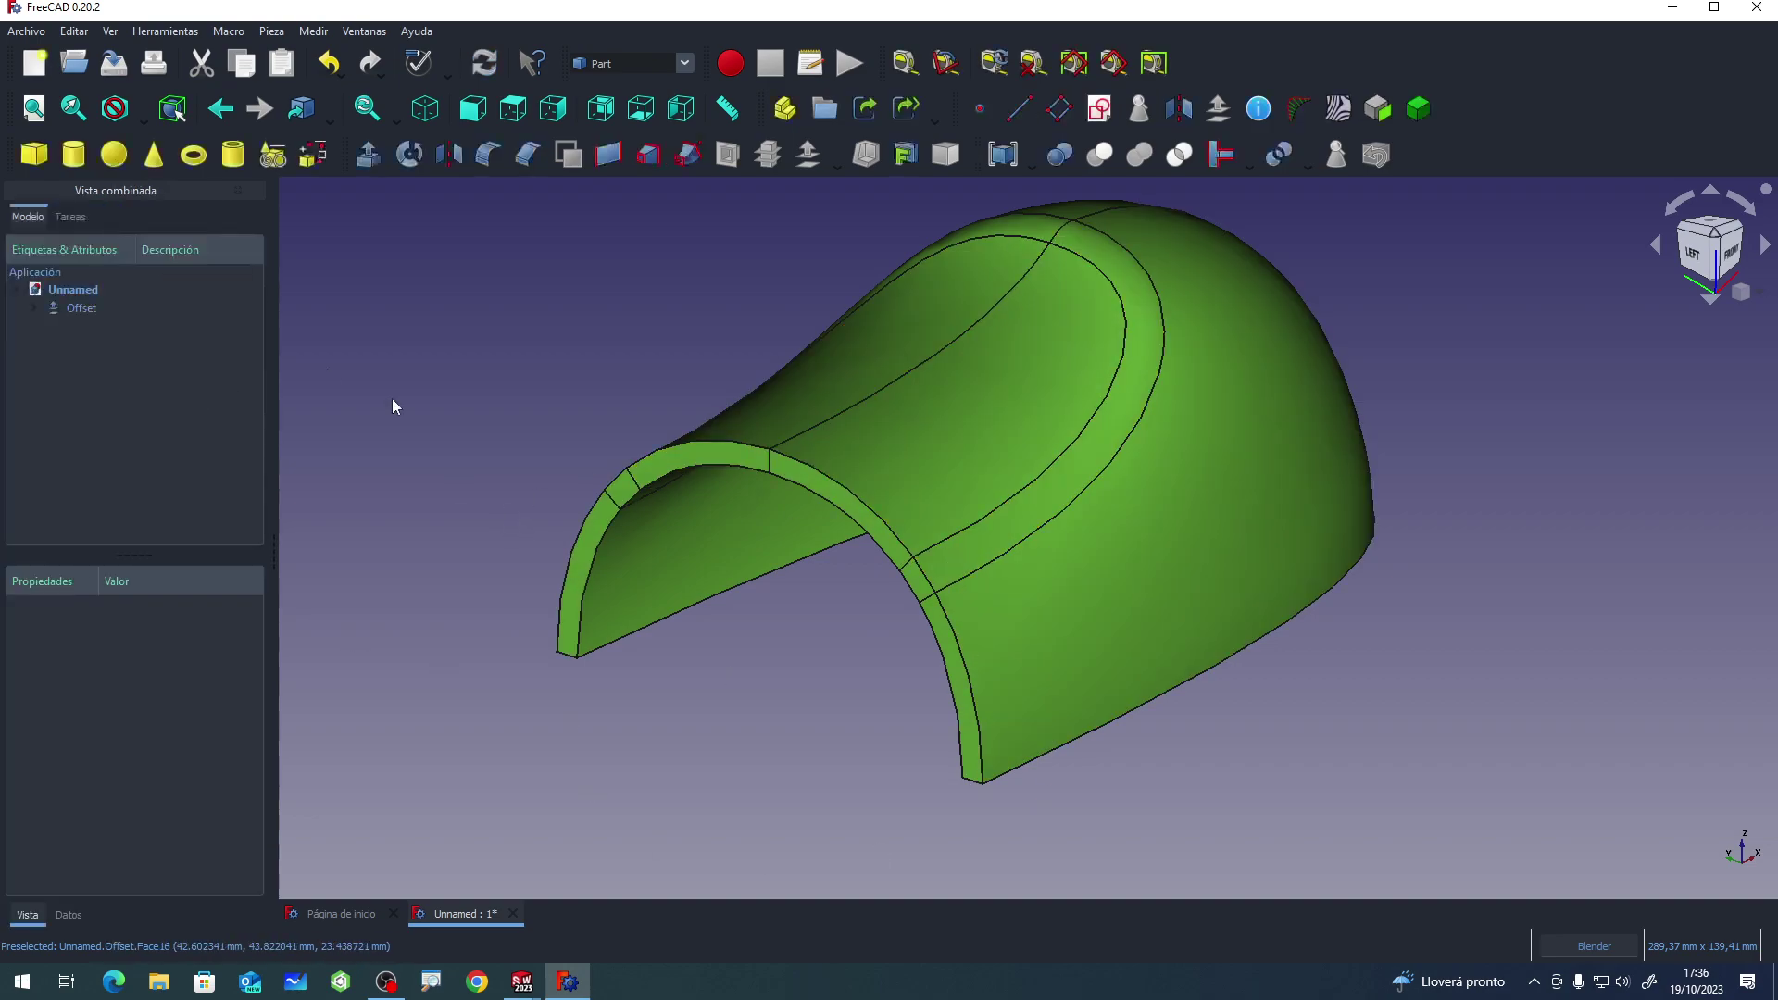
Run Check Geometry on Offset and read its shell and solid counts.
click(37, 308)
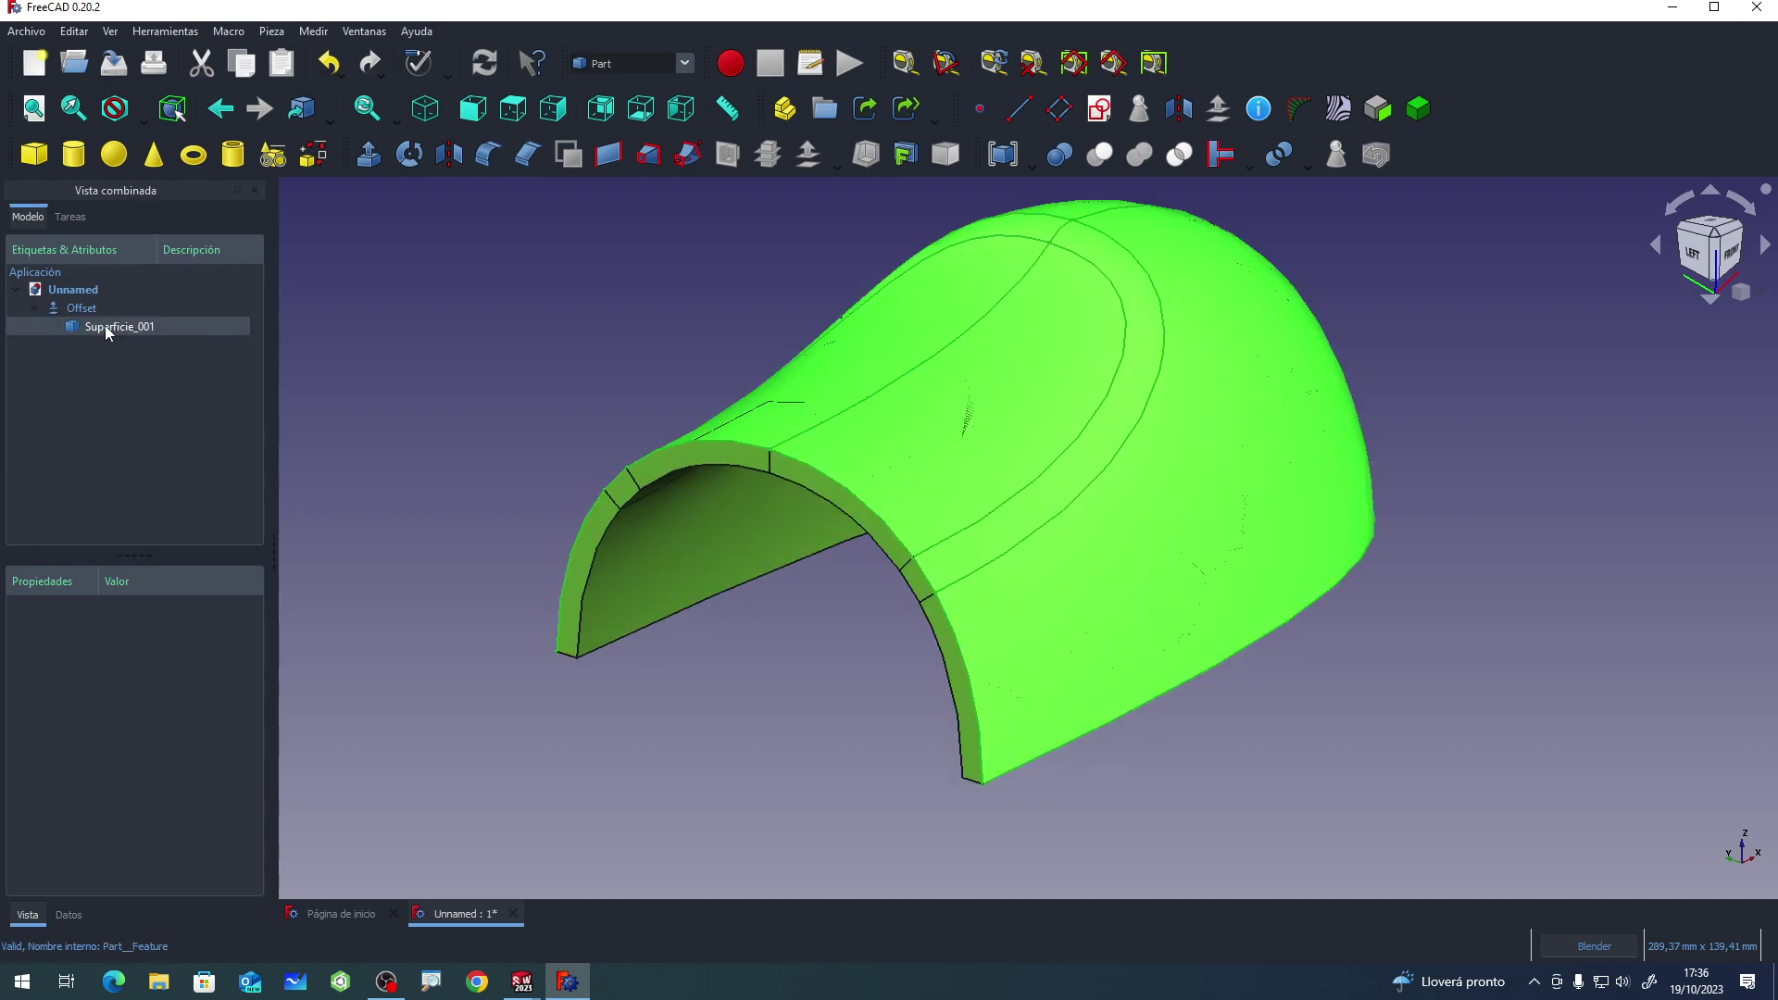
click(104, 325)
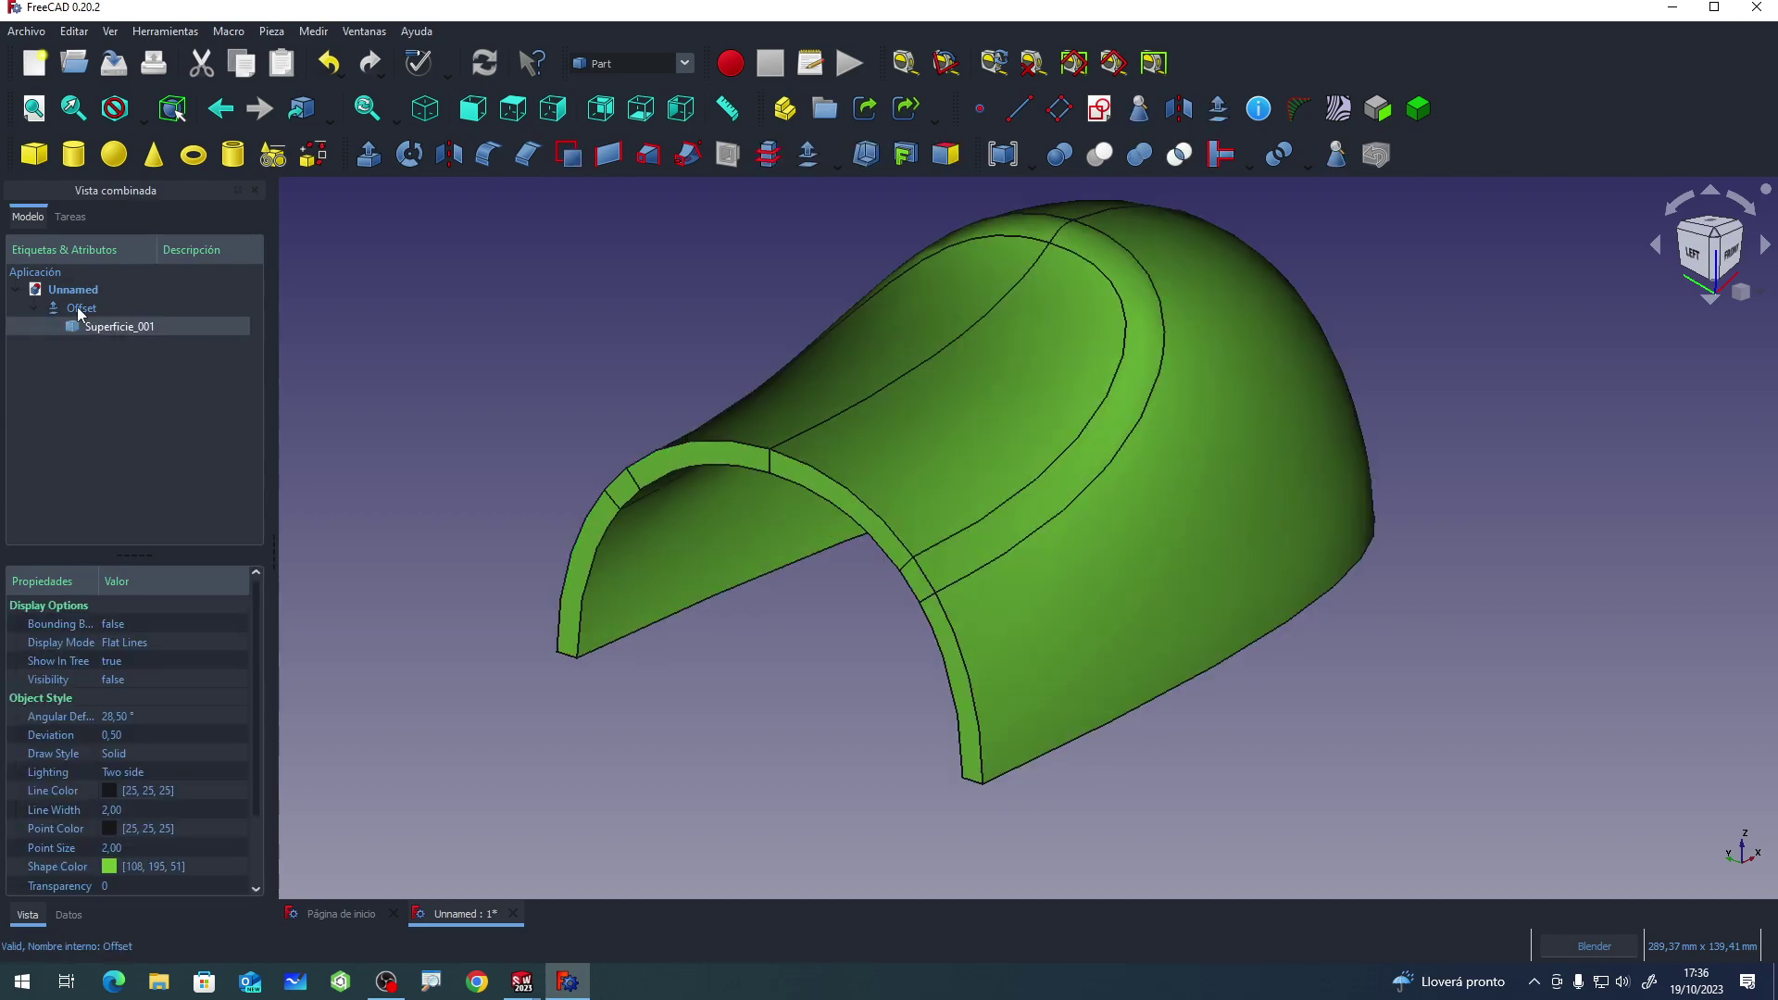
click(77, 308)
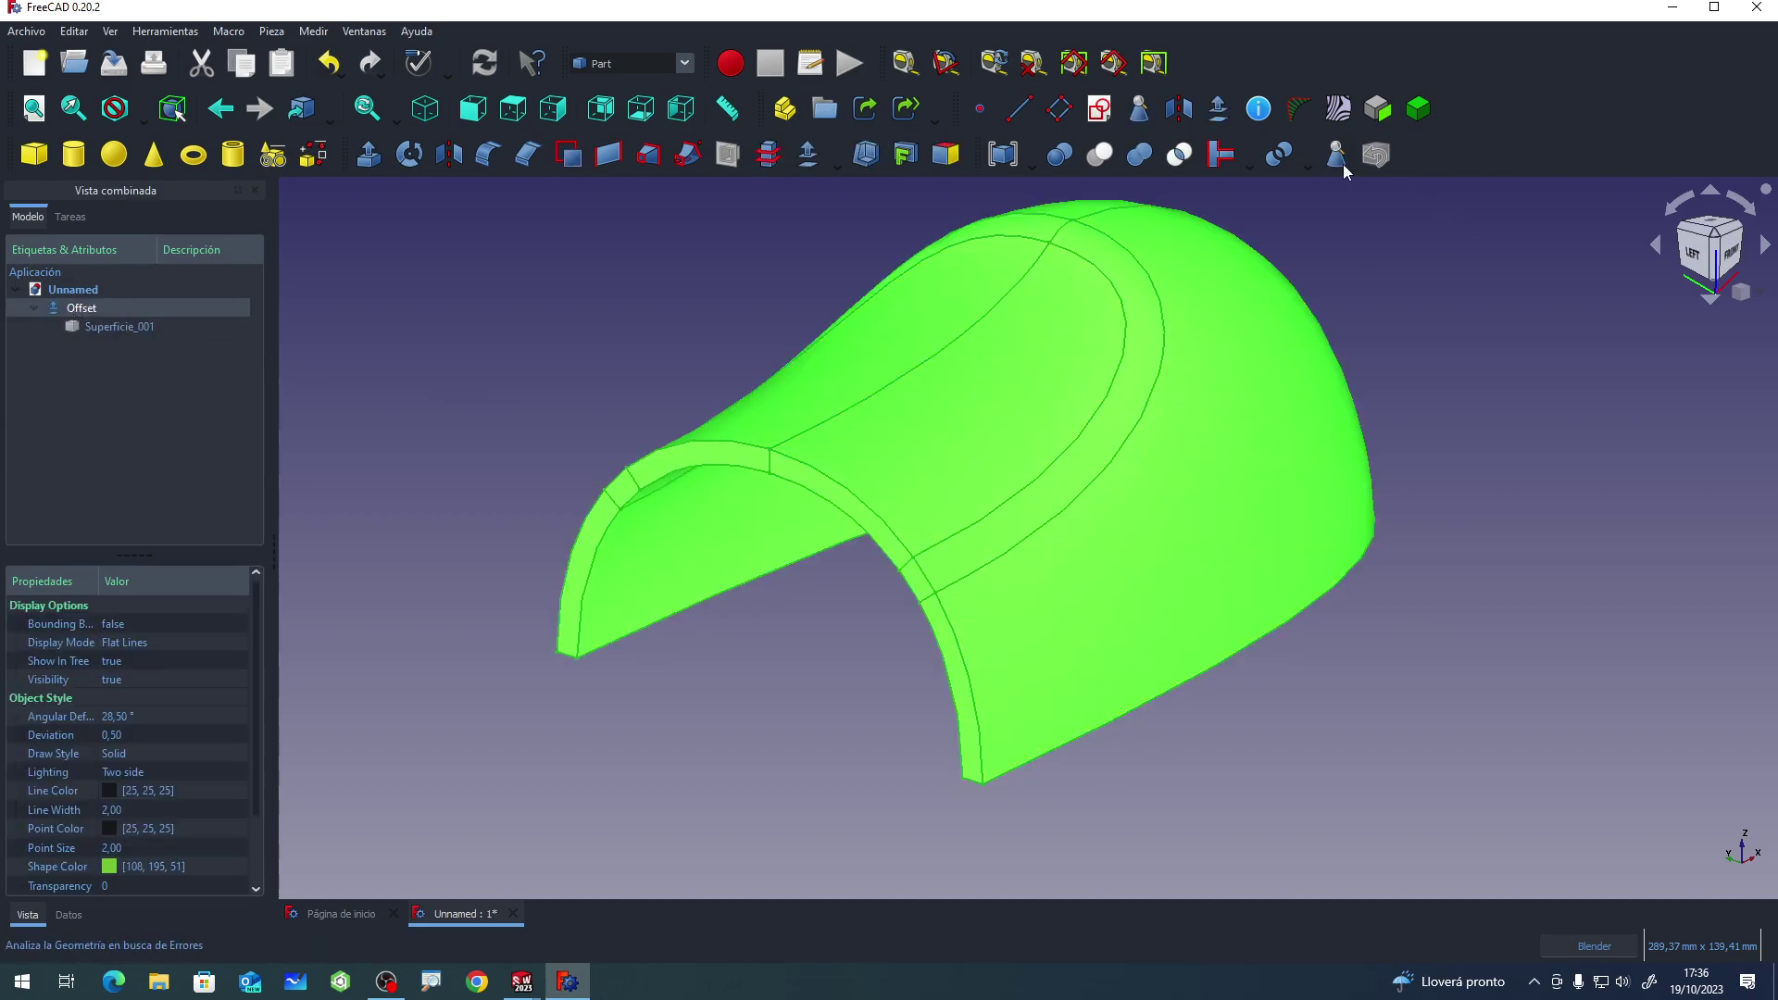
click(1378, 108)
click(23, 750)
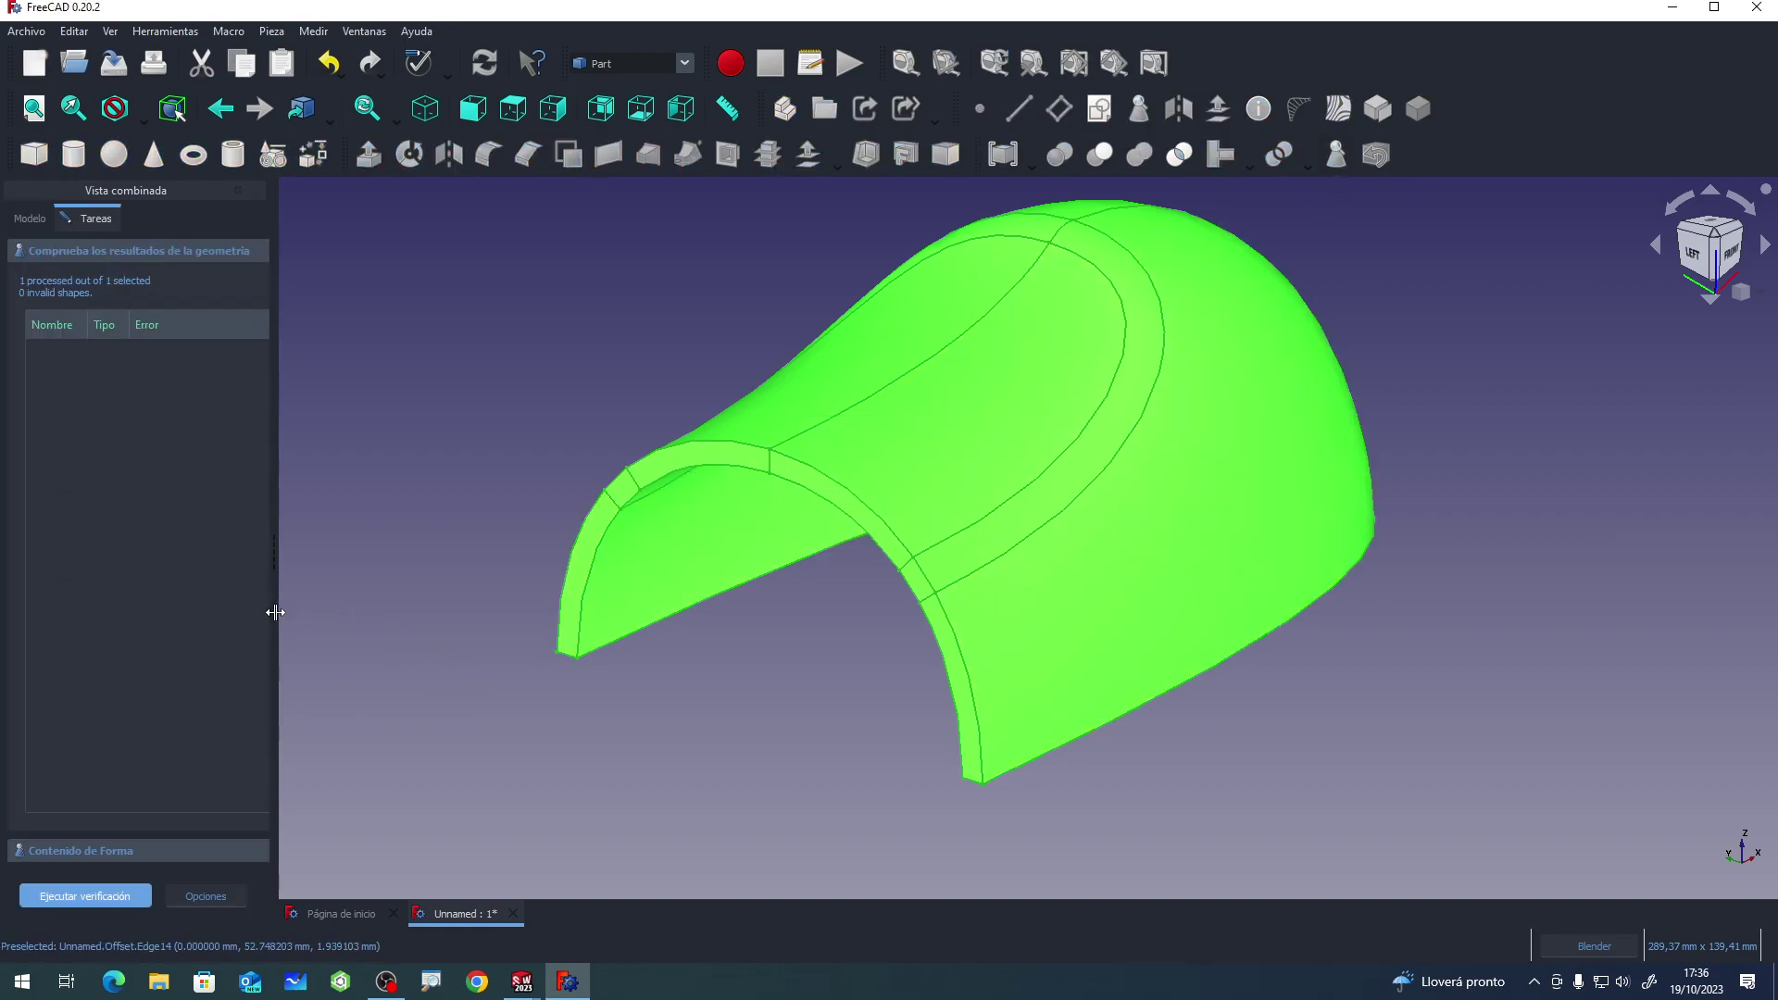
drag(281, 617, 560, 556)
click(232, 850)
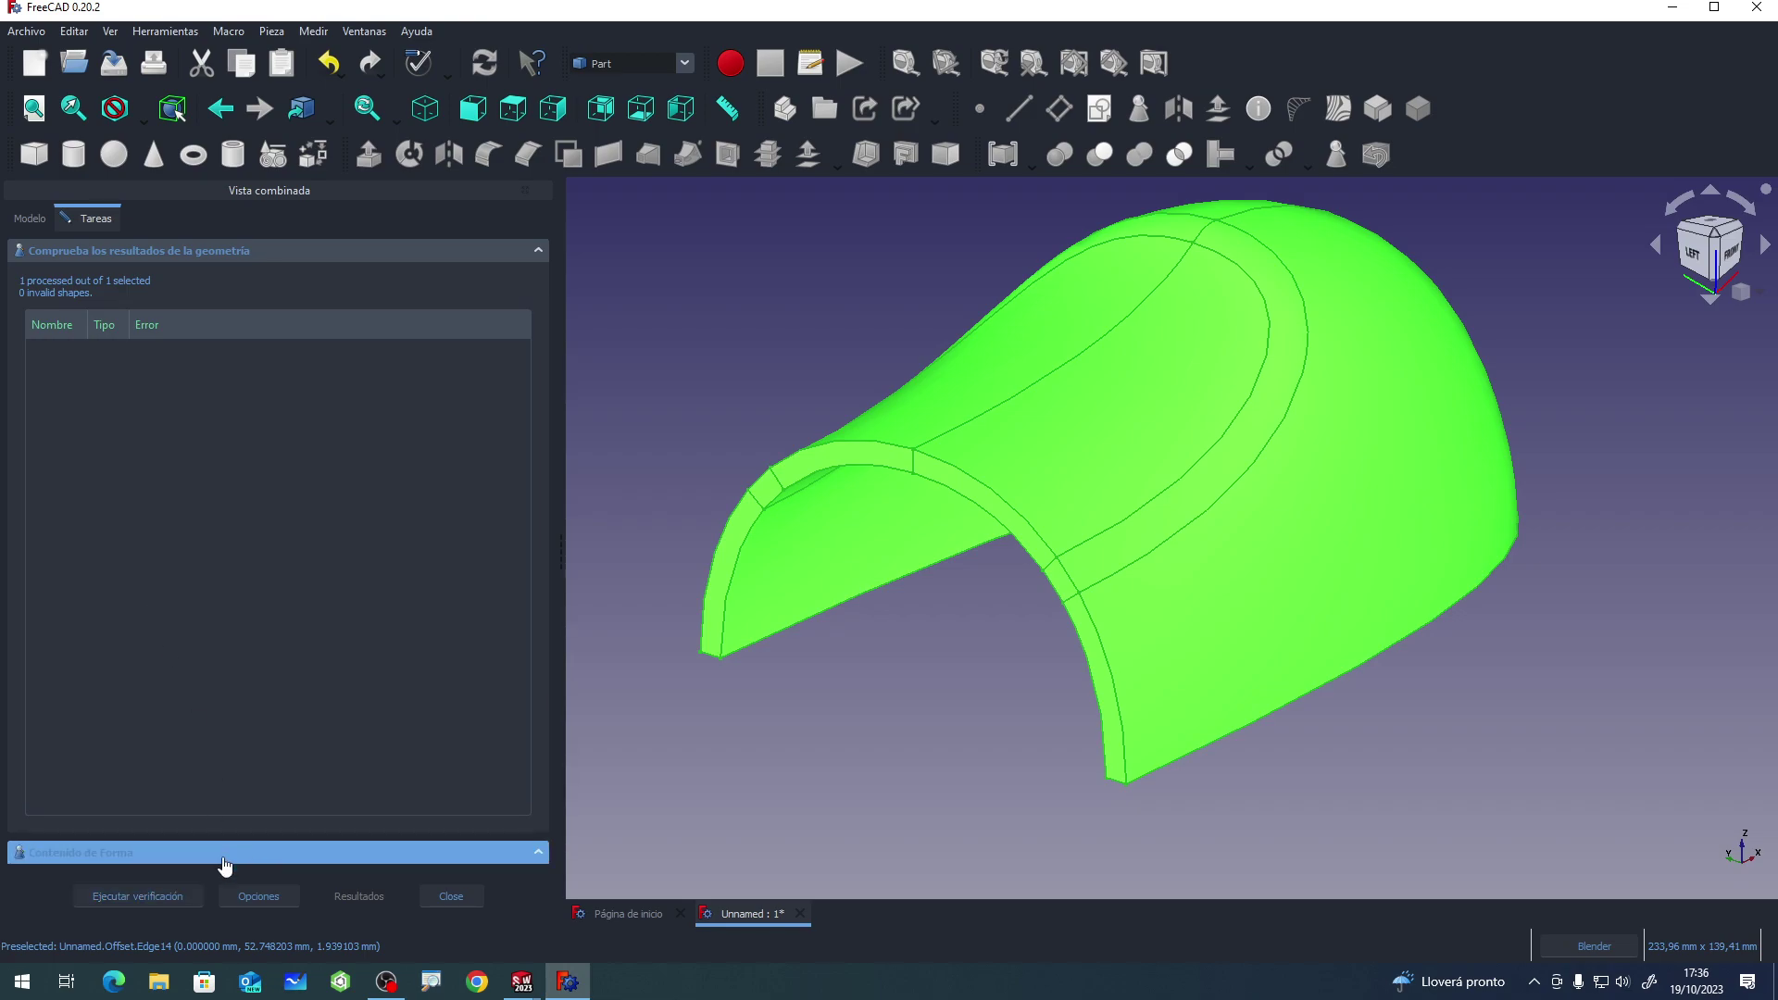
drag(64, 682, 5, 671)
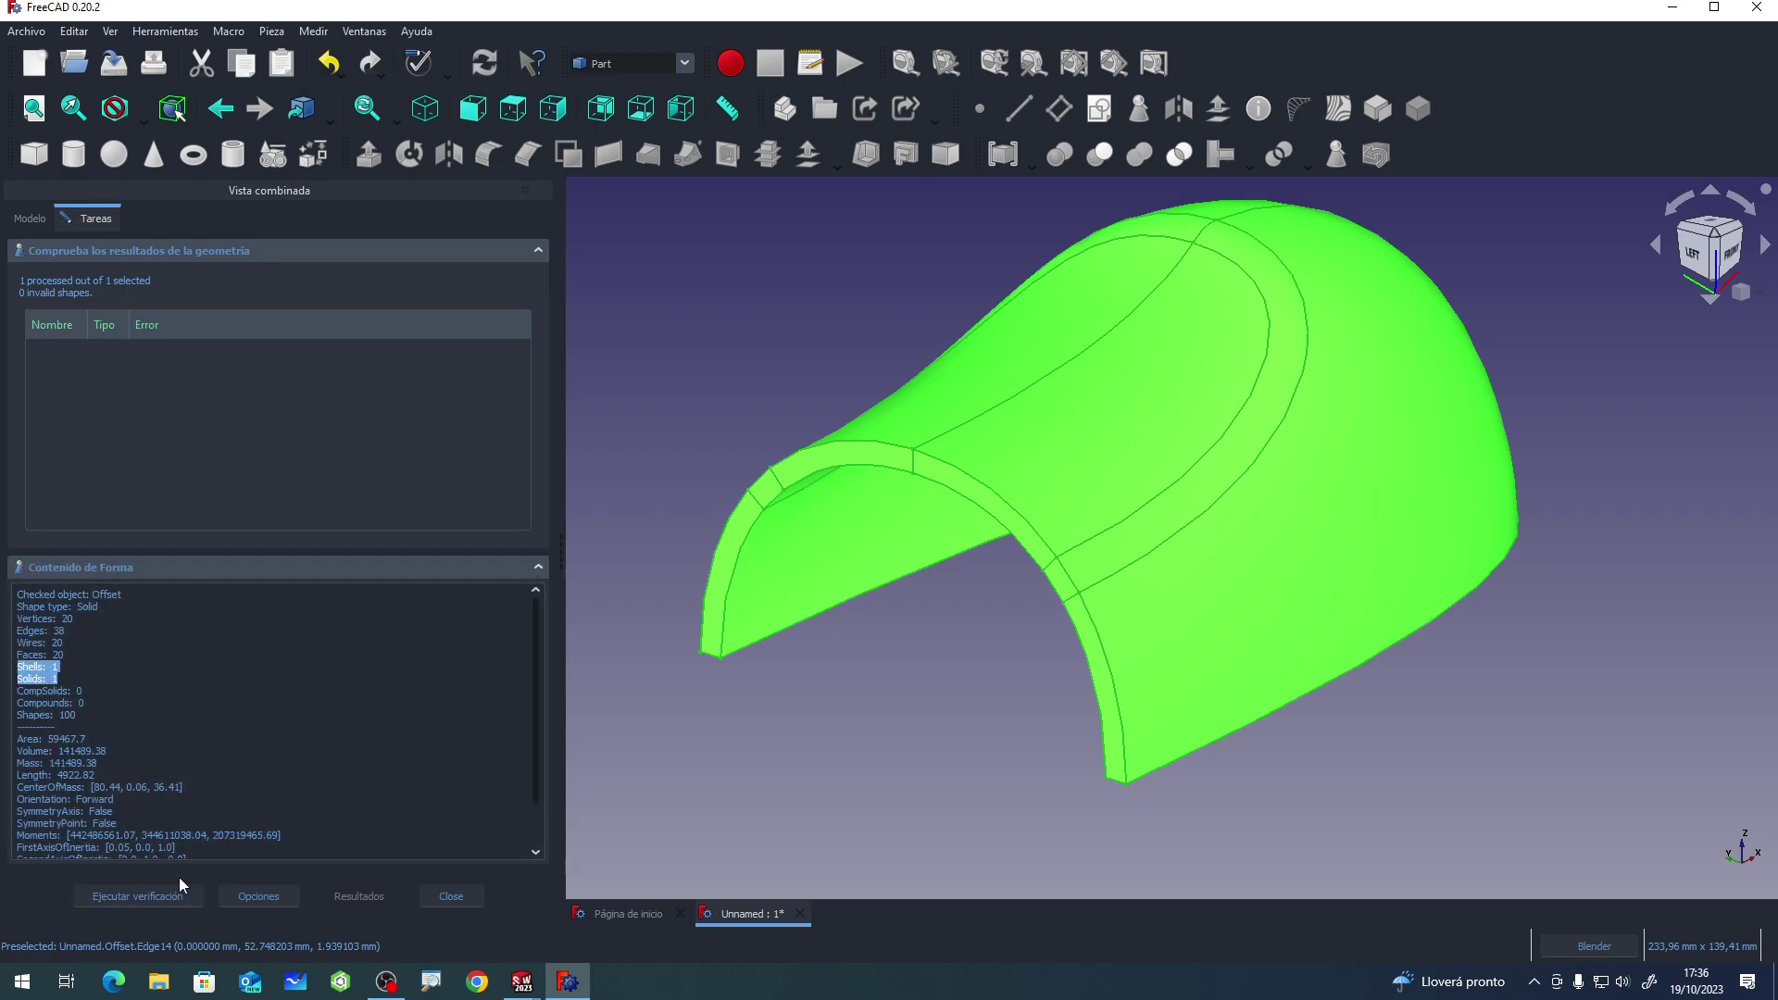
click(451, 897)
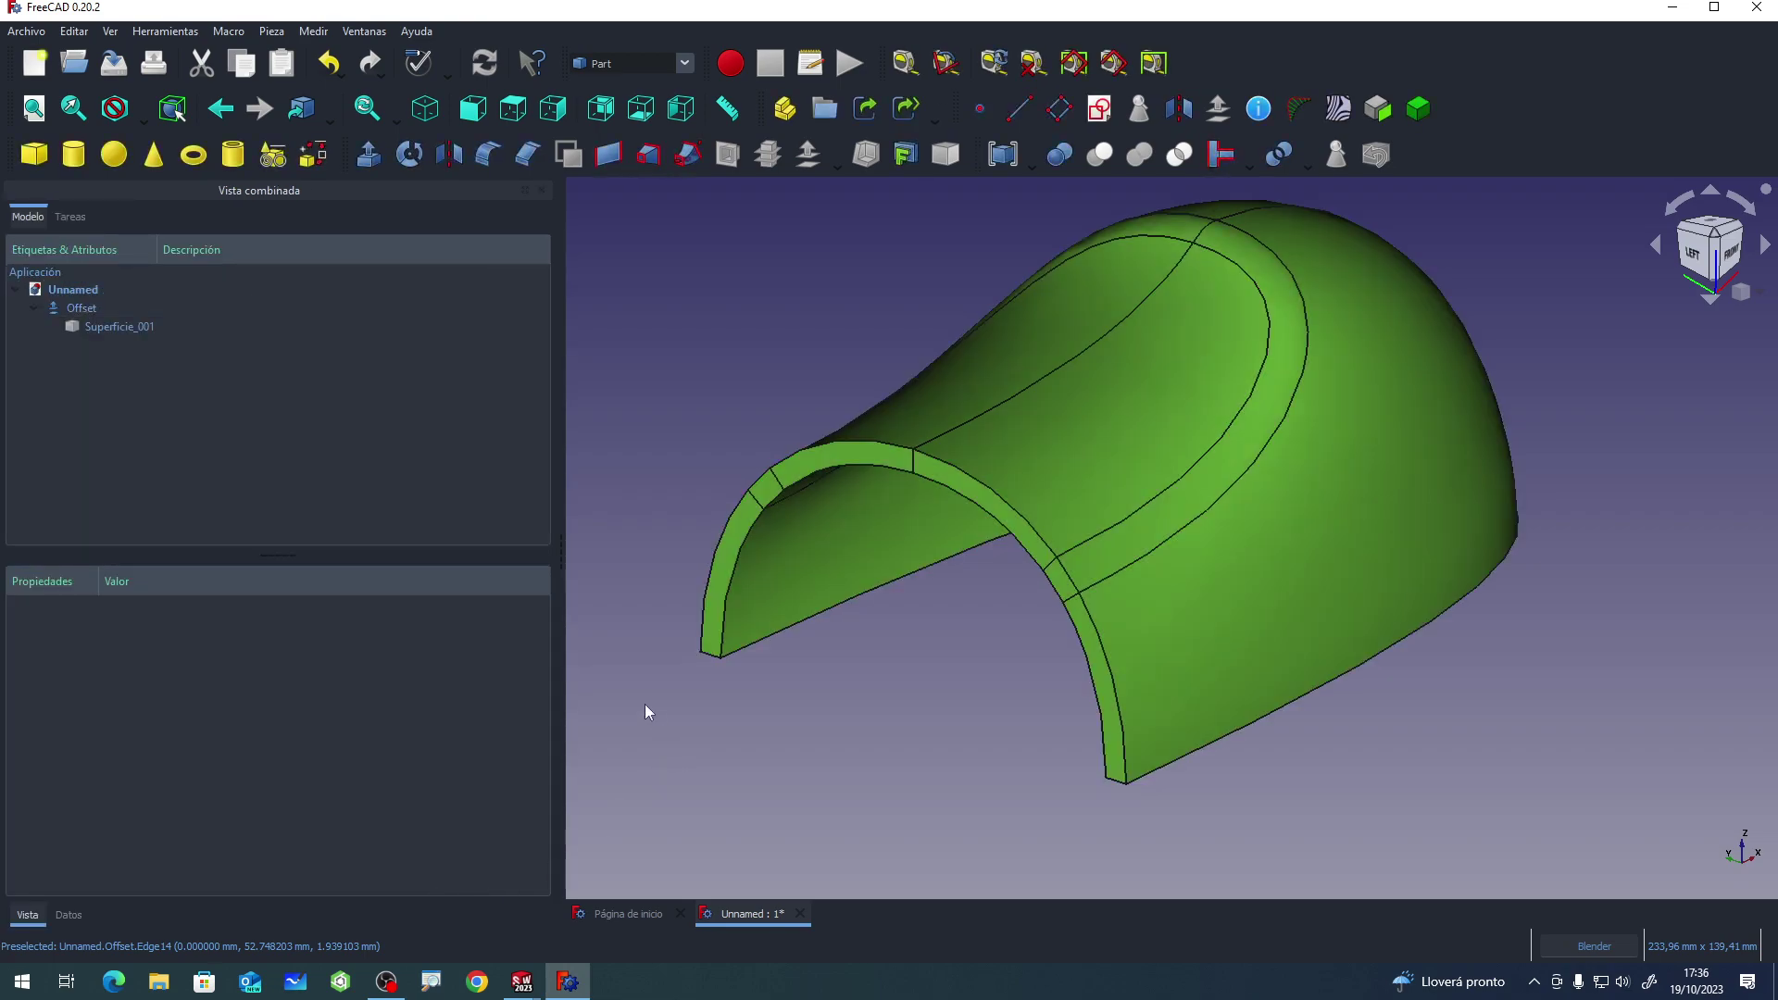
Delete Offset, then confirm with Check Geometry that Superficie_001 has zero solids.
click(78, 310)
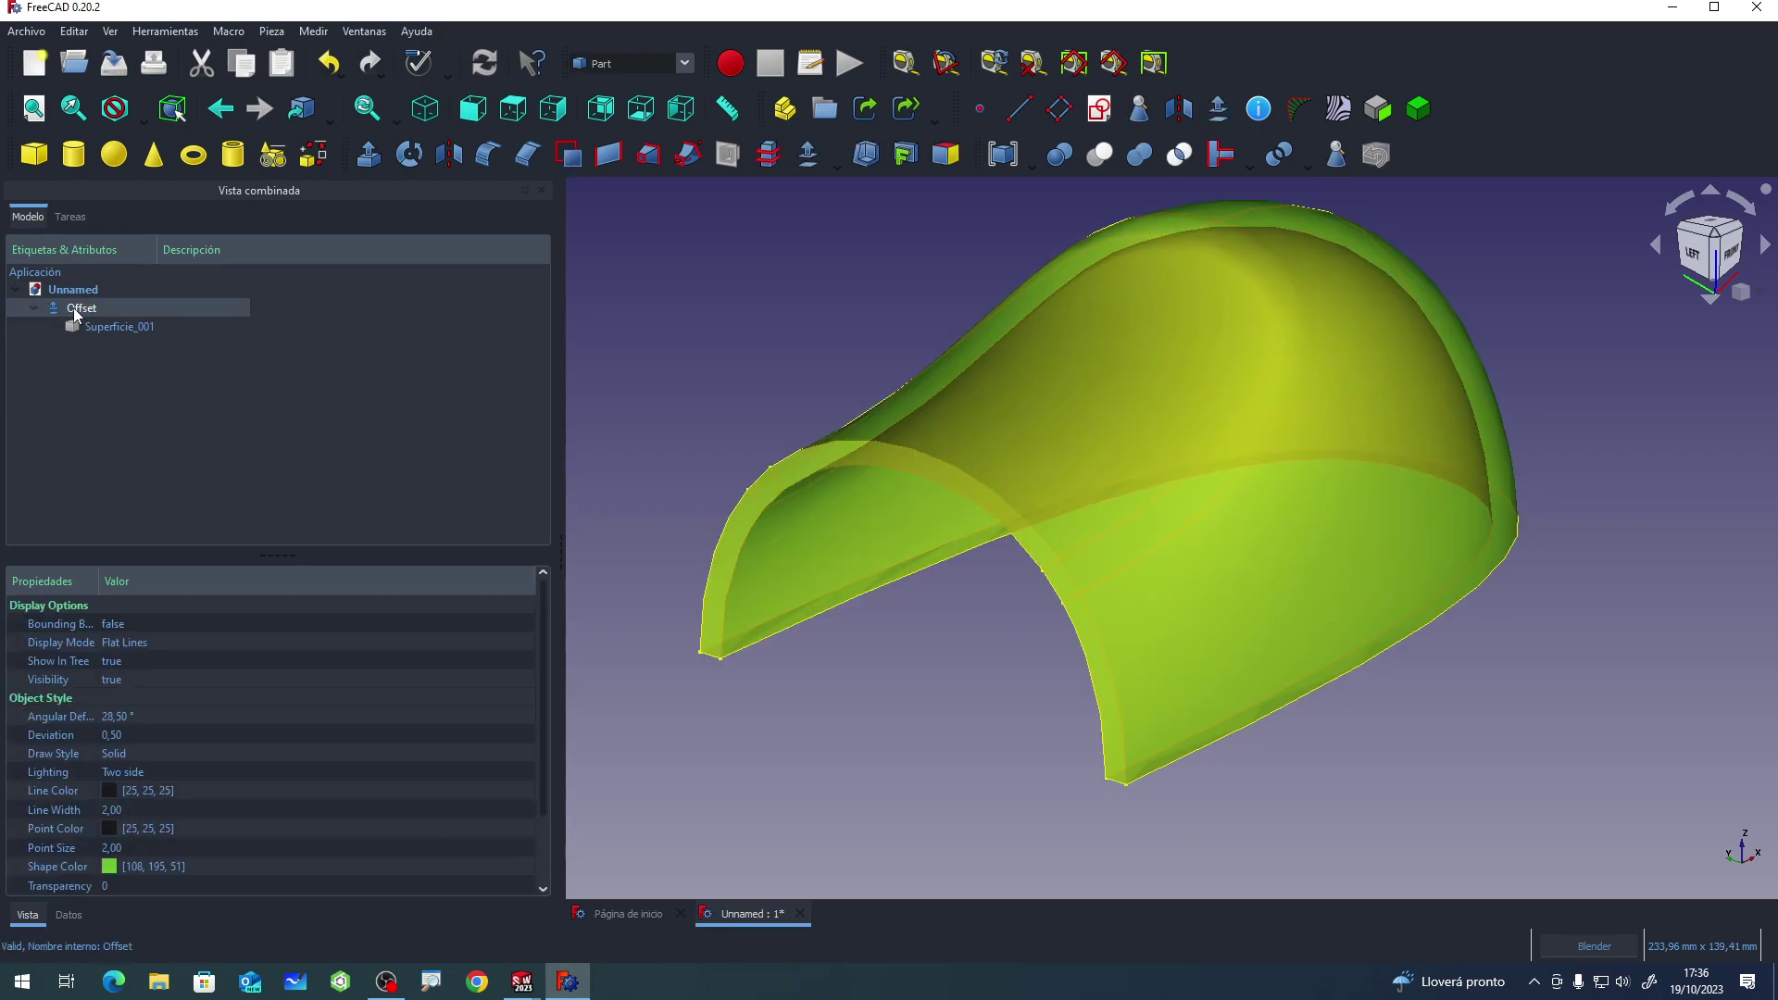
key(Delete)
click(75, 311)
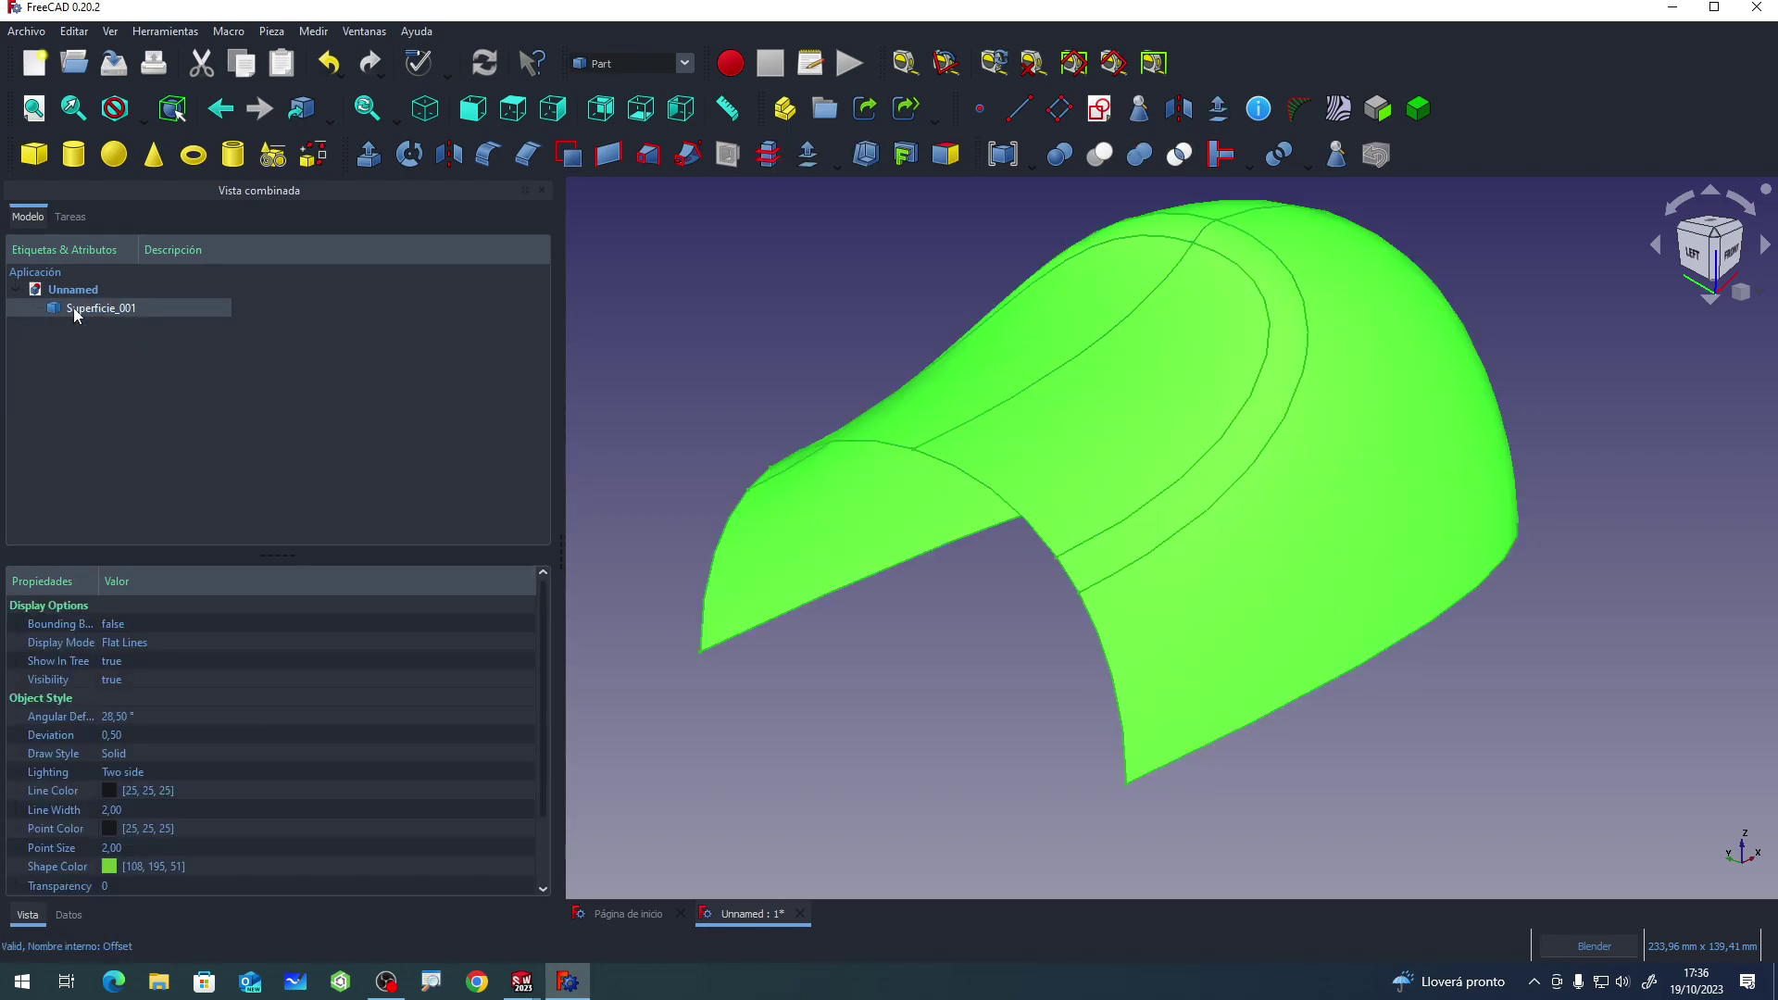
click(1336, 155)
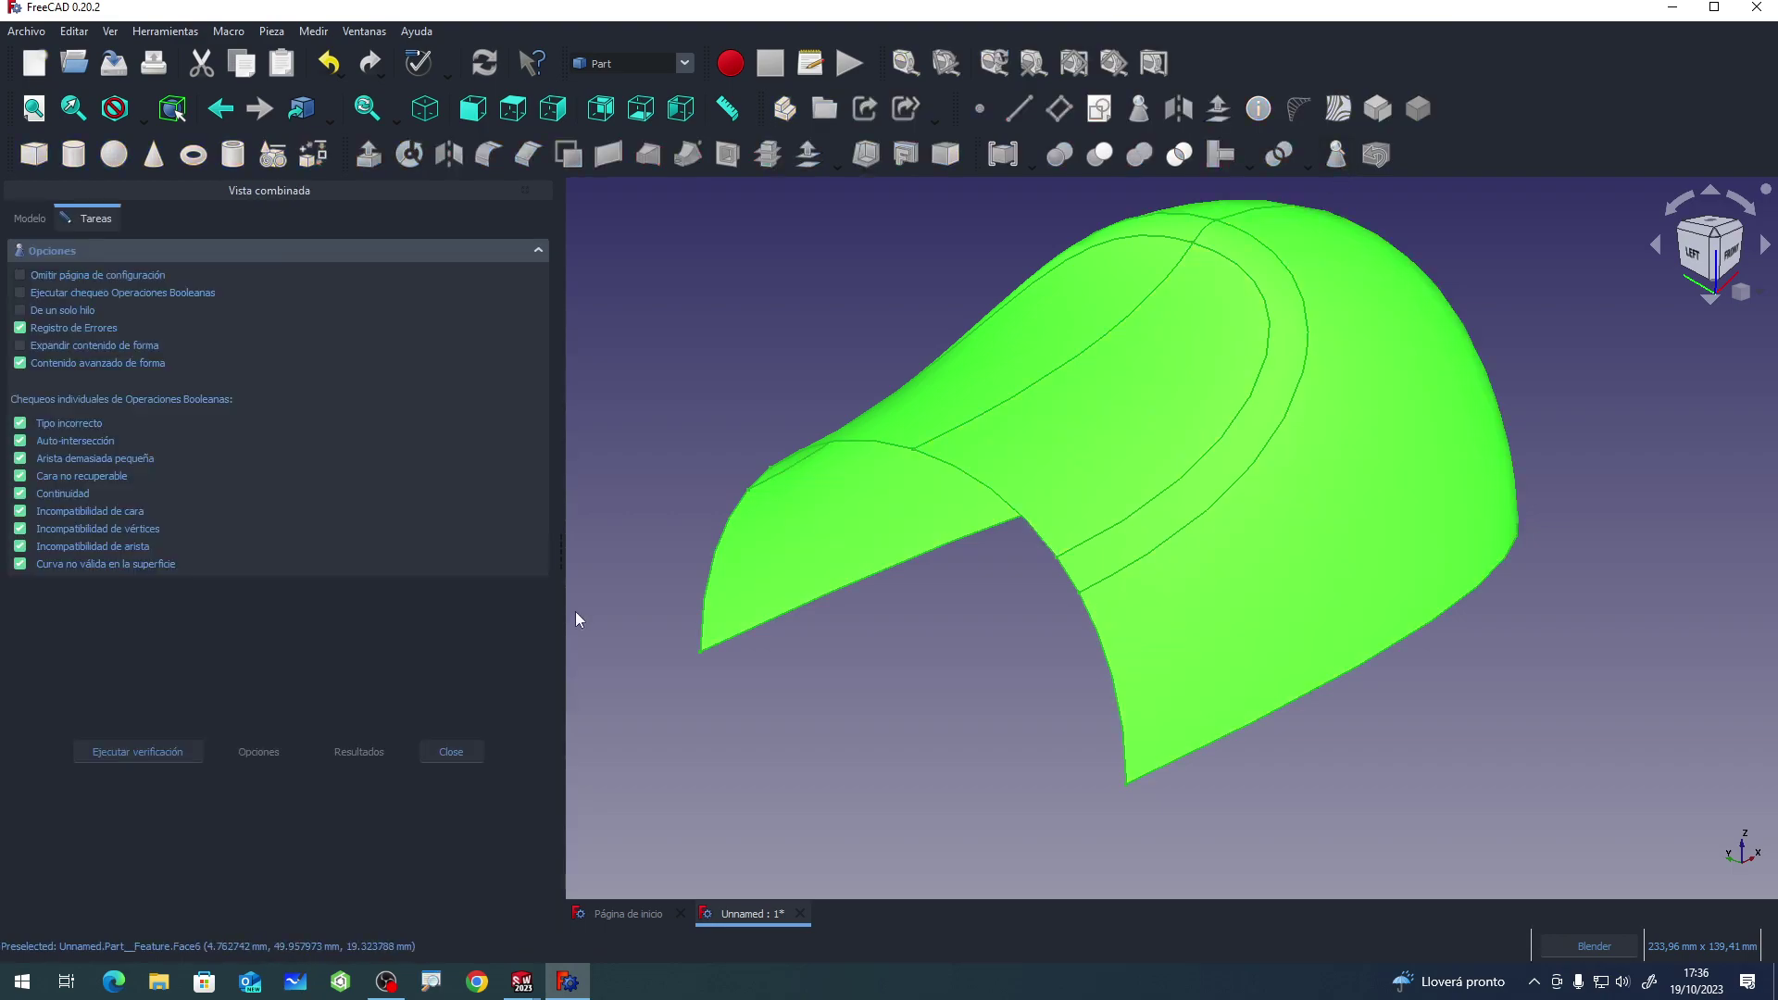
click(139, 750)
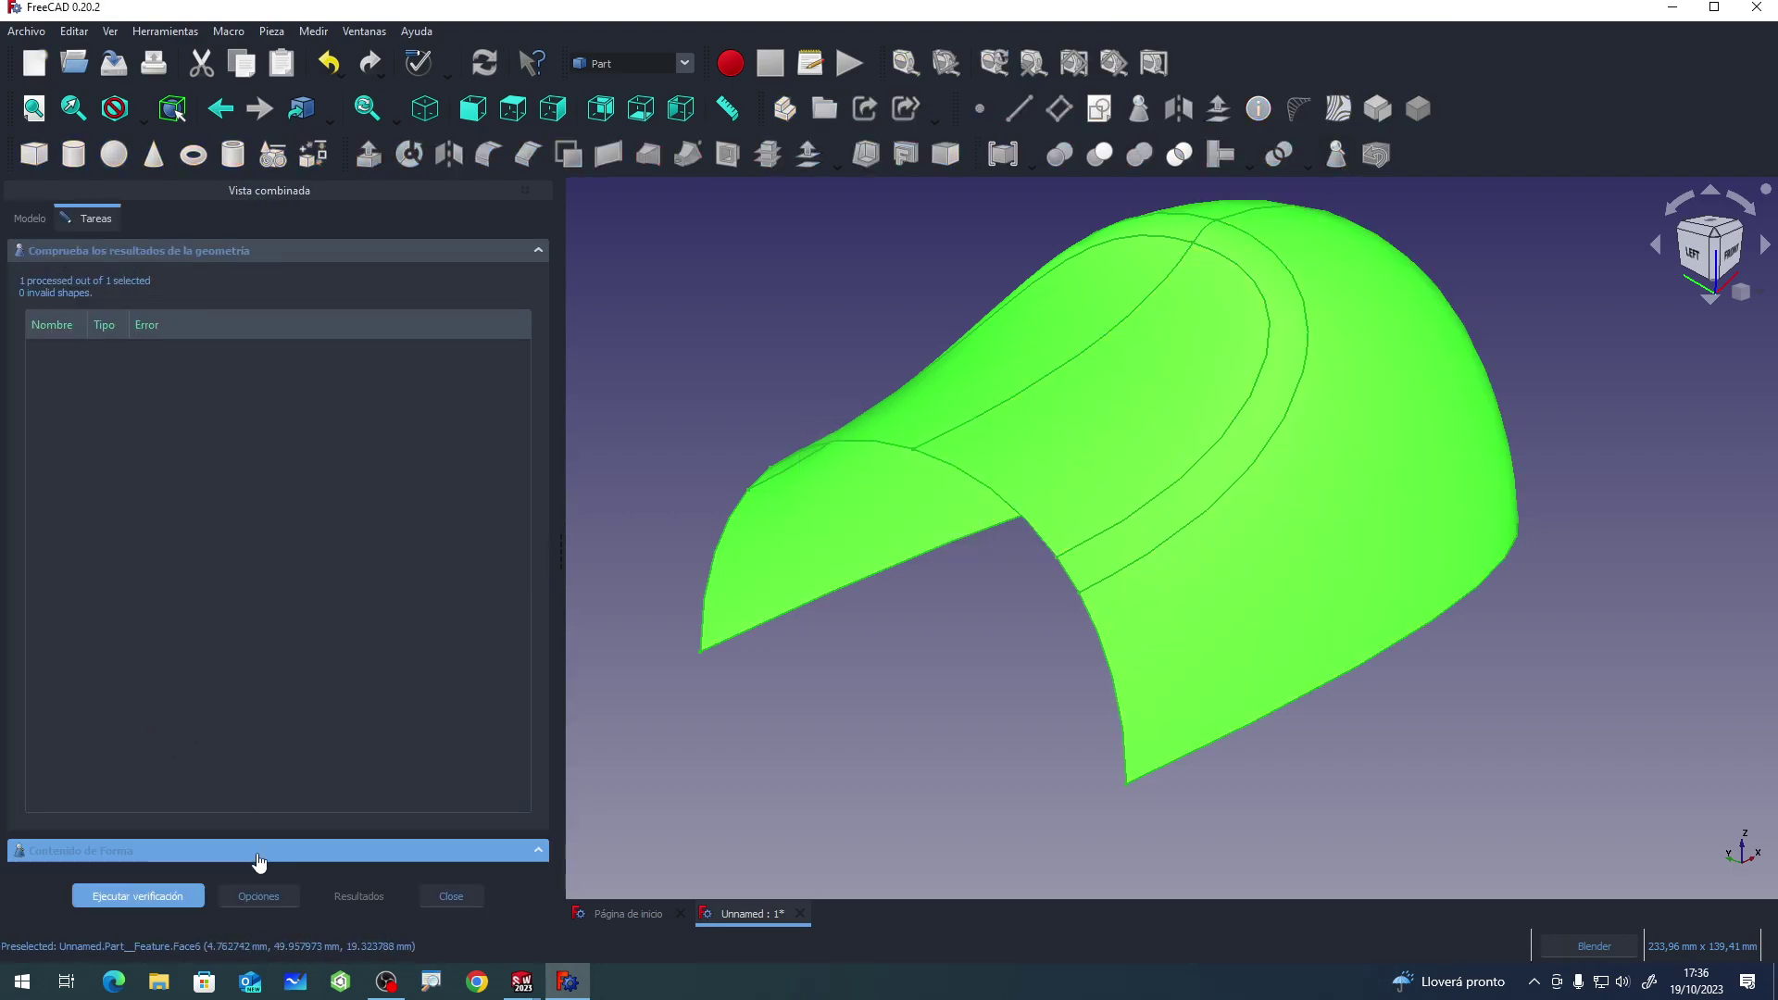
click(260, 851)
drag(56, 680, 34, 683)
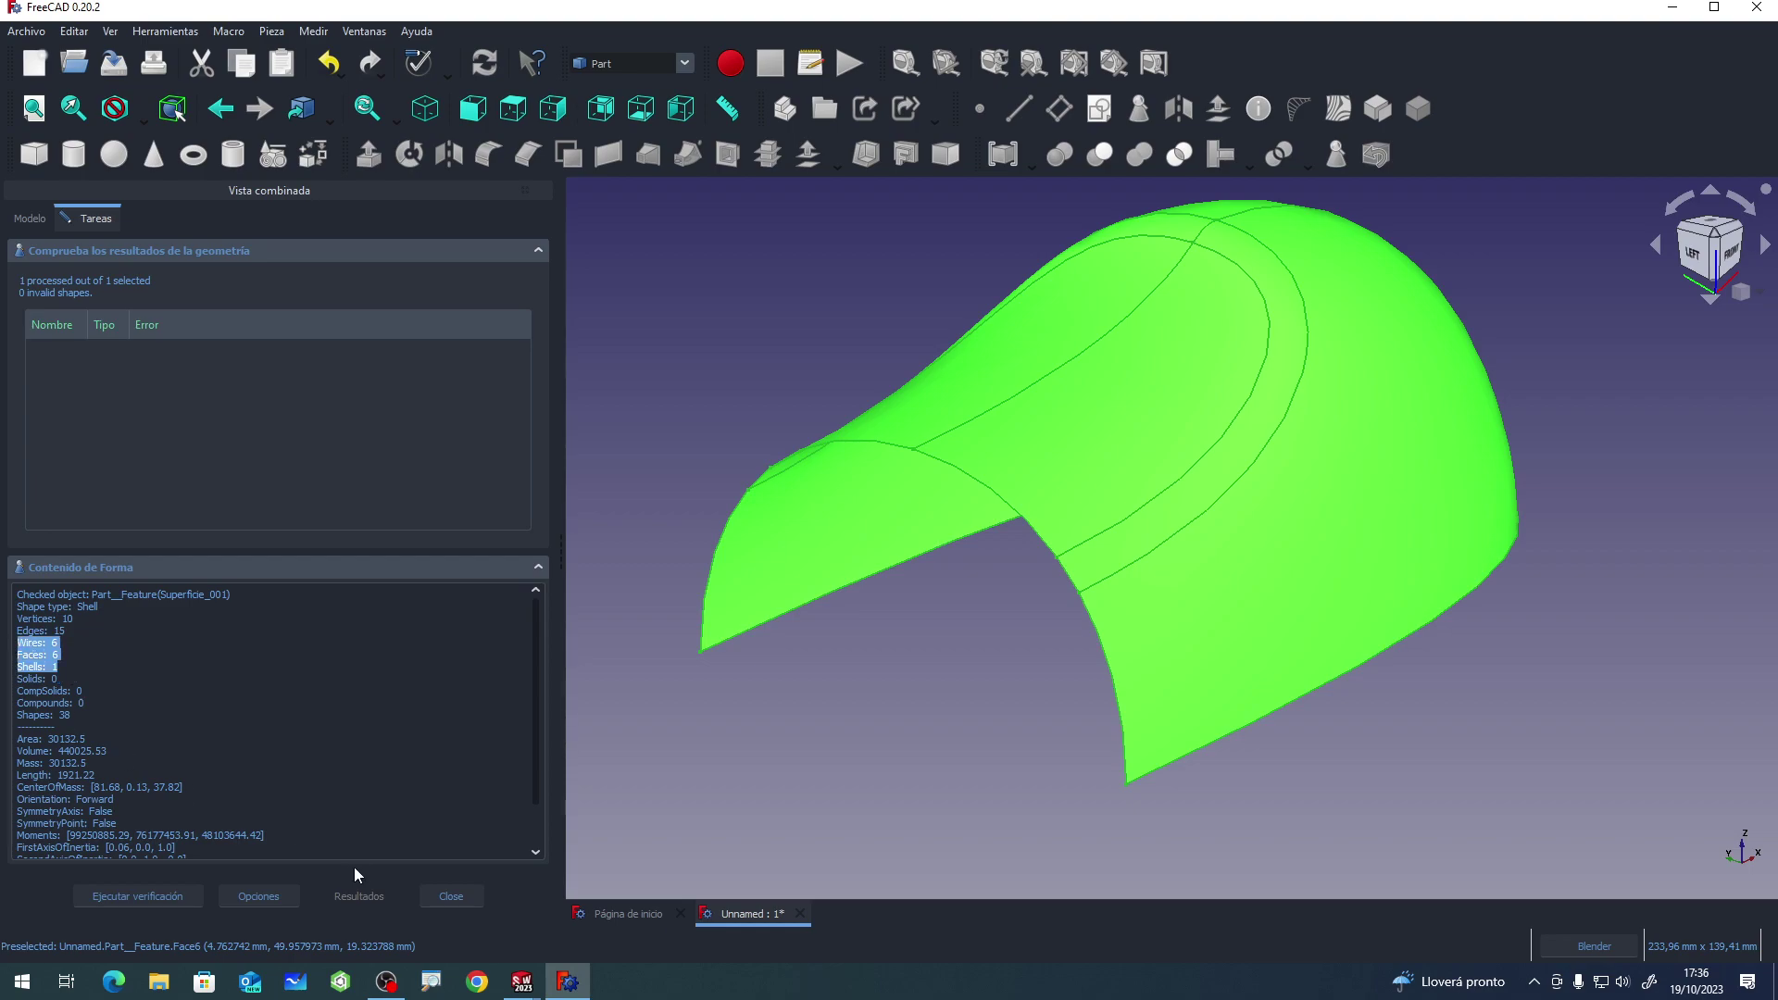
click(451, 896)
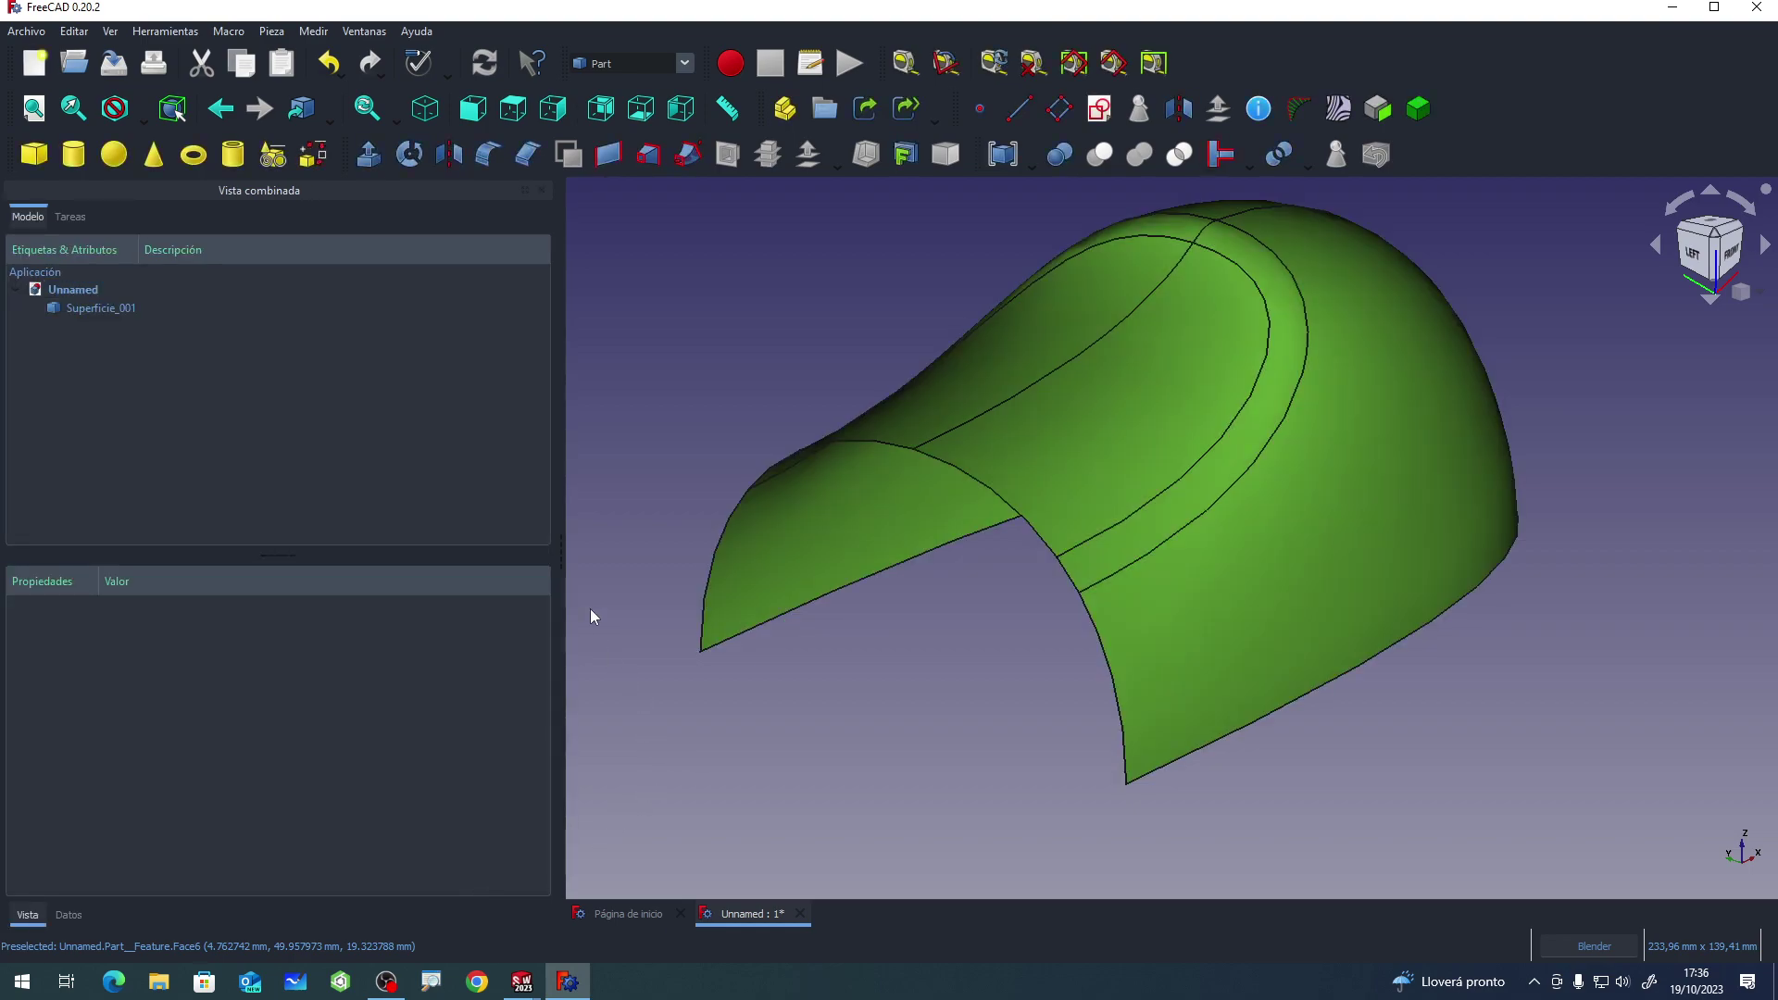
Undo the deletion to restore Offset, then fillet its edges with a 10 mm radius.
click(331, 65)
click(32, 307)
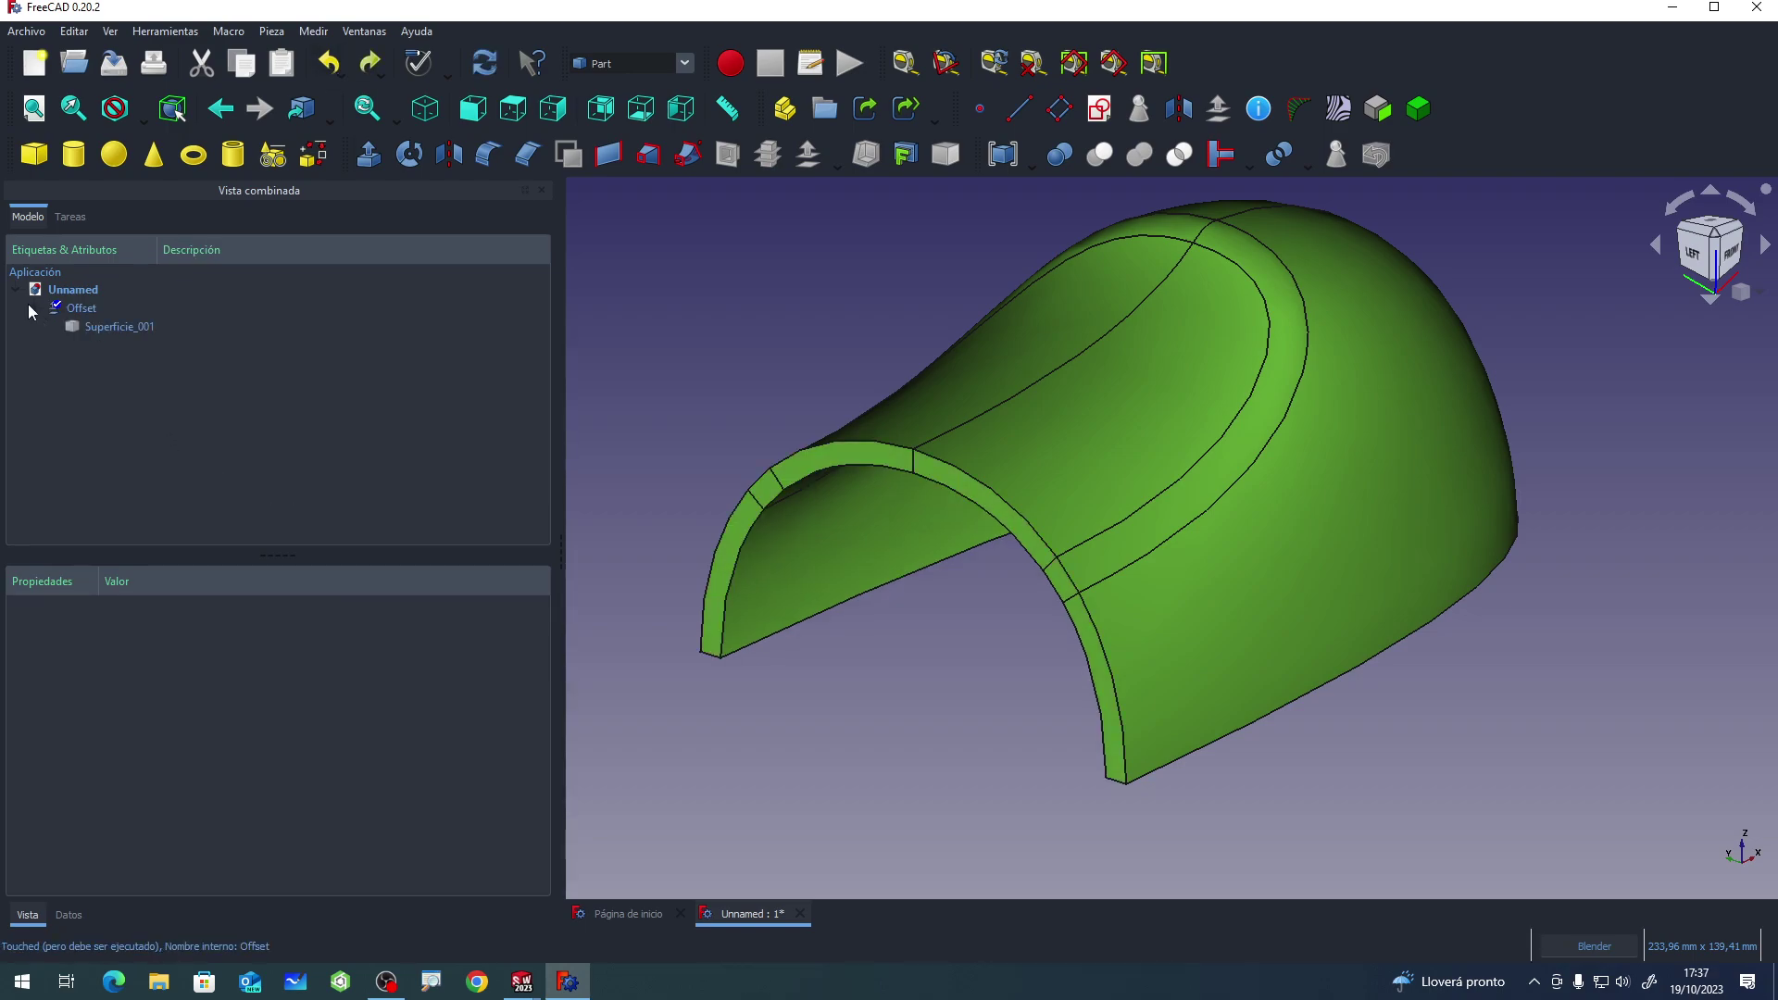
click(34, 308)
mouse_move(862, 694)
middle_down()
mouse_move(925, 555)
mouse_move(680, 581)
middle_up()
drag(565, 558, 250, 535)
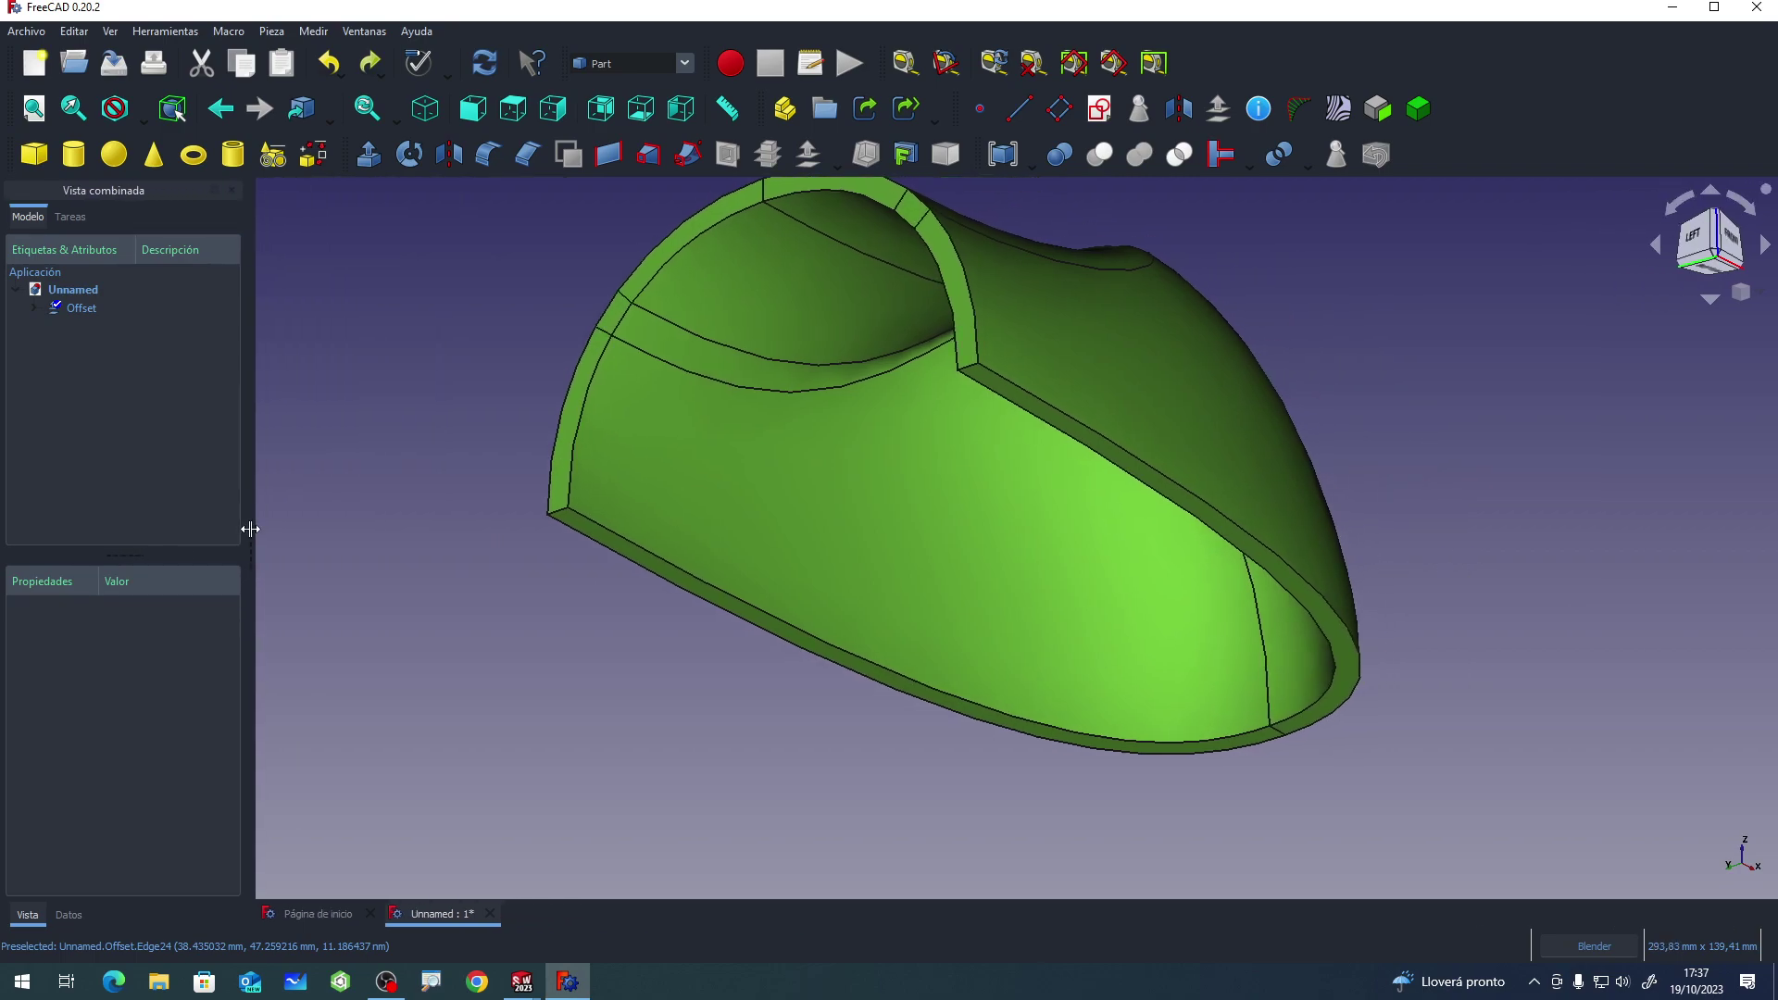
click(558, 514)
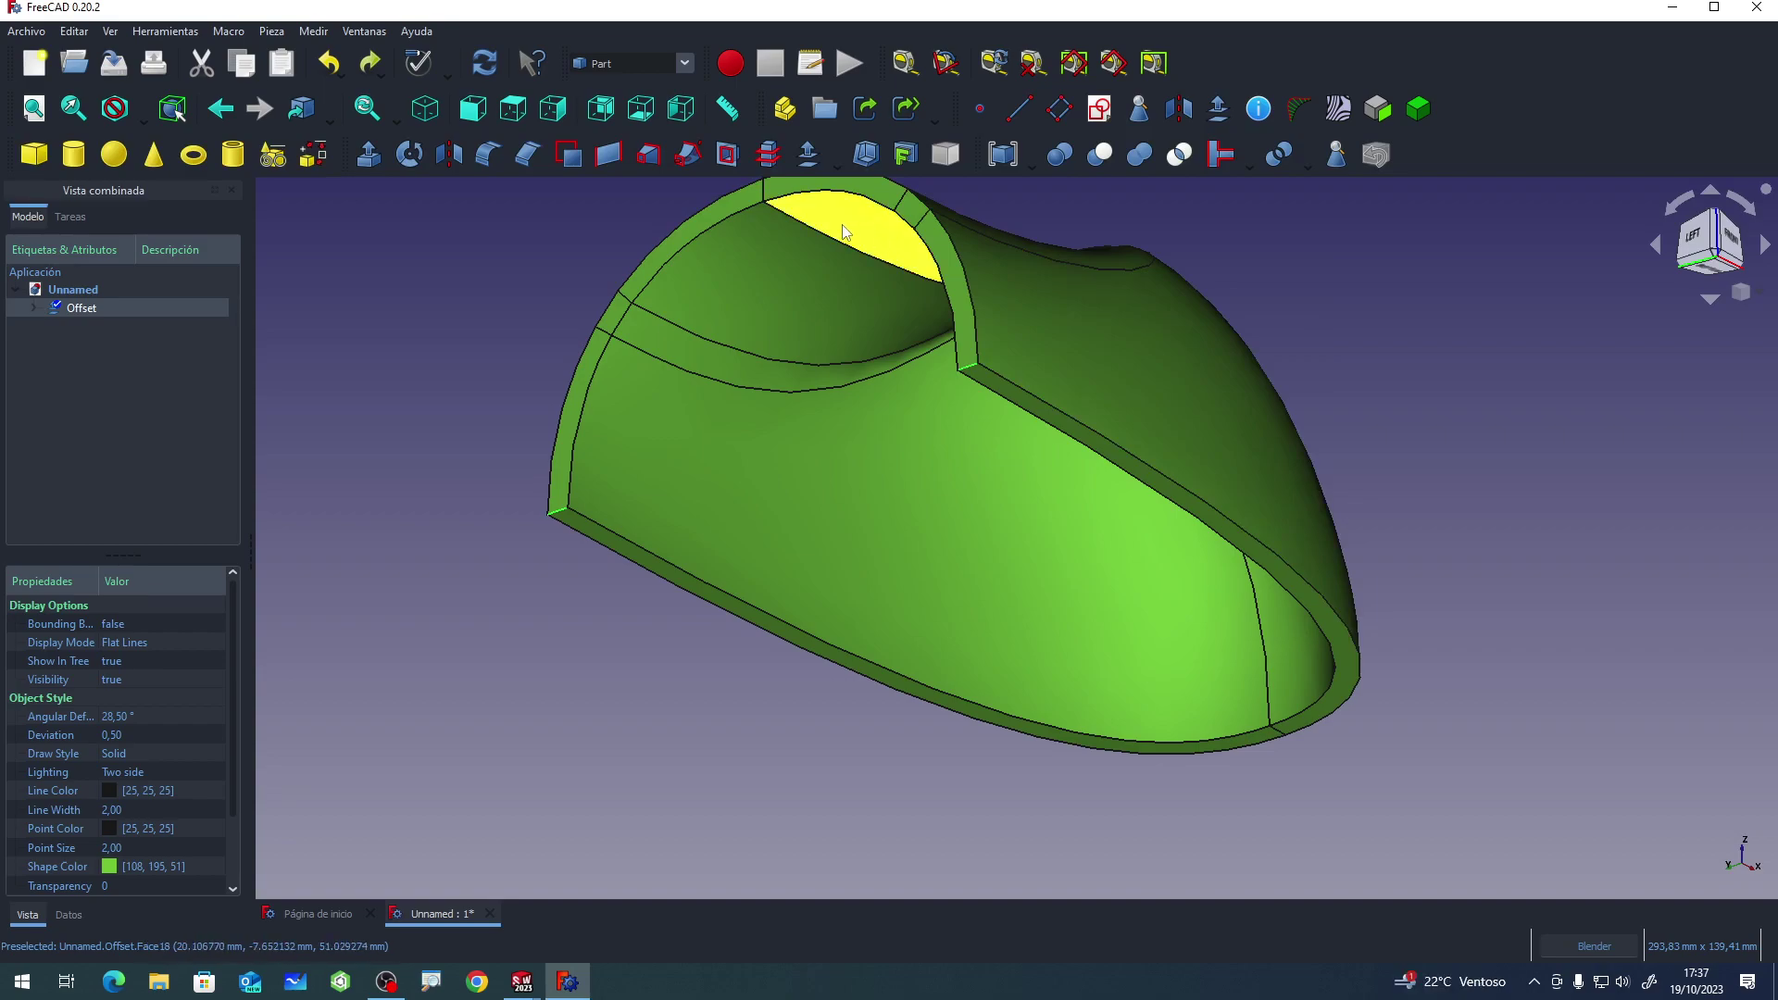
click(488, 156)
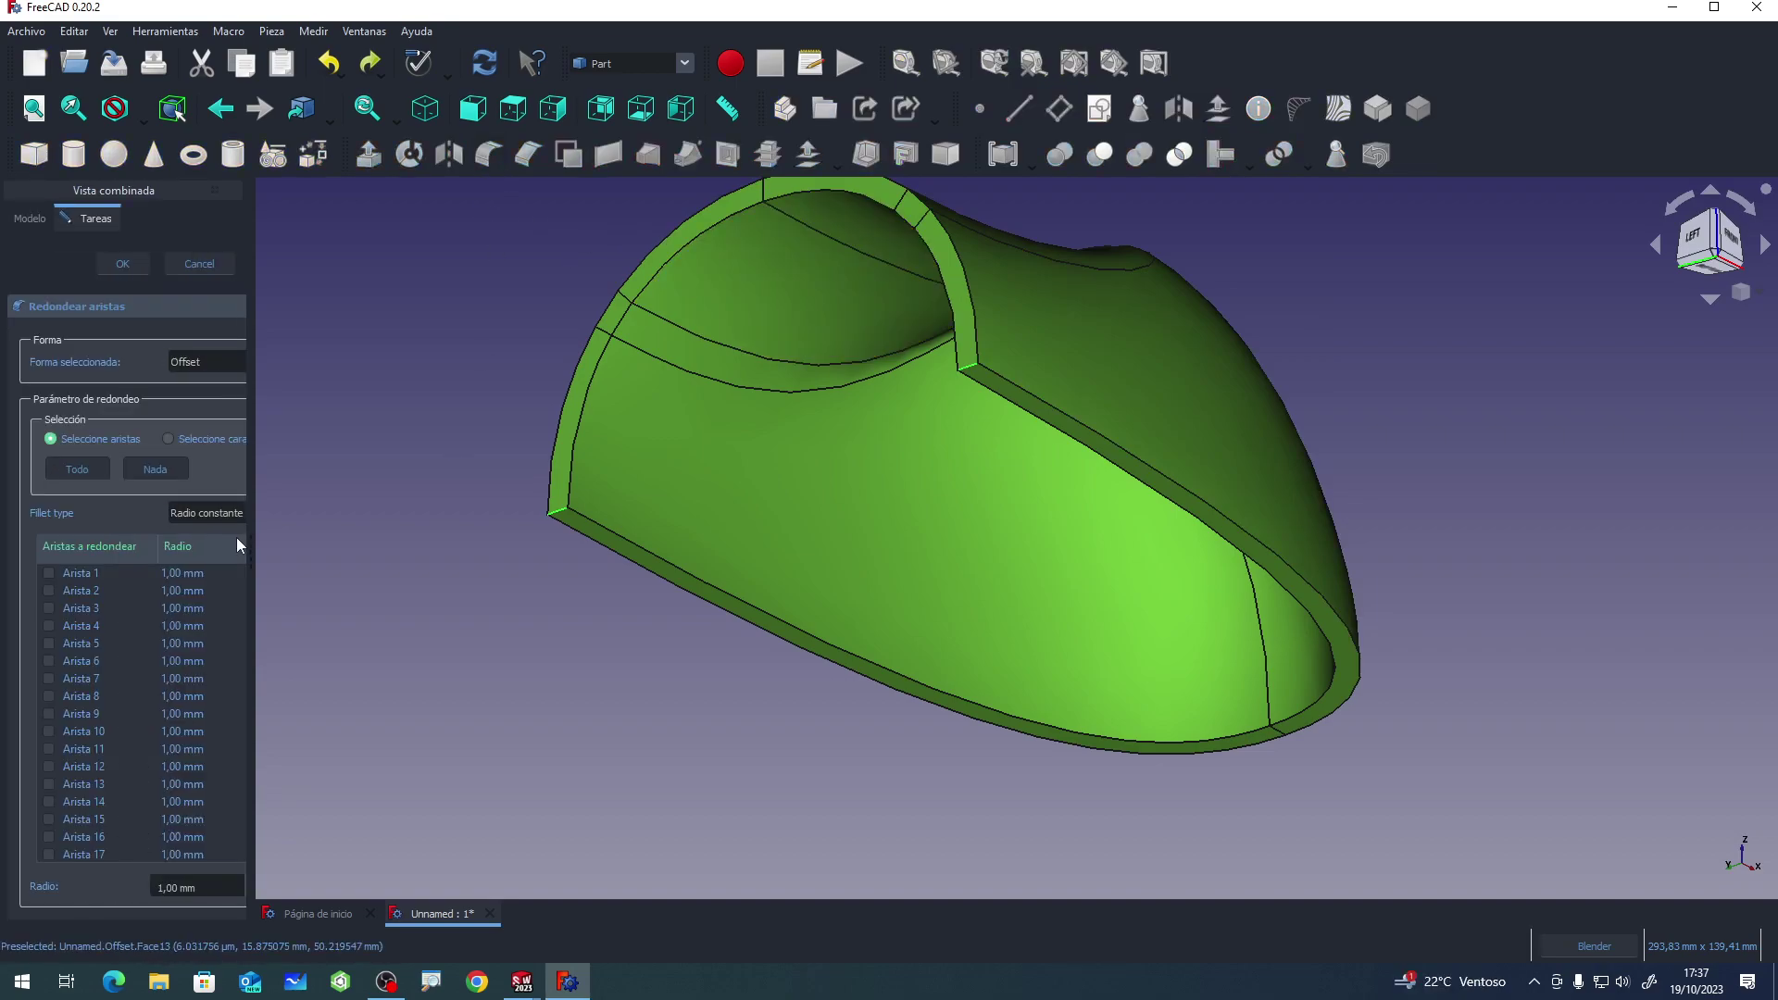
click(207, 889)
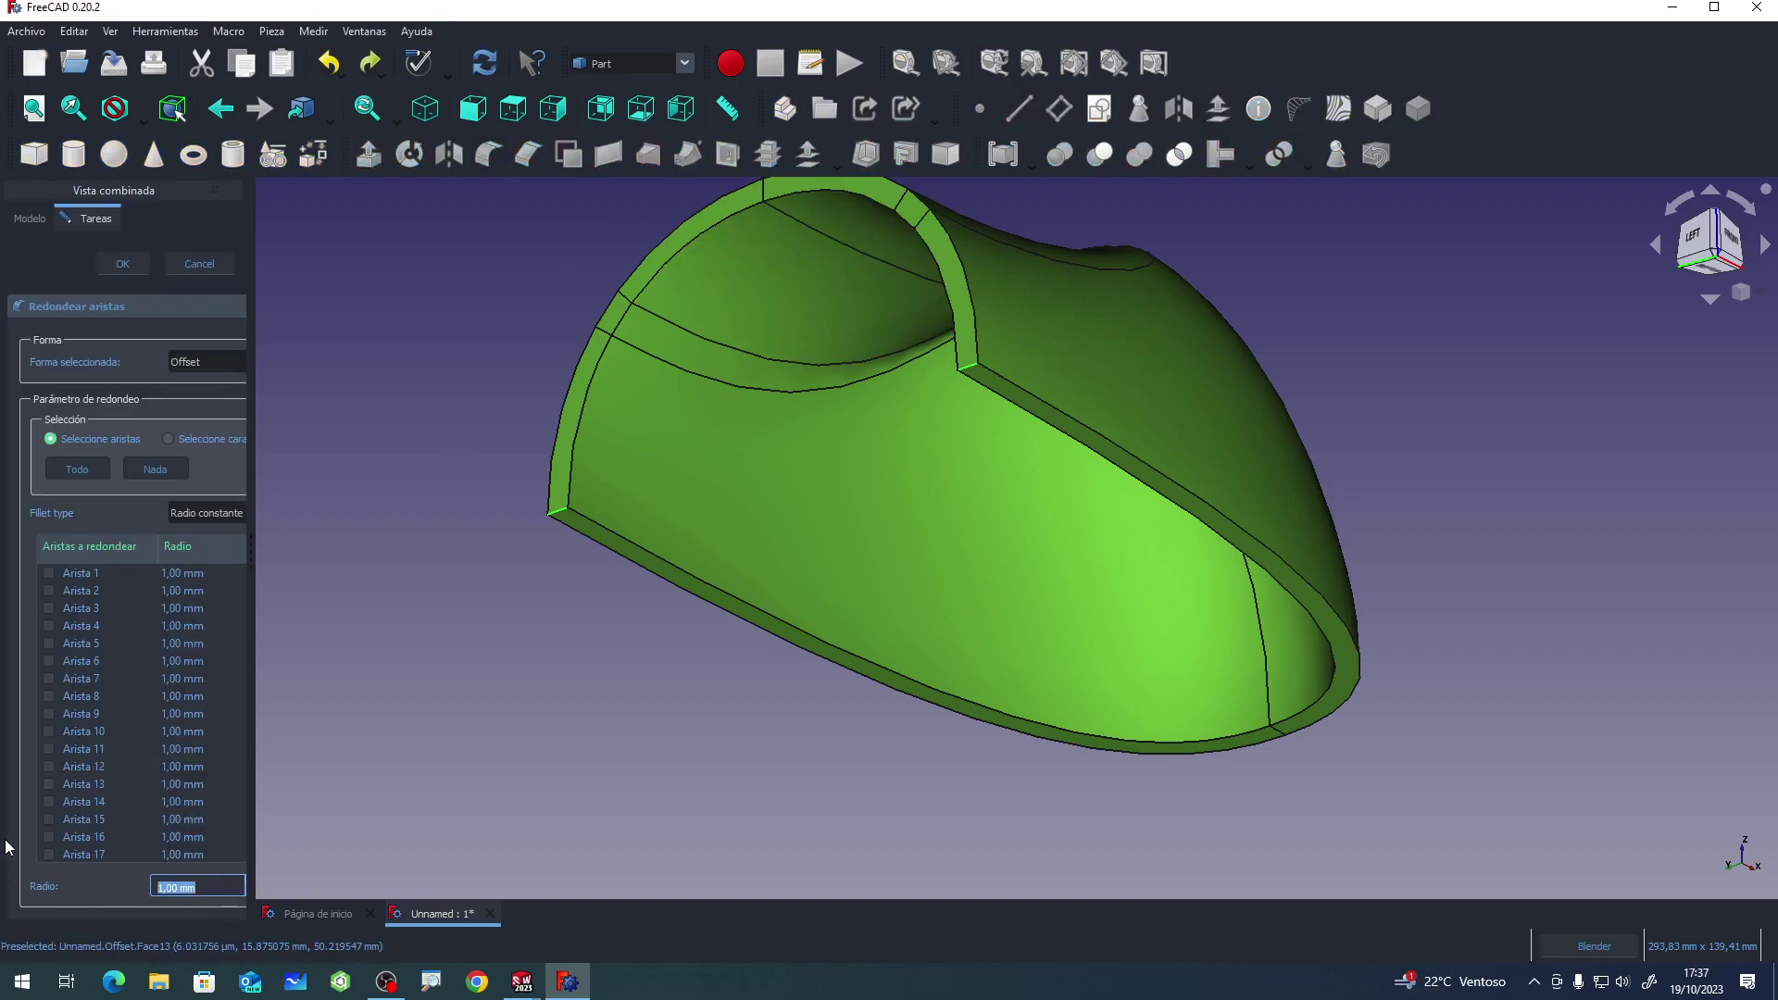
text(10)
key(Tab)
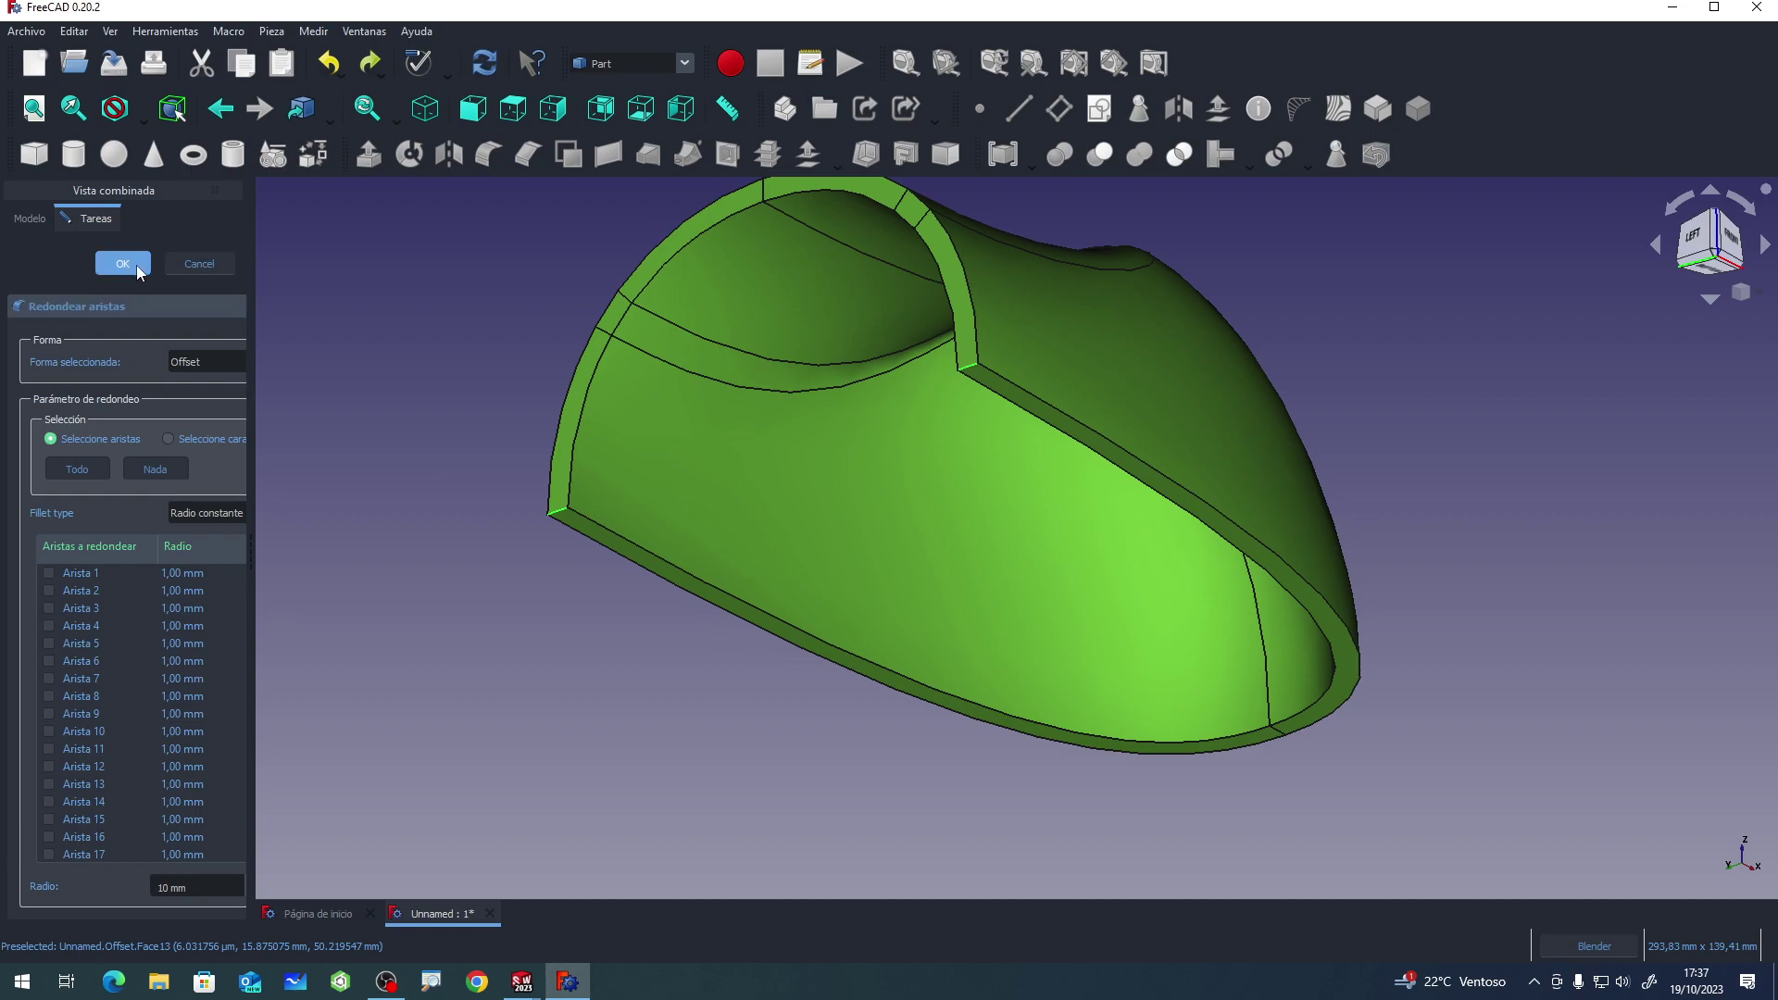
click(137, 270)
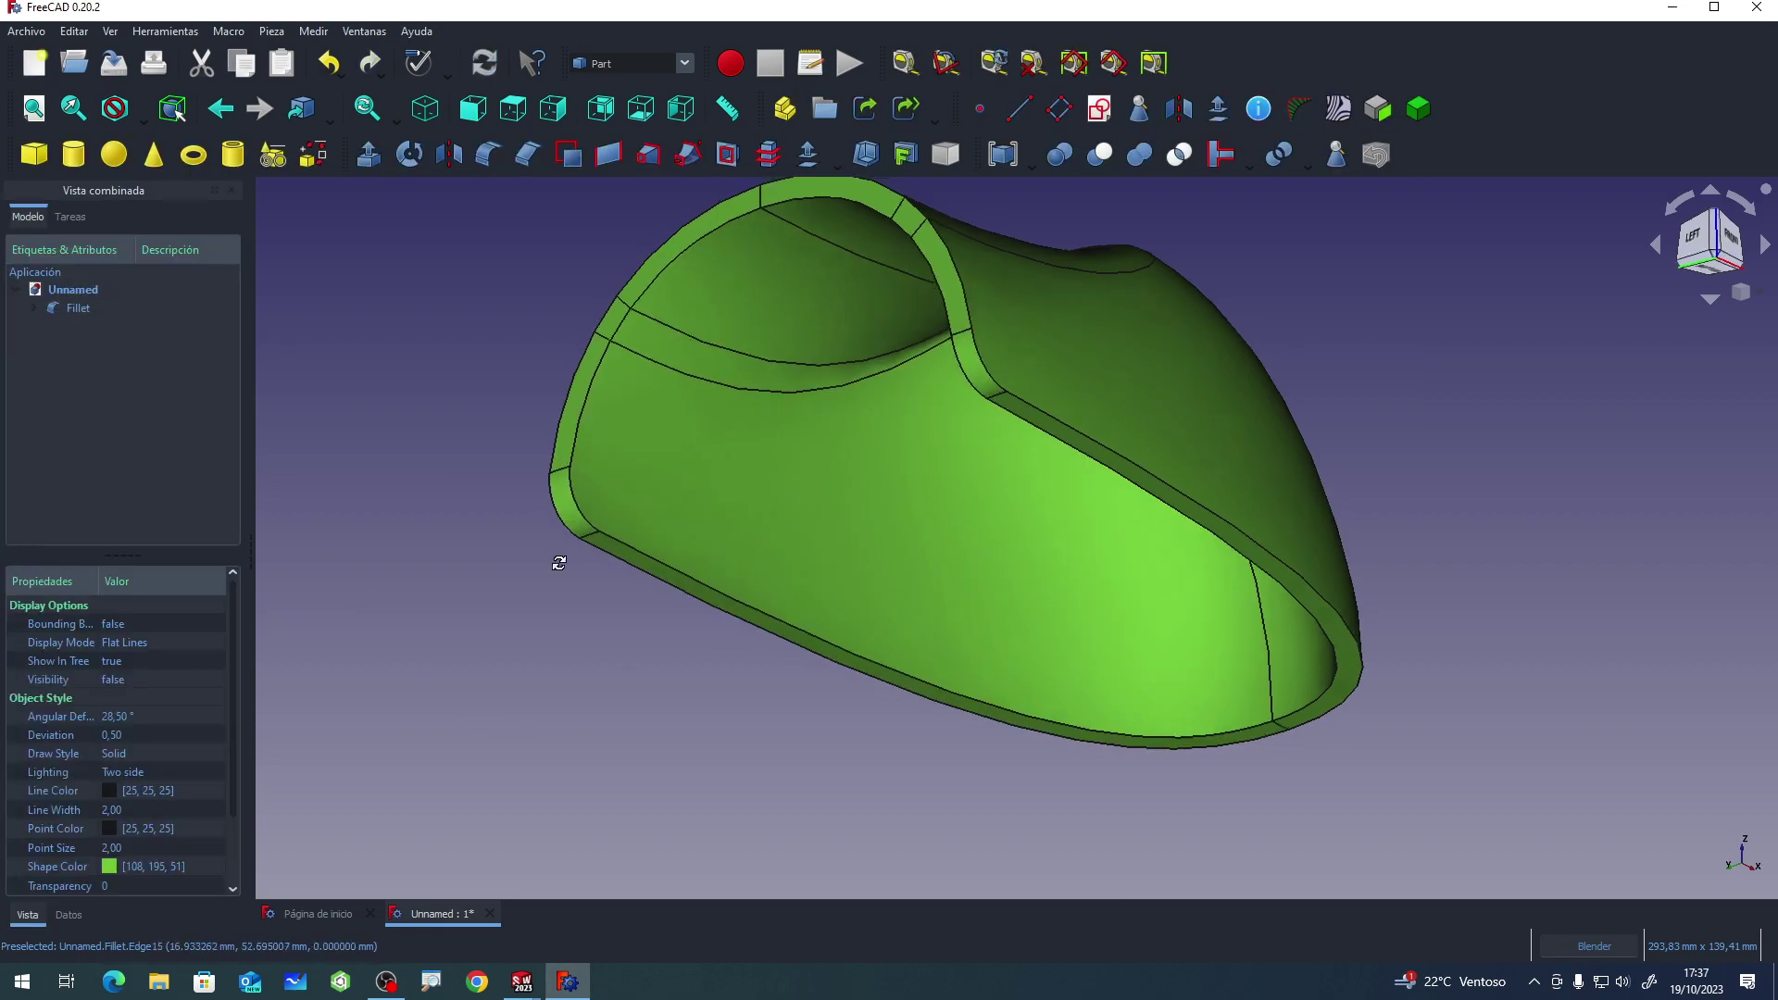
Inspect the Fillet's properties, including Deviation, and view the shell from the rear.
middle_drag(559, 562, 449, 683)
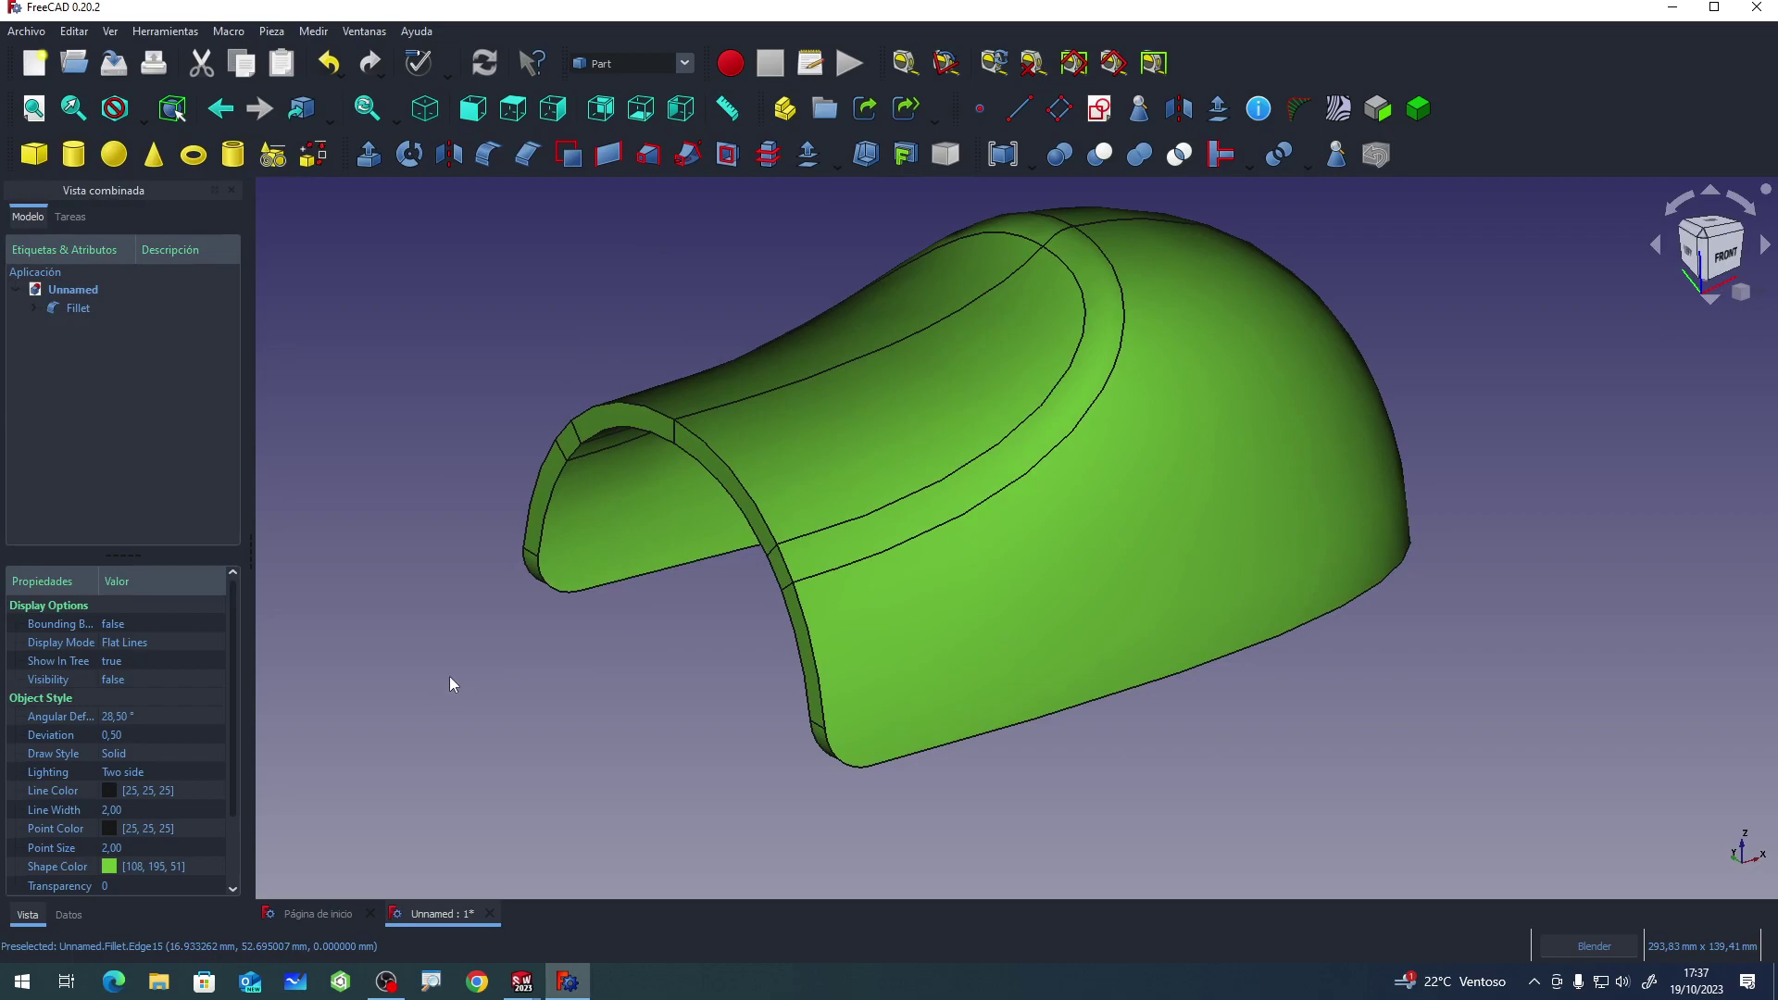
click(120, 308)
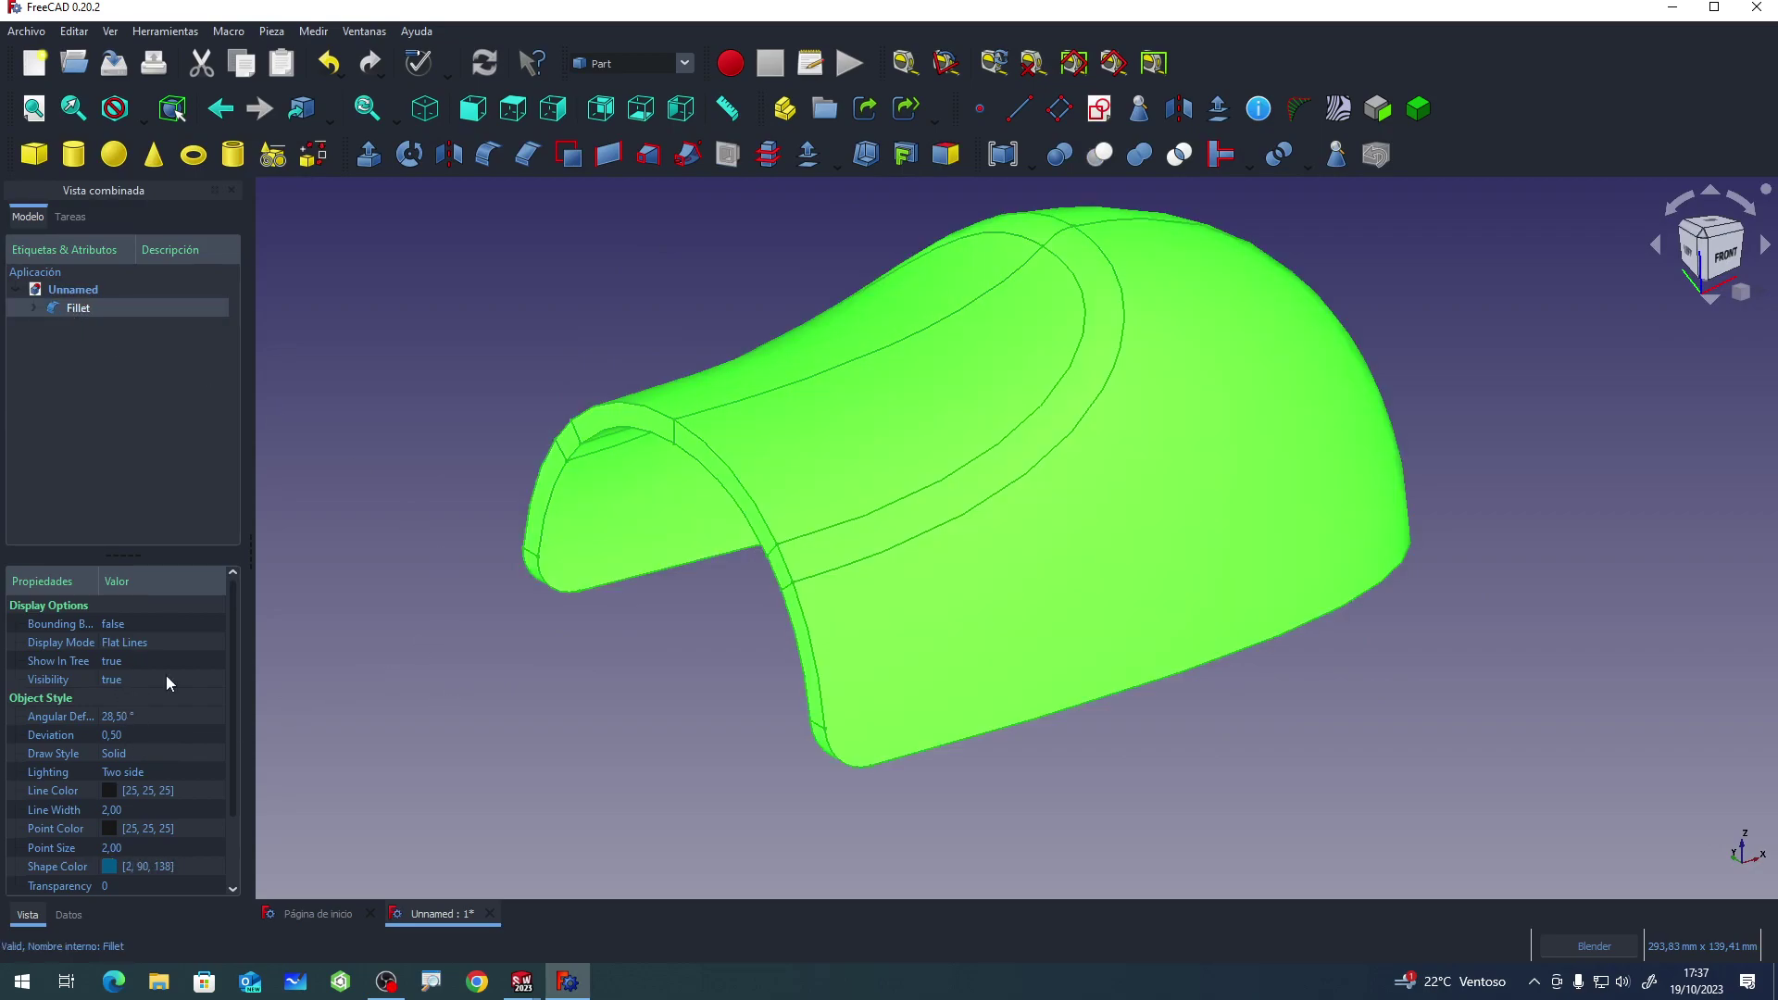
click(128, 736)
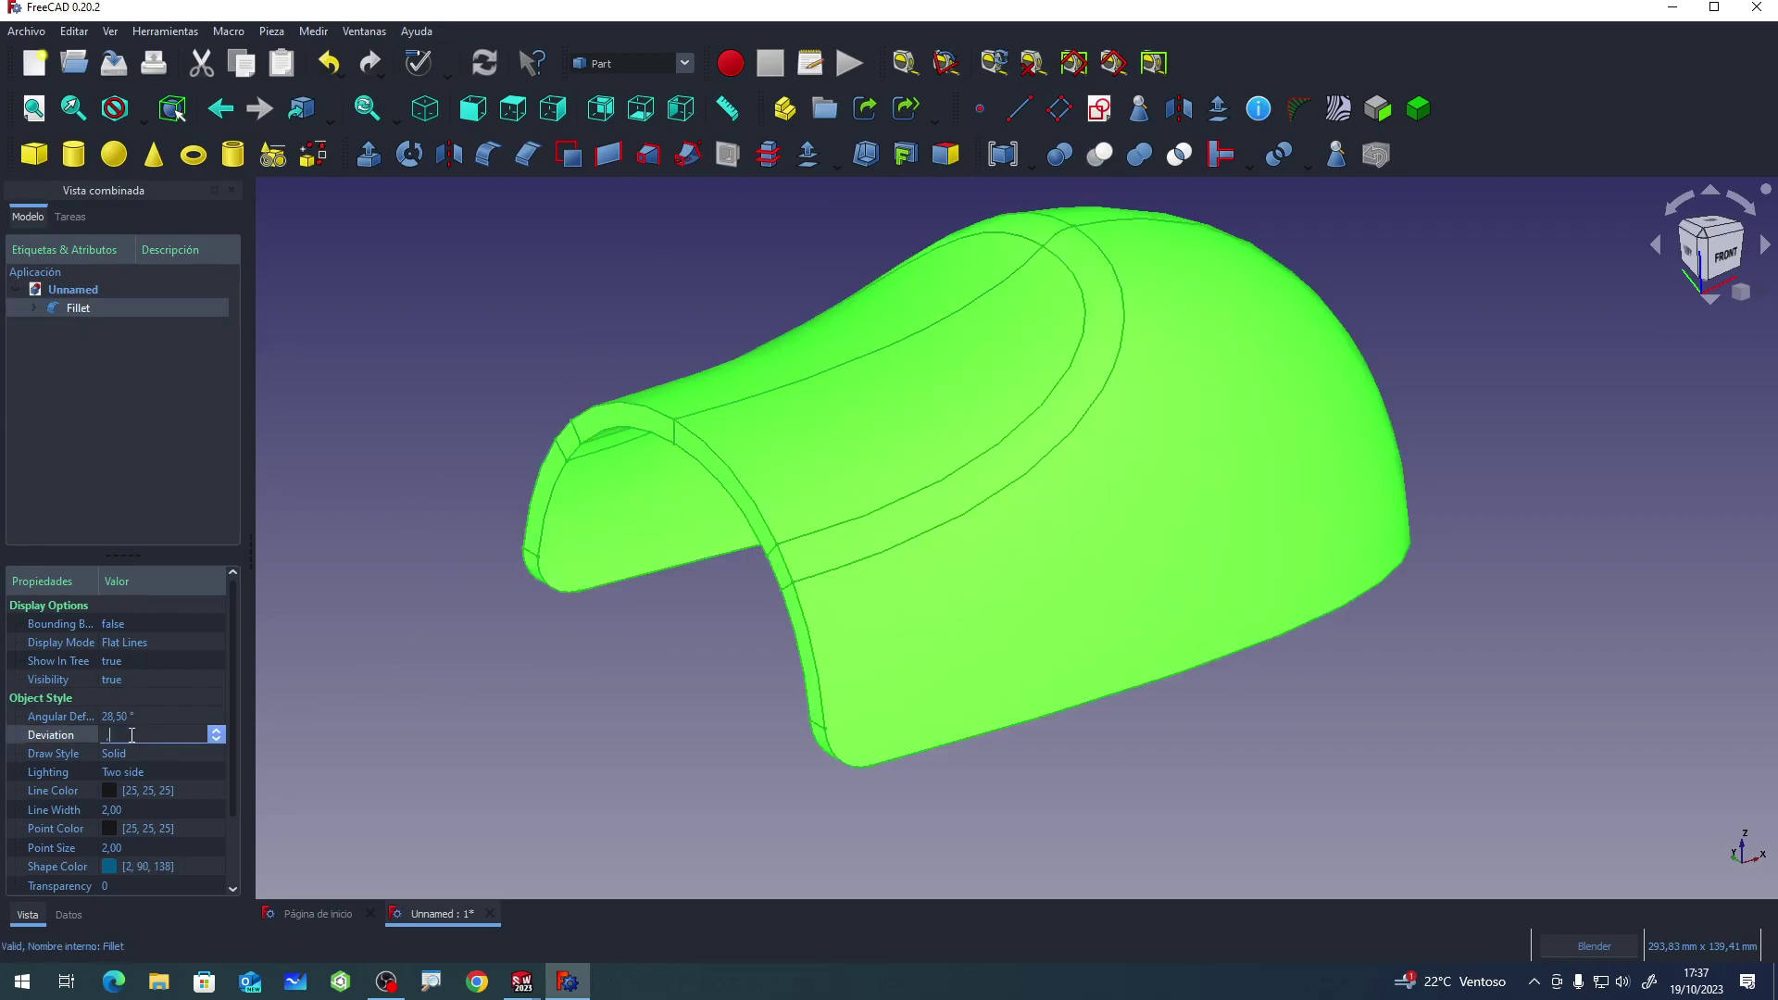
text(0,01)
click(535, 818)
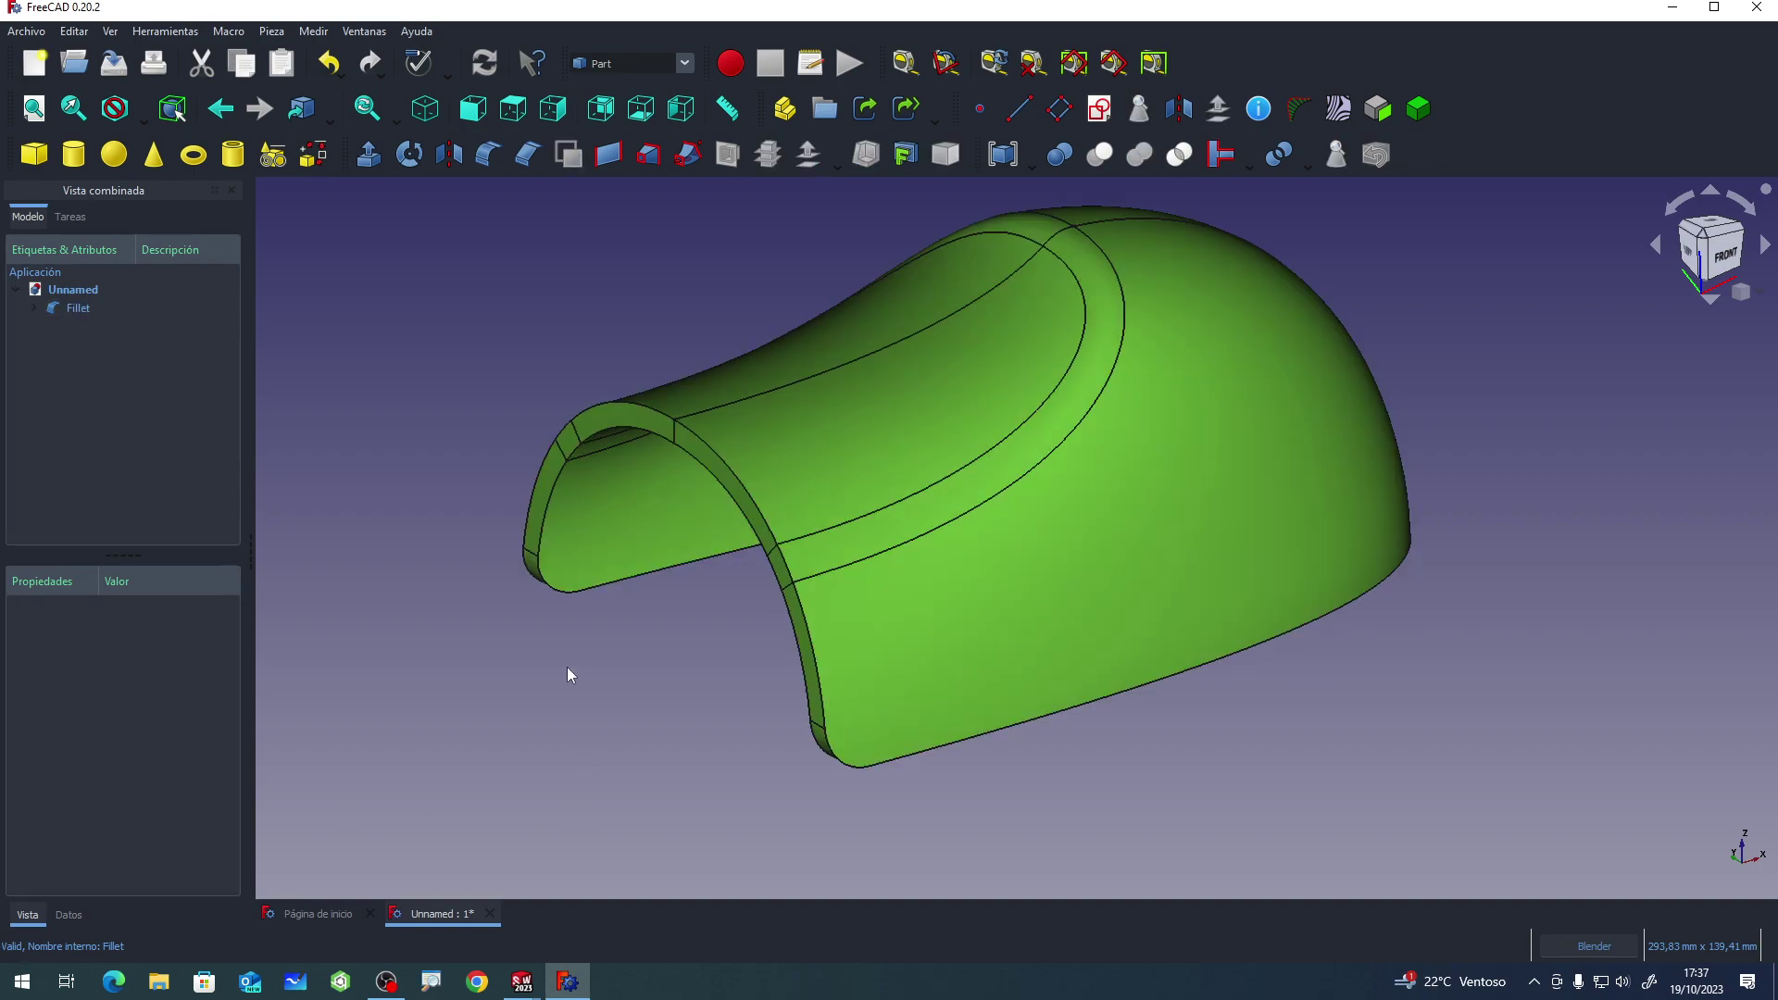
middle_drag(568, 675, 955, 653)
key(4)
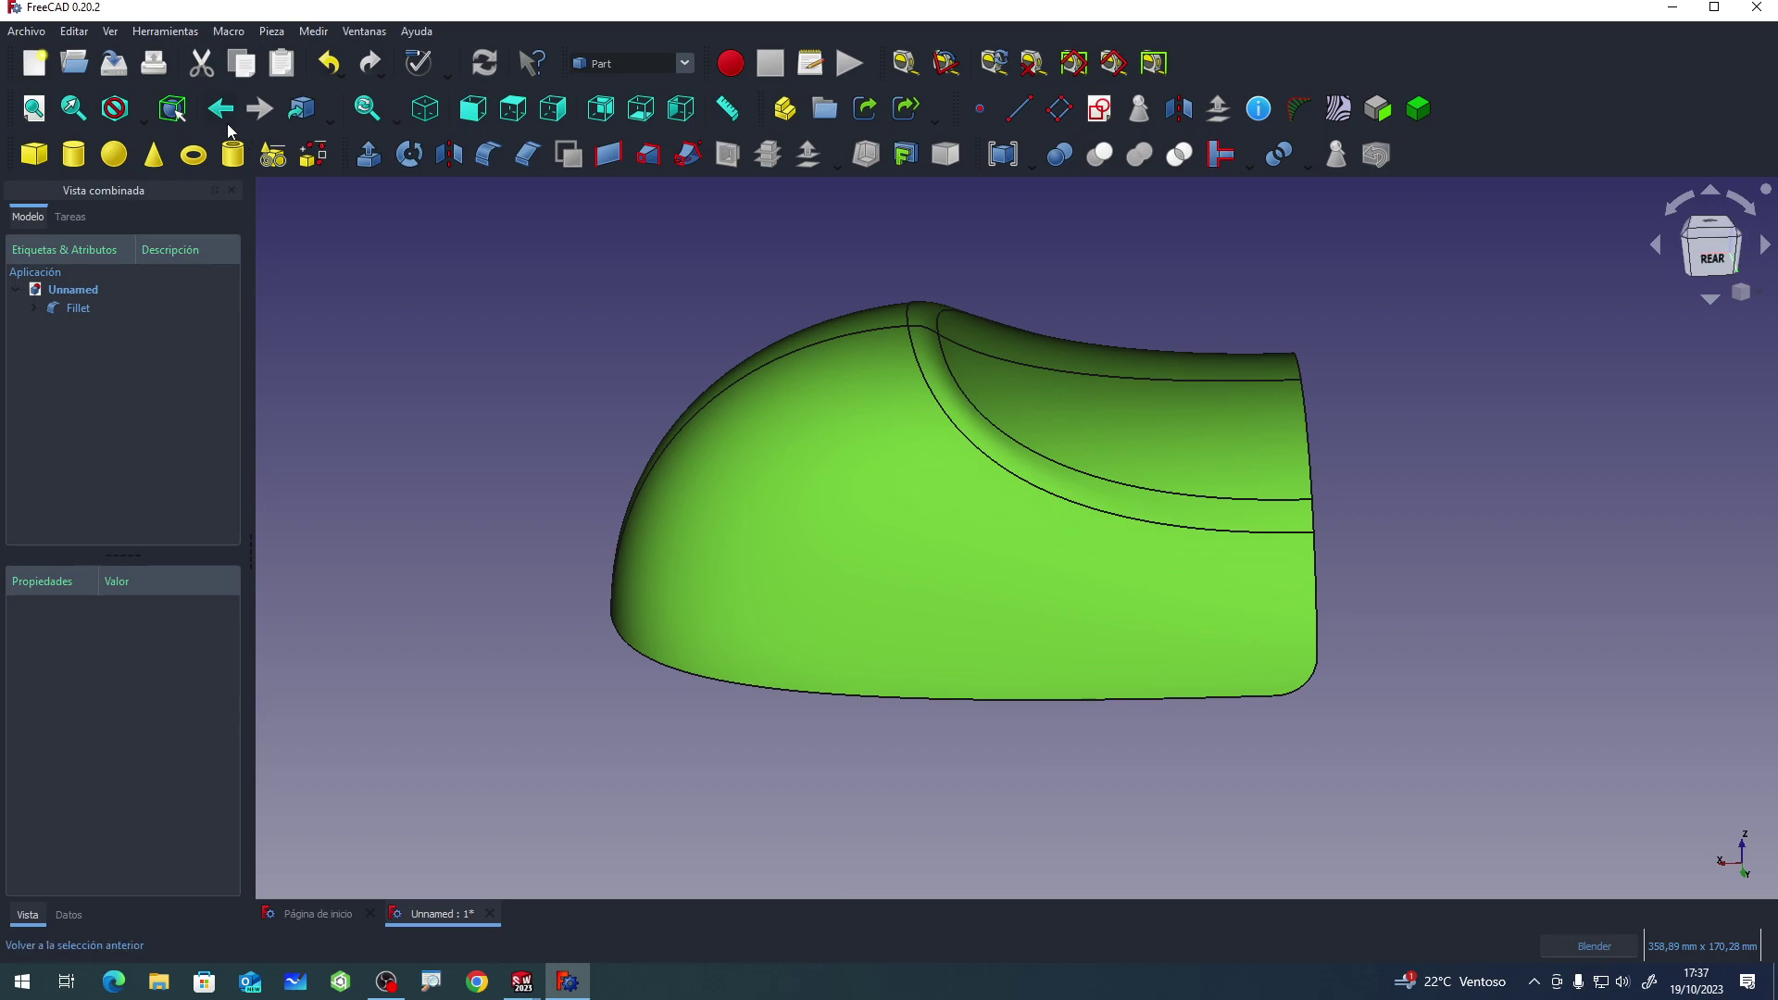
Set the draw style to Sombreado and orbit to see the shell end-on as an arch.
click(144, 117)
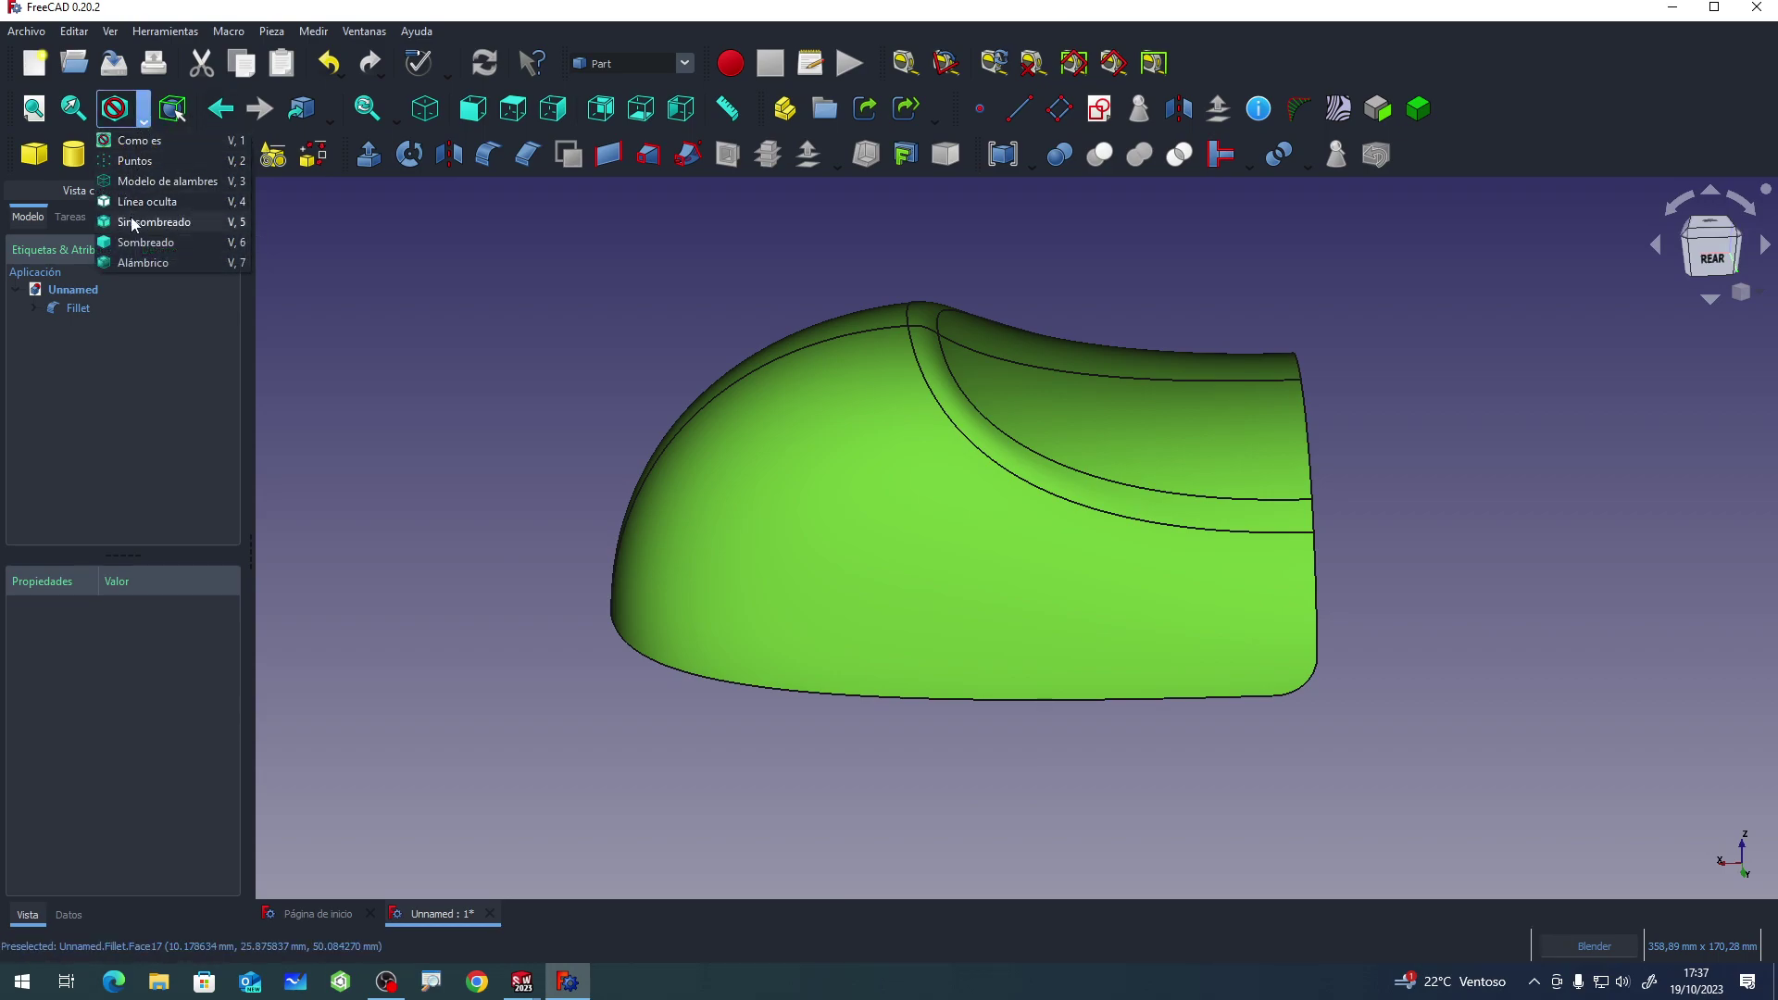
click(145, 242)
mouse_move(663, 270)
middle_down()
mouse_move(500, 357)
mouse_move(468, 567)
mouse_move(476, 302)
middle_up()
mouse_move(1475, 293)
middle_down()
mouse_move(898, 229)
mouse_move(1401, 448)
mouse_move(1190, 330)
mouse_move(1012, 326)
mouse_move(1544, 341)
mouse_move(1547, 381)
mouse_move(1288, 396)
middle_up()
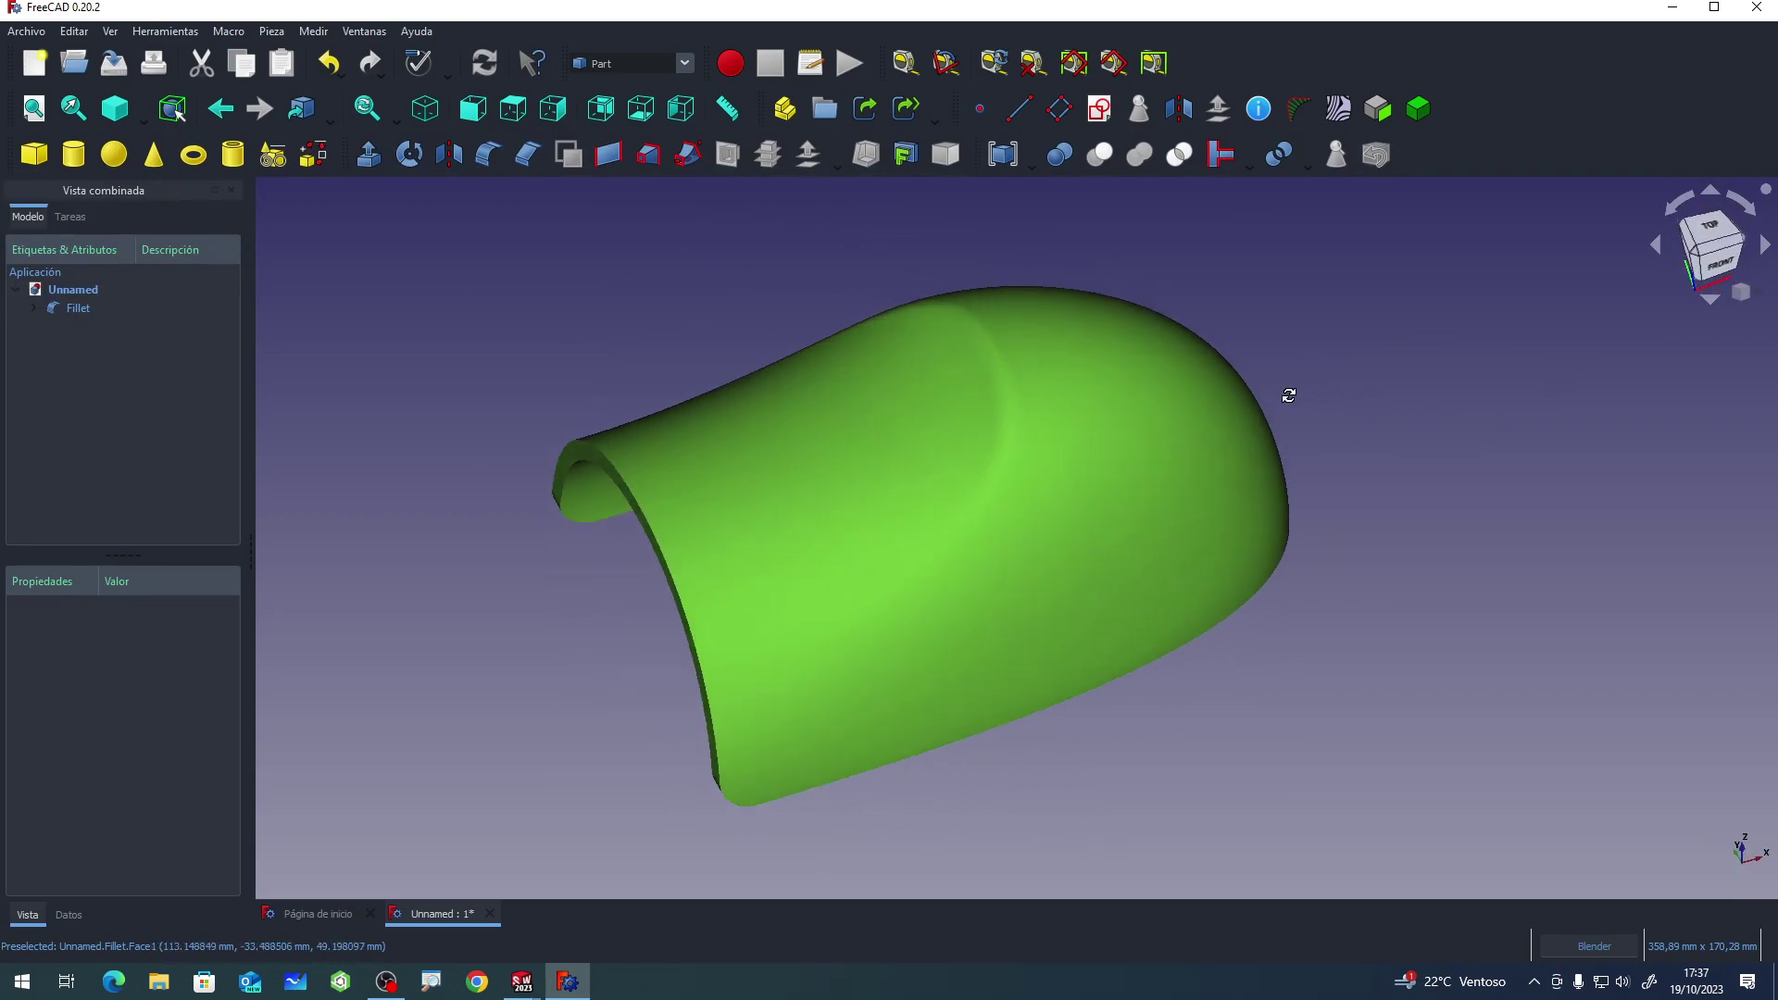
Inspect the shell with zebra stripes from several angles, then quit and close the document.
click(1338, 108)
mouse_move(1364, 352)
middle_down()
mouse_move(1273, 395)
mouse_move(1238, 516)
mouse_move(1258, 448)
mouse_move(1472, 337)
middle_up()
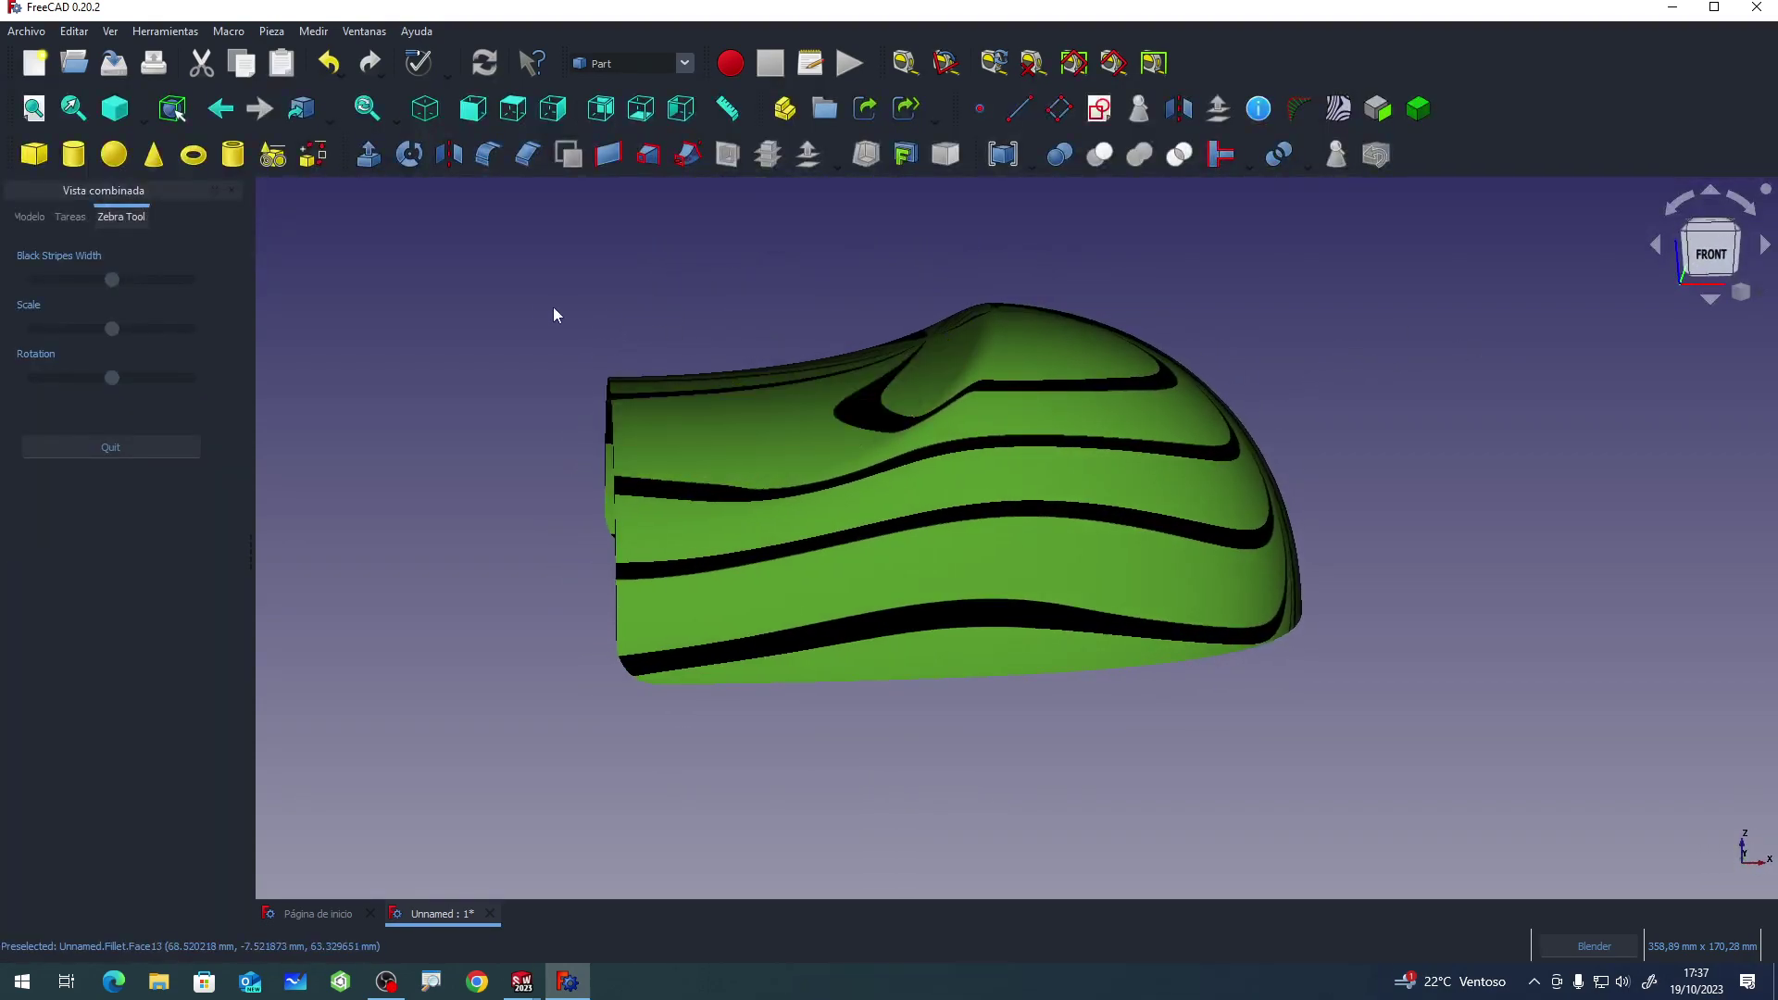
mouse_move(554, 314)
middle_down()
mouse_move(1361, 377)
mouse_move(1324, 405)
mouse_move(1191, 398)
mouse_move(726, 334)
mouse_move(1286, 401)
mouse_move(1258, 580)
mouse_move(1361, 370)
mouse_move(1380, 436)
middle_up()
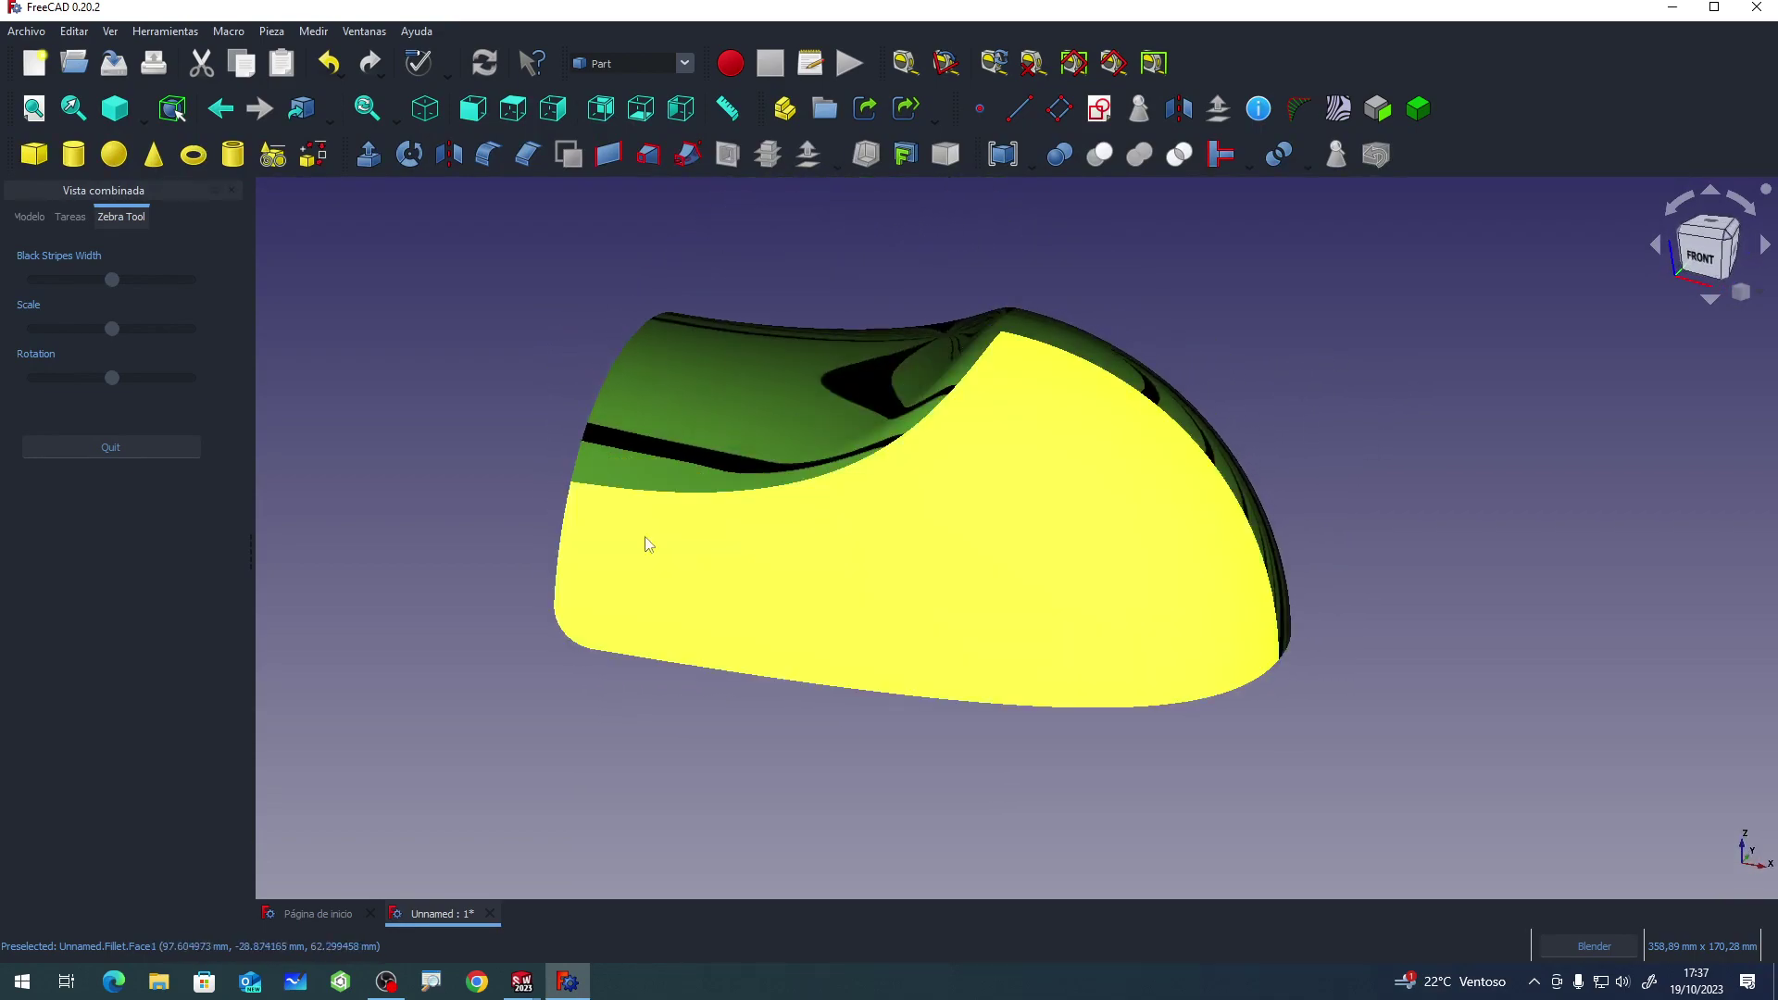
click(99, 446)
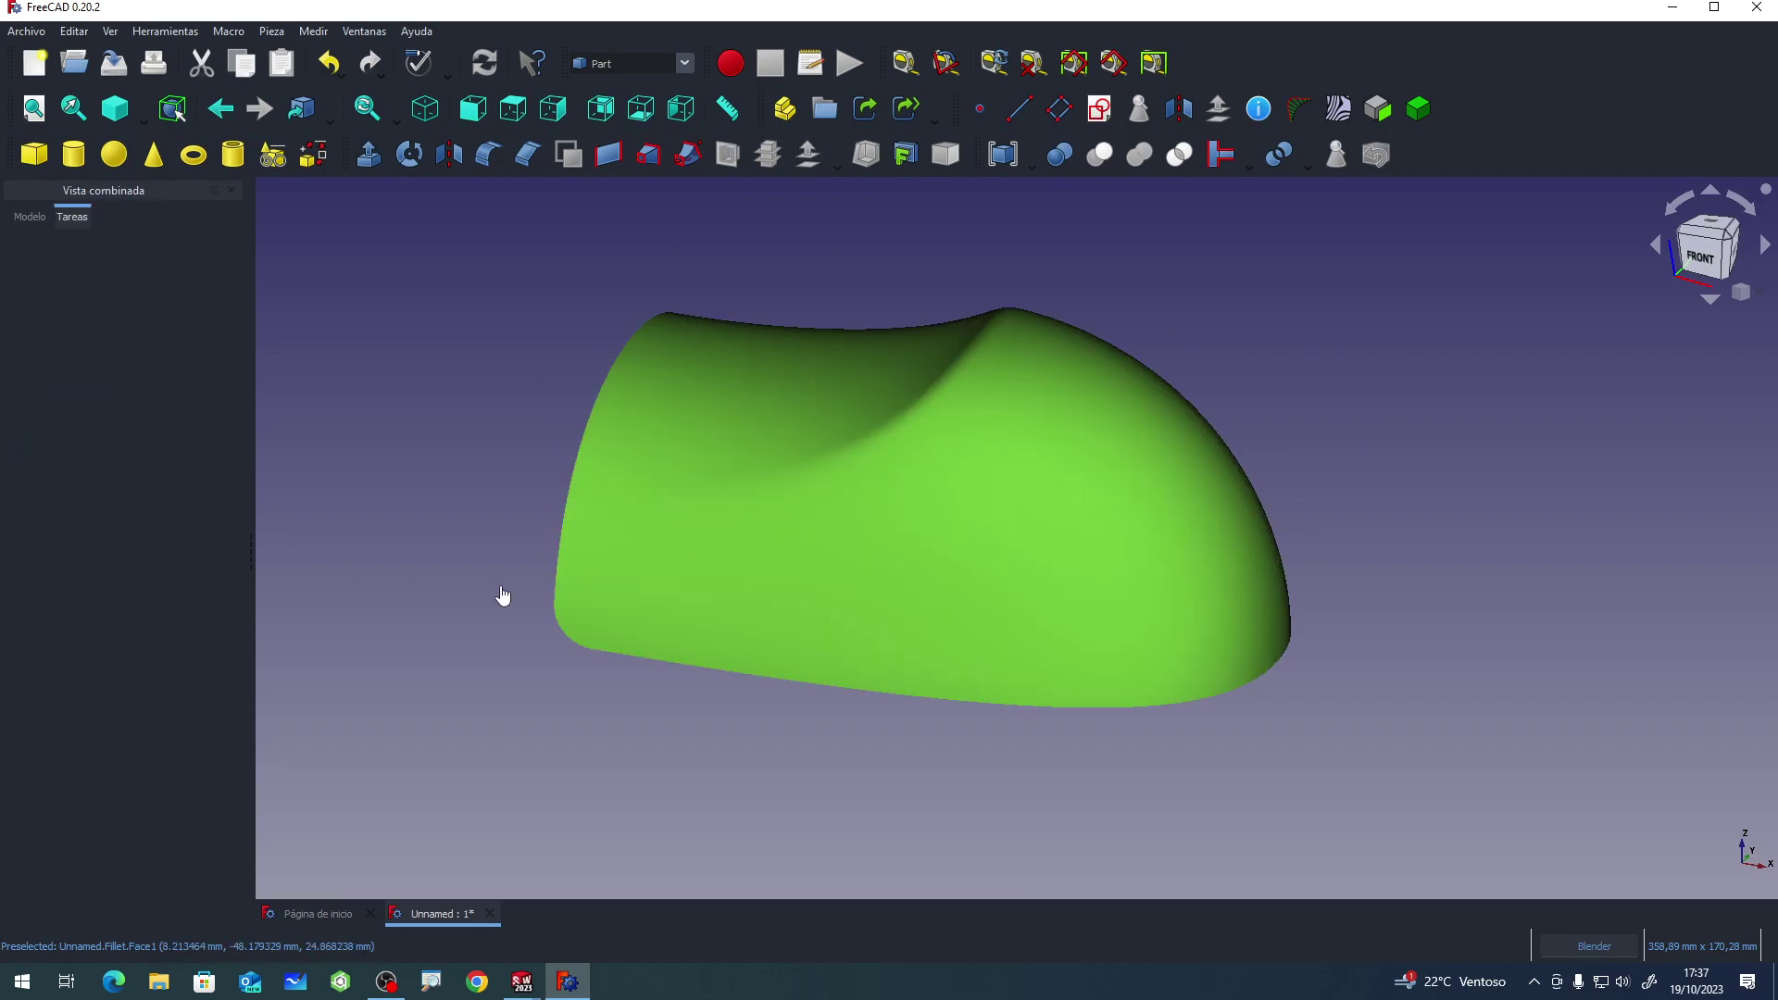
click(38, 218)
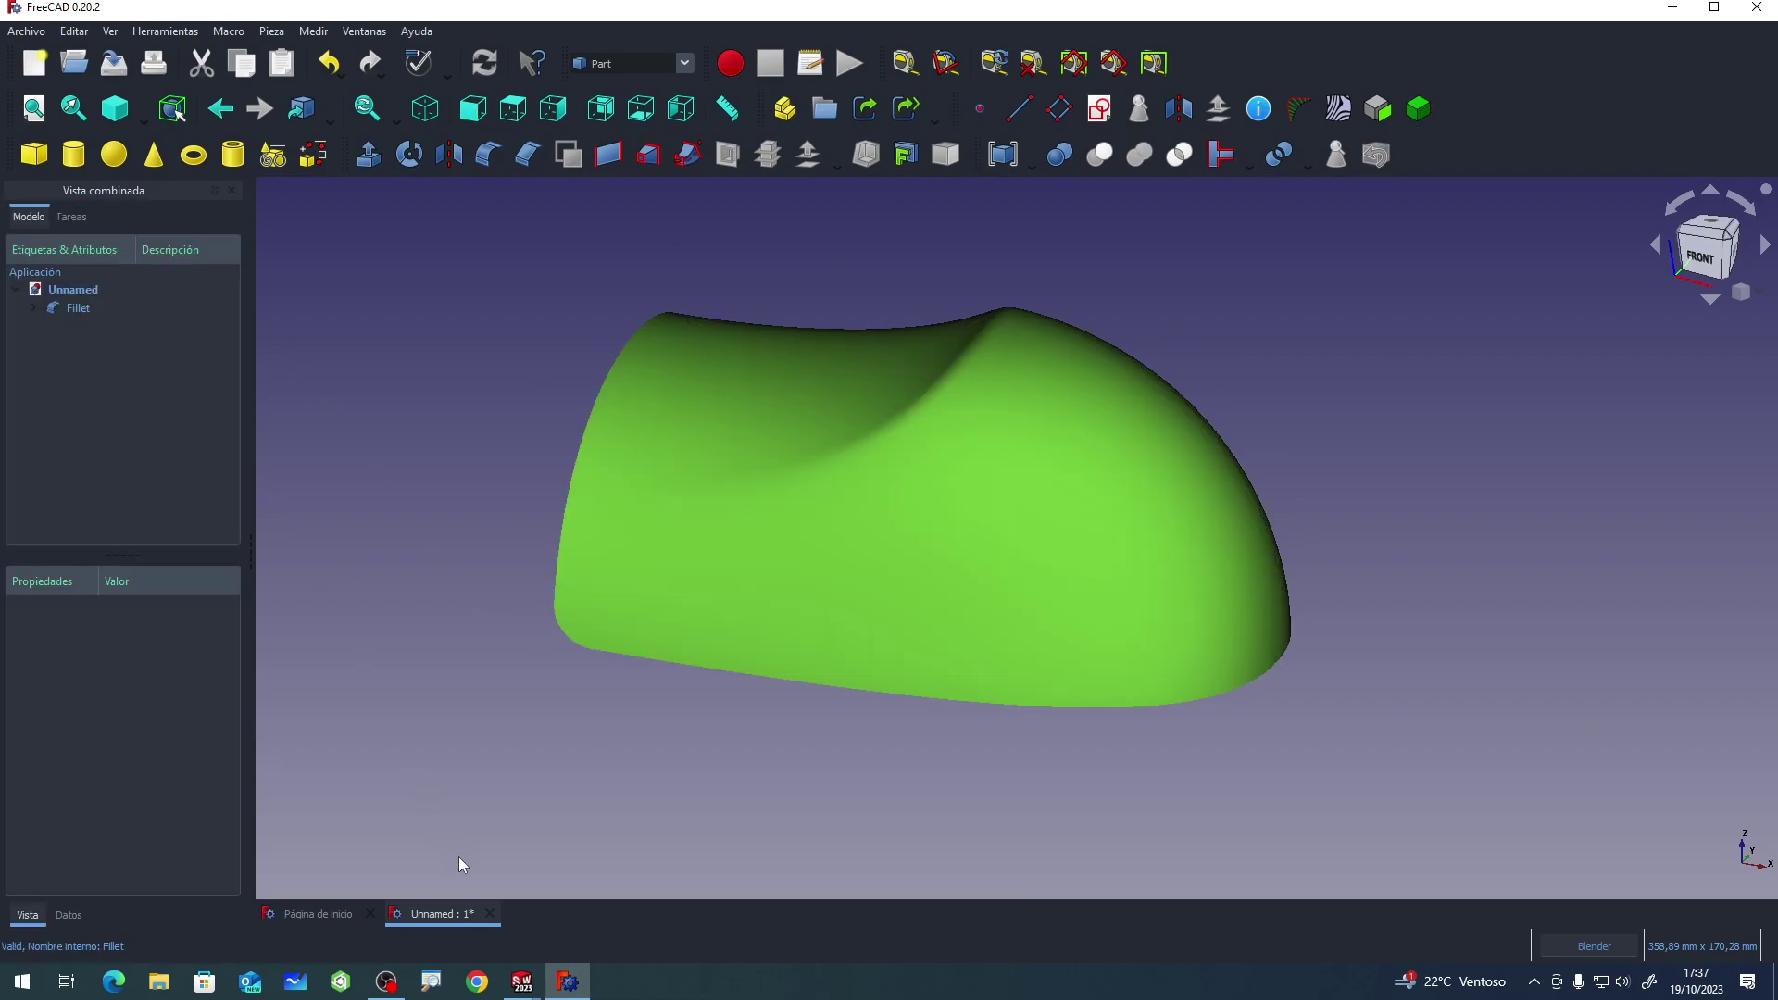
click(494, 915)
Discard the FreeCAD document, then close cabina, Superficie_001 and granada3 in SolidWorks without saving.
click(927, 525)
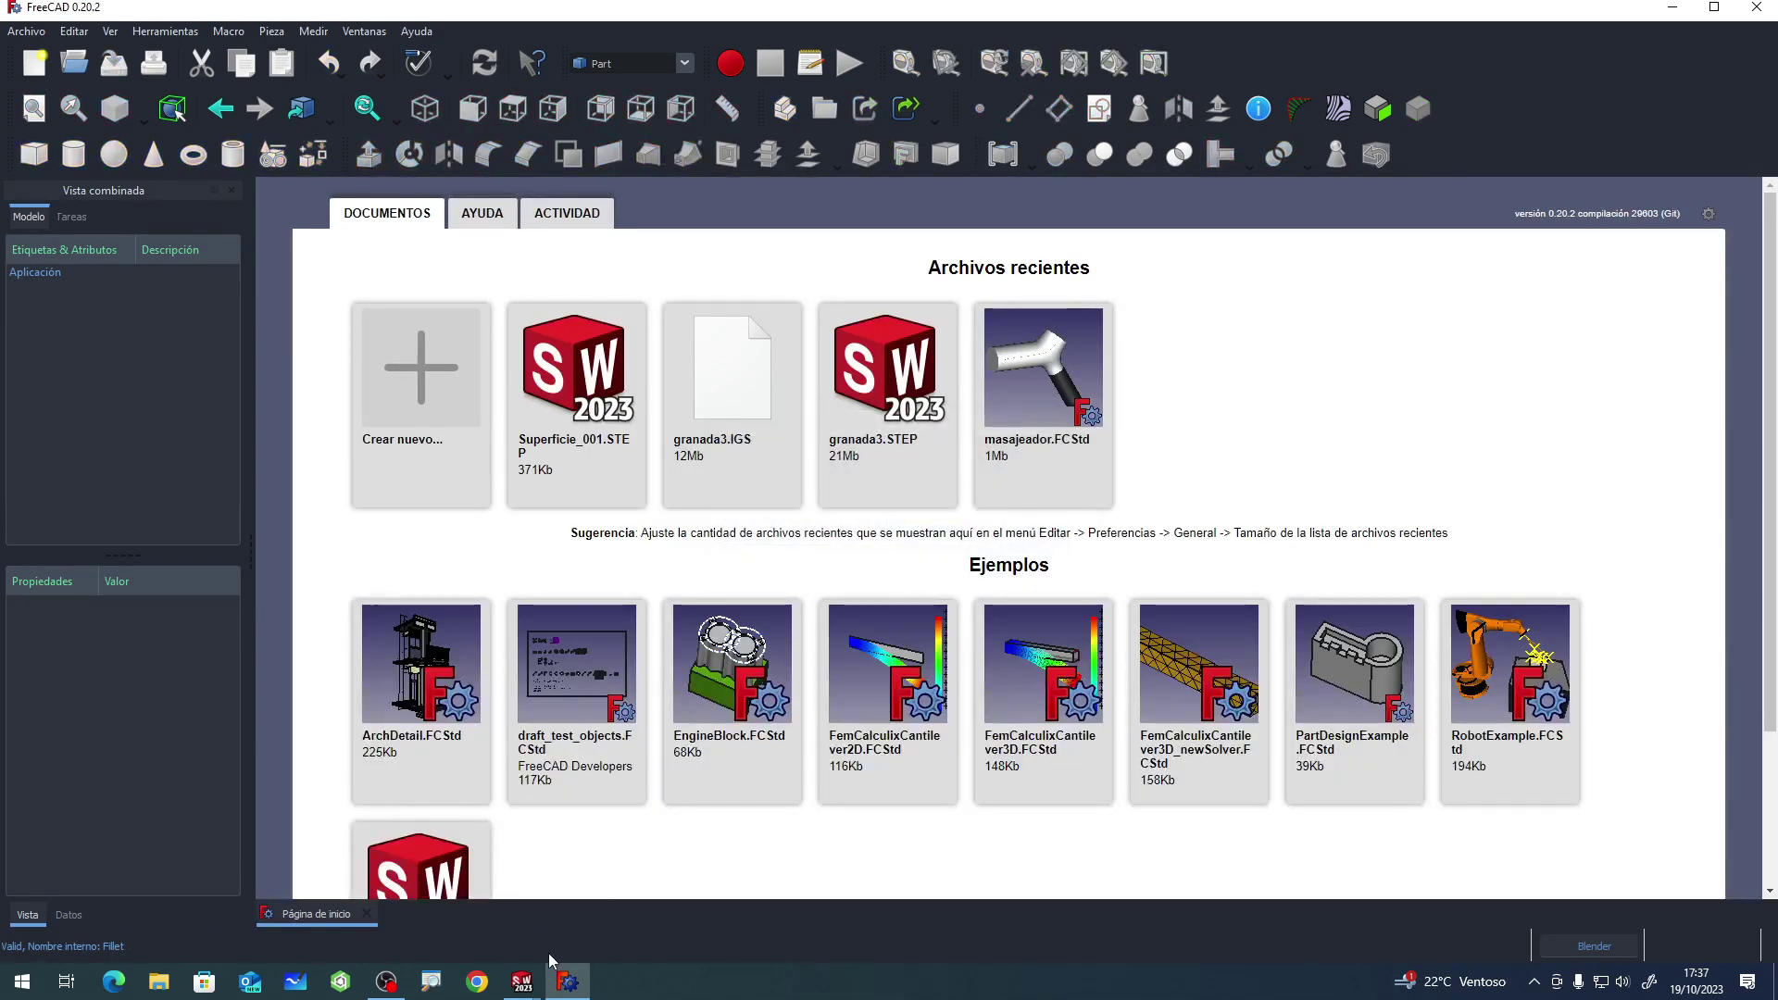
click(523, 986)
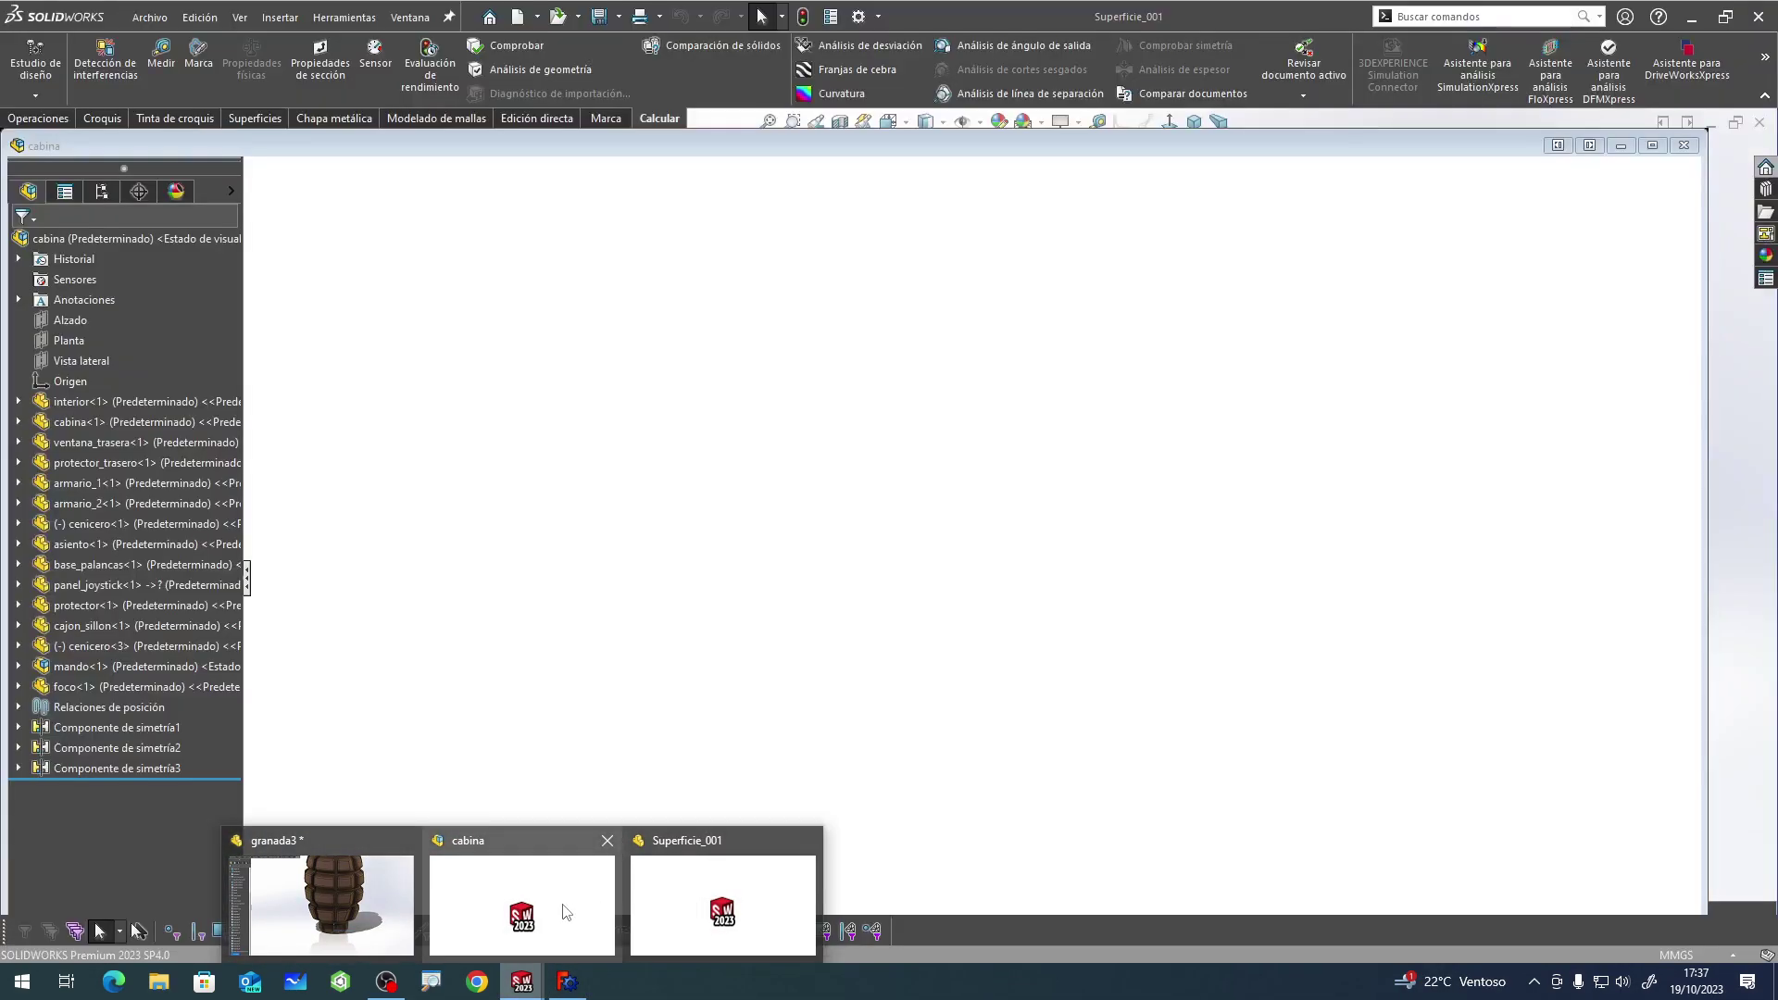
click(555, 908)
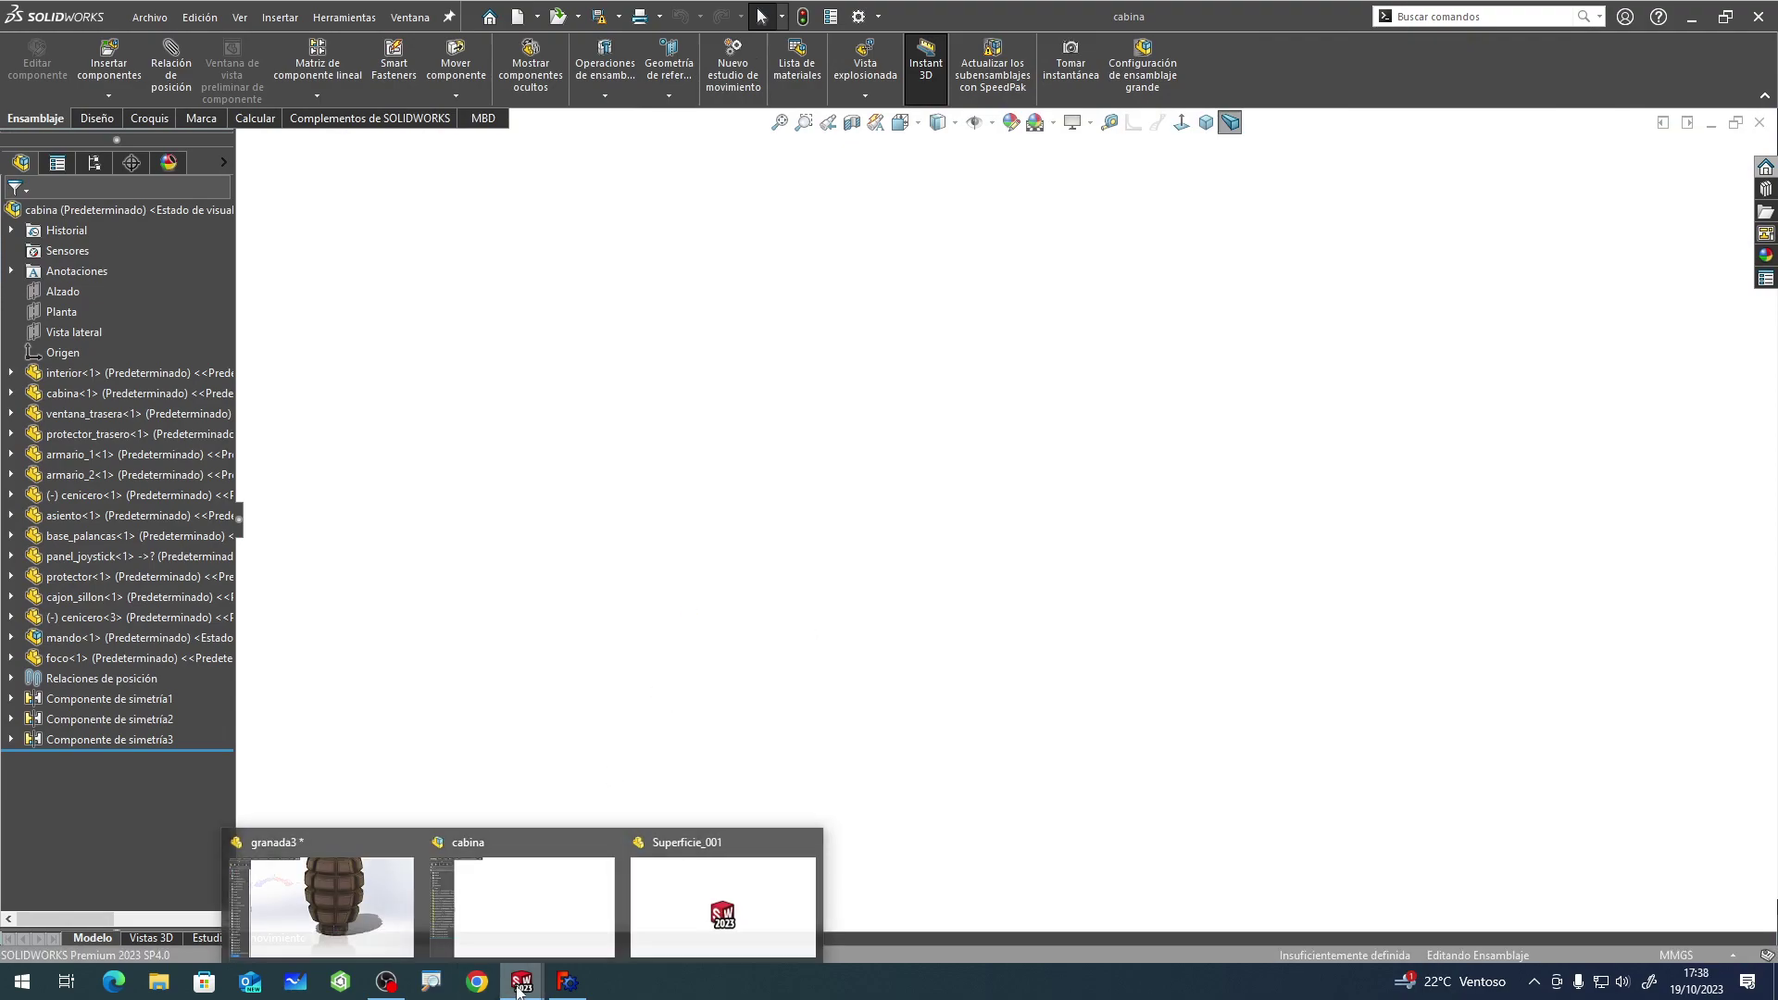
click(1759, 130)
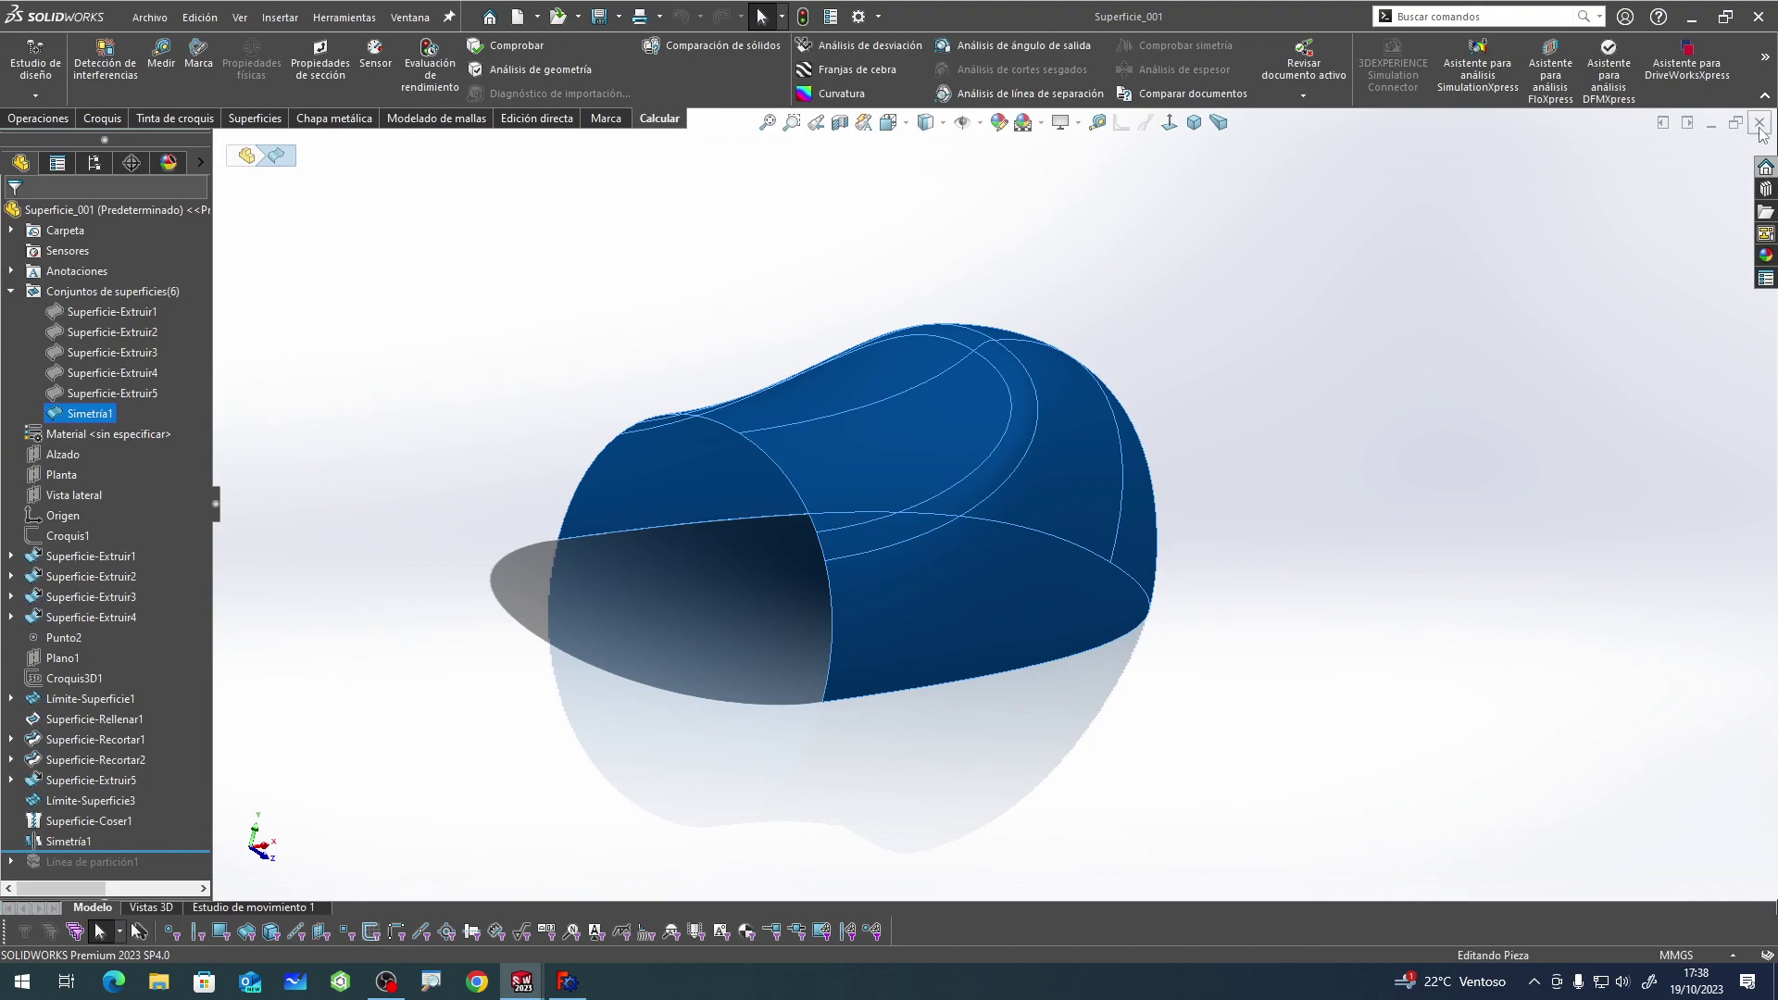
click(1759, 125)
click(1759, 124)
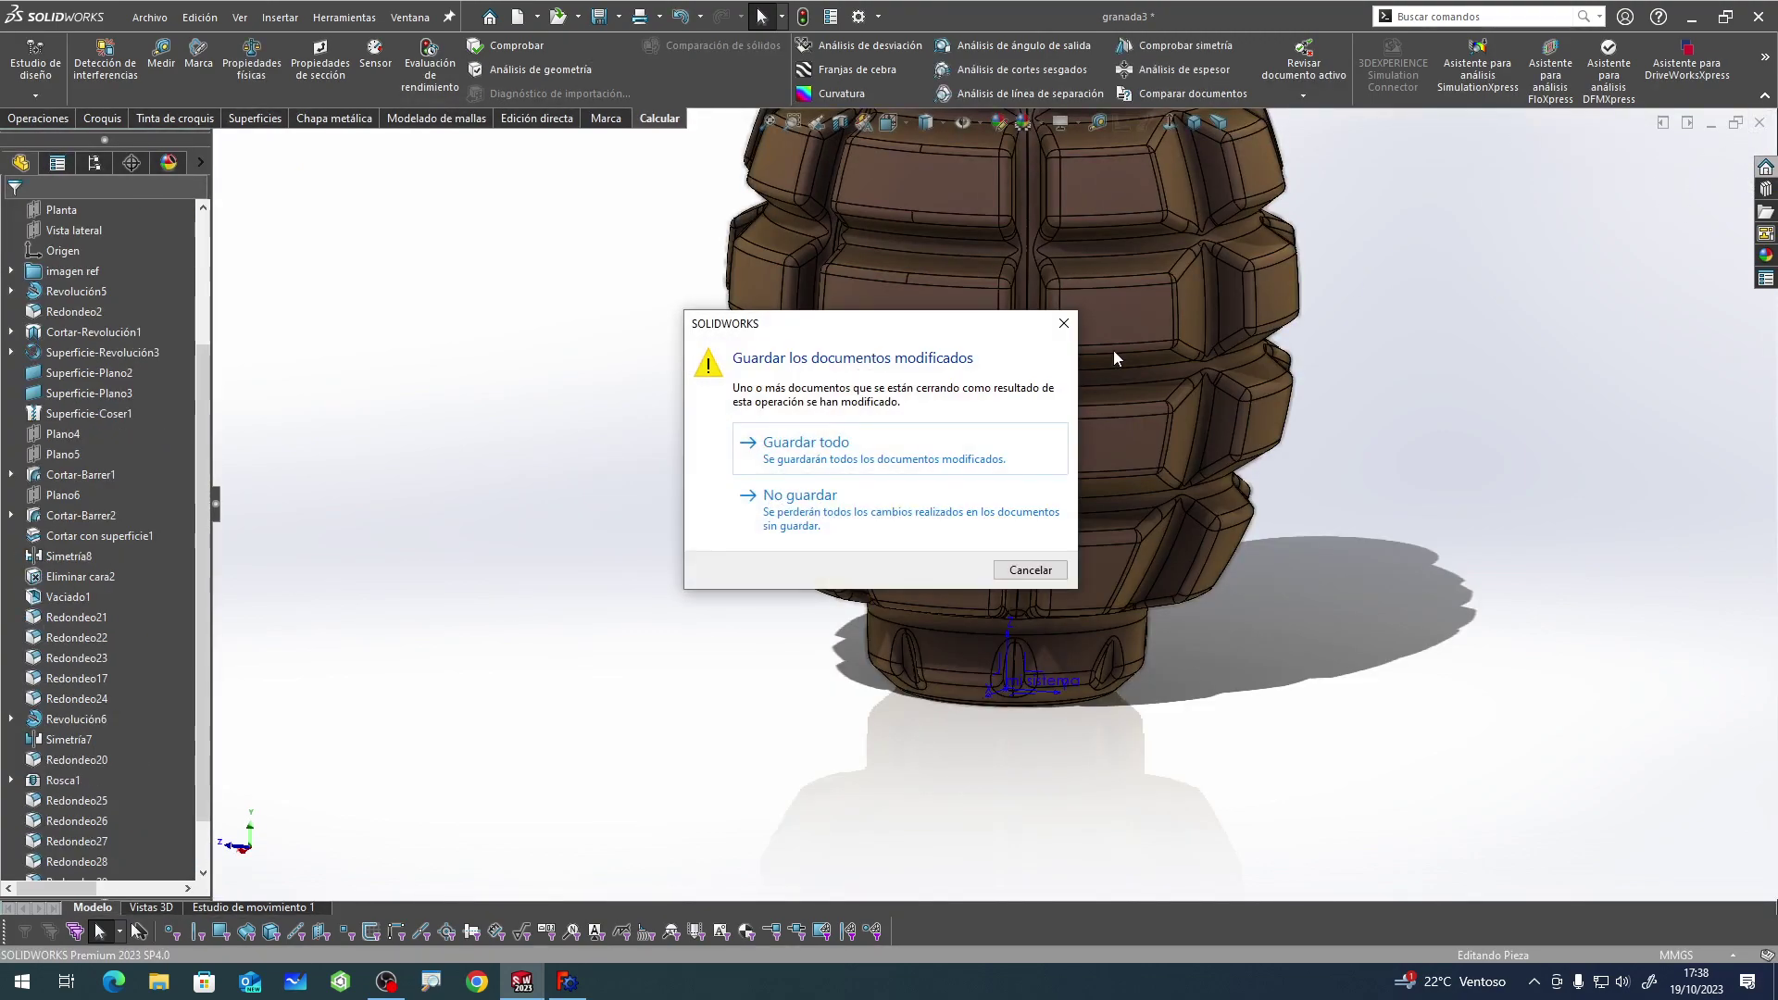
click(898, 507)
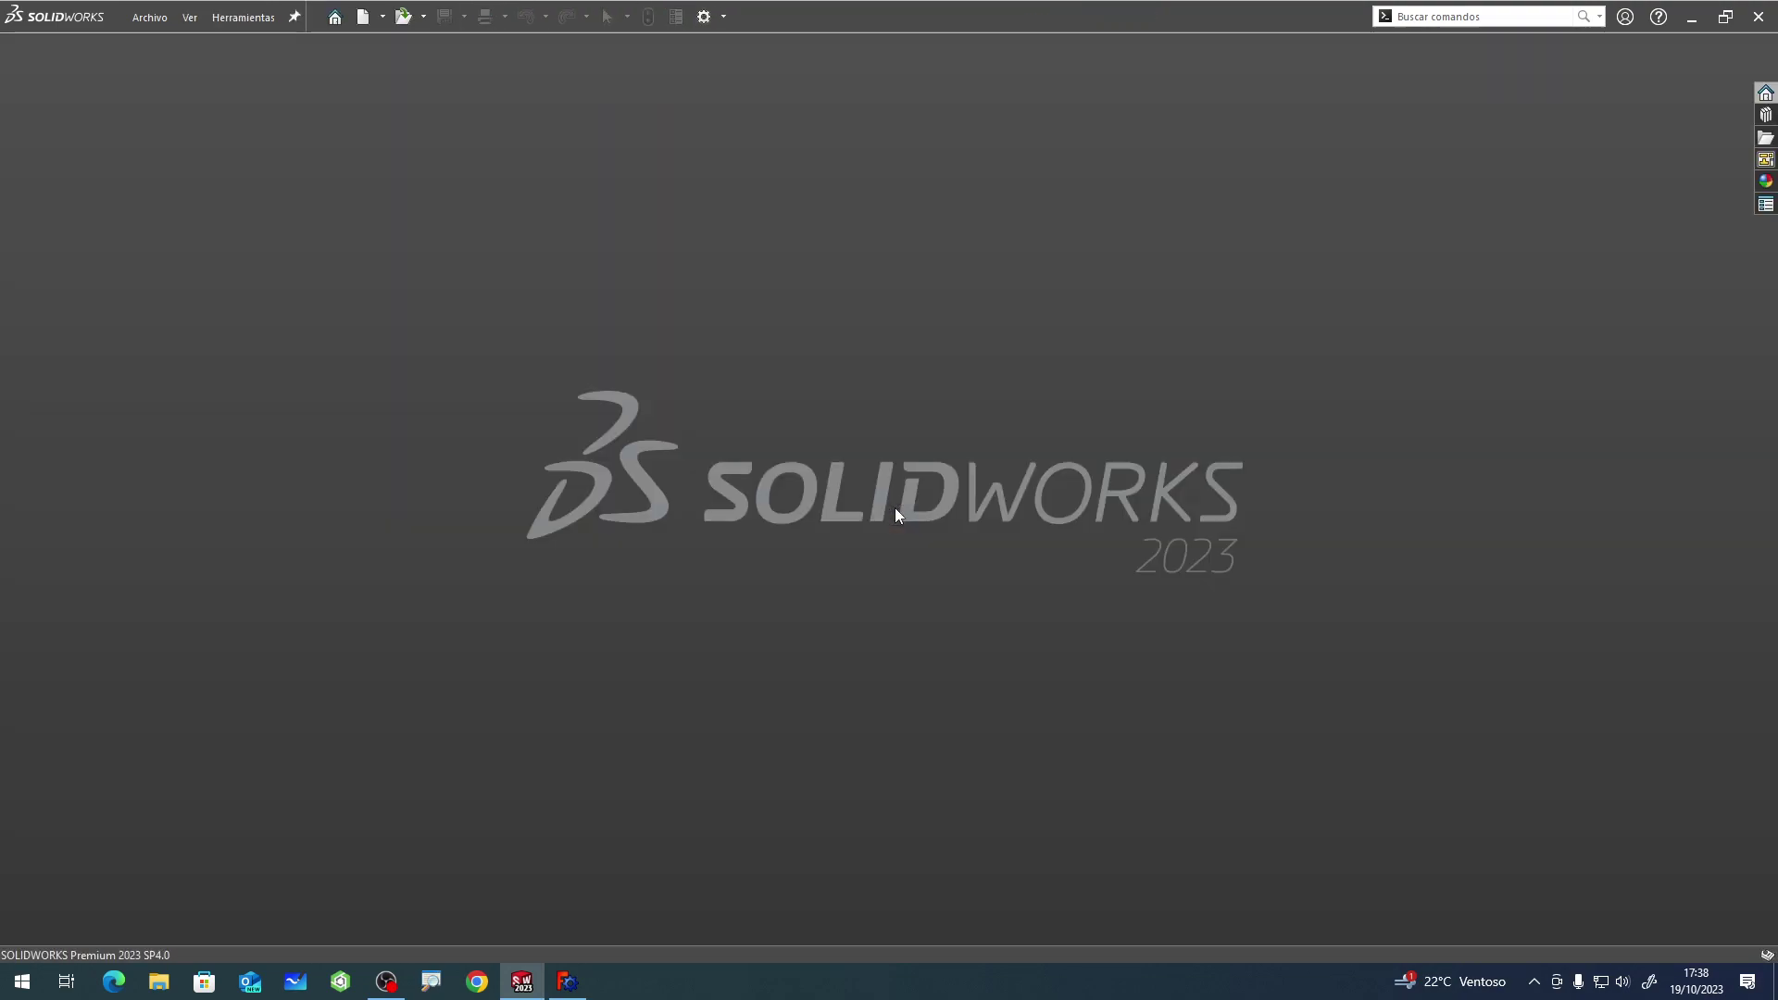
Reopen cabina from recent files, accept the references prompt, and render it shaded.
click(150, 17)
click(221, 128)
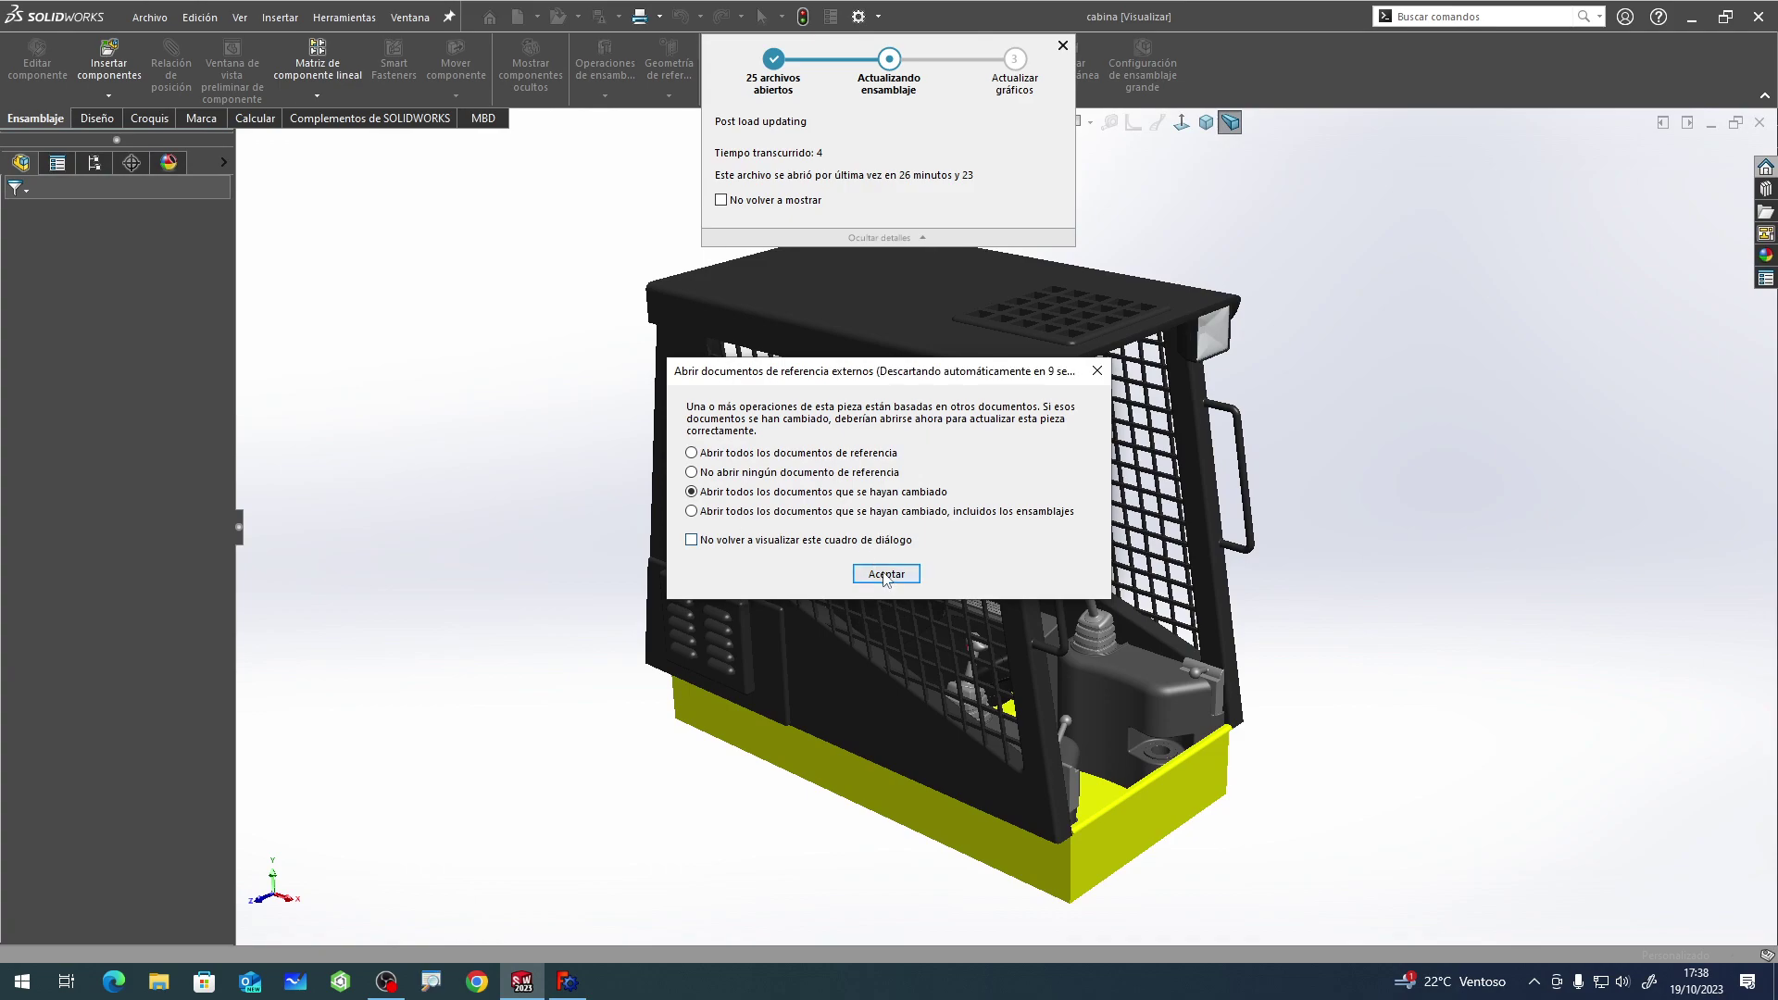
click(884, 574)
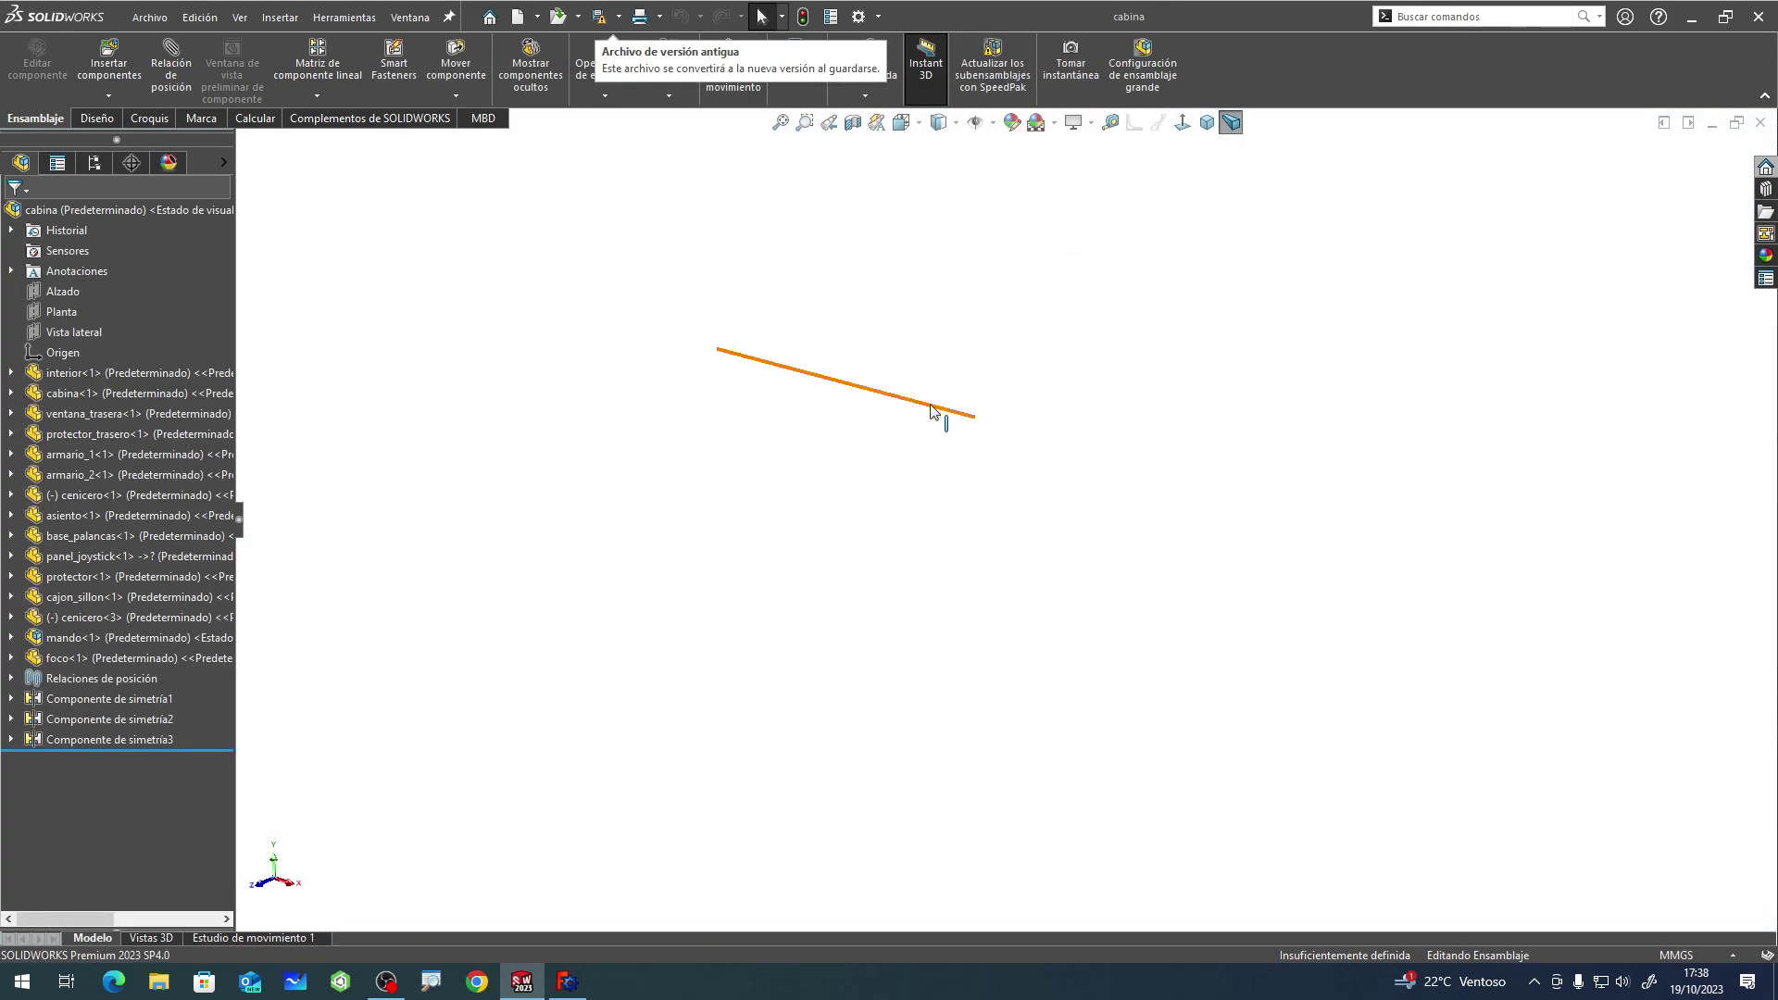
click(1091, 125)
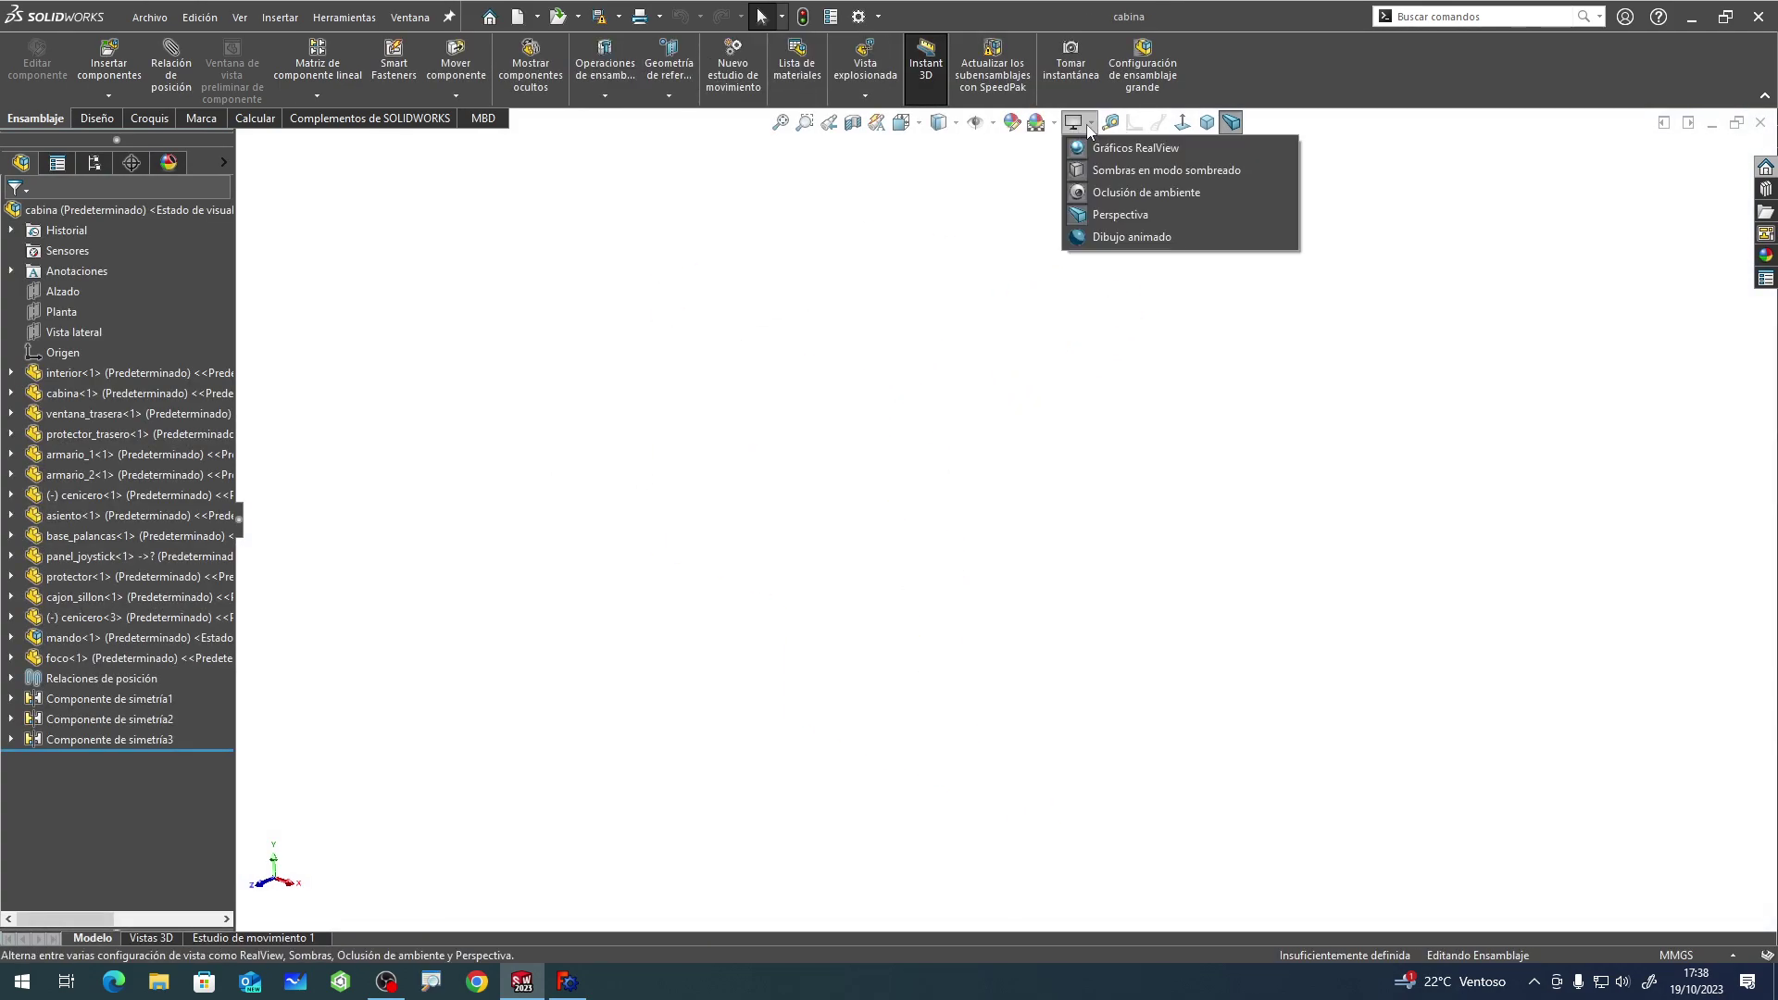
Orbit the cabin assembly and briefly expand the mando component in the tree.
mouse_move(1403, 453)
middle_down()
mouse_move(1241, 460)
mouse_move(1451, 453)
mouse_move(1270, 473)
mouse_move(1448, 496)
mouse_move(1250, 472)
mouse_move(1480, 466)
mouse_move(1448, 492)
mouse_move(1273, 495)
middle_up()
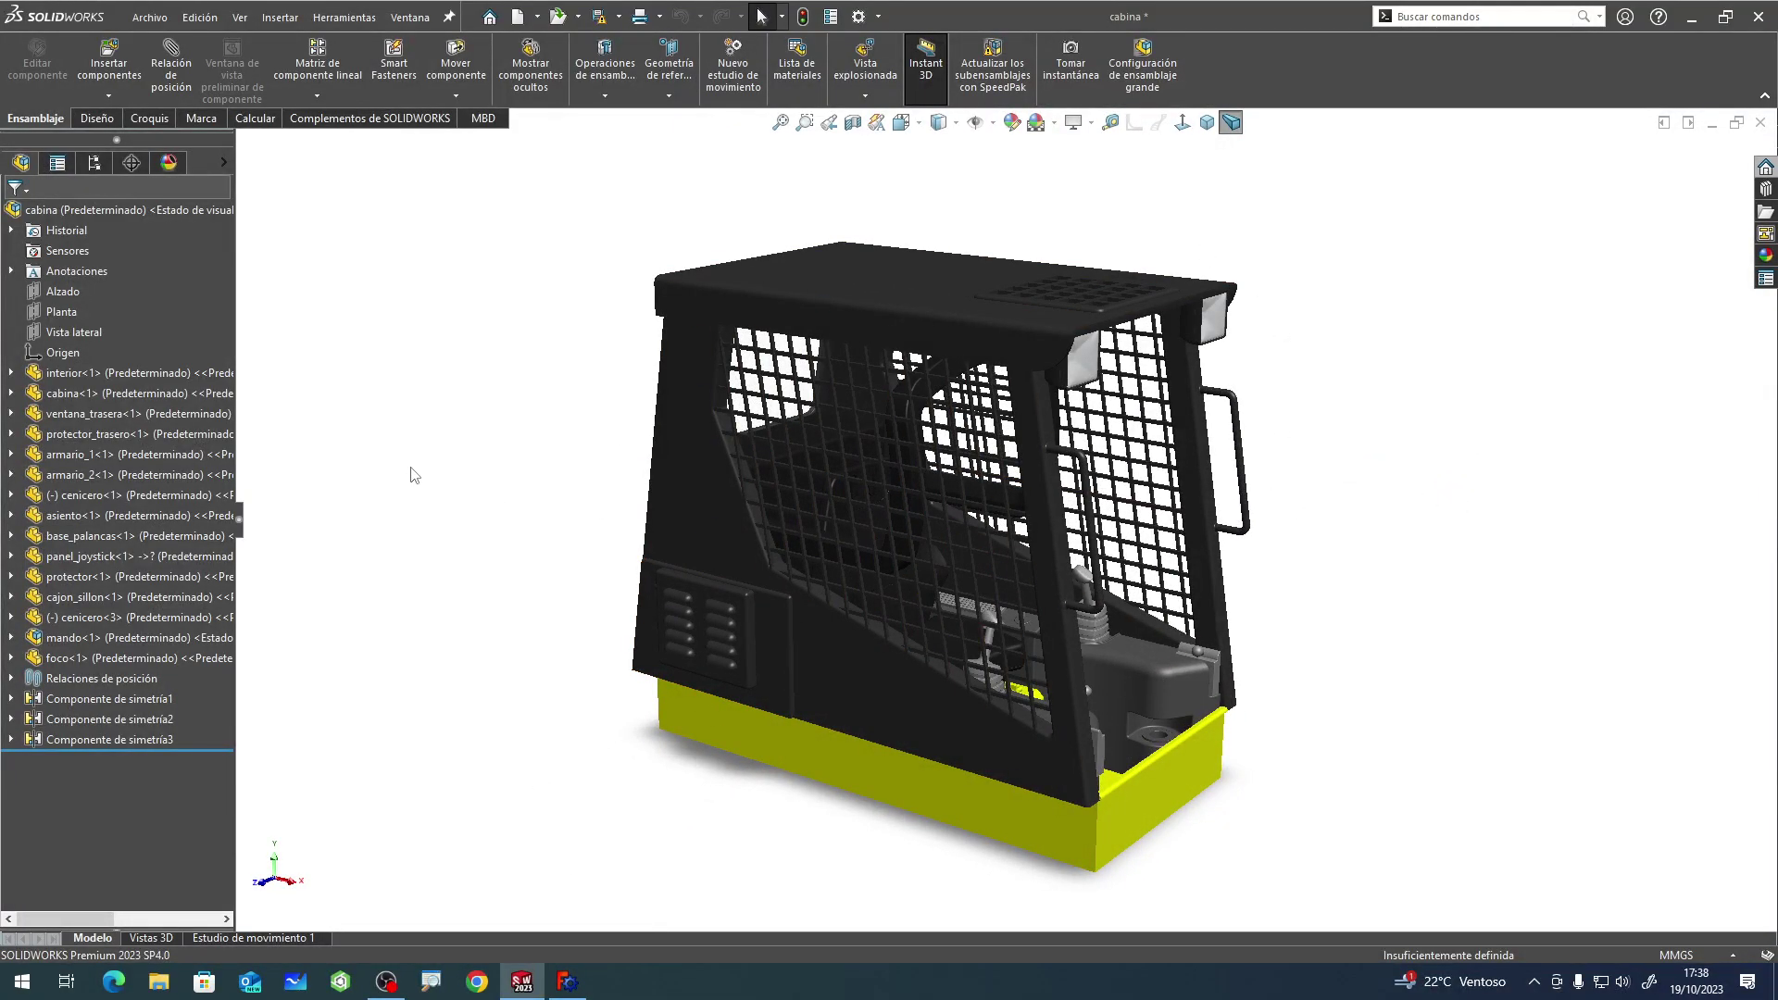
mouse_move(414, 475)
middle_down()
mouse_move(413, 436)
mouse_move(302, 444)
mouse_move(485, 450)
mouse_move(472, 607)
mouse_move(386, 492)
mouse_move(441, 527)
mouse_move(441, 489)
mouse_move(468, 541)
middle_up()
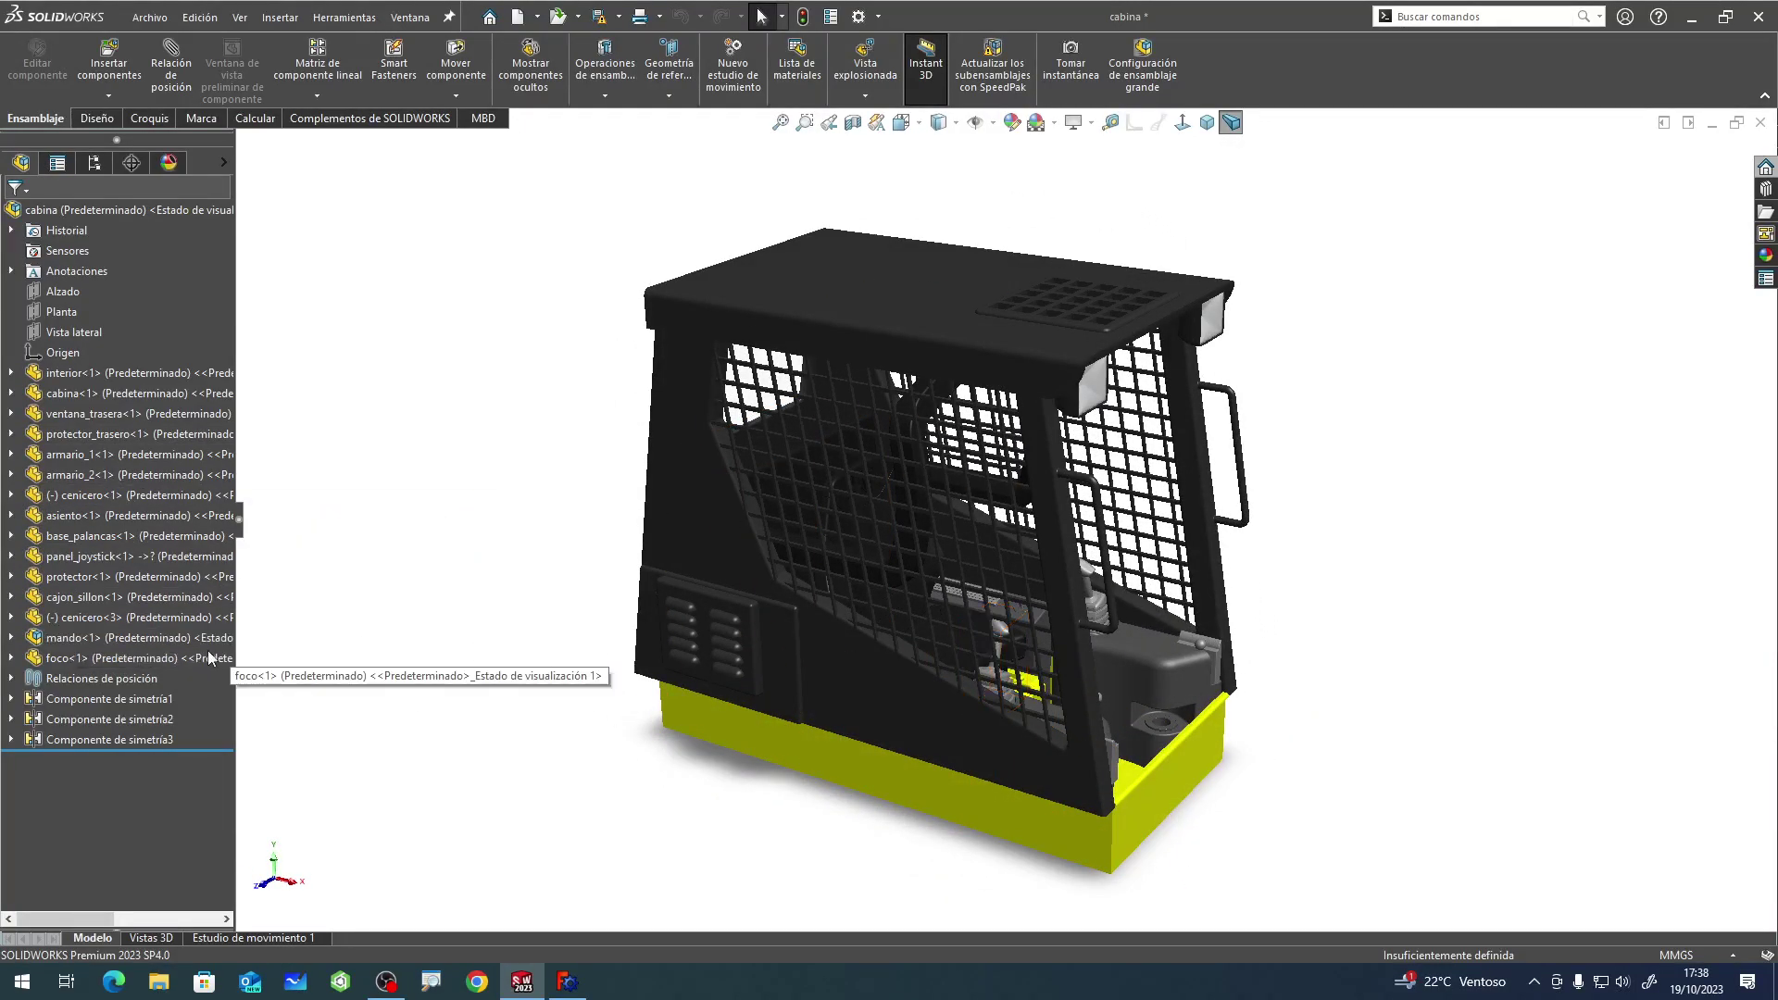
click(11, 637)
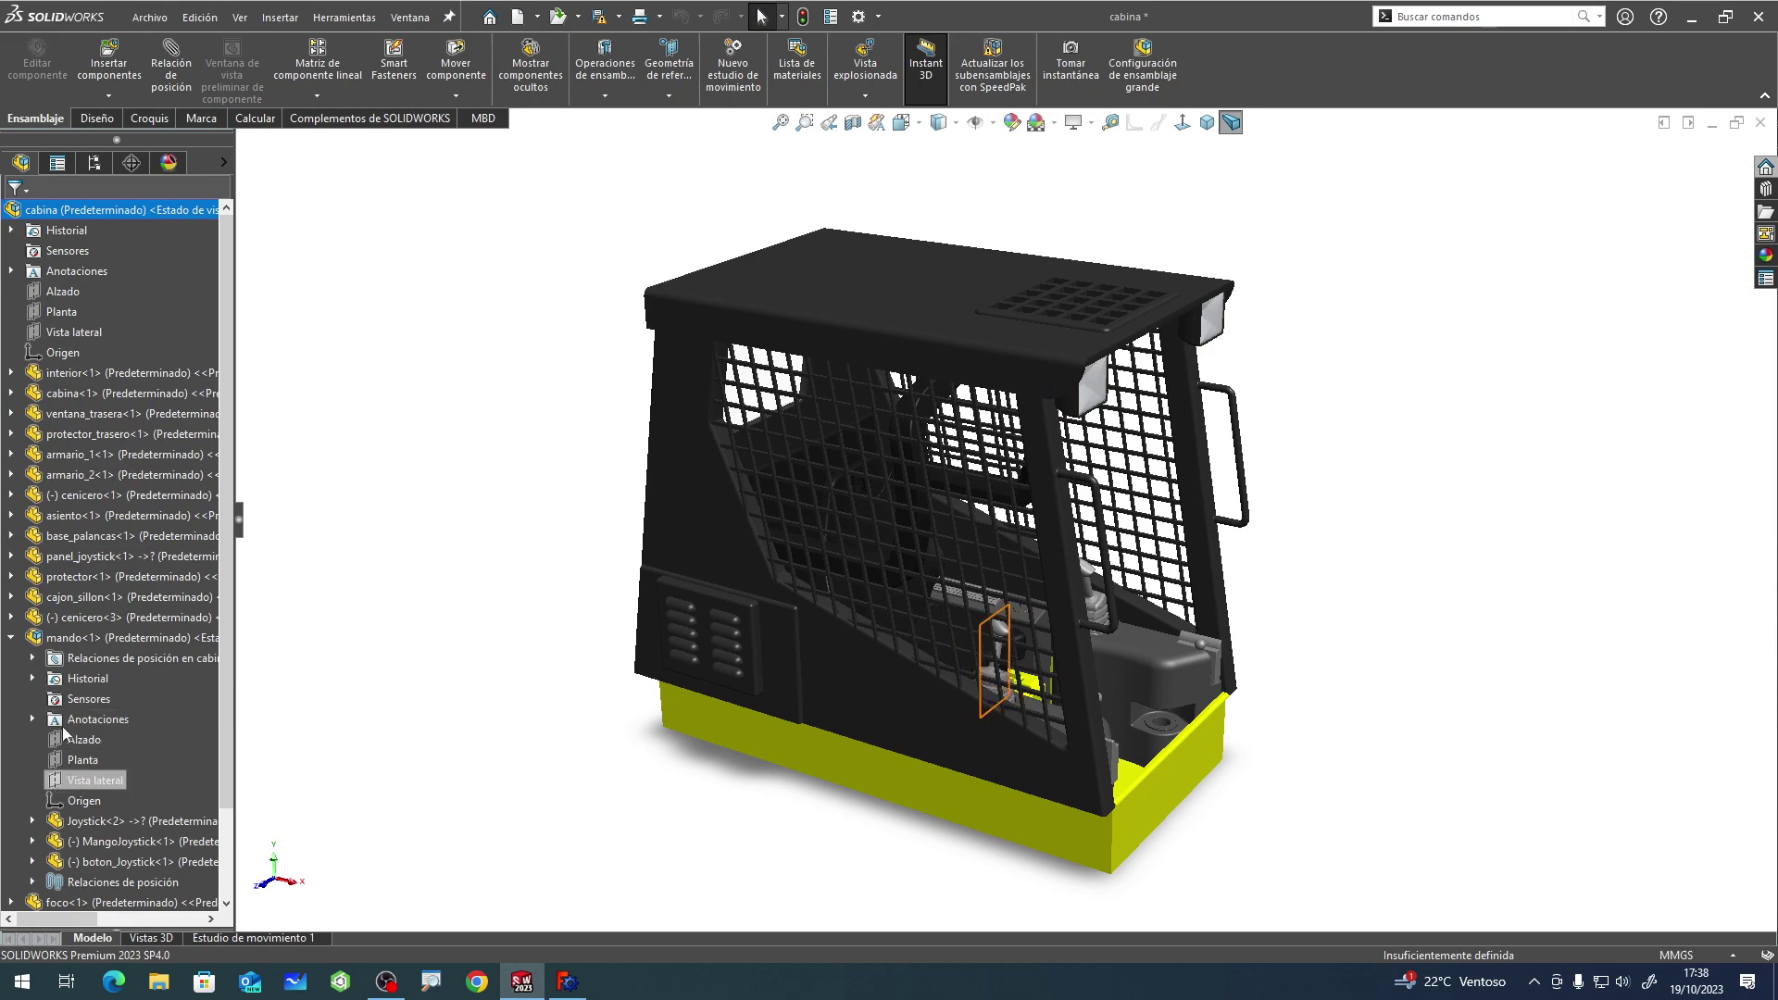
click(10, 637)
middle_drag(732, 741, 649, 731)
click(149, 17)
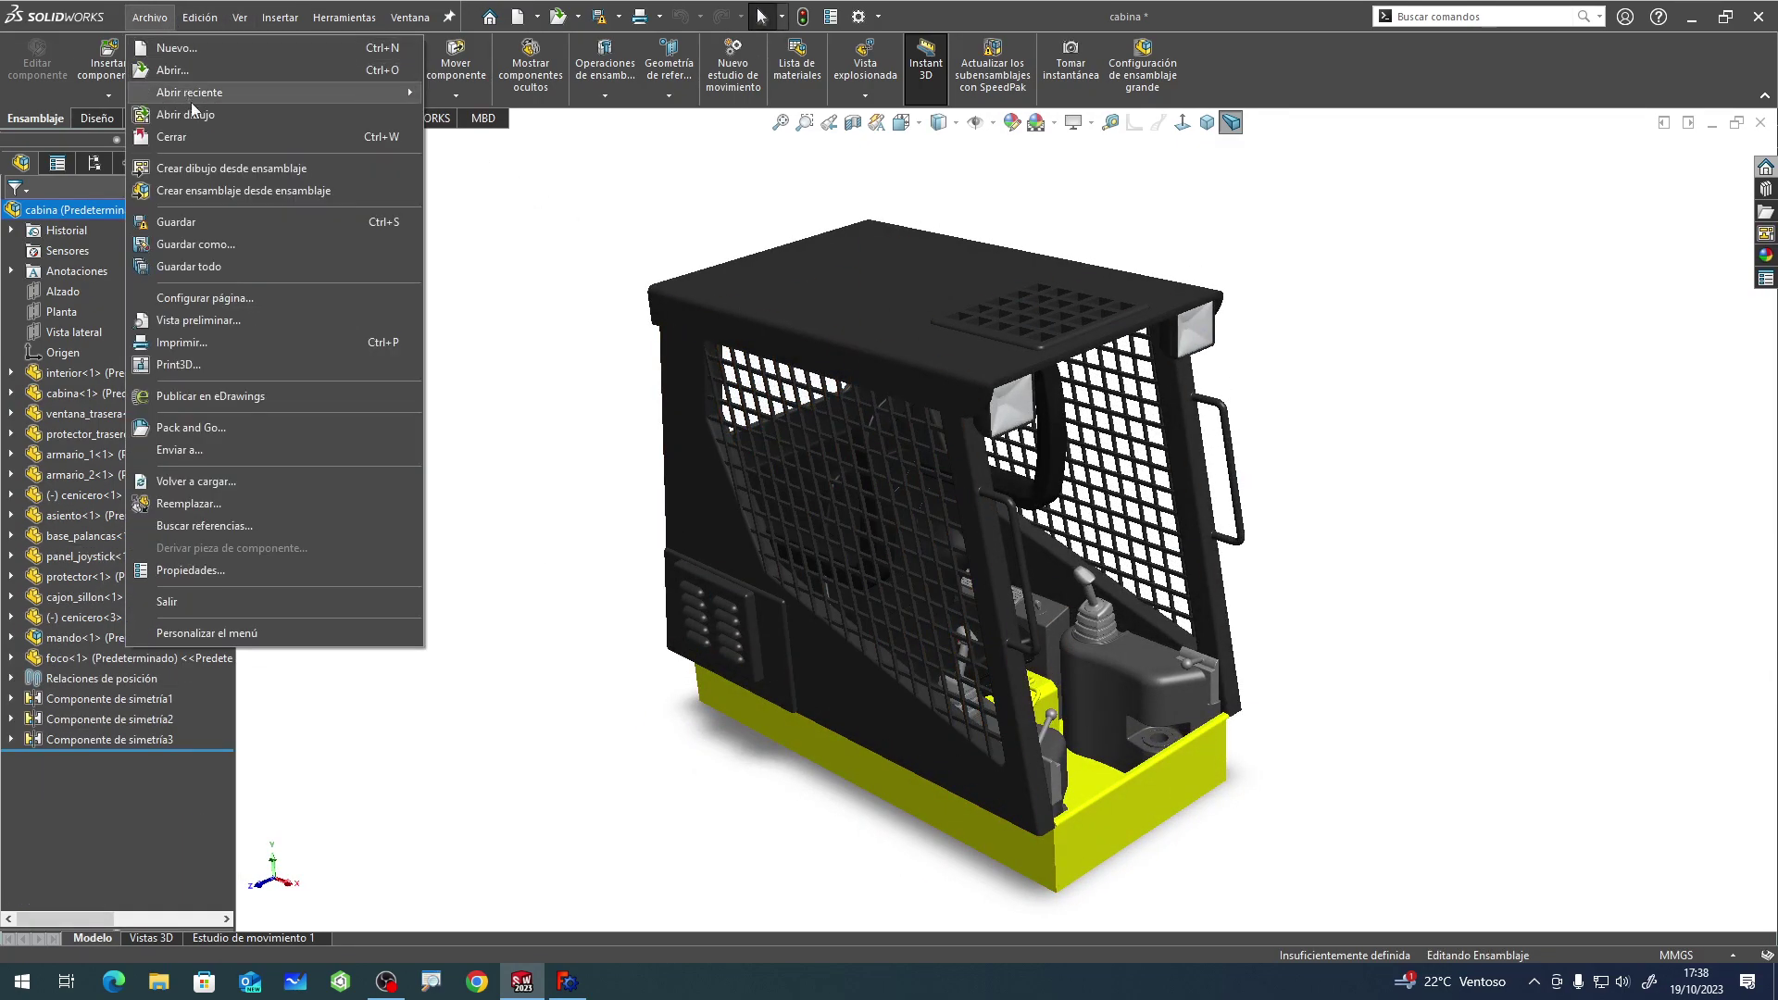
mouse_move(189, 92)
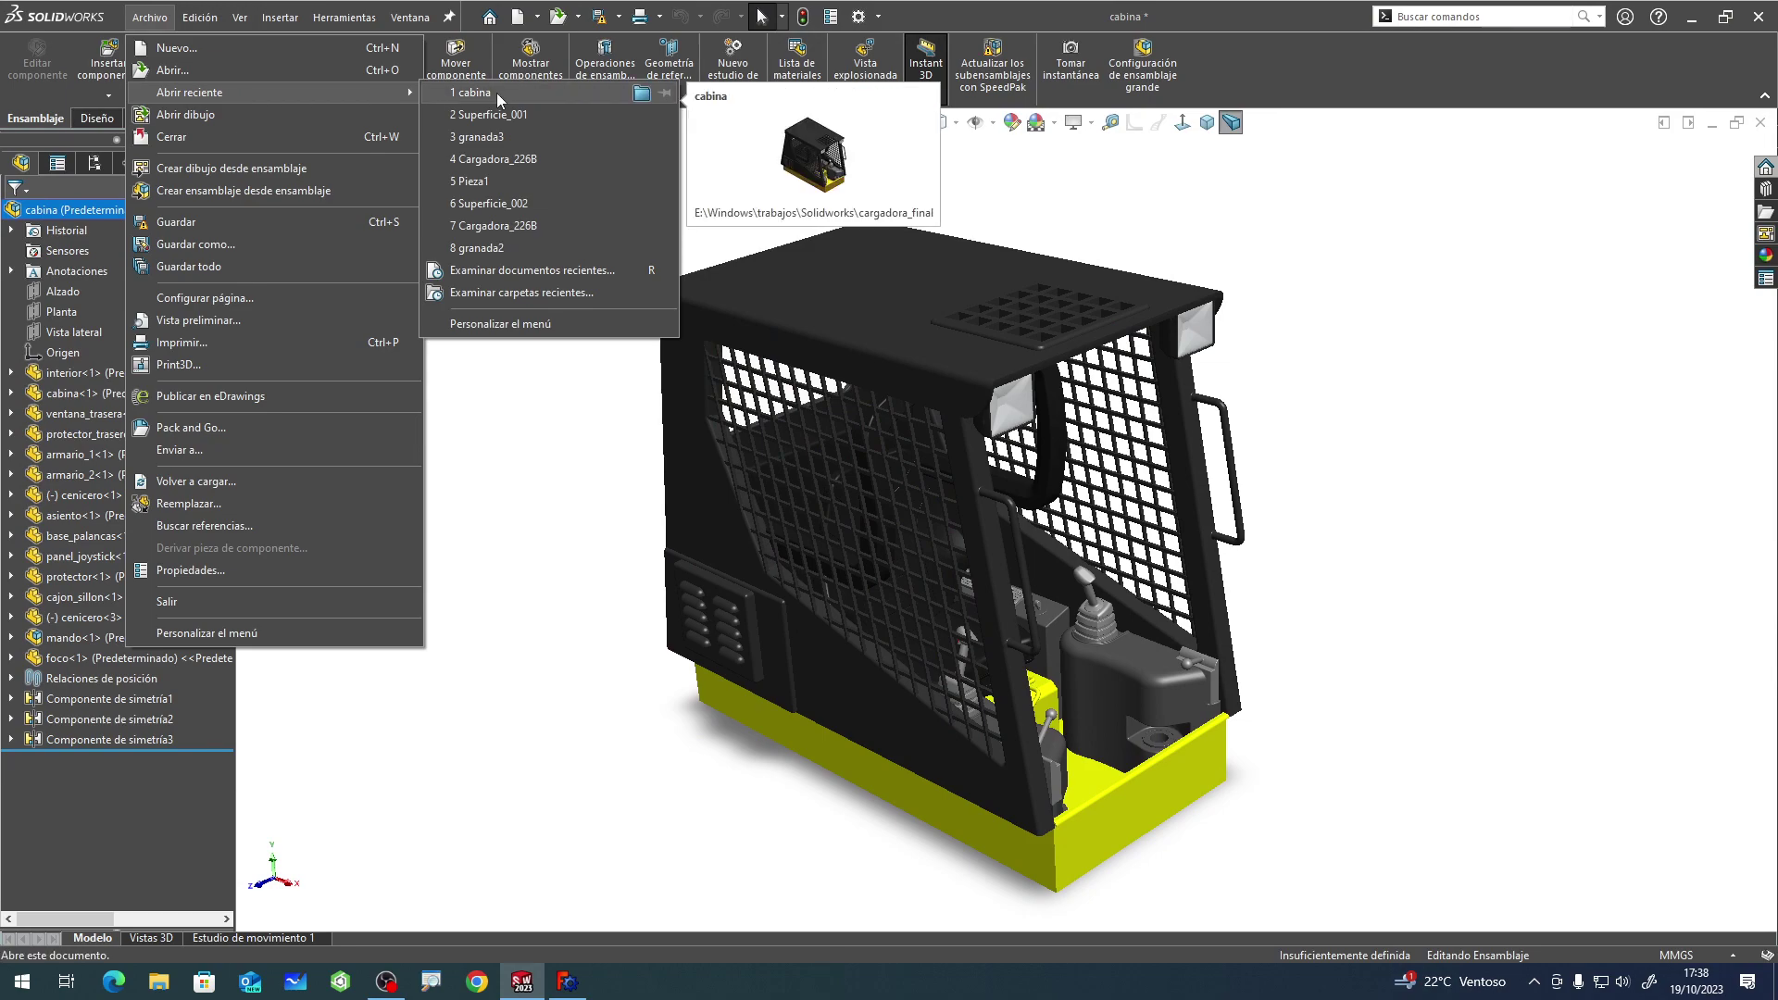
Open the Cargadora_226B part, declining feature recognition, and show it with realistic shading.
click(515, 226)
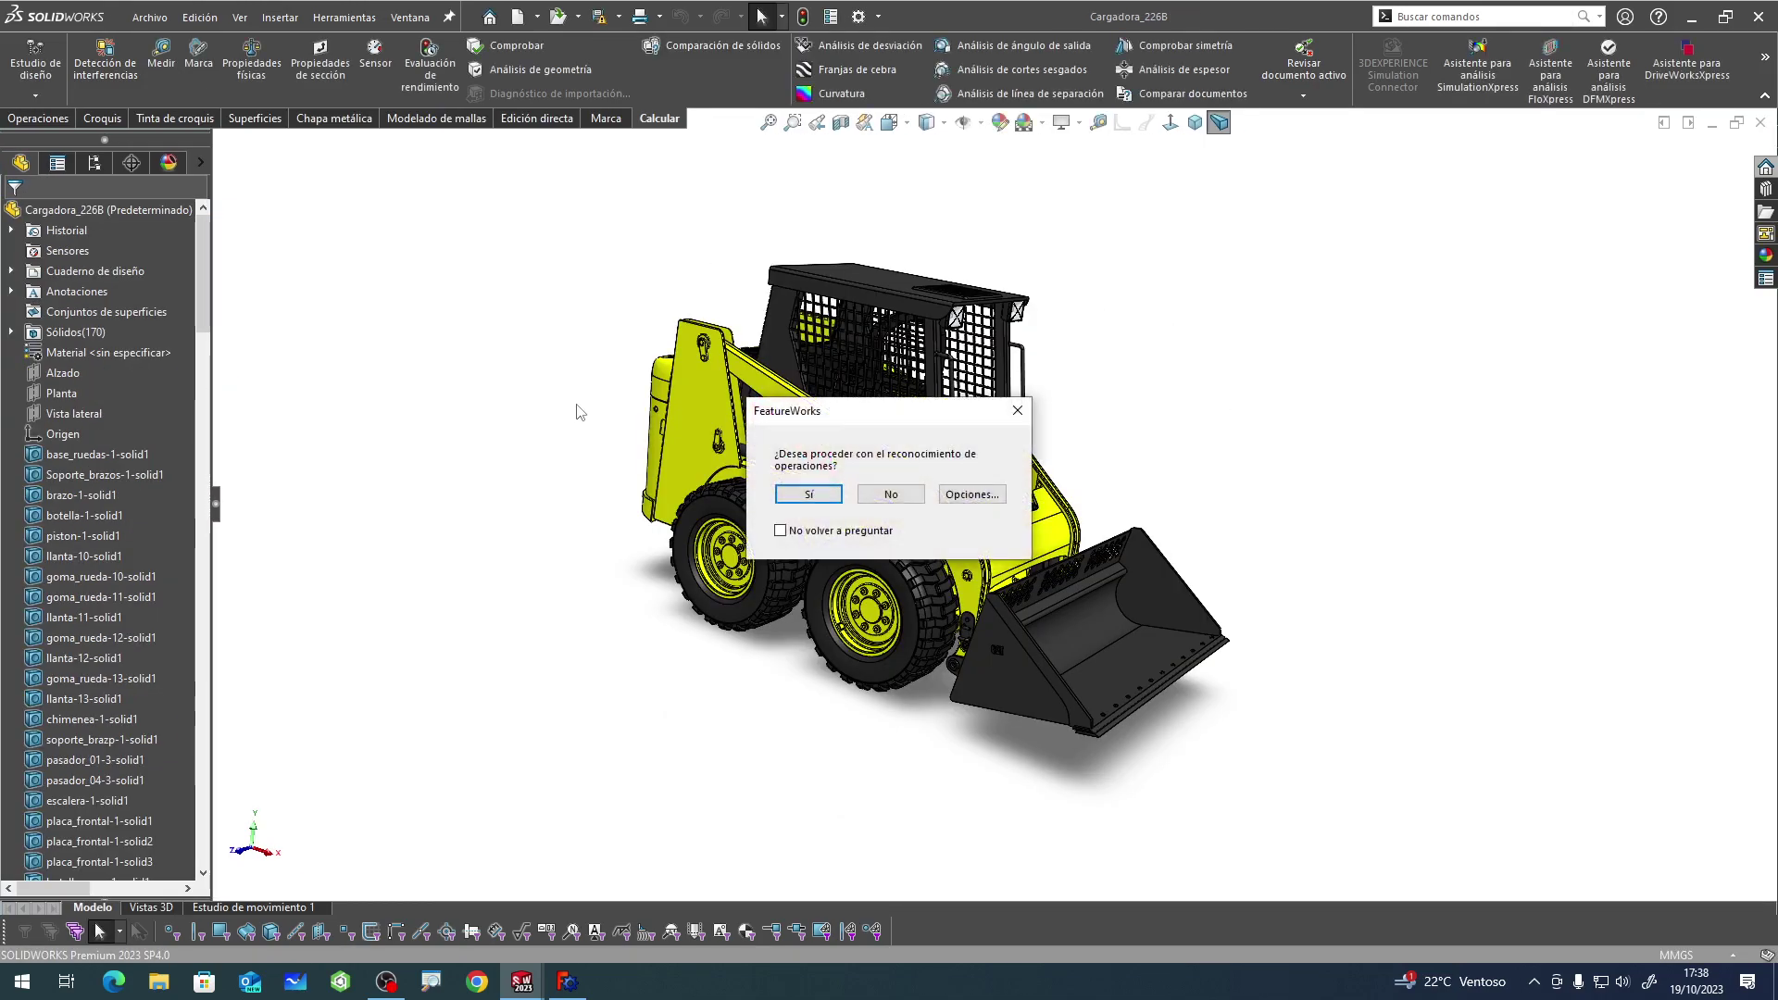
click(893, 498)
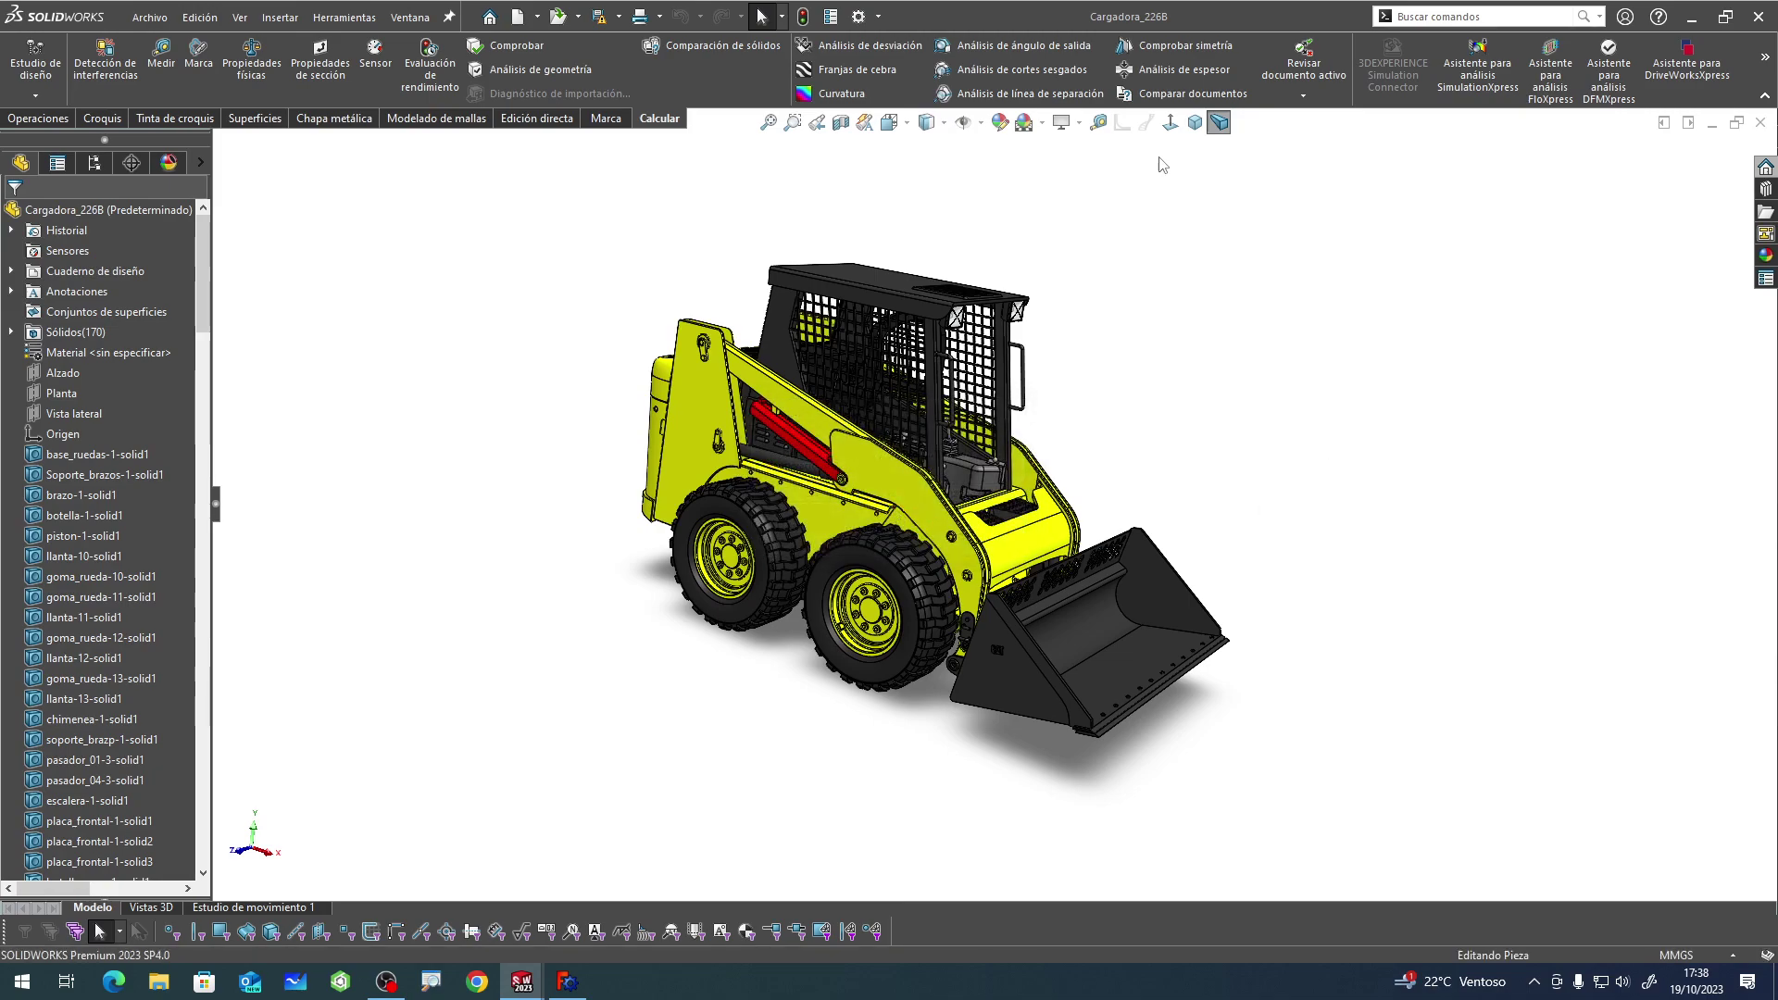
click(1061, 122)
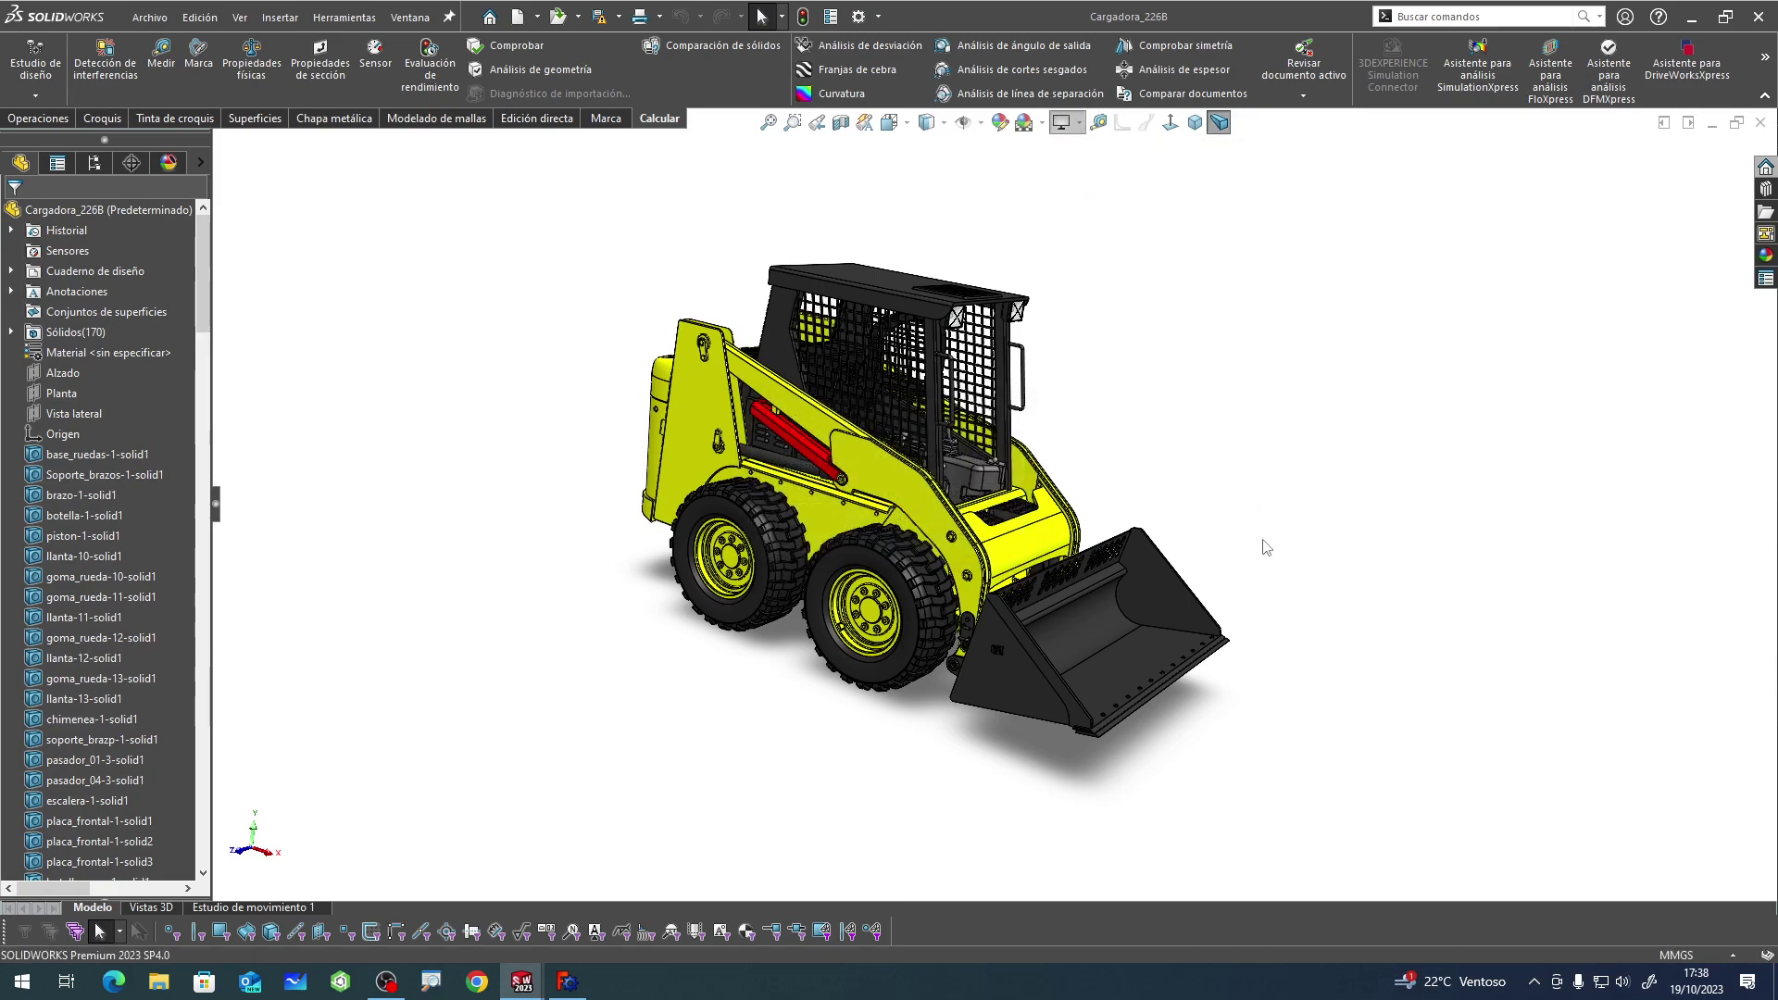
mouse_move(1278, 468)
middle_down()
mouse_move(1218, 425)
mouse_move(1065, 150)
middle_up()
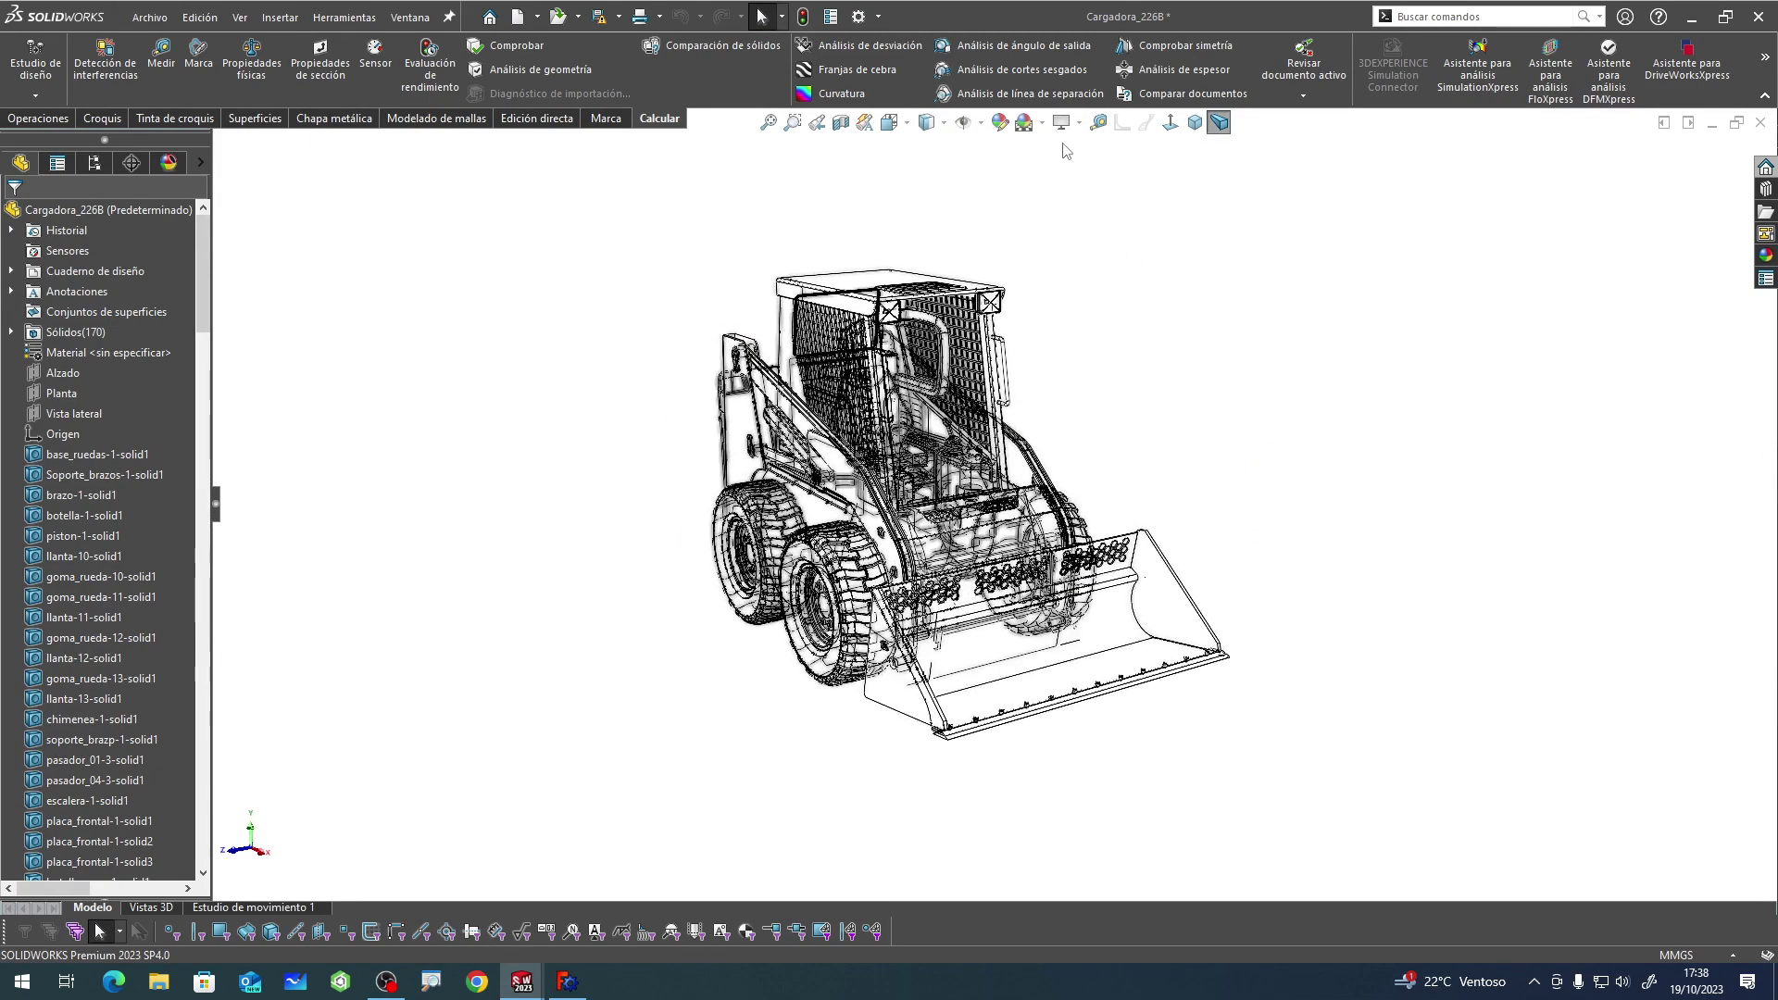
click(1061, 122)
click(1085, 148)
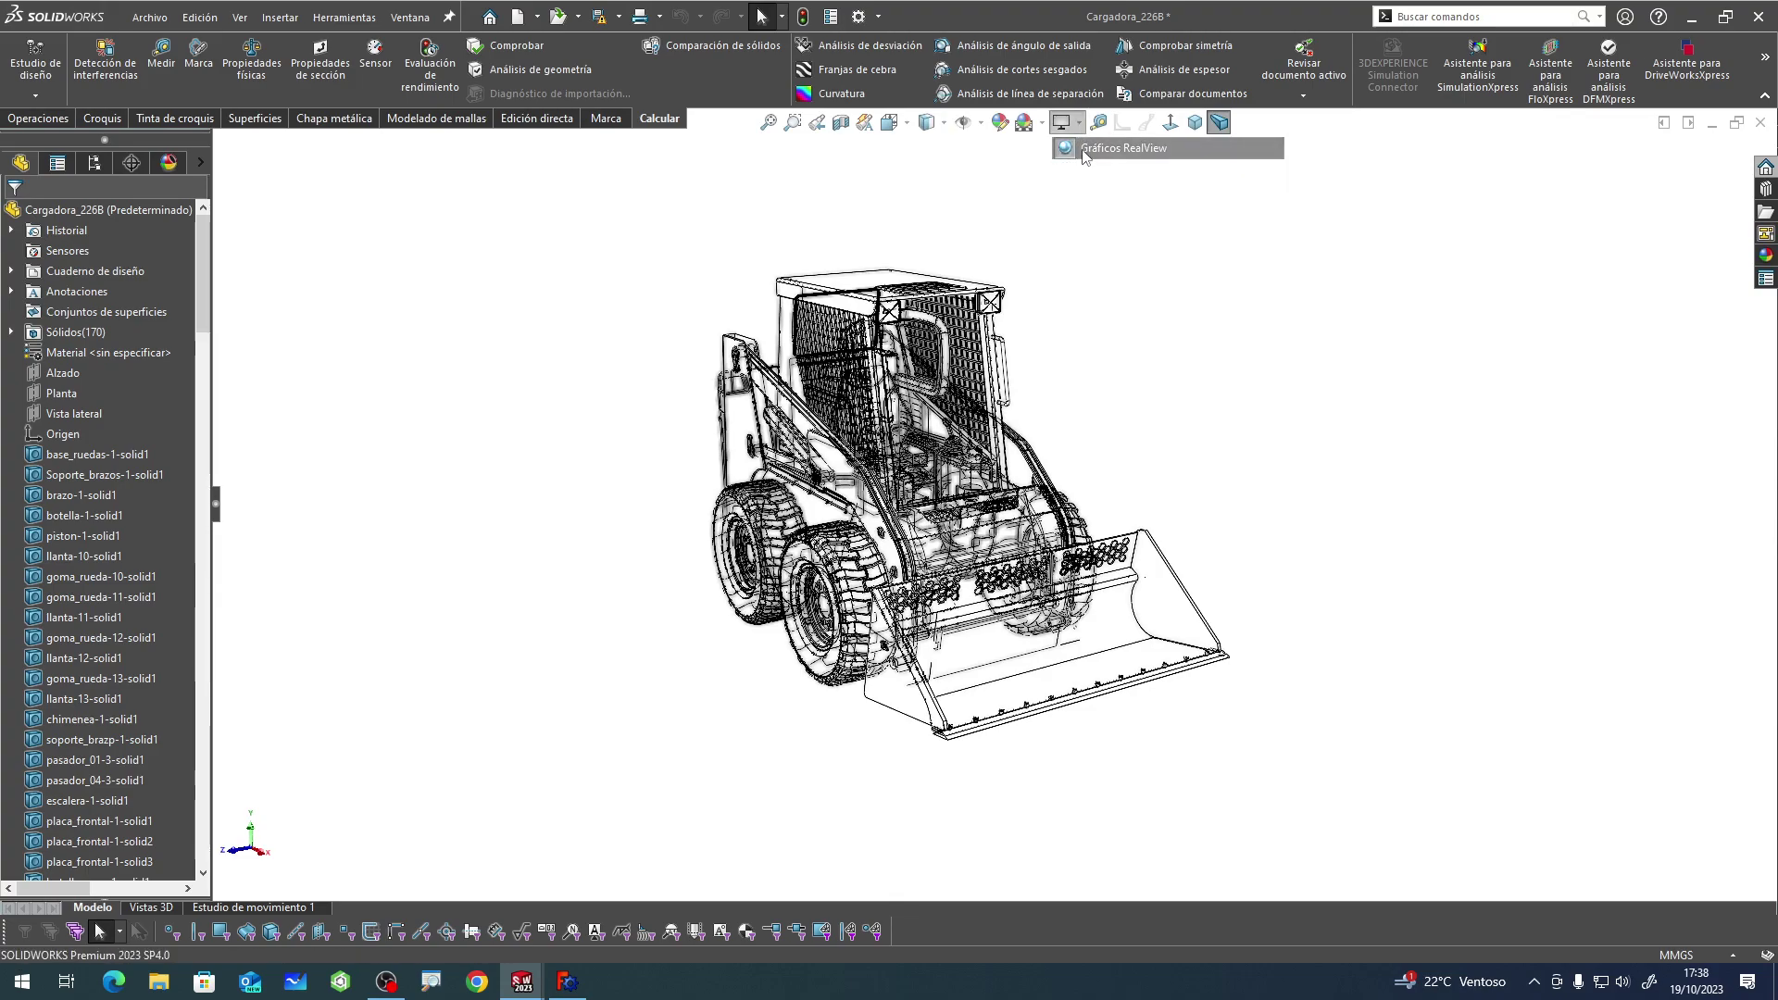
Orbit and zoom the loader, select brazo, then close the part without saving.
mouse_move(1047, 266)
middle_down()
mouse_move(1210, 421)
mouse_move(1357, 405)
mouse_move(1361, 440)
mouse_move(1388, 413)
mouse_move(1415, 455)
middle_up()
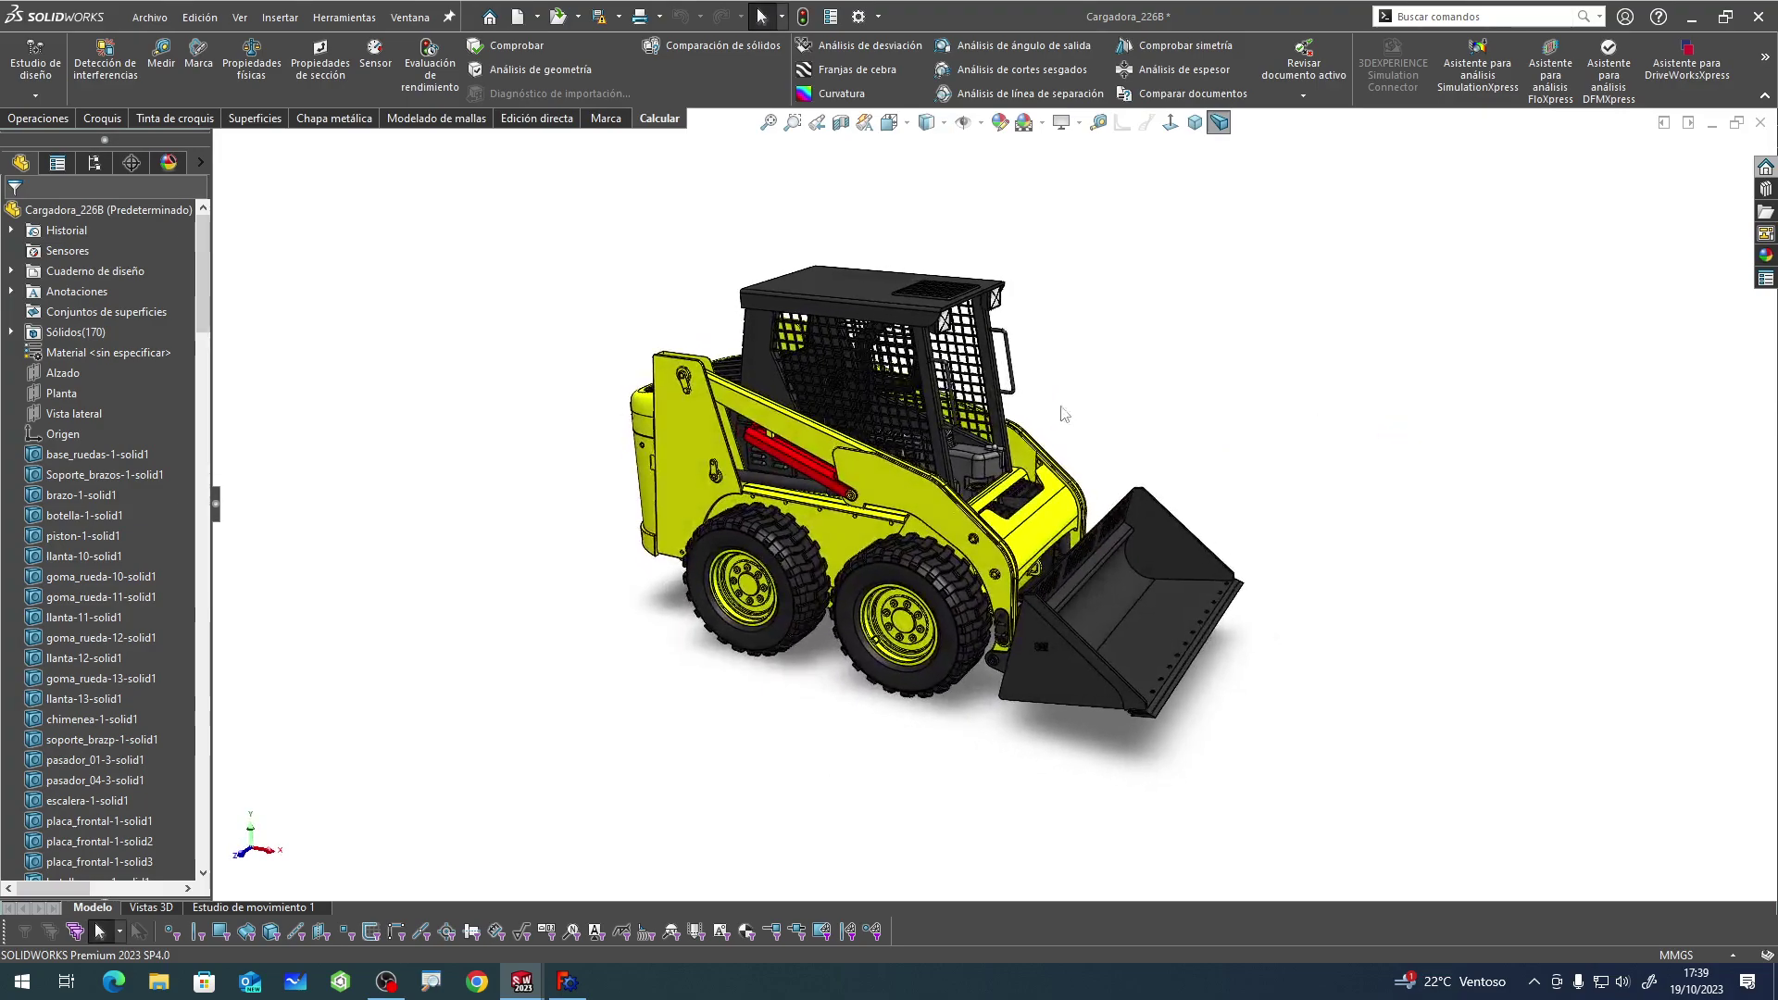
scroll(1092, 401, down, 1)
scroll(1080, 413, down, 1)
scroll(1084, 421, down, 2)
middle_drag(1083, 421, 1018, 454)
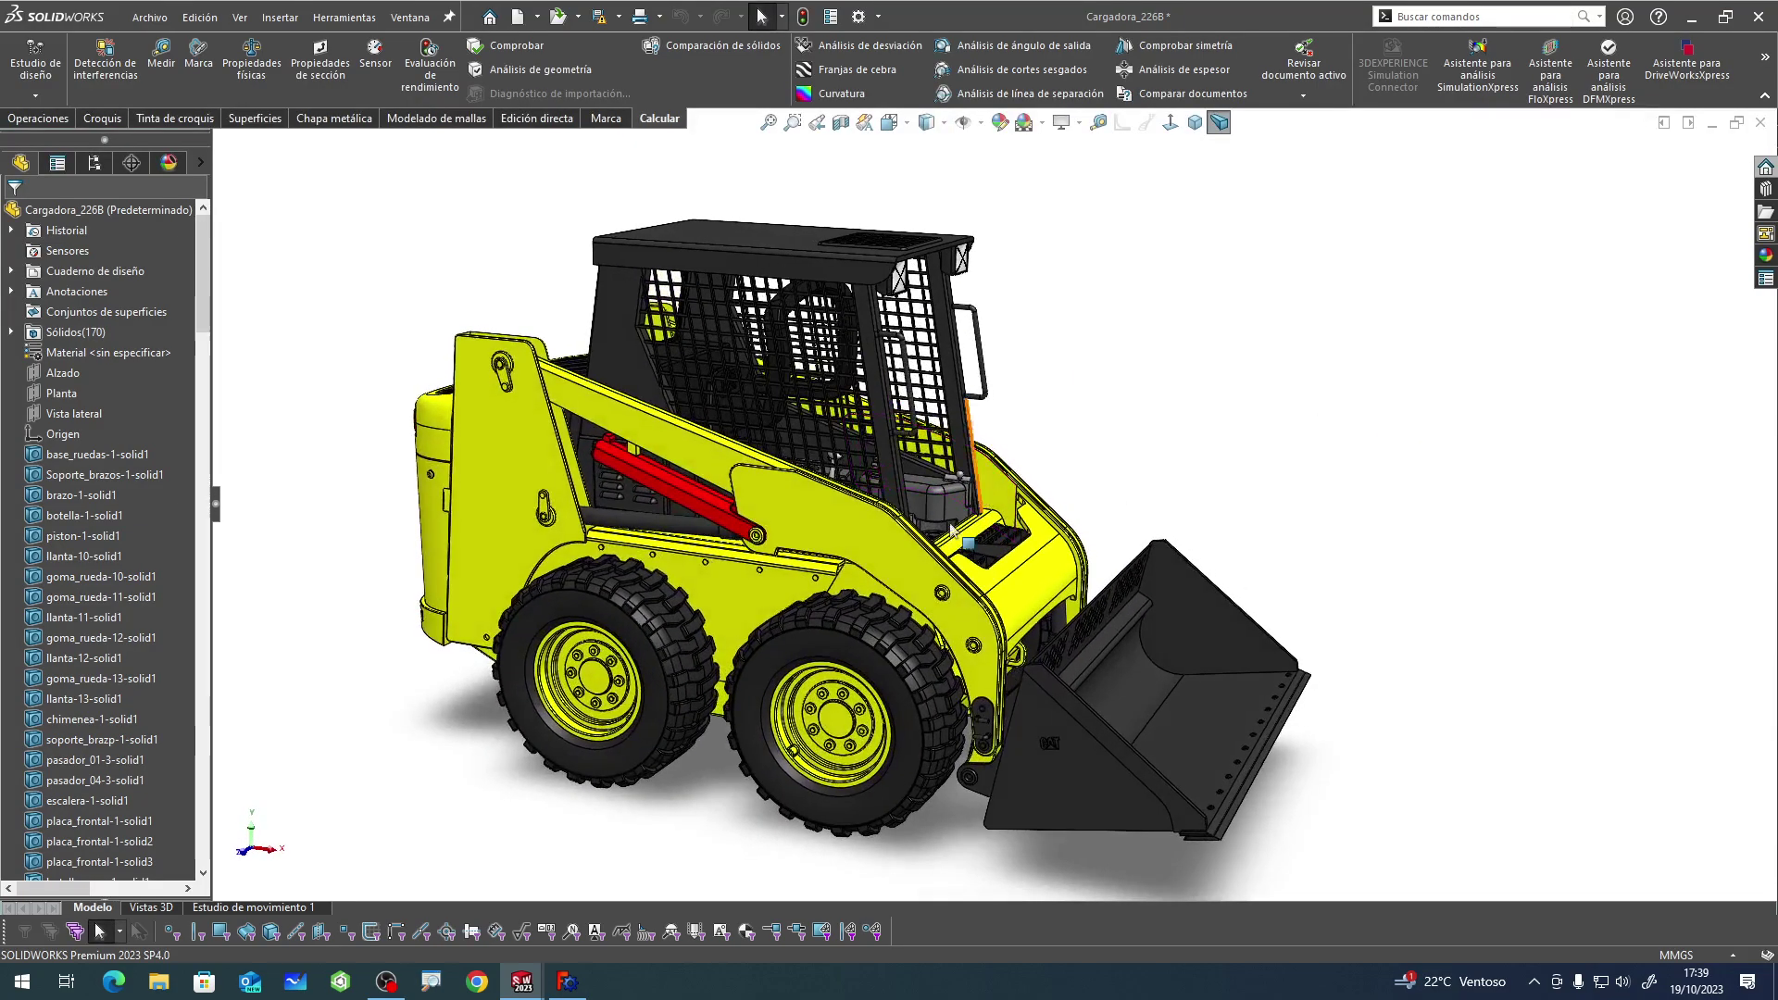
click(931, 510)
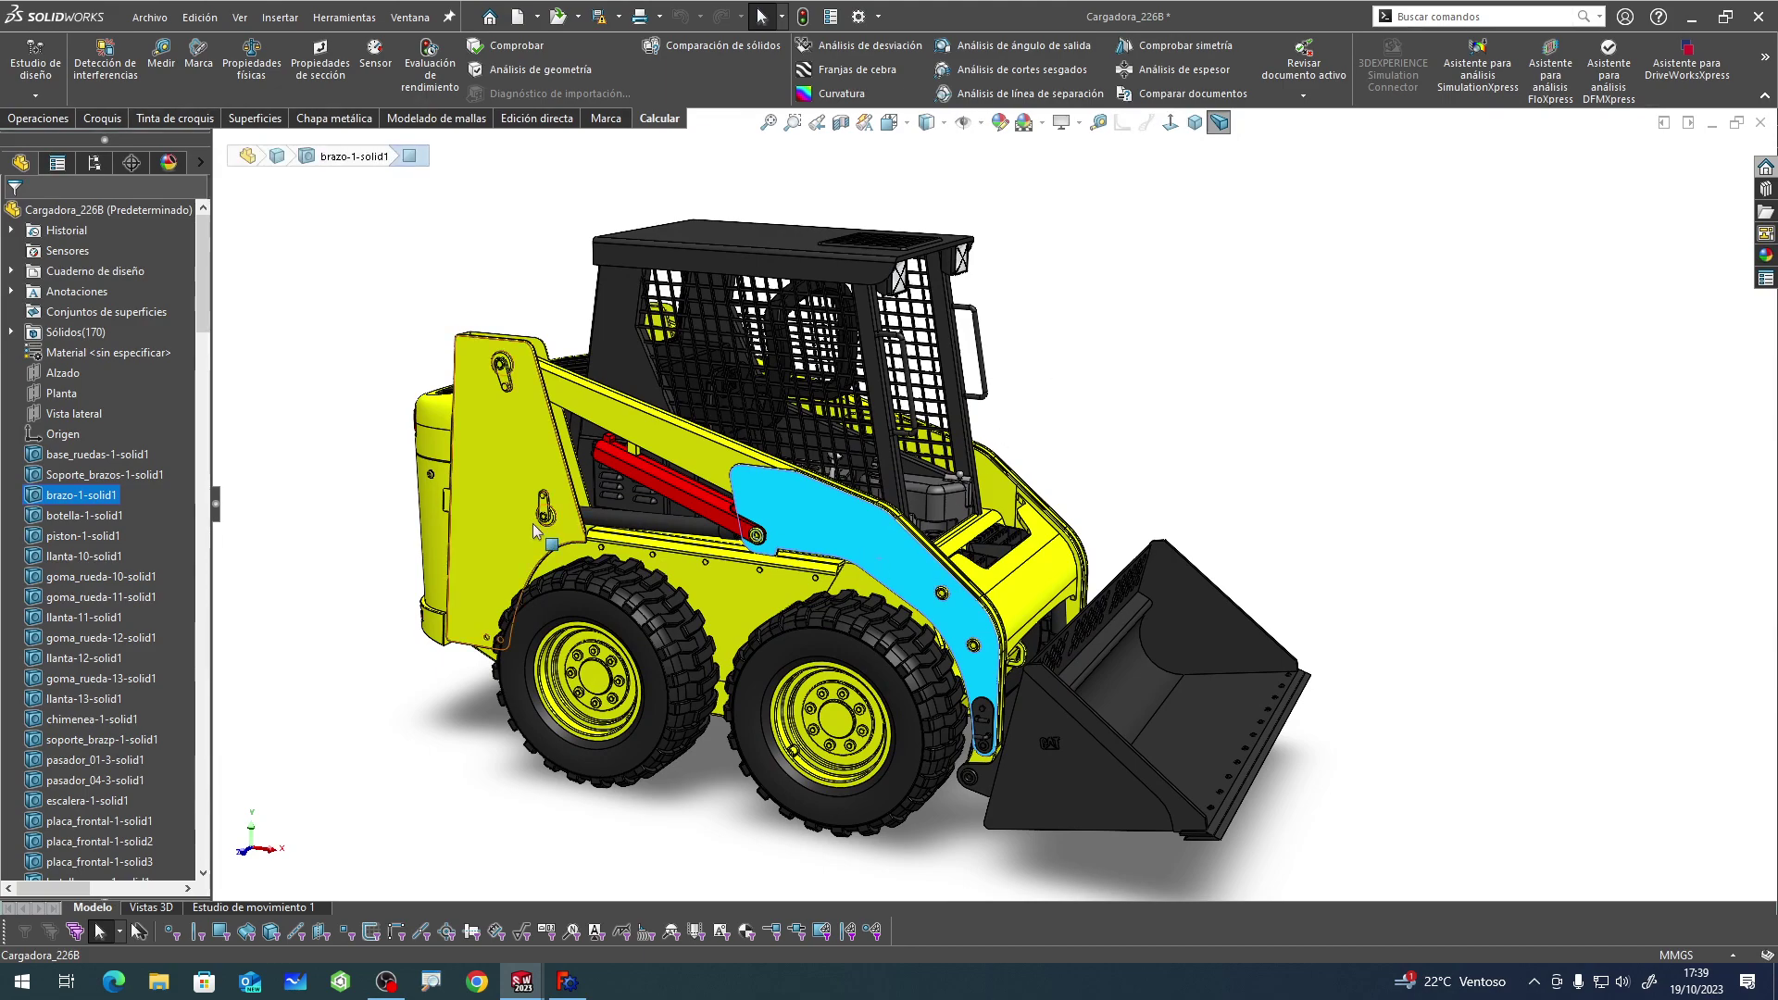
scroll(127, 738, down, 4)
scroll(128, 738, up, 4)
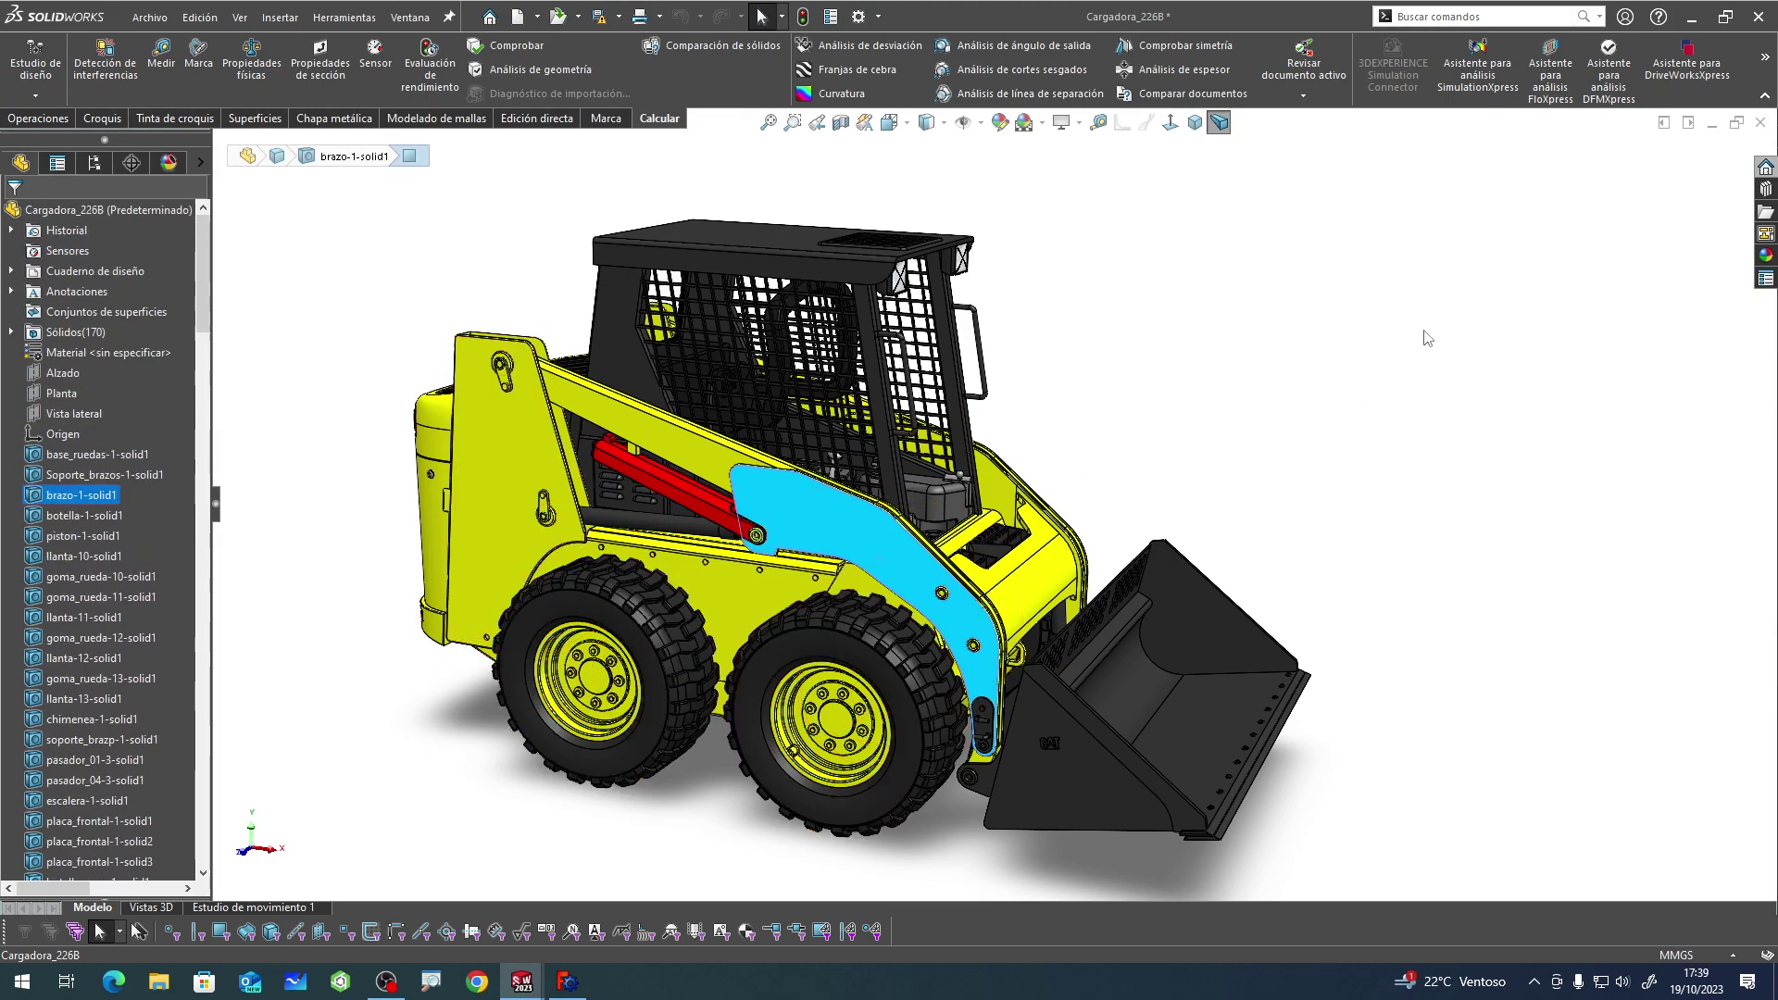
click(1760, 122)
click(865, 517)
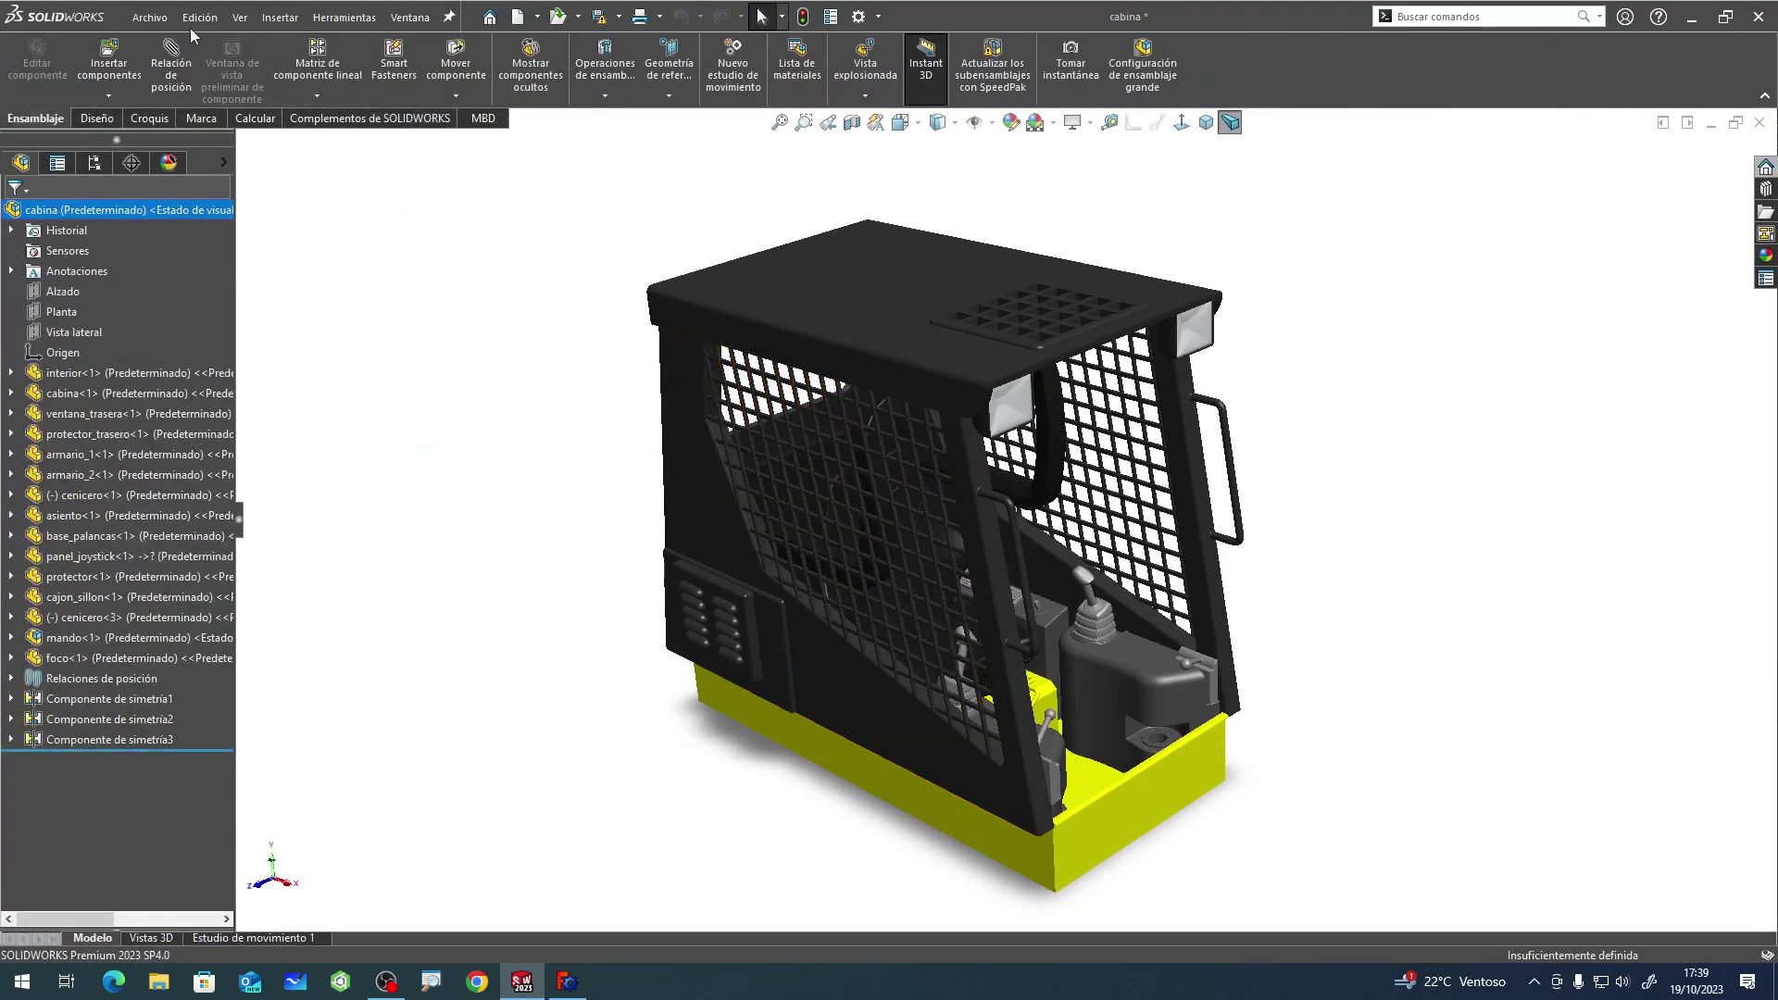
Open the Cargadora_226B assembly and turn RealView rendering back on.
click(149, 16)
click(167, 61)
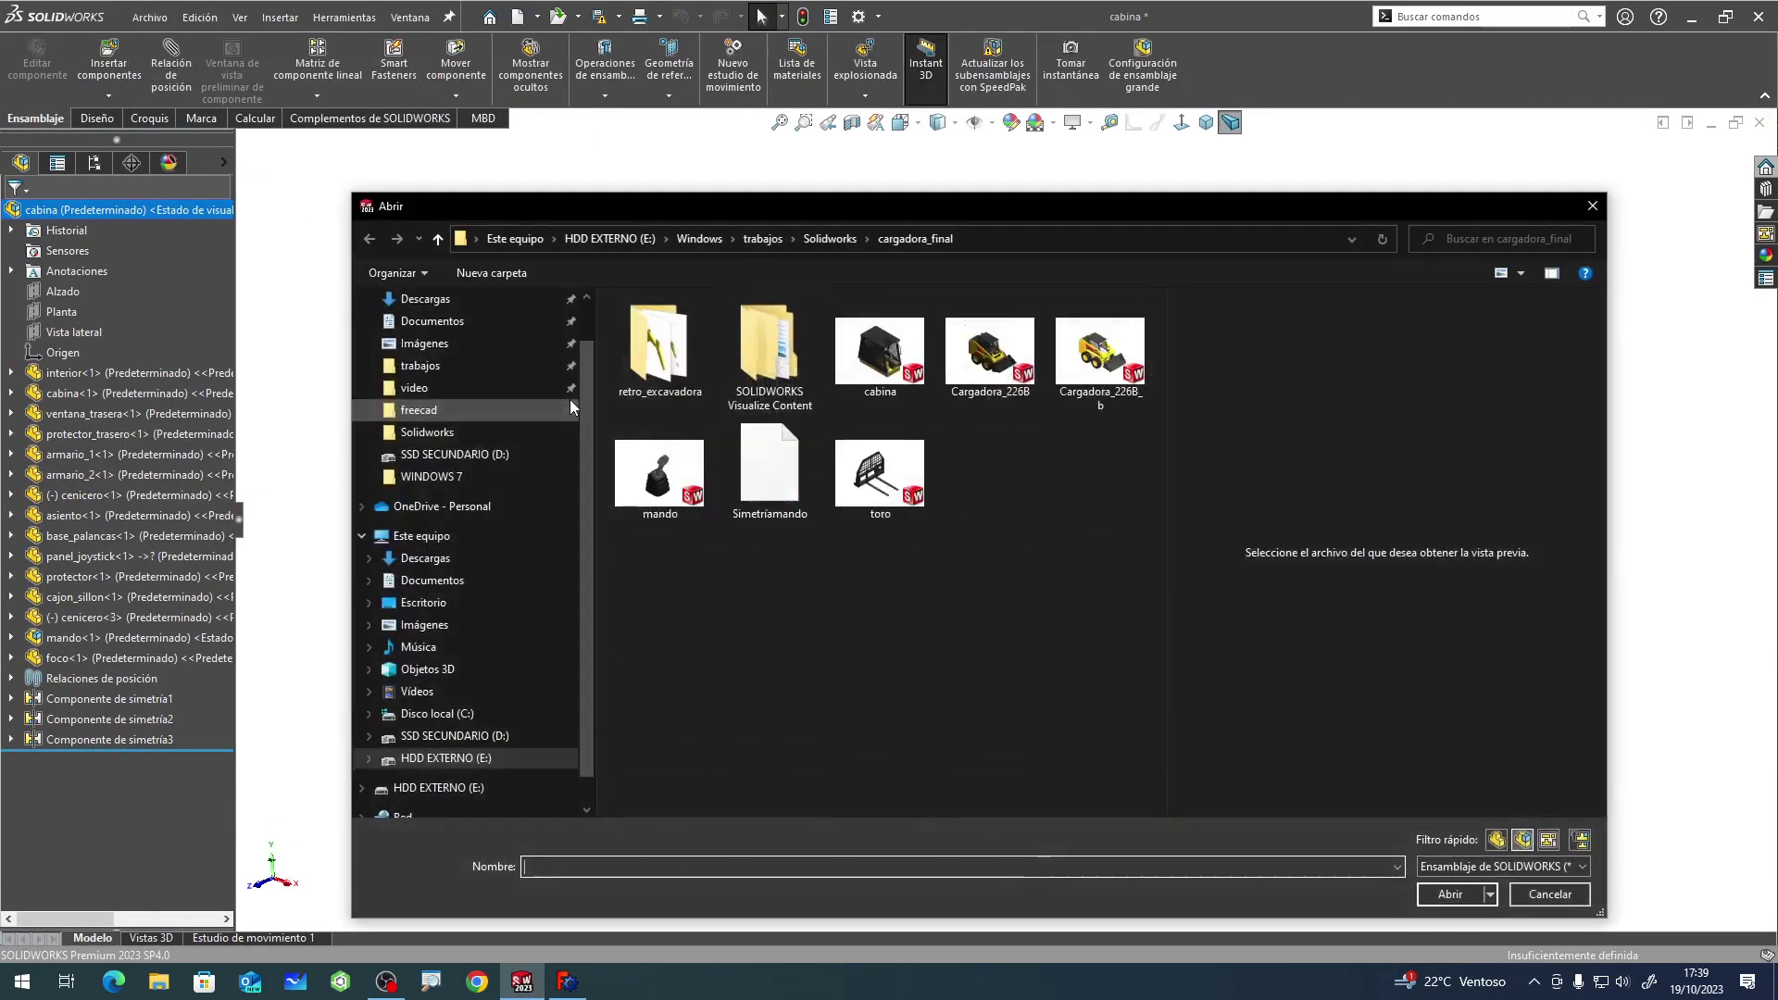
click(963, 352)
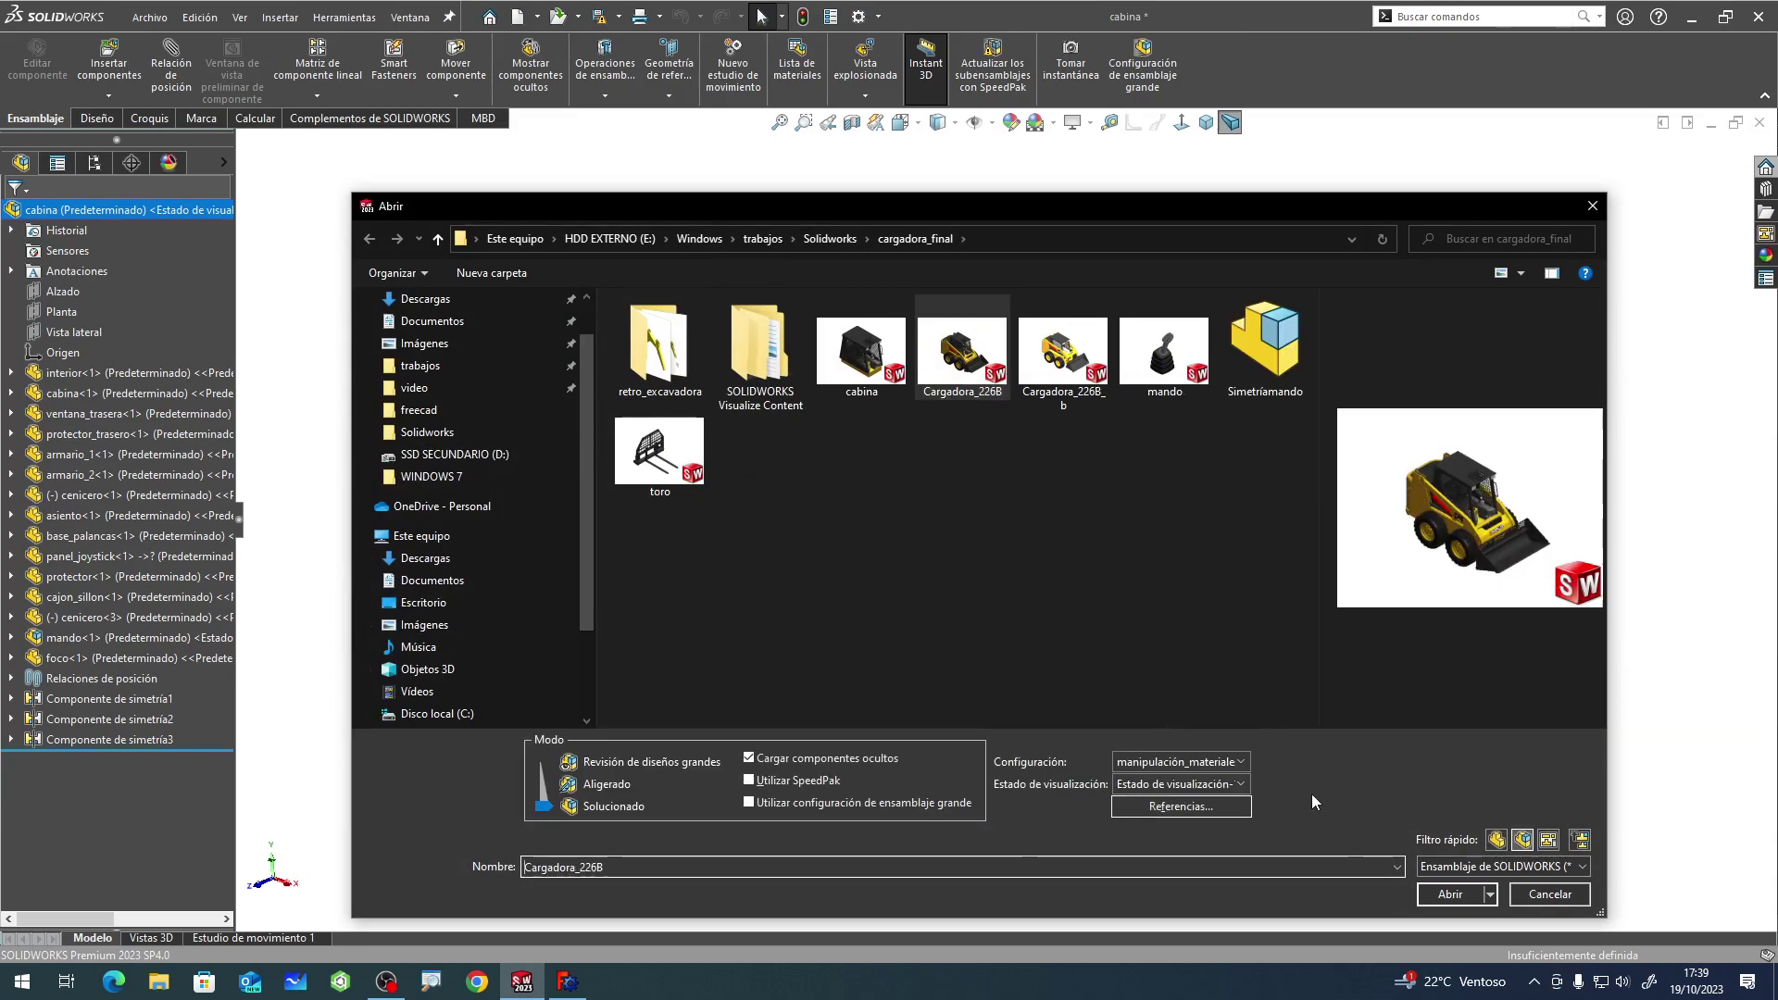
click(1461, 896)
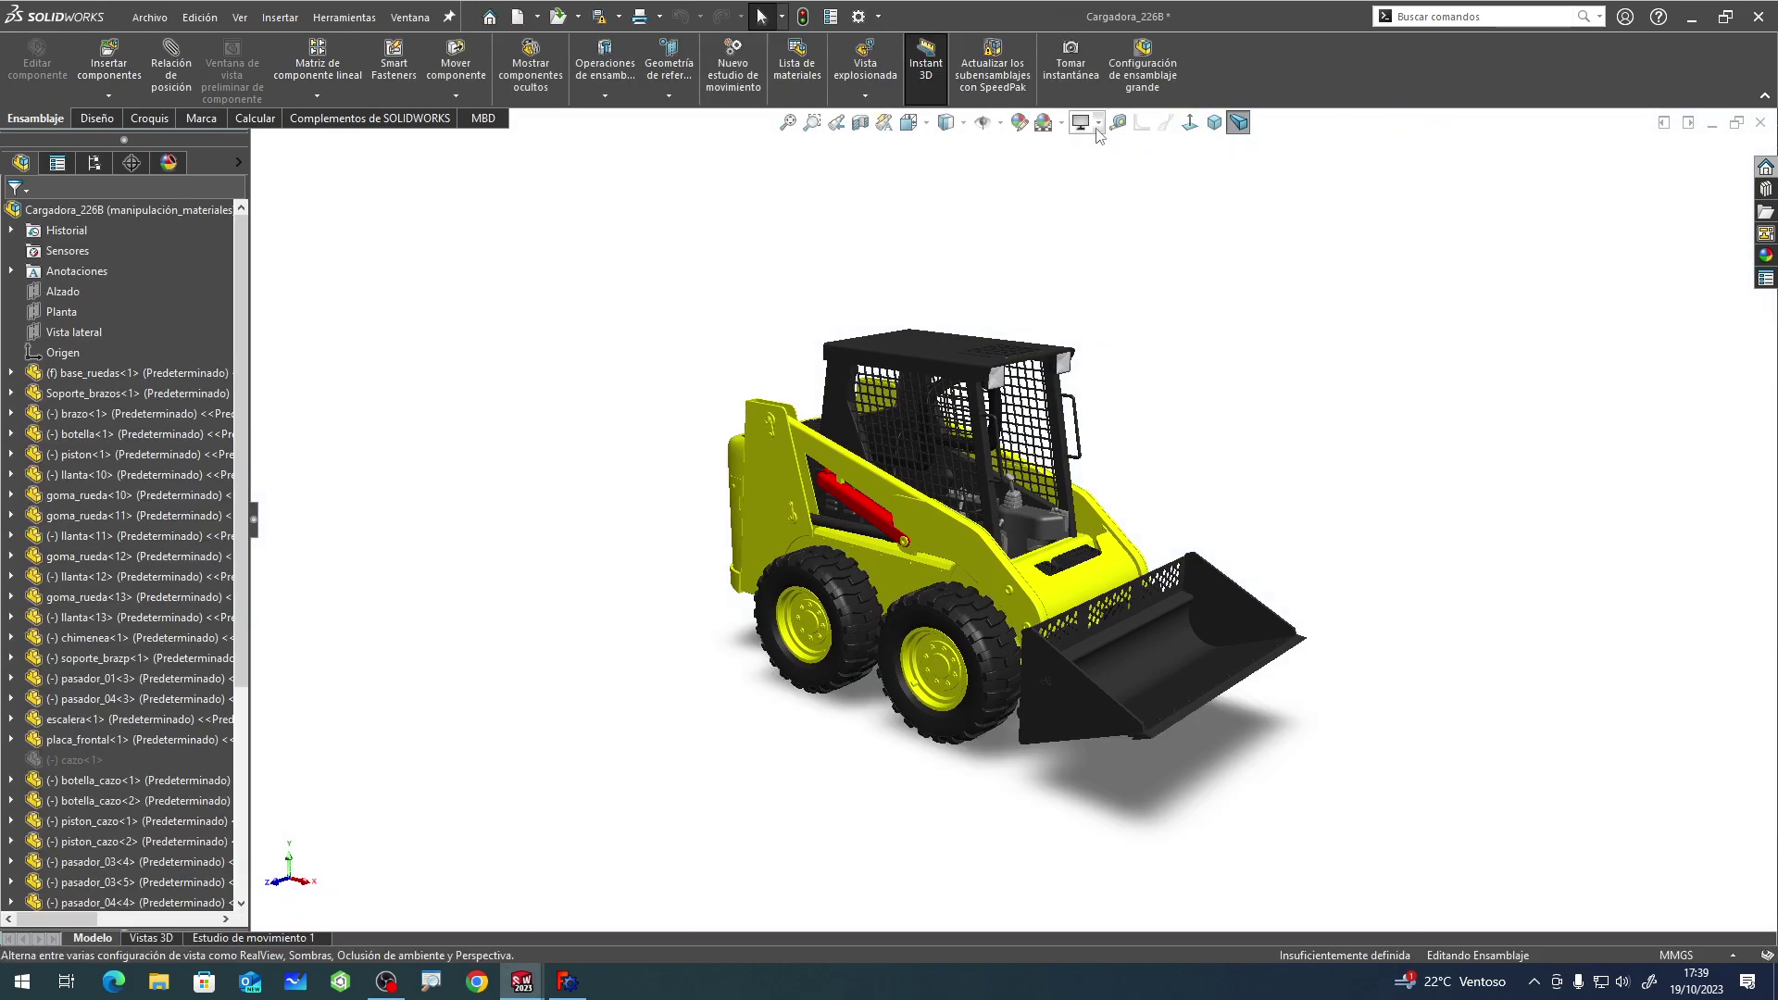
click(1098, 126)
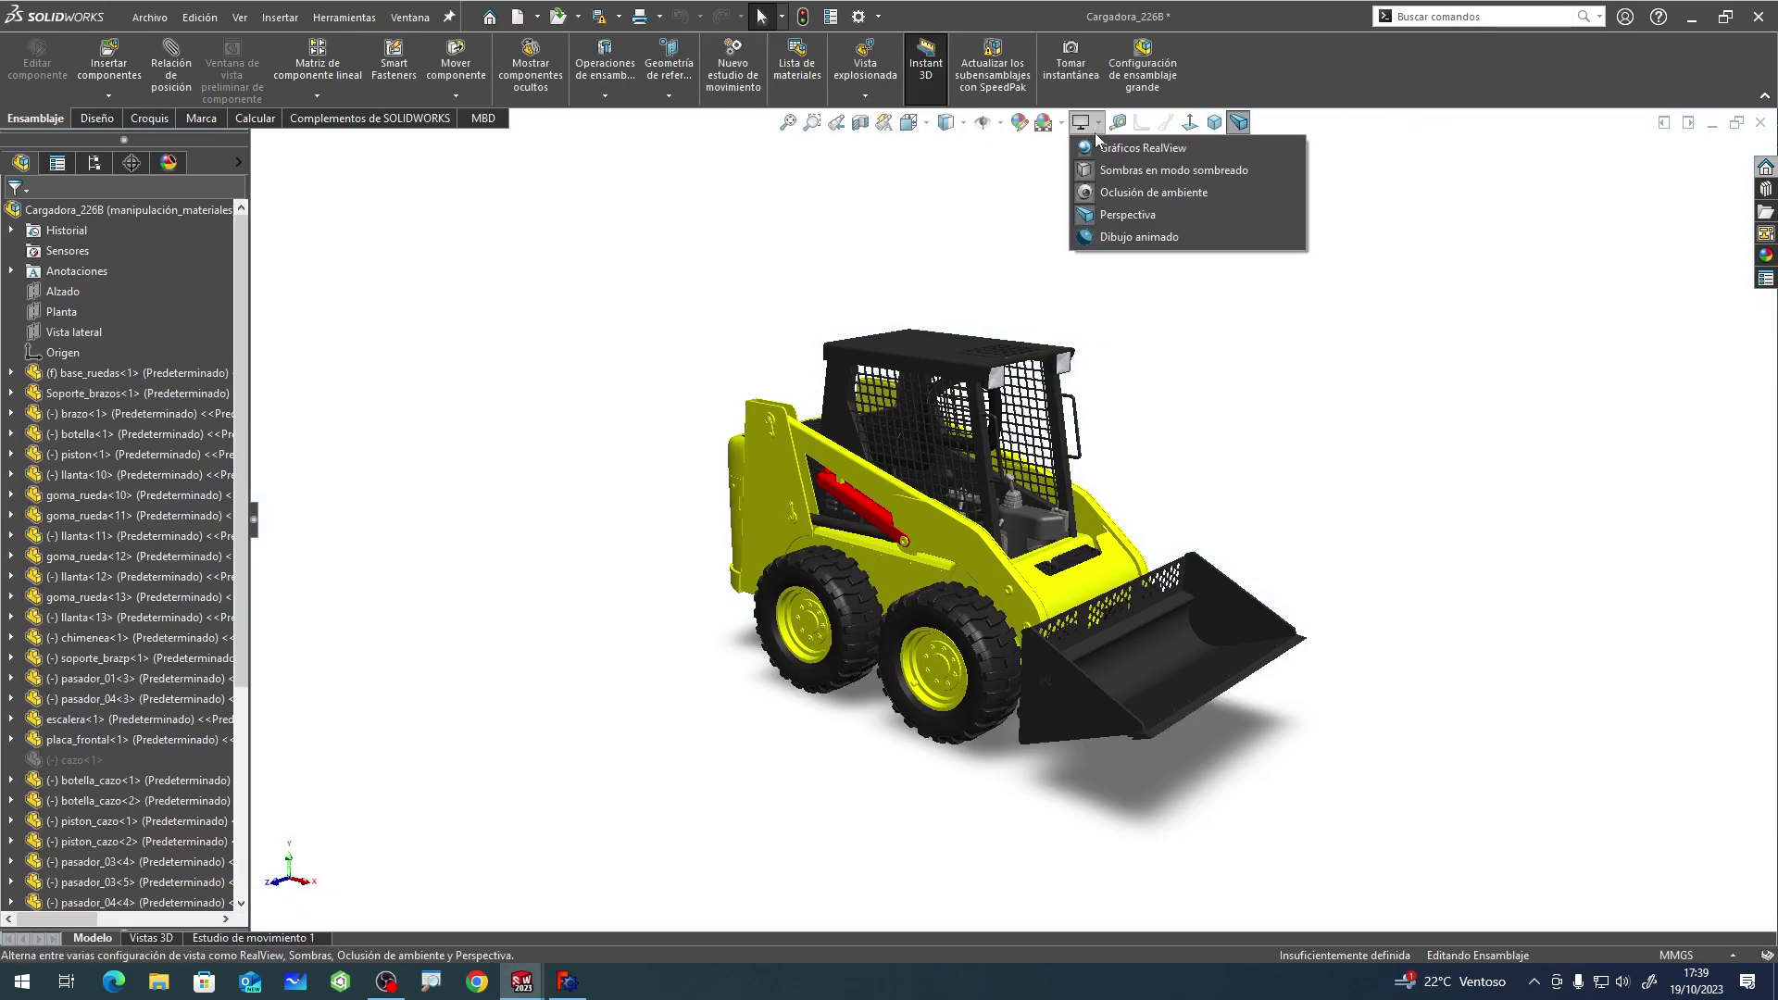
click(1099, 126)
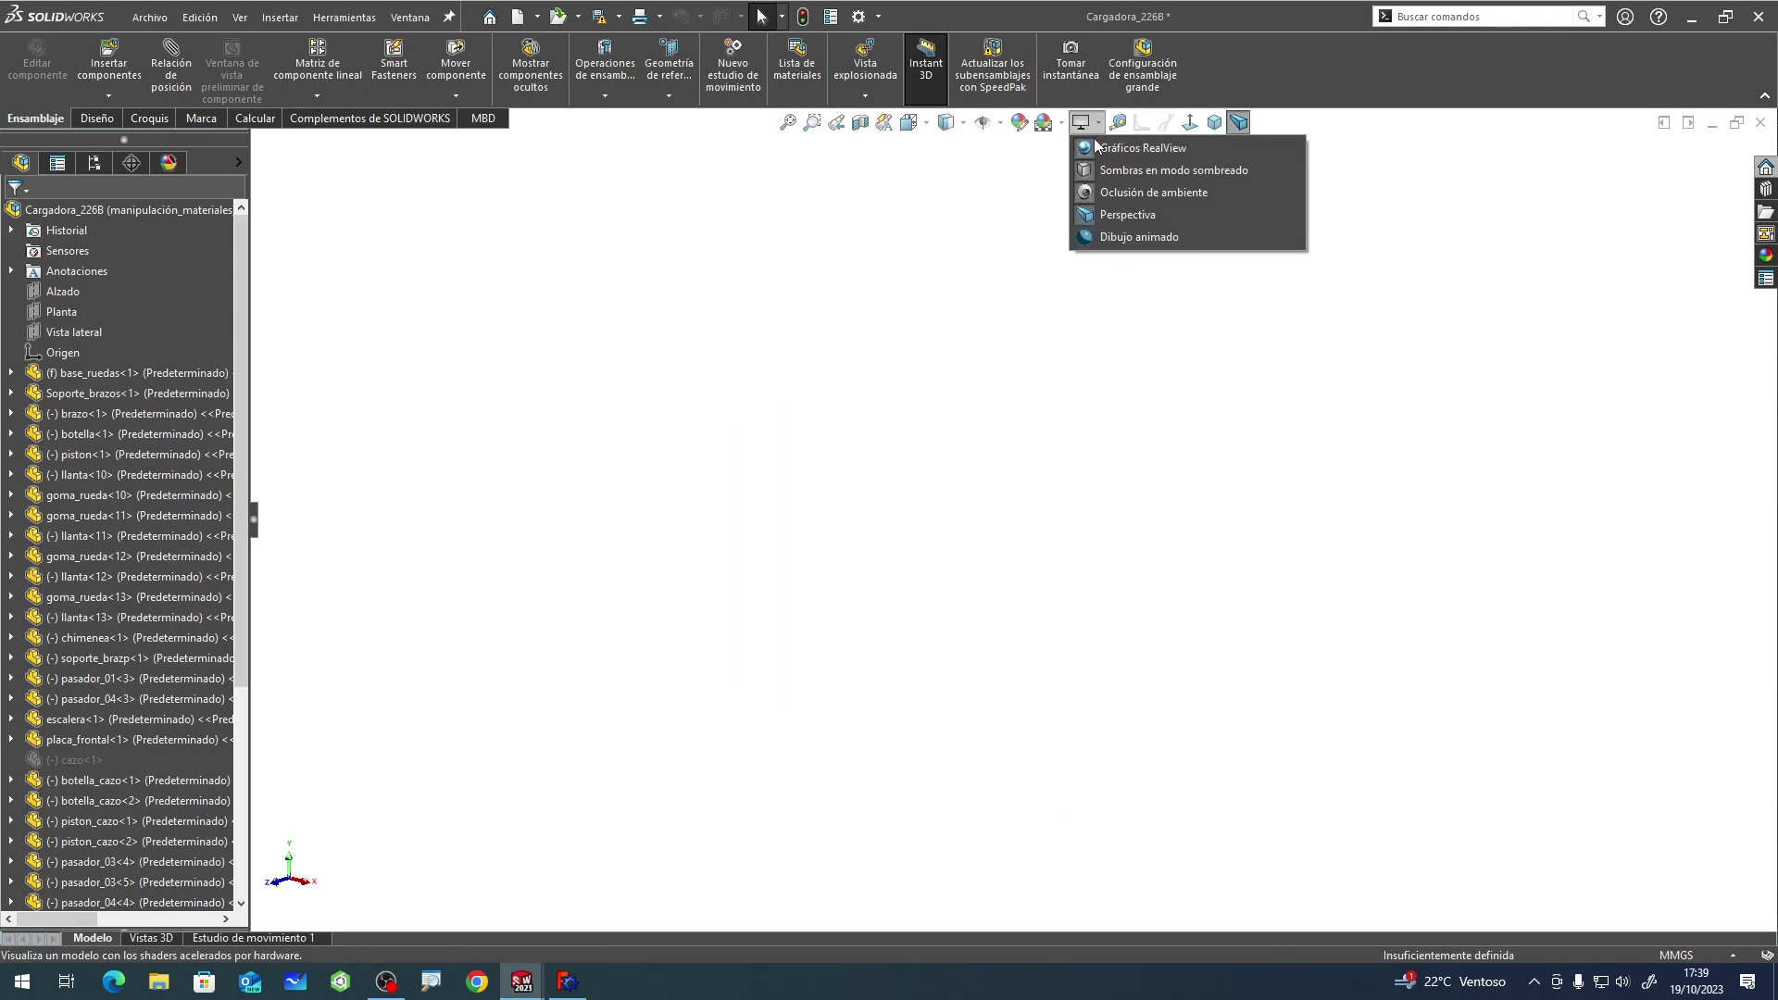
click(1100, 146)
Drag the loader arm to raise and tilt the bucket, then orbit to a side view.
middle_drag(929, 439, 961, 541)
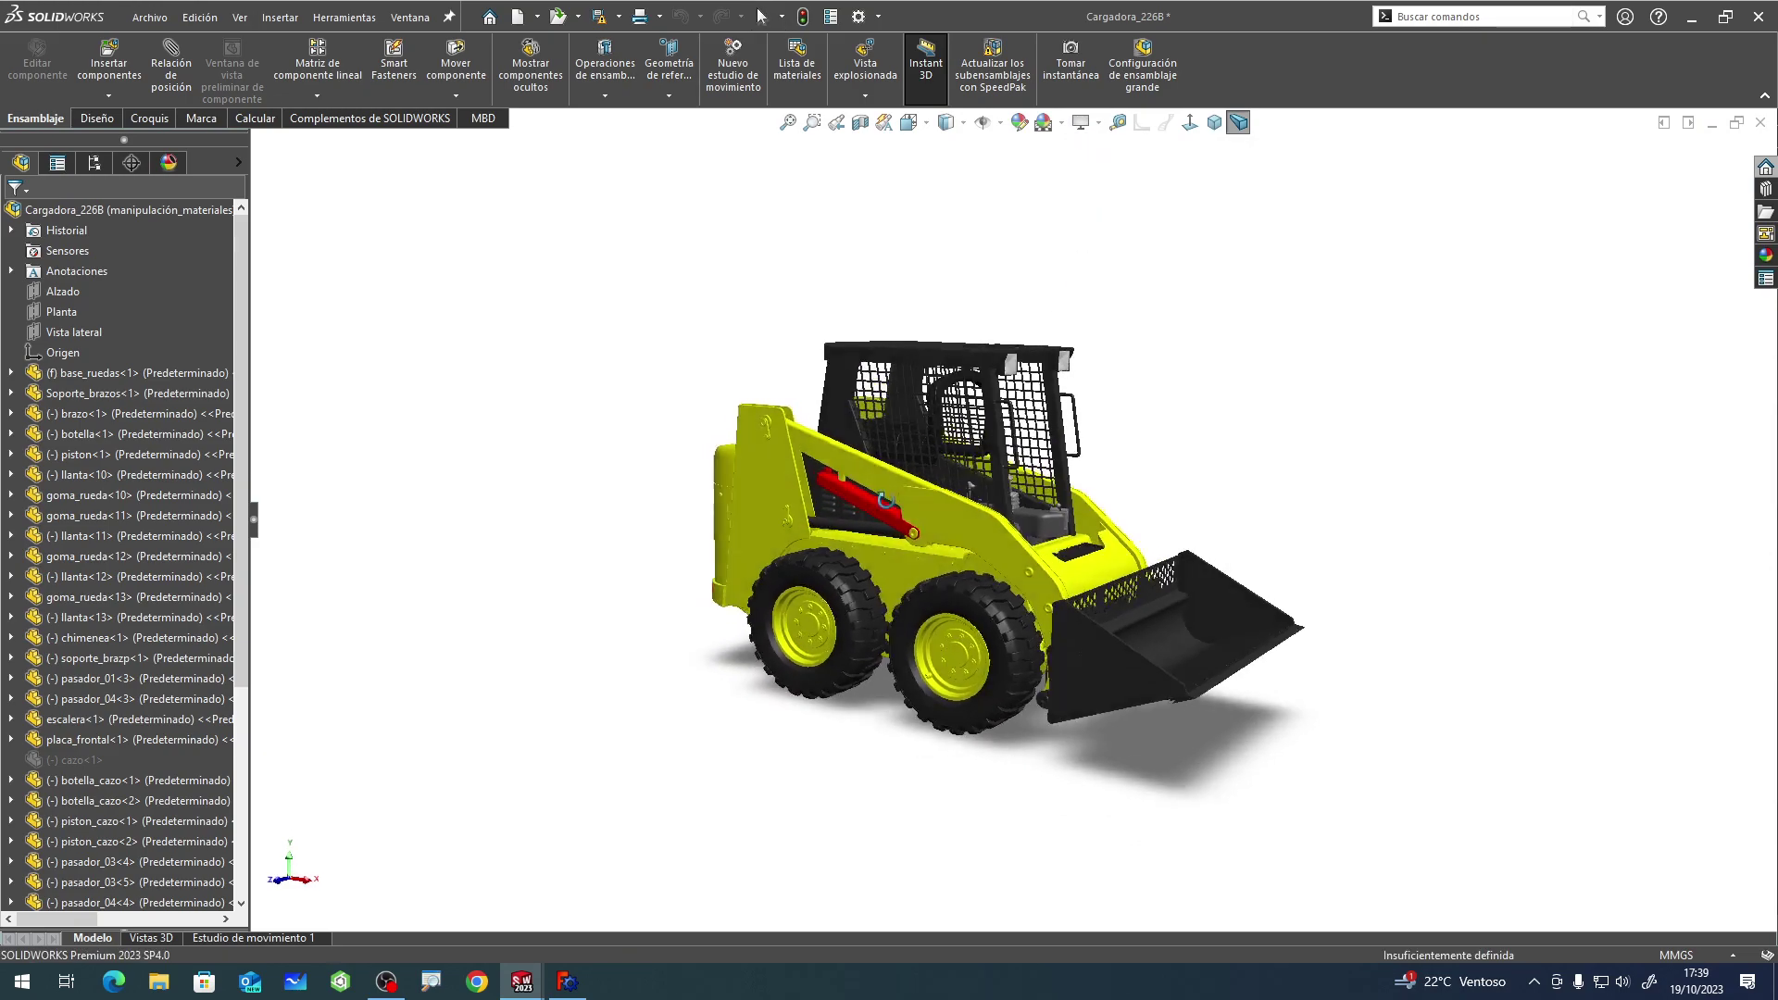
click(961, 541)
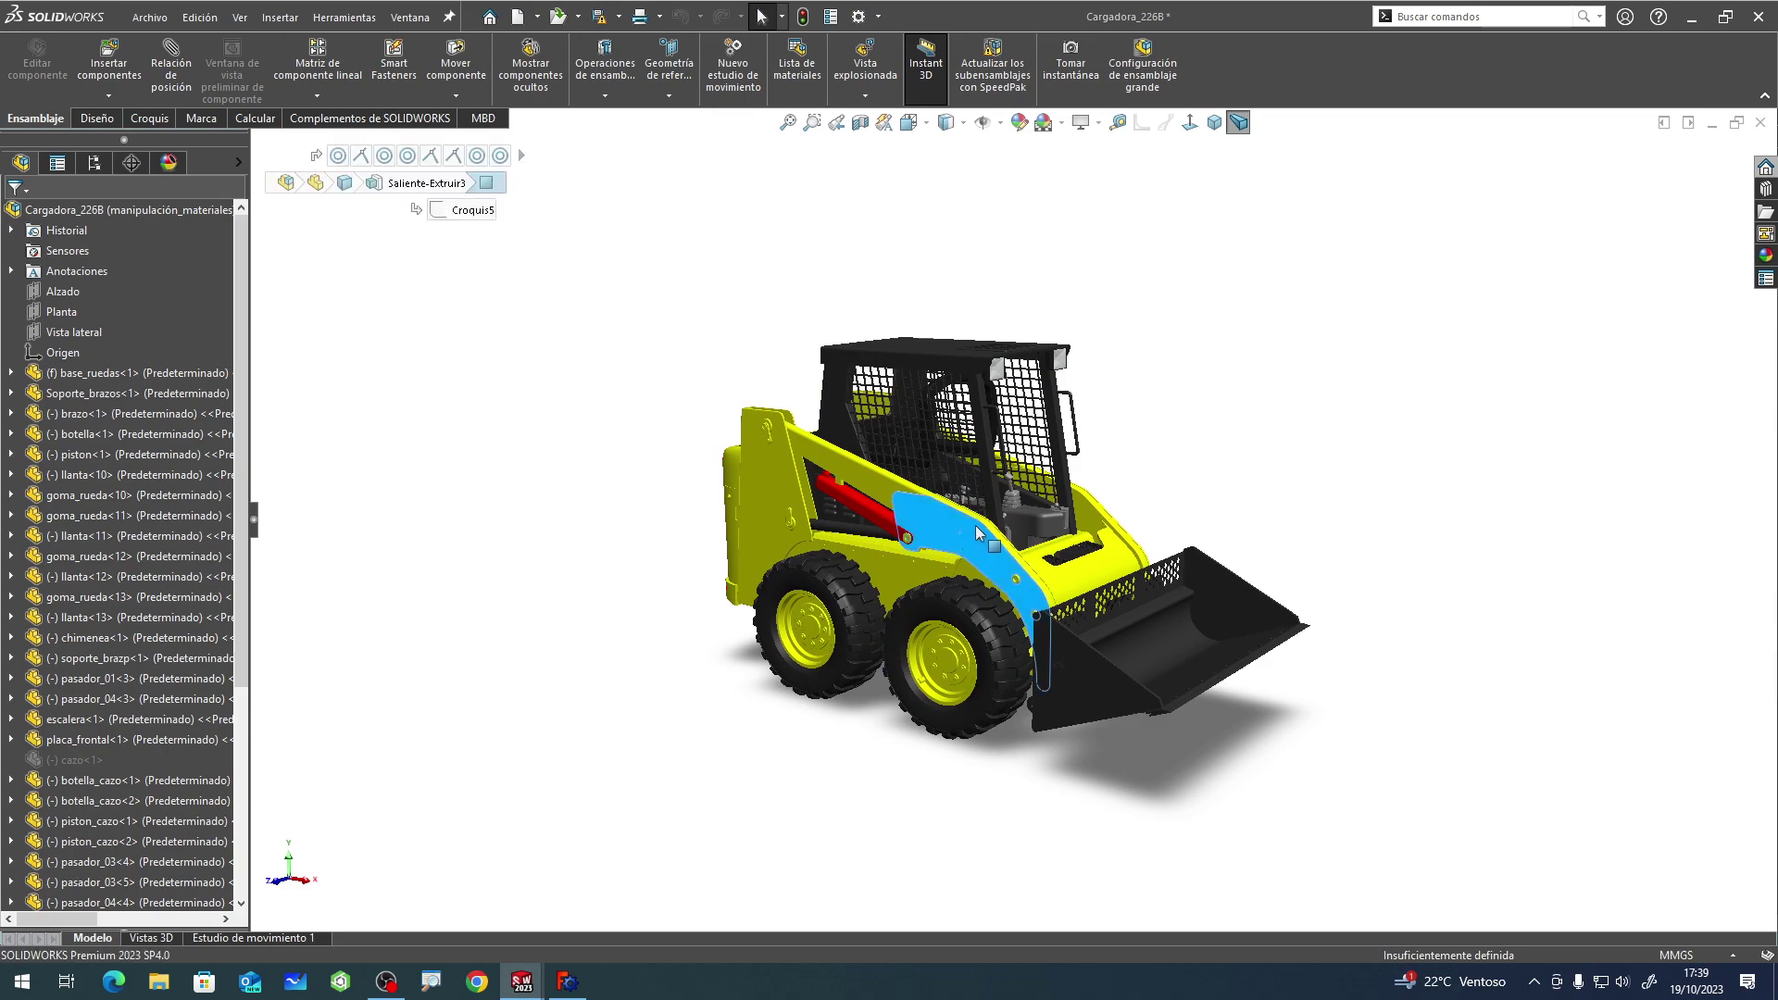
drag(961, 542, 1098, 358)
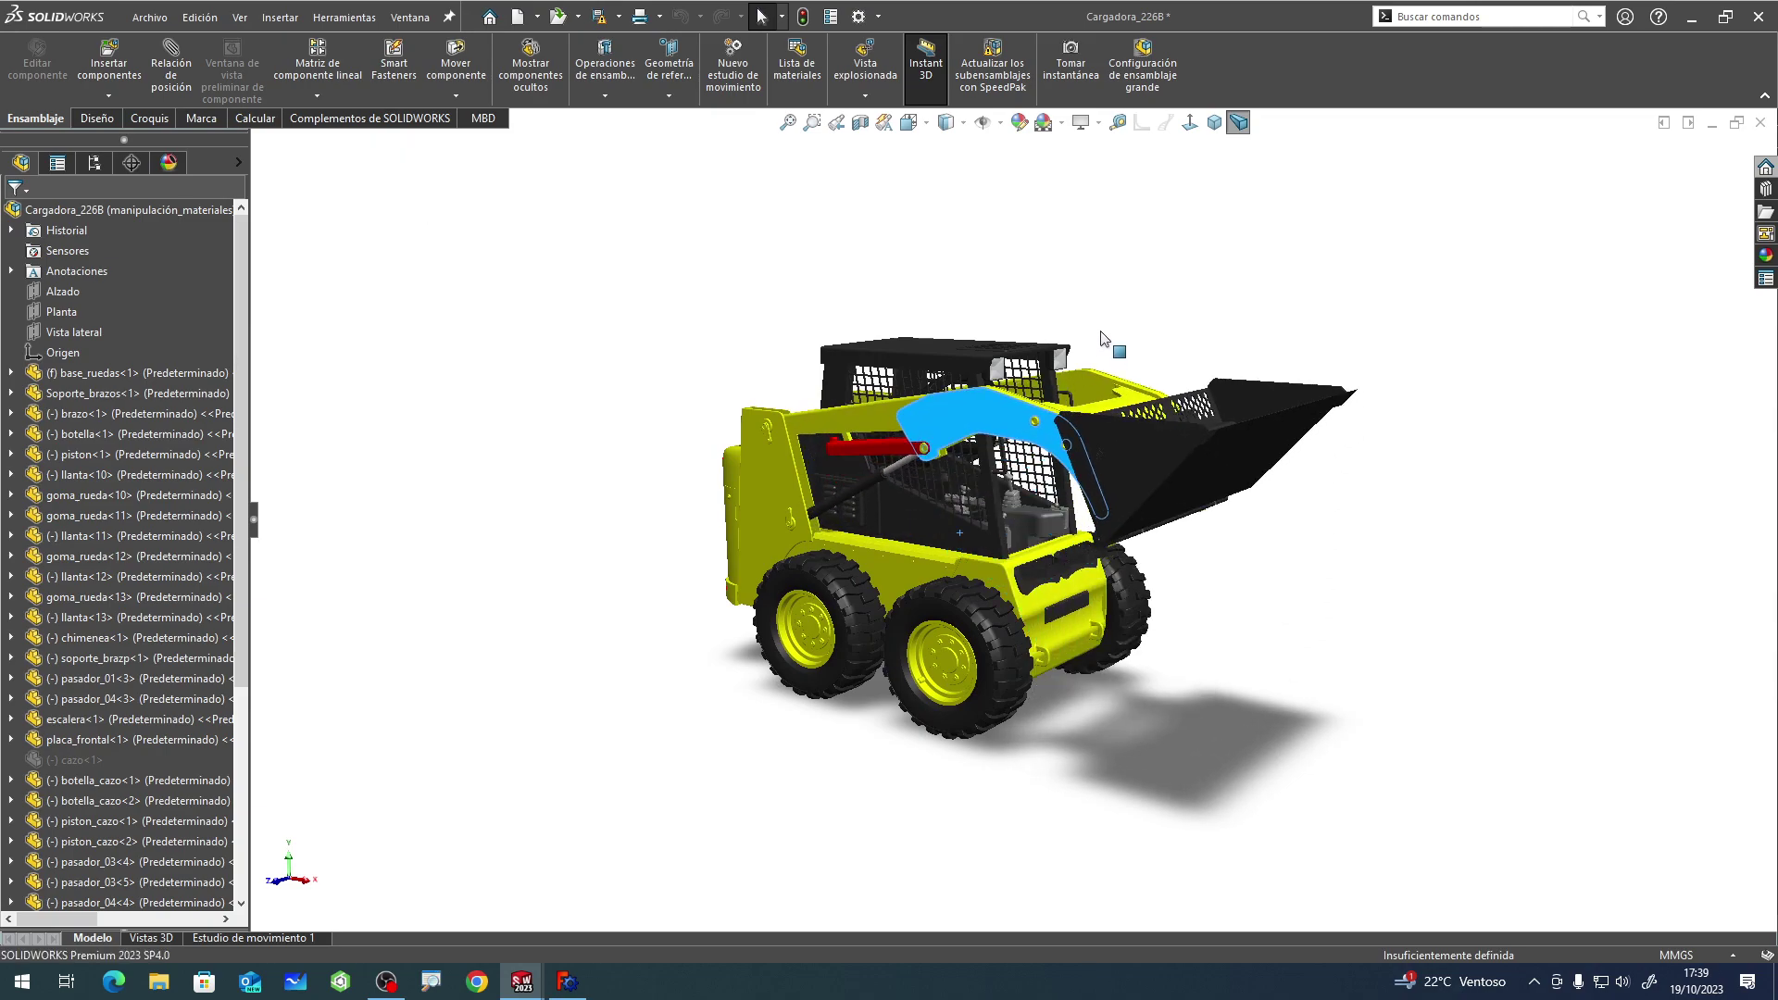
mouse_move(1098, 358)
mouse_down()
mouse_move(1303, 420)
mouse_move(1318, 498)
mouse_move(1285, 457)
mouse_move(1172, 489)
mouse_move(1148, 609)
mouse_move(1221, 693)
mouse_move(1170, 672)
mouse_up()
mouse_move(771, 404)
middle_down()
mouse_move(774, 345)
mouse_move(798, 412)
mouse_move(749, 523)
mouse_move(654, 516)
mouse_move(709, 561)
middle_up()
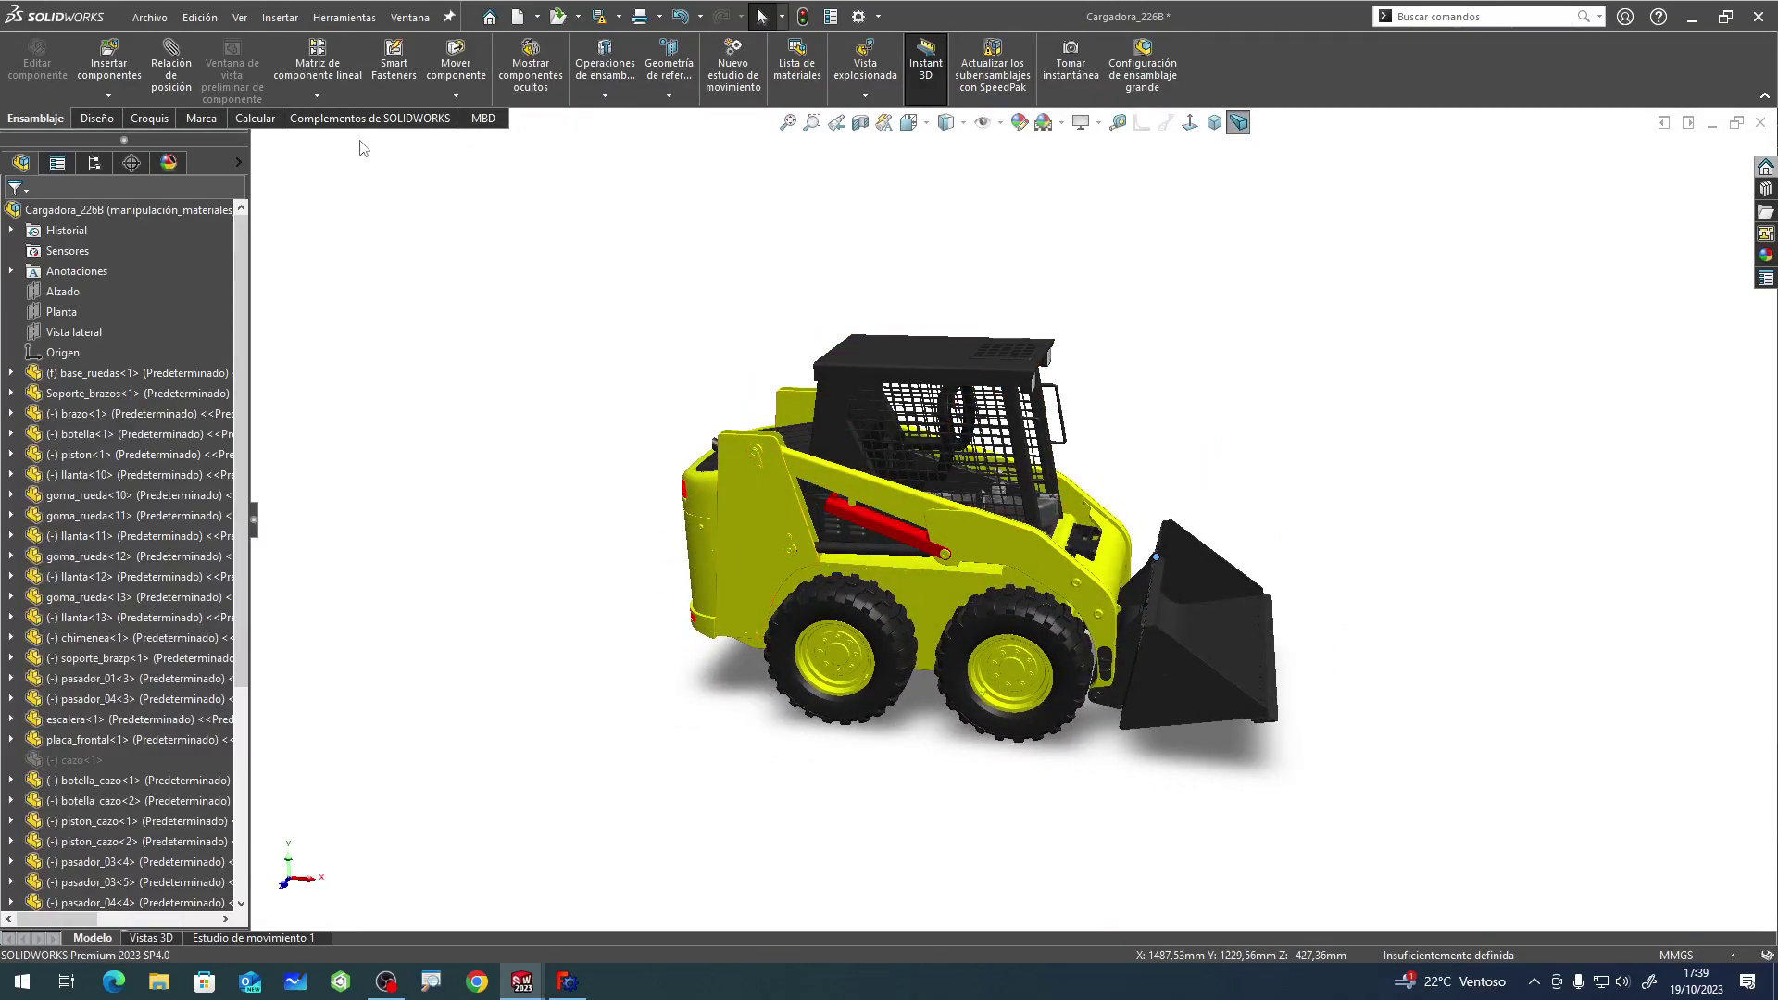
Close the loader assembly without saving, returning to the cabina assembly.
click(1760, 123)
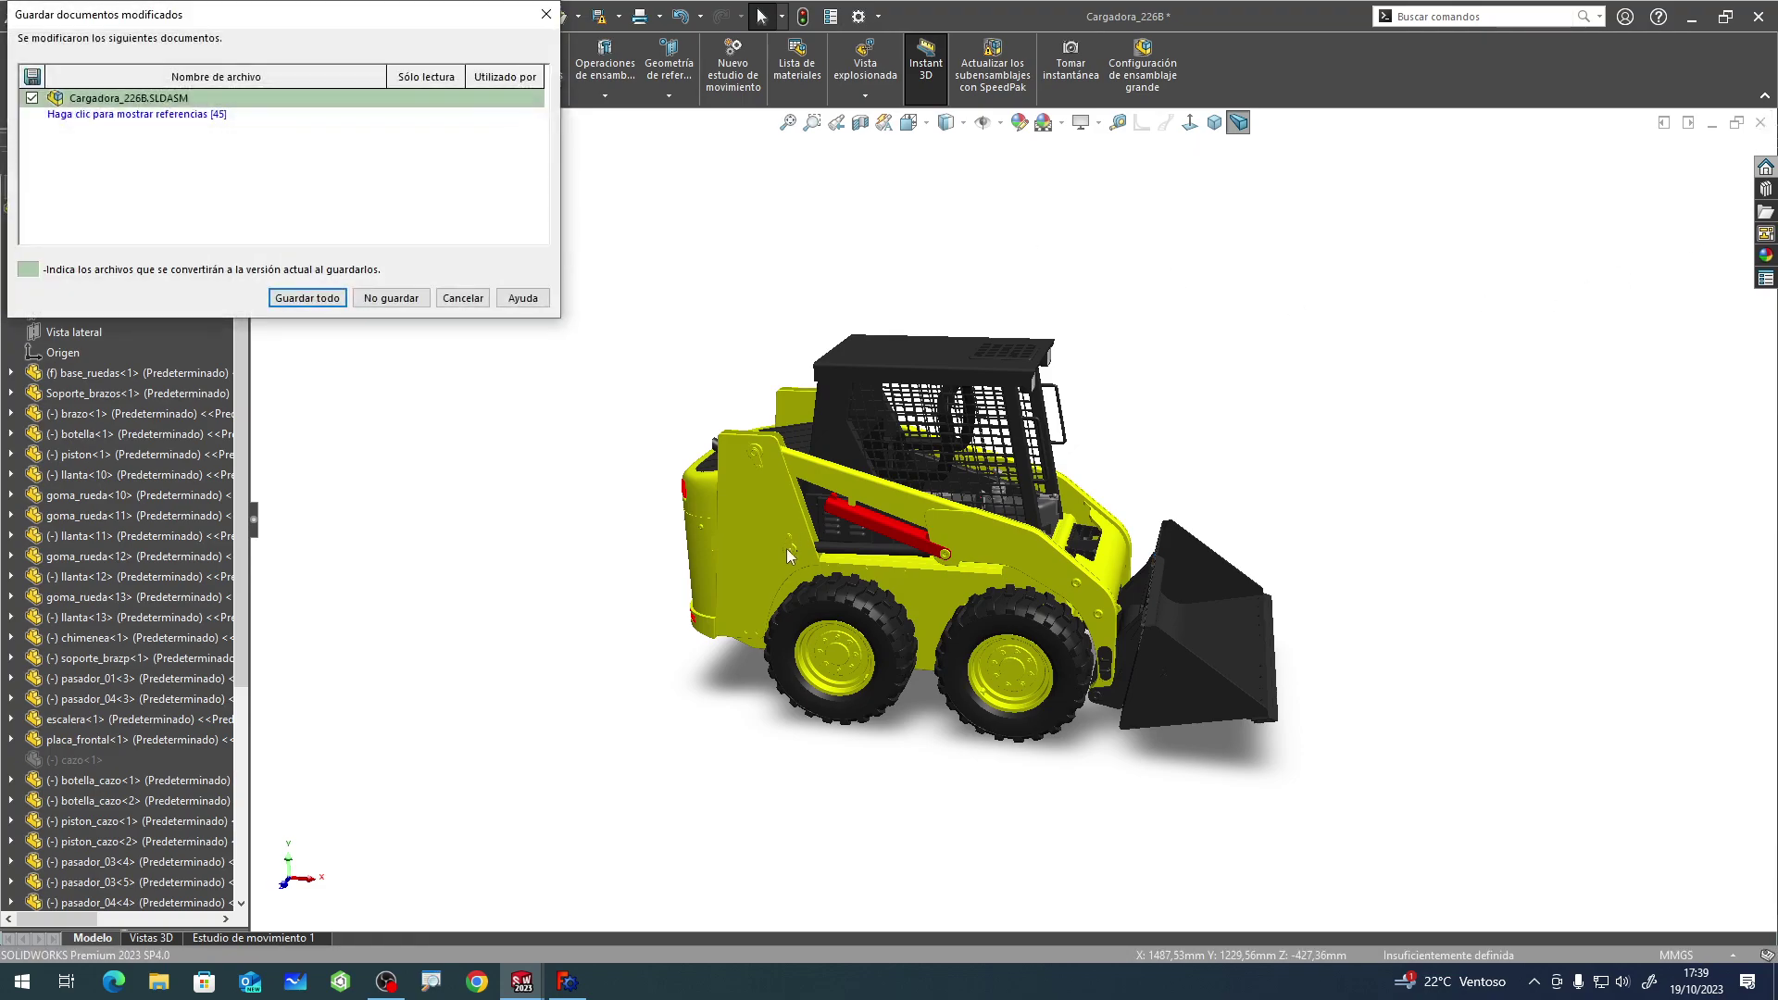
click(392, 304)
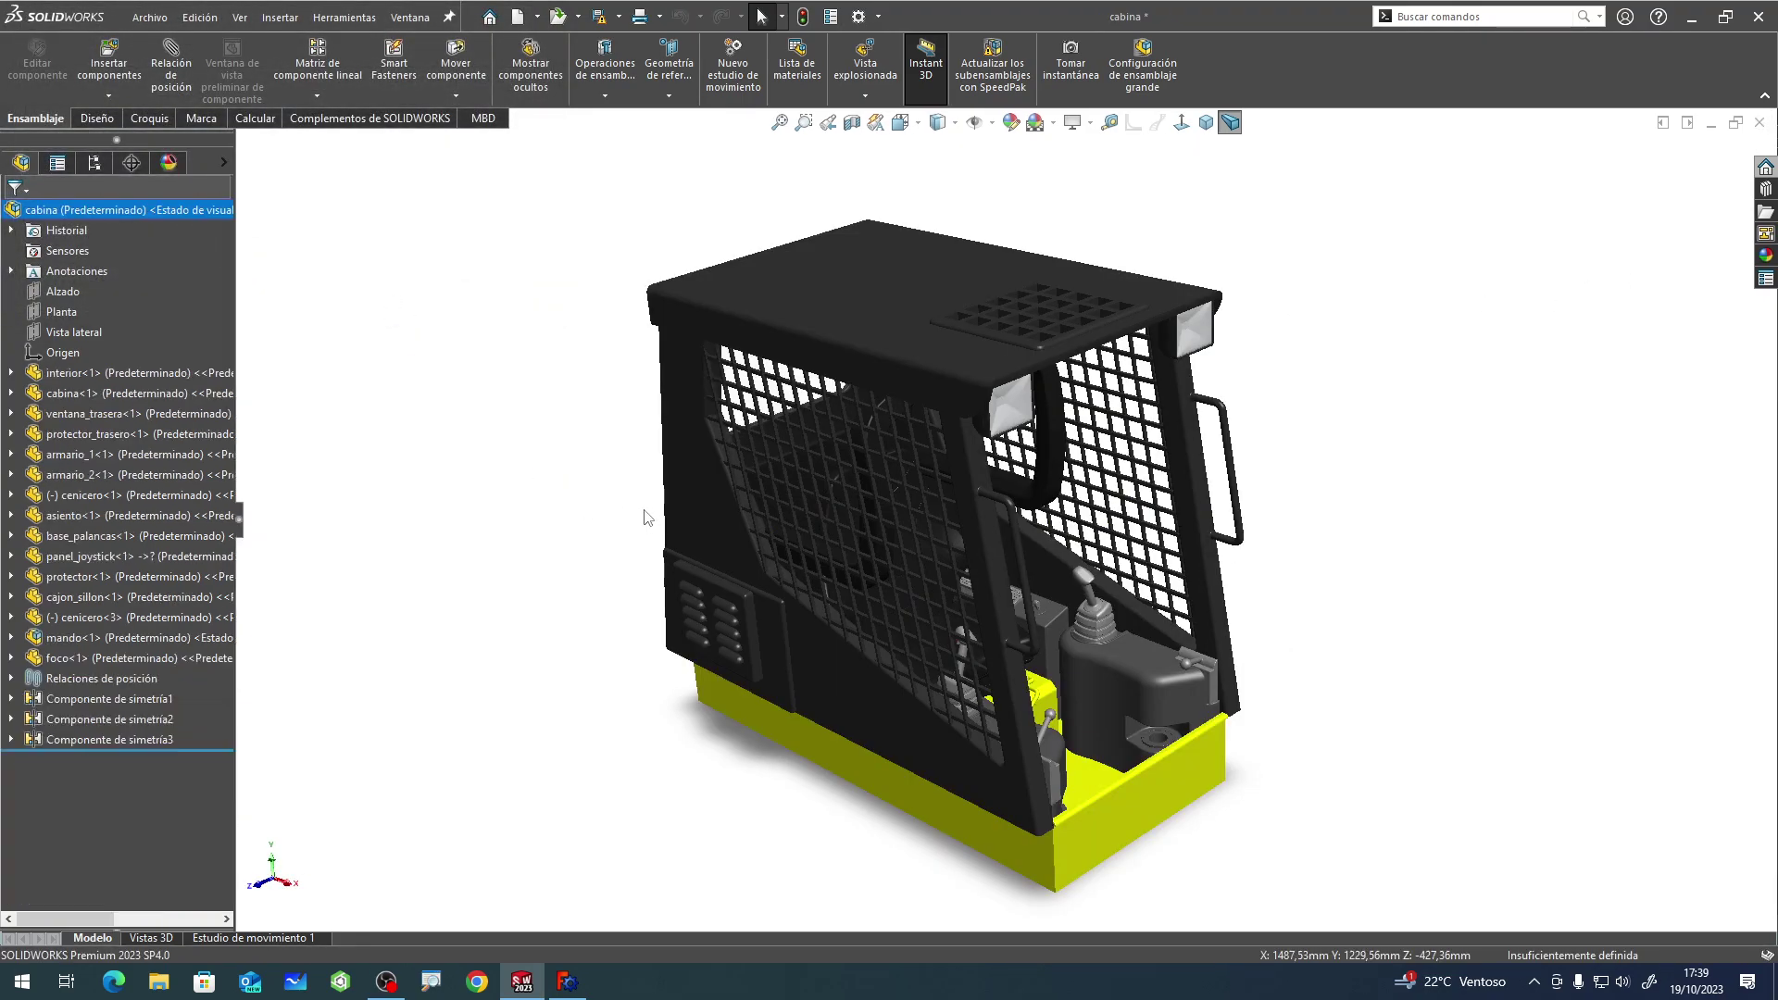
mouse_move(643, 511)
middle_down()
mouse_move(548, 478)
mouse_move(727, 289)
middle_up()
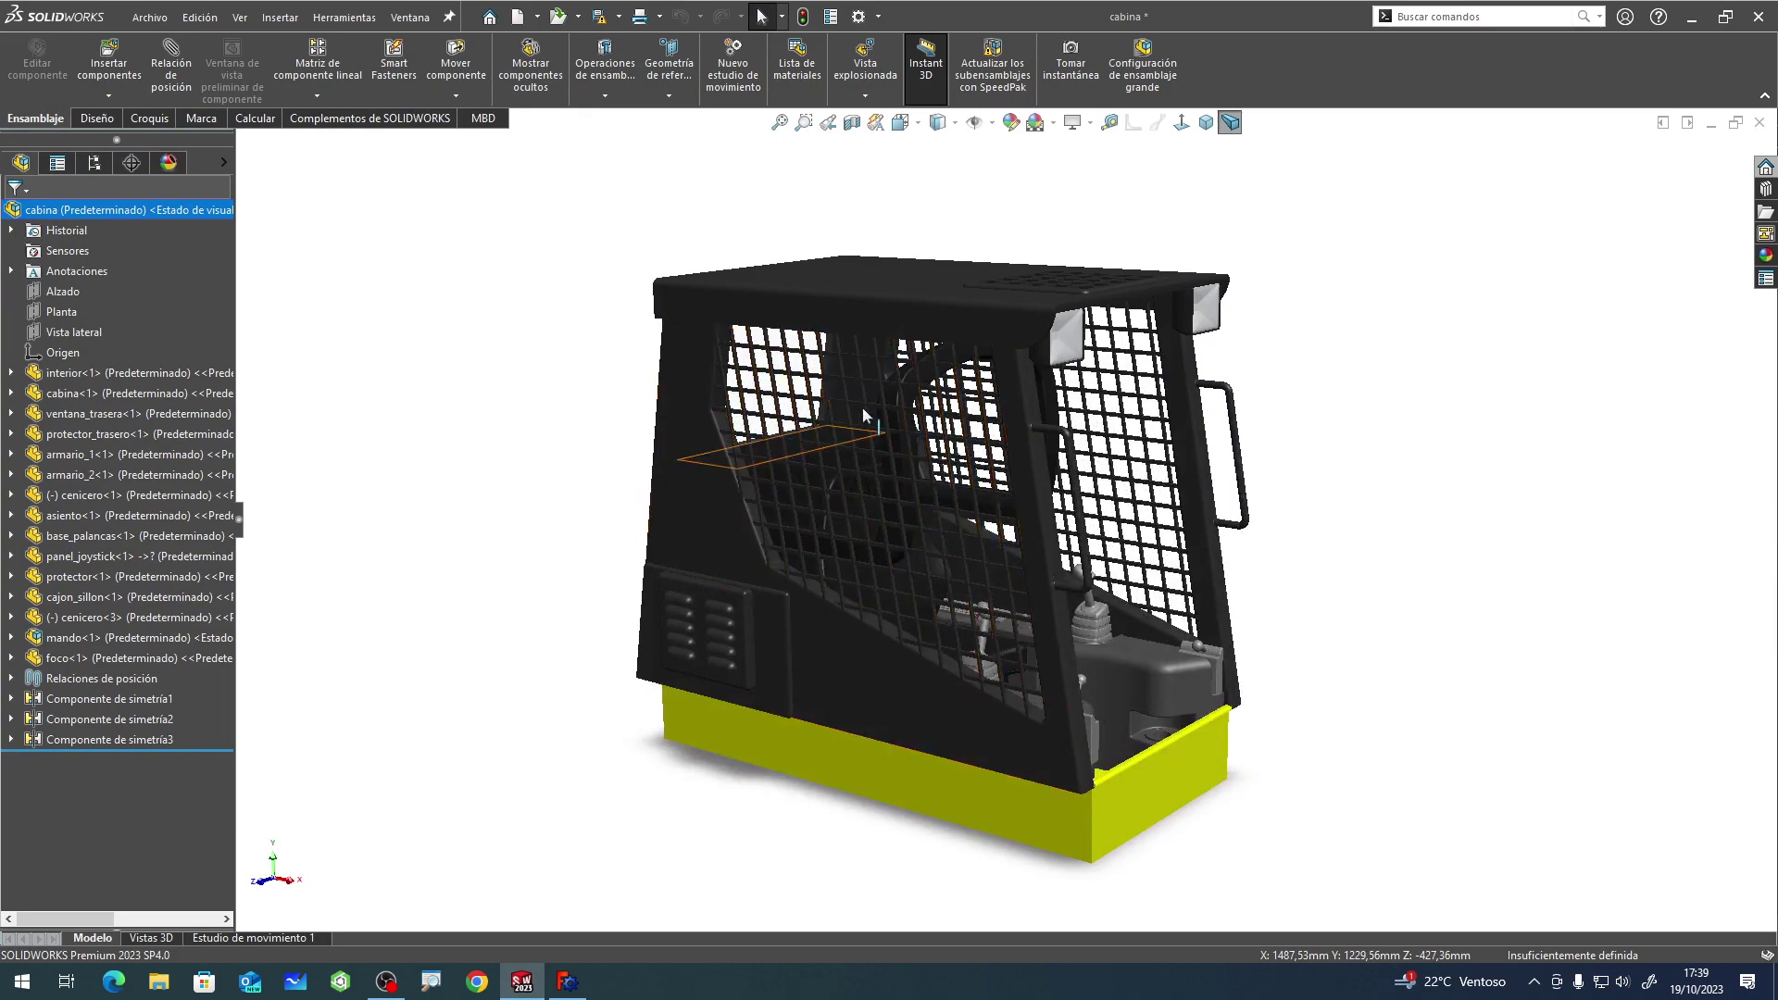
Save cabina as a STEP AP214 file named cabina on SSD SECUNDARIO (D:).
click(140, 17)
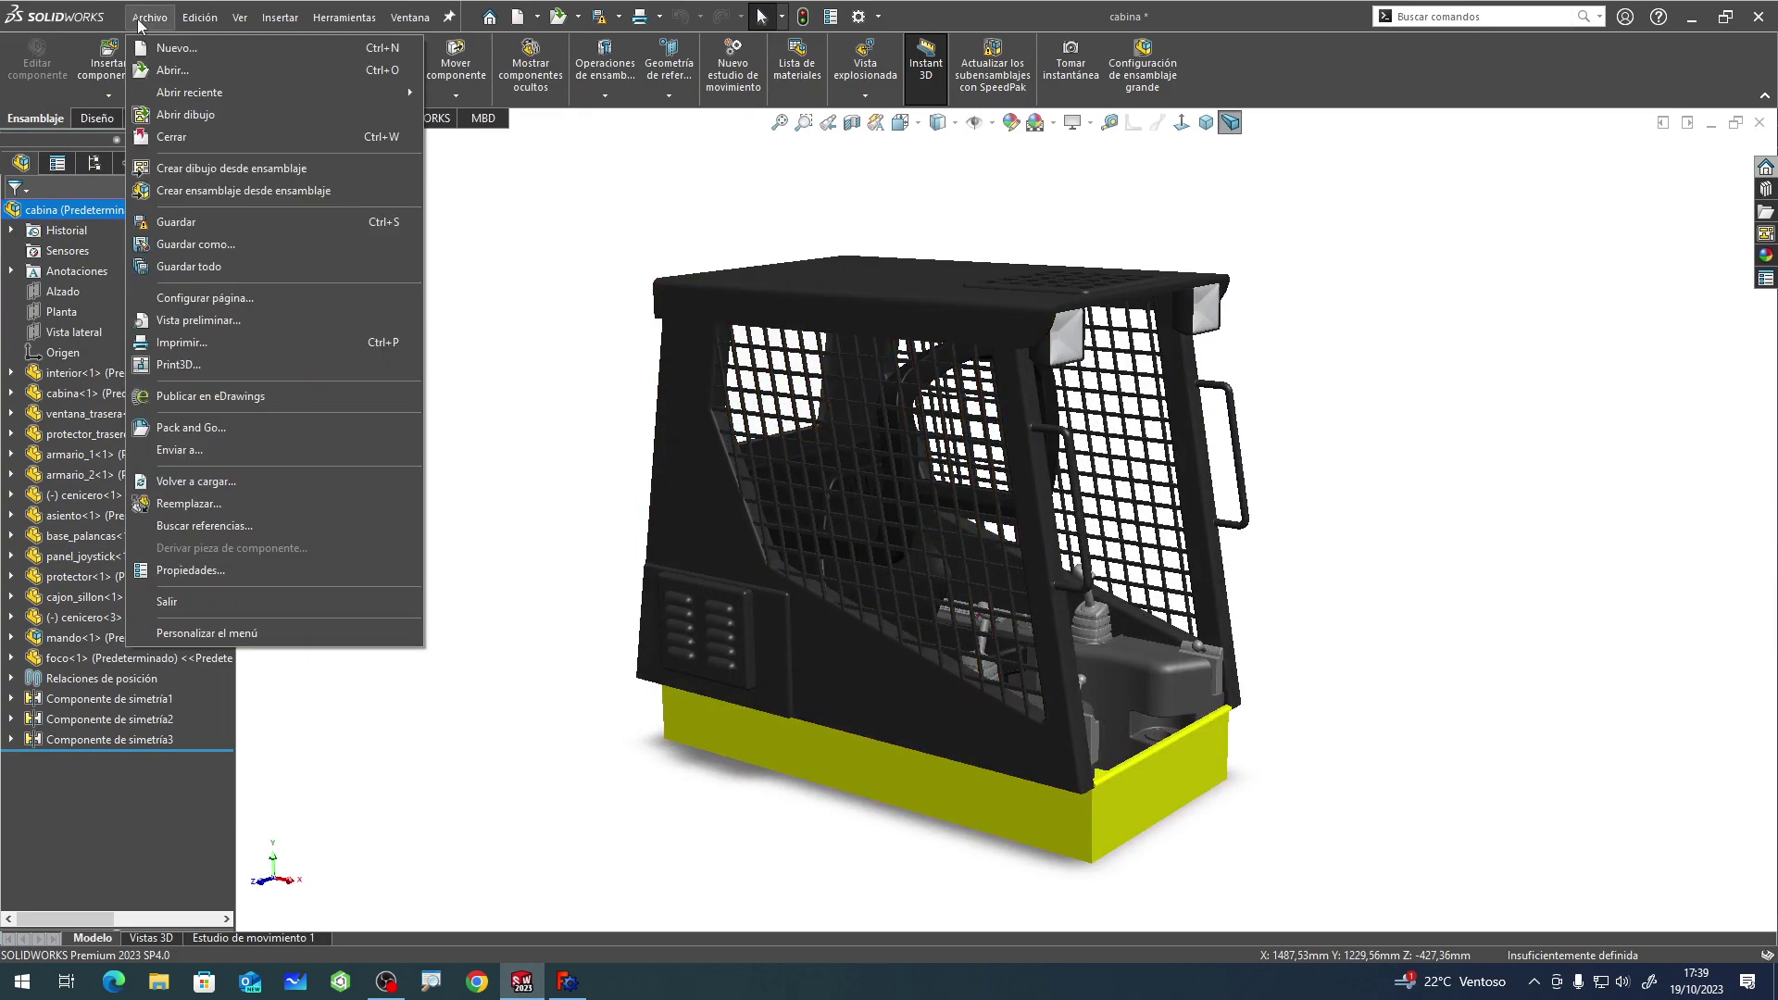
click(190, 244)
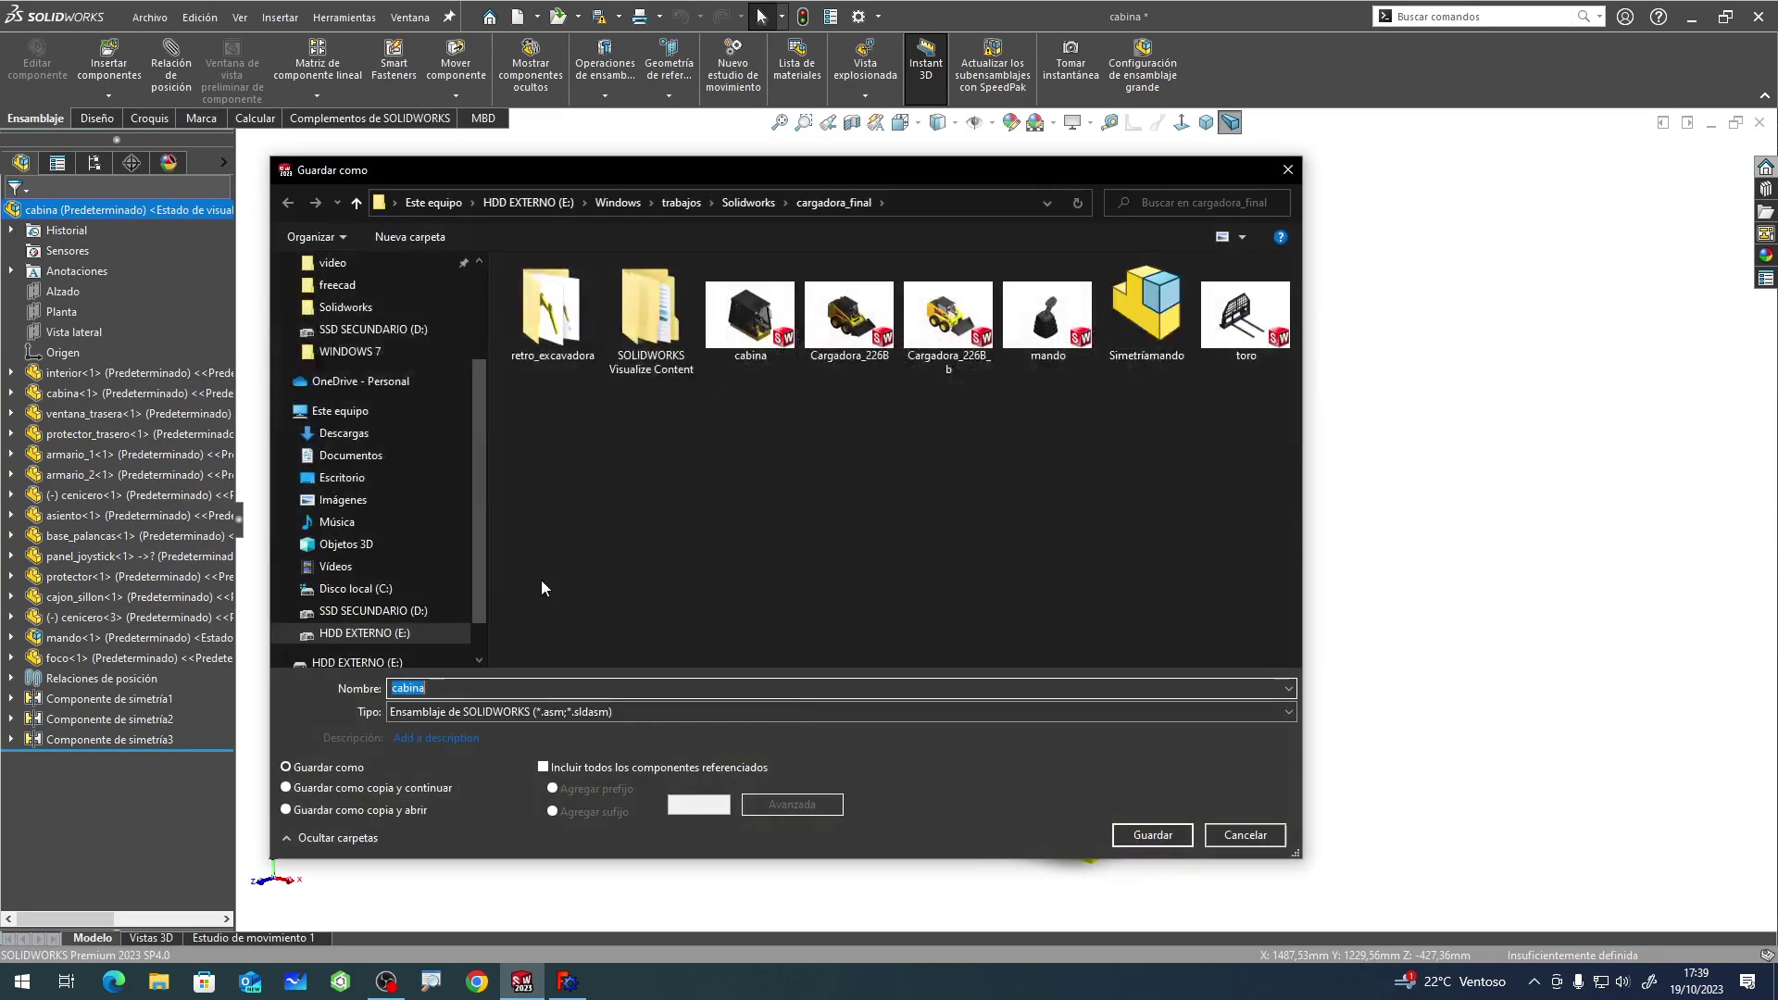
click(569, 719)
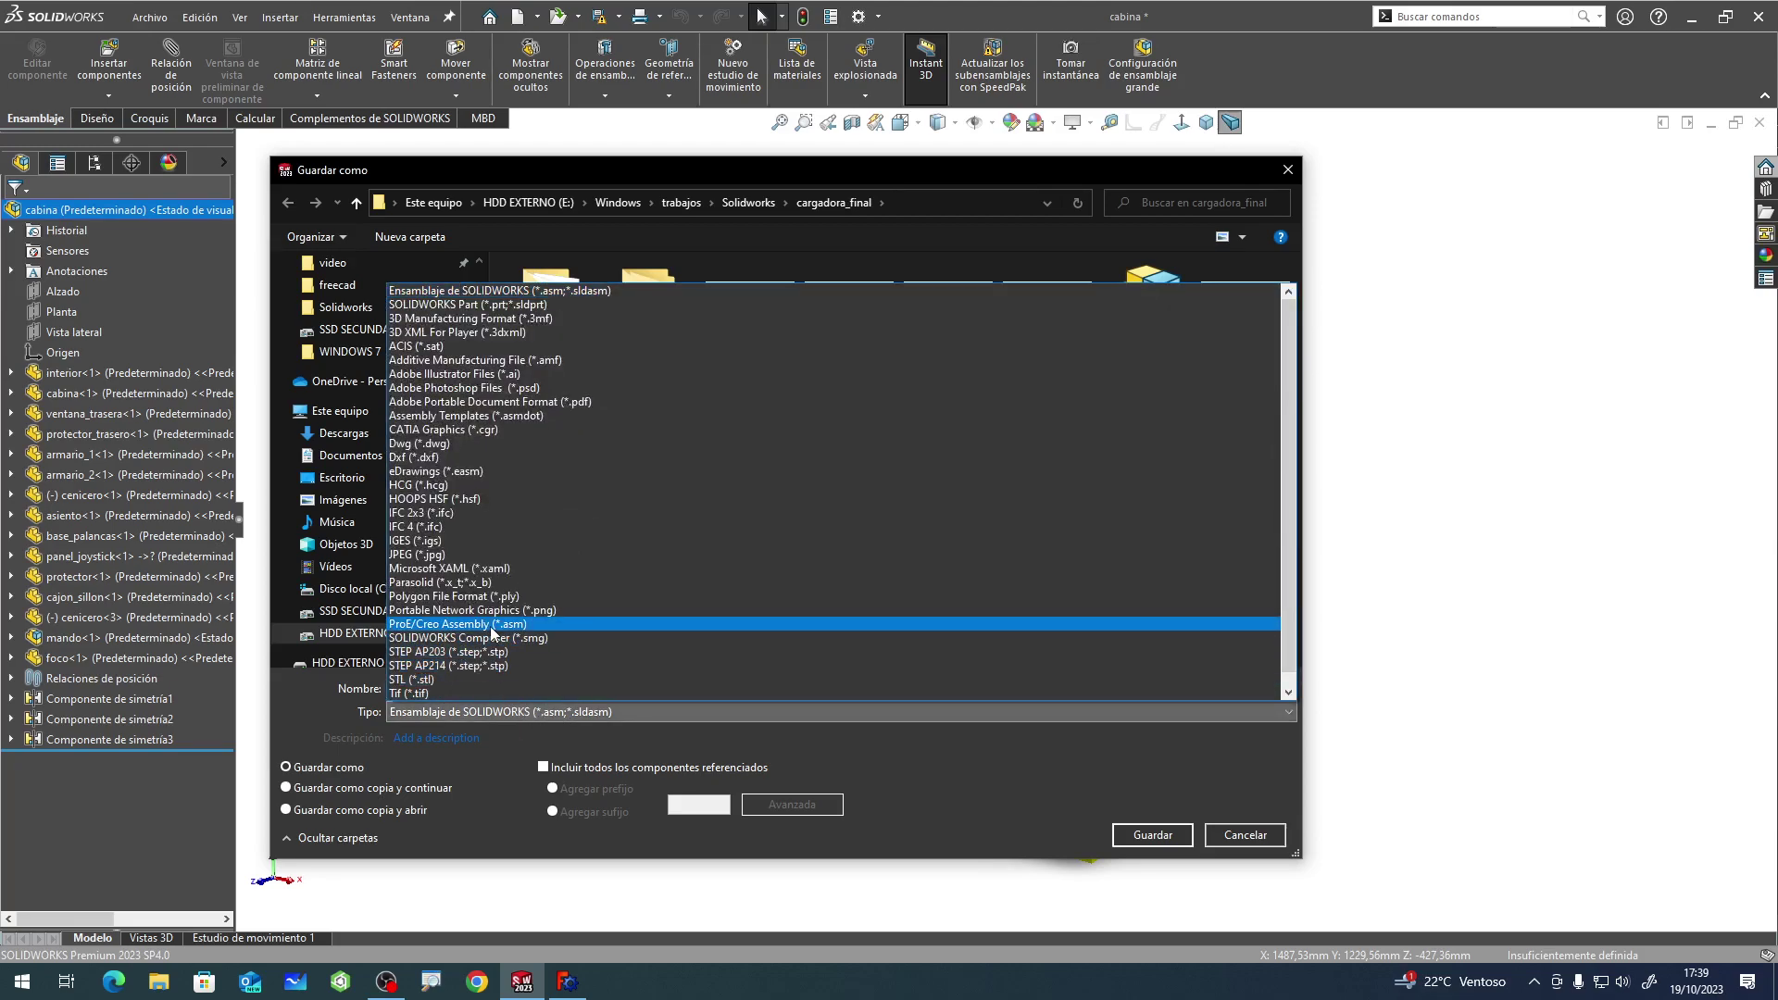
click(463, 665)
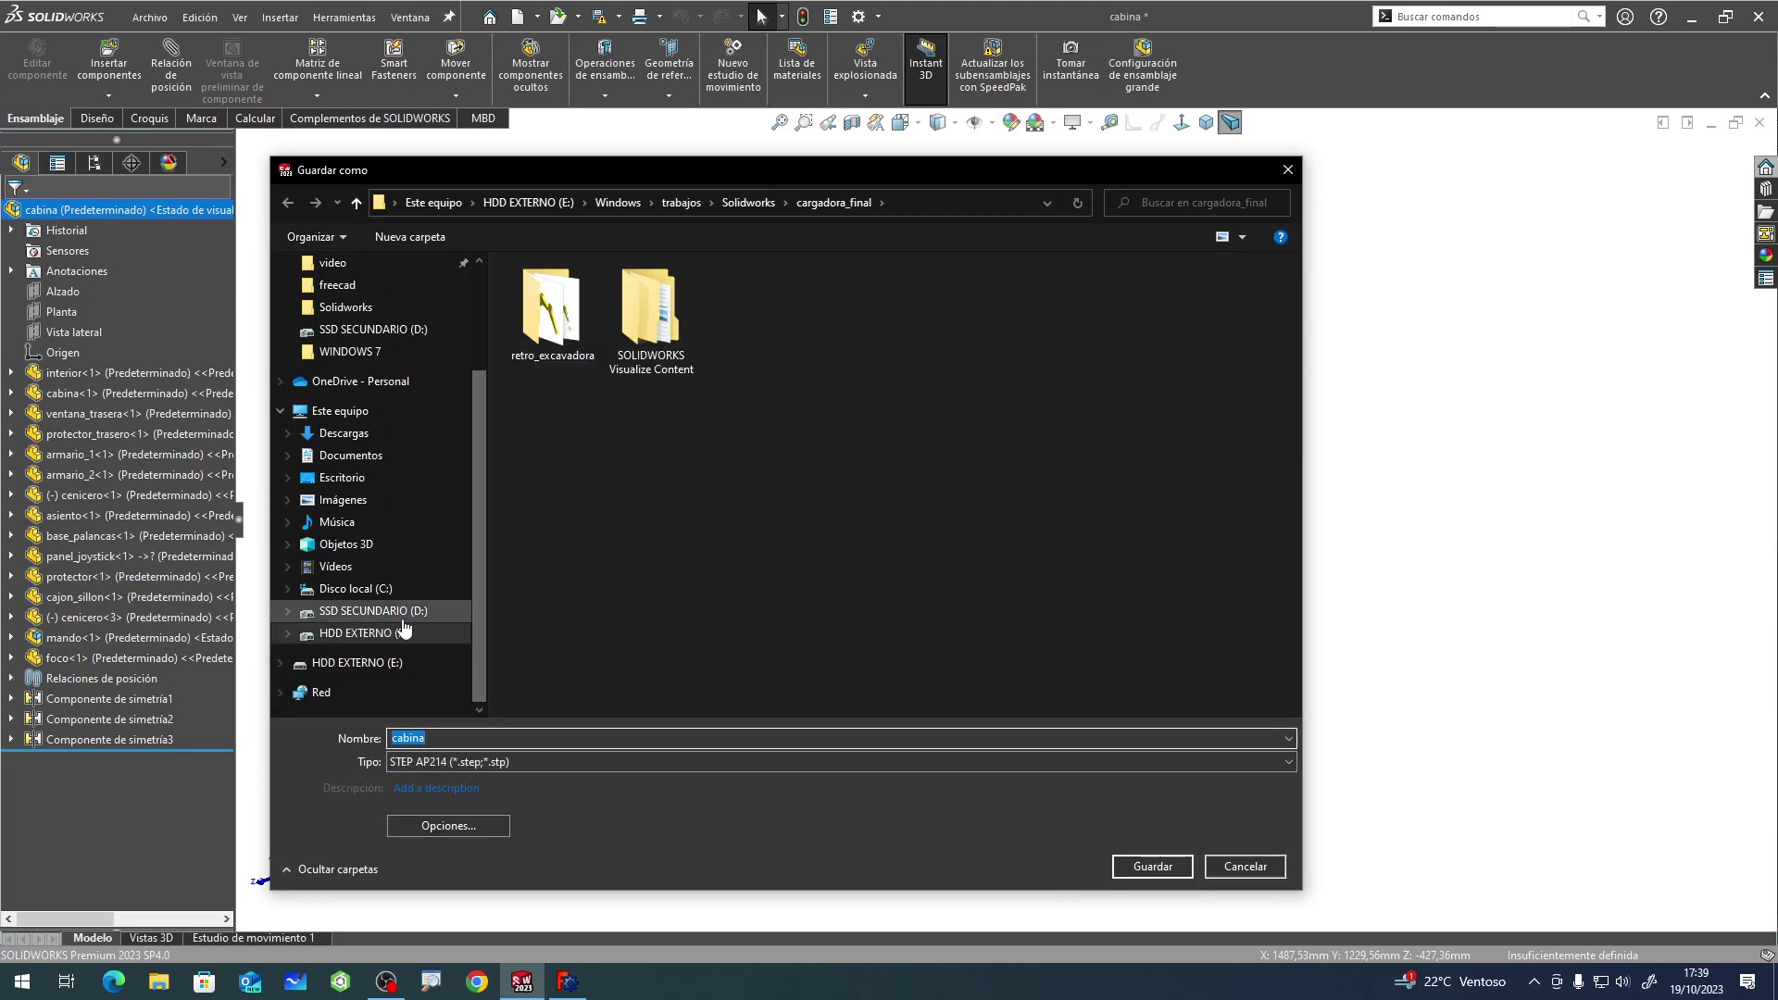
click(400, 613)
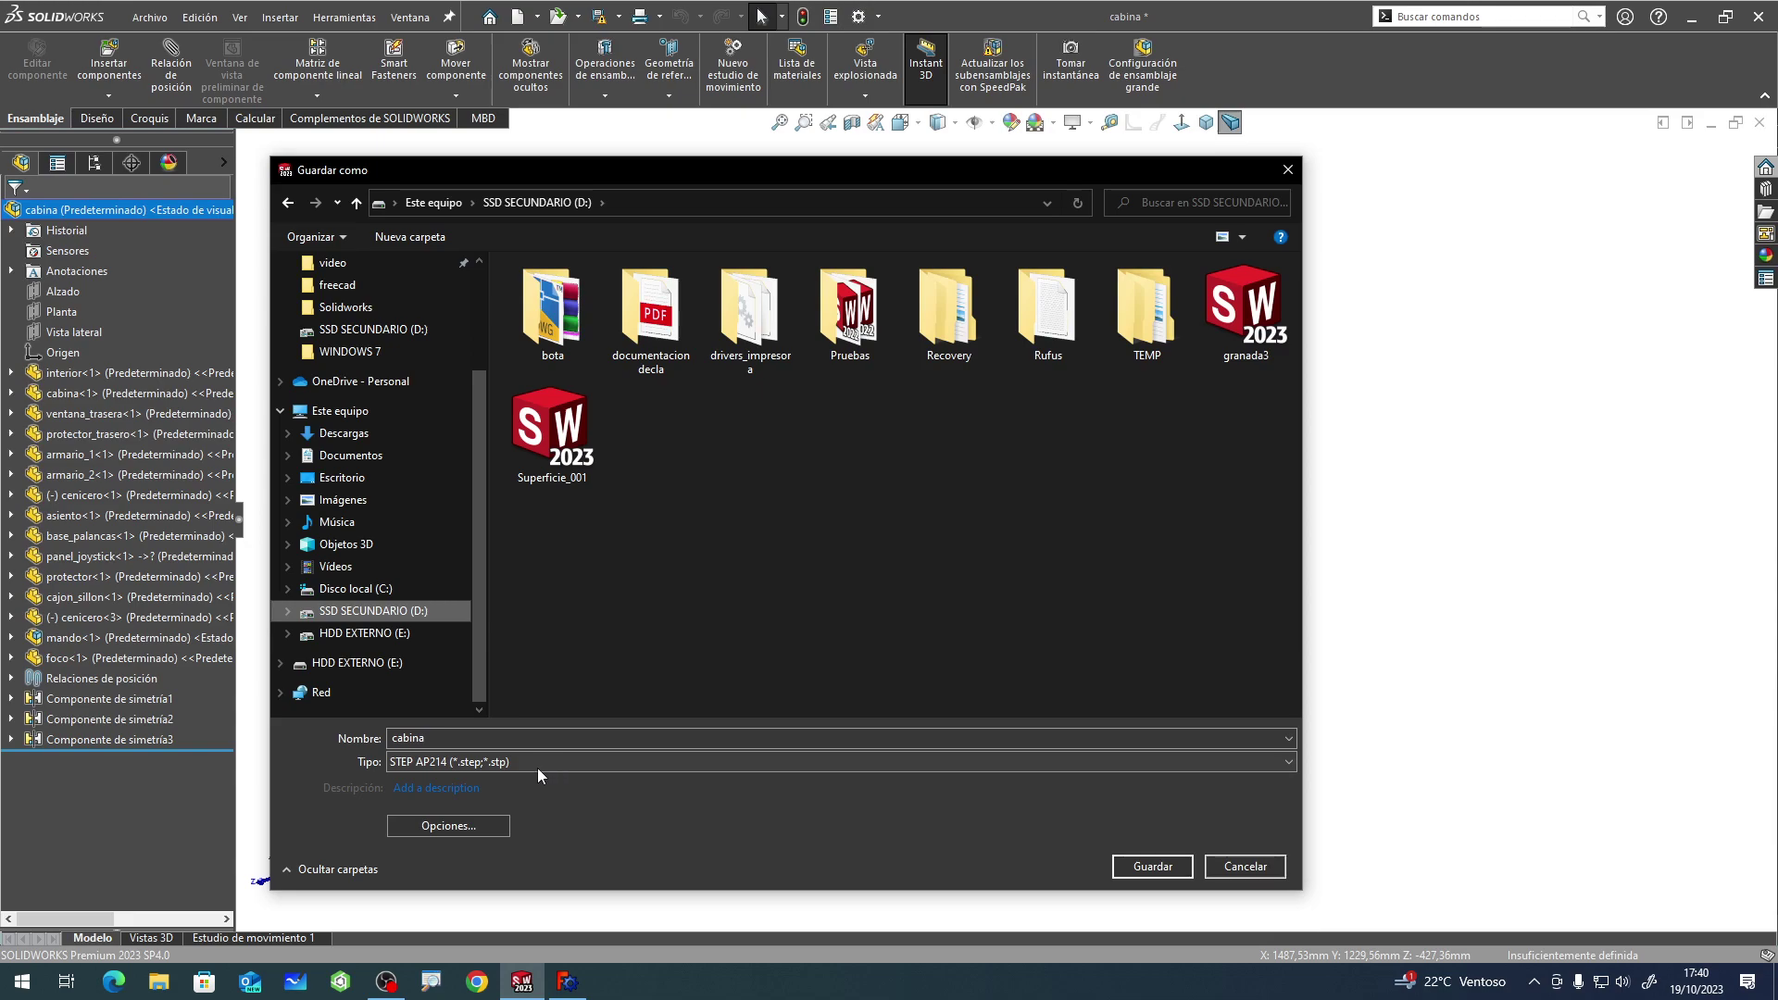
drag(437, 741, 385, 738)
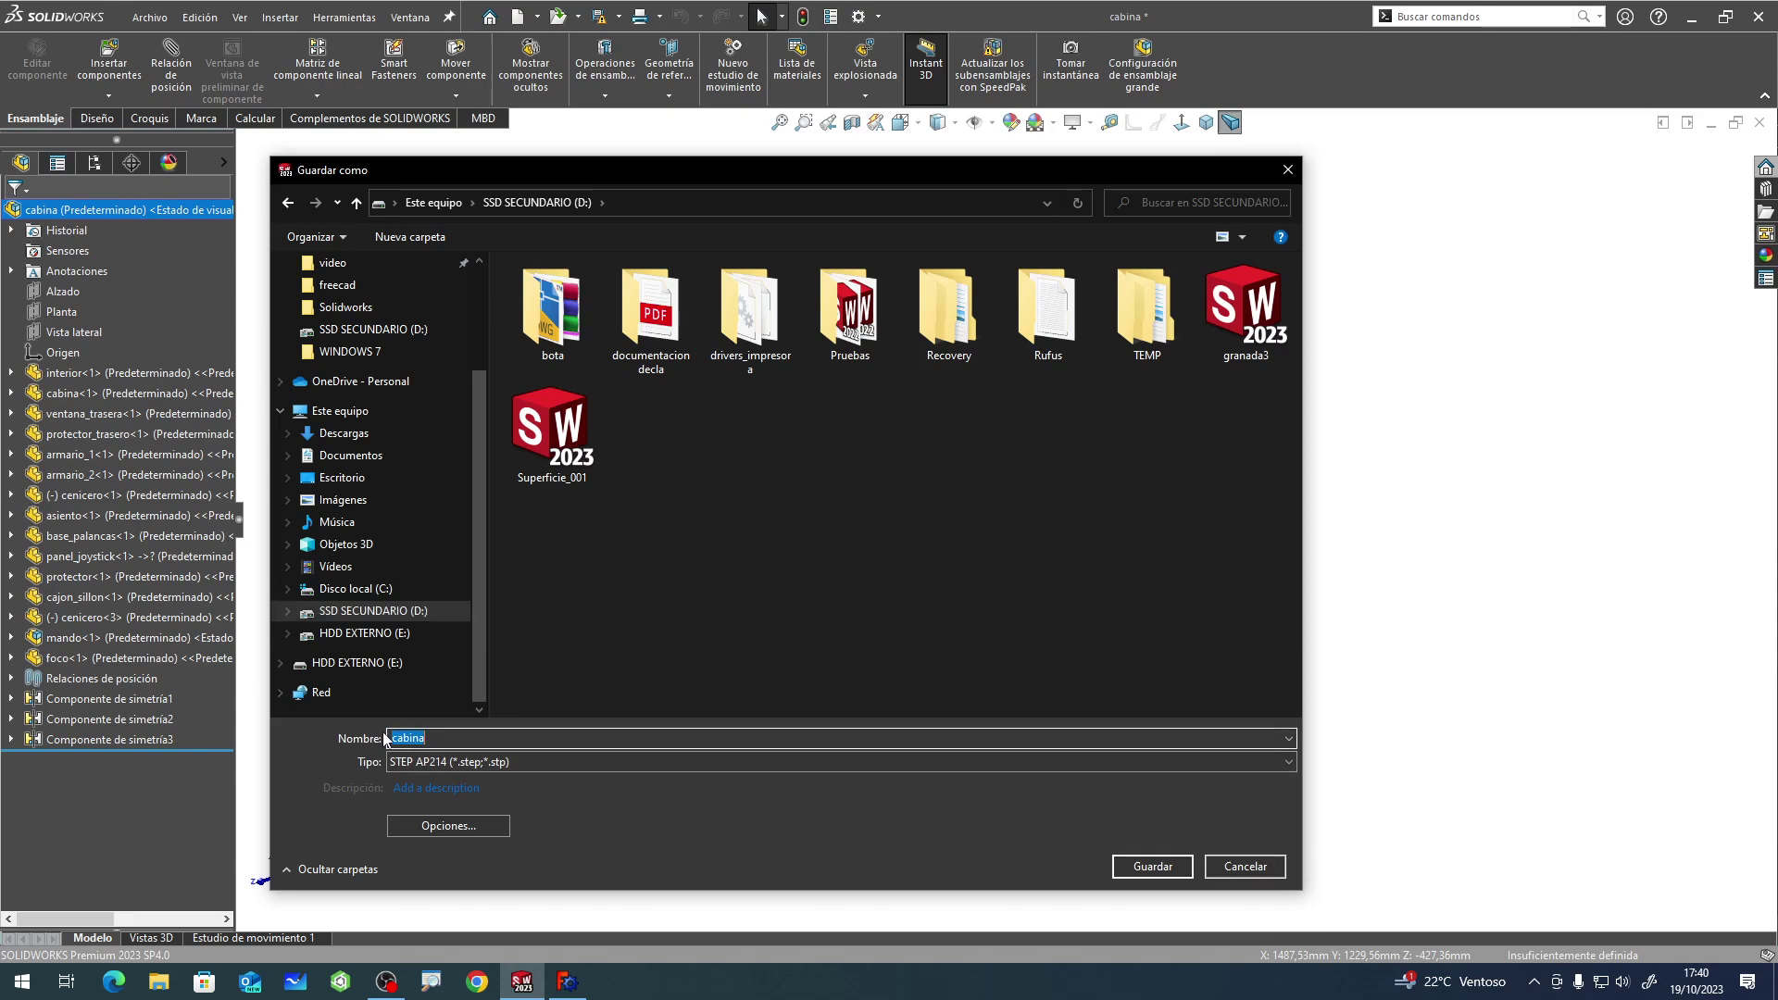
click(1164, 871)
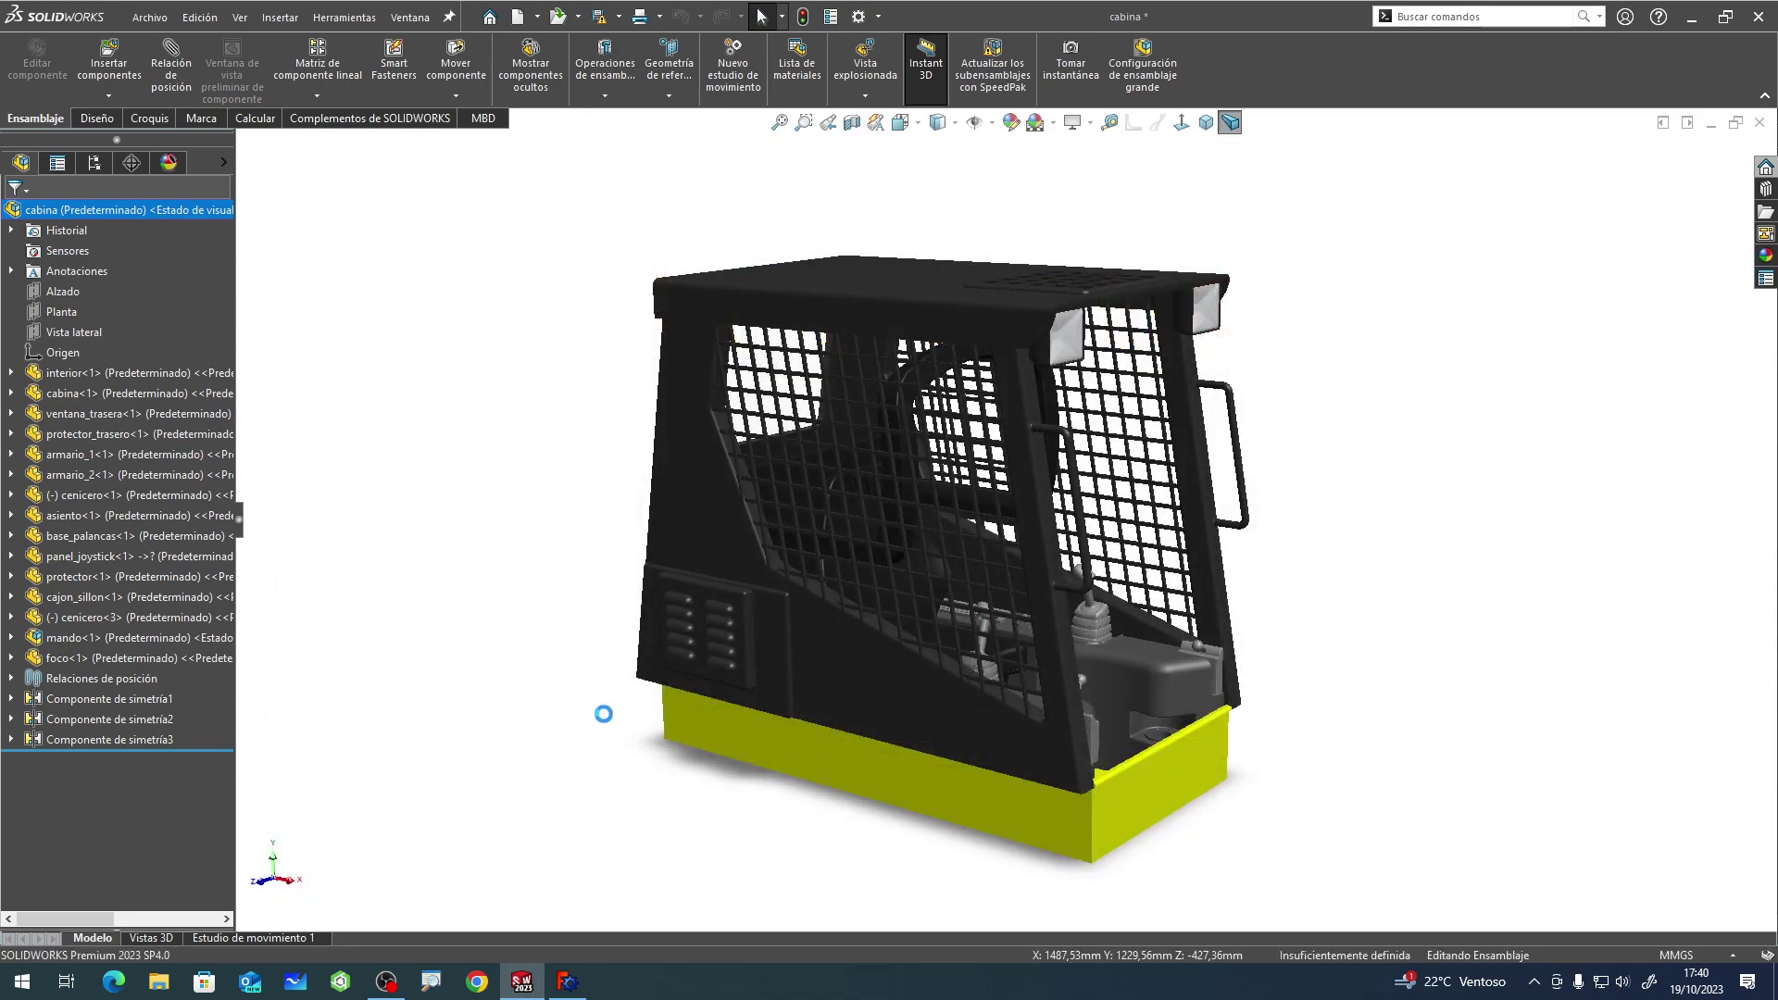
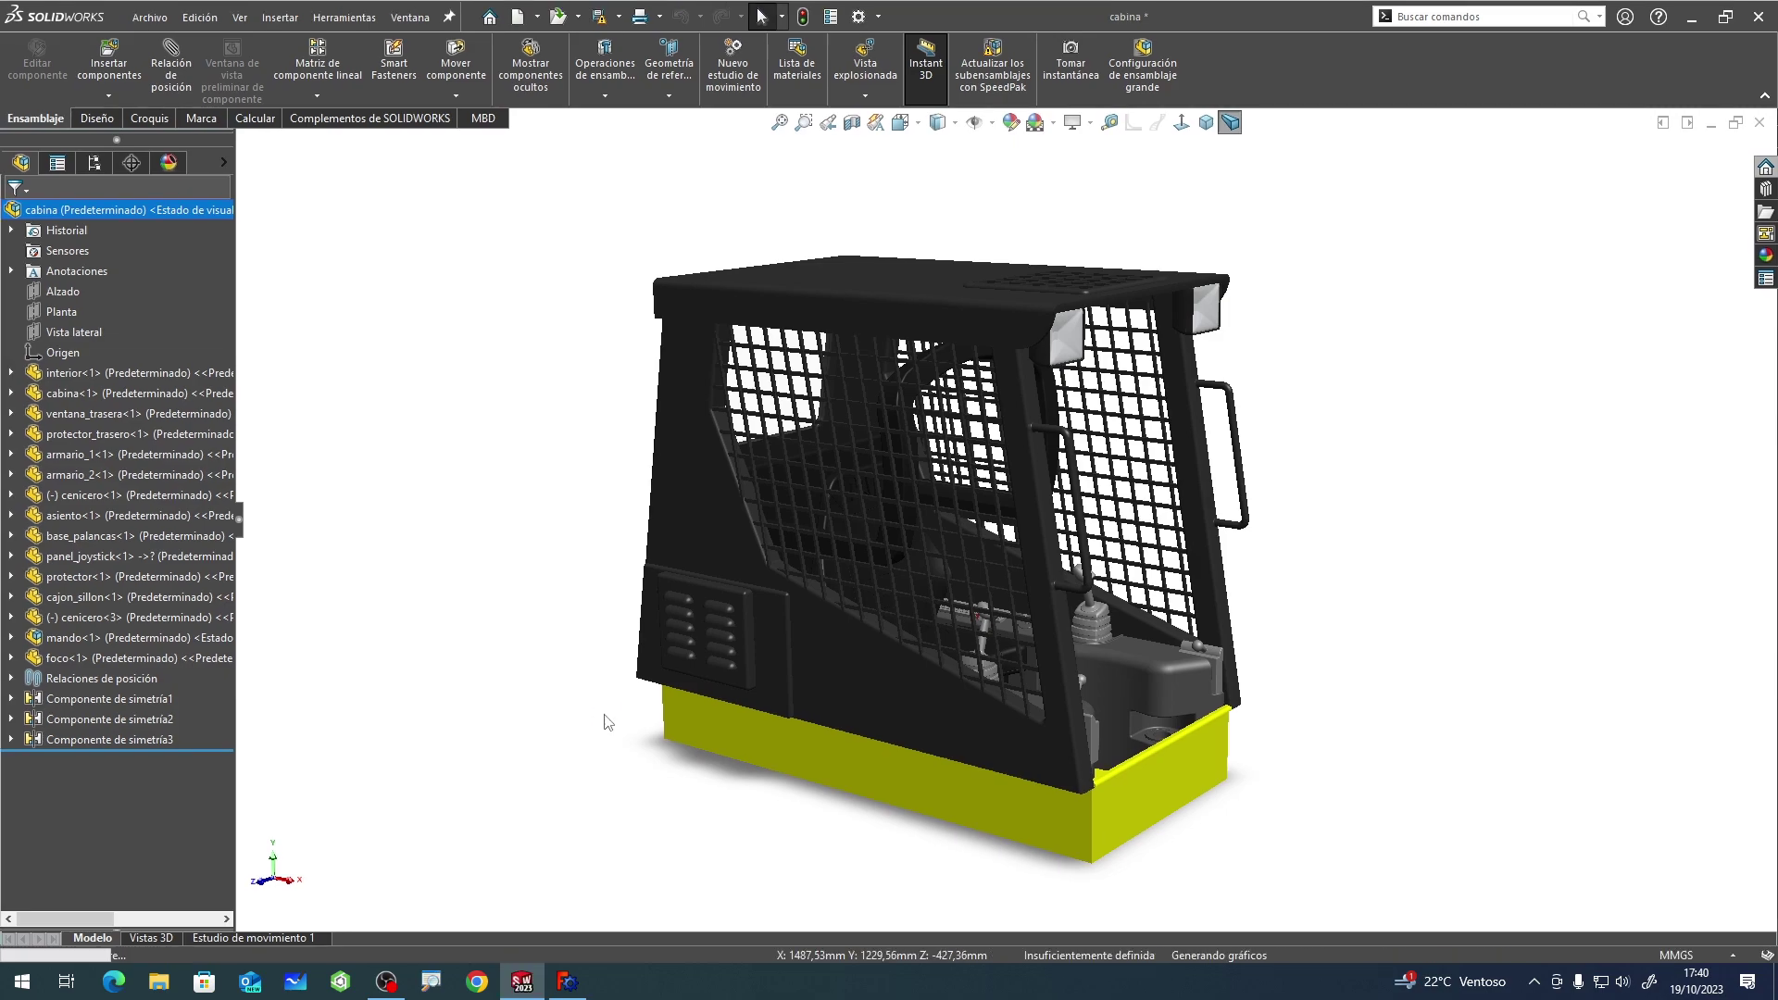
Switch from the SolidWorks cabin assembly to FreeCAD's start page.
click(567, 981)
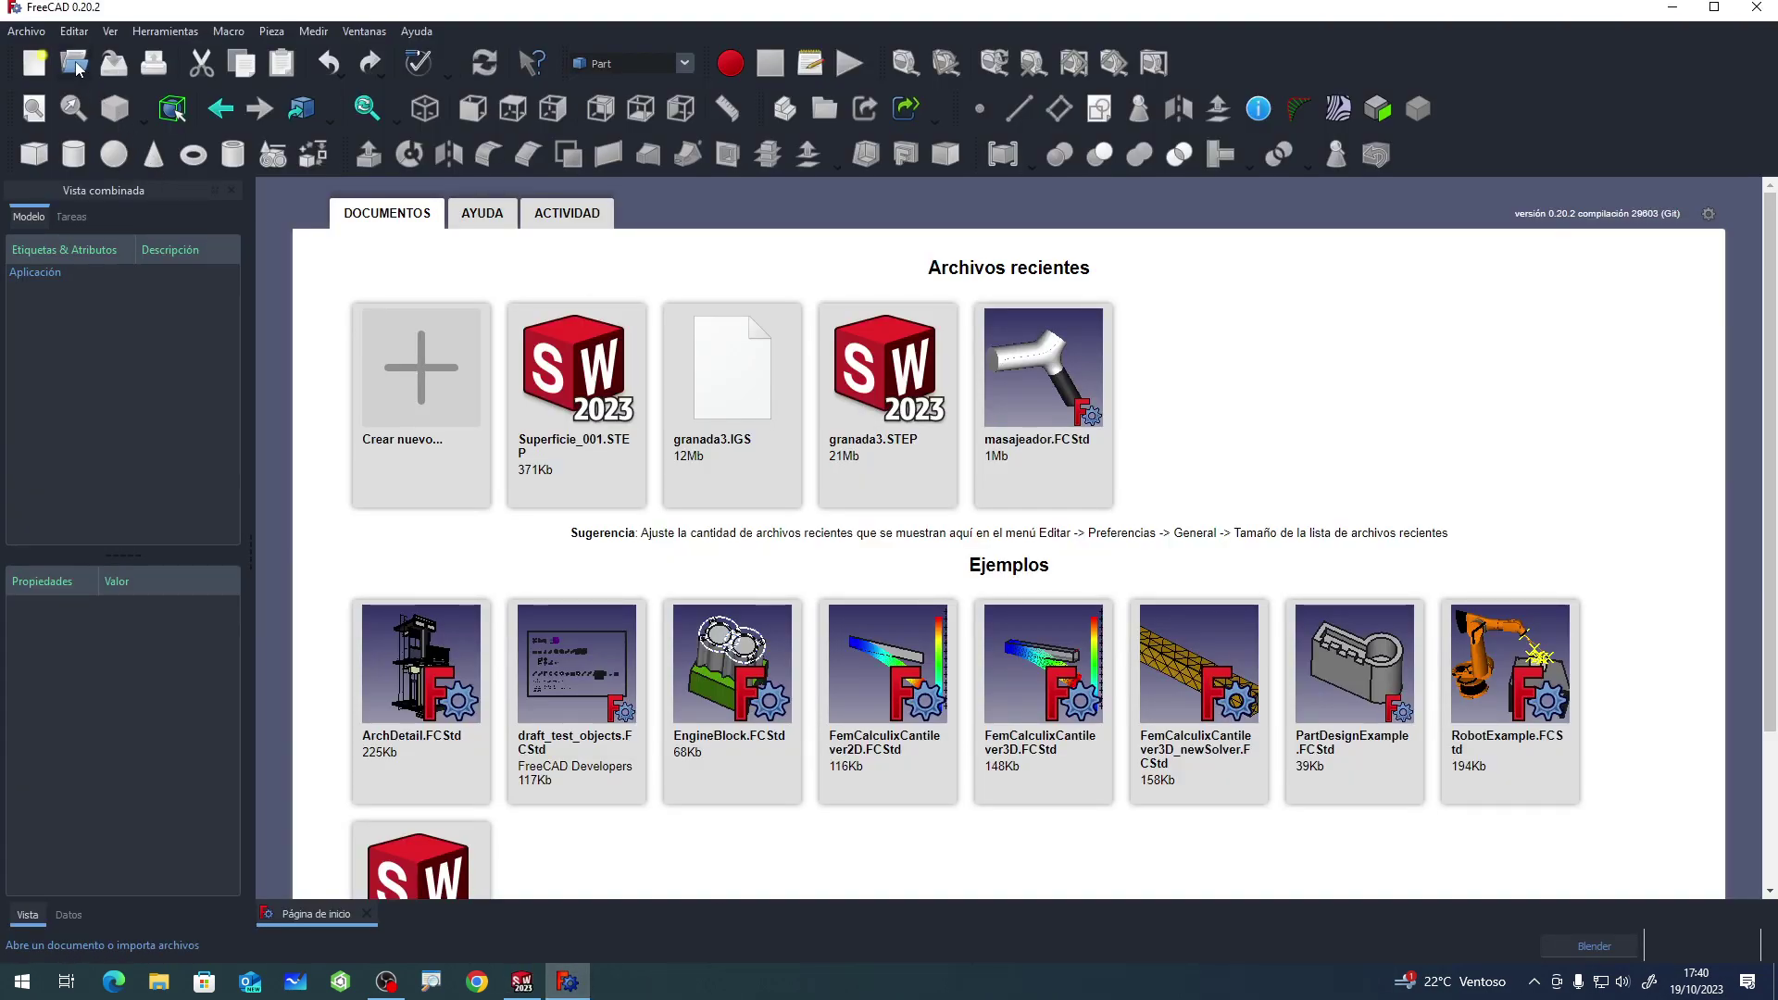
Import the cabina STEP-with-colors file into a new document as cabina001.
click(74, 63)
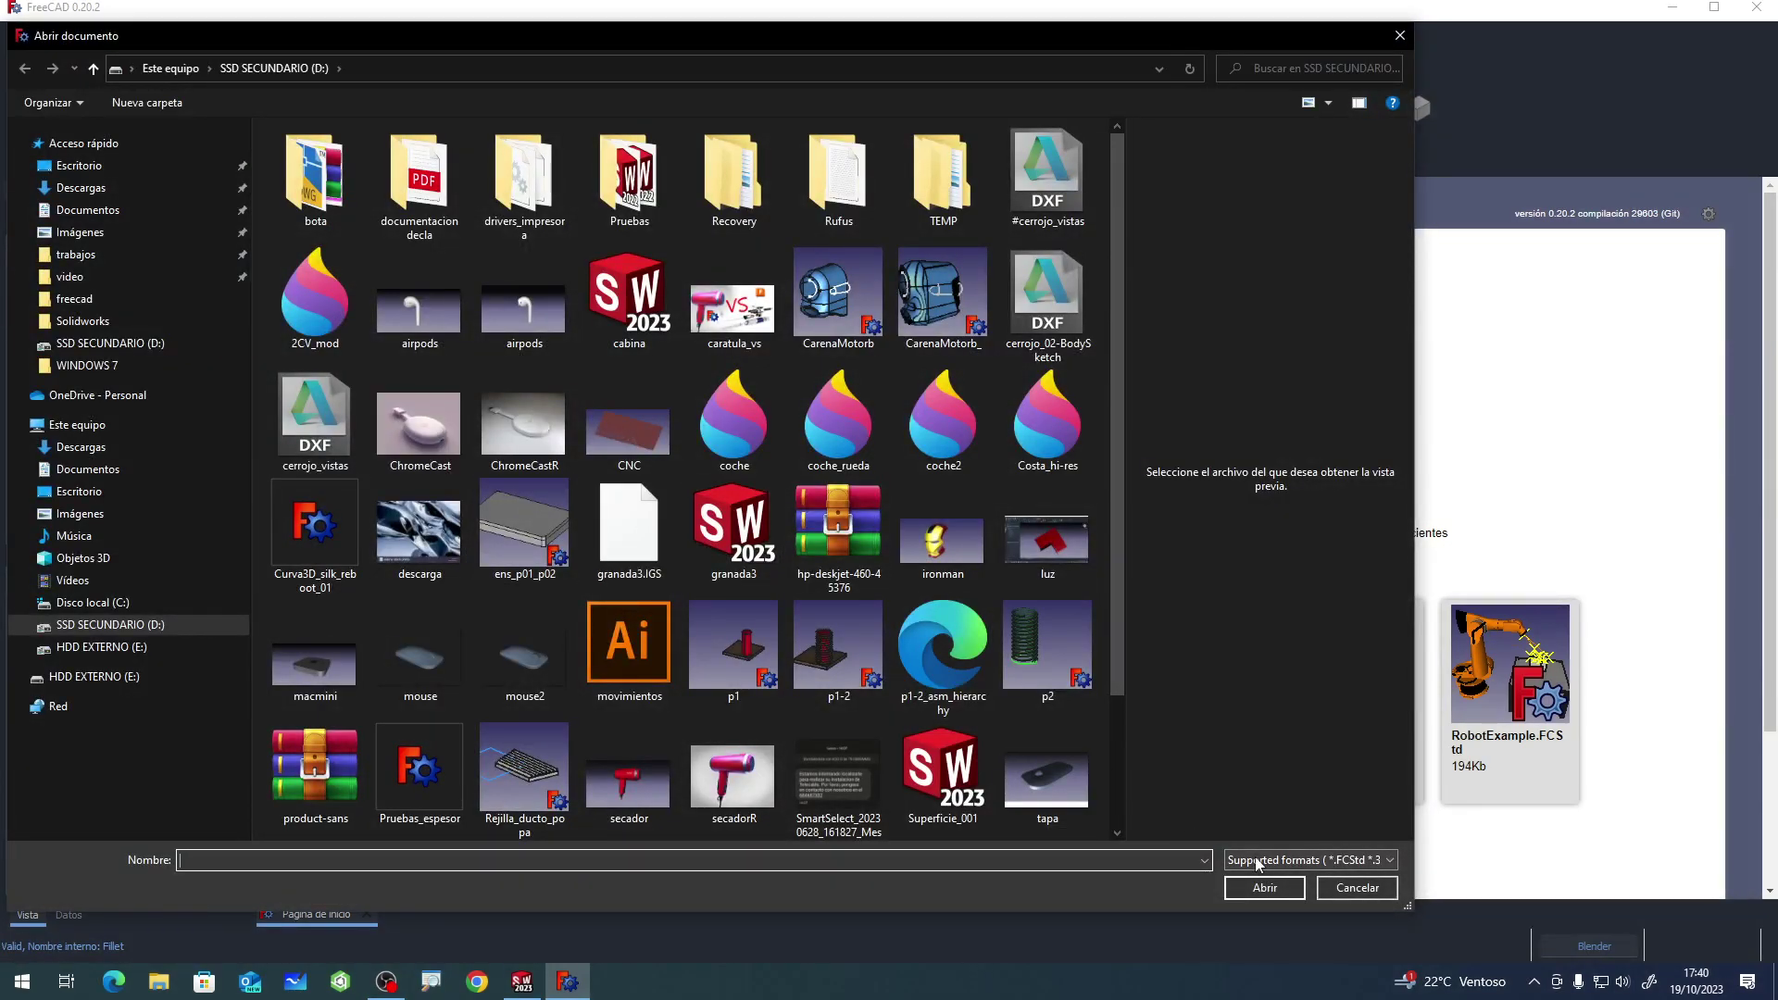
click(1301, 860)
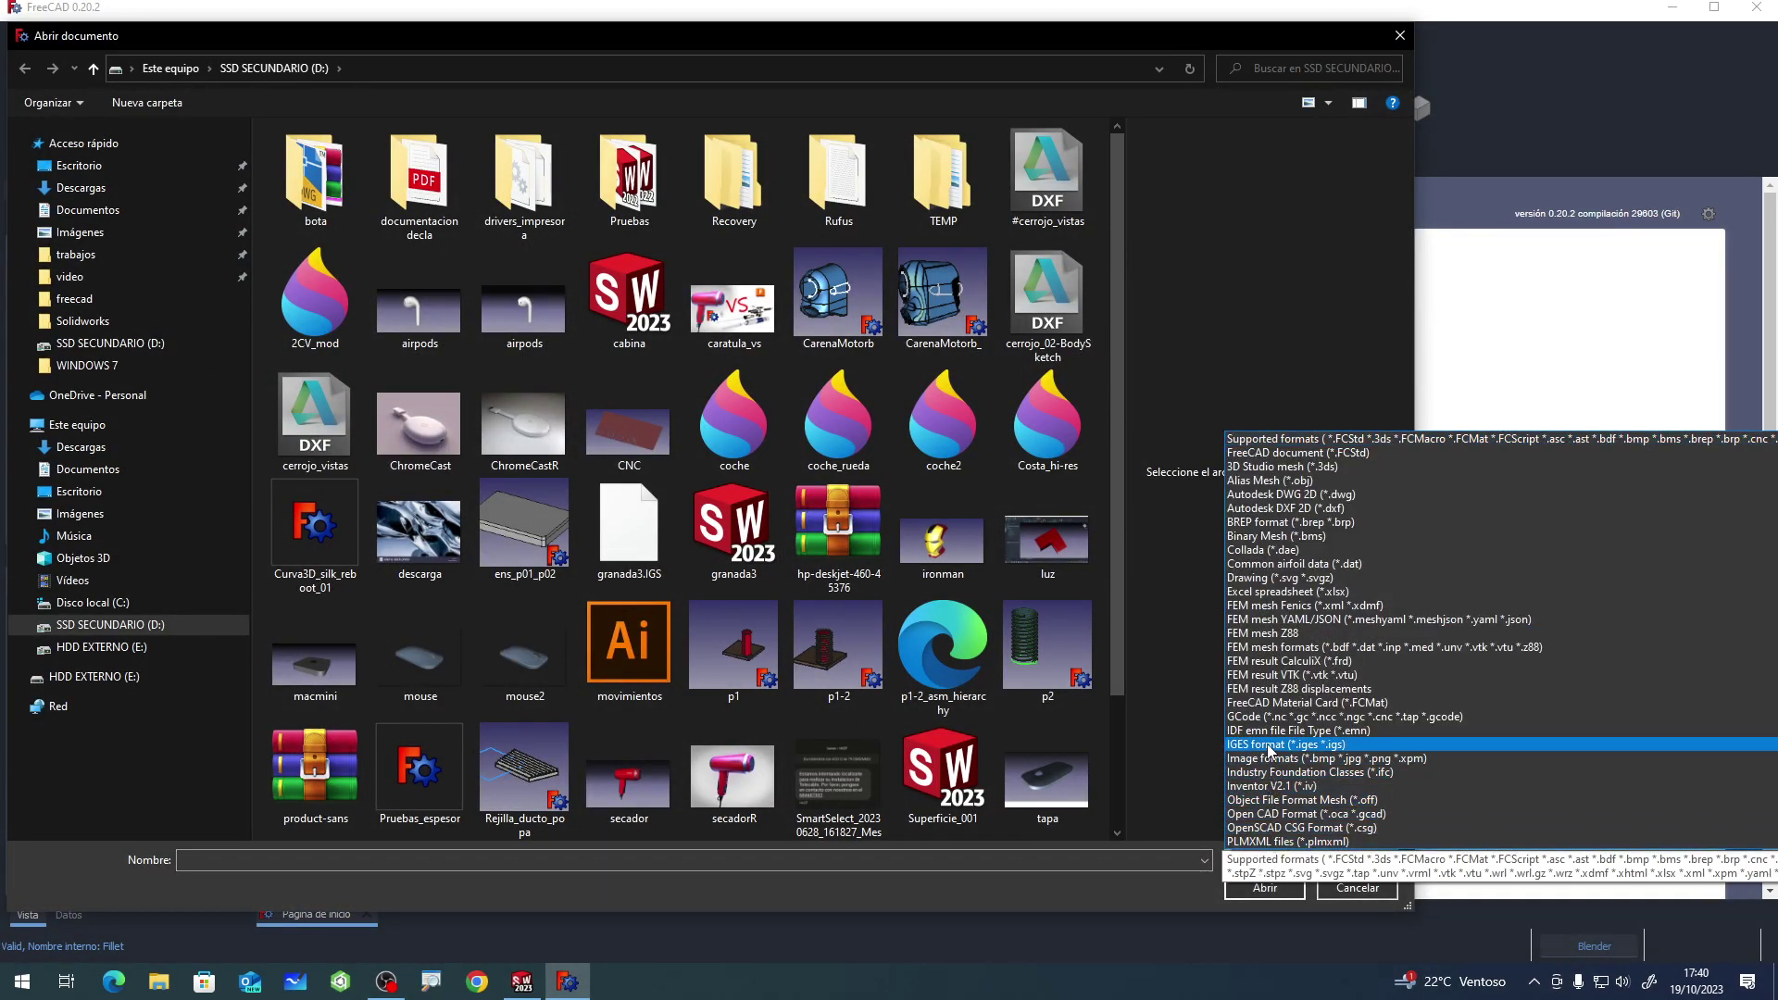
scroll(1270, 783, down, 1)
scroll(1269, 783, down, 3)
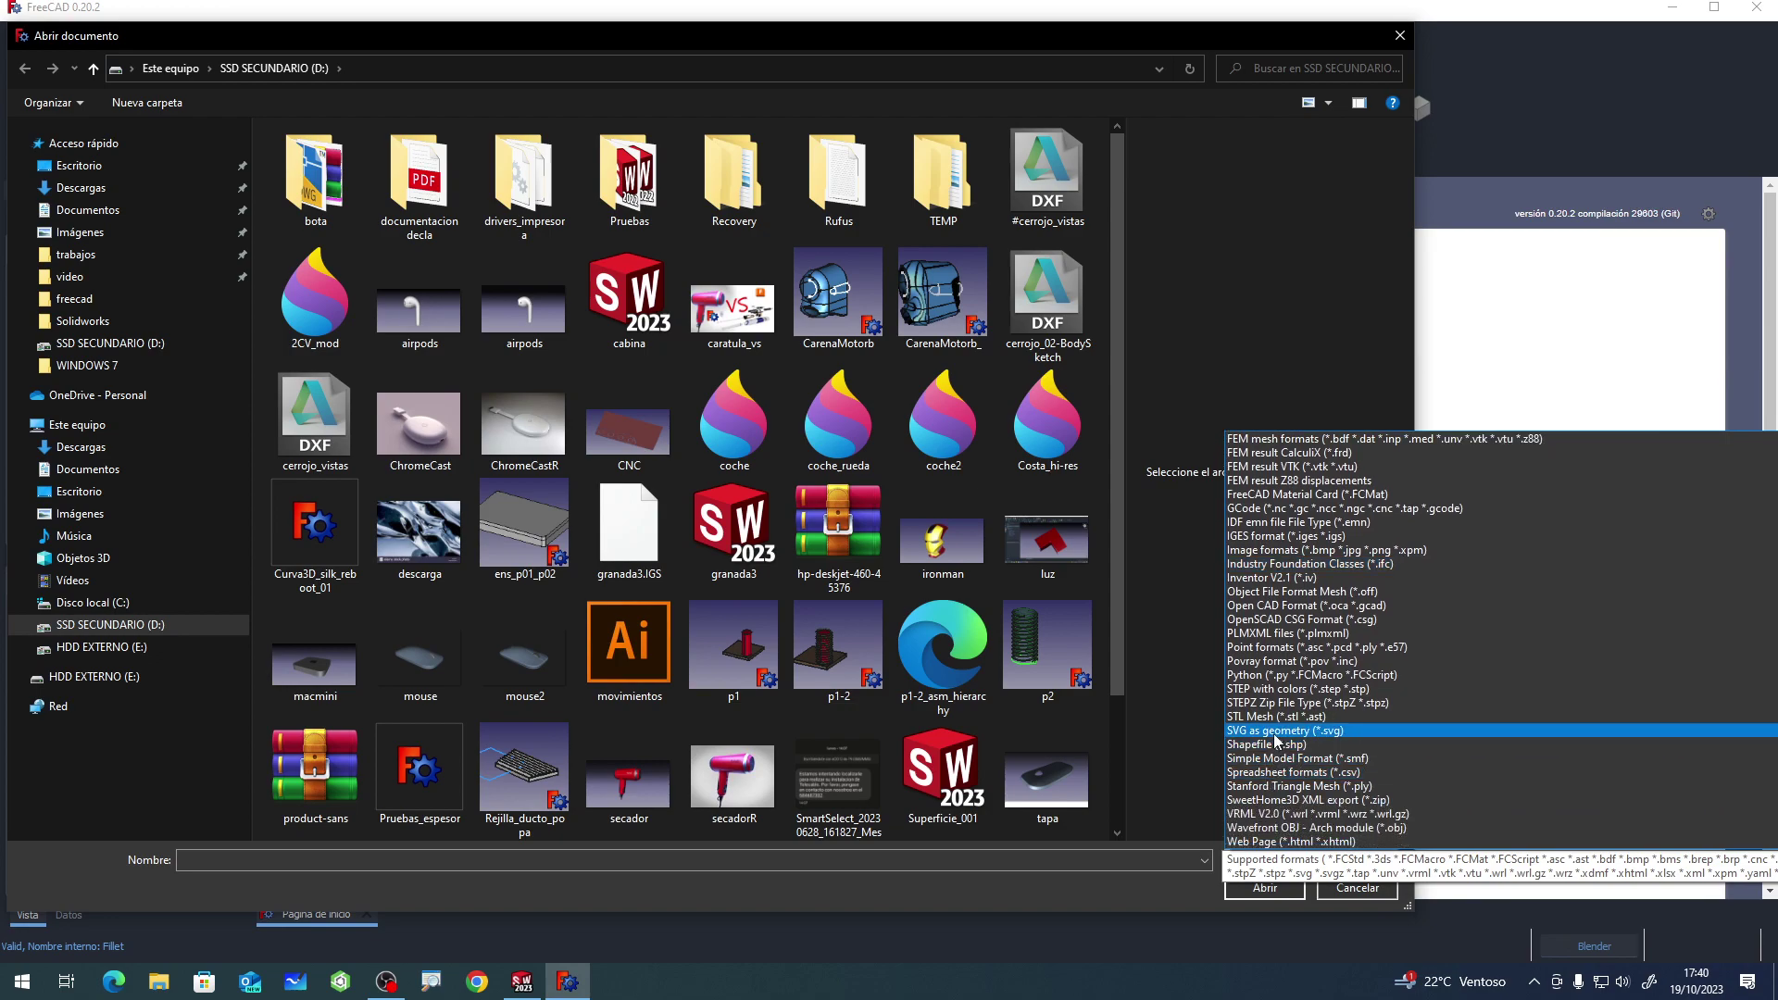
click(1269, 701)
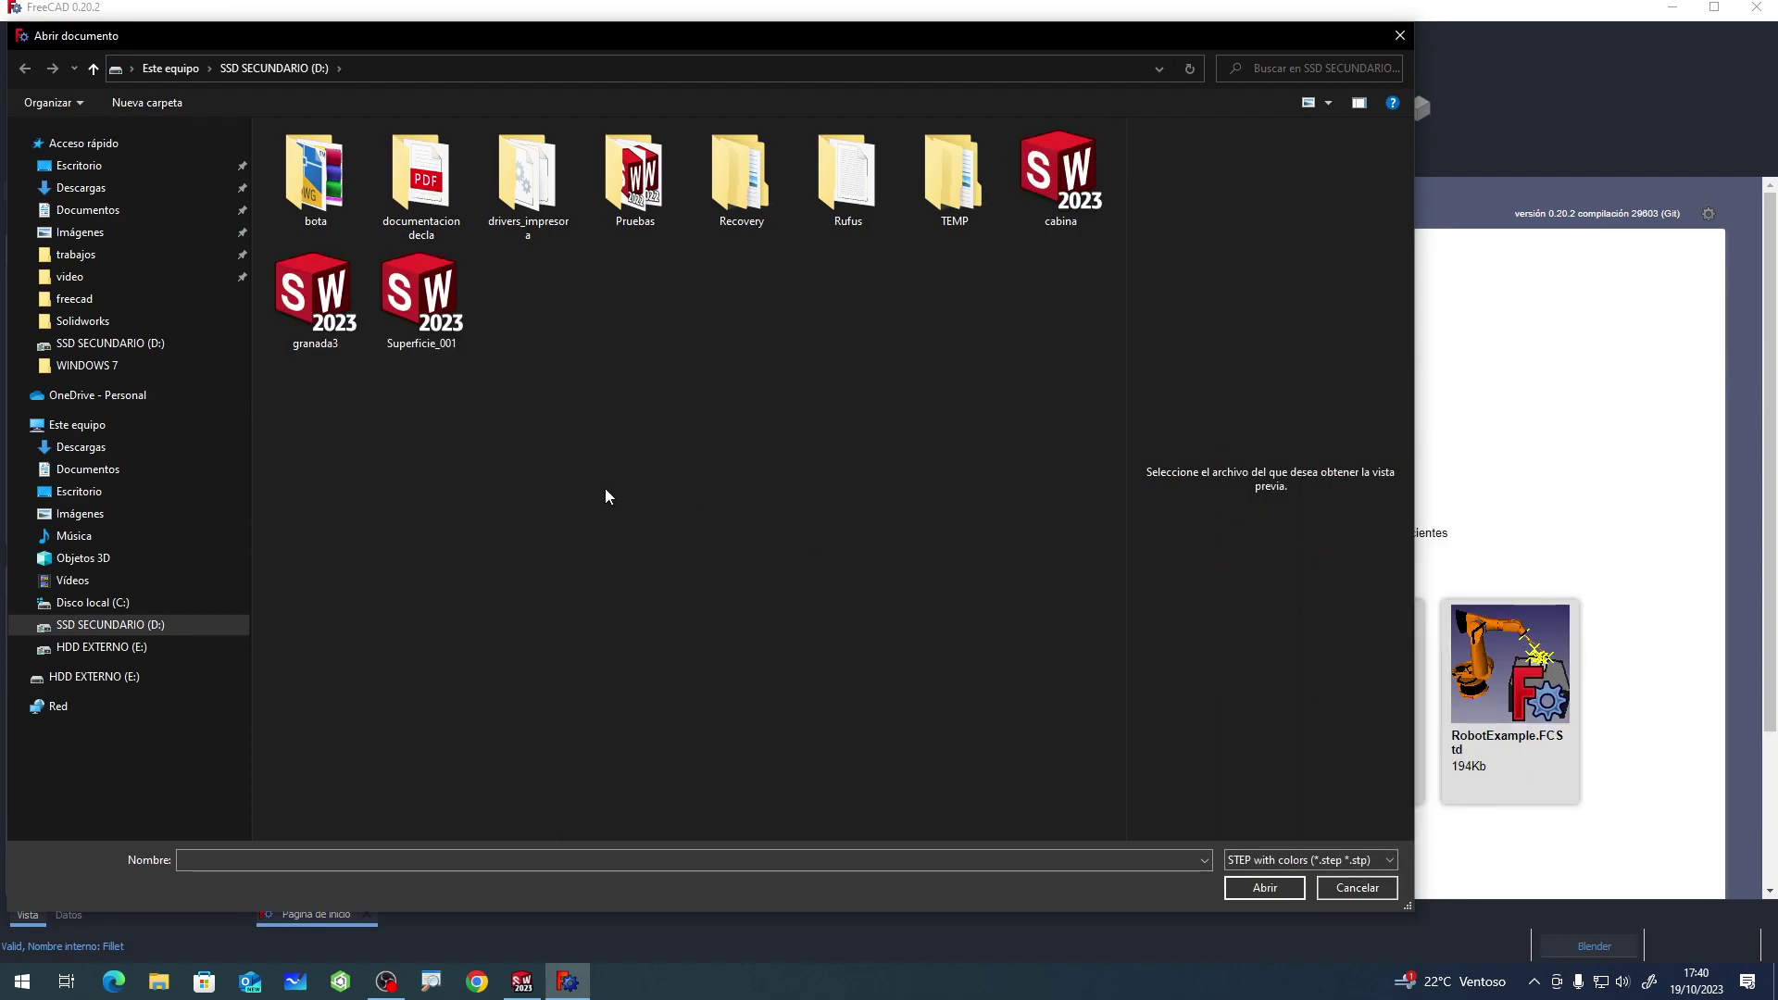
click(1044, 189)
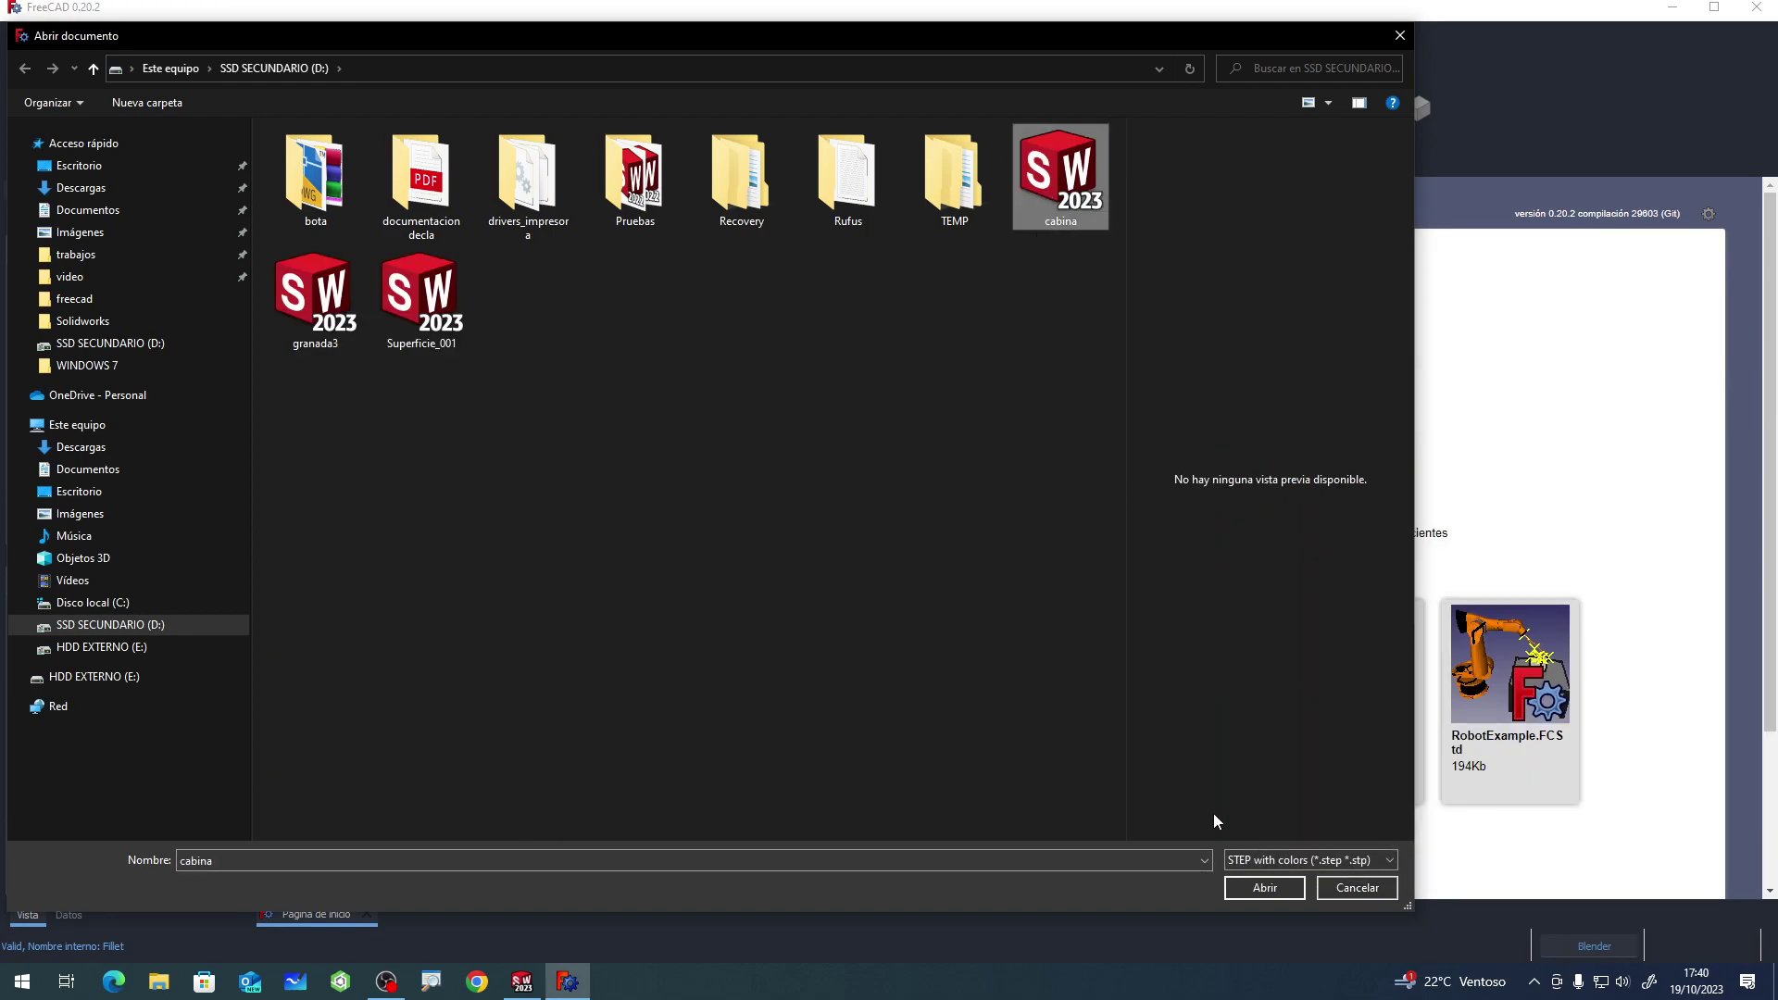
click(1263, 887)
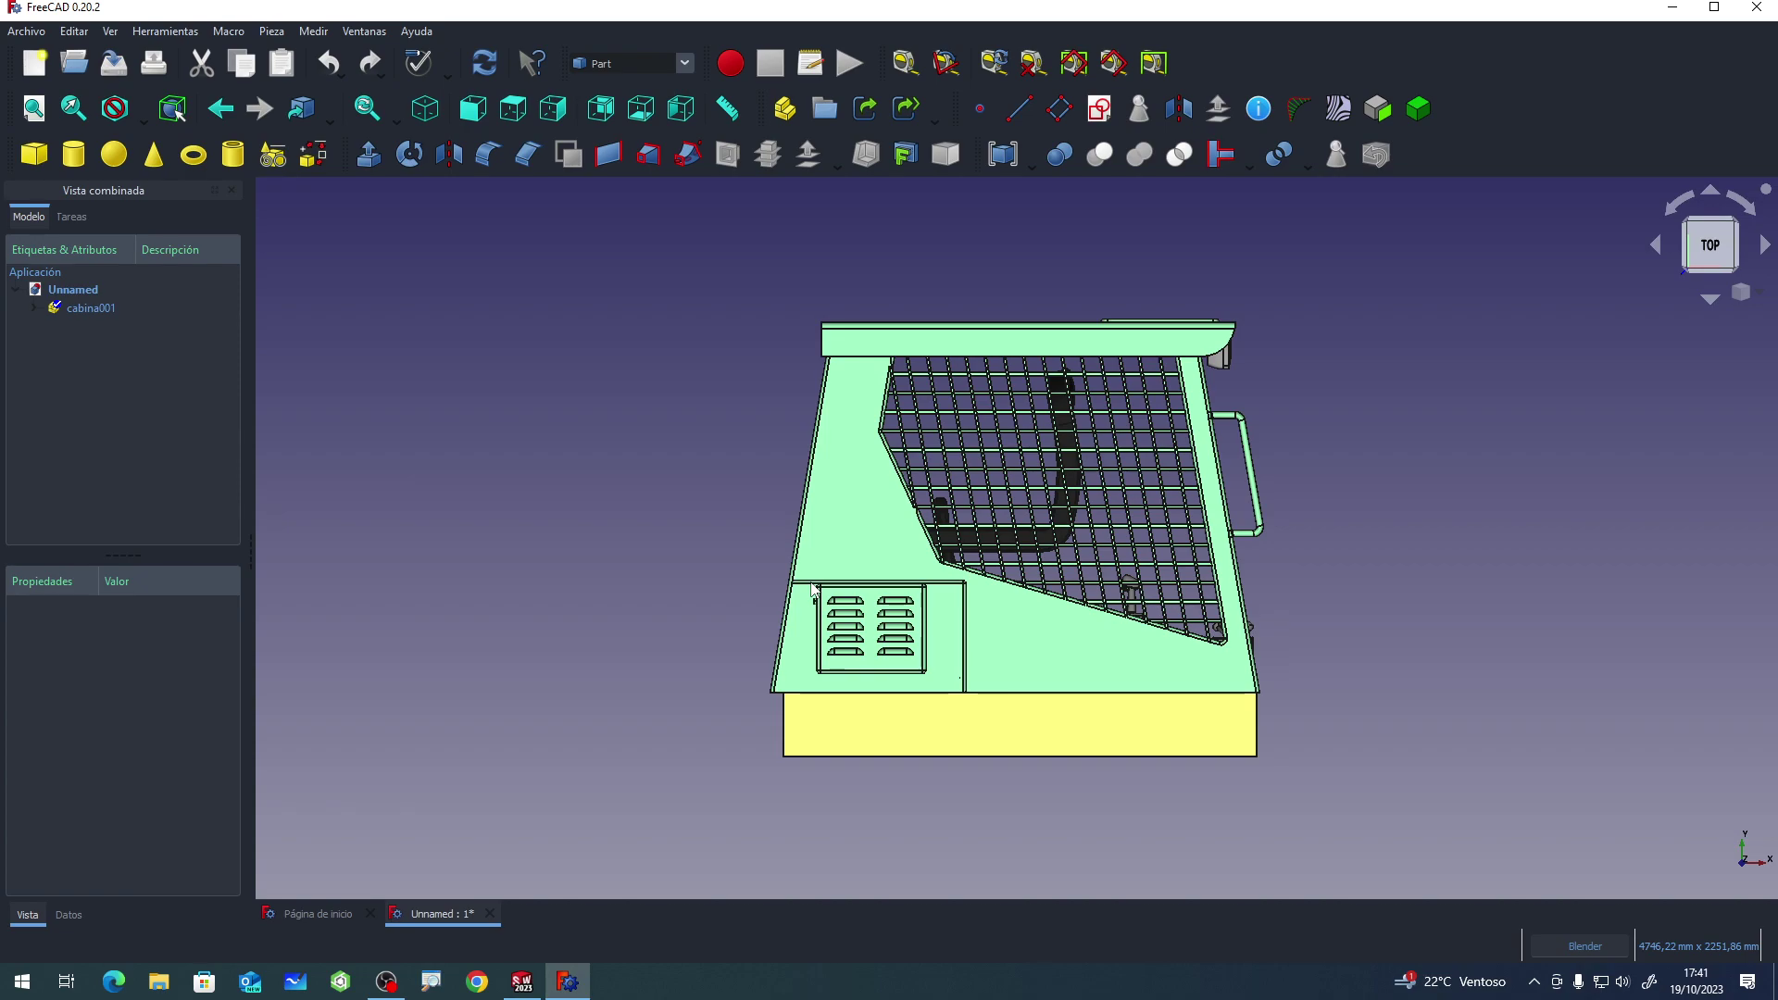
Rotate cabina001 90 degrees about the X axis so the cabin stands upright.
click(426, 111)
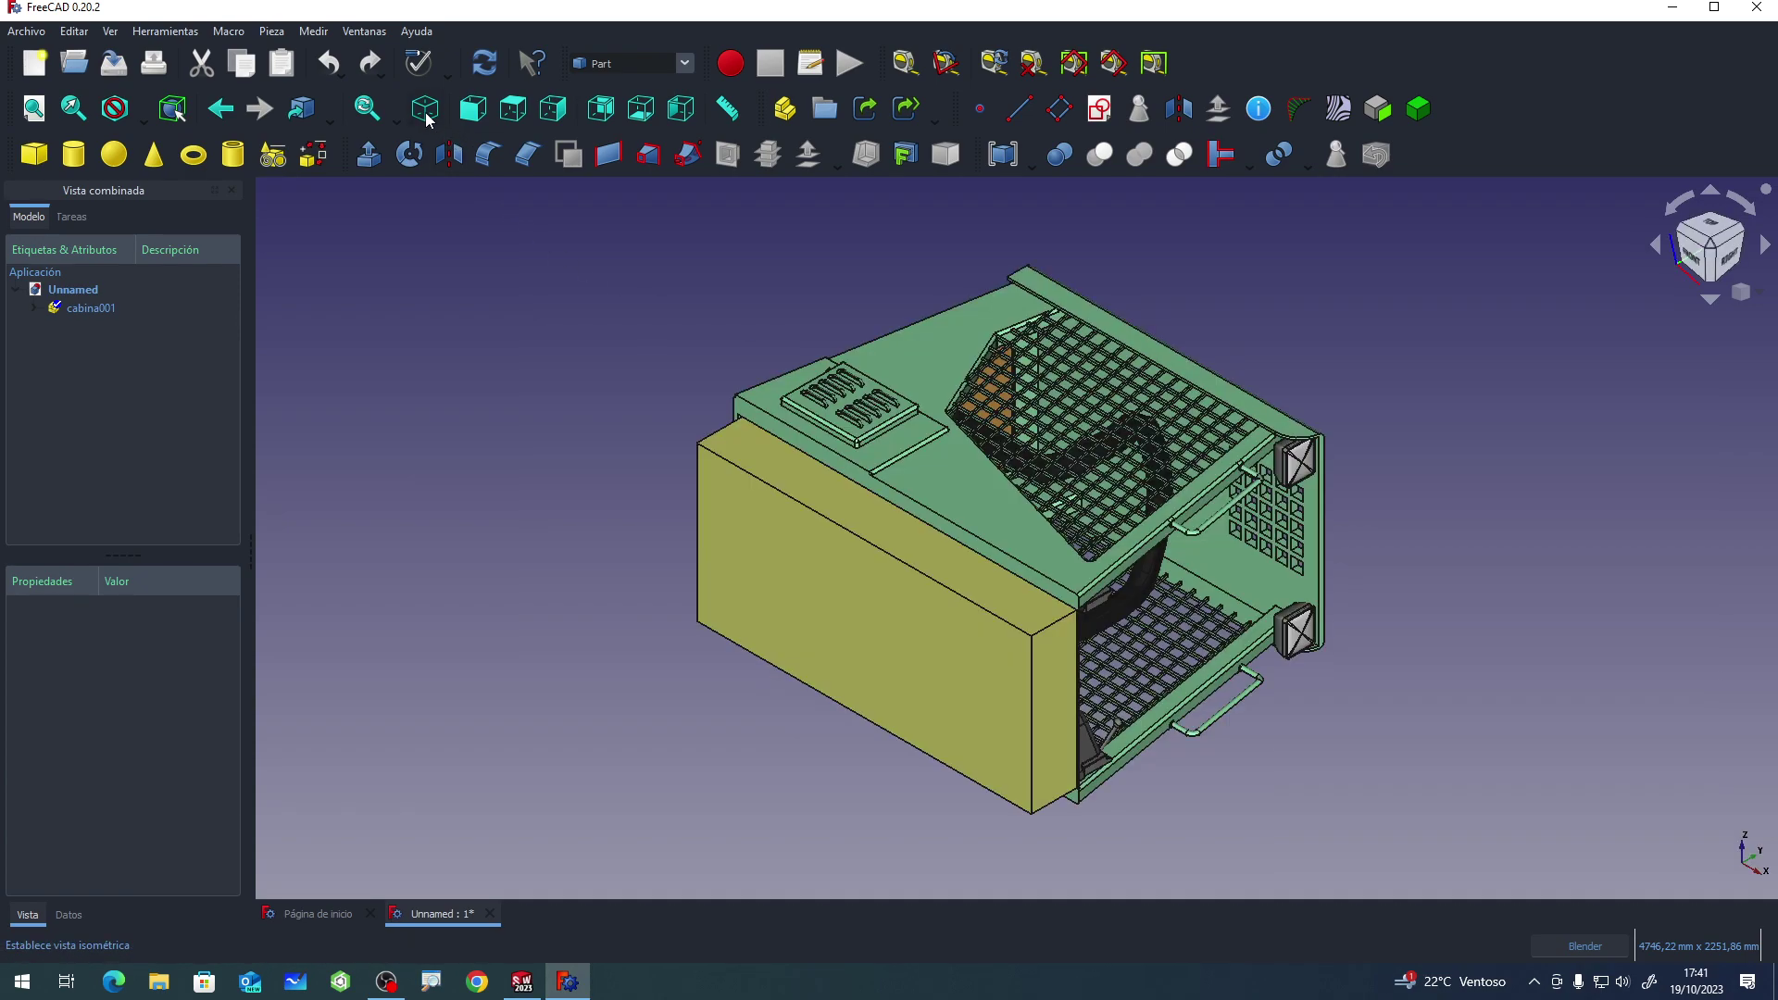
right_click(100, 307)
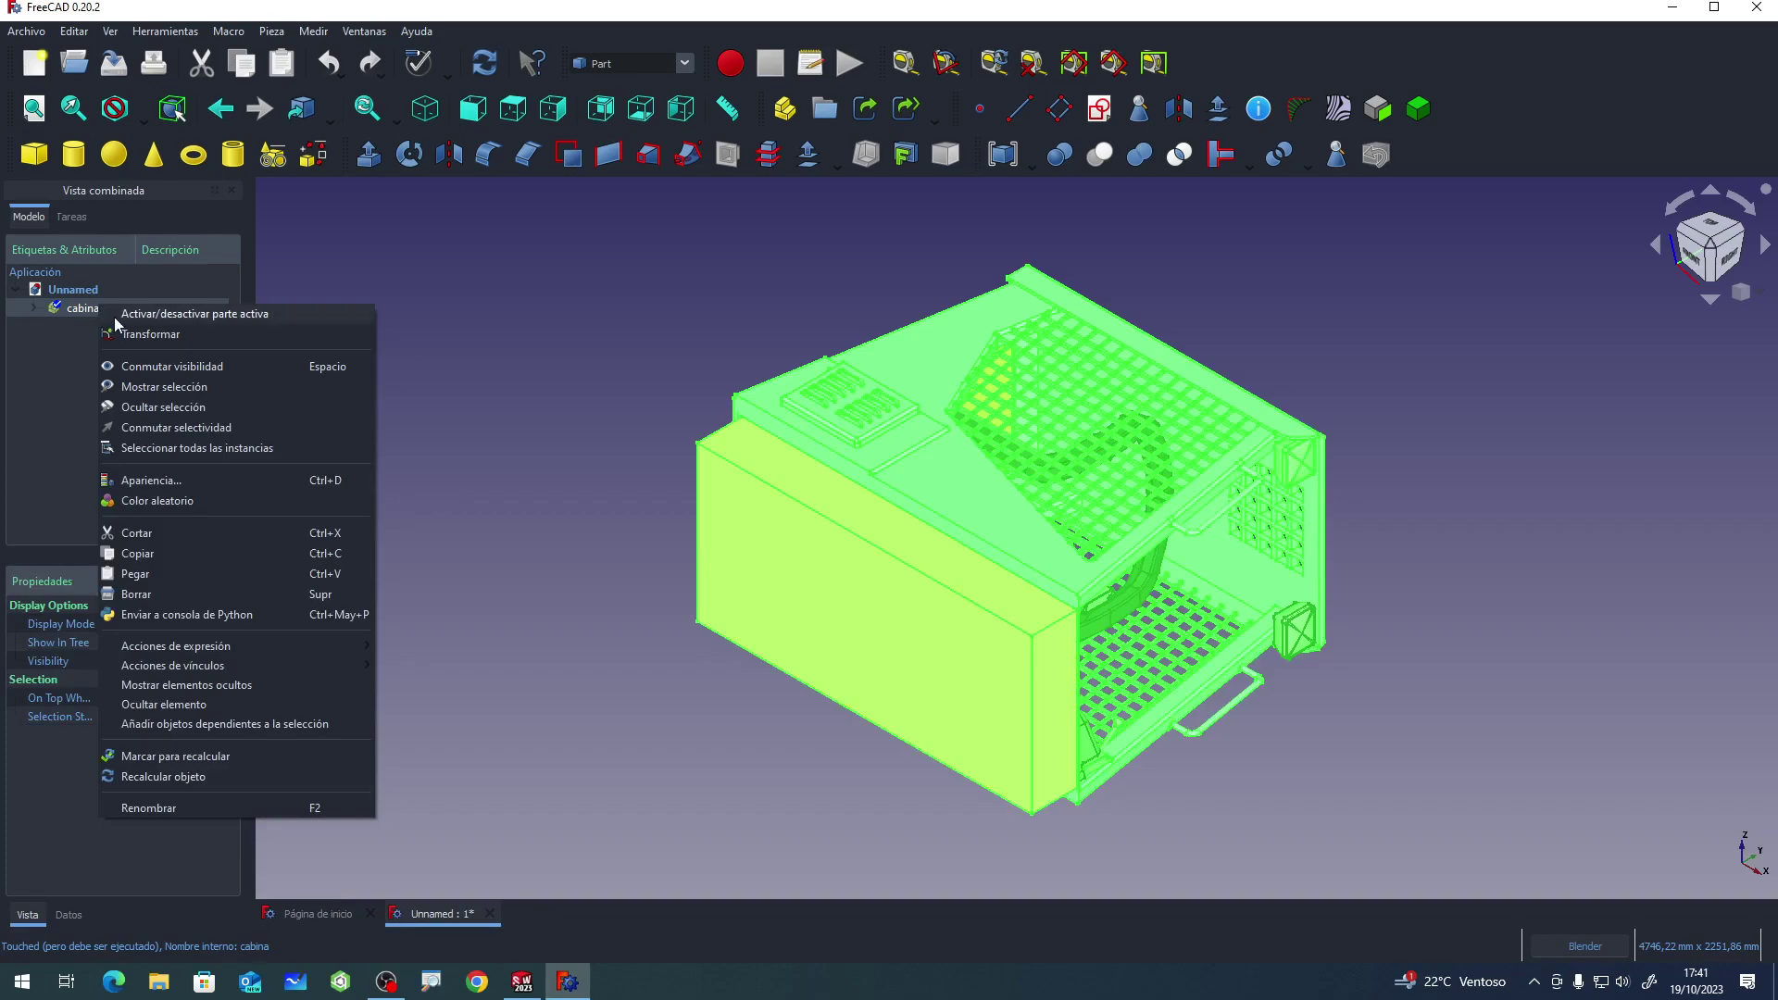
click(148, 334)
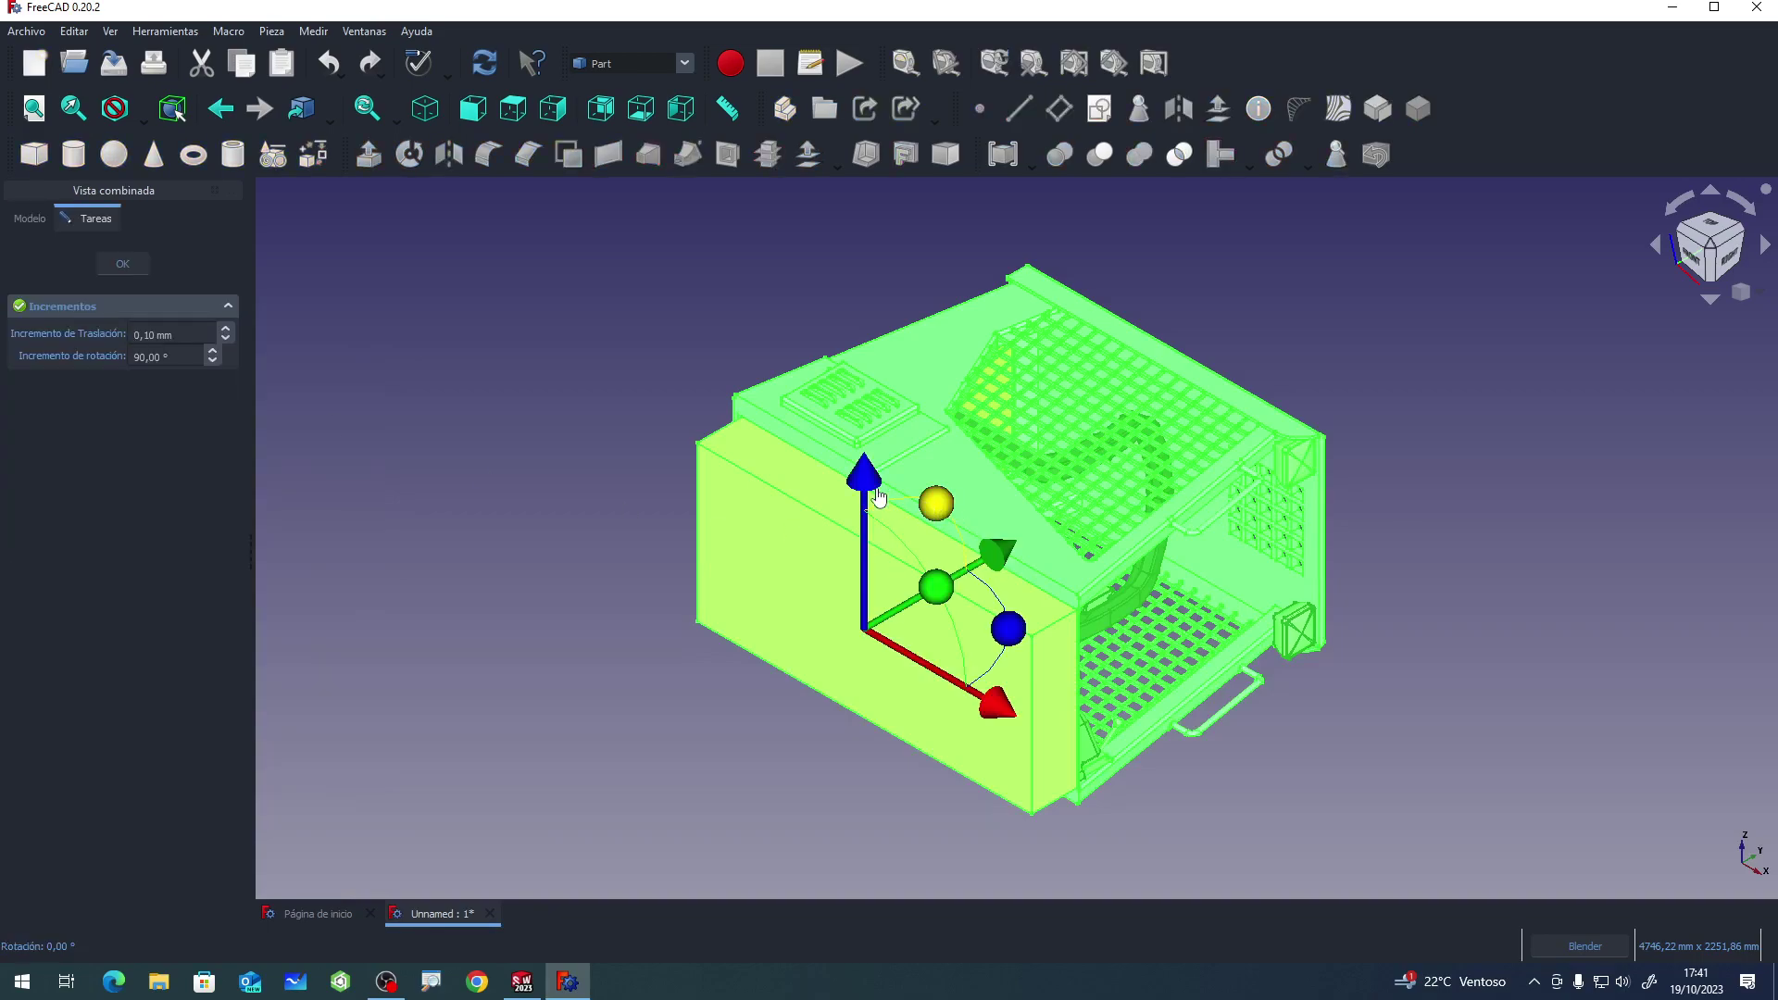
drag(944, 514, 770, 490)
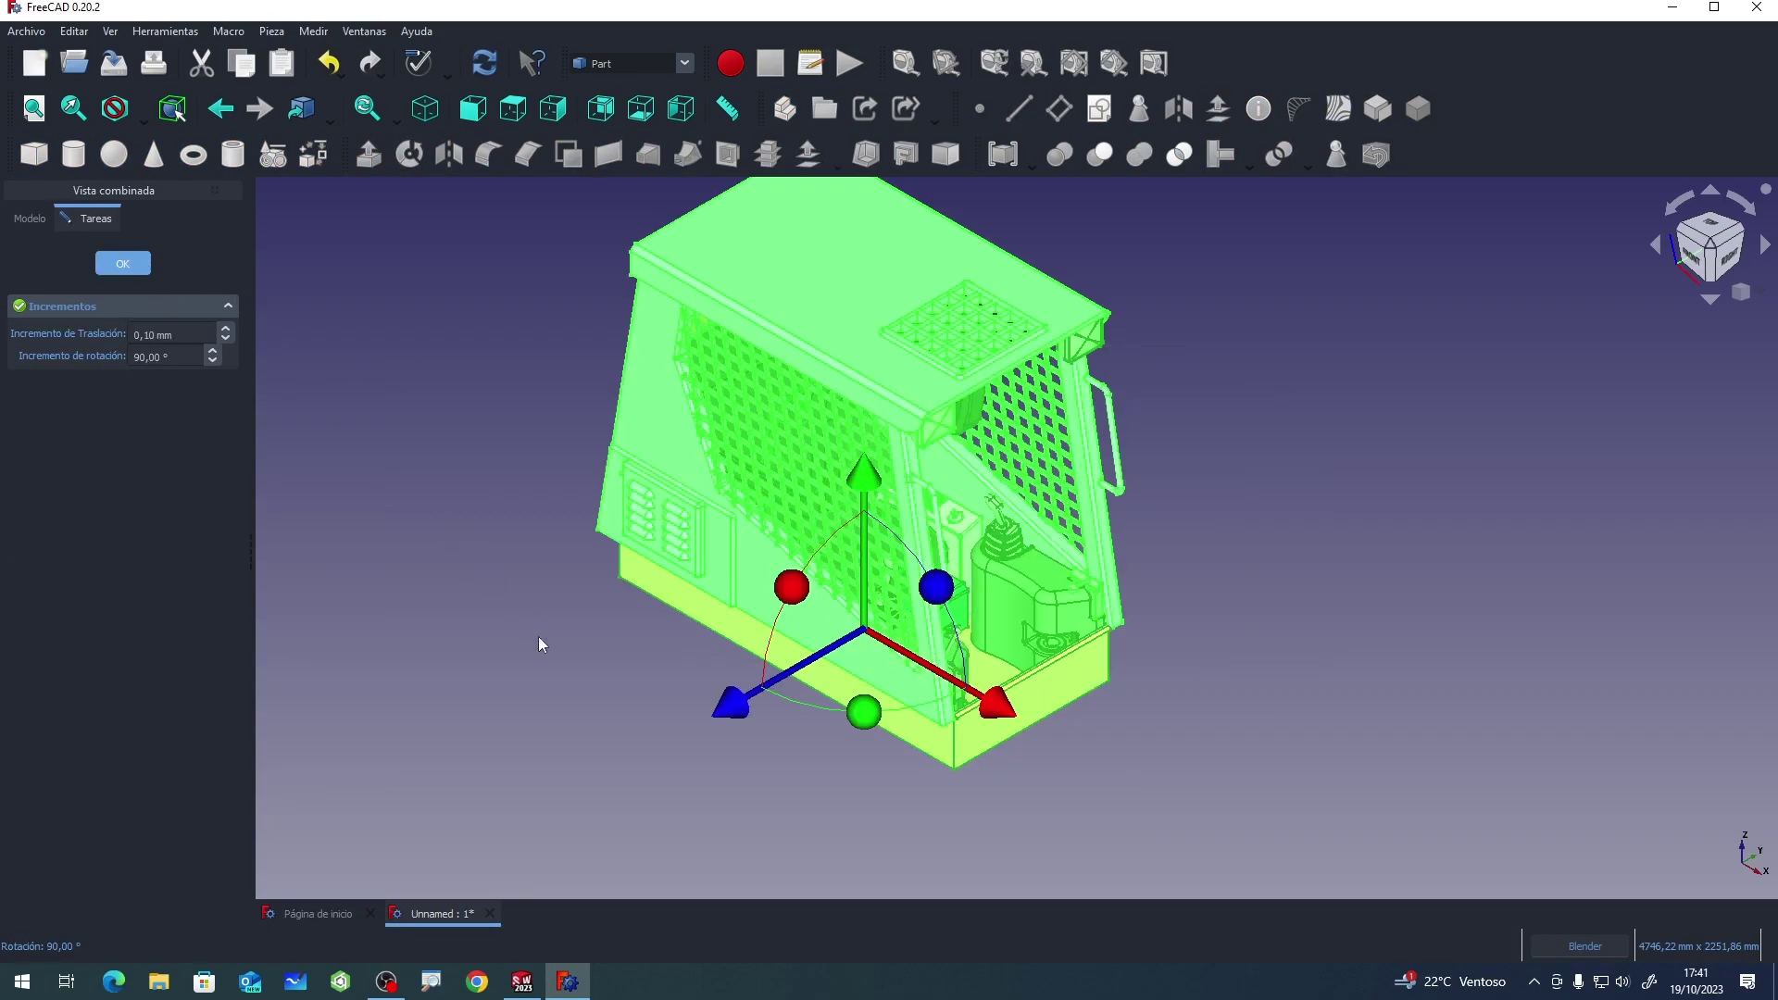
key(Escape)
shift+middle_drag(412, 512, 938, 395)
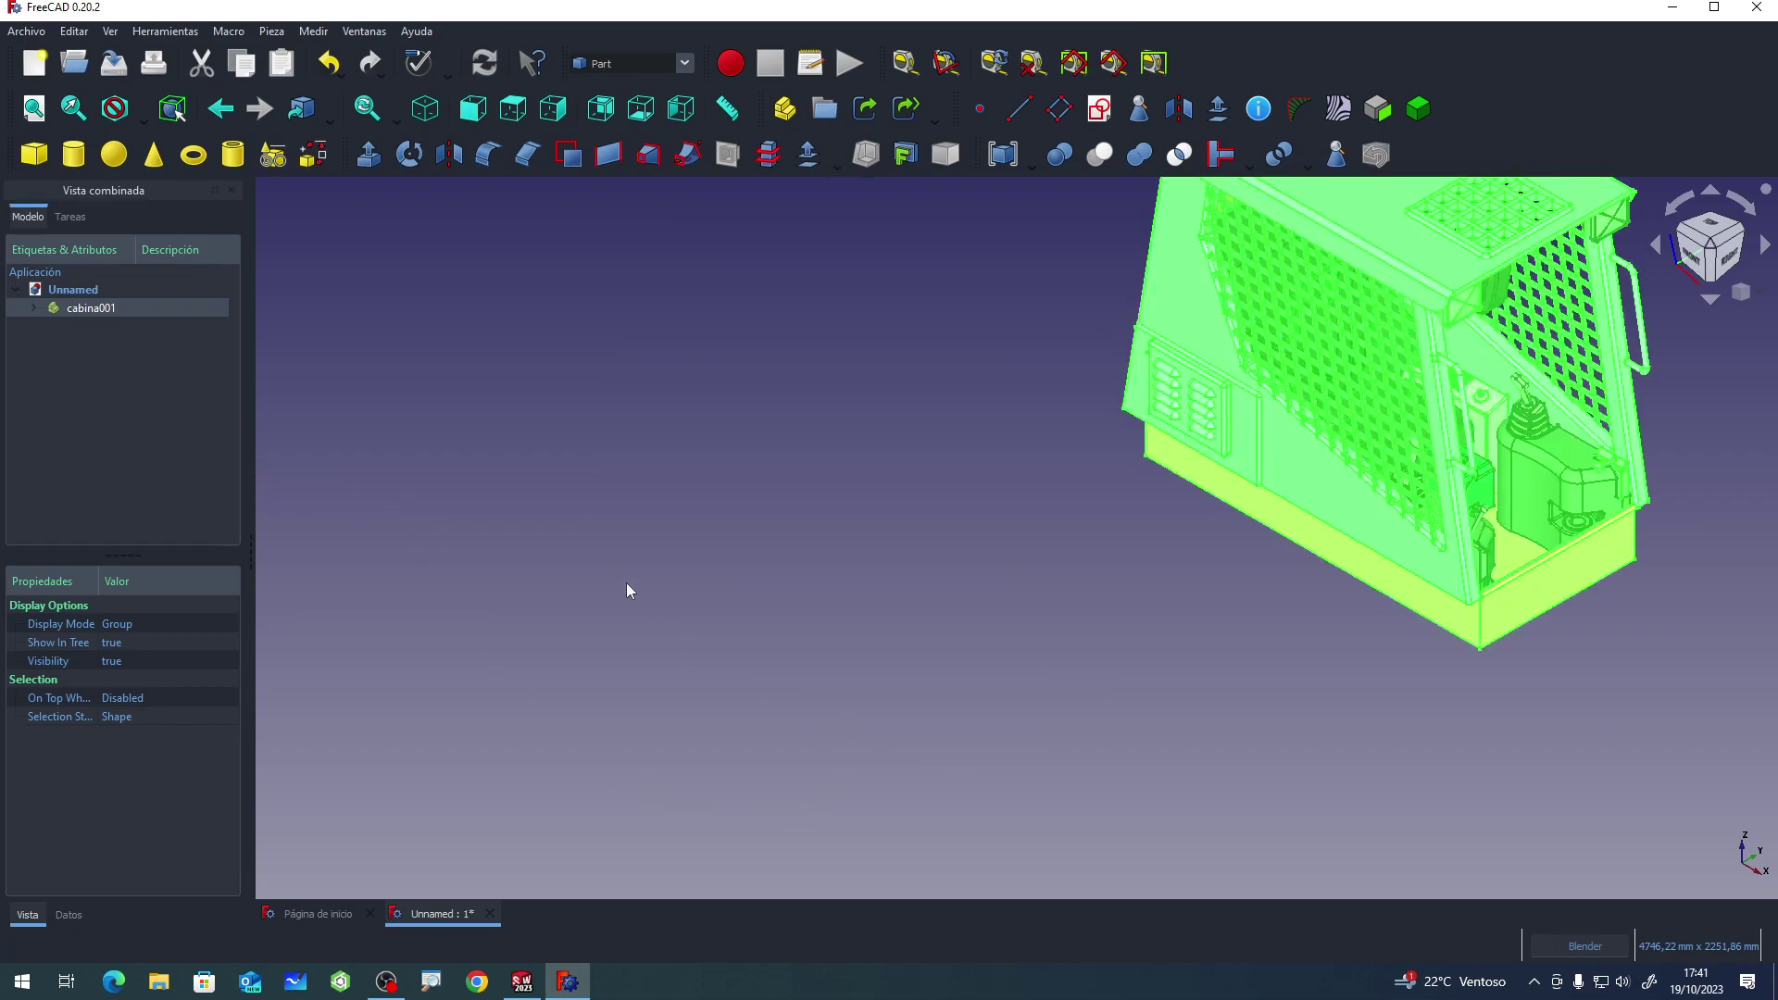
click(34, 109)
click(1444, 637)
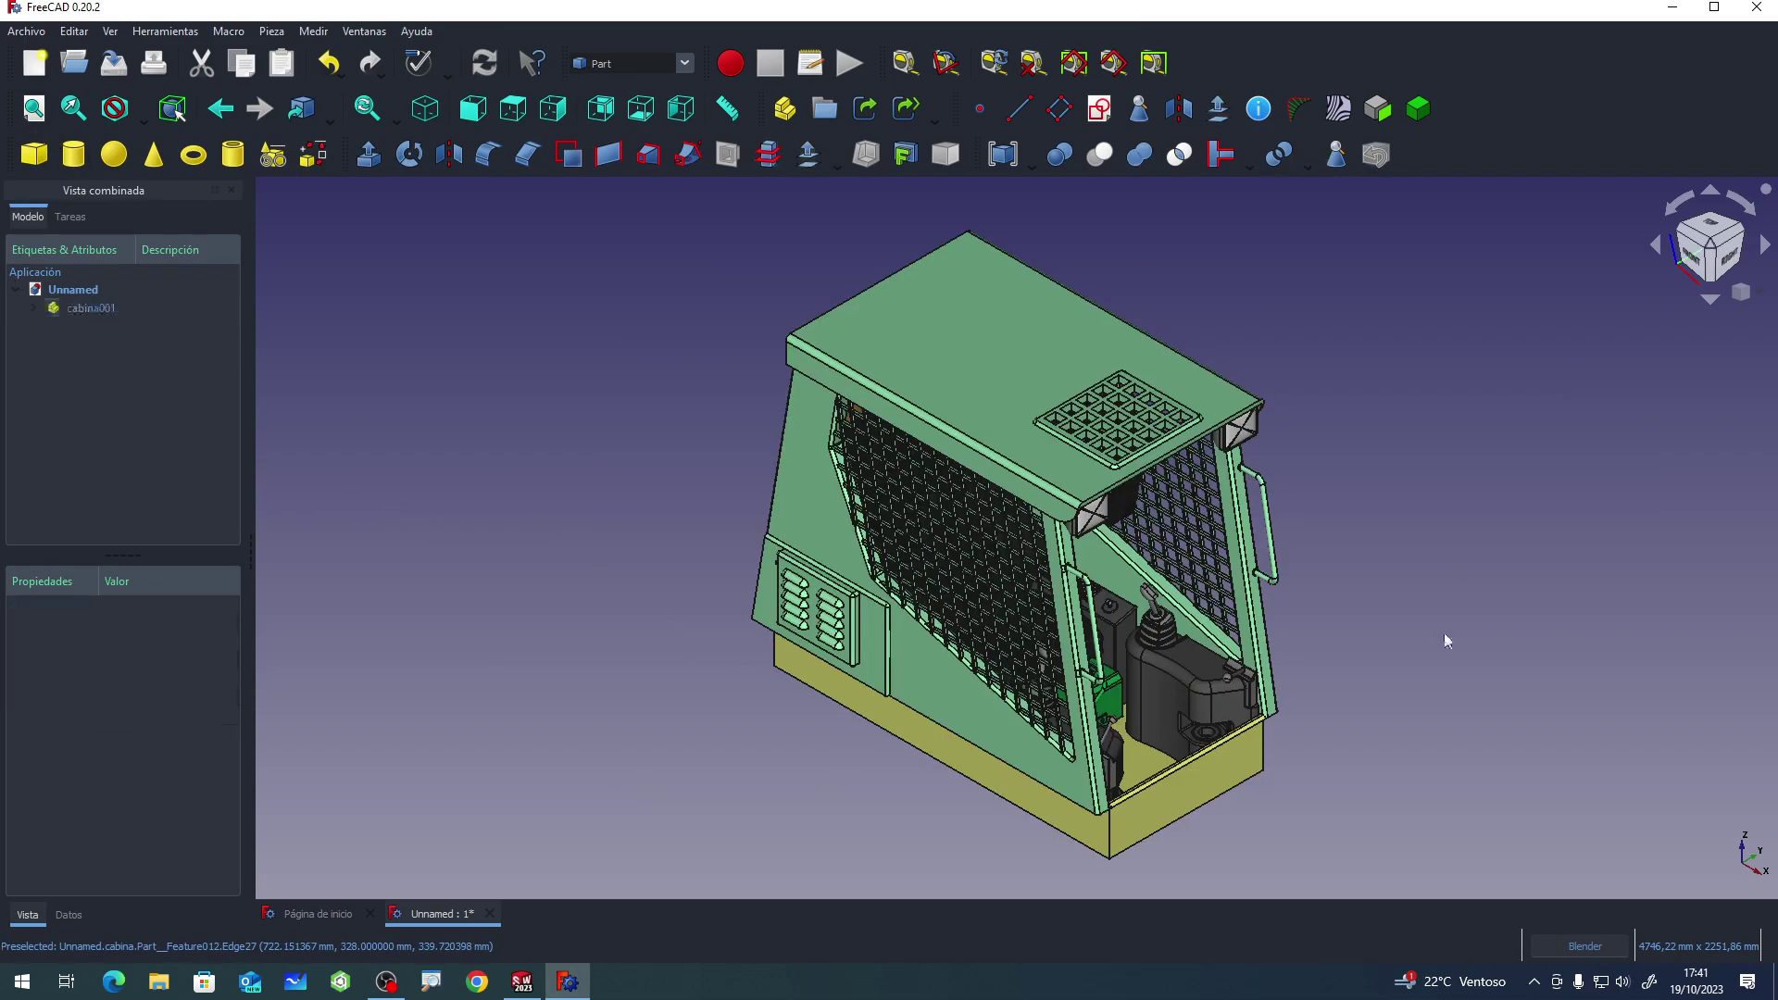
mouse_move(1445, 639)
middle_down()
mouse_move(1023, 655)
mouse_move(1349, 655)
middle_up()
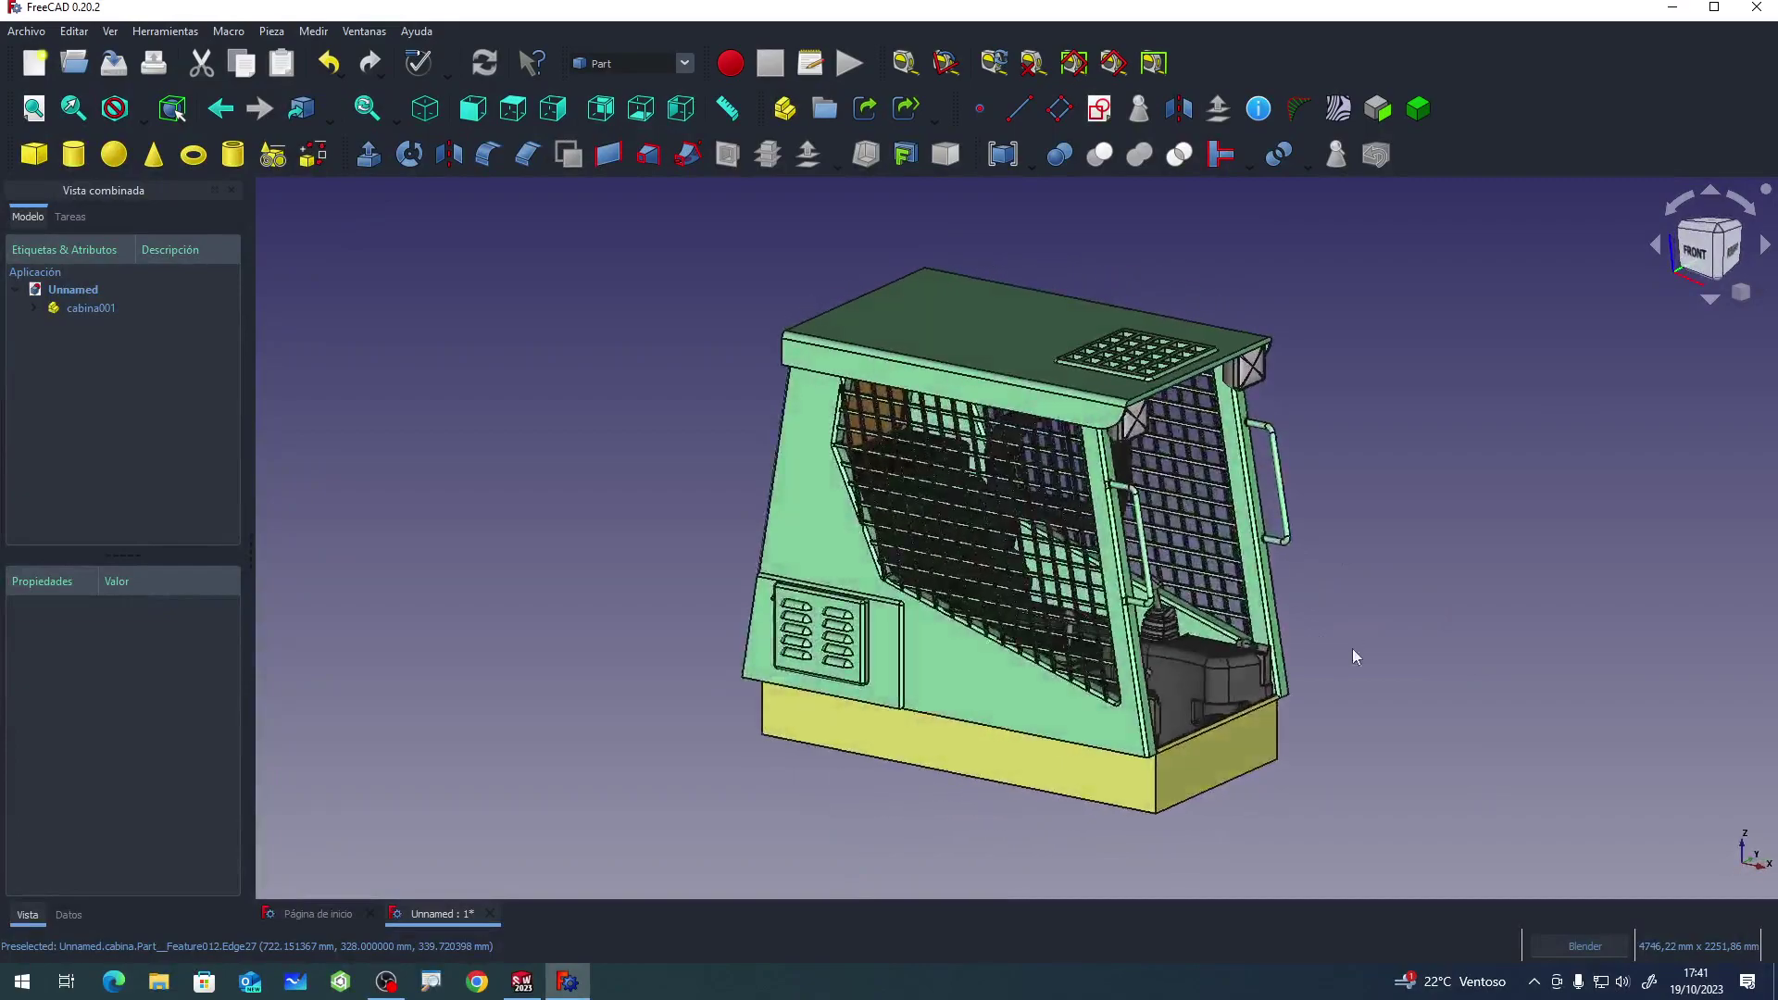
Expand cabina001 in the tree and inspect the mando and Simetriamando joysticks.
click(35, 308)
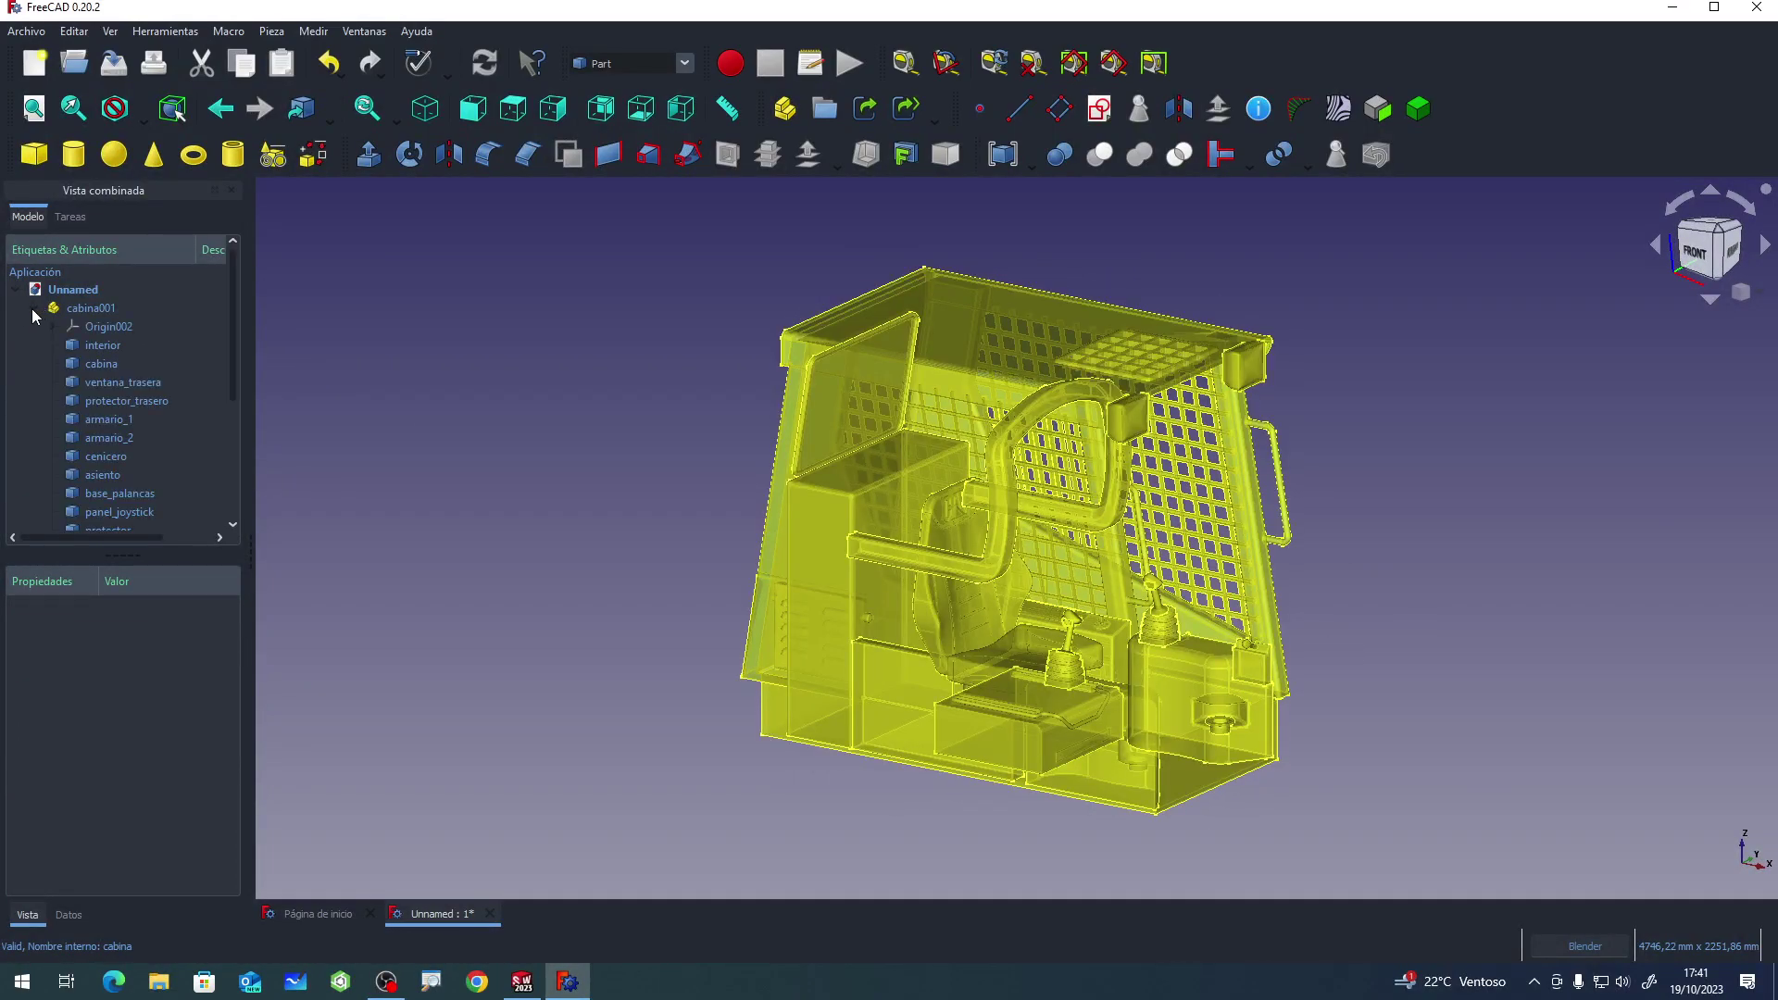
scroll(114, 474, down, 2)
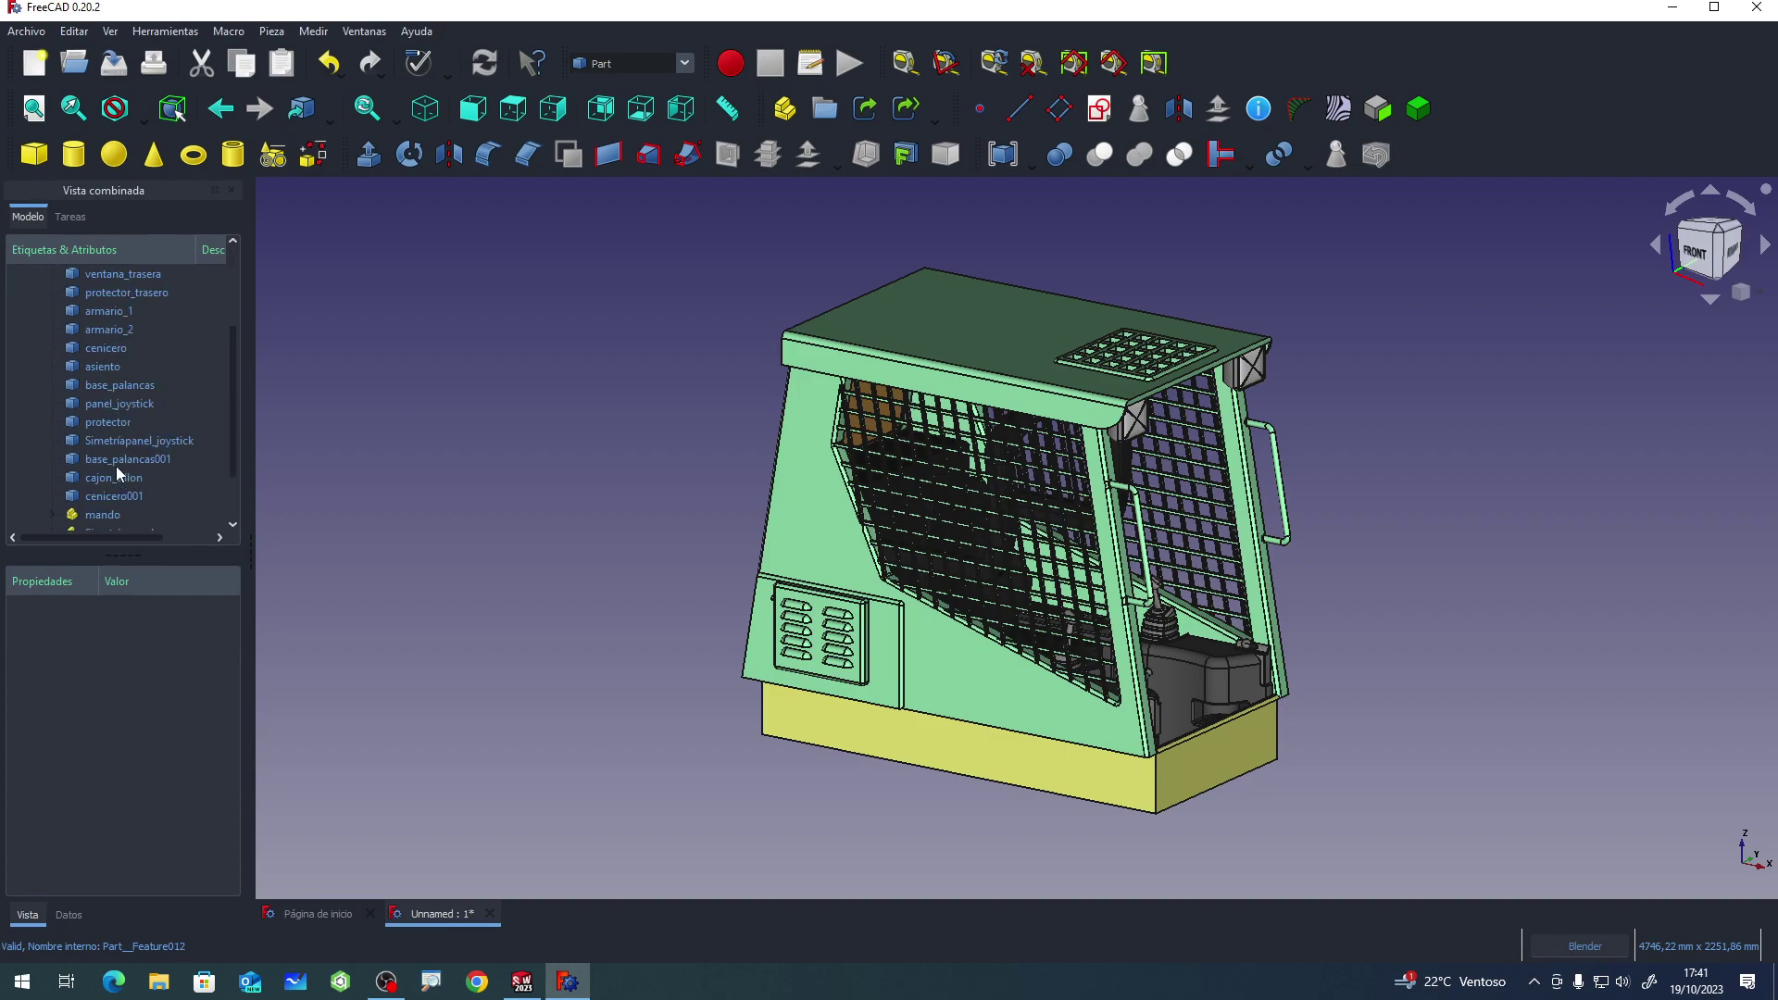
scroll(113, 471, down, 1)
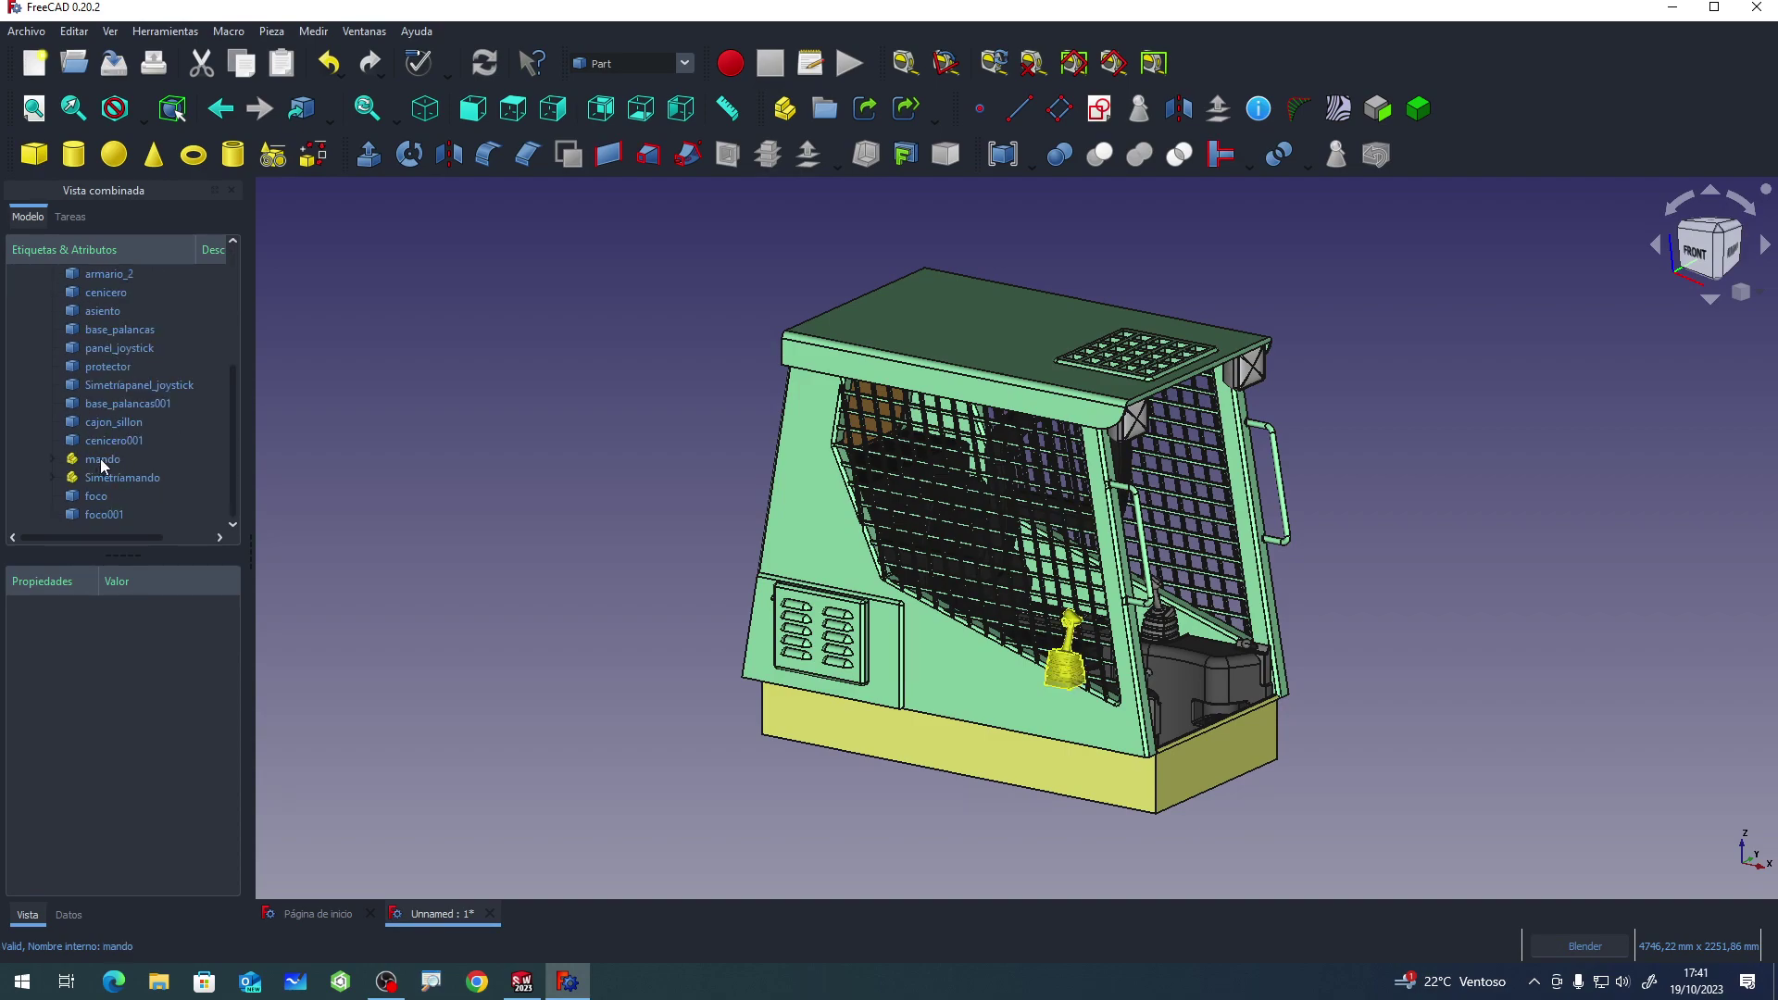
click(107, 477)
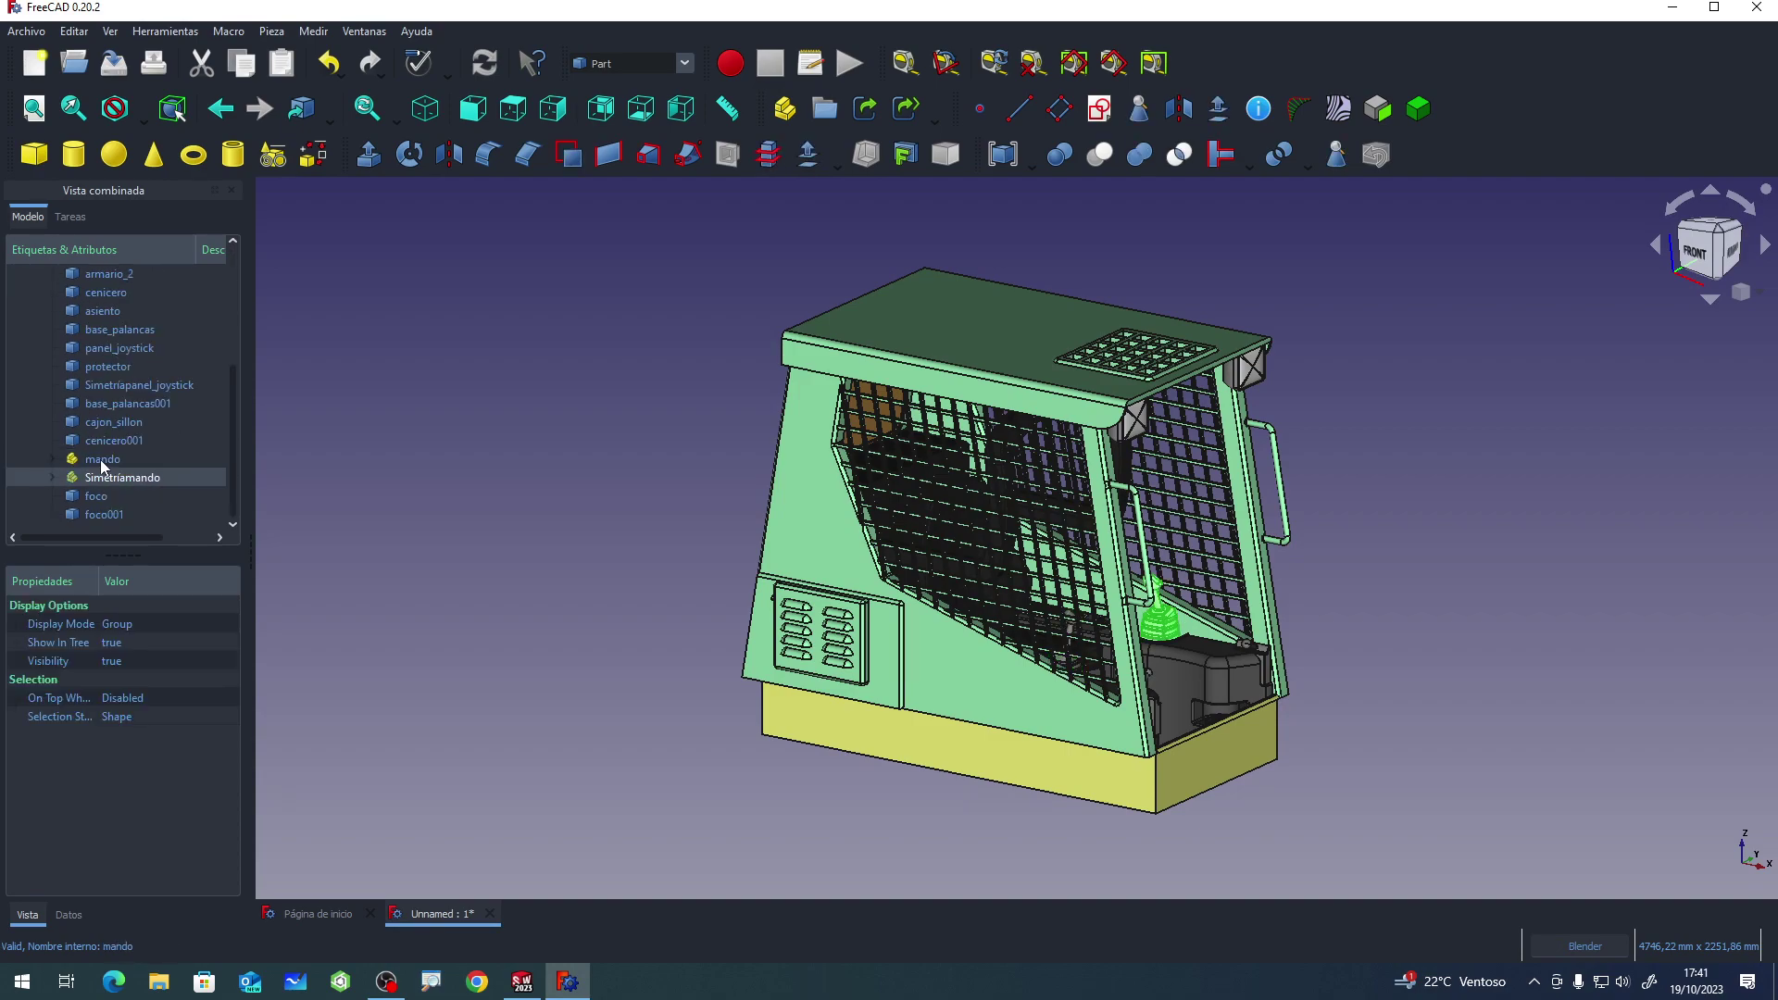
click(100, 459)
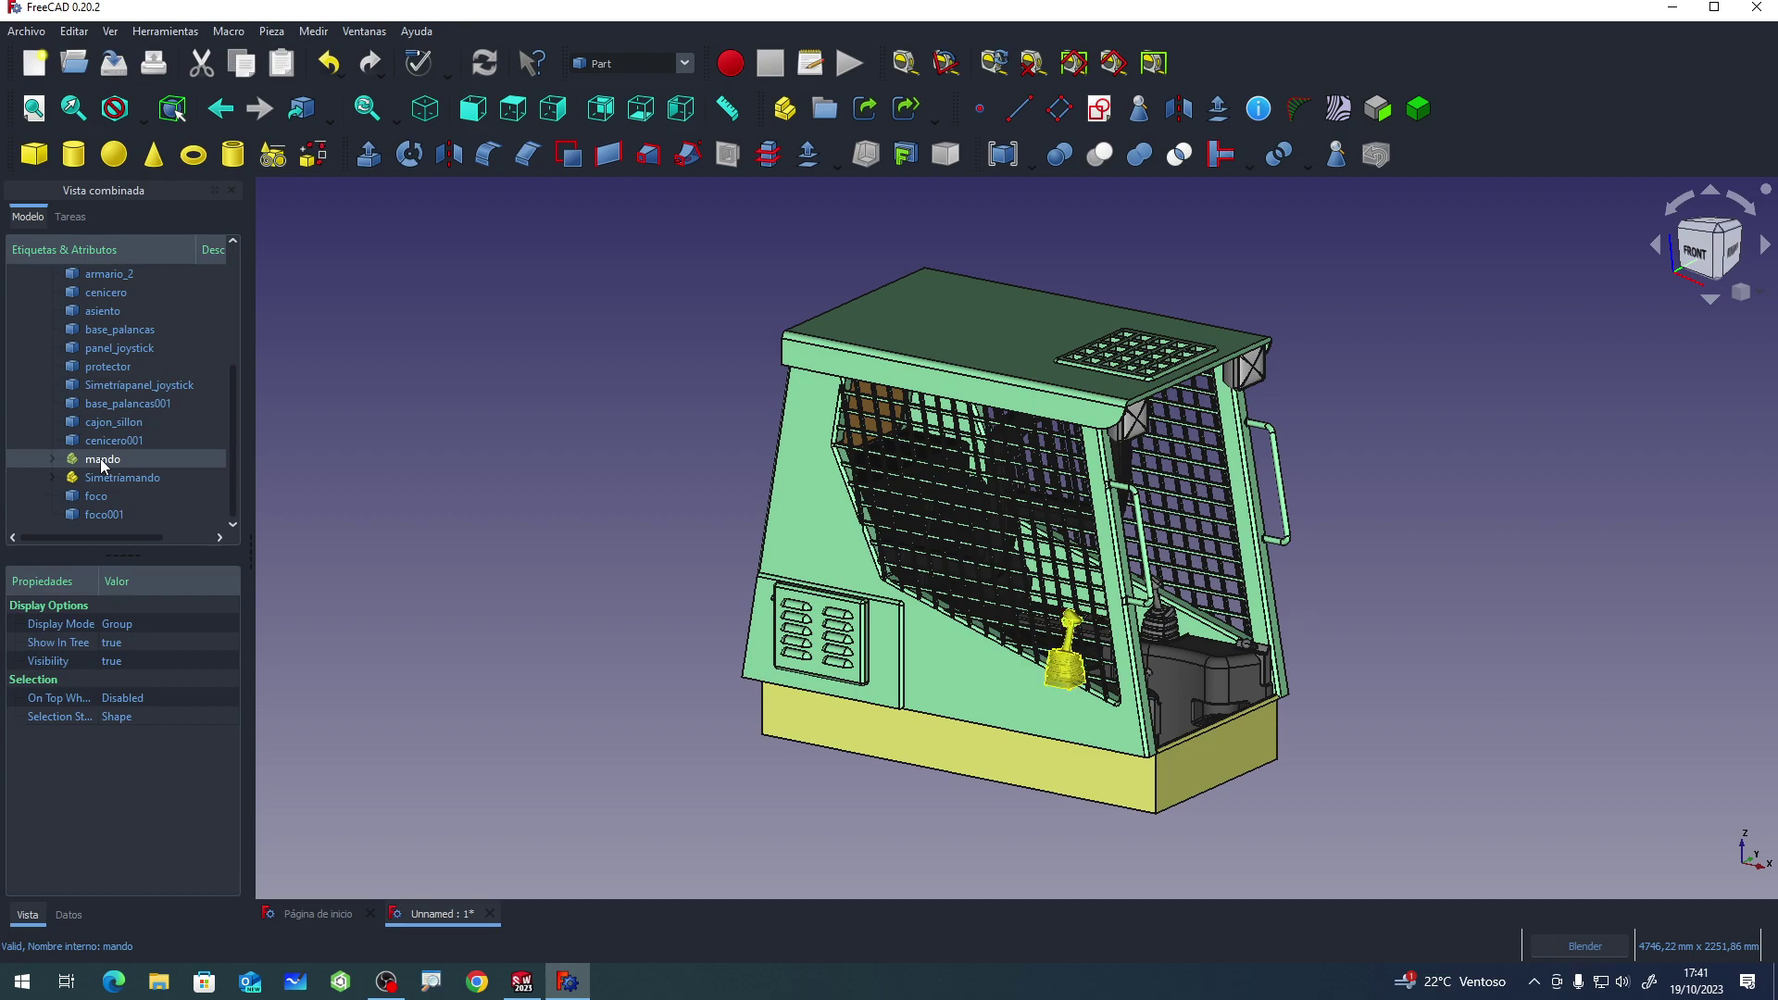
click(53, 458)
scroll(129, 493, down, 2)
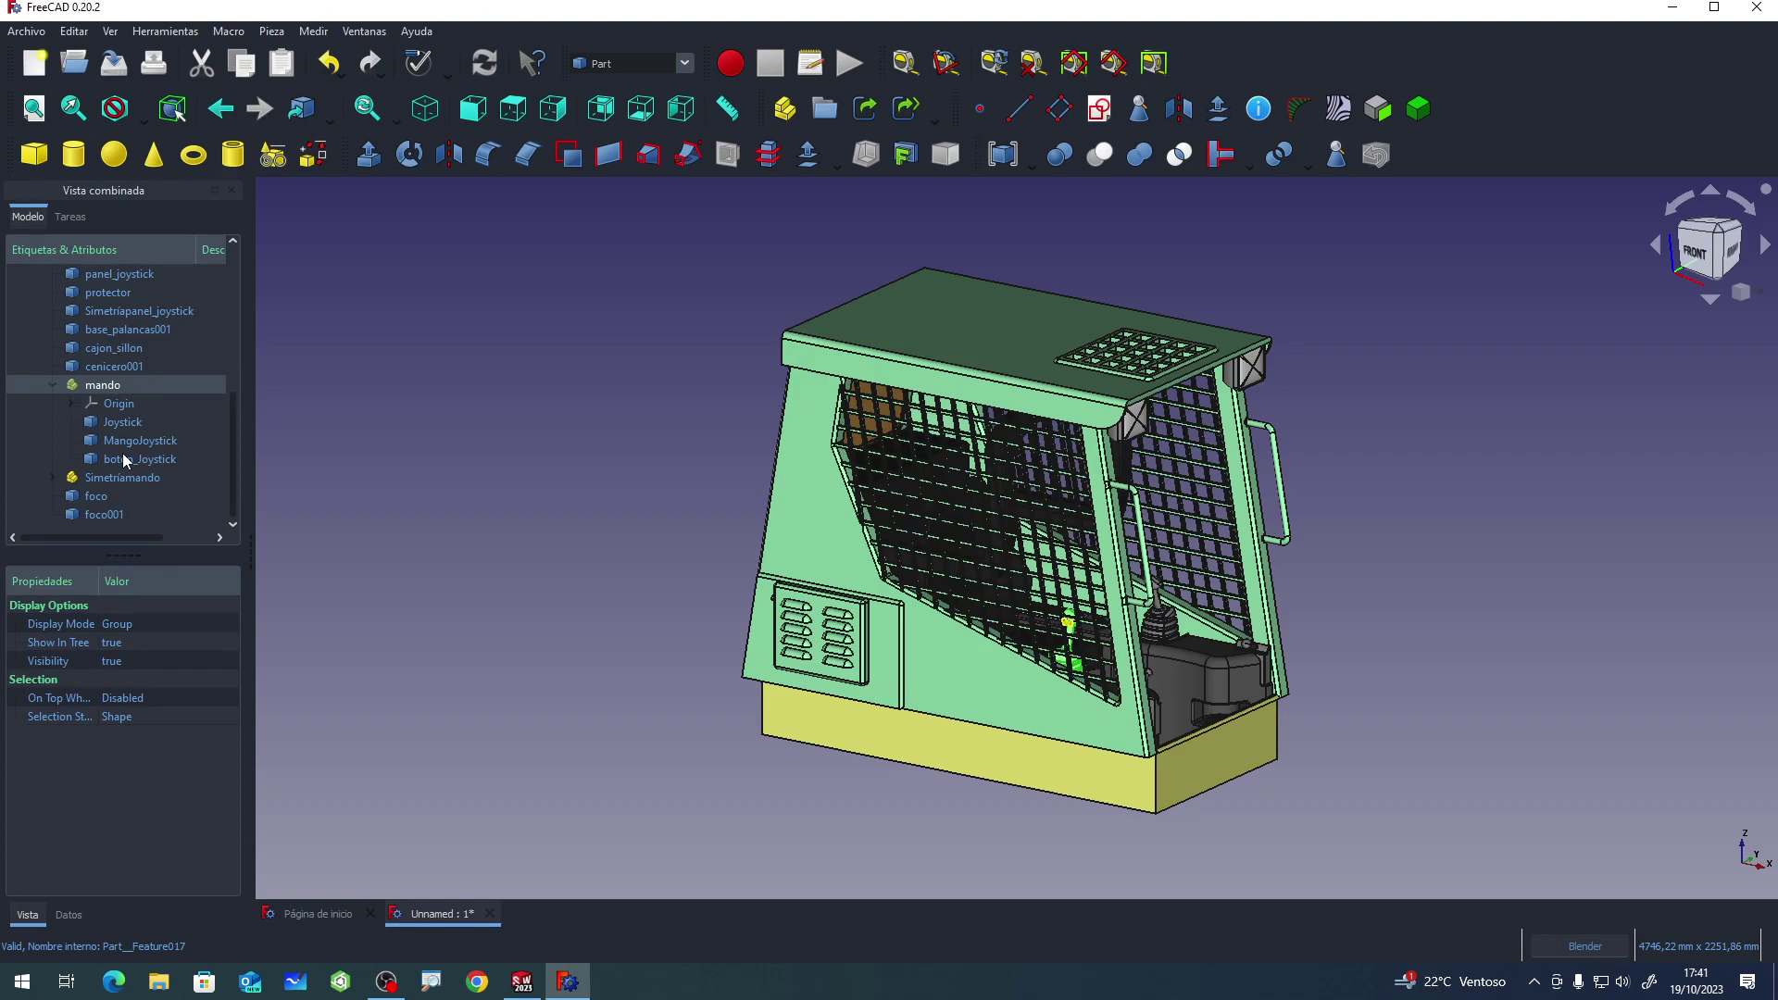
scroll(122, 453, up, 3)
scroll(123, 453, up, 2)
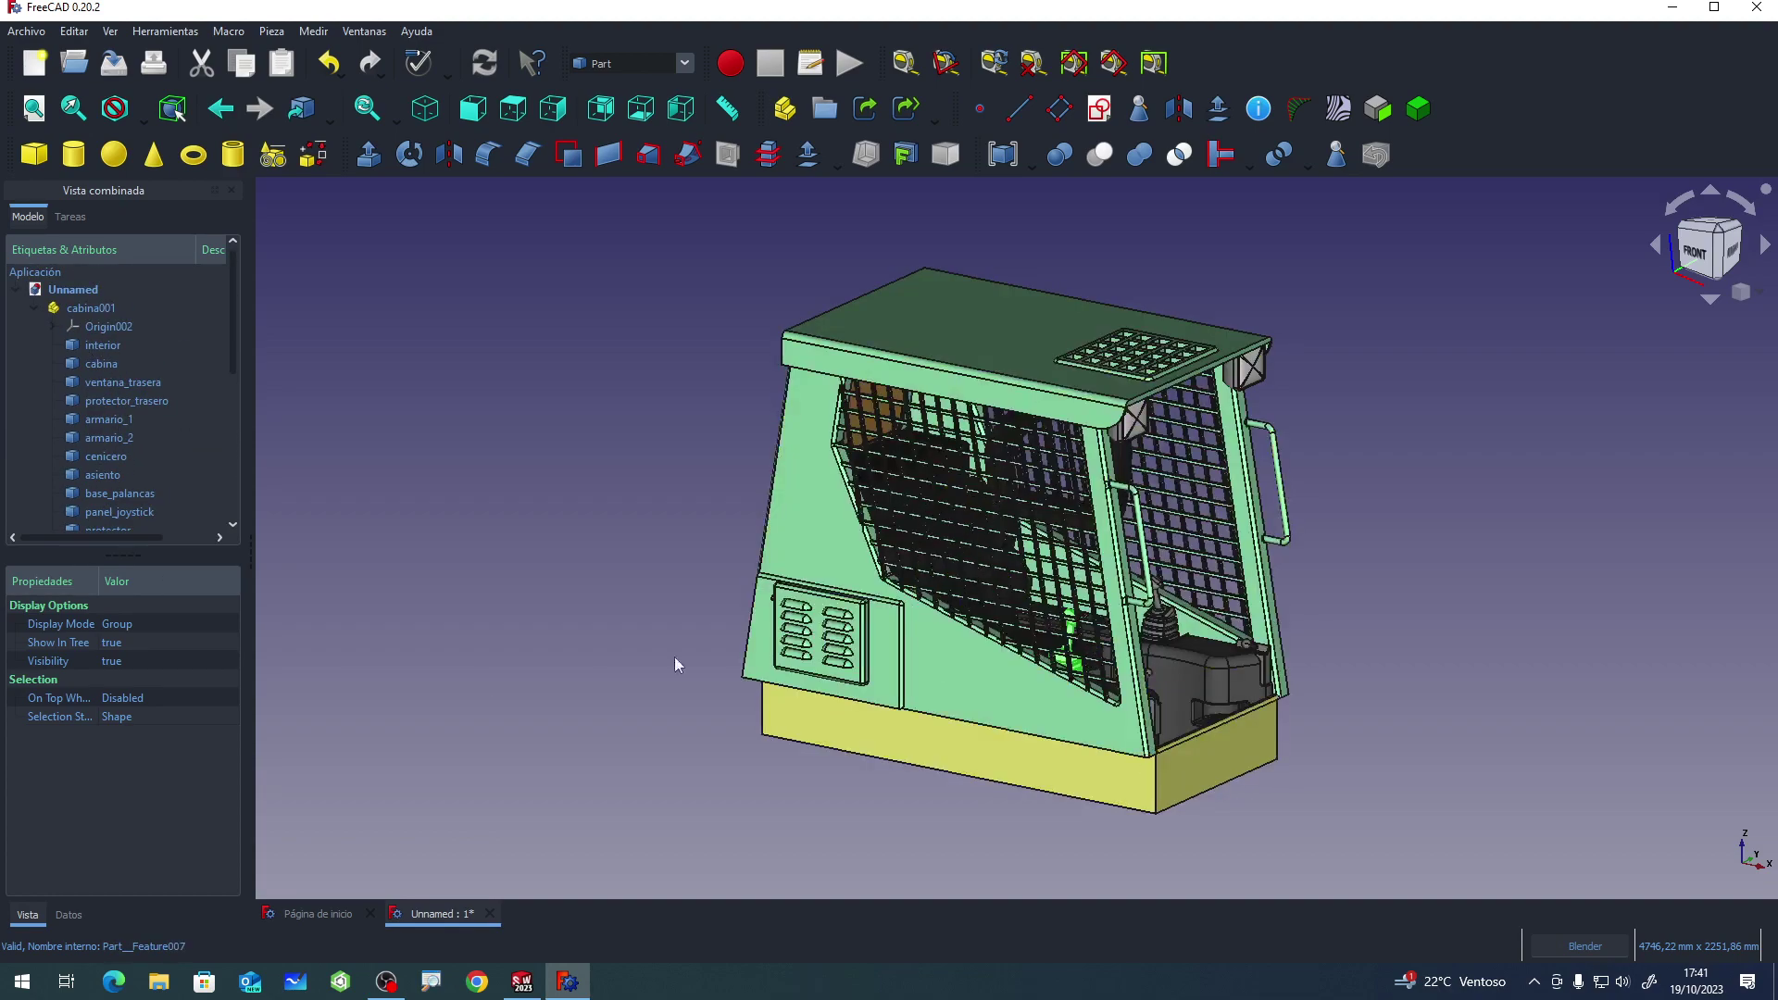
Check the workbench list, keeping Part, then switch back to SolidWorks.
middle_drag(703, 589, 698, 547)
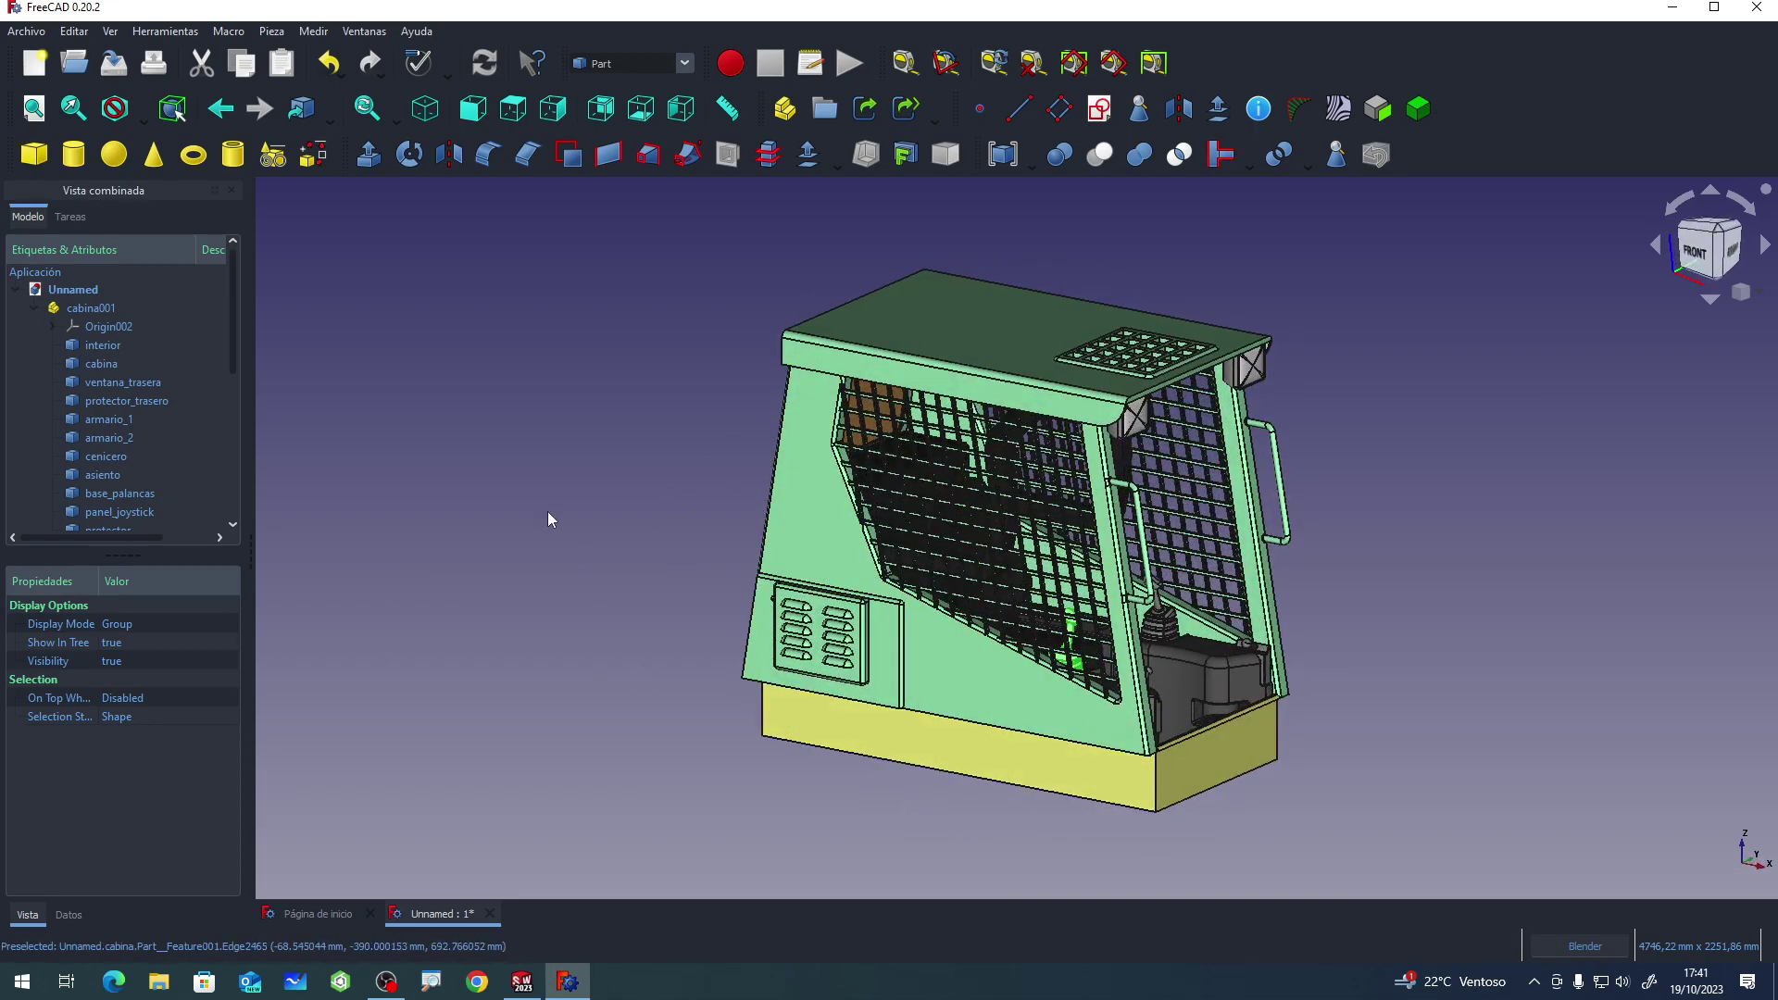
click(684, 62)
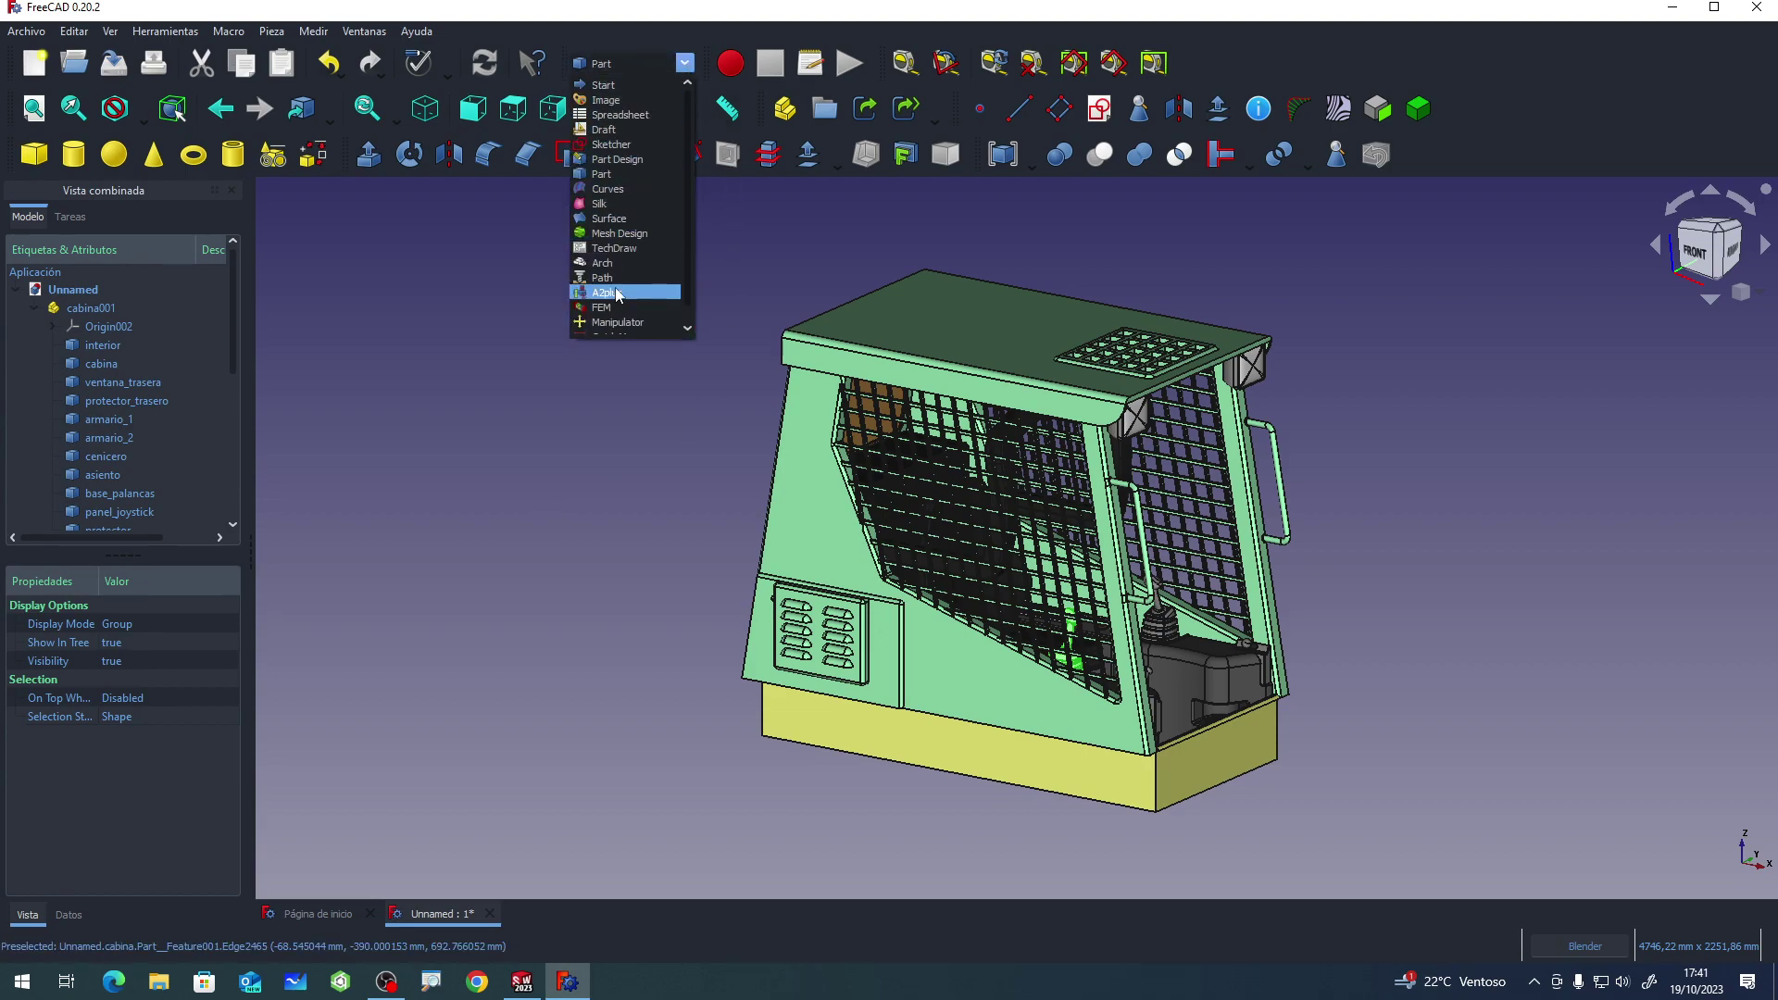
click(446, 435)
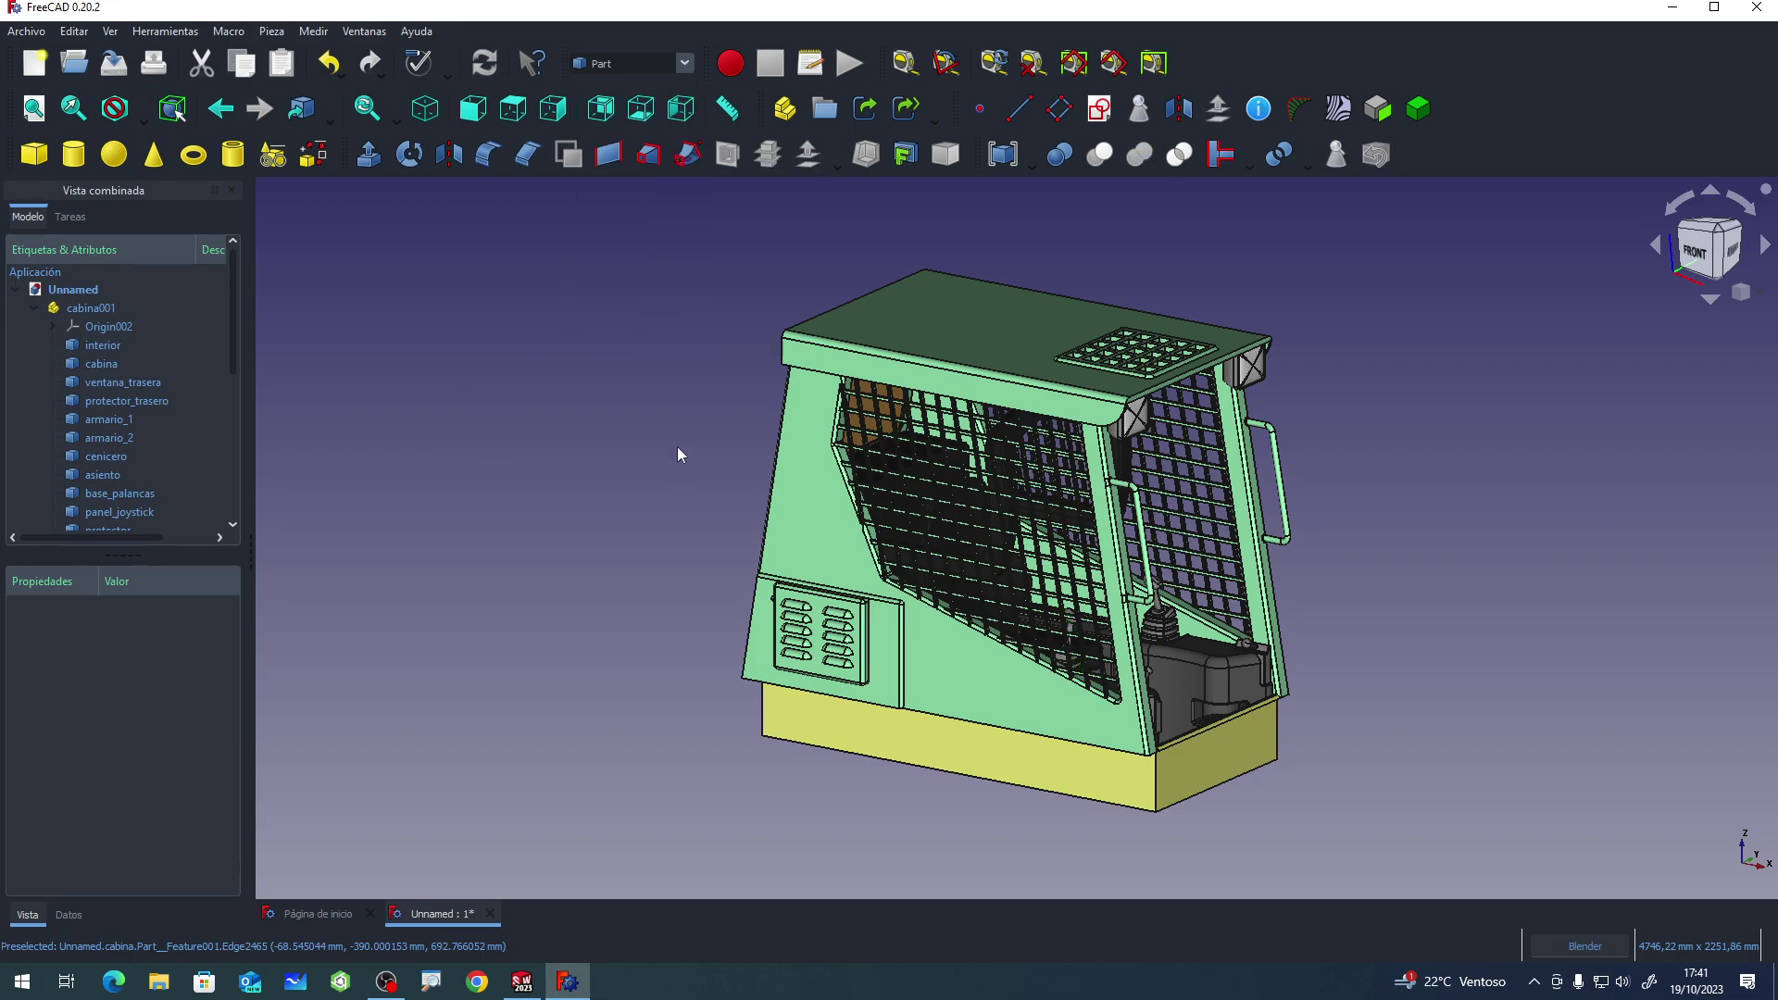
middle_drag(676, 447, 642, 437)
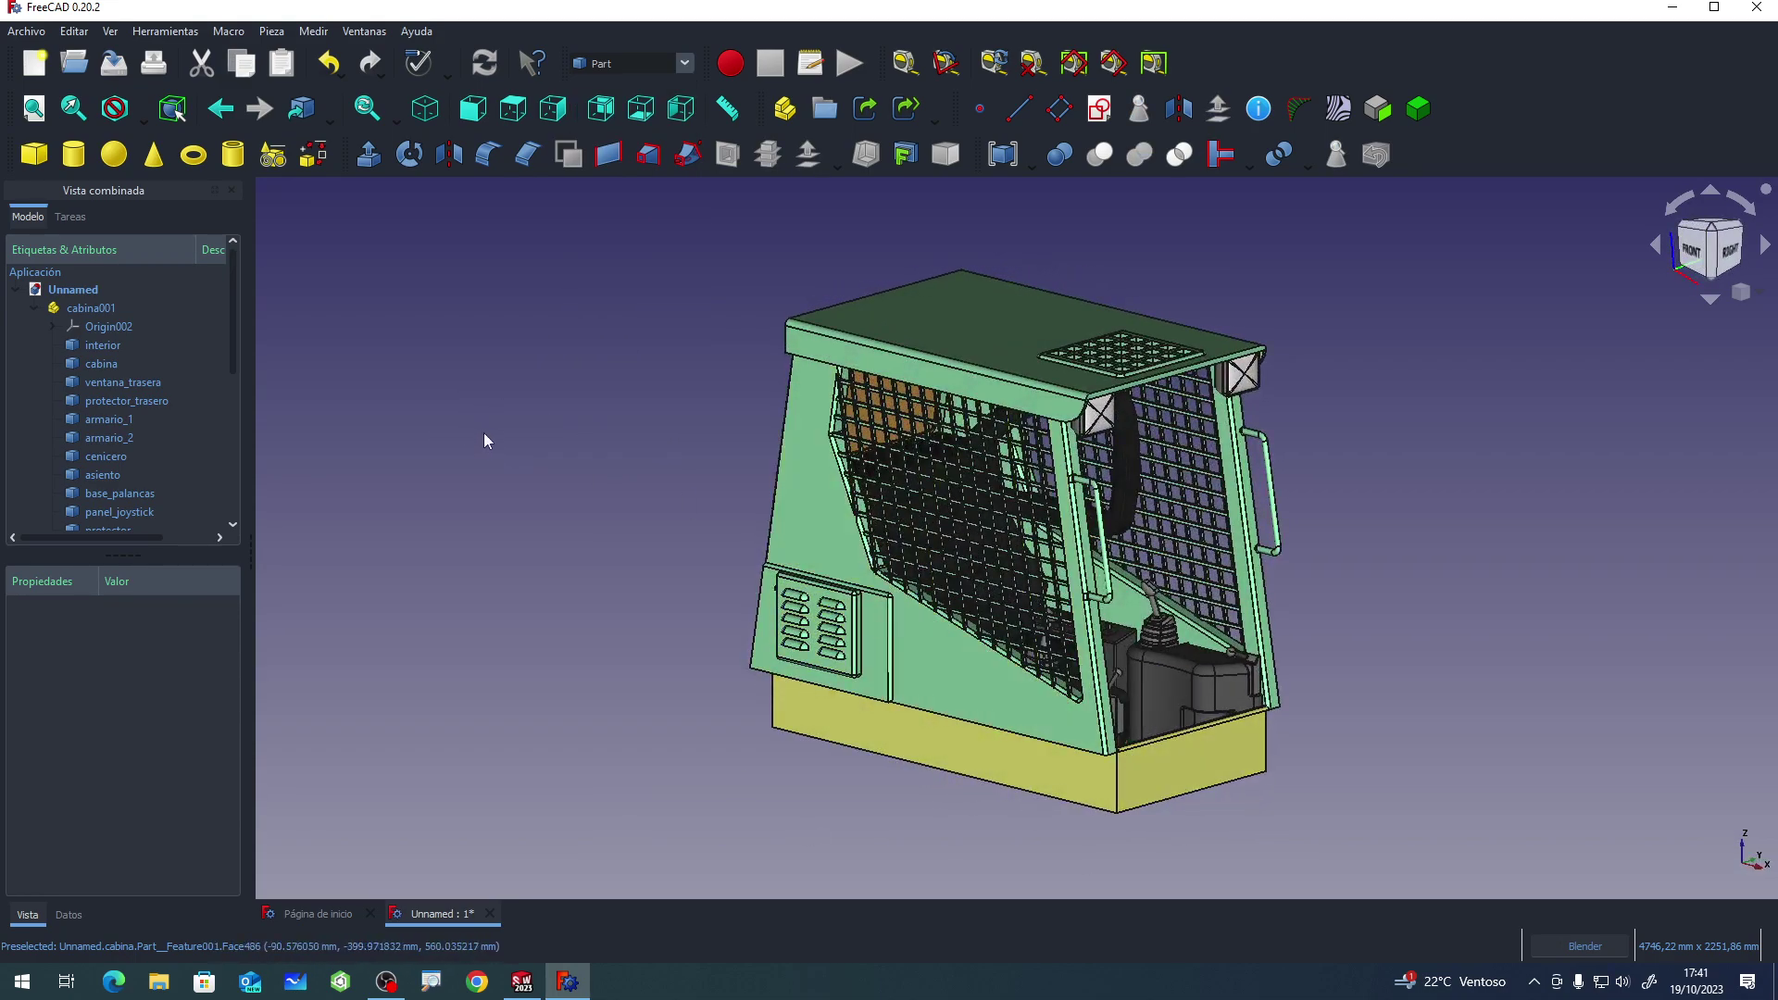
middle_drag(484, 434, 525, 437)
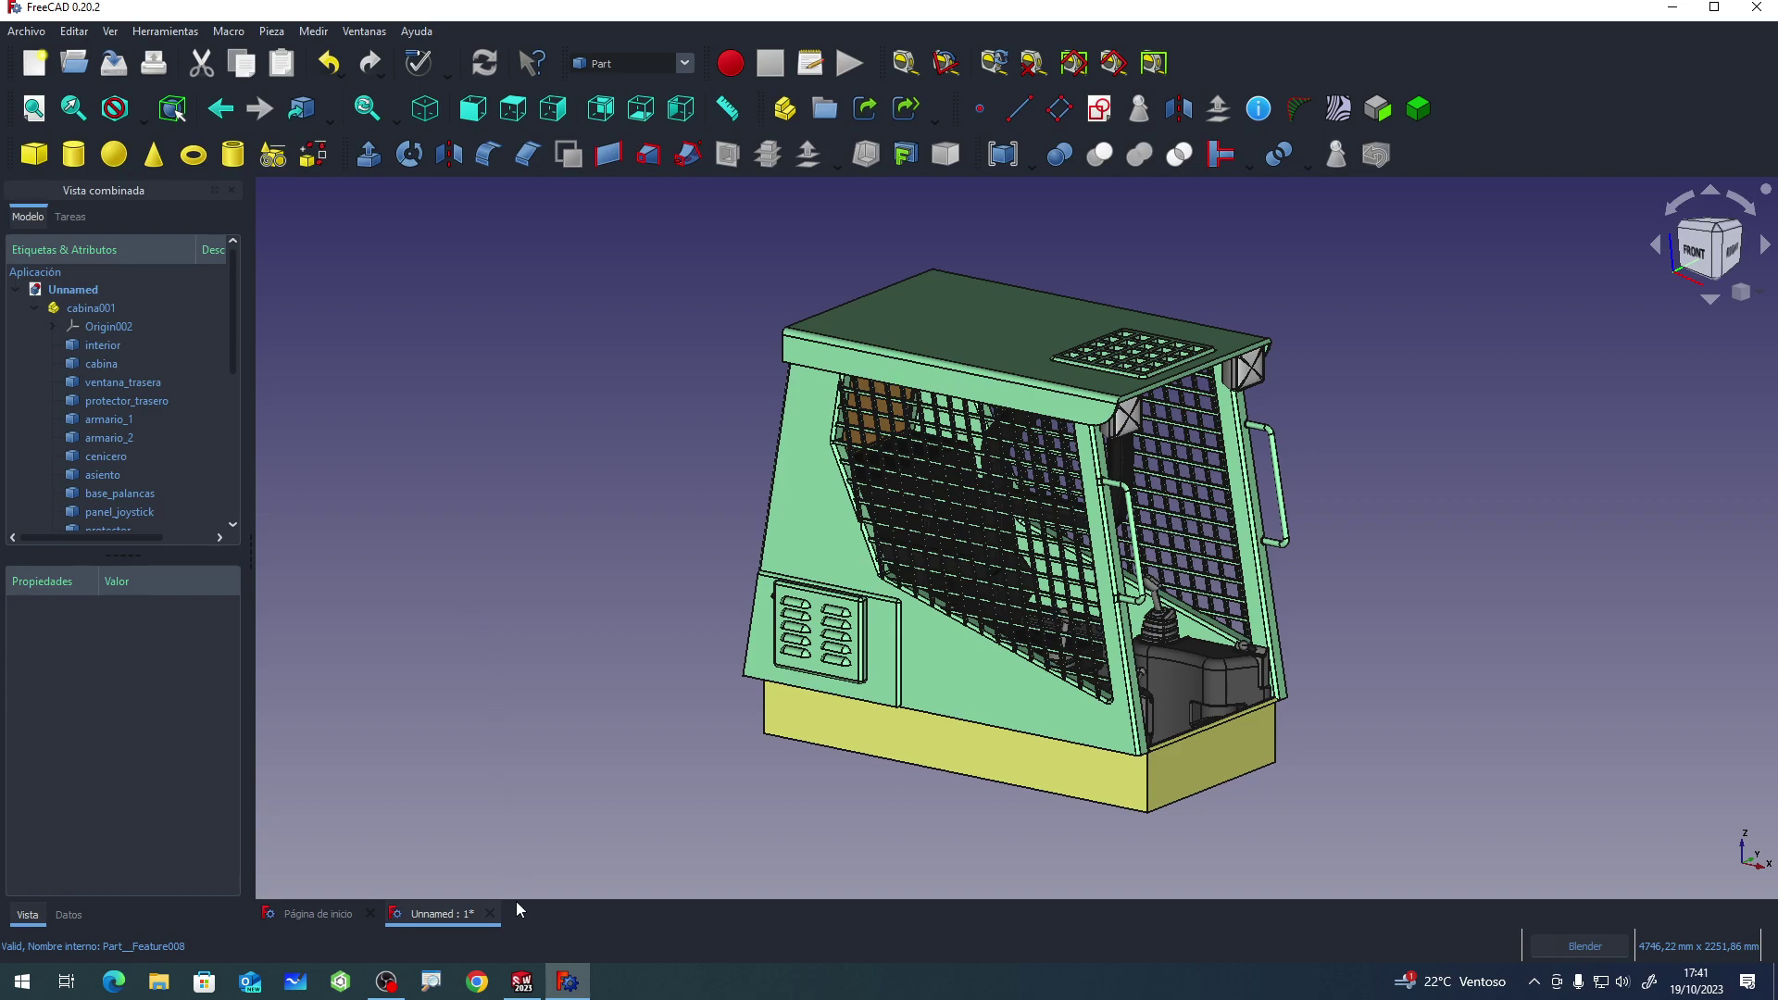
click(523, 981)
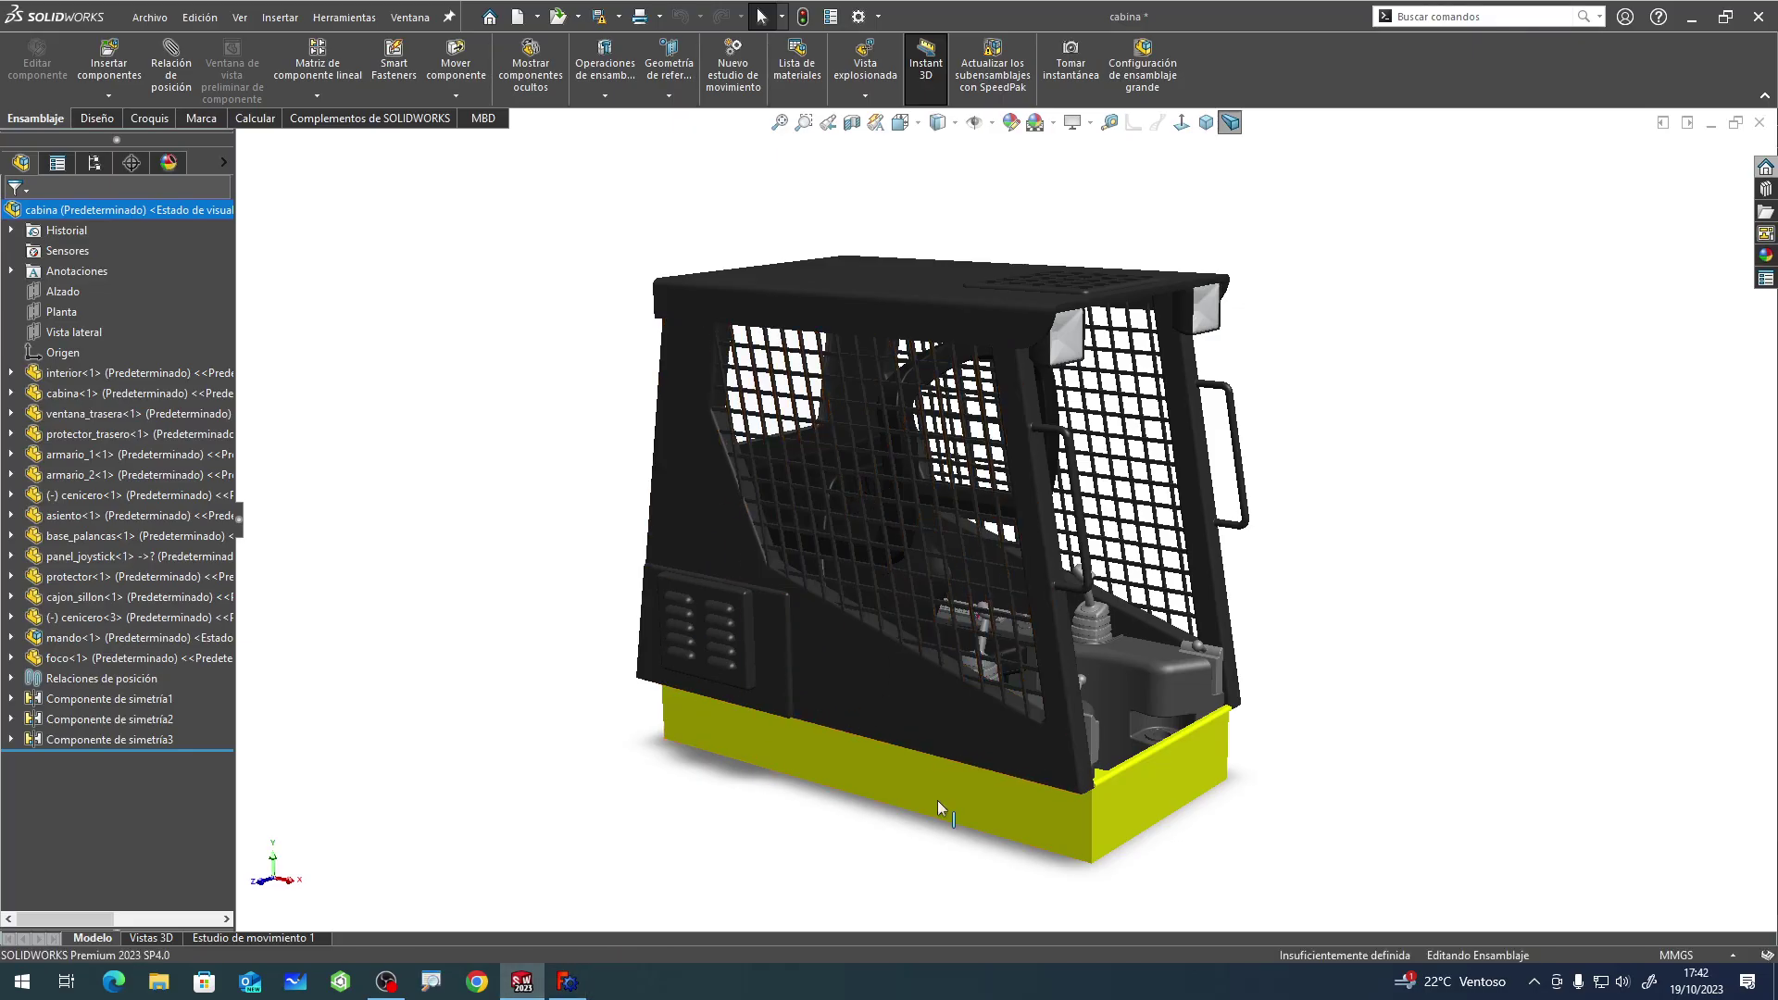
Open the recent Cargadora_226B loader assembly in SolidWorks.
middle_drag(937, 808, 748, 326)
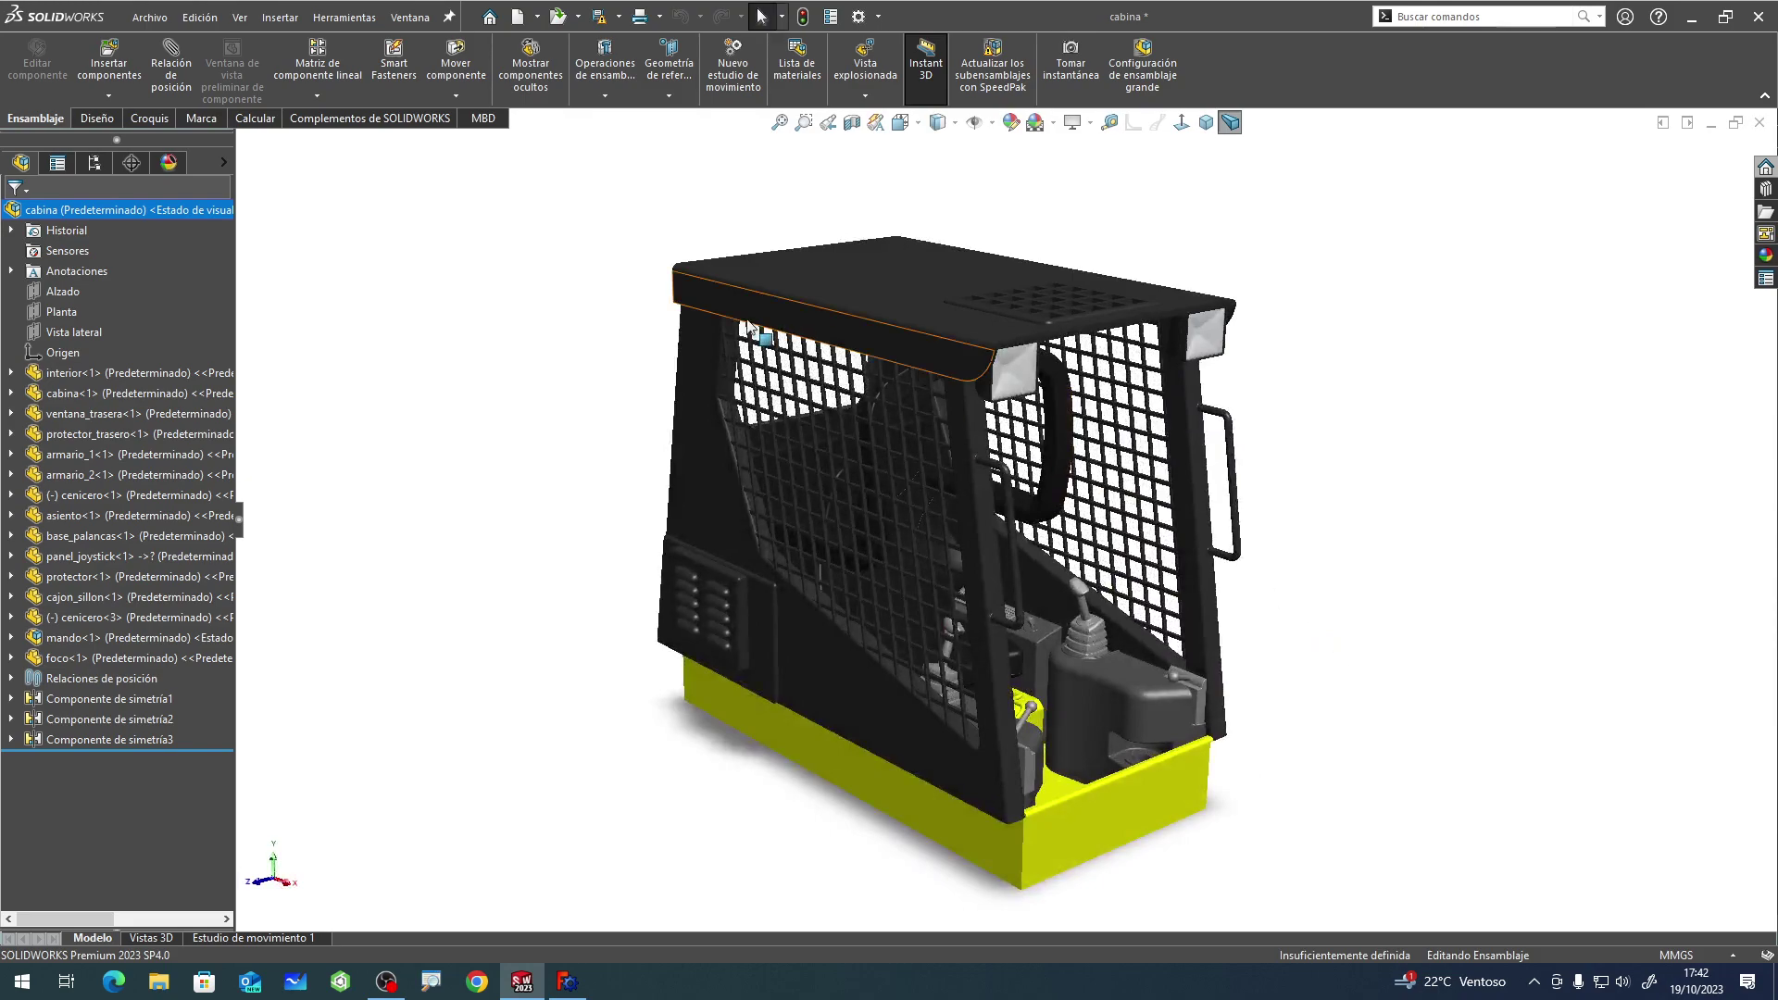
click(151, 16)
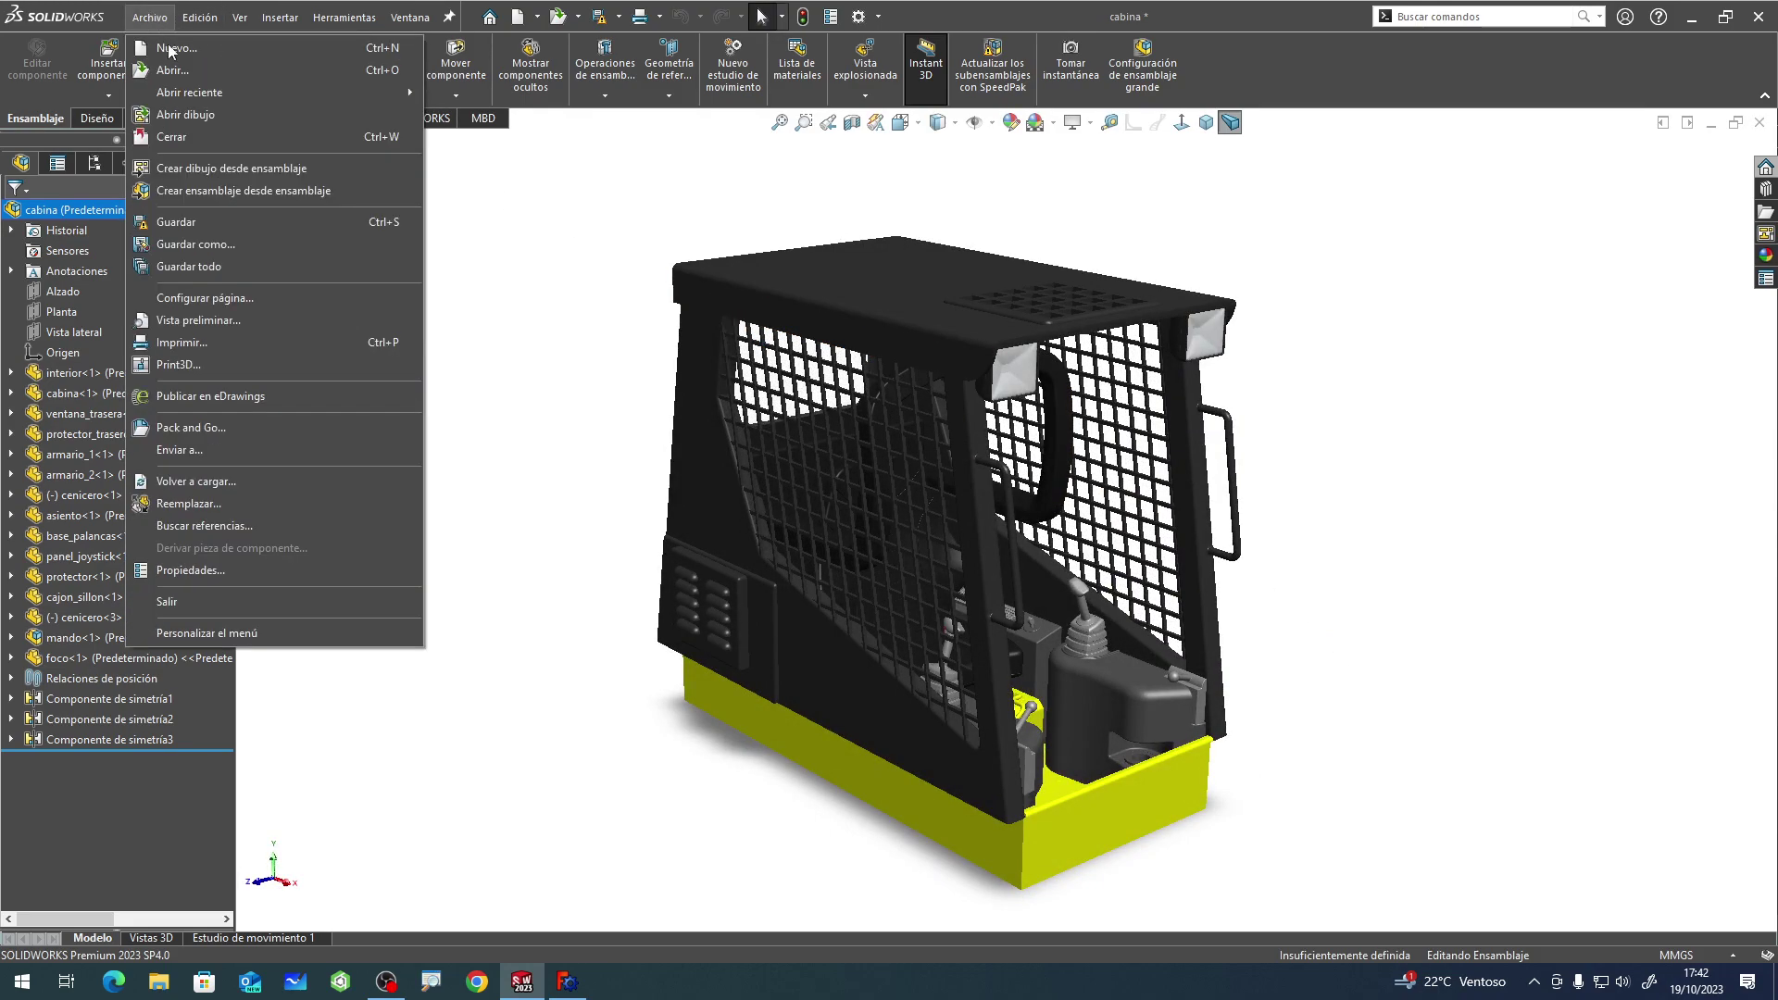
mouse_move(189, 92)
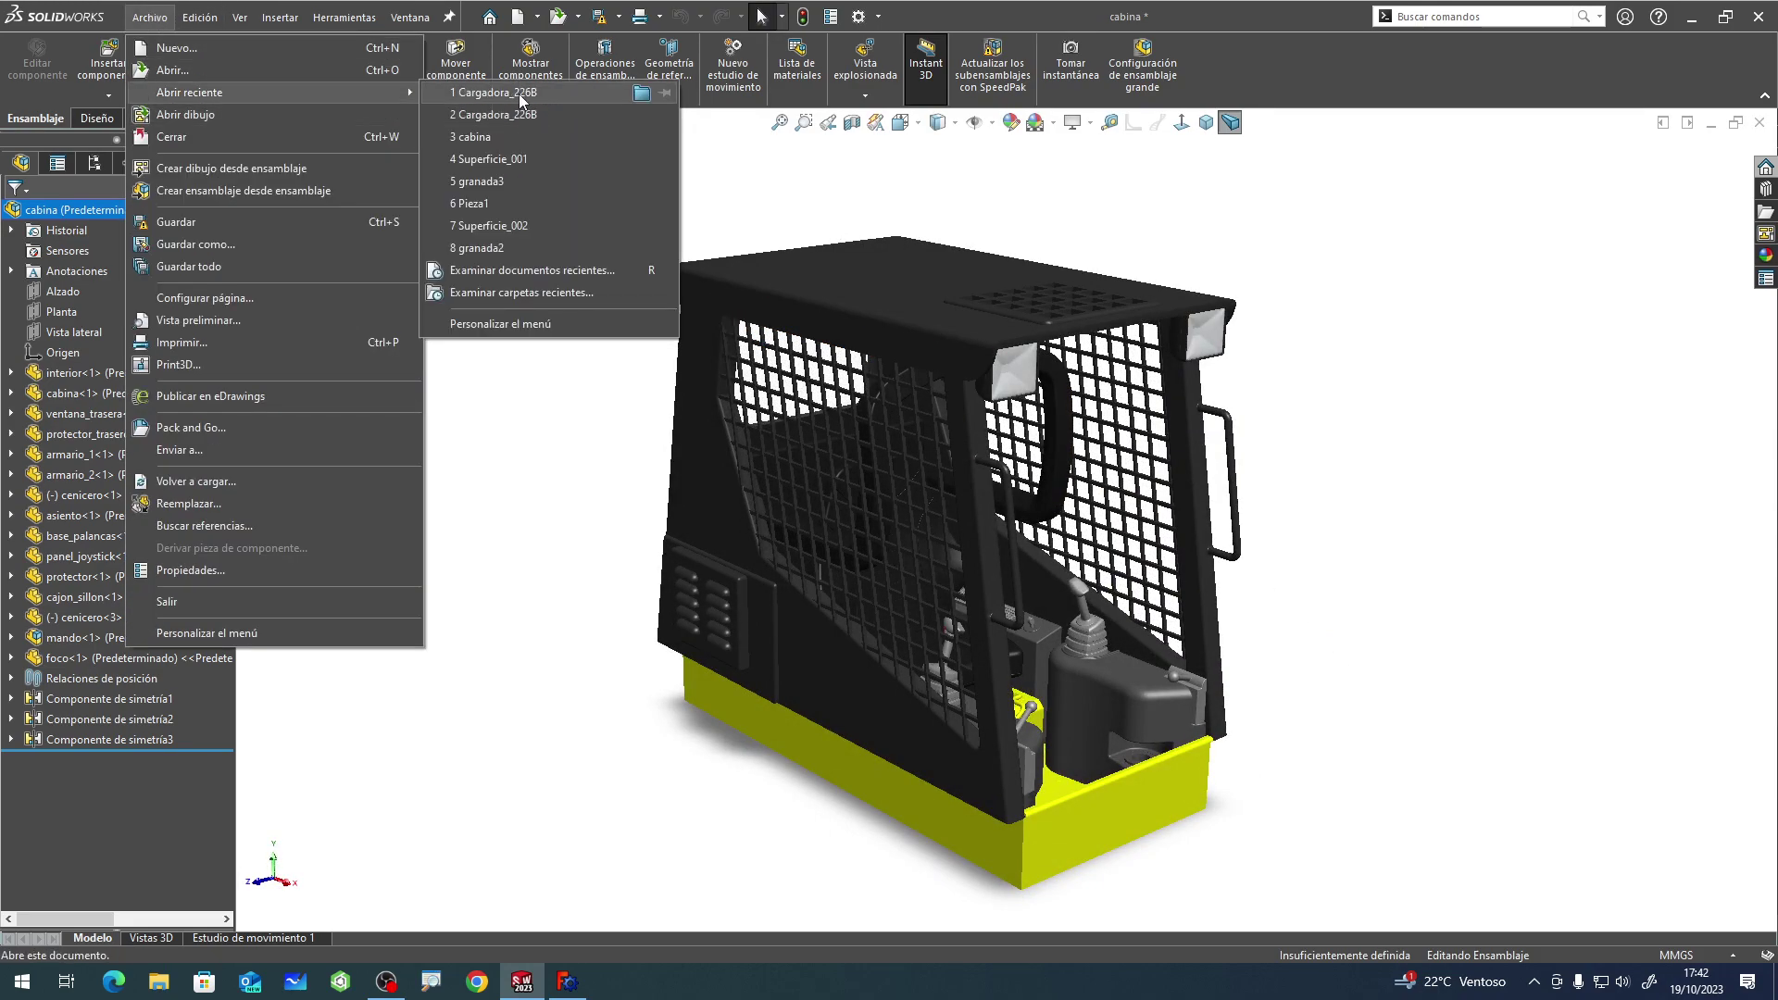
click(498, 113)
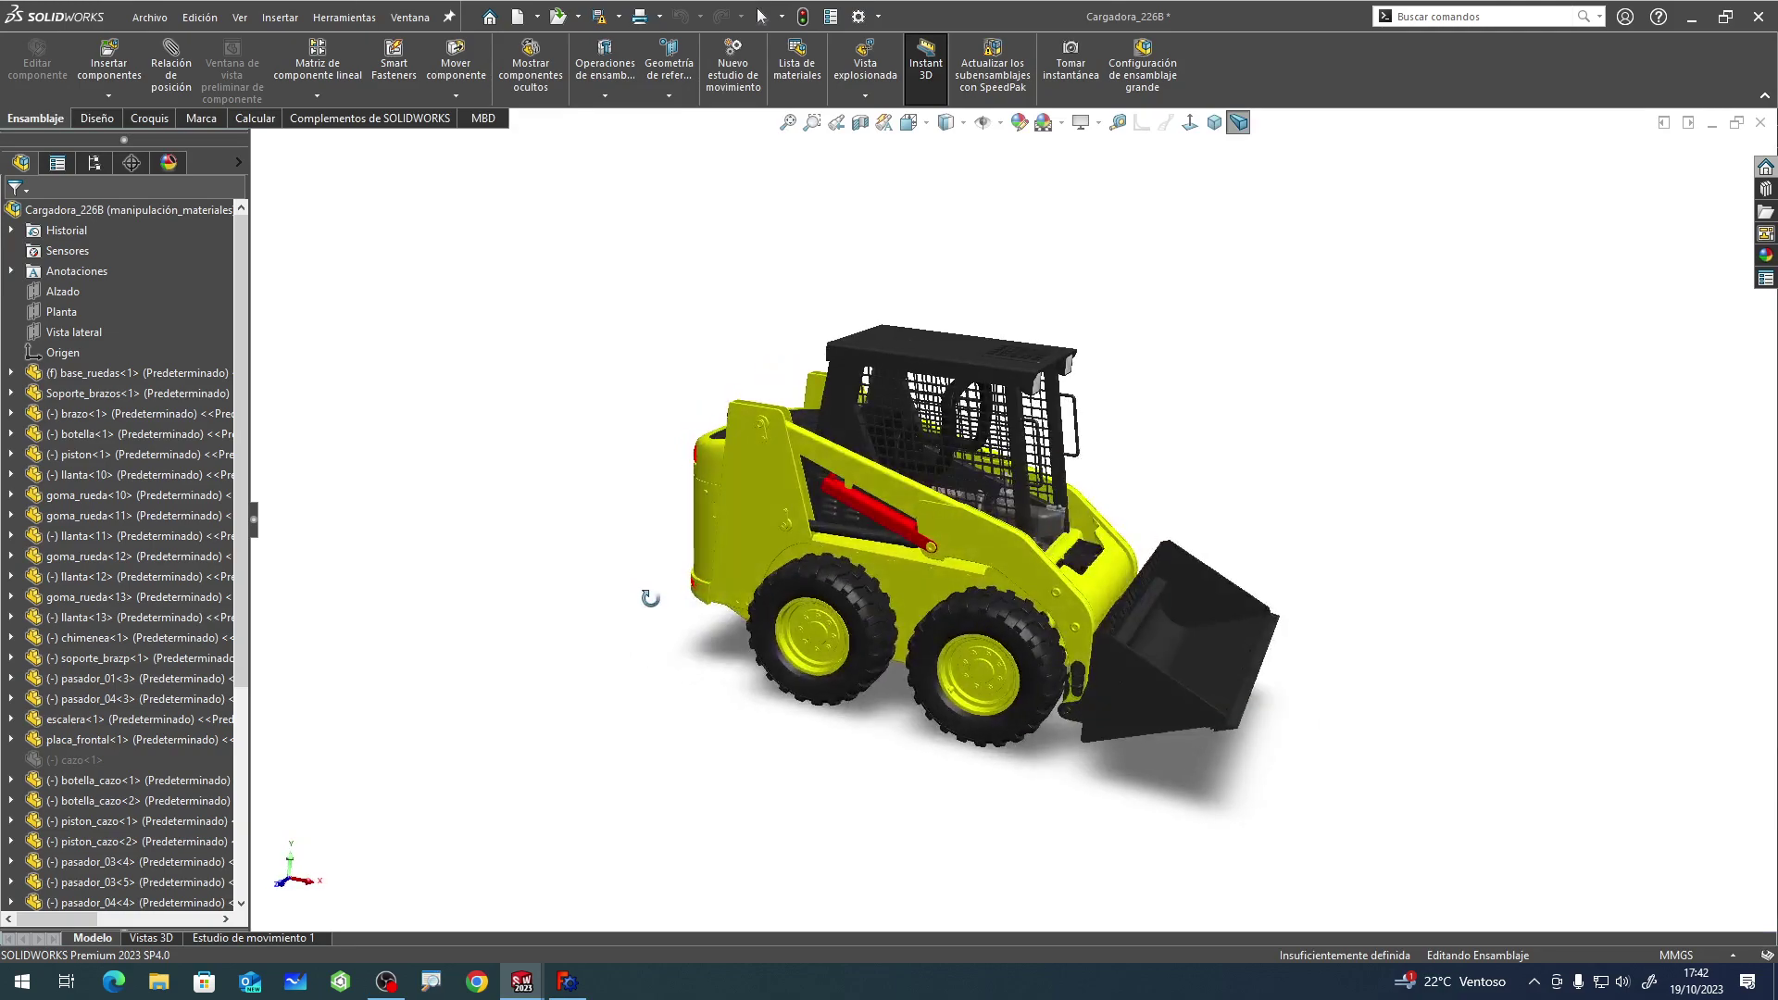
Test-move the loader arm and bucket, then close without saving.
drag(994, 537, 1123, 269)
key(Escape)
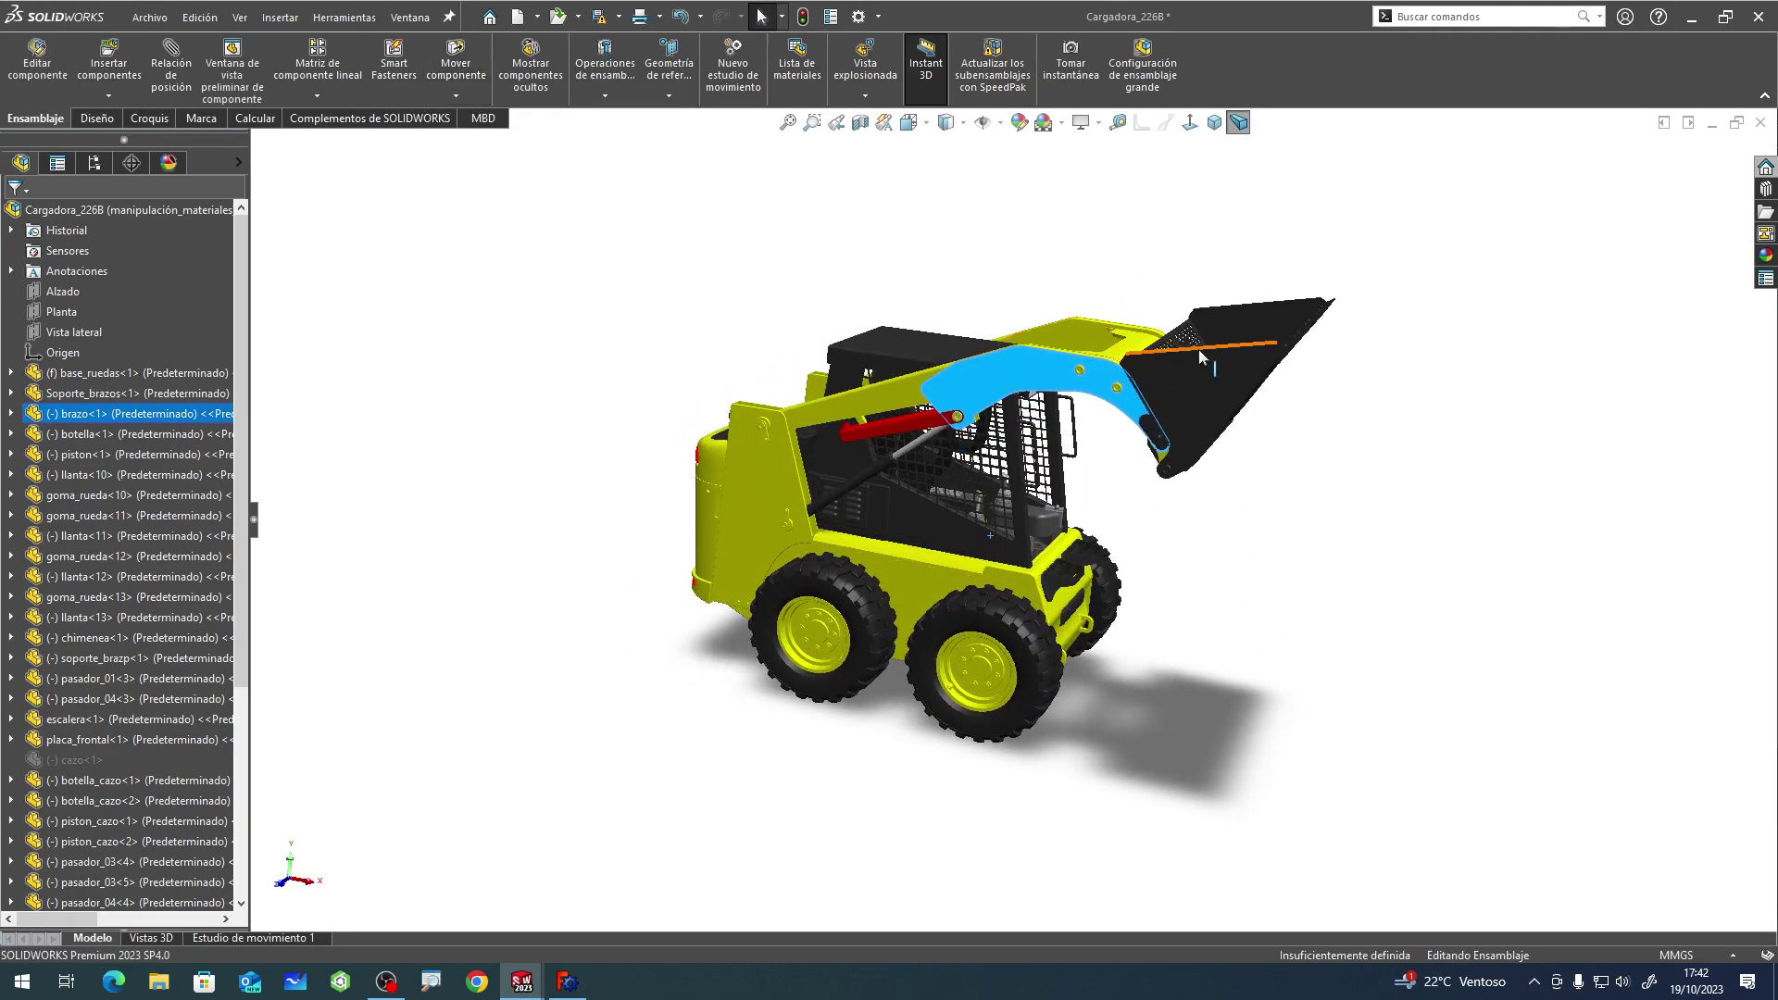
mouse_move(1202, 339)
mouse_down()
mouse_move(1264, 765)
mouse_move(1218, 845)
mouse_move(1154, 893)
mouse_move(1329, 834)
mouse_move(1408, 647)
mouse_move(1341, 444)
mouse_move(1255, 352)
mouse_up()
key(Escape)
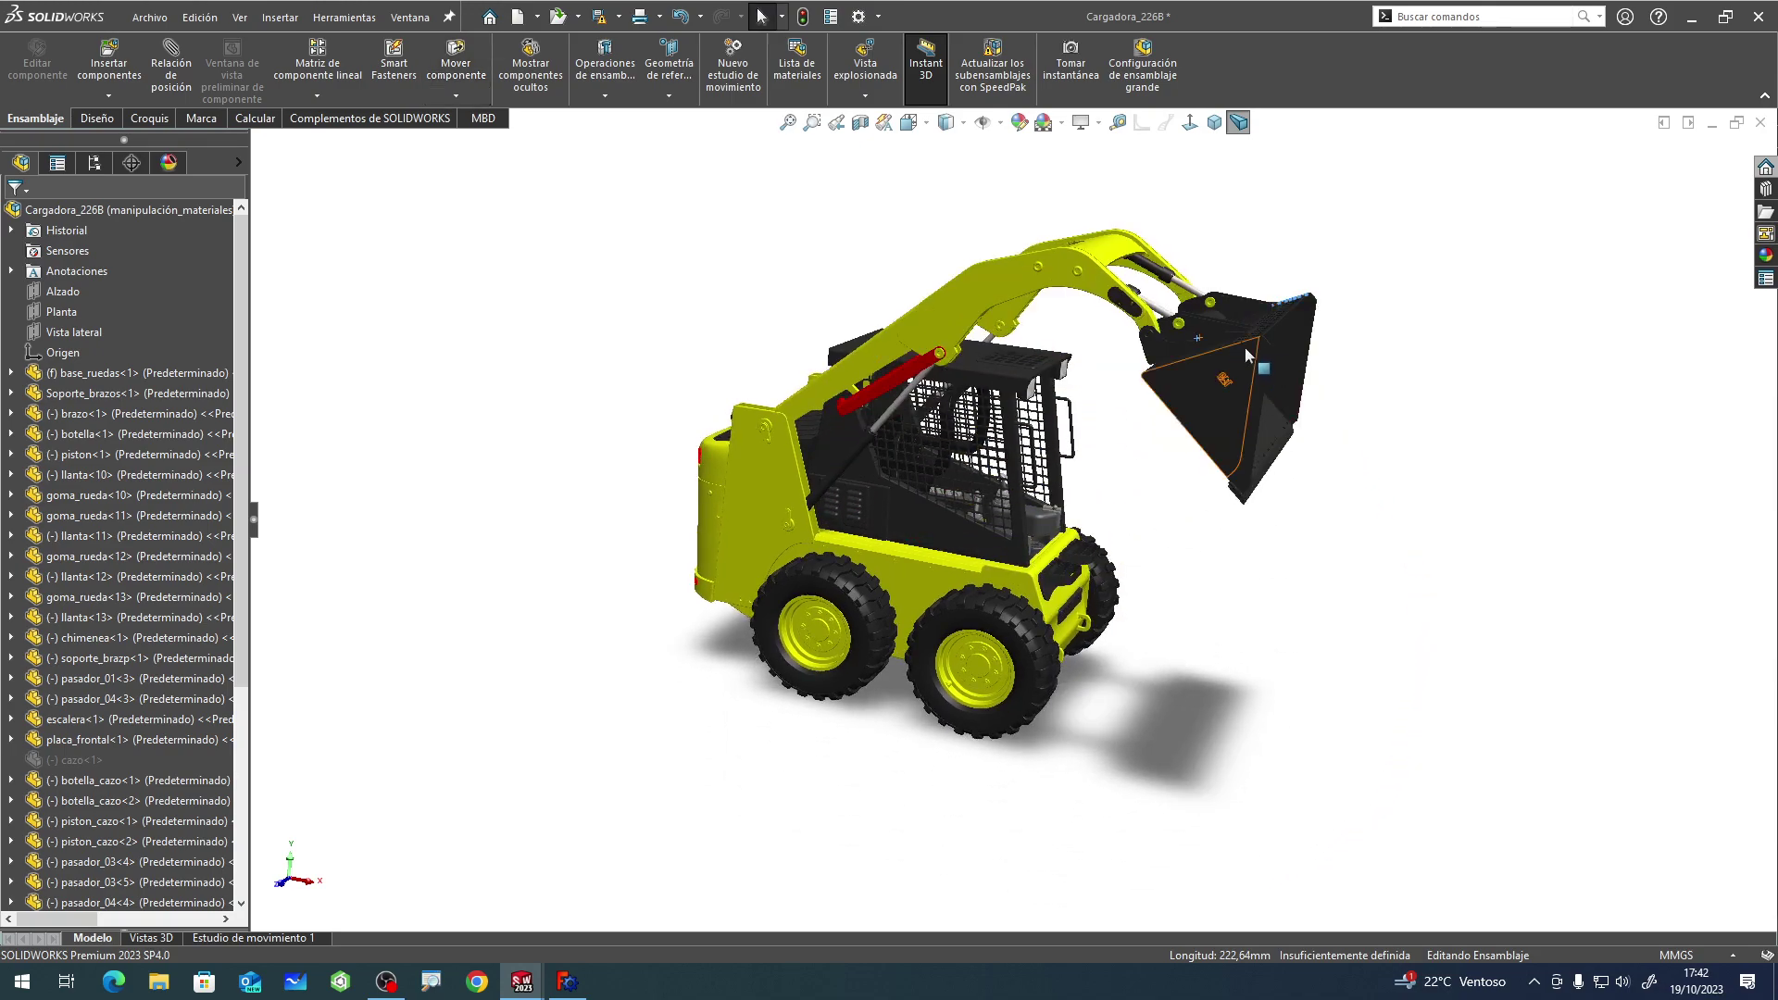
mouse_move(1224, 431)
mouse_down()
mouse_move(1320, 356)
mouse_move(1314, 309)
mouse_up()
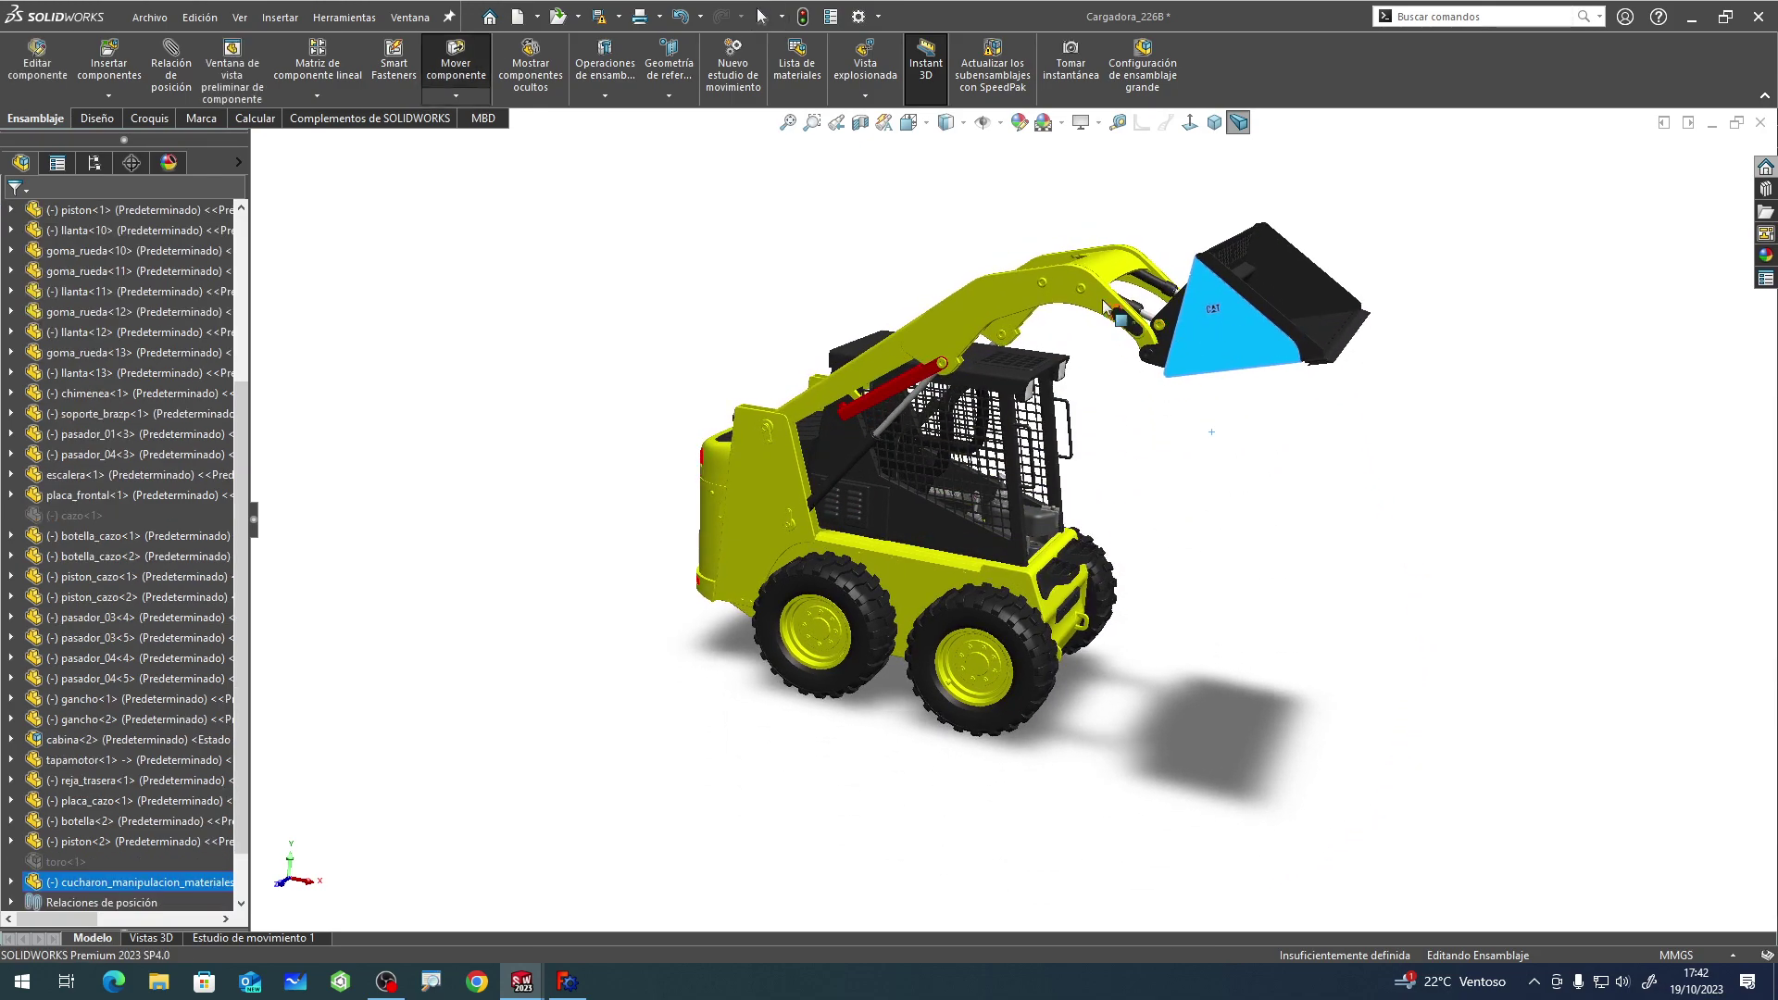
mouse_move(1014, 294)
mouse_down()
mouse_move(1074, 696)
mouse_move(1054, 815)
mouse_move(1094, 488)
mouse_up()
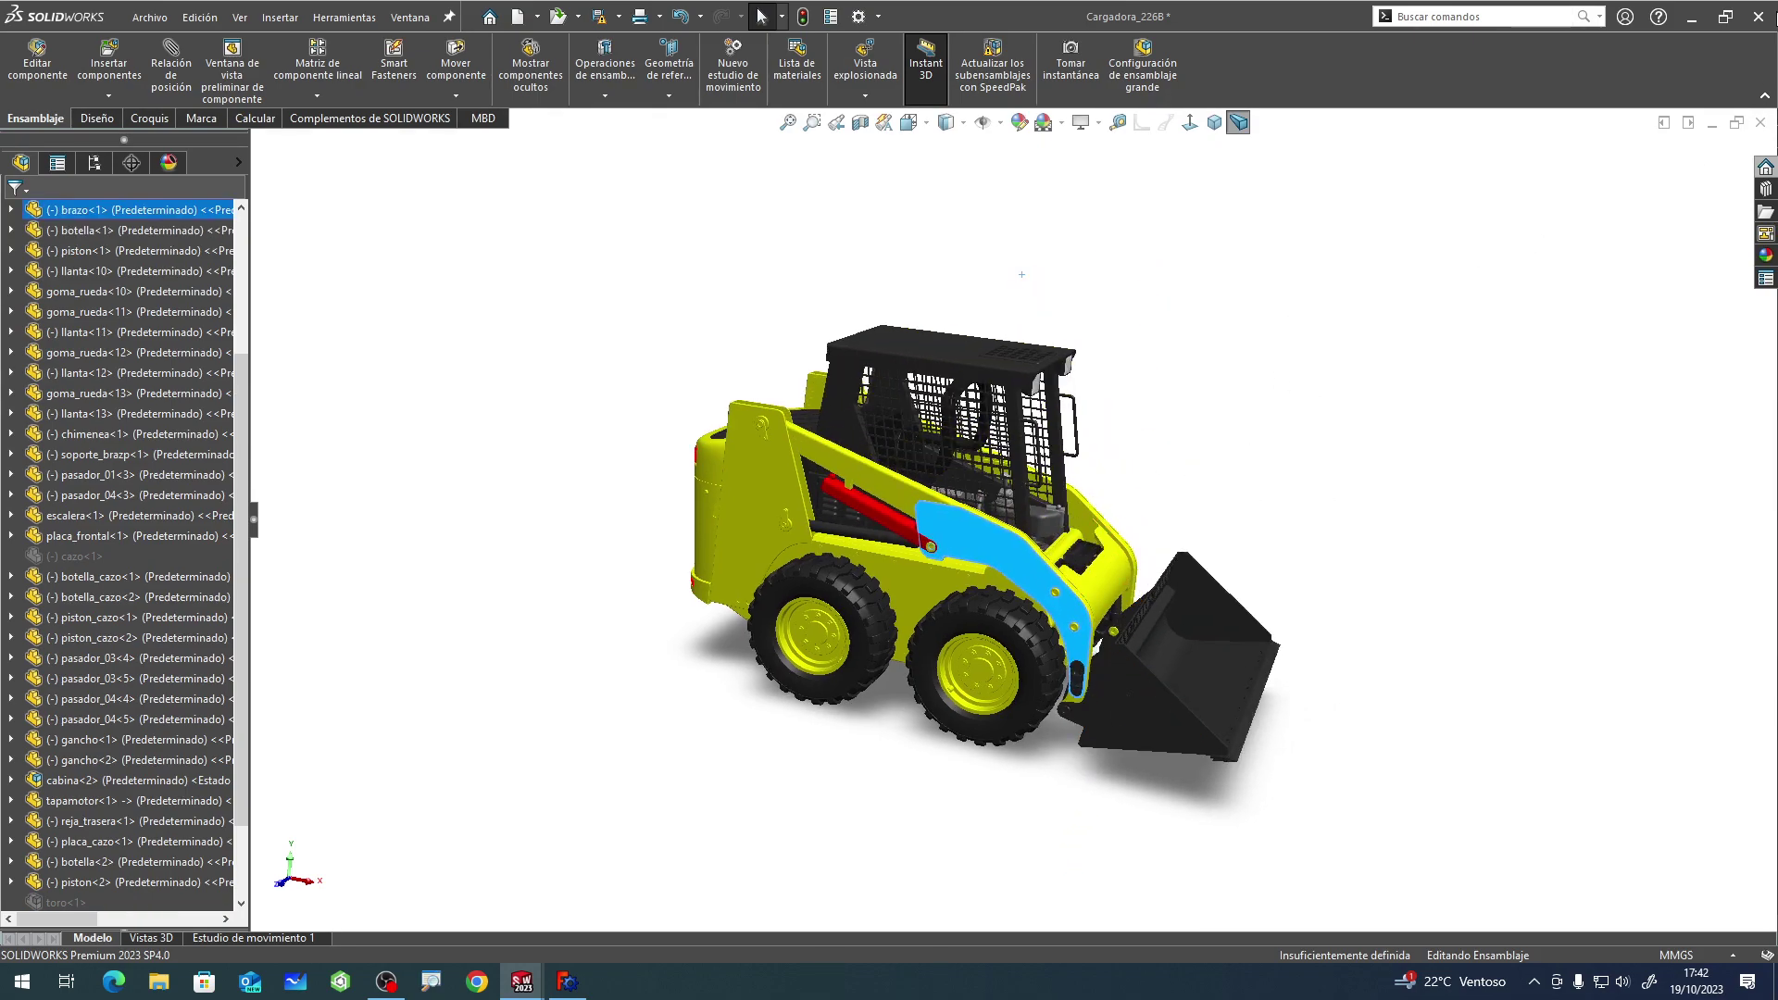
key(ctrl+s)
click(418, 305)
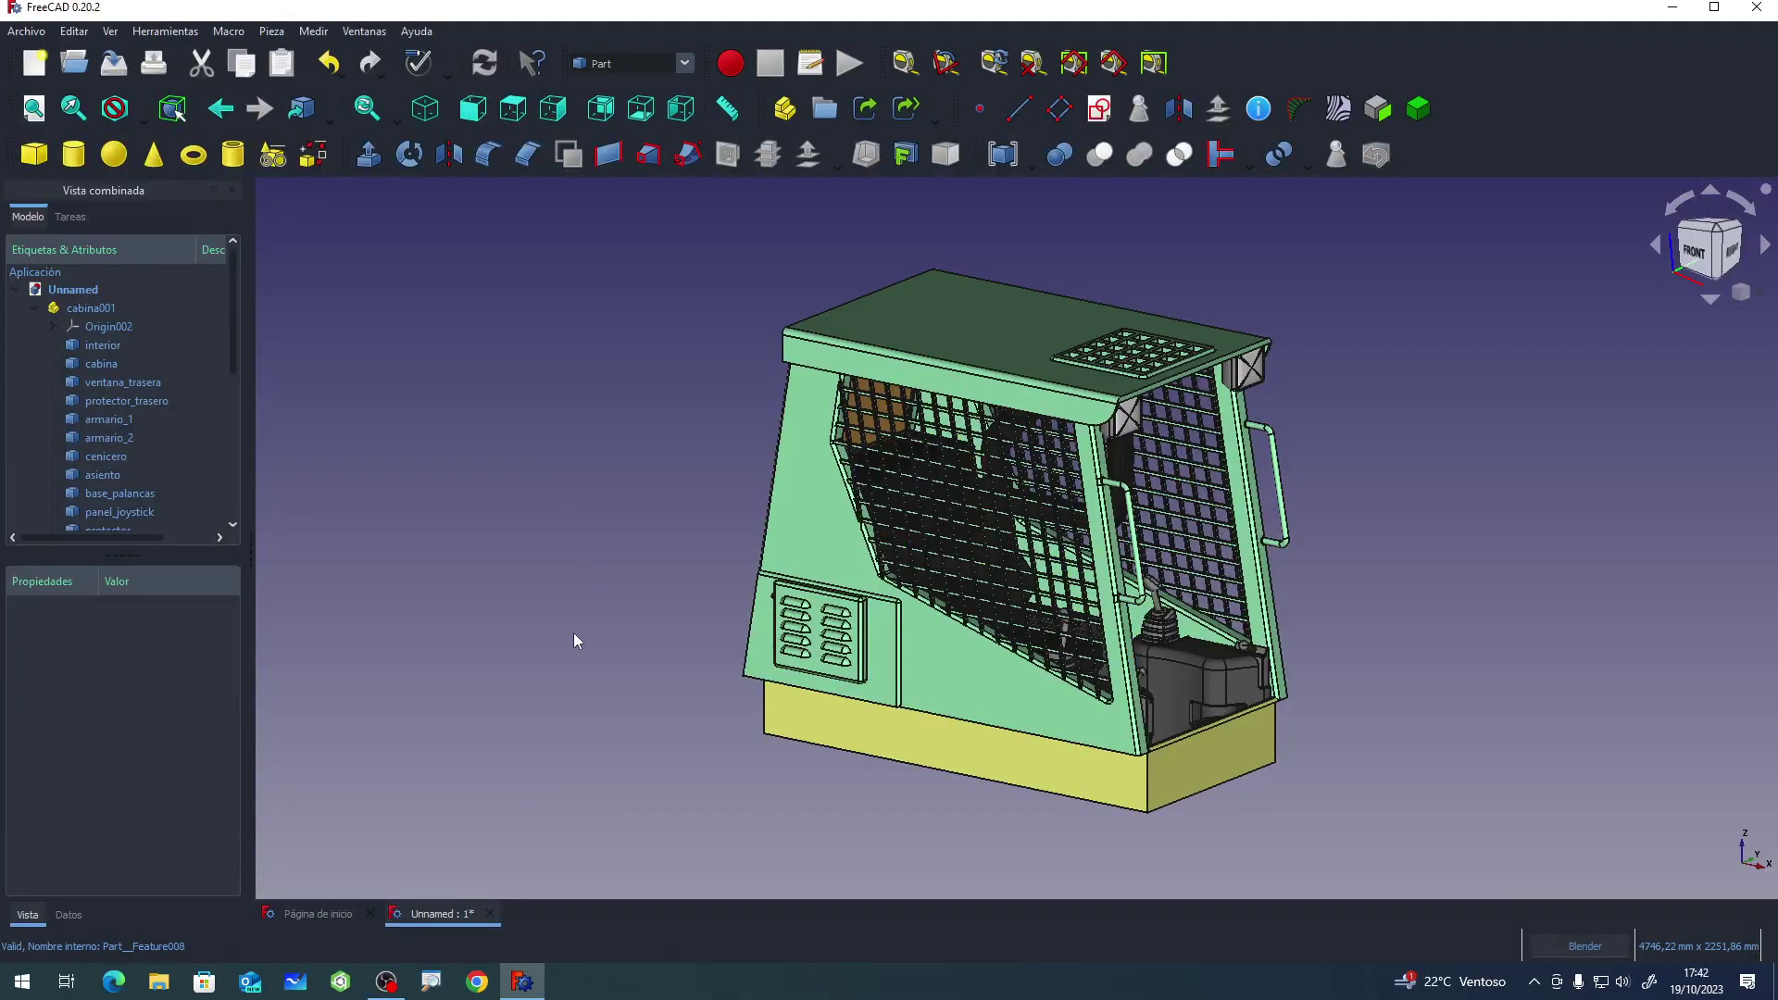
Copy the cabina shell from cabina001 into a new document, Sin nombre1.
mouse_move(620, 635)
middle_down()
mouse_move(542, 621)
mouse_move(886, 632)
middle_up()
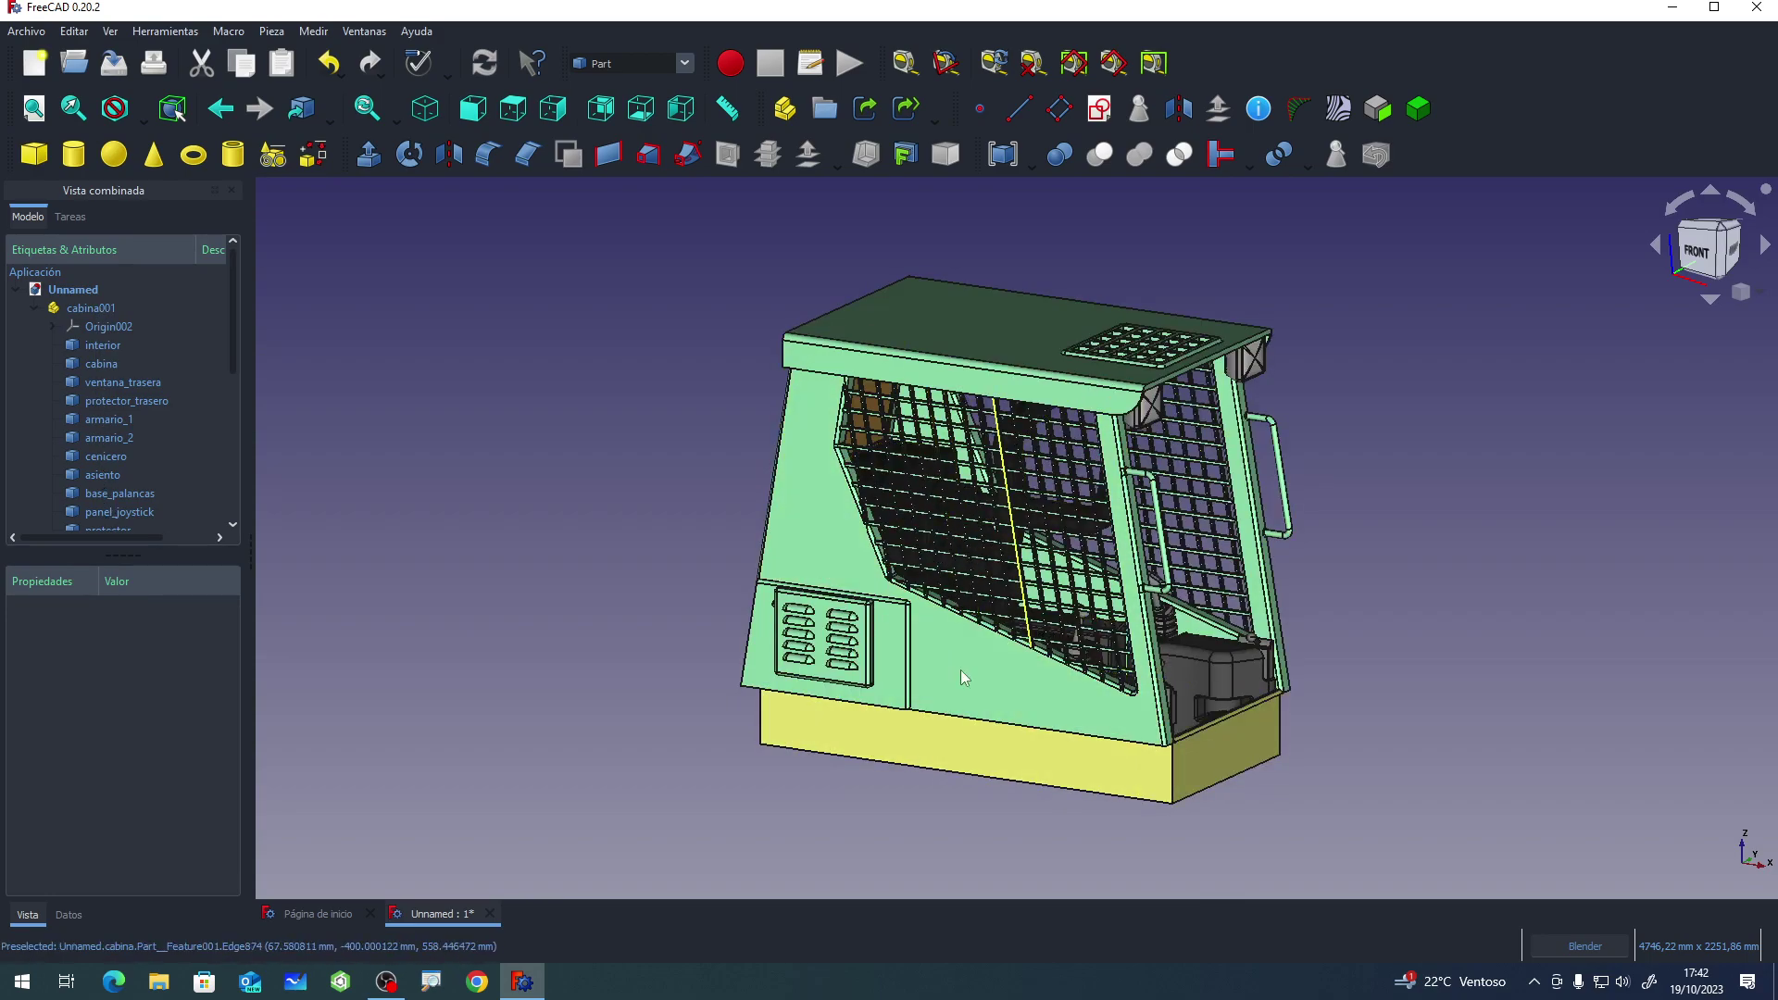
mouse_move(959, 669)
middle_down()
mouse_move(548, 500)
mouse_move(425, 492)
mouse_move(714, 521)
middle_up()
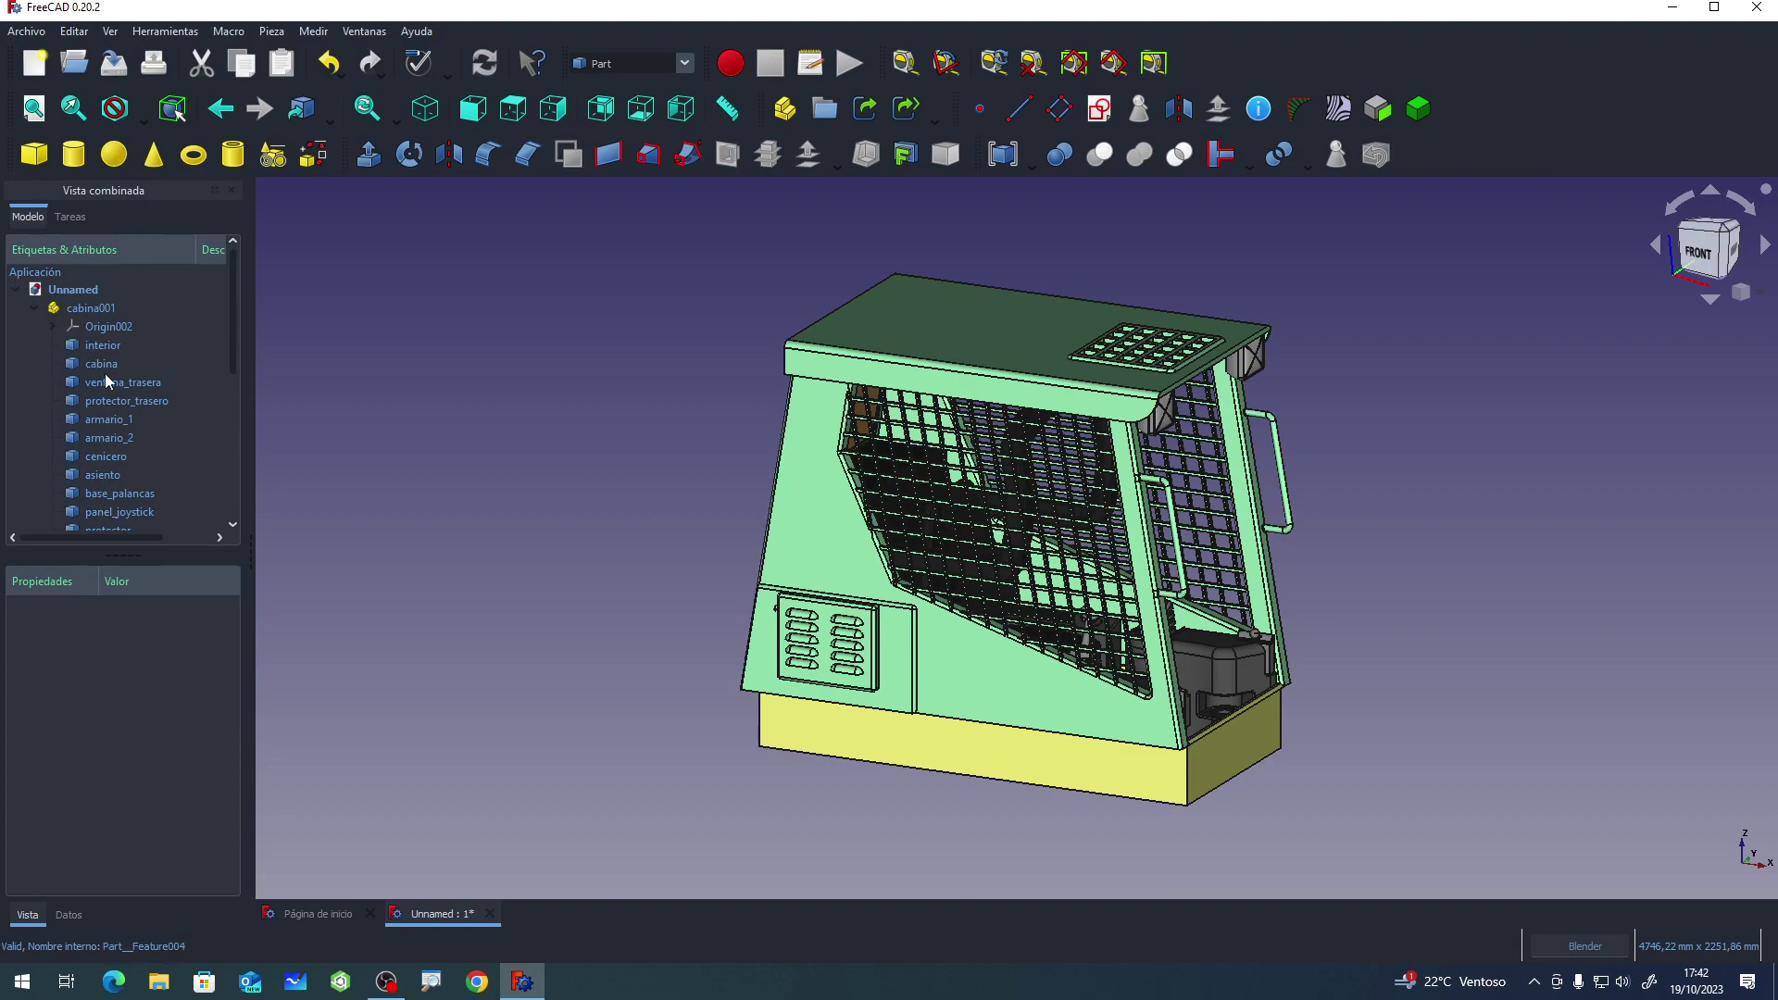
click(36, 314)
click(37, 308)
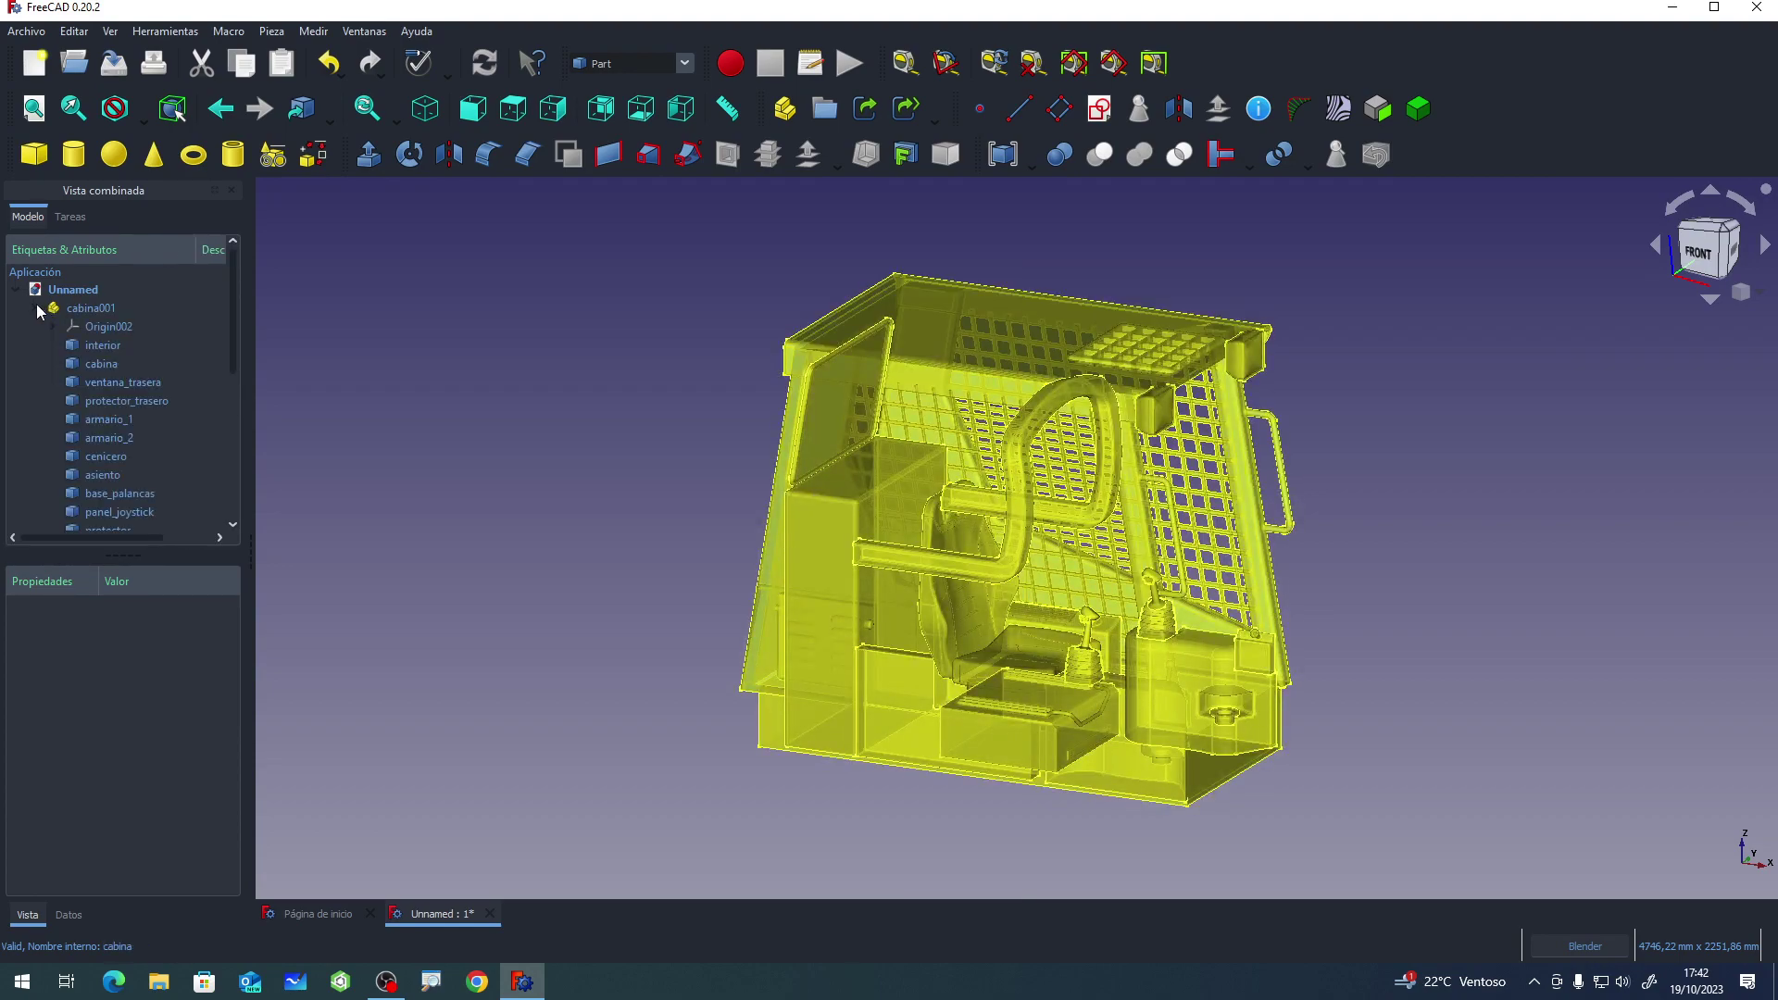
scroll(144, 435, down, 4)
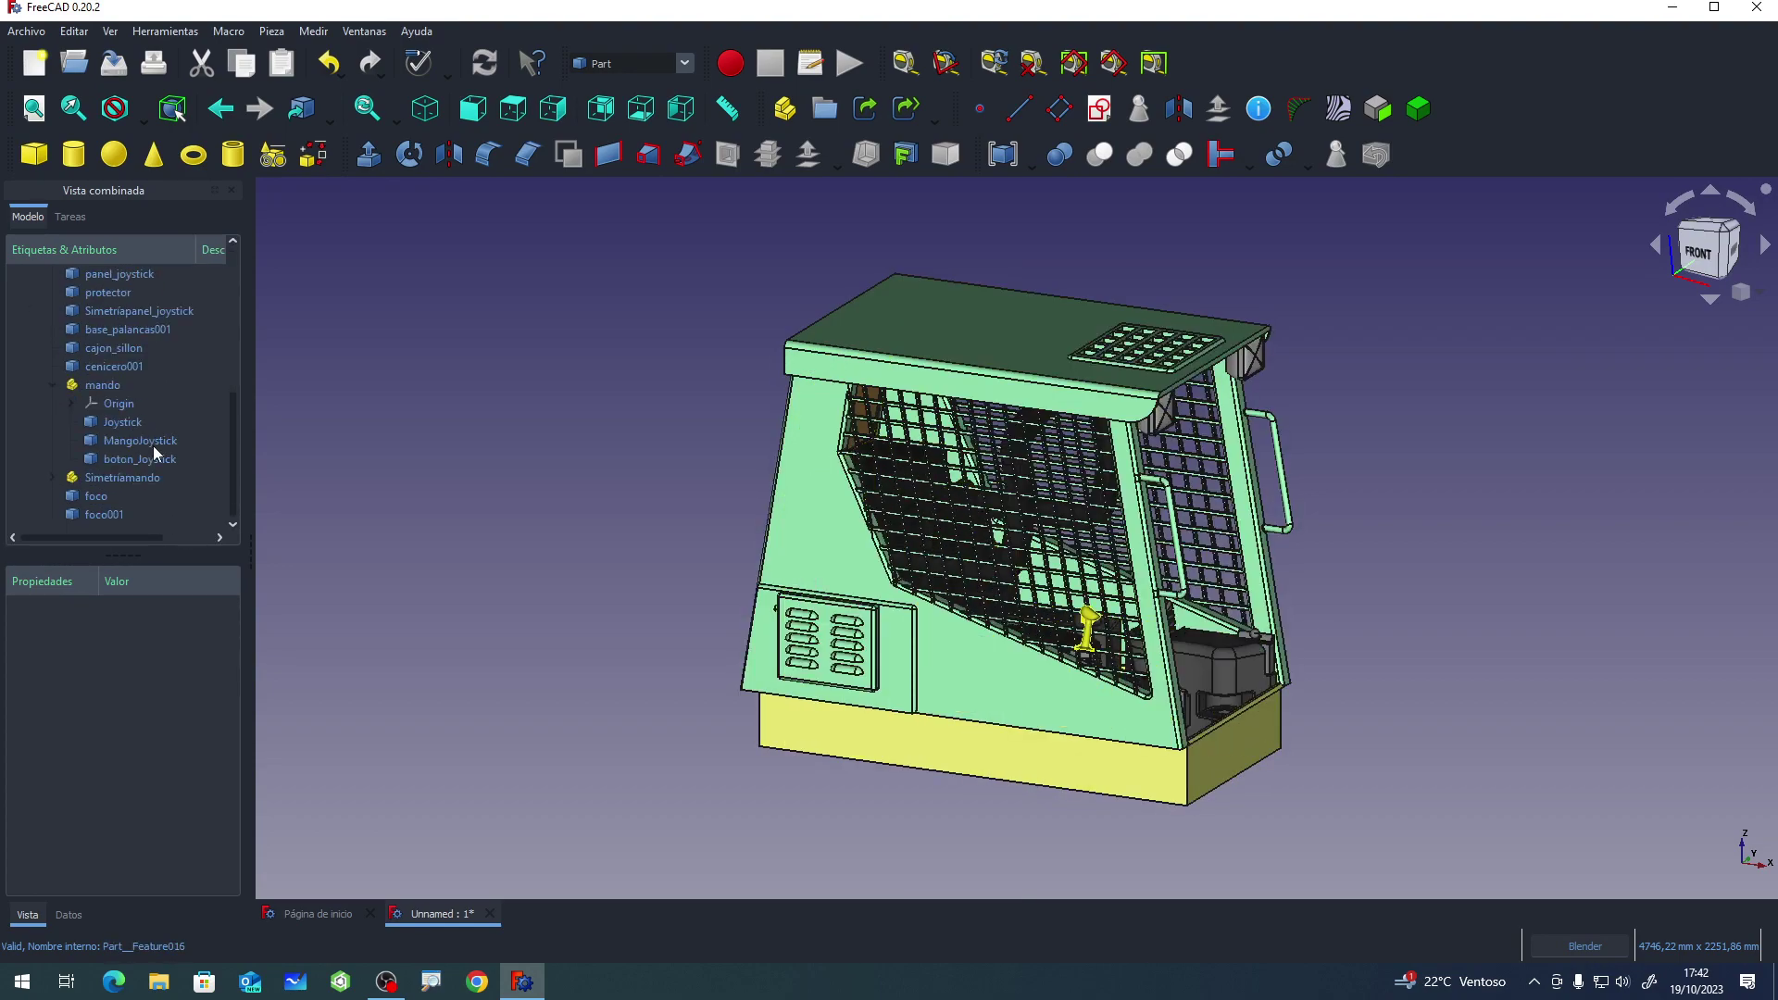
scroll(153, 446, up, 3)
mouse_move(611, 630)
middle_down()
mouse_move(705, 597)
mouse_move(655, 587)
mouse_move(834, 575)
middle_up()
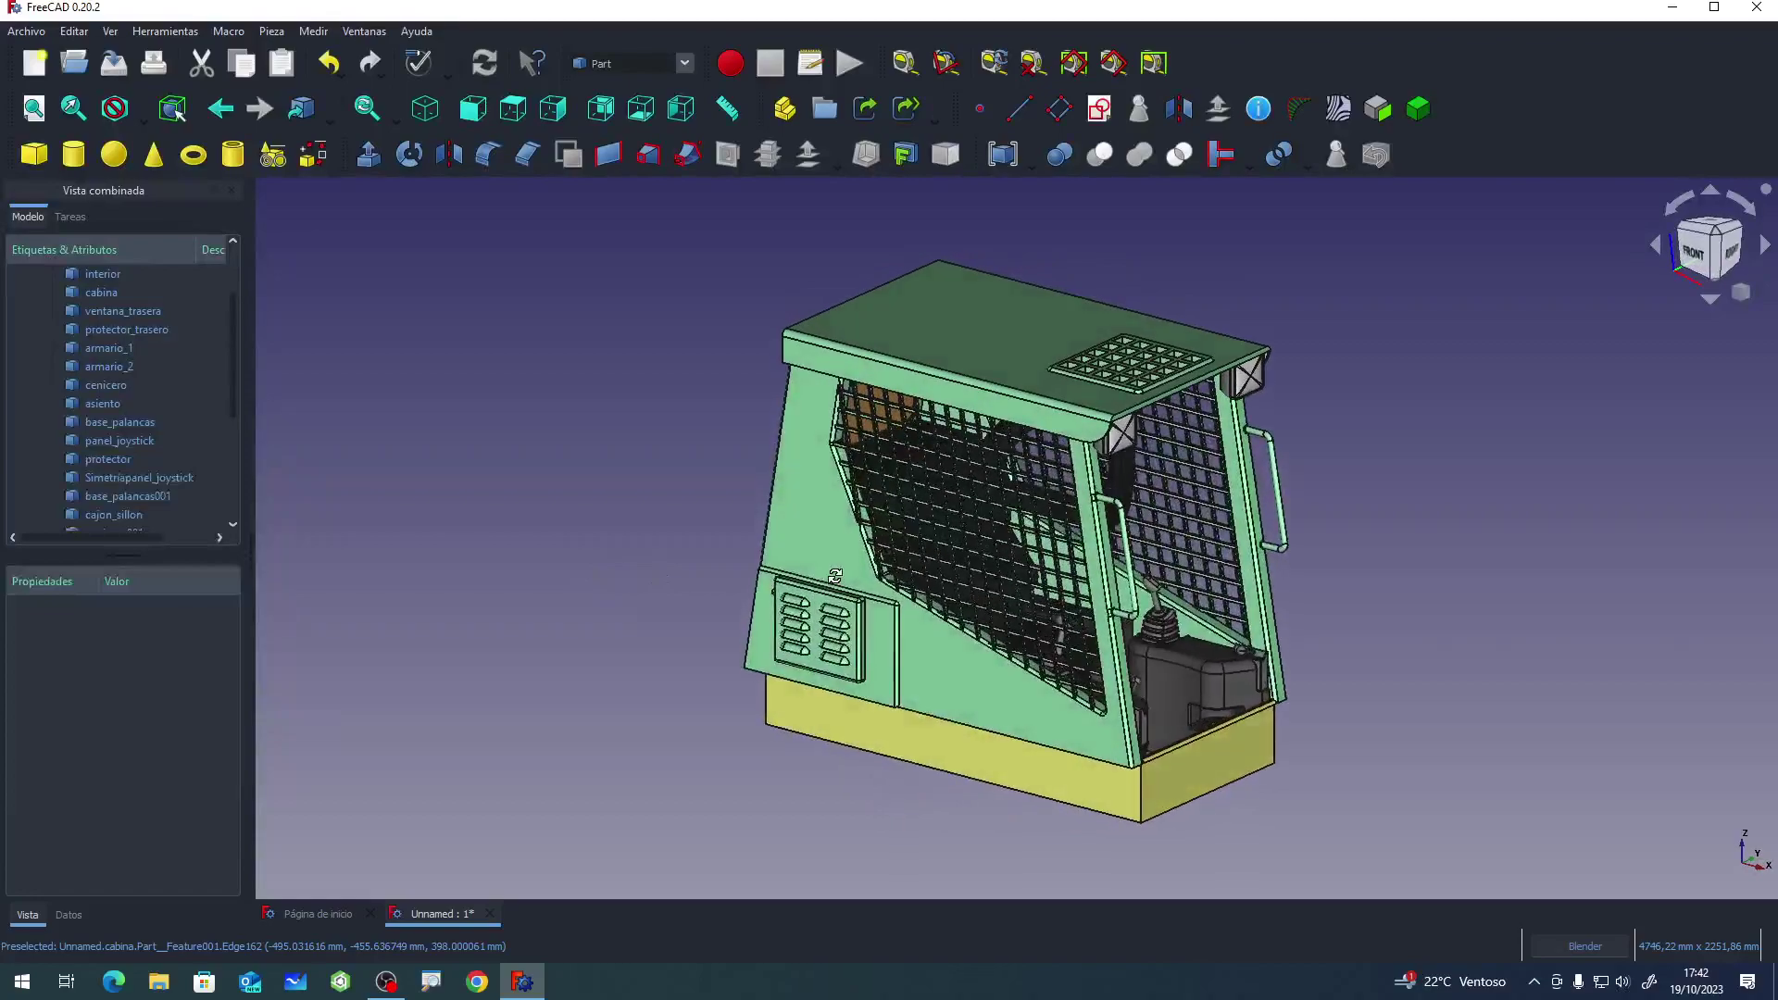
scroll(131, 352, up, 1)
click(171, 350)
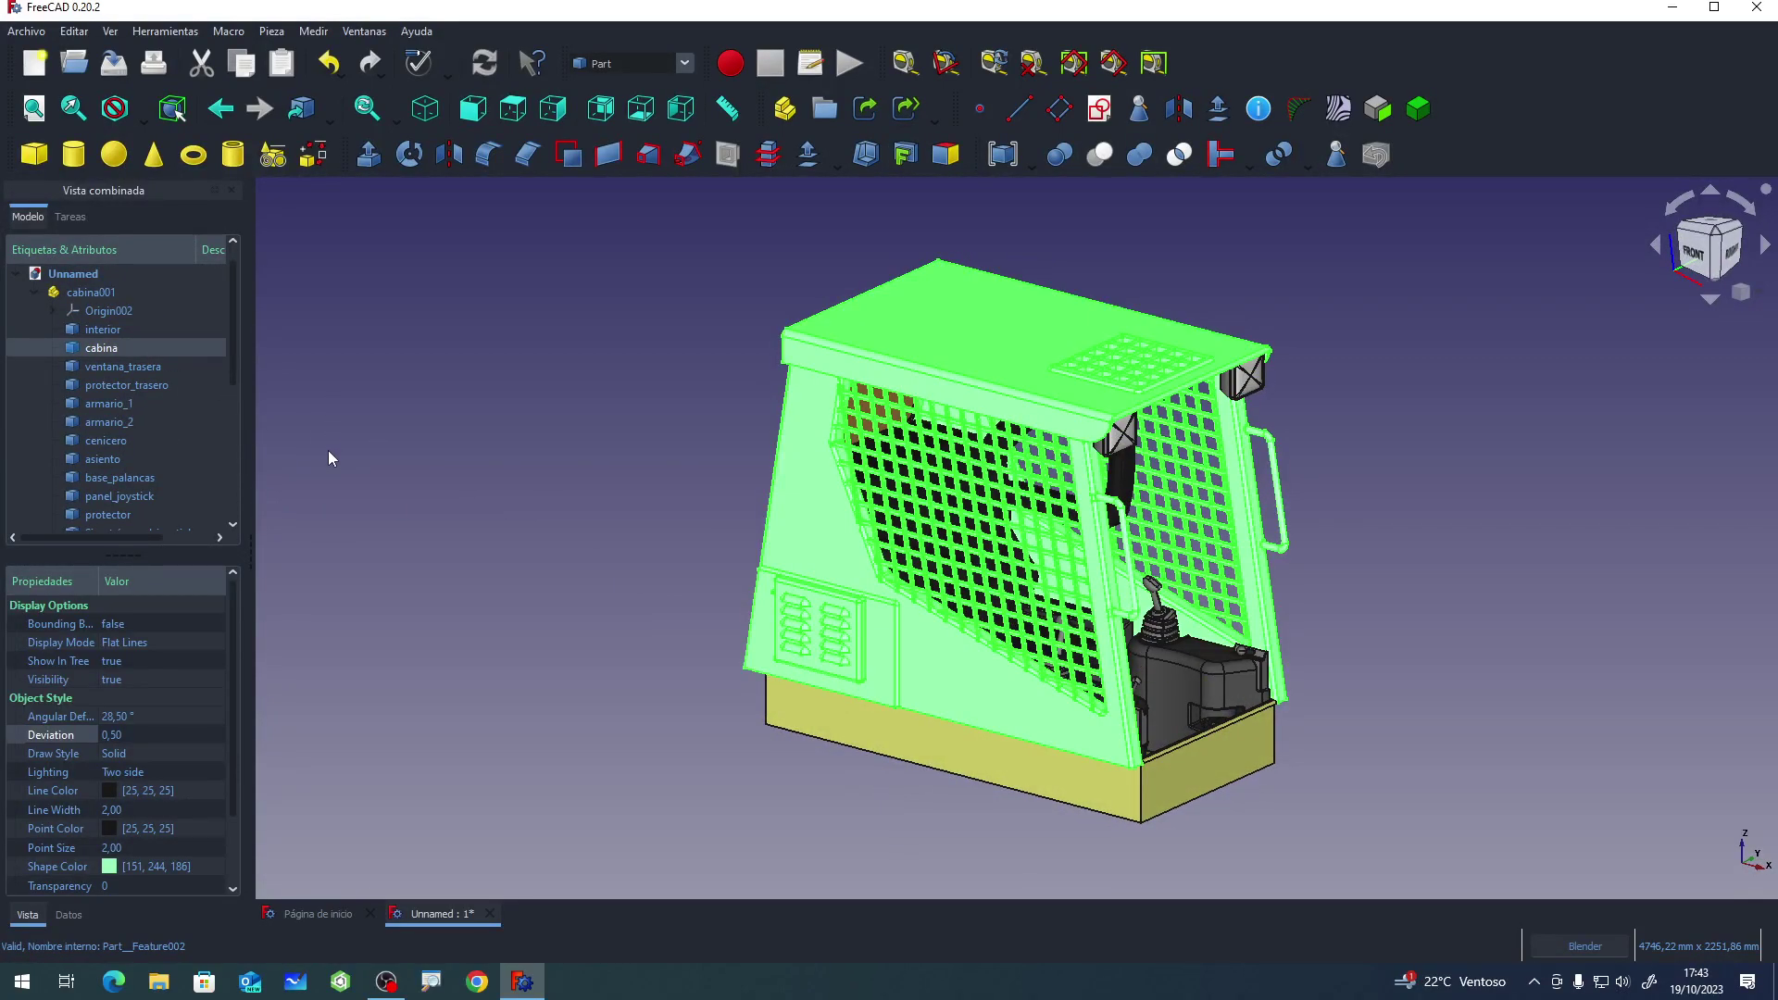
click(42, 65)
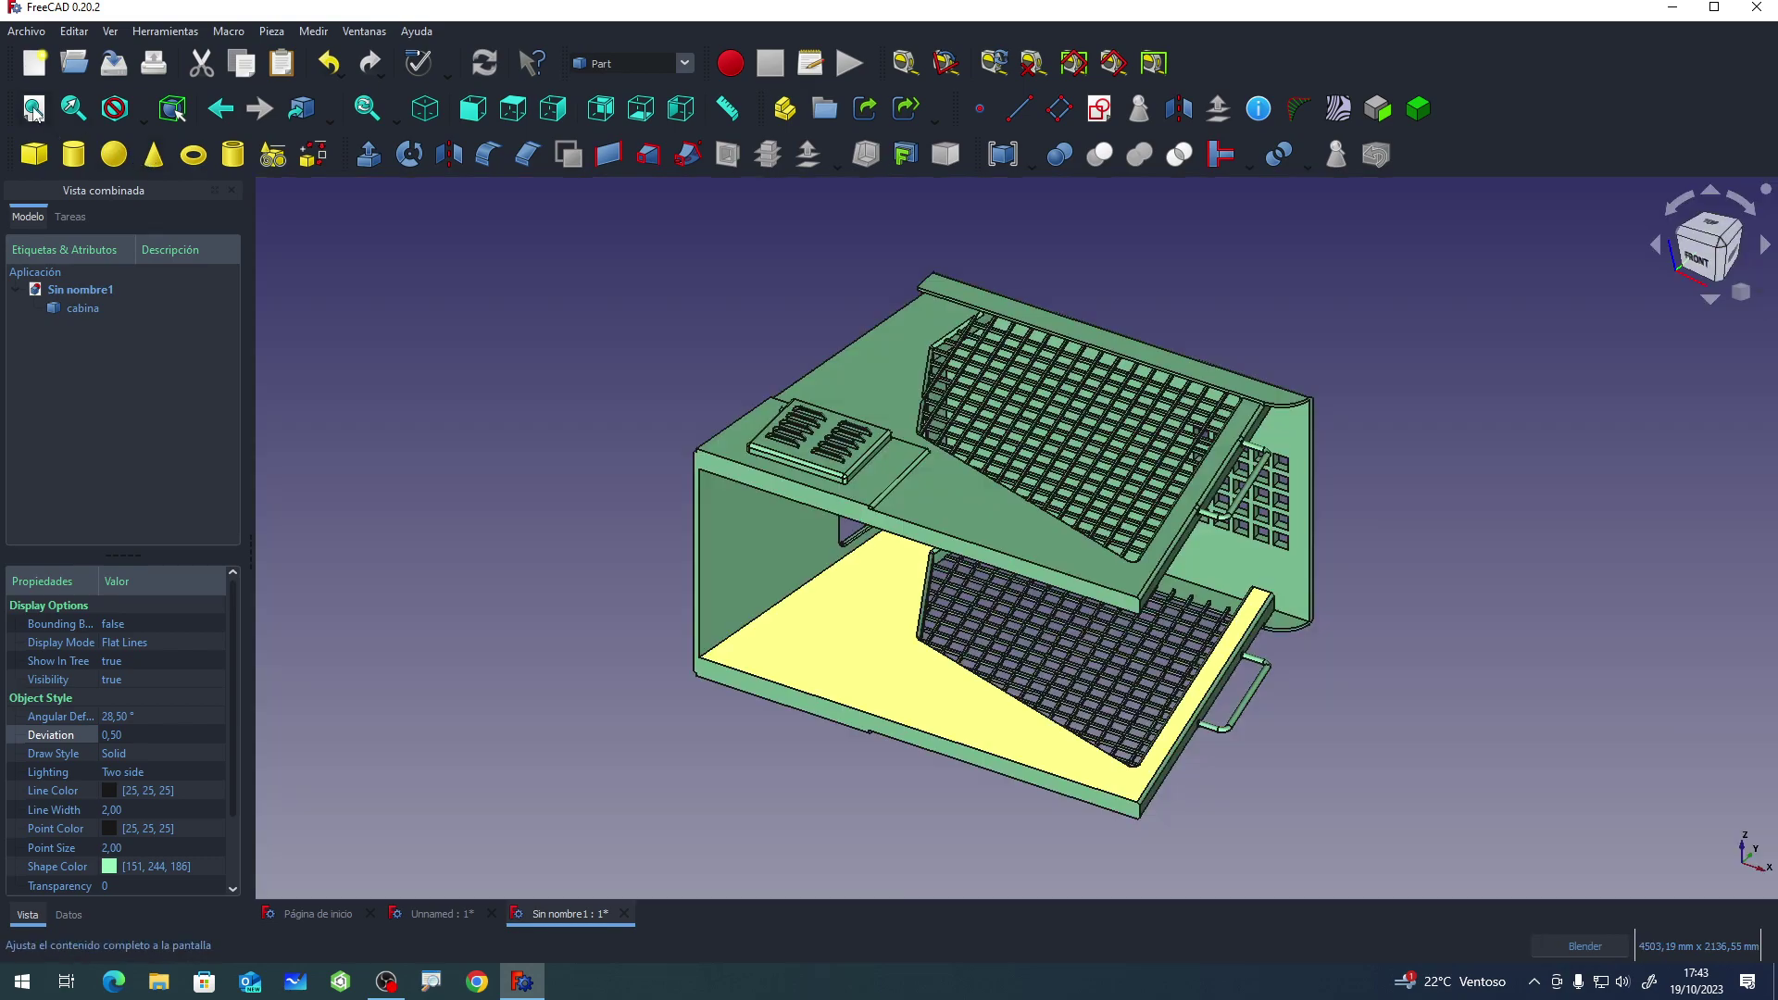
Rotate the cabina part 90 degrees upright with Transform and fit it in view.
right_click(74, 311)
click(99, 320)
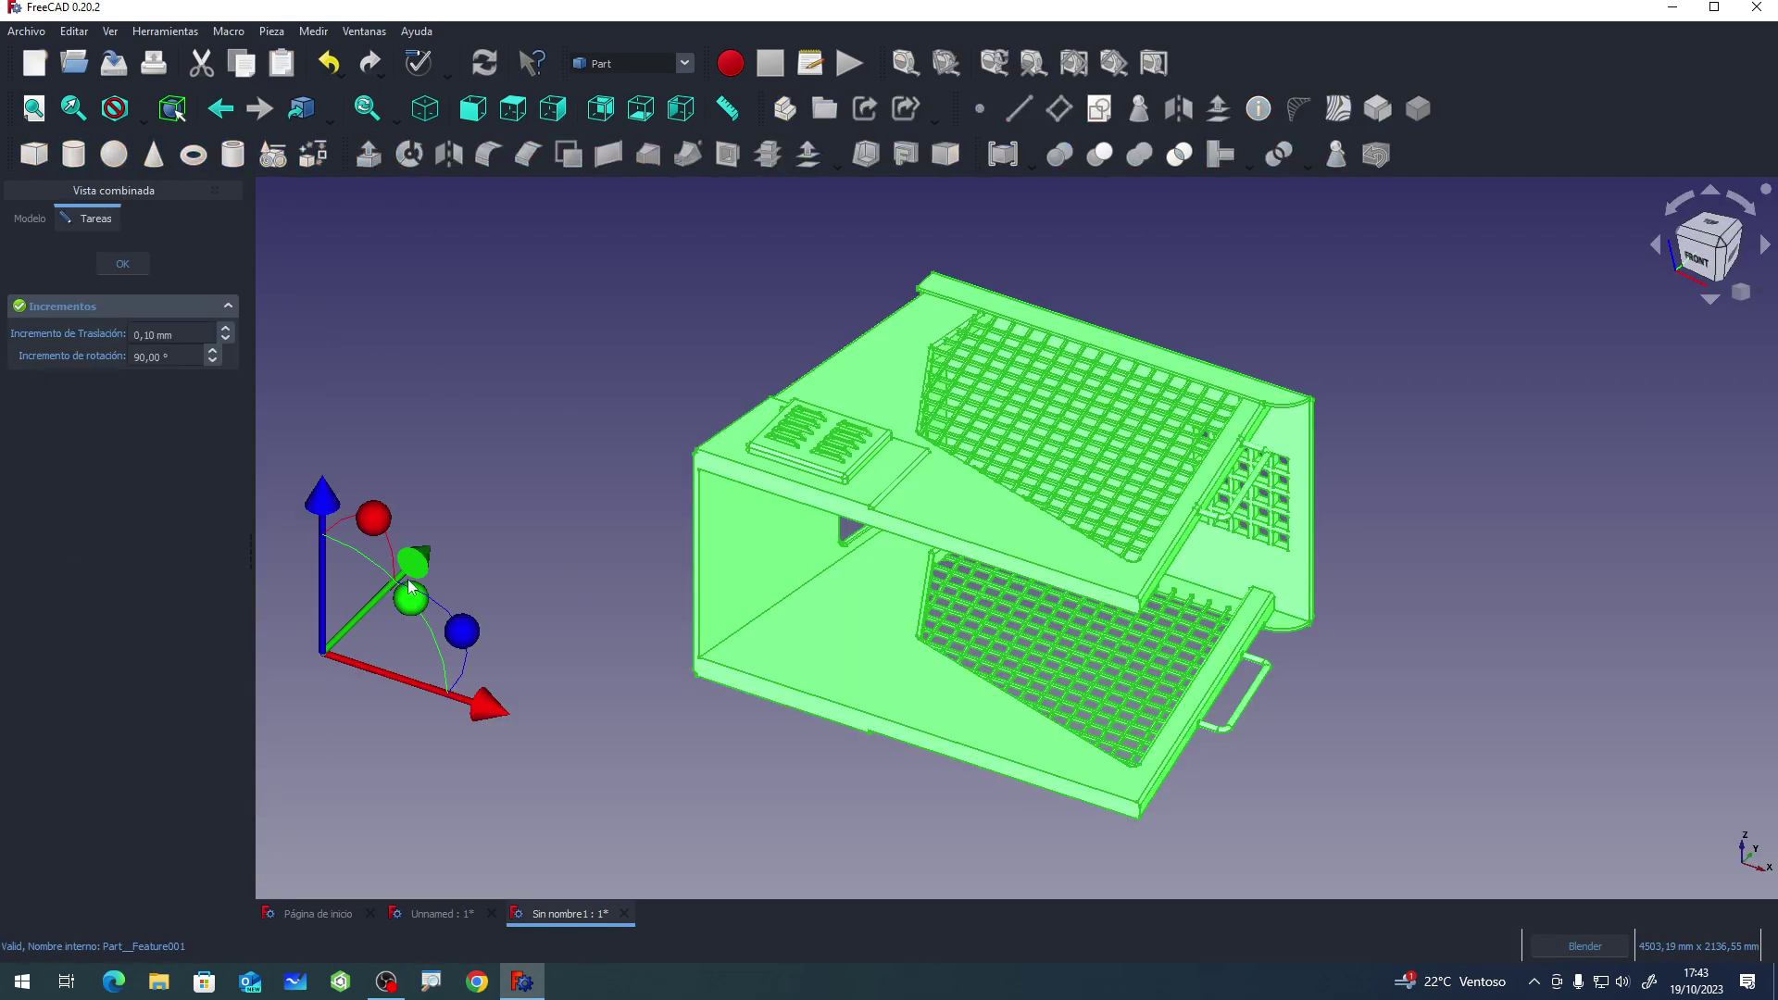
drag(382, 523, 294, 541)
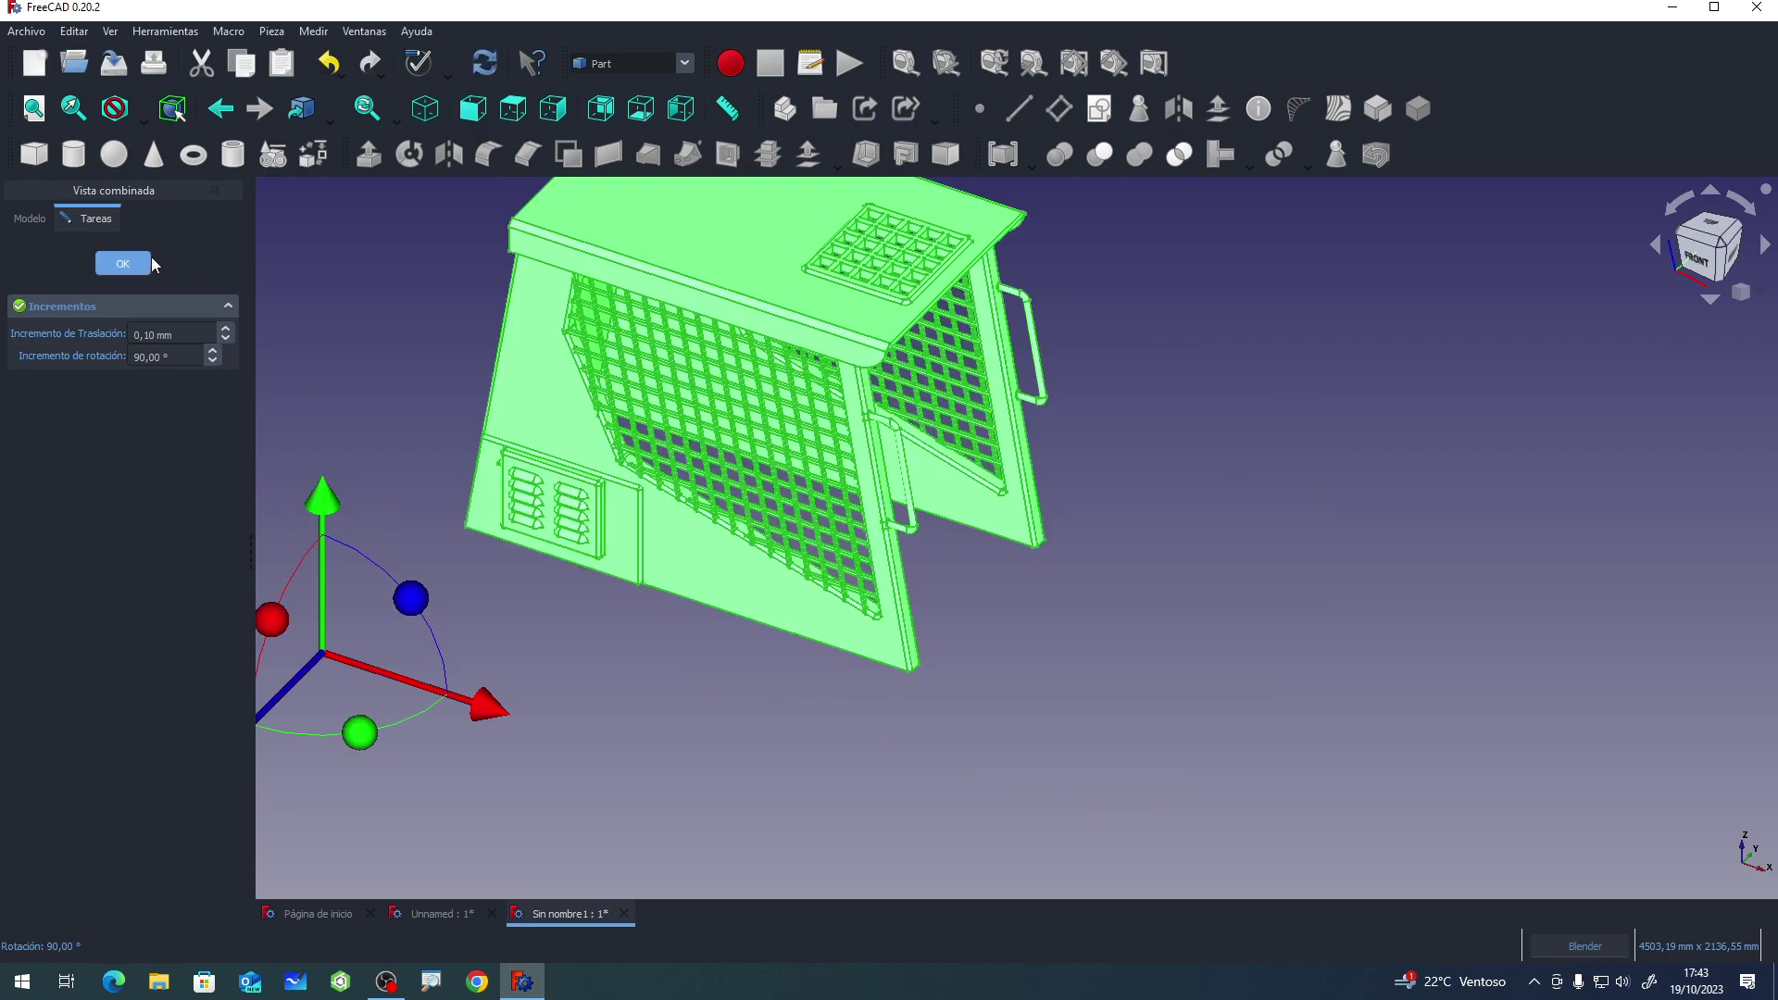
click(123, 263)
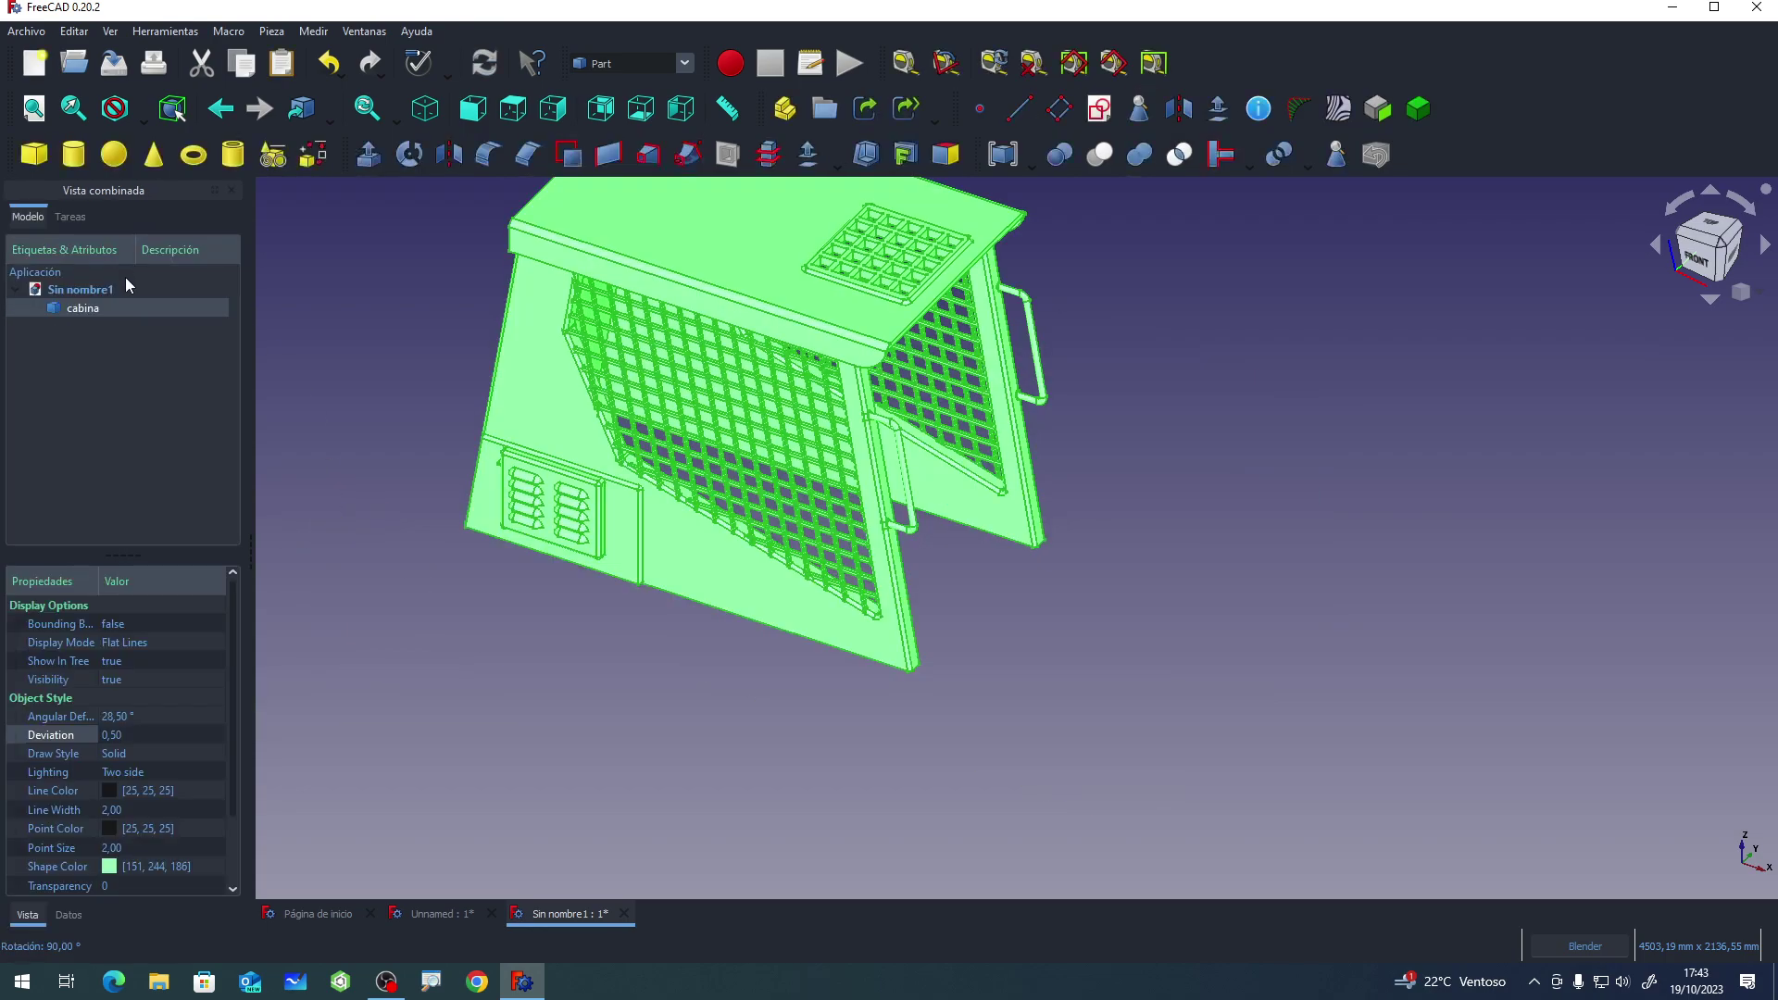
click(37, 111)
click(631, 624)
Zoom into the vent panel and select one of its louver faces.
mouse_move(631, 624)
middle_down()
mouse_move(499, 549)
mouse_move(568, 587)
middle_up()
scroll(835, 743, up, 5)
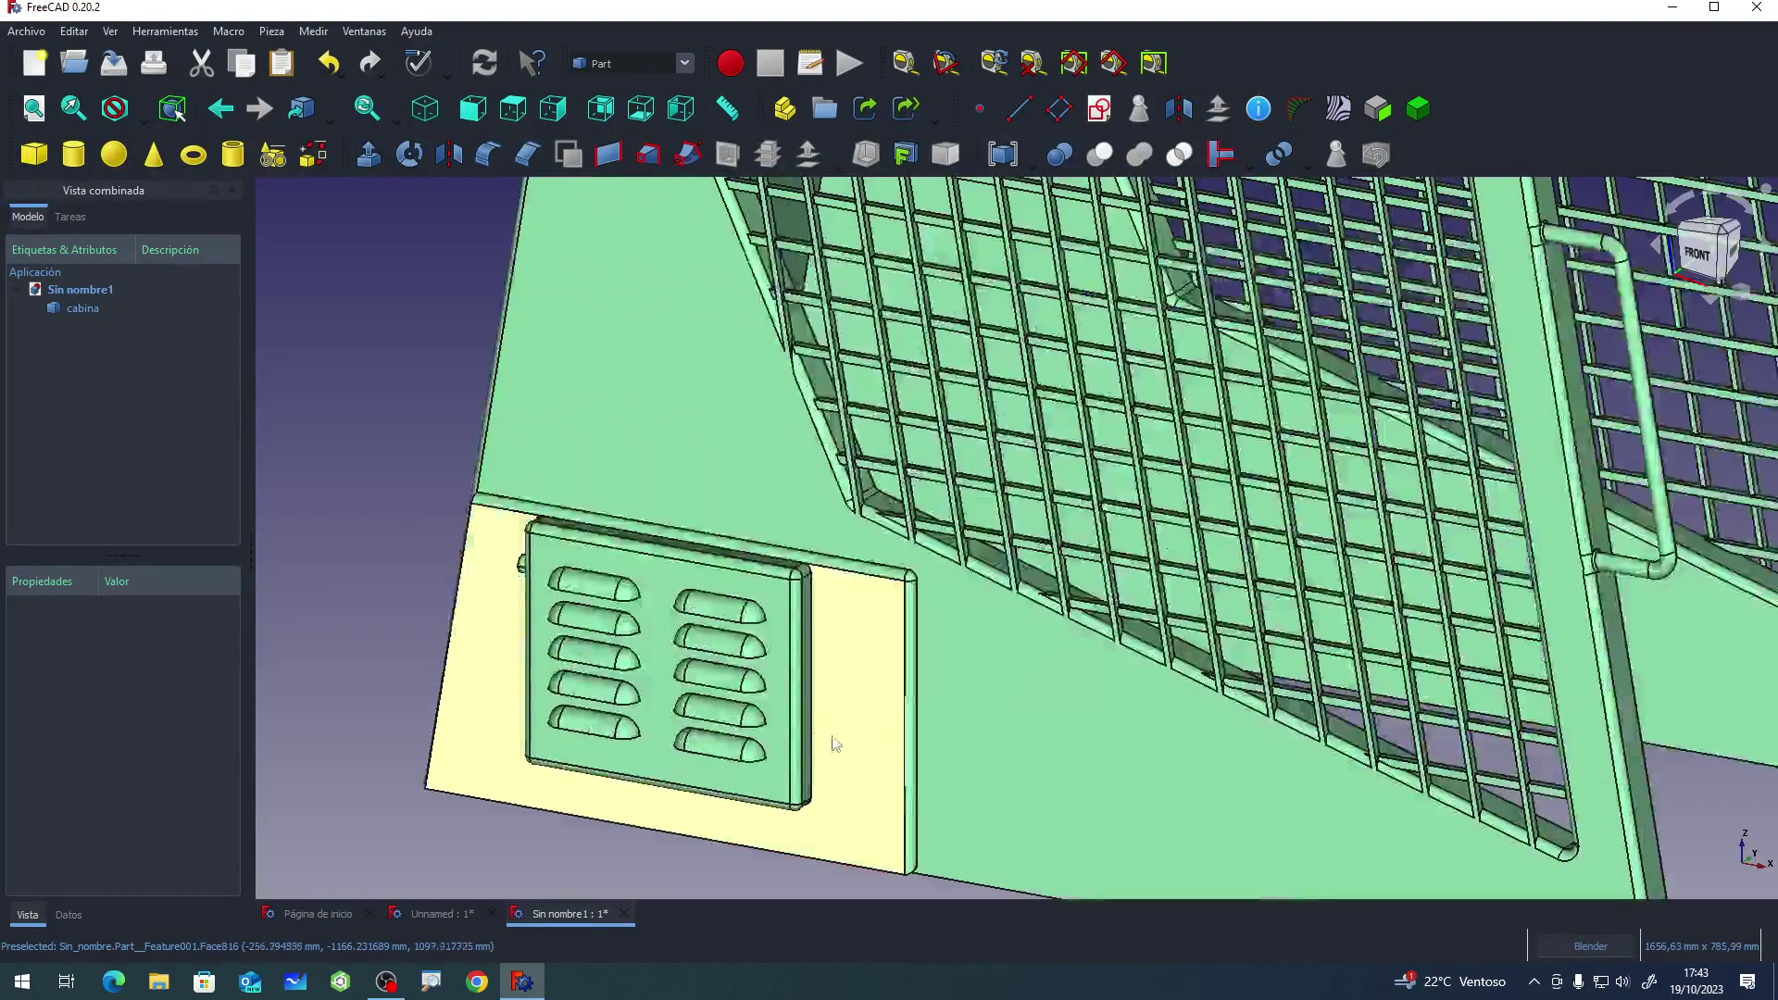
scroll(835, 743, up, 3)
scroll(796, 703, up, 2)
click(639, 638)
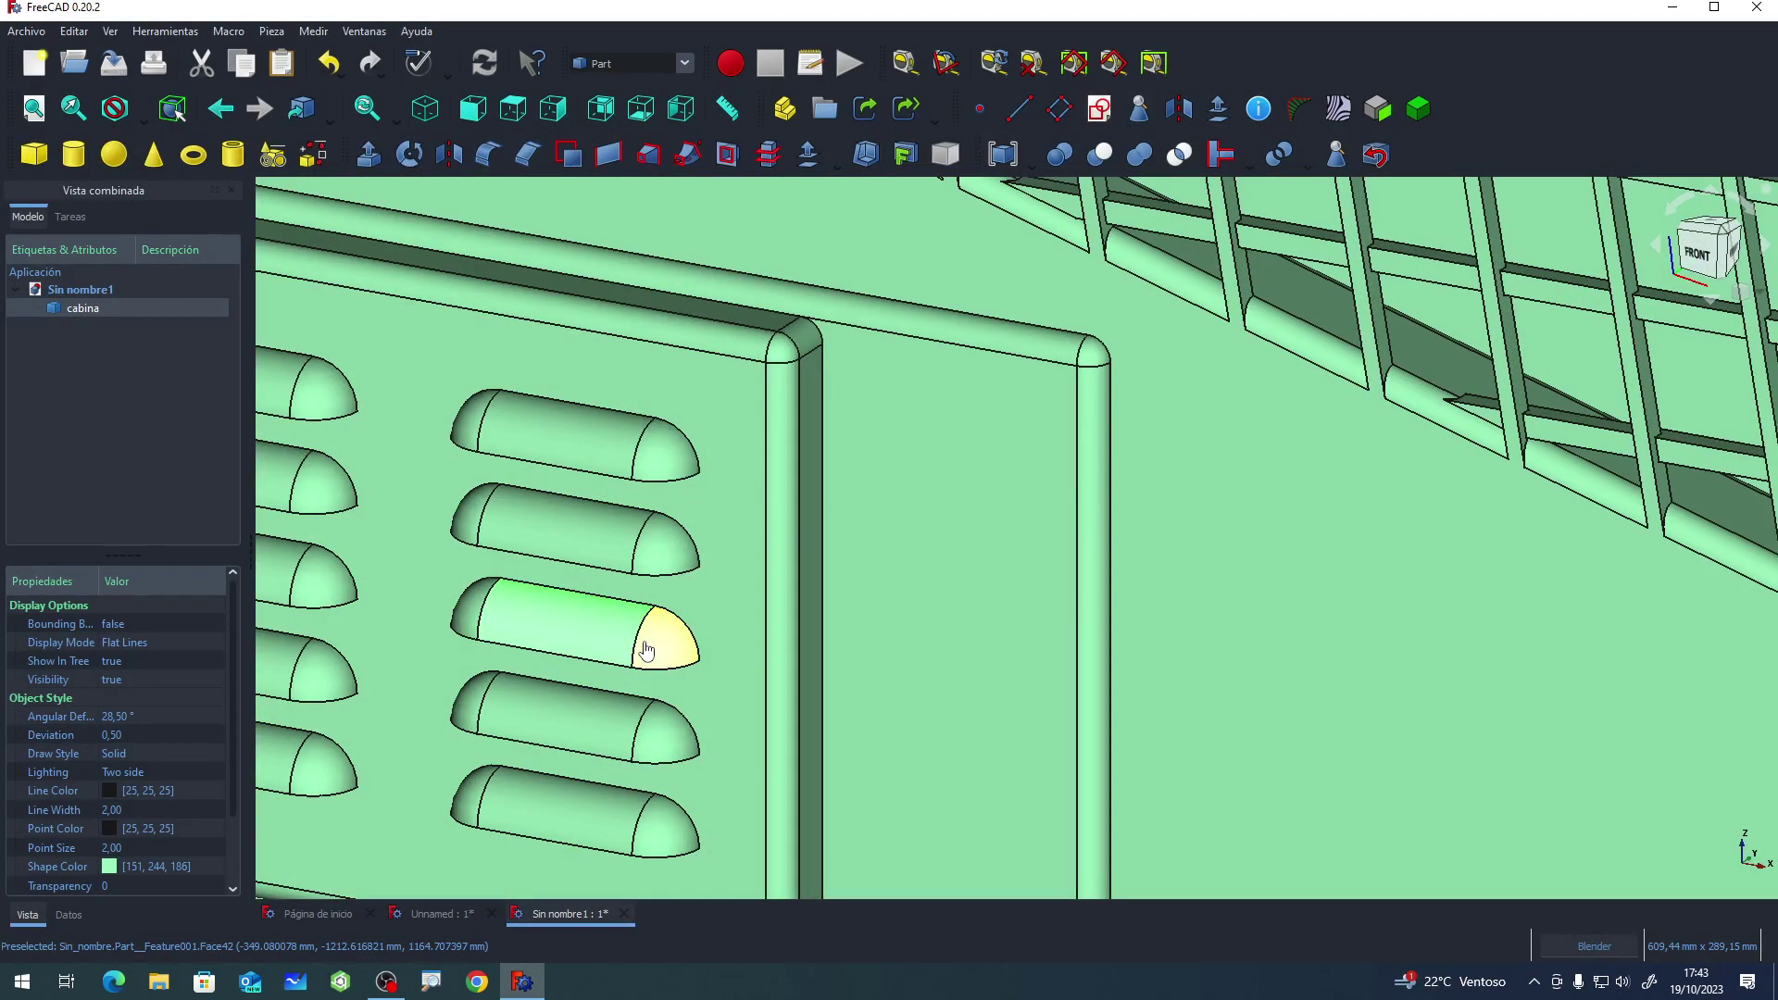
Defeature the cabina at the selected louver face, creating the Defeatured object.
mouse_move(468, 611)
middle_down()
mouse_move(564, 596)
mouse_move(510, 609)
middle_up()
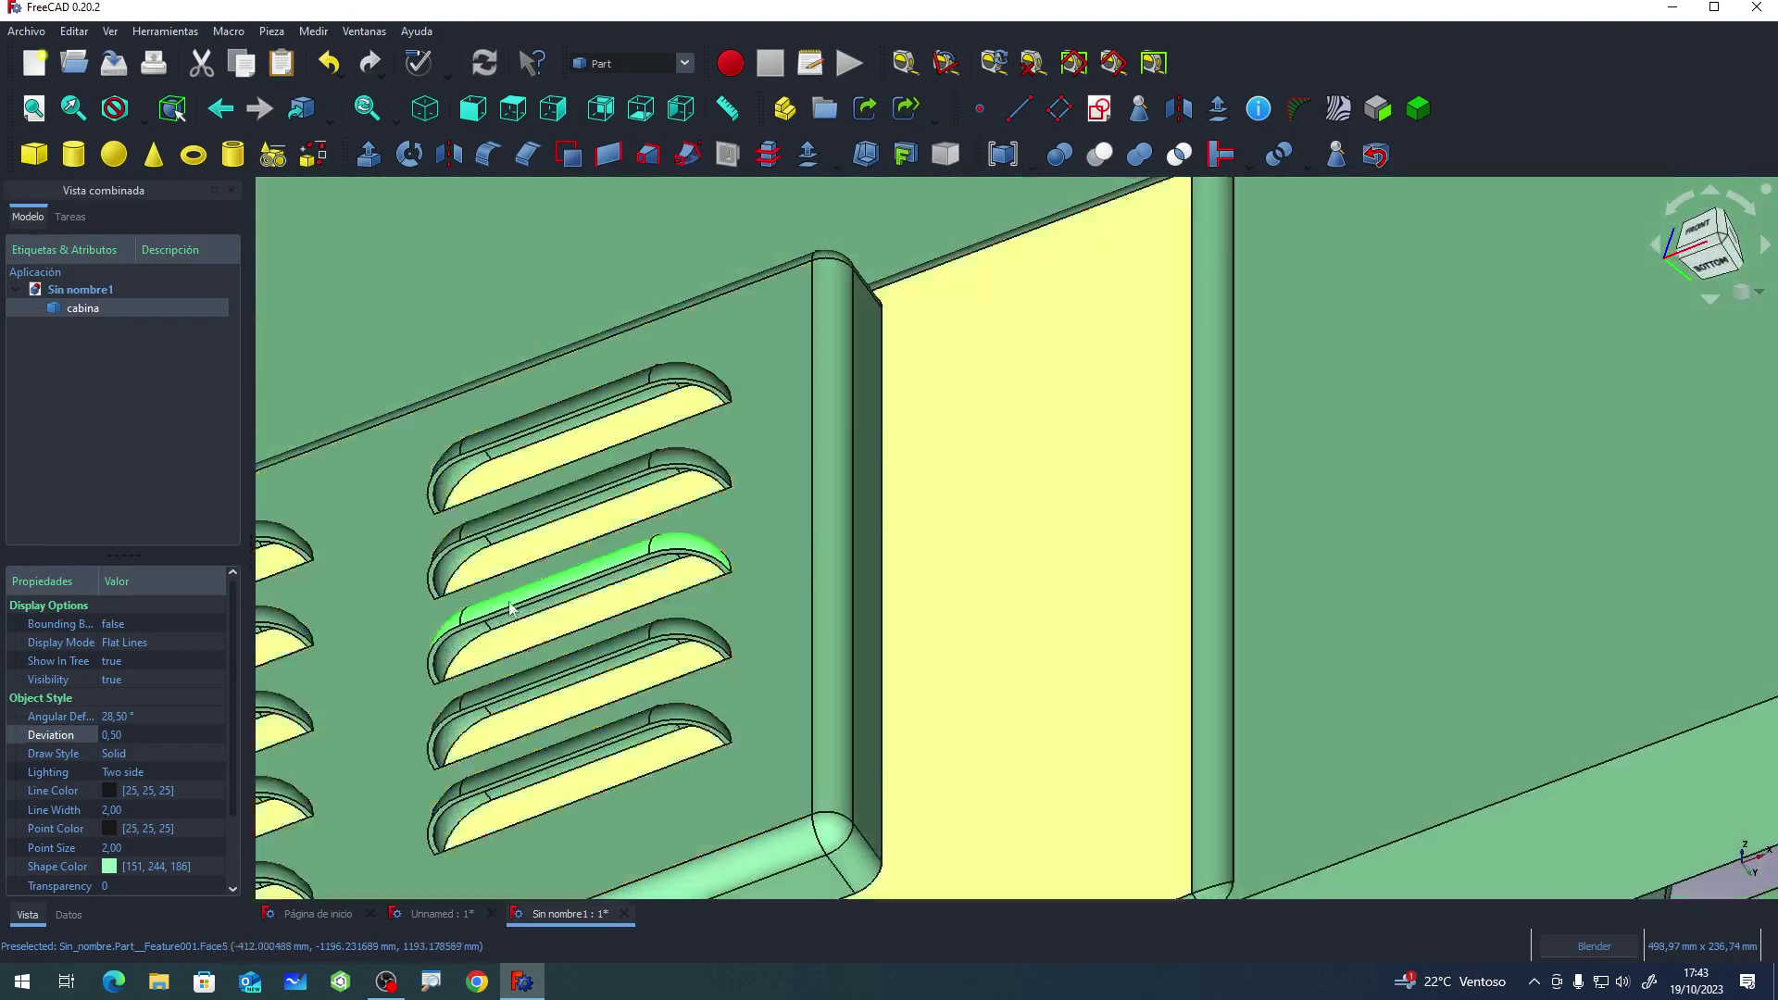
scroll(510, 609, up, 4)
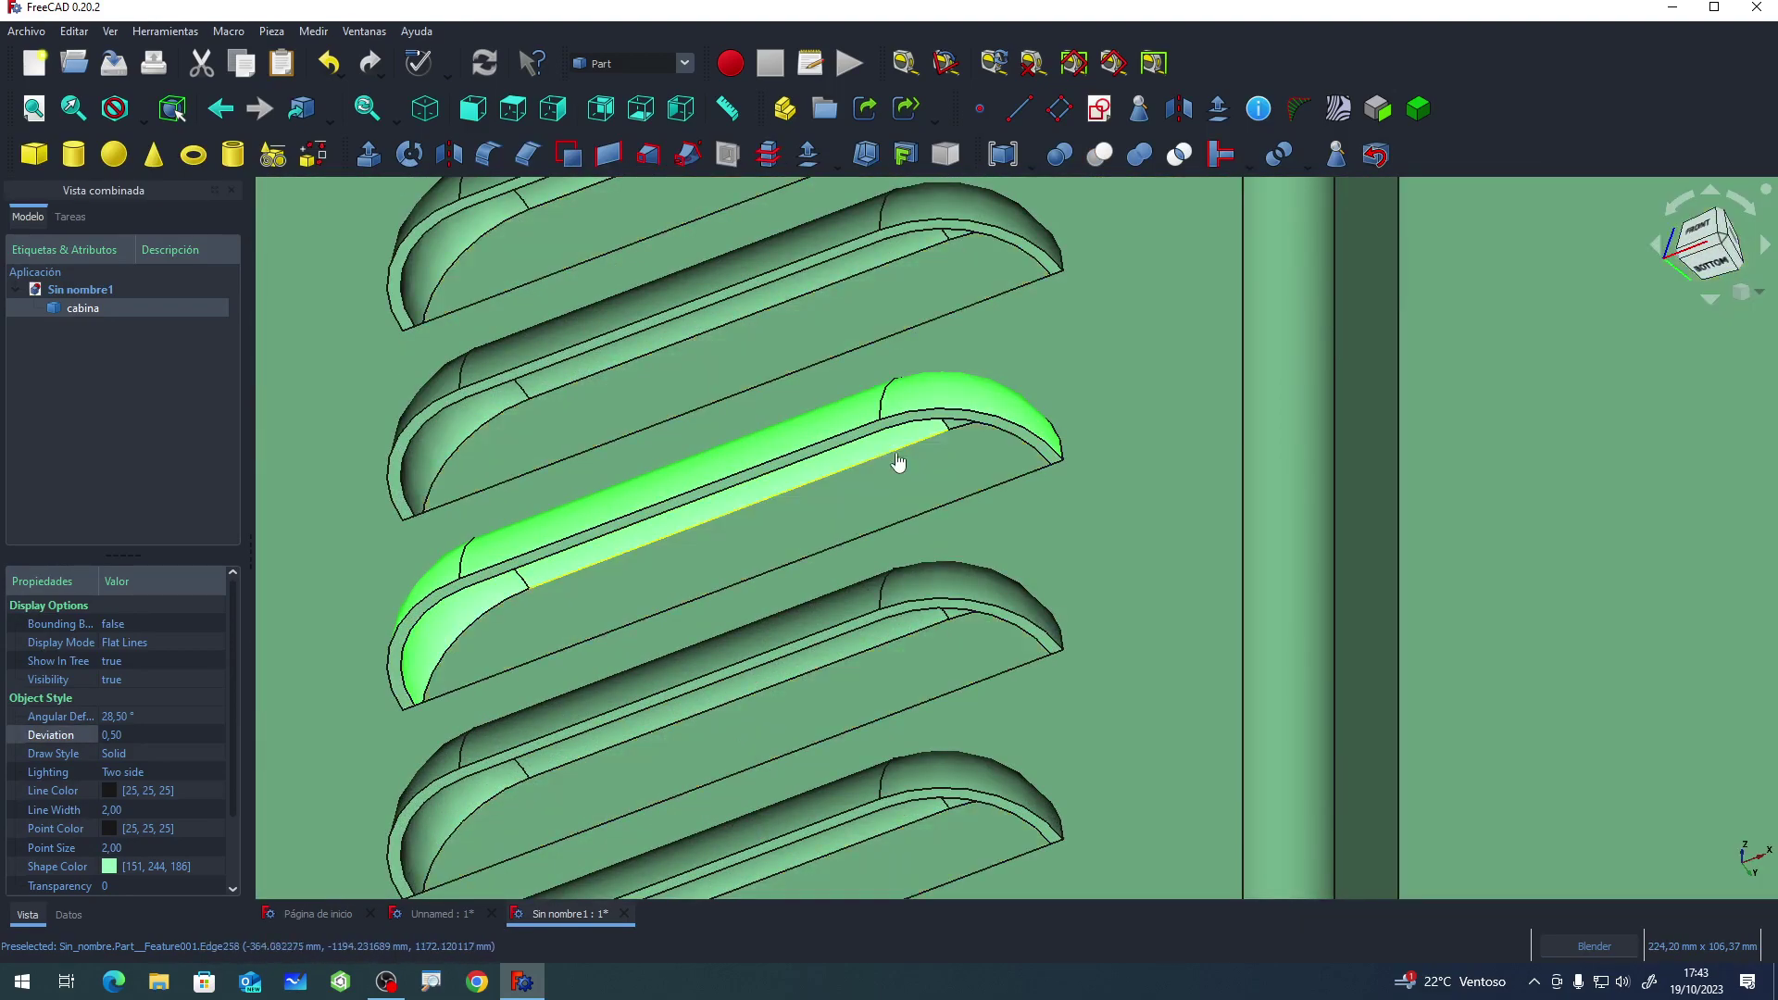
middle_drag(897, 461, 963, 391)
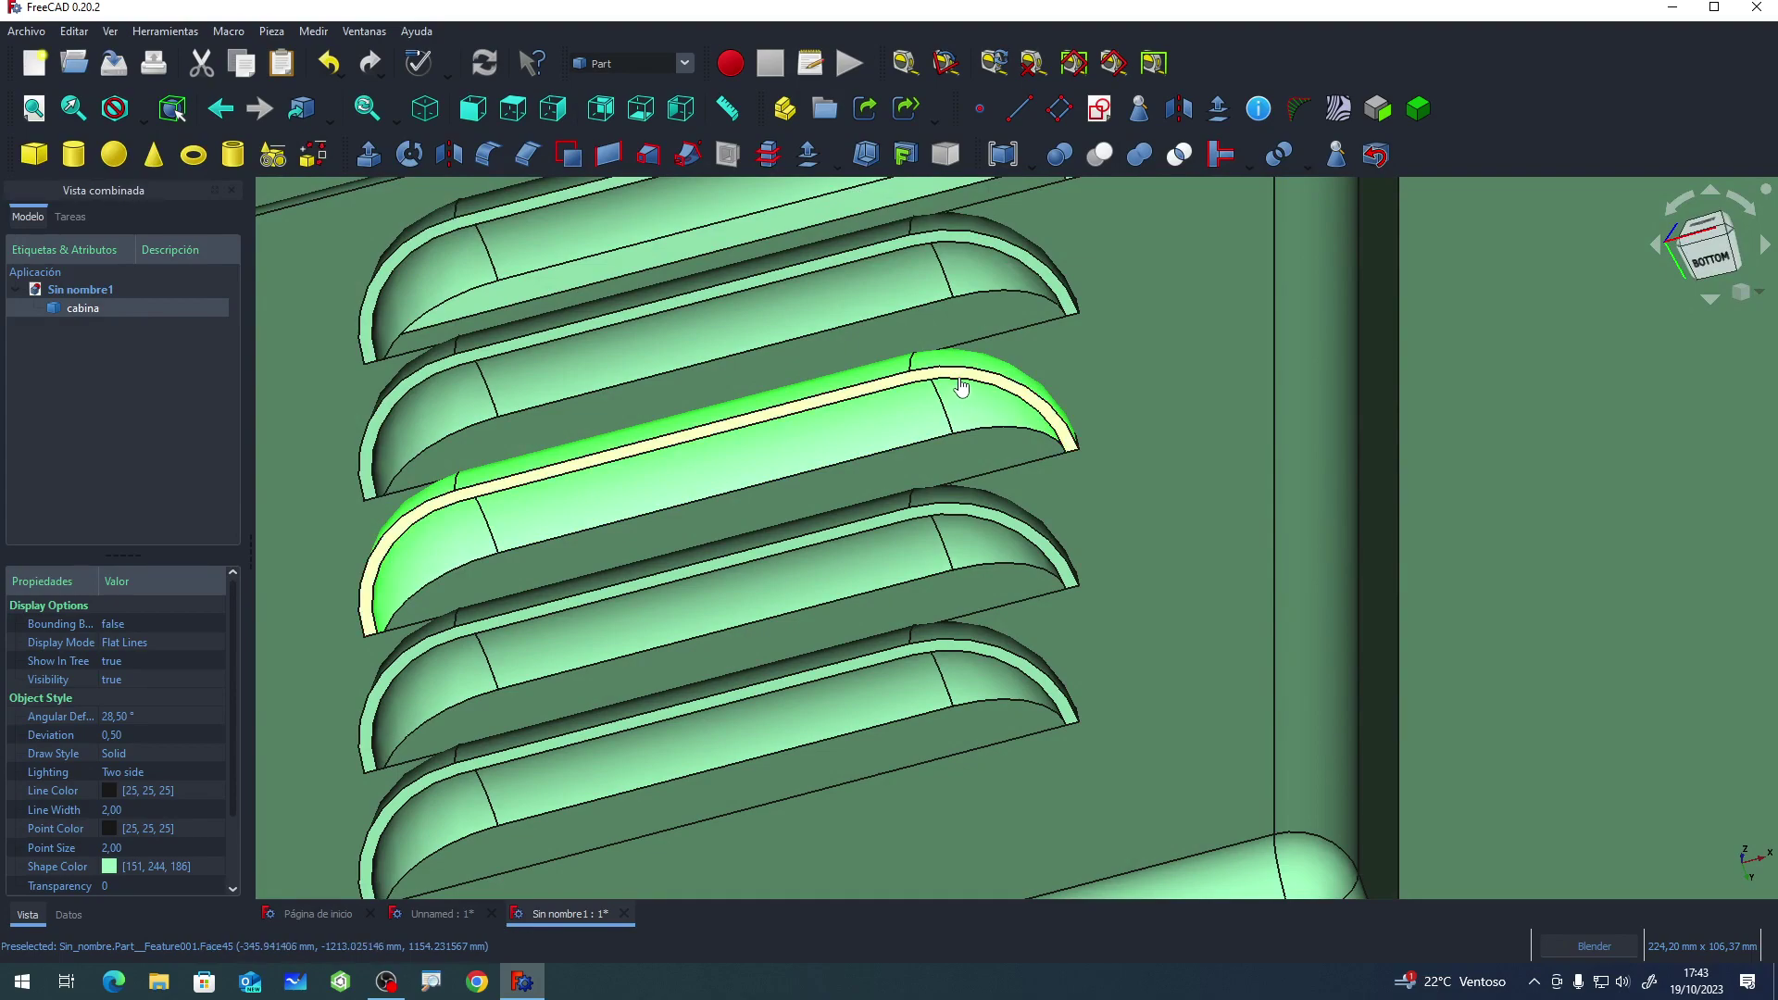
click(271, 31)
click(315, 330)
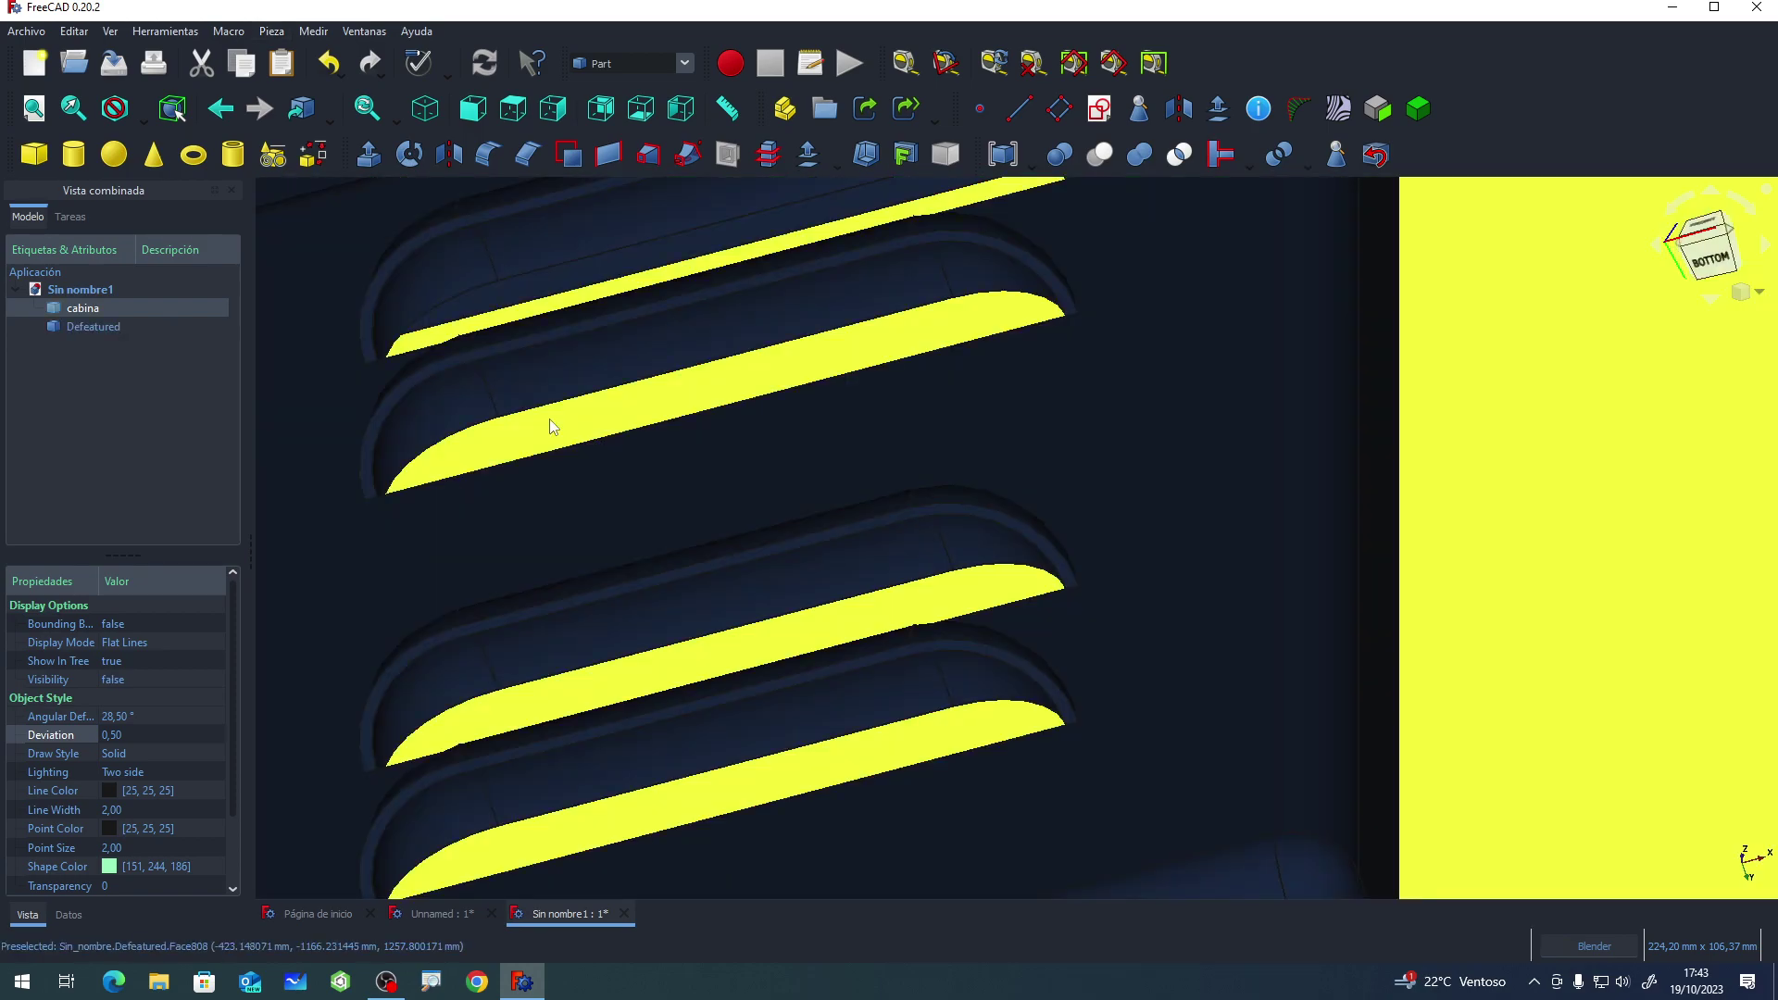
scroll(548, 419, down, 5)
scroll(920, 409, up, 5)
mouse_move(922, 417)
middle_down()
mouse_move(810, 619)
mouse_move(890, 662)
middle_up()
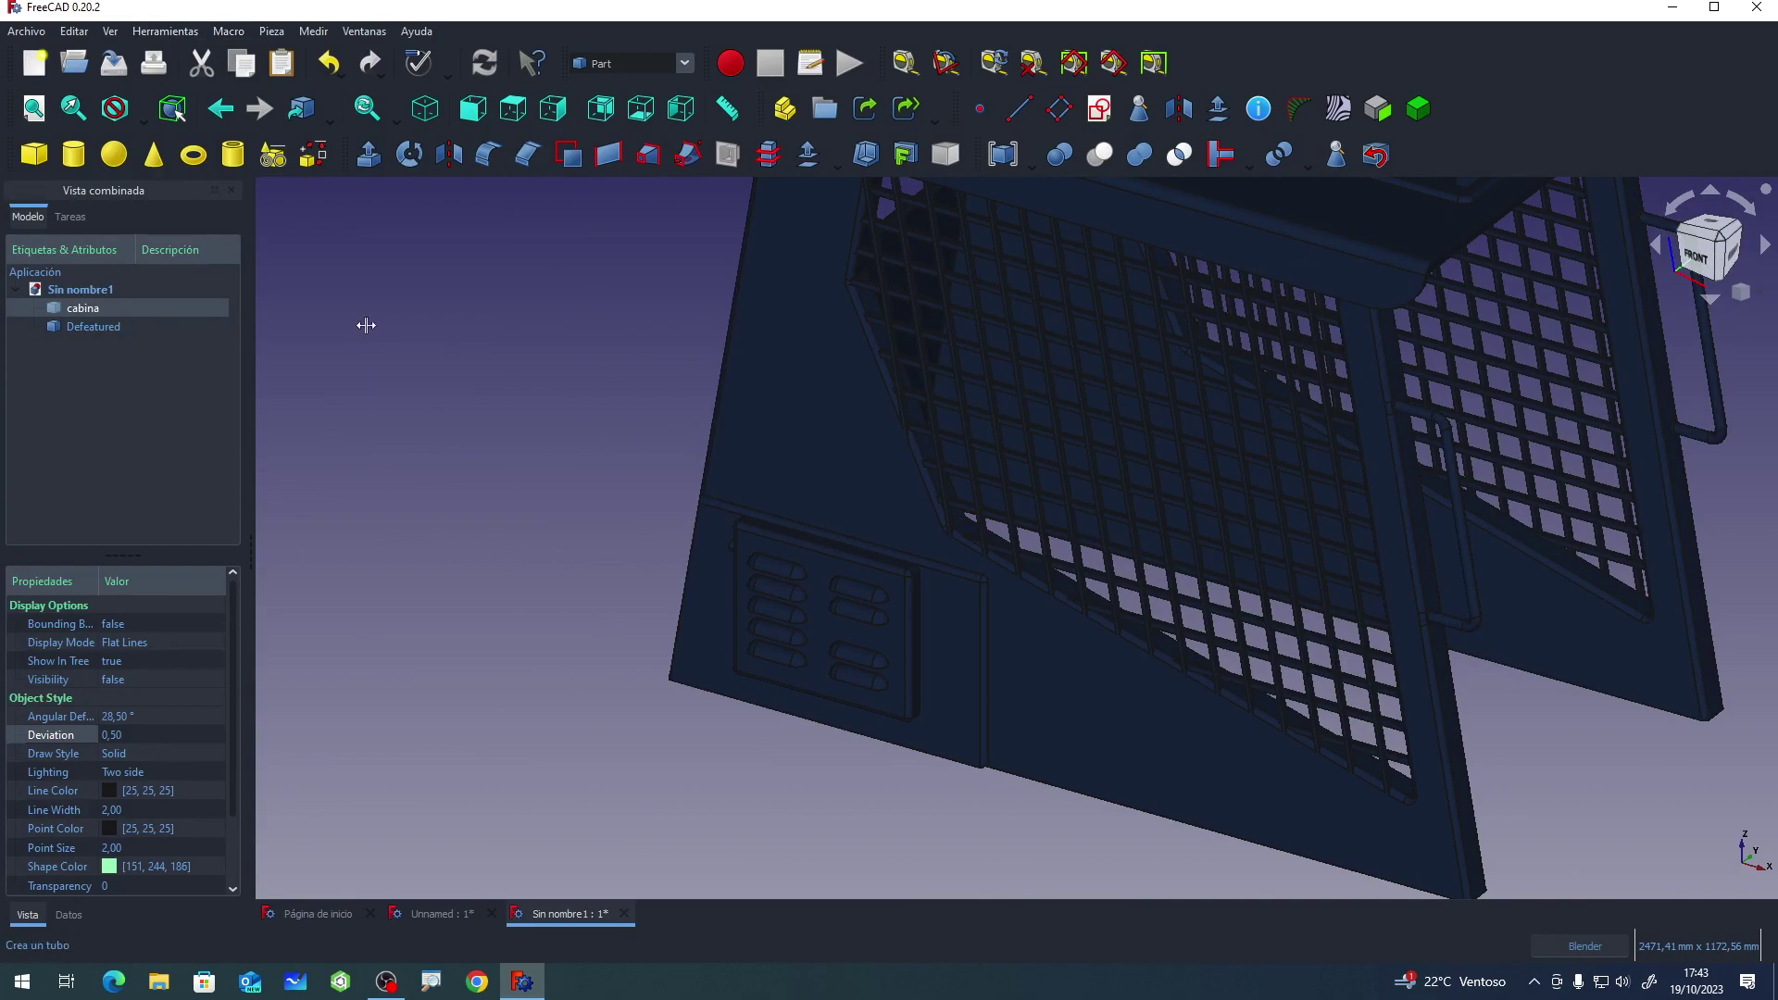
scroll(871, 660, up, 3)
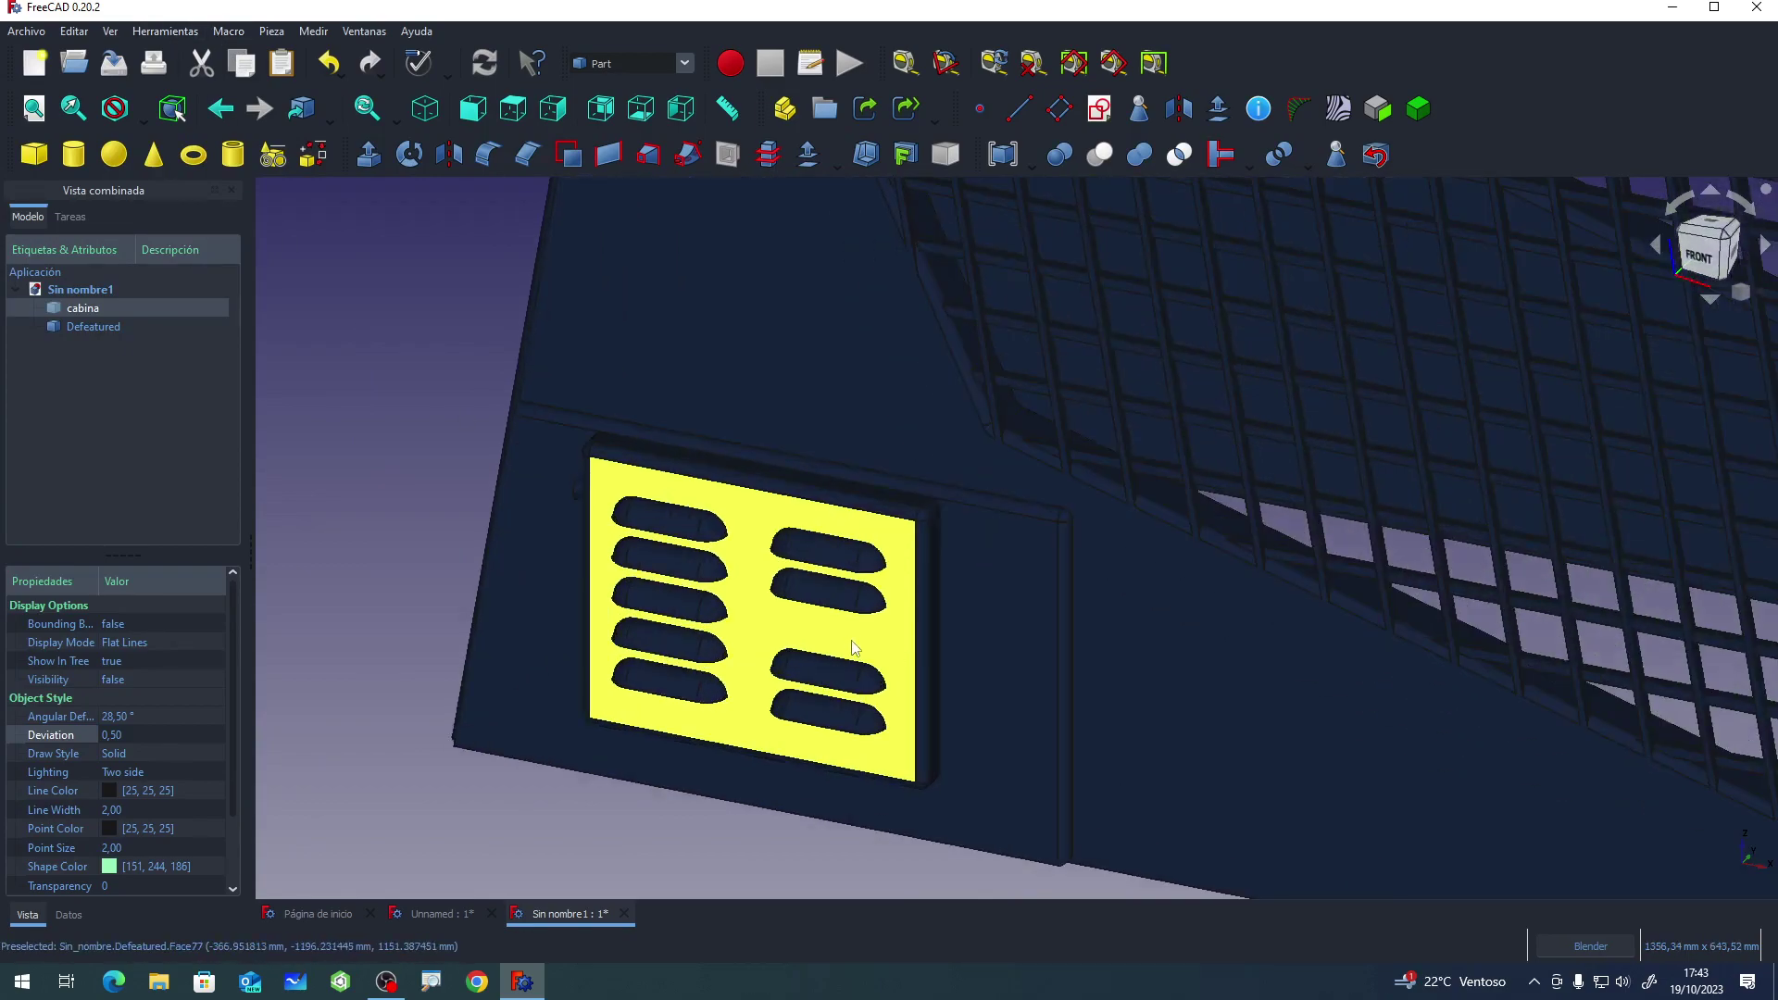
scroll(827, 626, down, 2)
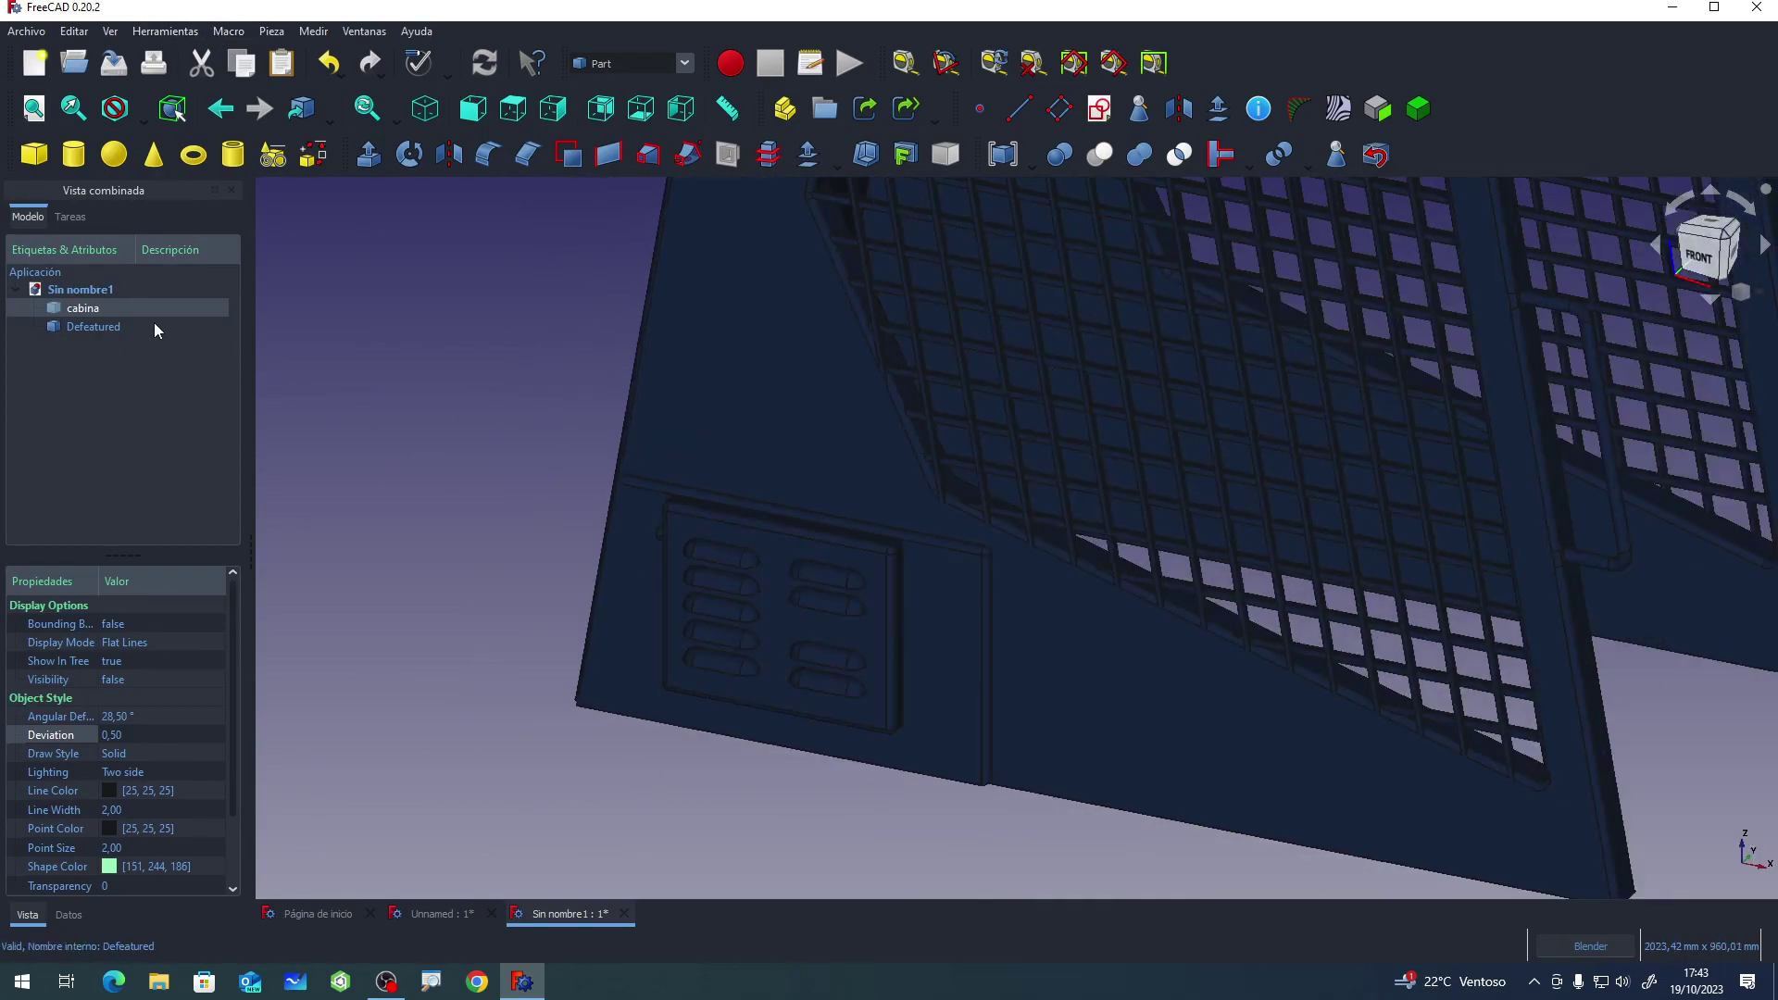
right_click(106, 328)
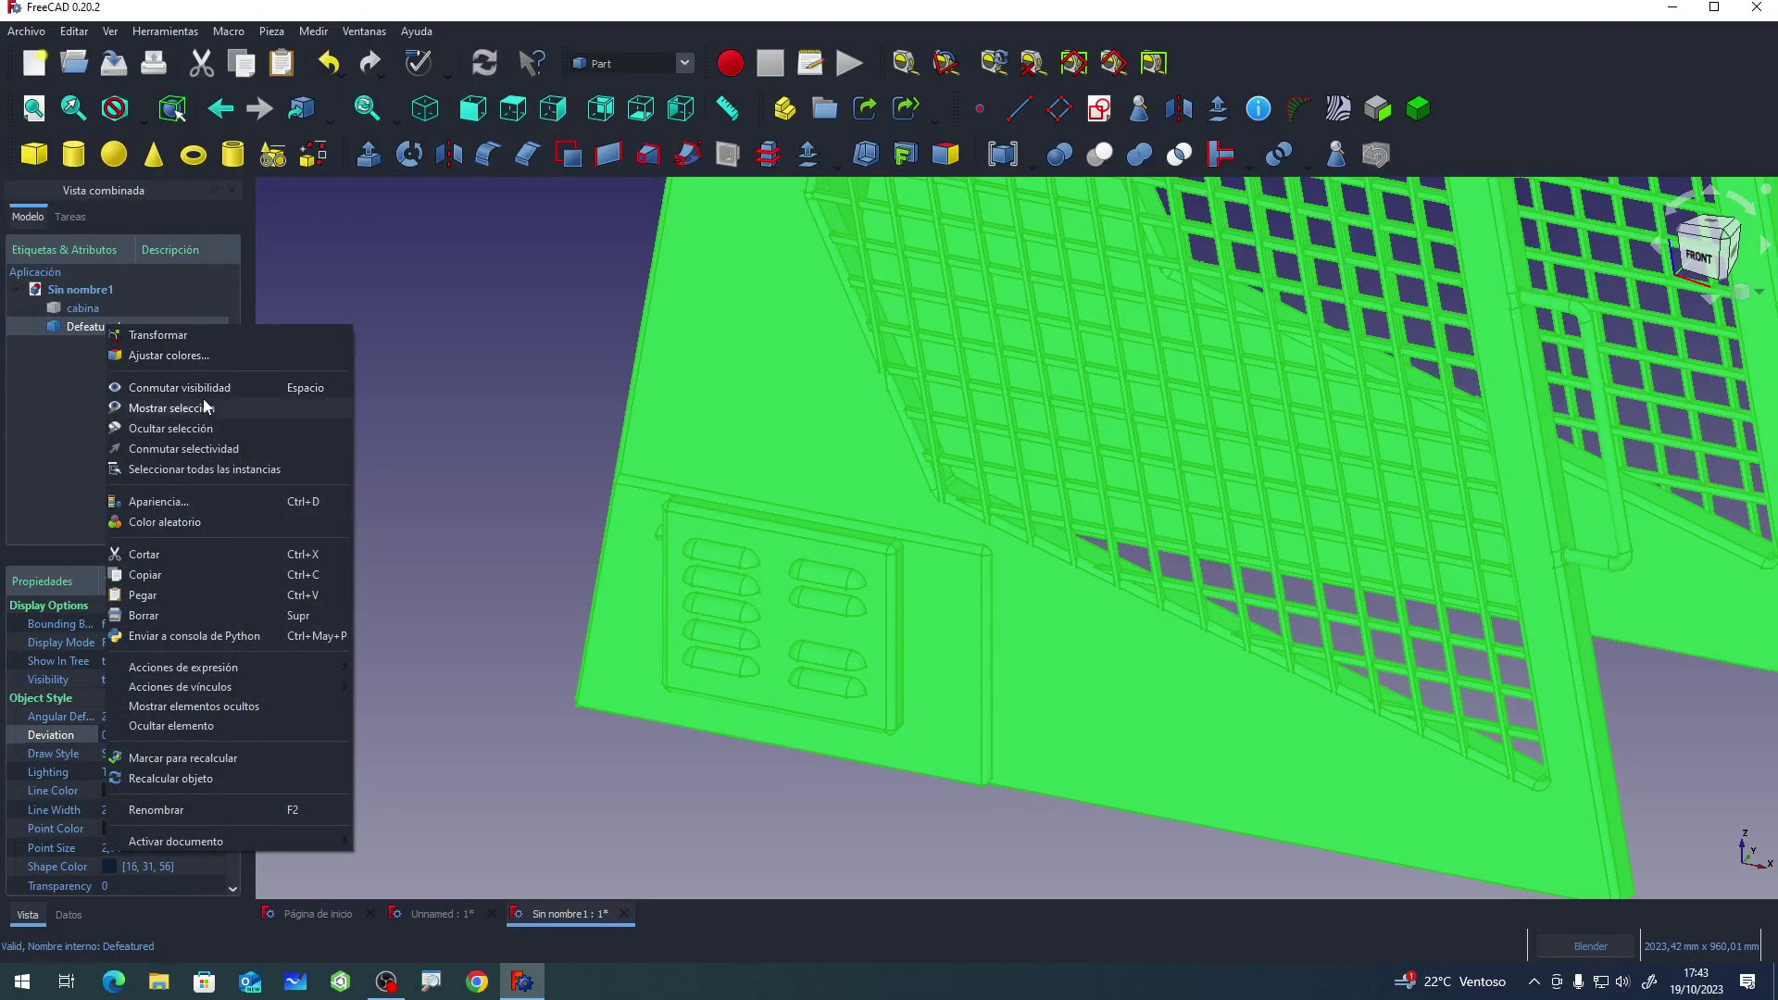
click(220, 521)
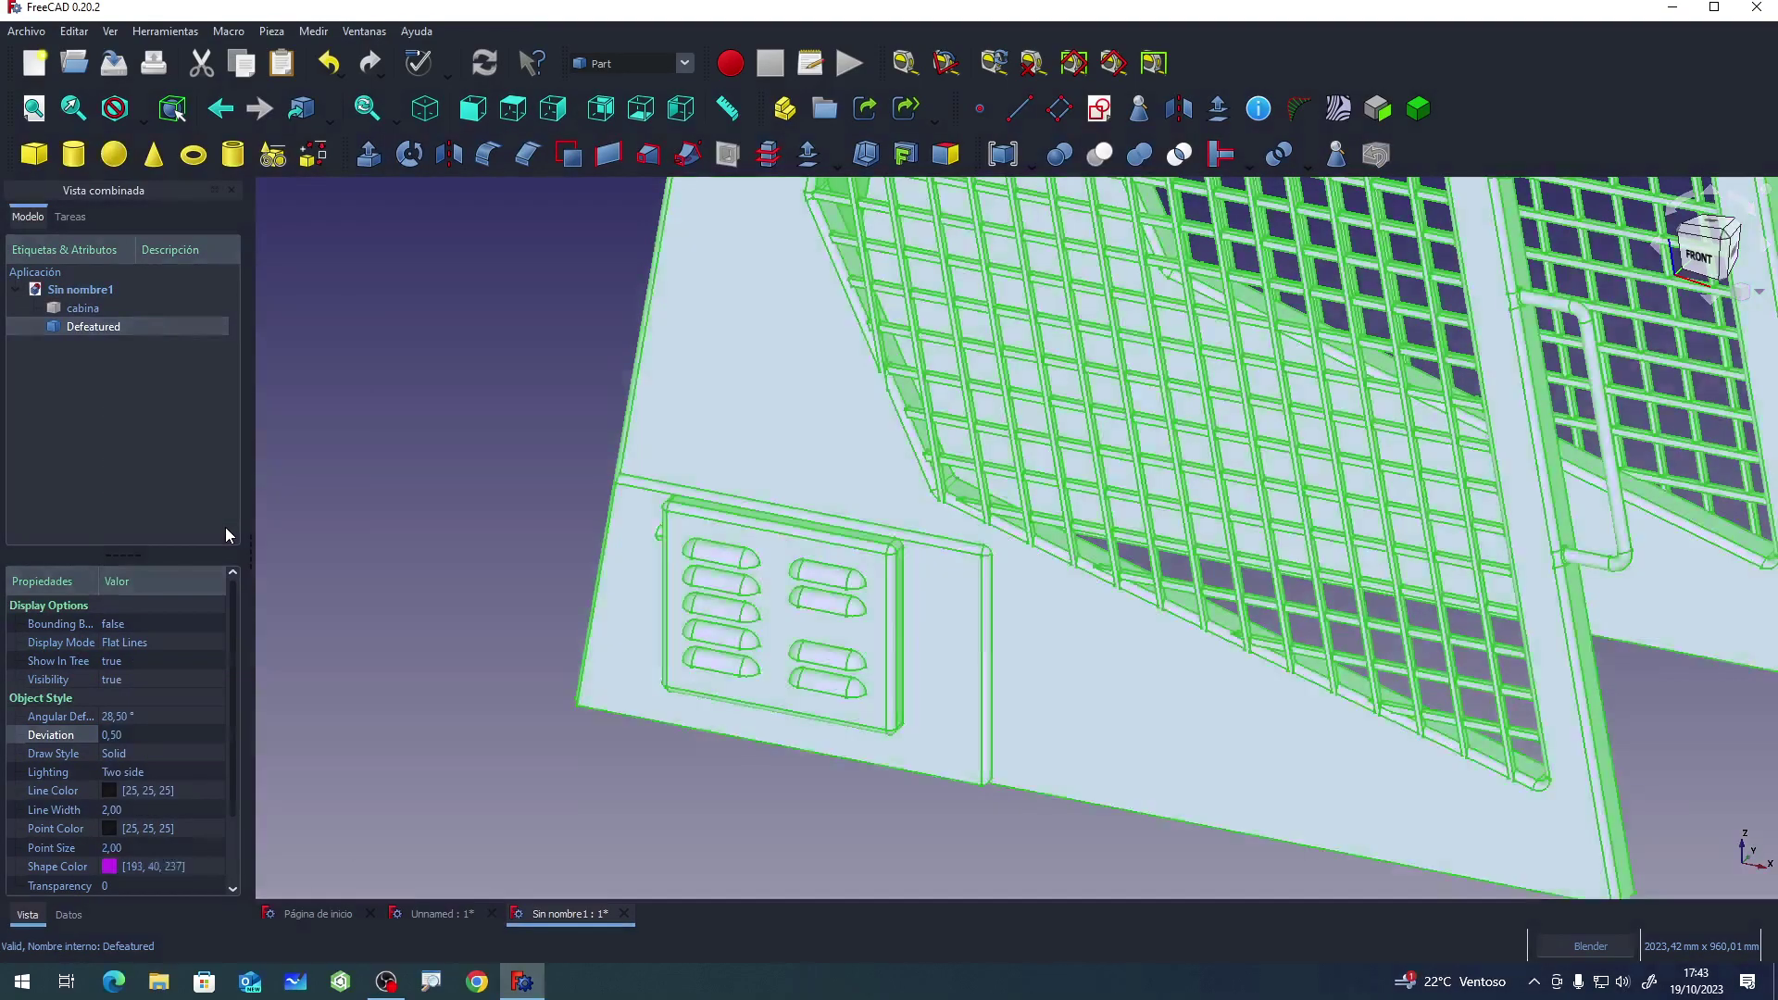
scroll(473, 565, down, 5)
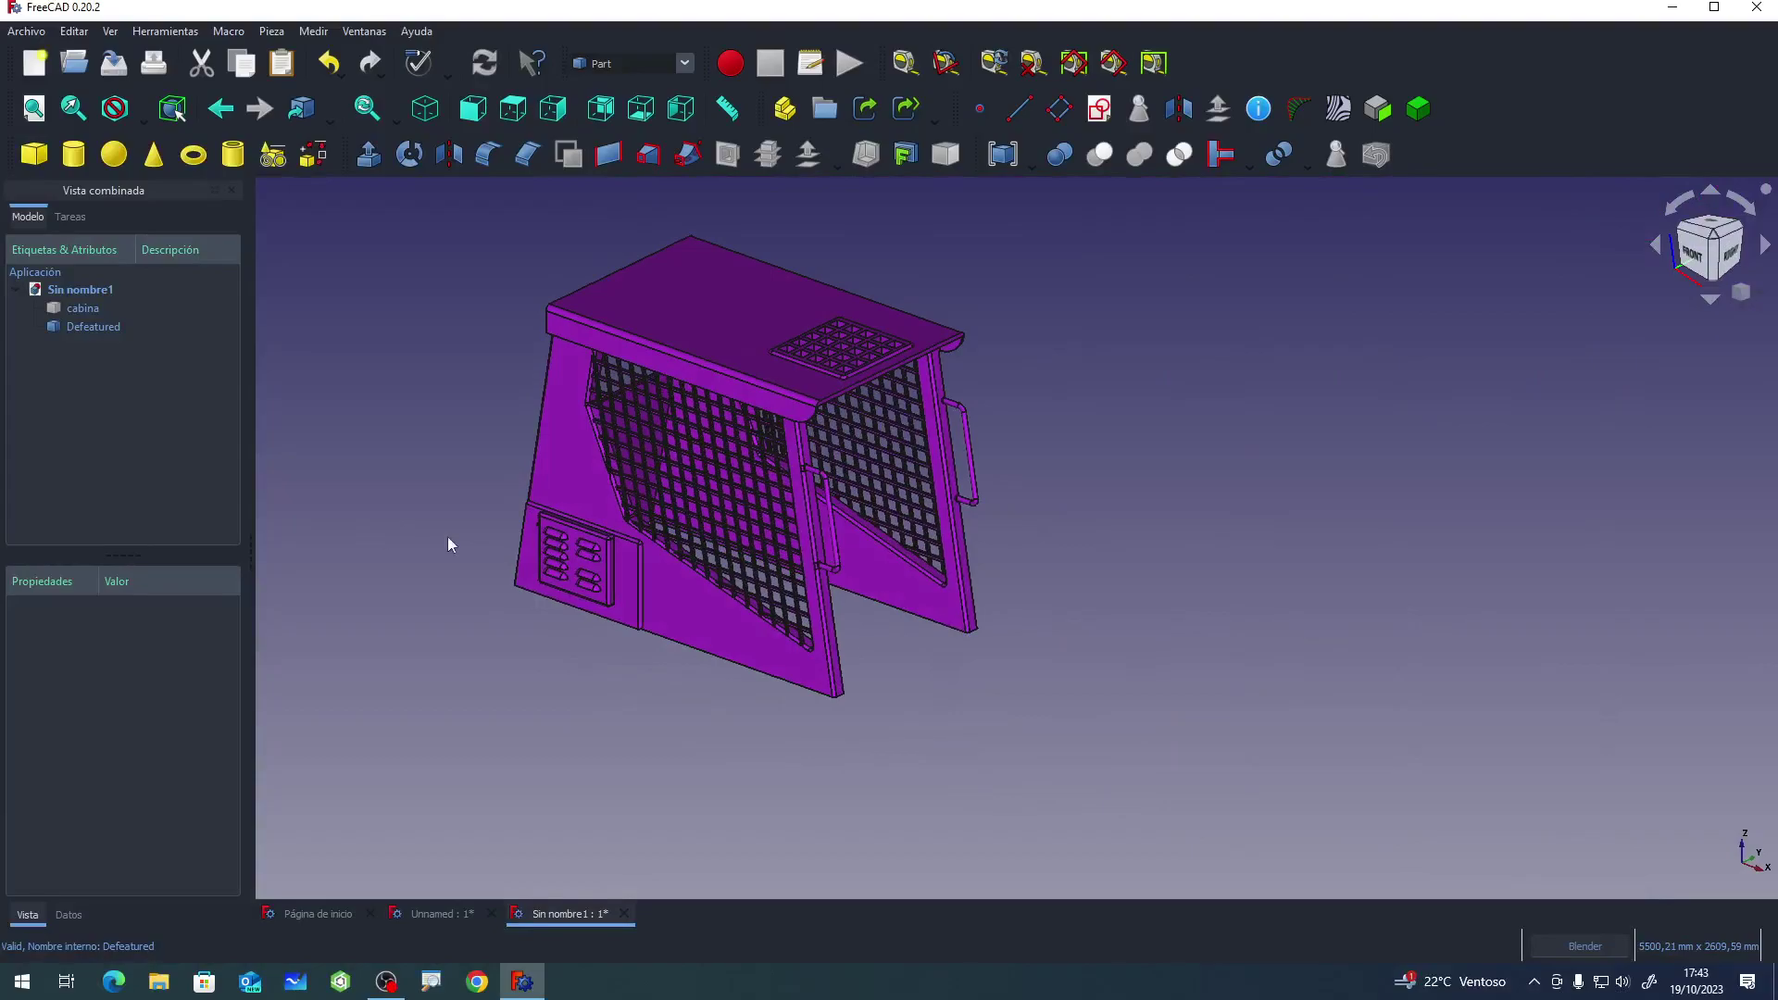
scroll(1011, 509, up, 5)
mouse_move(1051, 408)
middle_down()
mouse_move(876, 369)
mouse_move(991, 410)
mouse_move(880, 429)
mouse_move(750, 504)
middle_up()
scroll(993, 418, down, 5)
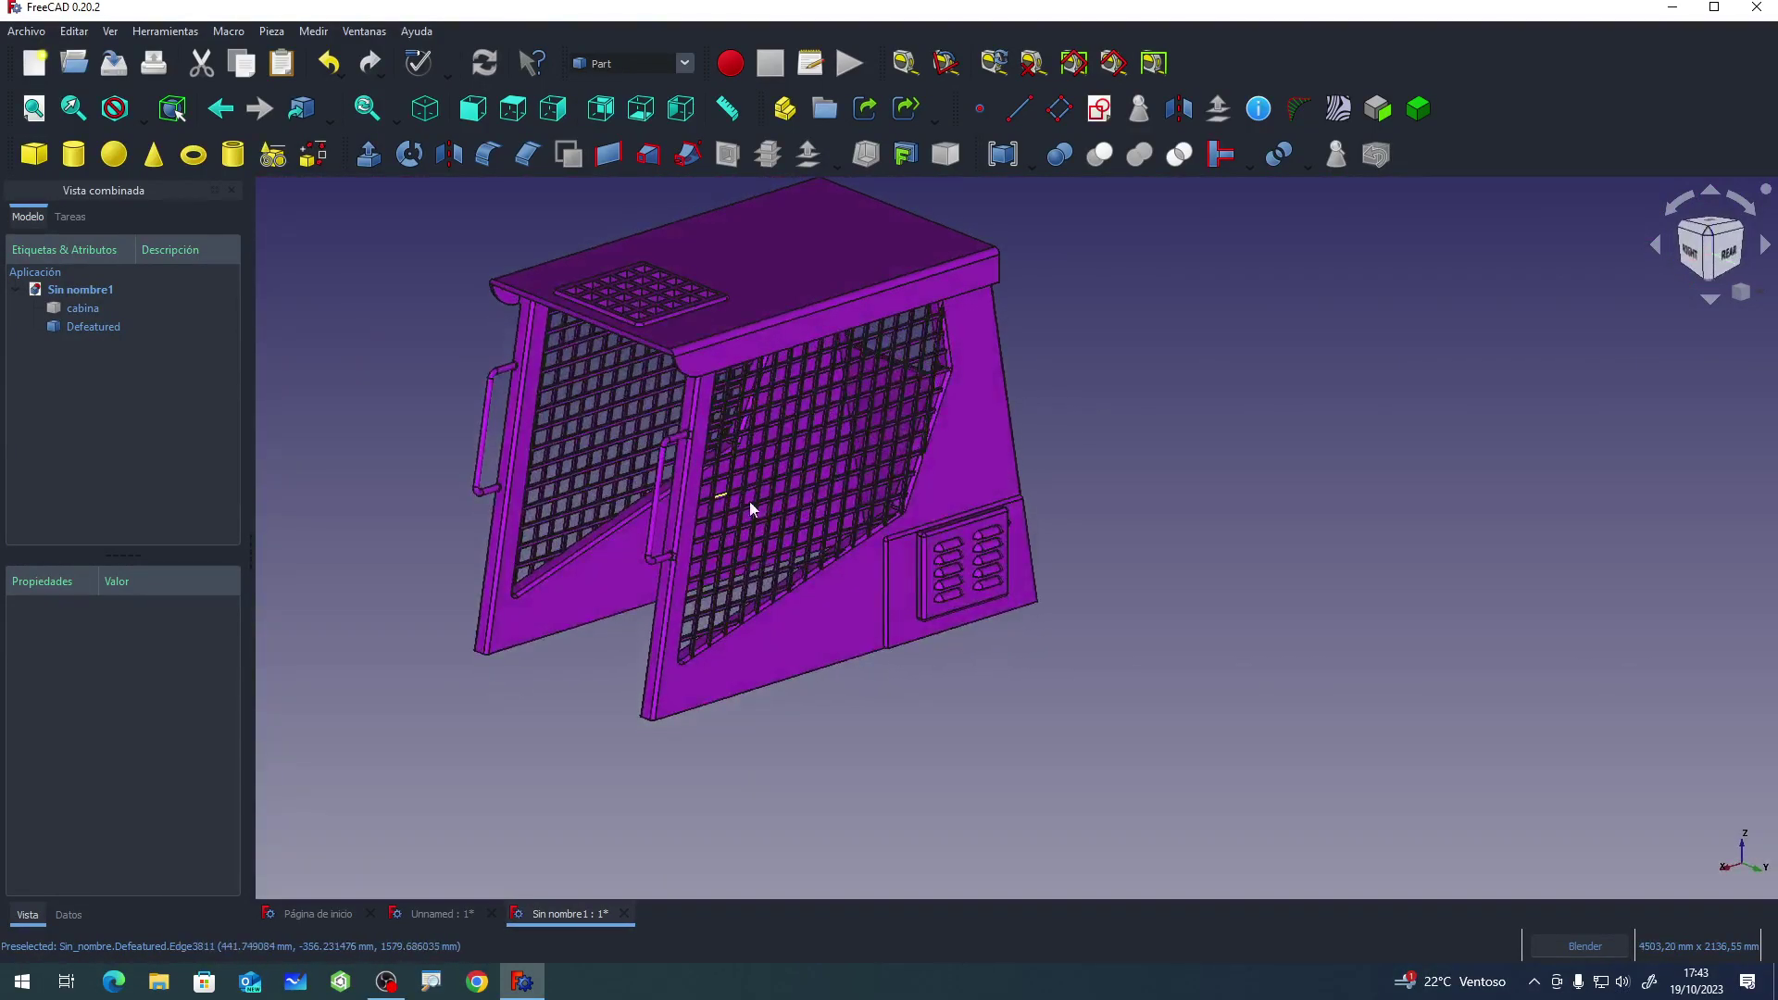
scroll(686, 472, up, 5)
scroll(685, 471, up, 2)
scroll(665, 414, up, 1)
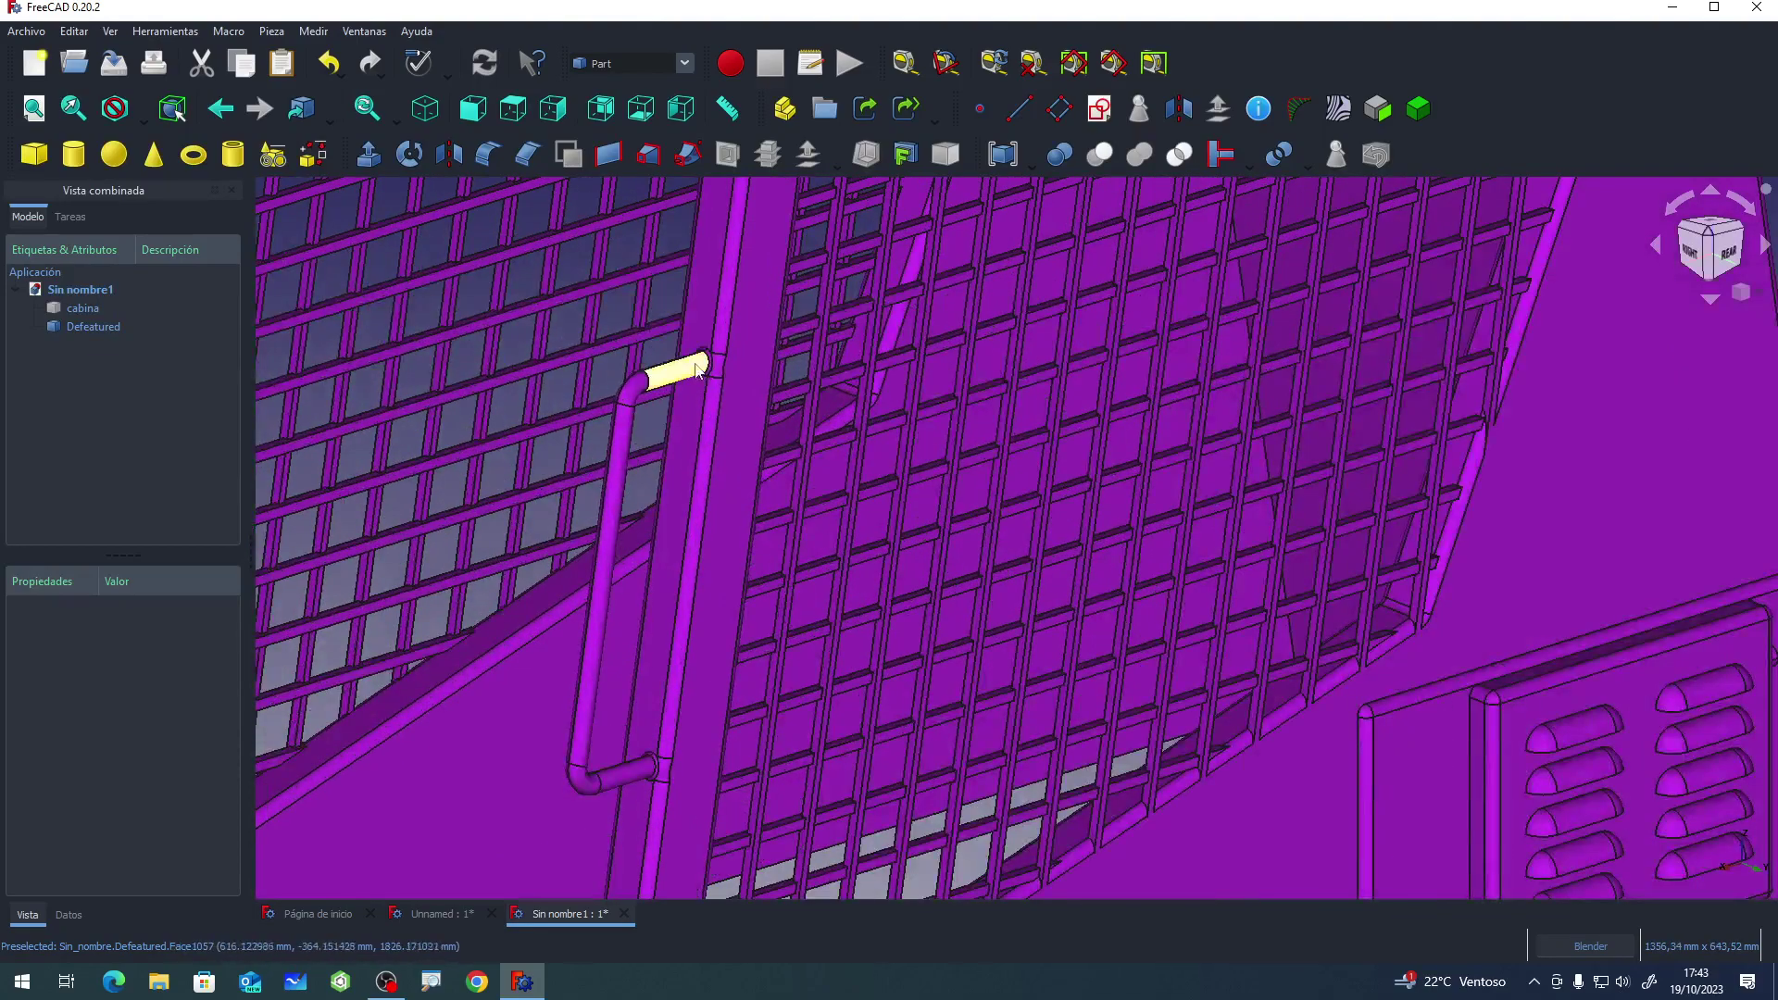
click(693, 370)
ctrl+click(628, 412)
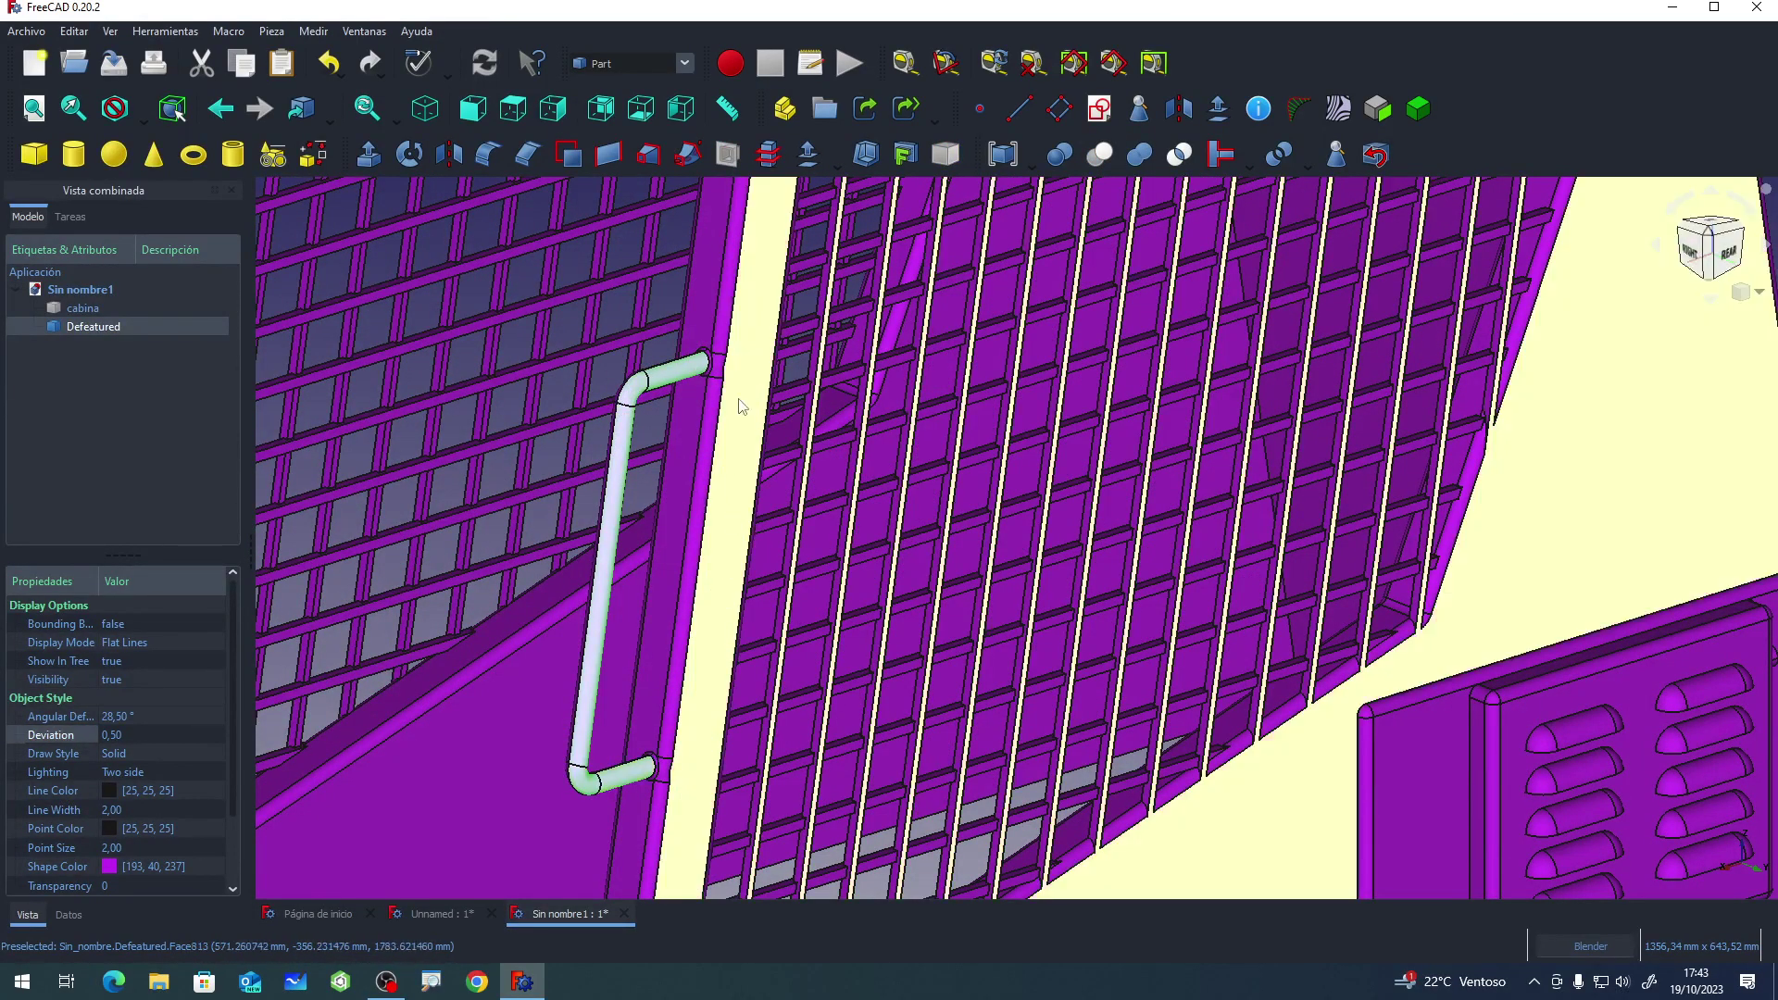
scroll(750, 375, up, 5)
scroll(759, 380, up, 4)
ctrl+click(759, 380)
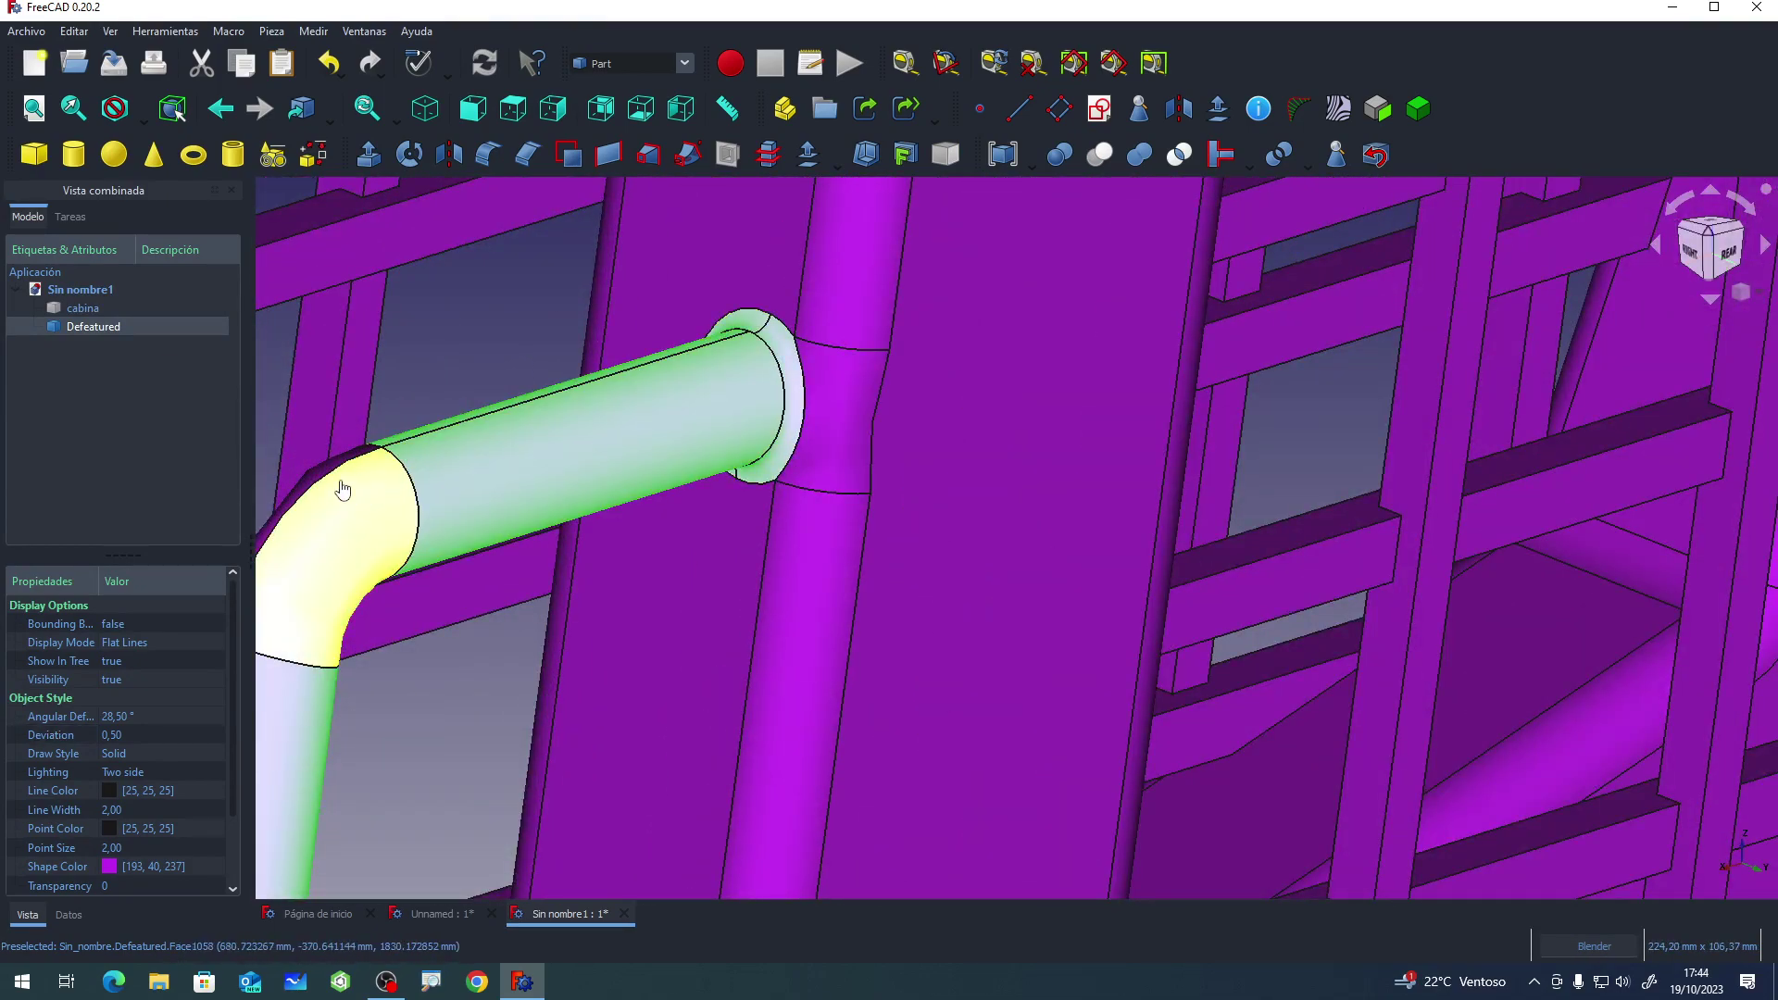
scroll(622, 483, down, 10)
scroll(576, 579, up, 3)
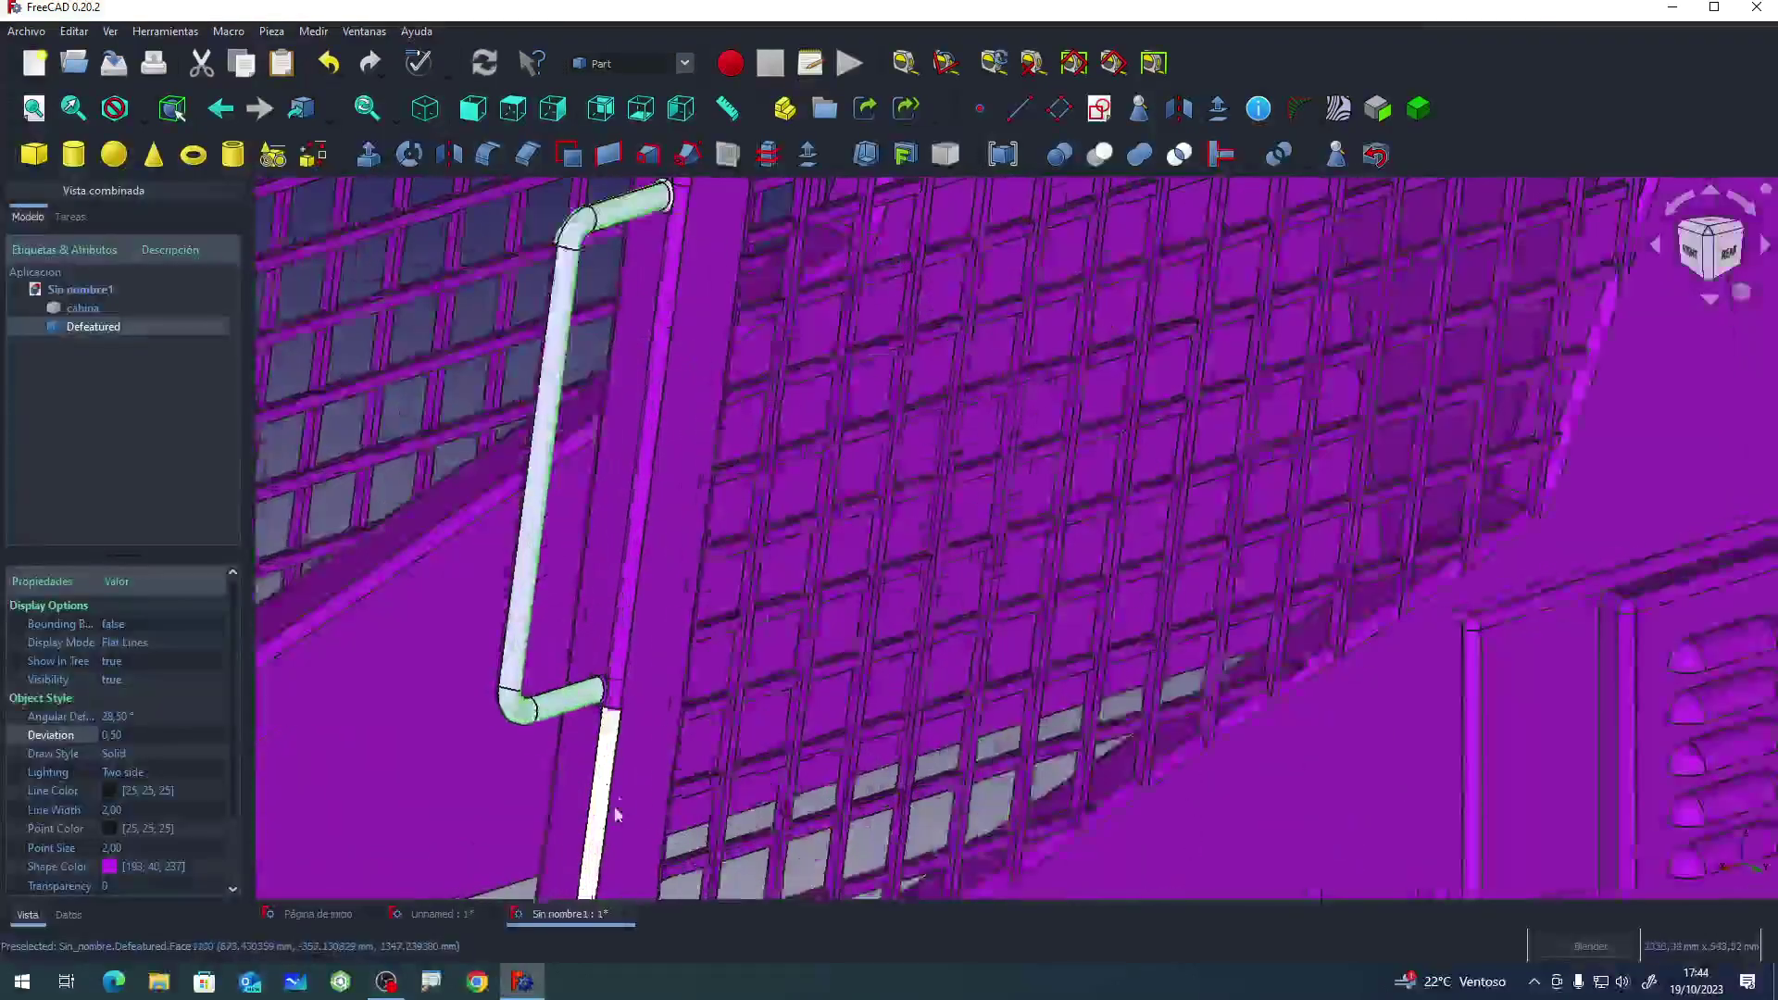
scroll(576, 578, up, 3)
scroll(576, 578, up, 3)
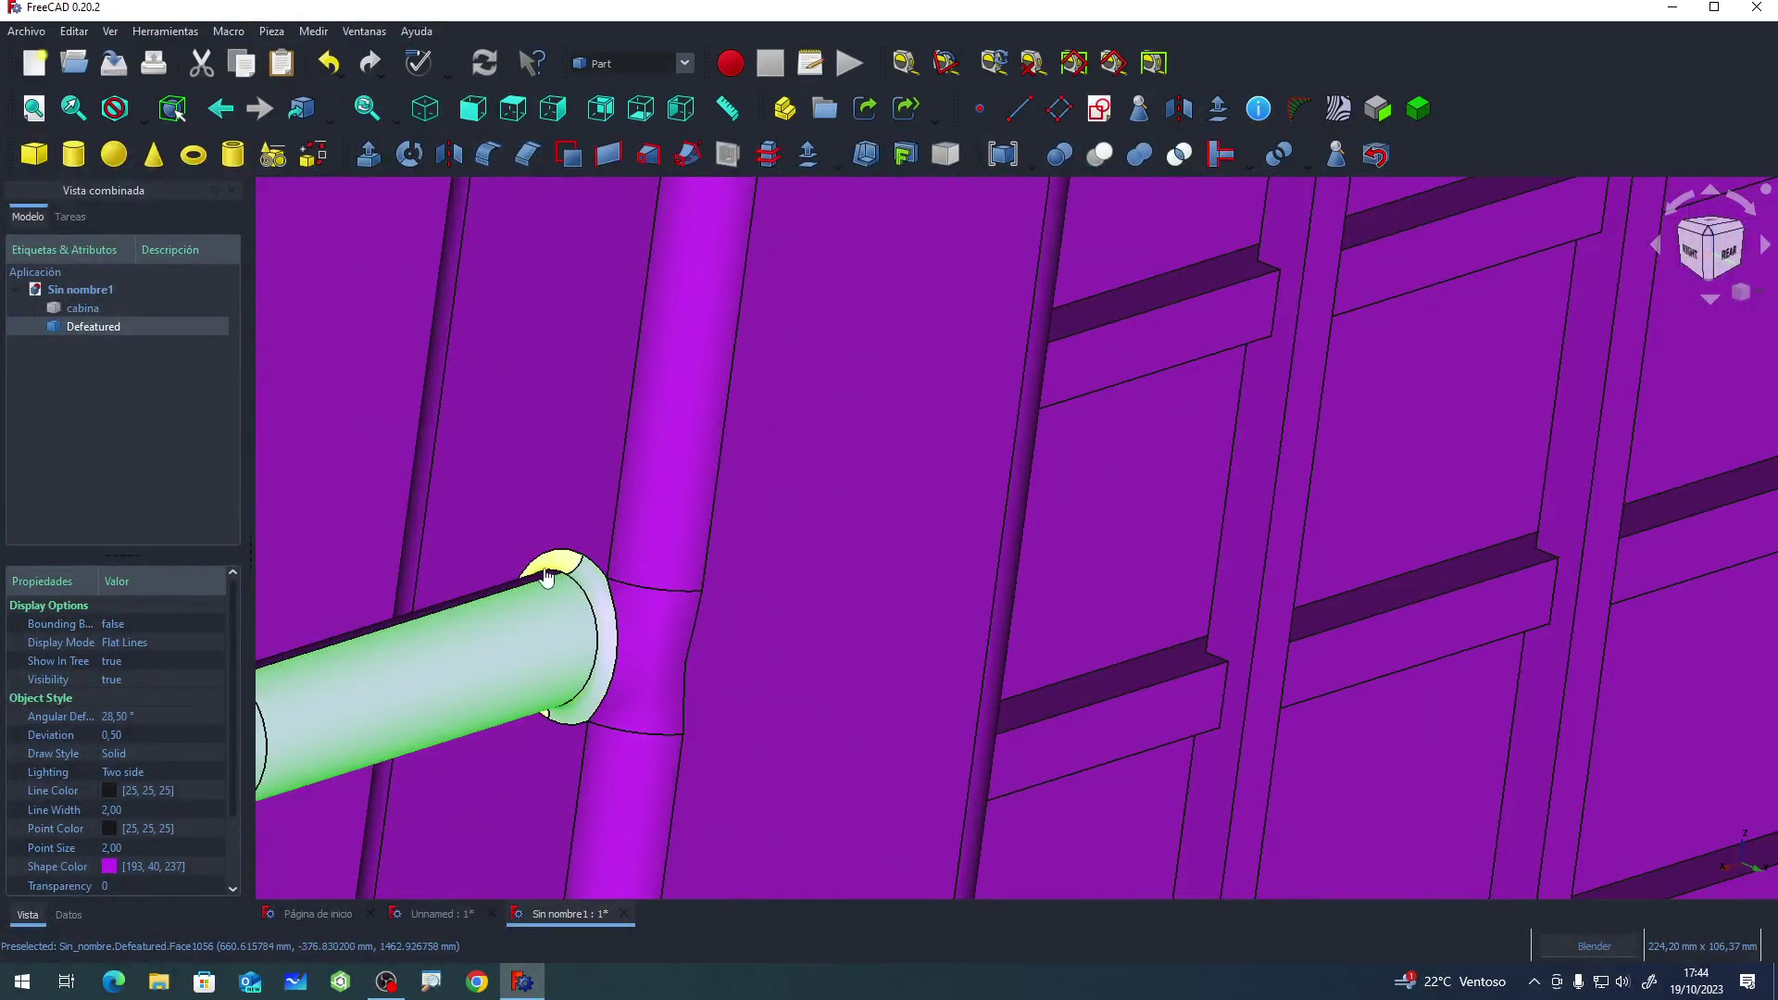
scroll(761, 637, down, 5)
scroll(761, 637, down, 3)
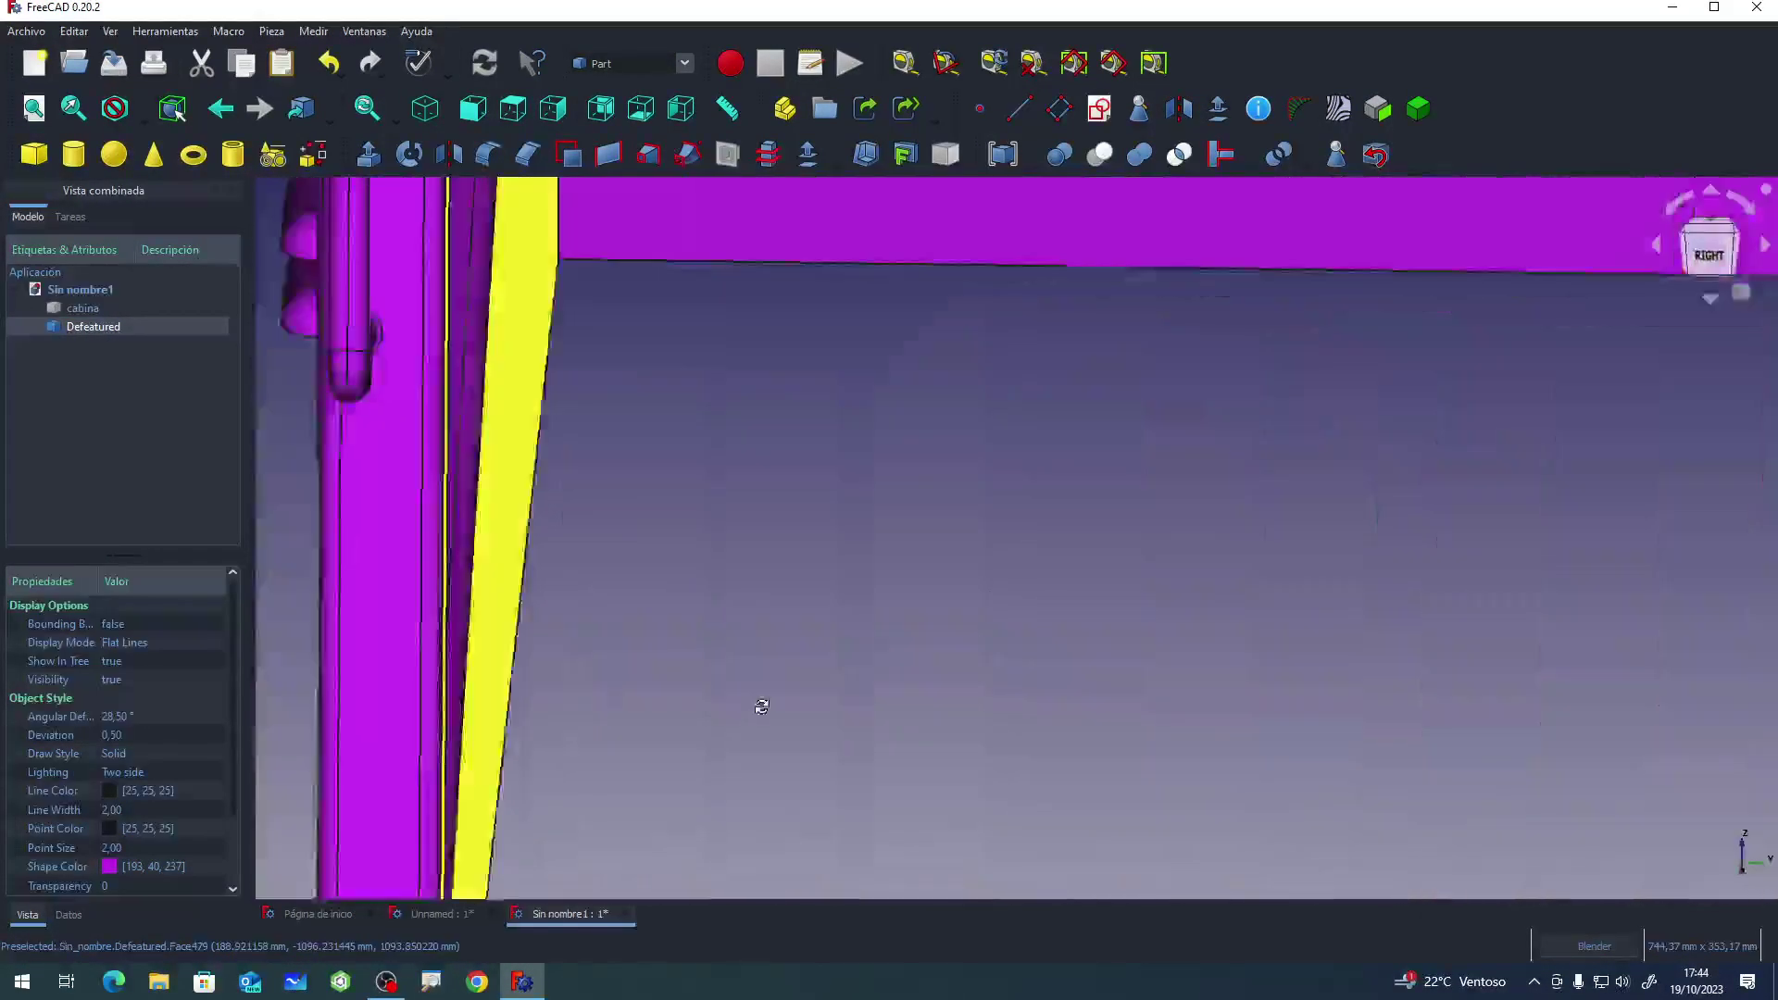
scroll(796, 637, down, 3)
scroll(833, 637, down, 4)
scroll(841, 637, down, 2)
middle_drag(840, 637, 985, 598)
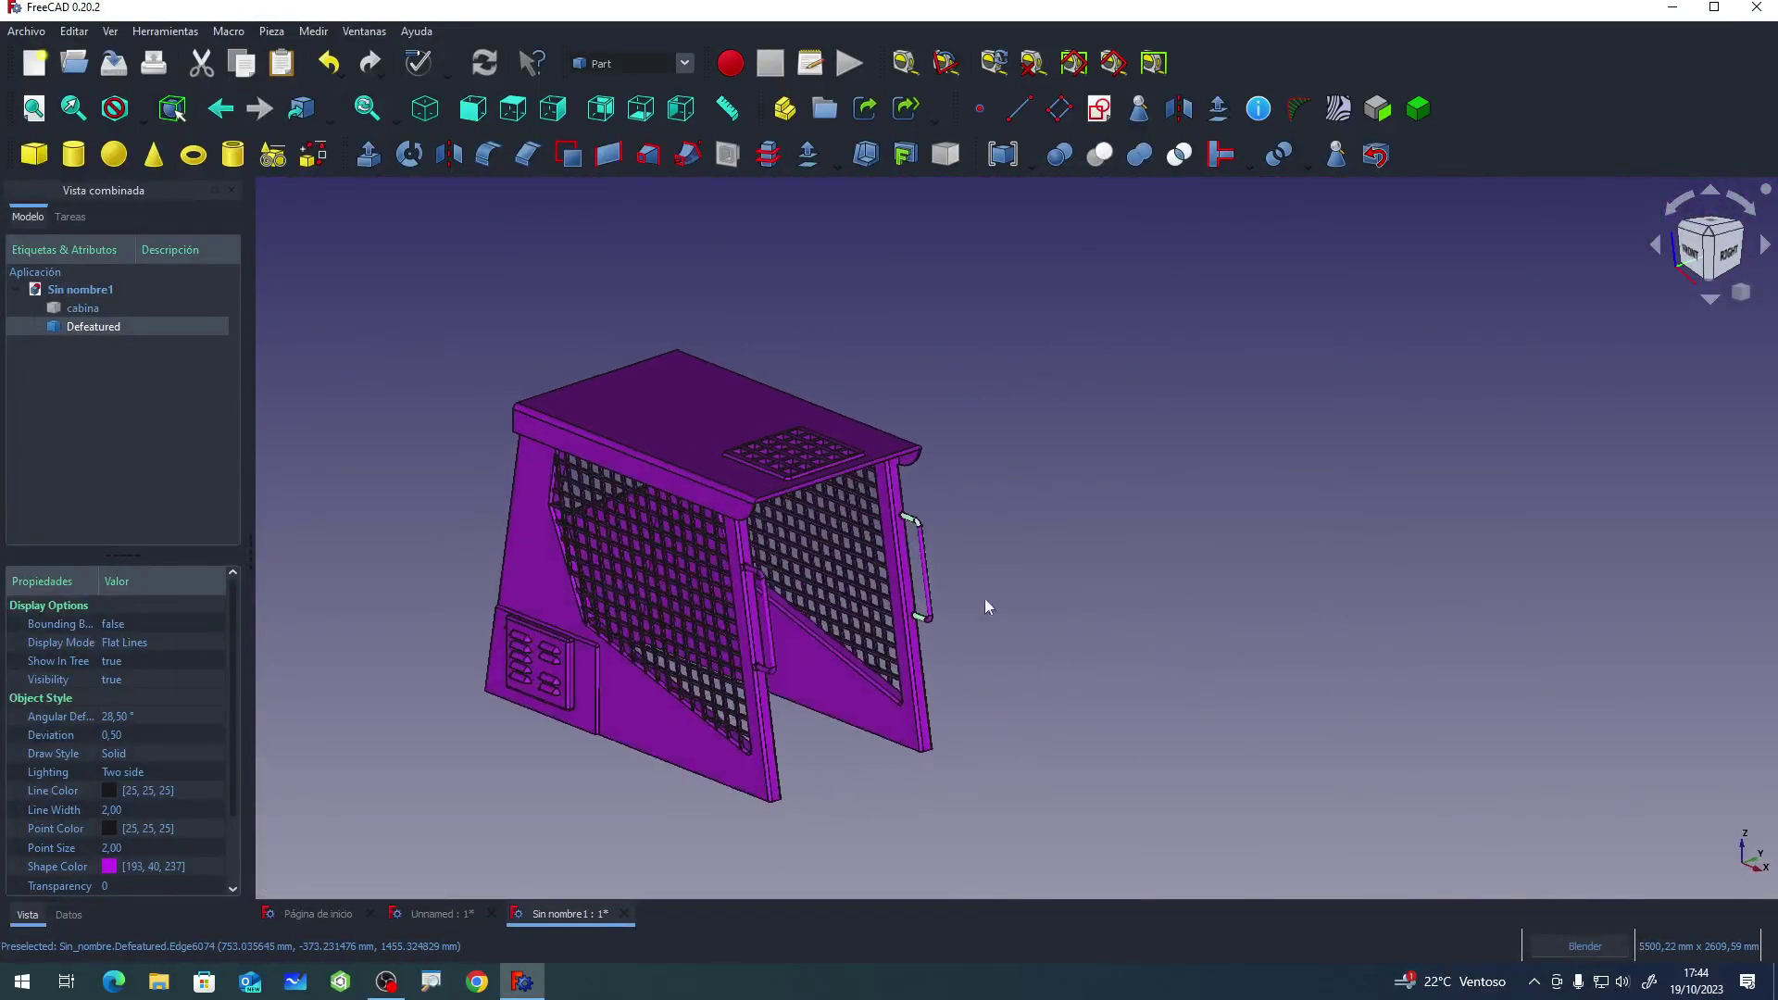
scroll(920, 482, up, 3)
scroll(847, 448, up, 3)
scroll(782, 455, down, 5)
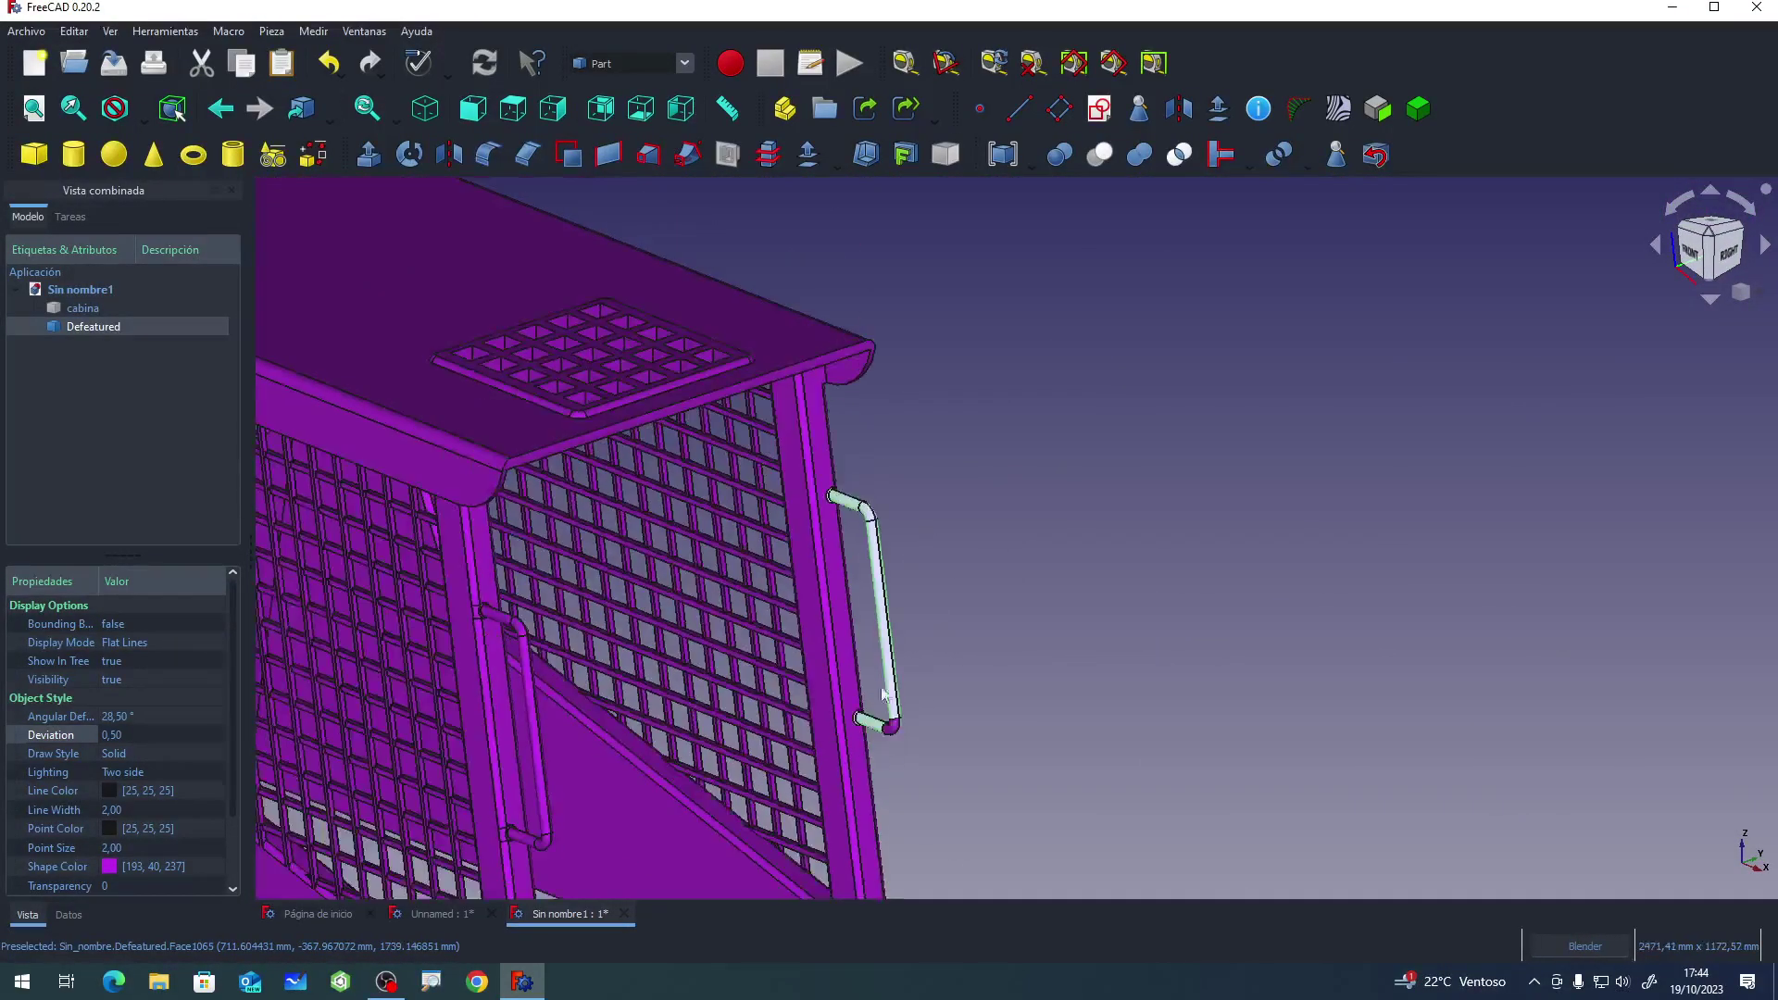
scroll(887, 651, up, 3)
scroll(887, 652, up, 3)
scroll(1176, 676, down, 5)
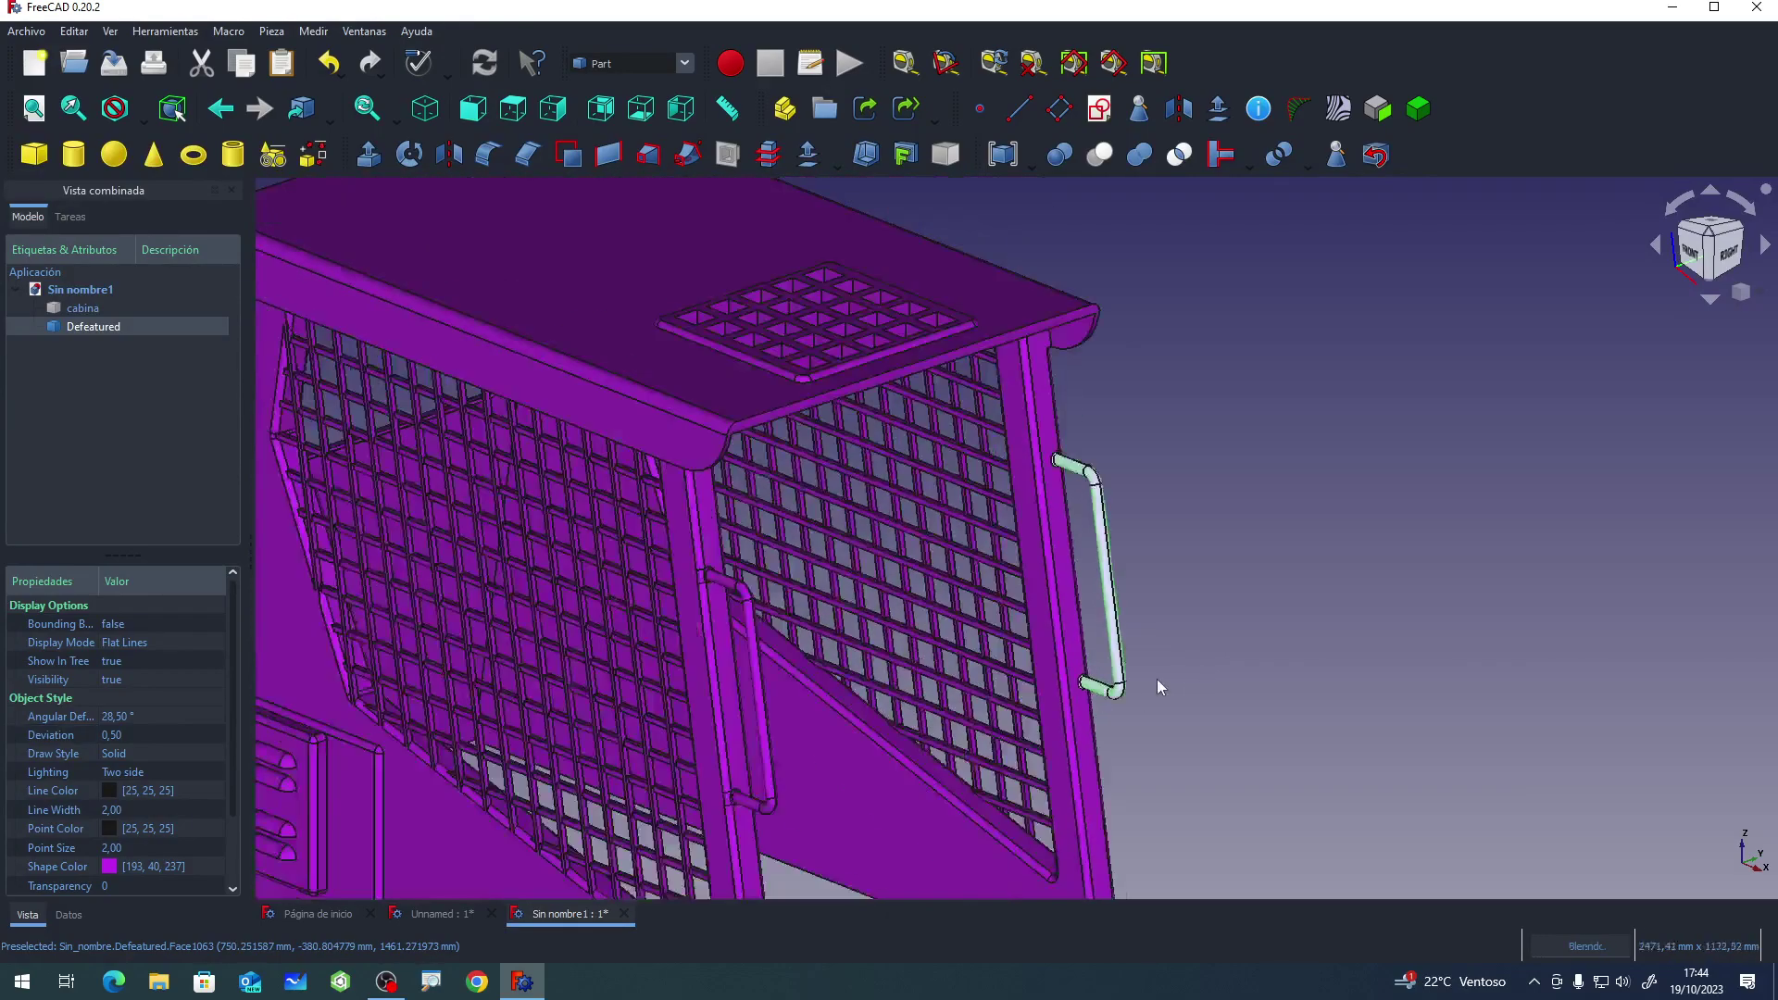
middle_drag(1157, 679, 879, 444)
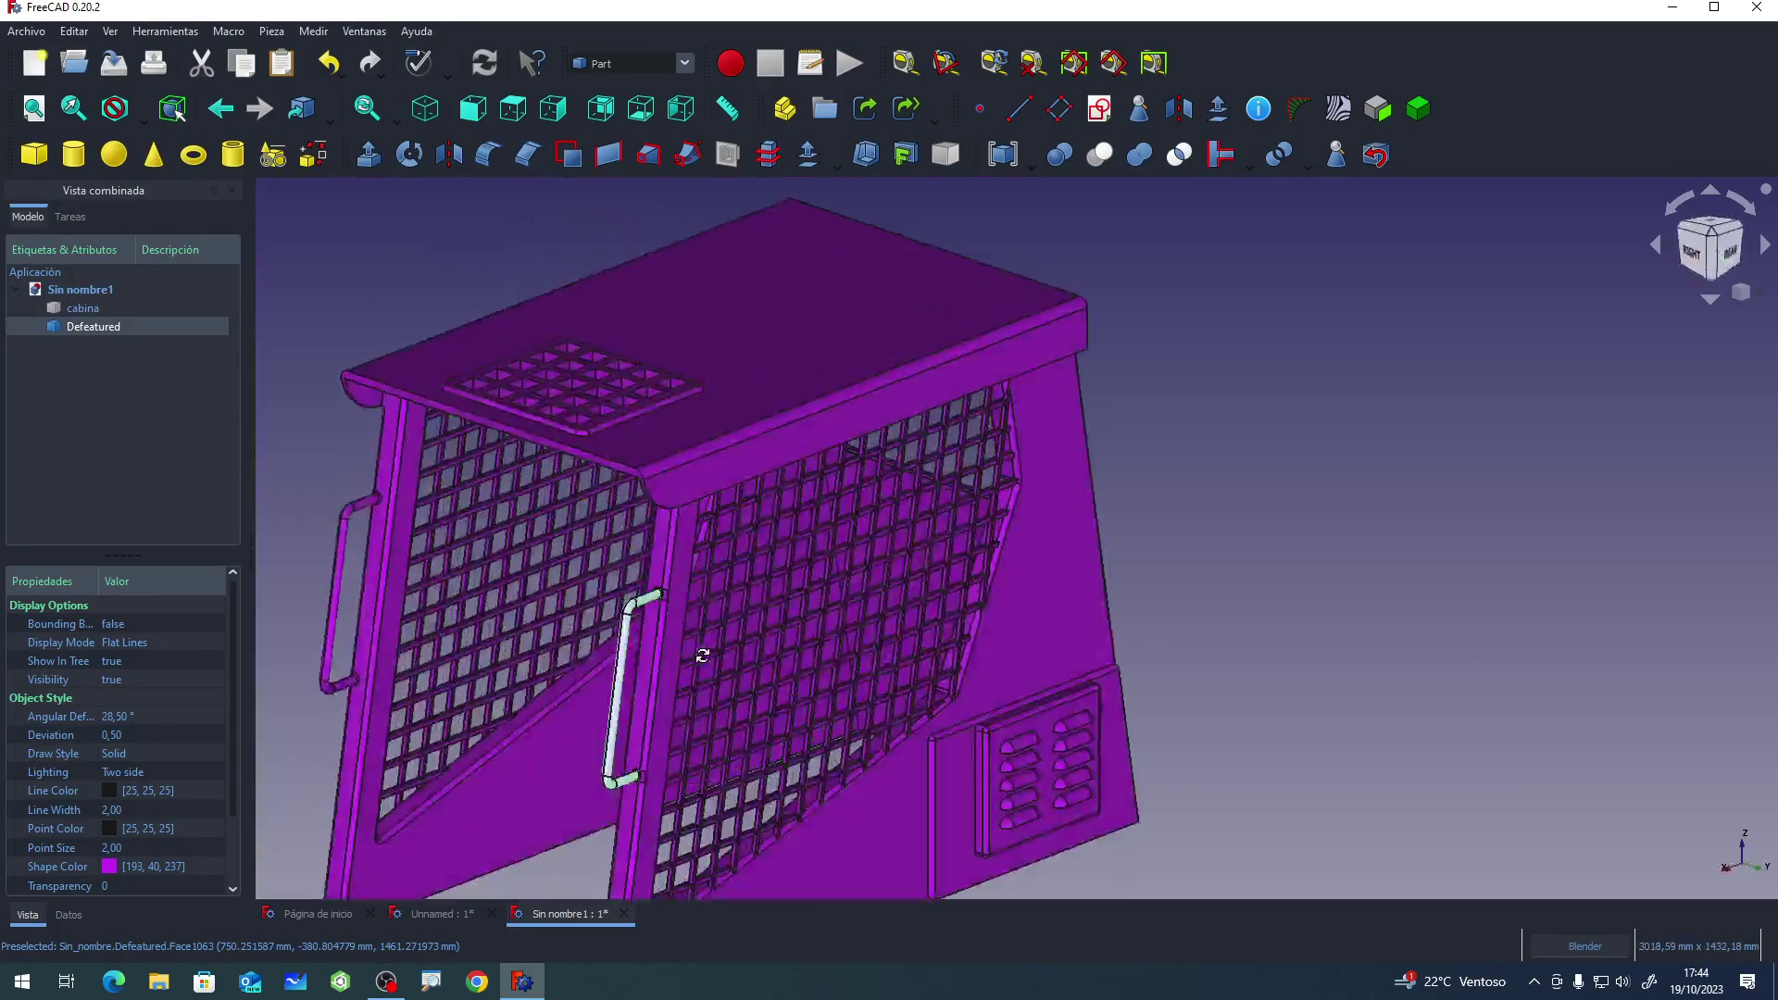
click(272, 33)
click(307, 325)
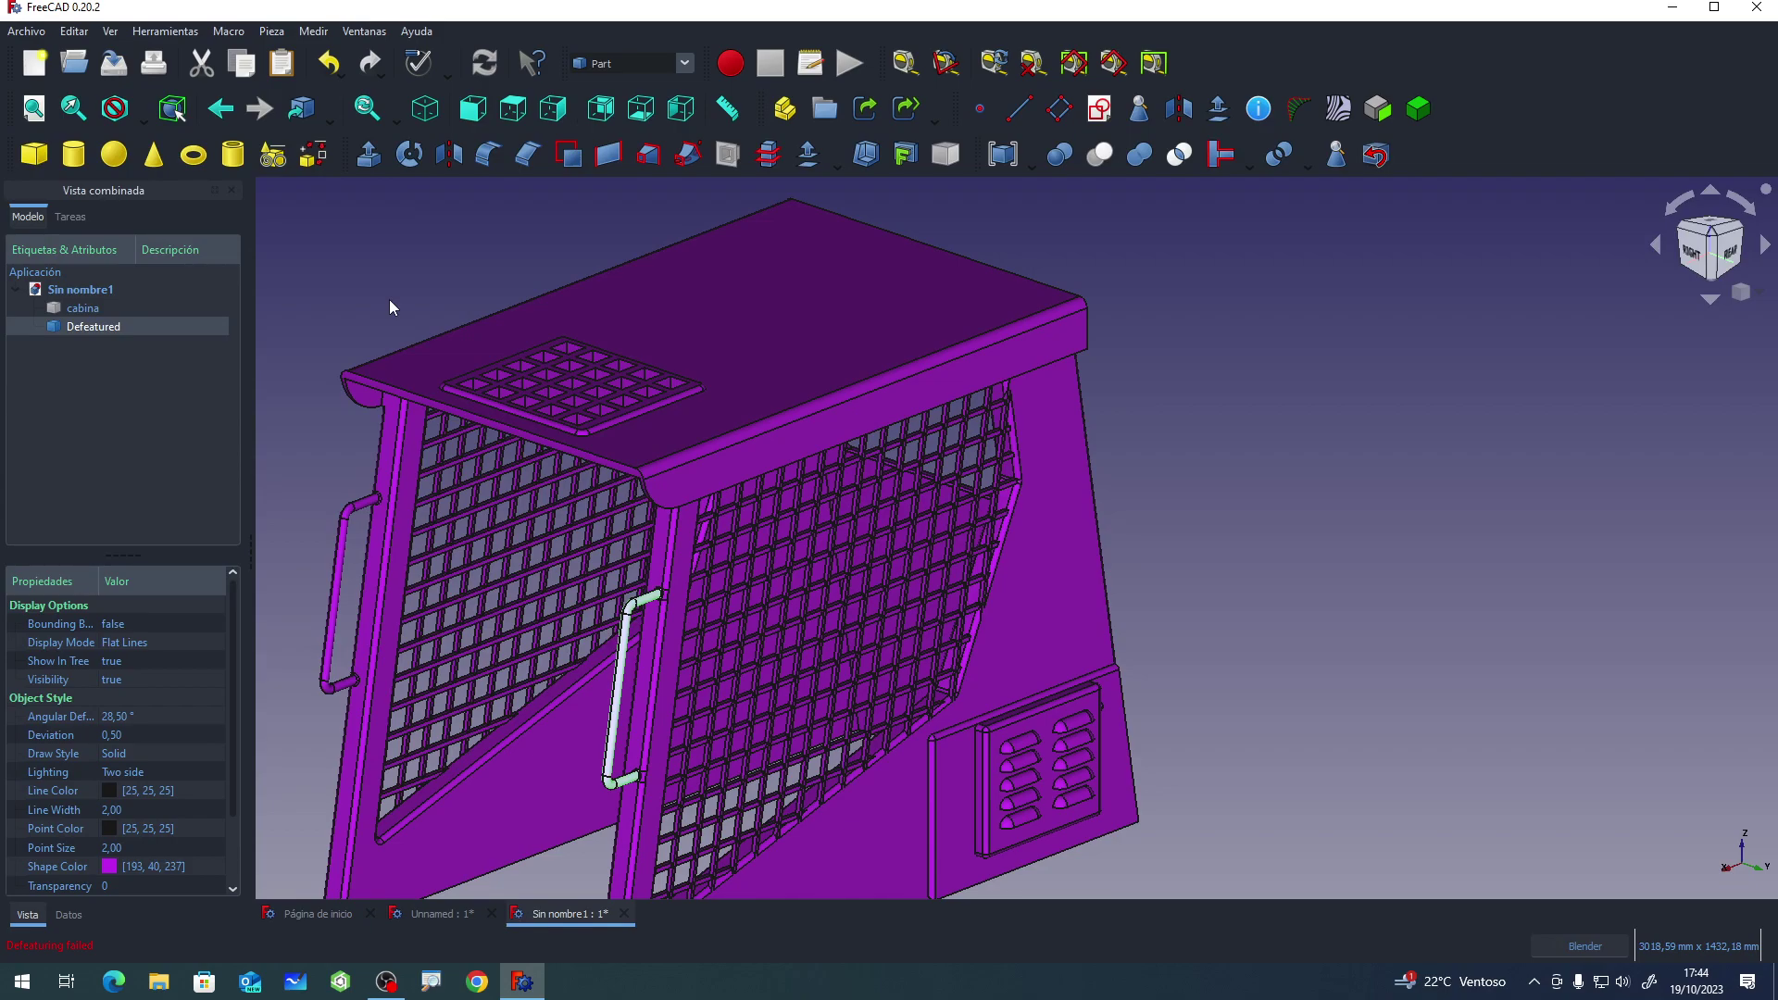
Defeature the grab-handle faces on the grille post, creating Defeatured001.
scroll(657, 697, up, 3)
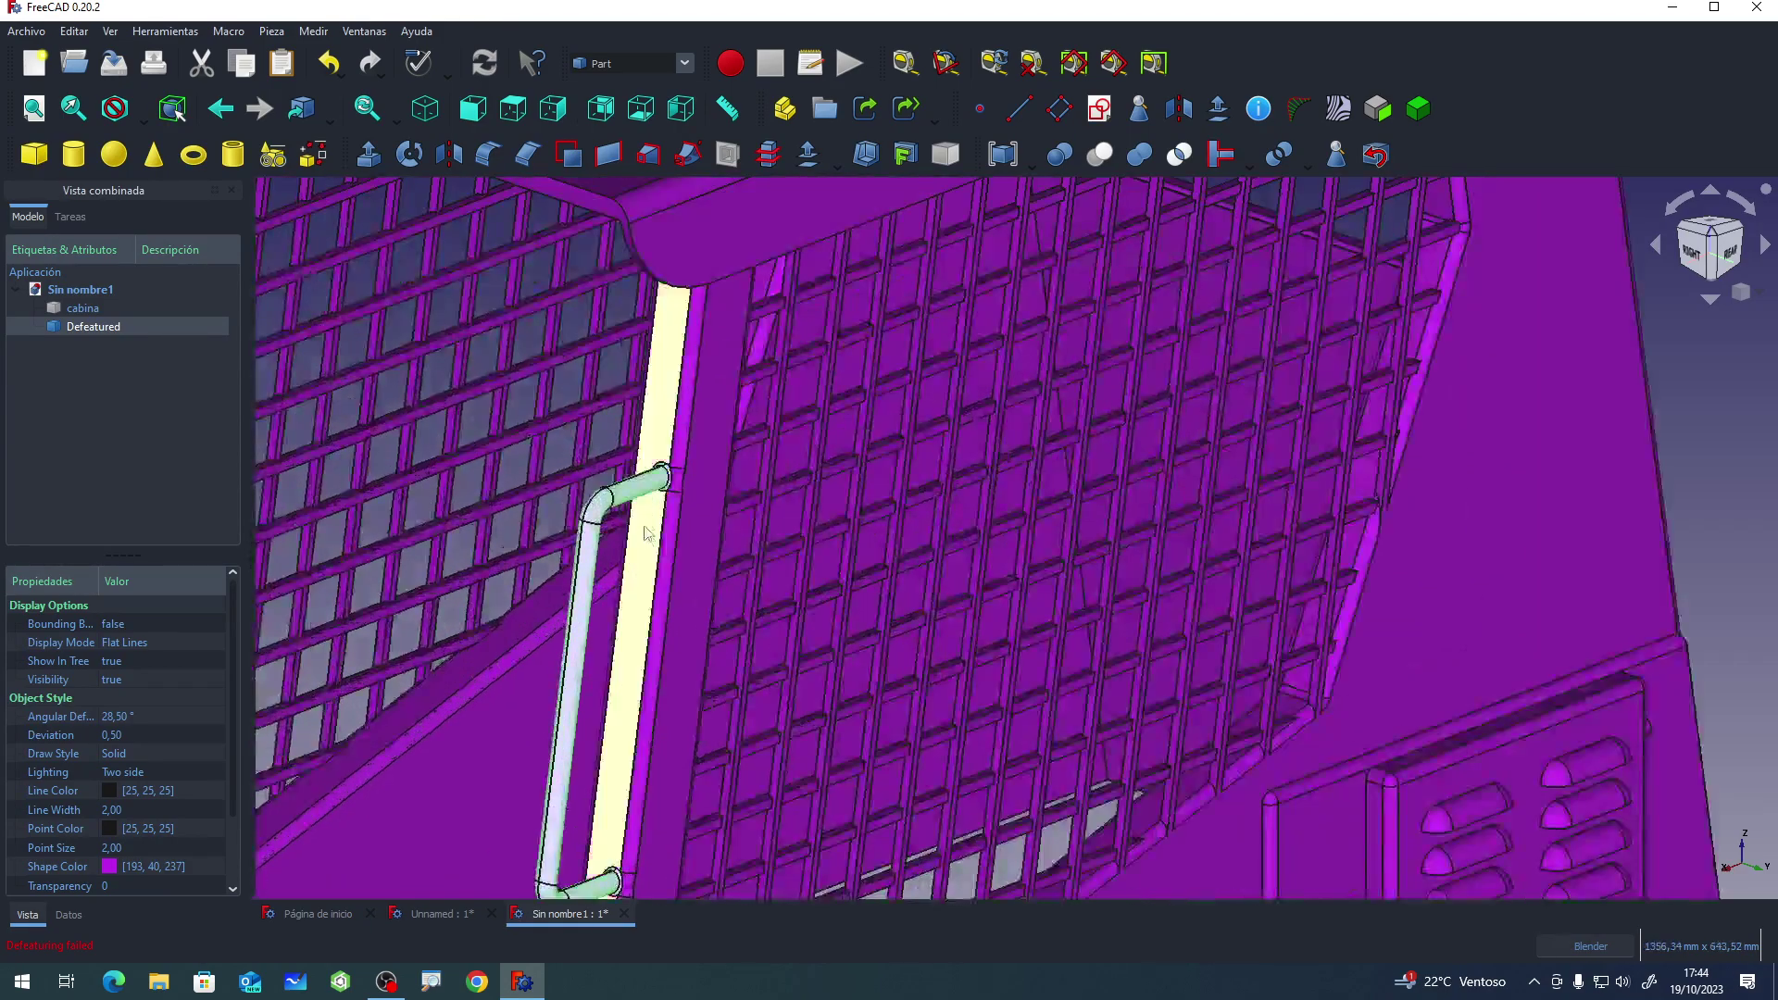
scroll(653, 491, up, 4)
scroll(748, 429, up, 2)
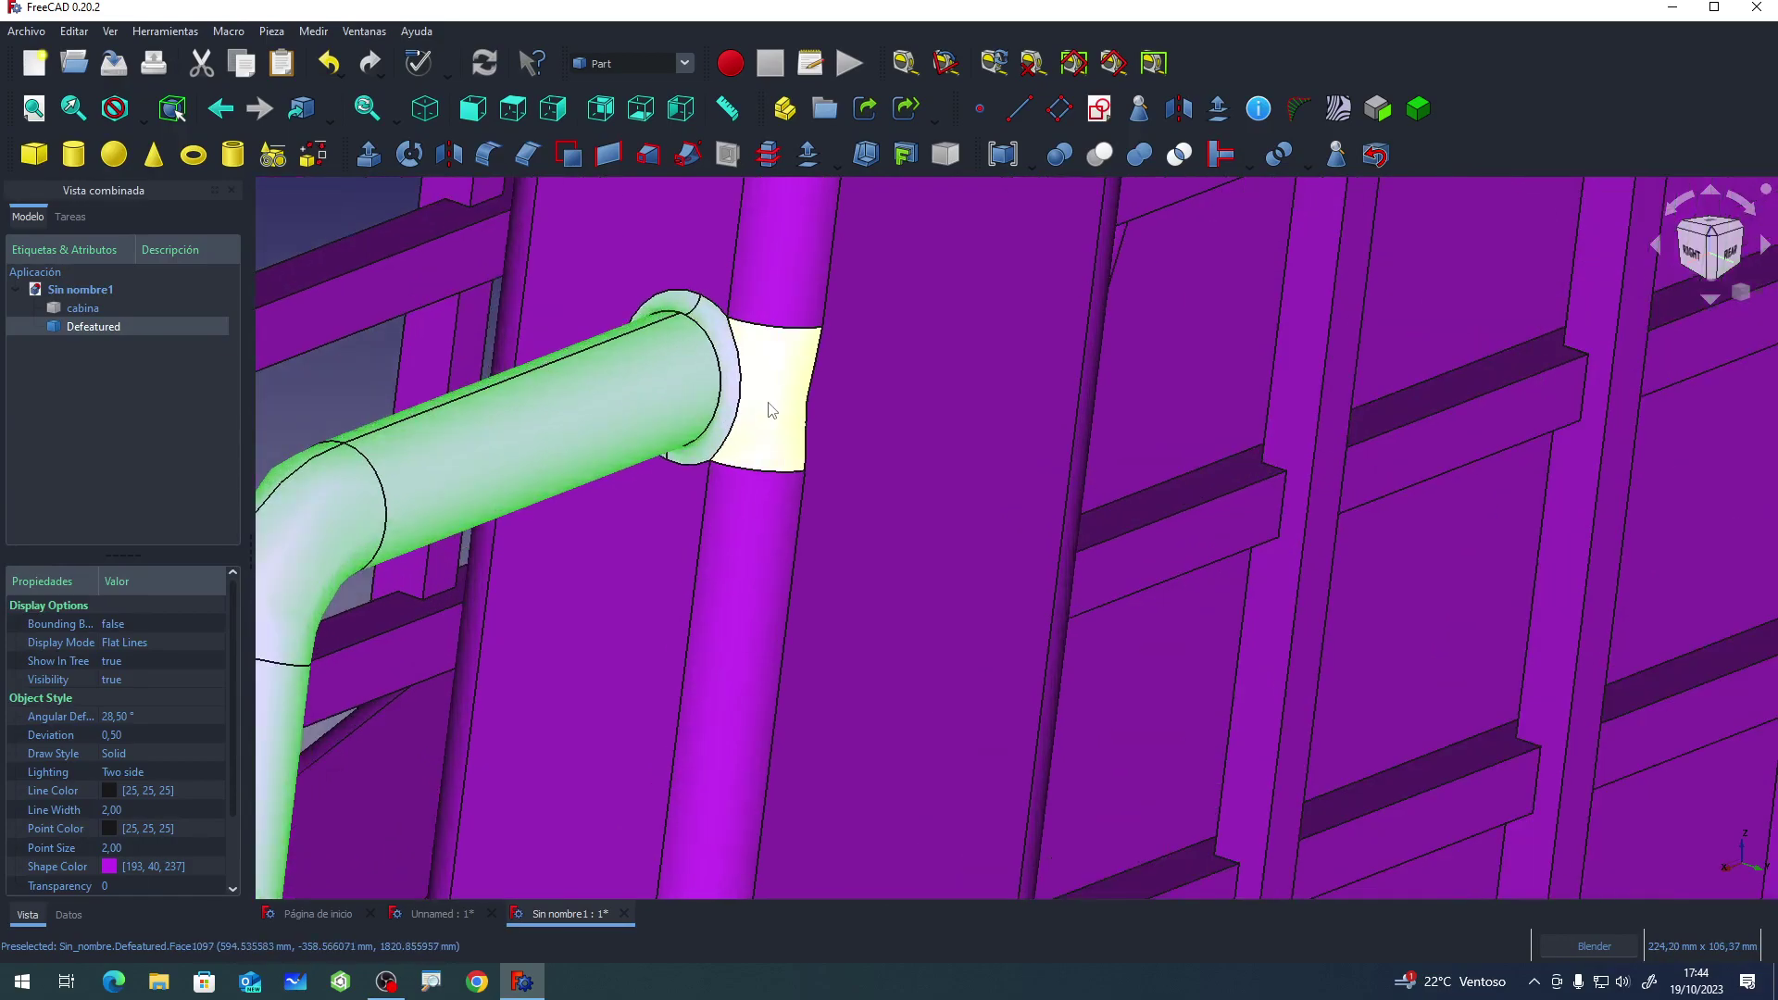
scroll(846, 477, down, 2)
scroll(892, 456, down, 4)
scroll(833, 472, up, 3)
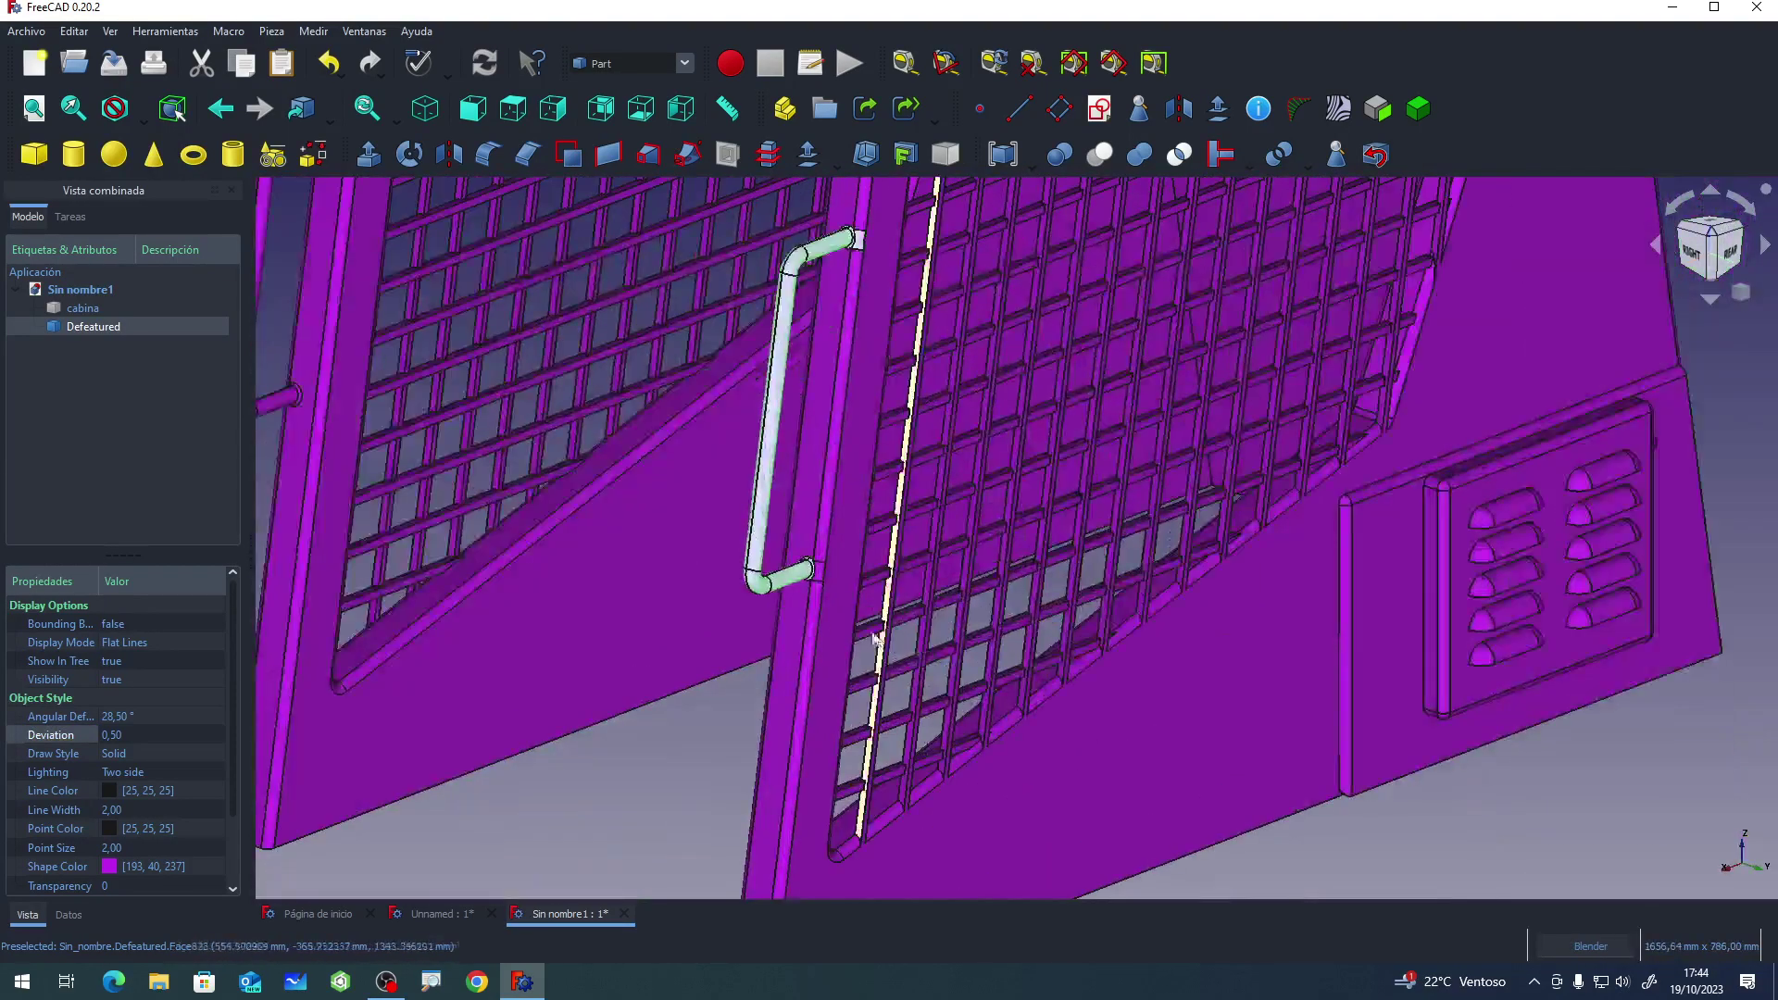
scroll(764, 493, up, 3)
scroll(764, 494, down, 2)
scroll(769, 593, down, 4)
scroll(778, 687, down, 3)
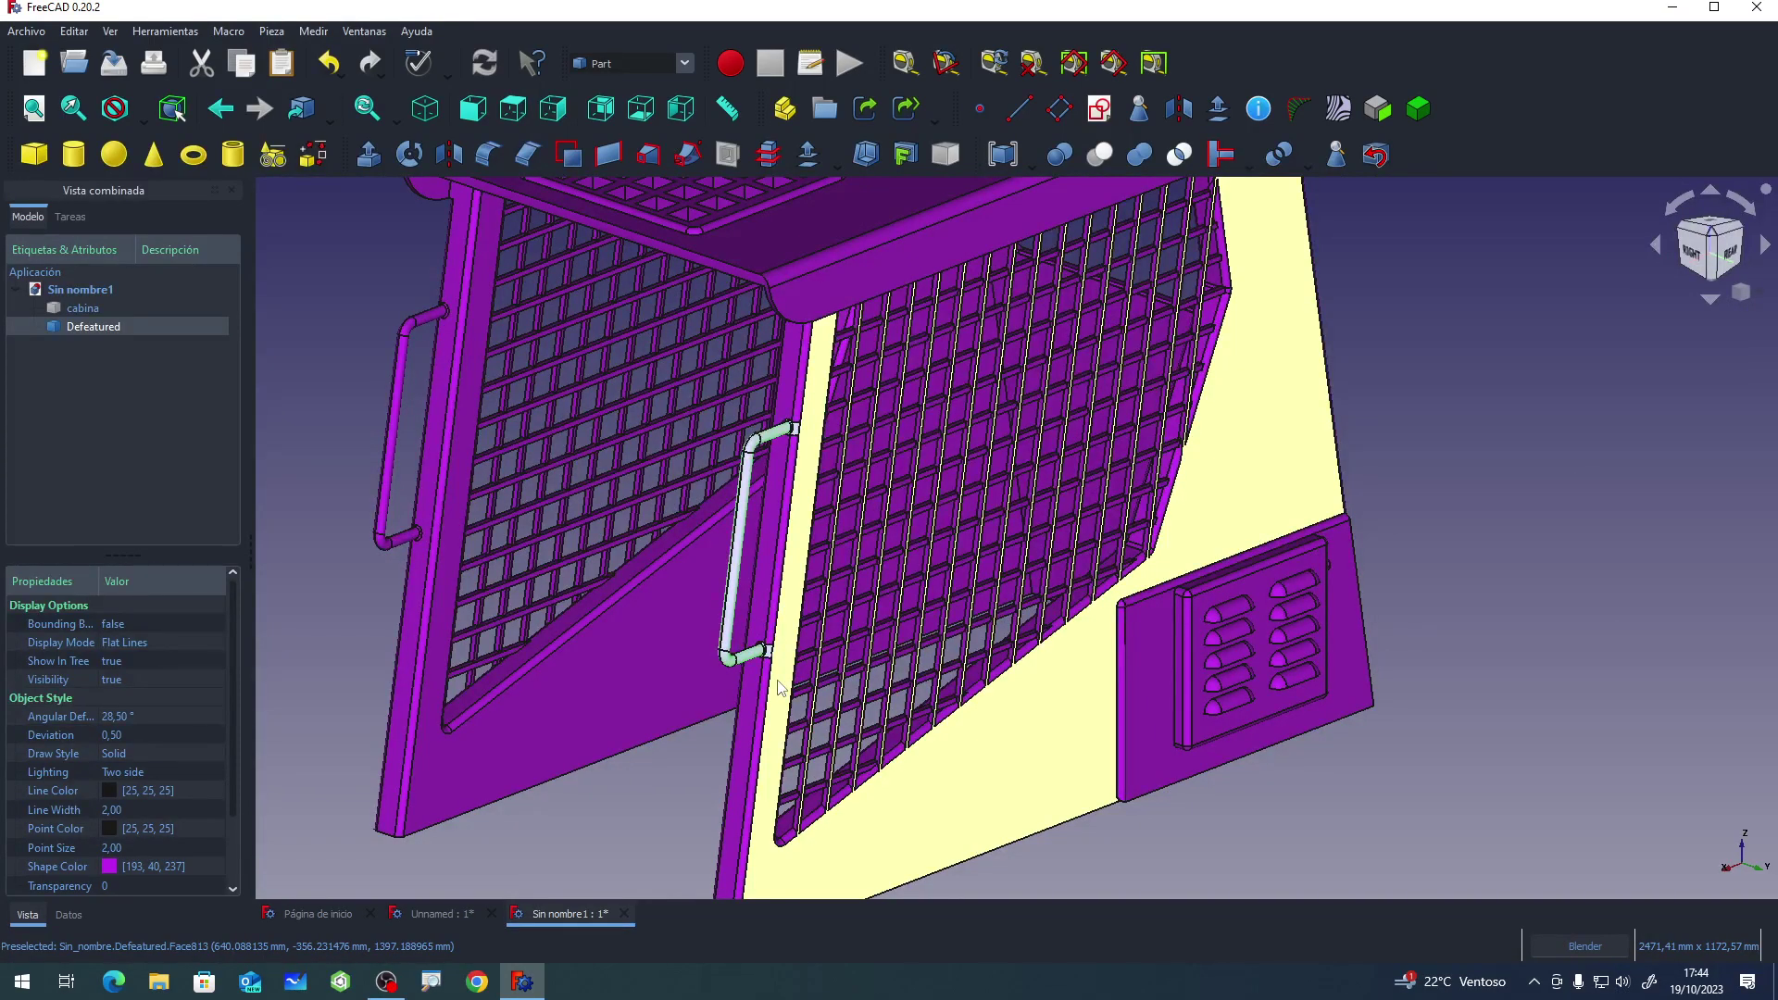
scroll(769, 482, up, 5)
scroll(762, 460, up, 2)
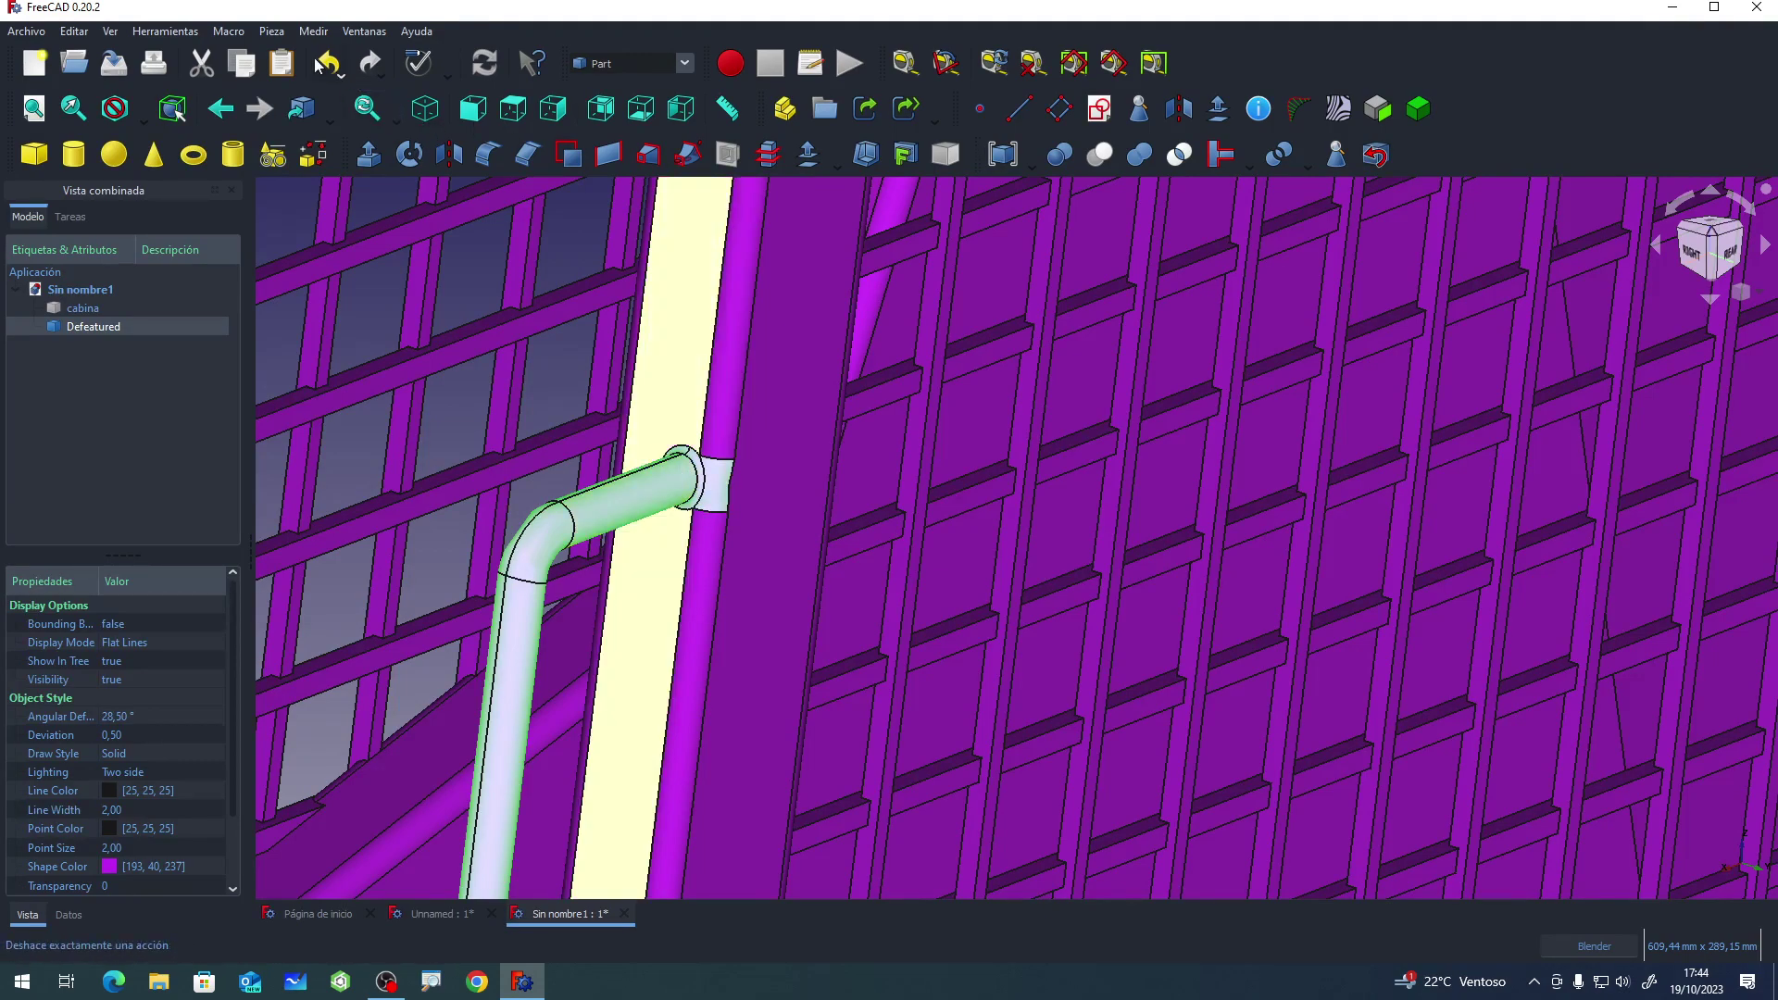
click(279, 33)
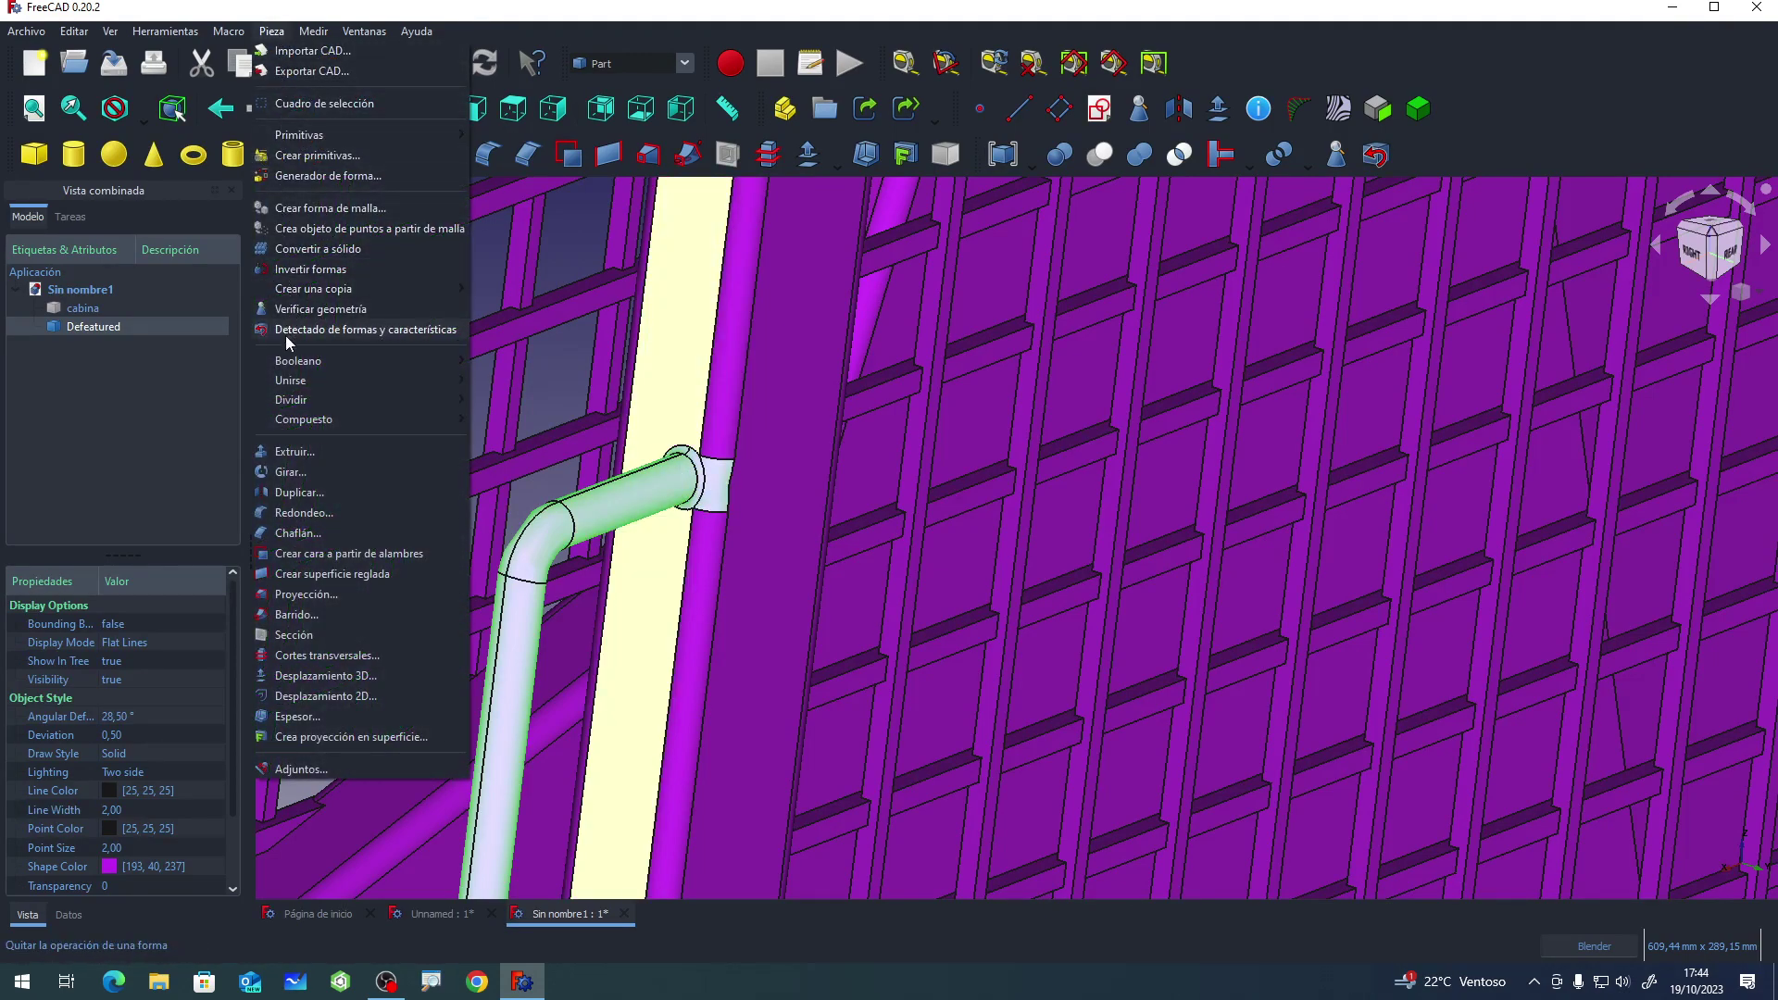
click(312, 332)
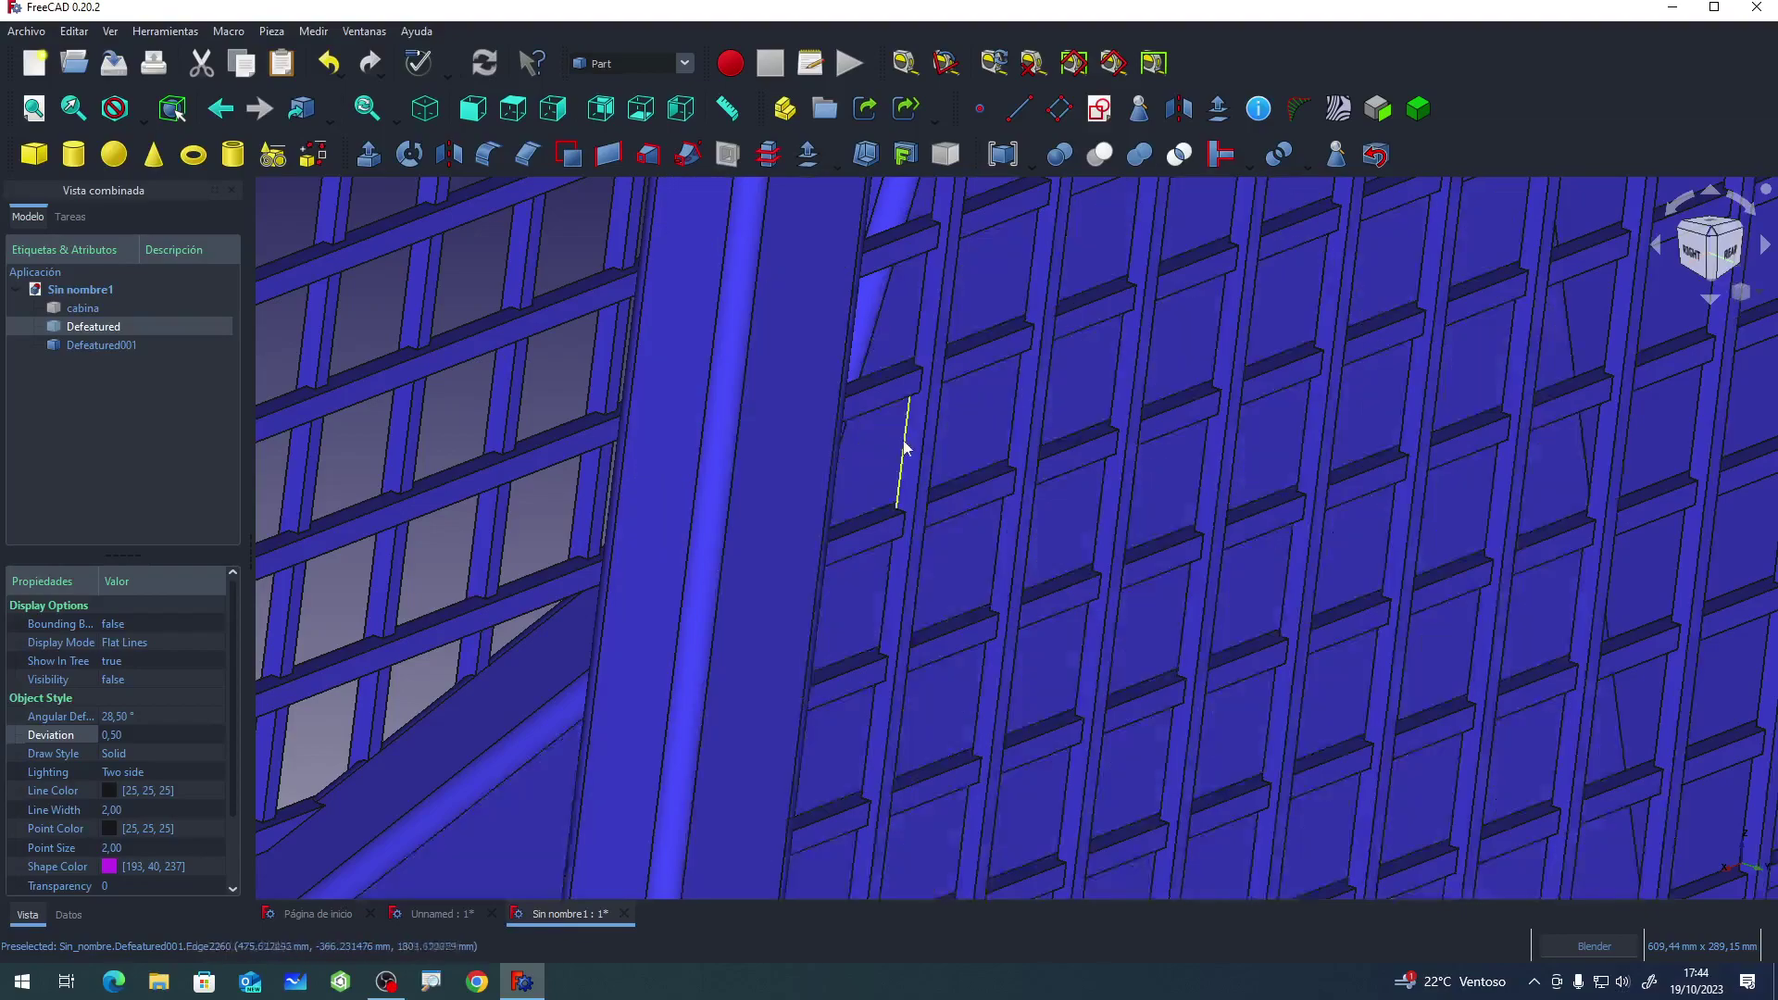
Remove the thin strip face on the grille post, creating Defeatured002.
scroll(904, 449, down, 5)
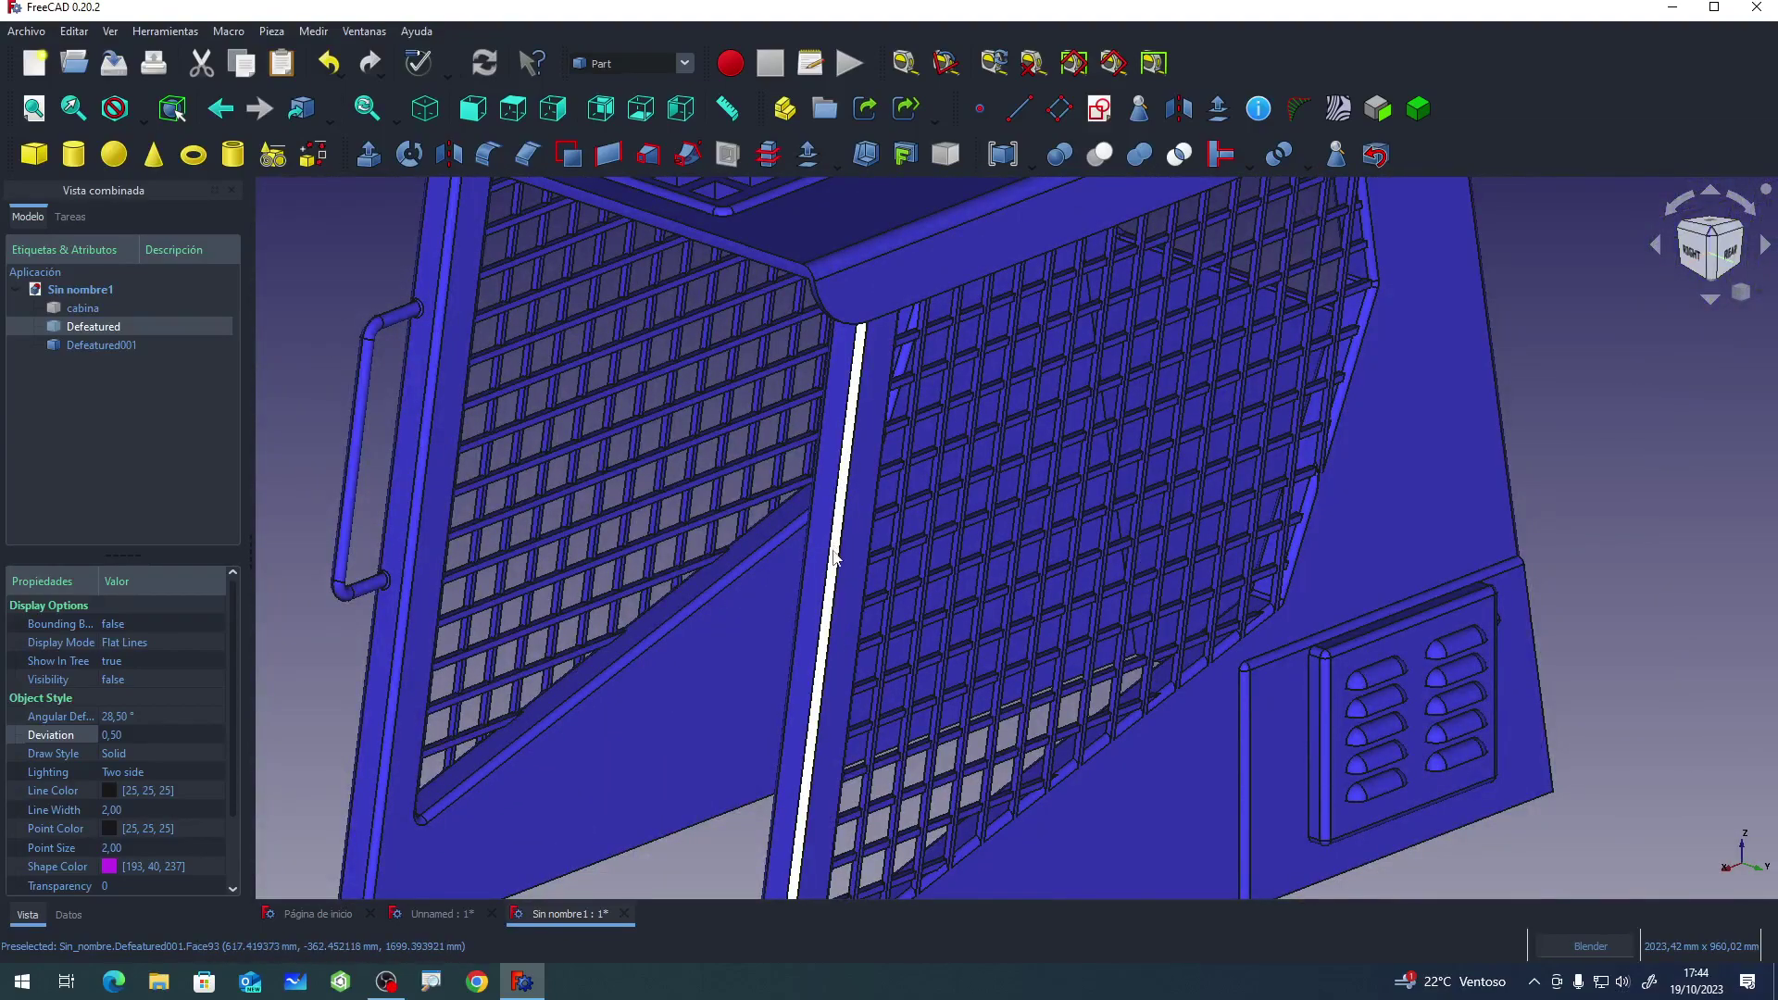
scroll(714, 365, down, 5)
scroll(714, 365, down, 3)
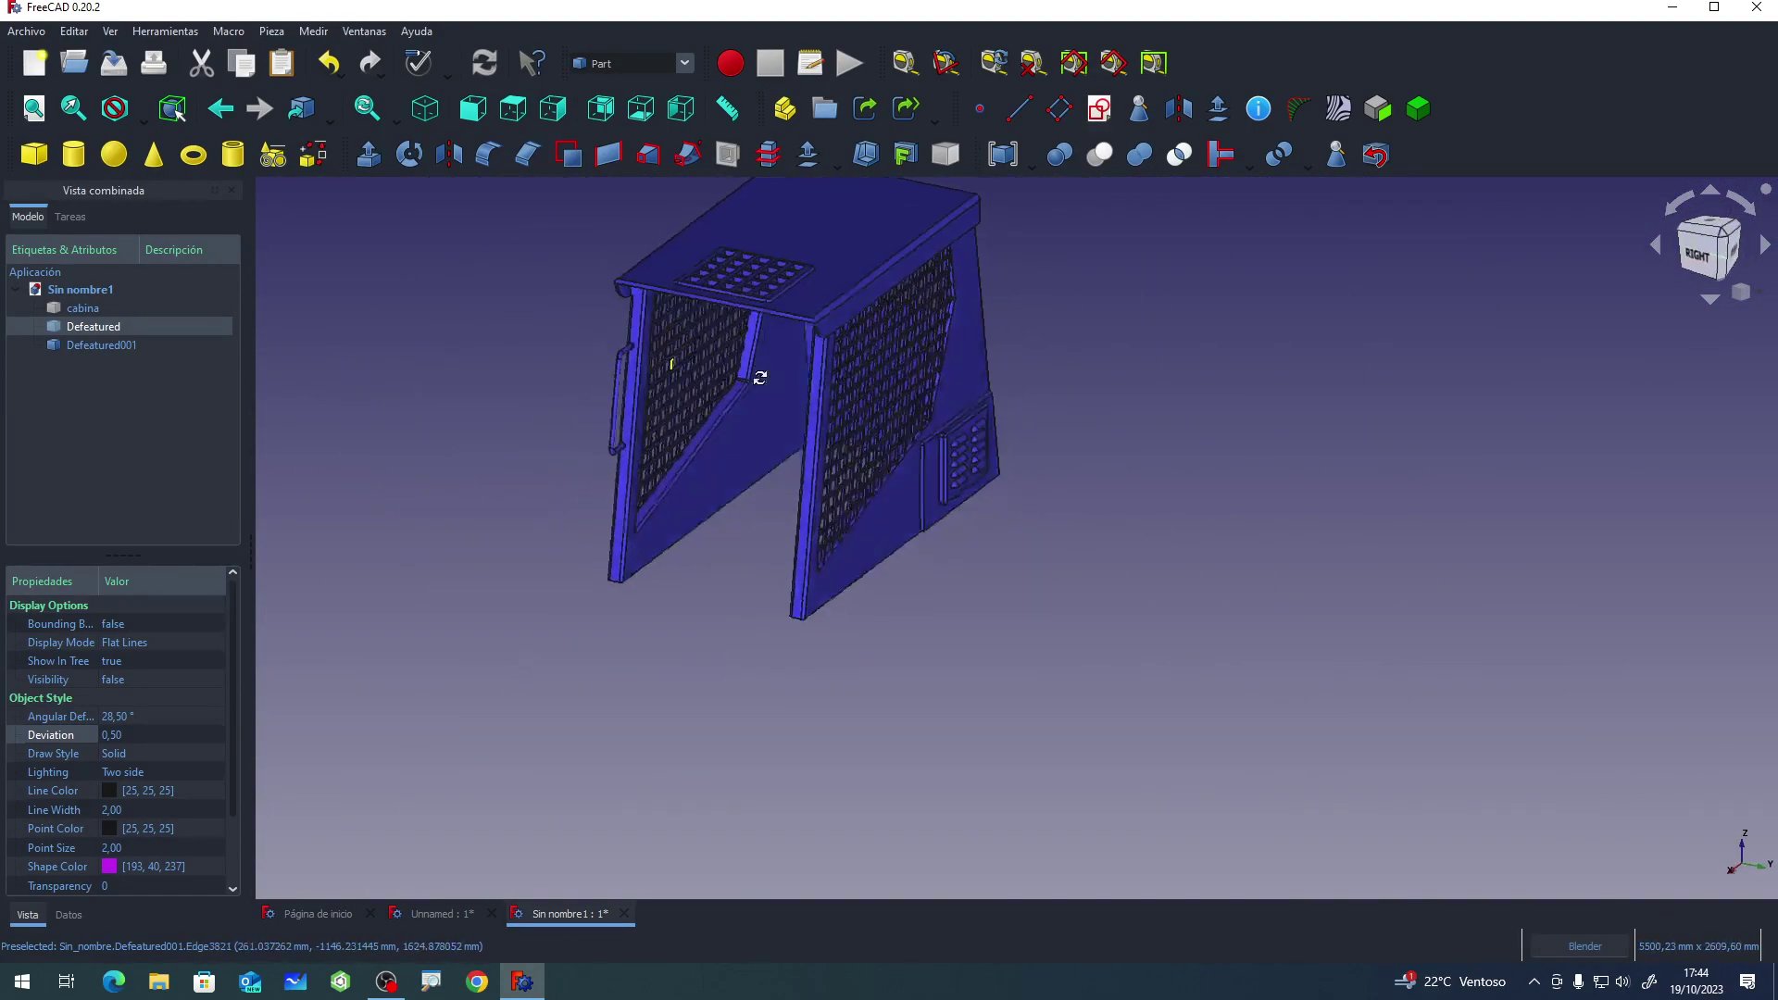
mouse_move(714, 364)
middle_down()
mouse_move(1151, 325)
mouse_move(769, 337)
middle_up()
scroll(441, 414, up, 3)
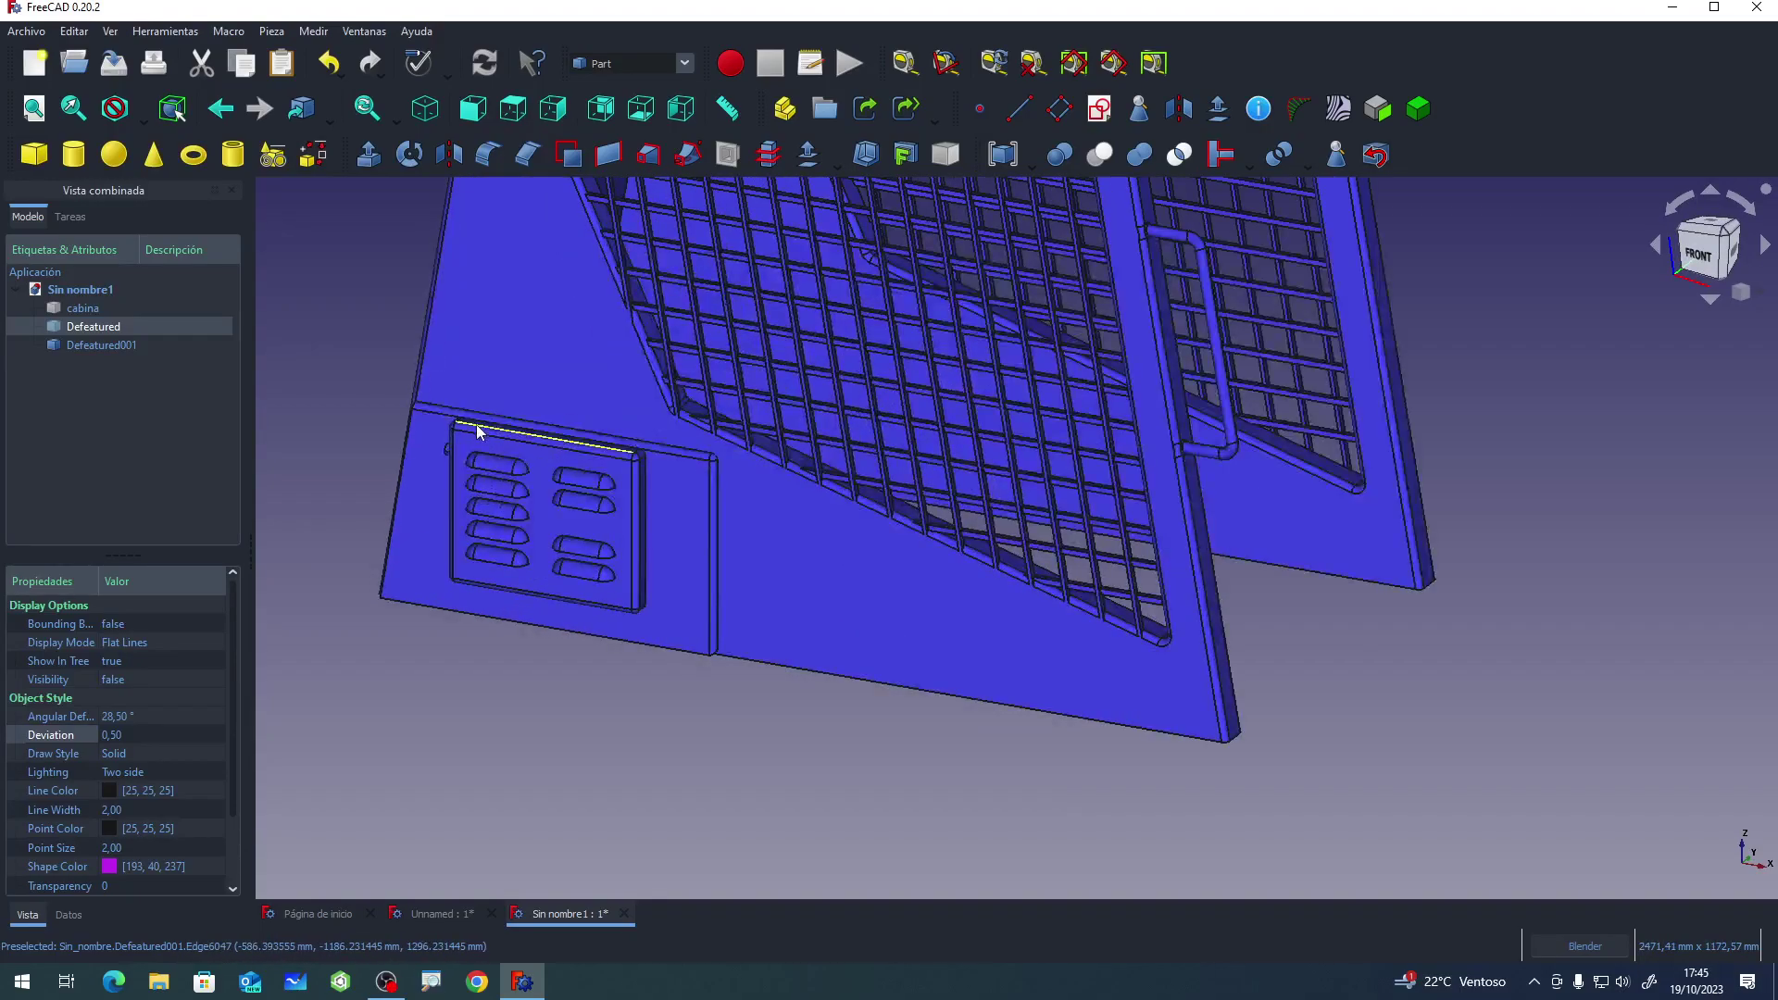
mouse_move(1243, 563)
middle_down()
mouse_move(1201, 516)
mouse_move(932, 575)
mouse_move(1179, 497)
mouse_move(1085, 541)
mouse_move(1063, 575)
middle_up()
scroll(1062, 575, down, 3)
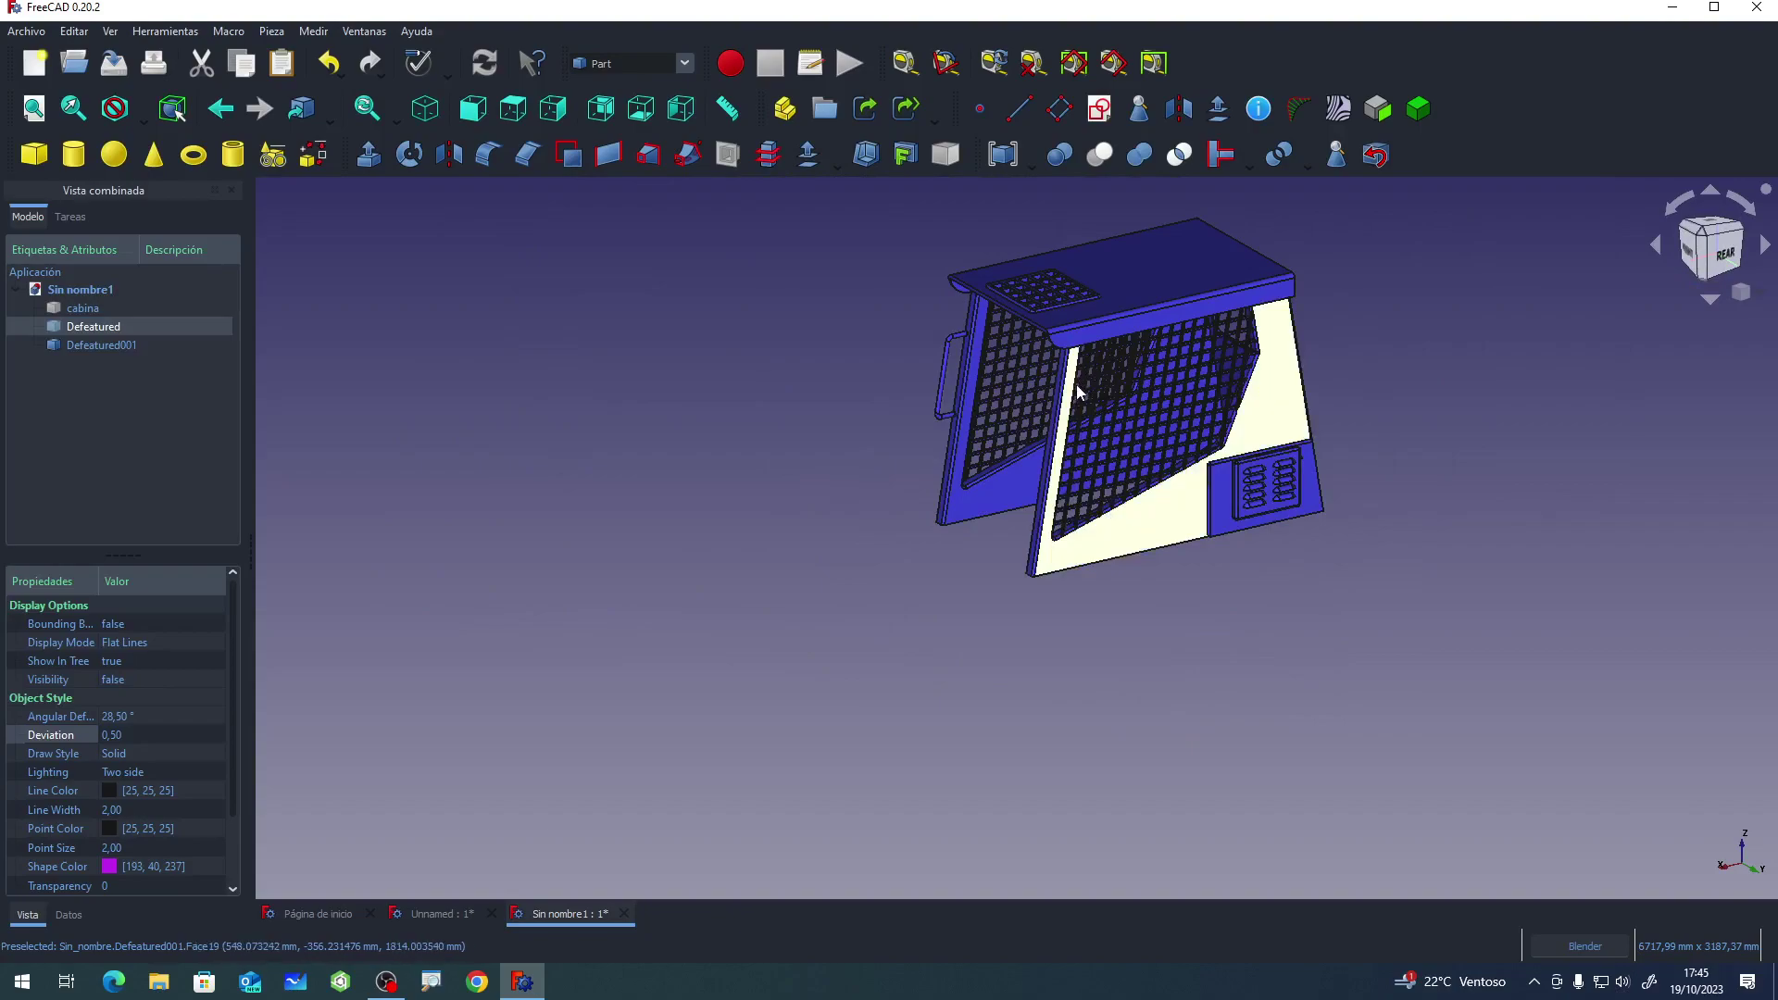
scroll(1102, 389, up, 5)
middle_drag(1103, 389, 942, 482)
click(928, 497)
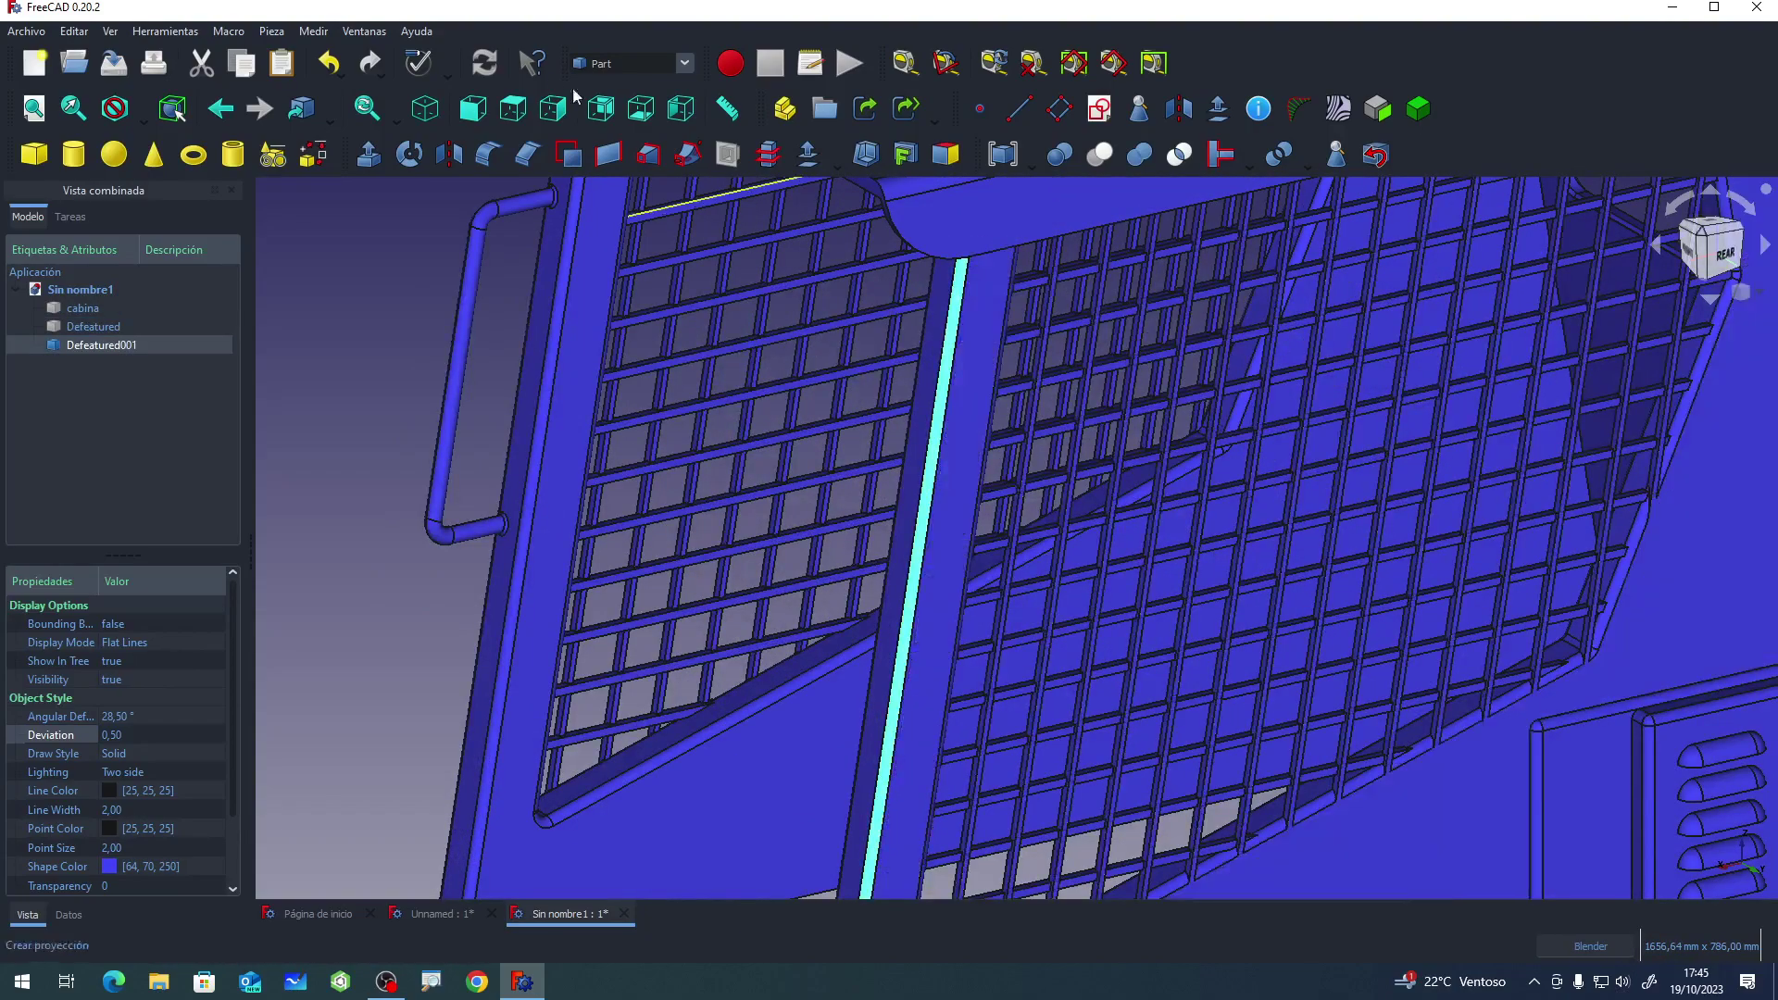
click(271, 31)
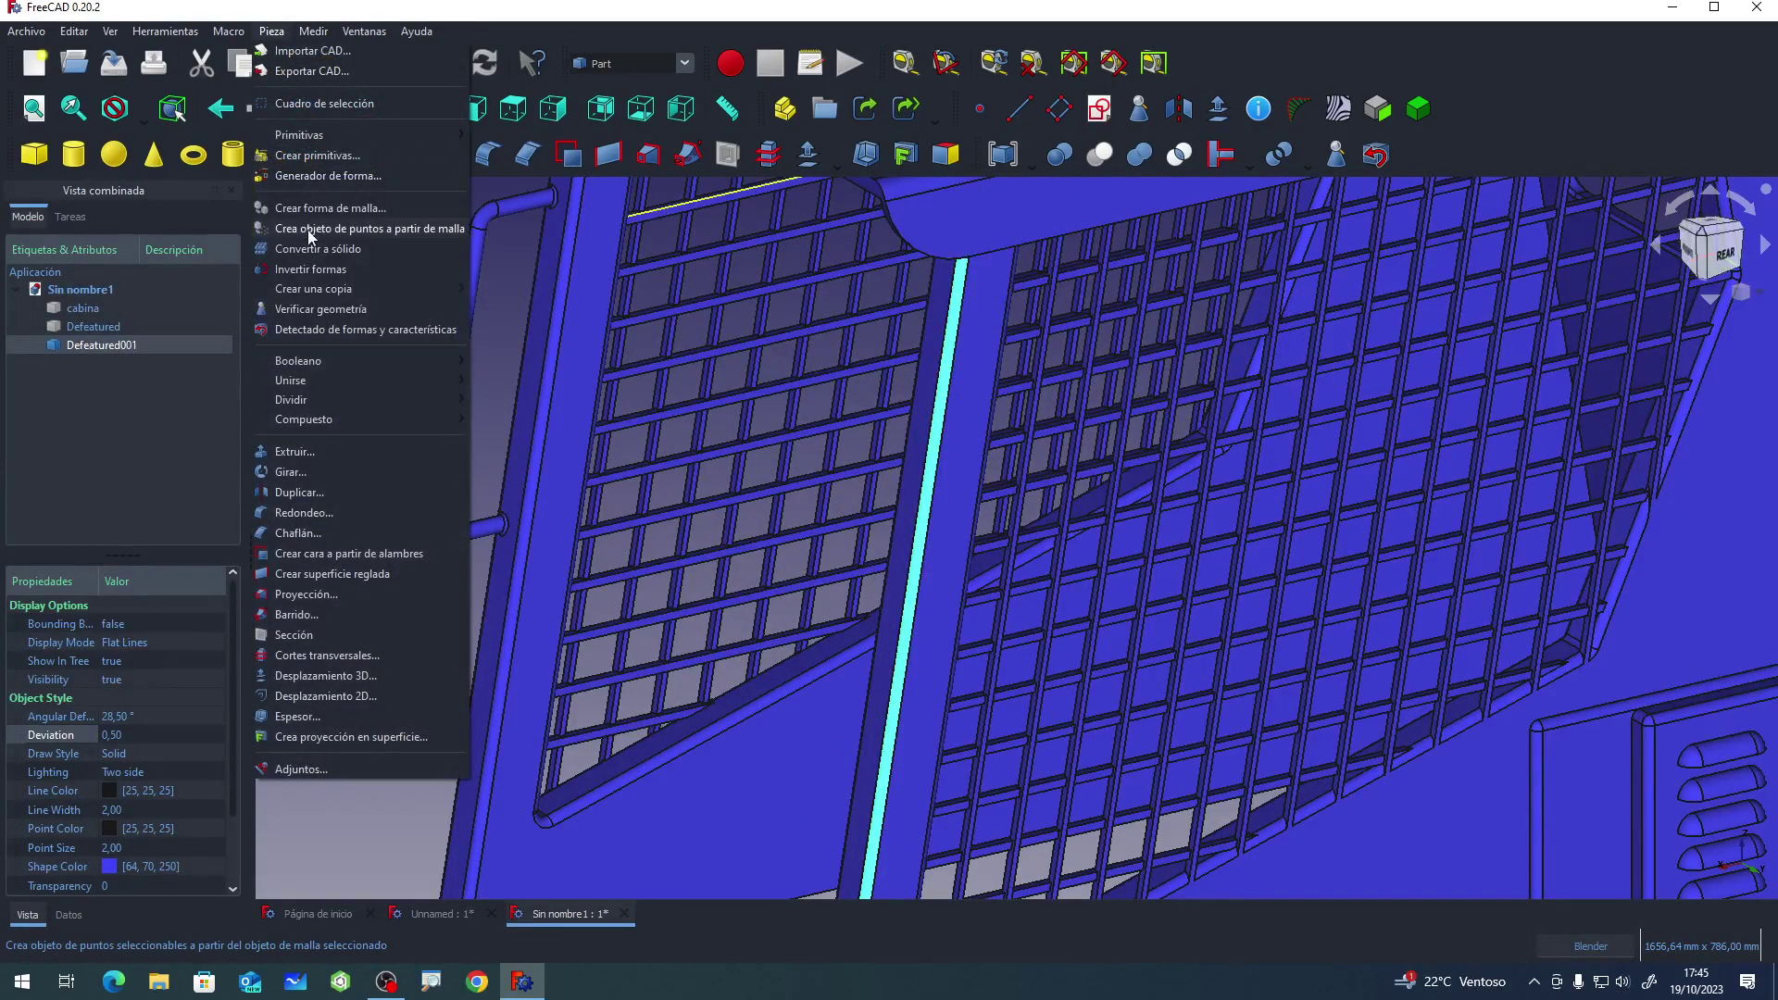
click(315, 328)
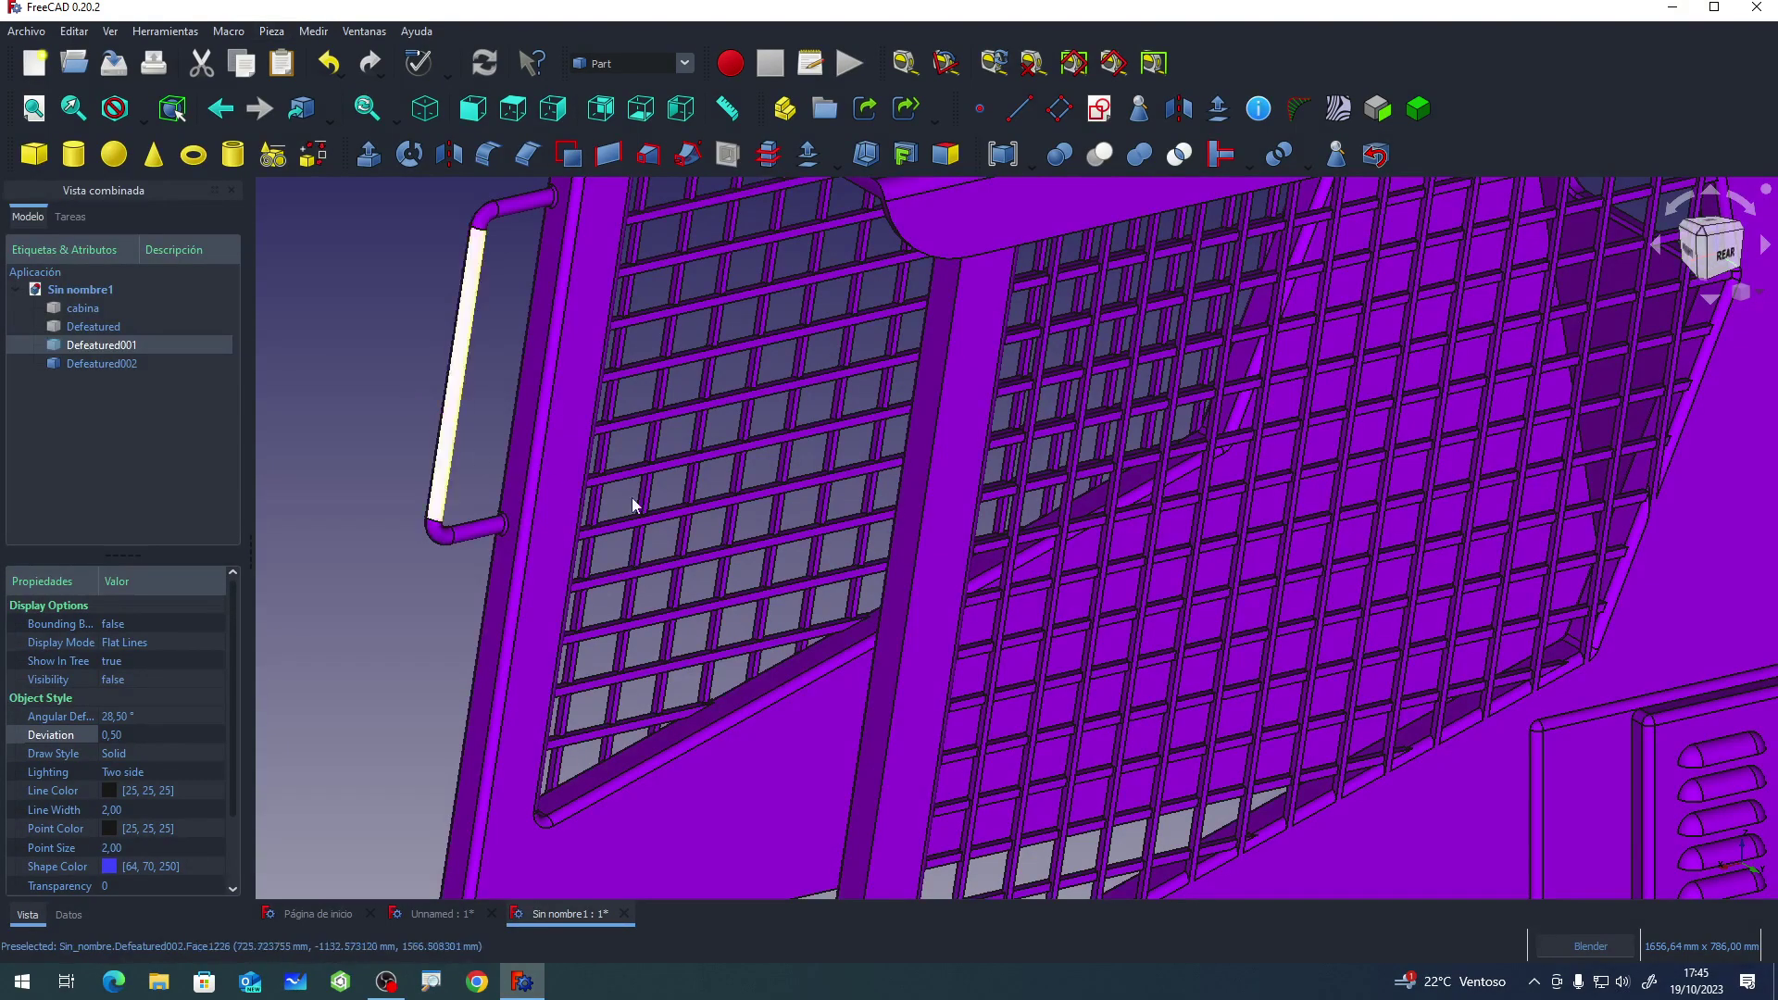
Remove the face along the cabin's top edge, creating Defeatured003.
key(v)
key(f)
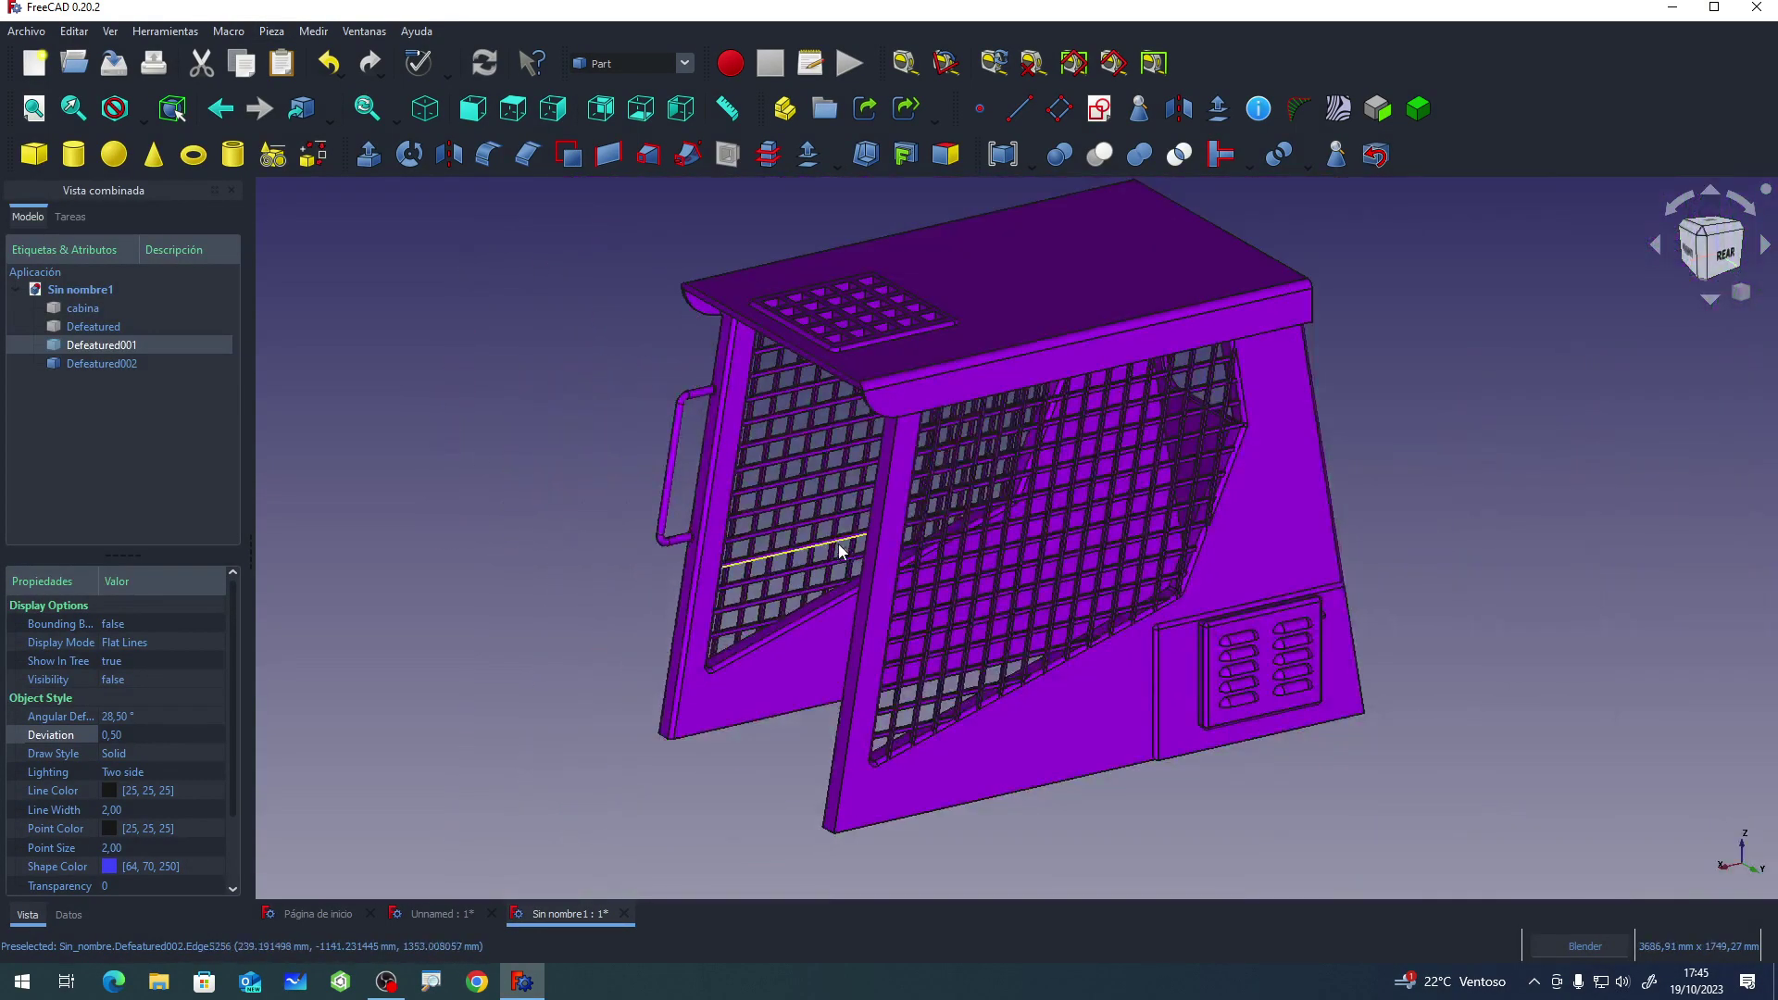
mouse_move(845, 546)
middle_down()
mouse_move(1068, 447)
mouse_move(1055, 347)
middle_up()
scroll(1055, 347, up, 5)
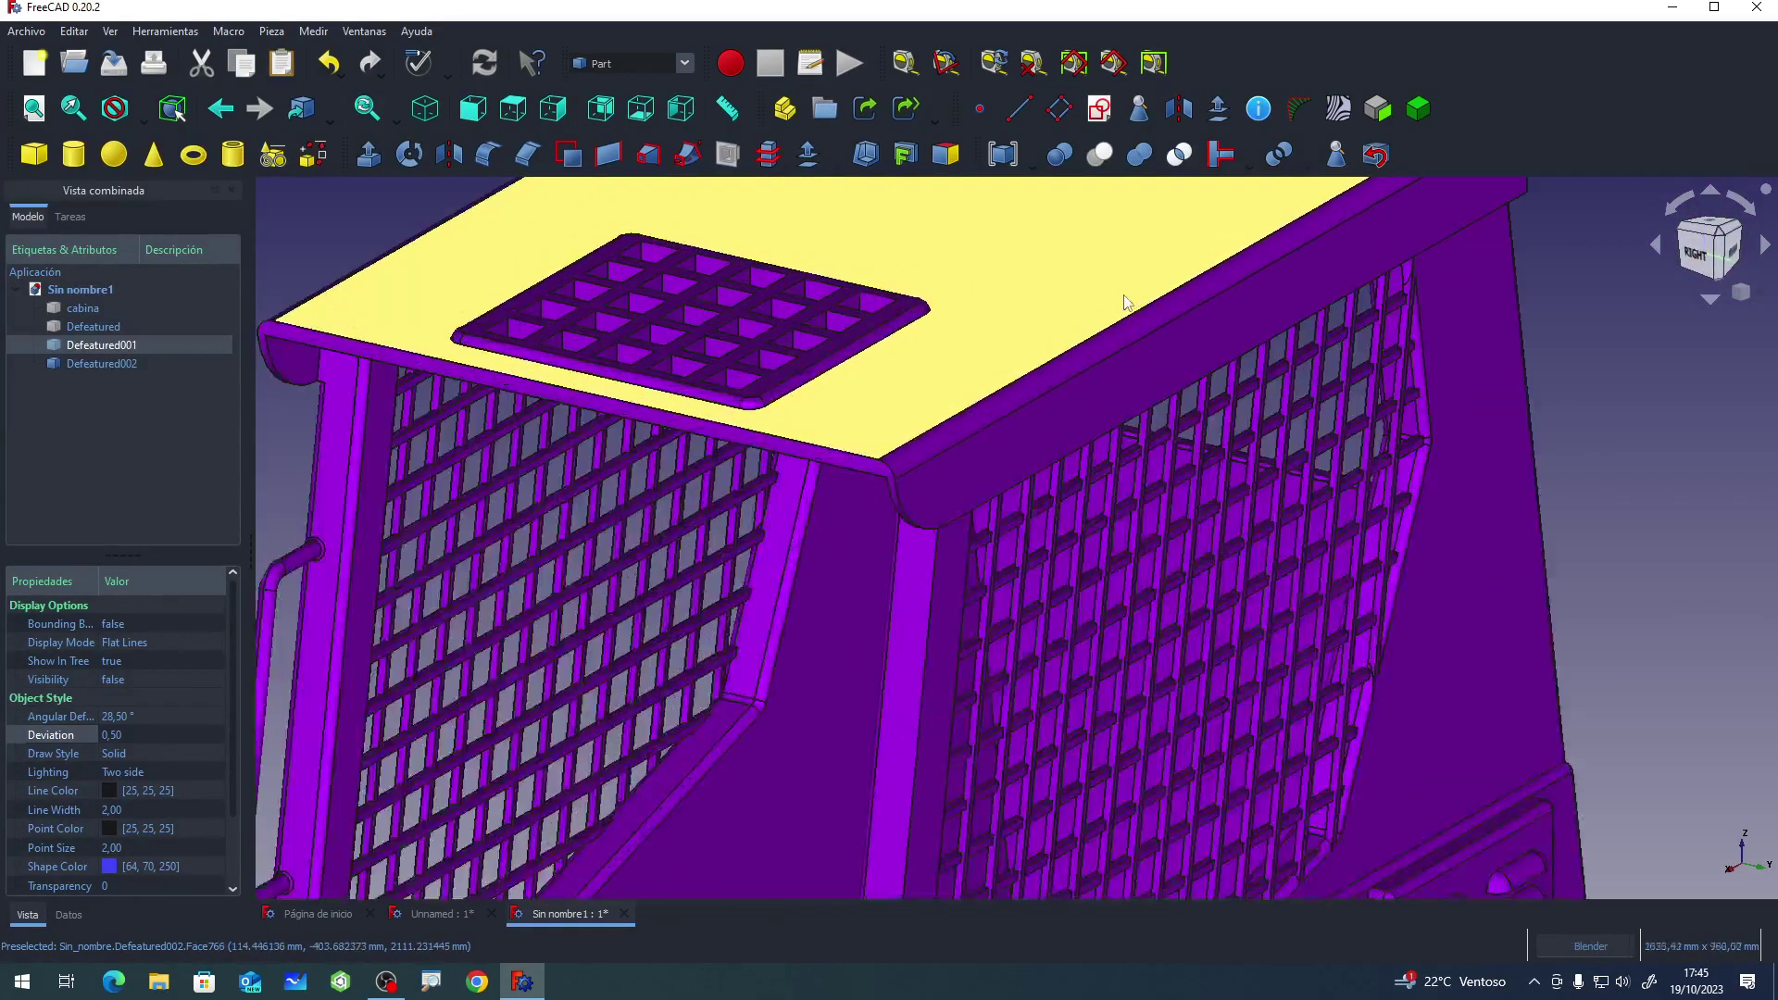
click(972, 426)
click(279, 35)
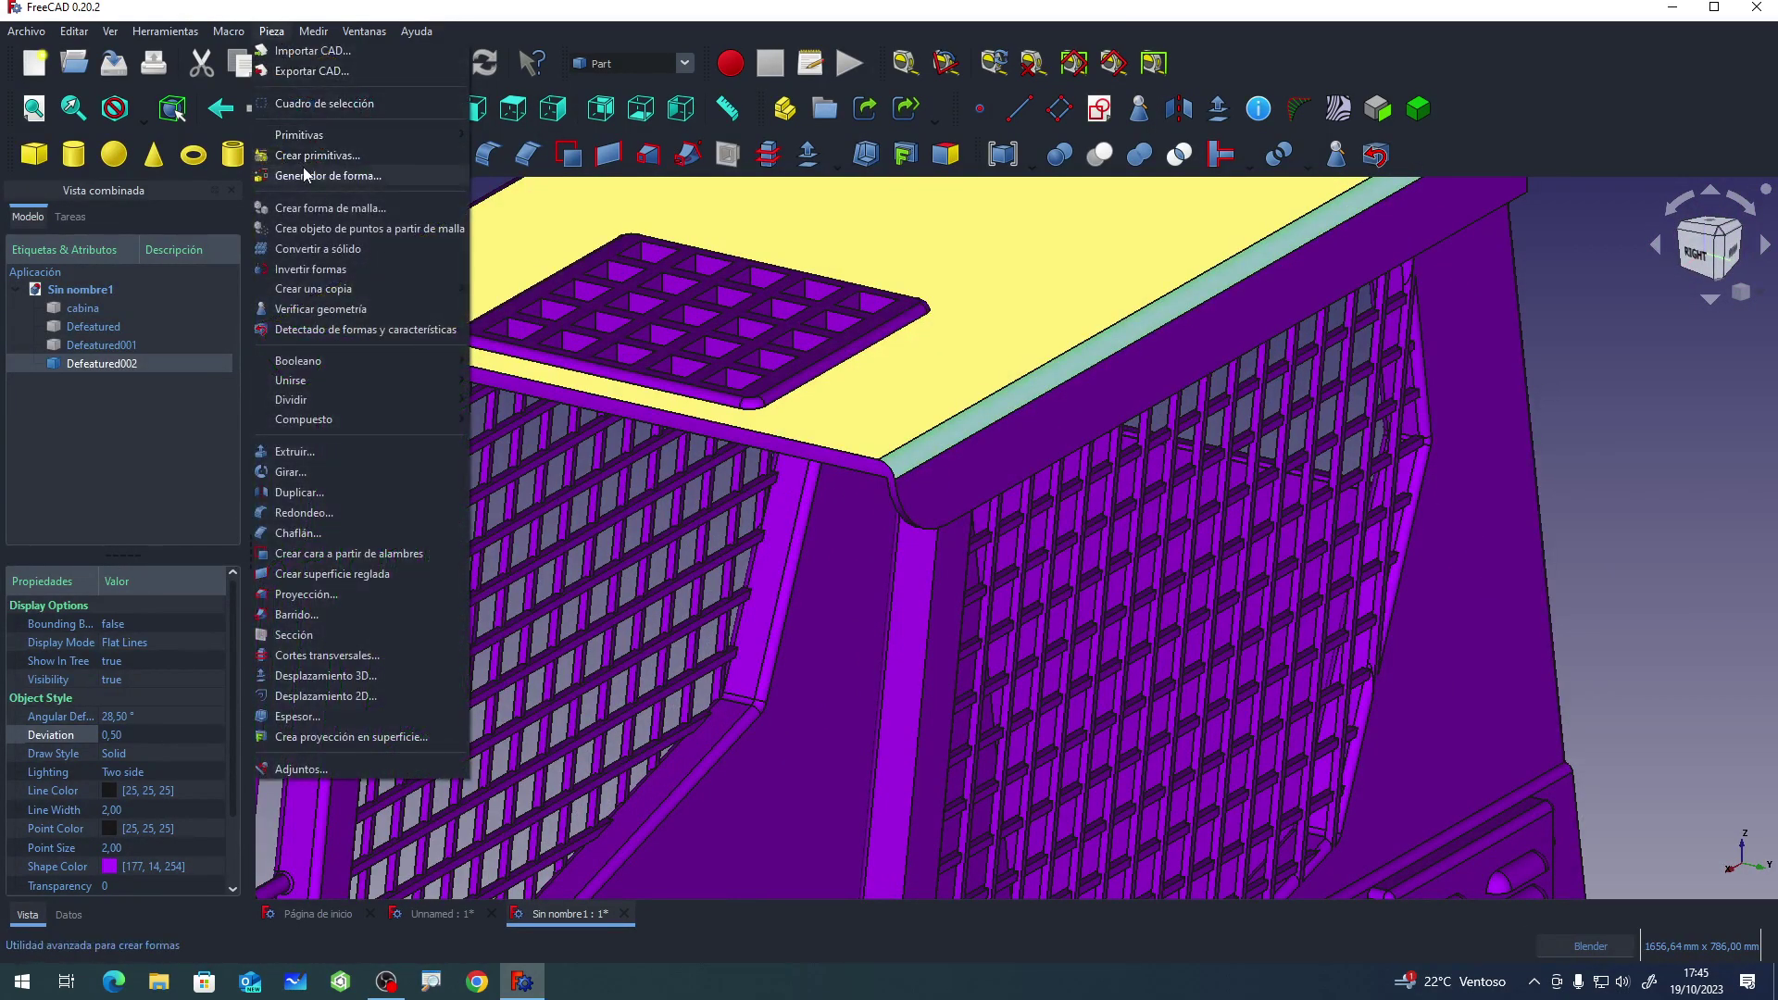
click(332, 329)
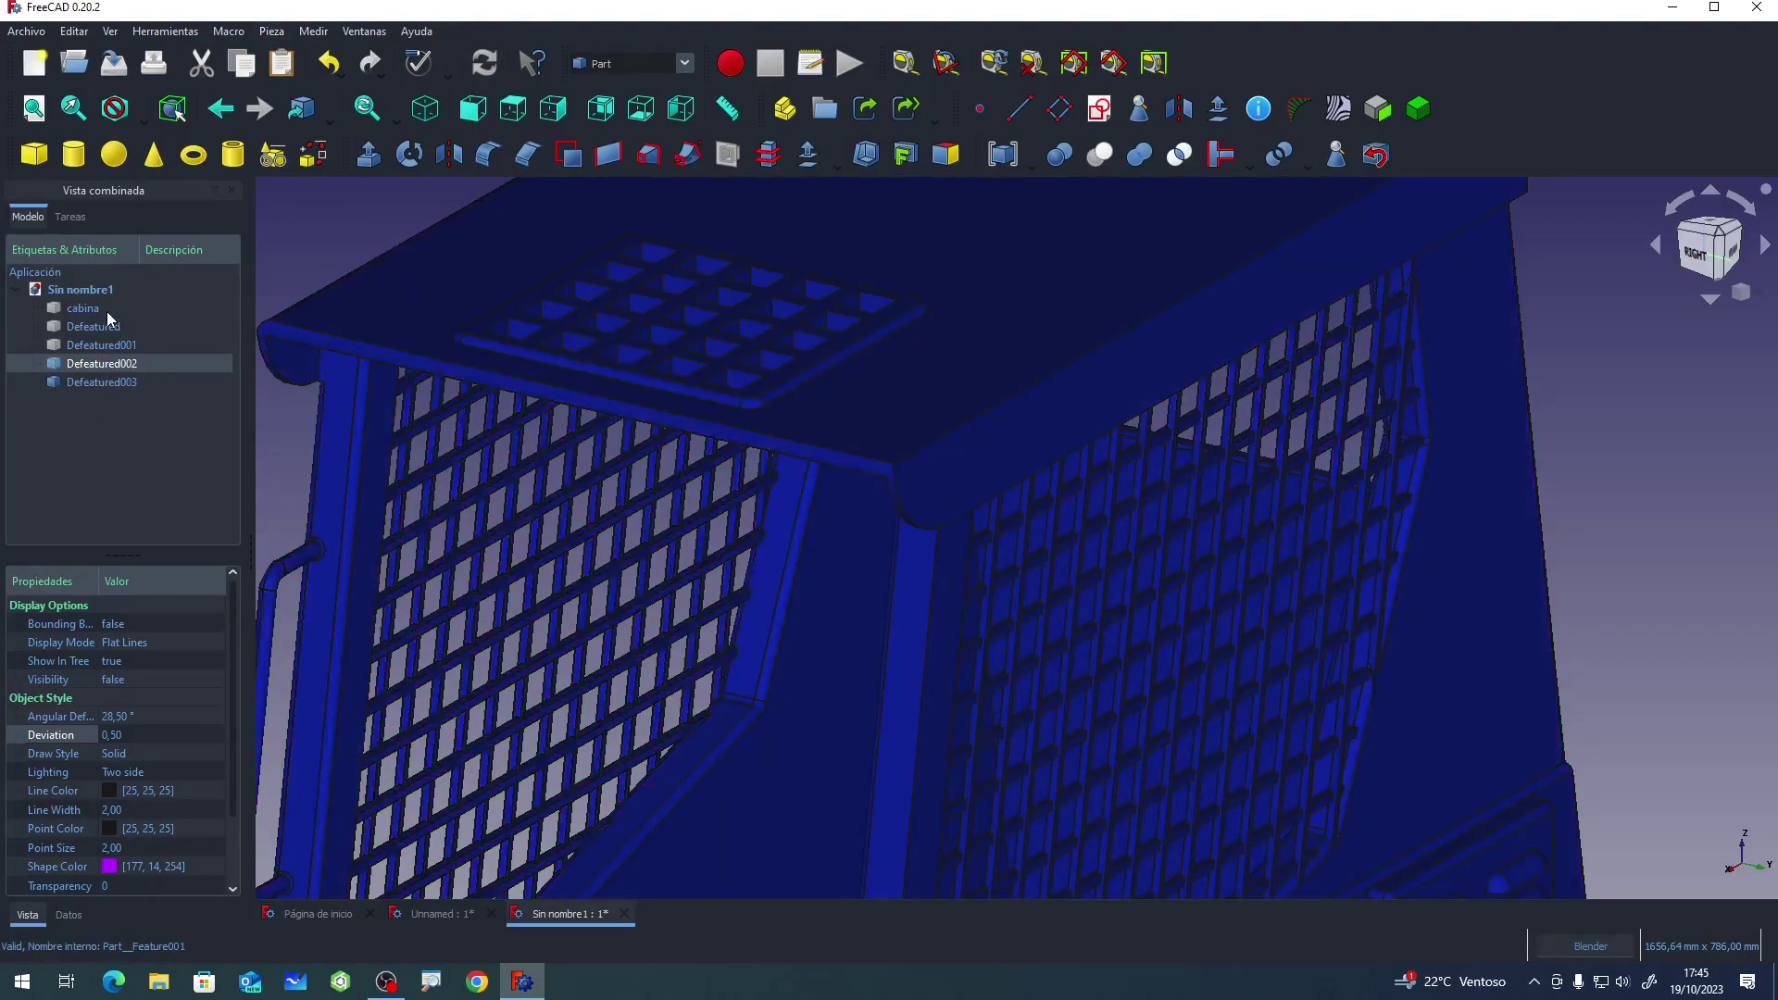
Hide the Defeatured003 result and make Defeatured002 visible again.
scroll(792, 562, down, 5)
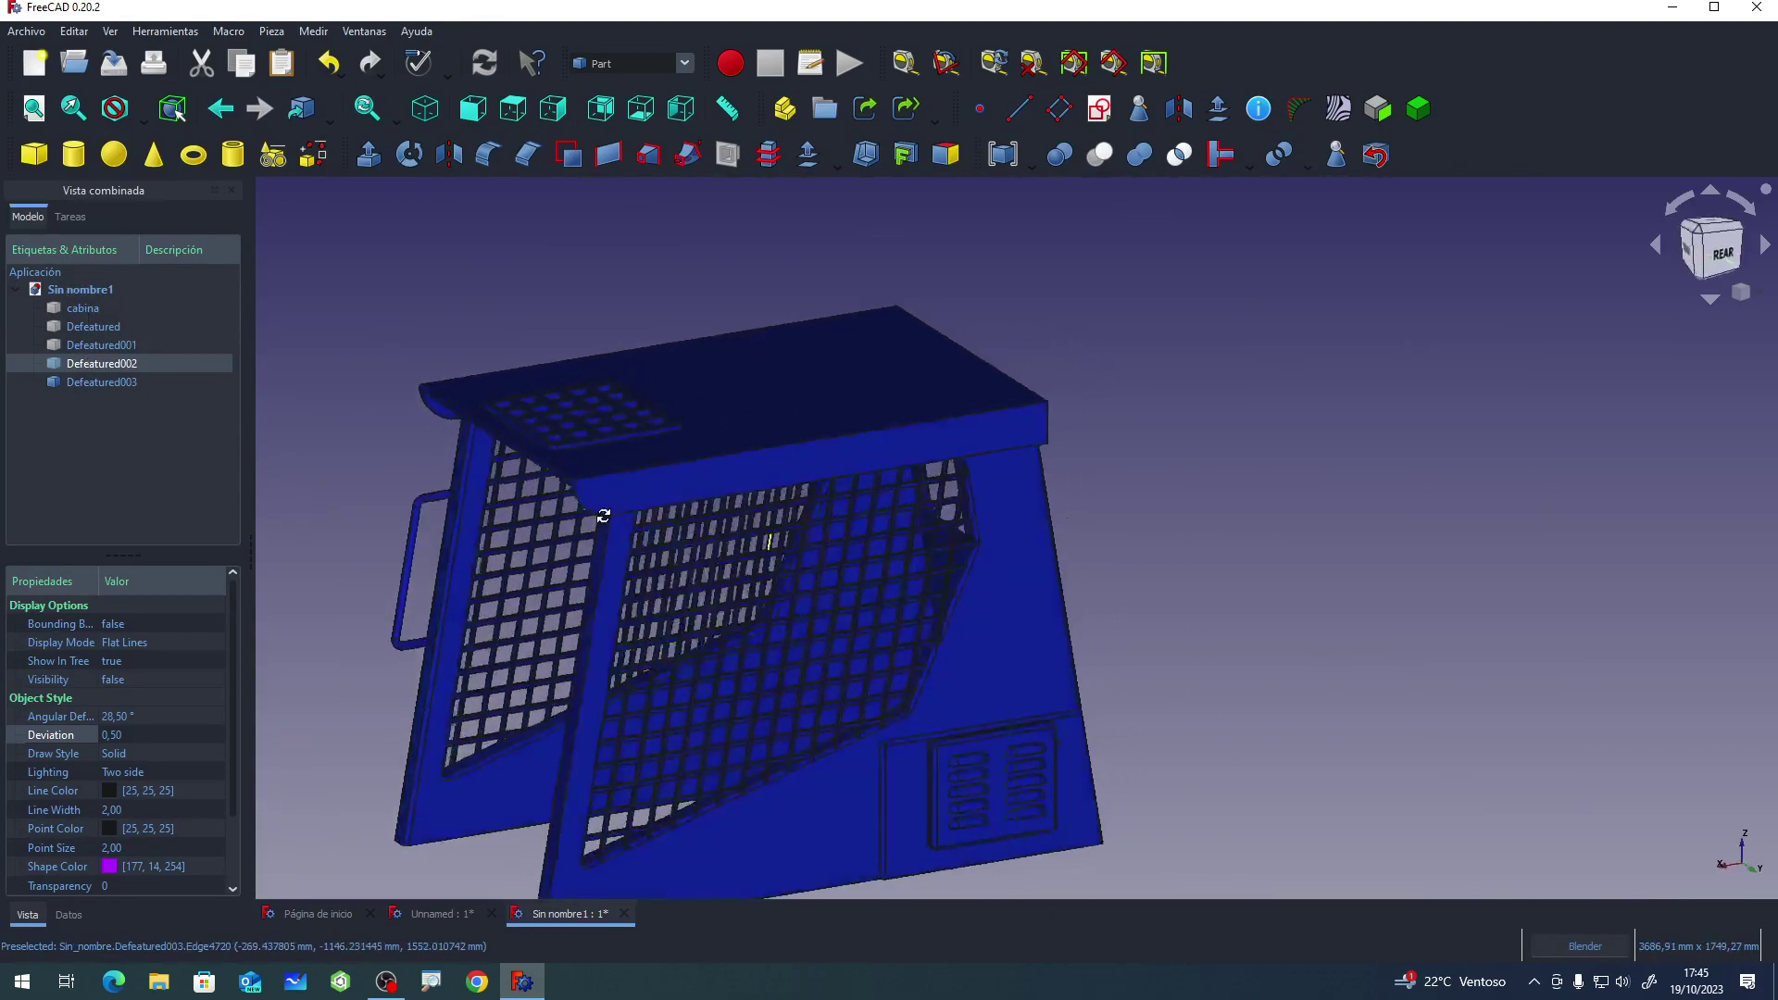
scroll(753, 528, up, 2)
scroll(842, 512, up, 2)
scroll(870, 569, up, 2)
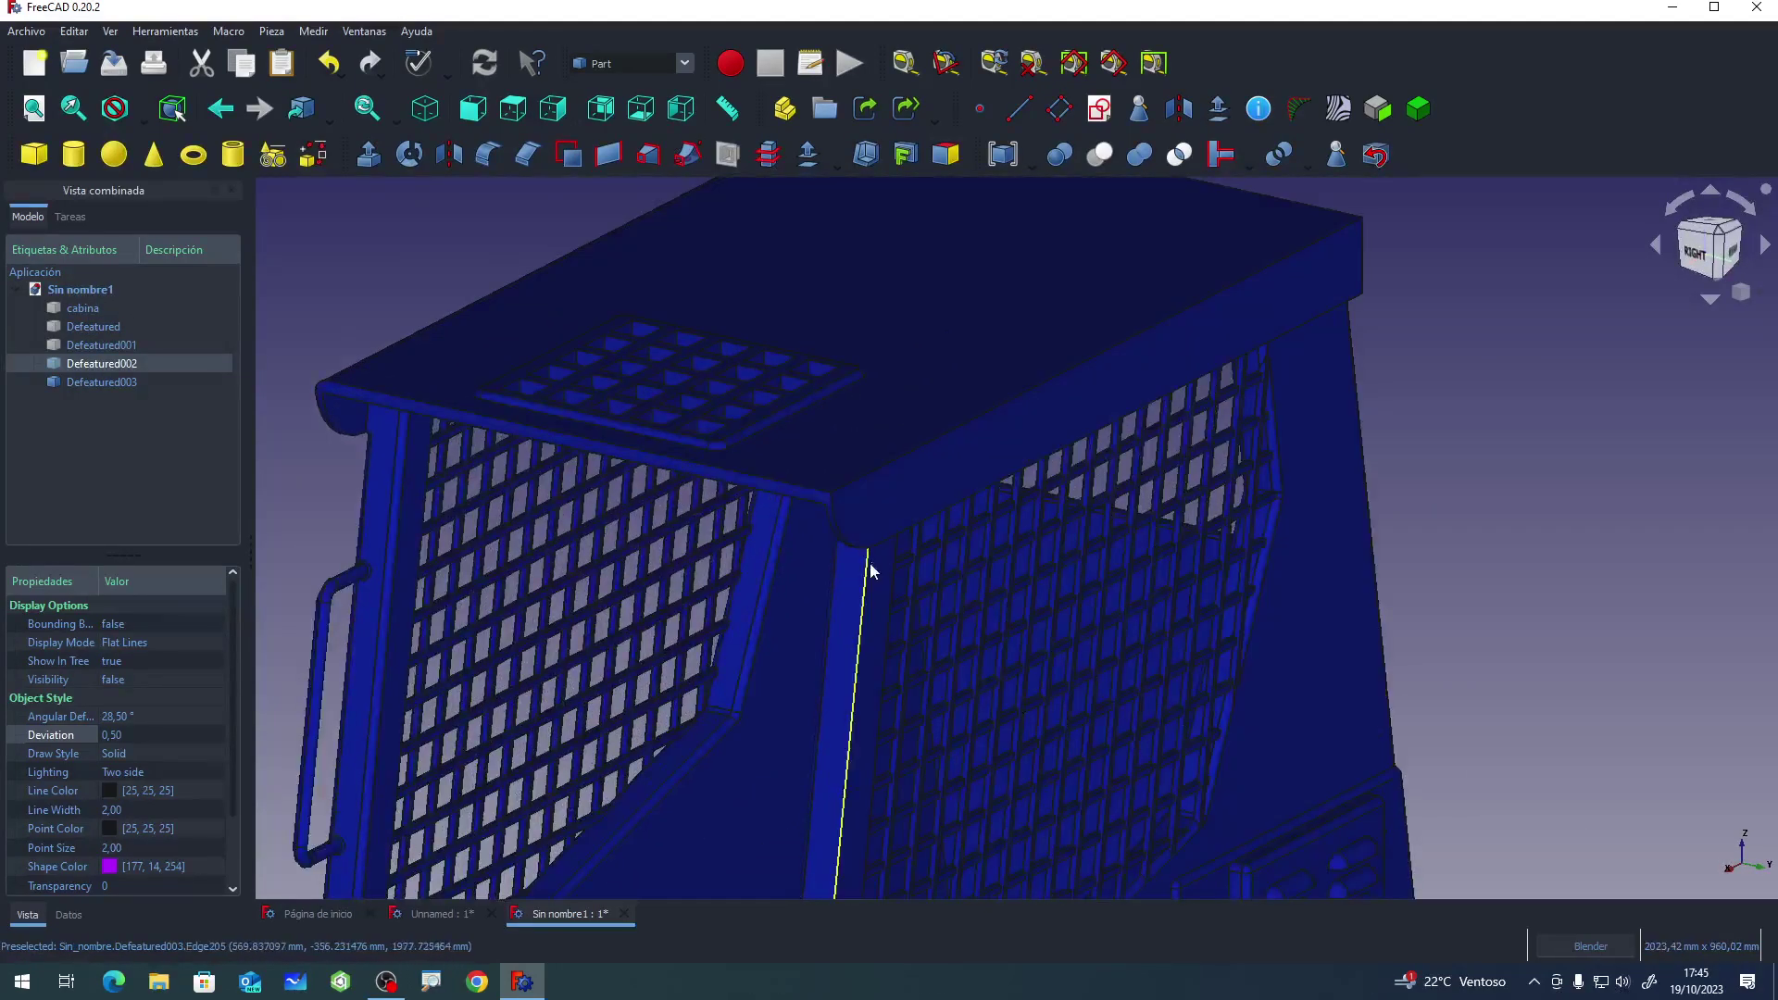
click(878, 470)
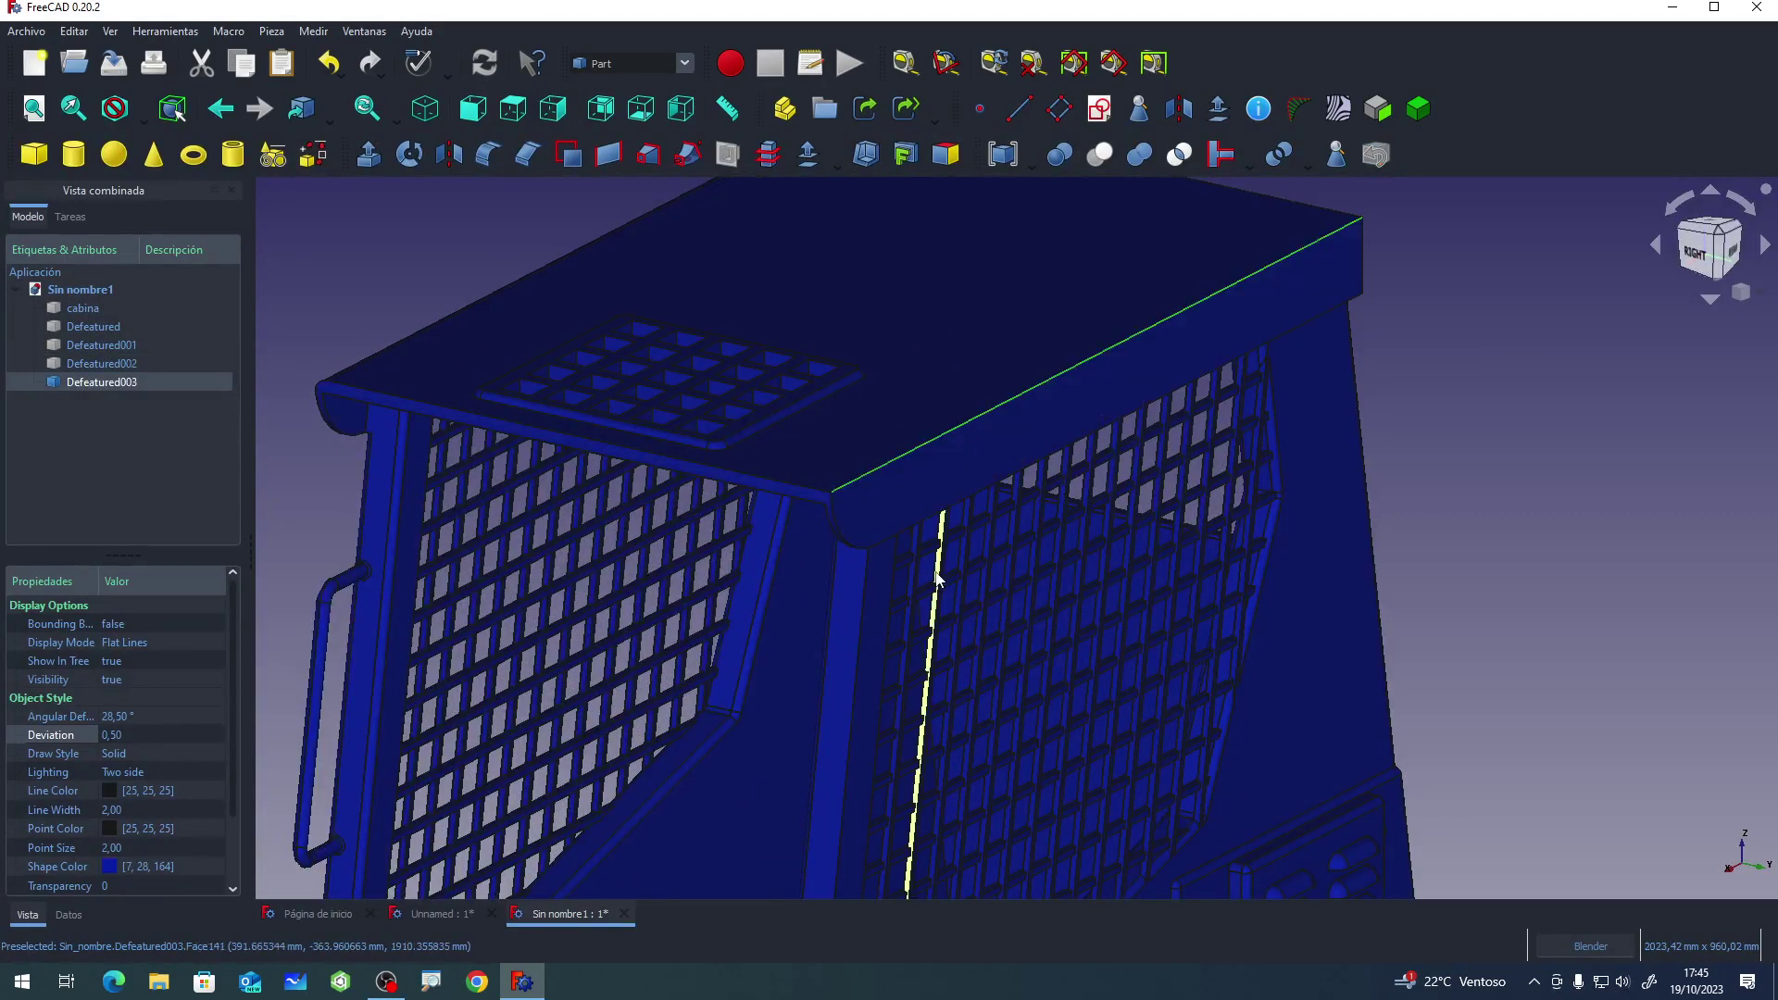
click(101, 441)
click(107, 387)
key(space)
click(97, 368)
key(space)
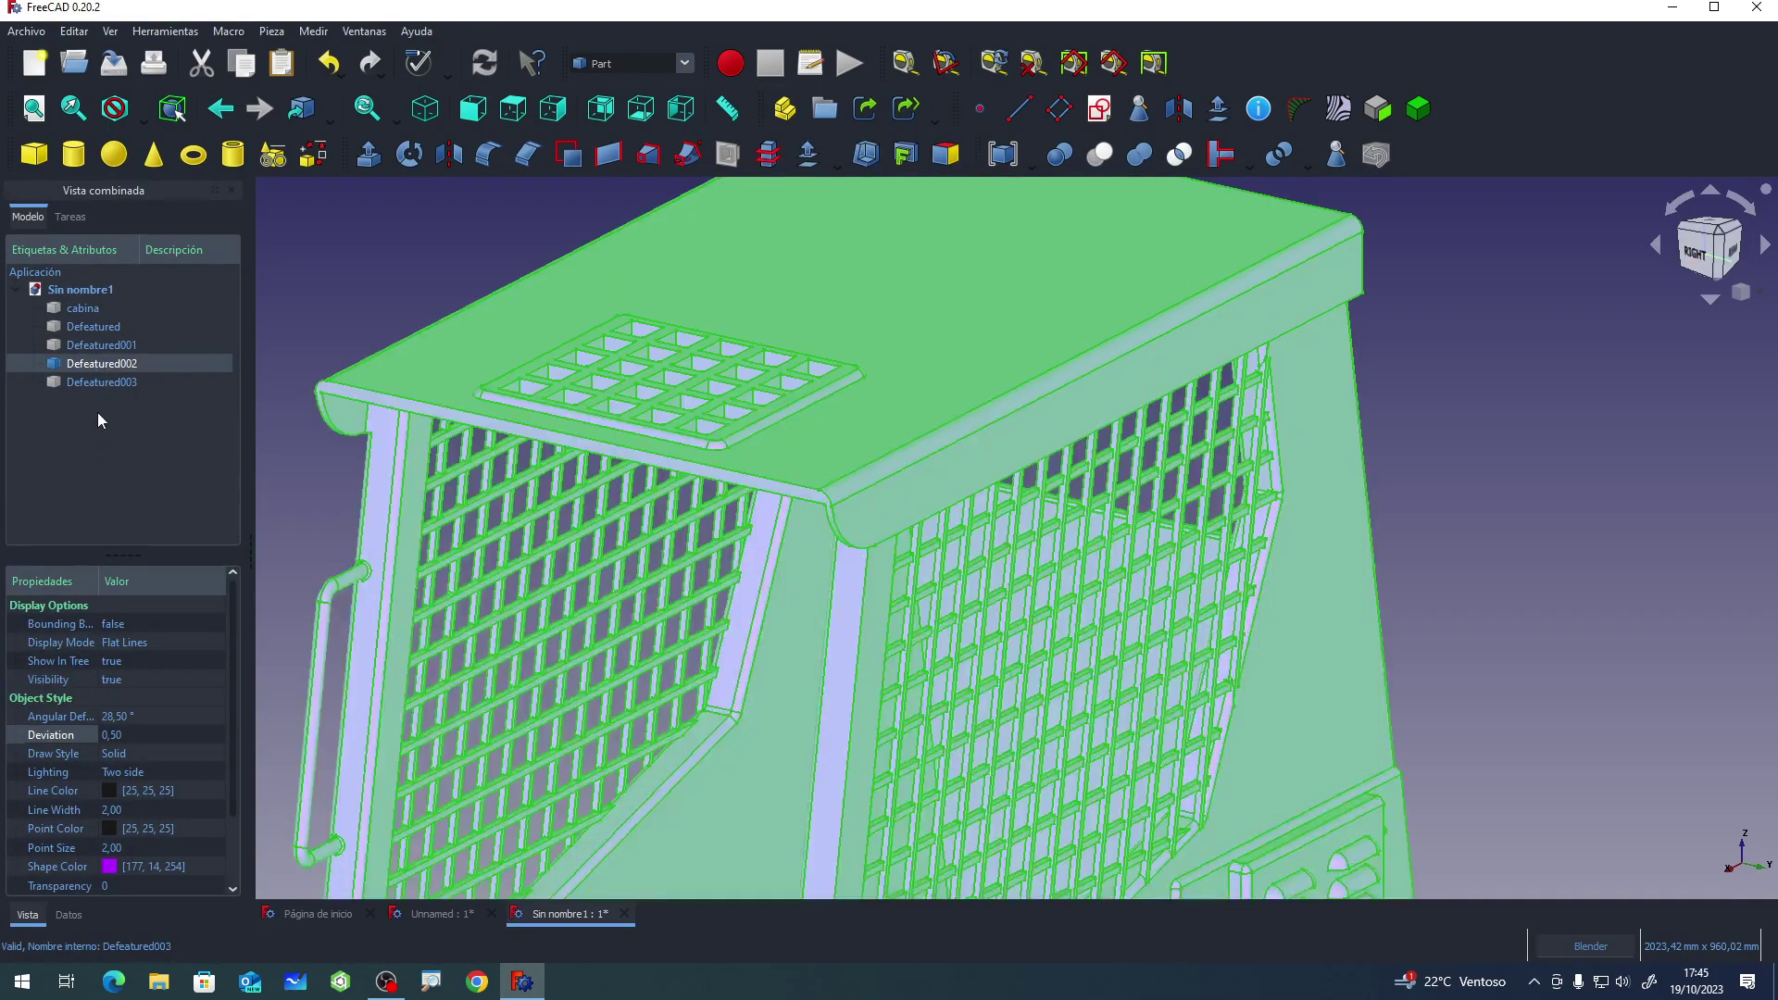
click(100, 446)
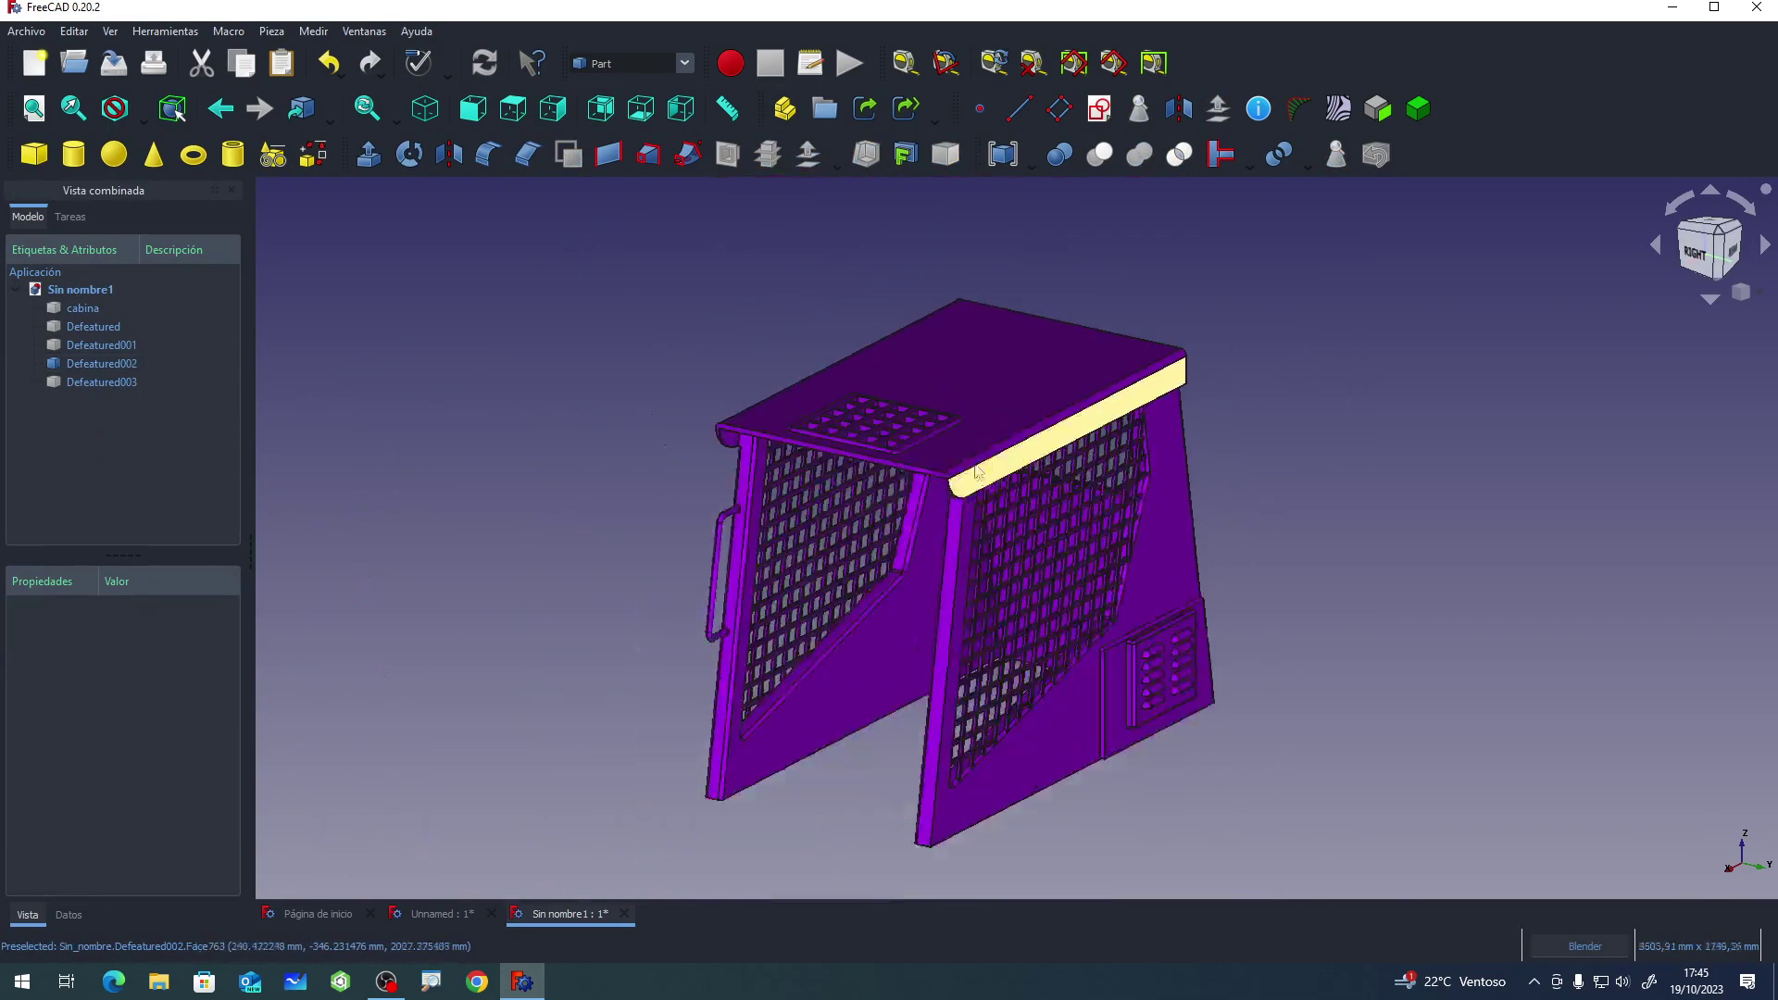
Orbit round to the cabin's rear and select Defeatured002 in the tree.
middle_drag(975, 472, 528, 480)
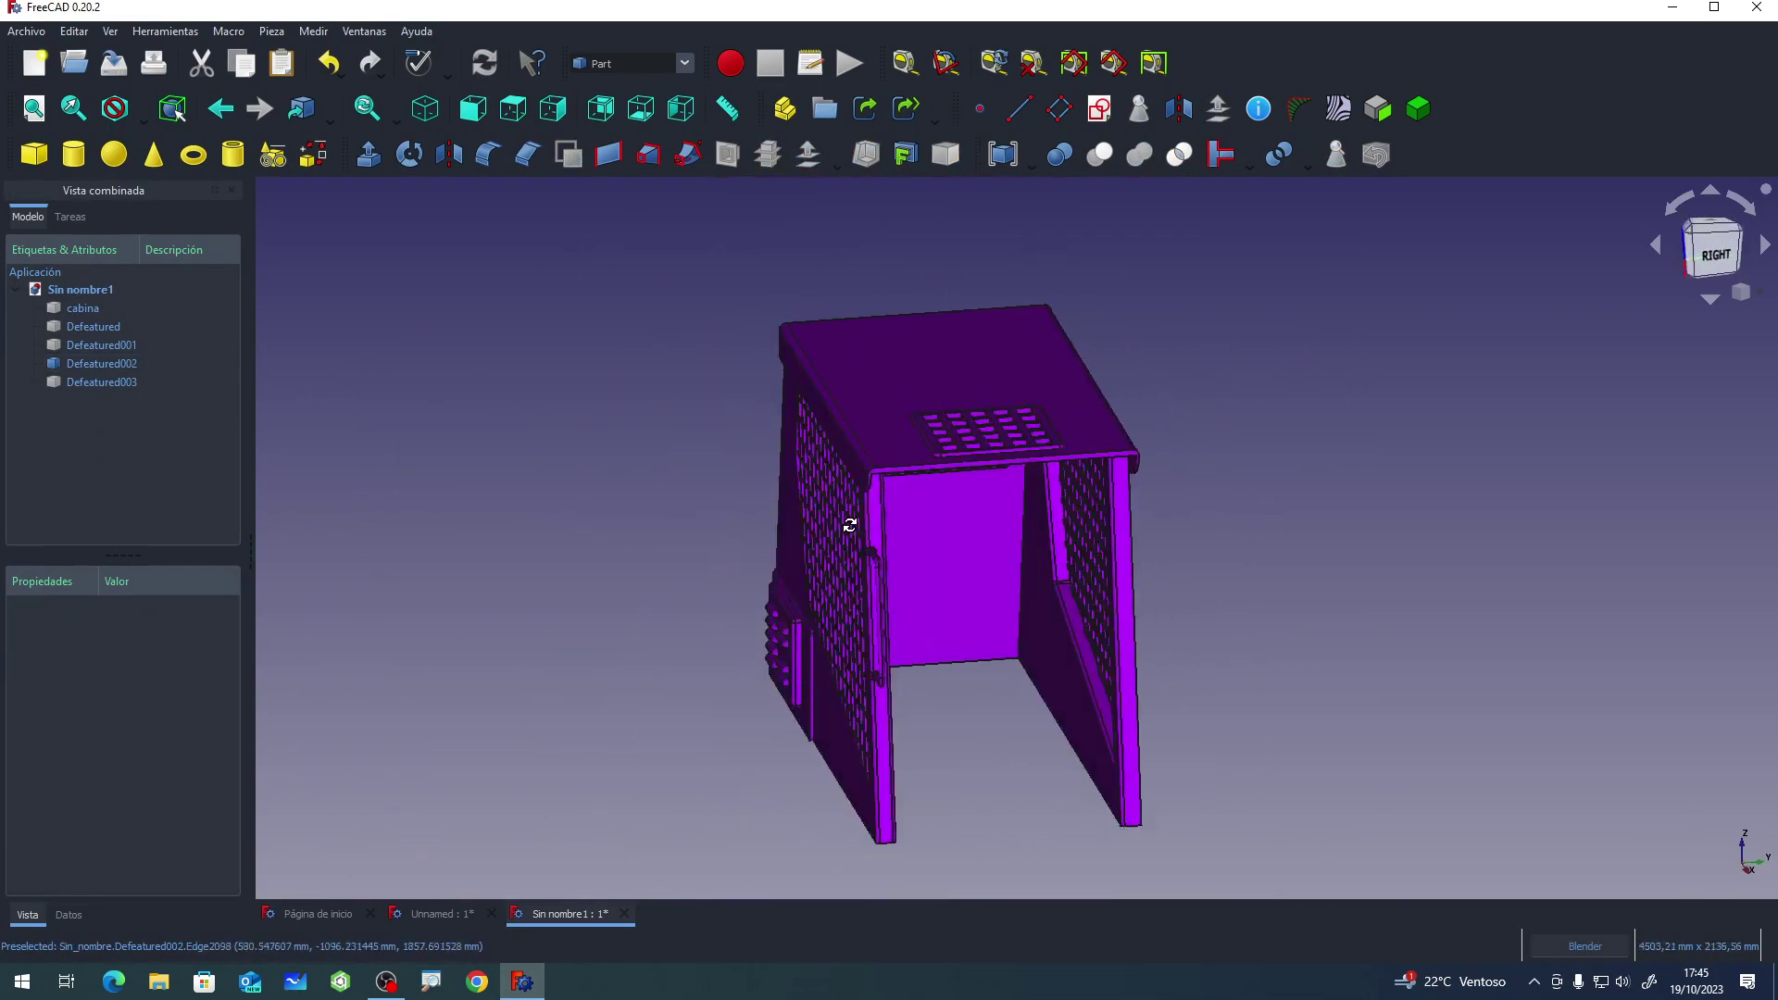
mouse_move(930, 736)
middle_down()
mouse_move(1032, 680)
mouse_move(754, 448)
middle_up()
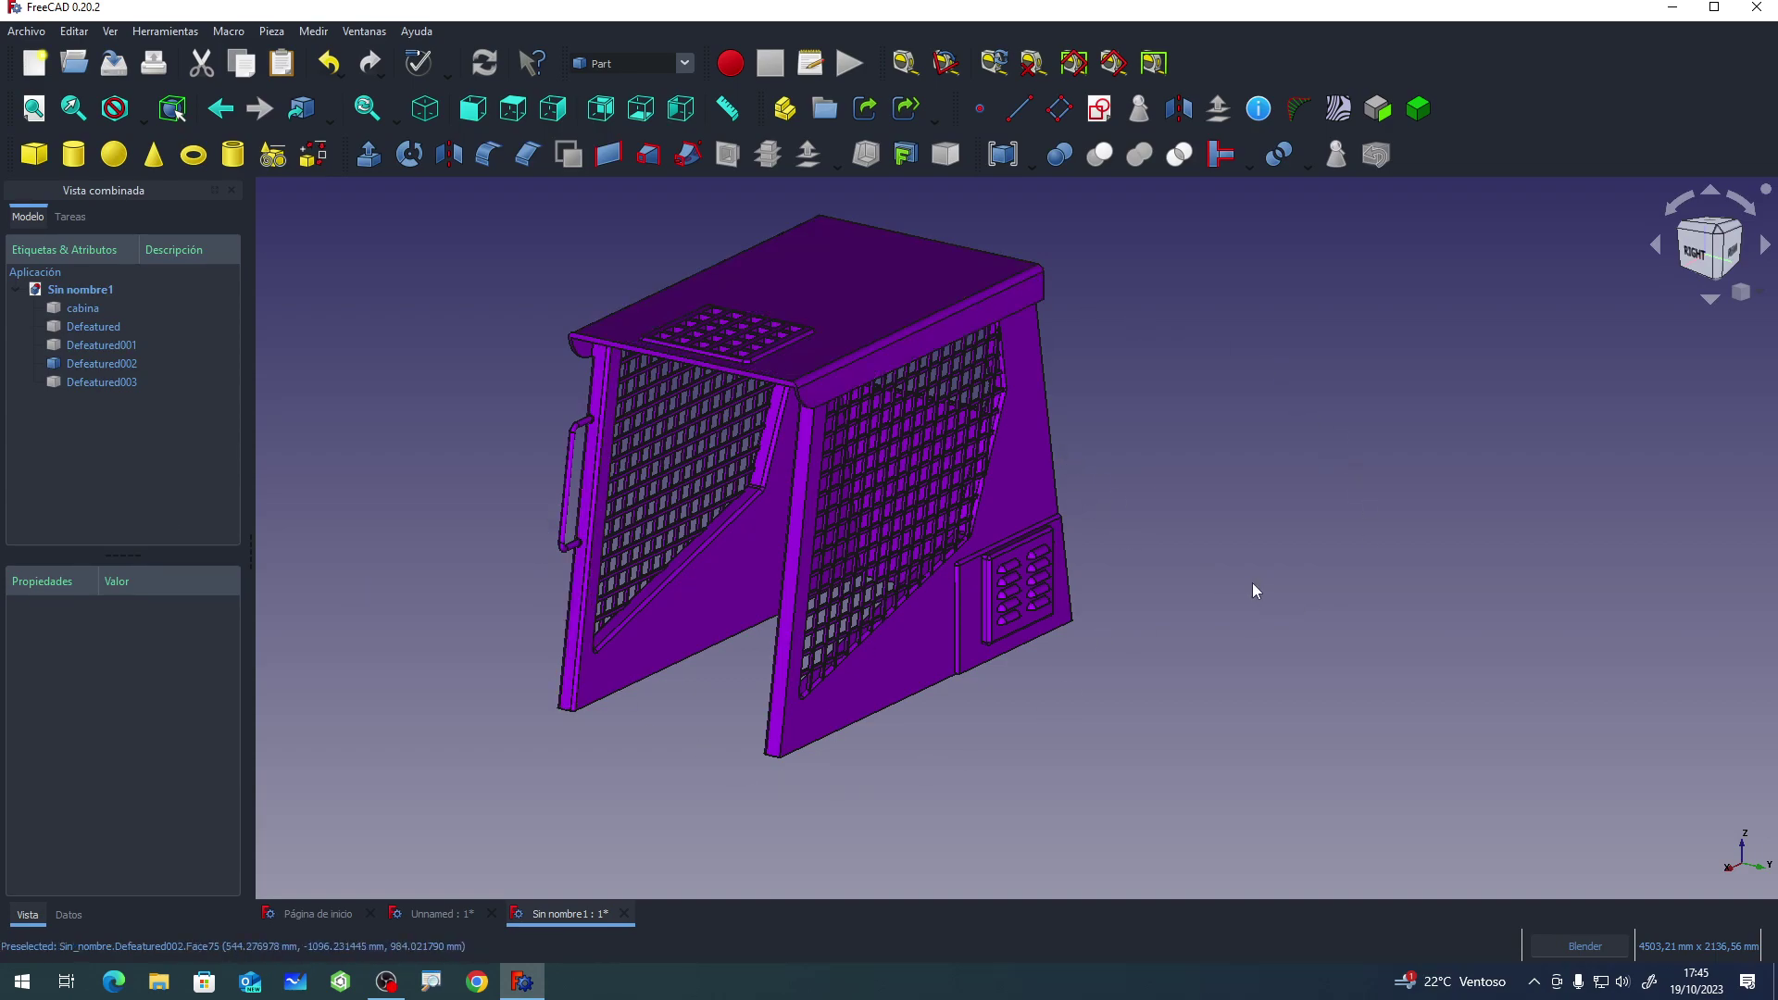
mouse_move(1252, 583)
middle_down()
mouse_move(710, 612)
mouse_move(1169, 639)
mouse_move(1025, 663)
mouse_move(696, 576)
mouse_move(935, 585)
middle_up()
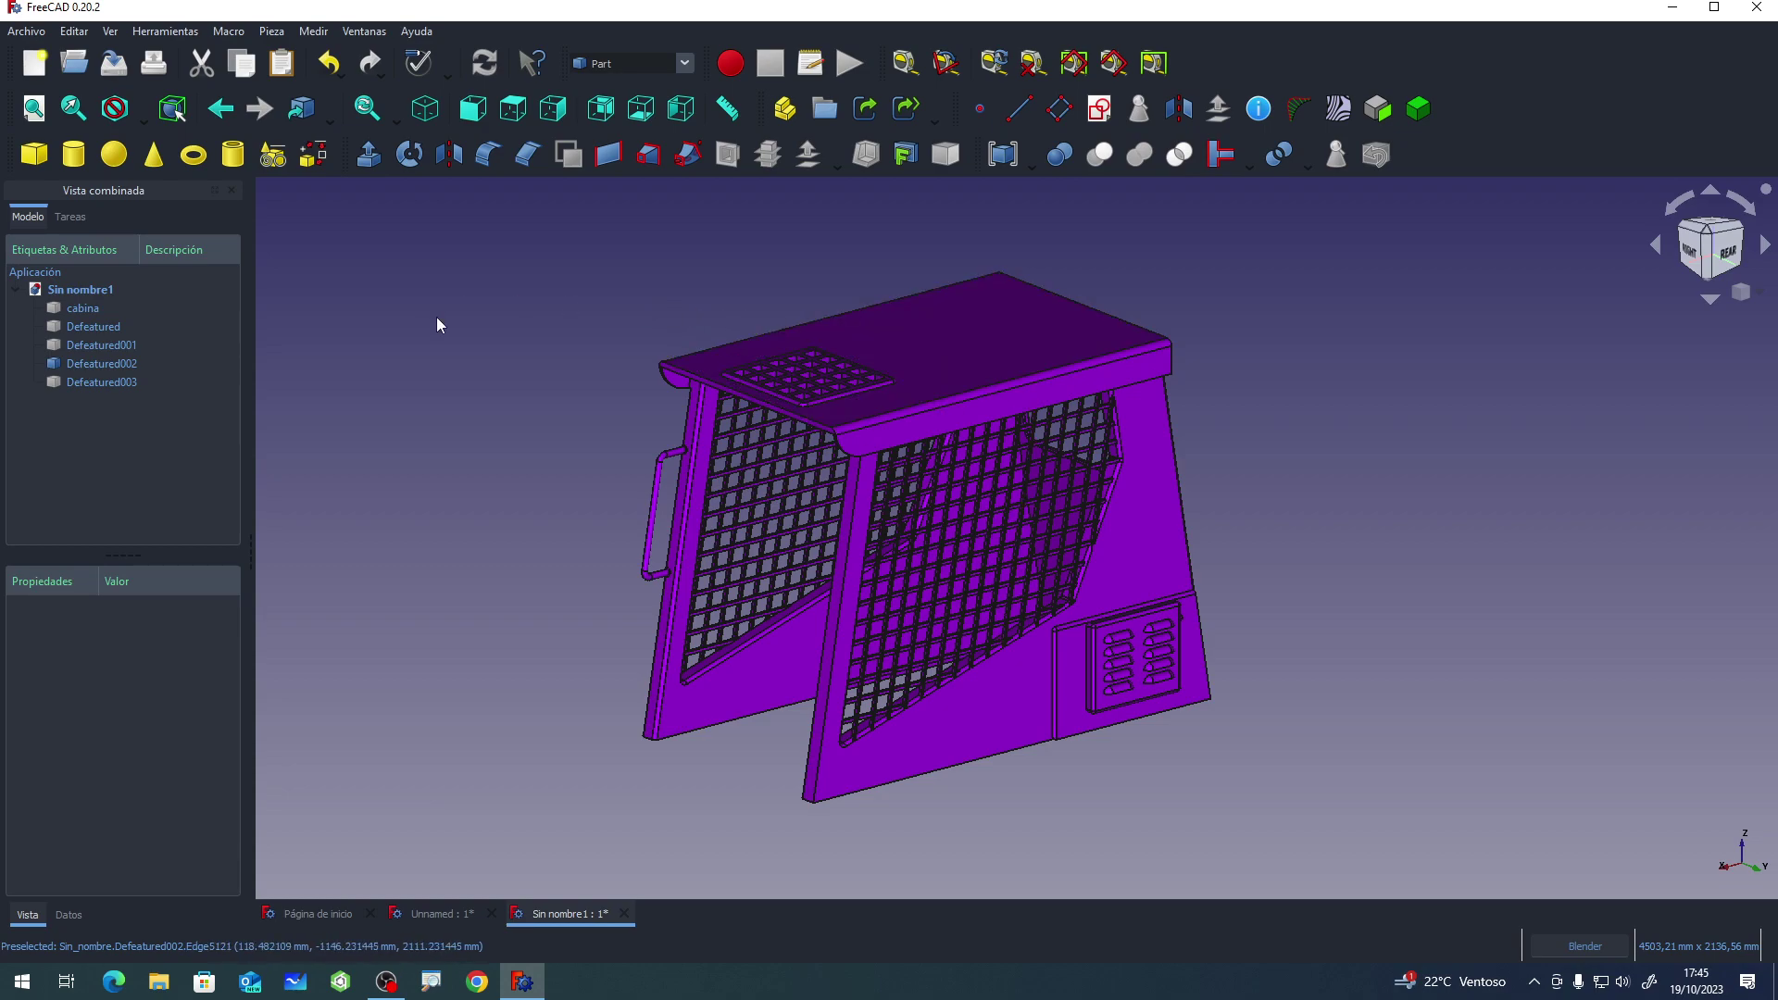
click(120, 366)
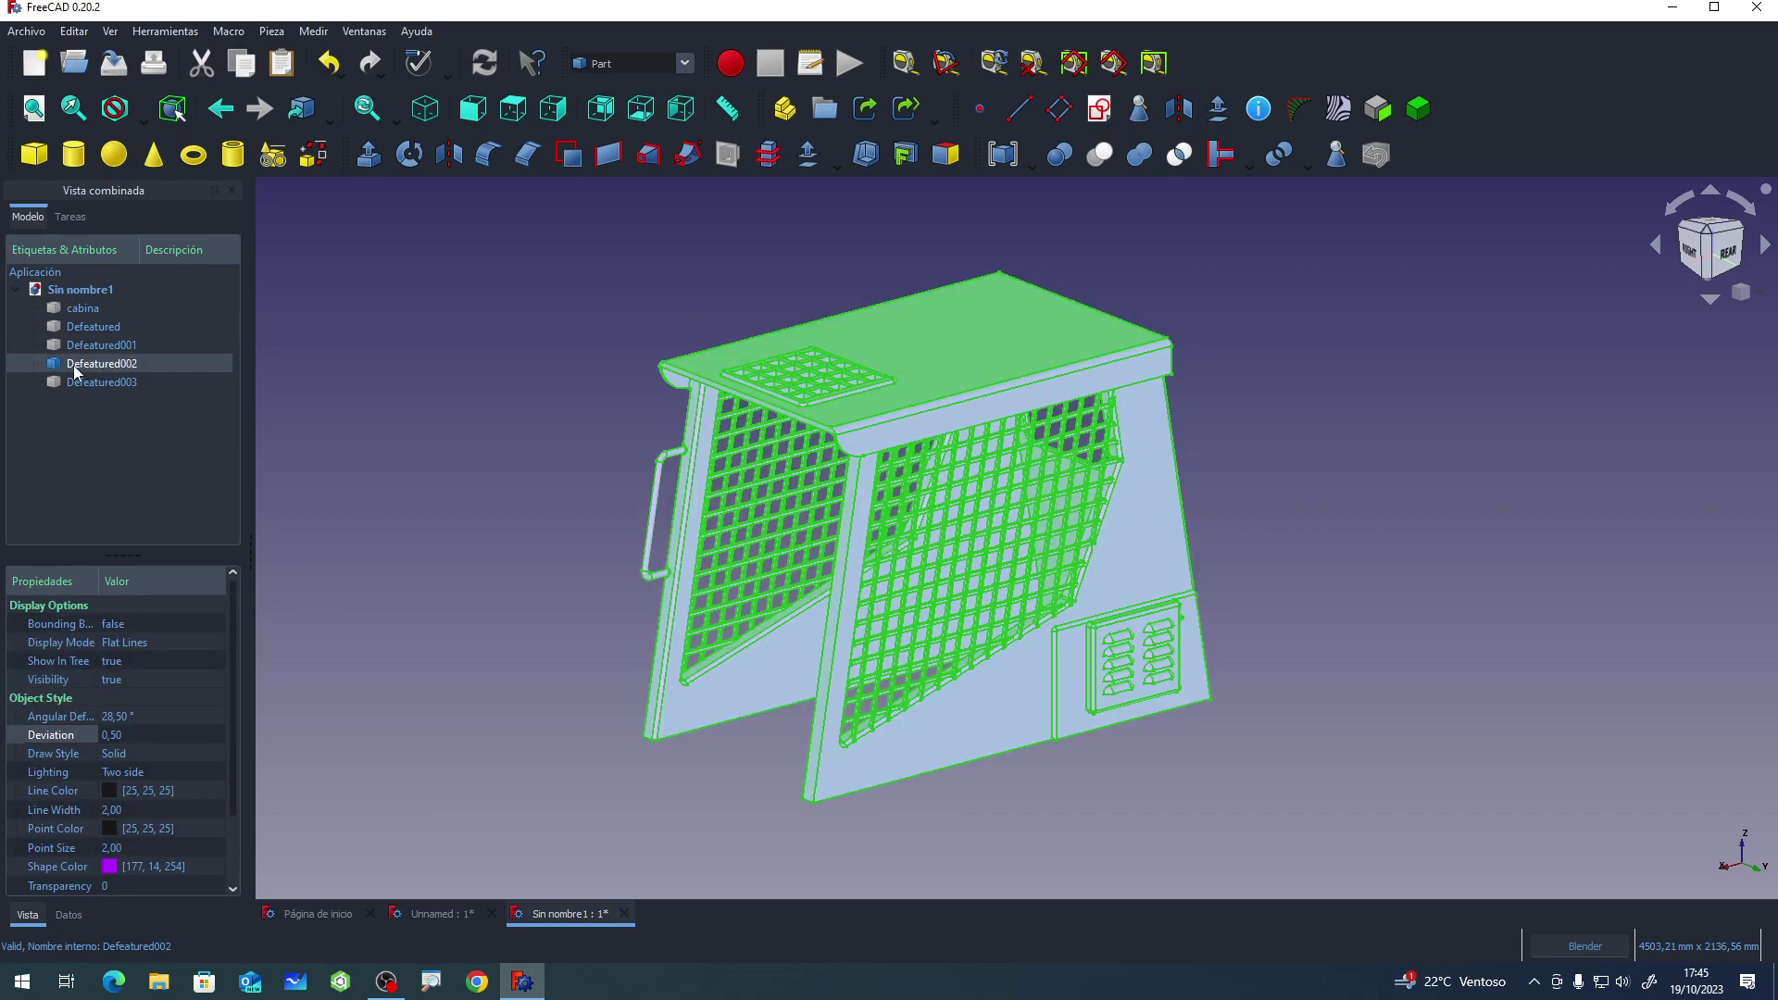
In Part Design, turn Defeatured002 into a Body, dismissing the multiple-solids warning.
click(659, 61)
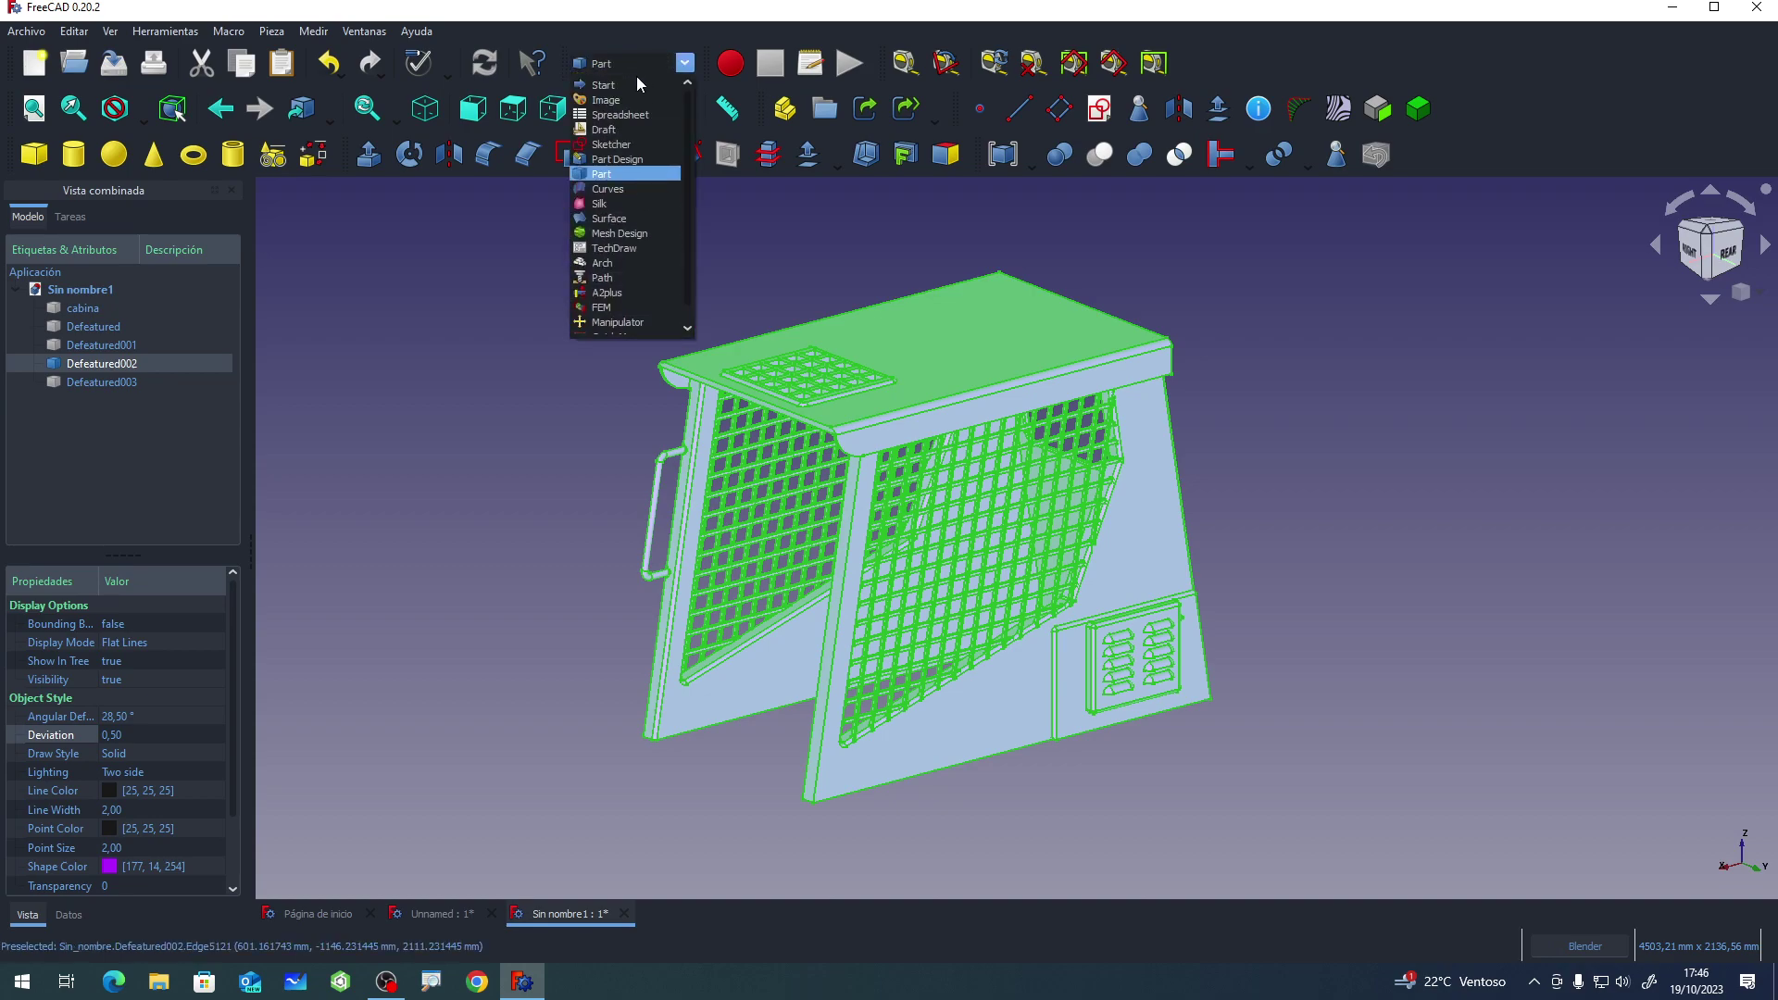
click(614, 161)
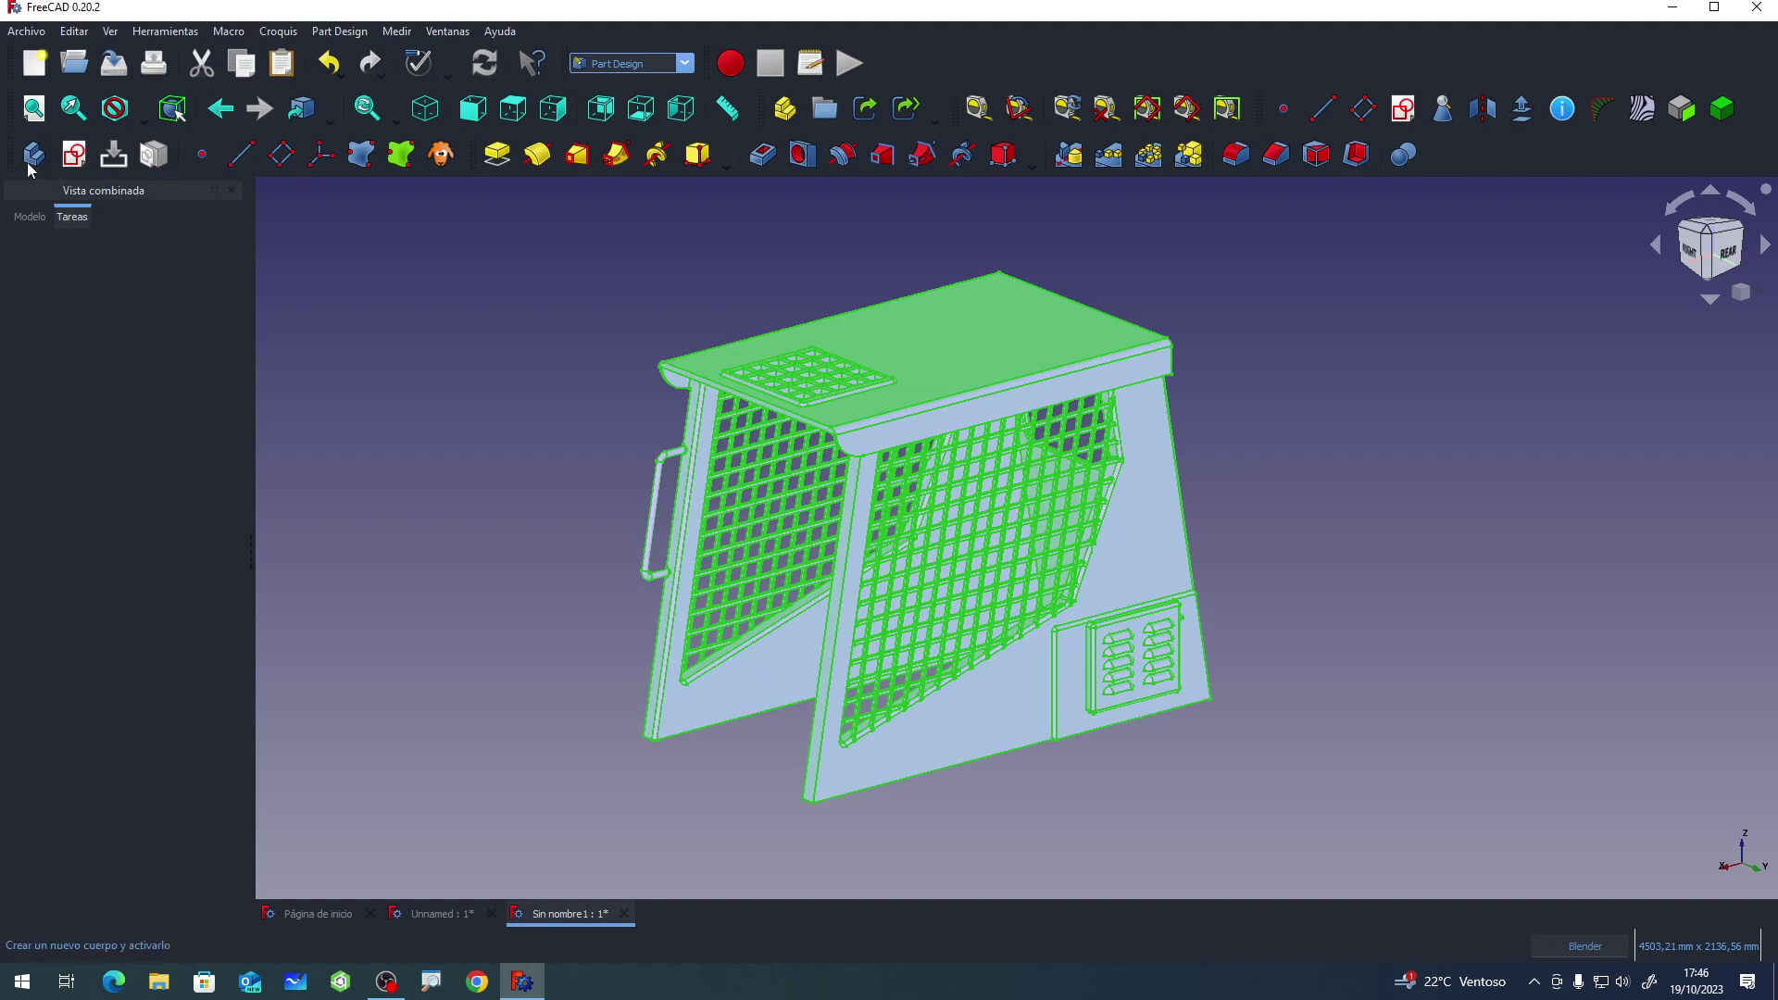
click(31, 157)
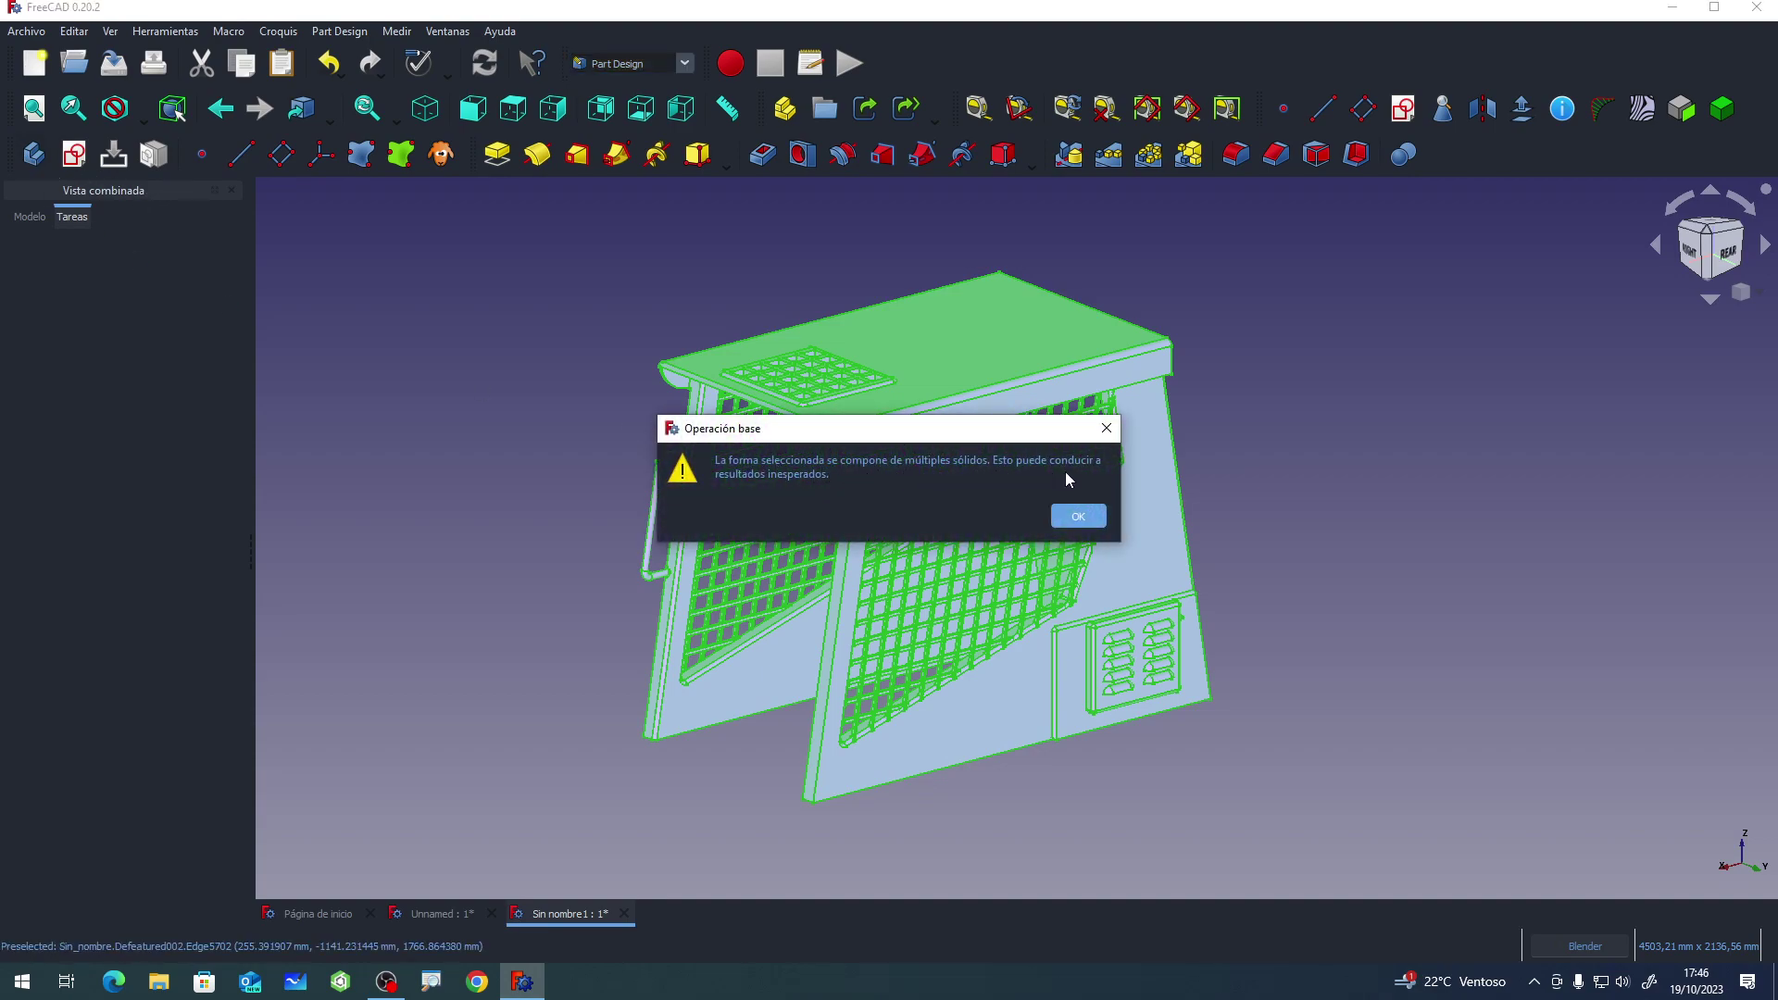
click(1085, 517)
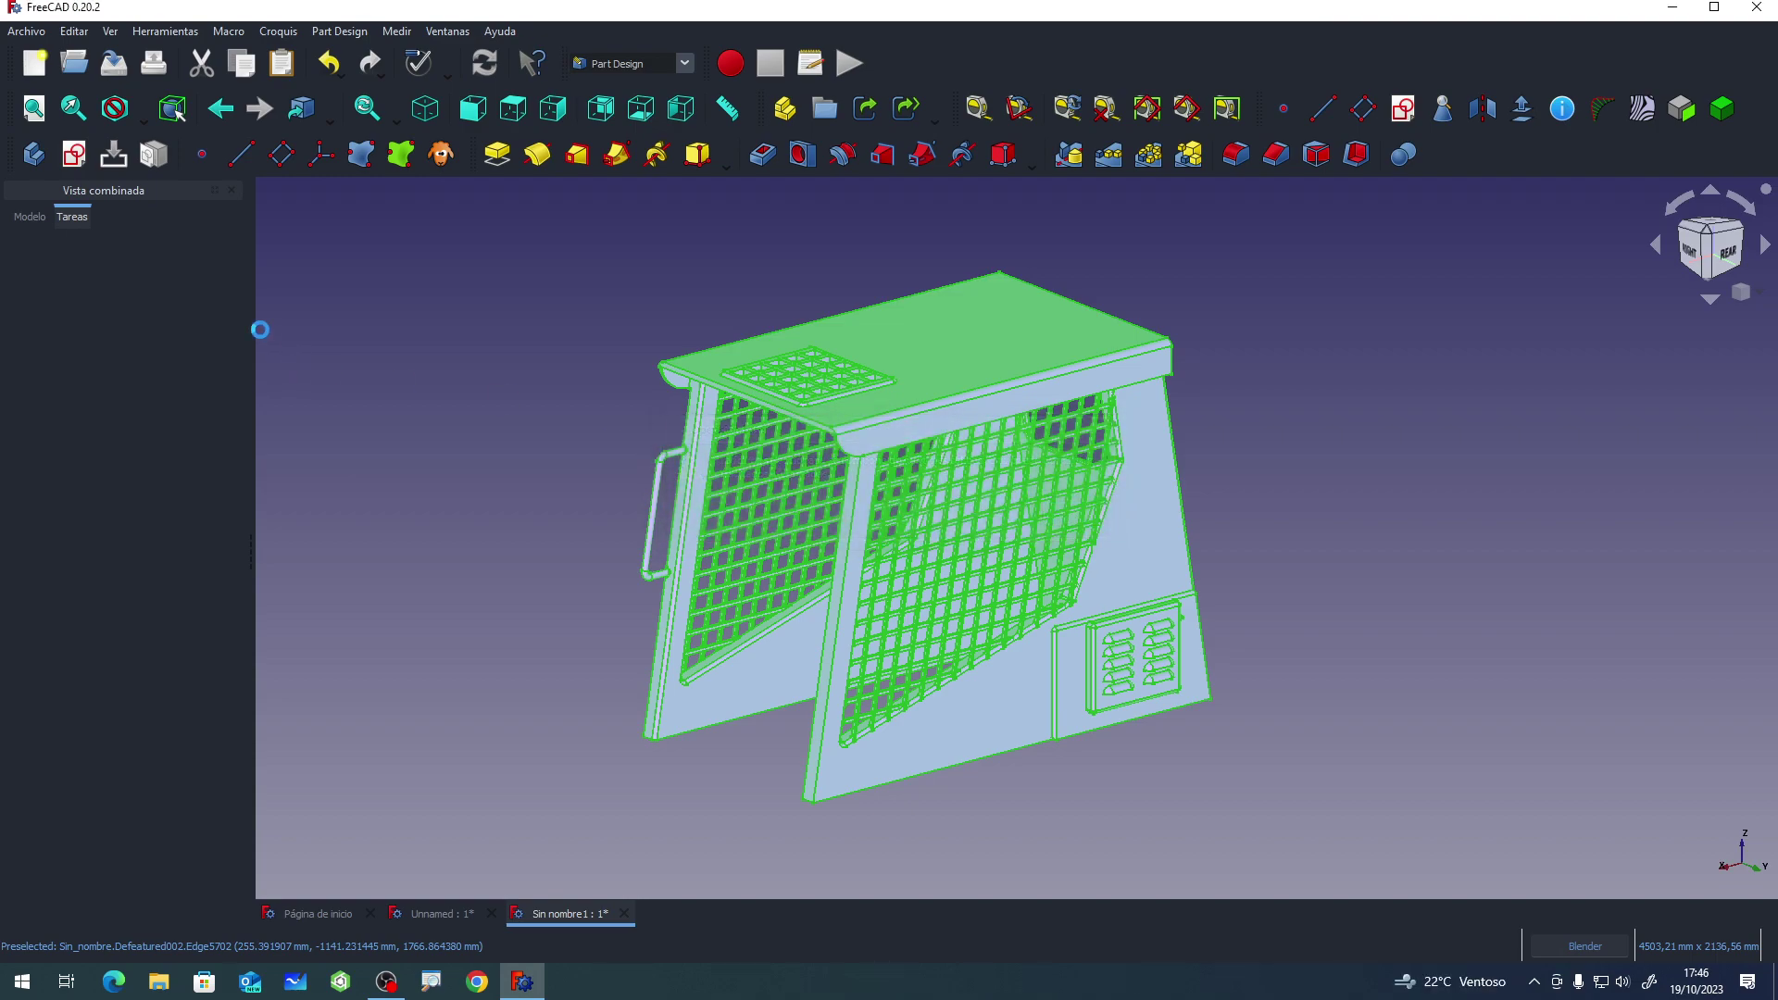
Inspect the new Body and its BaseFeature, then start a new sketch in it.
click(31, 219)
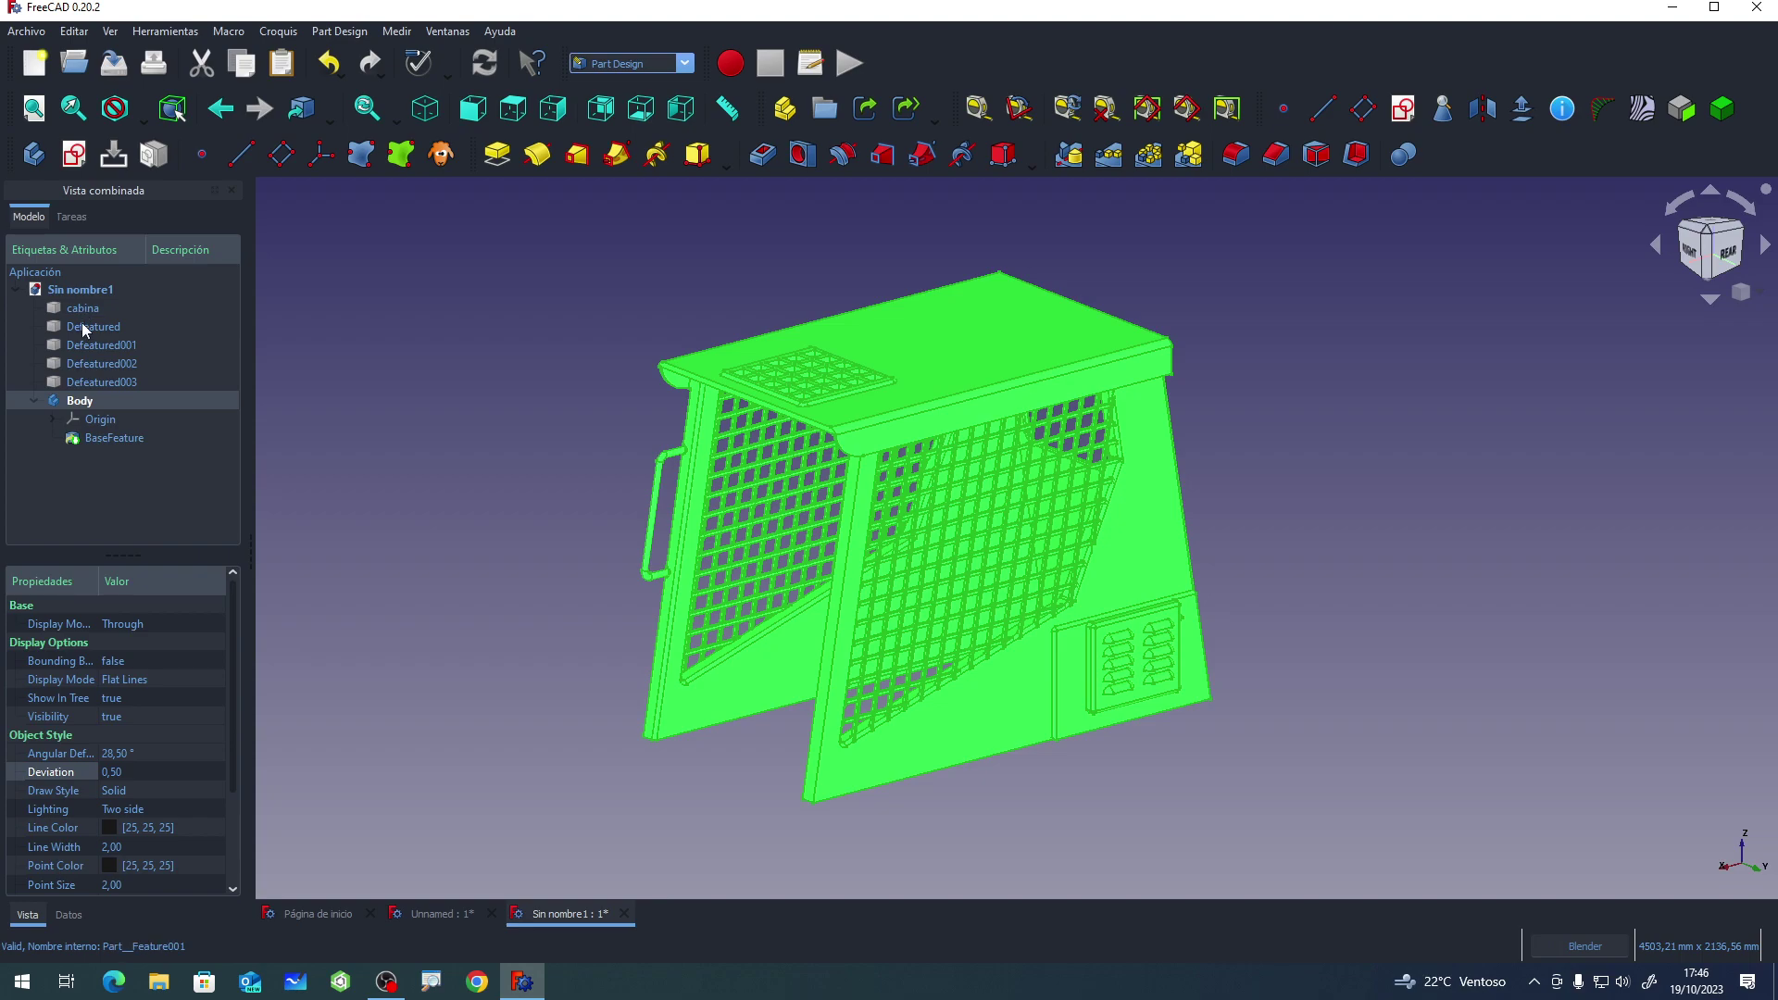
click(414, 547)
middle_drag(415, 556, 455, 541)
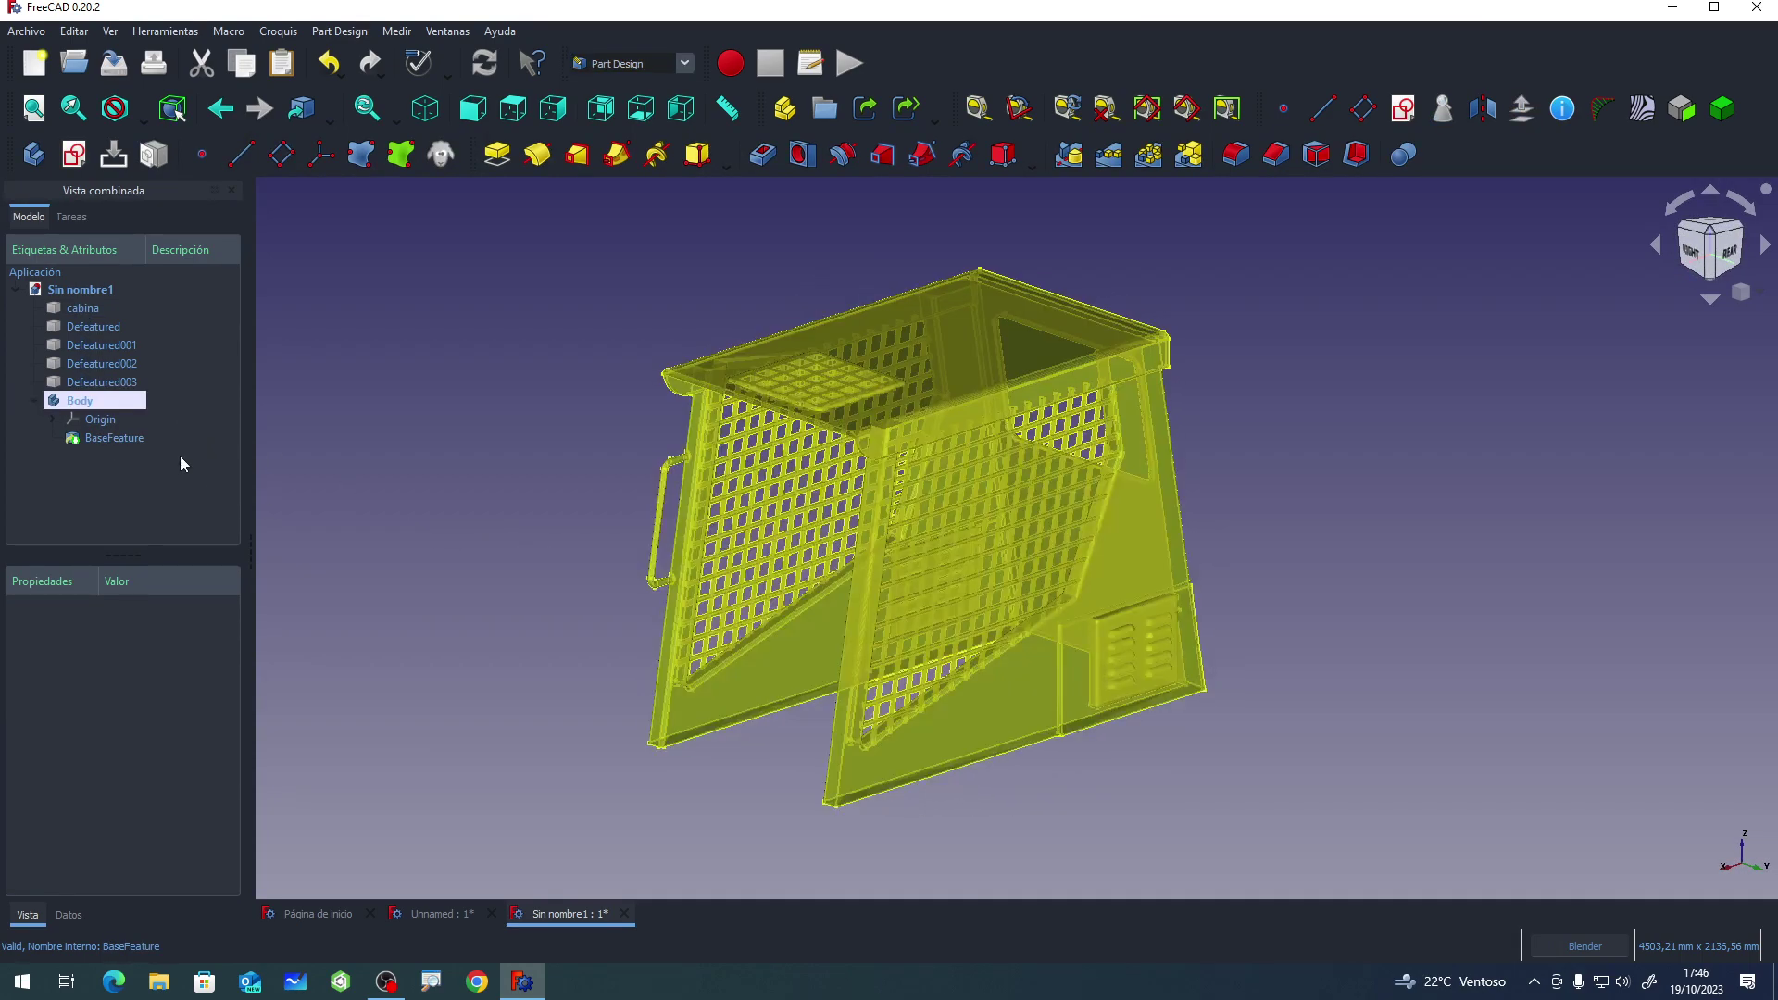
click(119, 437)
click(474, 600)
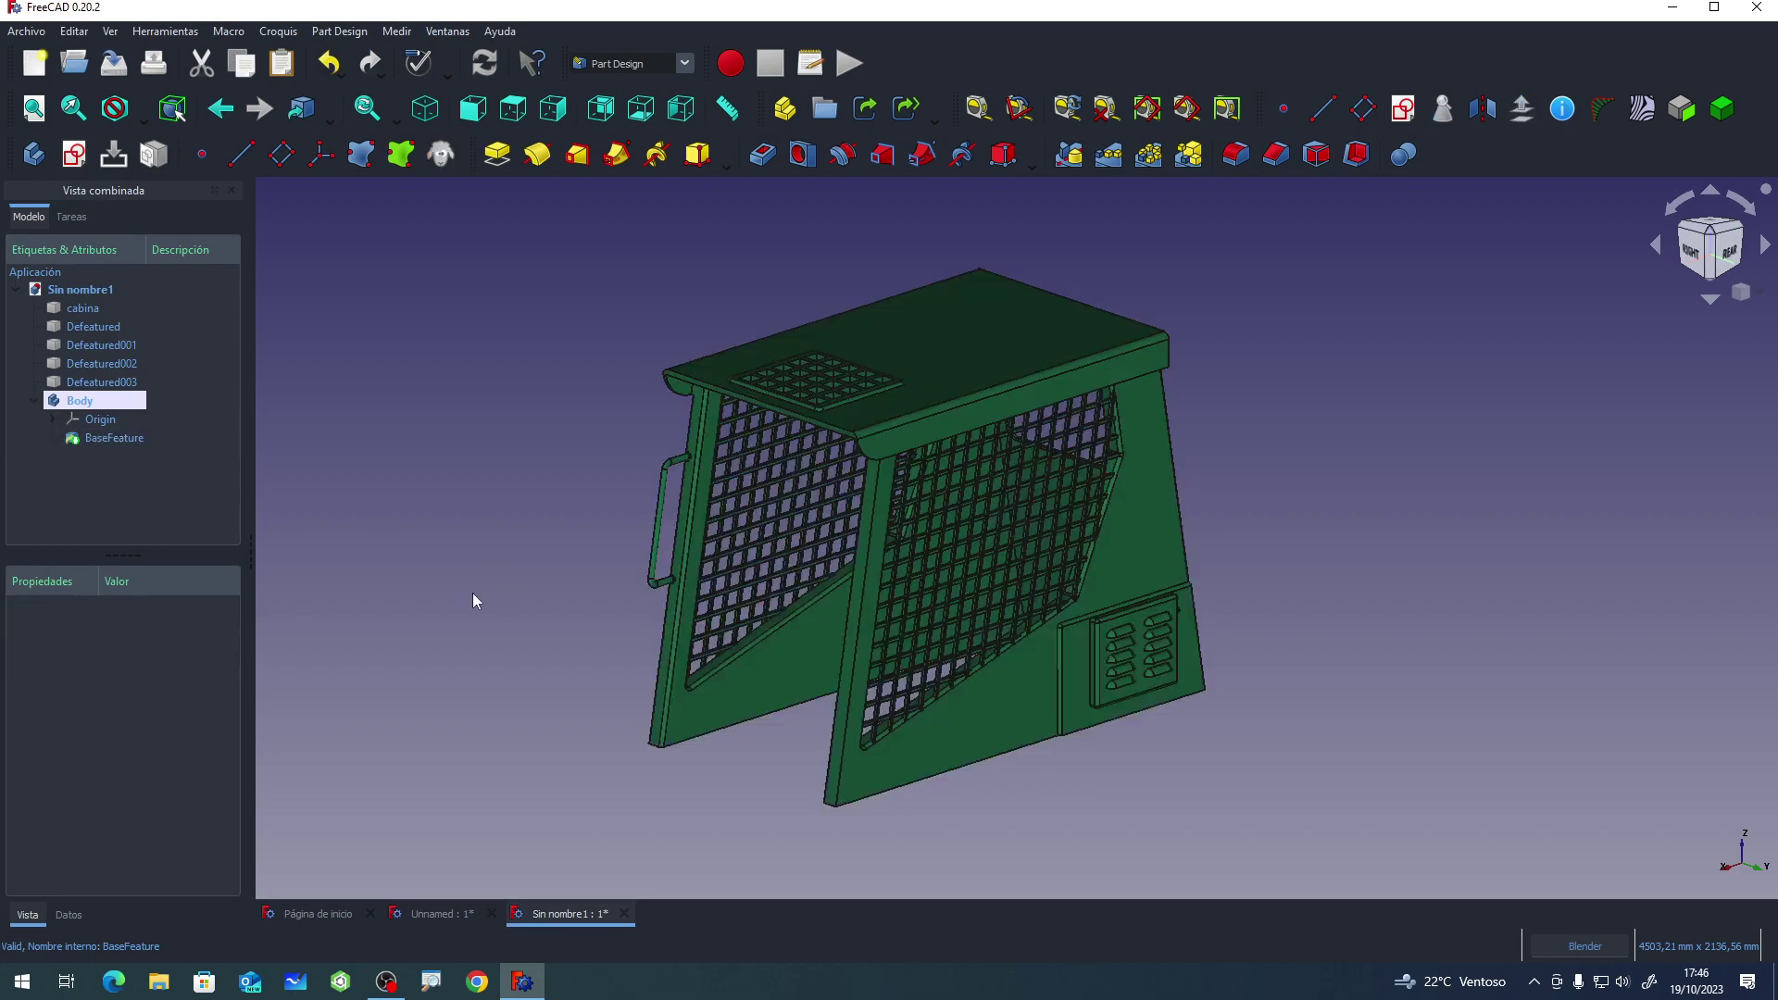
mouse_move(472, 600)
middle_down()
mouse_move(695, 614)
mouse_move(405, 599)
mouse_move(418, 604)
middle_up()
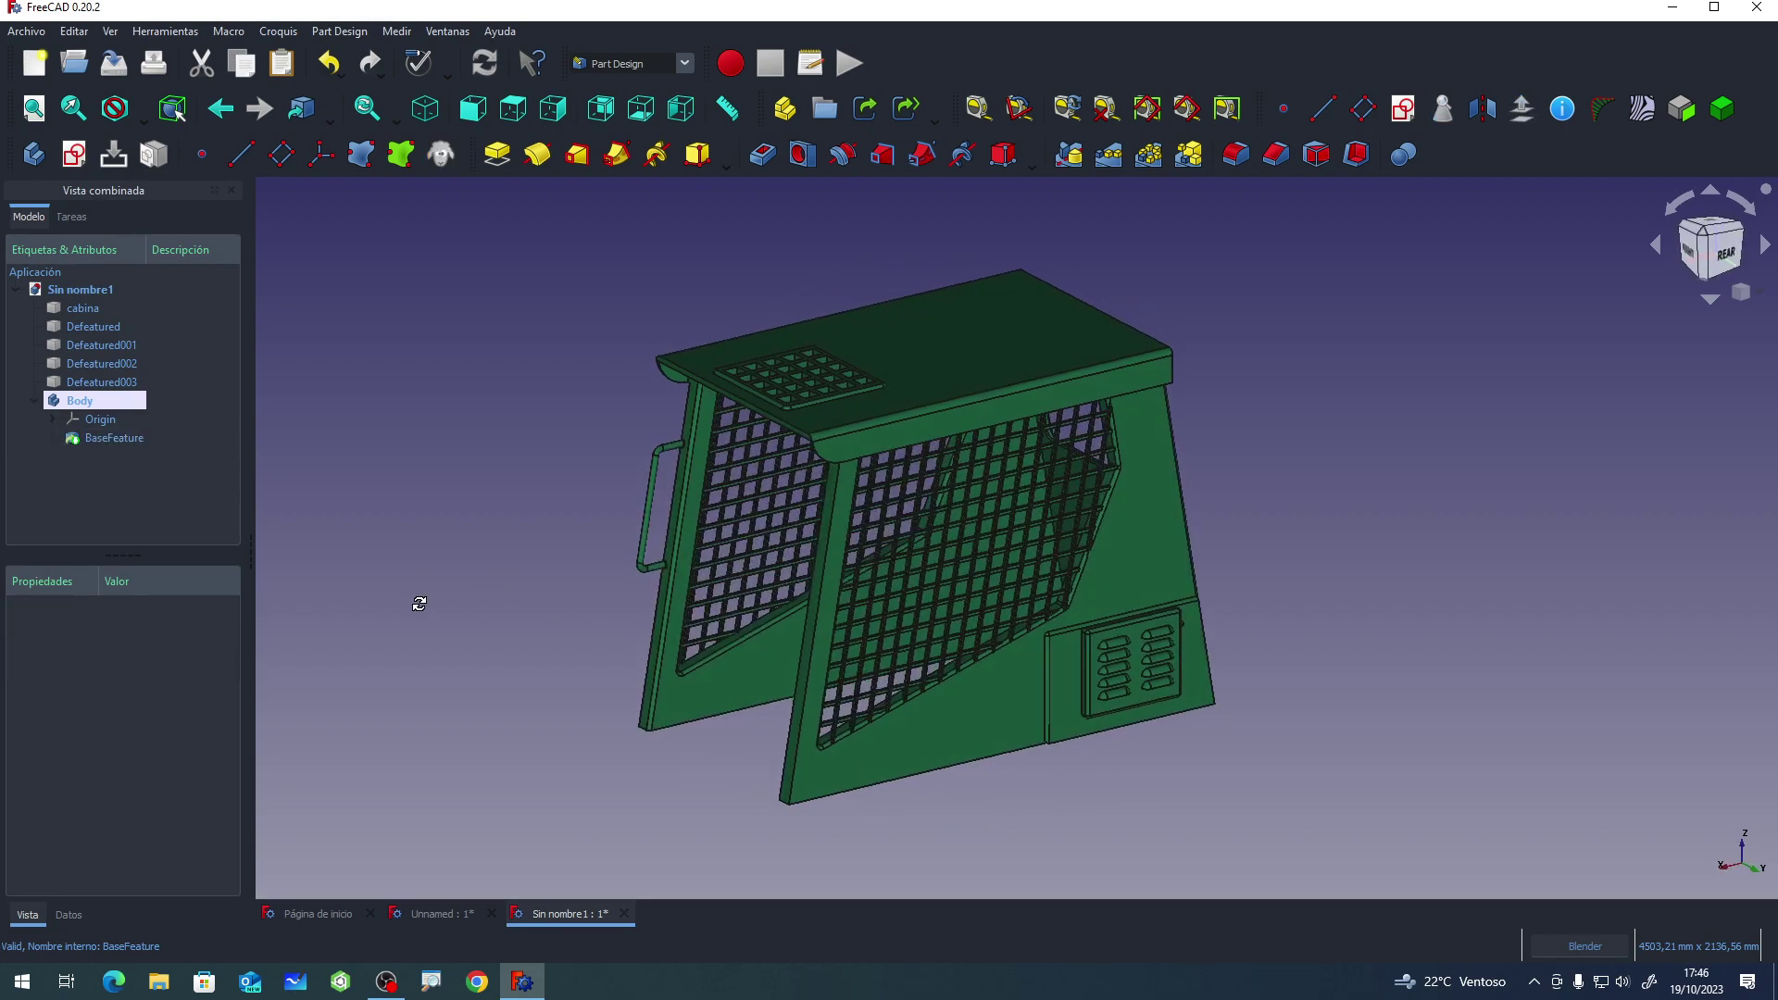
click(86, 405)
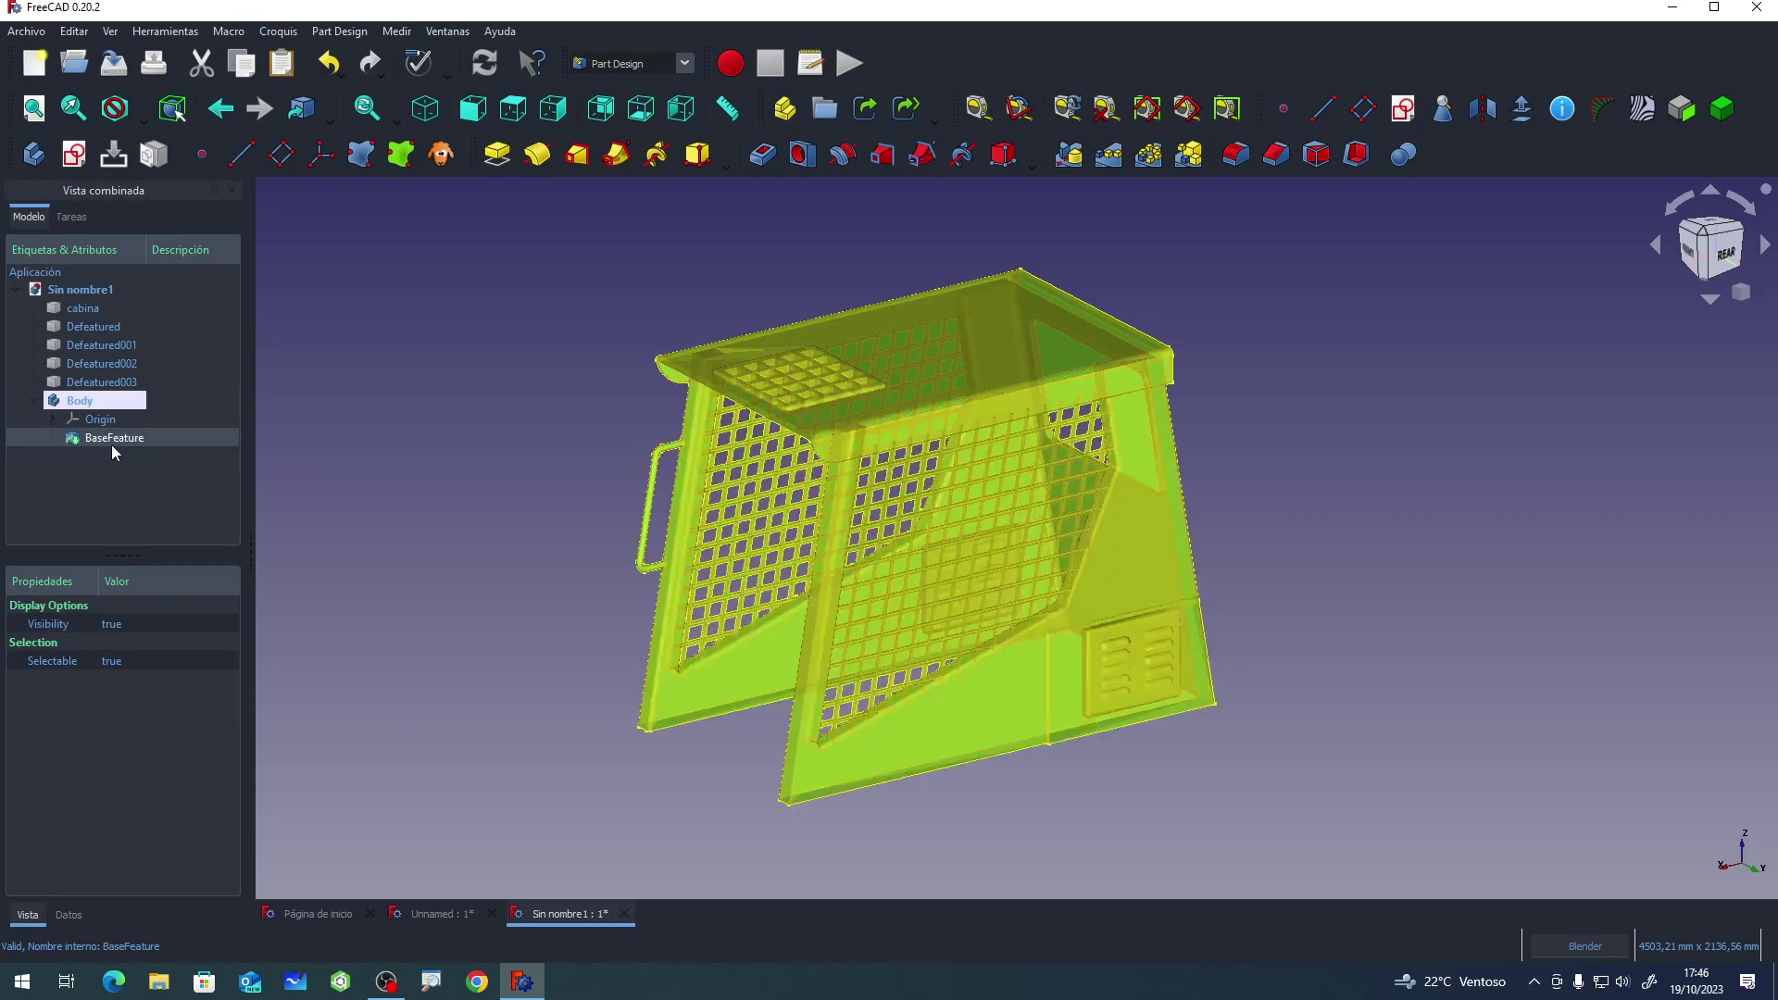
click(398, 574)
middle_drag(469, 625, 419, 619)
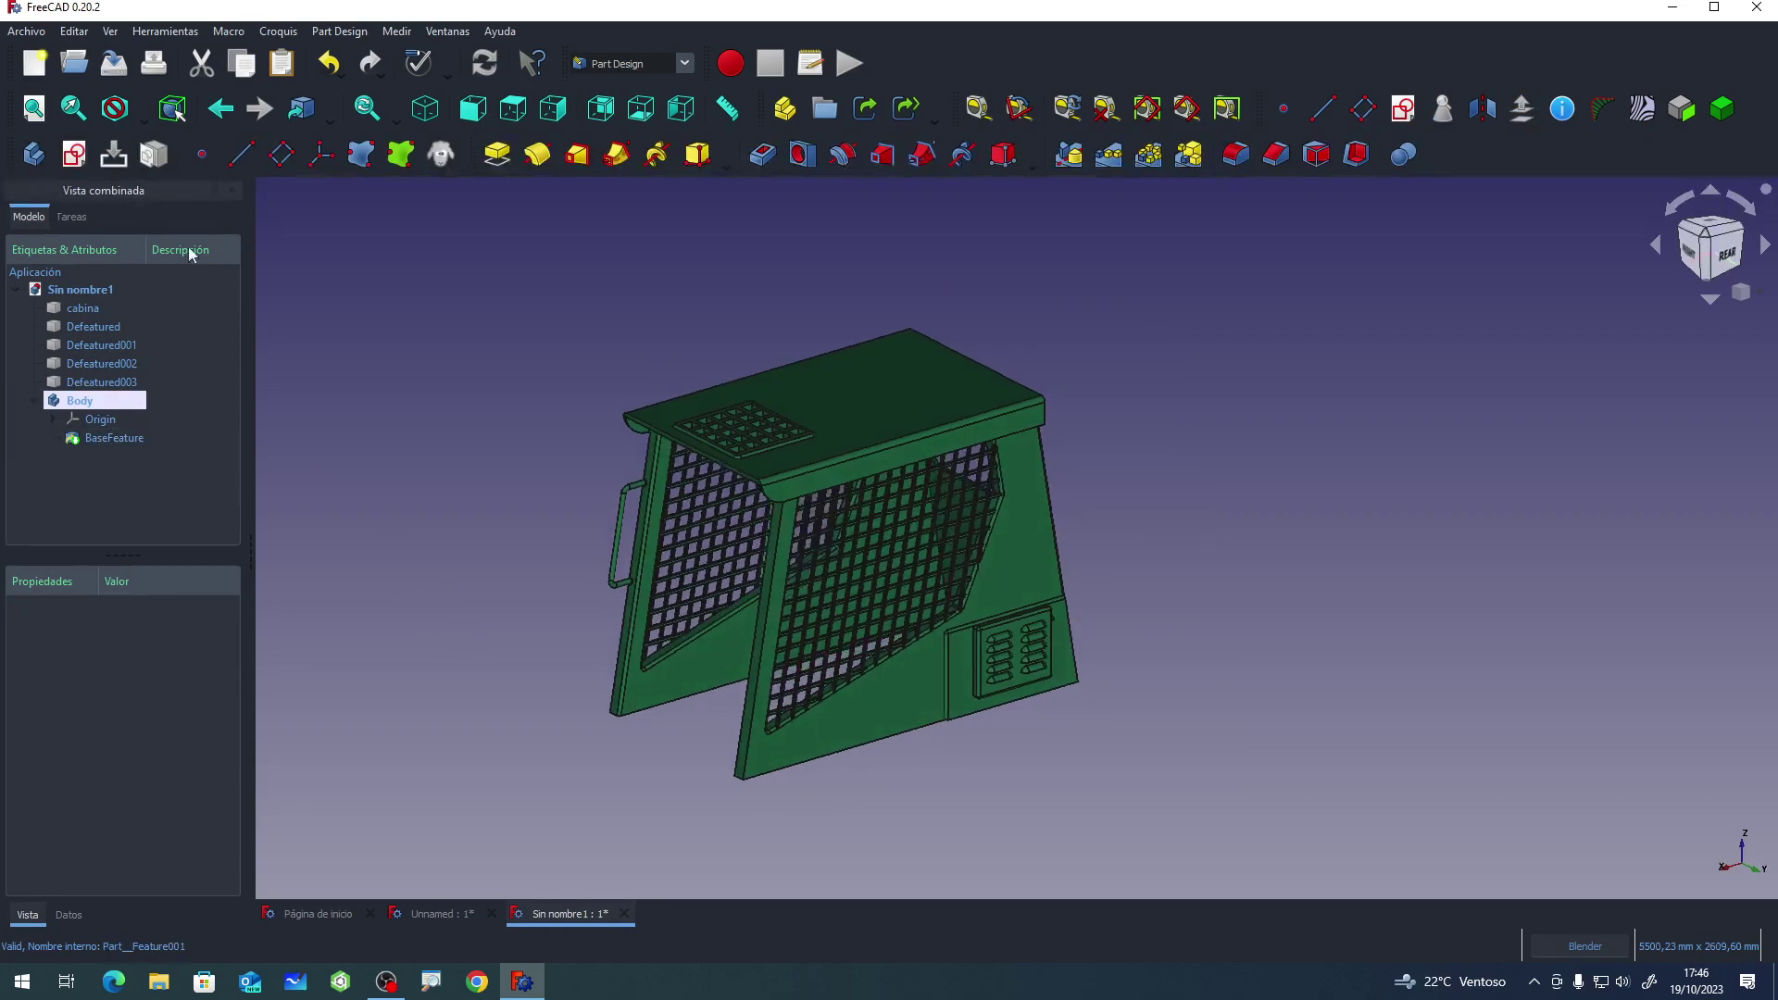
click(74, 153)
Draw a closed four-sided polyline outline on the XZ plane.
scroll(574, 622, down, 2)
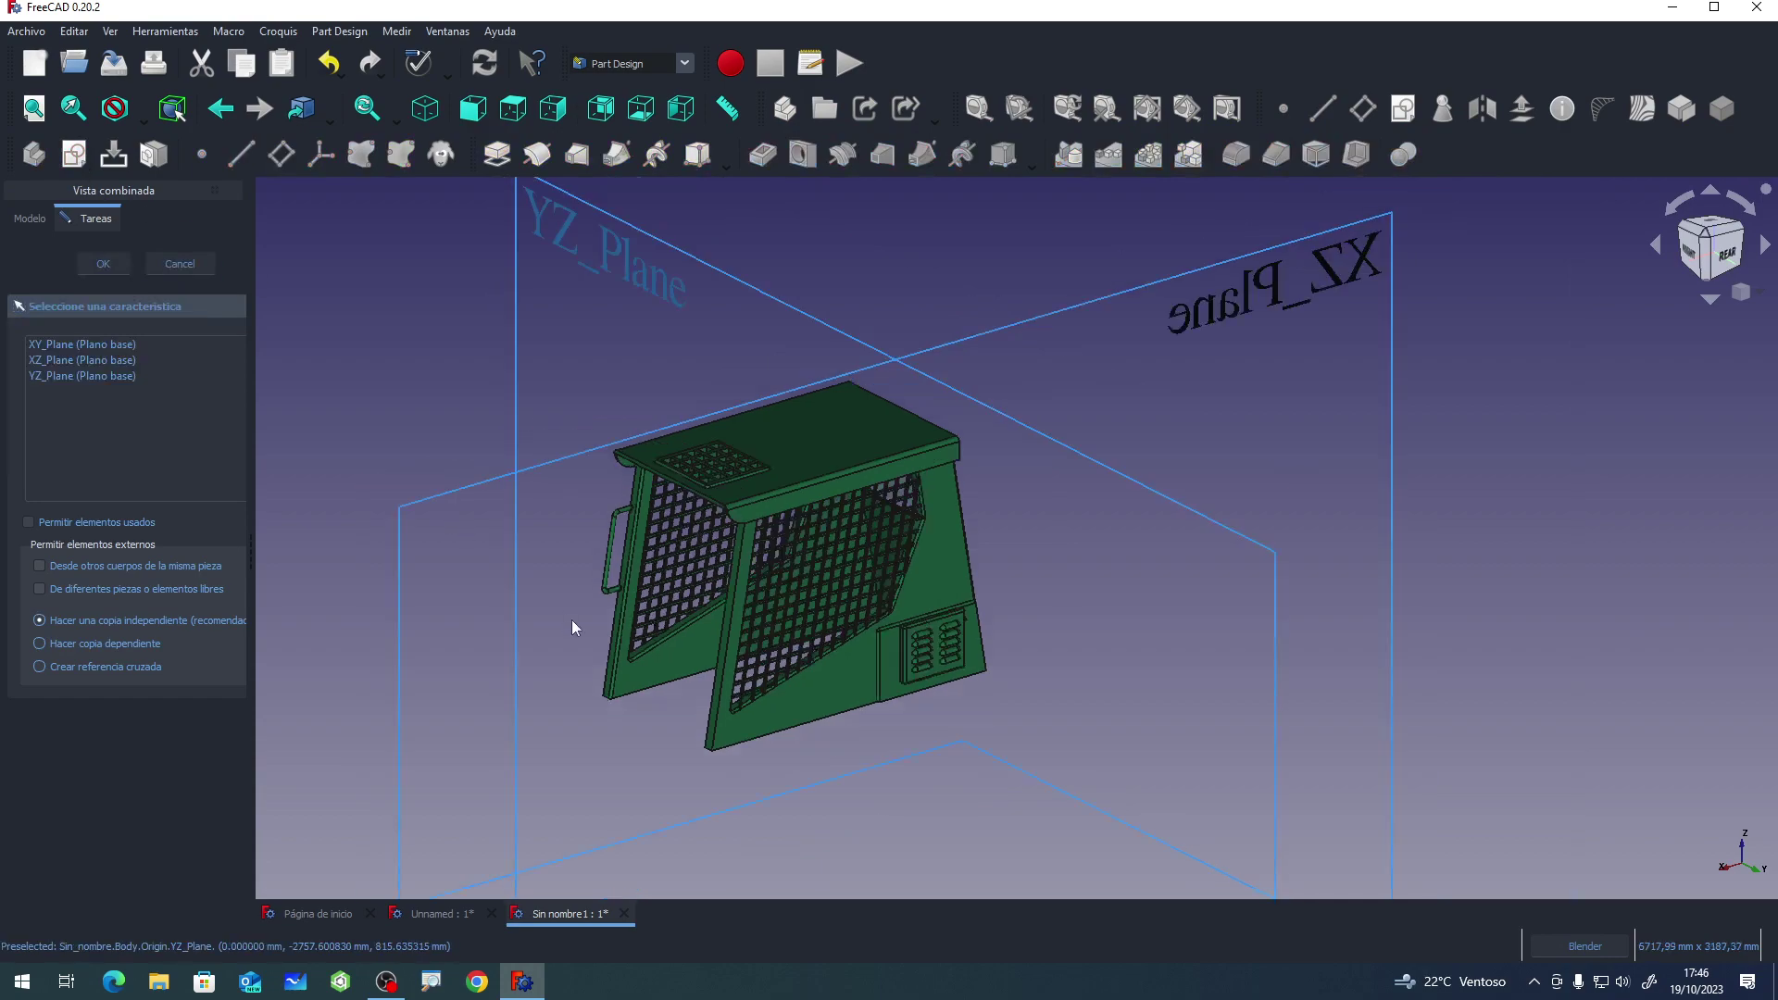
scroll(555, 611, down, 2)
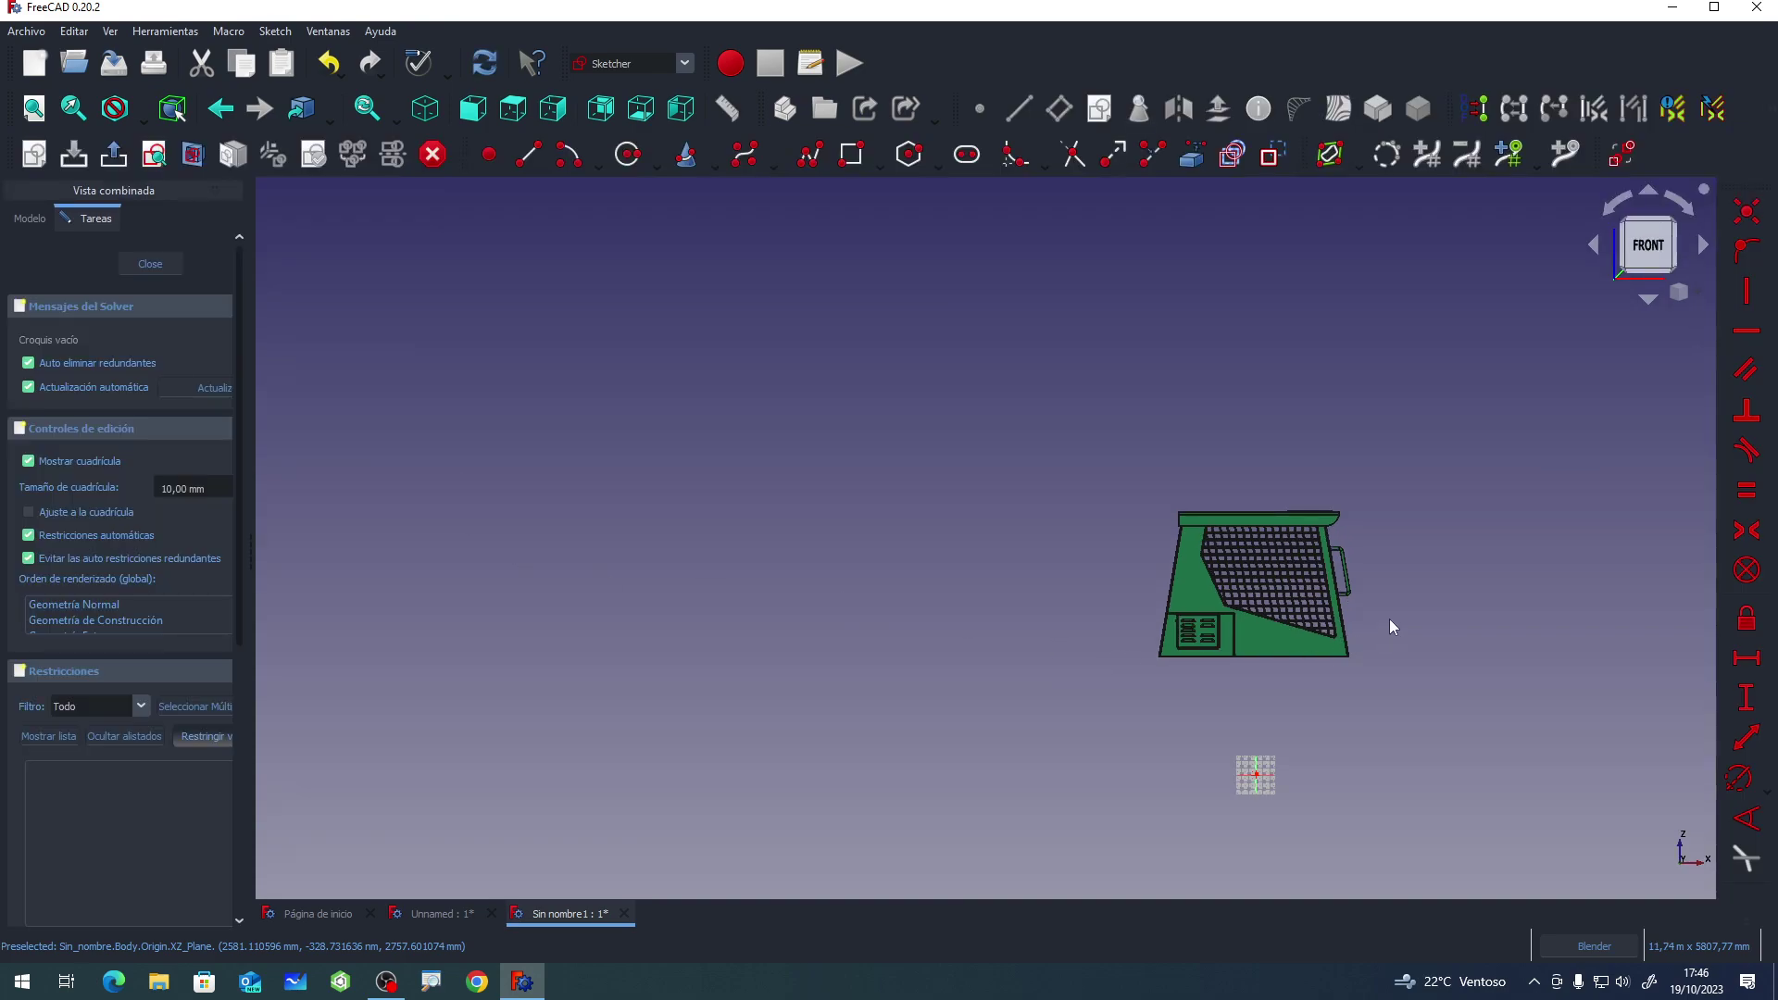
scroll(1313, 565, up, 2)
scroll(1313, 559, up, 2)
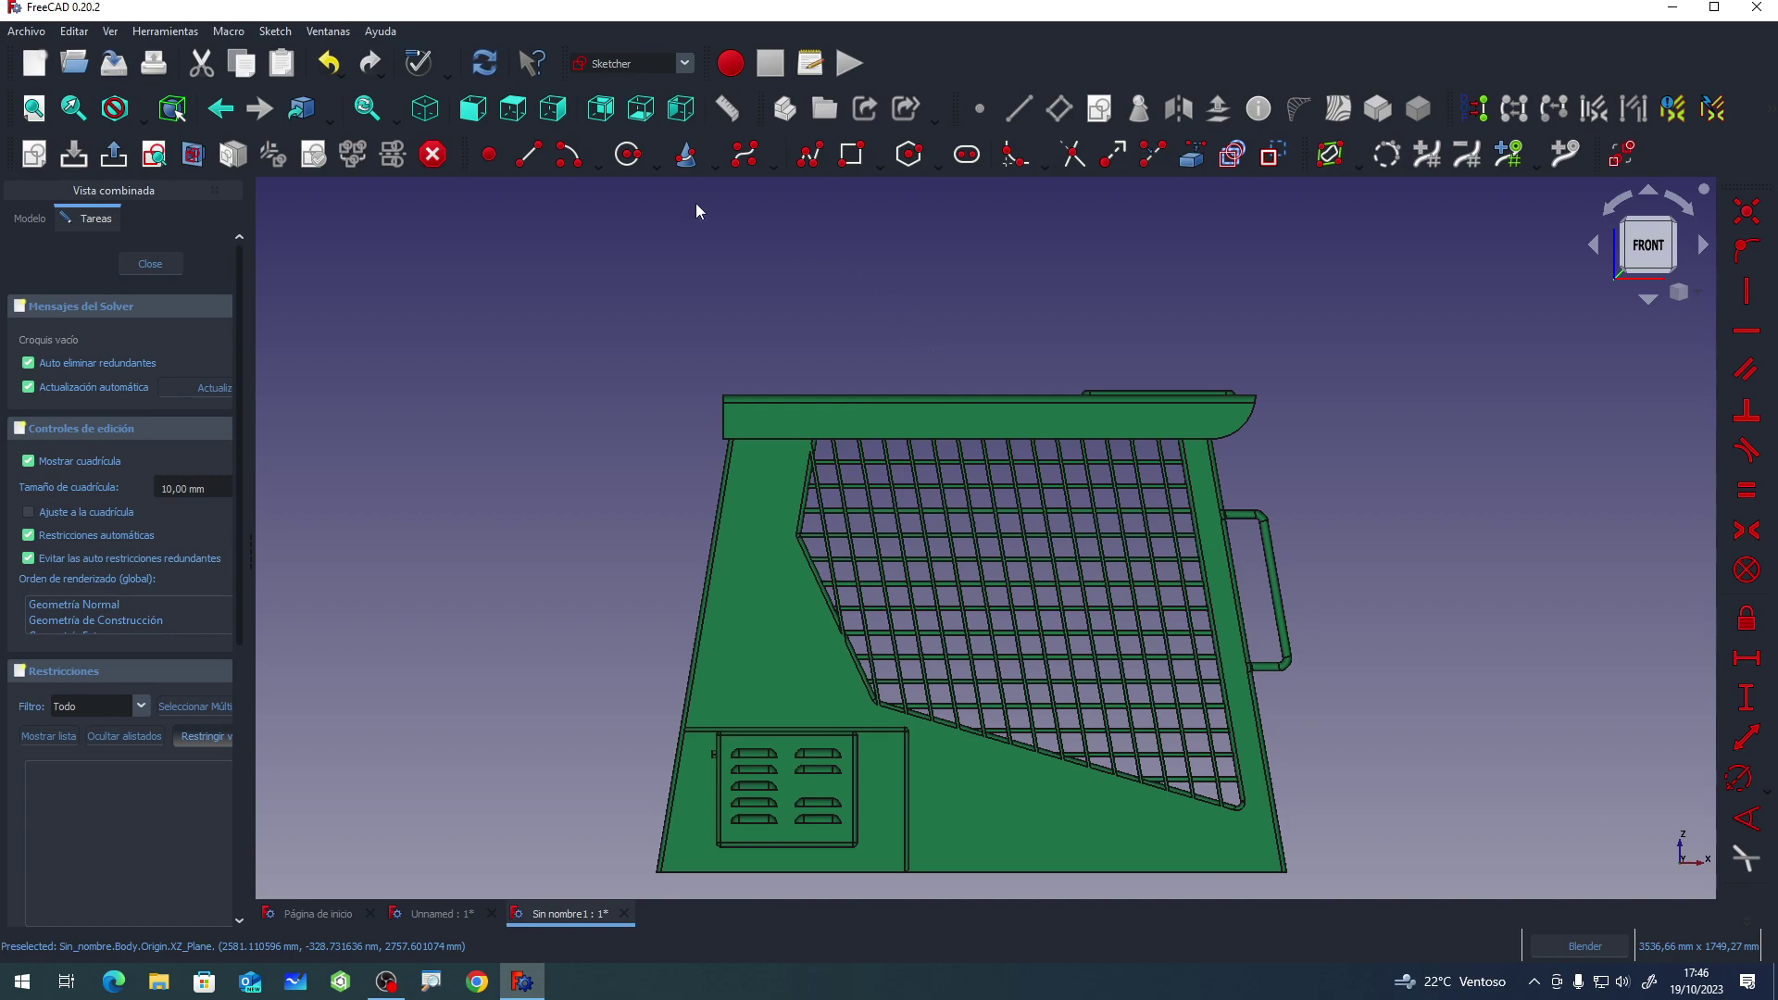
click(564, 165)
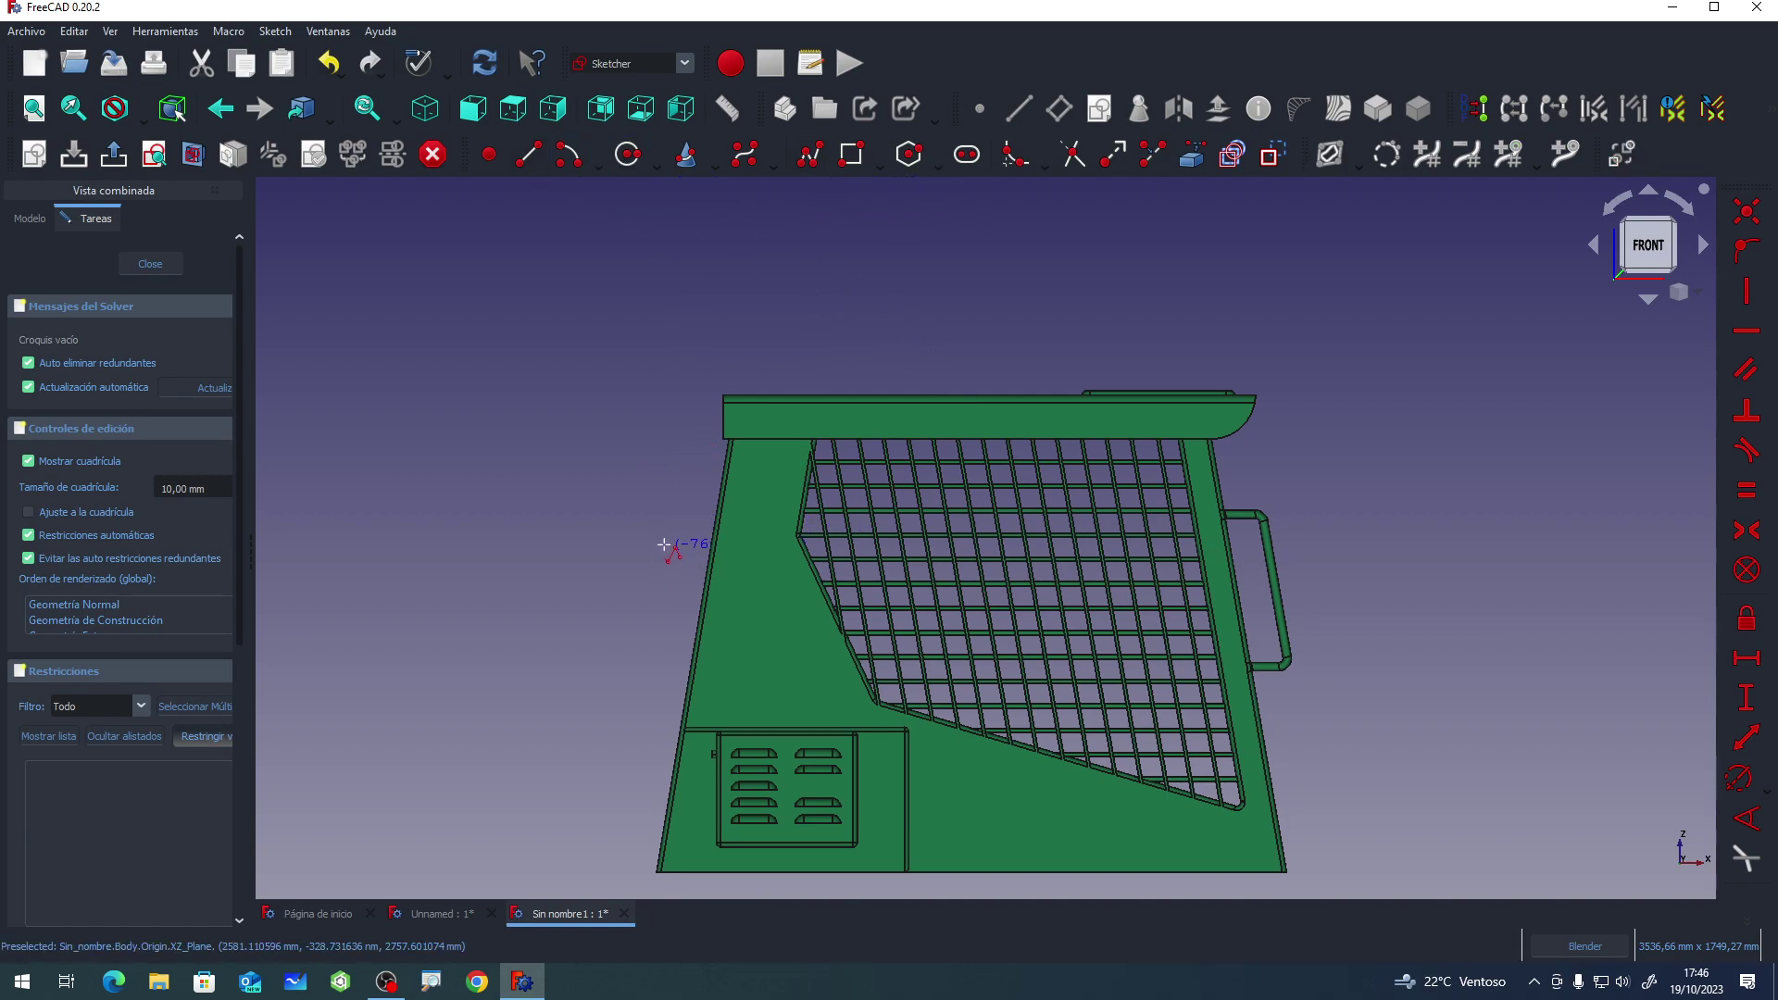
click(670, 504)
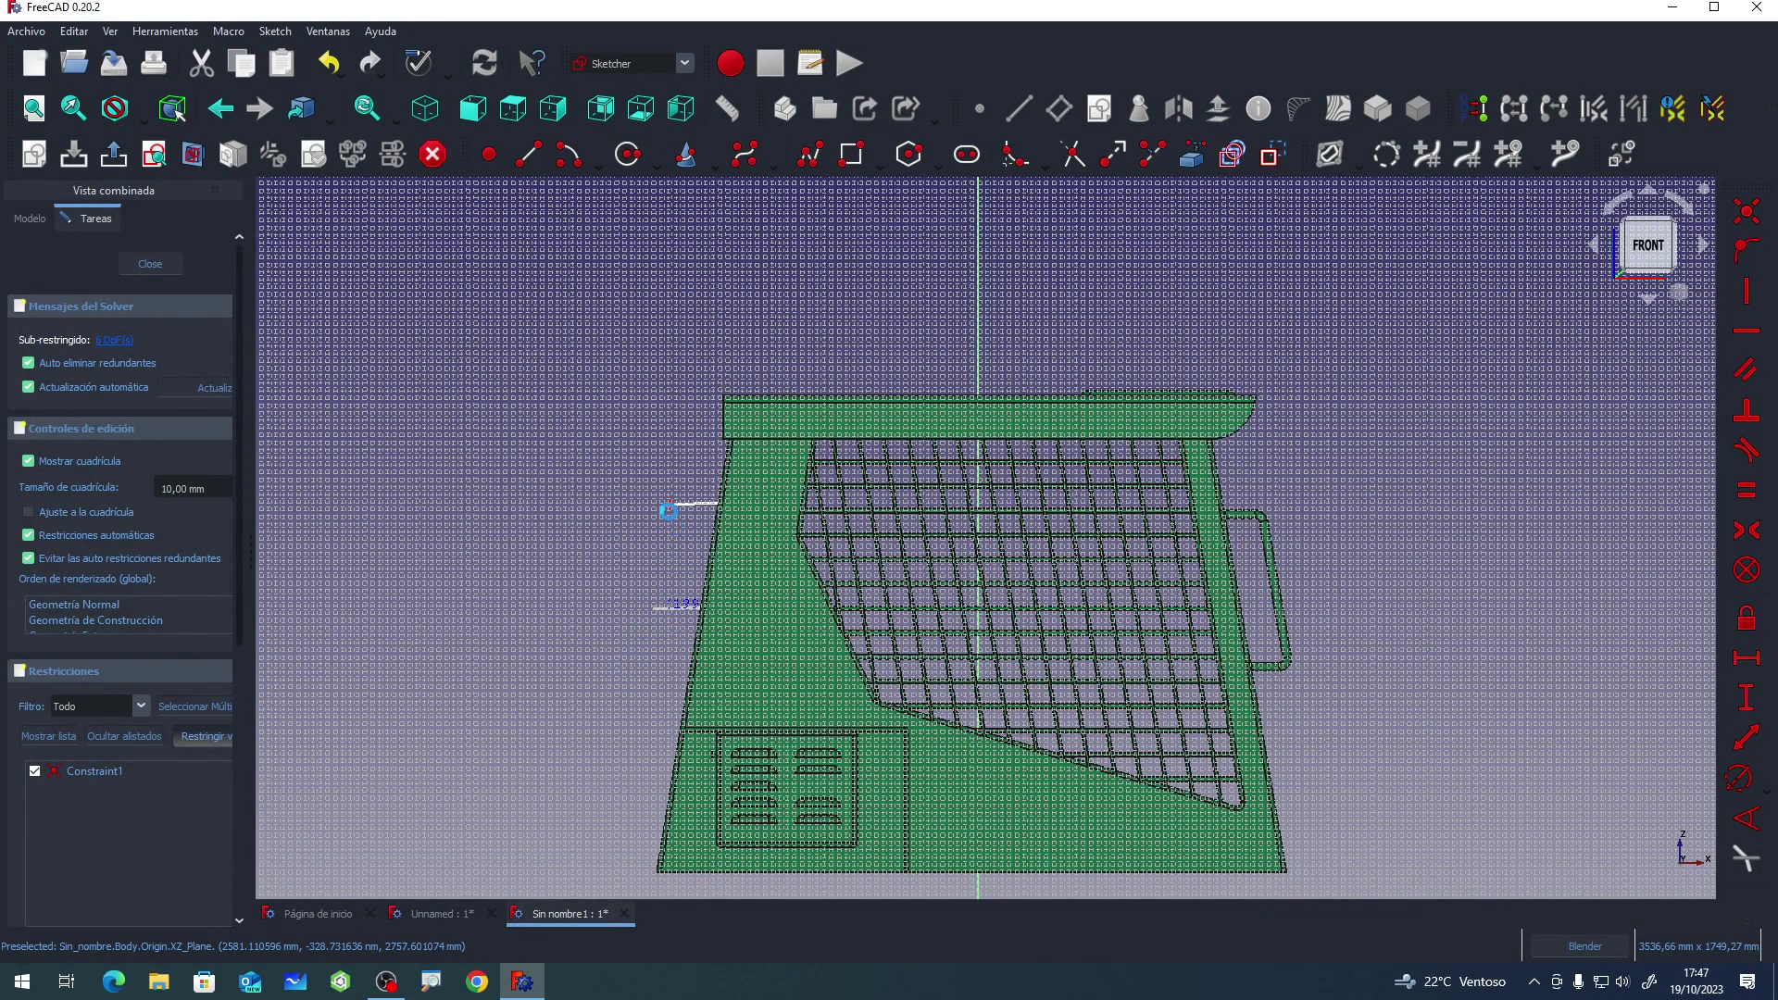
click(670, 504)
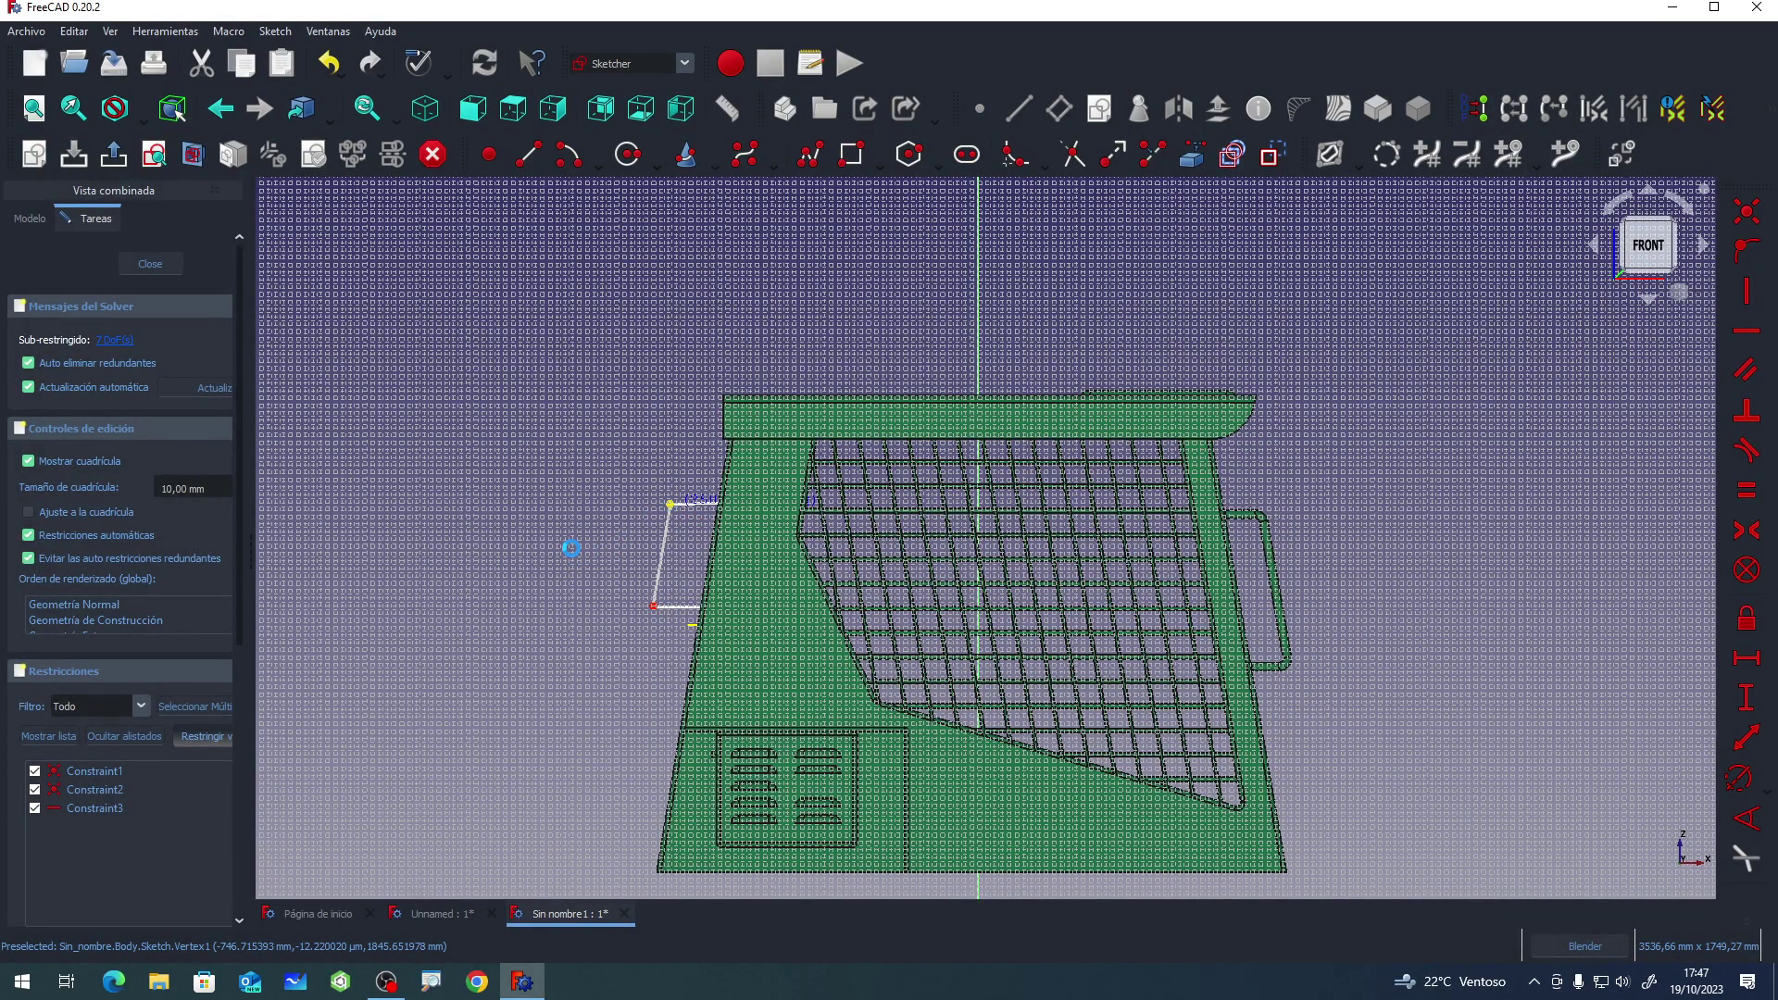
Hide the solid, drag the top-right vertex left to slant the outline, and close the sketch.
click(193, 154)
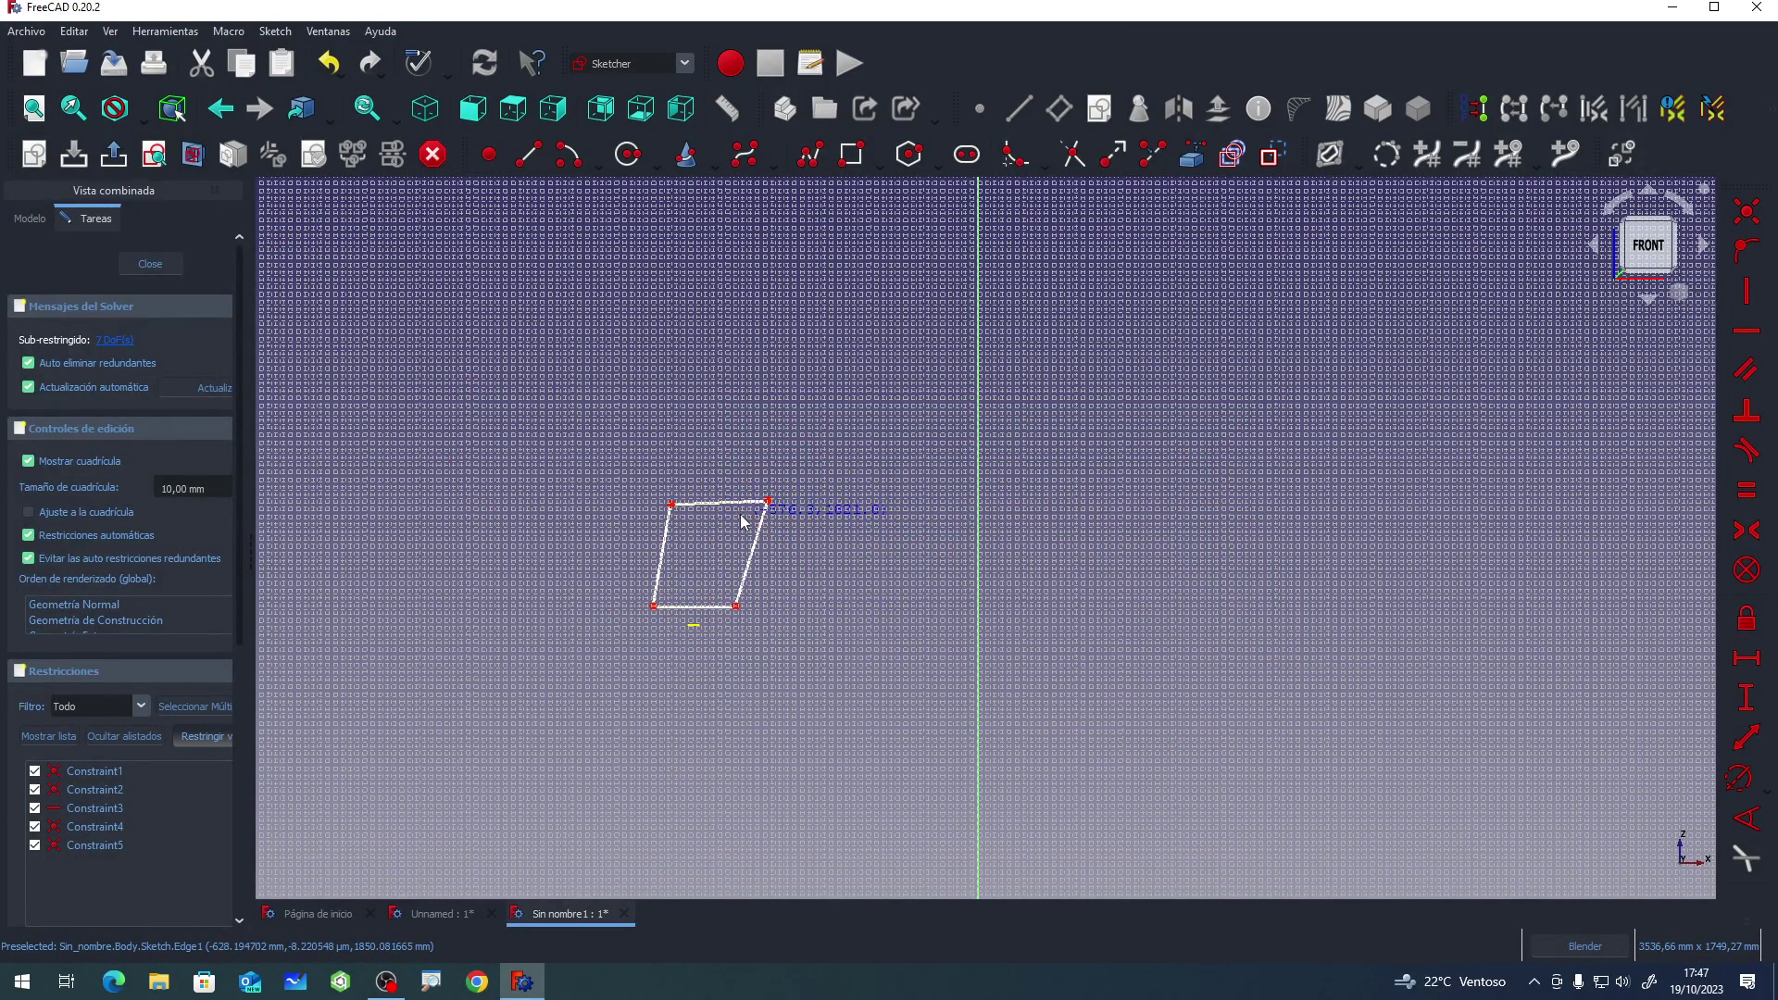
drag(768, 500, 761, 606)
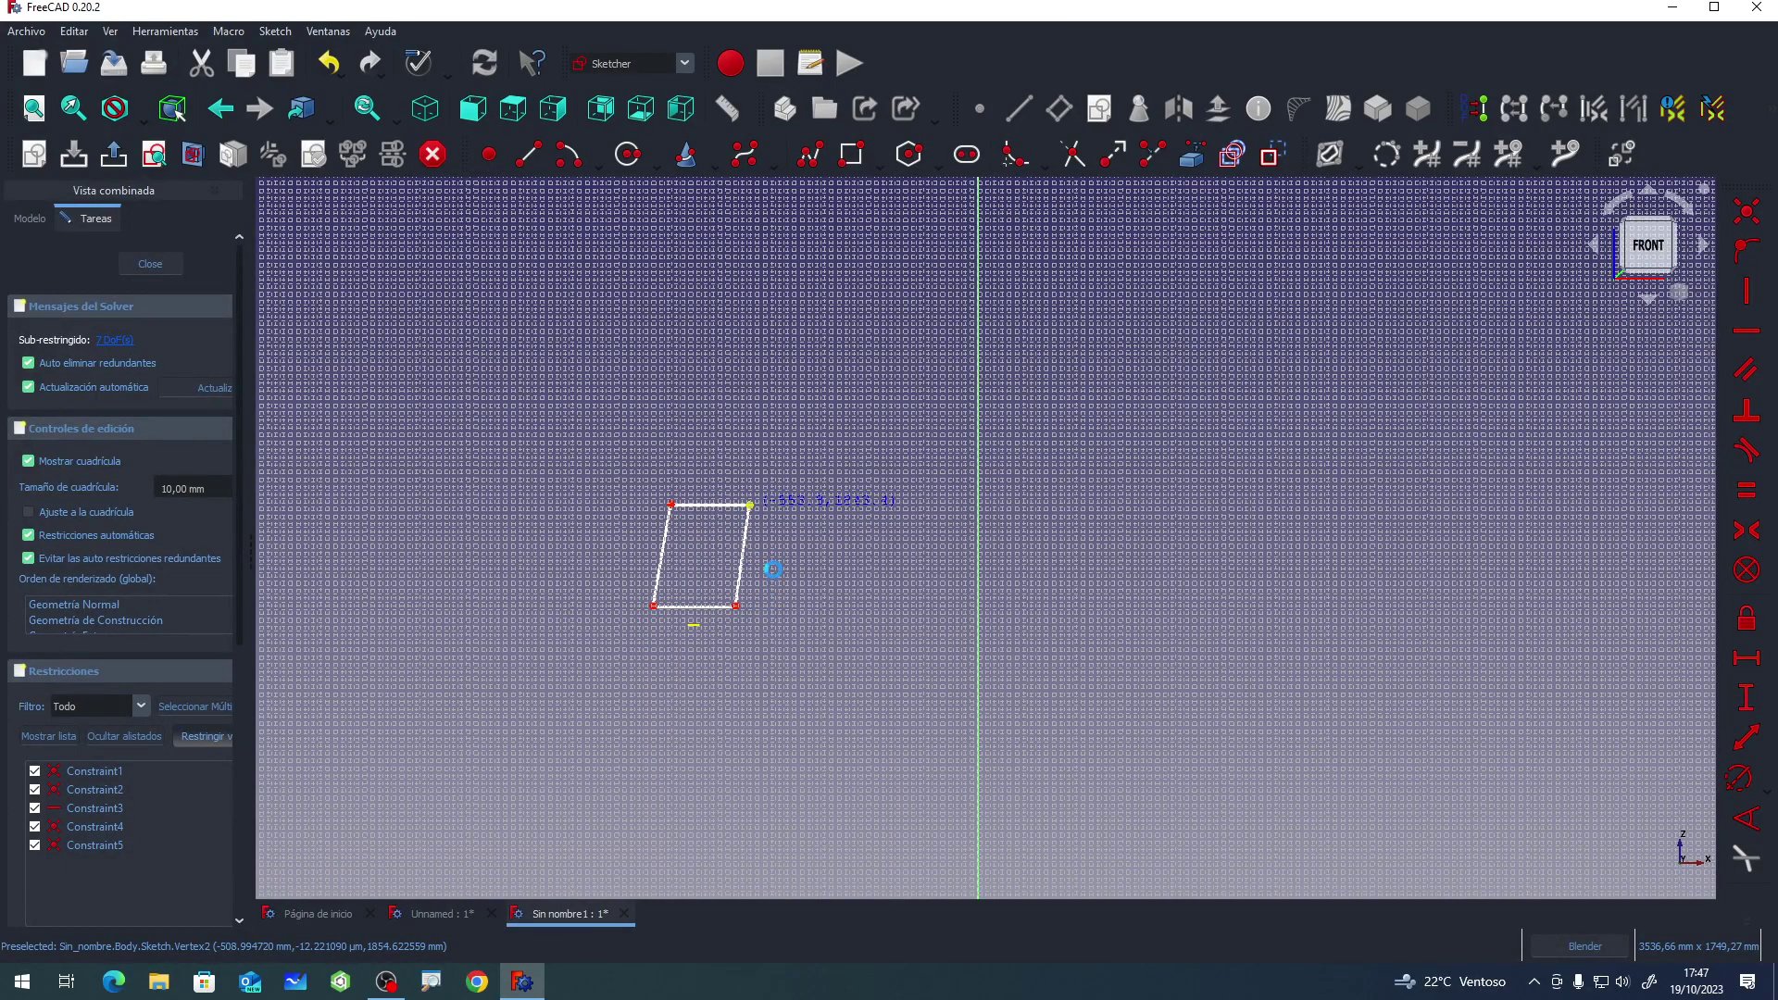
click(152, 264)
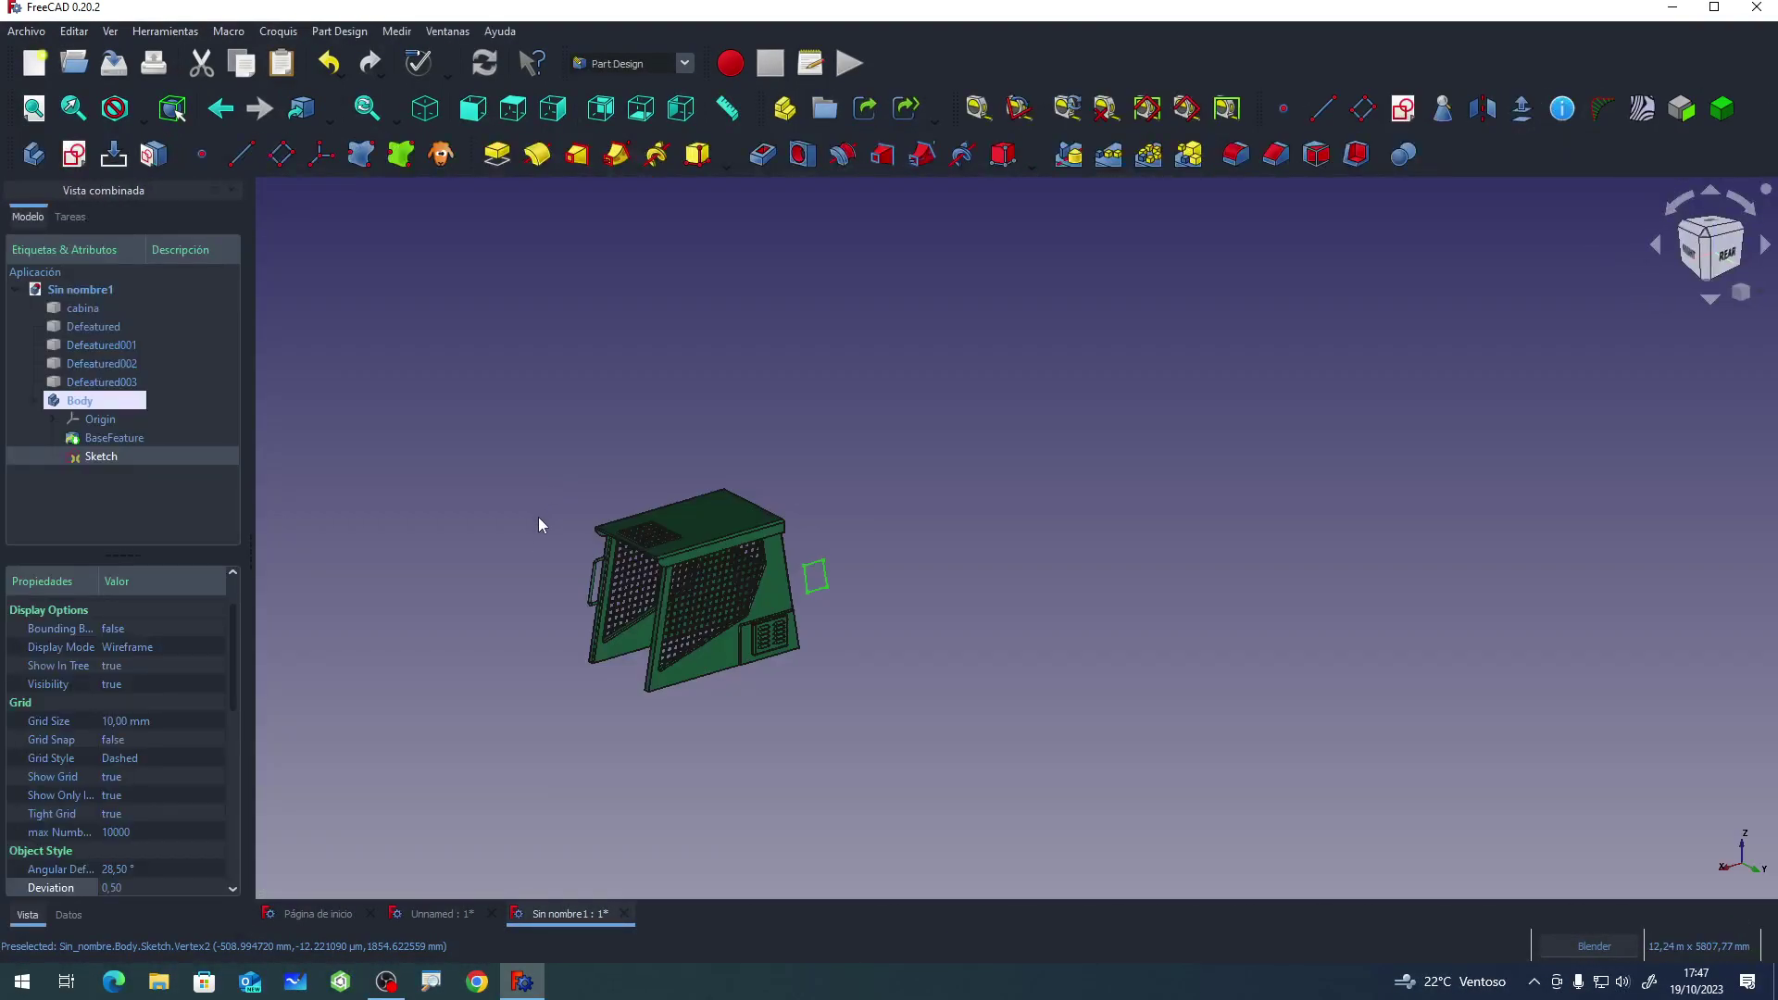
middle_drag(540, 525, 655, 587)
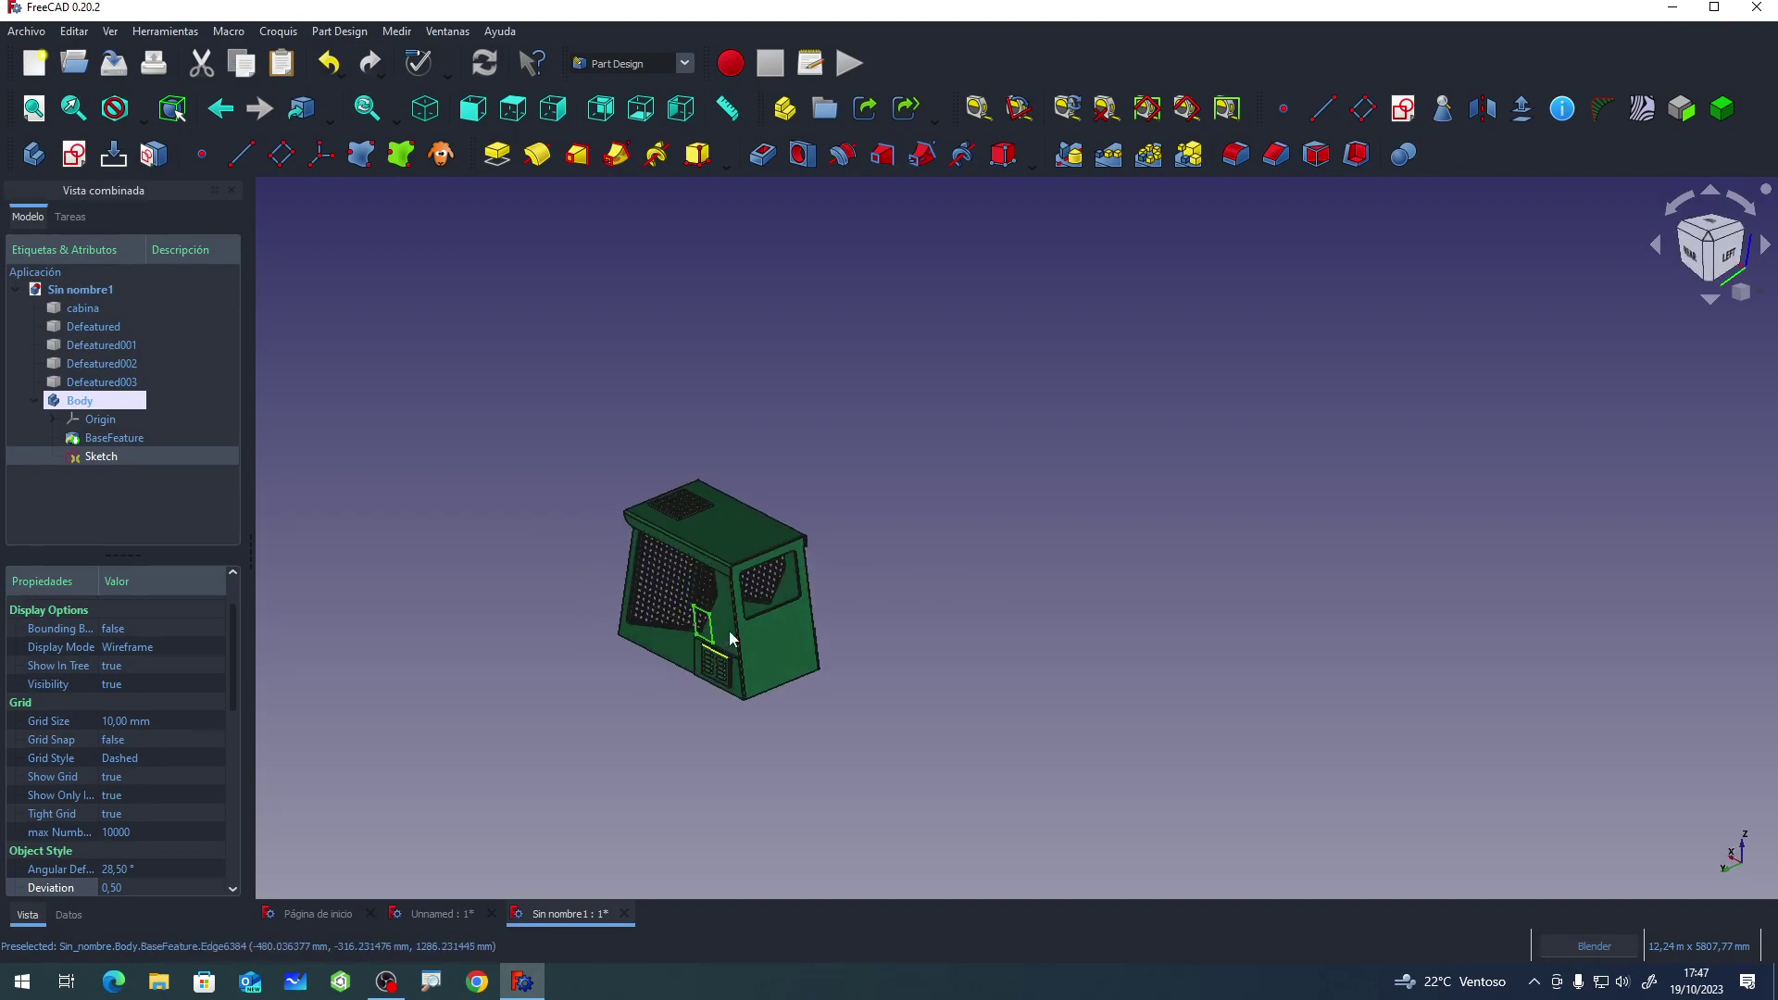
scroll(676, 592, up, 5)
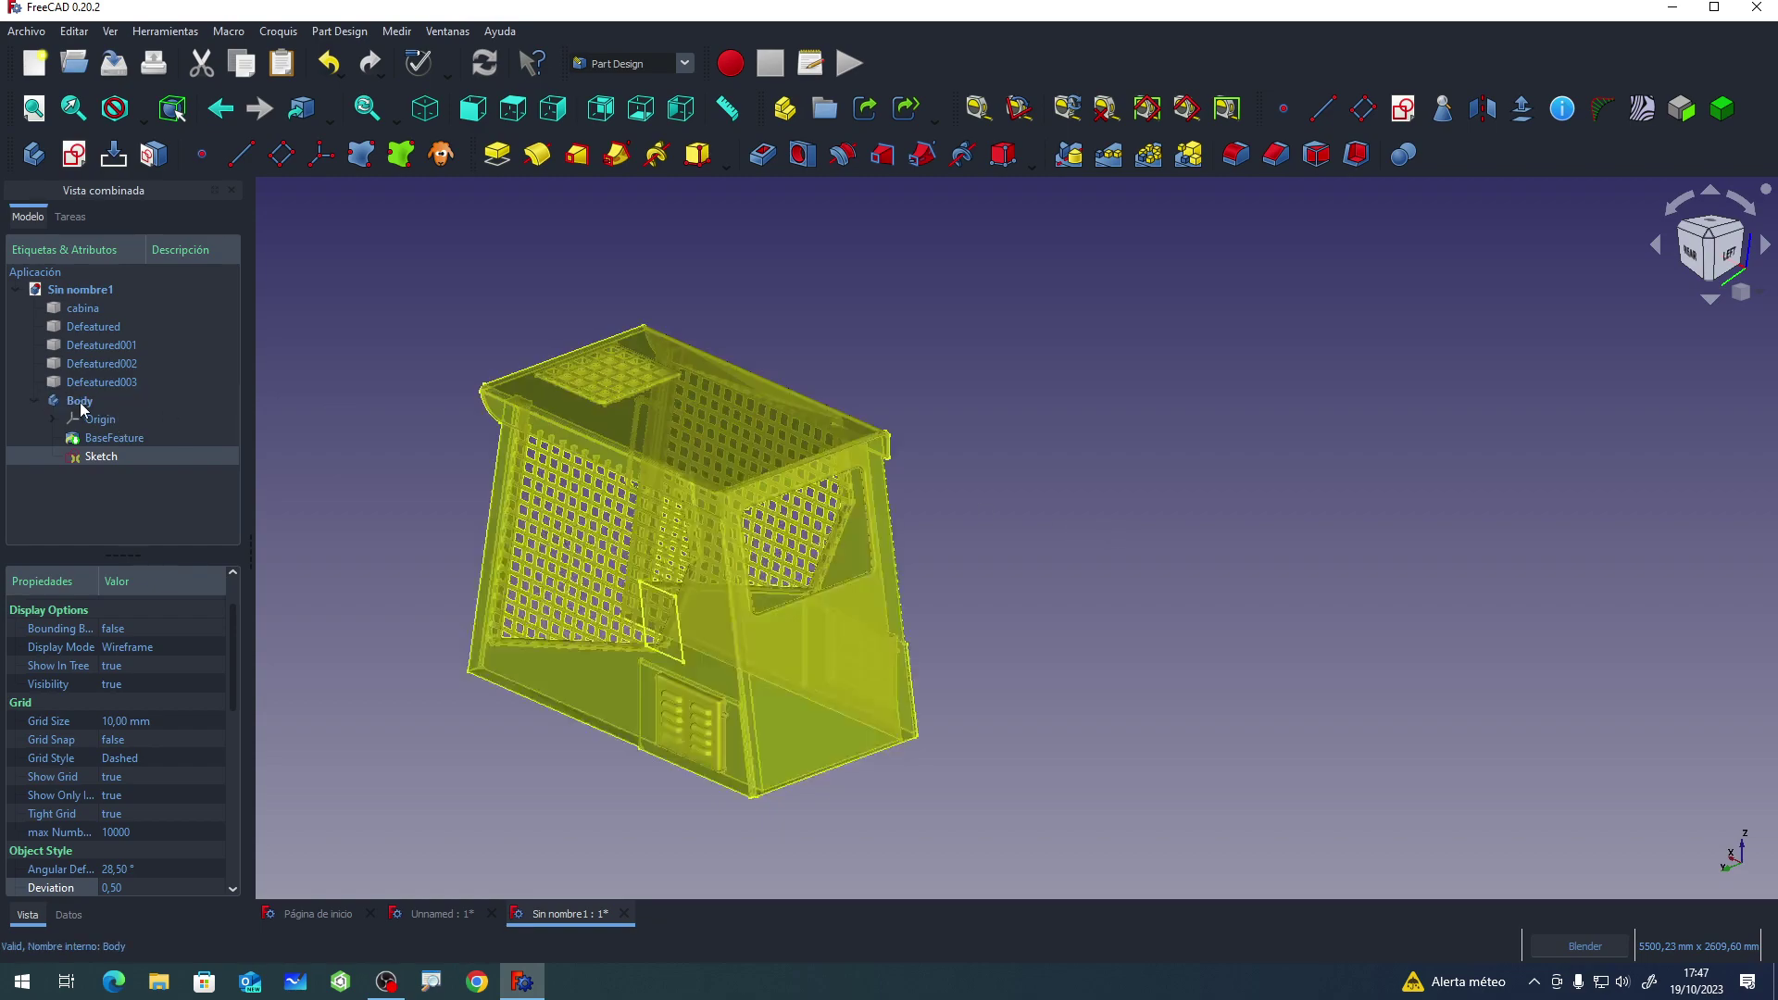
click(80, 402)
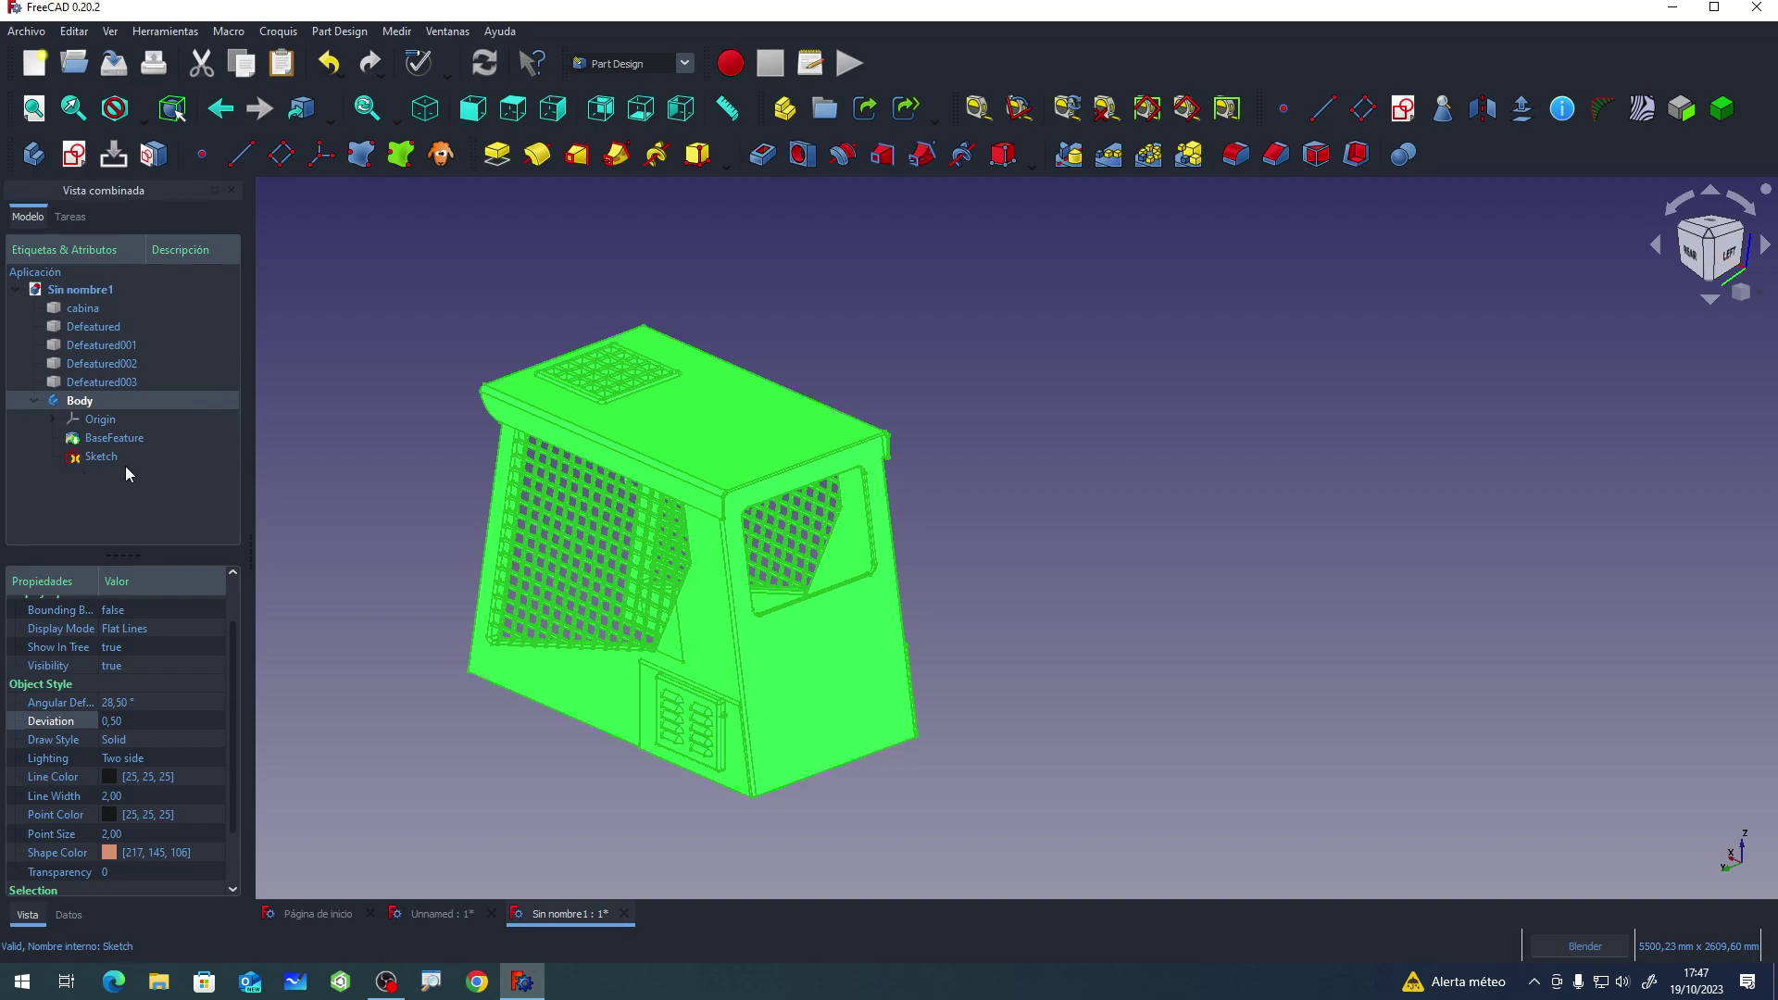
click(113, 441)
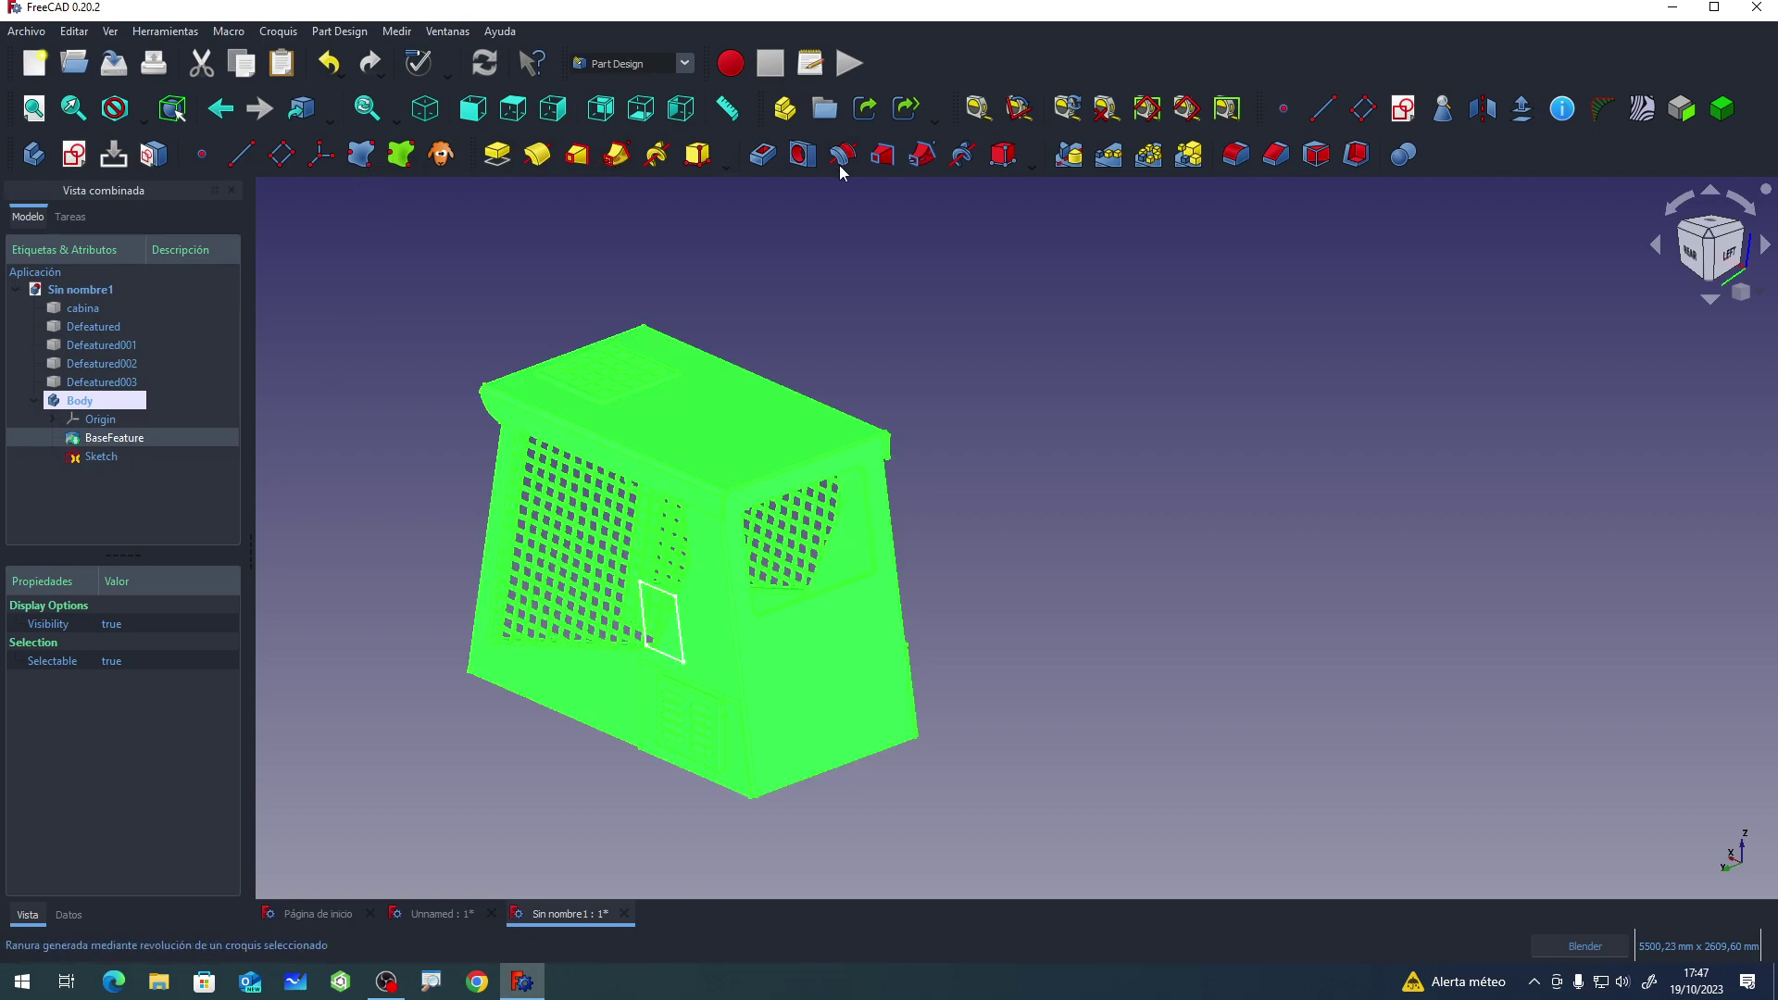
click(339, 406)
middle_drag(329, 619, 405, 611)
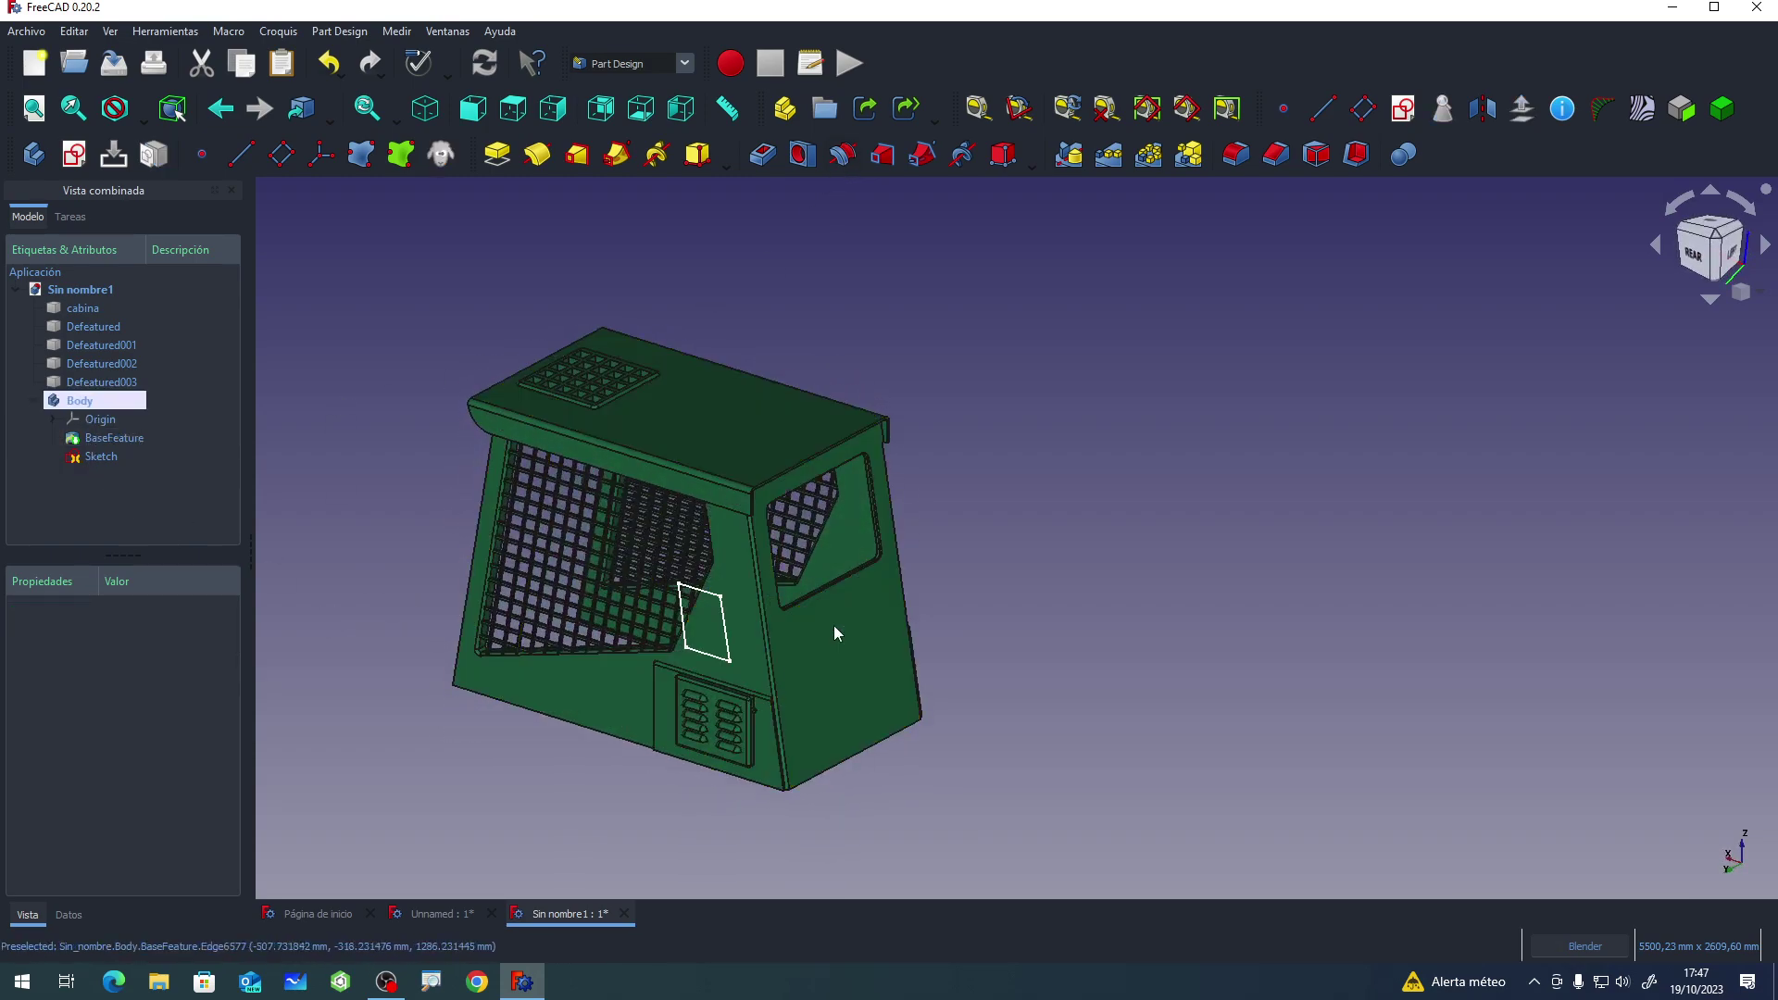
click(82, 403)
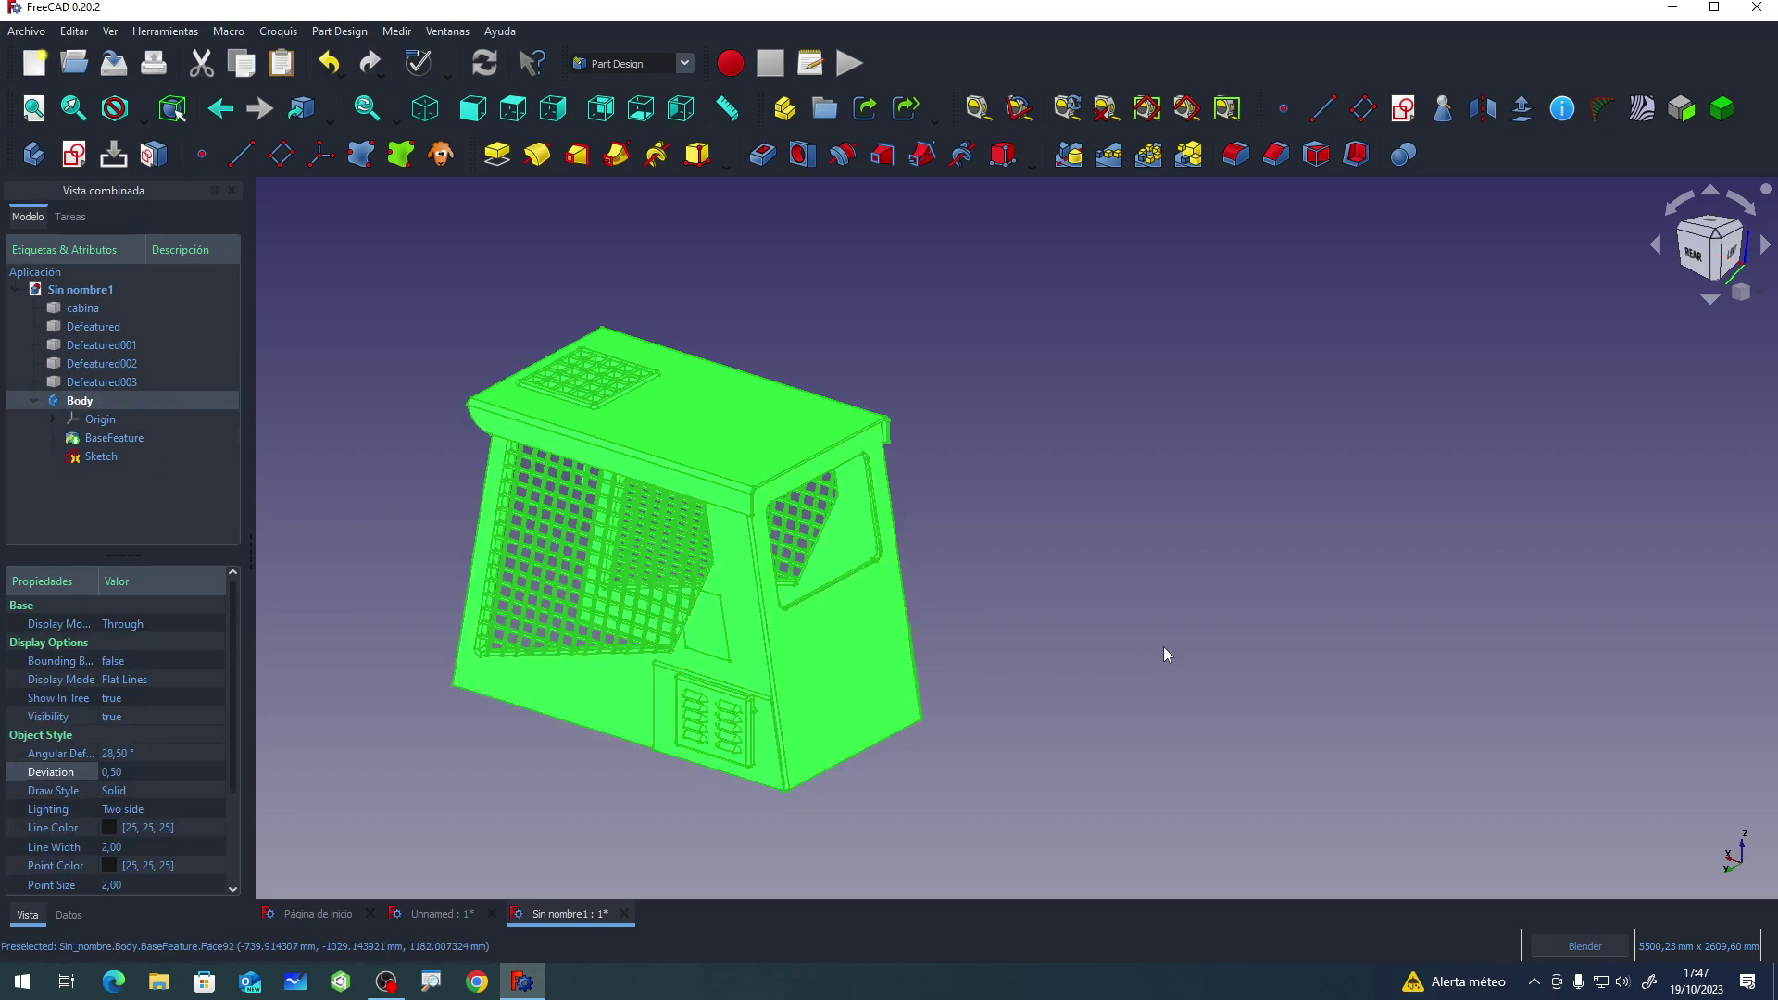
click(1085, 655)
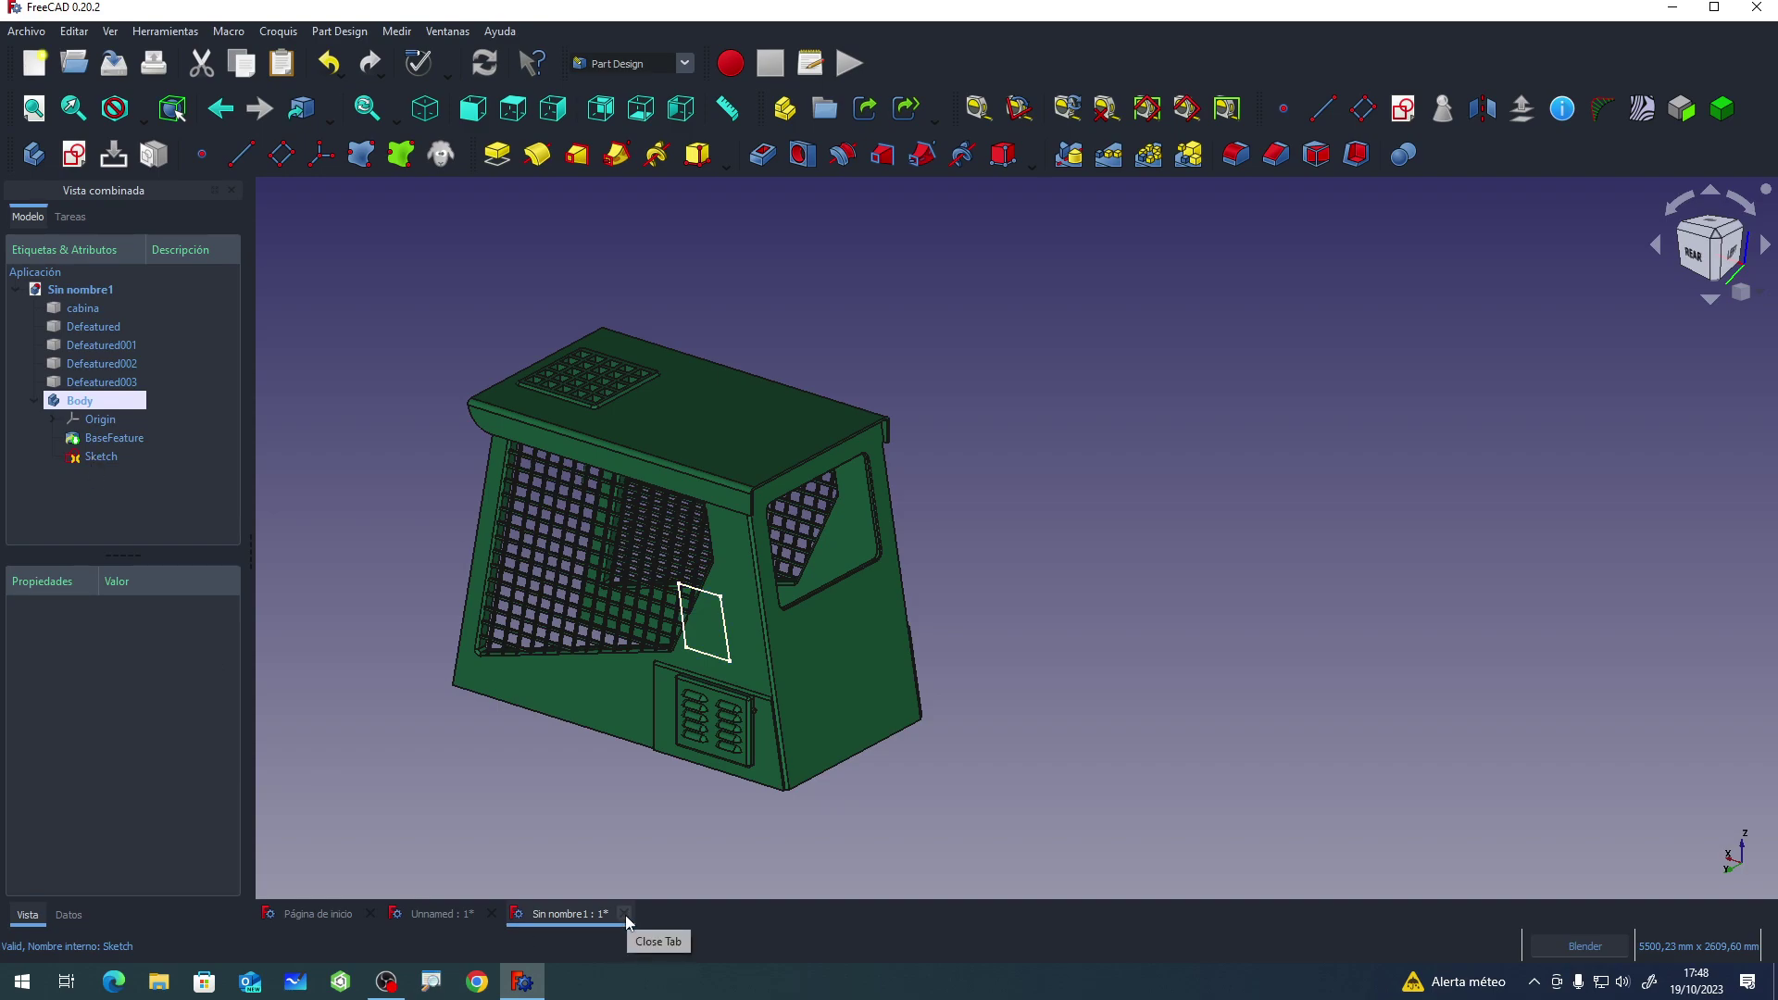
mouse_move(908, 822)
middle_down()
mouse_move(1182, 762)
mouse_move(1413, 747)
mouse_move(1009, 768)
mouse_move(698, 754)
mouse_move(1028, 759)
mouse_move(456, 695)
mouse_move(845, 734)
mouse_move(553, 726)
mouse_move(659, 733)
mouse_move(636, 787)
mouse_move(908, 754)
middle_up()
scroll(907, 754, up, 2)
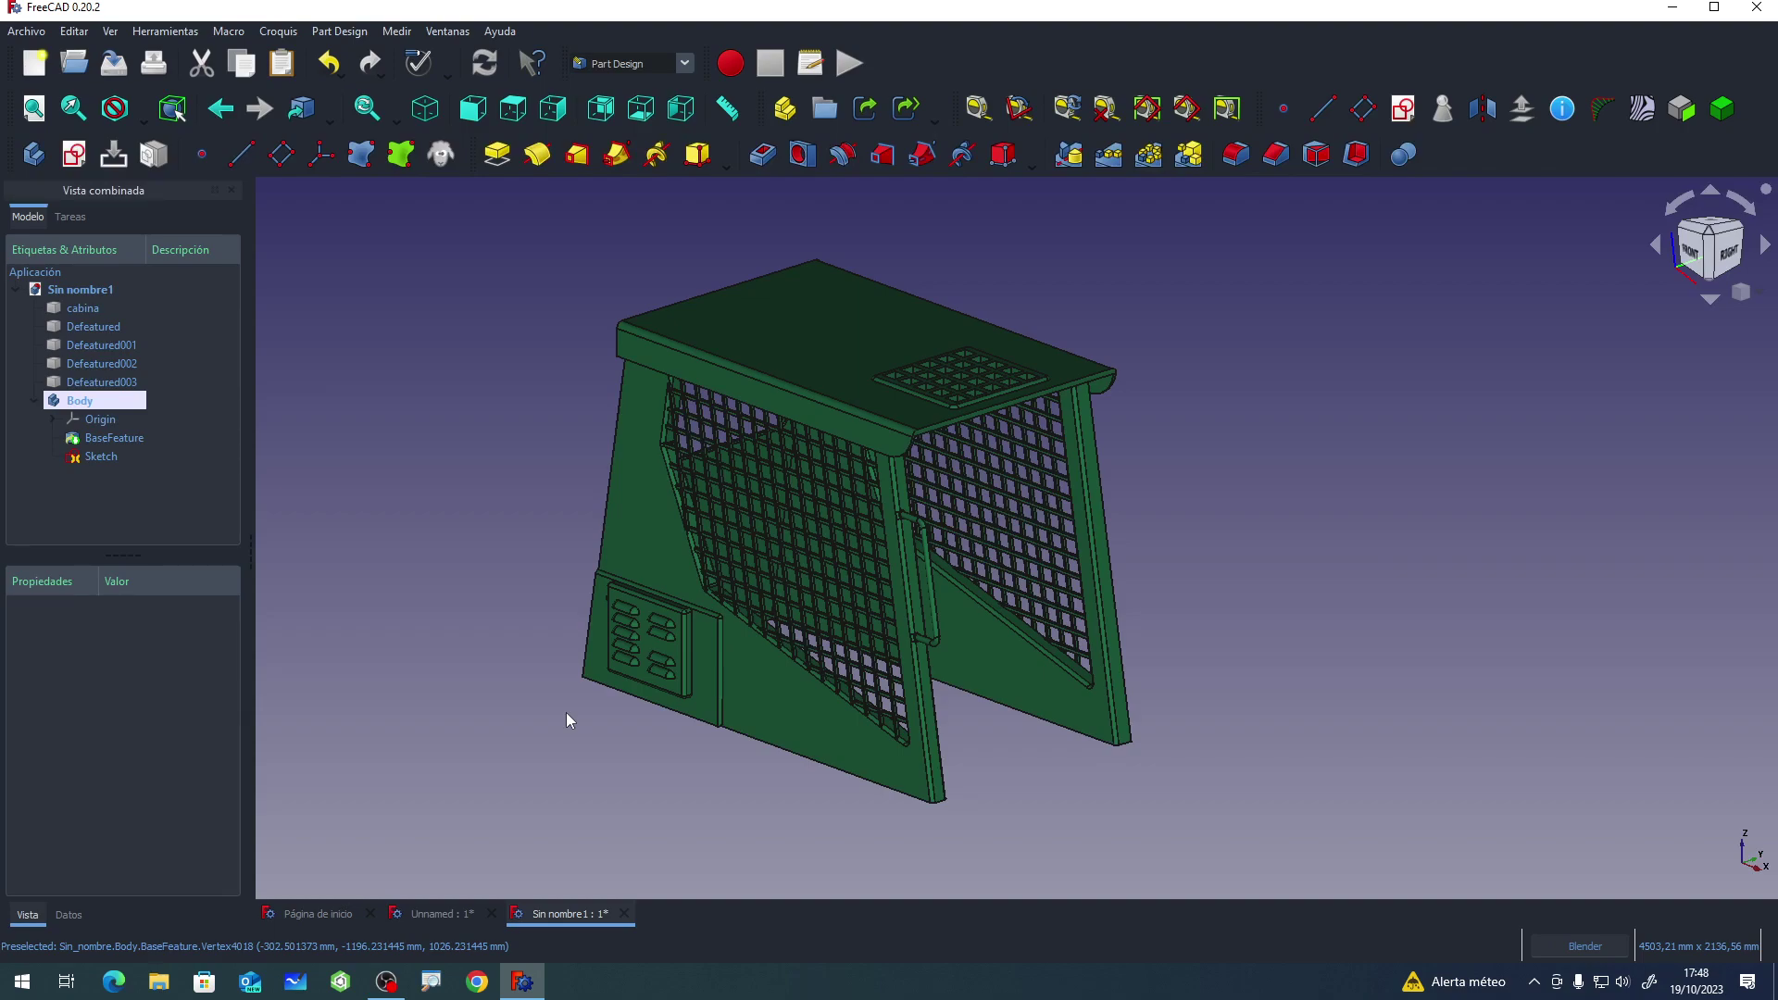
Orbit to the cabin's door side and start a sketch on the front door face.
click(685, 63)
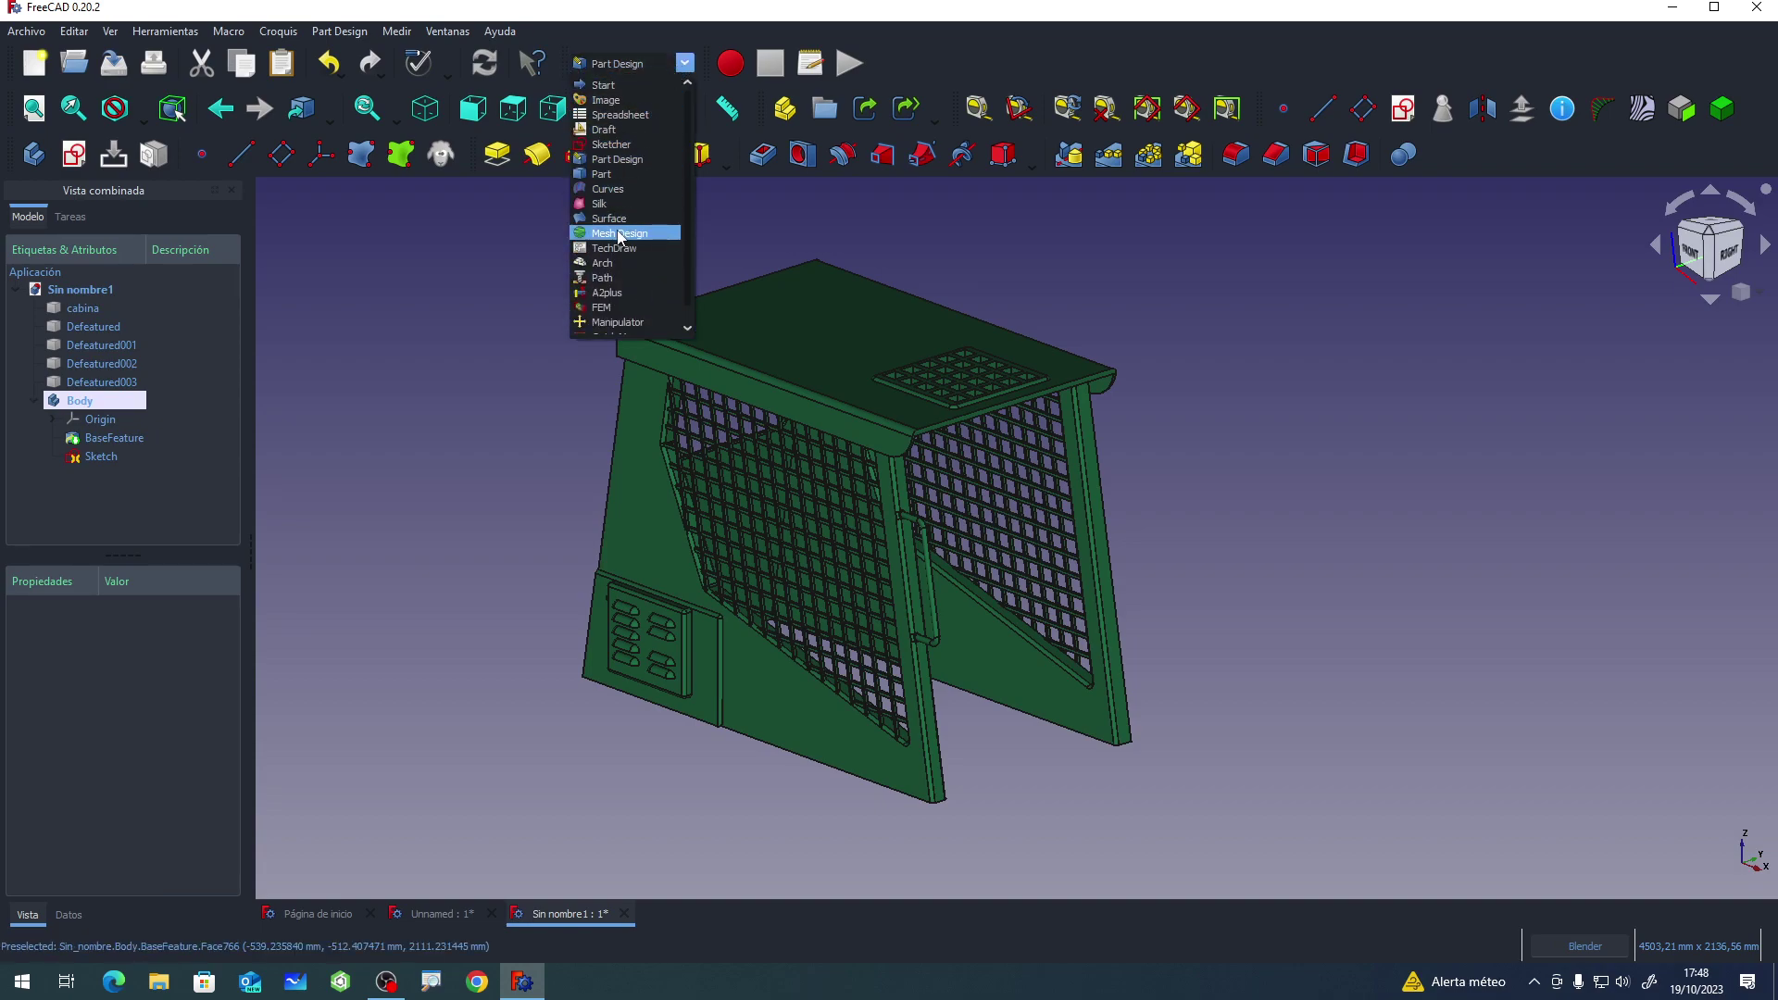
click(1270, 409)
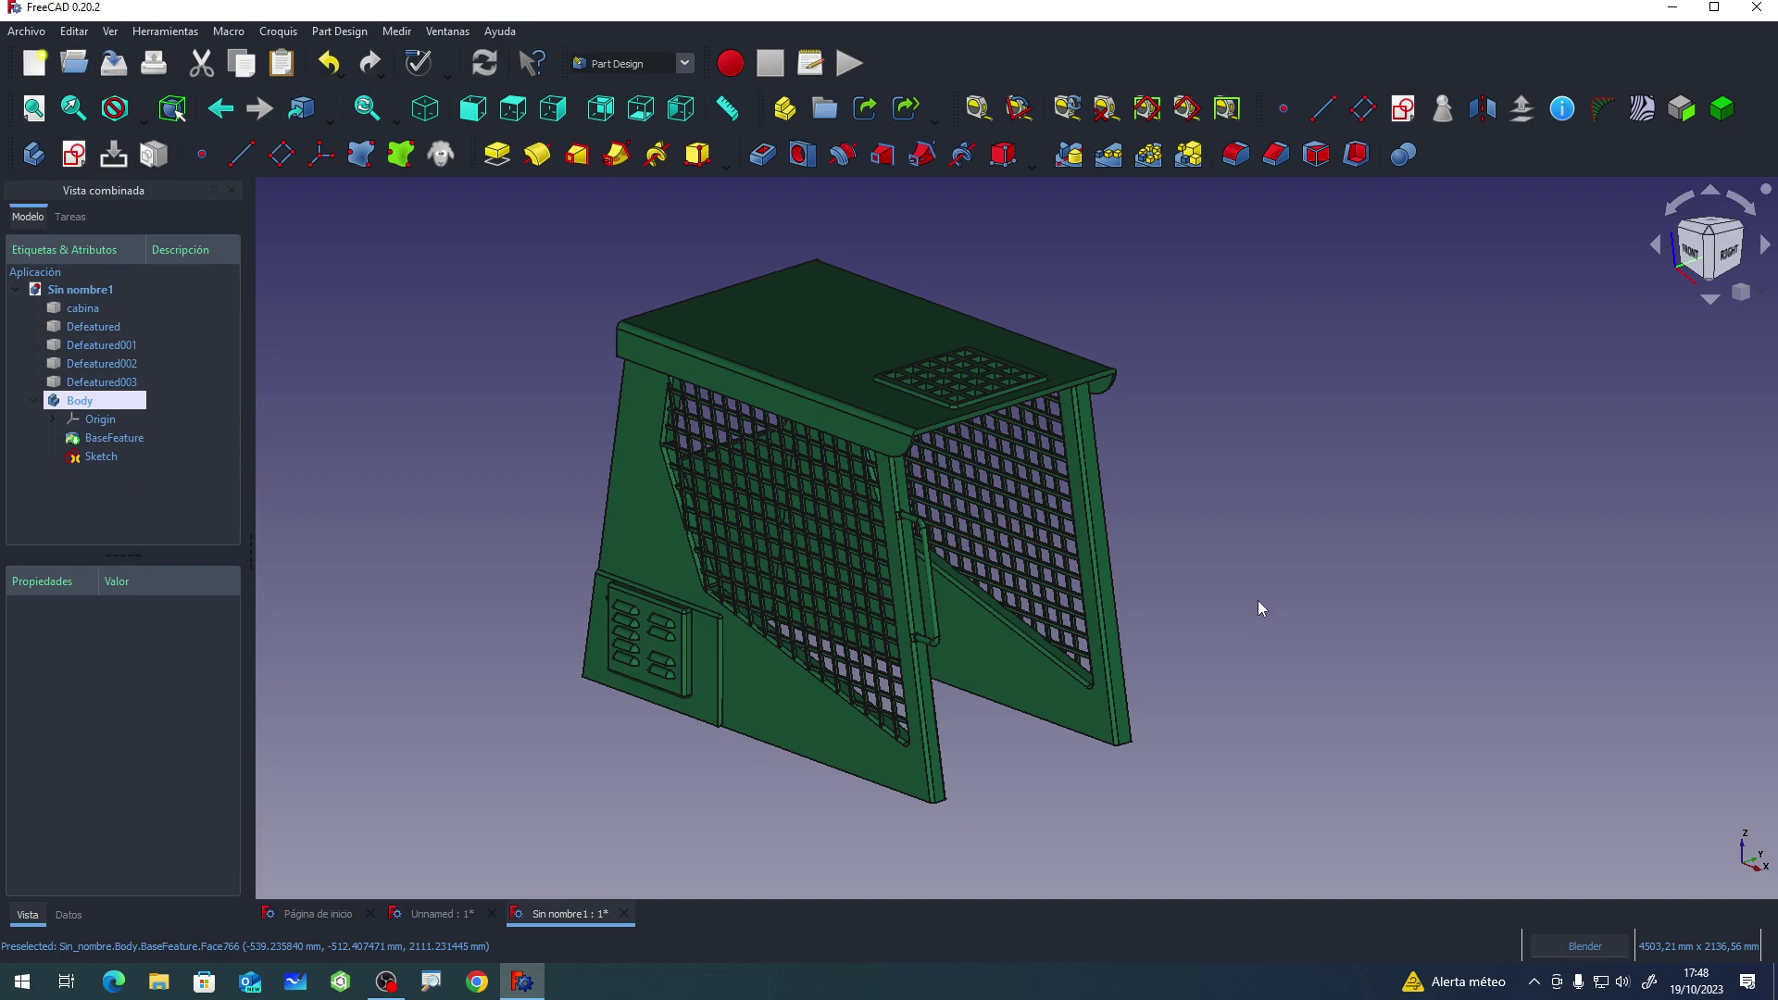
mouse_move(964, 706)
middle_down()
mouse_move(1282, 637)
mouse_move(1226, 683)
mouse_move(830, 794)
middle_up()
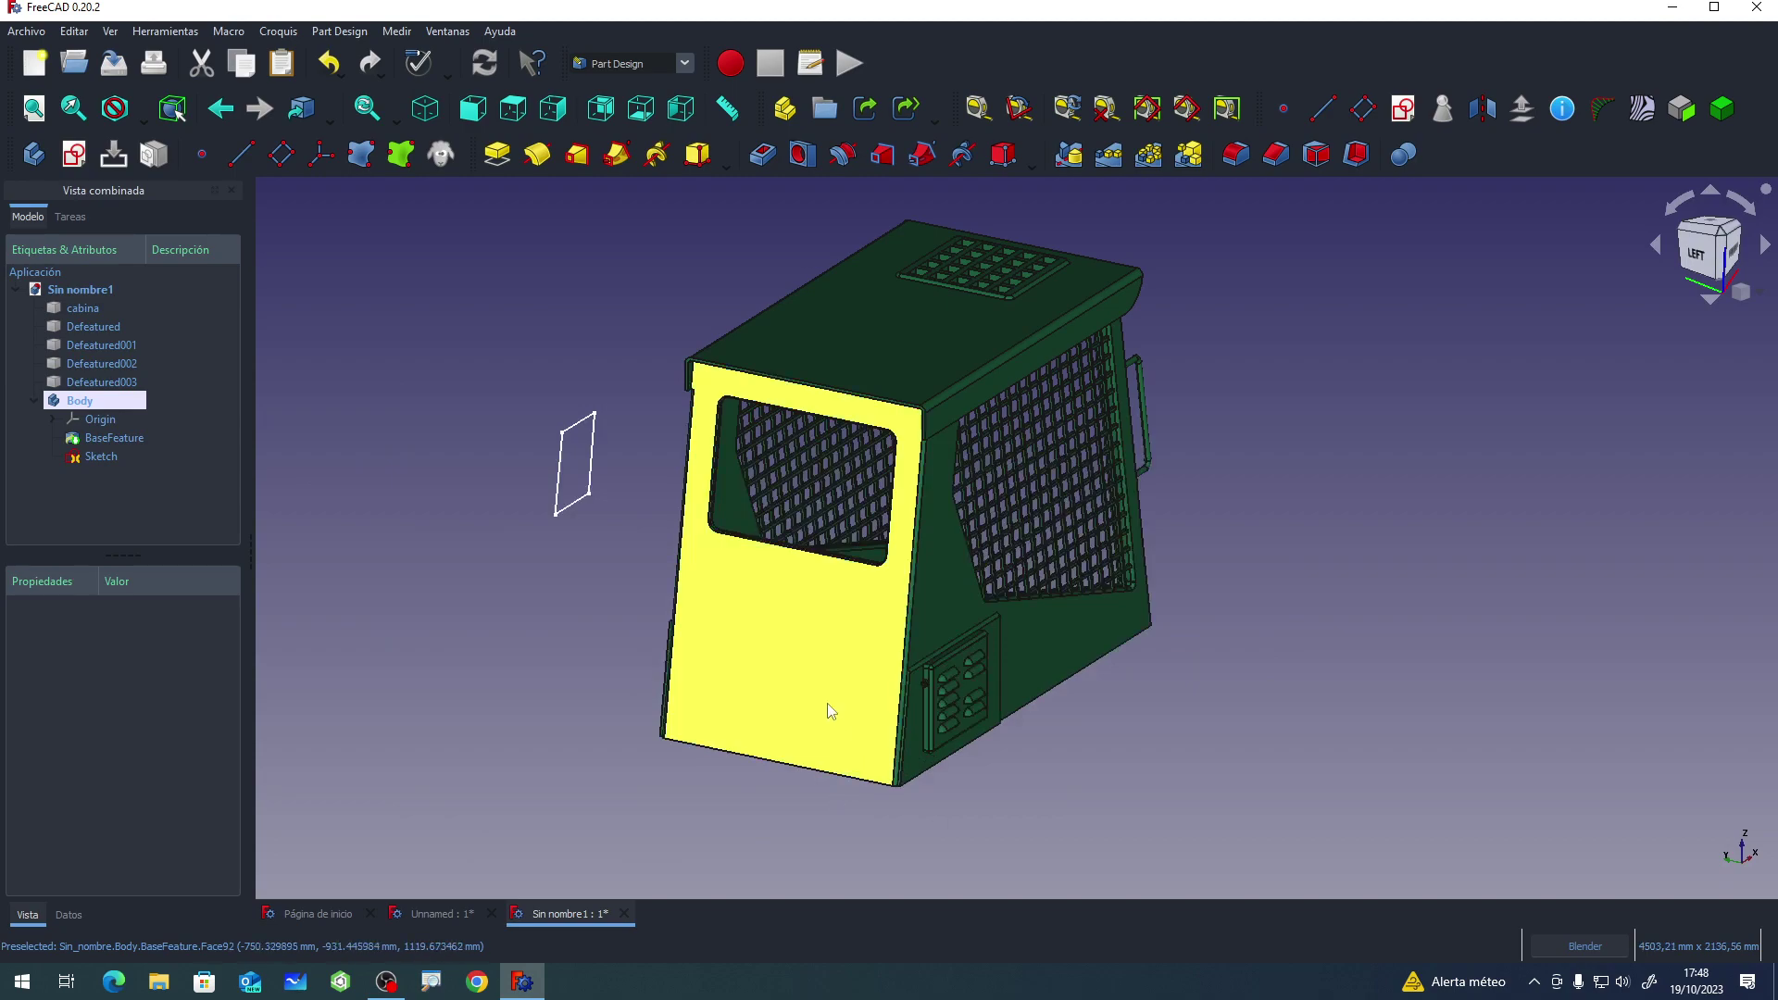
click(801, 674)
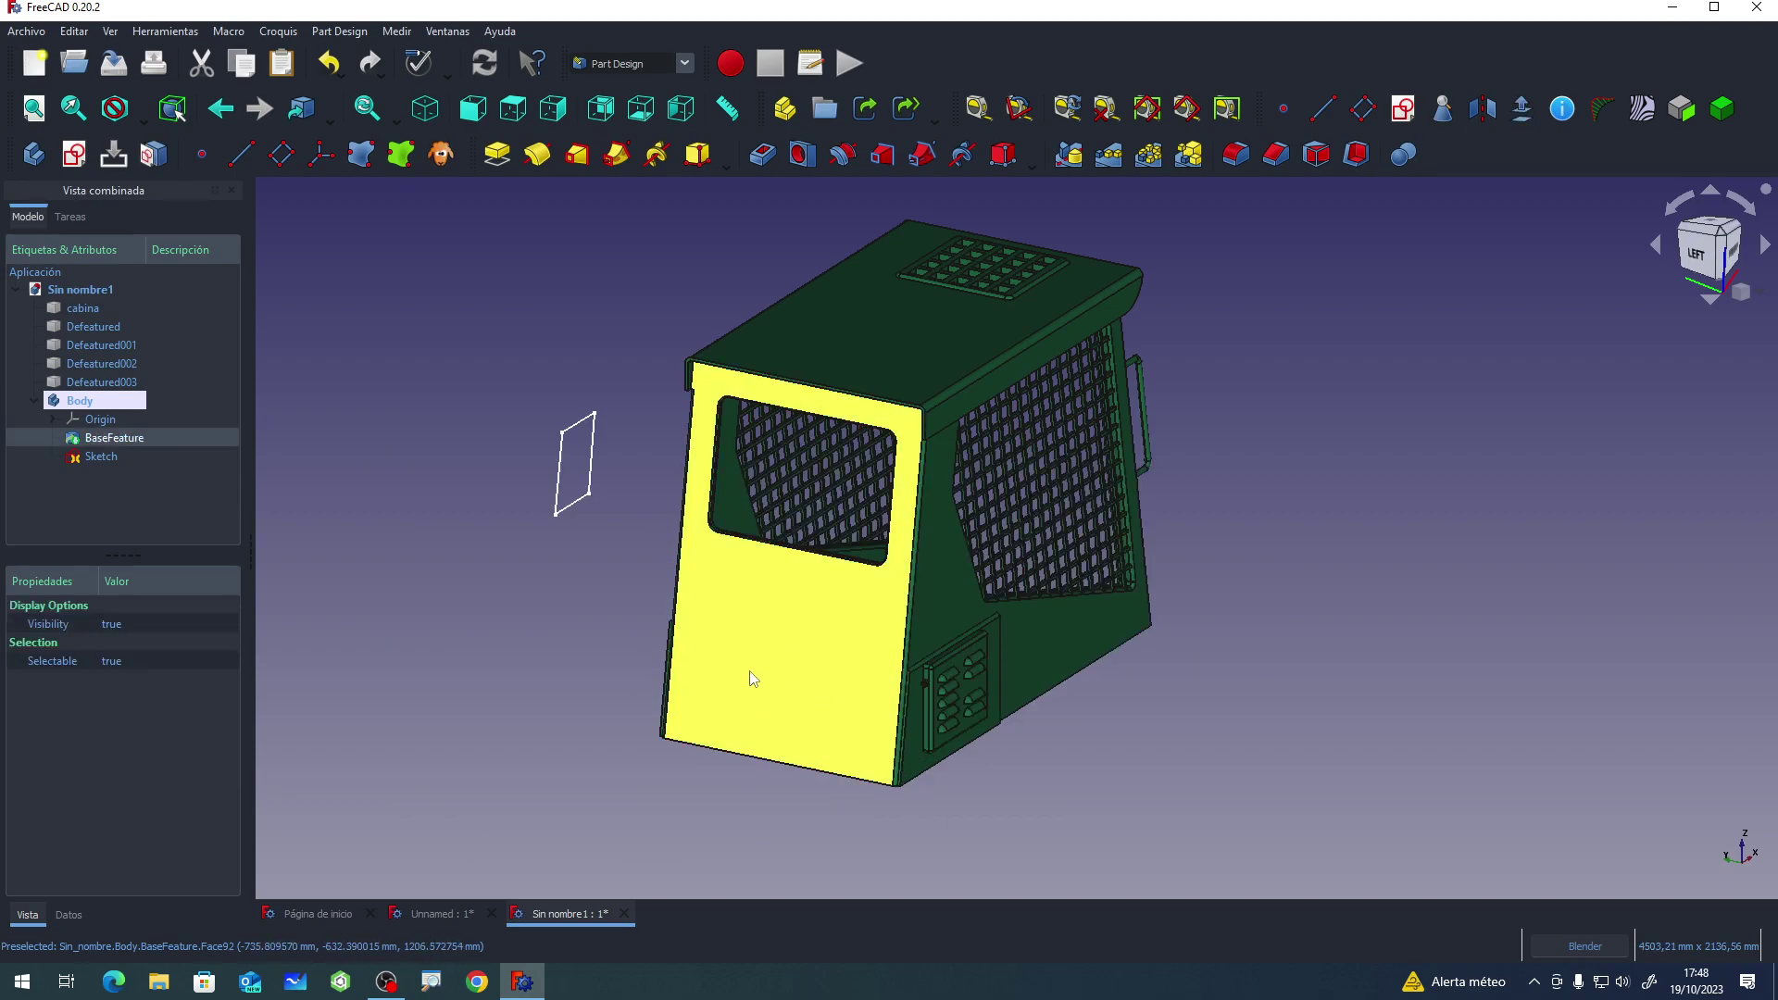
click(73, 154)
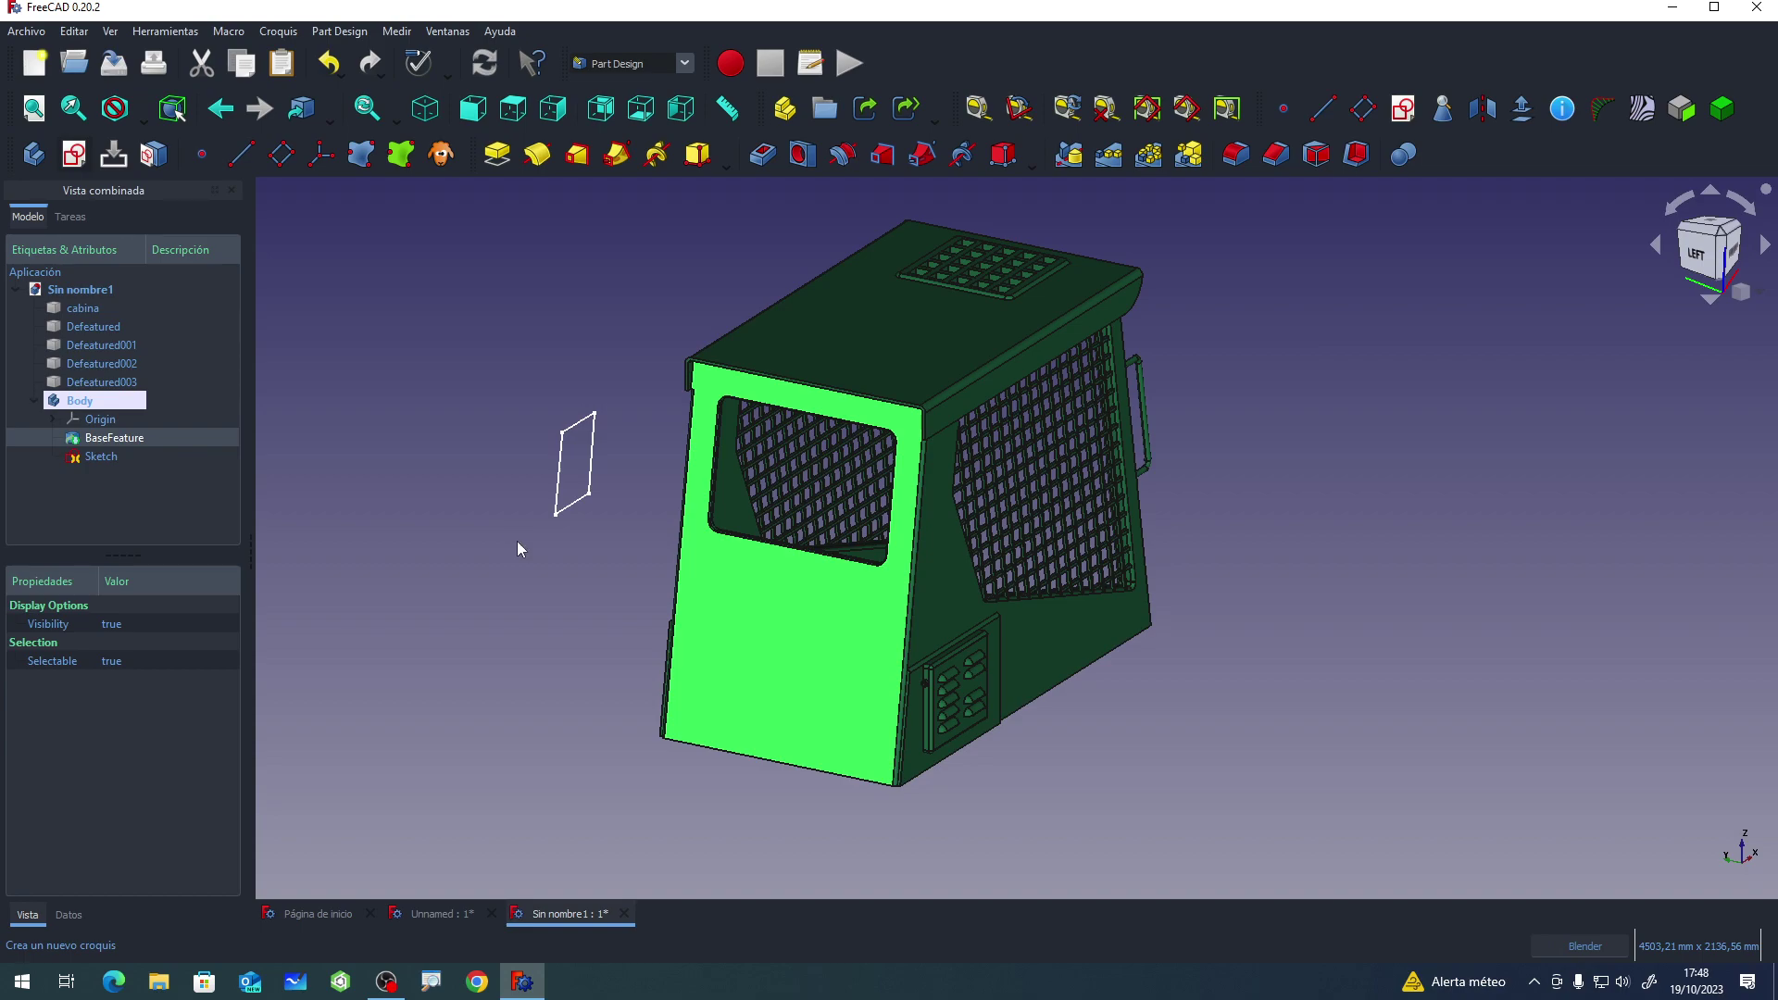
Draw a rectangle across the lower middle of the door panel.
scroll(1122, 648, up, 3)
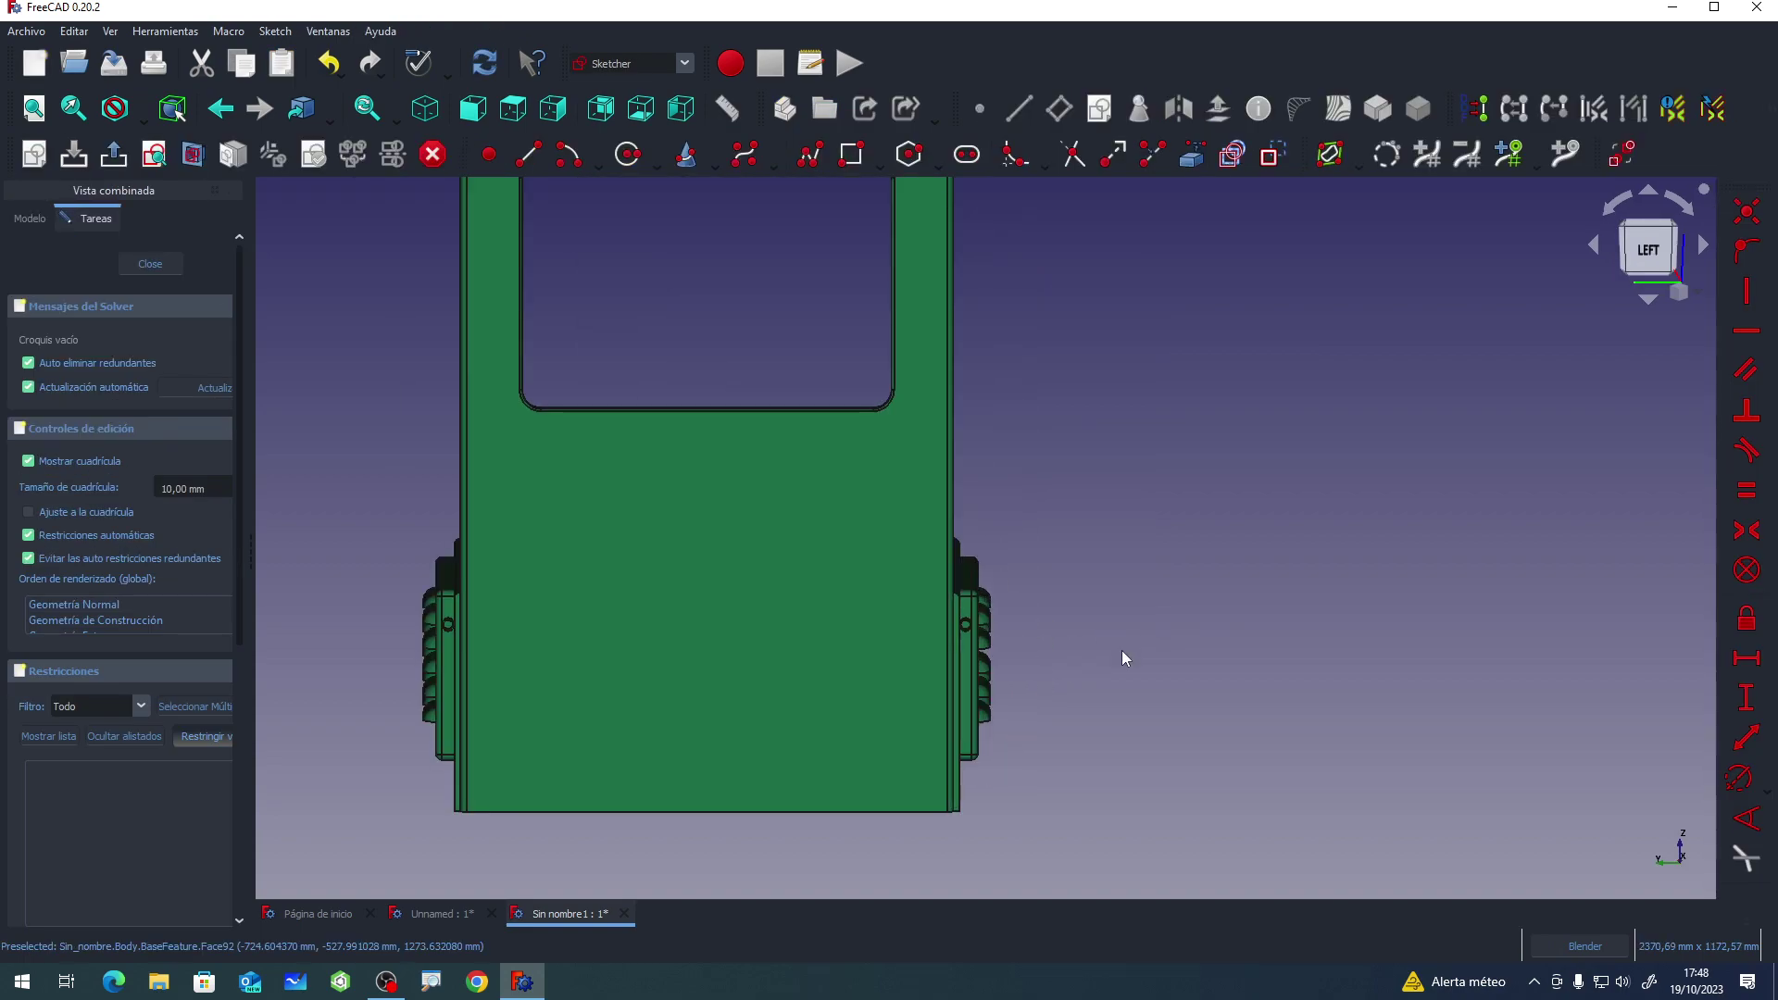
click(851, 157)
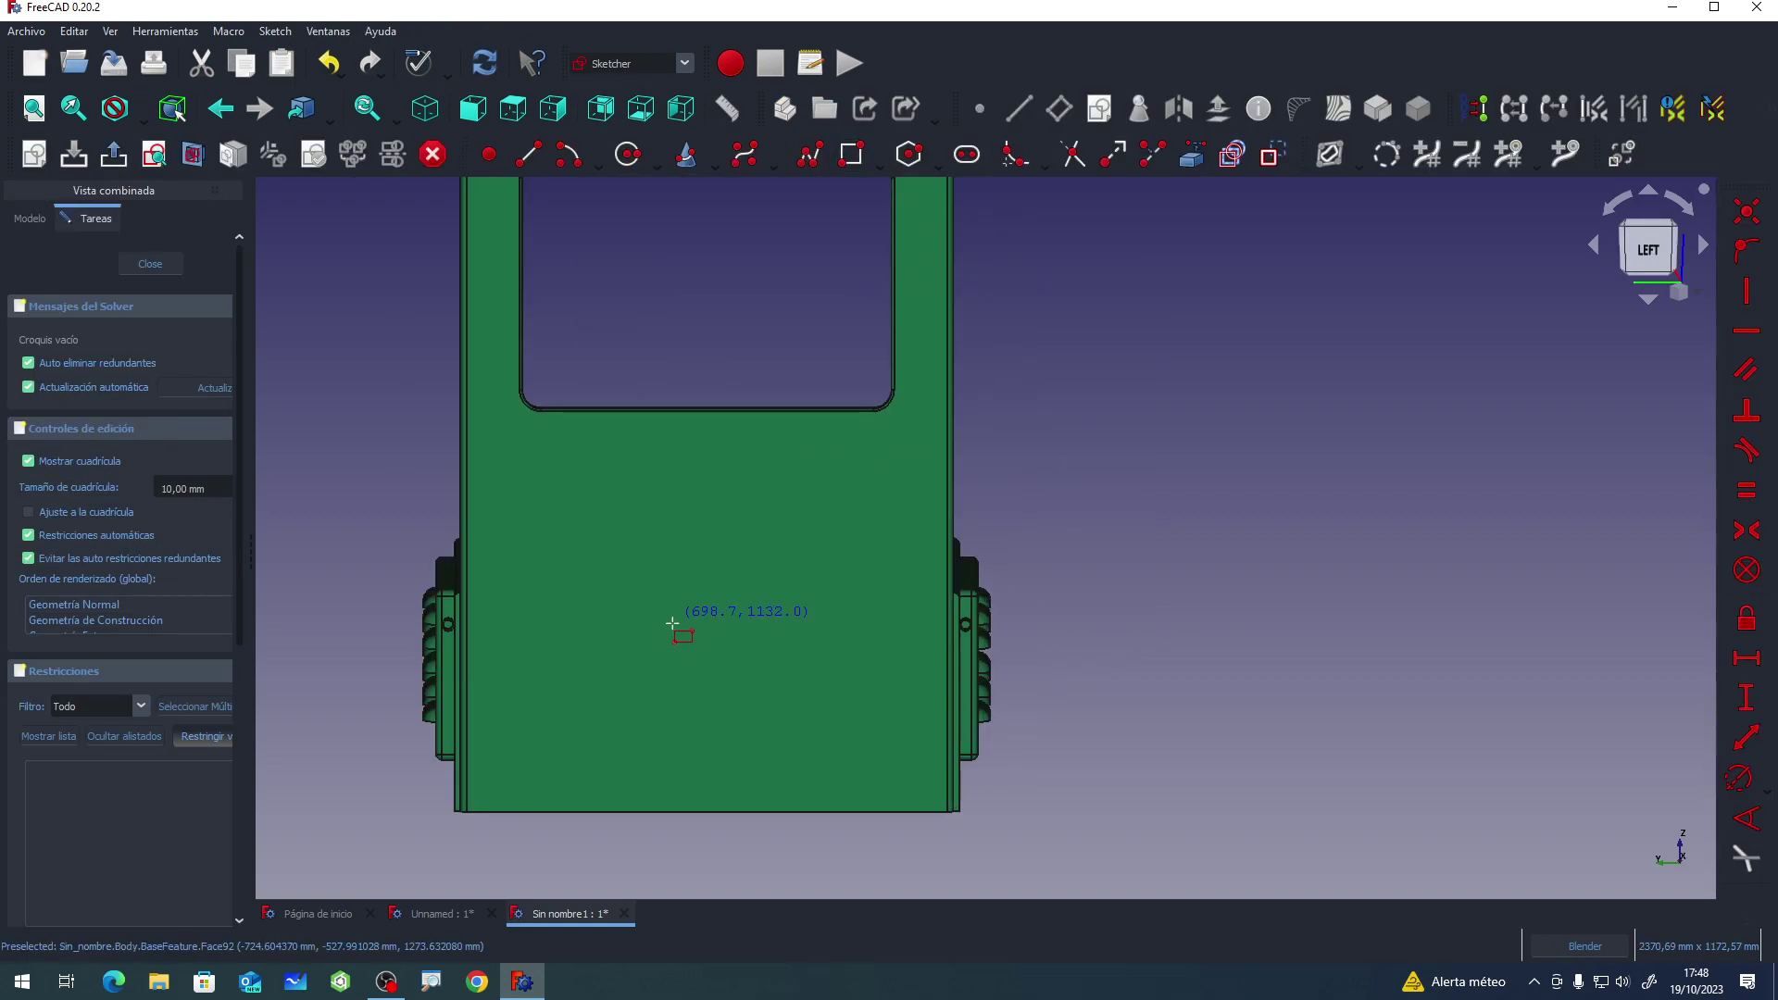
click(538, 485)
click(881, 720)
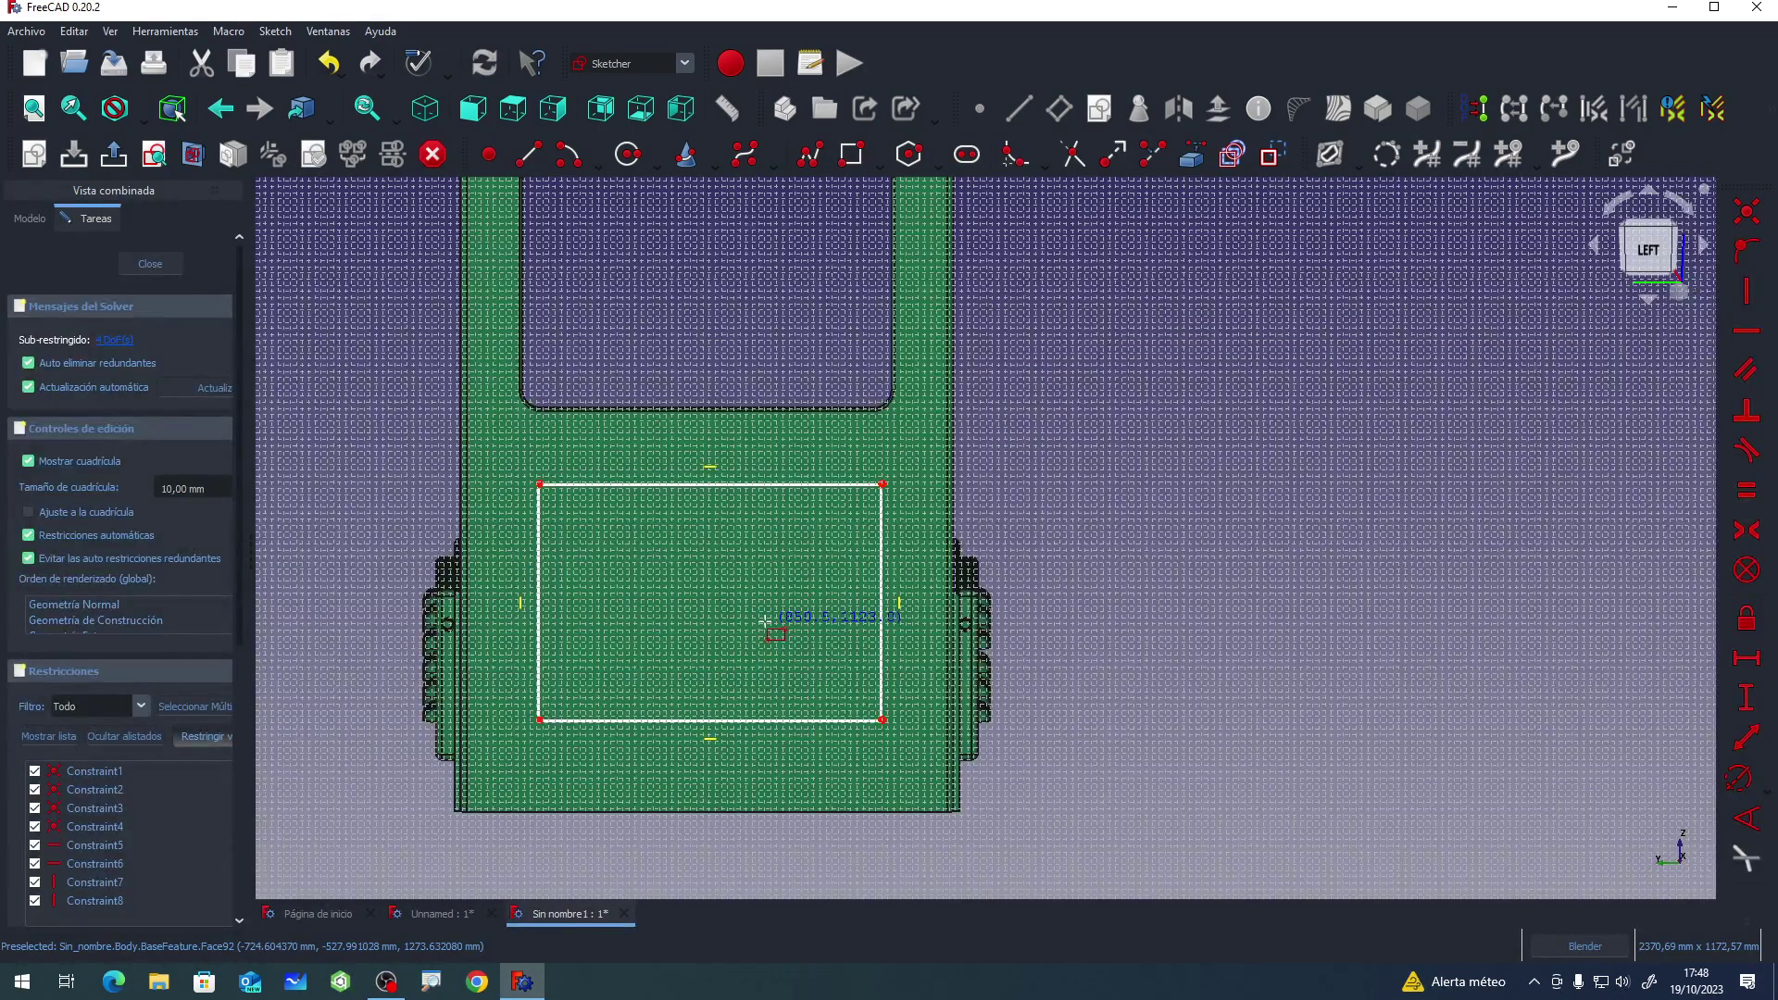
Constrain the rectangle height to 383,34 mm and hide the sketch grid.
key(i)
click(882, 603)
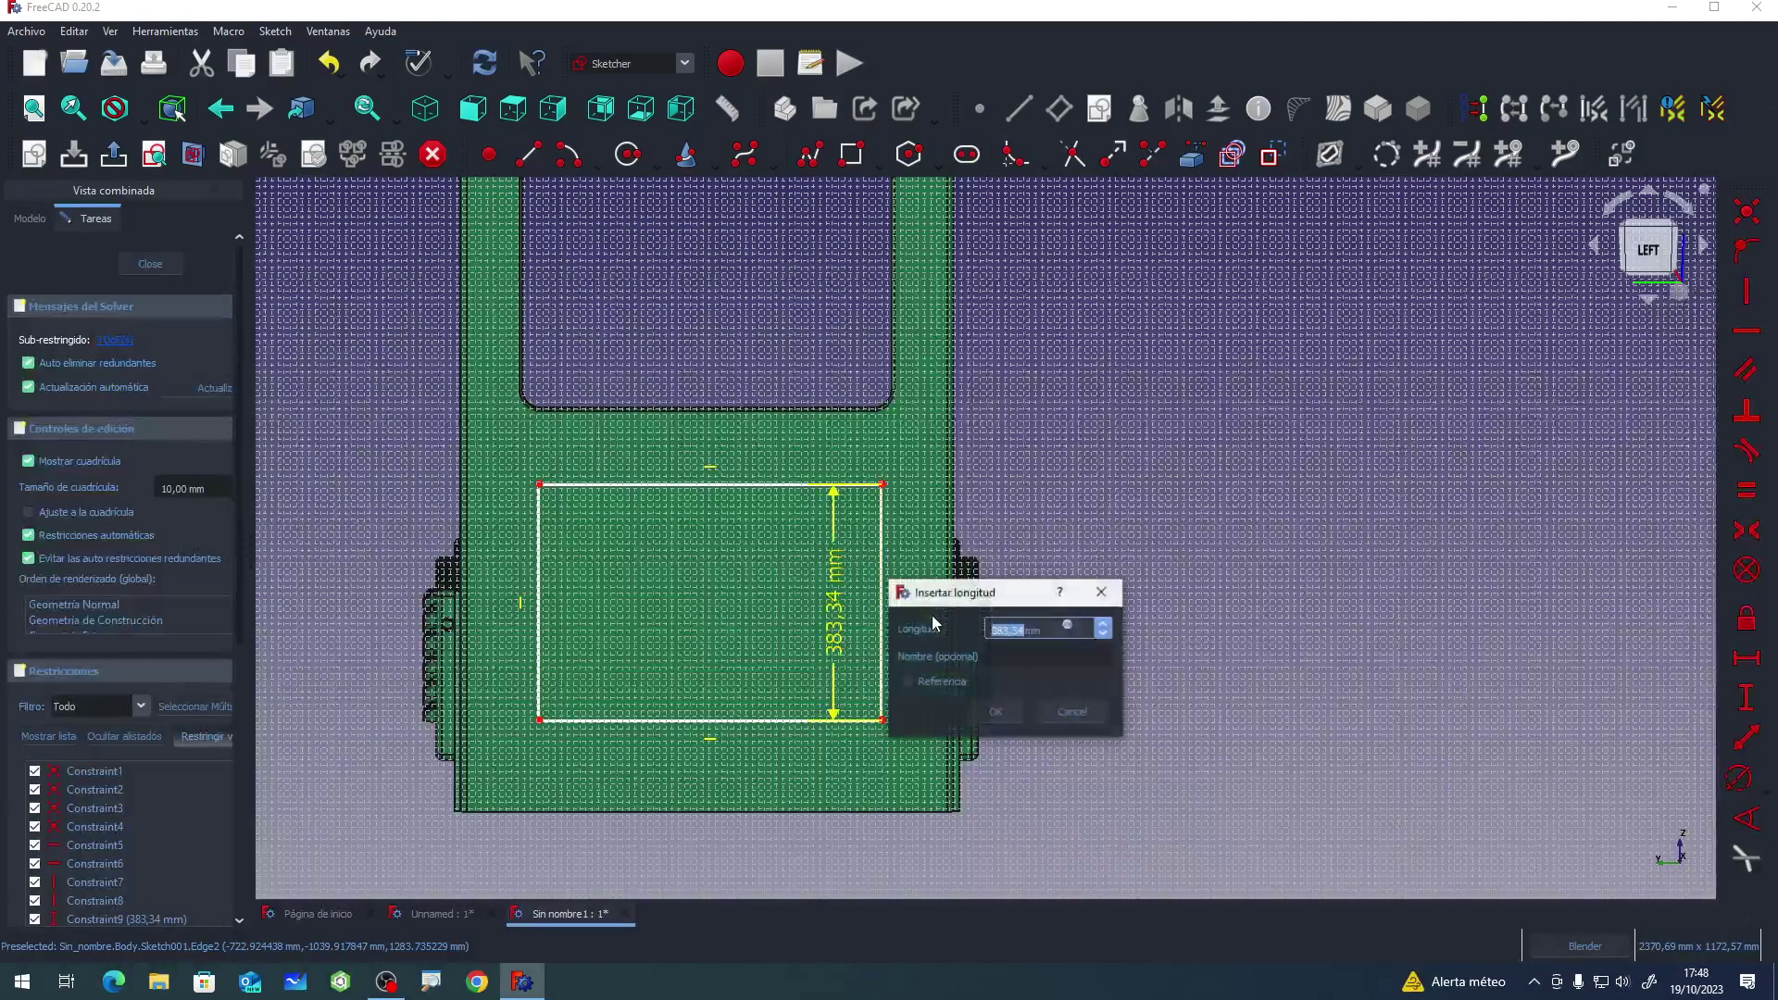
click(1043, 713)
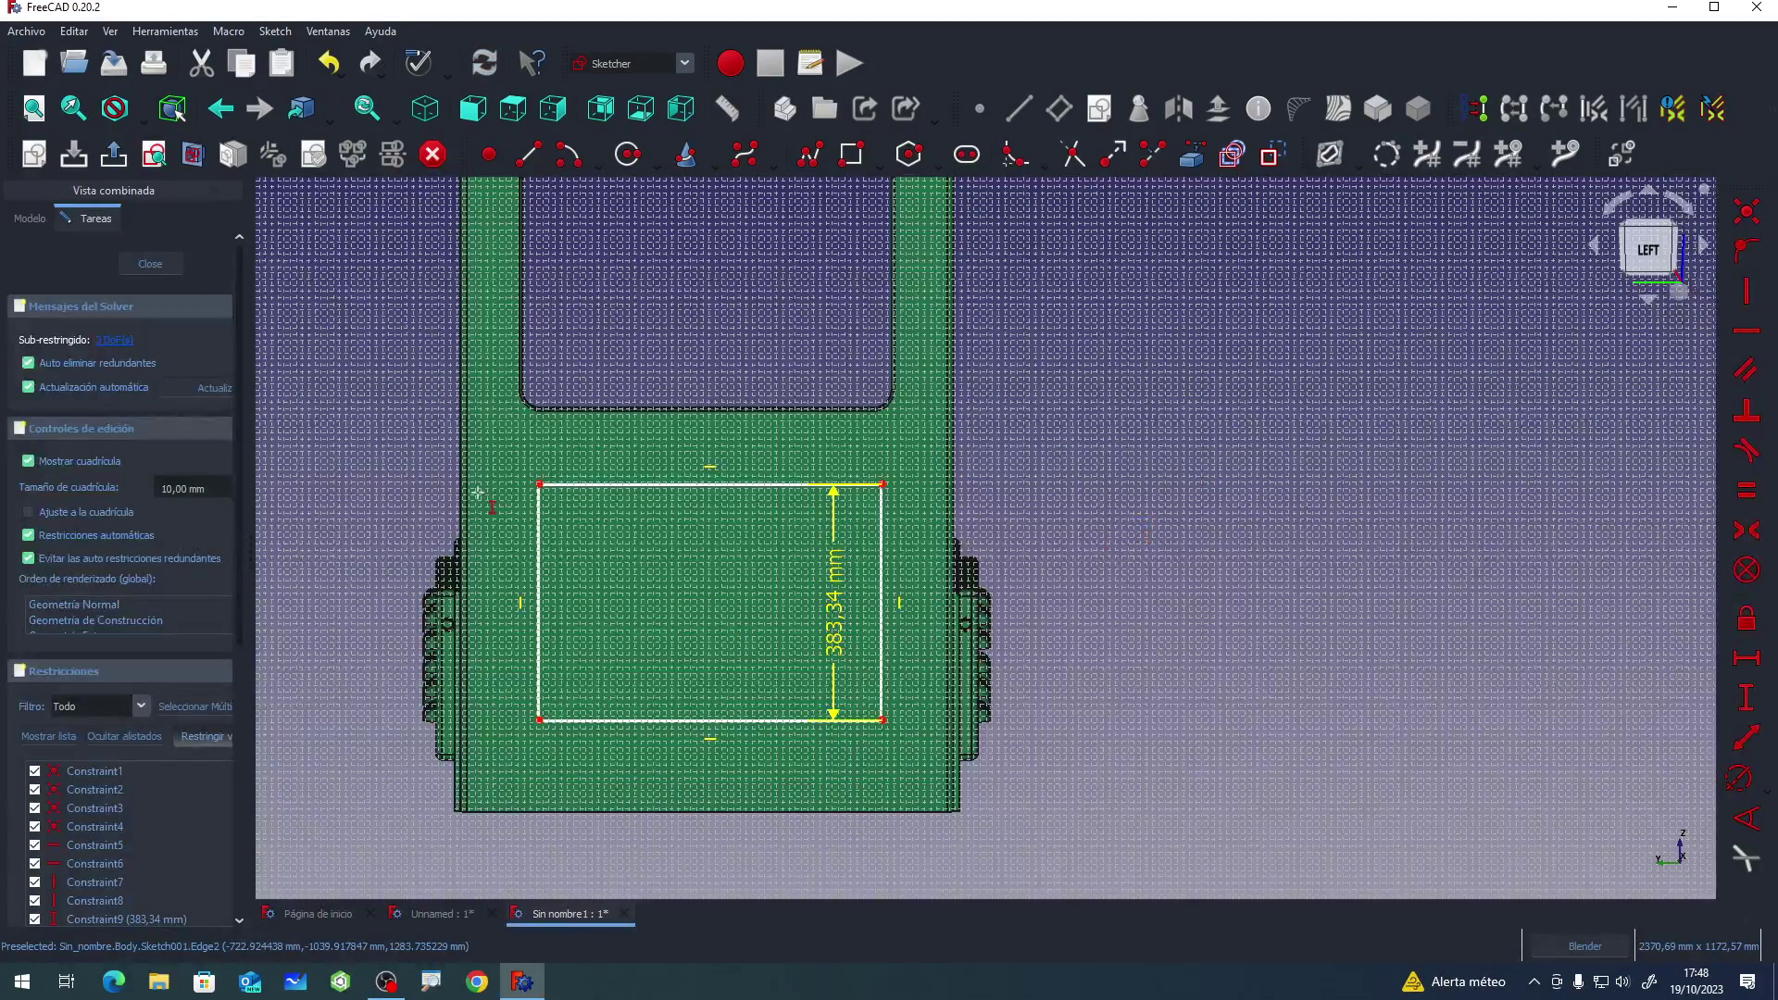
click(60, 462)
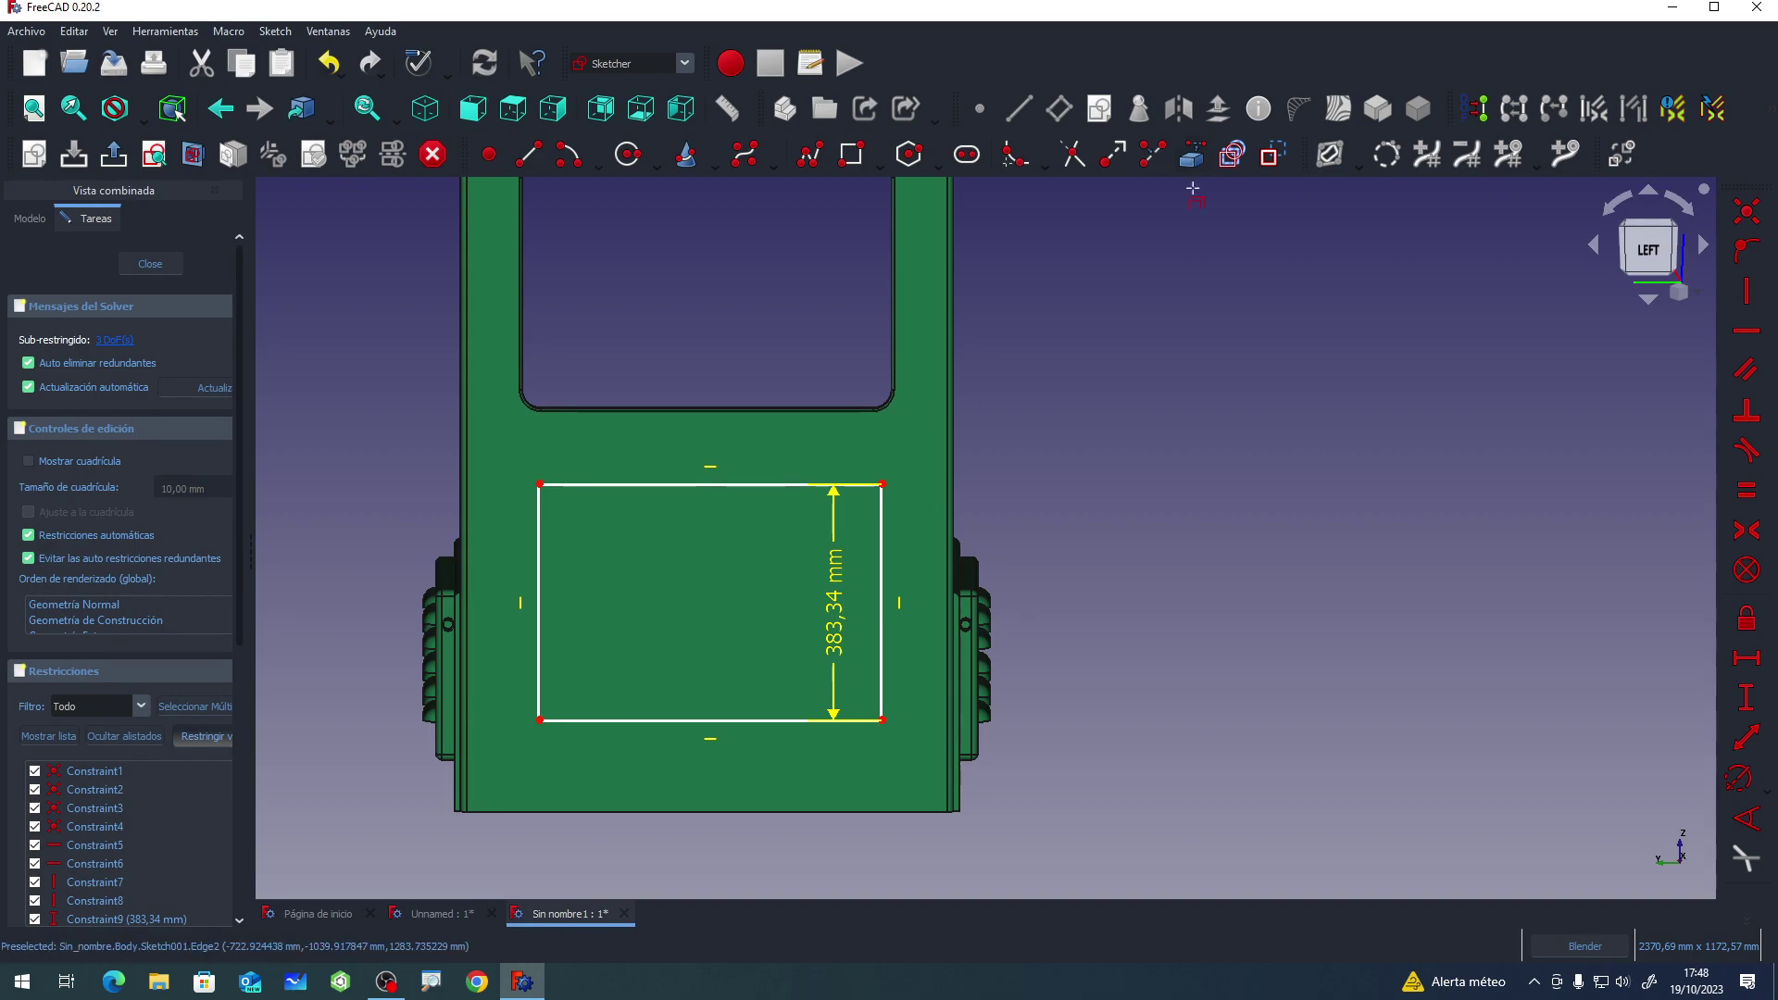
Place the rectangle 150 mm above the panel's bottom edge and 100 mm from its side.
click(935, 812)
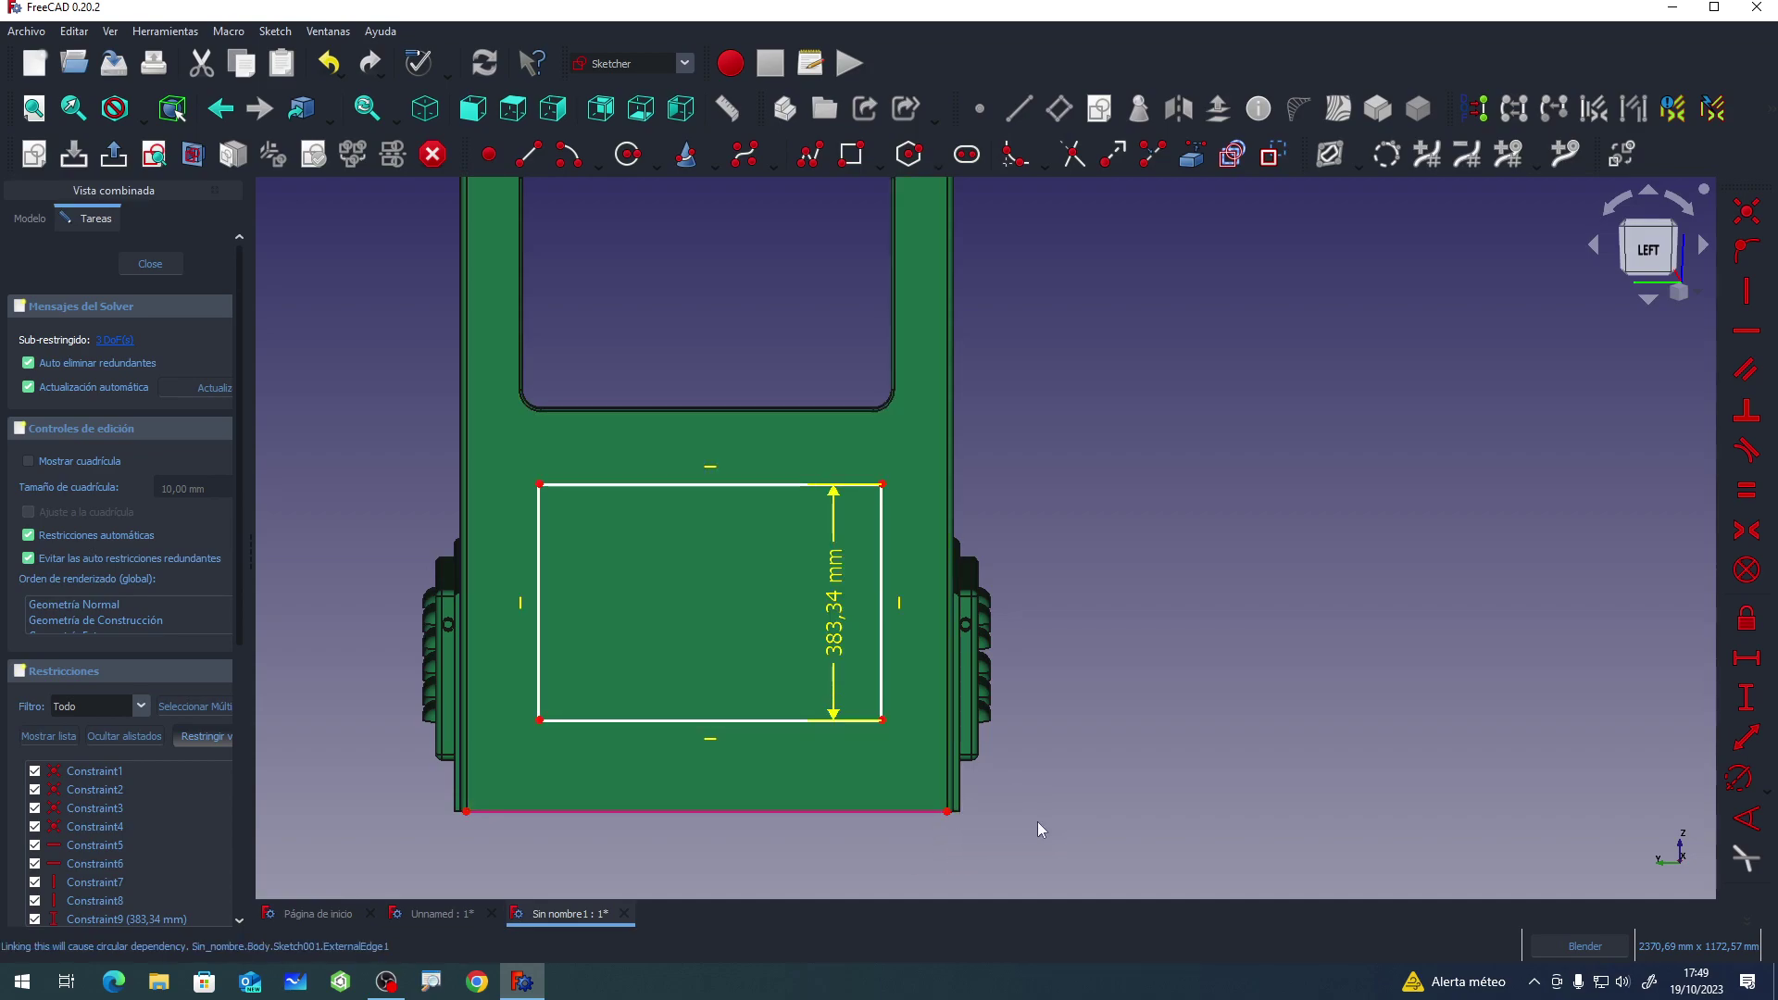
click(1748, 706)
click(946, 811)
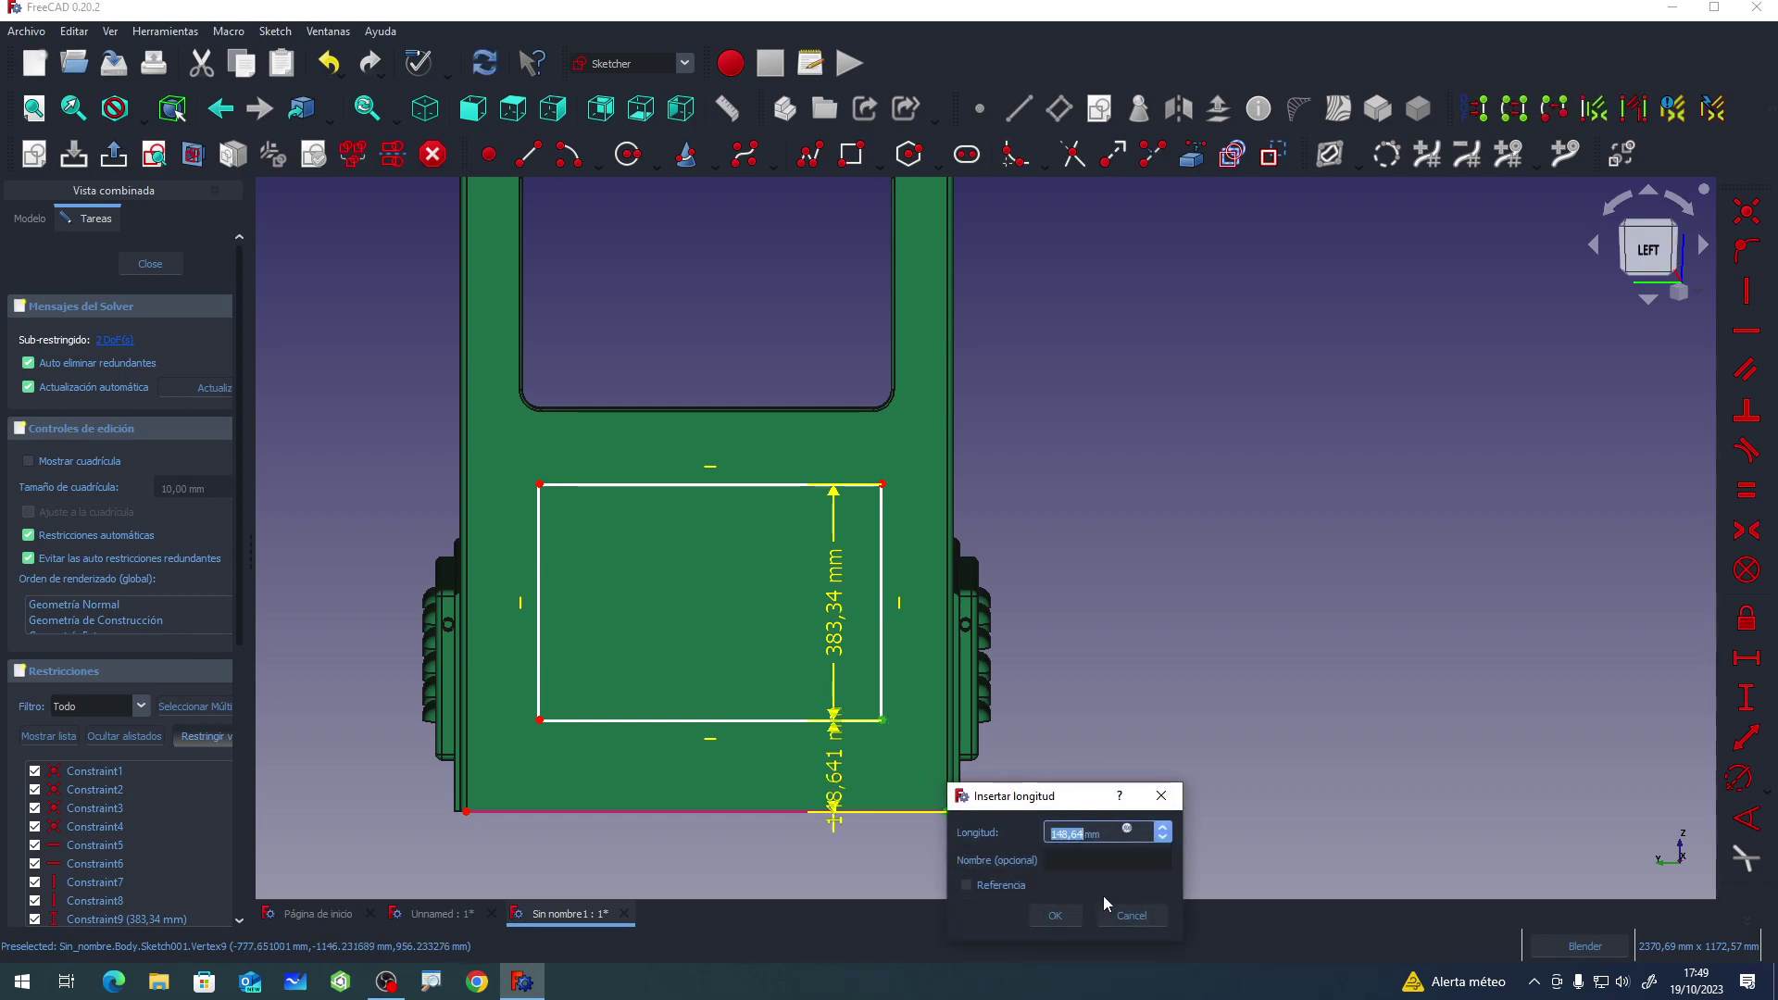
text(150)
key(Return)
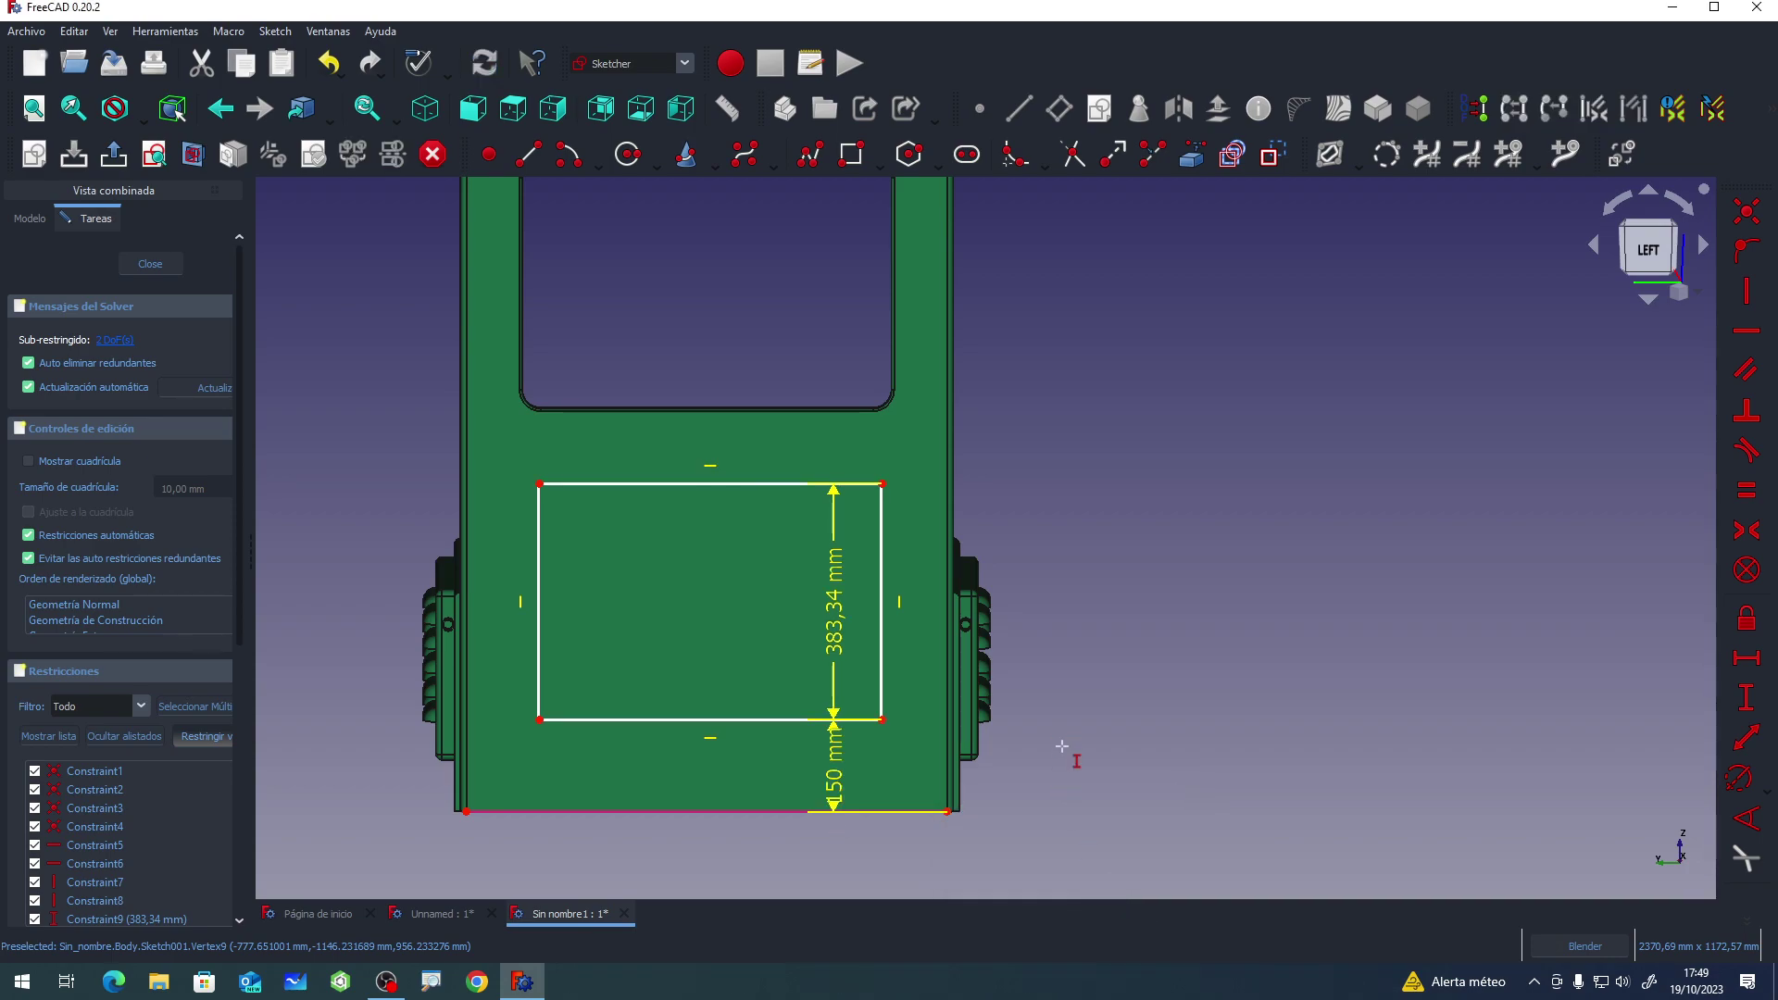
click(1746, 658)
click(881, 719)
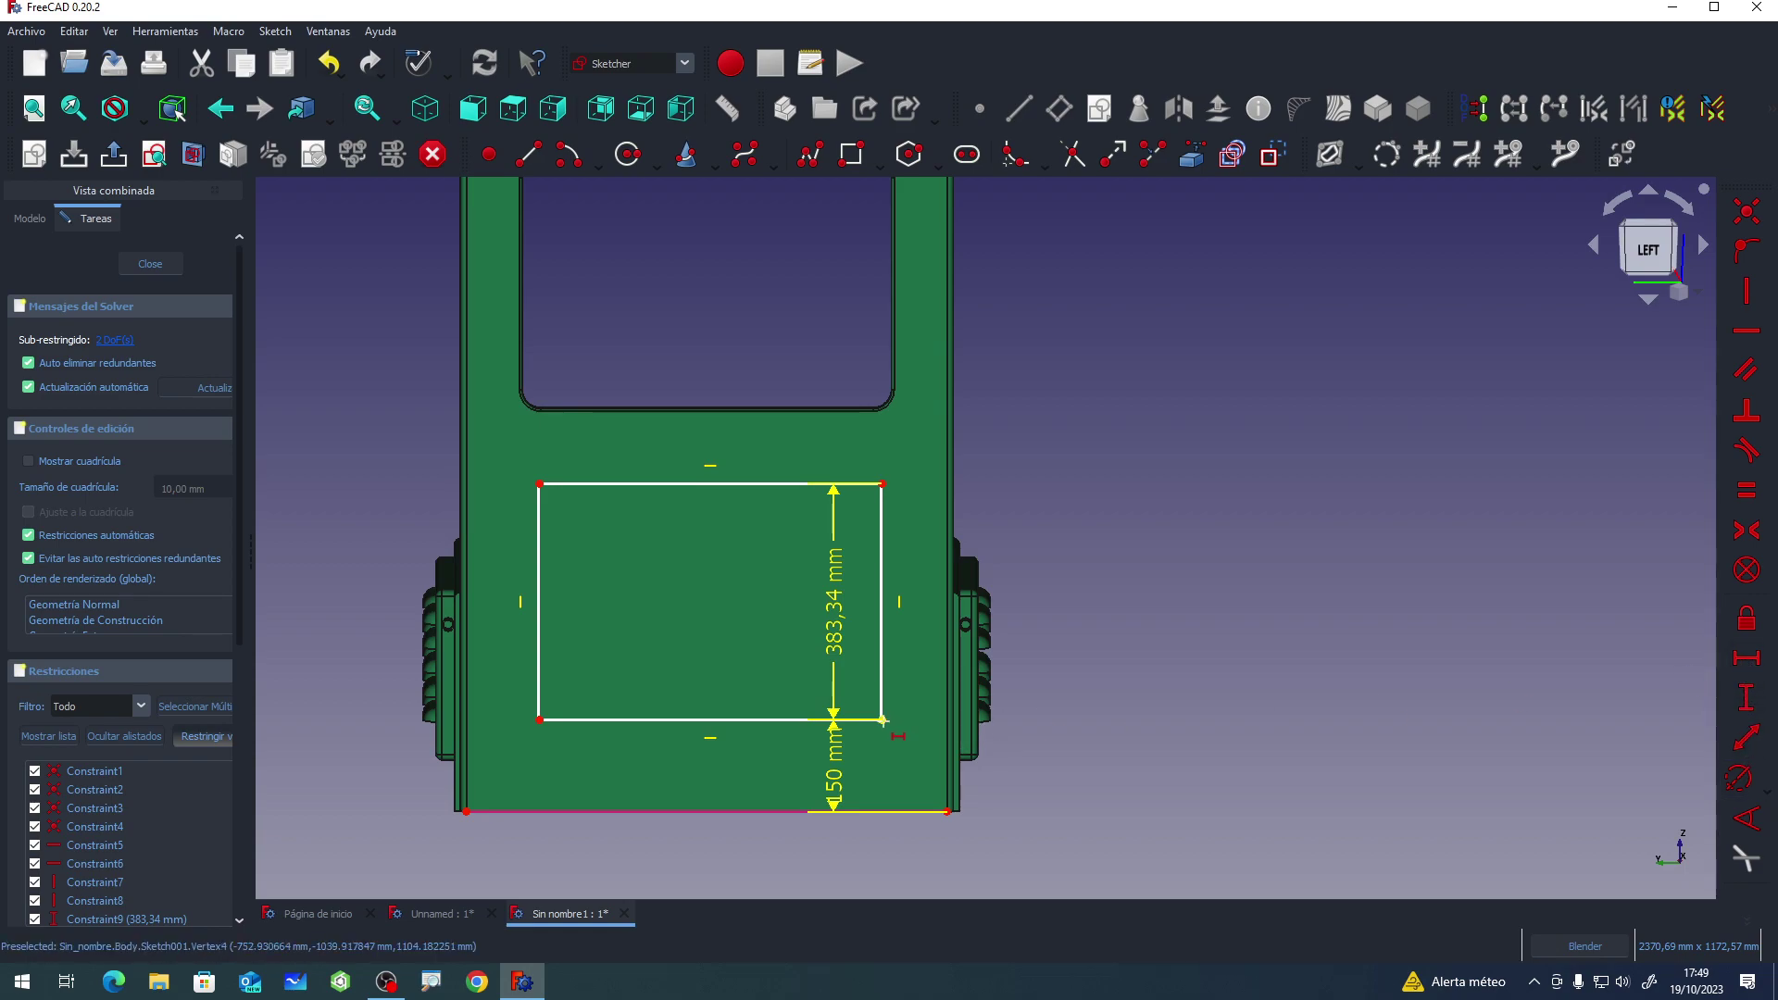
click(946, 811)
text(100)
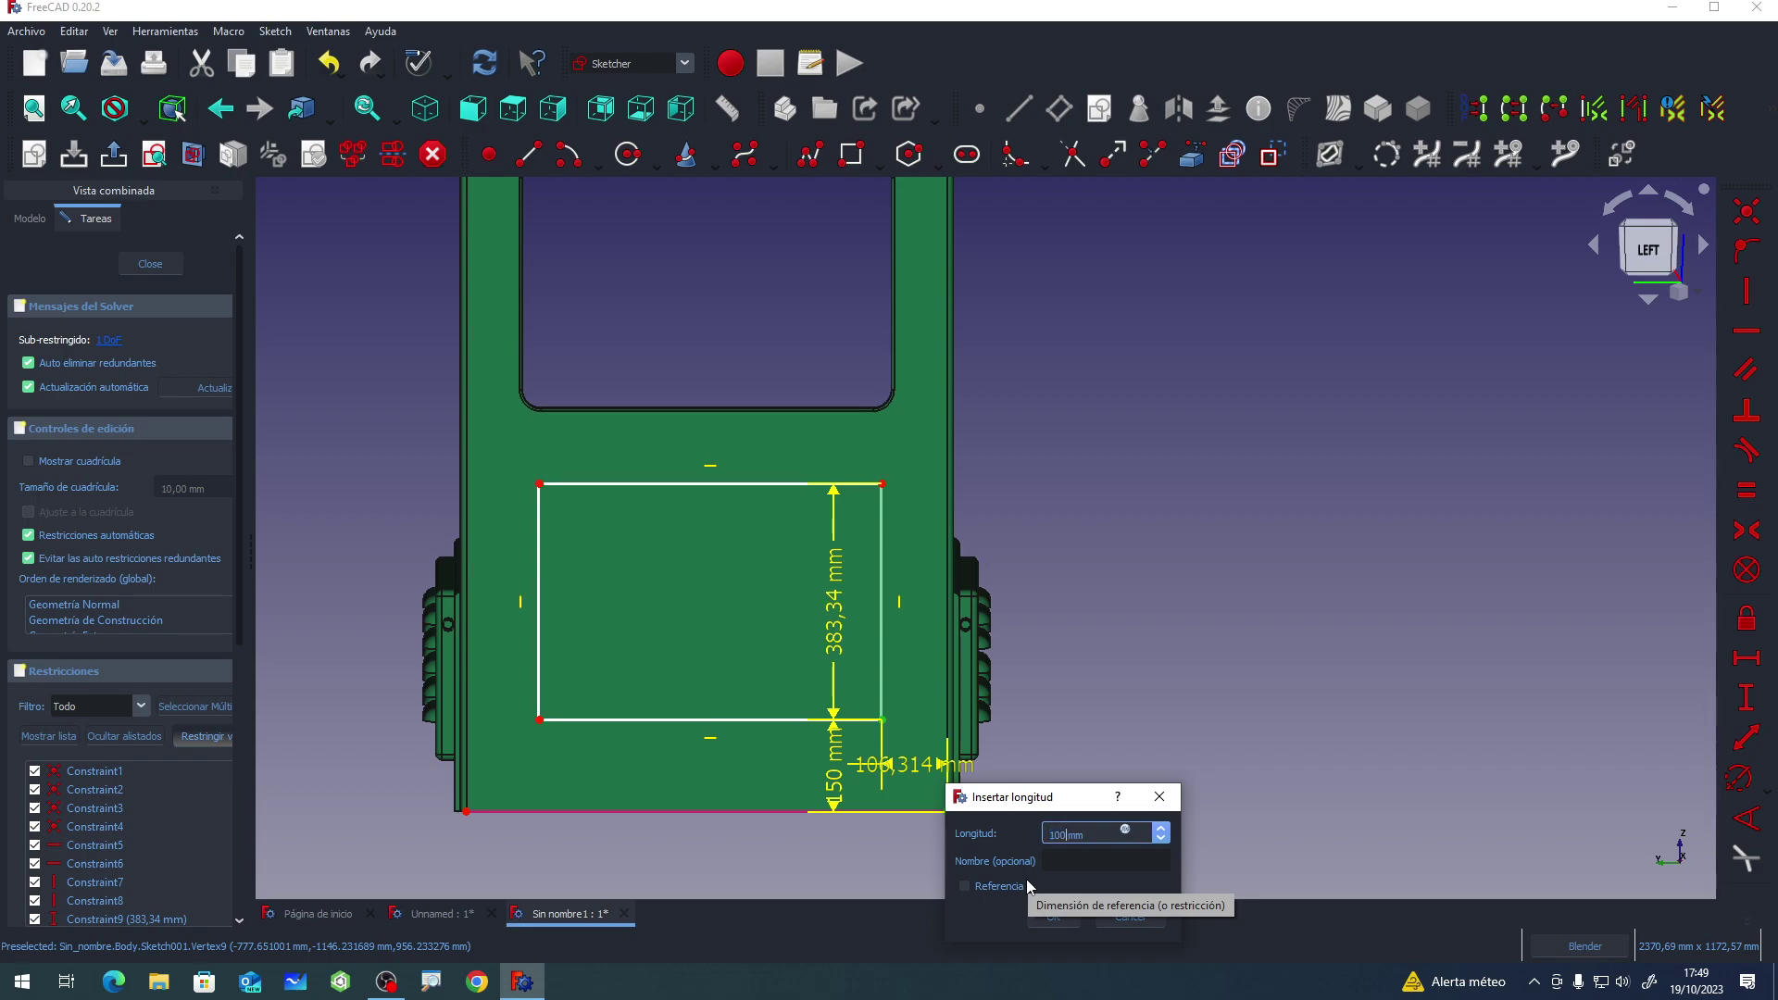
key(Return)
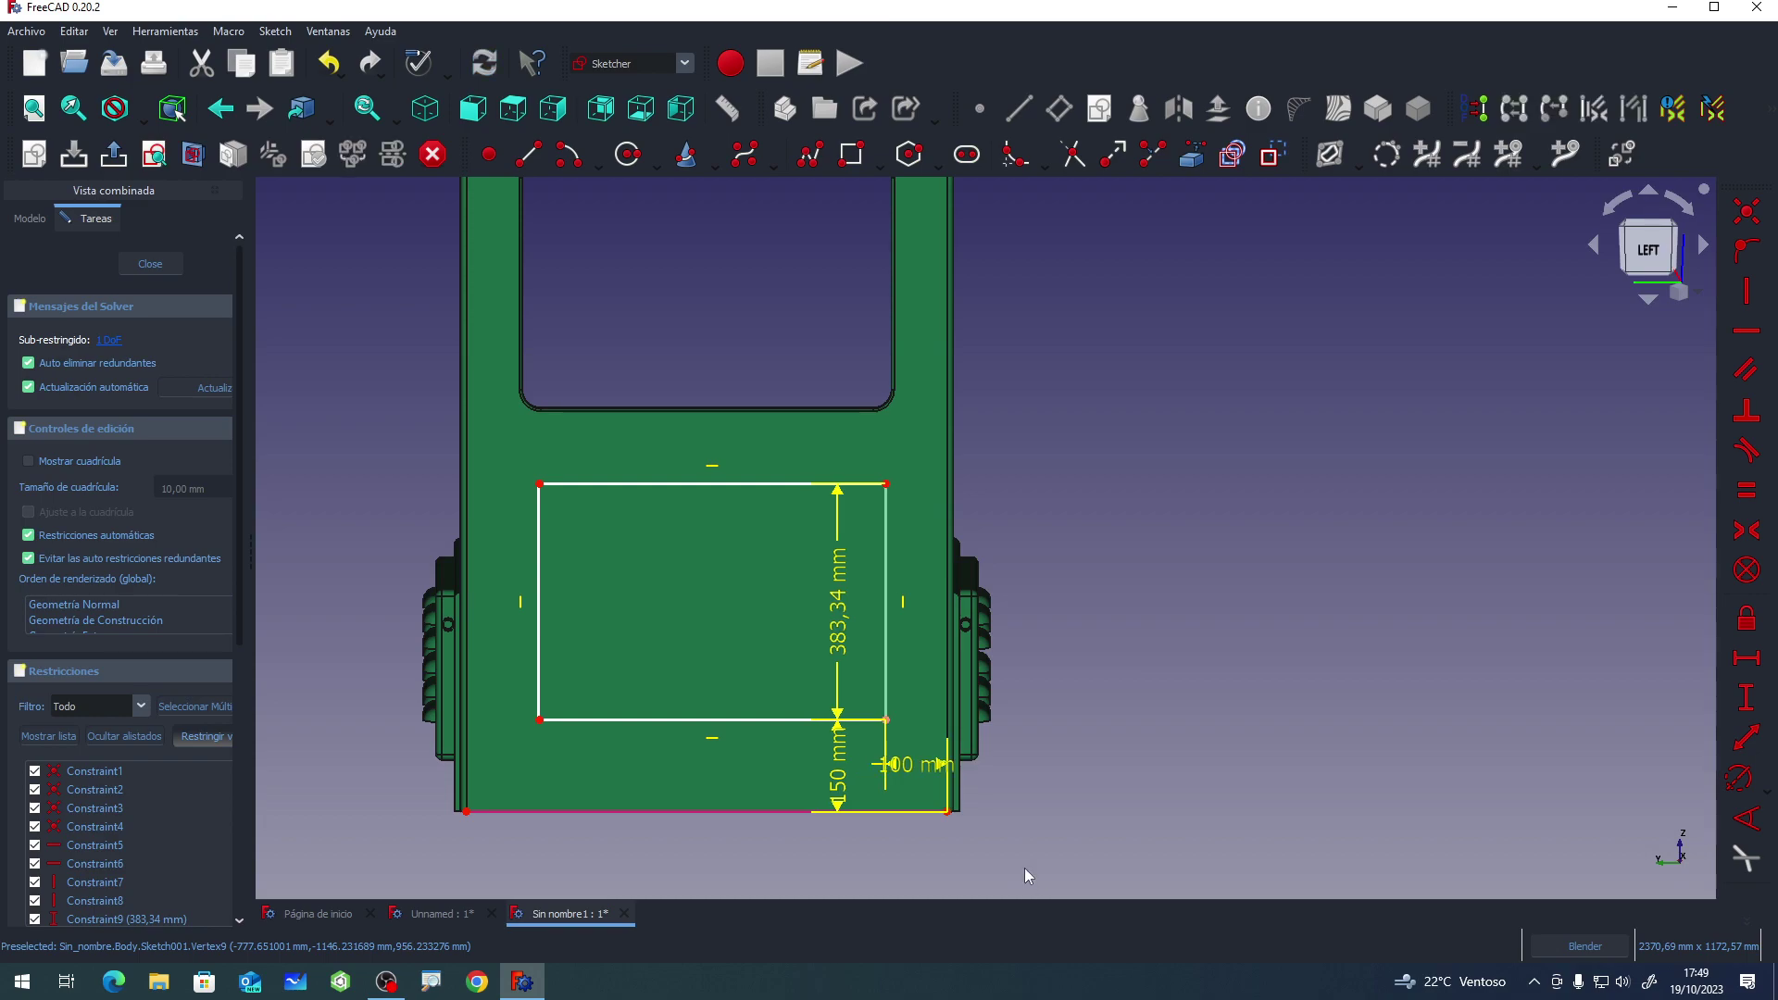
Move the 100, 150 and 383,34 mm dimension labels clear of the part.
drag(912, 763, 1090, 761)
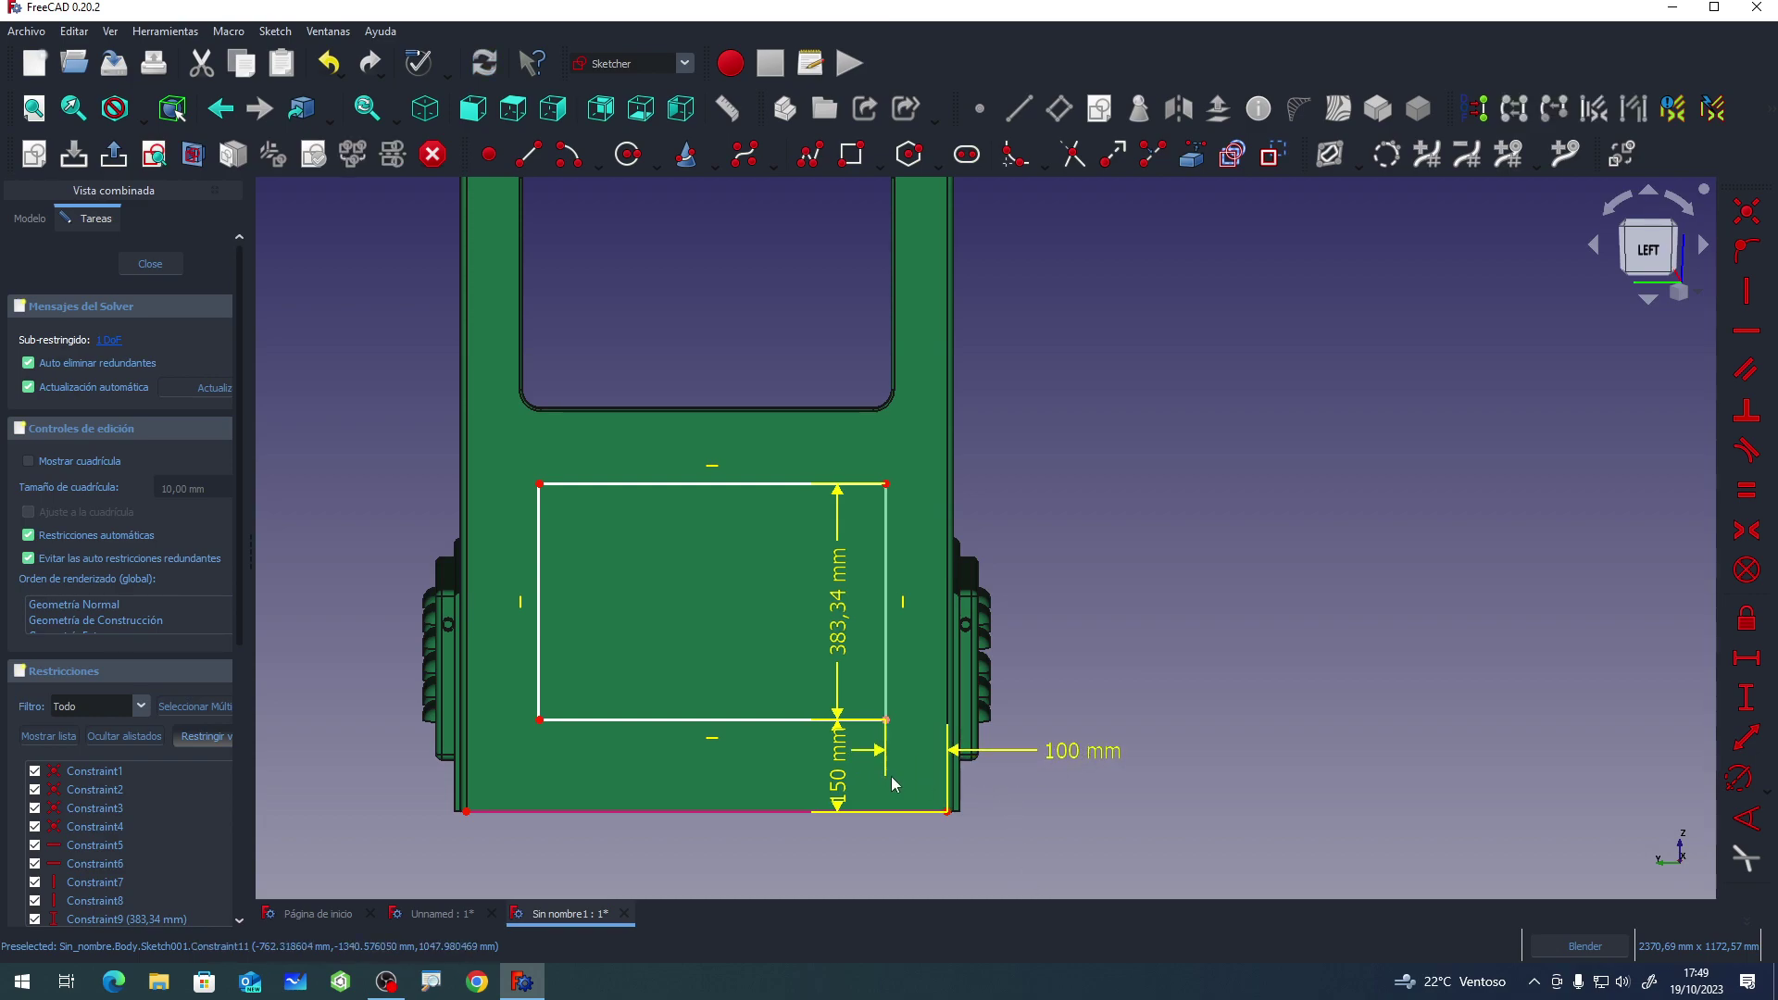
drag(842, 784, 1212, 790)
drag(1083, 754, 805, 778)
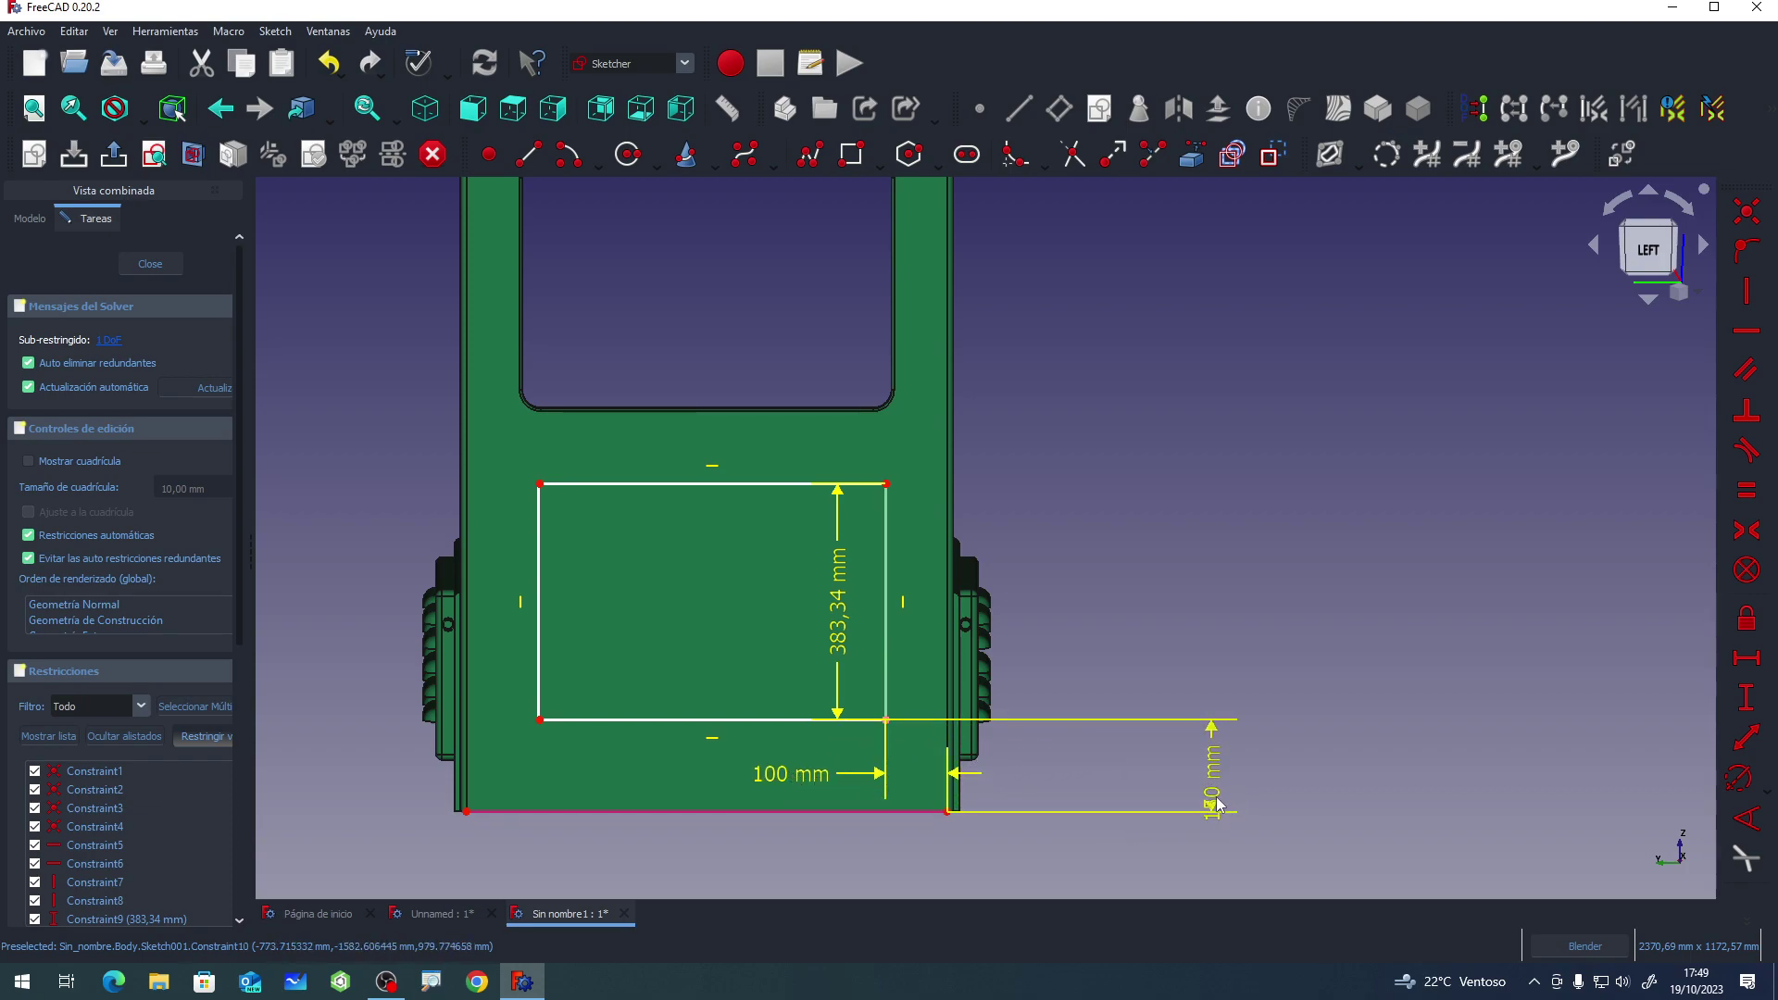
drag(1214, 801, 1159, 778)
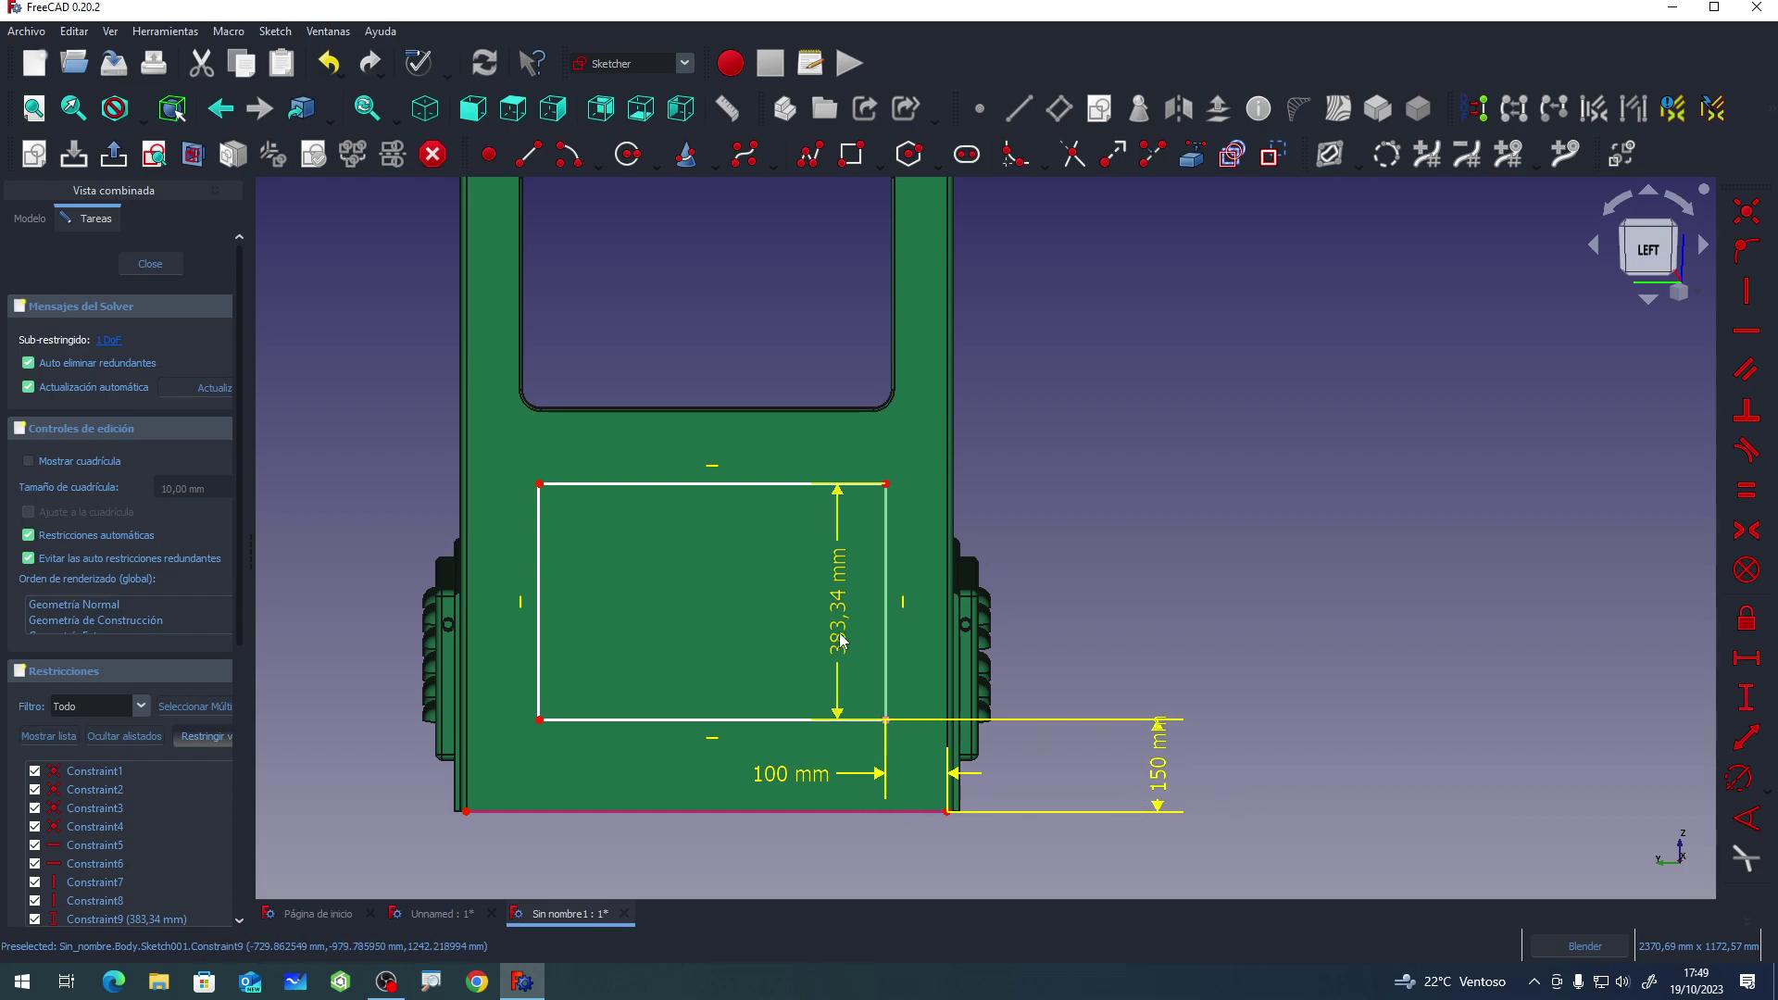
drag(838, 602, 1099, 608)
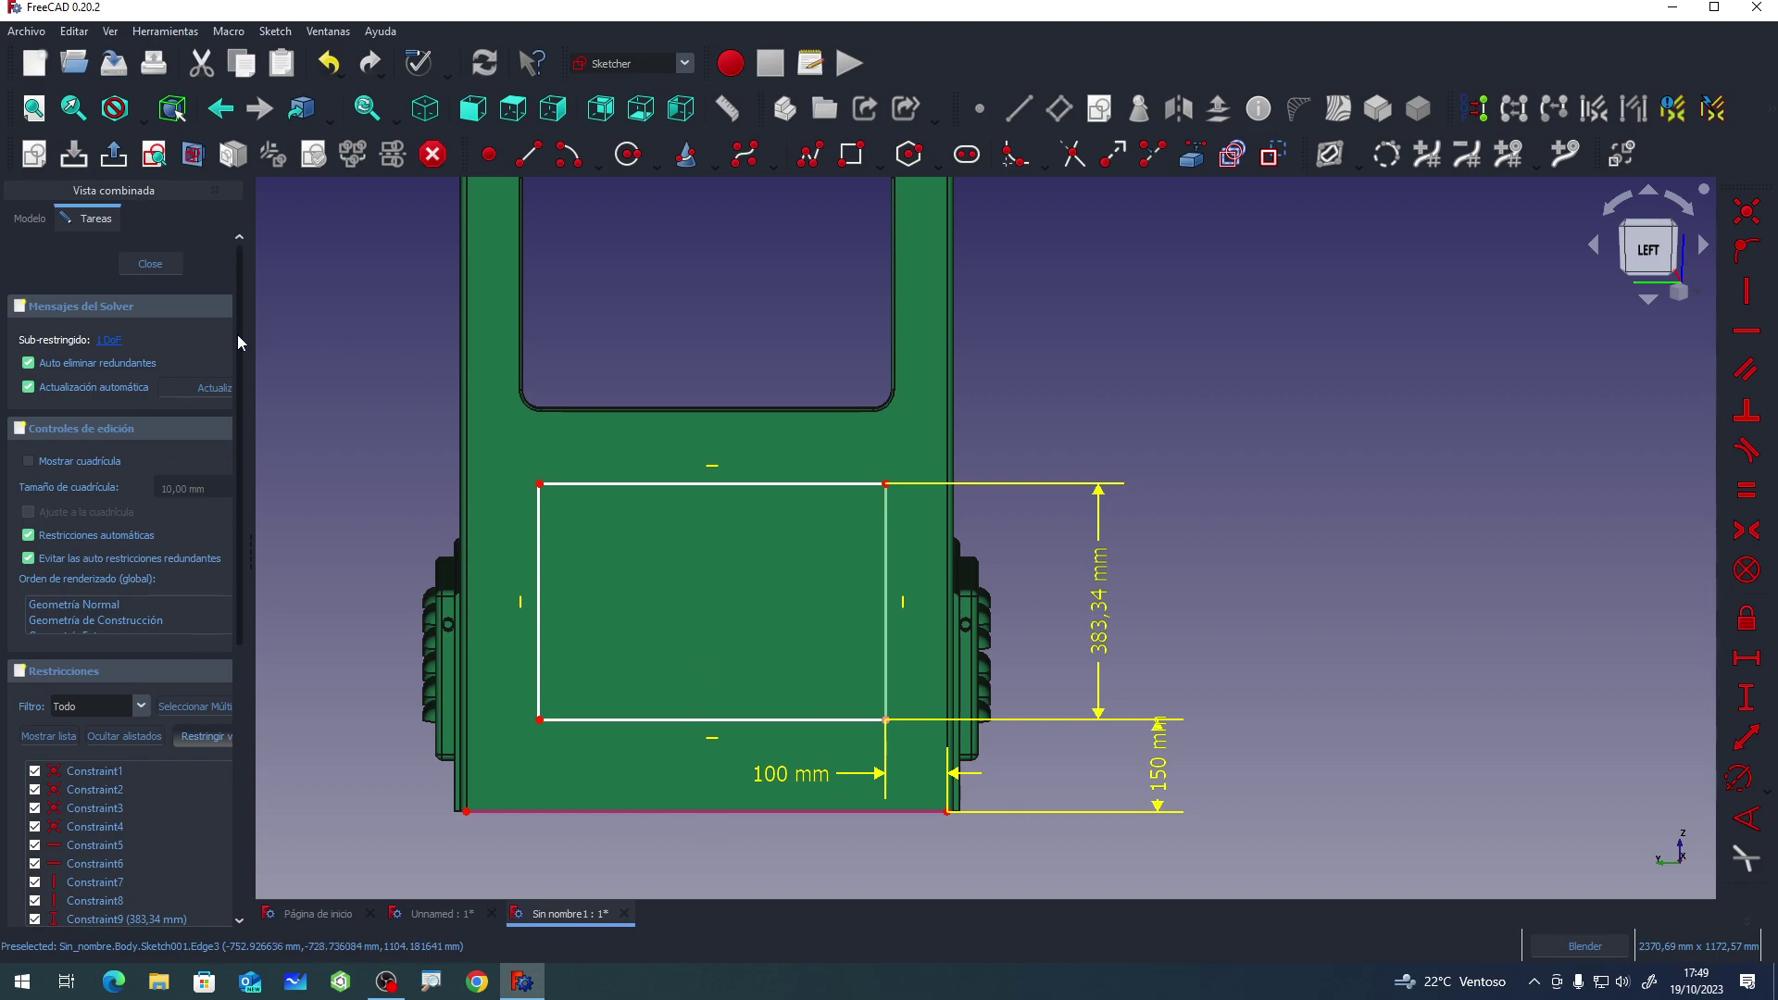
Close Sketch001 and trial a Pocket with Reversed and Through all, then cancel it.
click(160, 268)
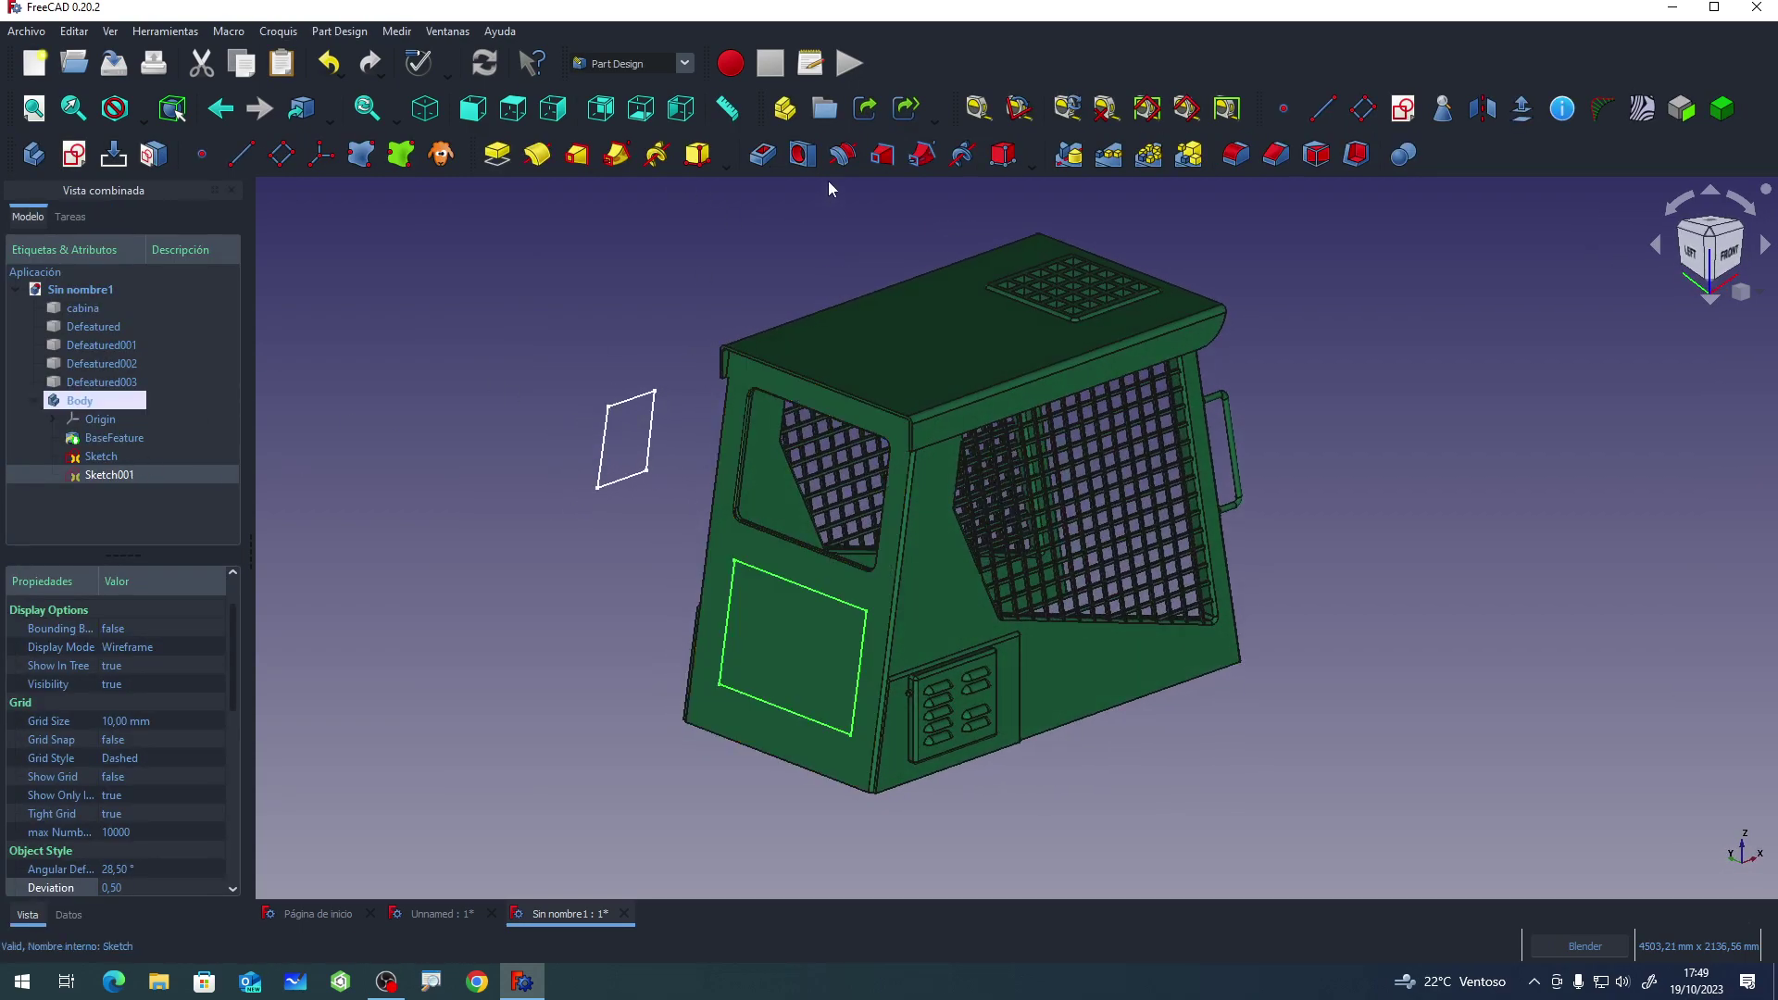
click(763, 159)
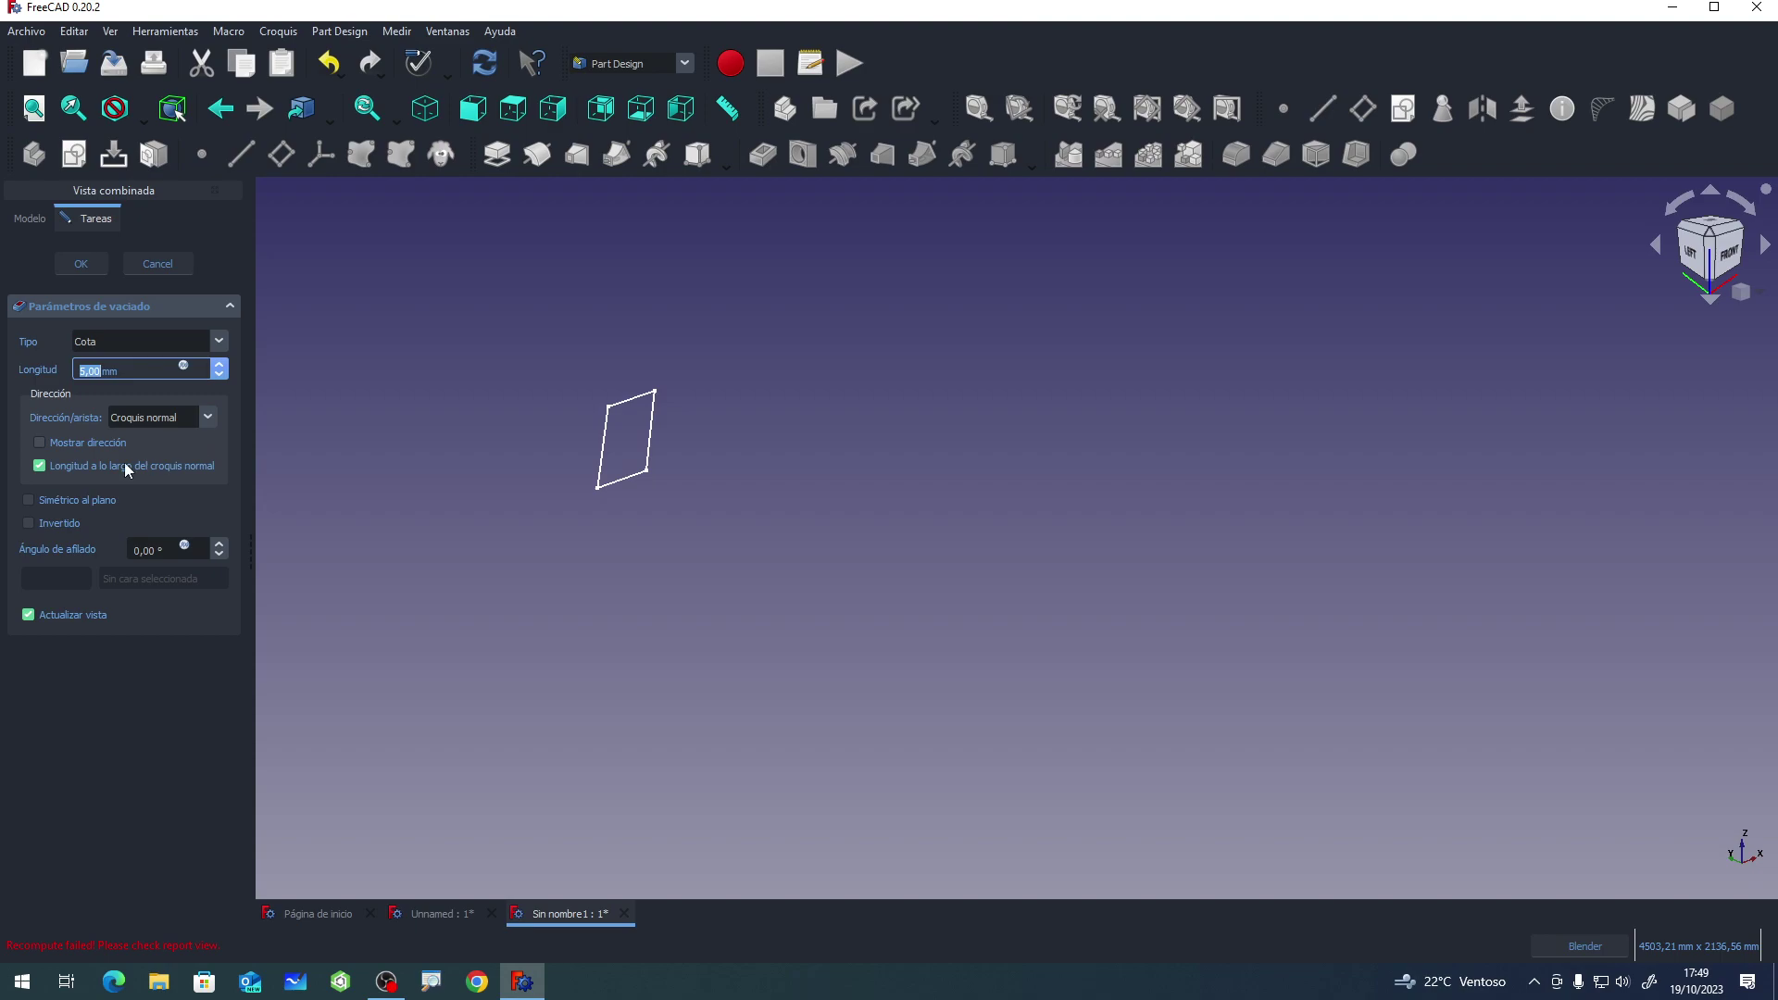
click(61, 530)
key(space)
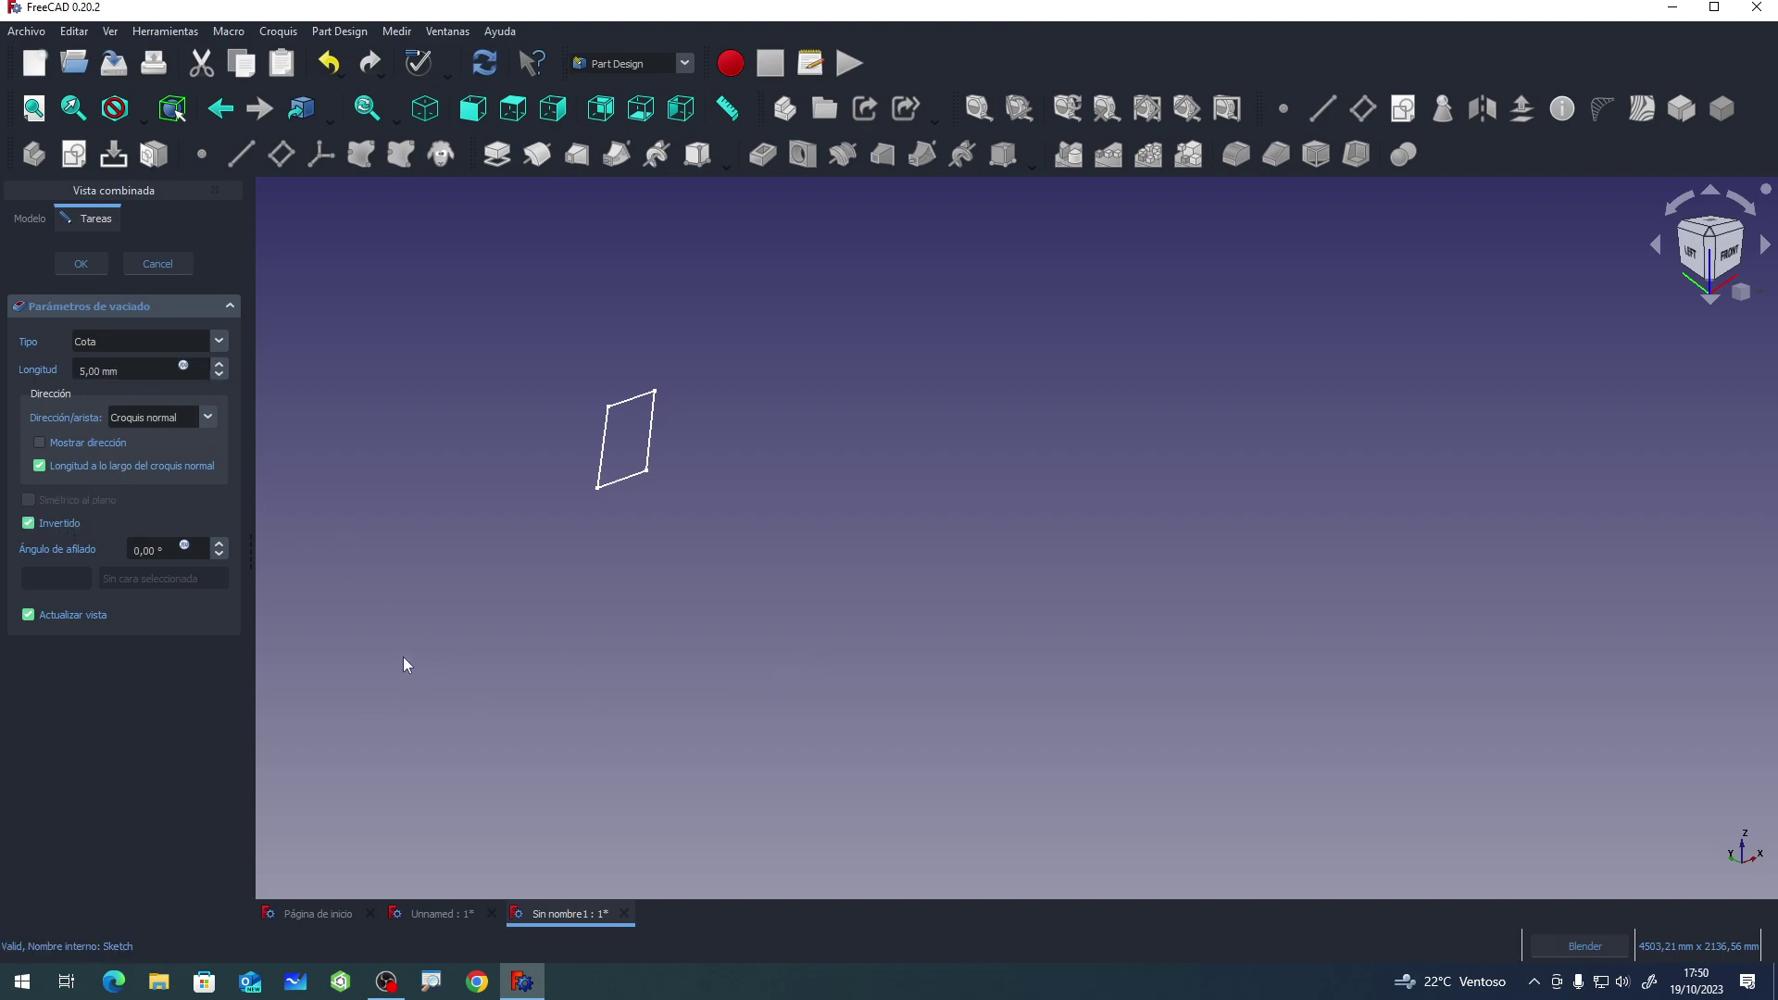
click(219, 341)
key(Down)
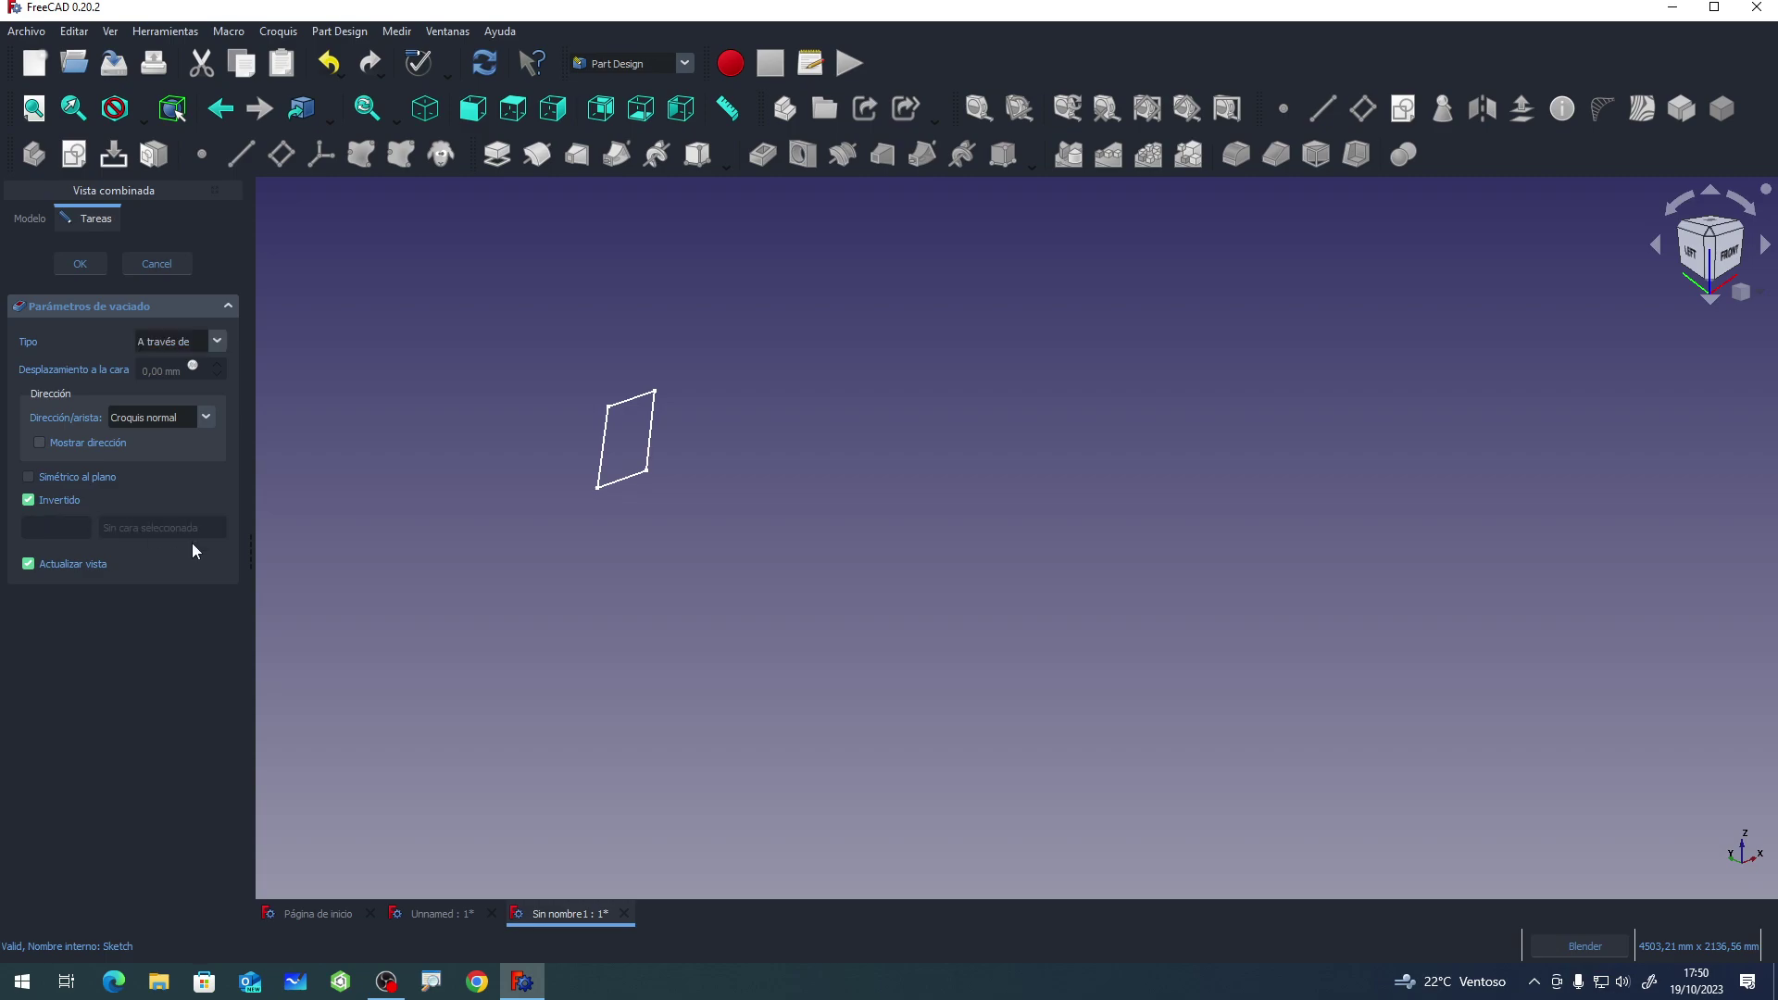
click(58, 500)
click(217, 342)
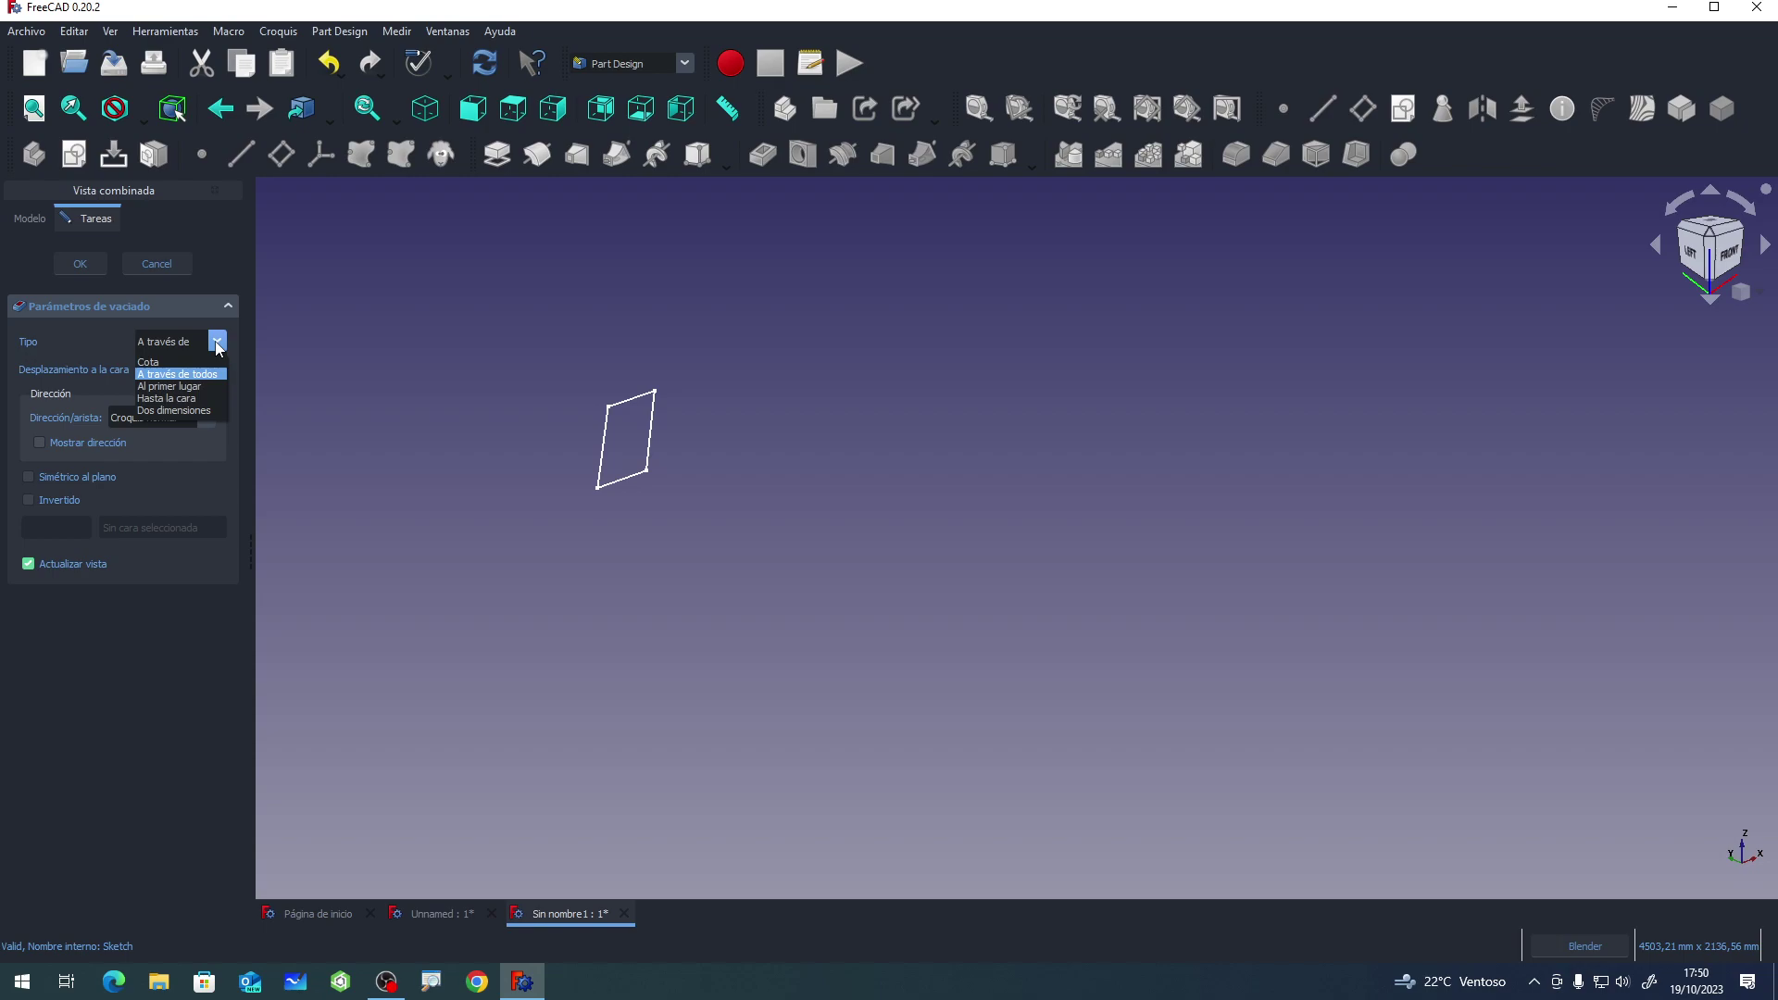
click(218, 344)
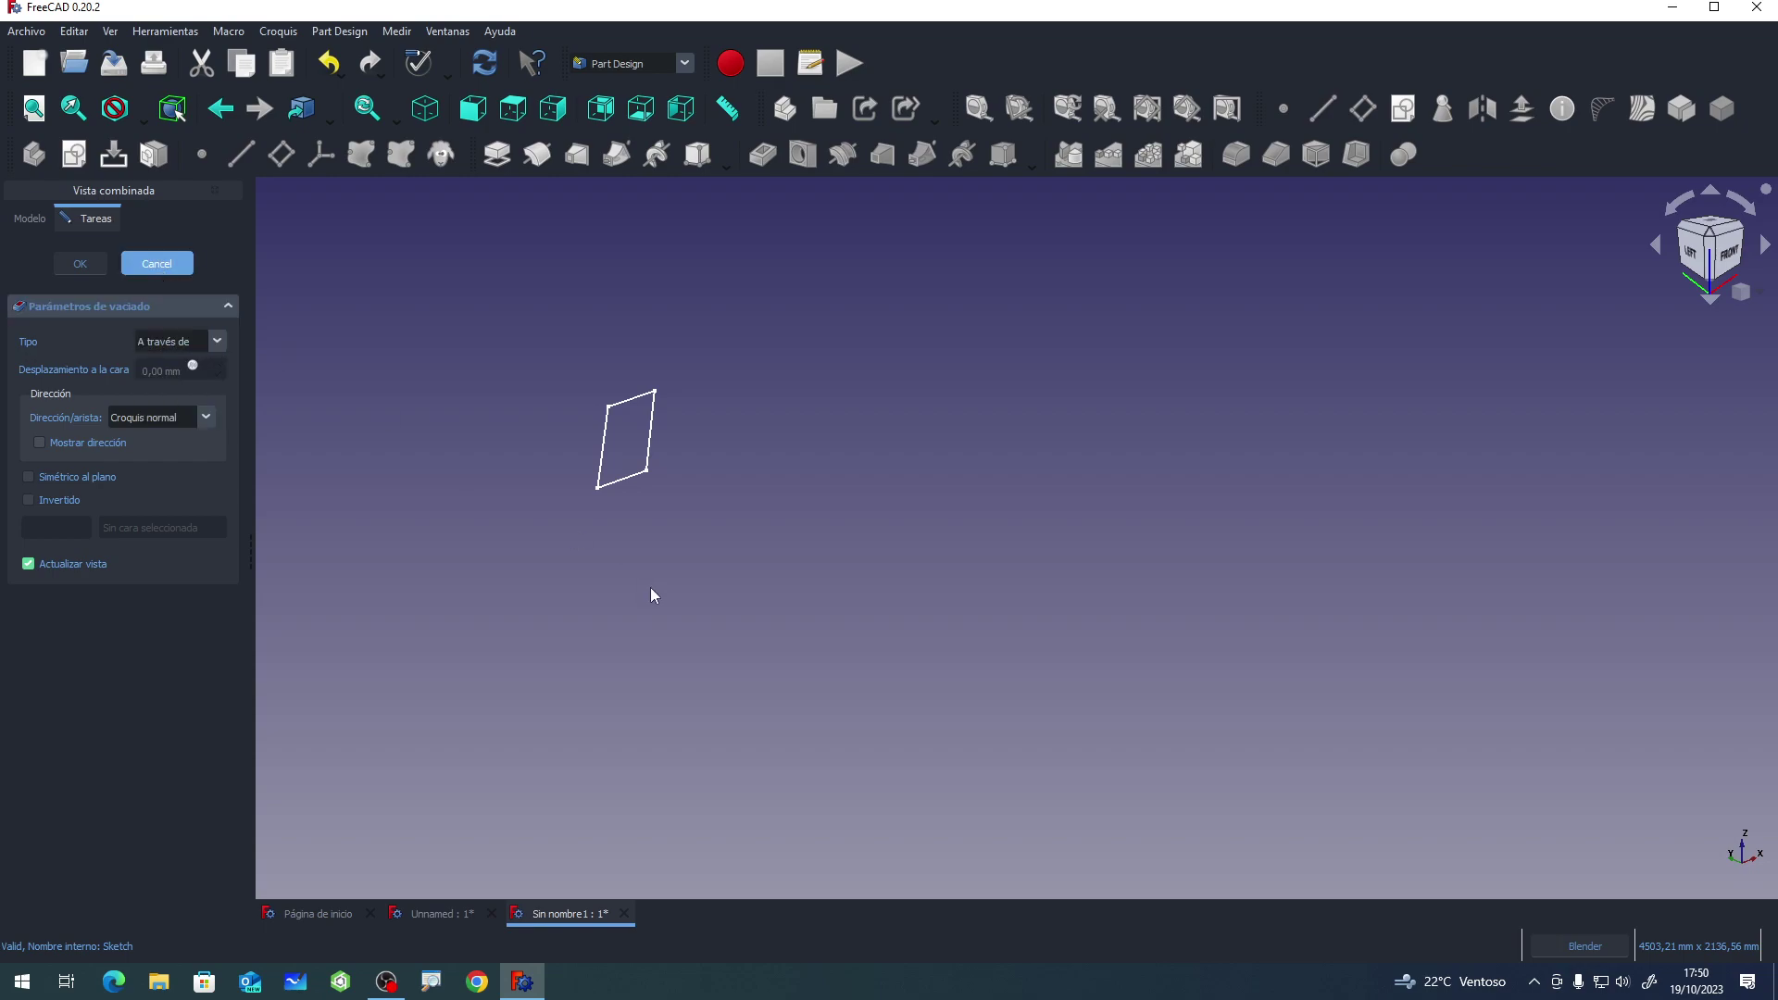
key(Escape)
mouse_move(647, 595)
middle_down()
mouse_move(1194, 599)
mouse_move(1534, 637)
middle_up()
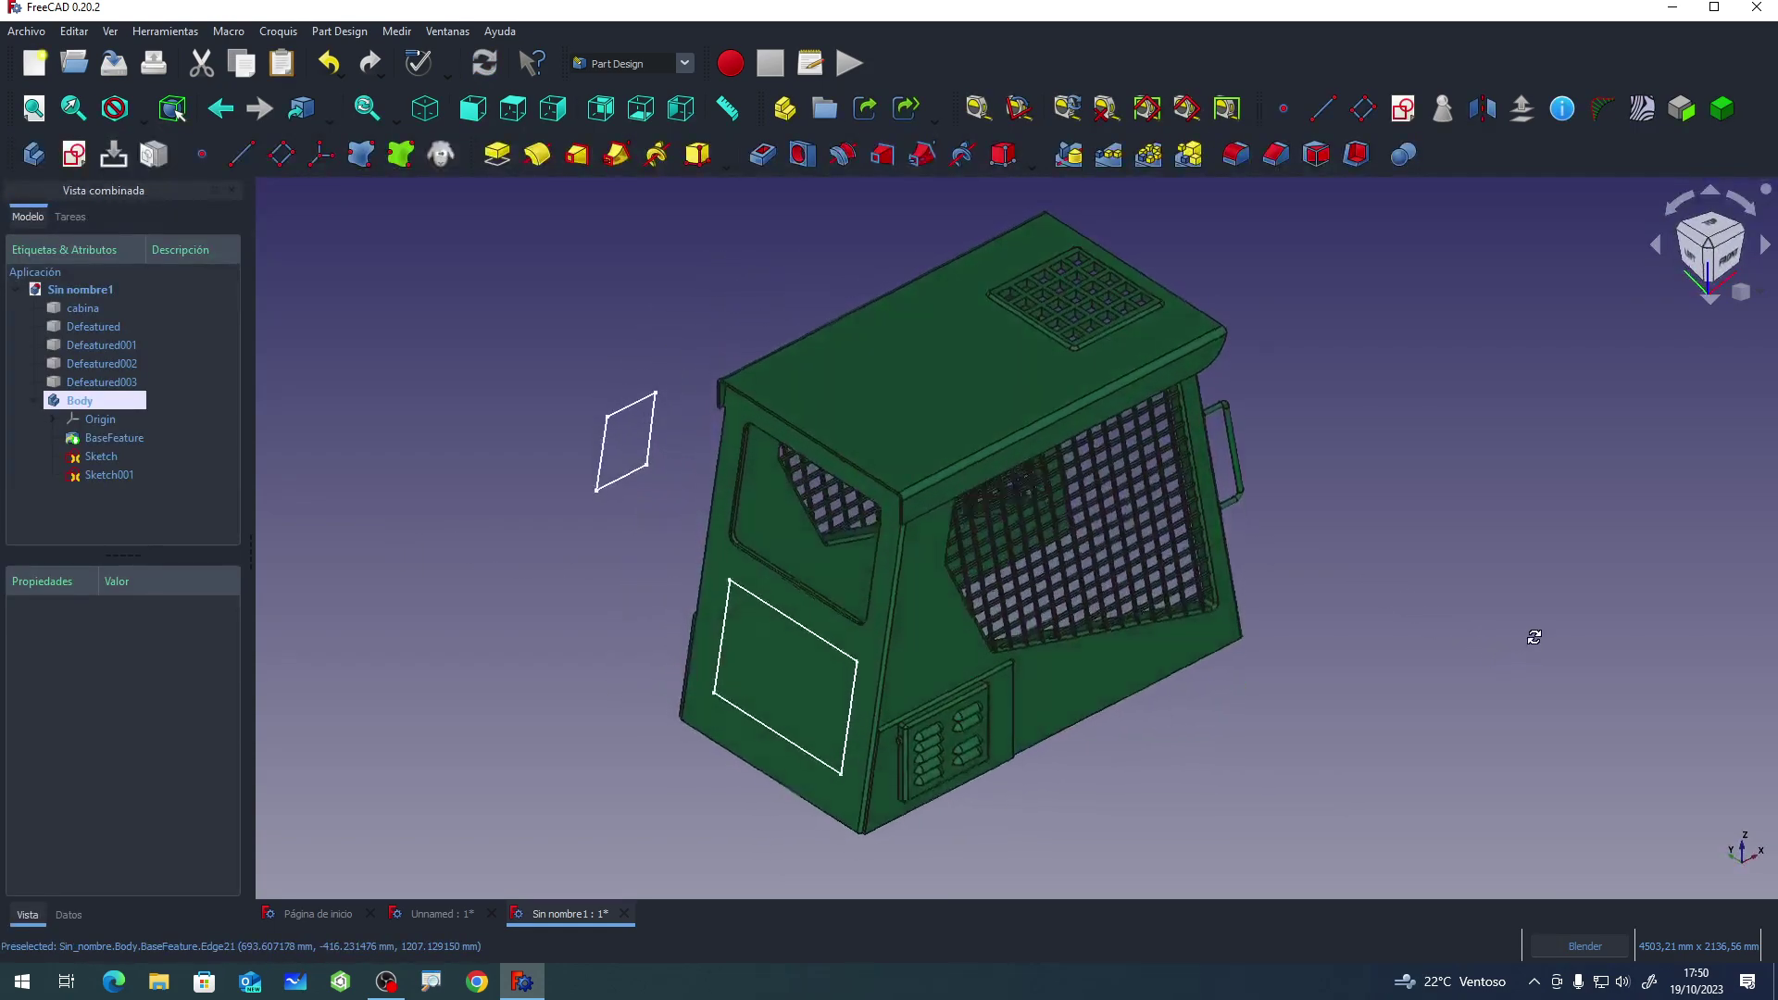
Delete the stray first sketch and select Sketch001 with the door rectangle.
click(120, 455)
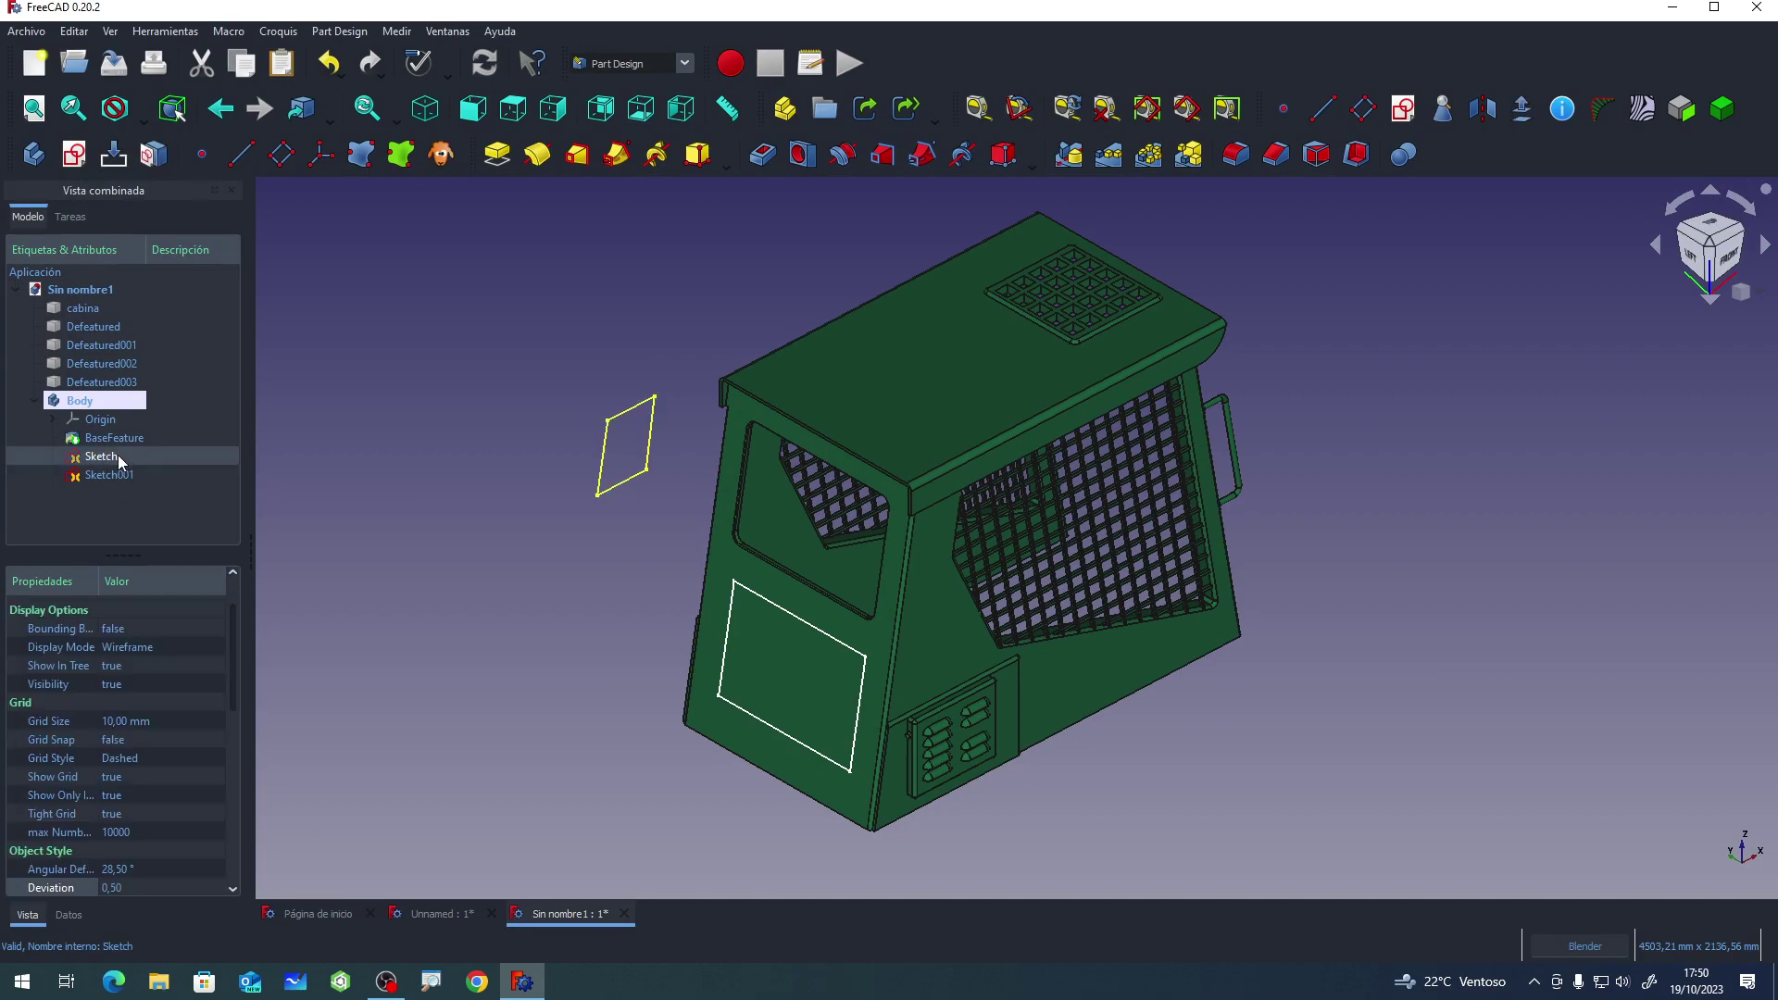
key(Delete)
click(114, 457)
middle_drag(438, 680, 484, 615)
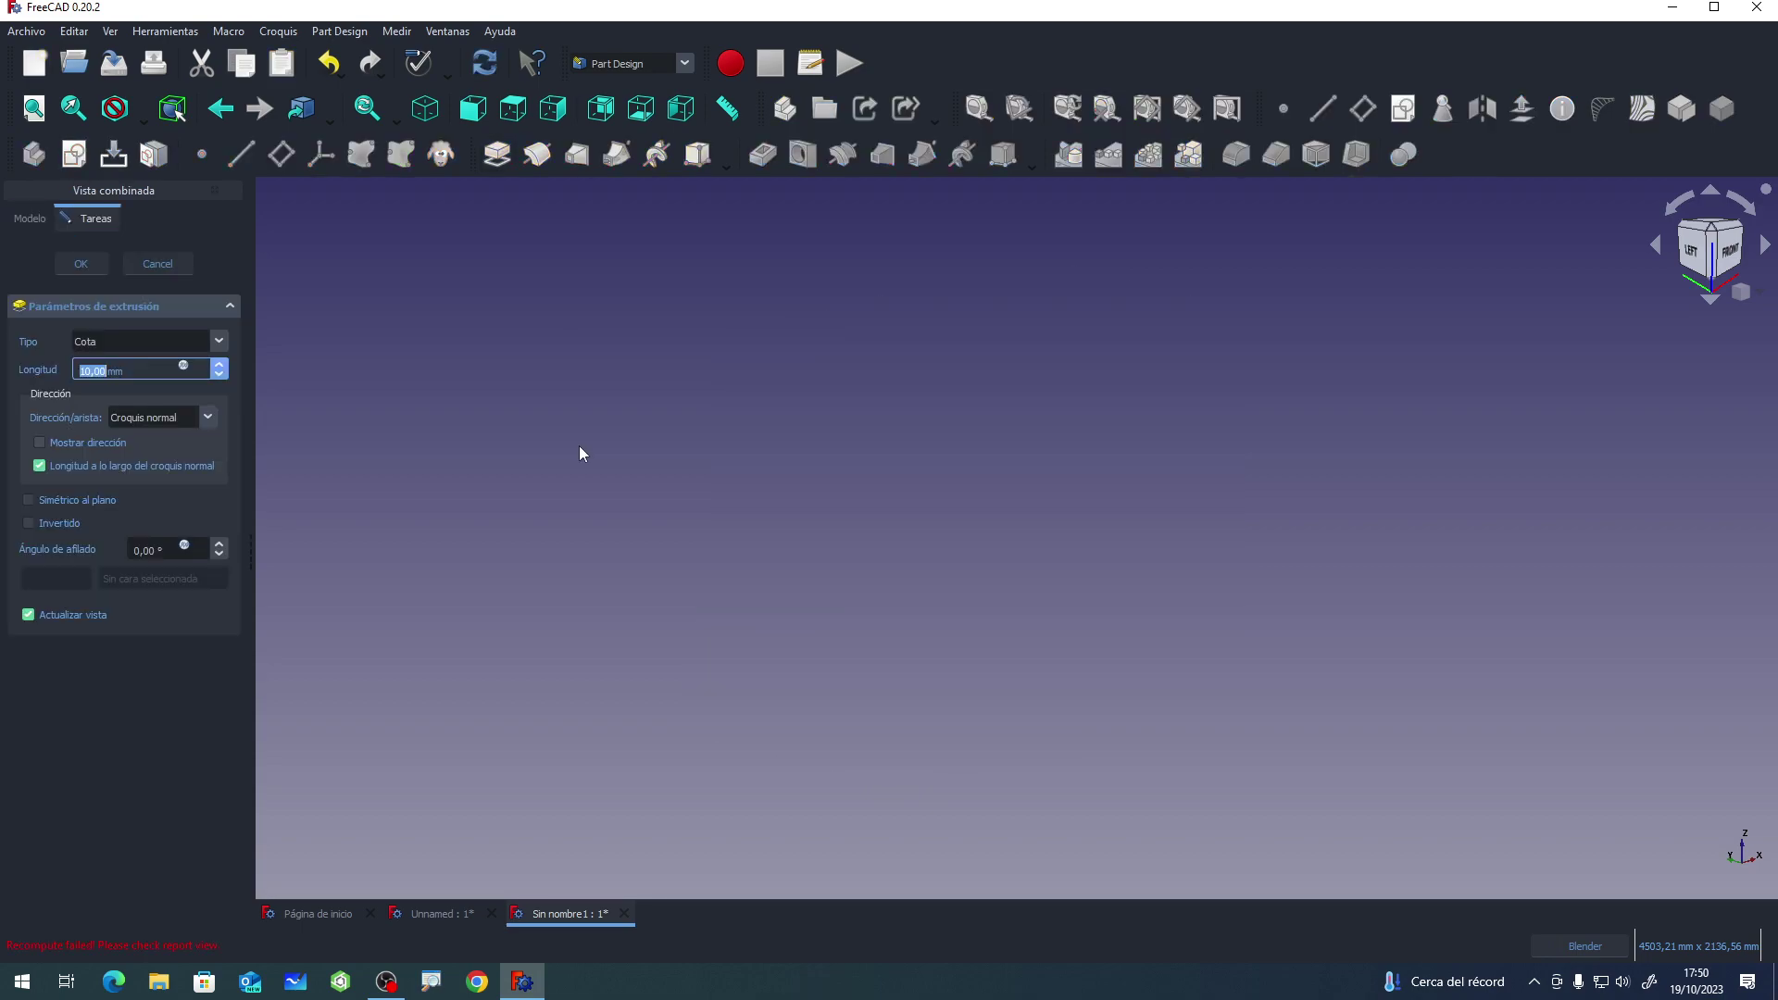
Check the Pad length type options for Sketch001, then cancel the pad.
click(225, 350)
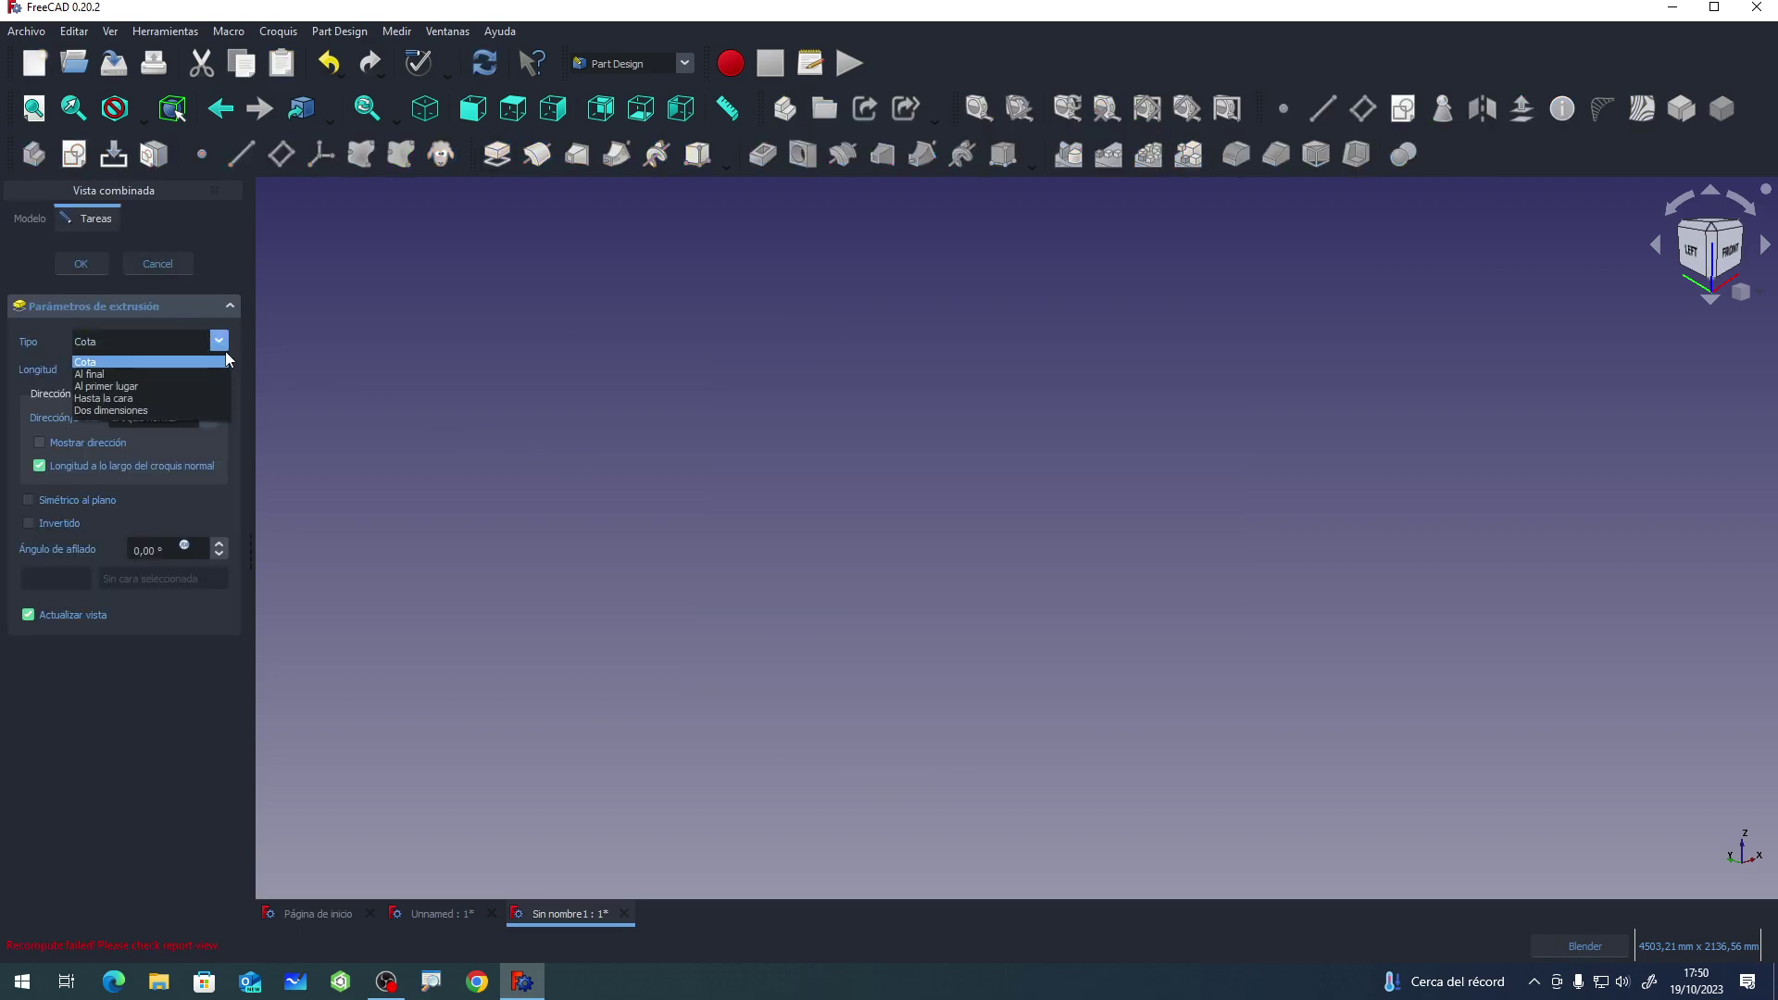
click(172, 267)
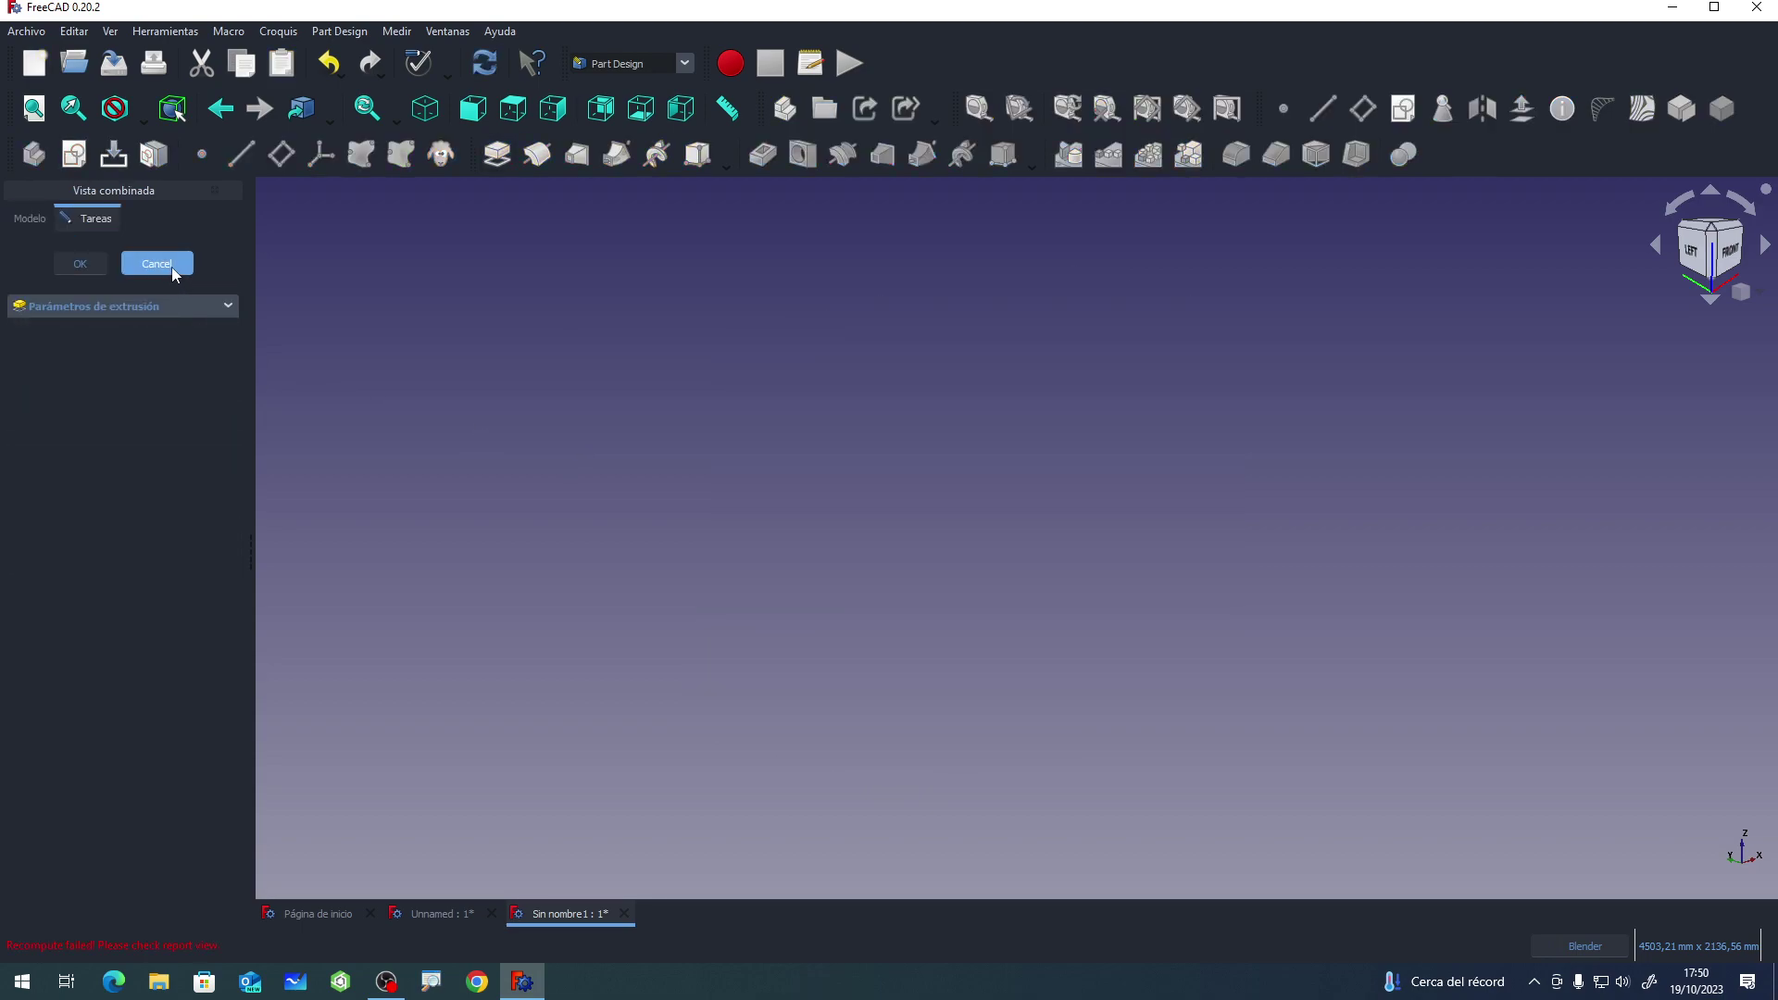
click(222, 307)
key(Escape)
Delete the Body, show Defeatured003, and remove the extra Body created from it.
click(84, 404)
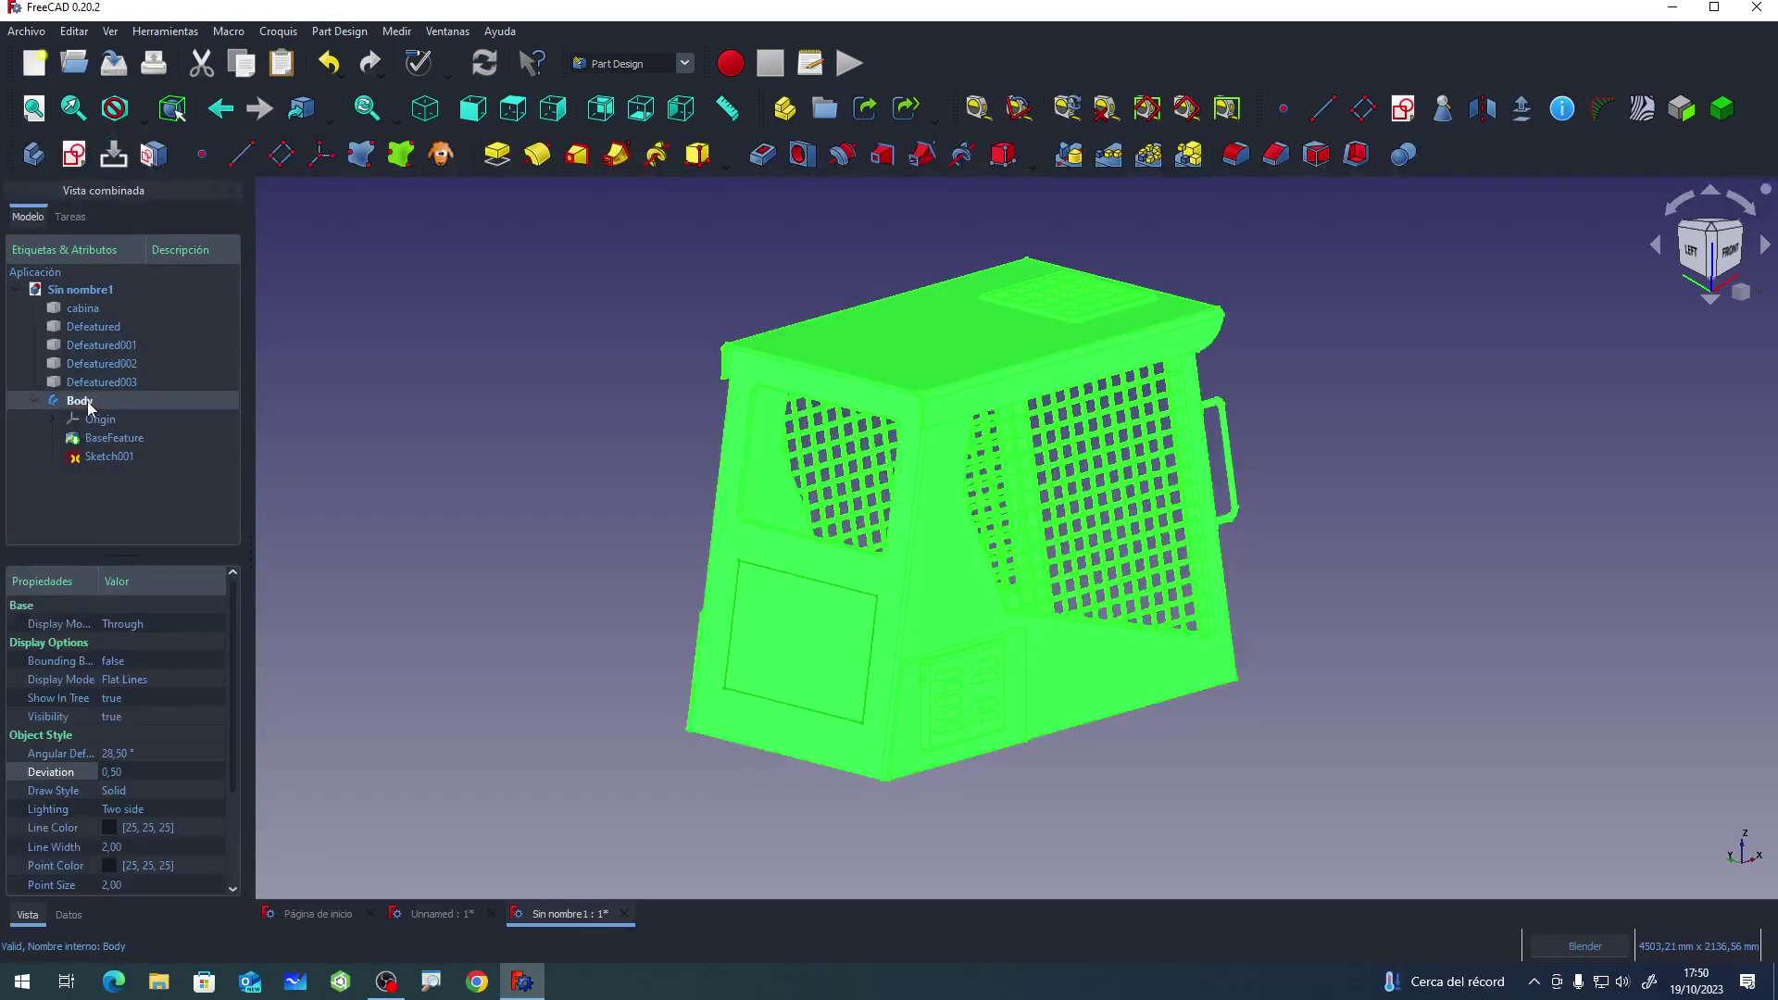
key(Delete)
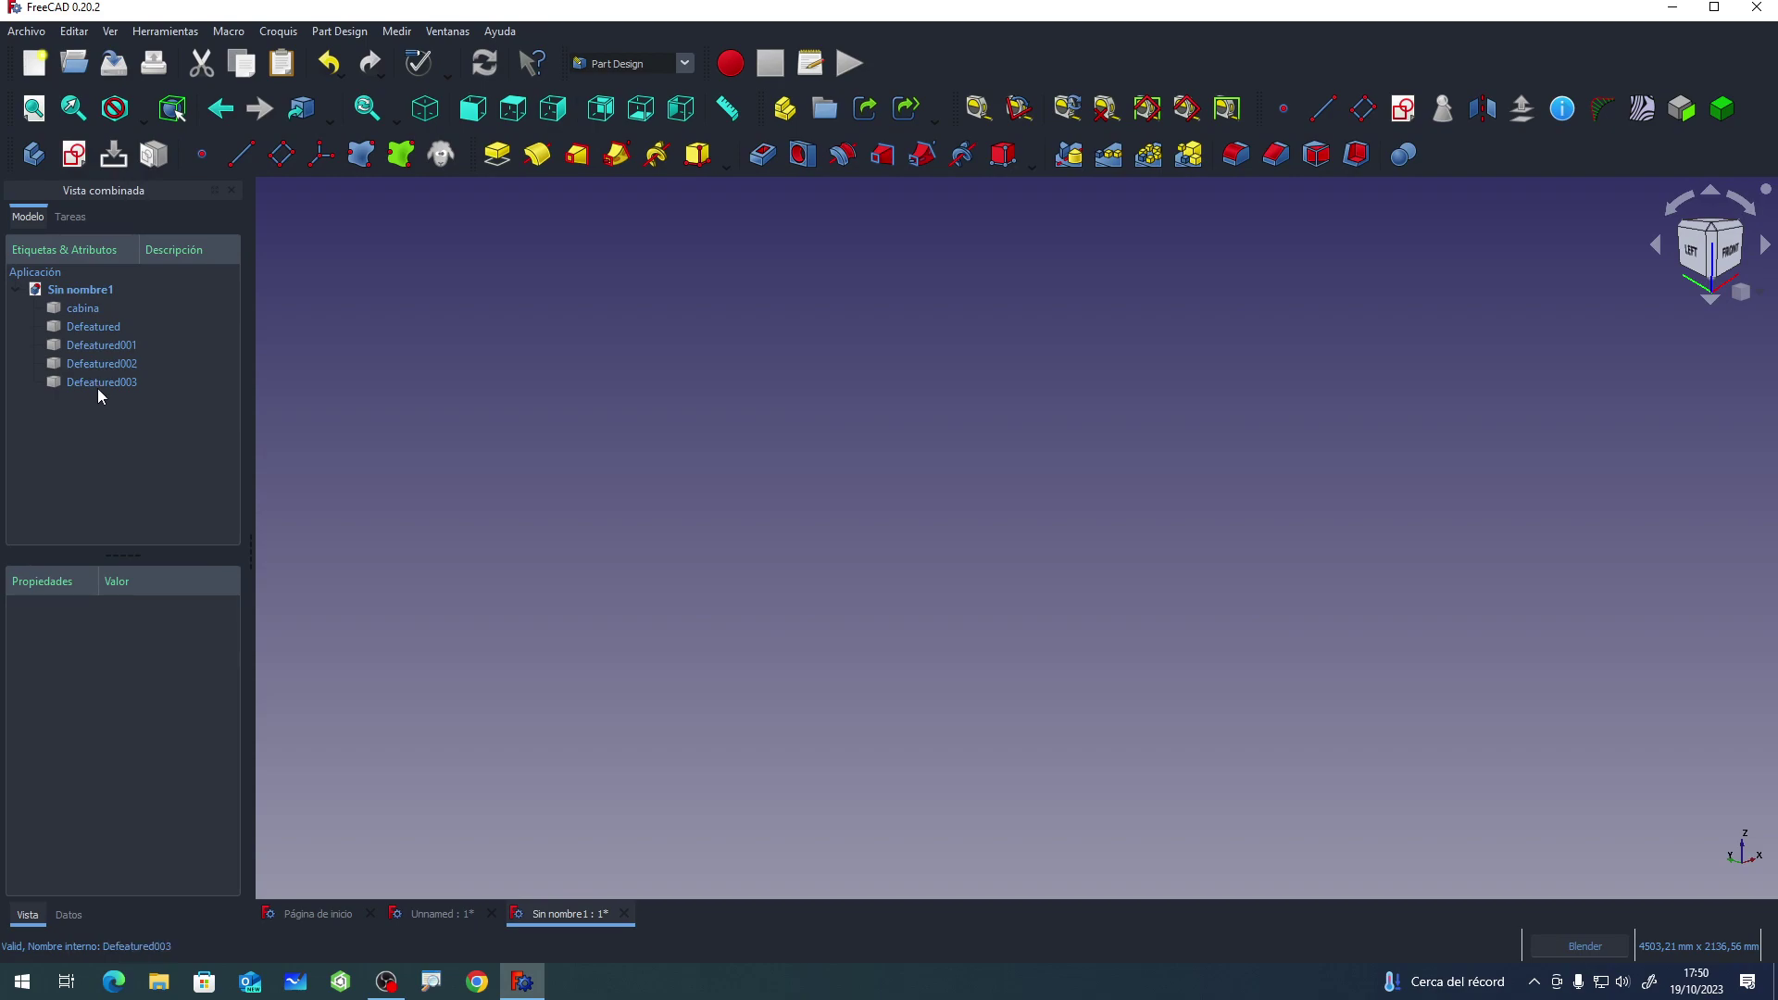
click(97, 381)
key(space)
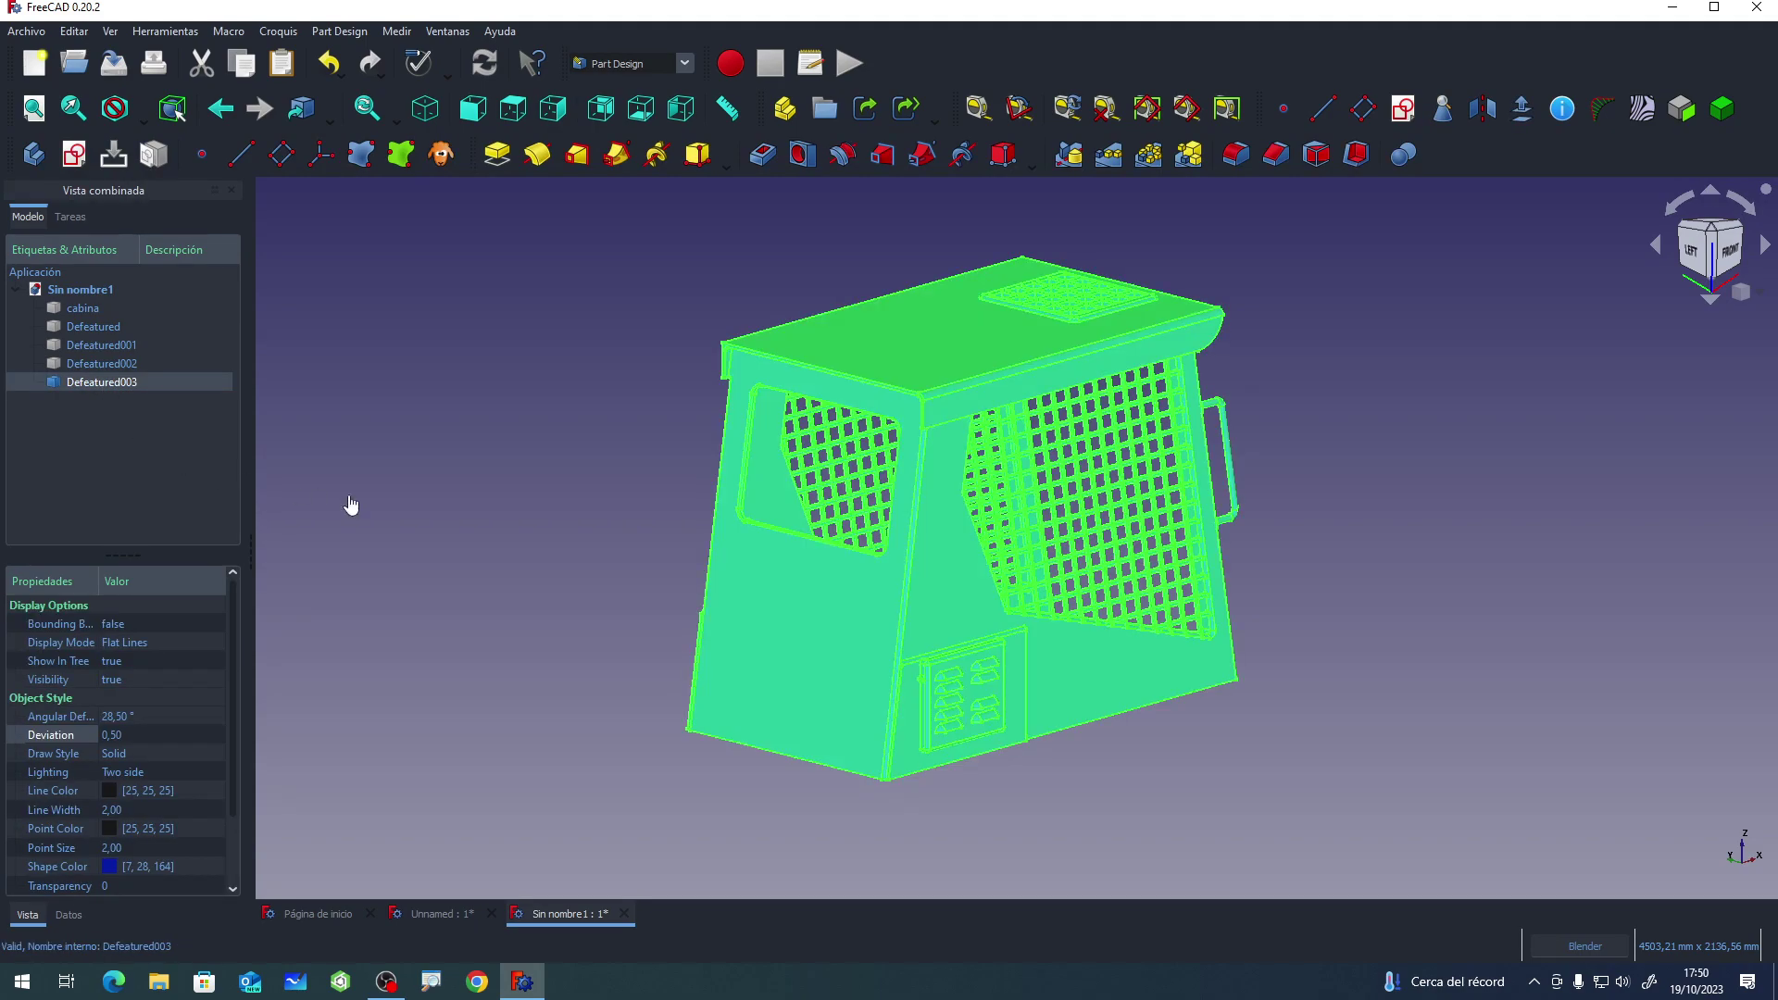
click(113, 413)
click(91, 378)
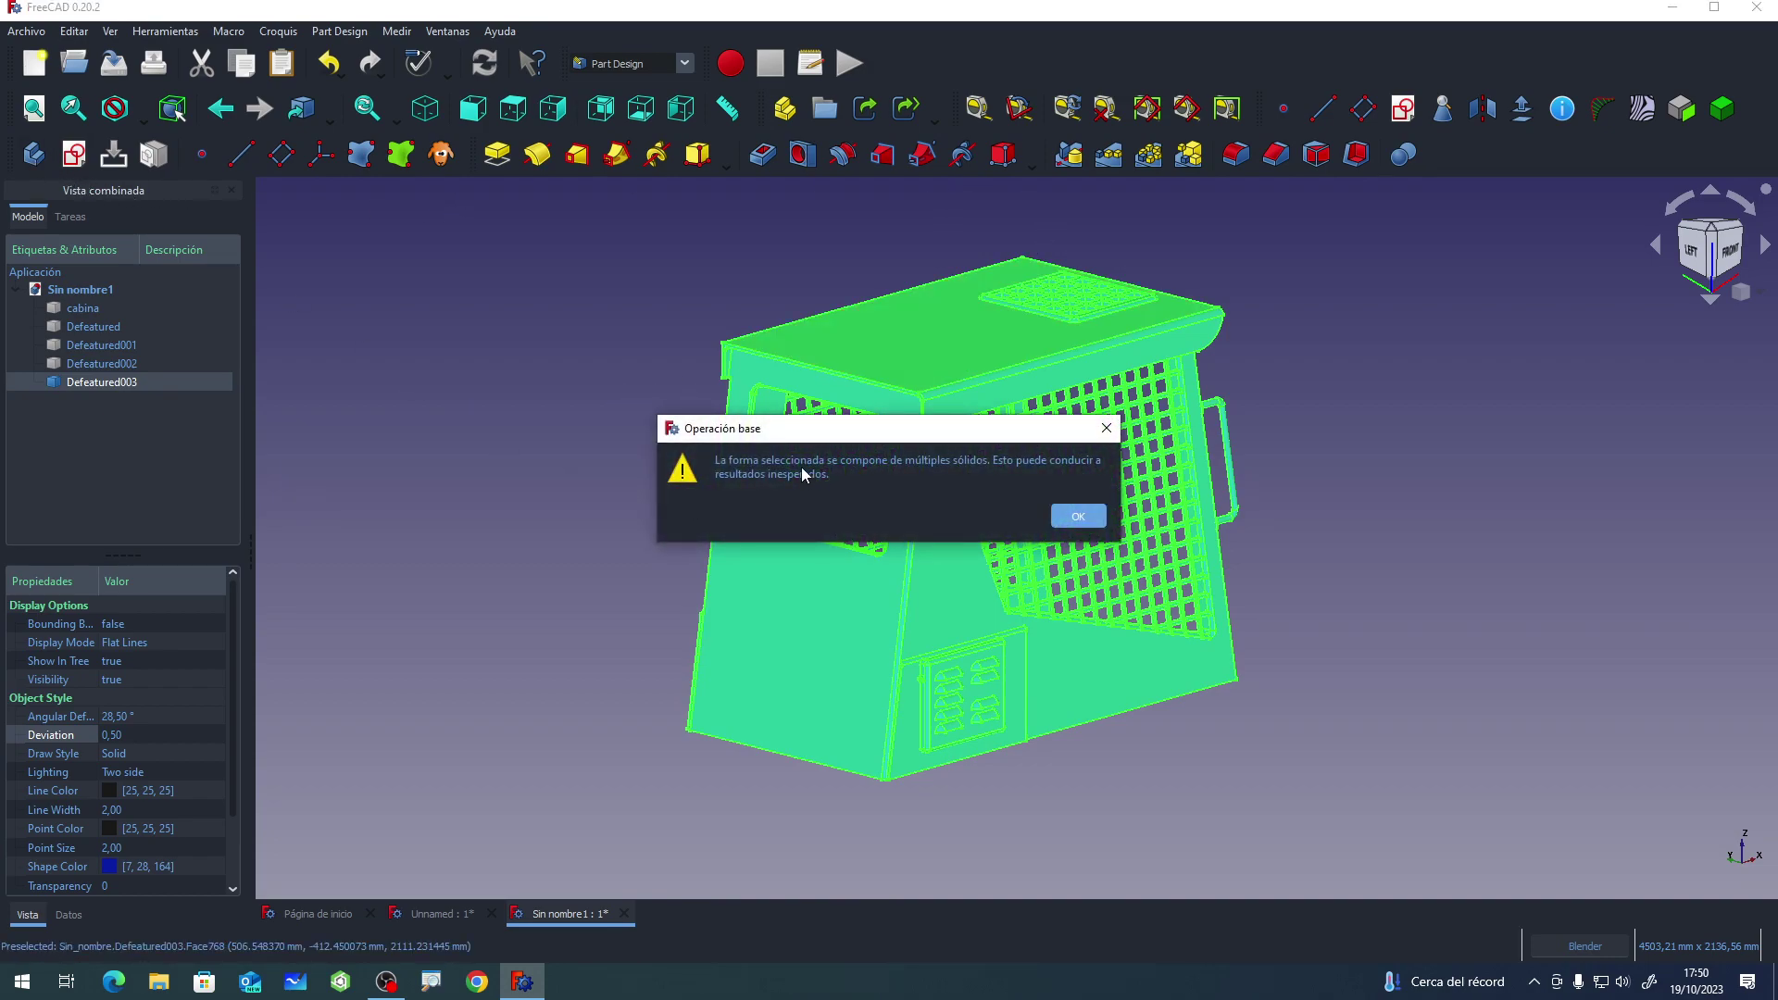
click(1077, 518)
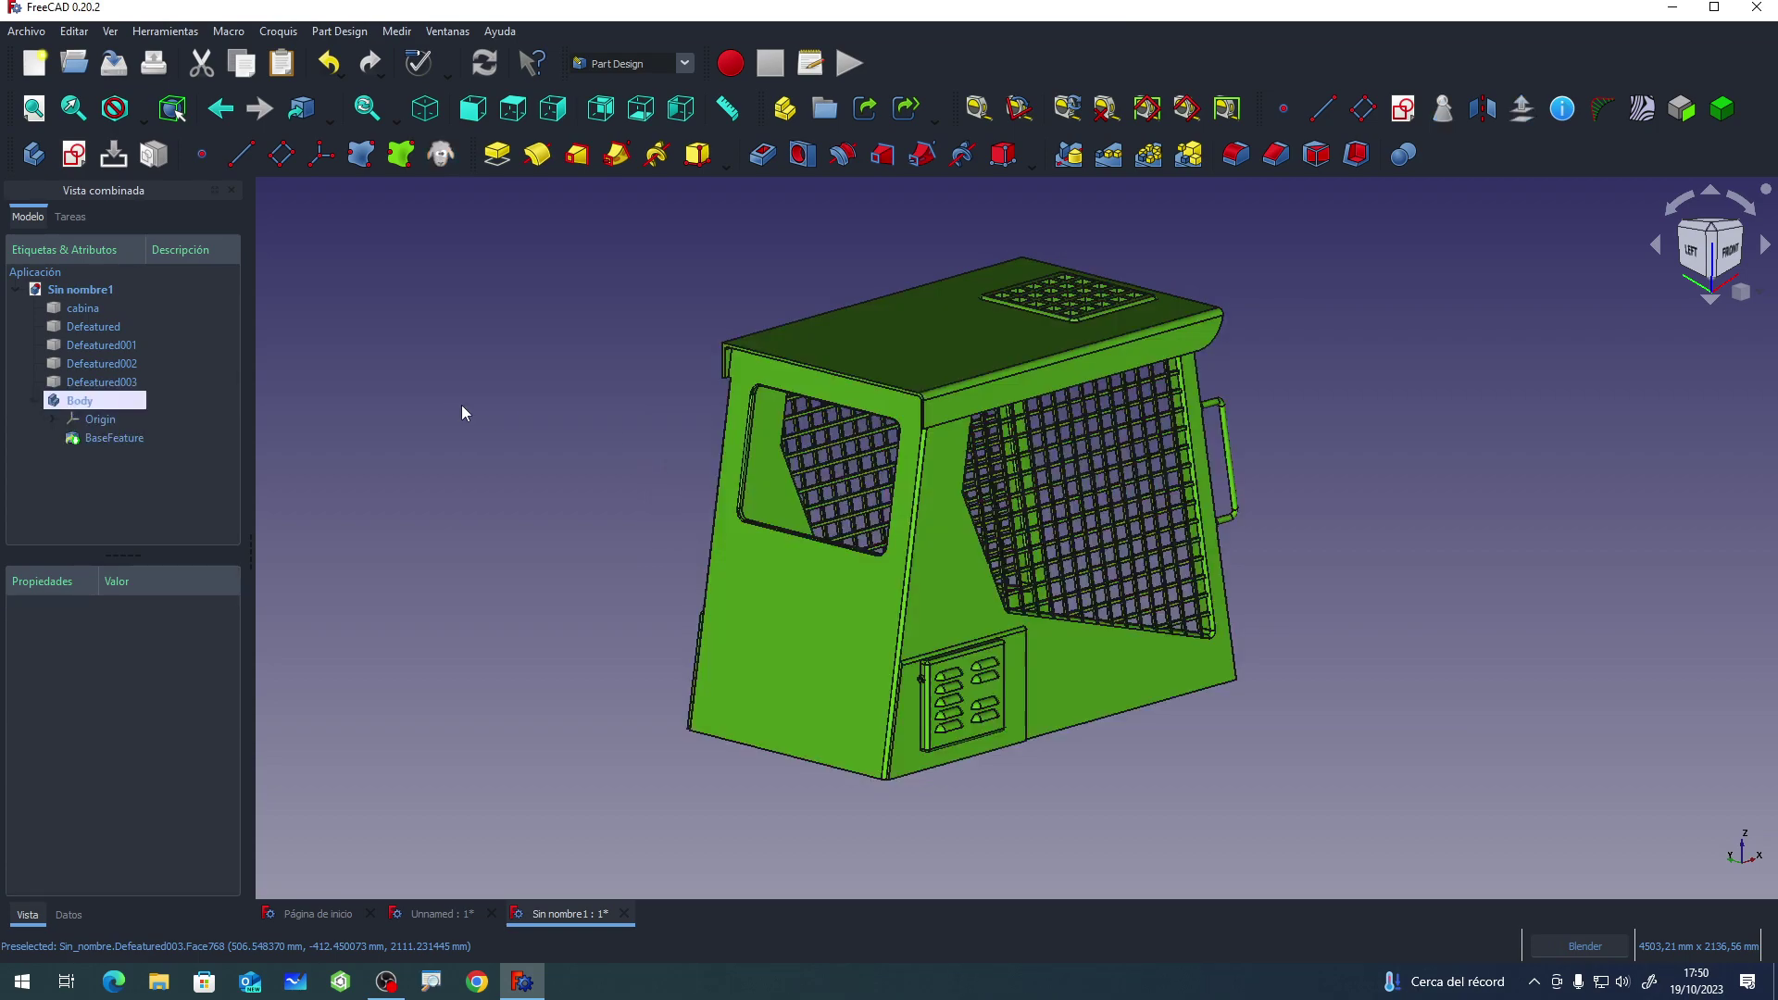
click(82, 400)
key(Delete)
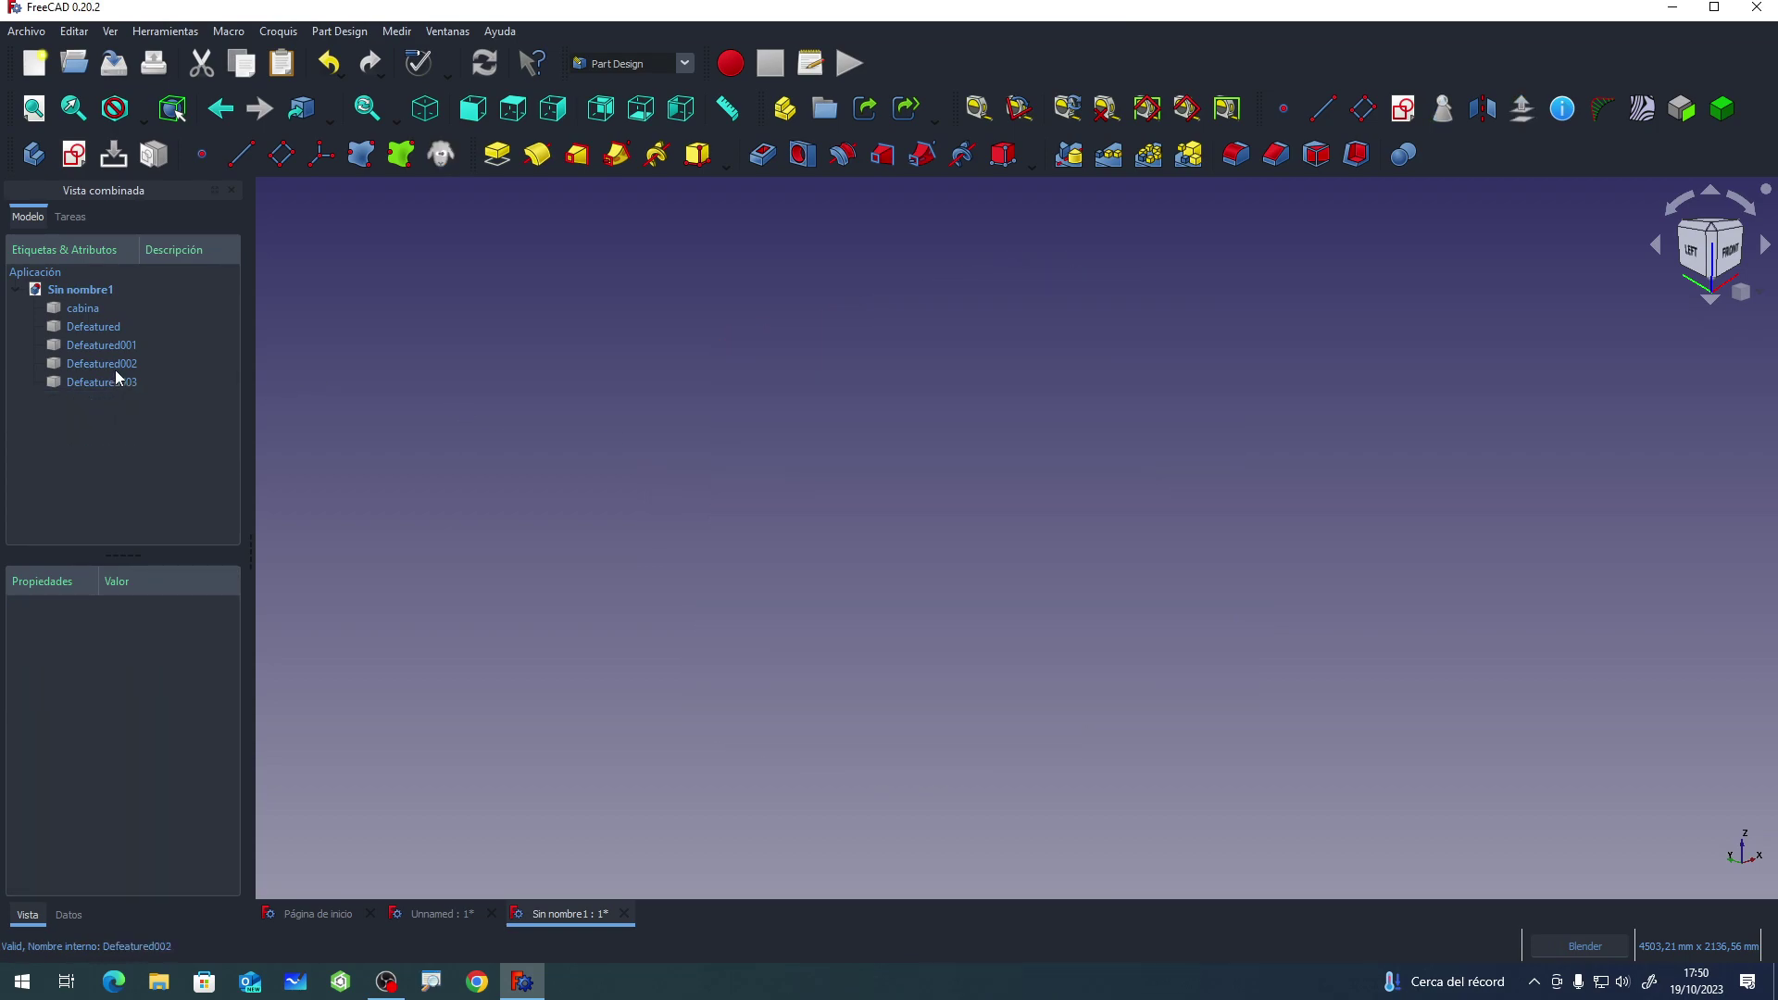
Delete cabina, Defeatured, Defeatured001 and Defeatured002, leaving Defeatured003 visible.
click(102, 363)
shift+click(88, 308)
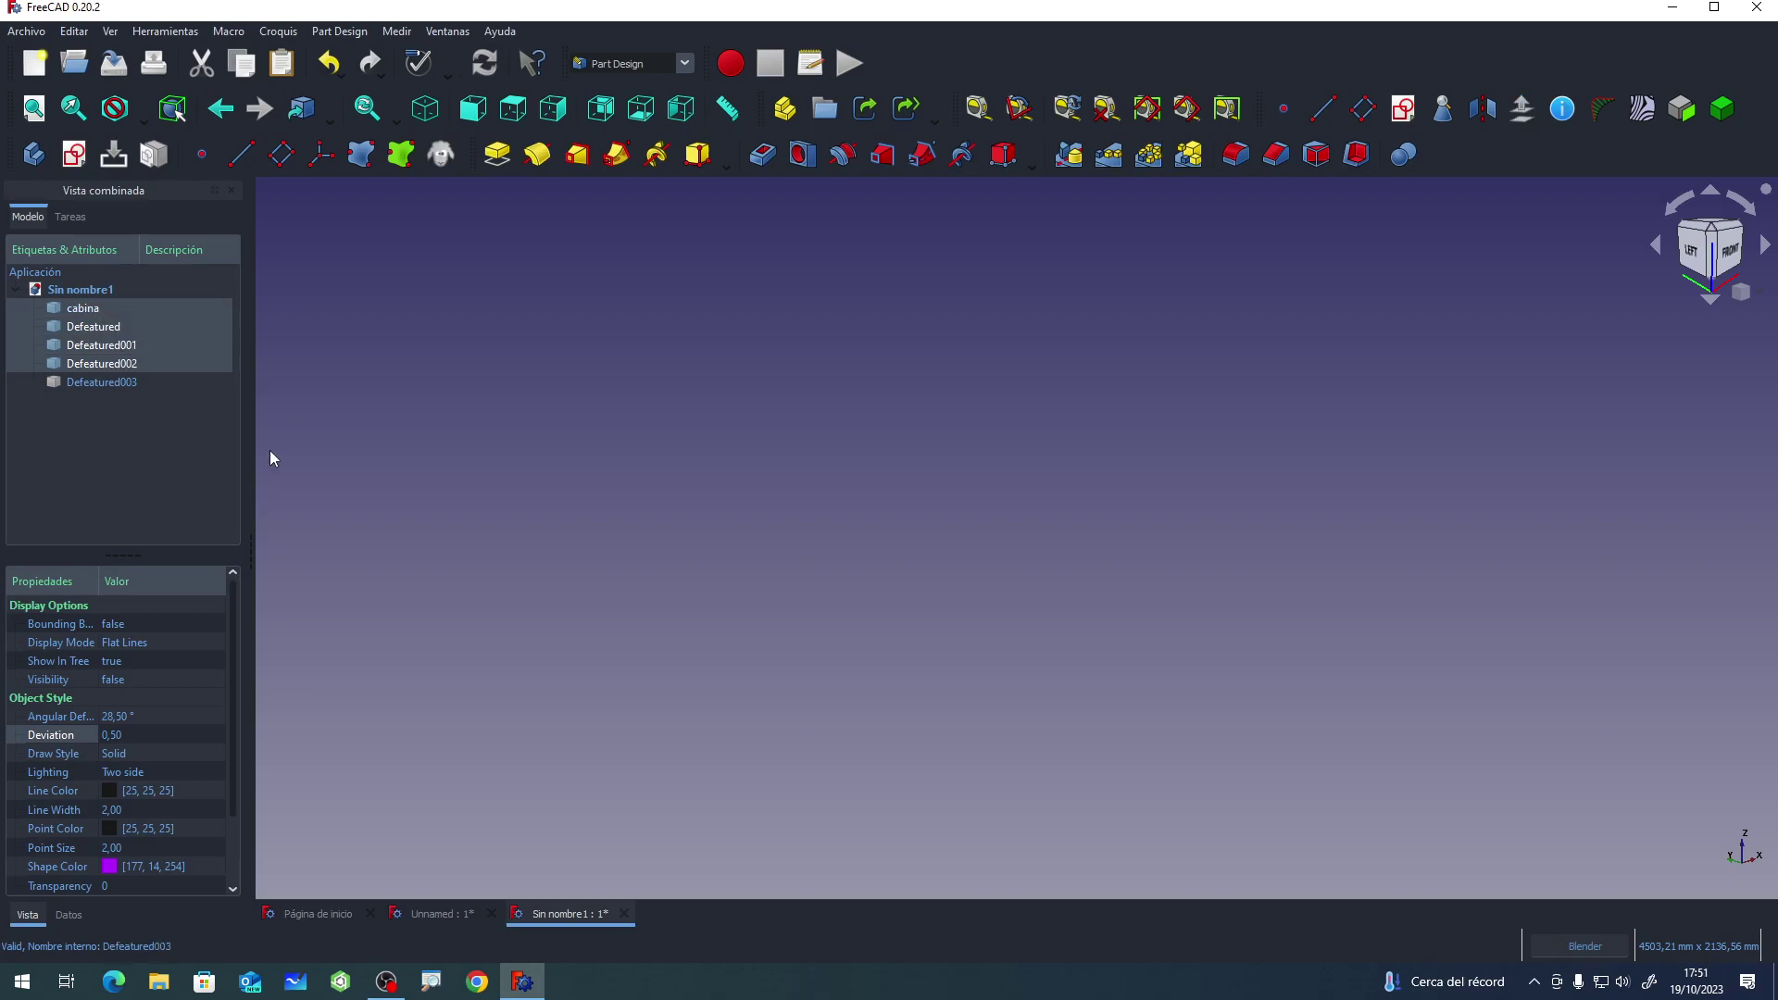
key(Delete)
click(92, 307)
key(space)
click(459, 473)
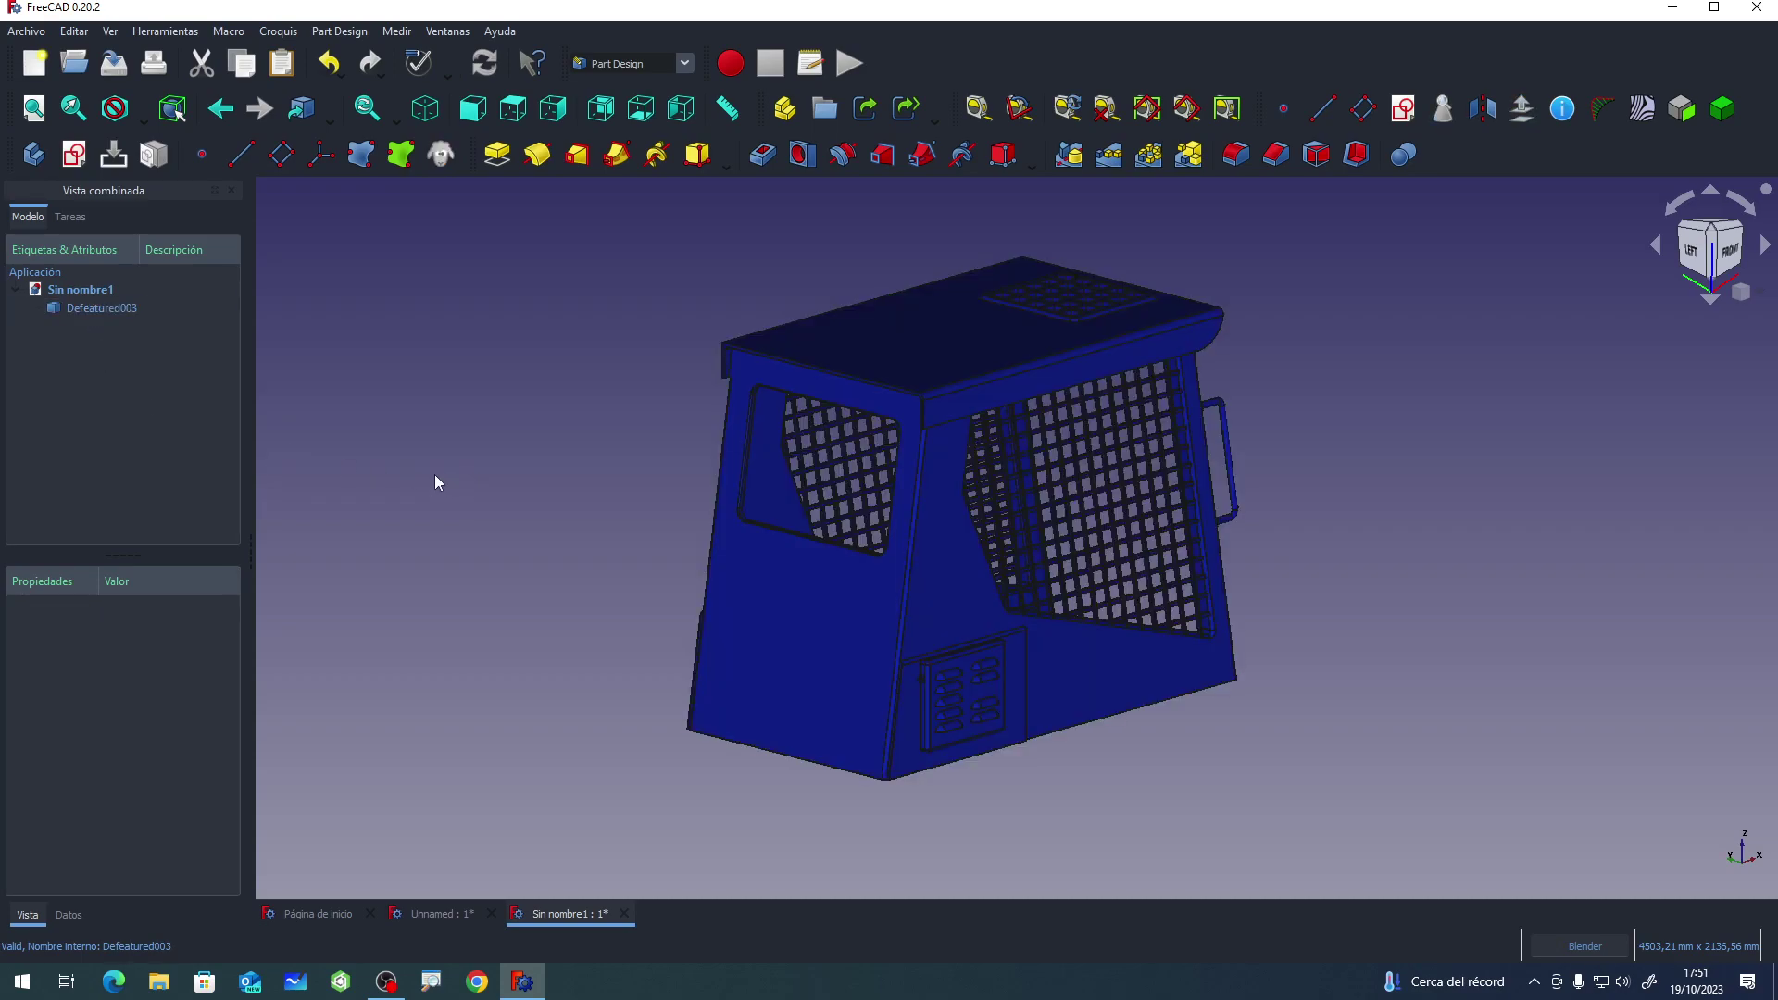
Base a Body on Defeatured003 and try sketching on the Clone's front face, cancelling the reference prompt.
click(110, 316)
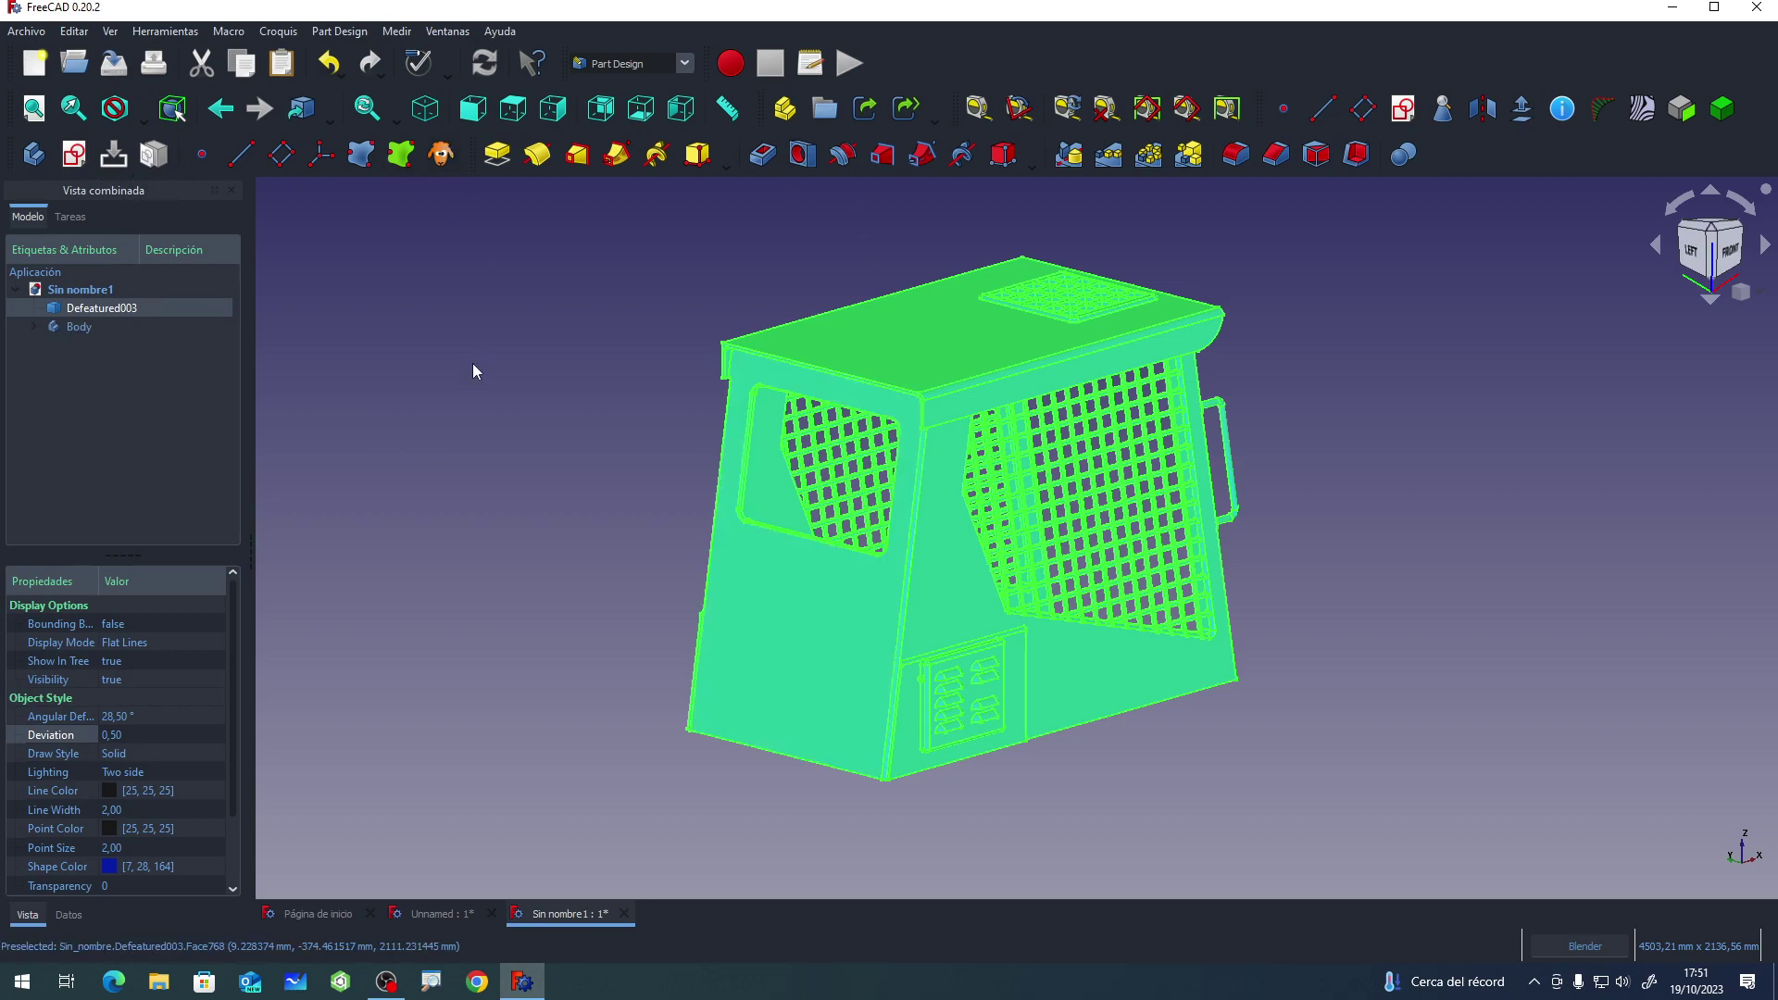
click(36, 327)
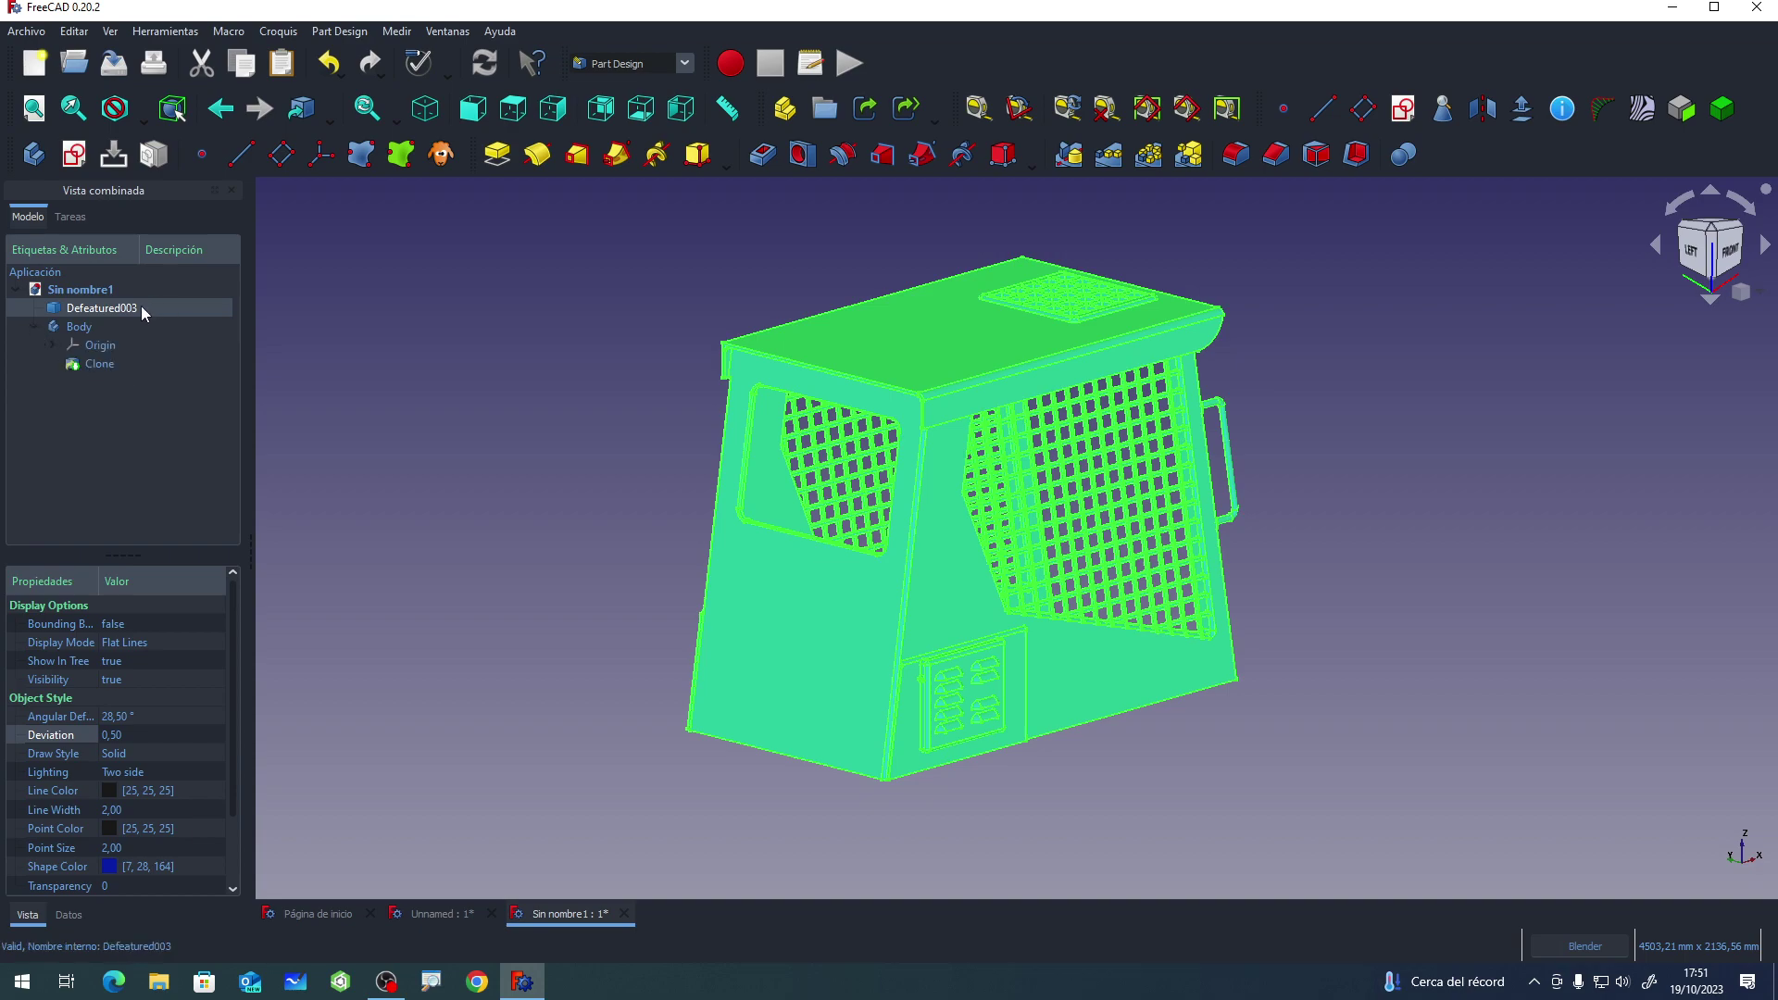
click(102, 363)
click(765, 615)
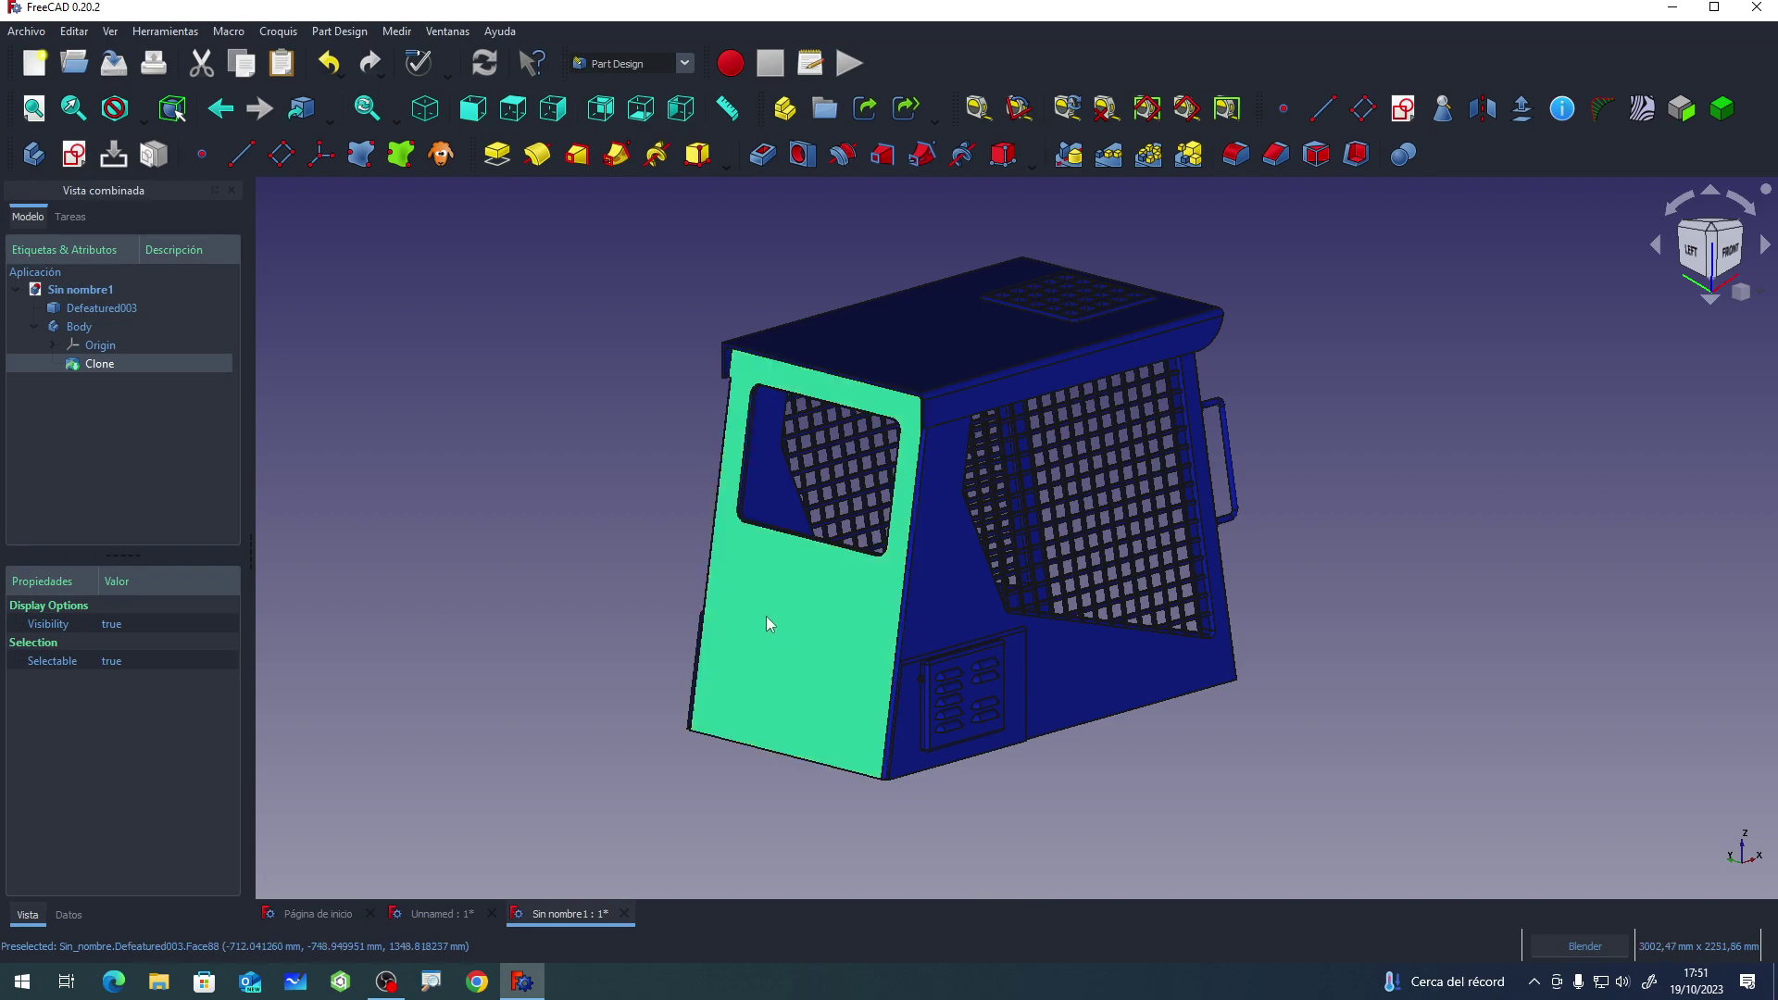
click(73, 153)
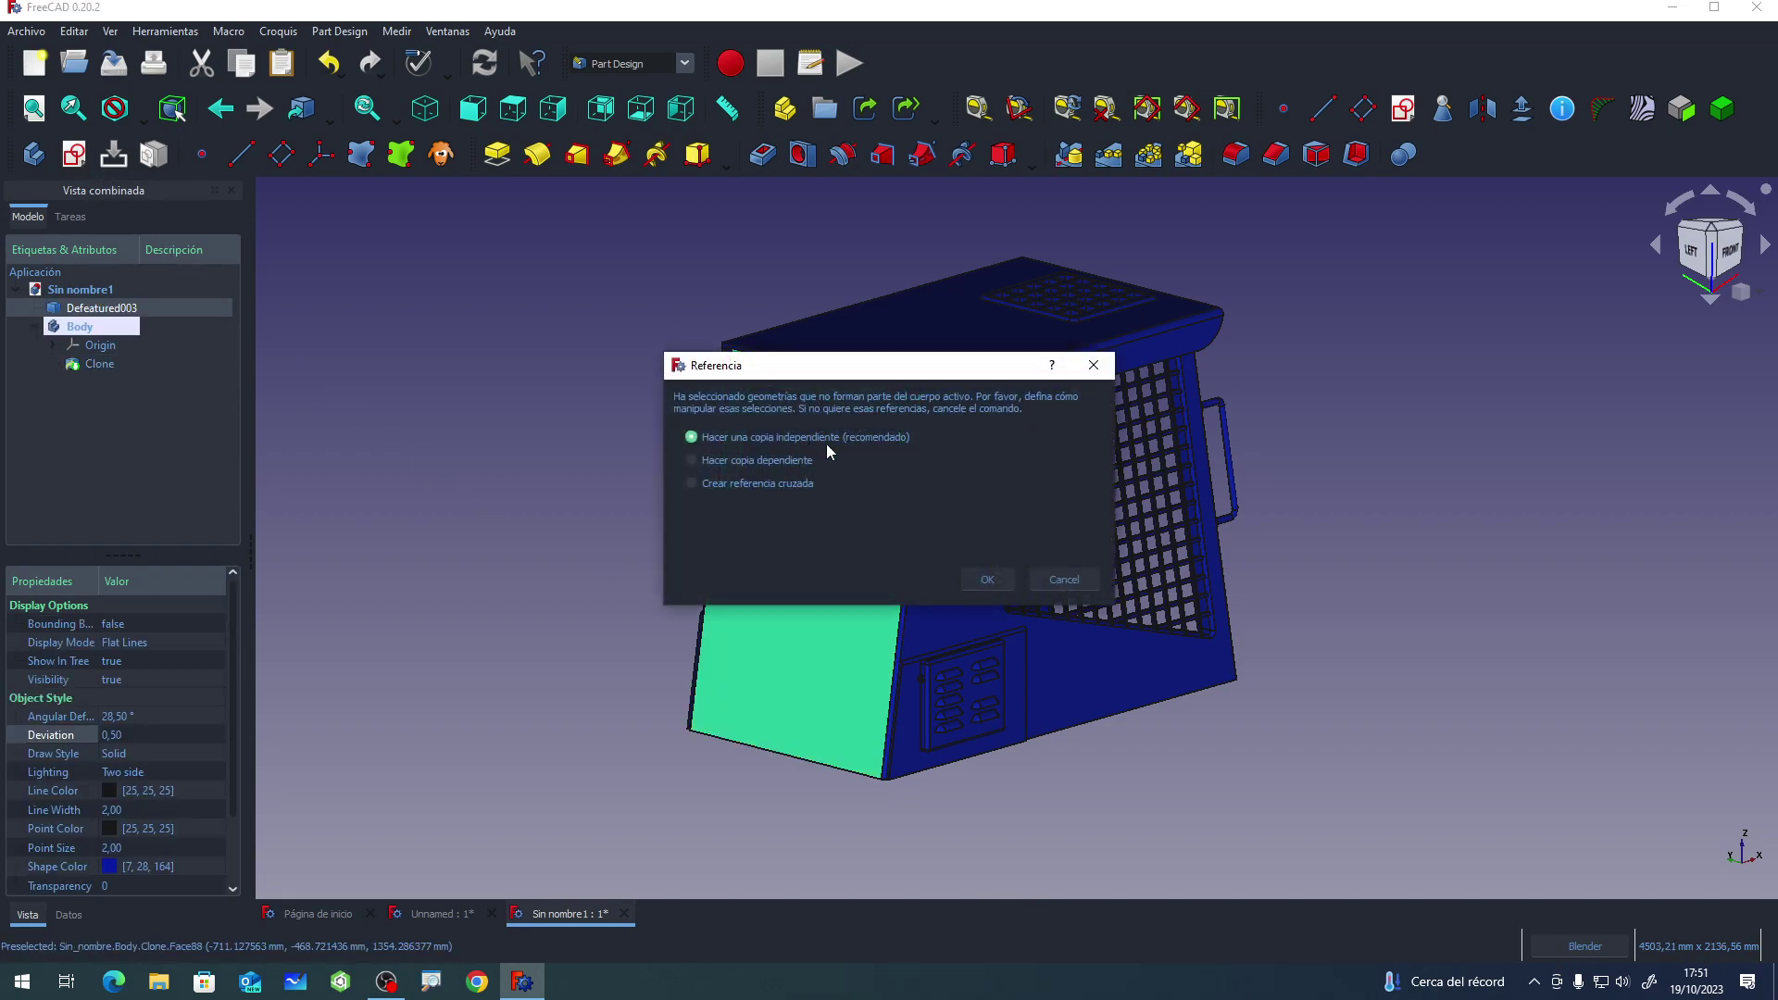
click(1064, 579)
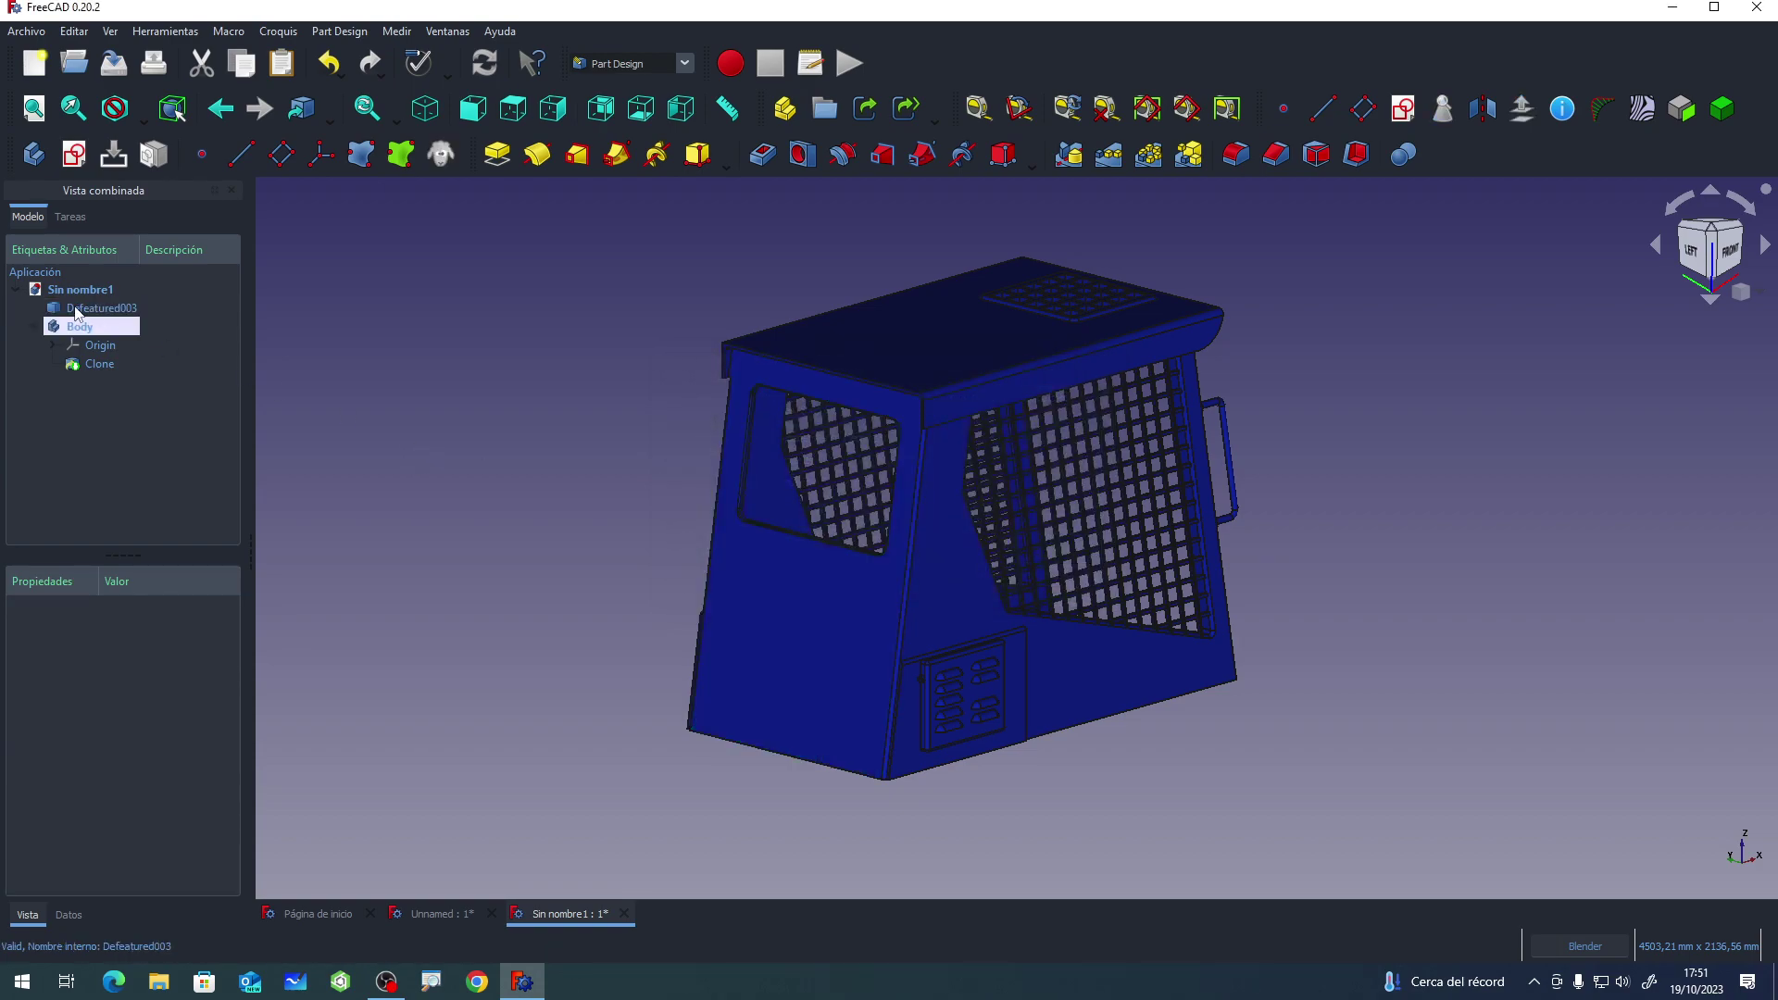
Hide the original Defeatured003 and start a sketch on the Clone's front face.
key(space)
click(548, 524)
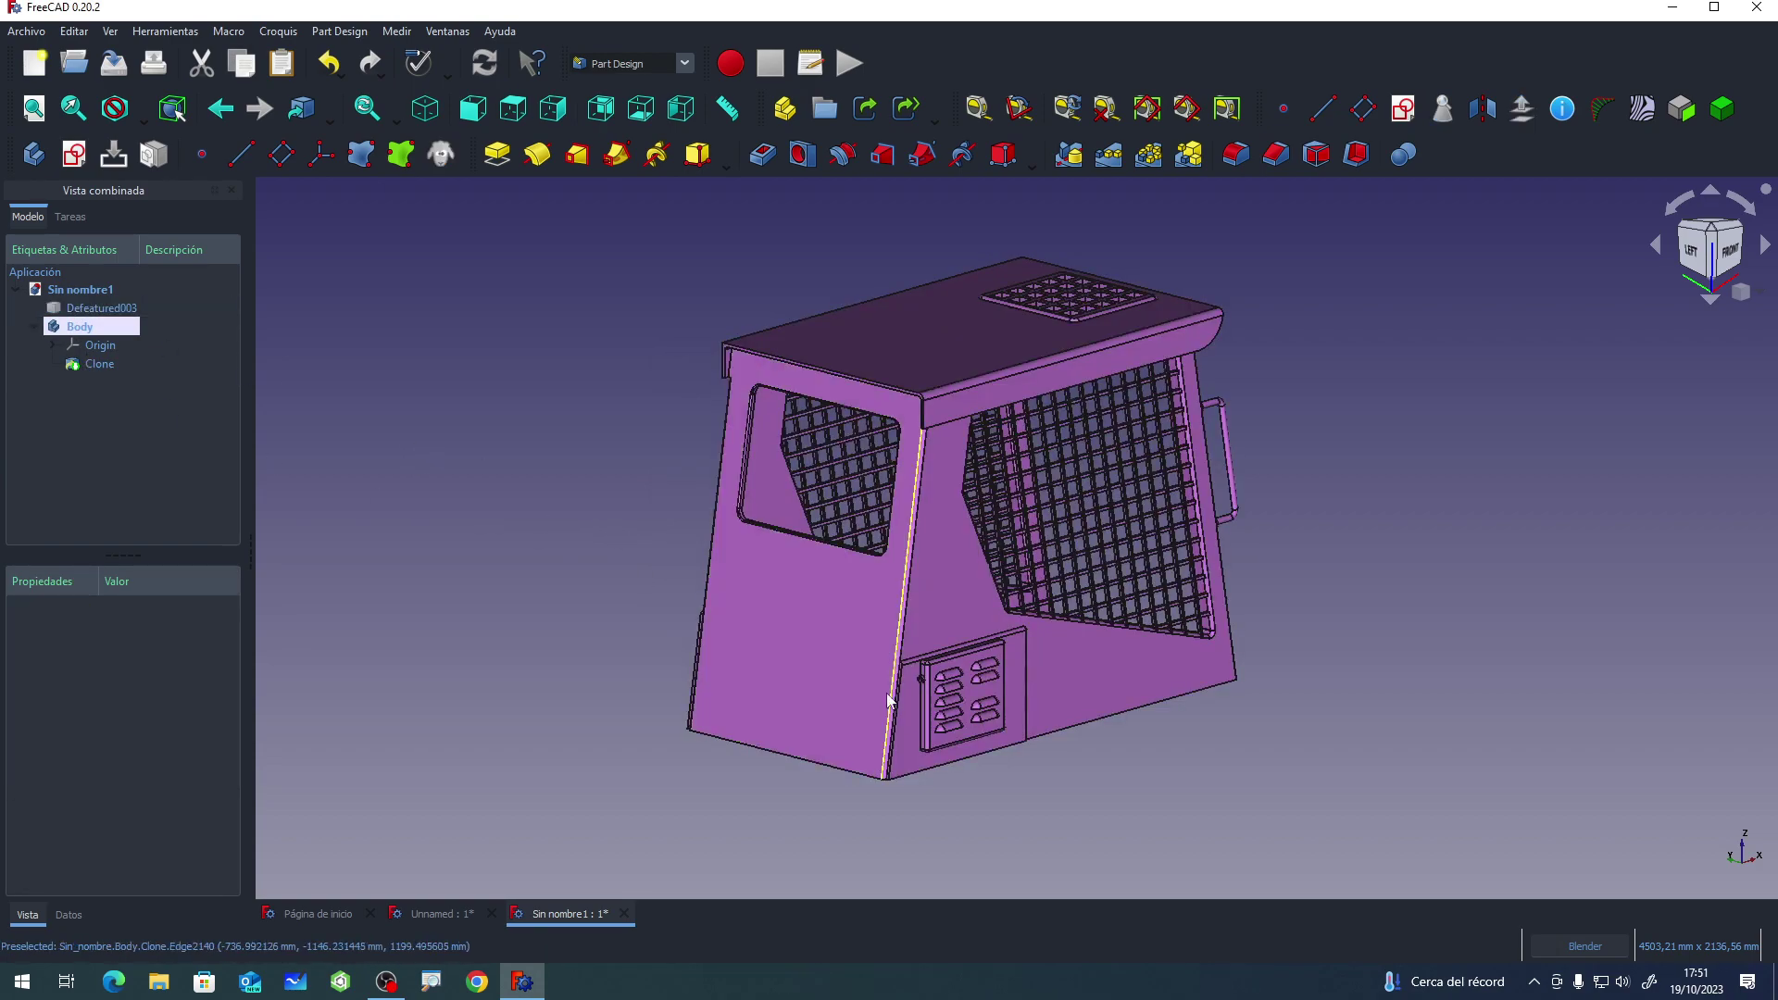
click(760, 592)
click(70, 161)
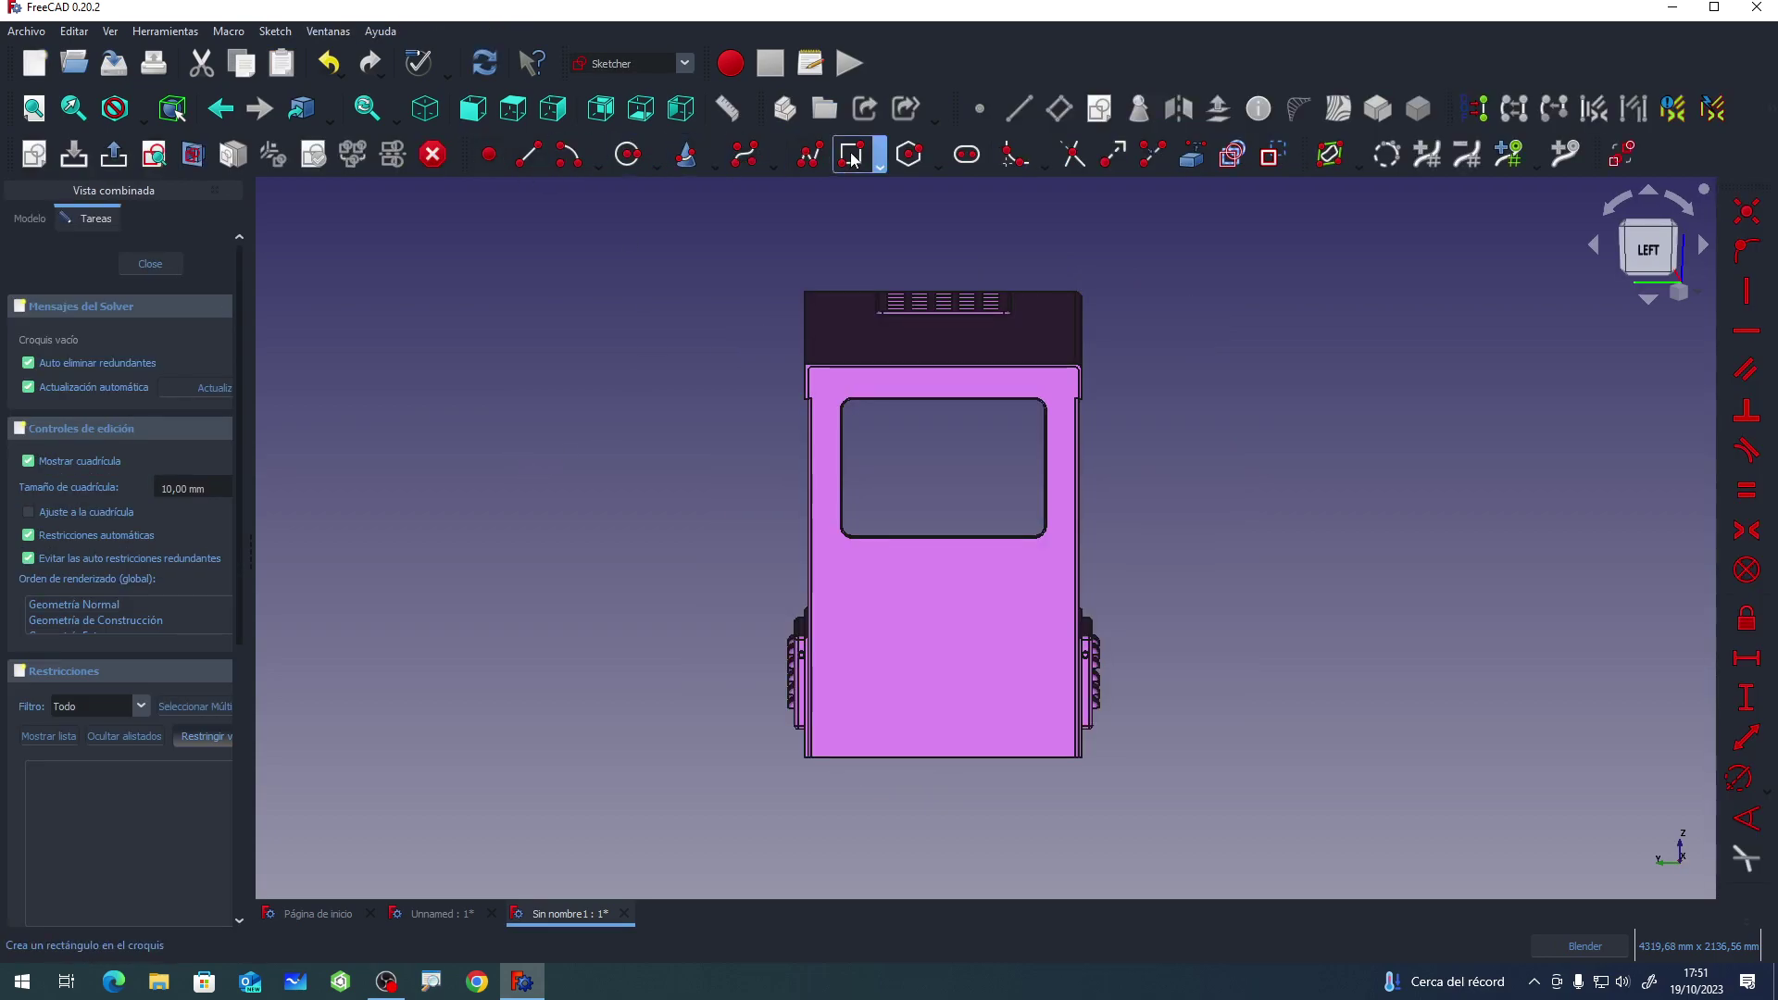
Draw a rectangle below the window, hide the grid, and close the sketch.
click(851, 153)
click(853, 578)
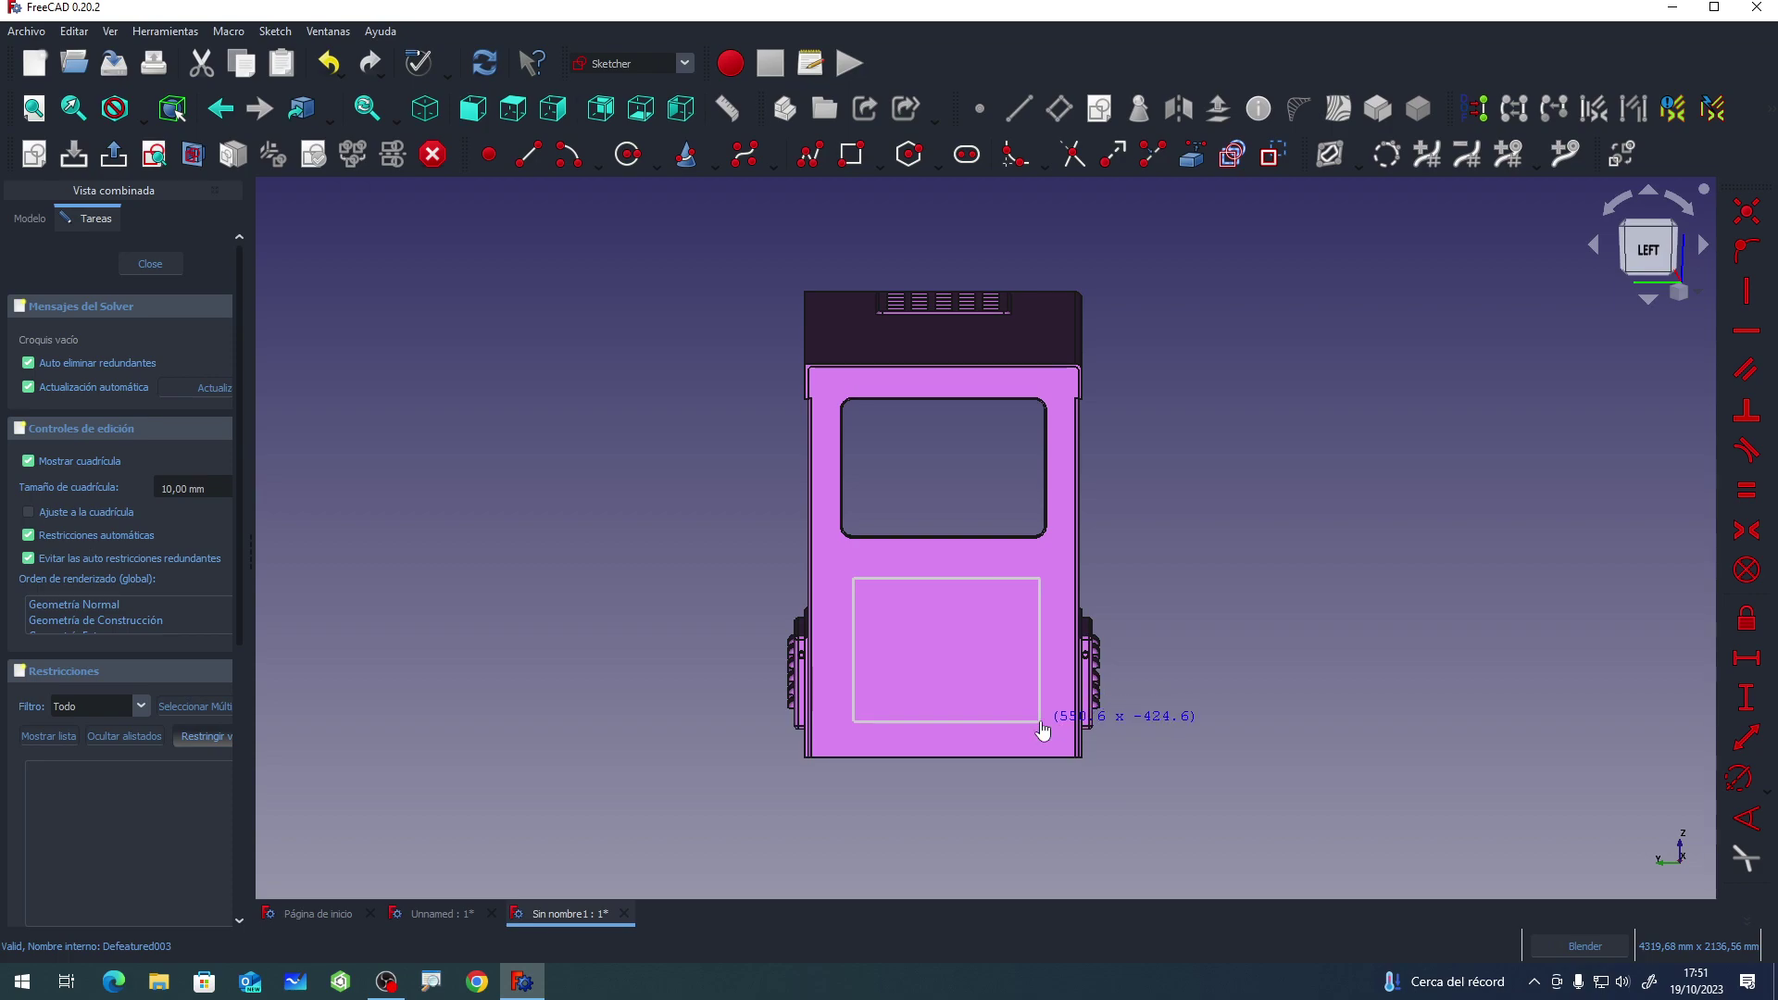
click(1040, 720)
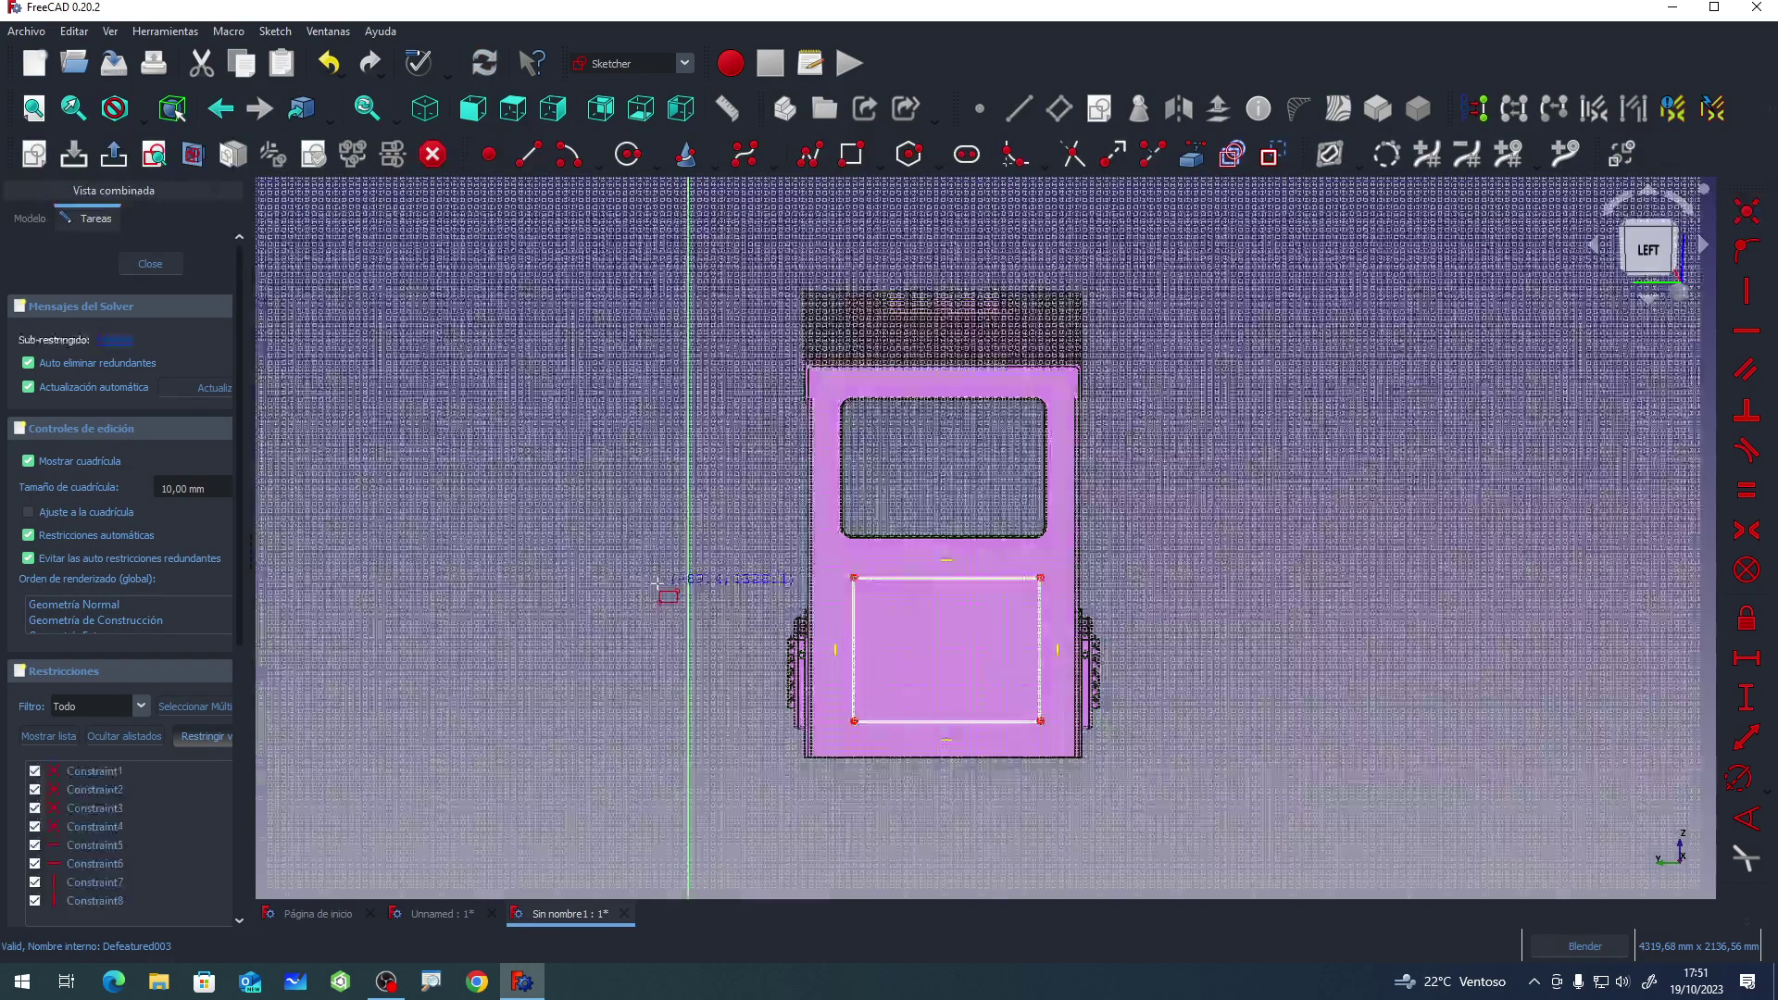
click(82, 465)
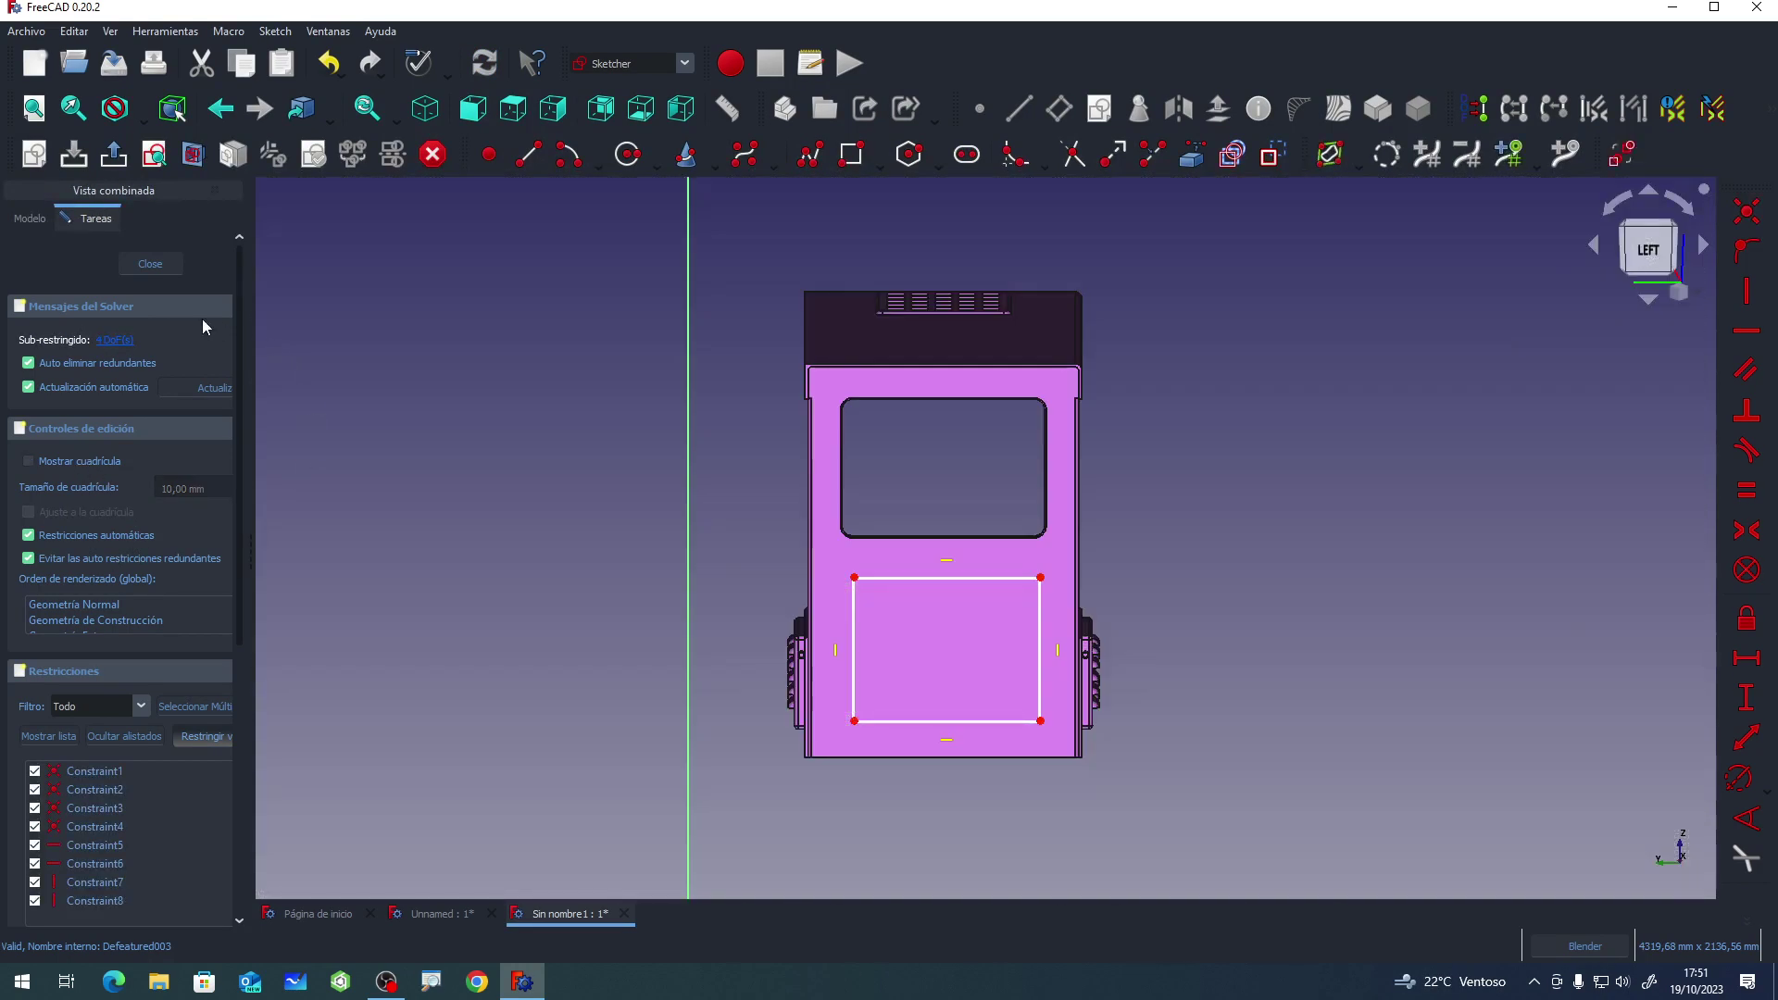
click(150, 263)
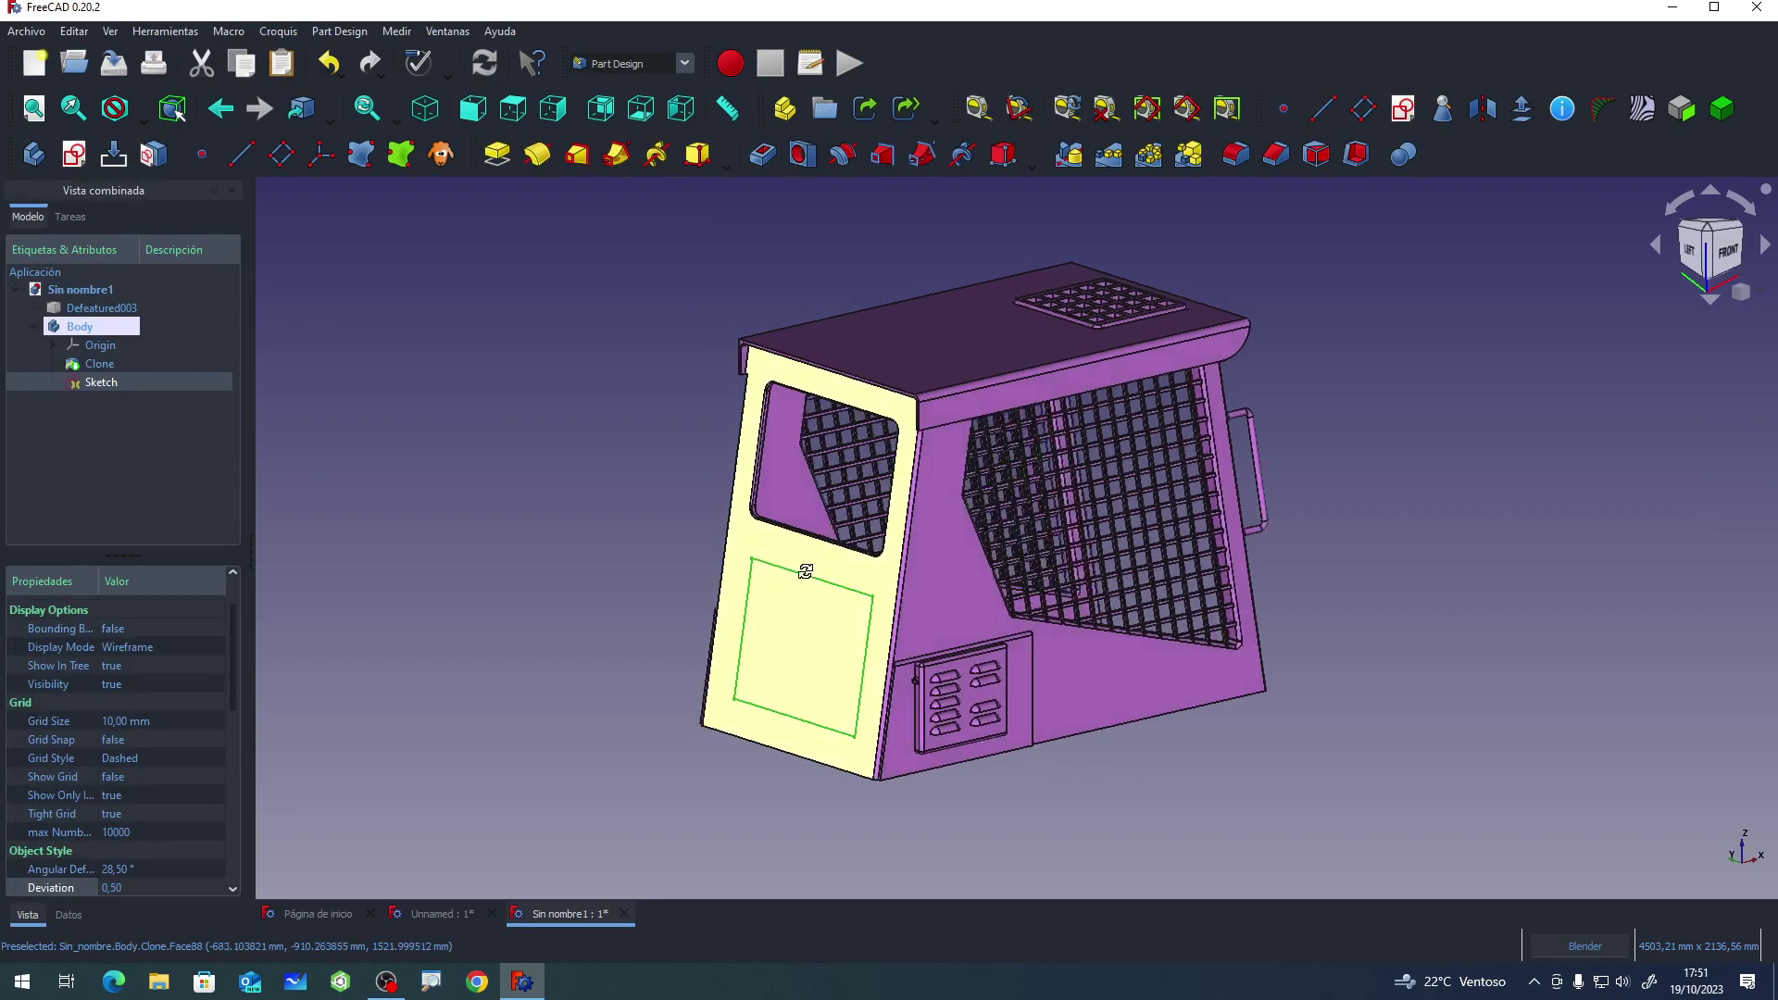
Set up a Through all Pocket with Reversed unchecked, then bring the Unnamed document forward.
click(768, 160)
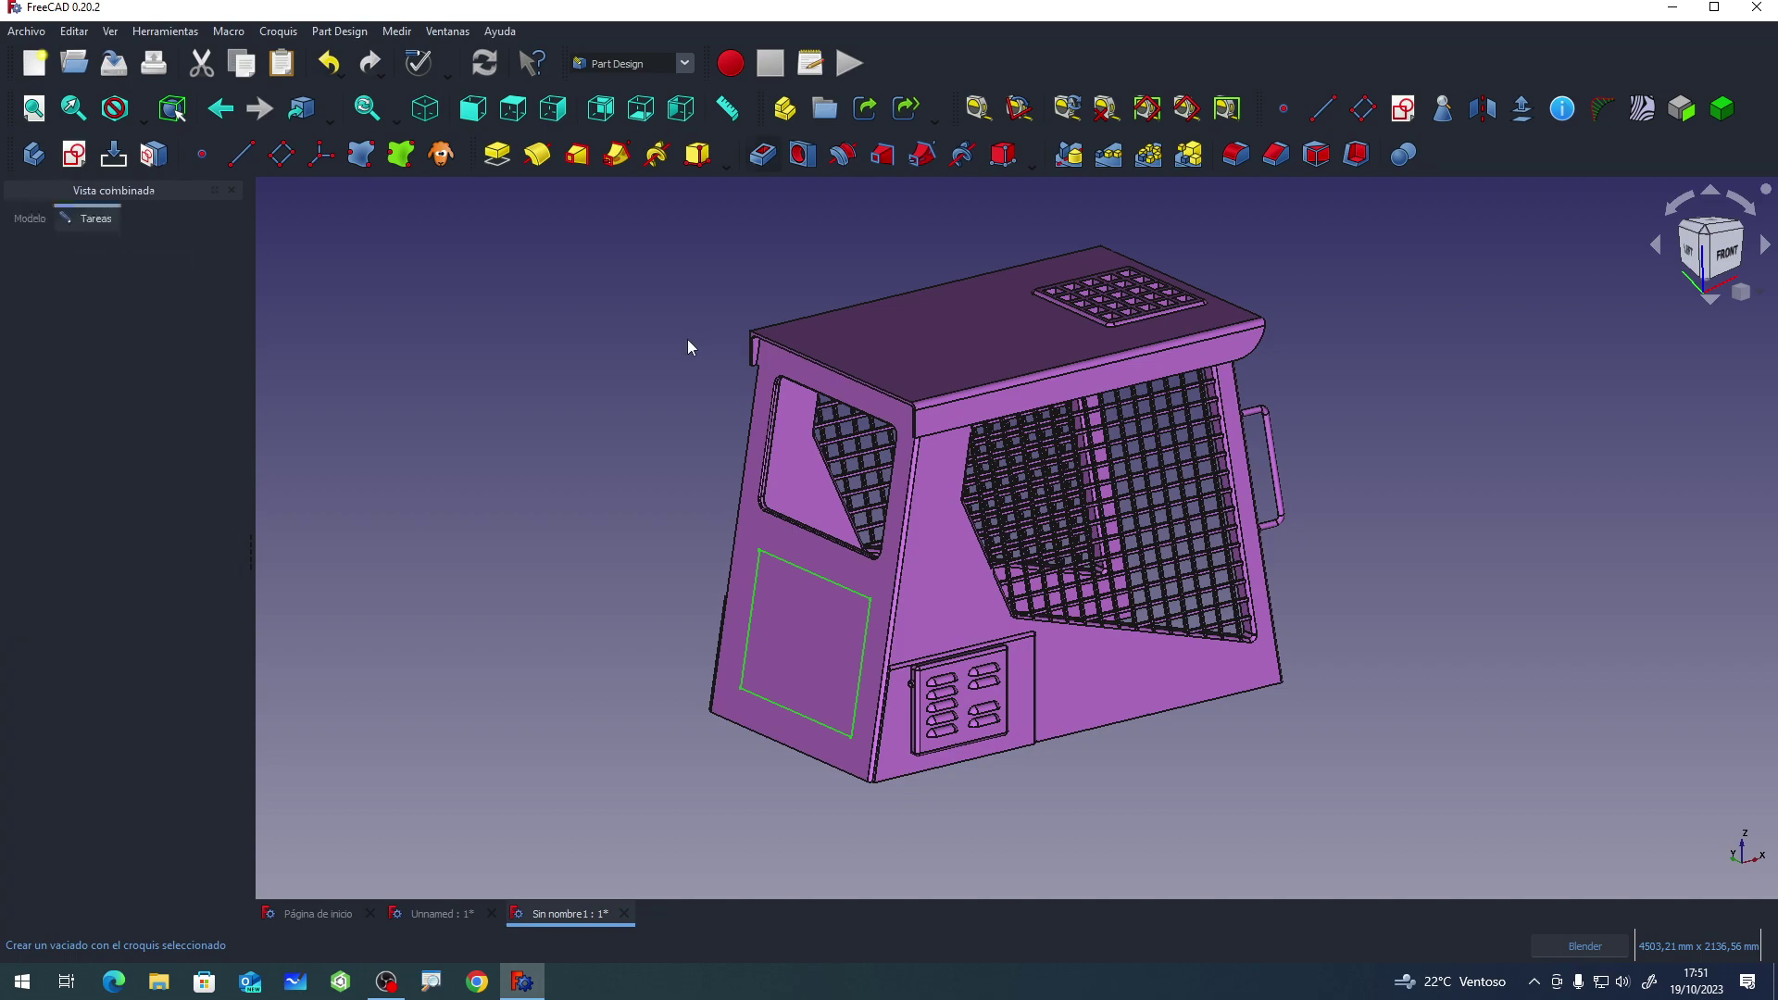
click(55, 524)
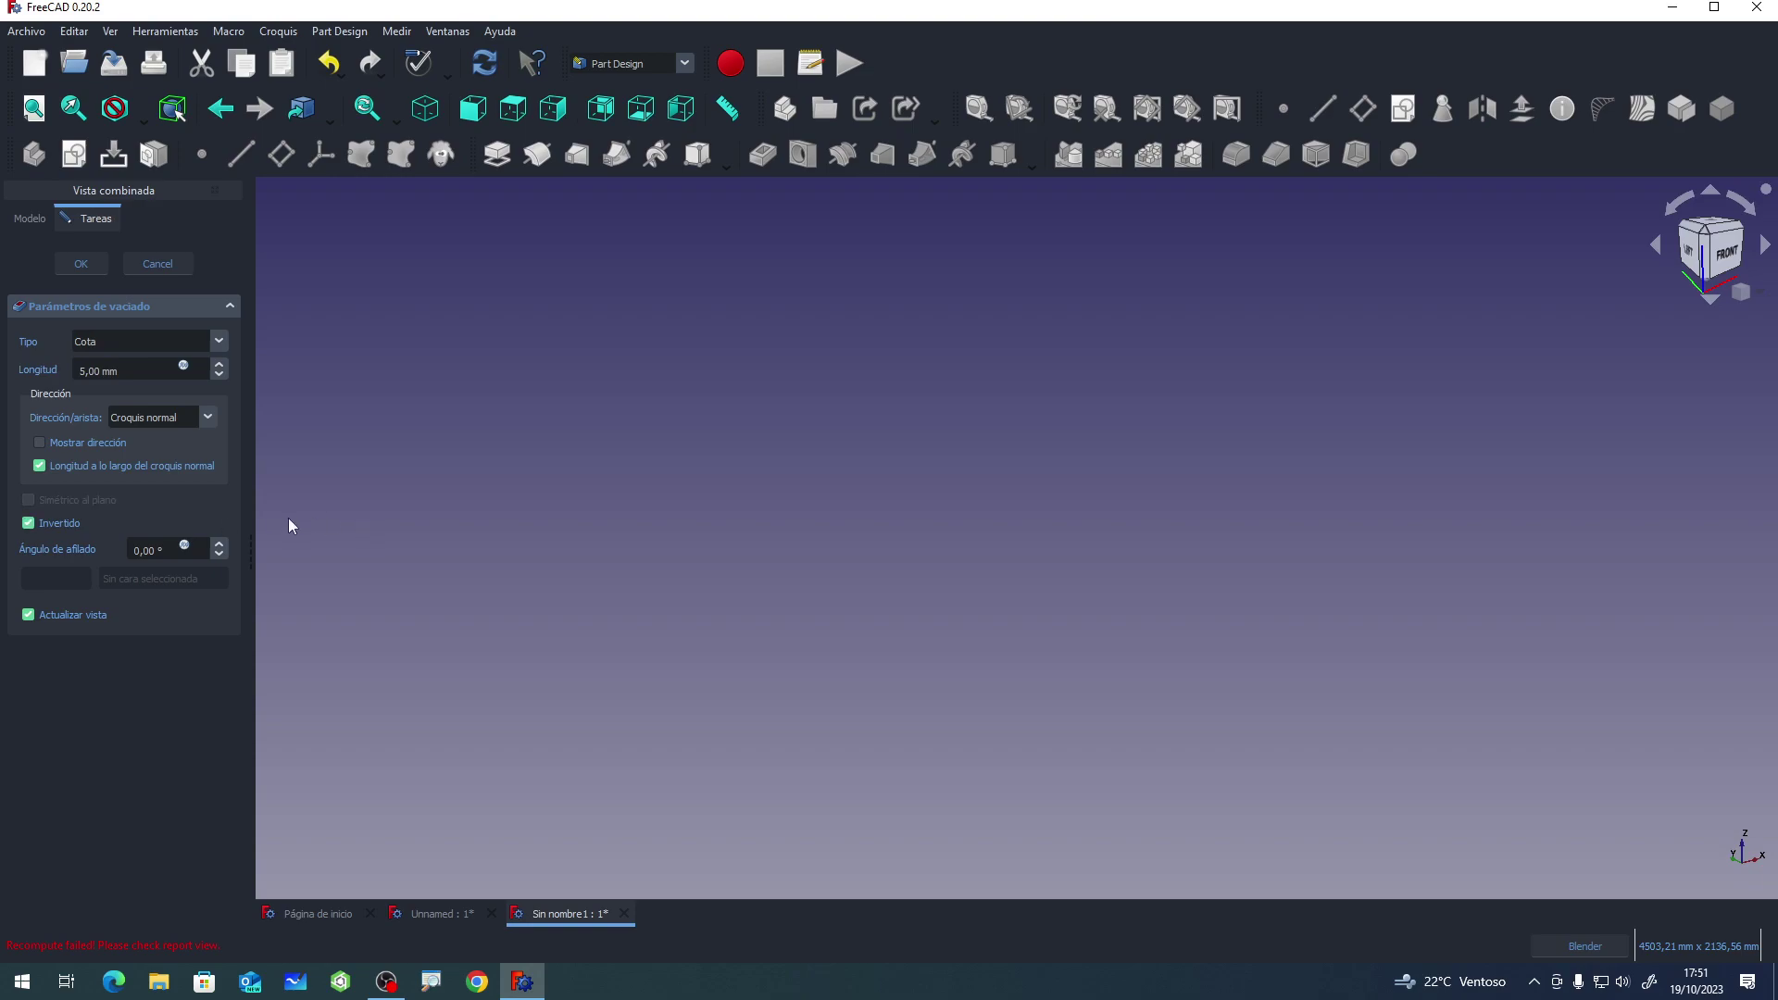
click(218, 341)
click(93, 352)
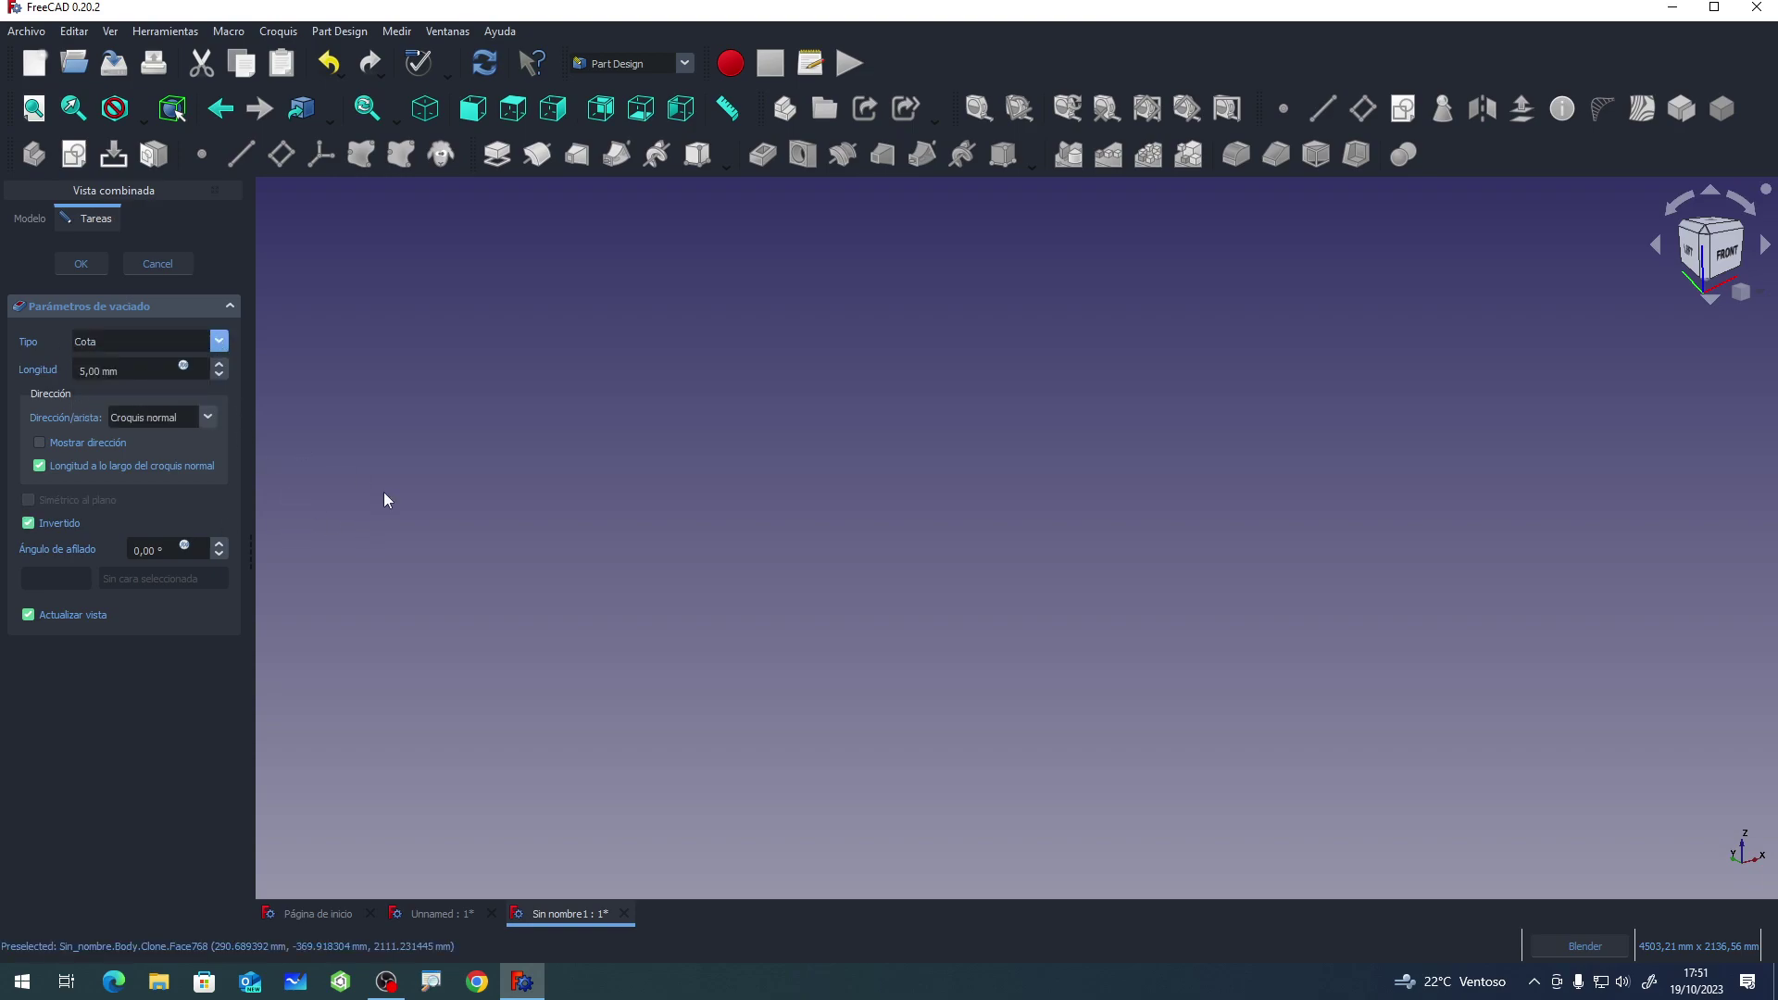
key(Down)
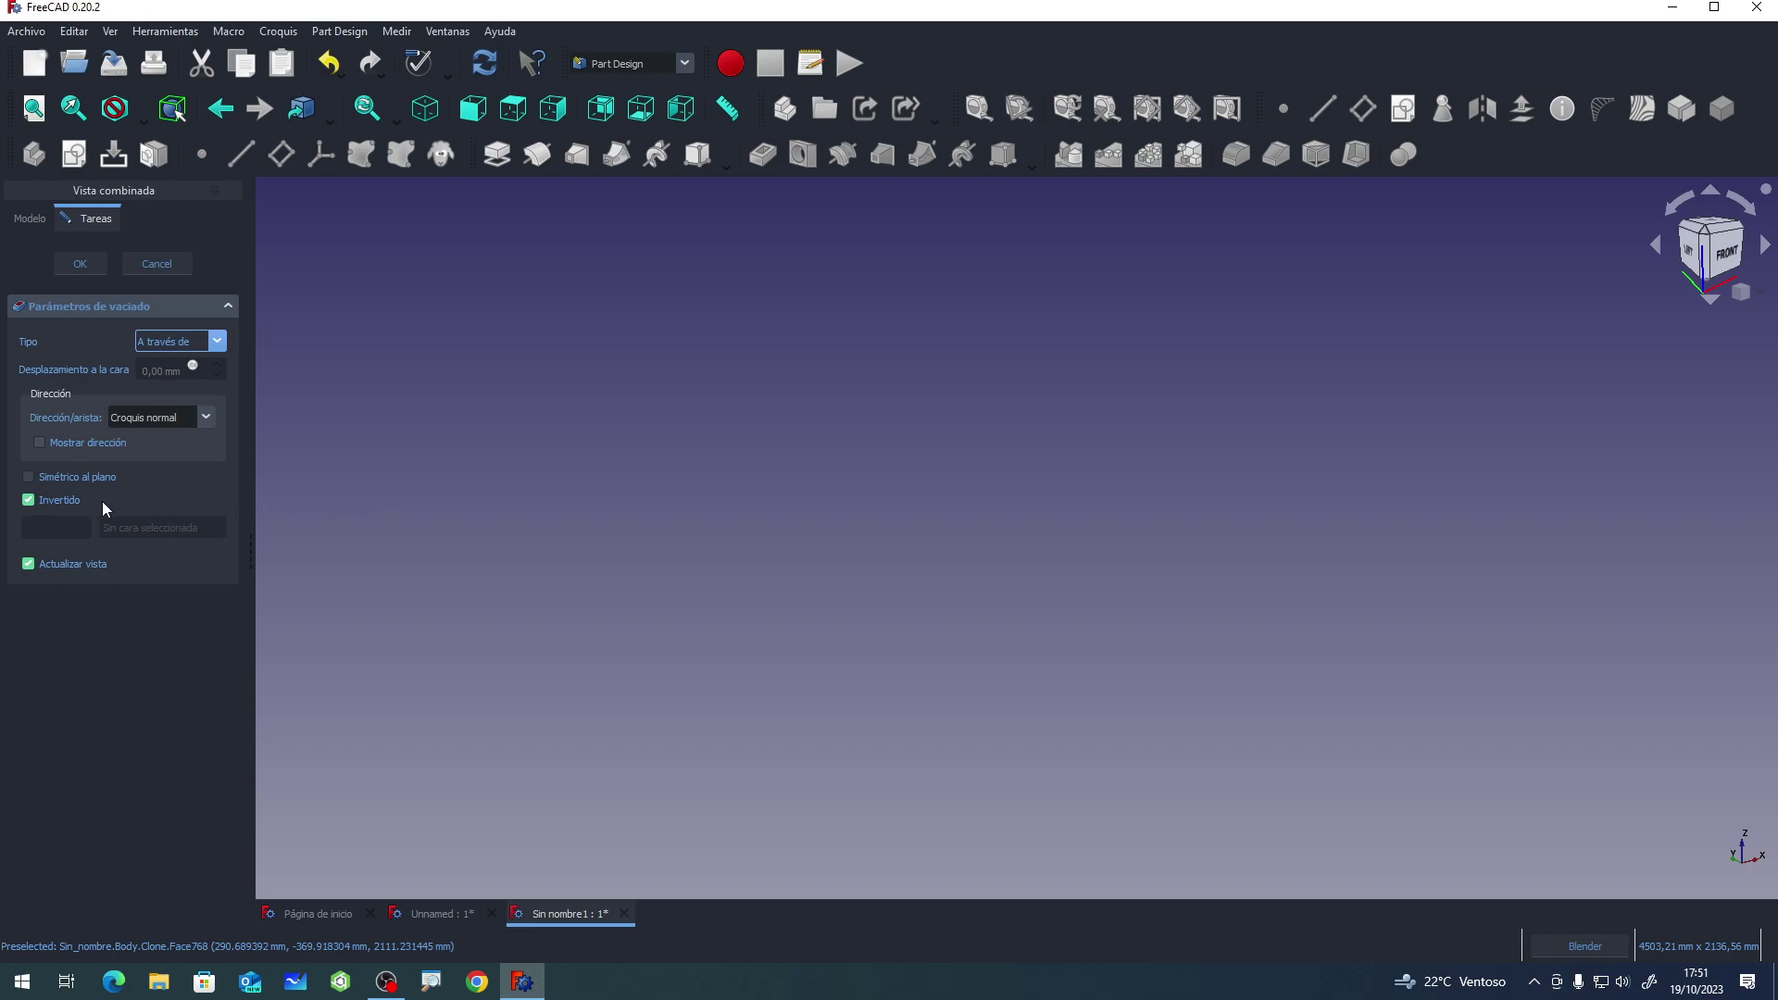
click(28, 500)
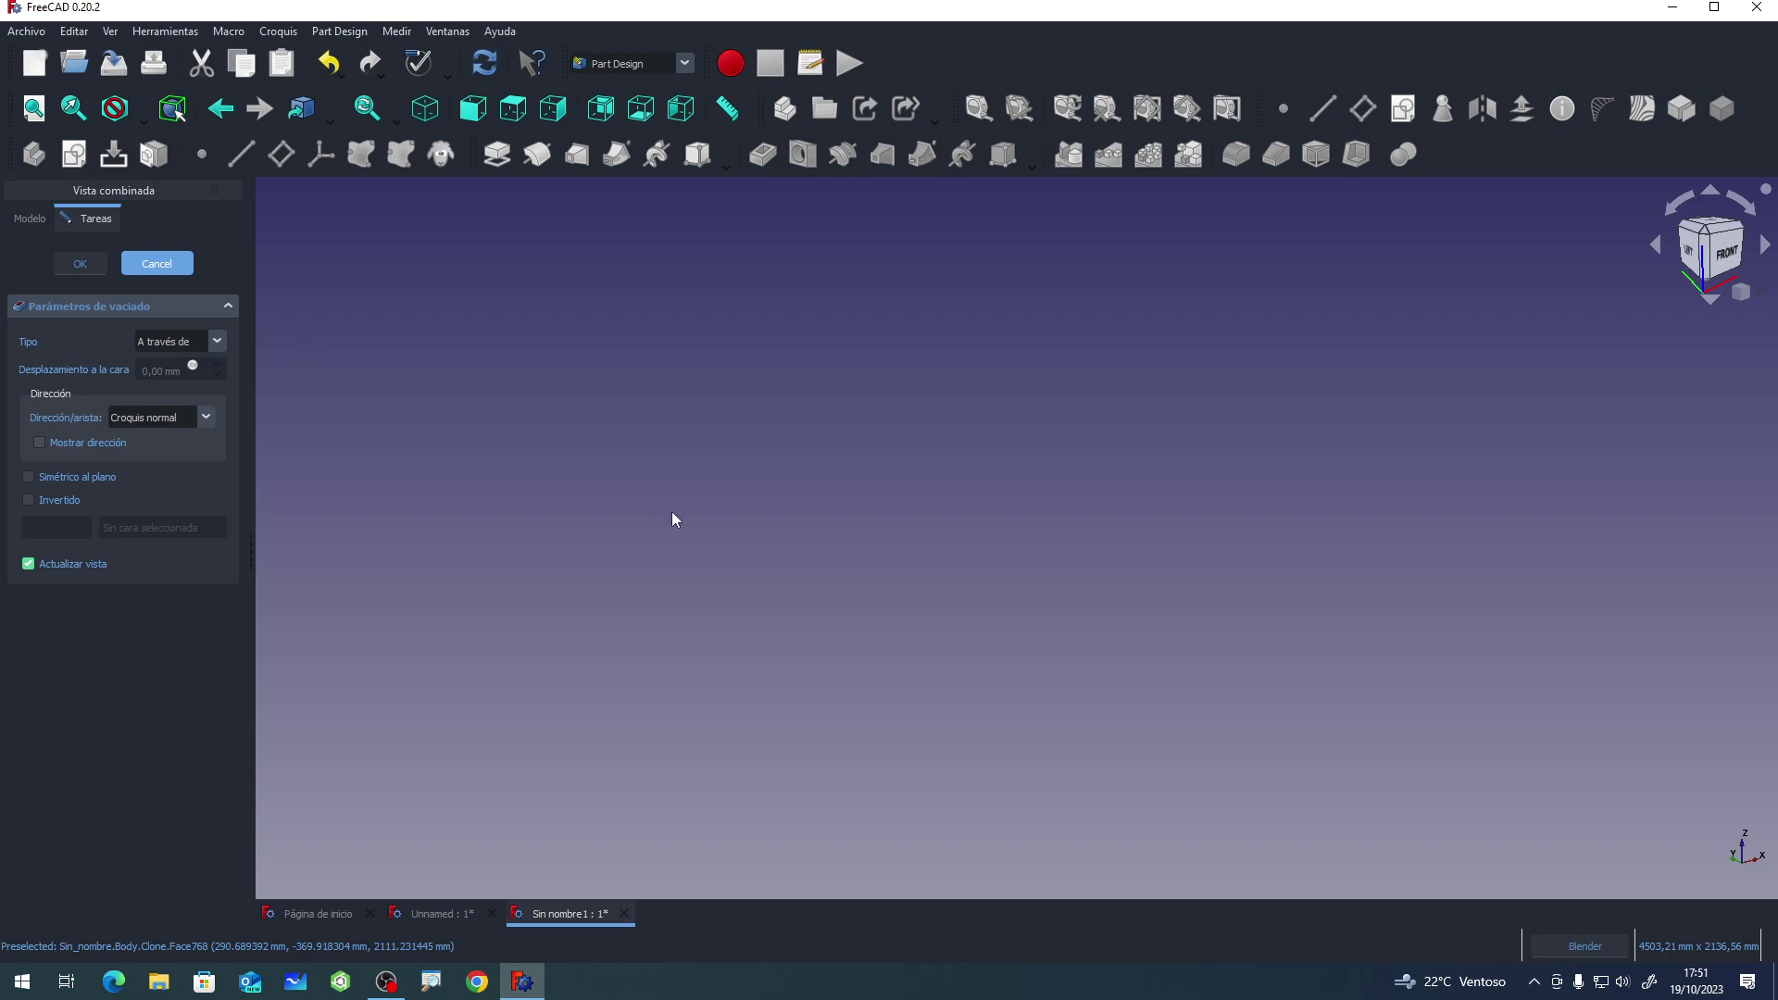
key(Escape)
middle_drag(626, 553, 578, 764)
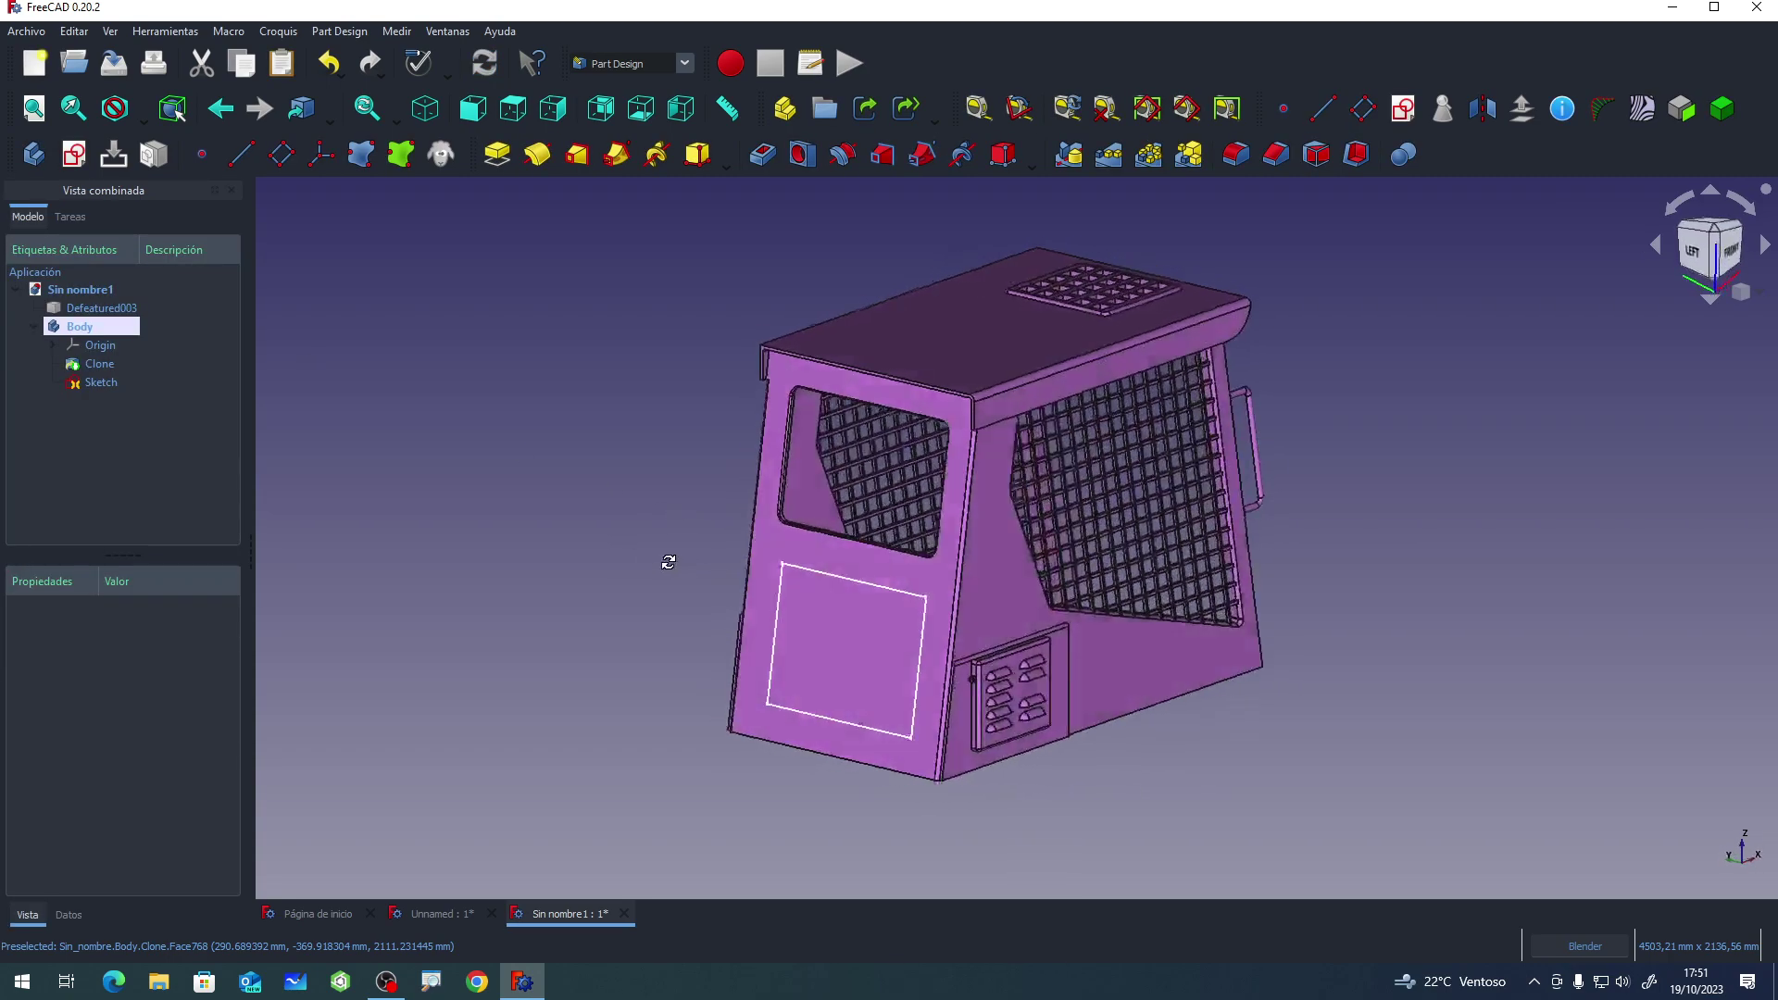
click(439, 920)
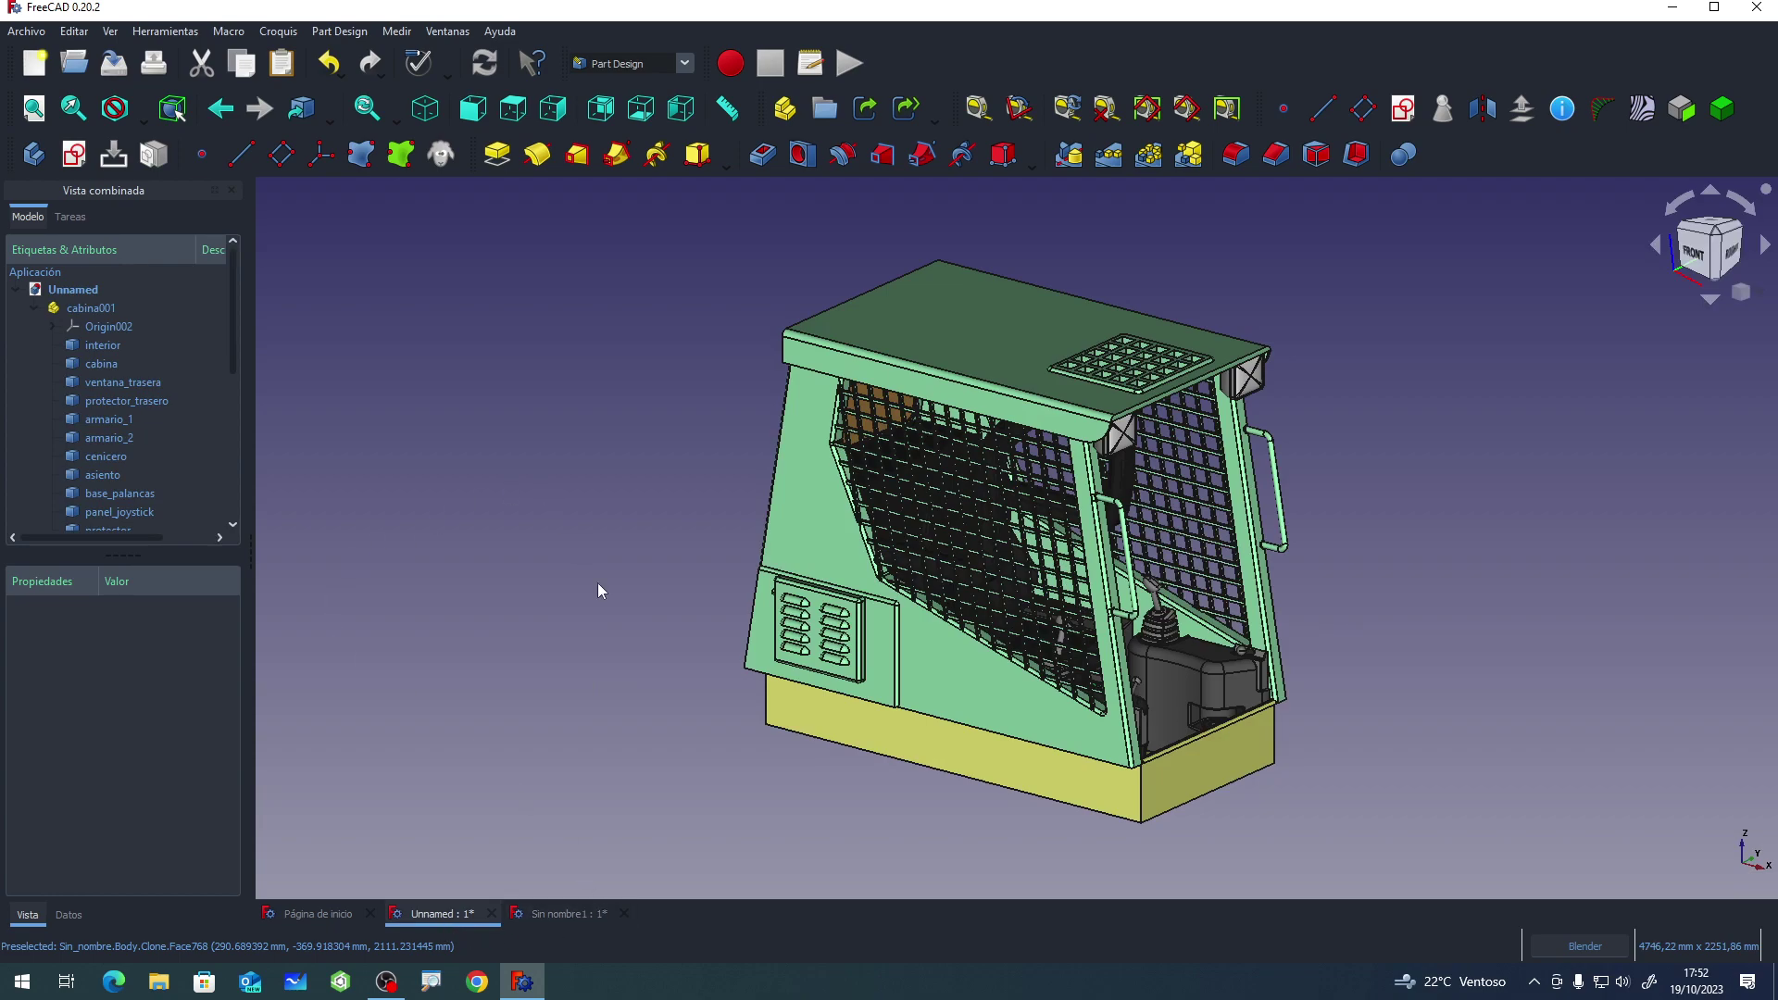
Close the current Sin nombre1 document without saving changes.
click(602, 921)
click(626, 920)
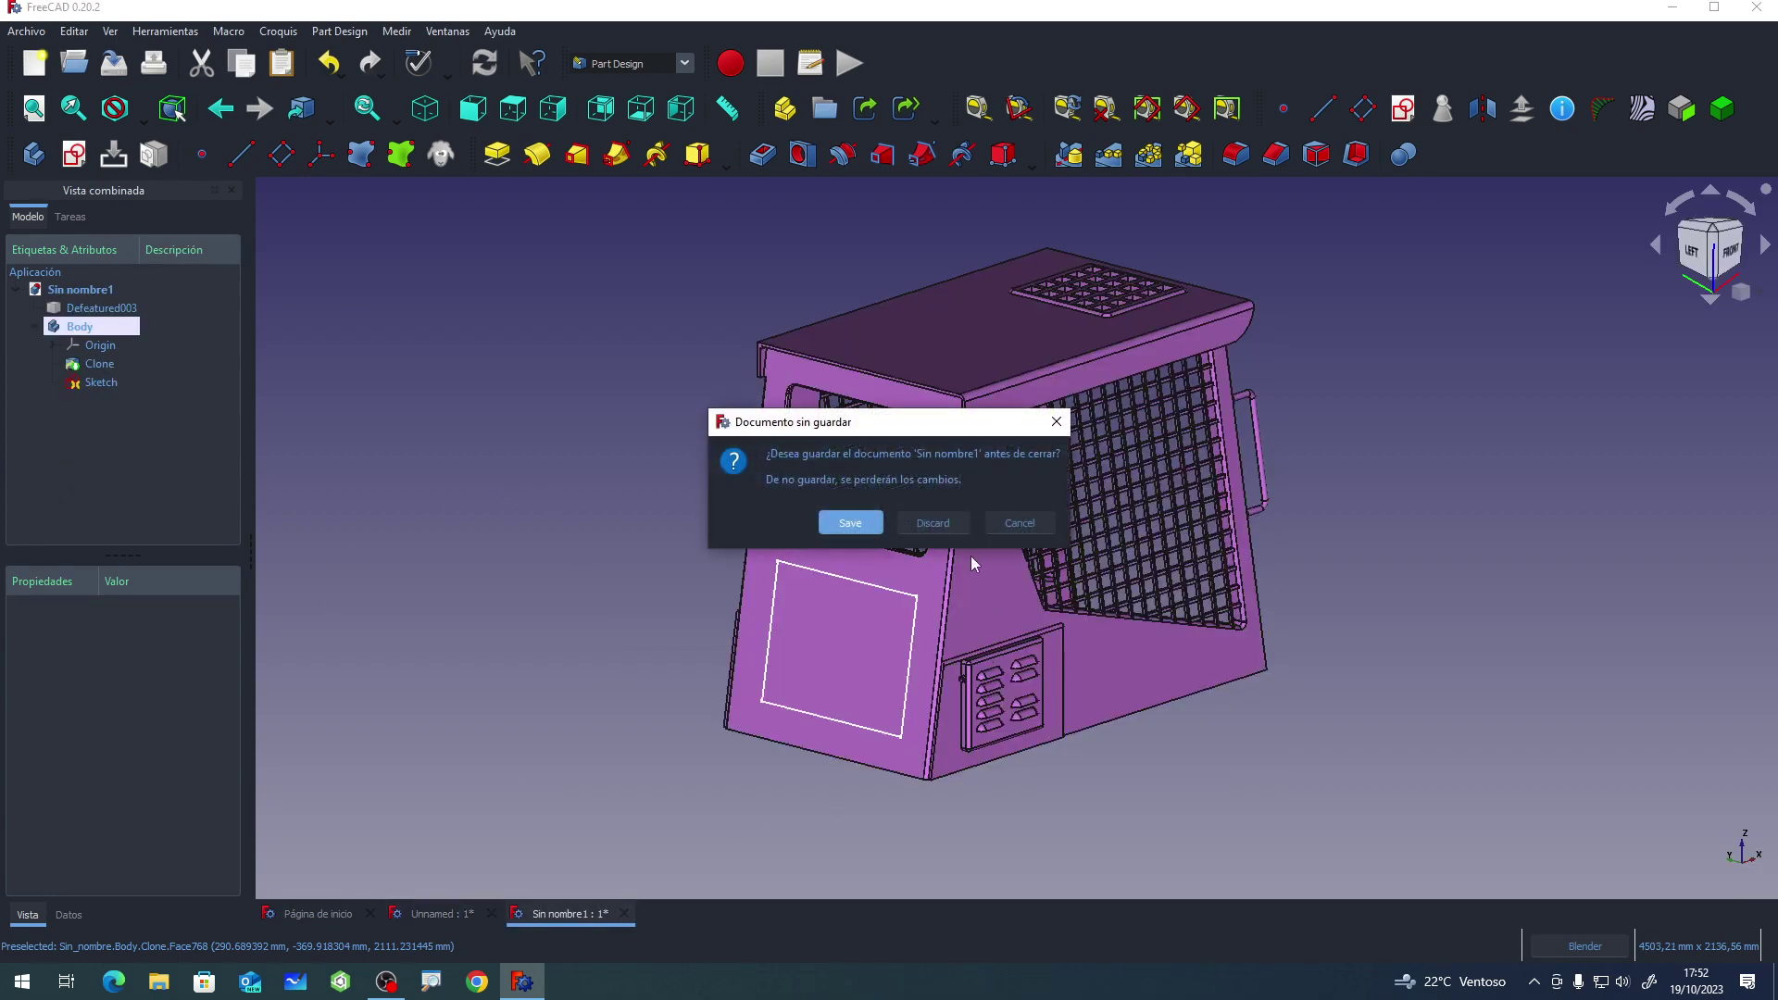
click(929, 519)
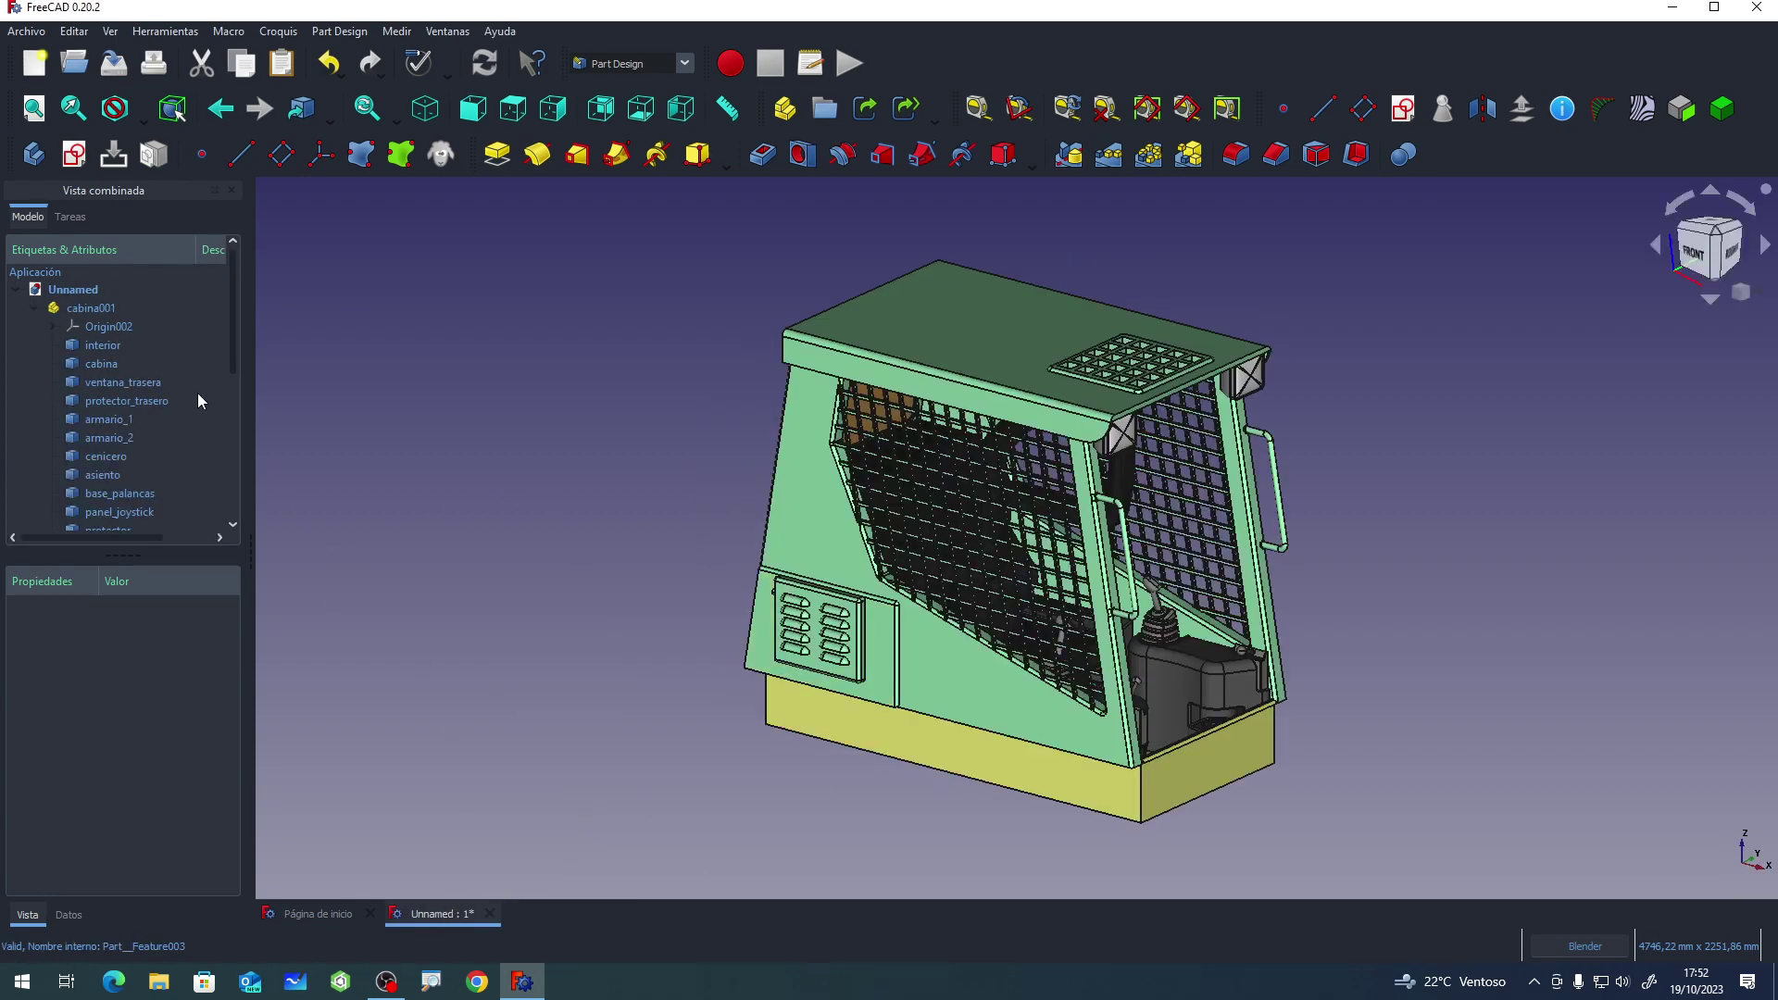
Copy the cabina part, paste it into a new document, and select the copy.
click(110, 365)
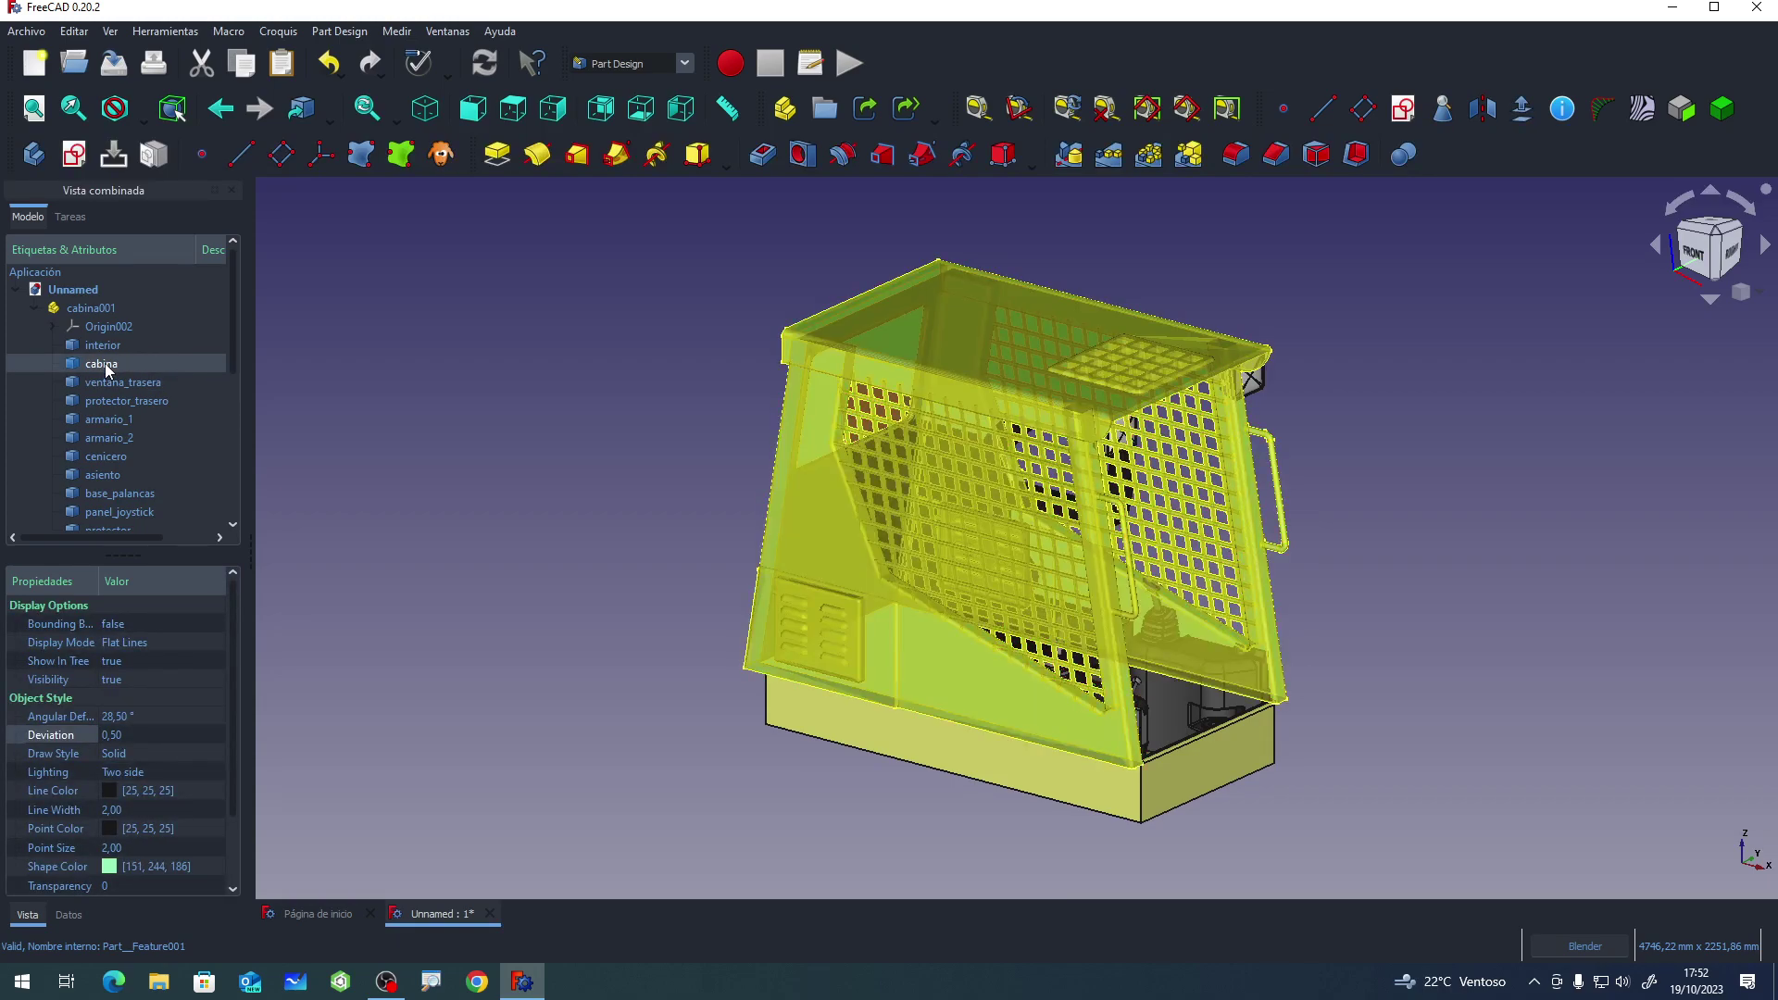
click(74, 31)
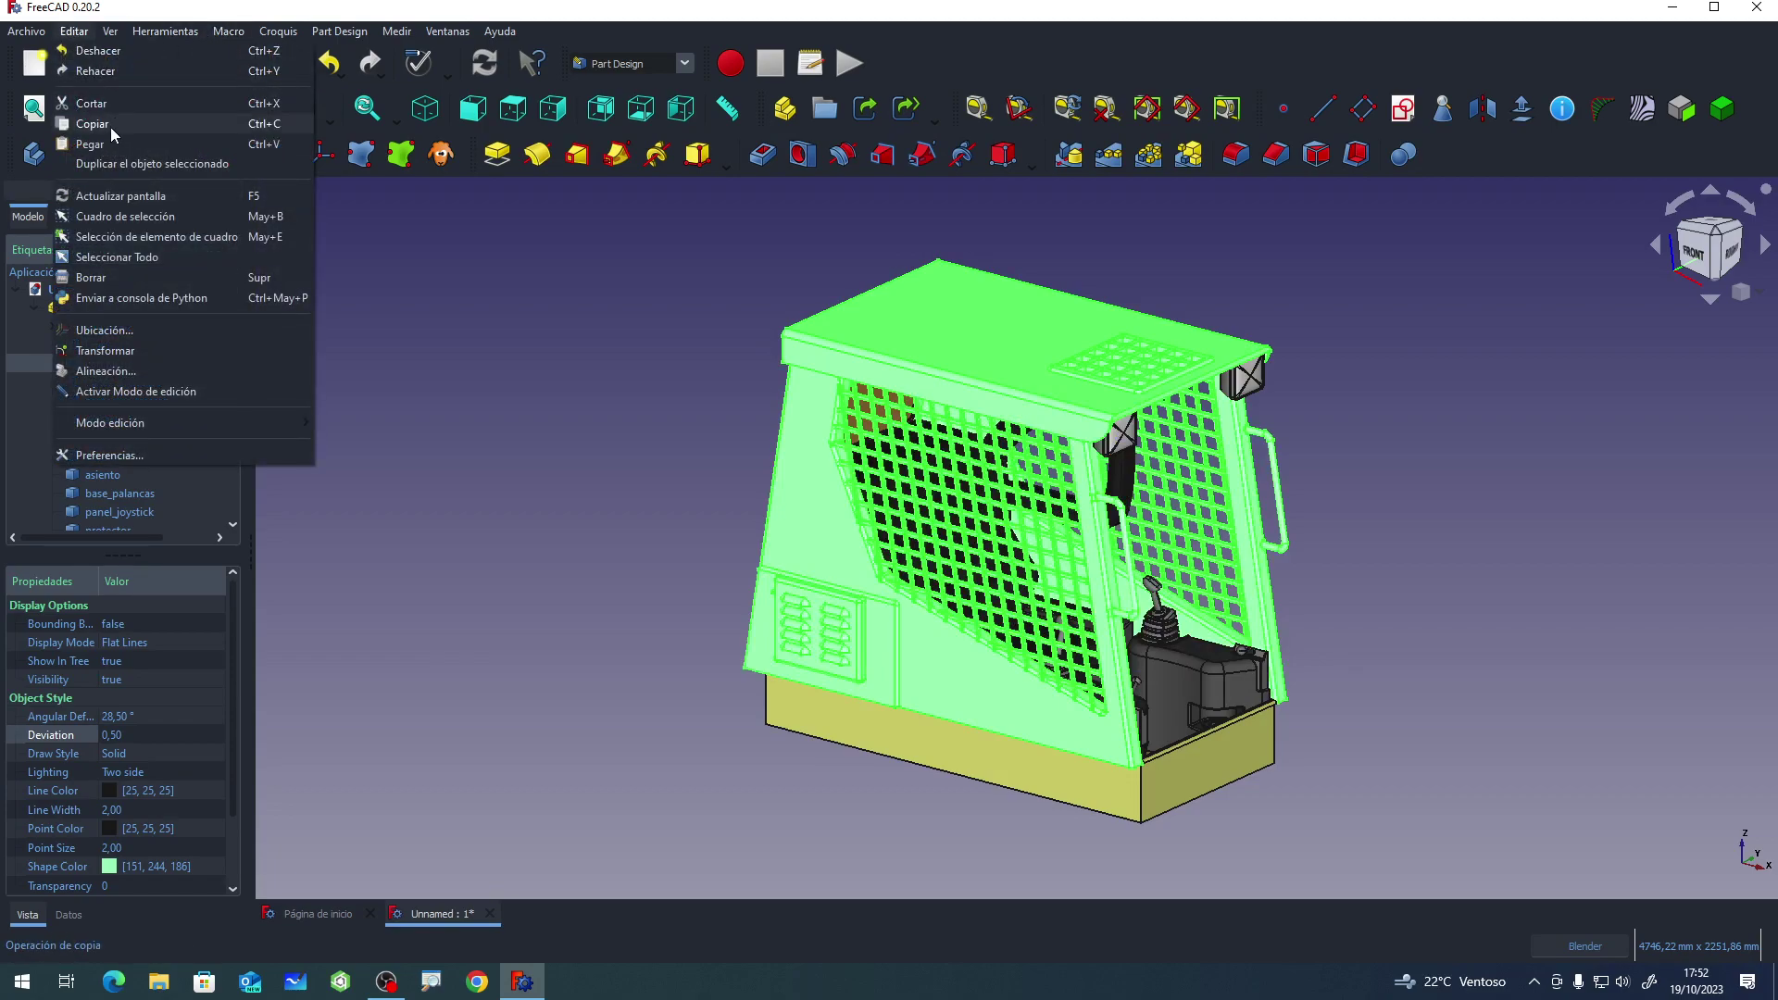
click(109, 126)
click(34, 70)
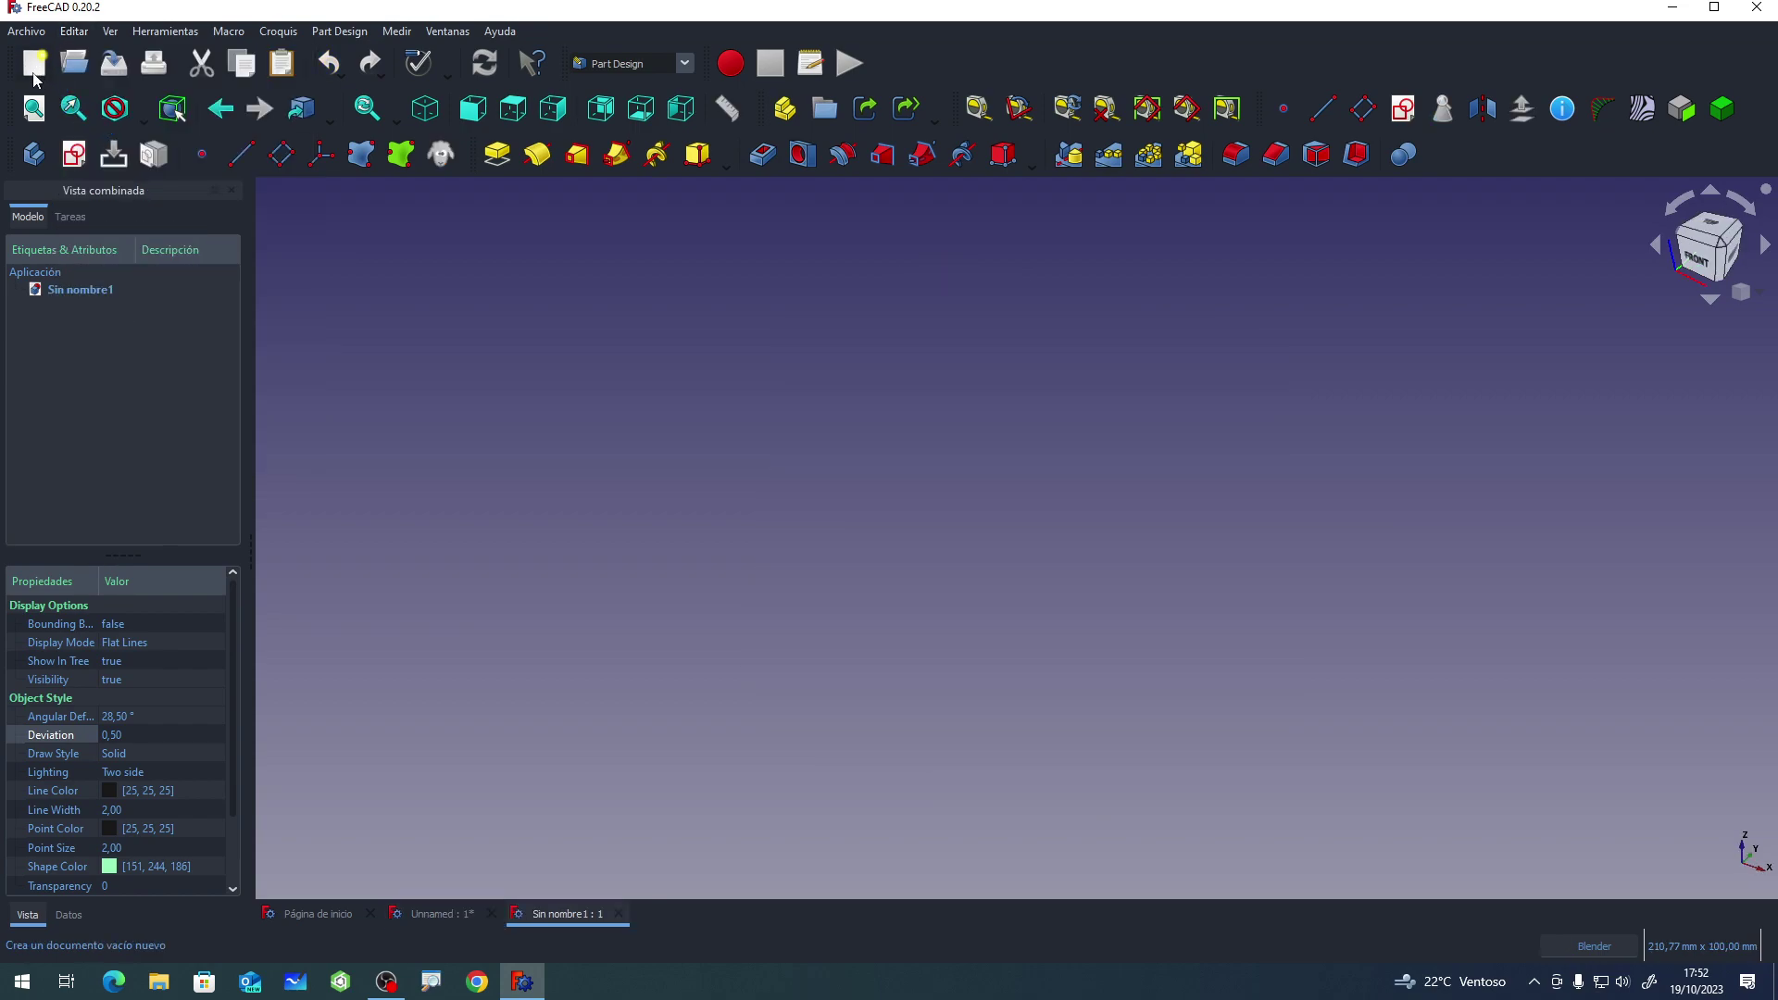
click(74, 31)
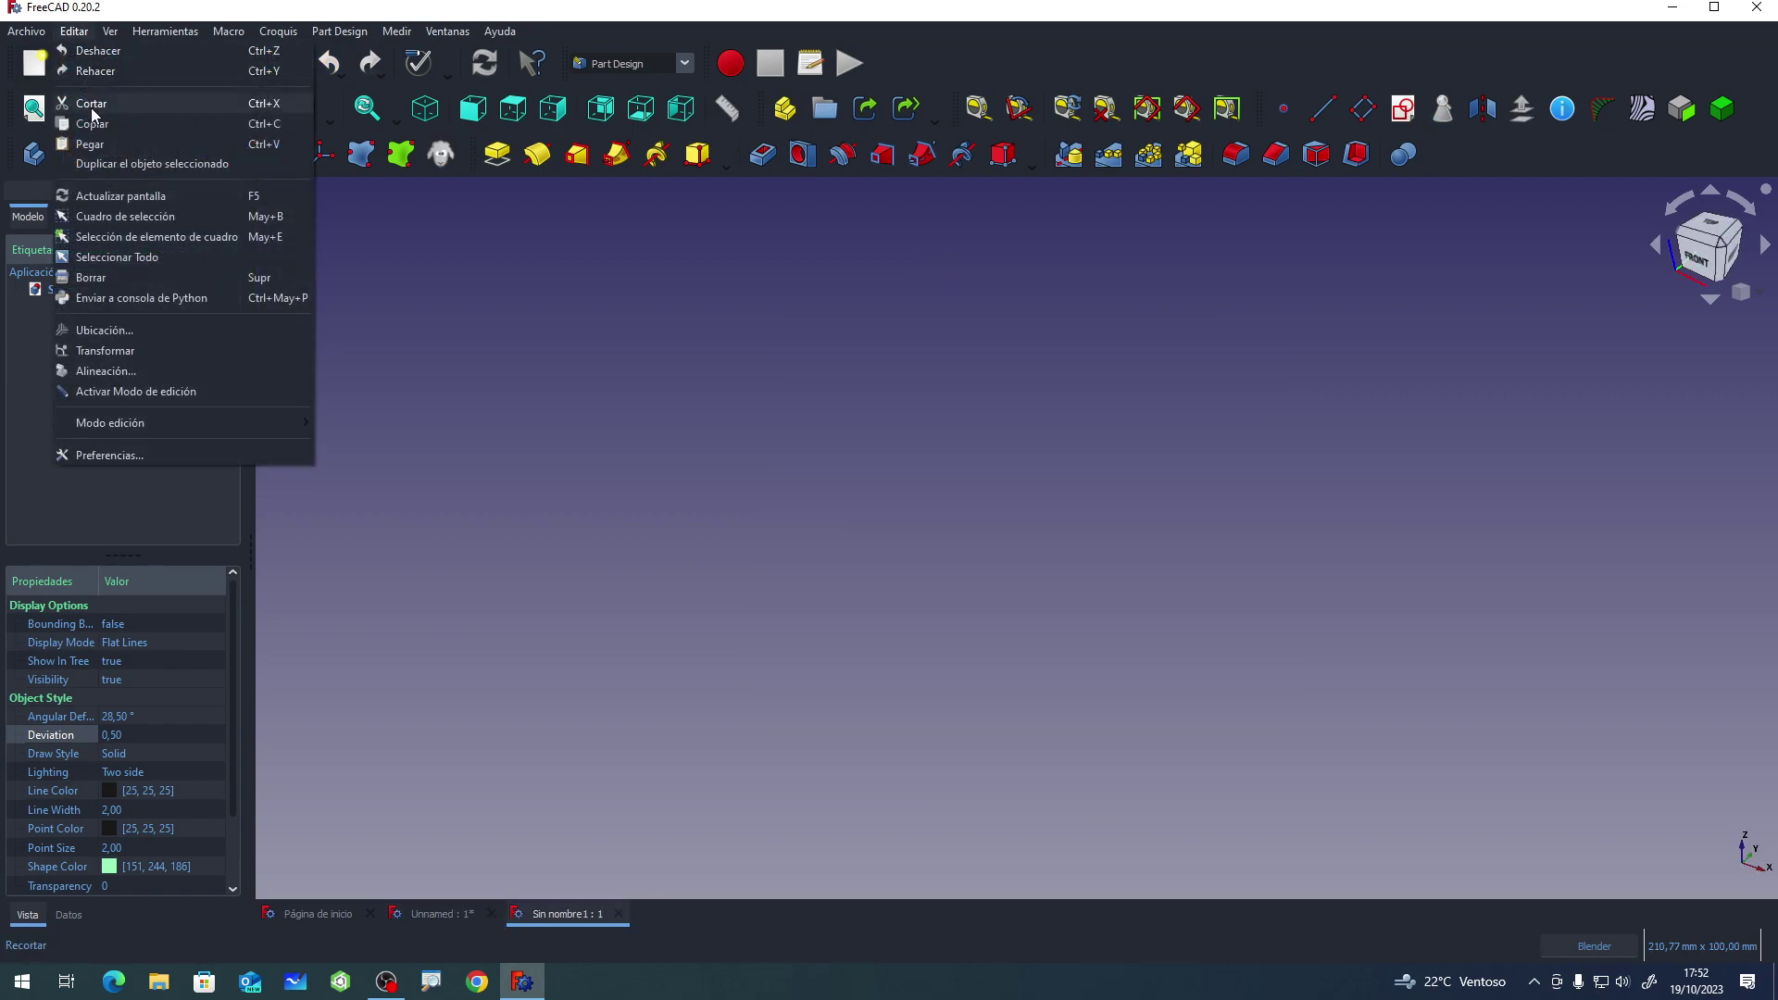
click(90, 144)
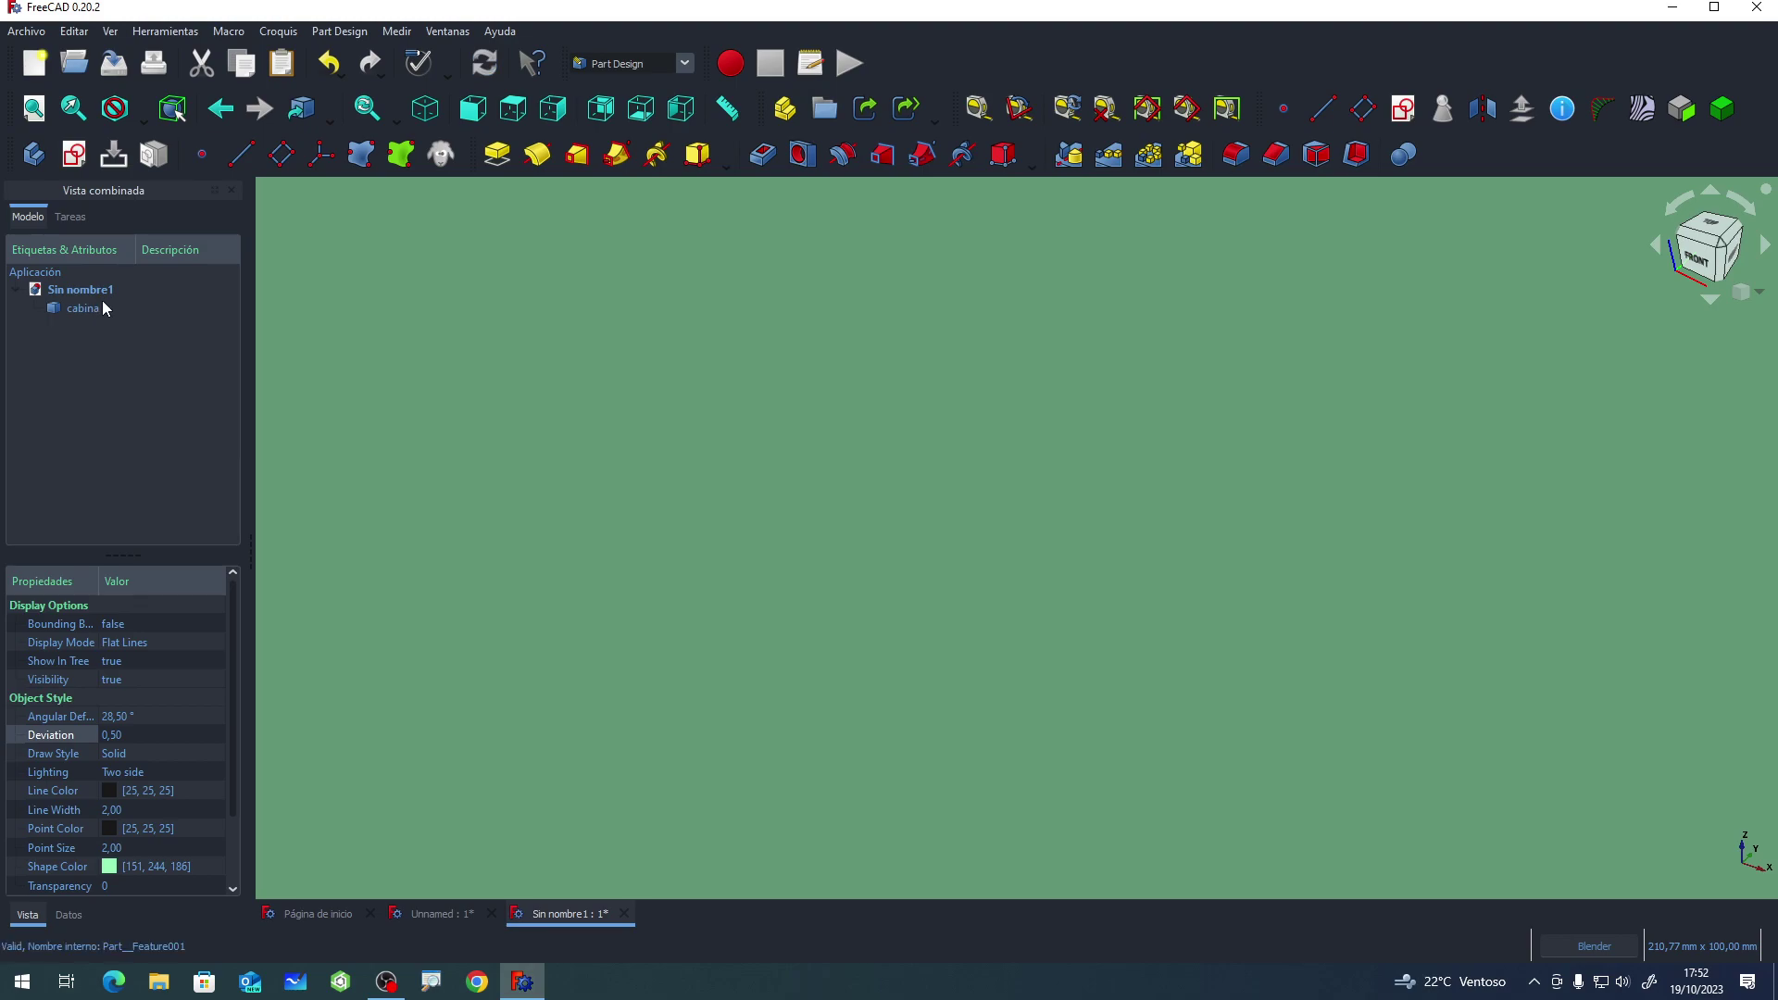
click(102, 308)
Show cabina's Datos properties and rotate the part 90° with Transform.
click(67, 915)
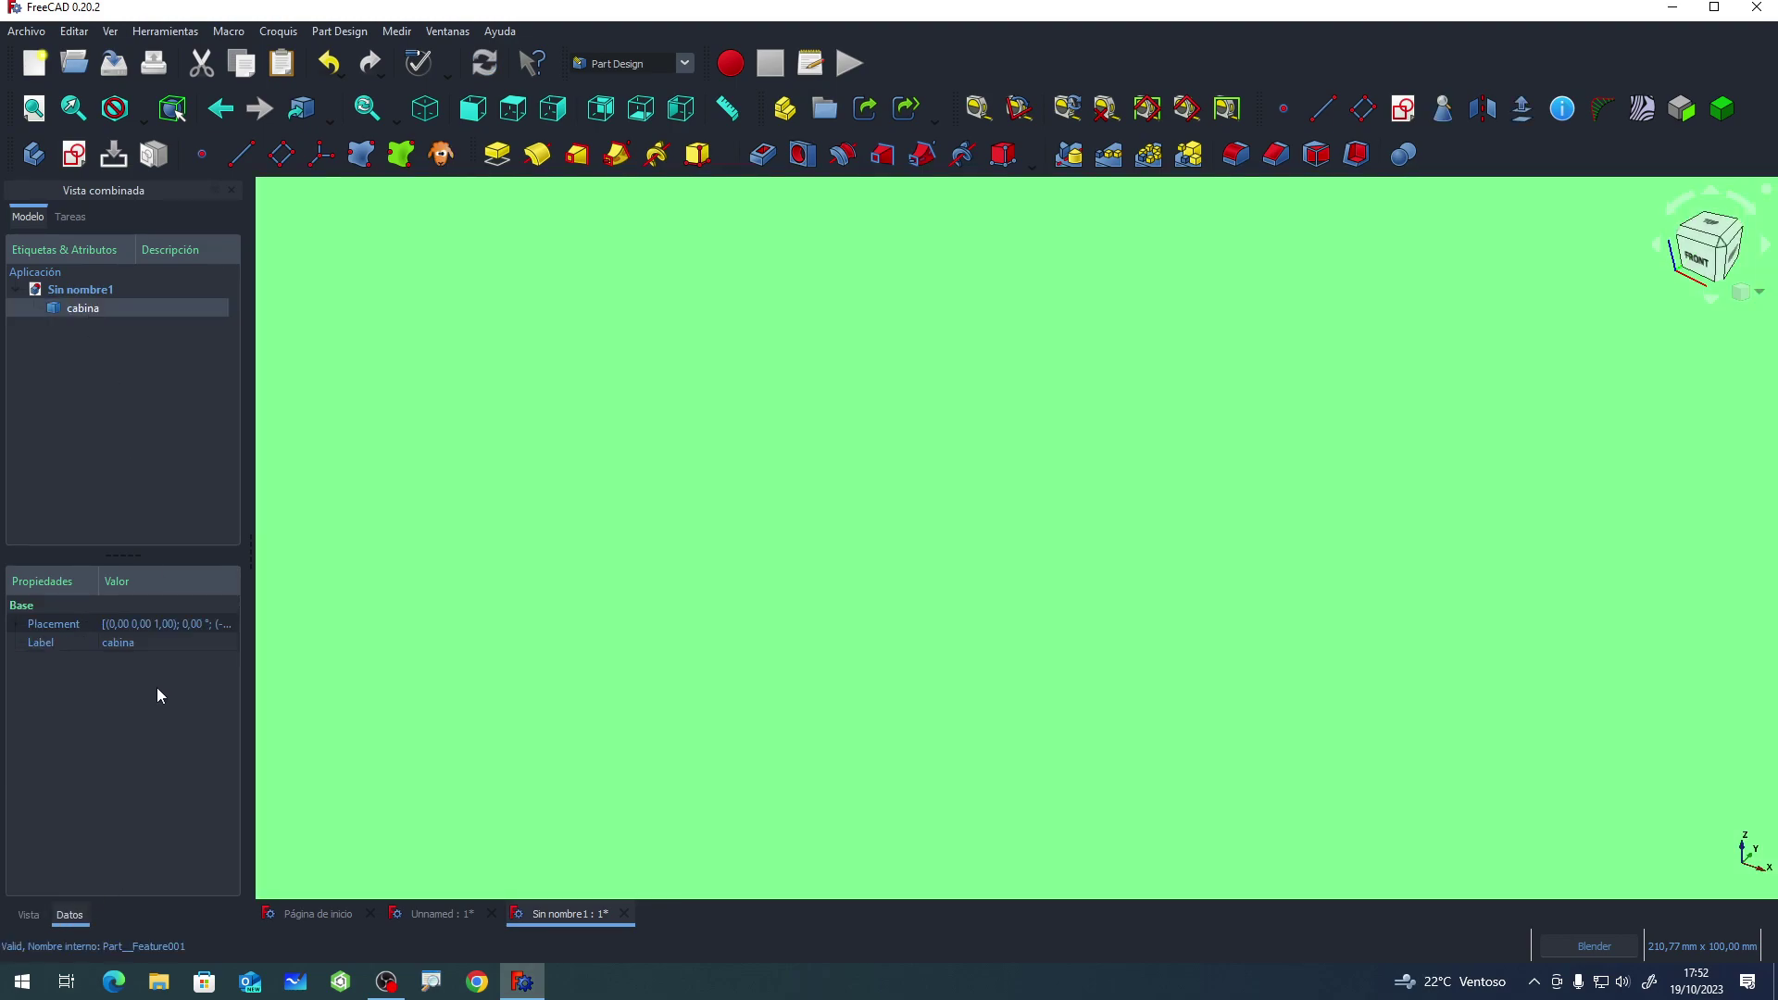
scroll(746, 654, down, 3)
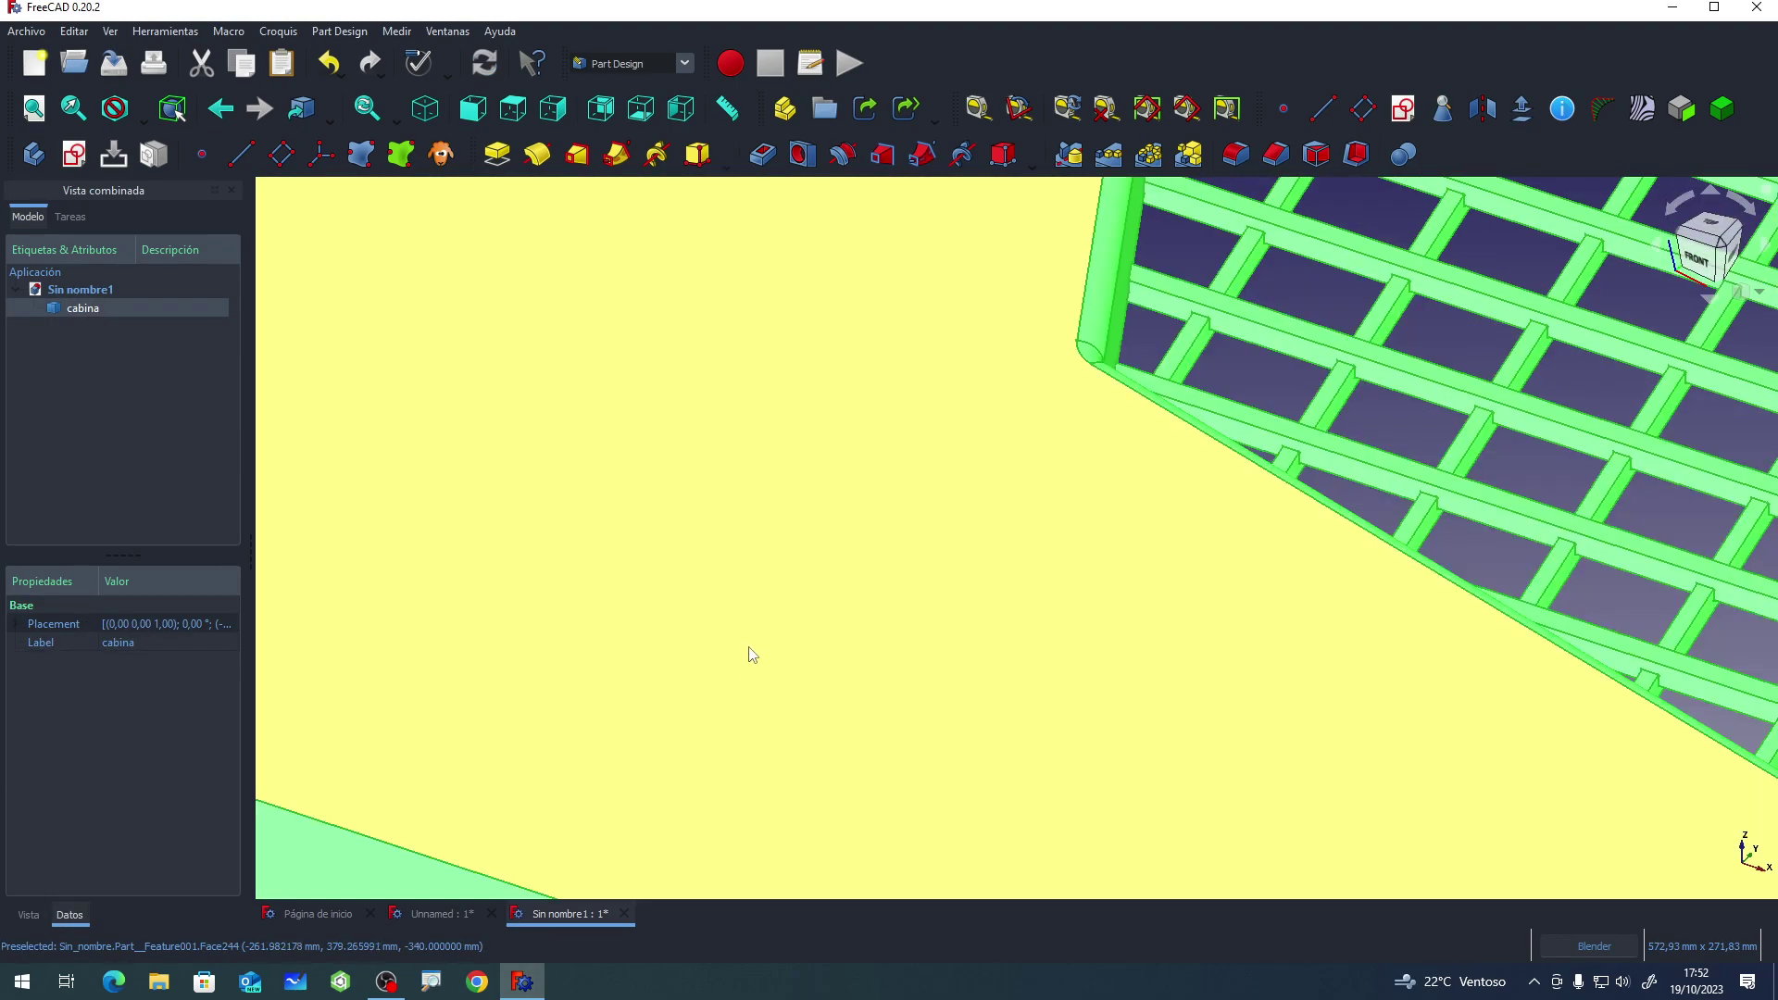
scroll(751, 653, down, 5)
right_click(81, 310)
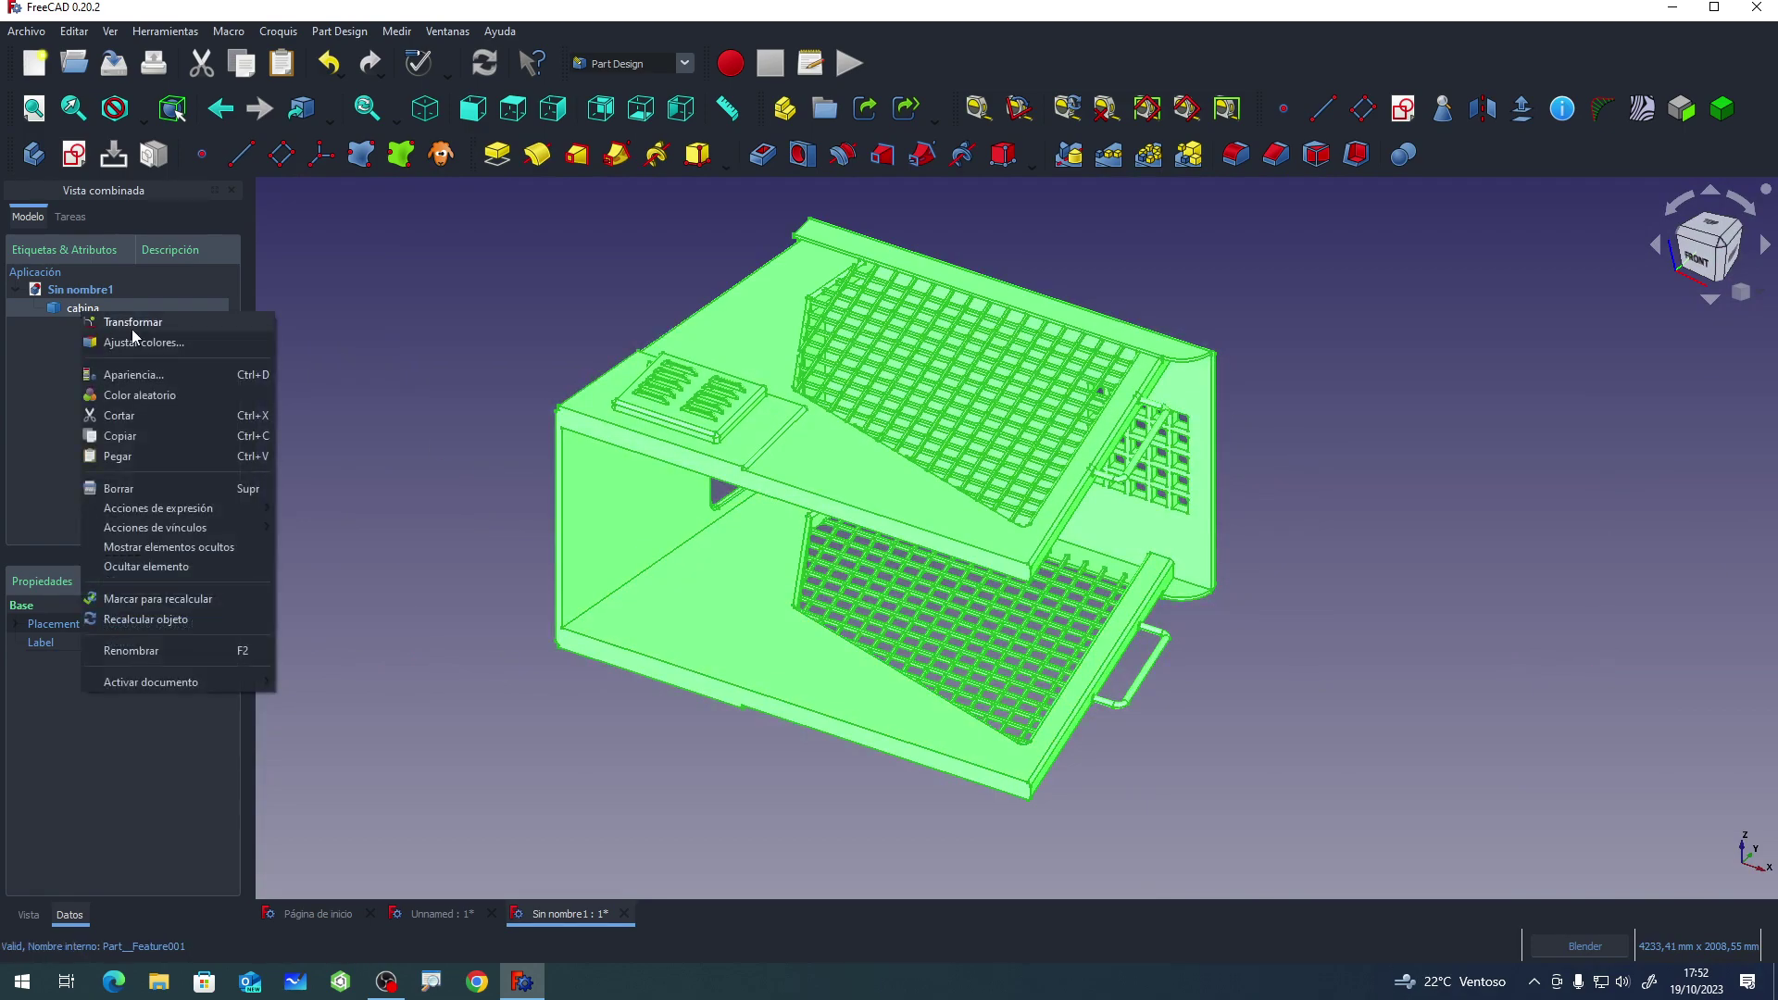
click(139, 323)
scroll(542, 550, down, 3)
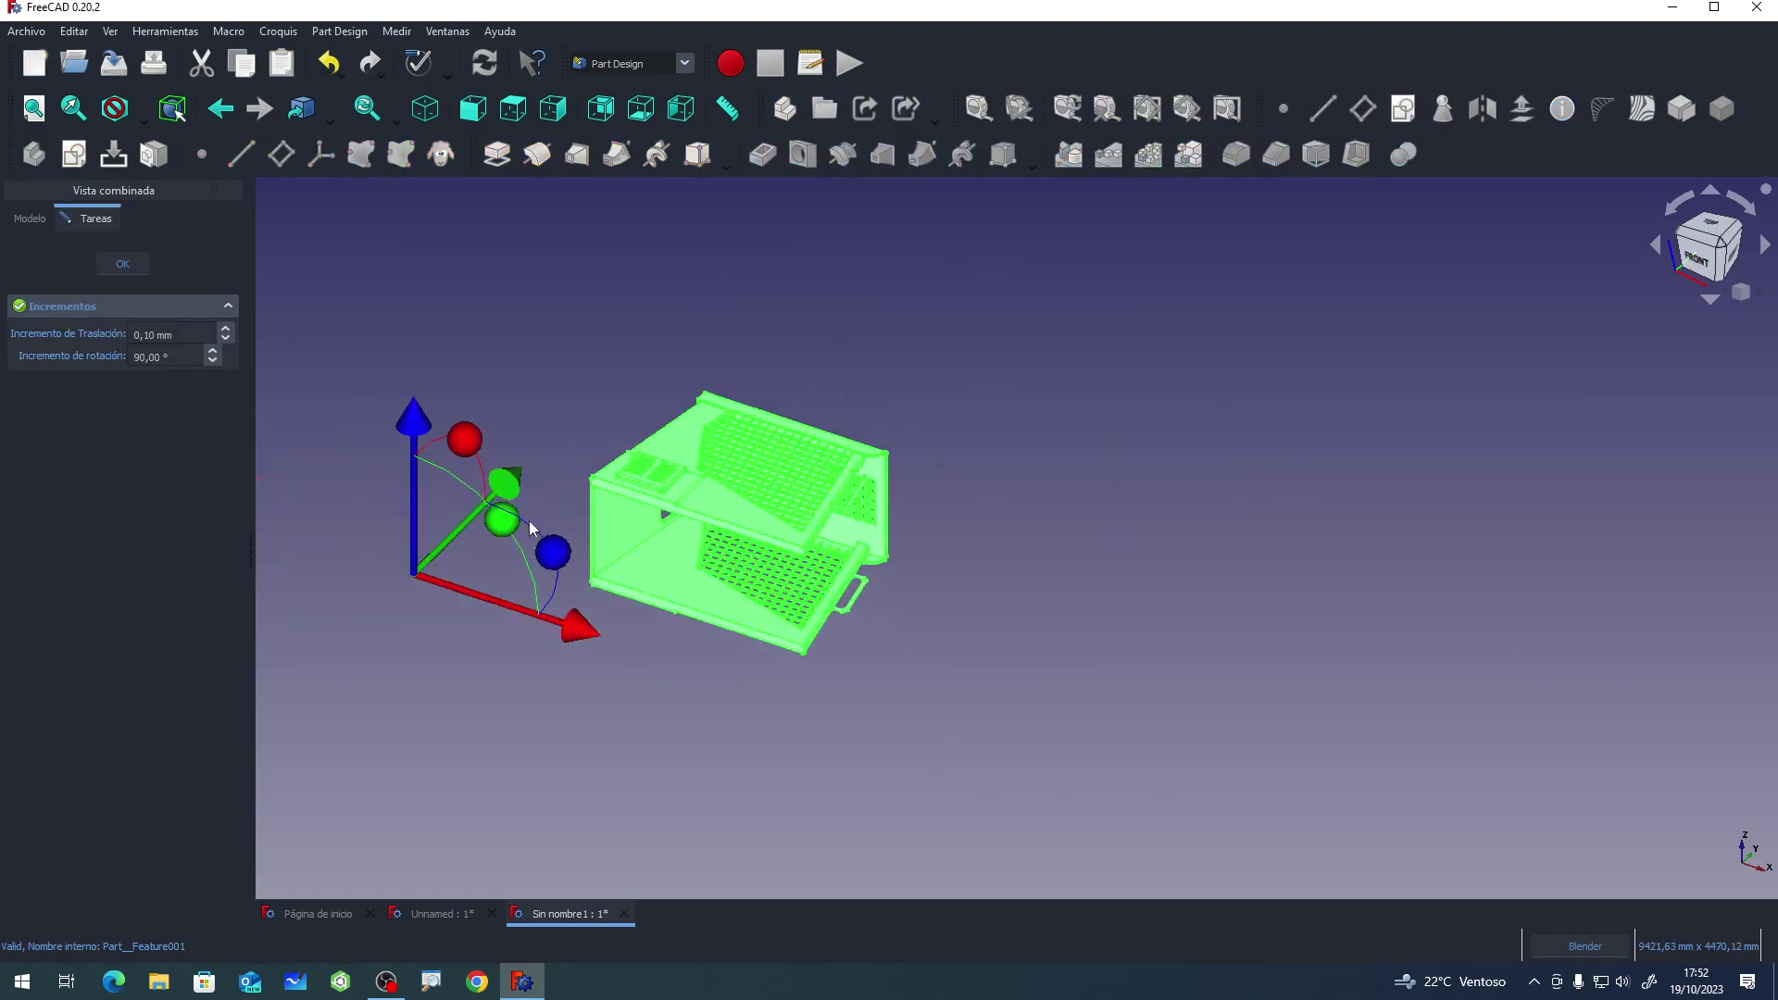
drag(469, 442, 359, 481)
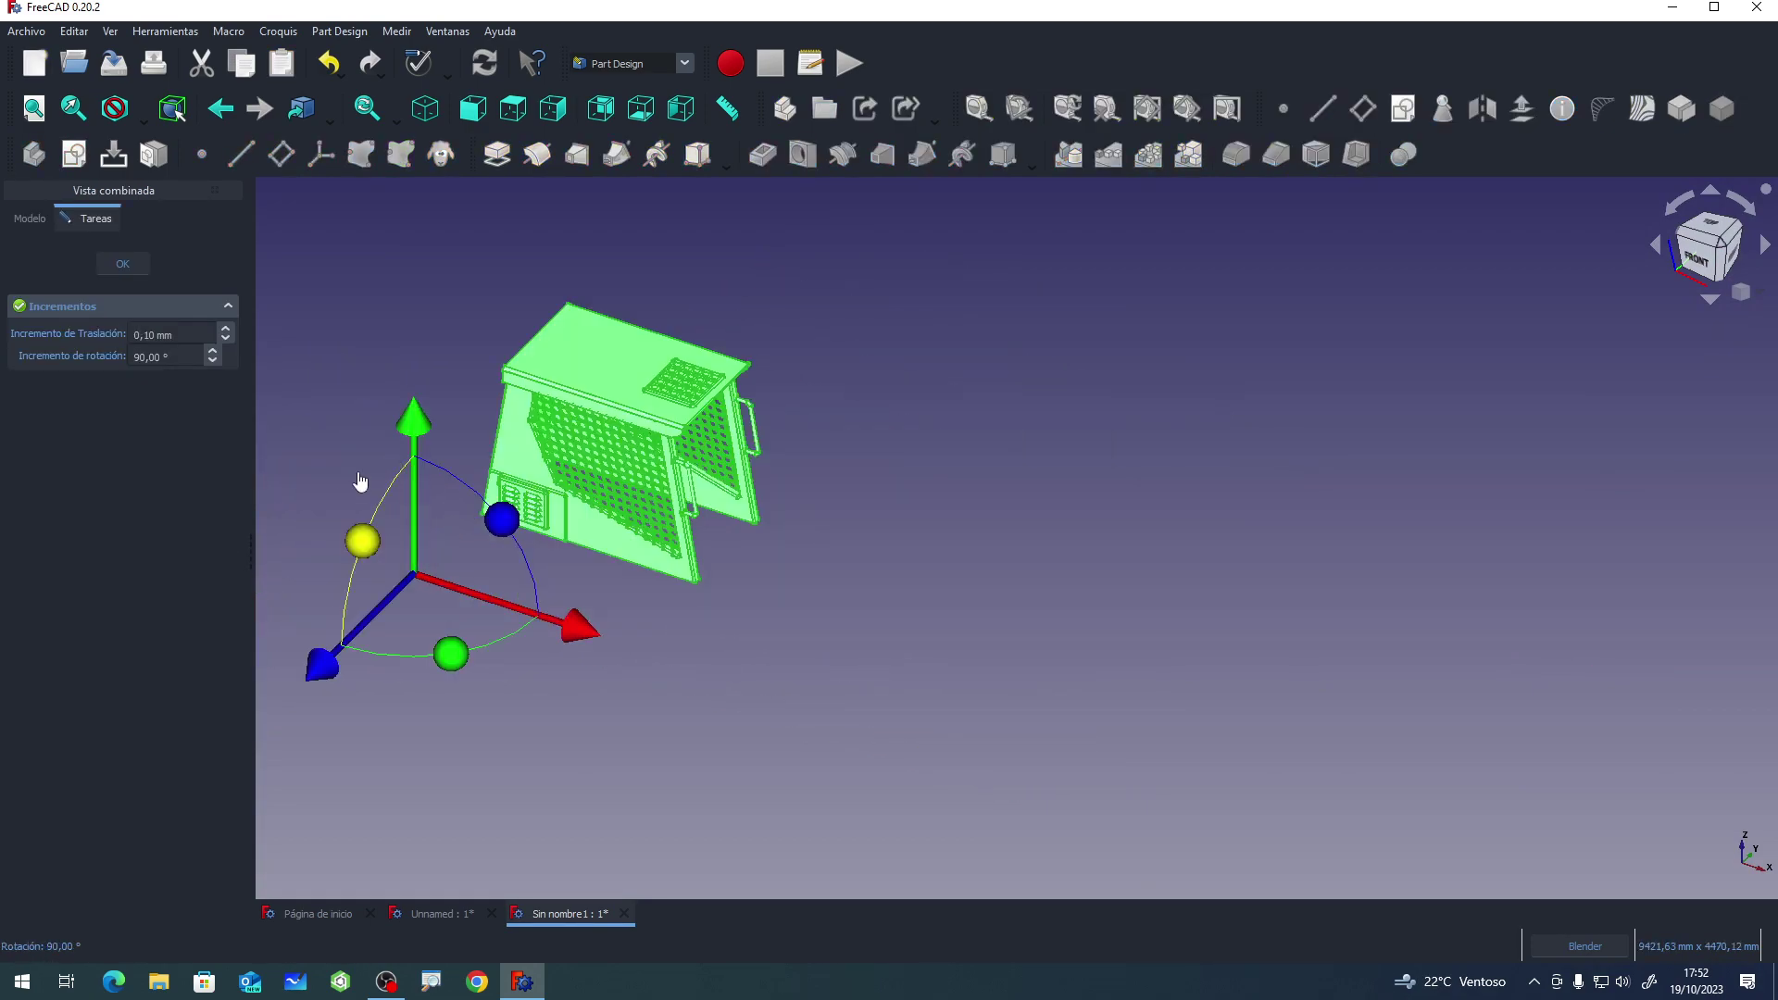
click(122, 264)
Convert the rotated cabina into a new Body, accepting the multiple-solids warning.
middle_drag(524, 586, 555, 555)
scroll(574, 537, up, 5)
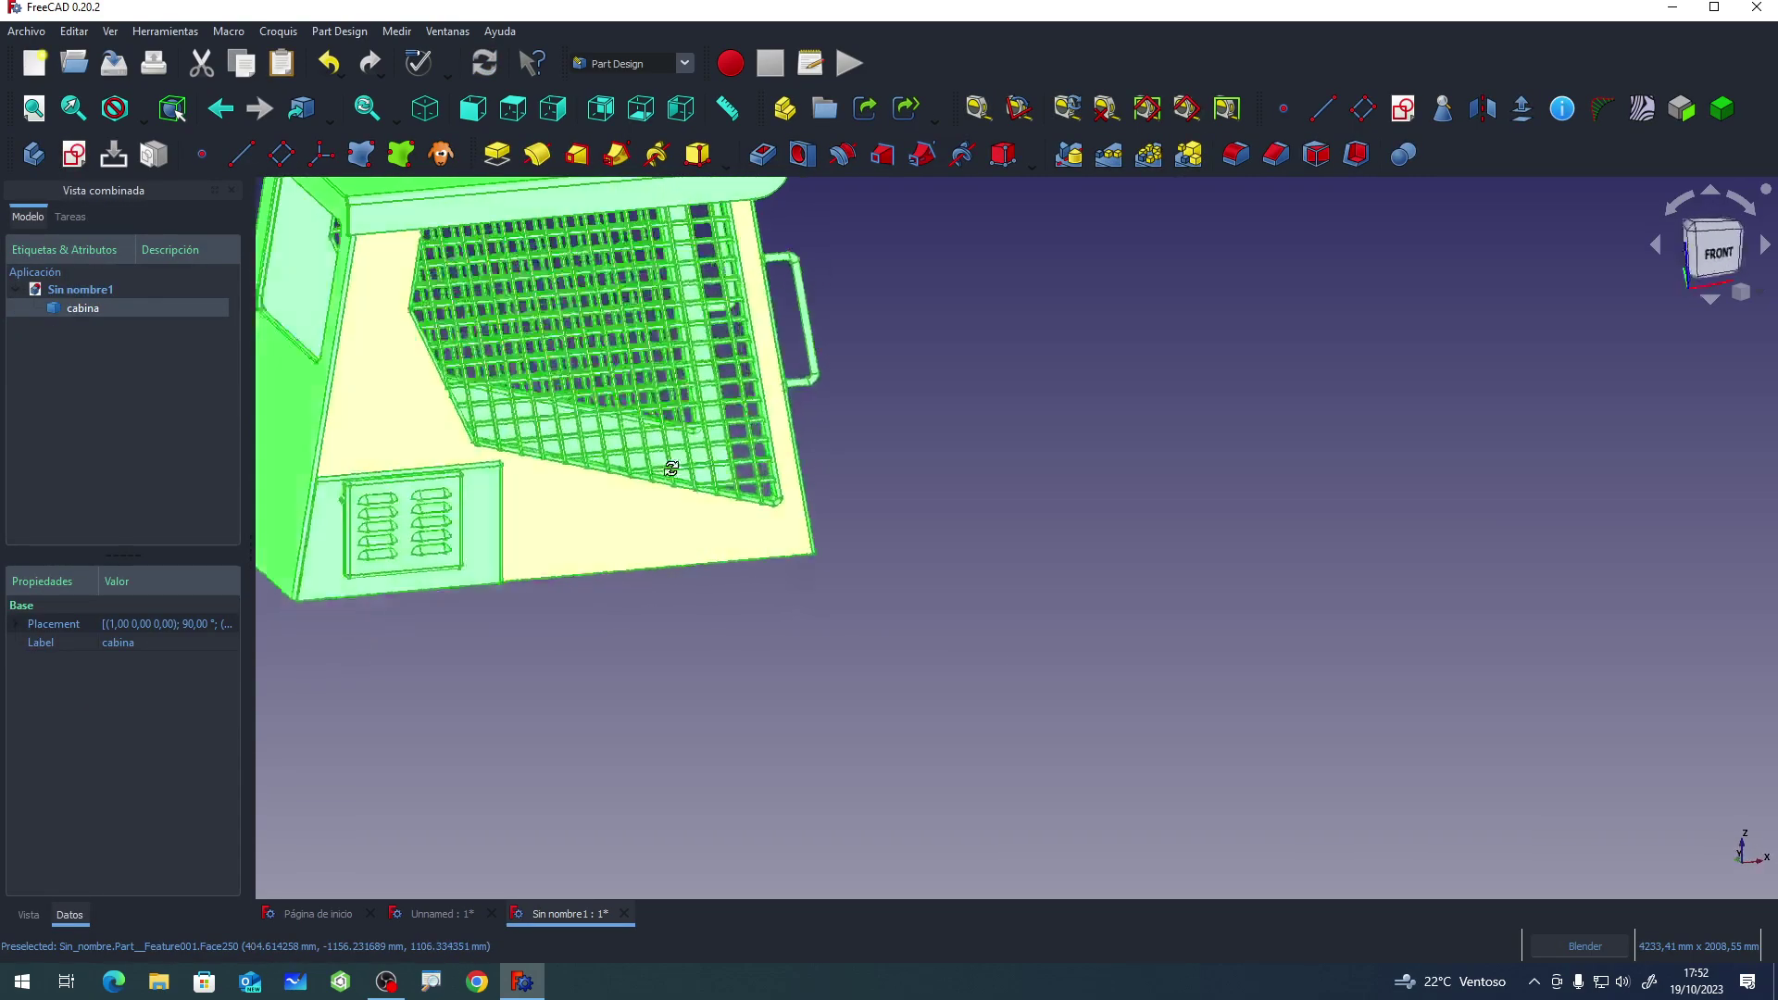
scroll(602, 517, up, 2)
click(671, 702)
click(575, 547)
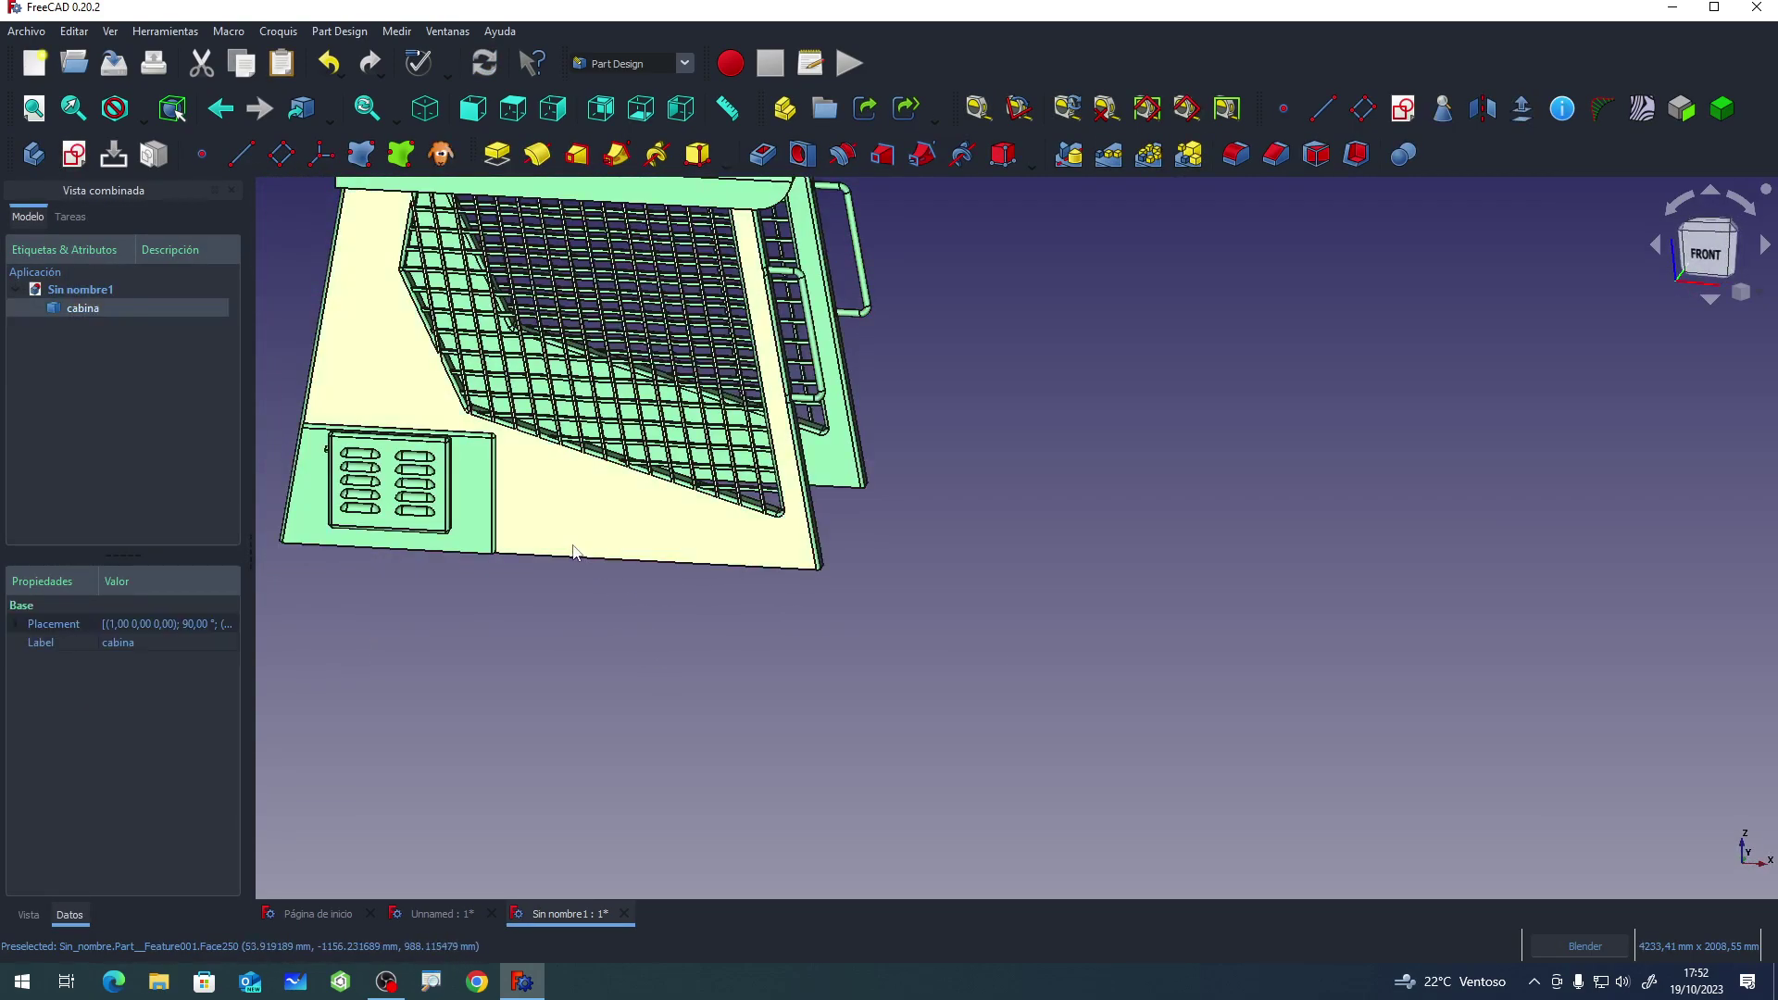
click(140, 318)
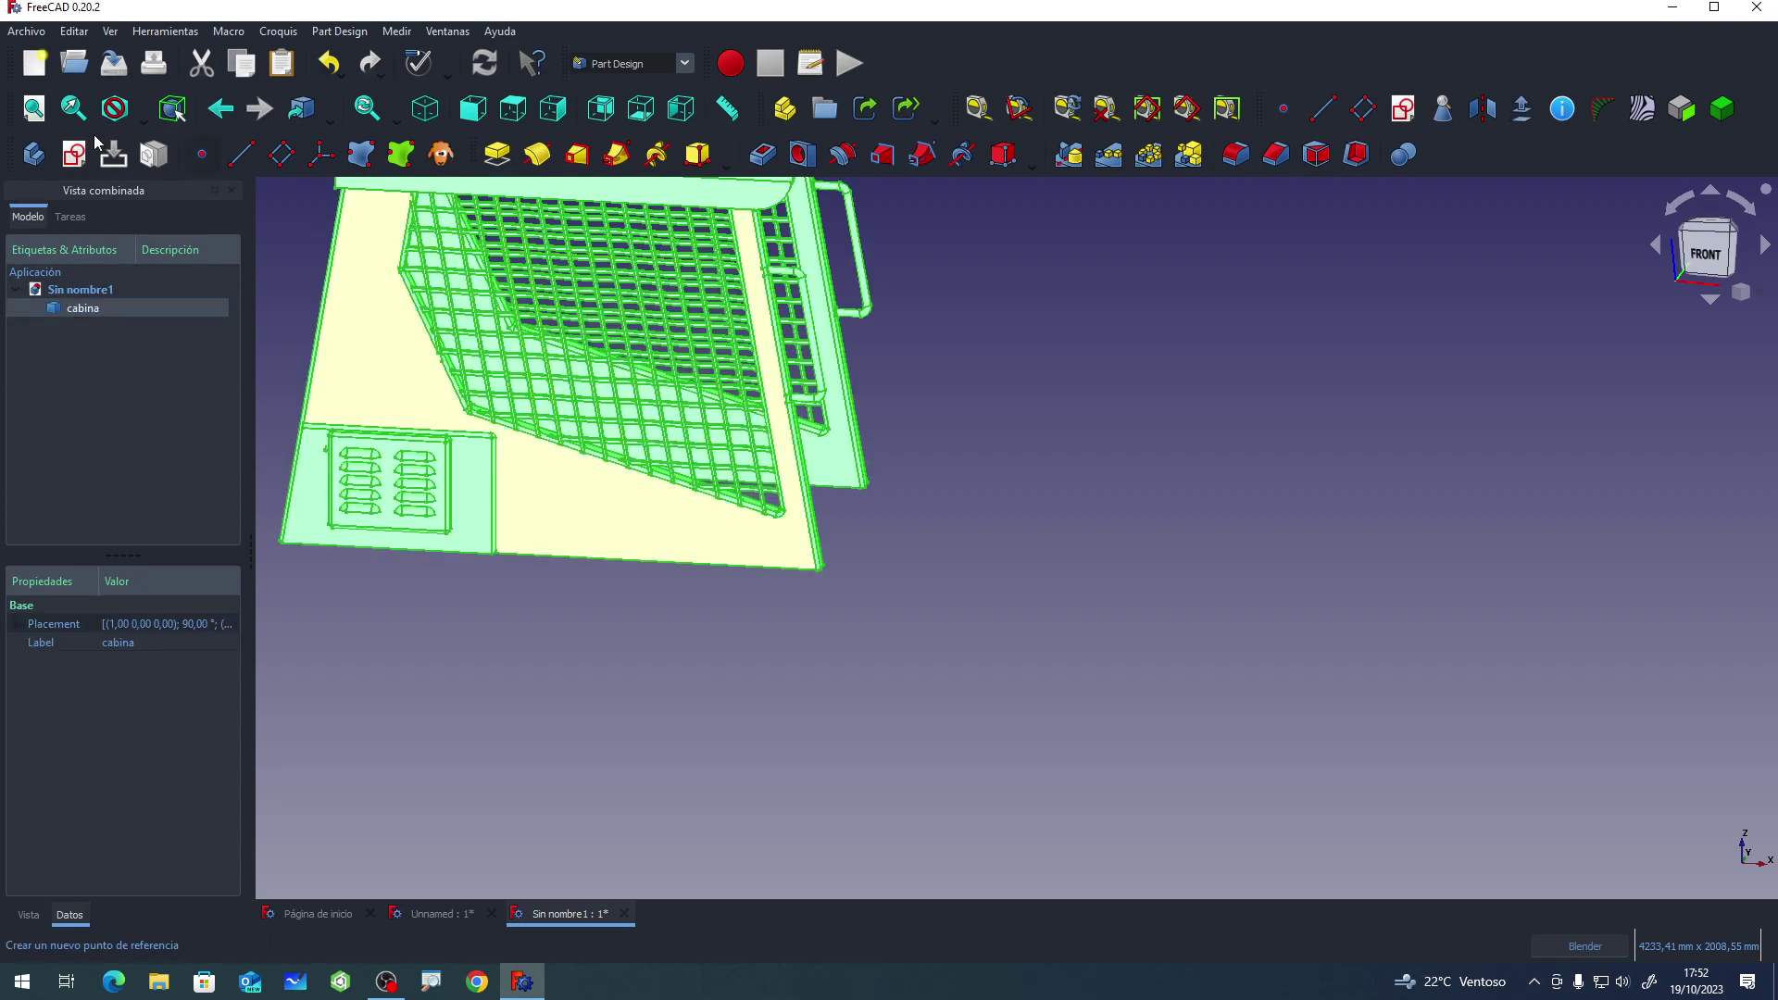
click(42, 157)
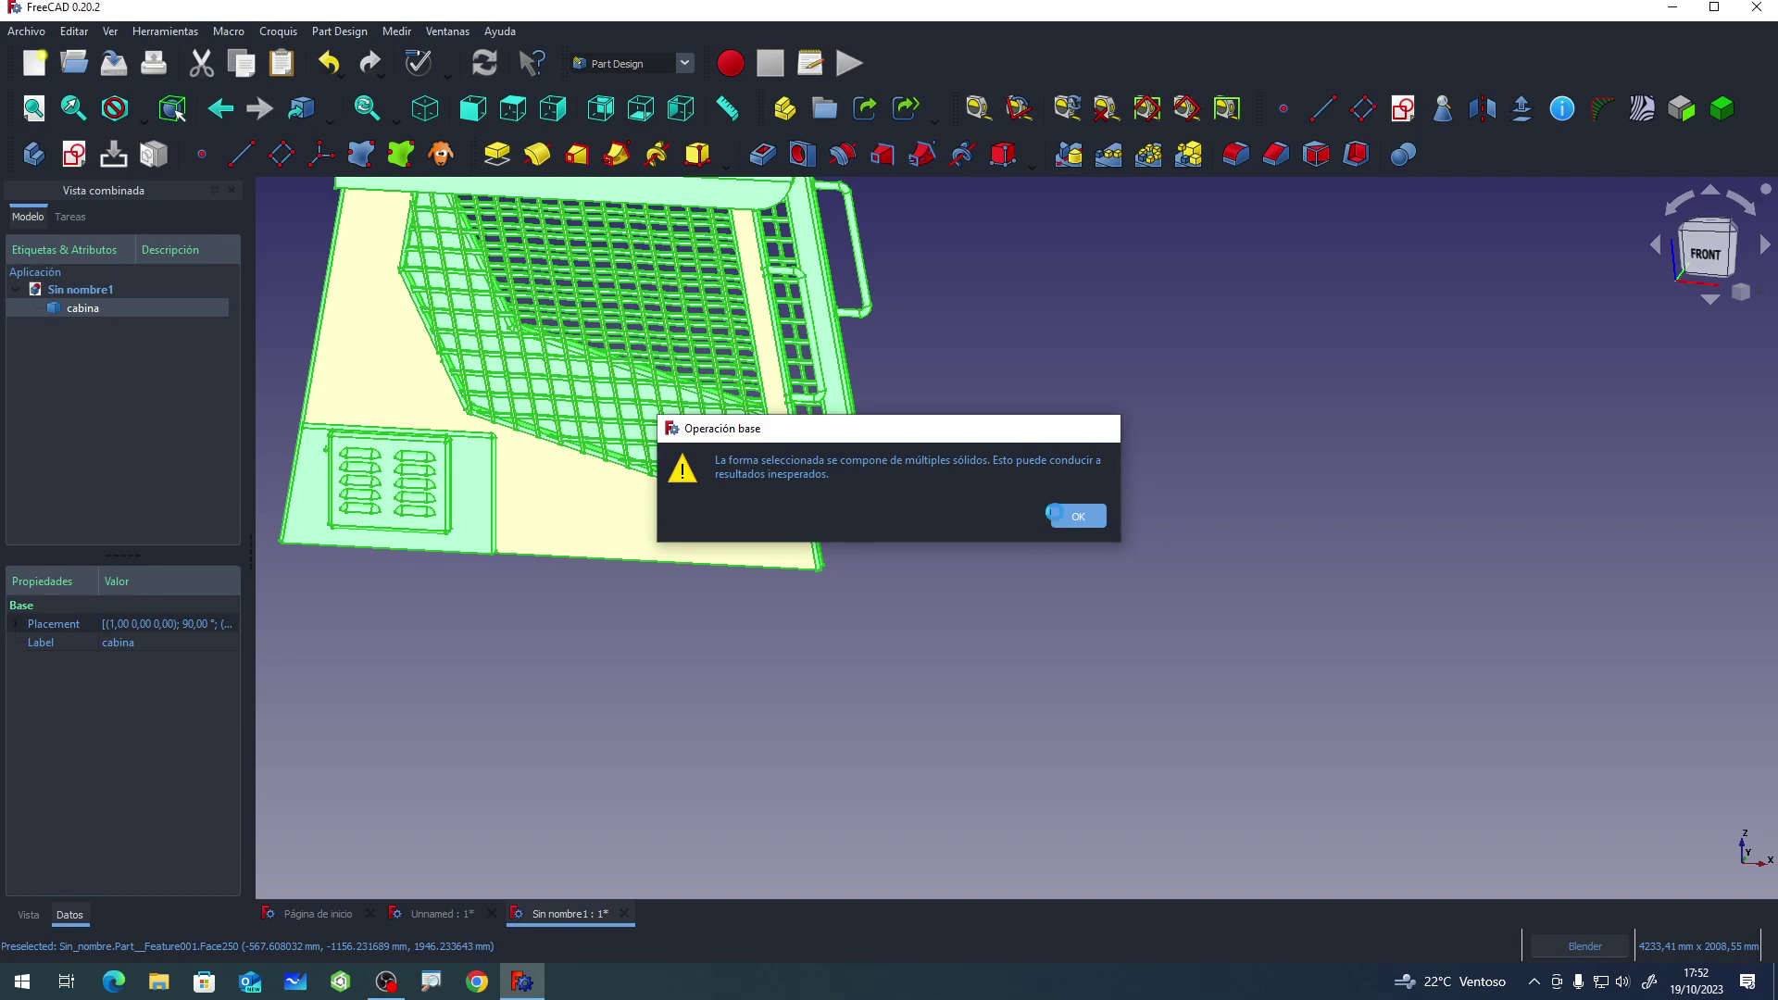
click(1071, 518)
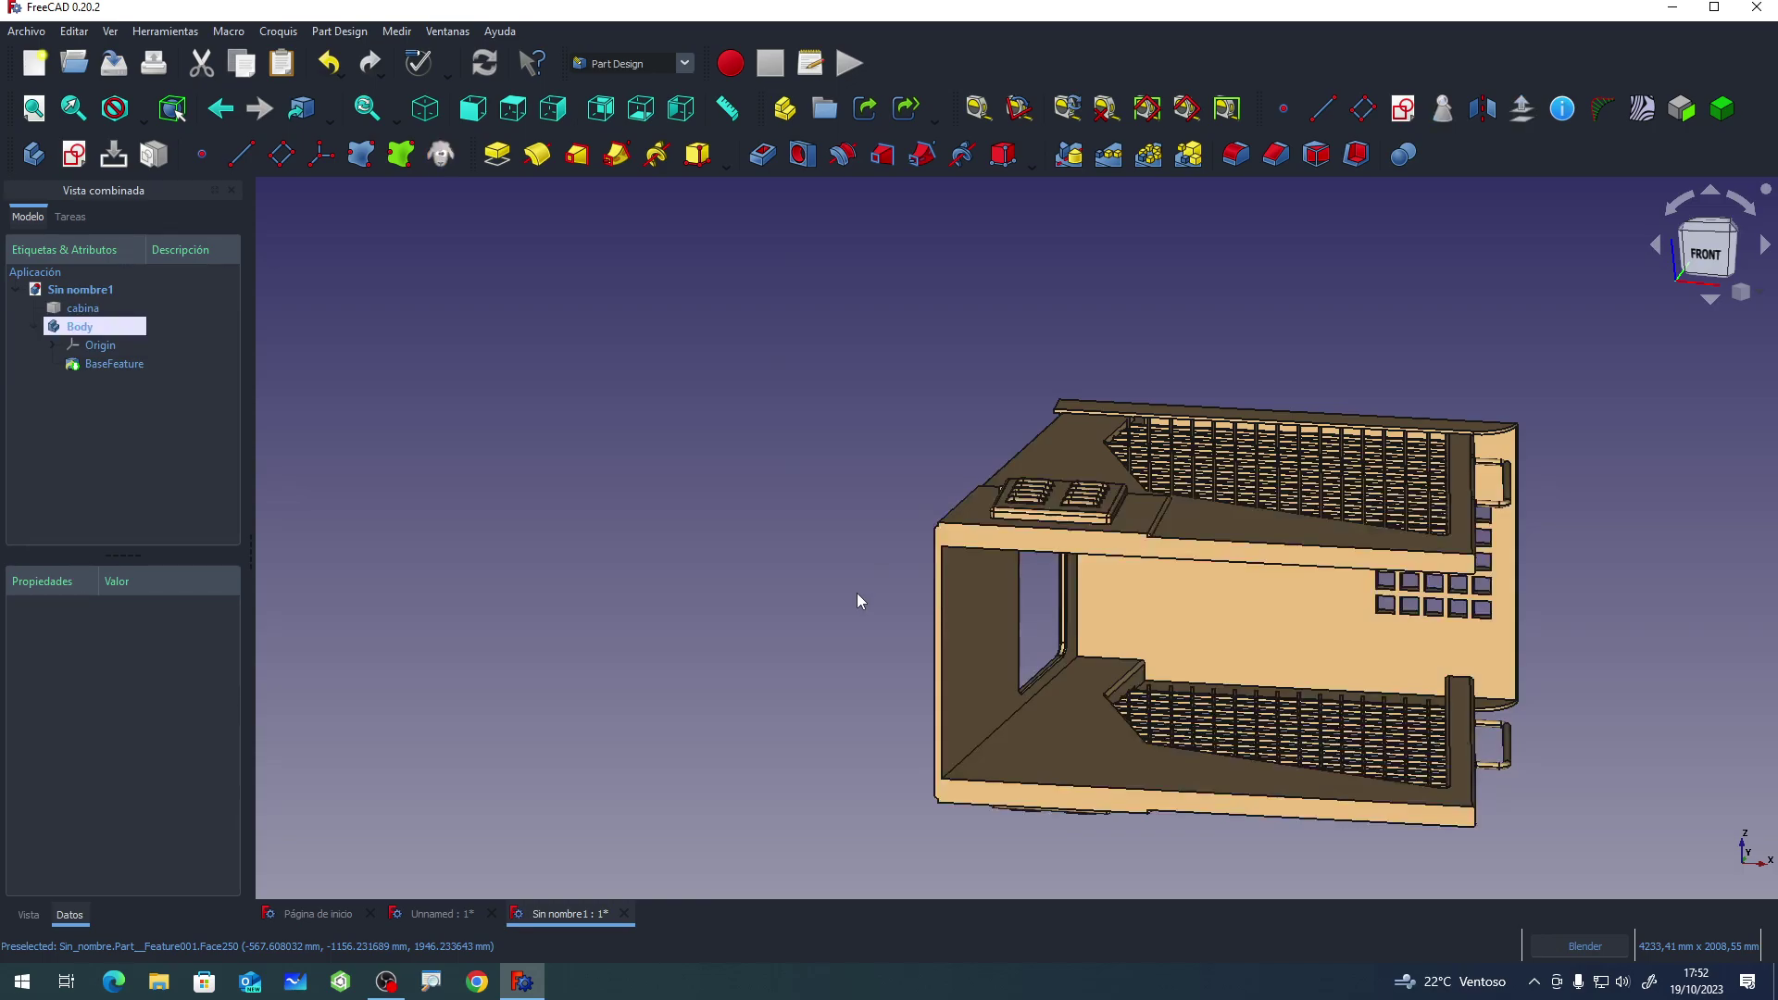
Orbit and zoom around the cabin, inspecting the vent plate's top face.
middle_drag(858, 600, 1277, 748)
scroll(1277, 748, up, 3)
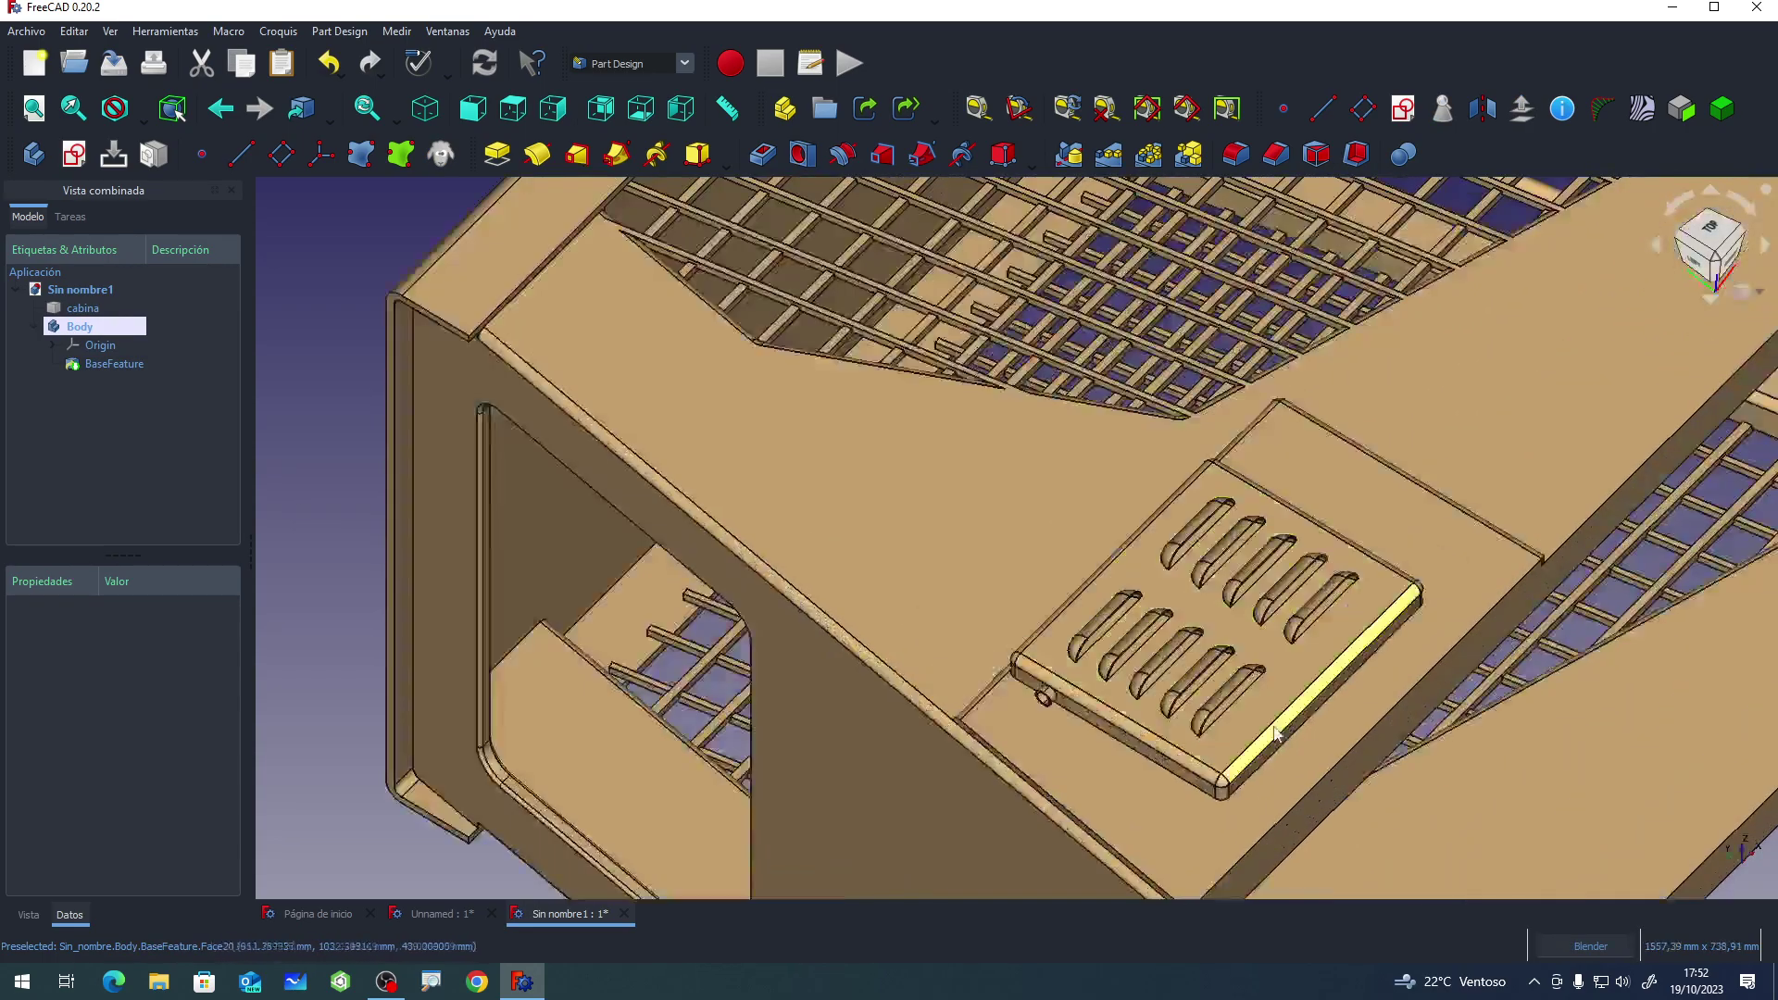
scroll(1203, 731, up, 2)
scroll(1145, 713, up, 2)
scroll(1145, 713, up, 2)
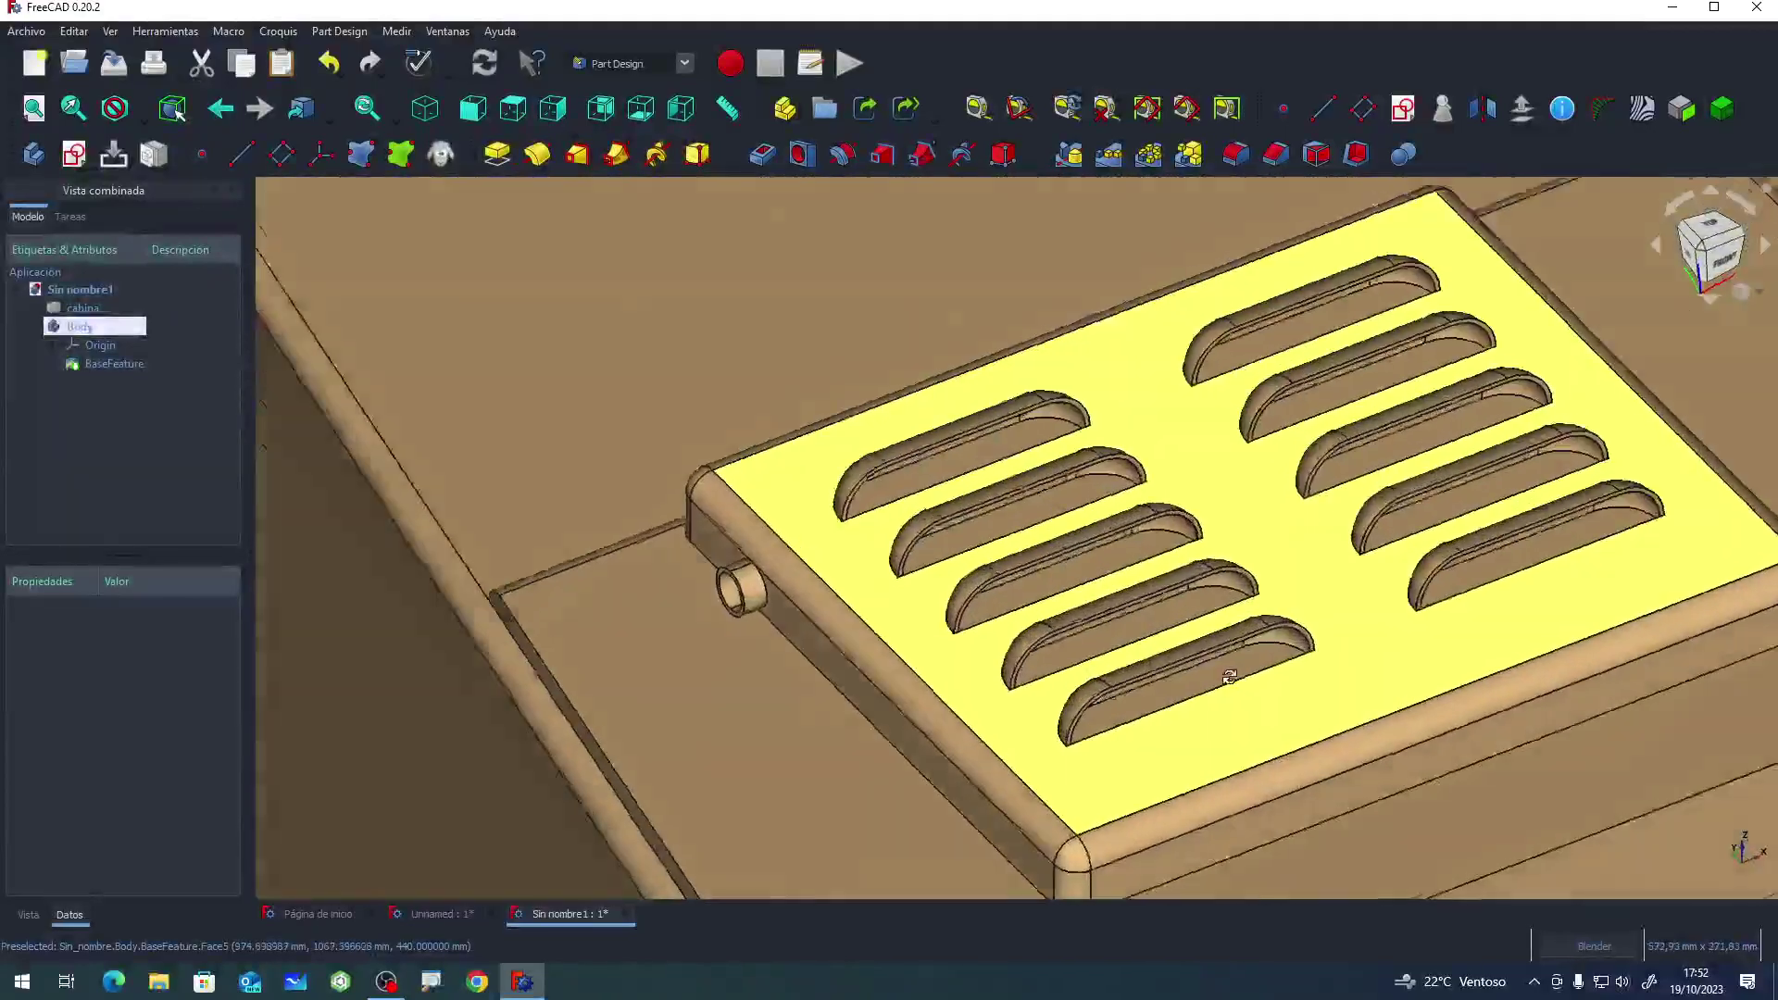
scroll(1175, 731, down, 2)
scroll(1204, 750, up, 3)
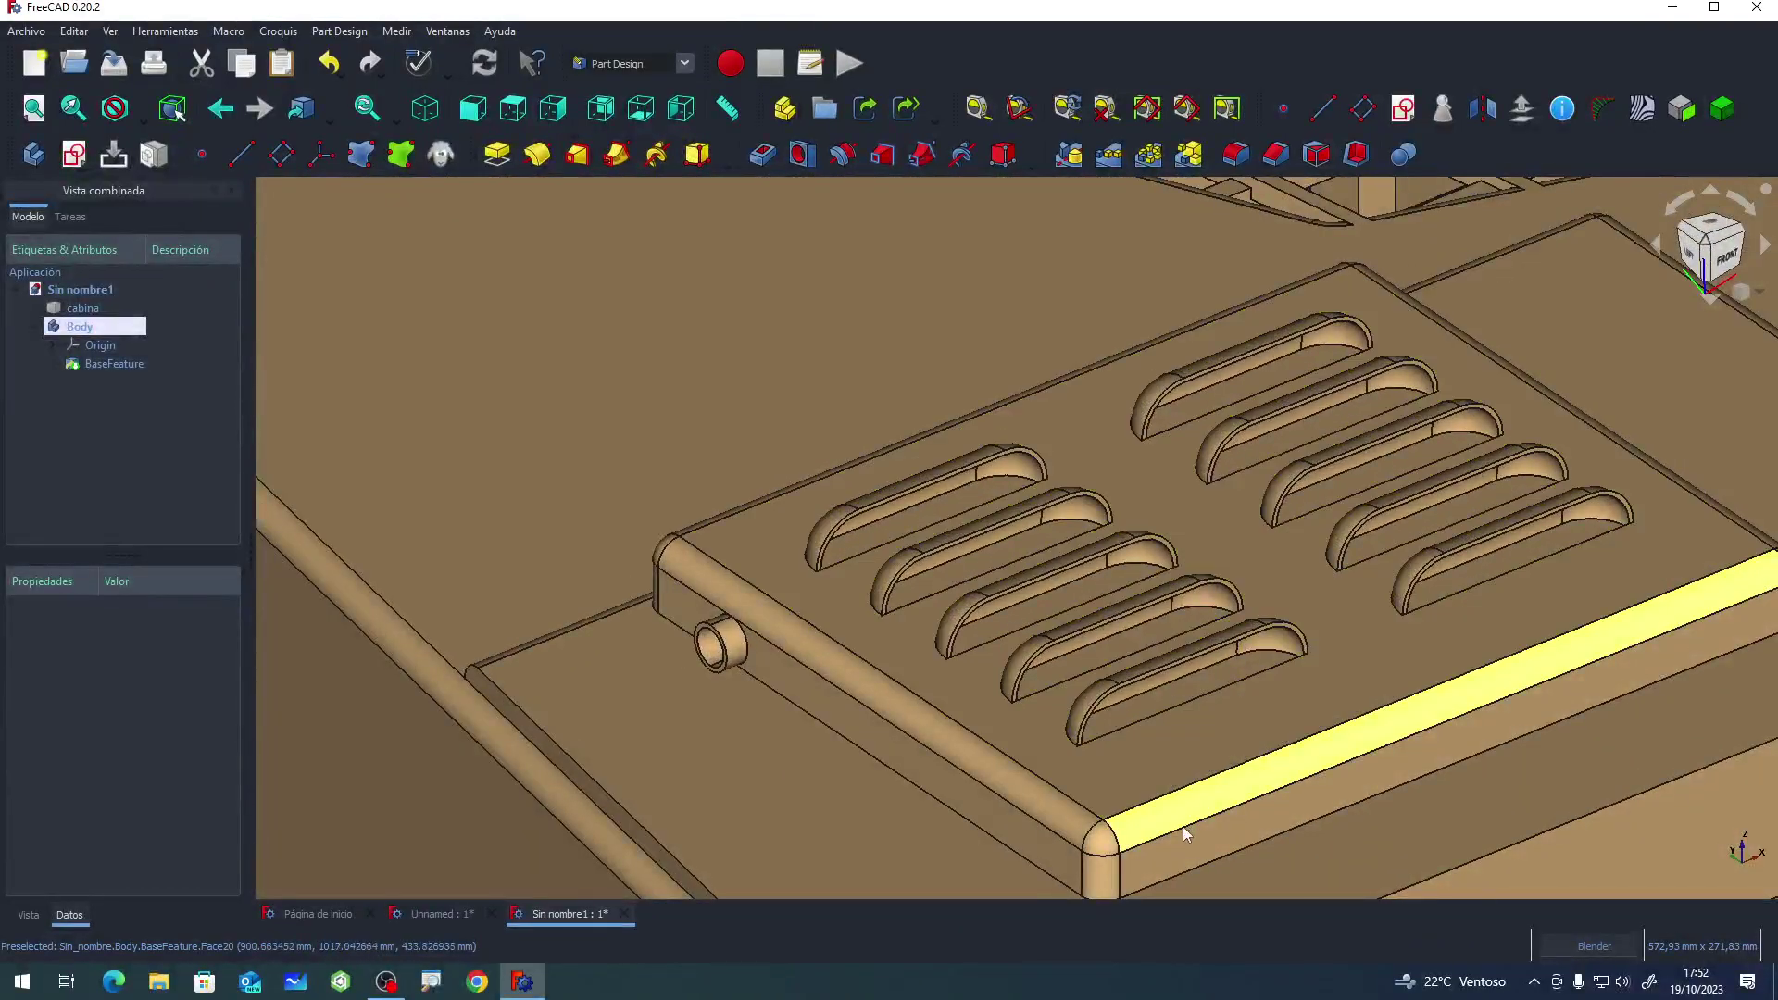
click(1153, 761)
scroll(857, 679, down, 3)
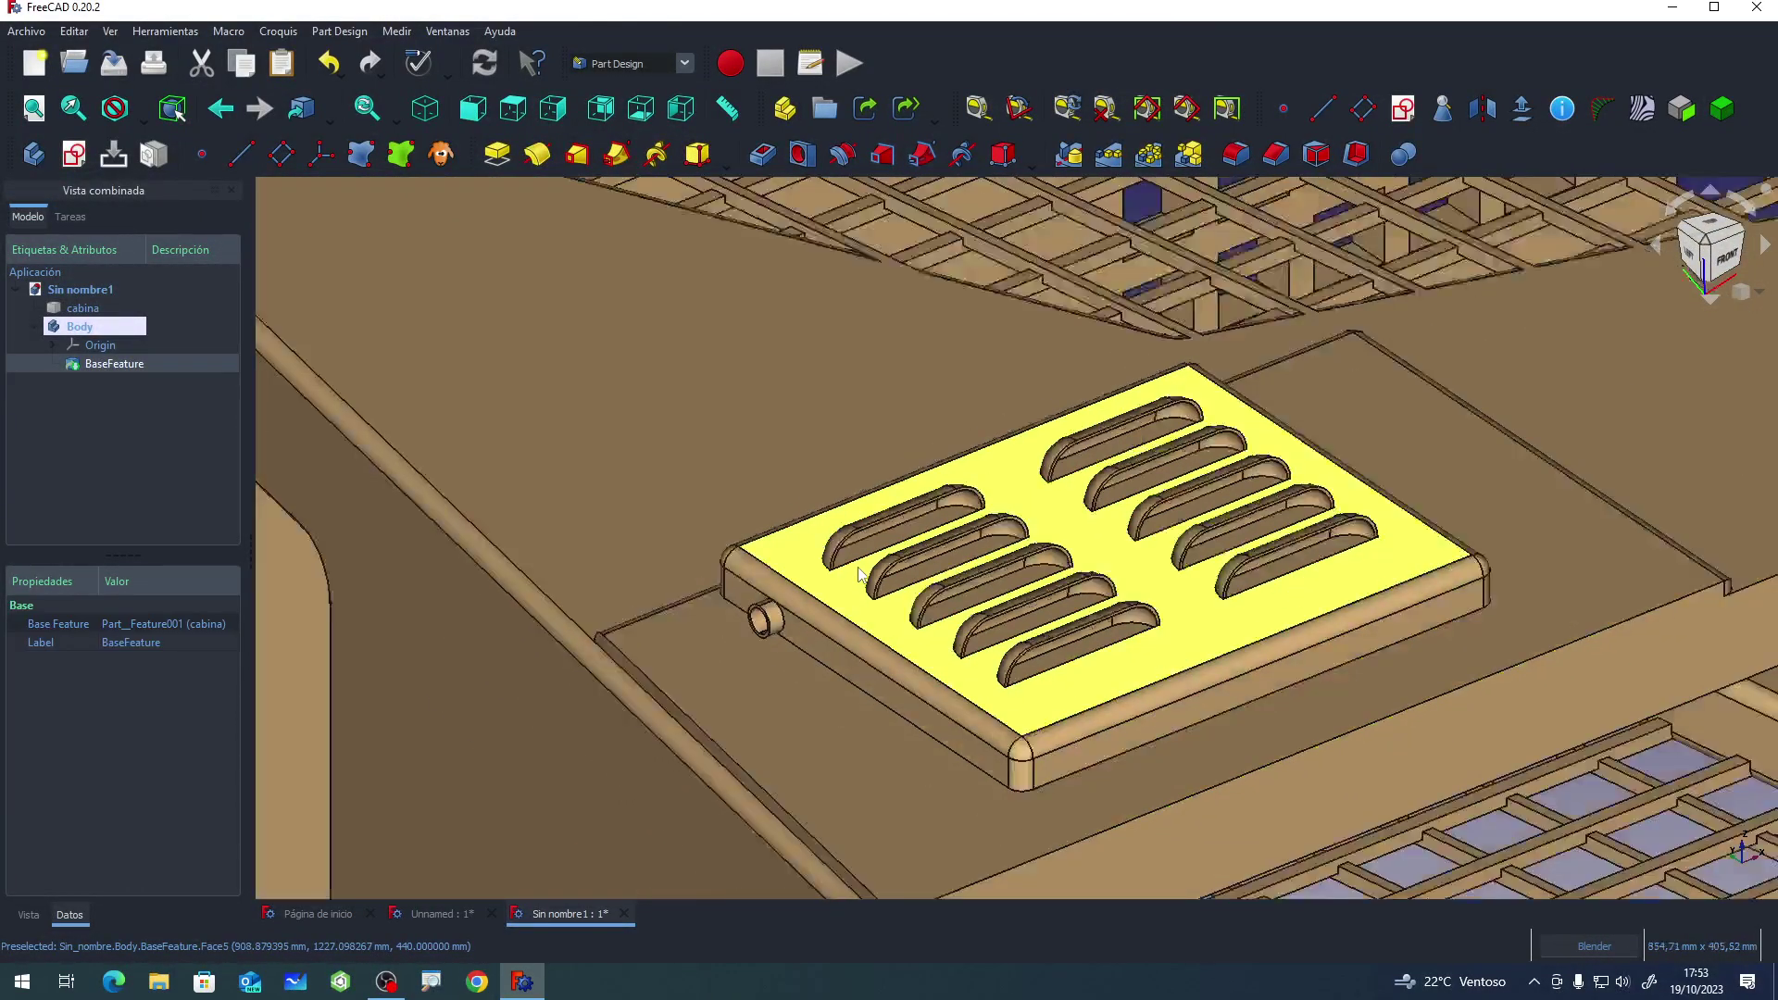
scroll(857, 680, down, 3)
mouse_move(857, 680)
middle_down()
mouse_move(942, 561)
mouse_move(917, 537)
mouse_move(797, 658)
mouse_move(989, 464)
mouse_move(833, 551)
middle_up()
scroll(917, 532, down, 3)
scroll(917, 520, down, 2)
scroll(917, 520, up, 2)
scroll(889, 574, up, 3)
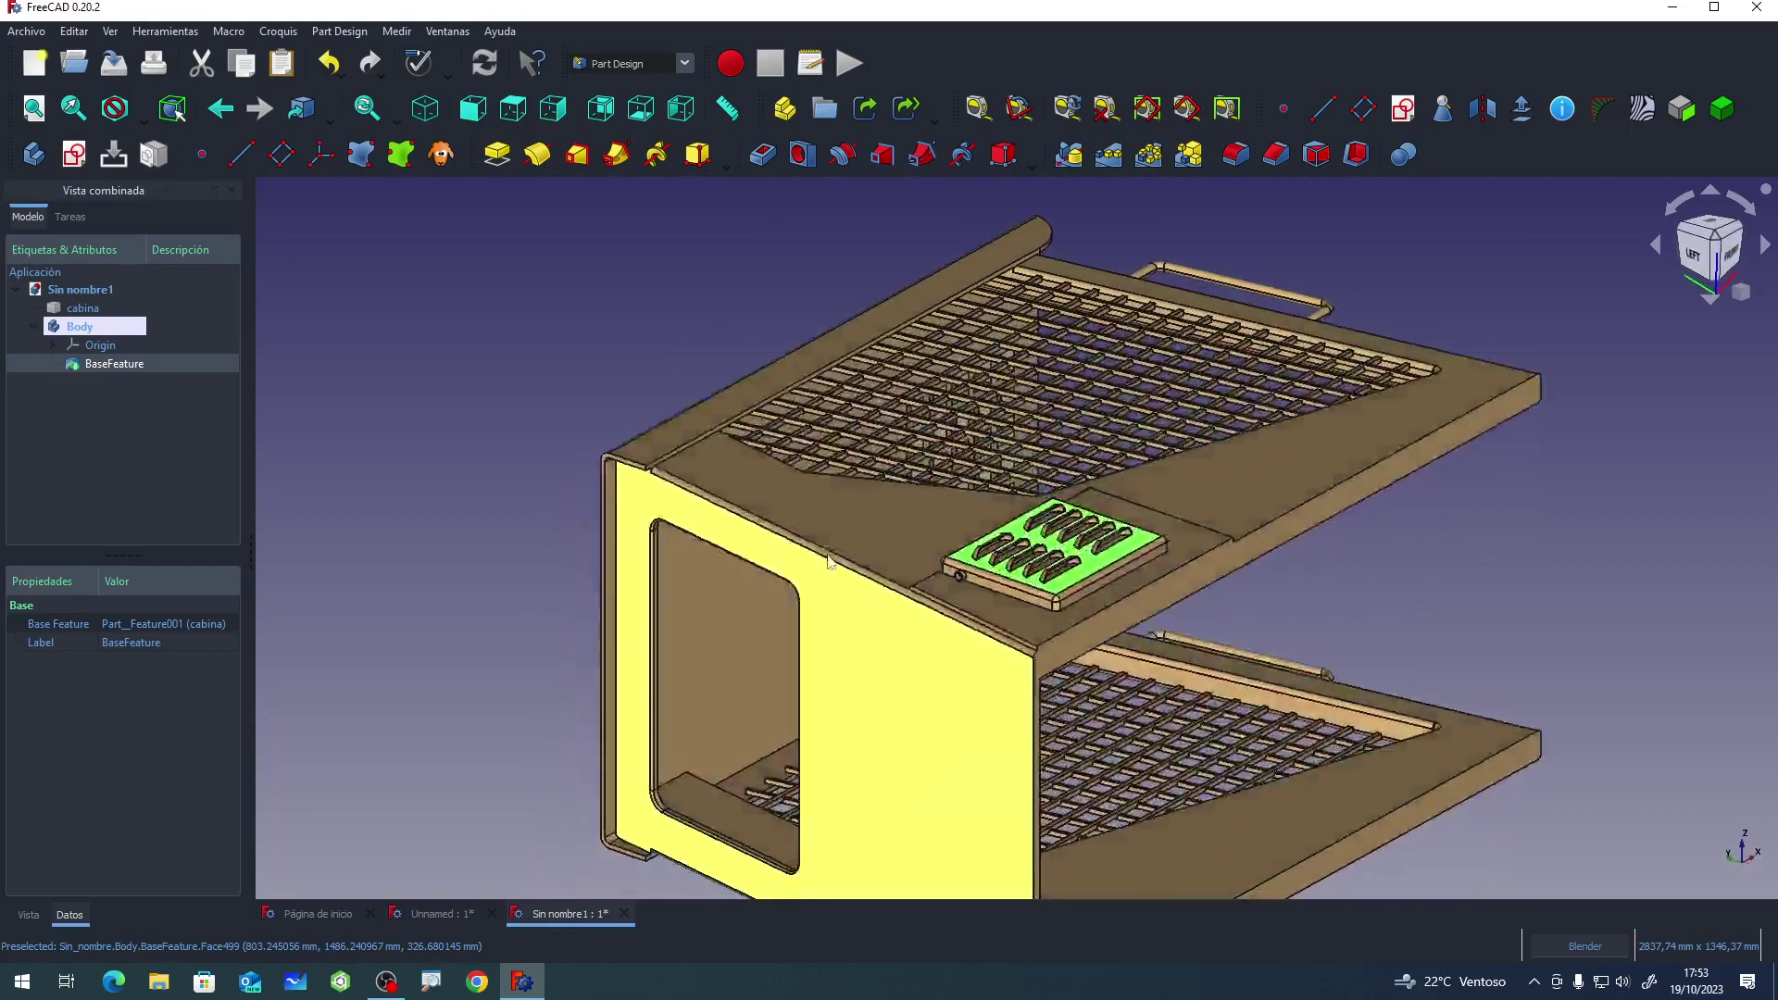
scroll(819, 559, down, 3)
Delete the new Body and the cabina copy from Sin nombre1.
click(88, 324)
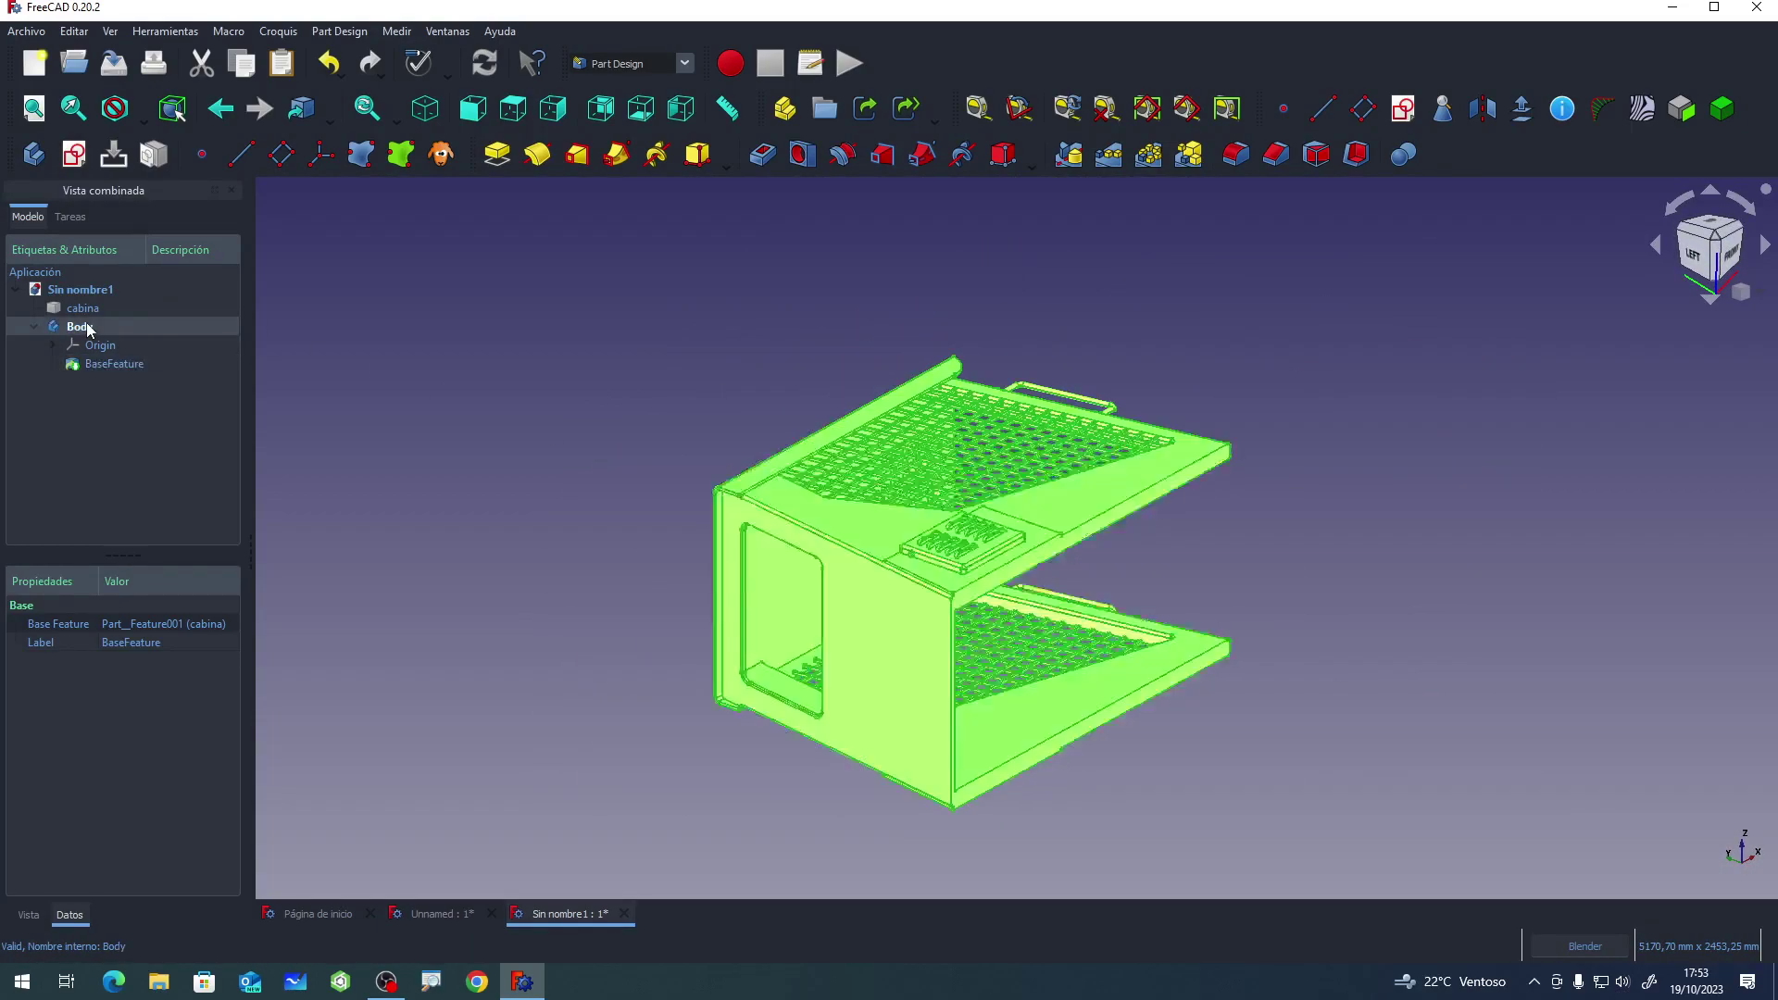
key(Delete)
click(84, 310)
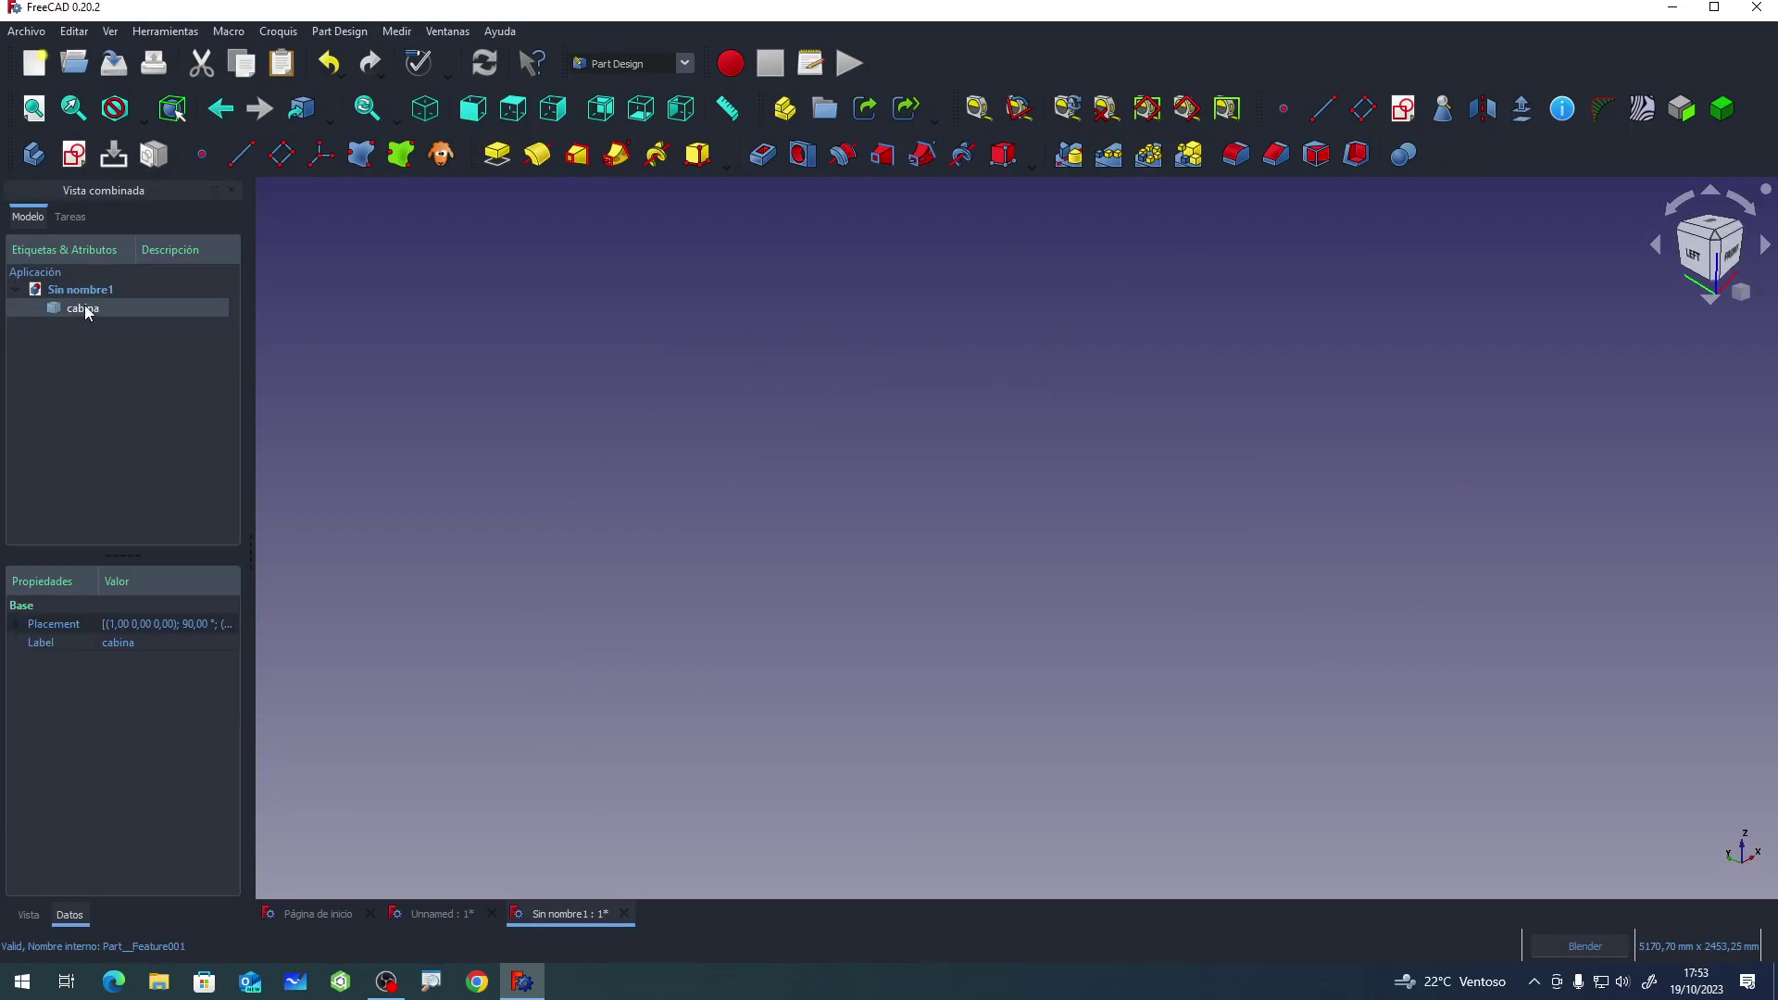
key(Delete)
In the Unnamed cabin document, select and copy the ventana_trasera rear window.
click(436, 914)
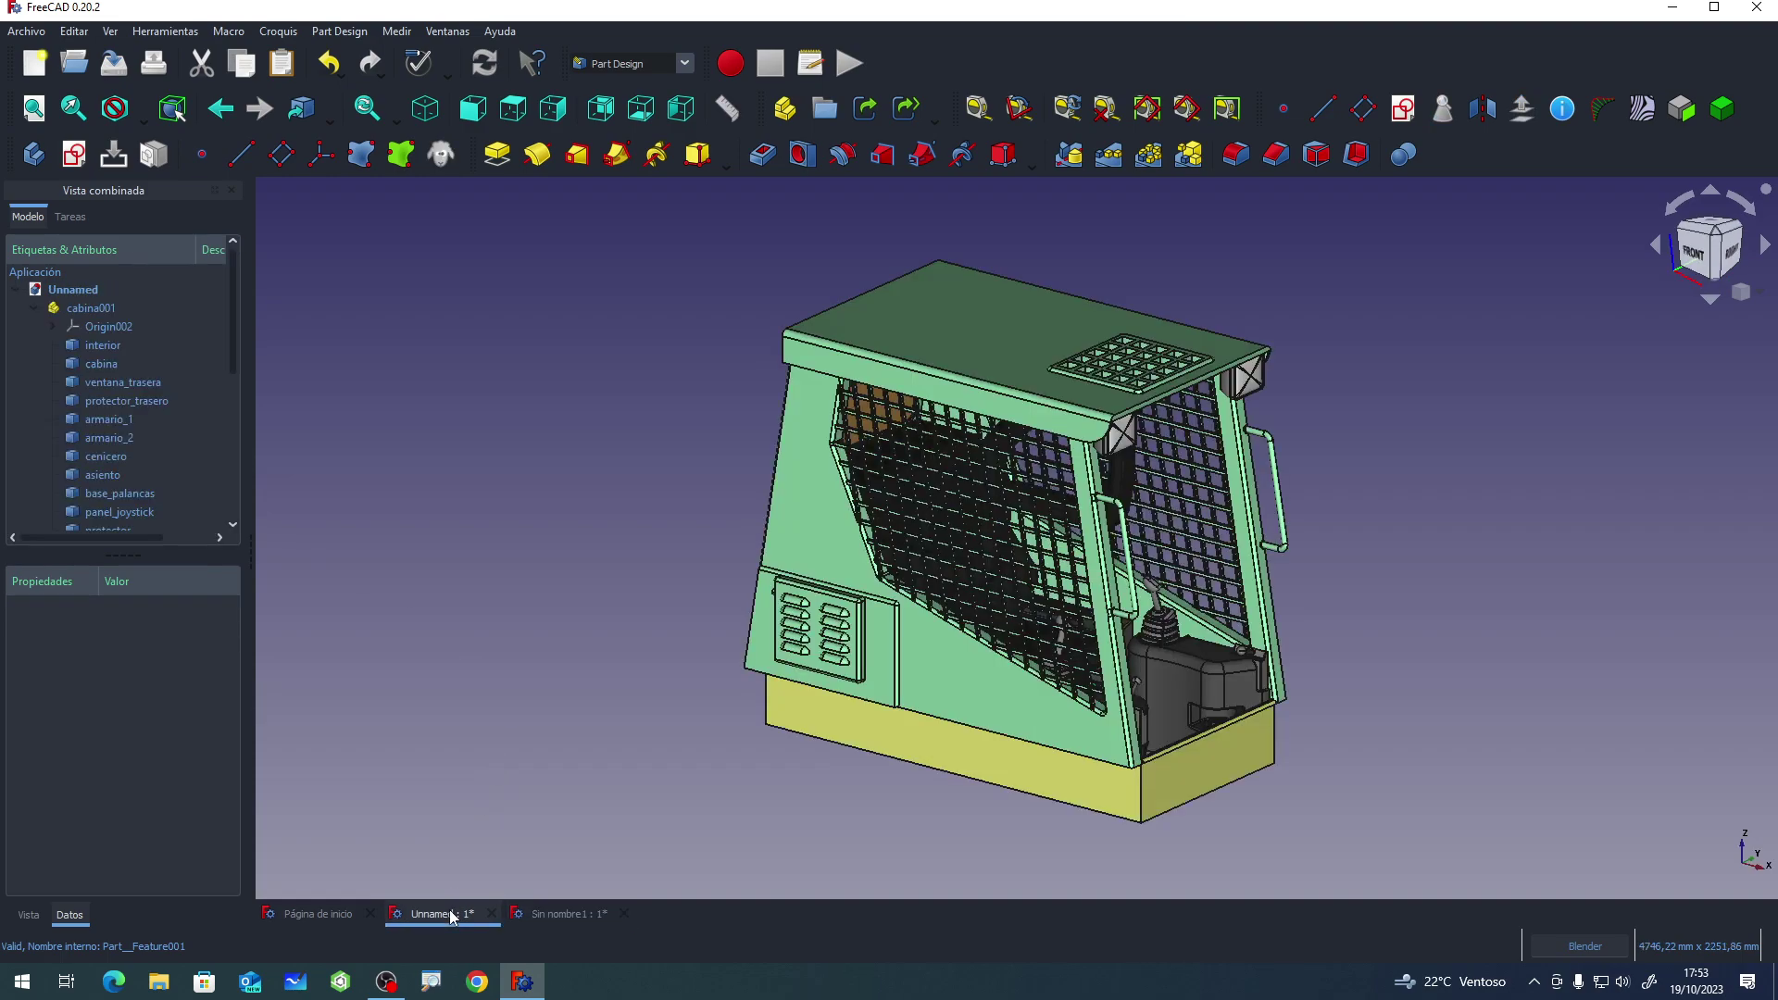
mouse_move(564, 624)
middle_down()
mouse_move(718, 567)
mouse_move(1337, 623)
mouse_move(1198, 528)
mouse_move(1401, 476)
mouse_move(1089, 484)
middle_up()
click(1089, 484)
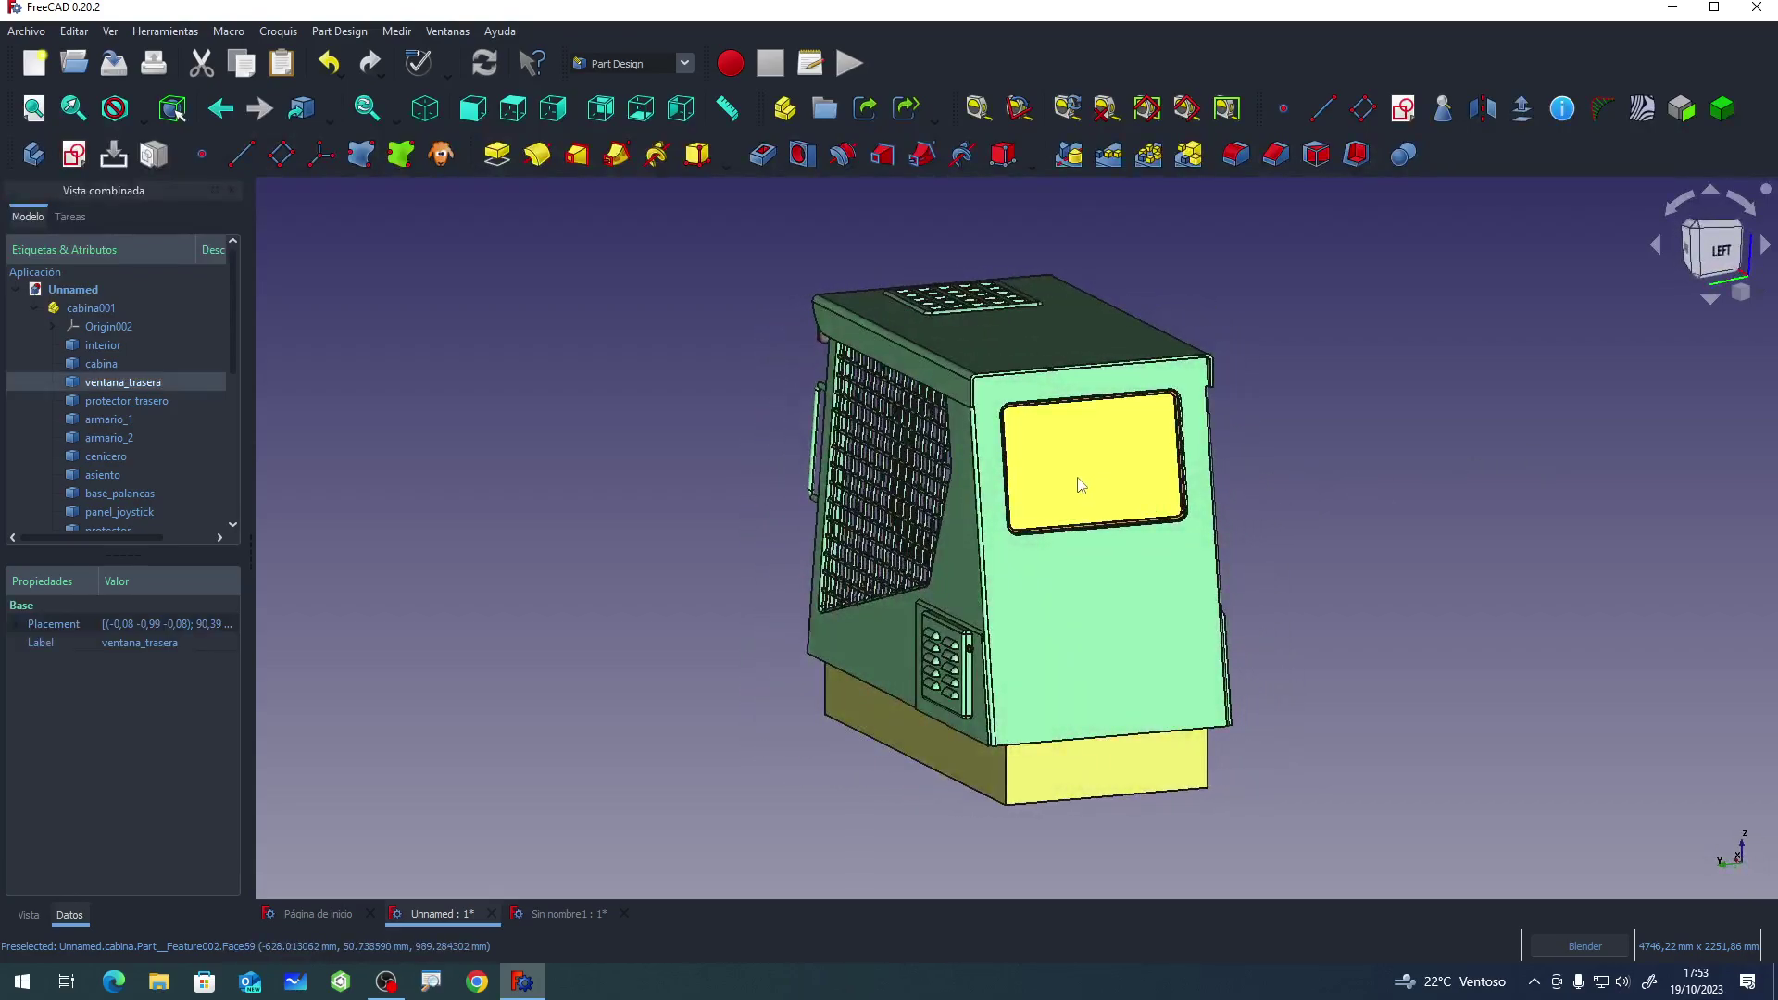
click(74, 31)
click(117, 123)
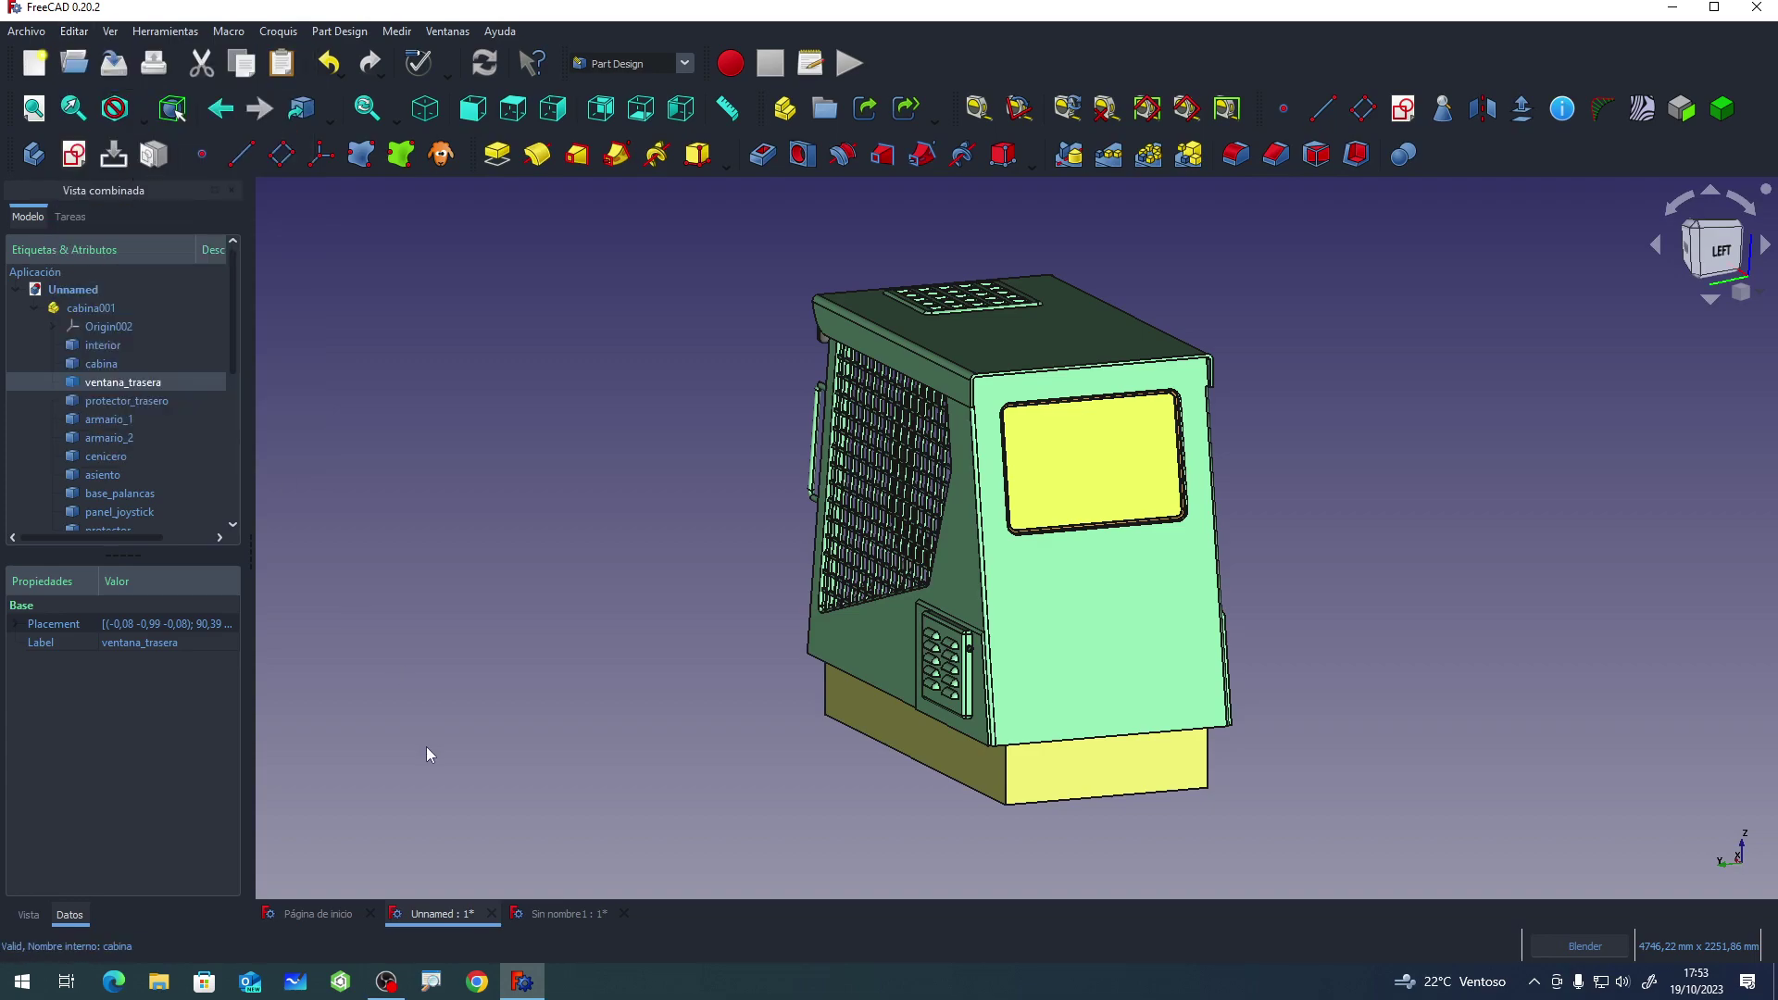
Paste the rear window into Sin nombre1 and fit it in view.
click(560, 913)
click(75, 30)
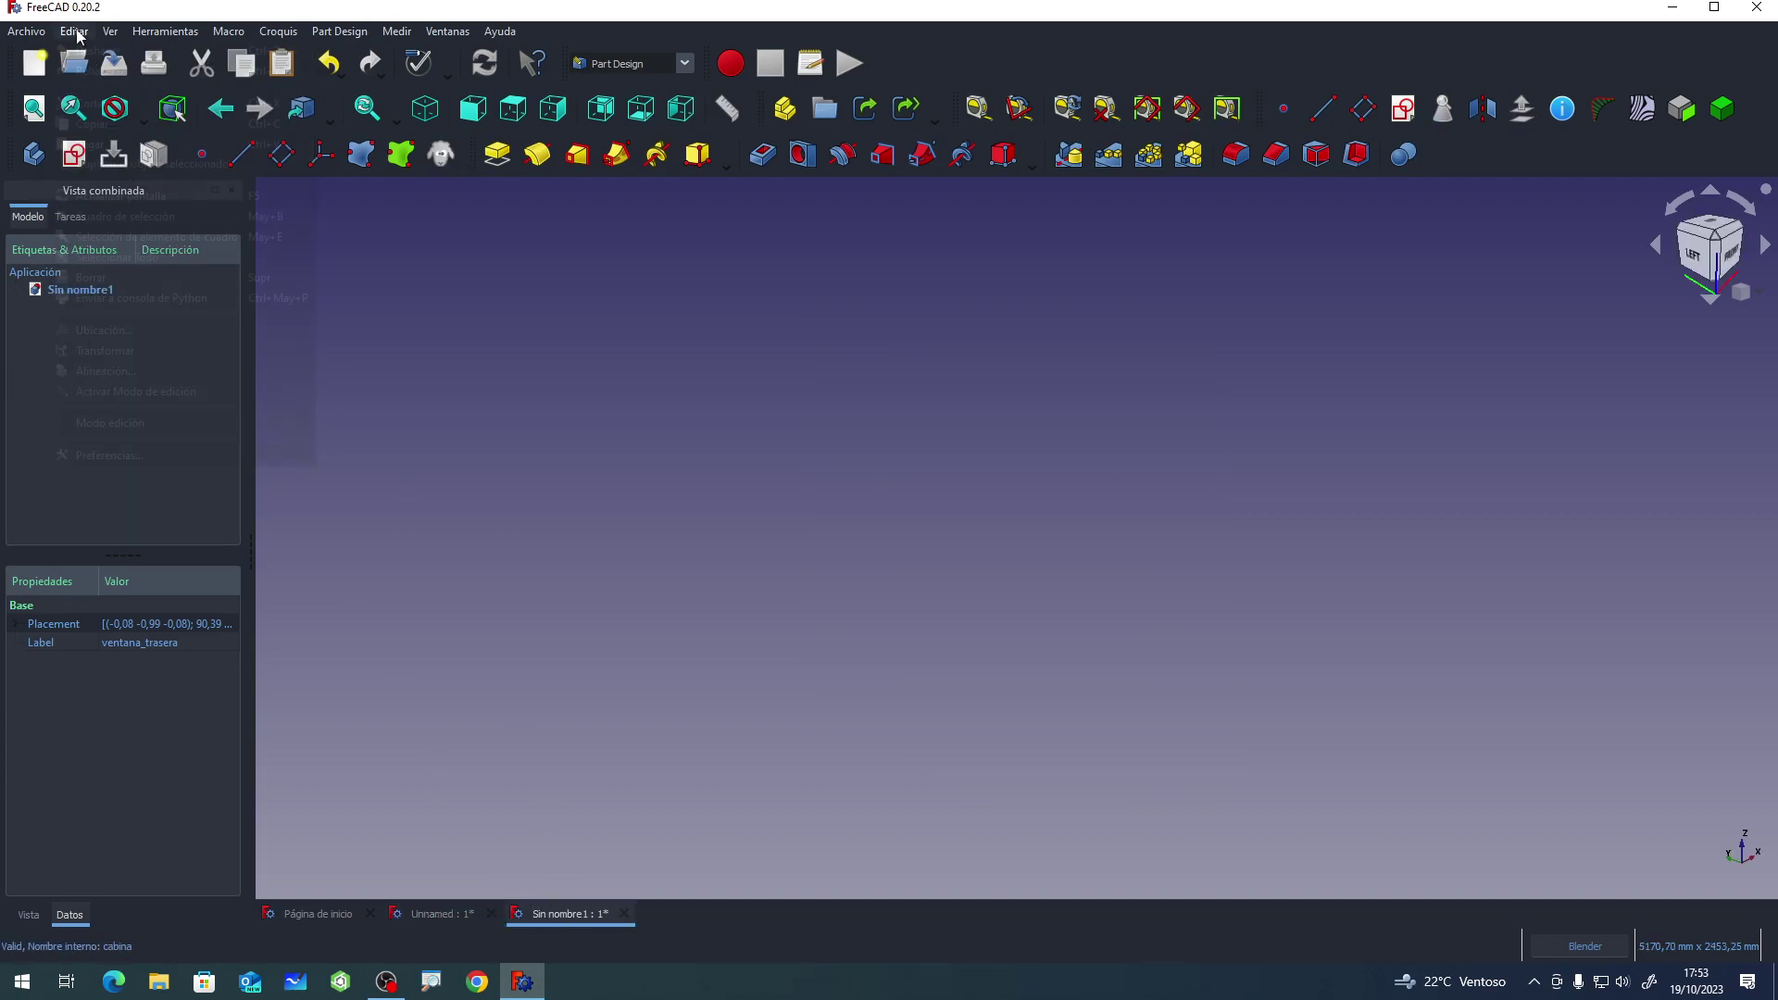
click(109, 143)
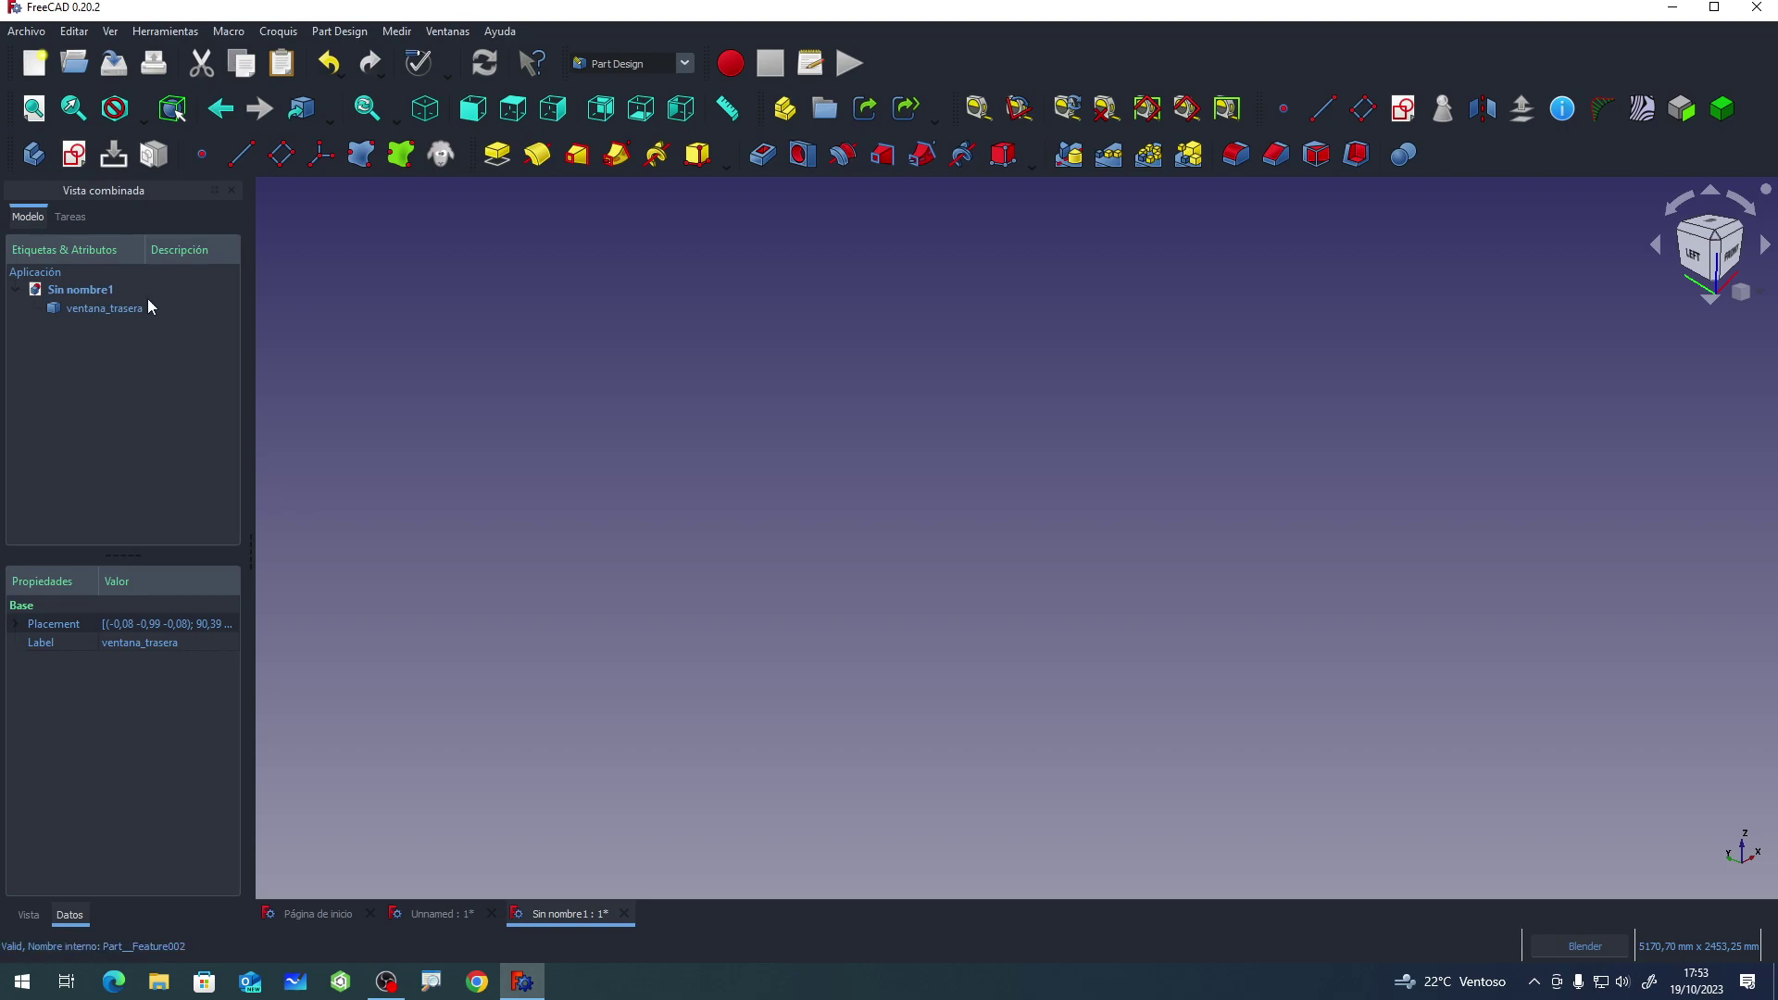
click(33, 108)
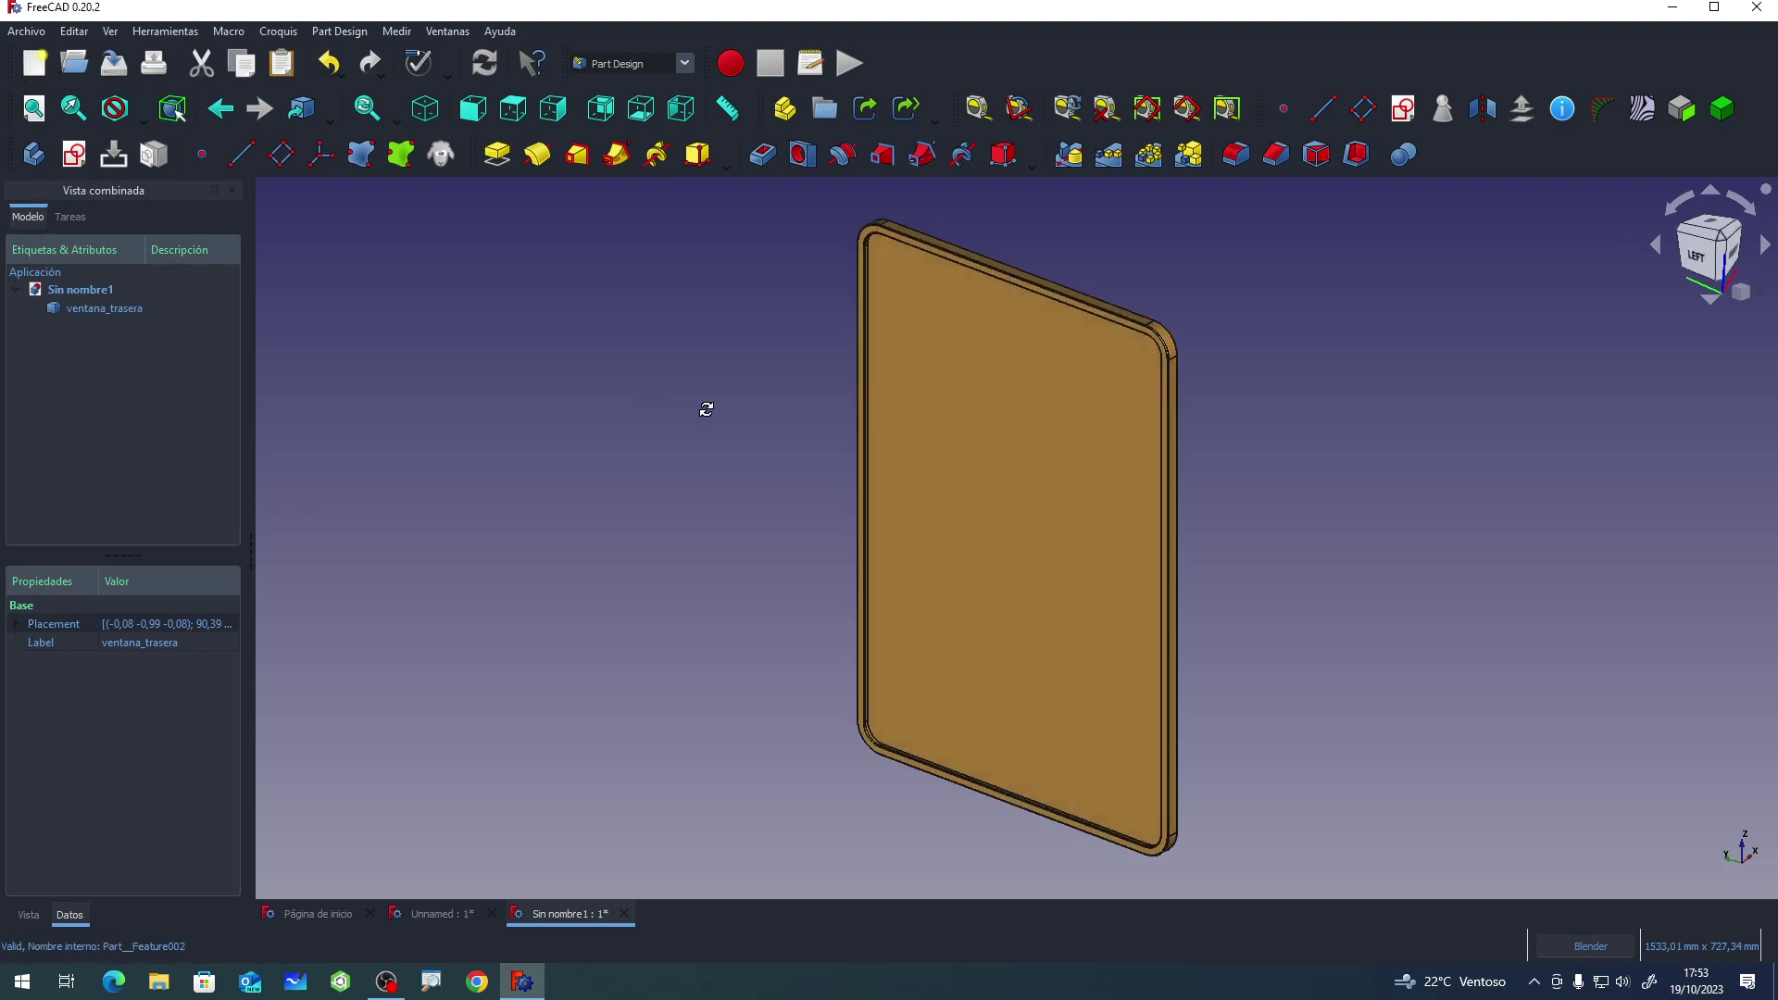
Abandon a sketch attempt and convert ventana_trasera into a Body, accepting the warning.
middle_drag(707, 410, 1019, 519)
click(73, 154)
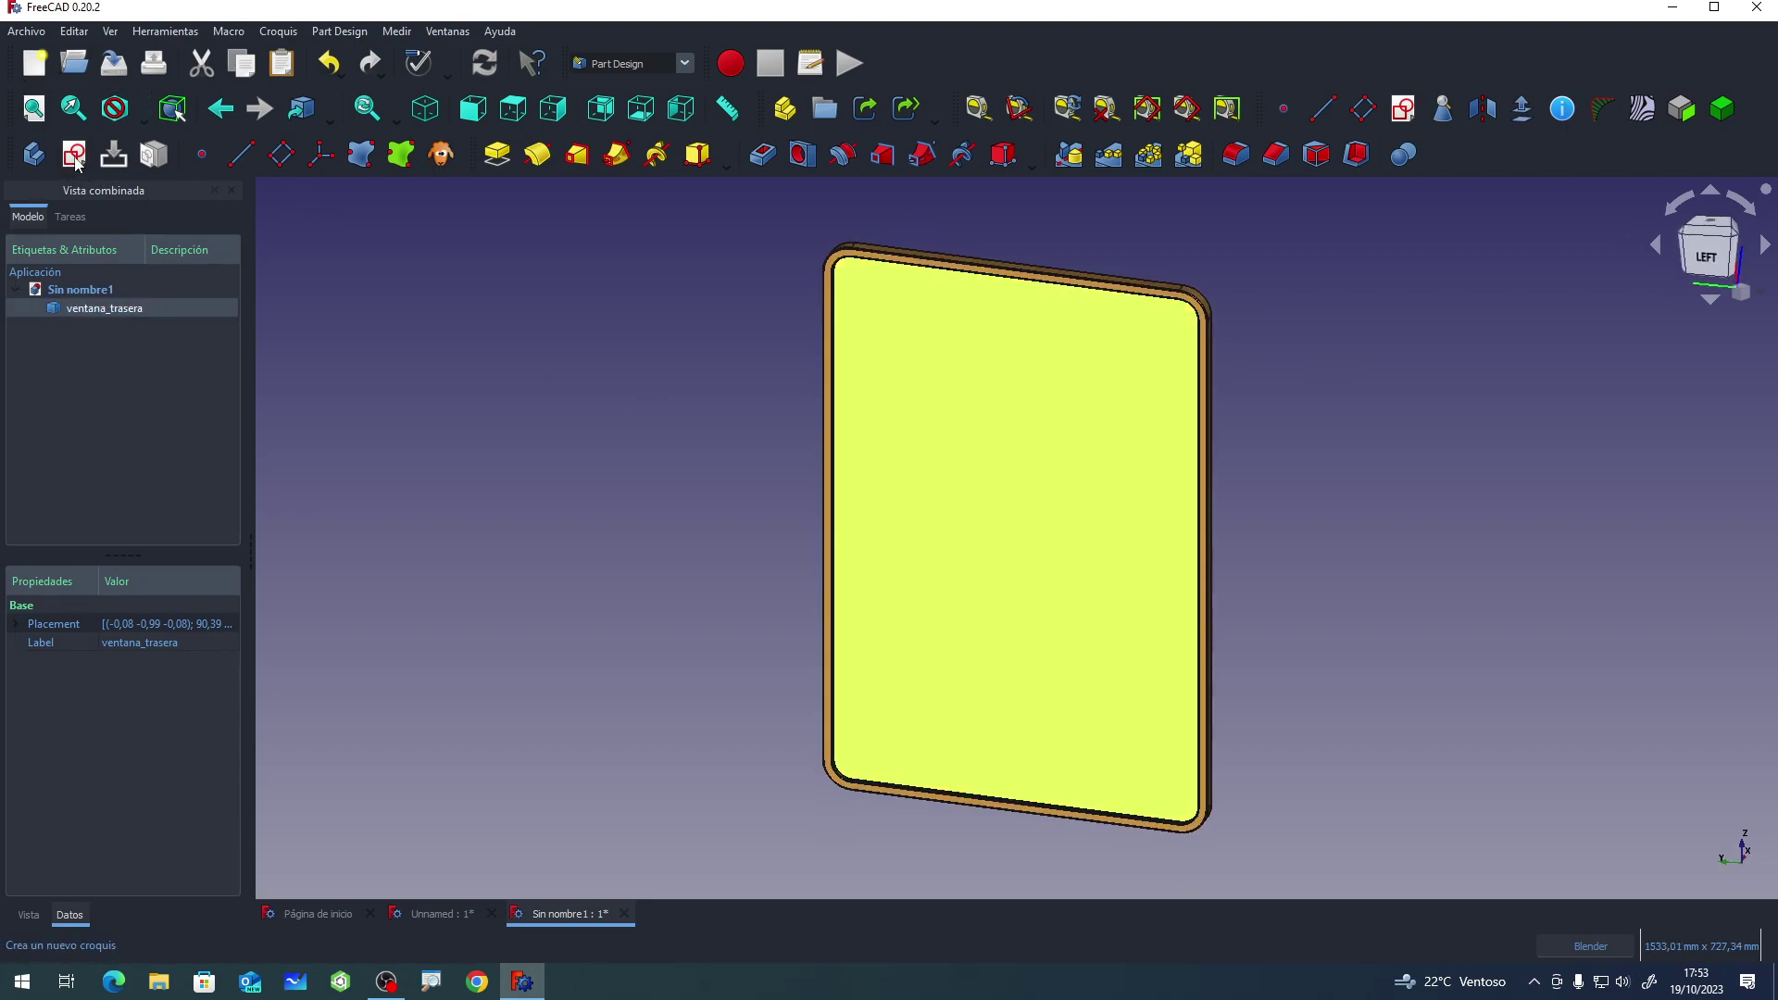
click(1060, 591)
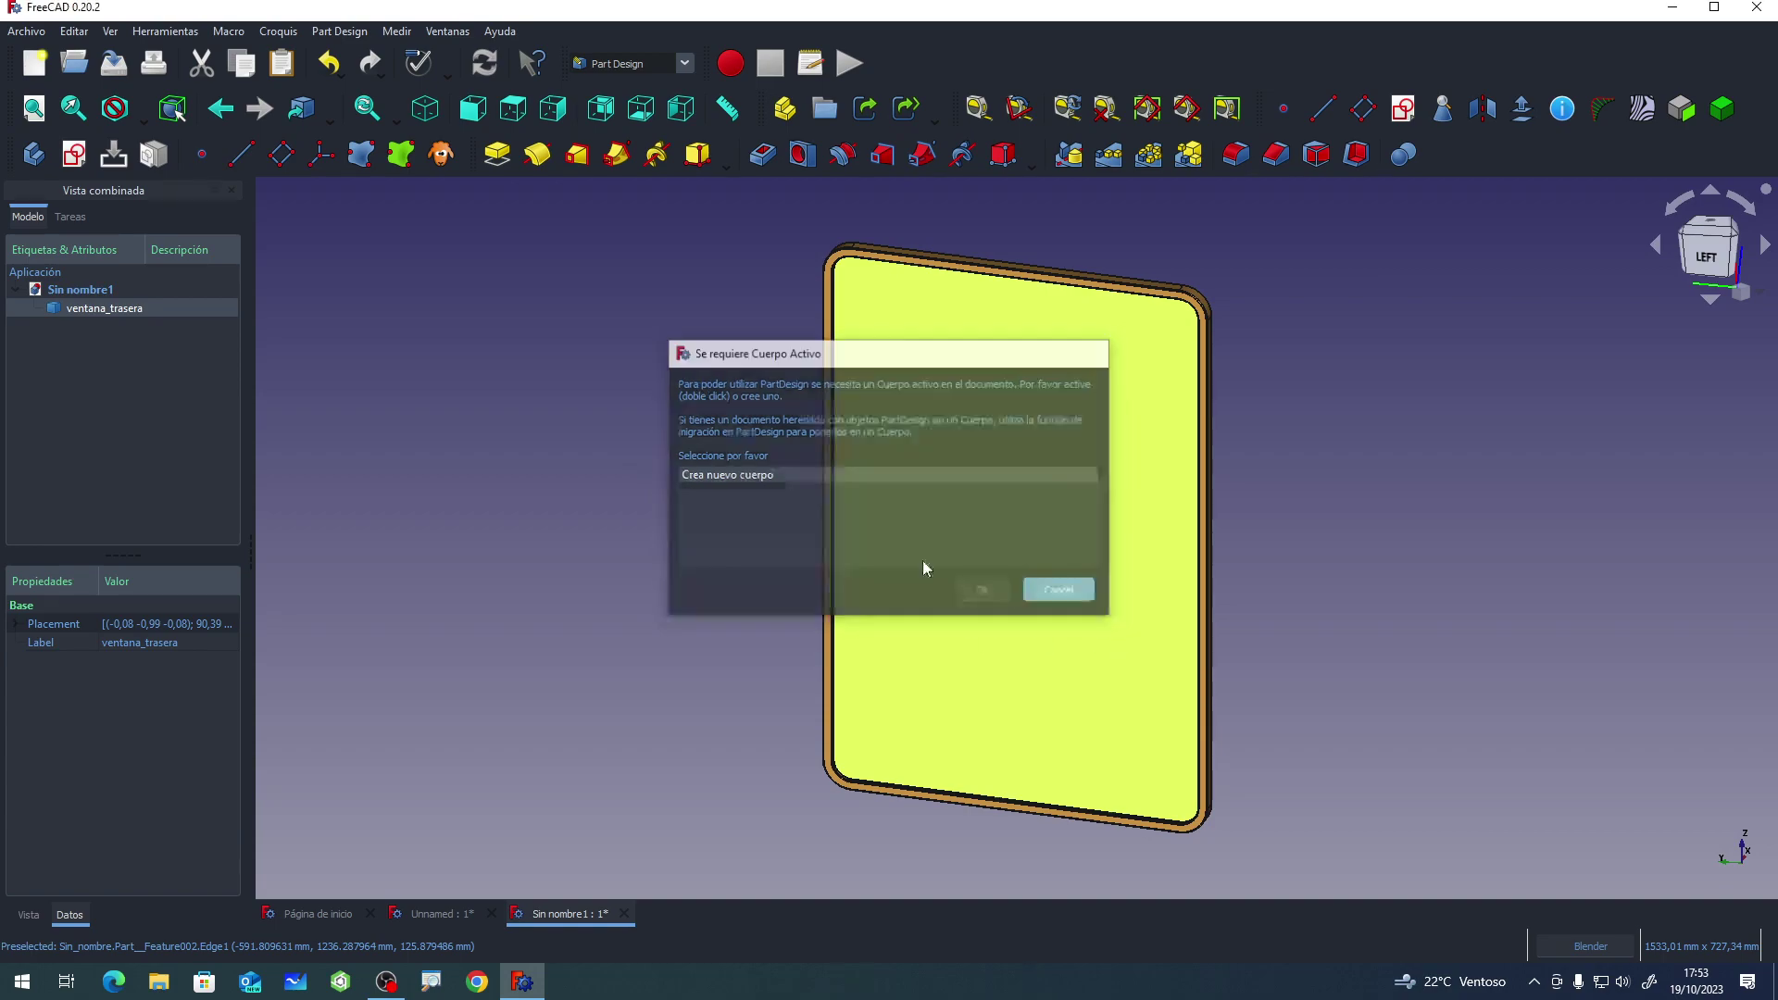
click(86, 308)
click(33, 153)
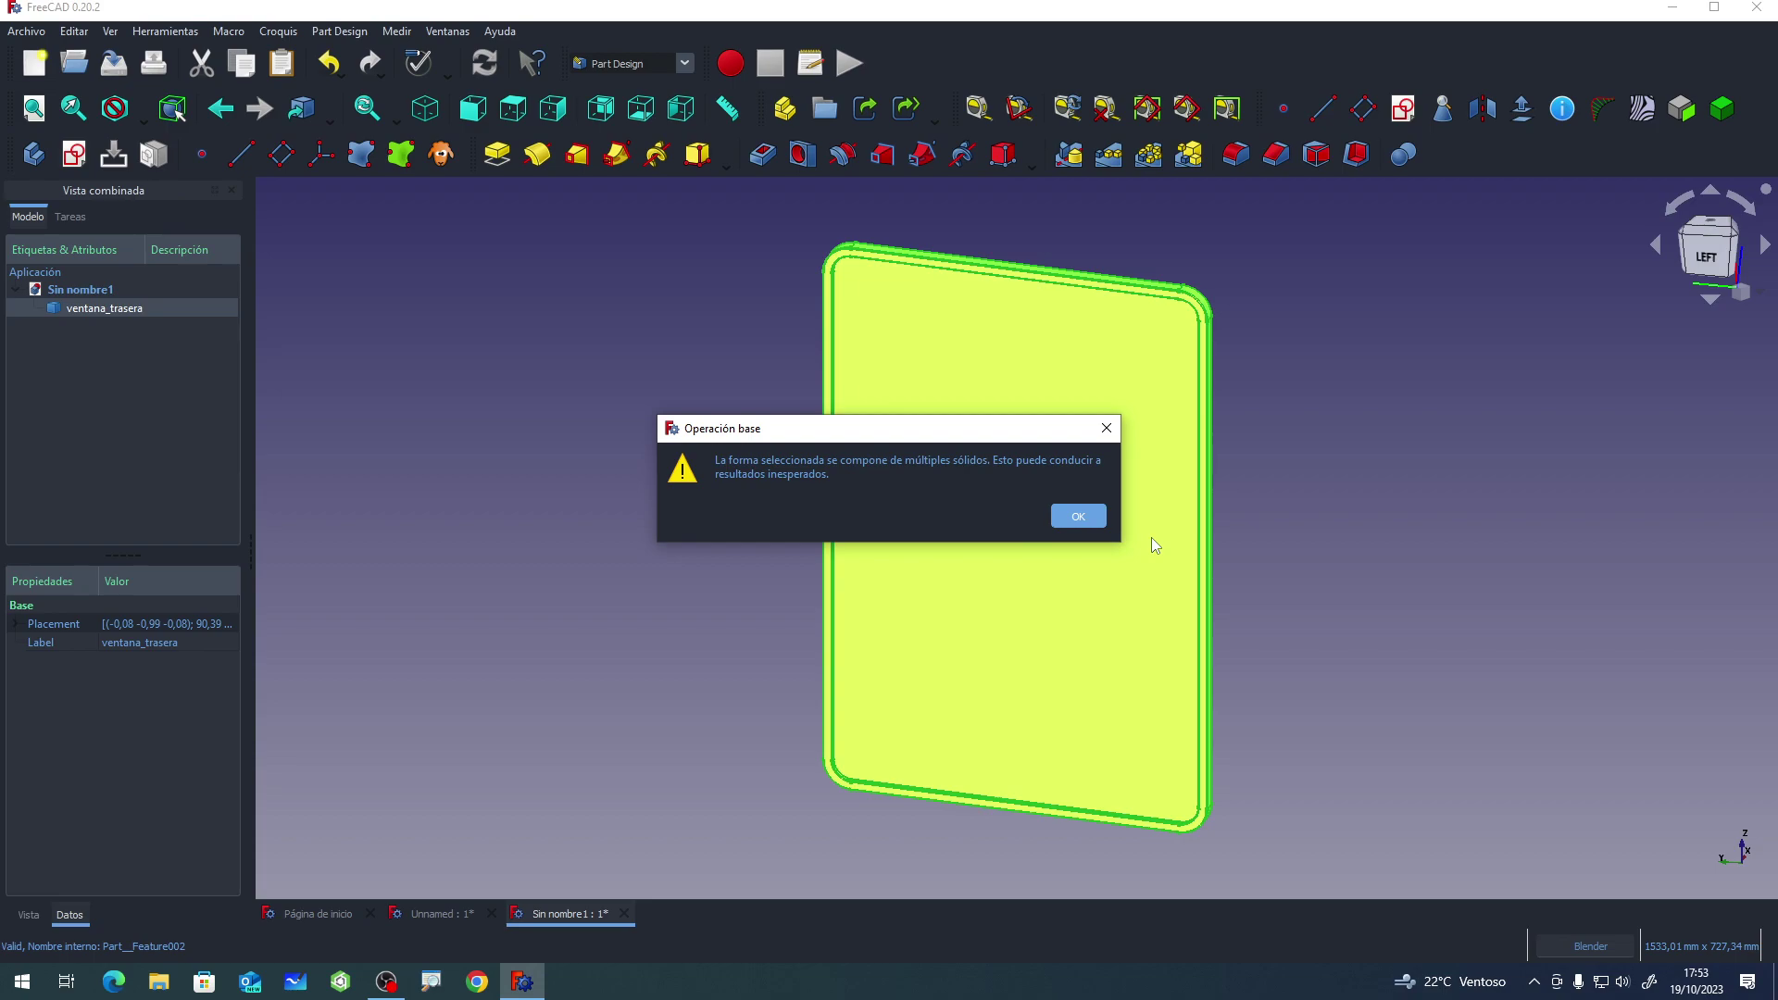
click(1078, 515)
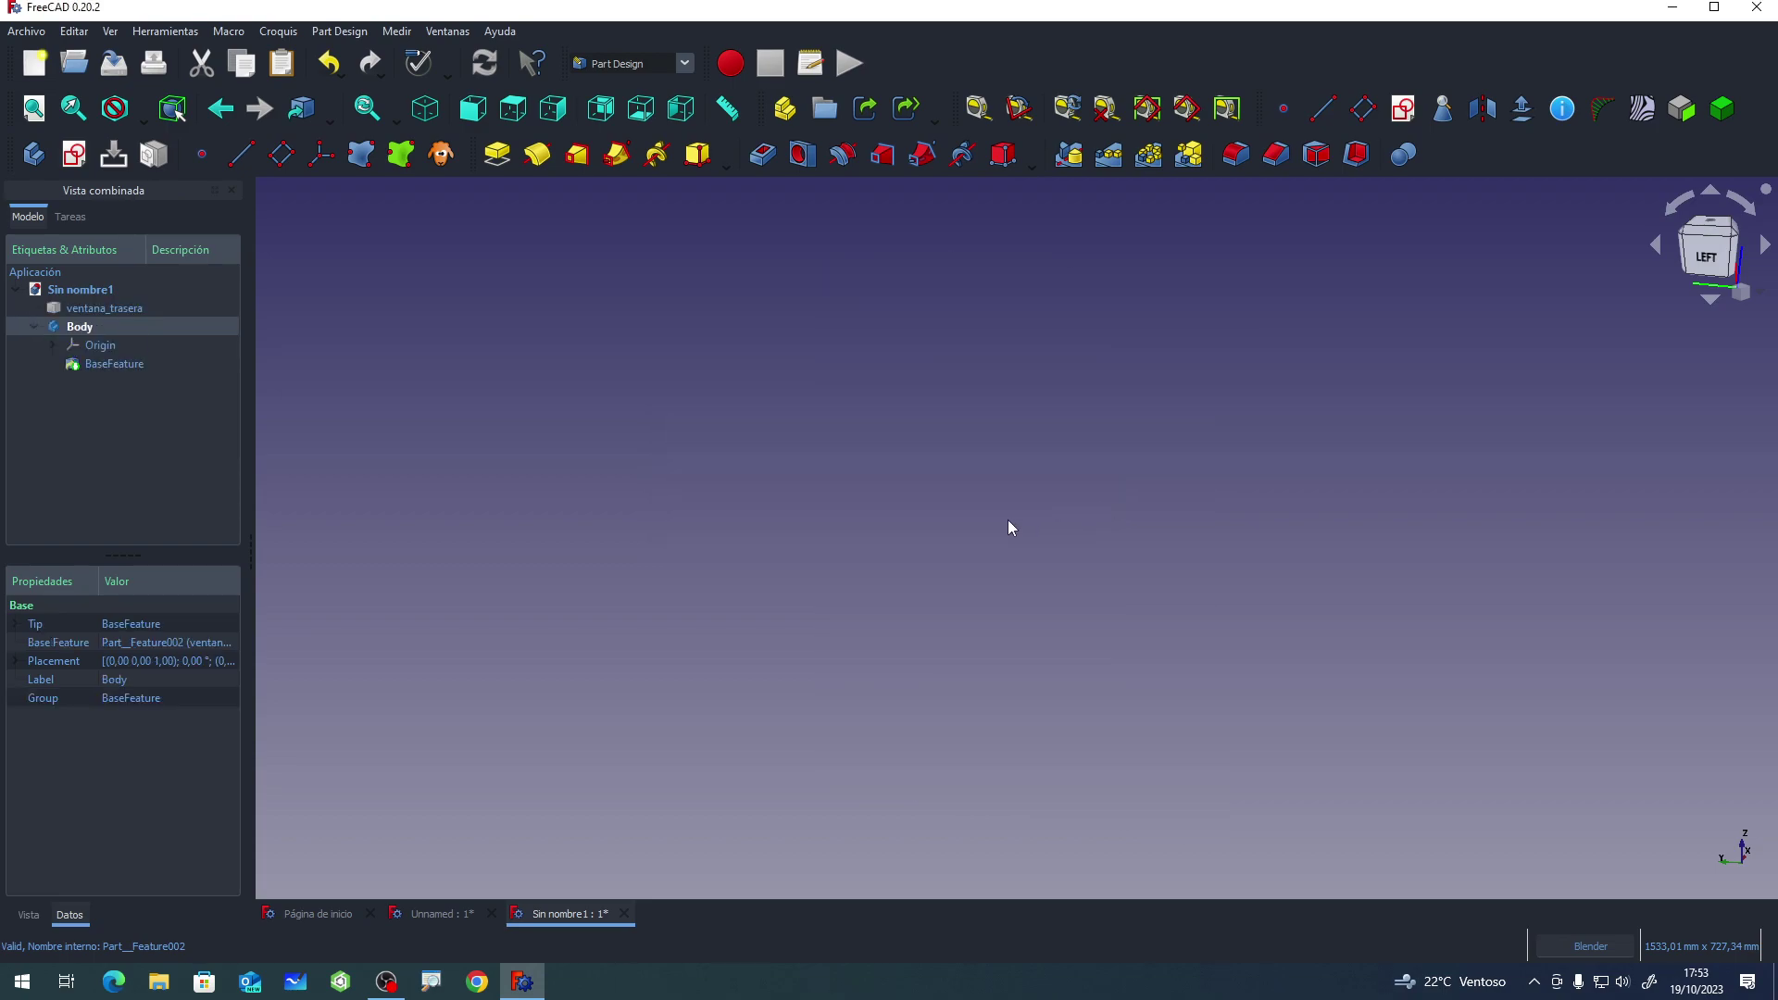
Delete the new Body and make ventana_trasera visible again.
click(103, 308)
click(83, 339)
key(Delete)
click(86, 308)
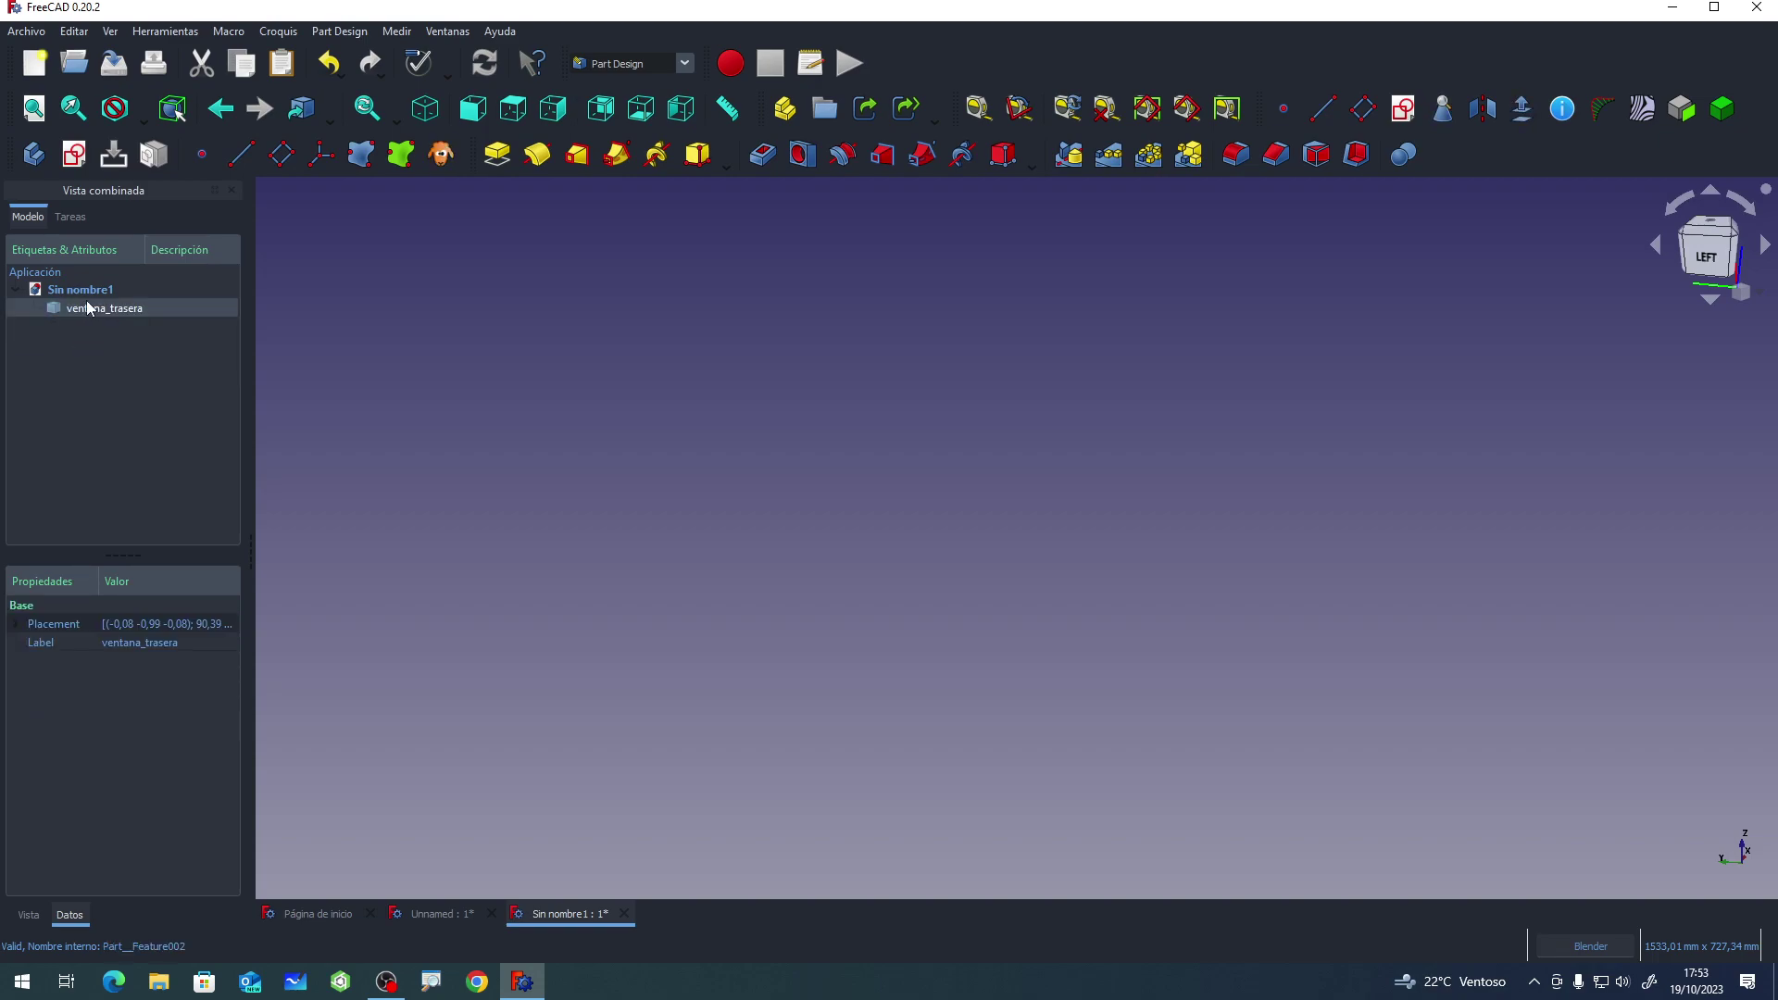
key(space)
Orbit and zoom around the rear window panel to inspect it.
click(506, 443)
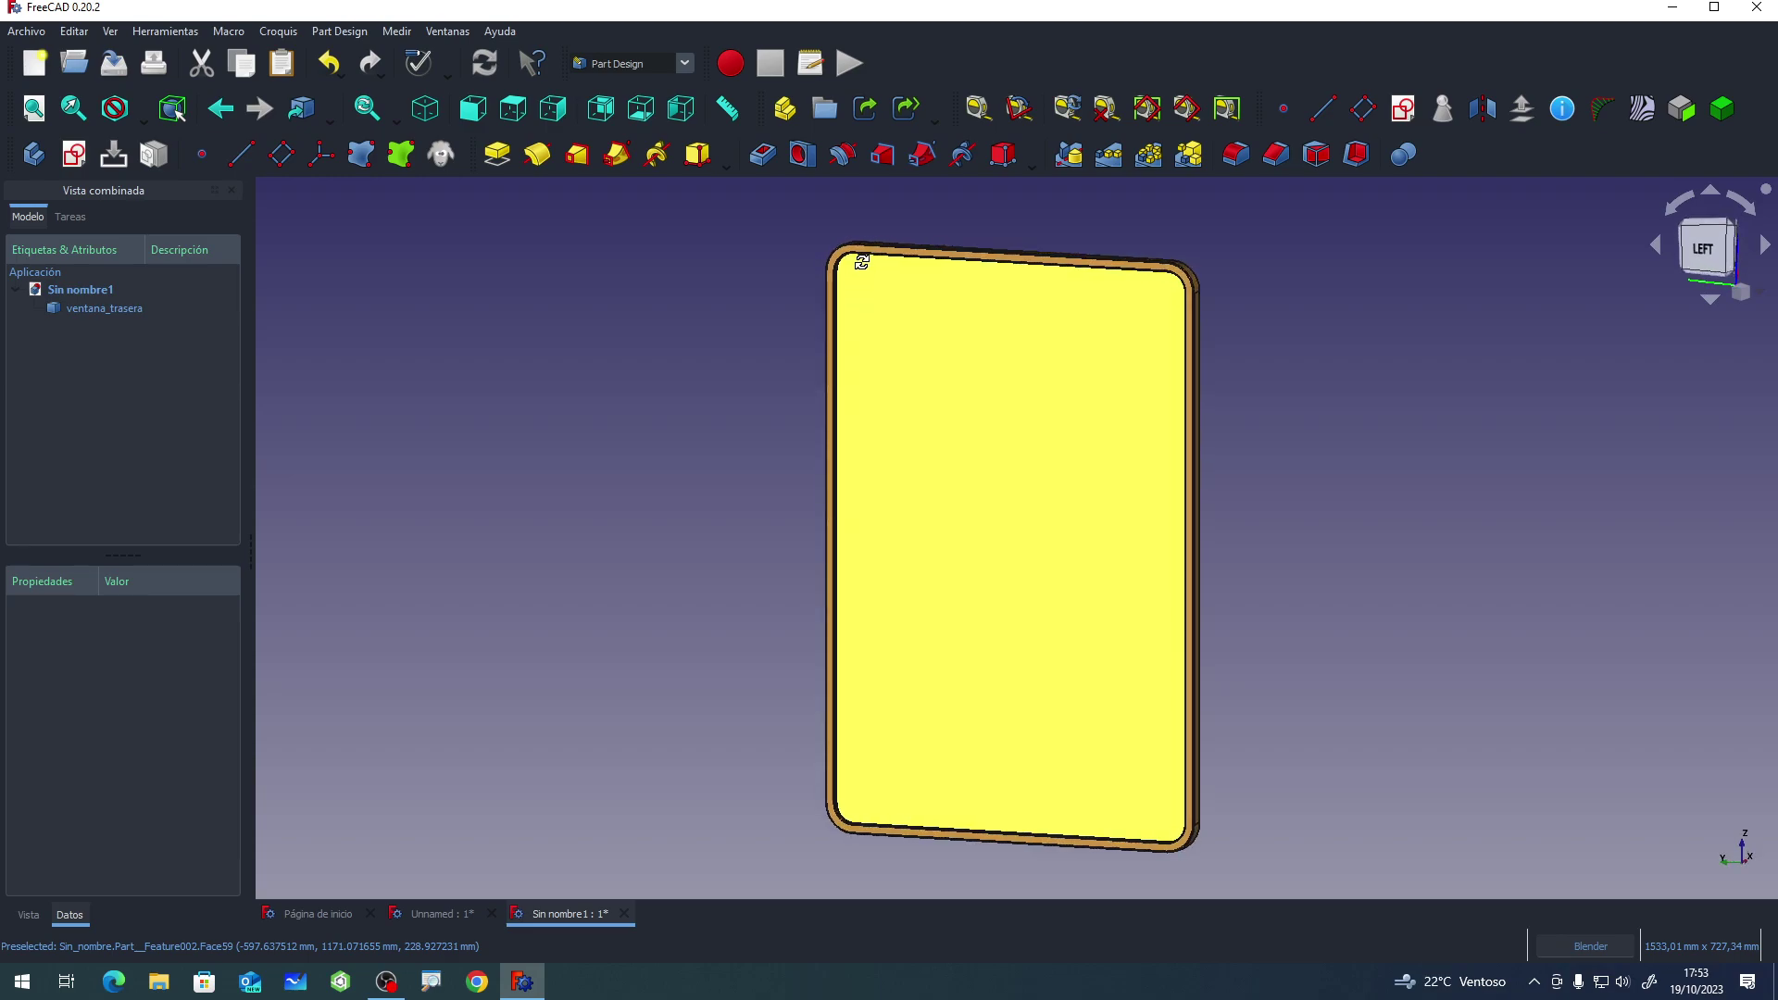
scroll(861, 268, up, 3)
scroll(857, 277, up, 6)
click(794, 295)
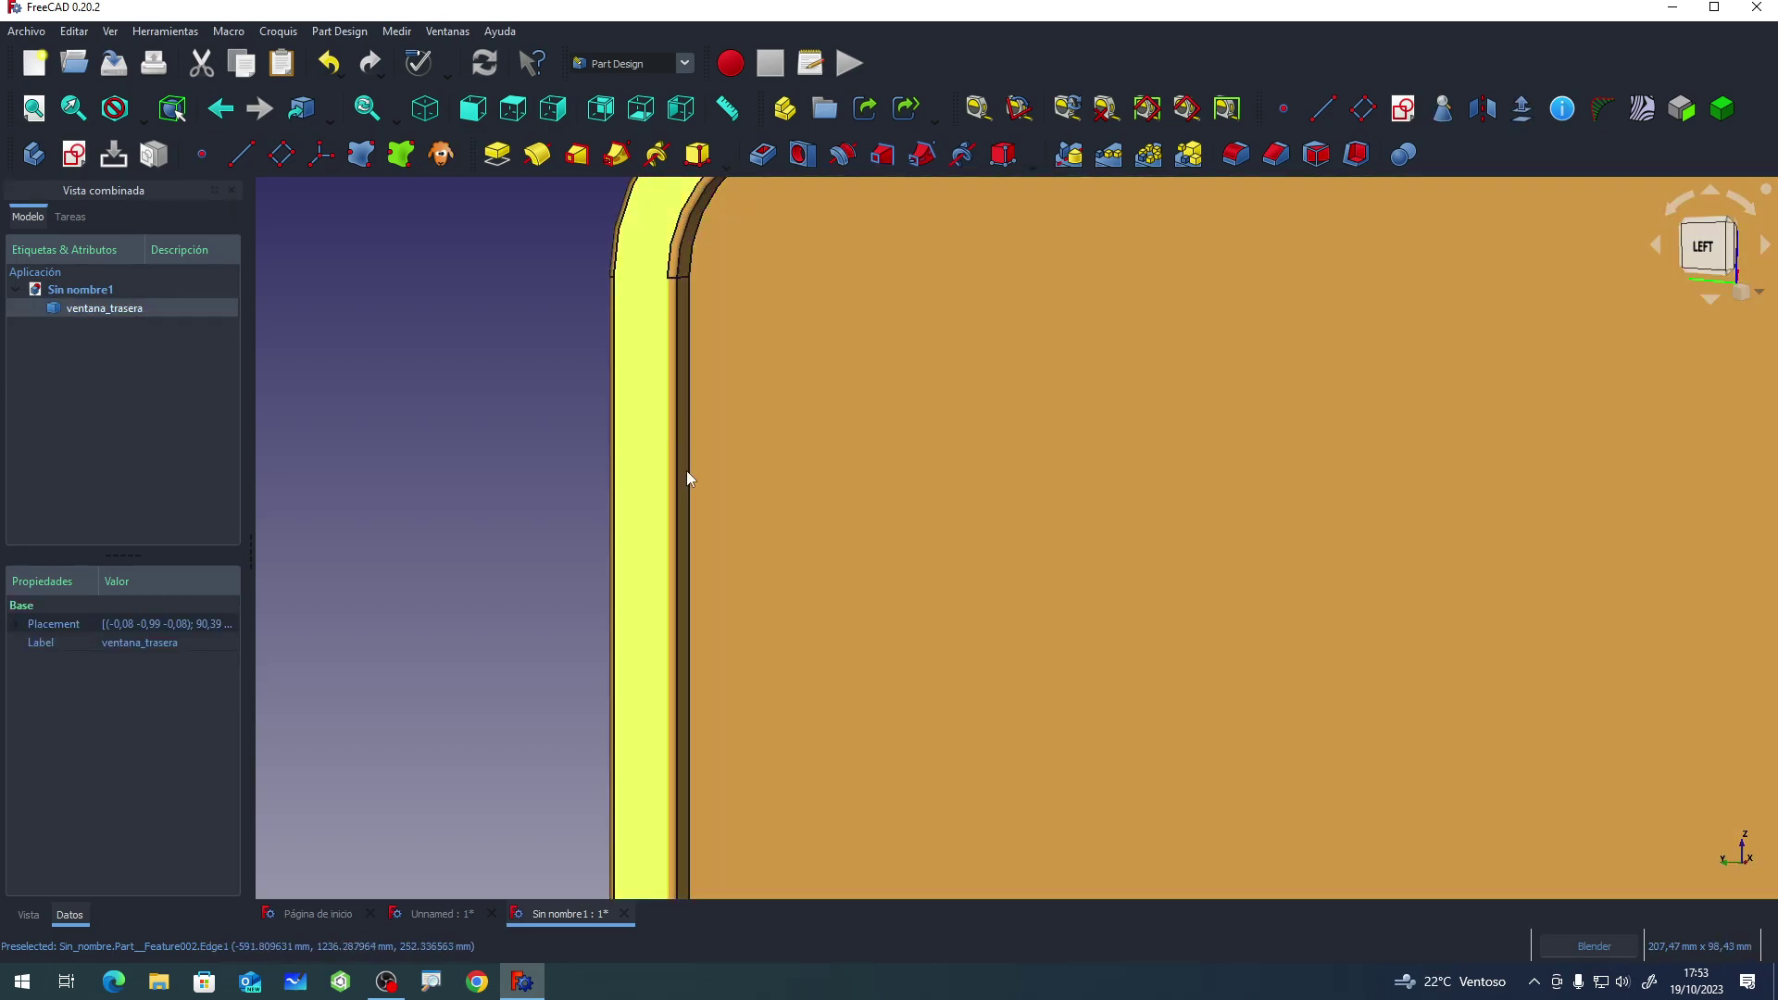
scroll(320, 394, down, 3)
scroll(343, 385, down, 3)
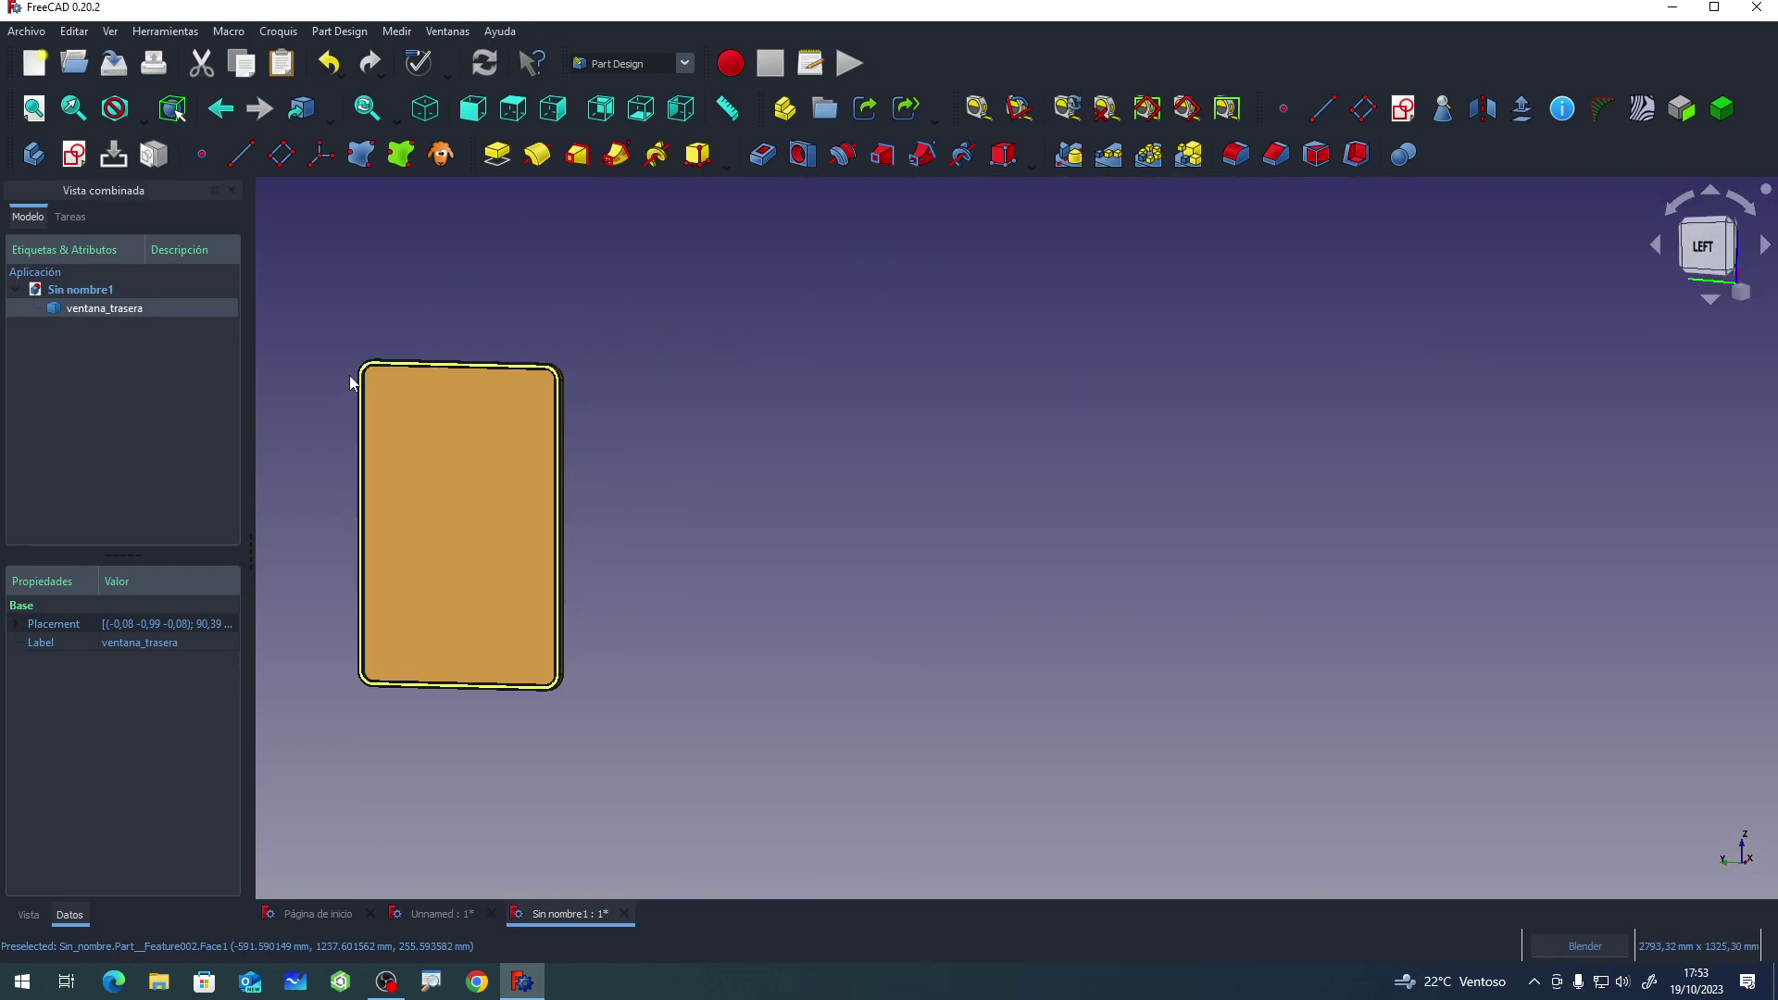
middle_drag(352, 383, 234, 463)
scroll(297, 429, up, 3)
scroll(441, 323, up, 5)
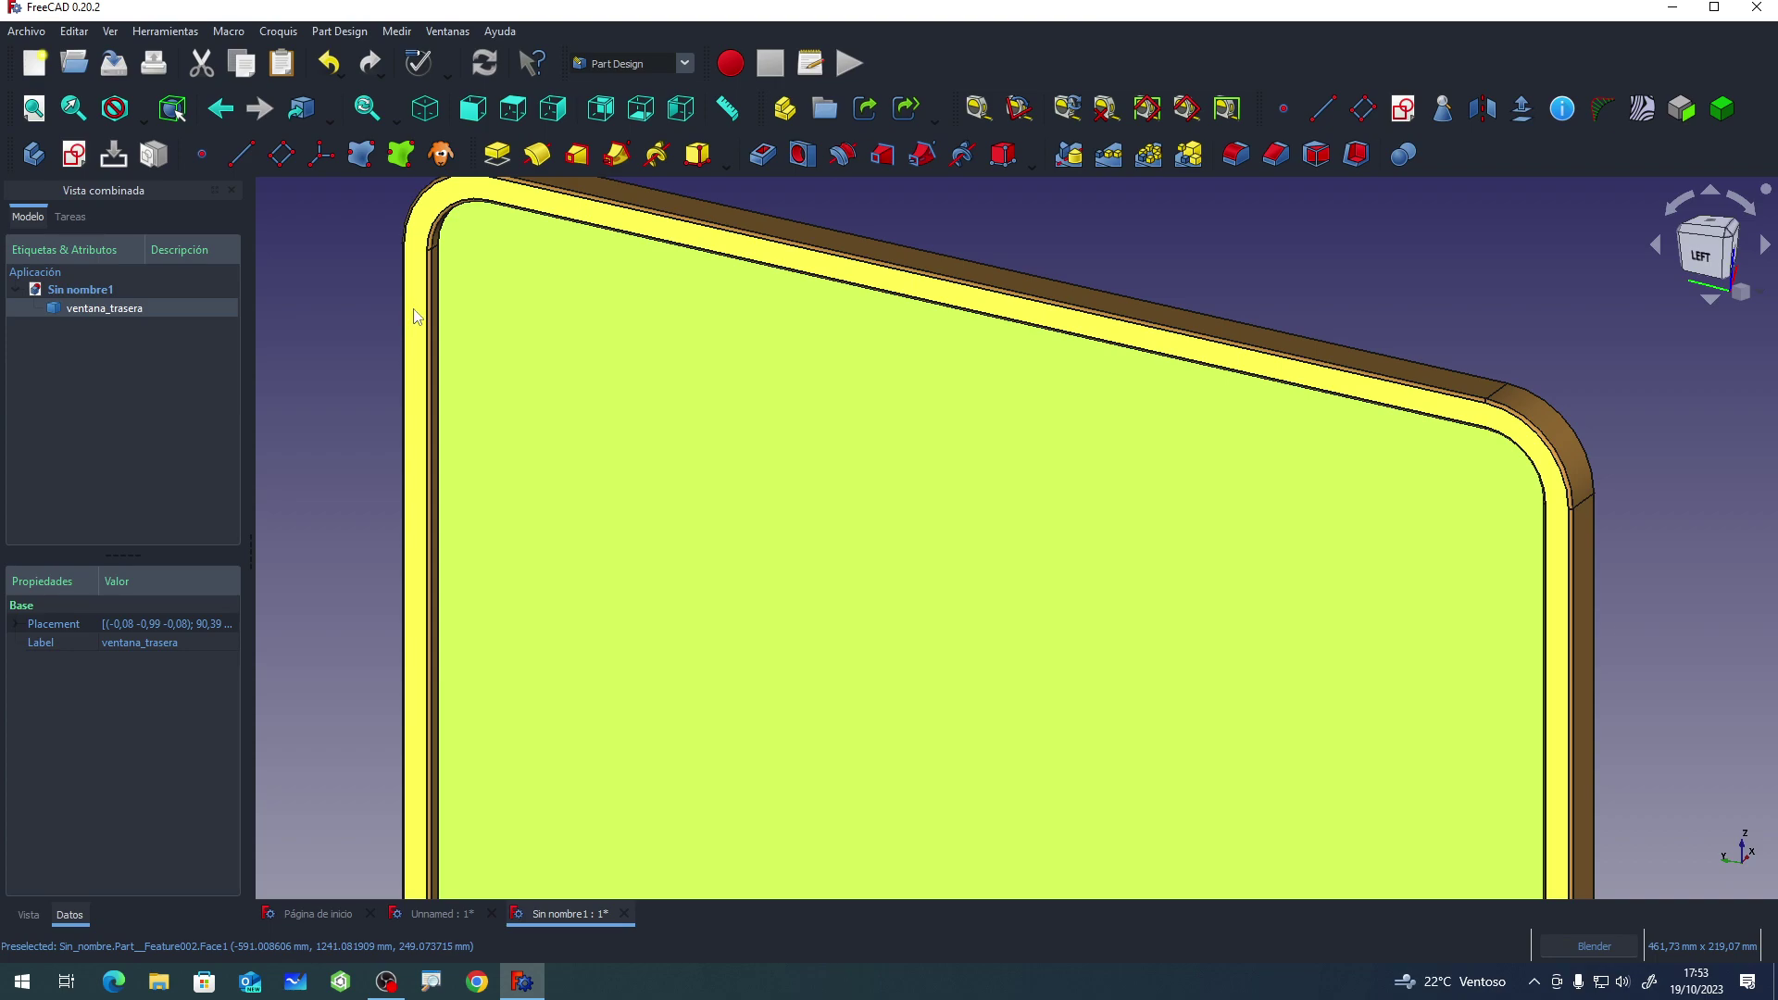
Select the panel's inner face, then close the Sin nombre1 document.
click(458, 320)
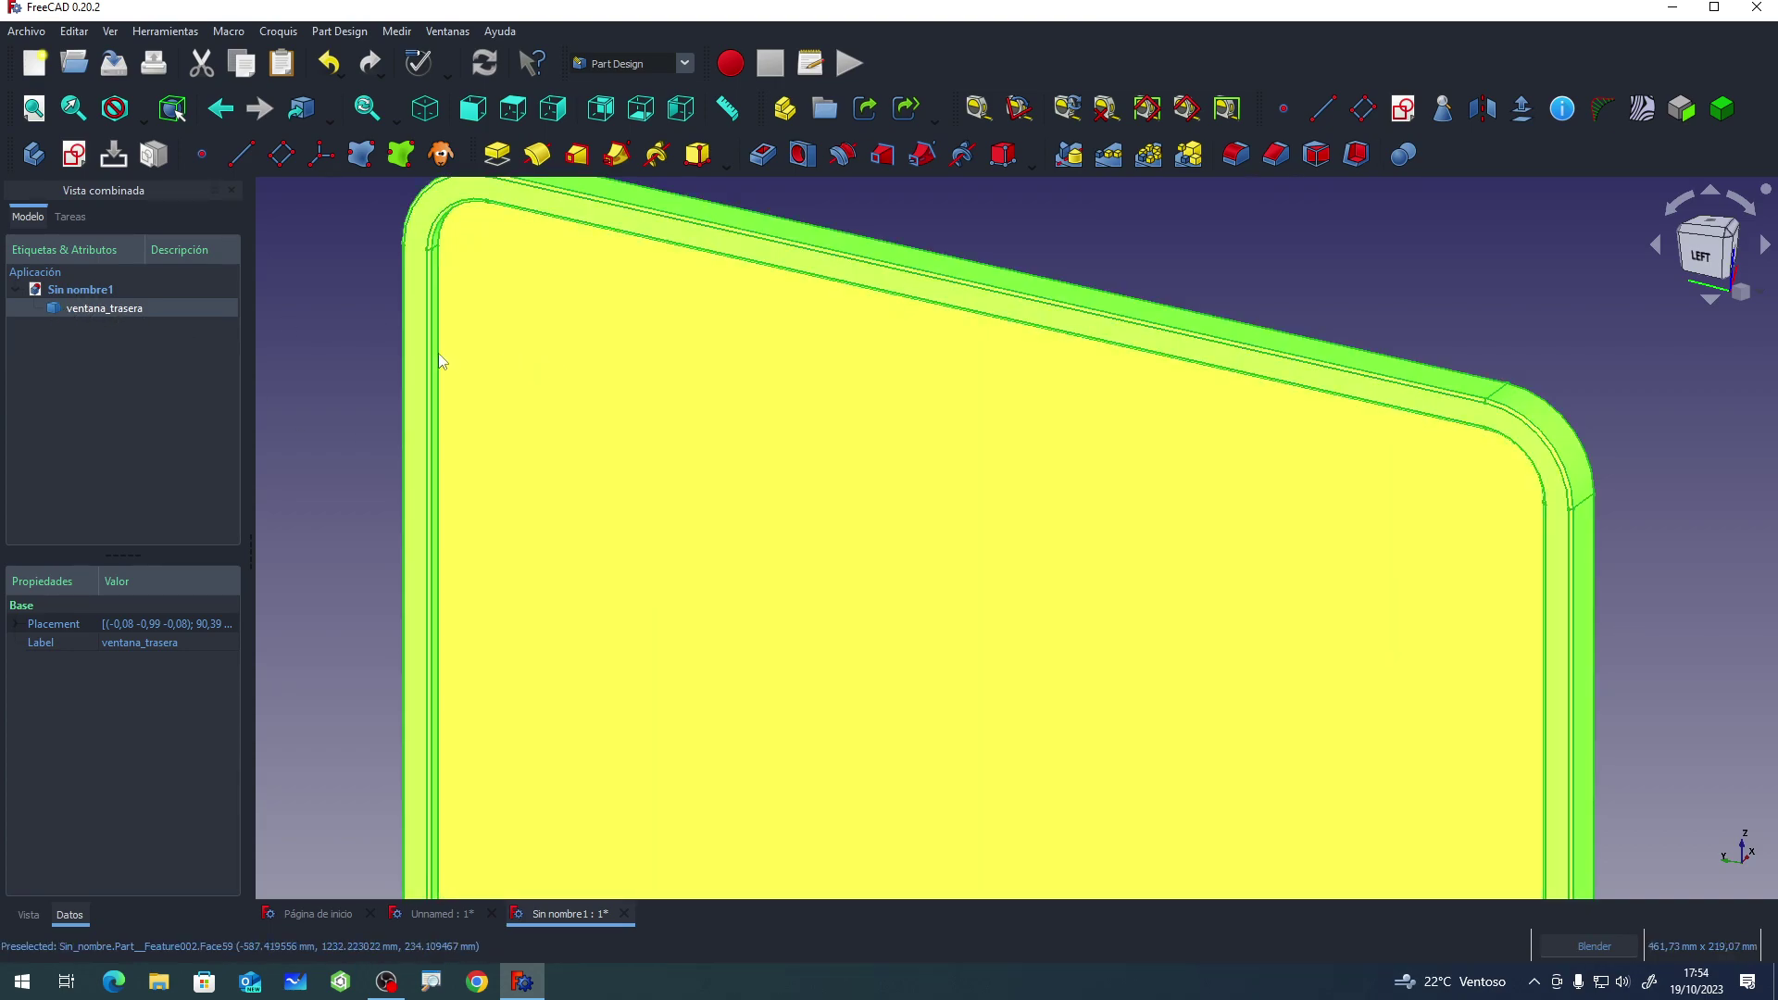
scroll(429, 380, down, 5)
scroll(627, 369, down, 3)
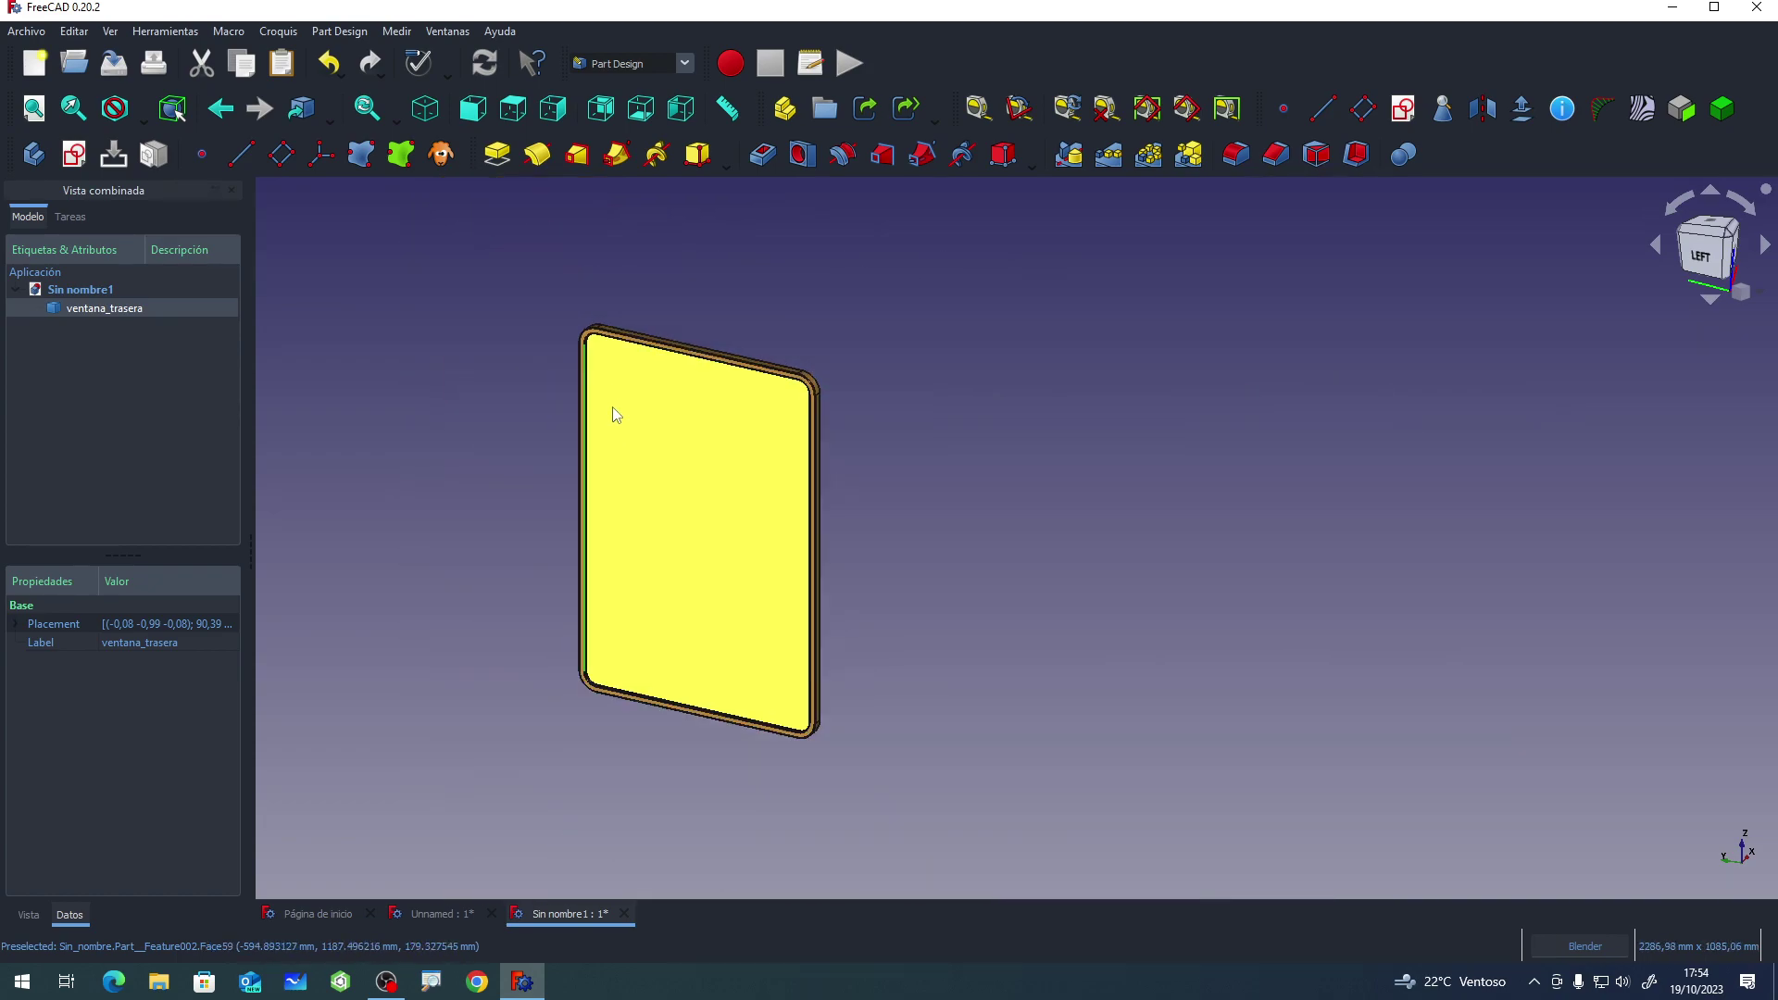
click(626, 915)
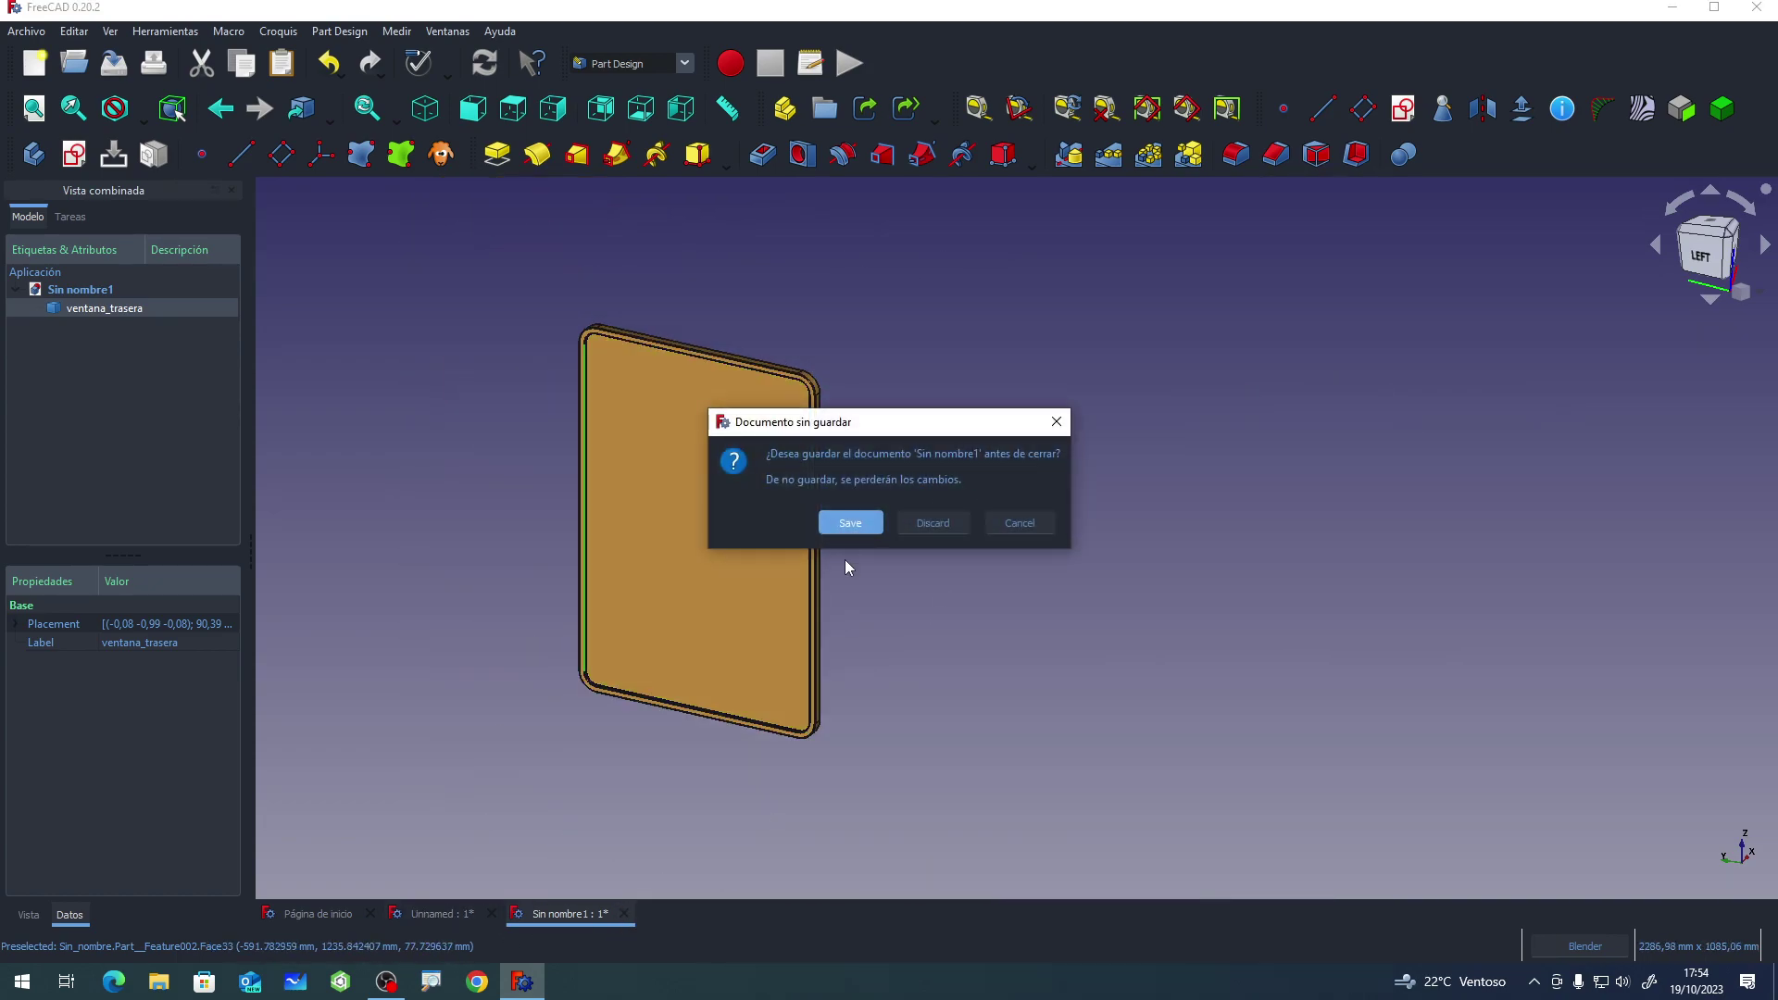
Discard Sin nombre1 unsaved and select panel_joystick inside the cabin.
click(928, 524)
mouse_move(611, 602)
middle_down()
mouse_move(905, 678)
mouse_move(859, 808)
middle_up()
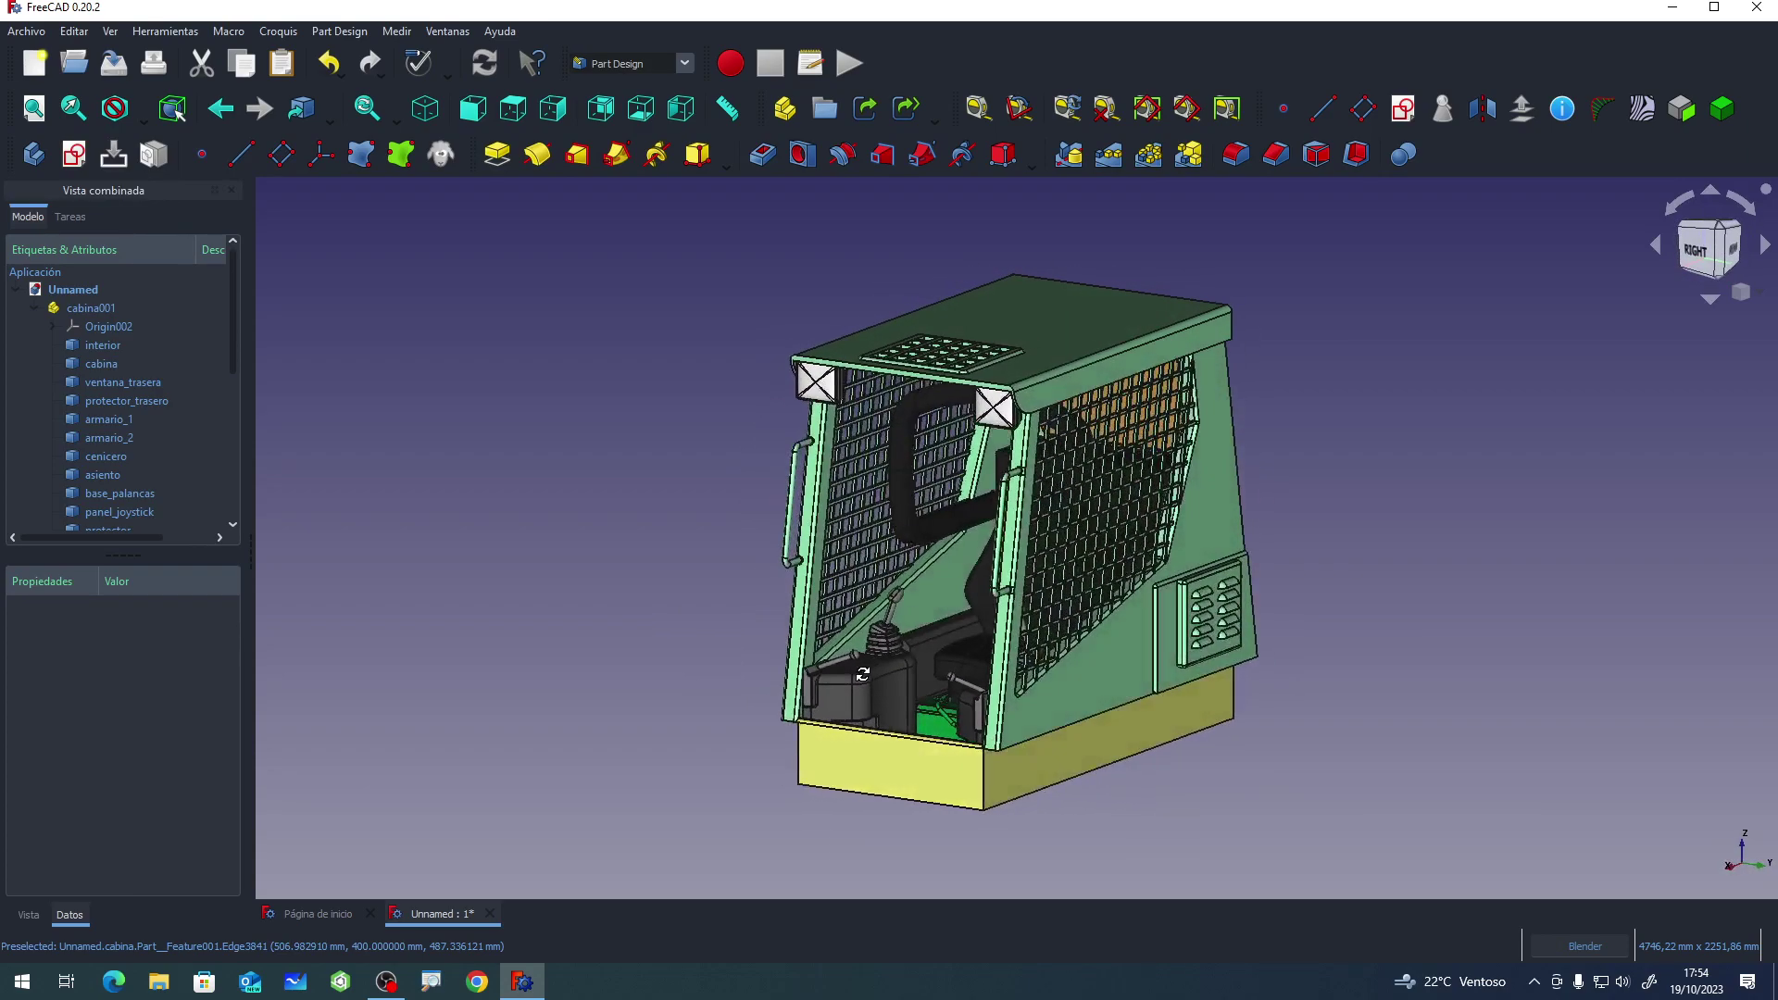
scroll(859, 809, up, 5)
click(859, 808)
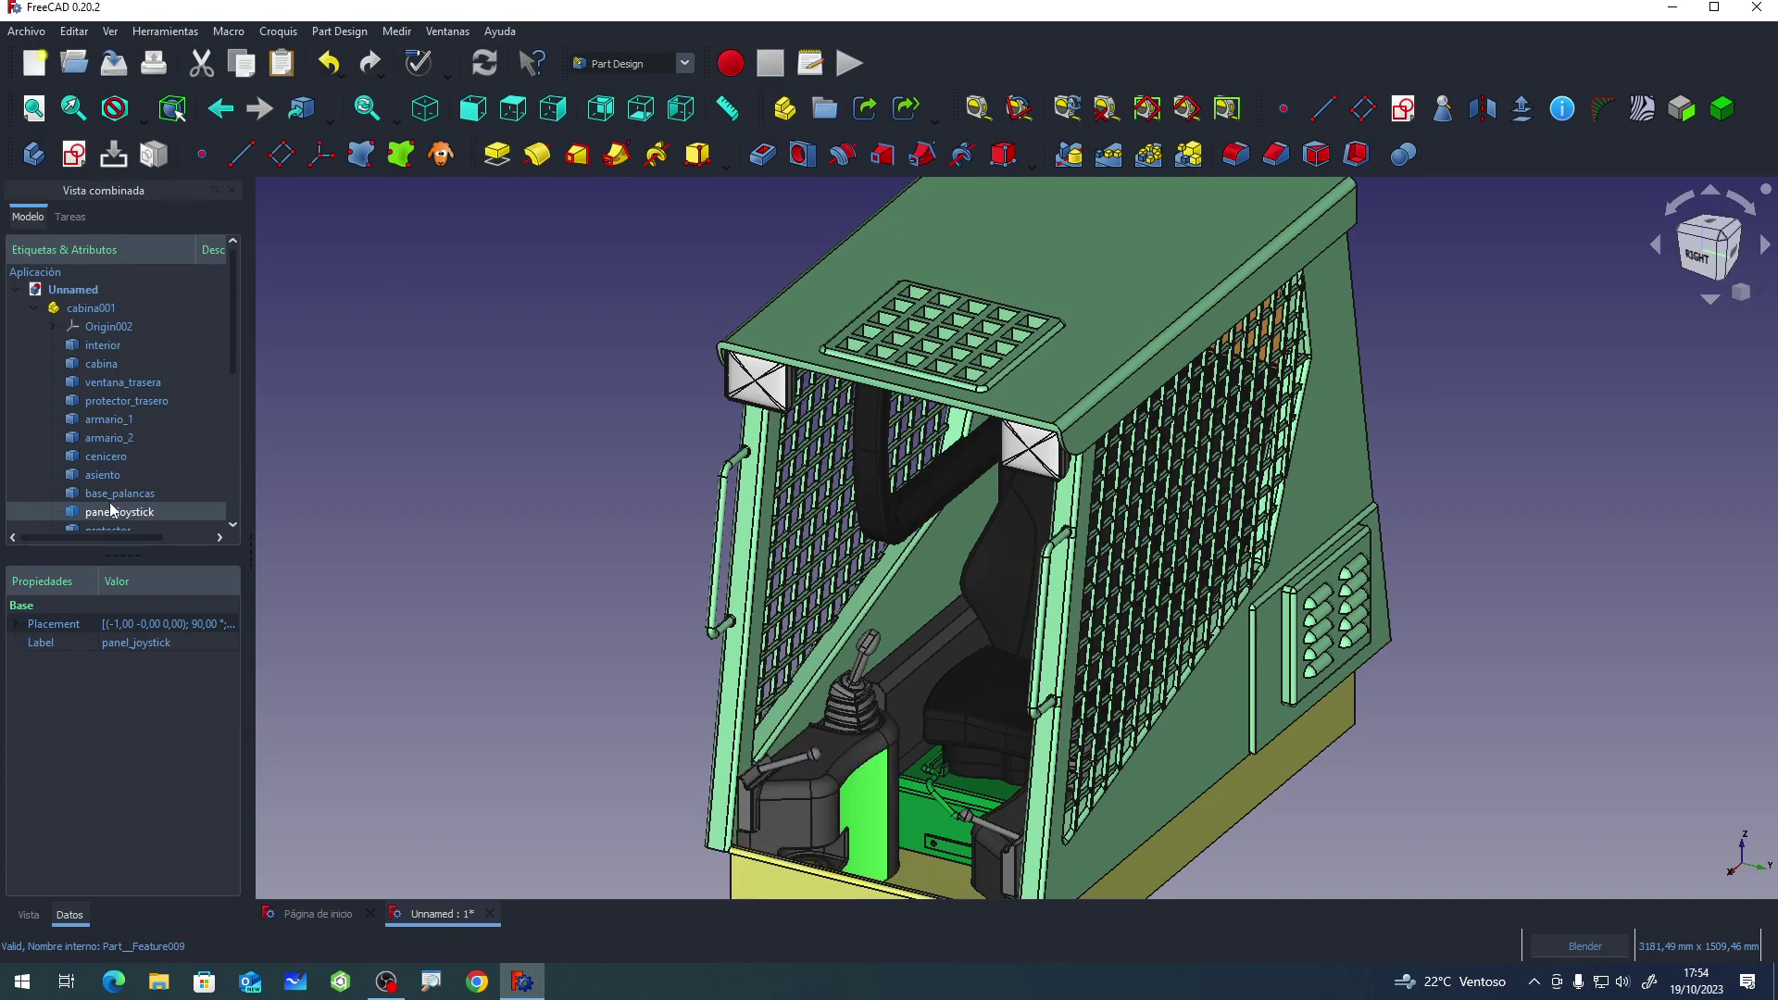
Copy panel_joystick, dismiss the base-feature warning, and create a new empty document.
click(79, 31)
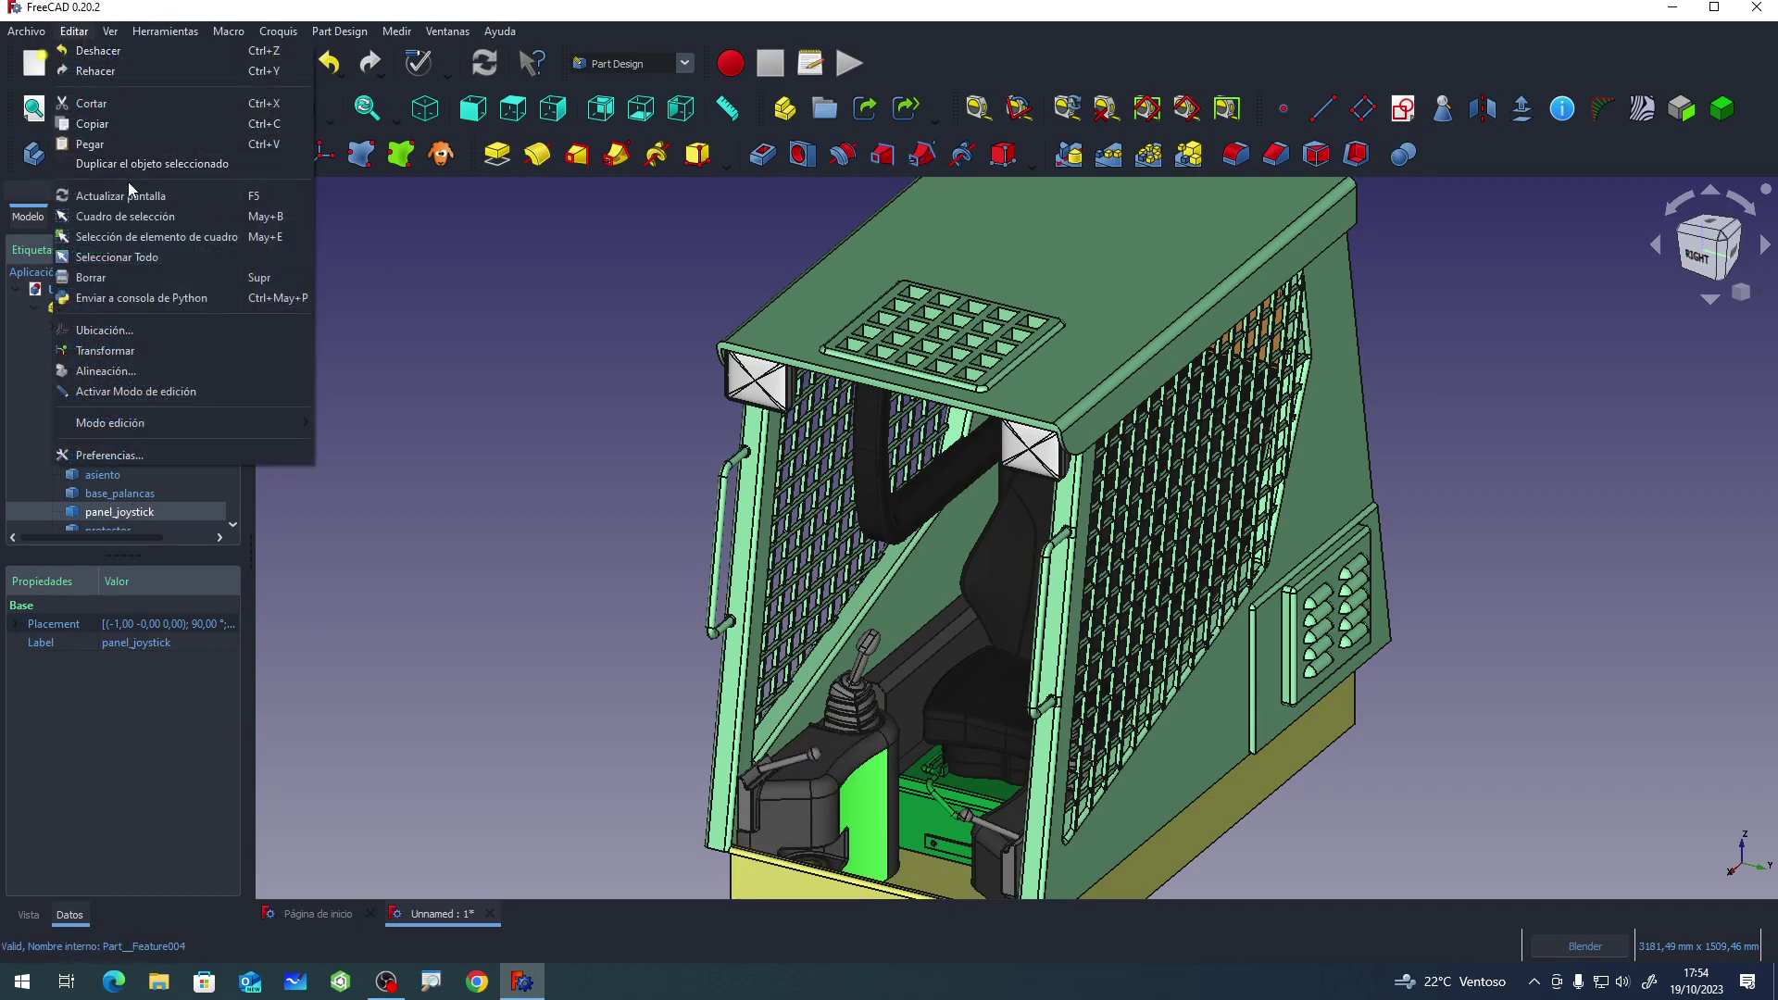
click(98, 143)
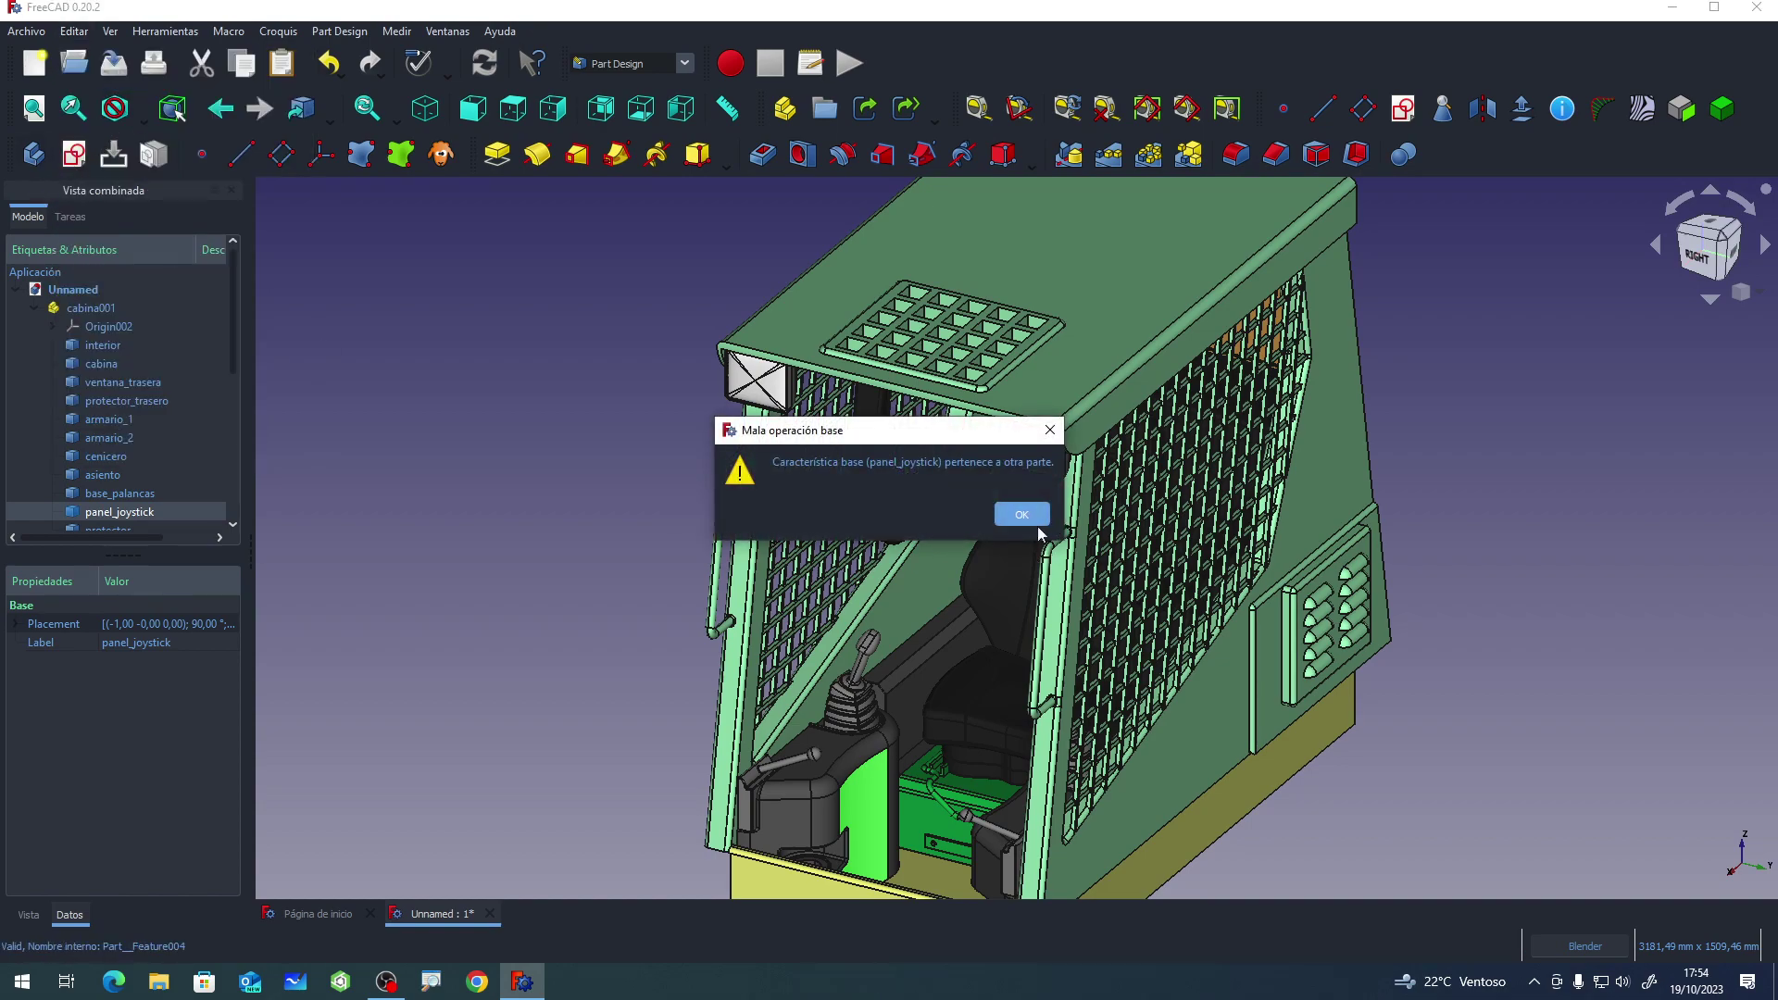
click(1018, 511)
click(35, 62)
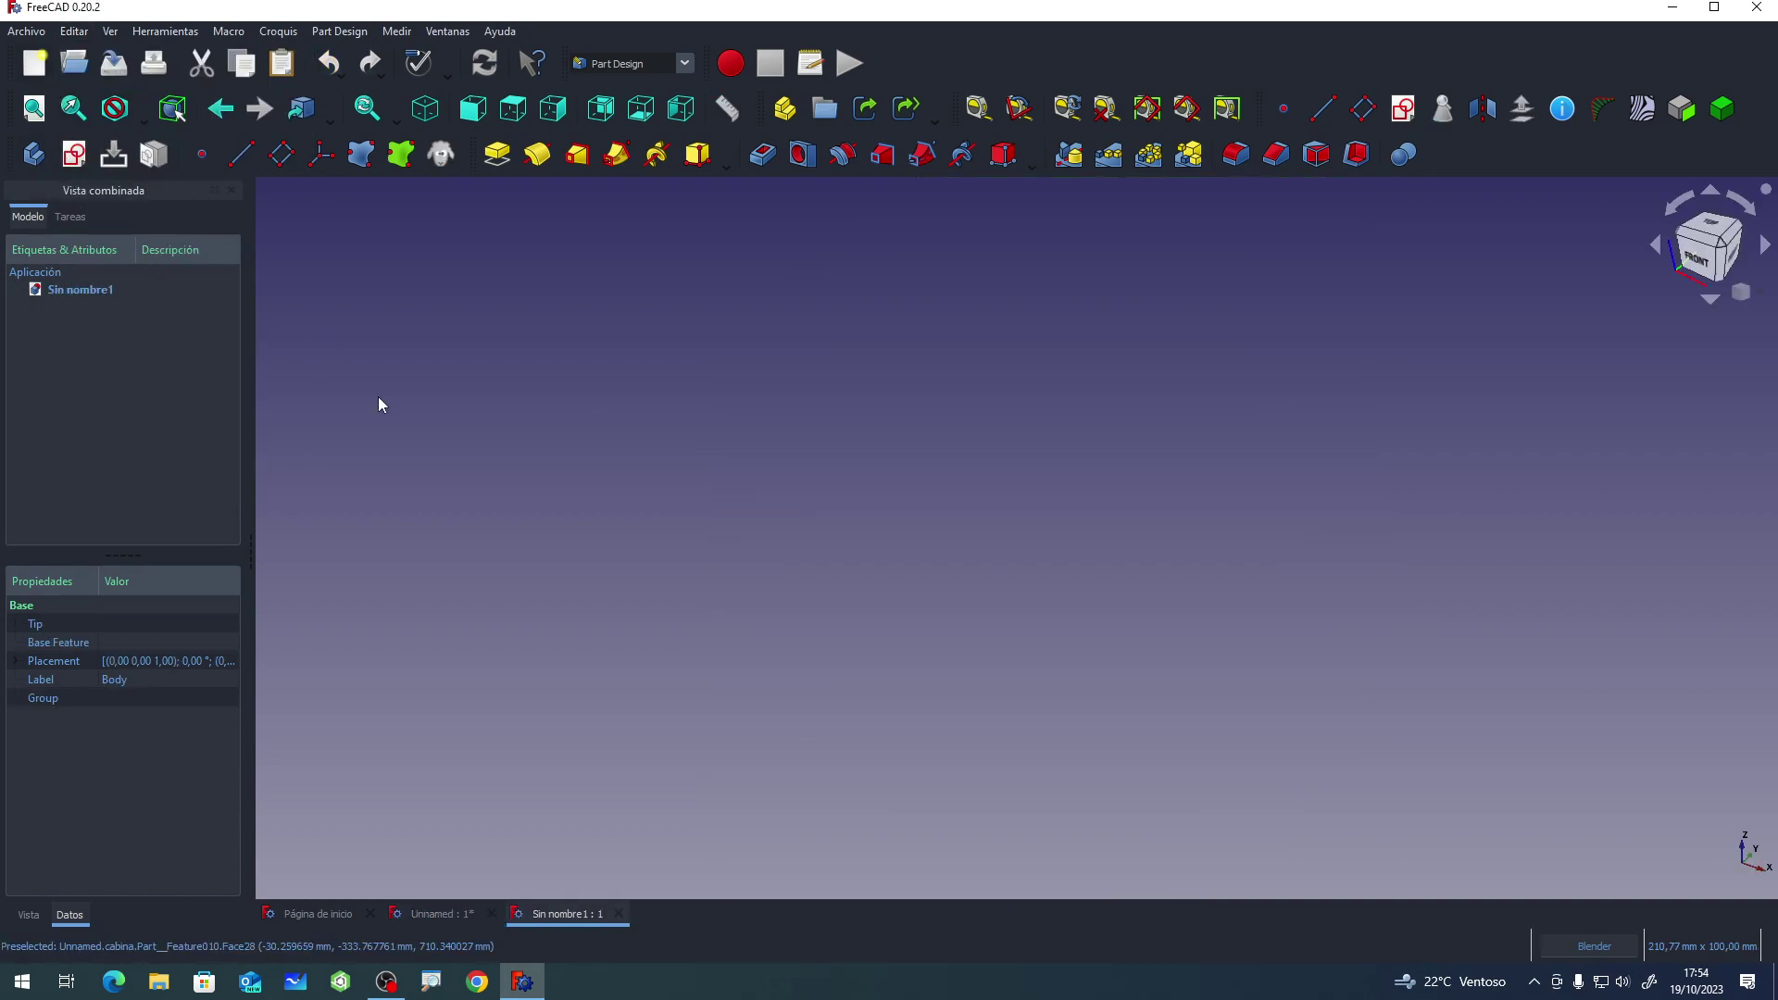
Paste panel_joystick into the new document and fit it in view.
click(74, 31)
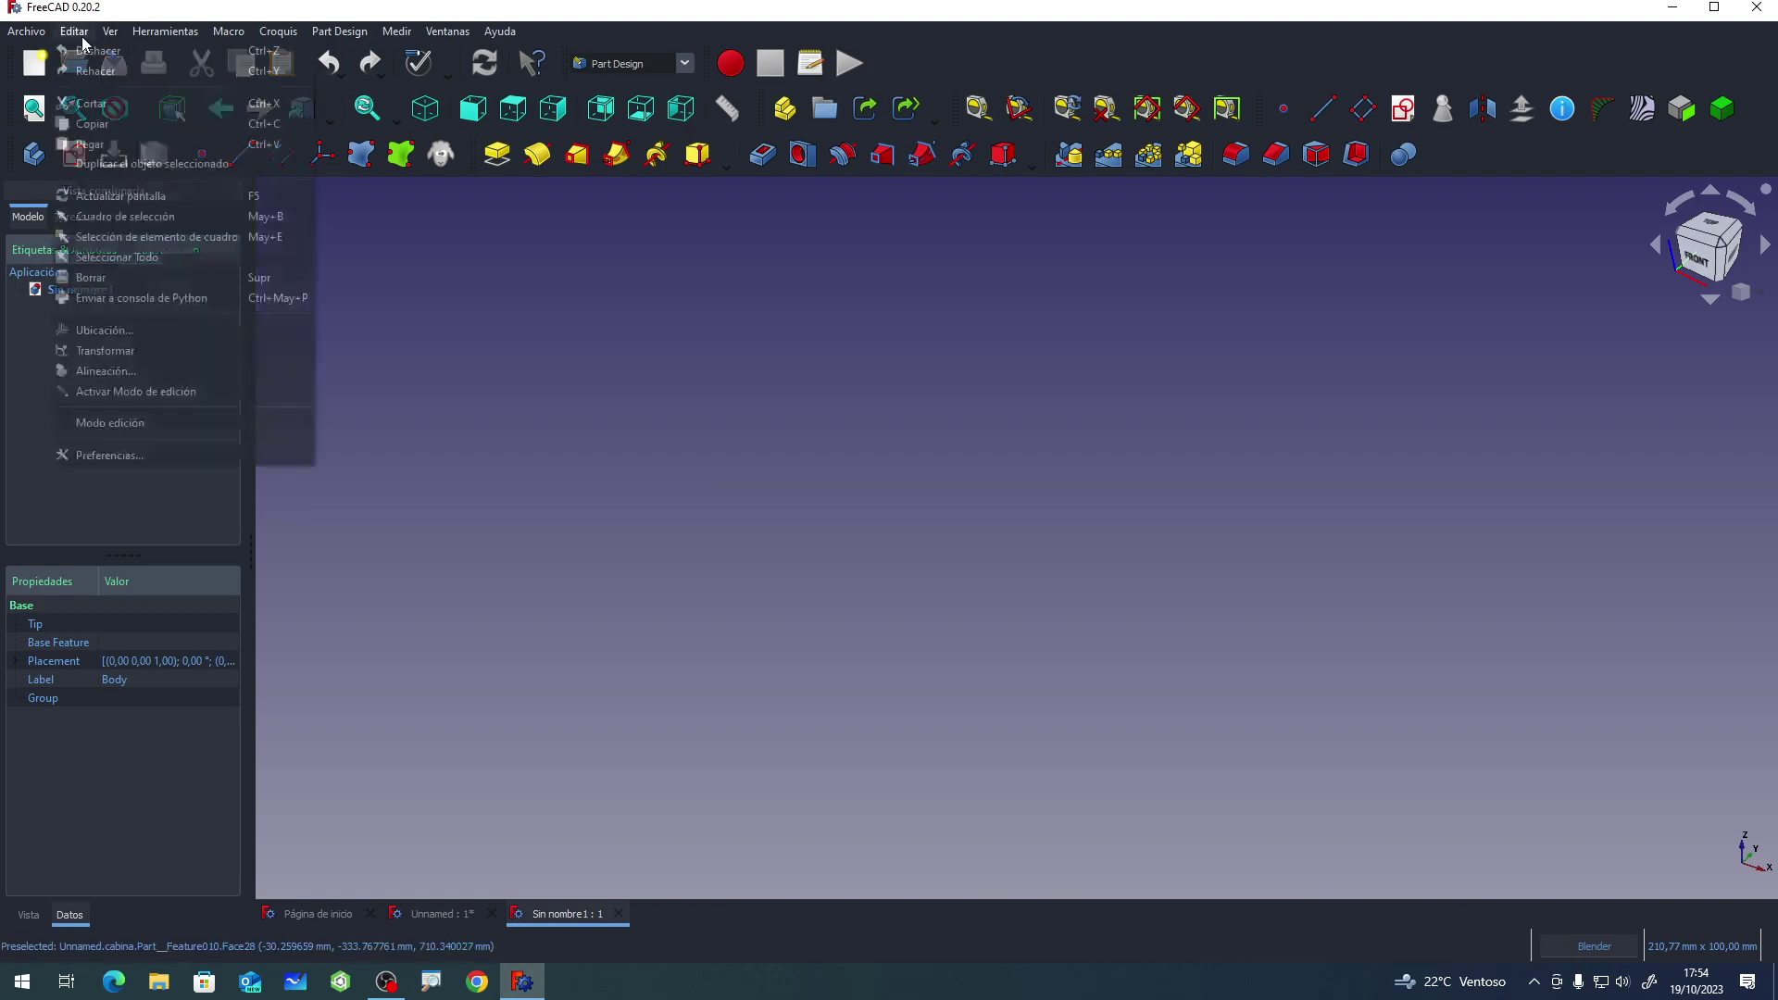
click(99, 144)
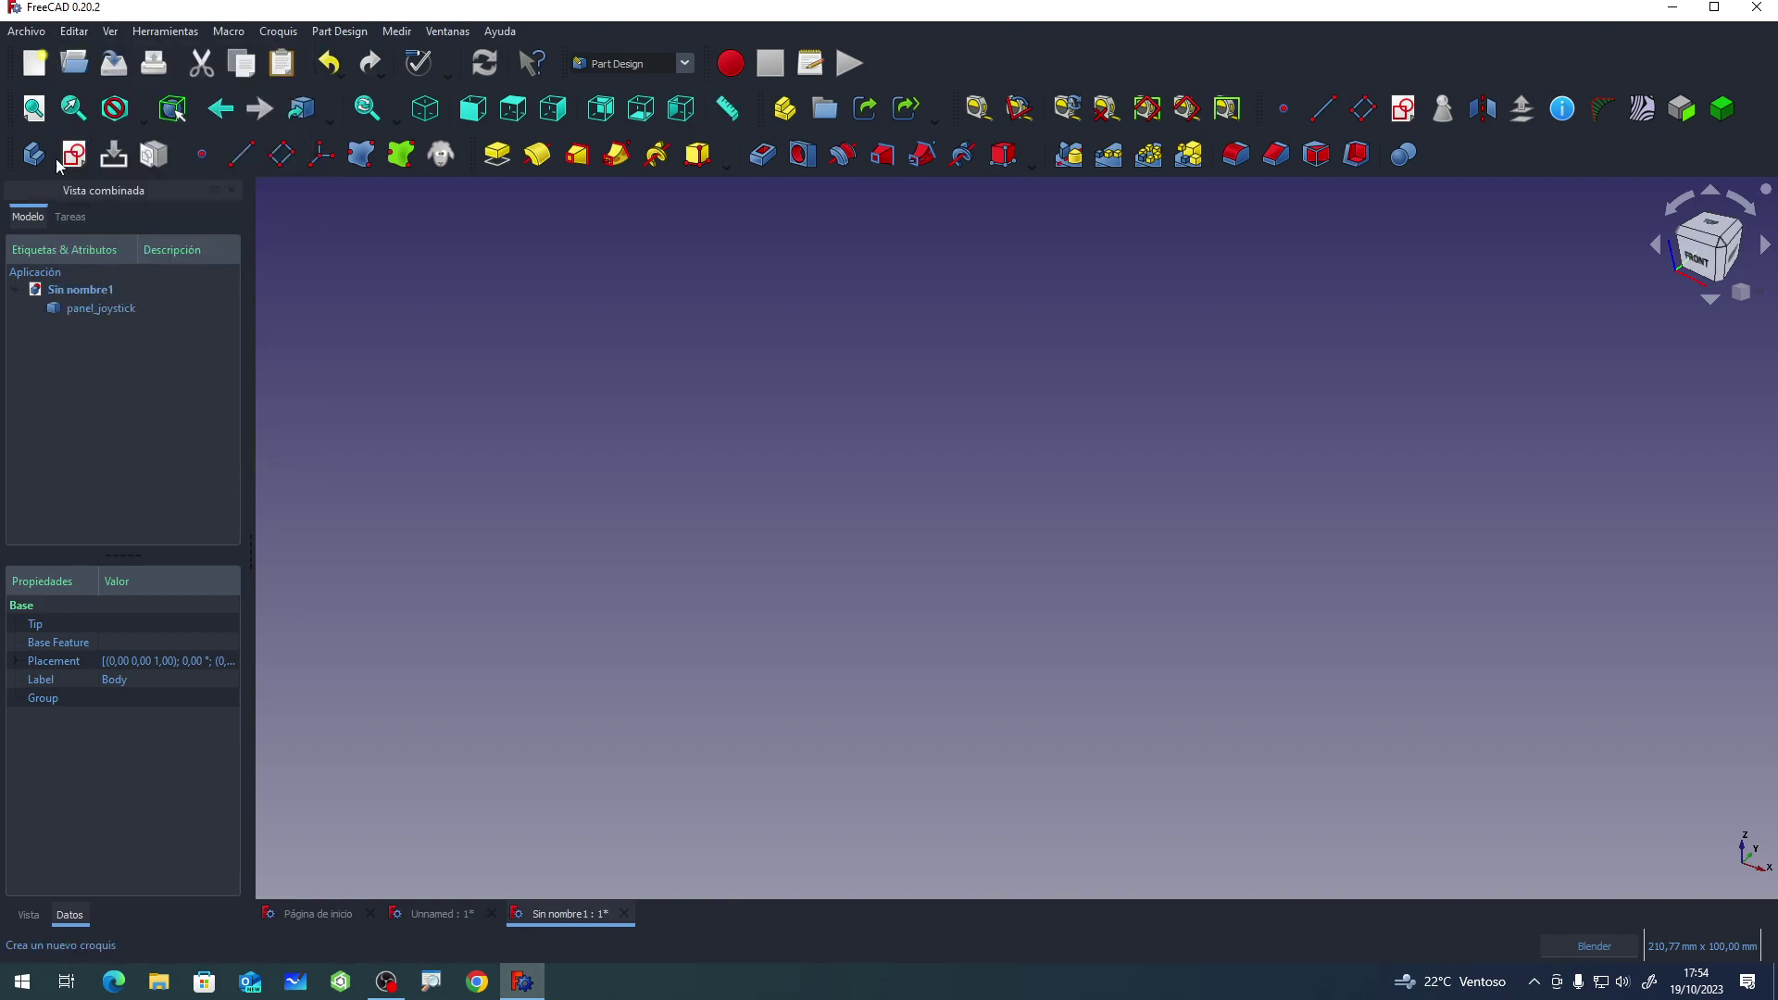
click(35, 111)
mouse_move(519, 408)
middle_down()
mouse_move(579, 552)
mouse_move(246, 363)
middle_up()
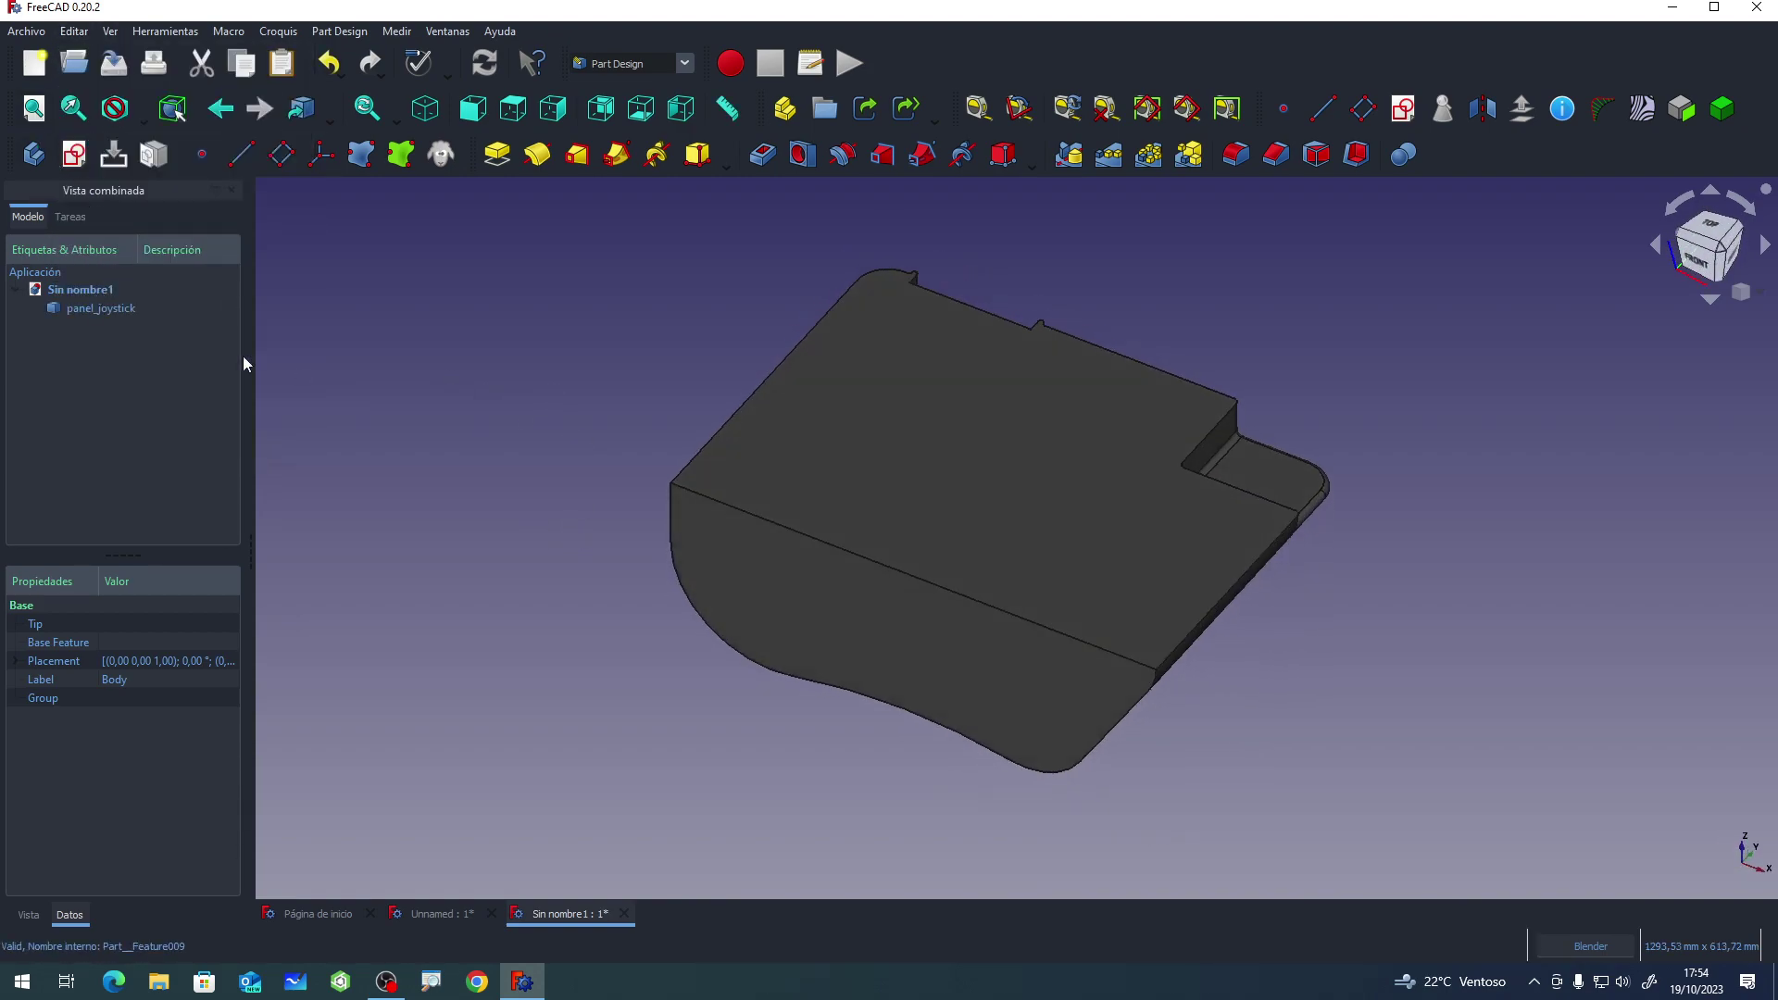
Rotate panel_joystick 90° with the Transform dragger and confirm.
right_click(97, 309)
click(148, 315)
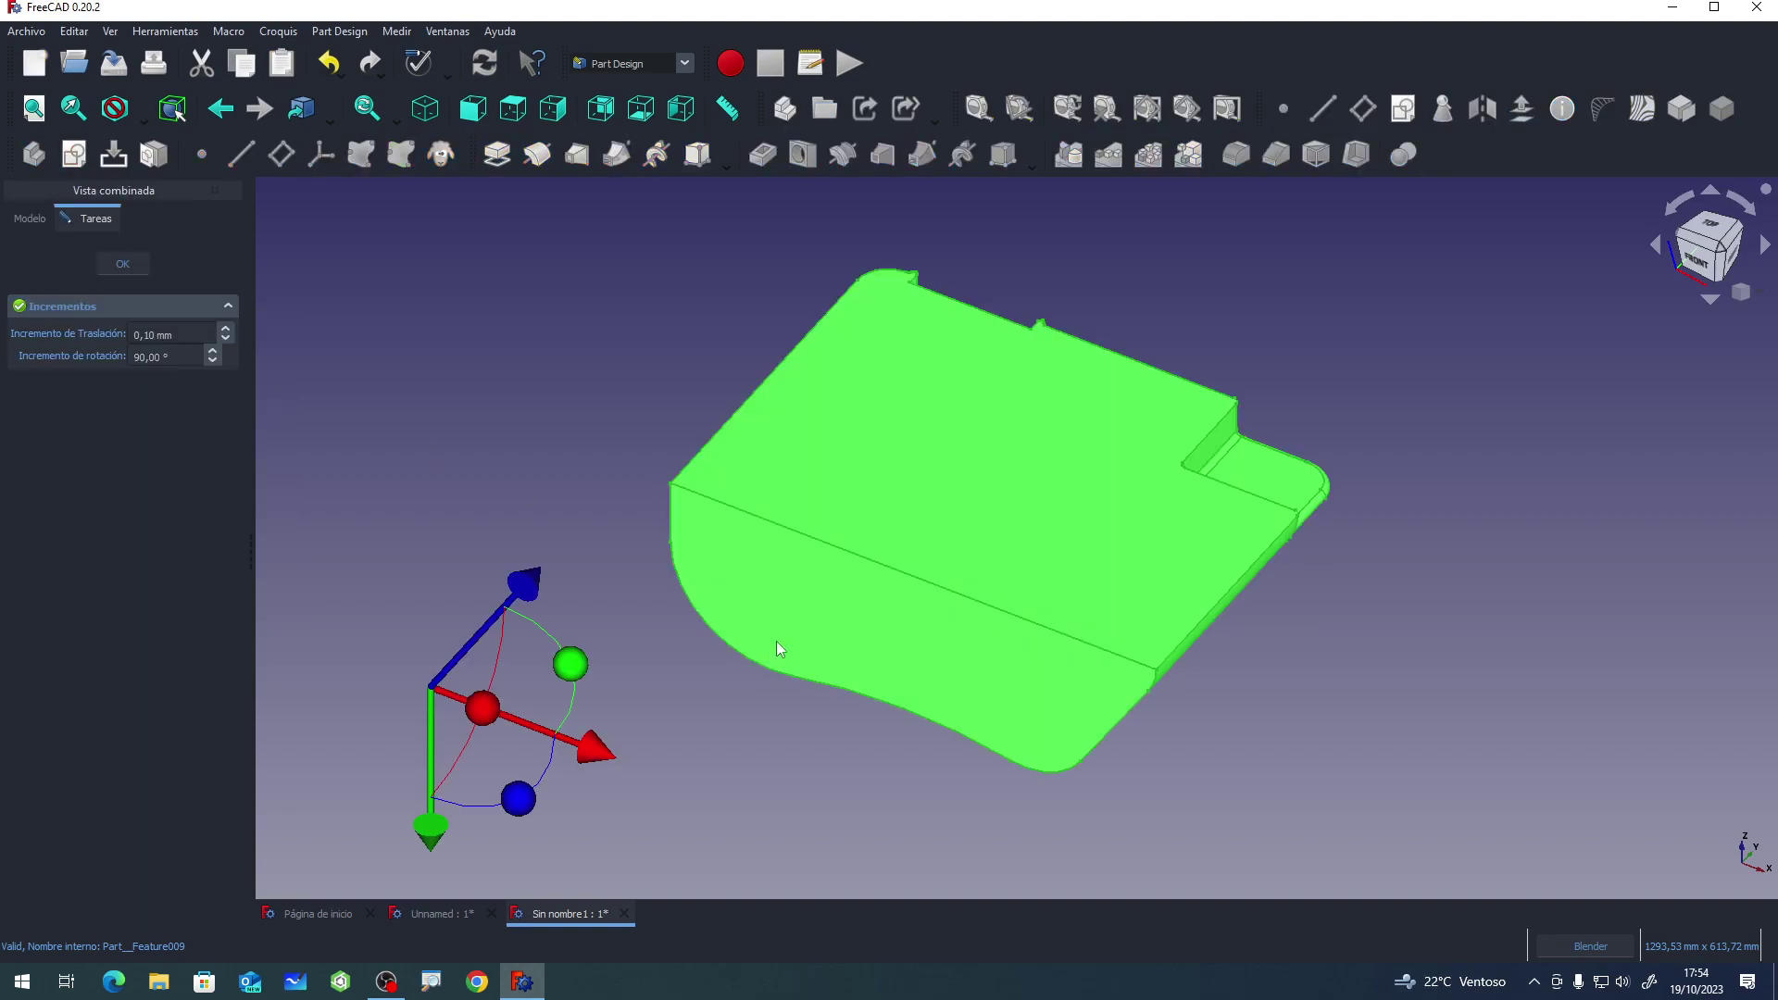
mouse_move(778, 647)
middle_down()
mouse_move(635, 554)
mouse_move(603, 774)
middle_up()
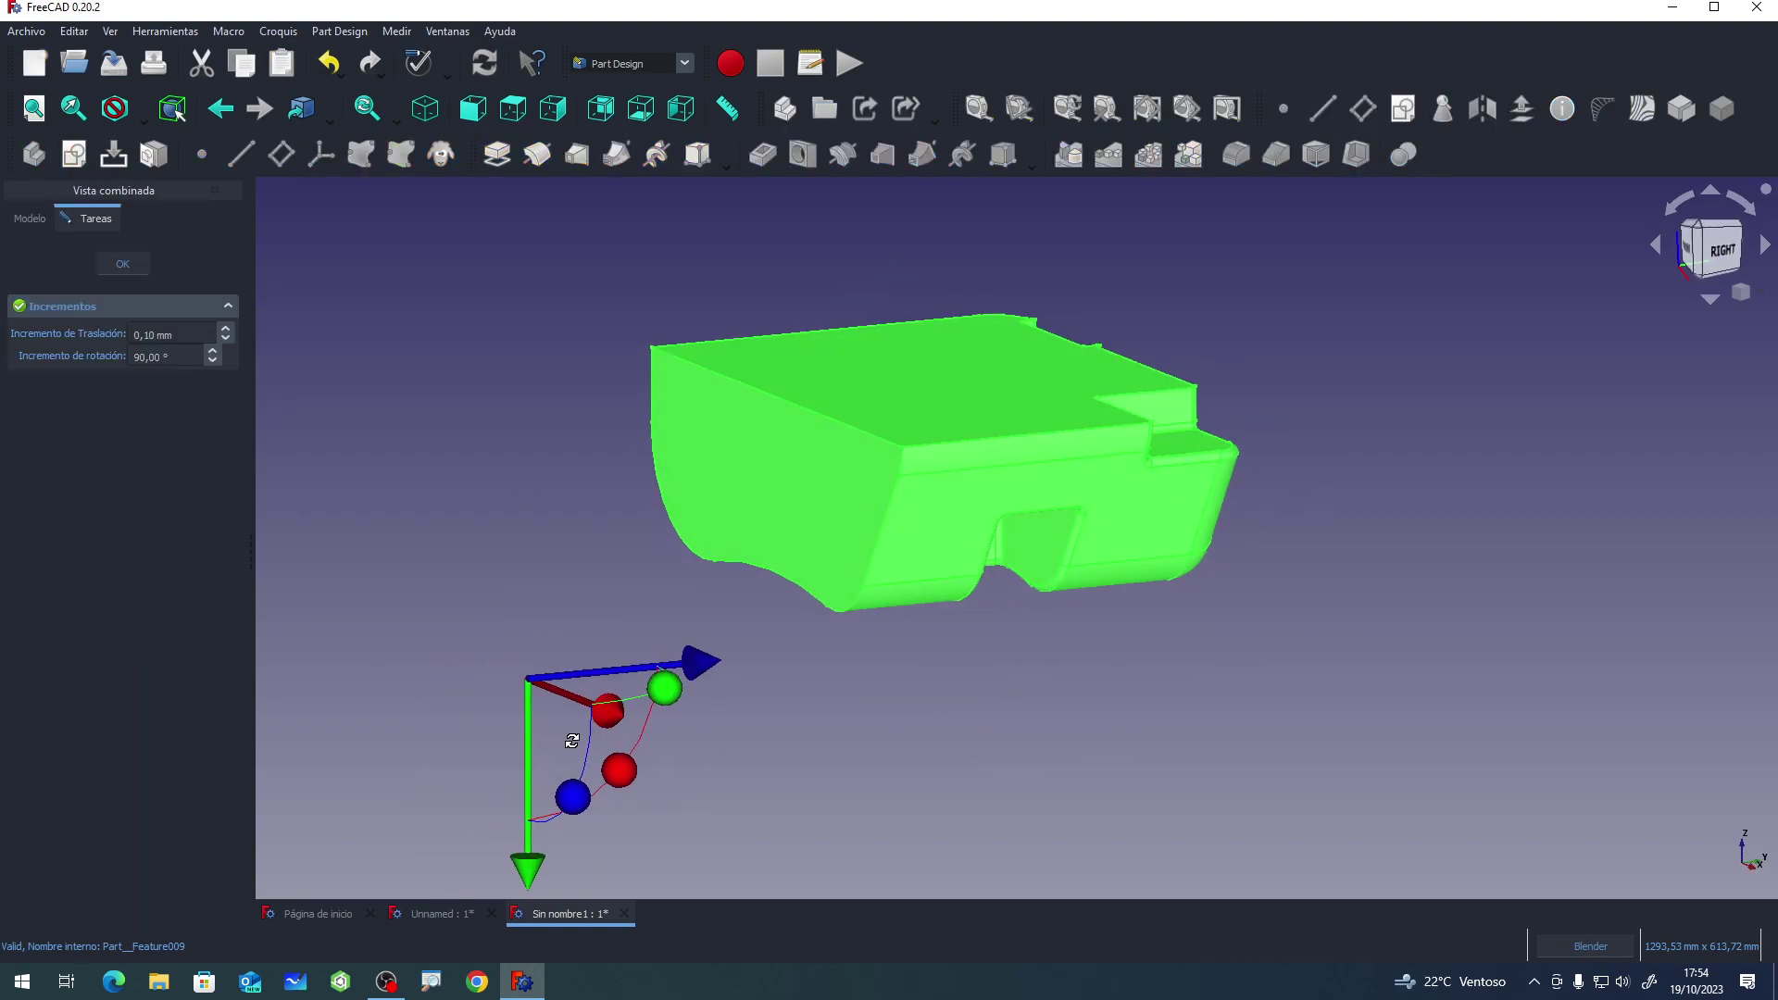
middle_drag(593, 701, 663, 775)
drag(655, 754, 627, 498)
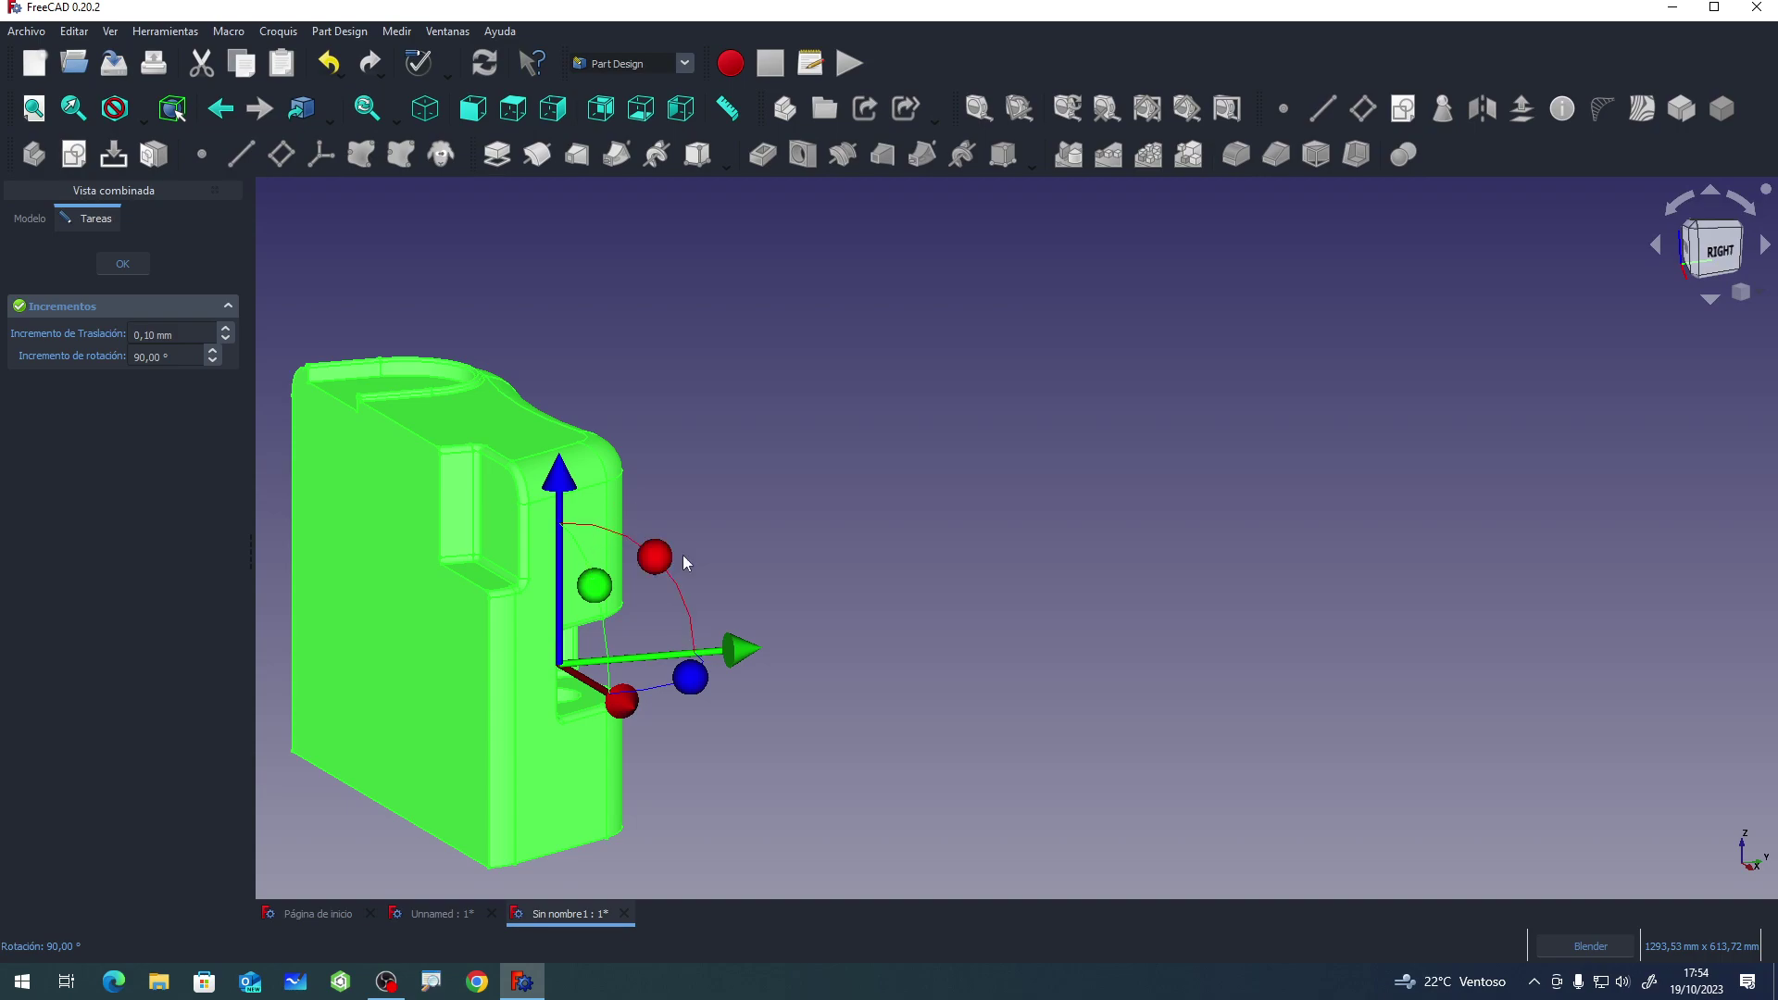
middle_drag(682, 554, 932, 550)
scroll(478, 411, up, 1)
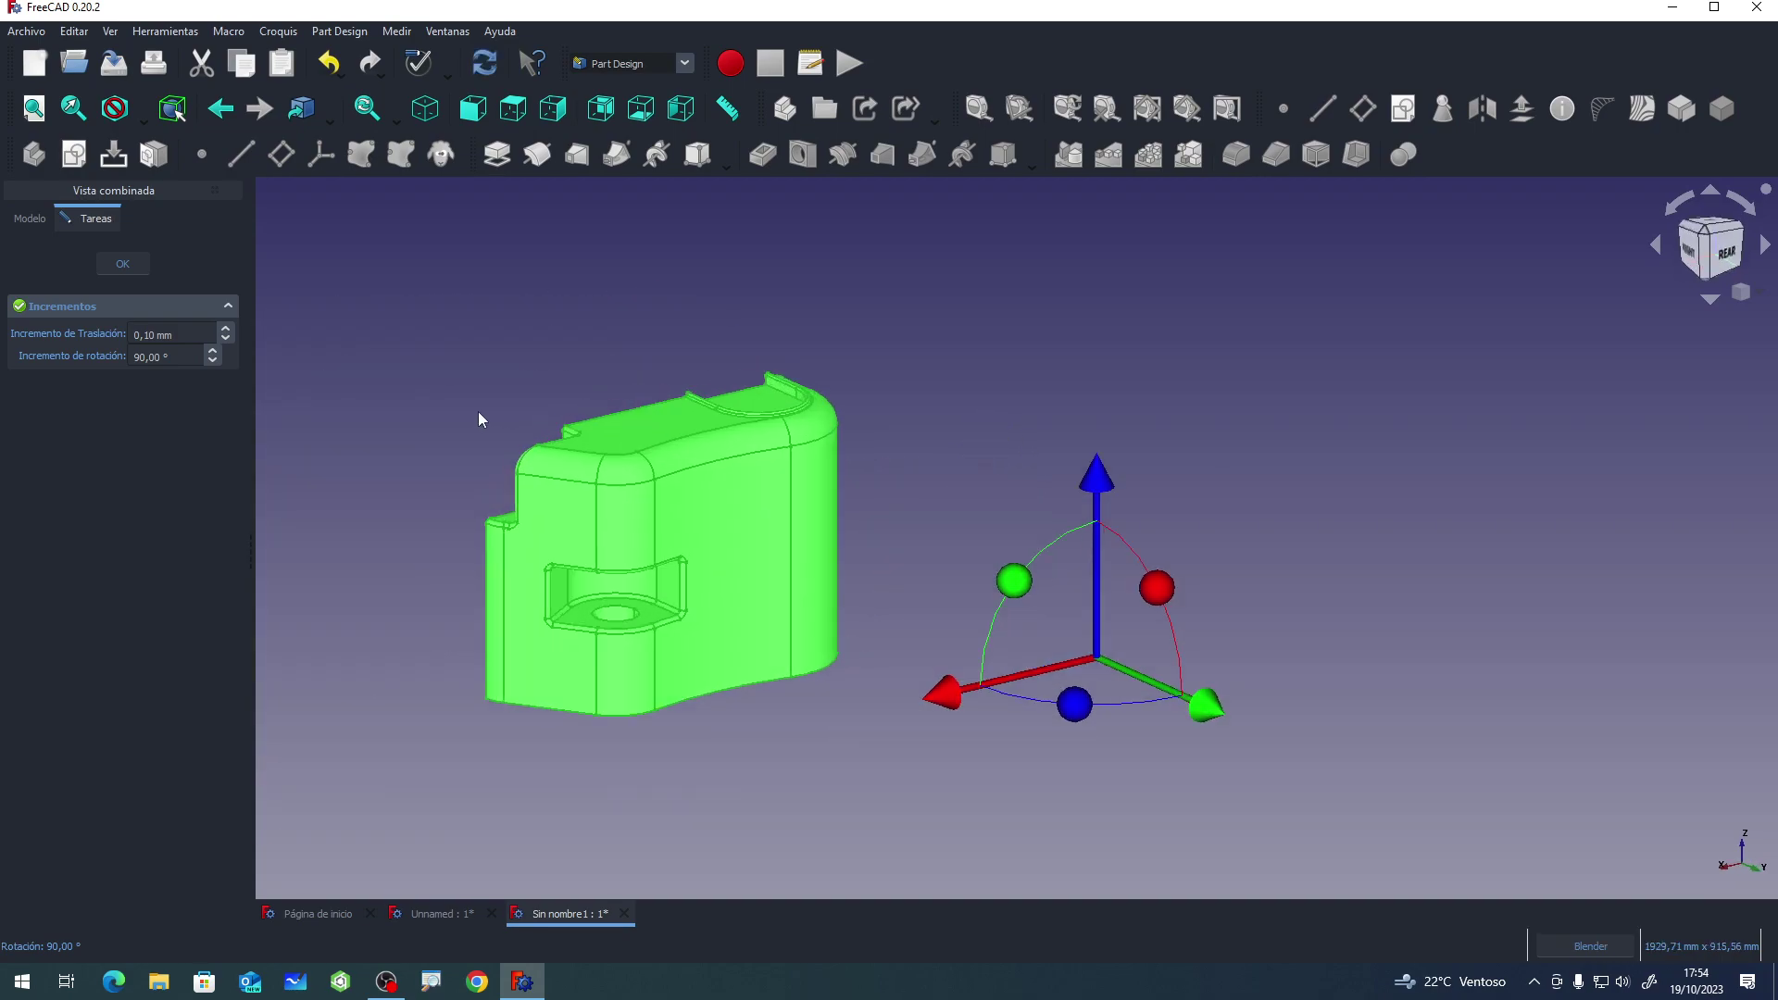
scroll(474, 419, up, 3)
click(123, 264)
Orbit around the rotated panel and reselect panel_joystick in the tree.
click(421, 392)
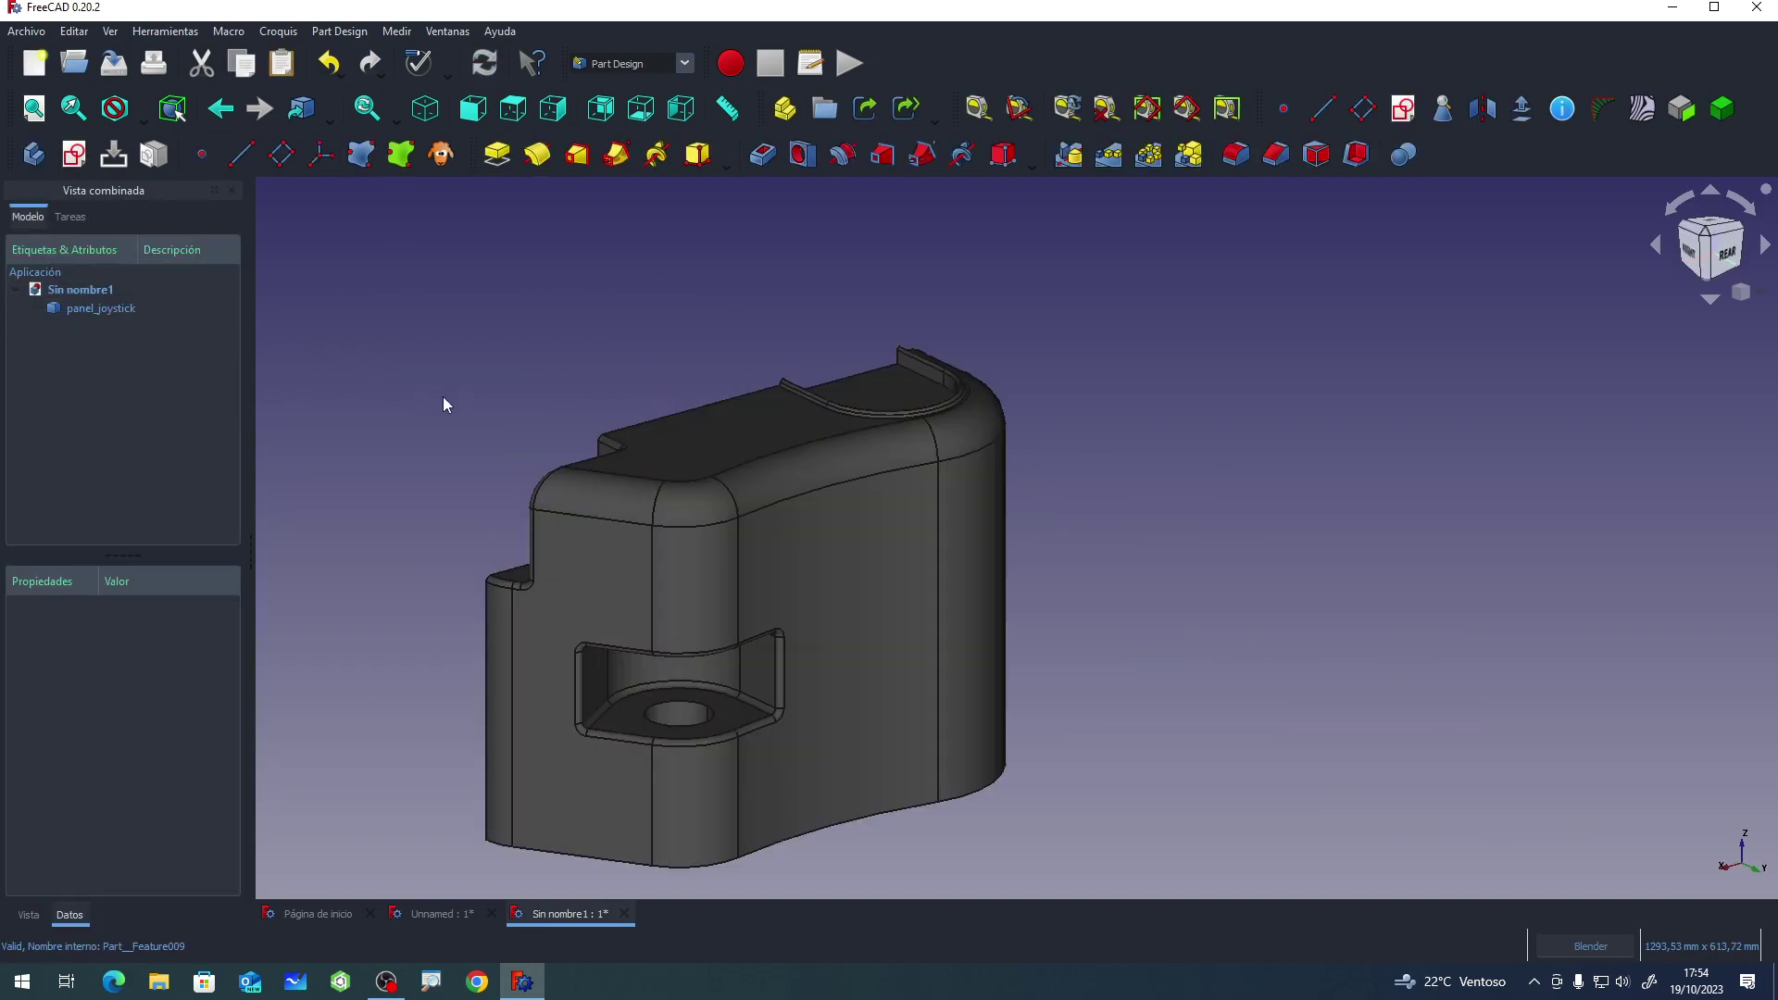
mouse_move(694, 424)
middle_down()
mouse_move(475, 489)
mouse_move(463, 520)
middle_up()
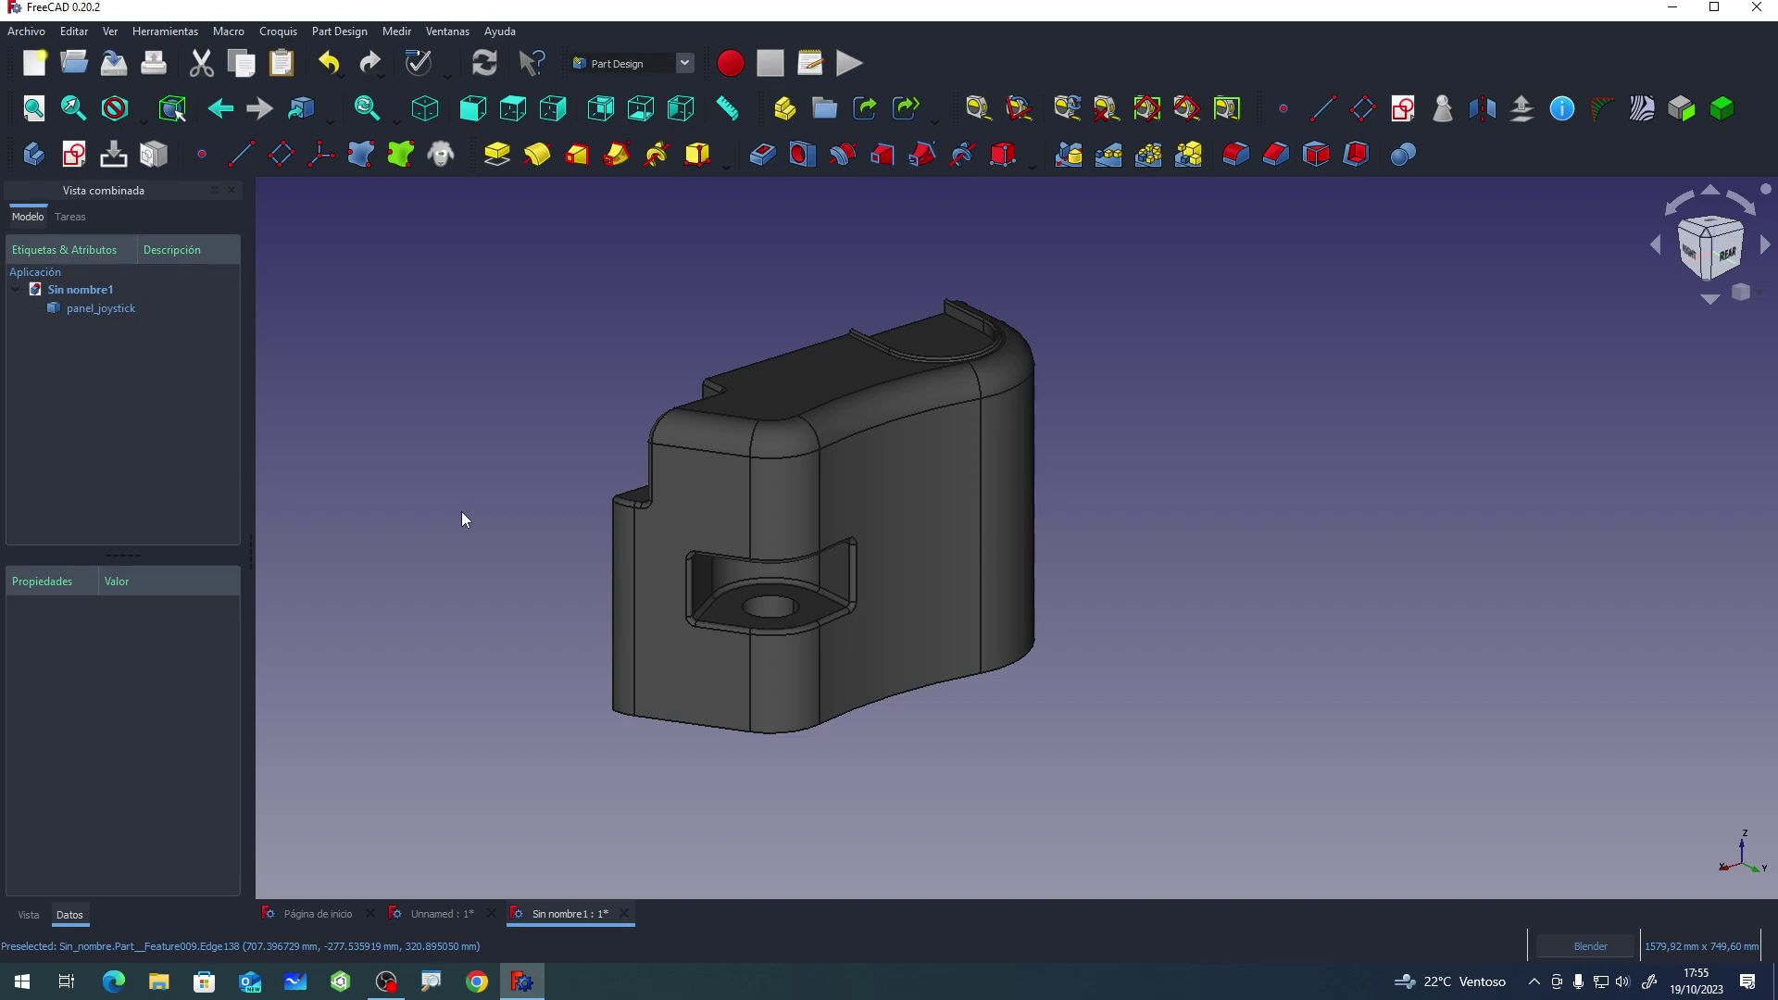
click(100, 311)
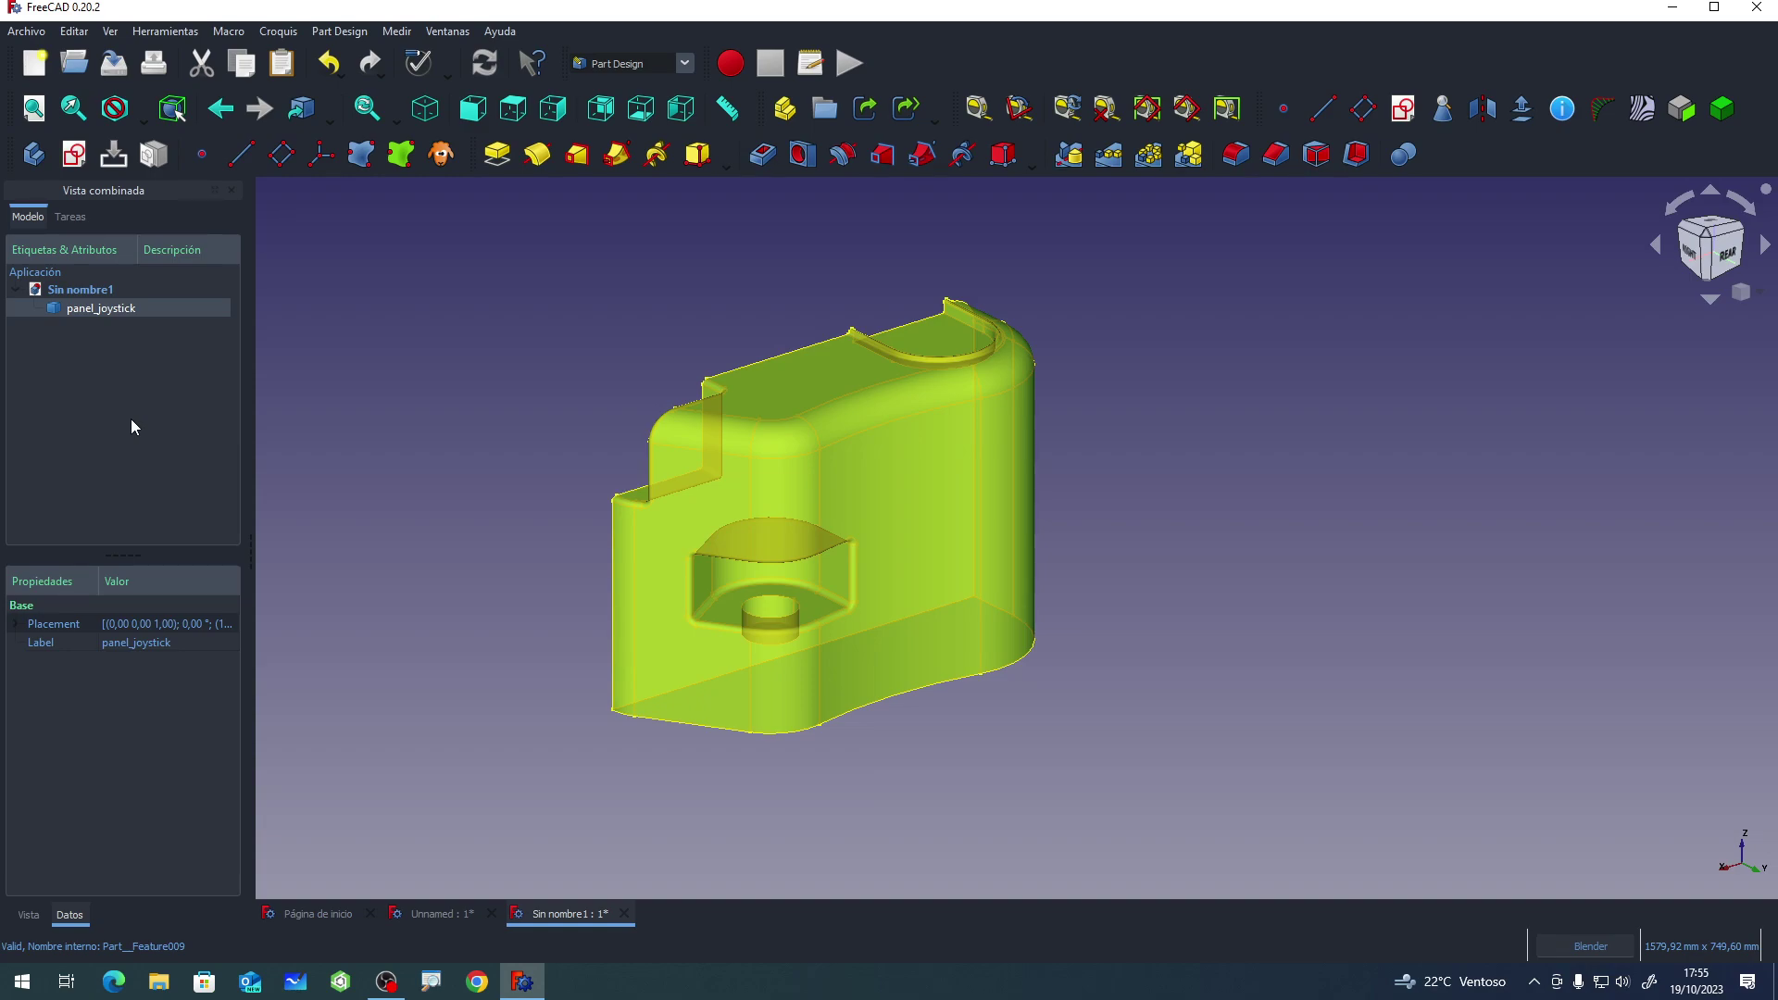
click(448, 632)
middle_drag(448, 631, 417, 603)
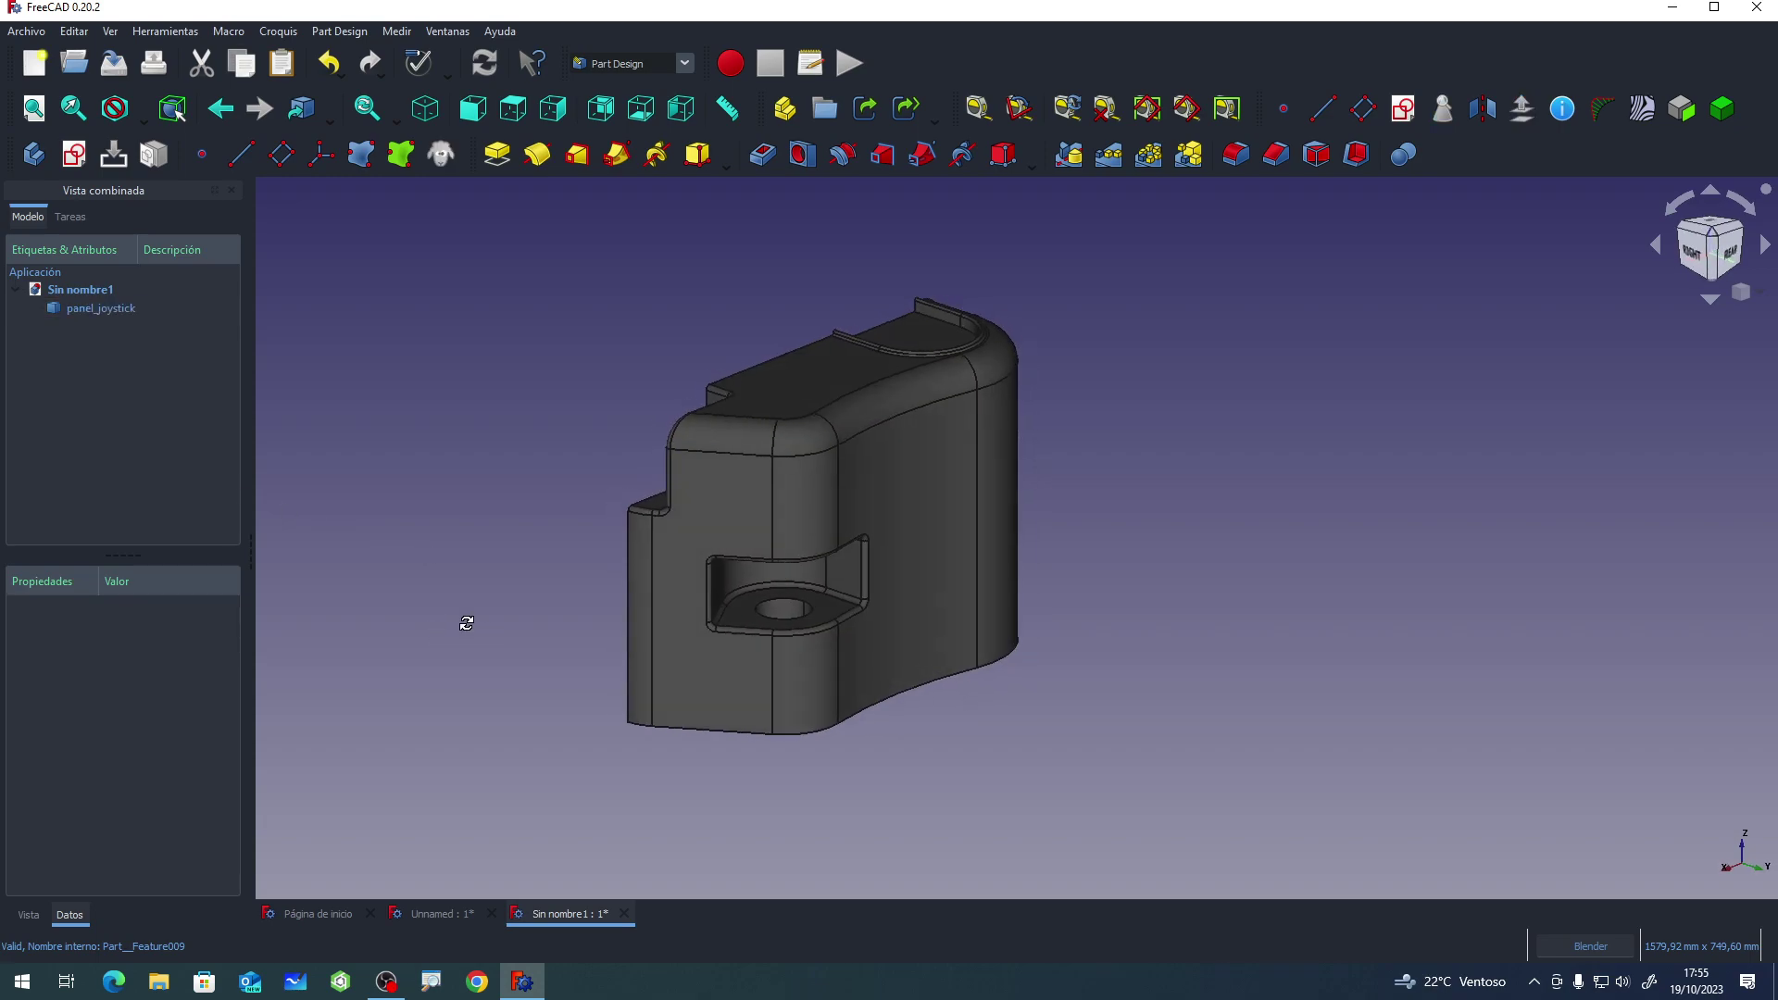
click(113, 307)
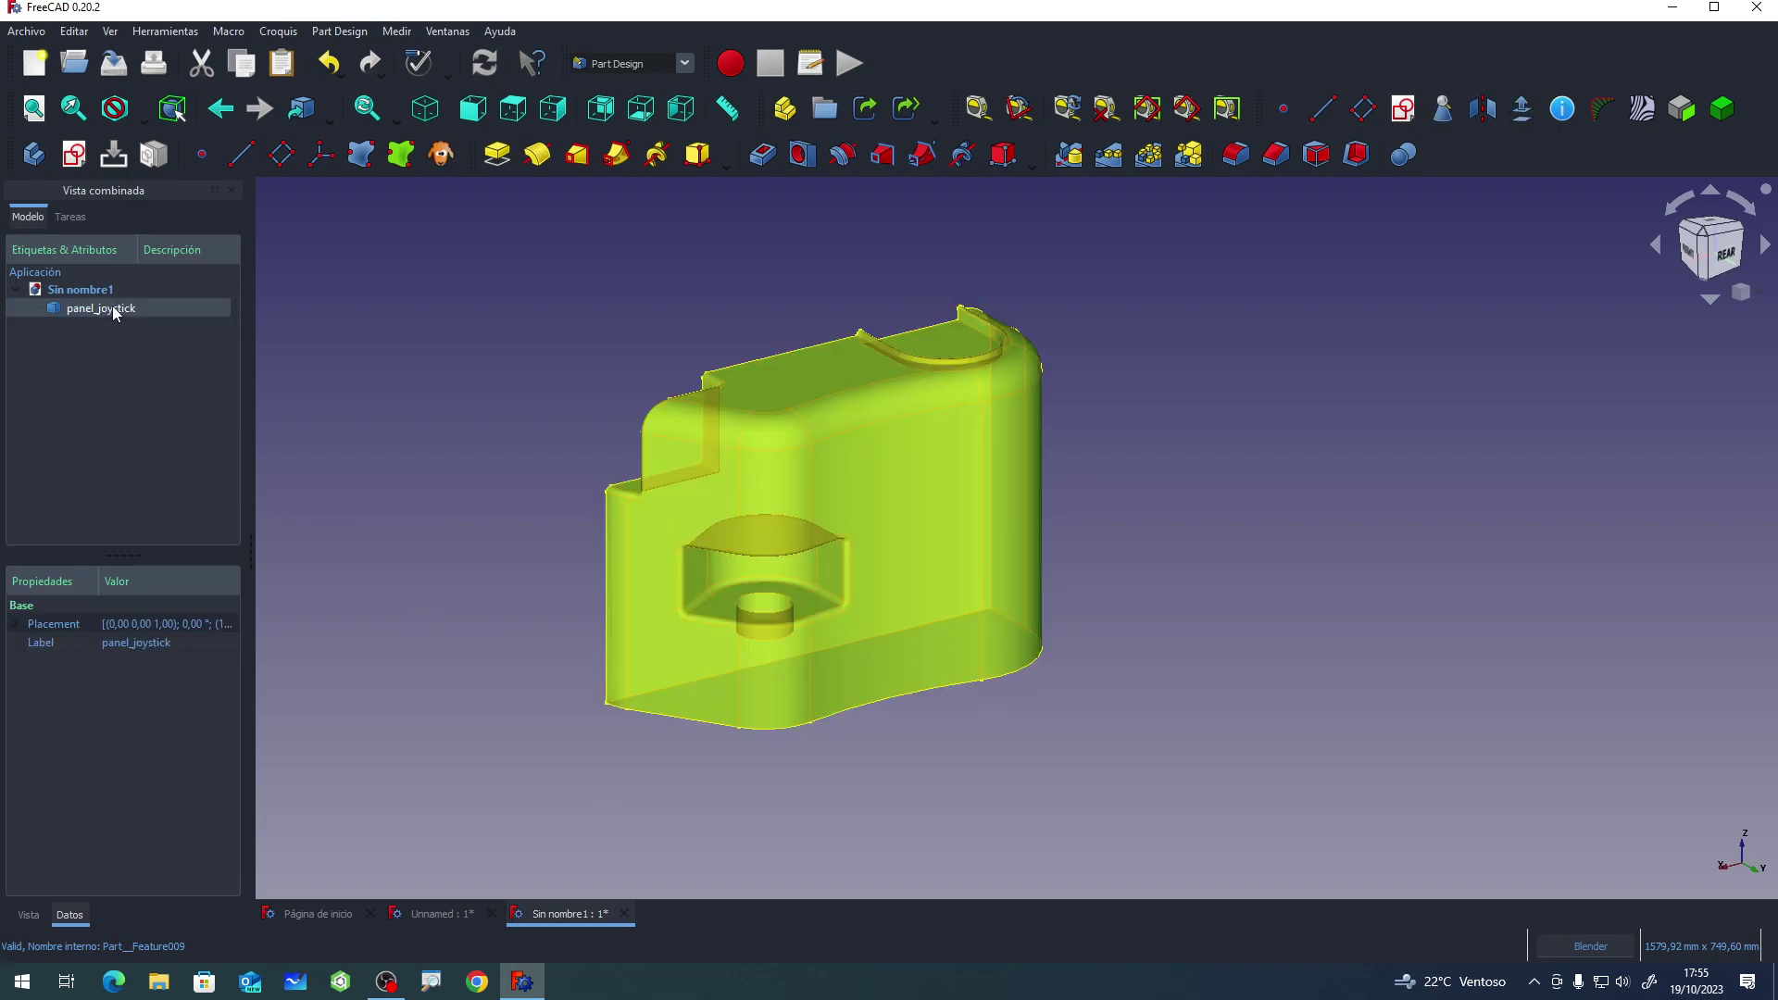
Convert panel_joystick into a Body and select its top face.
click(31, 157)
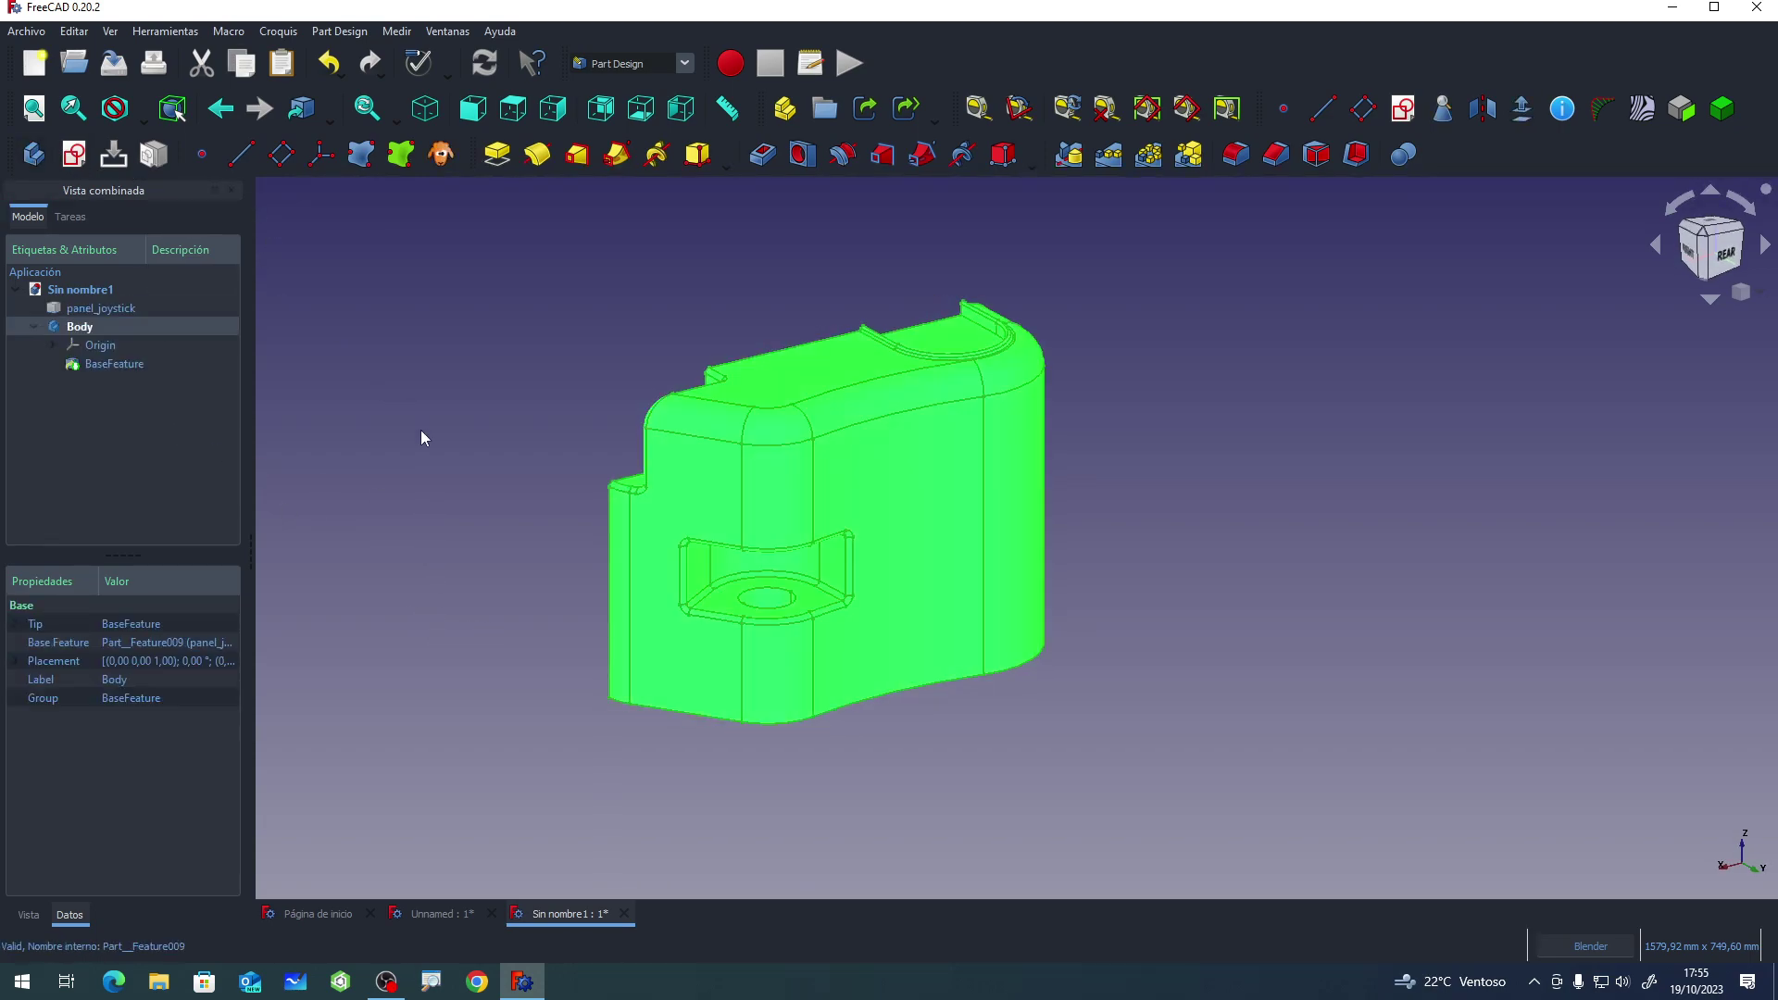
click(446, 531)
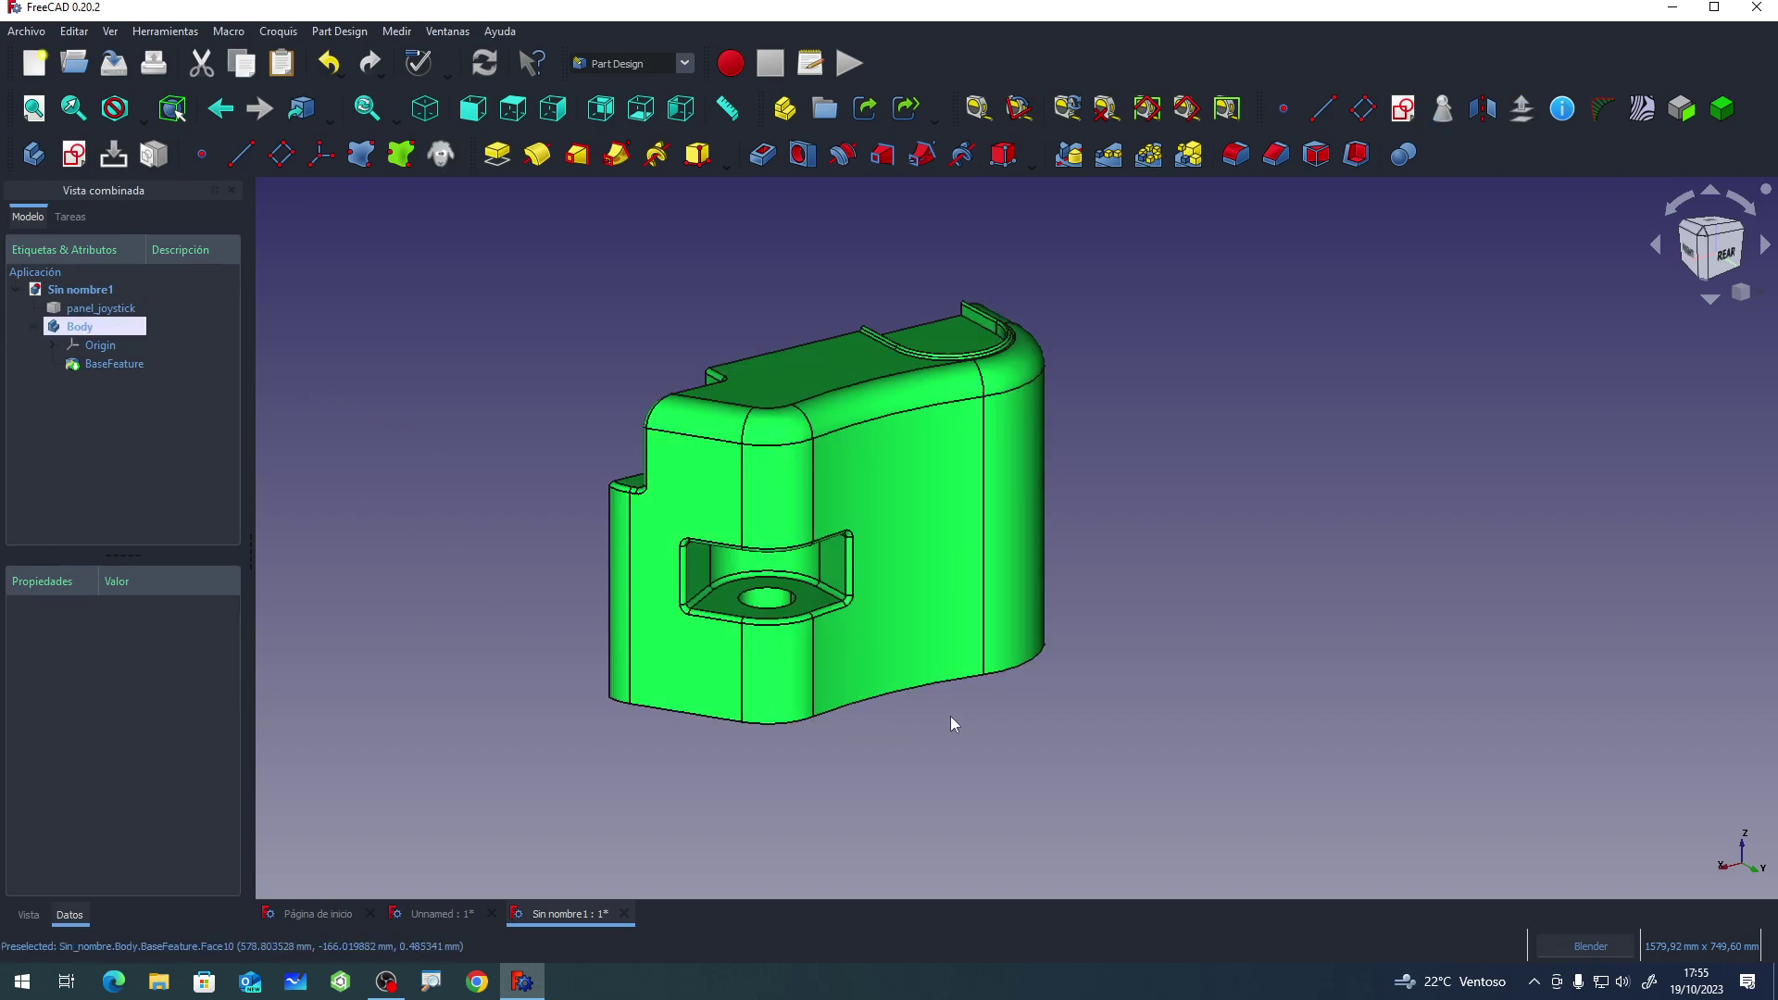
middle_drag(950, 714, 836, 719)
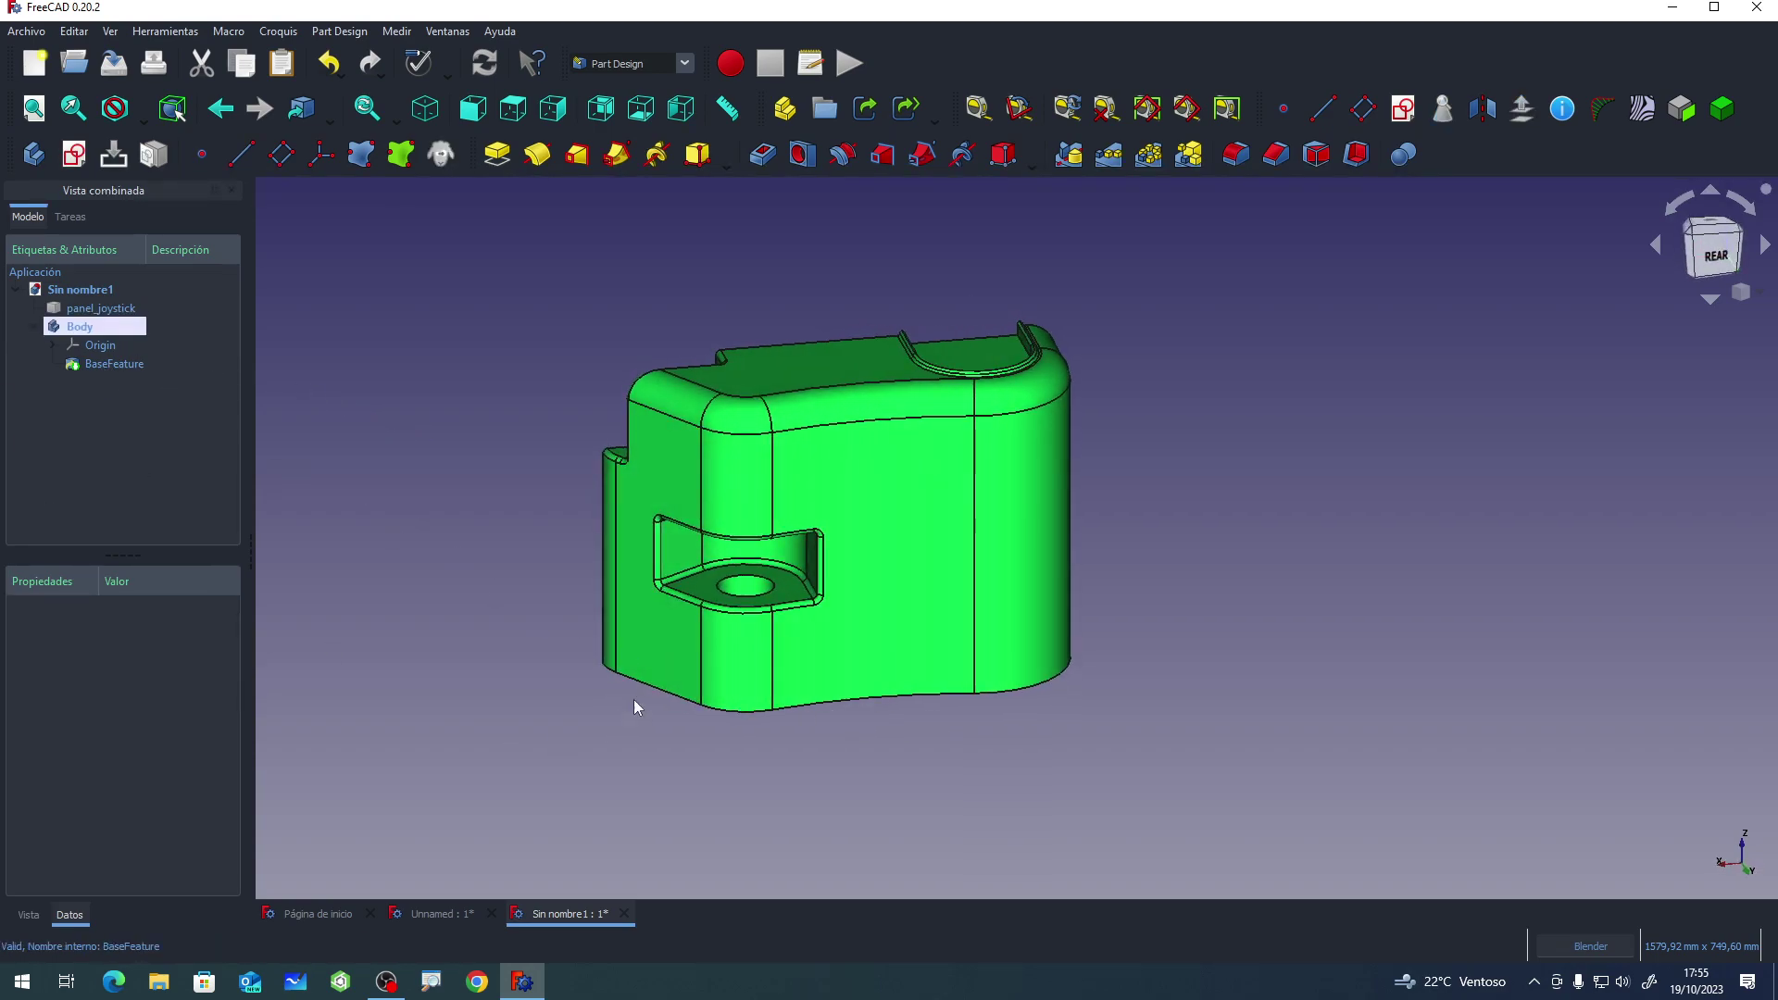
mouse_move(635, 707)
middle_down()
mouse_move(635, 643)
mouse_move(666, 593)
middle_up()
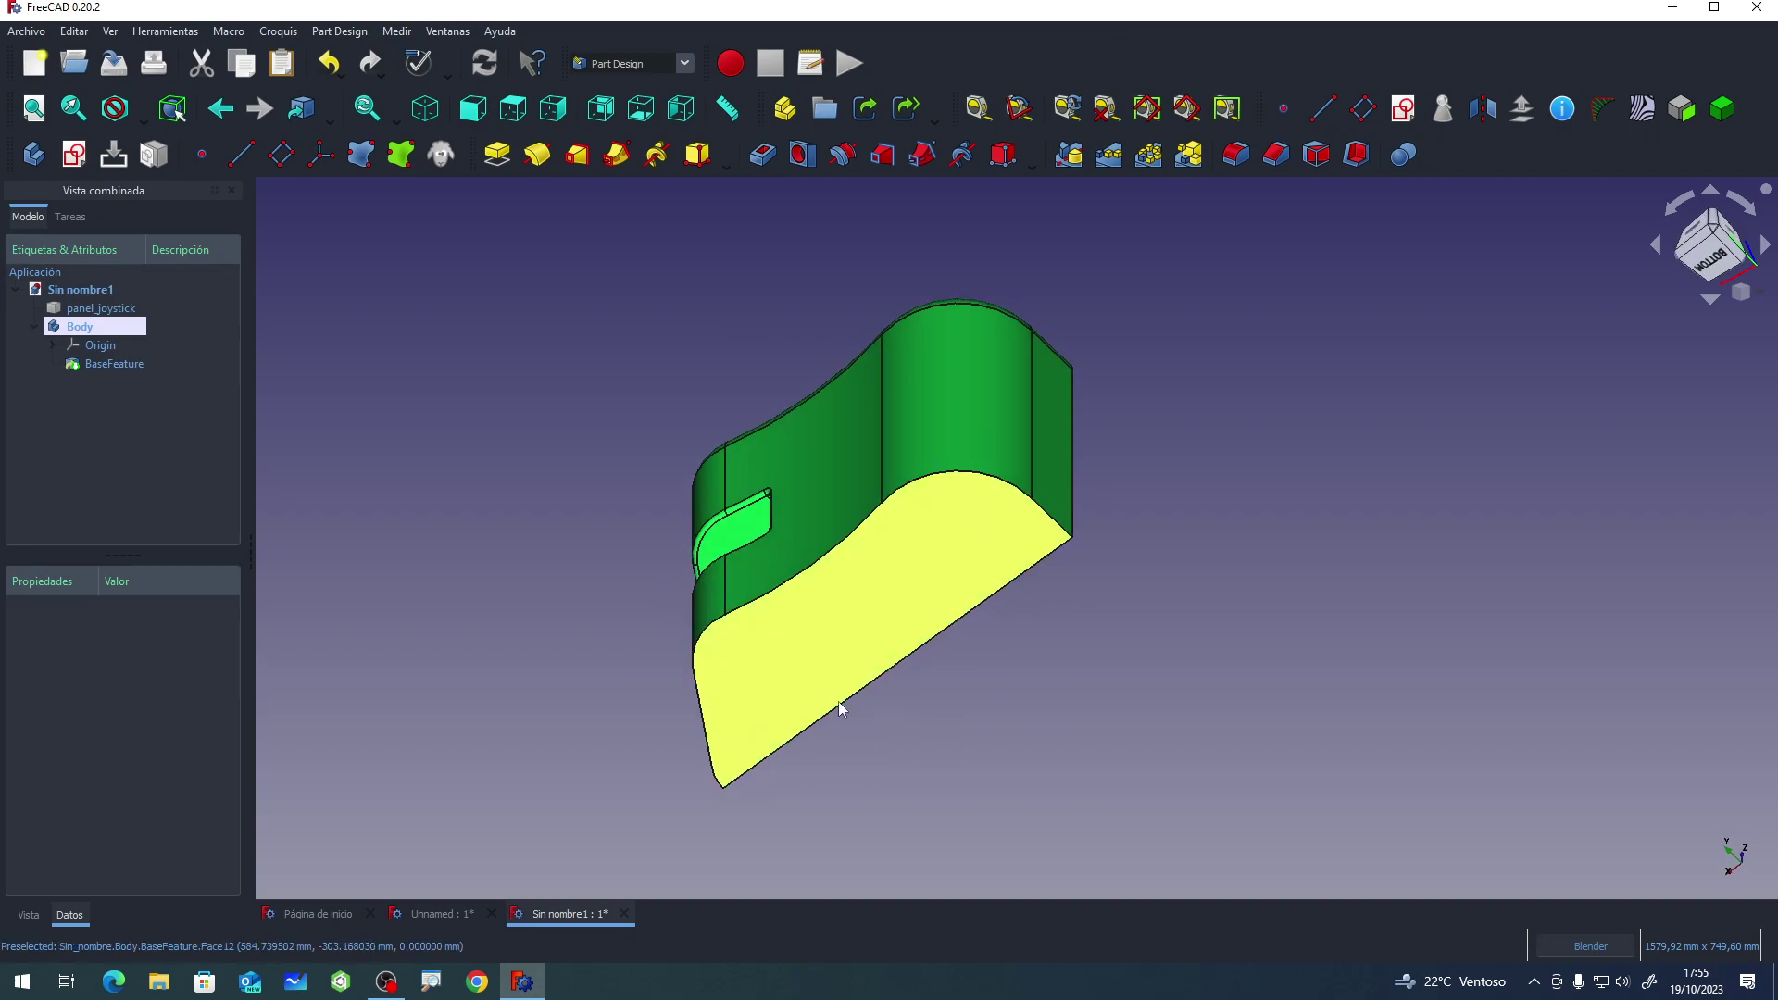
mouse_move(881, 615)
middle_down()
mouse_move(813, 754)
mouse_move(687, 794)
middle_up()
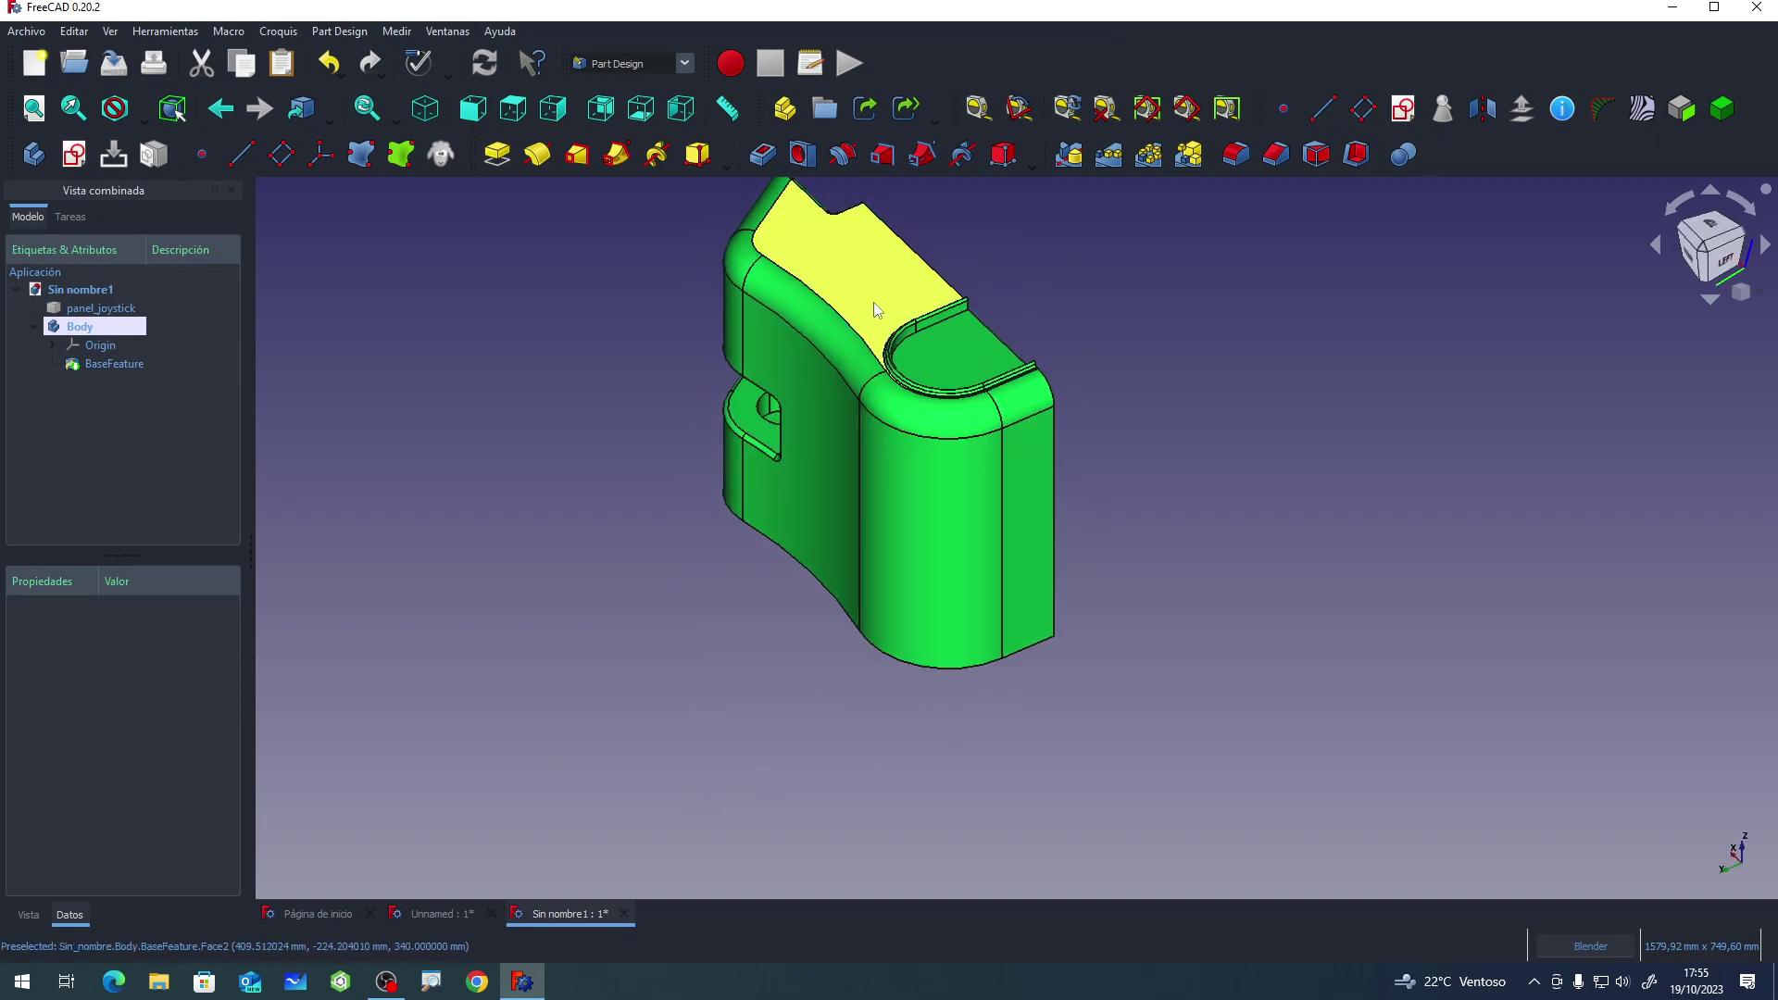
click(861, 254)
Sketch a rectangle on the top face and add the curved top edge as external geometry.
click(79, 155)
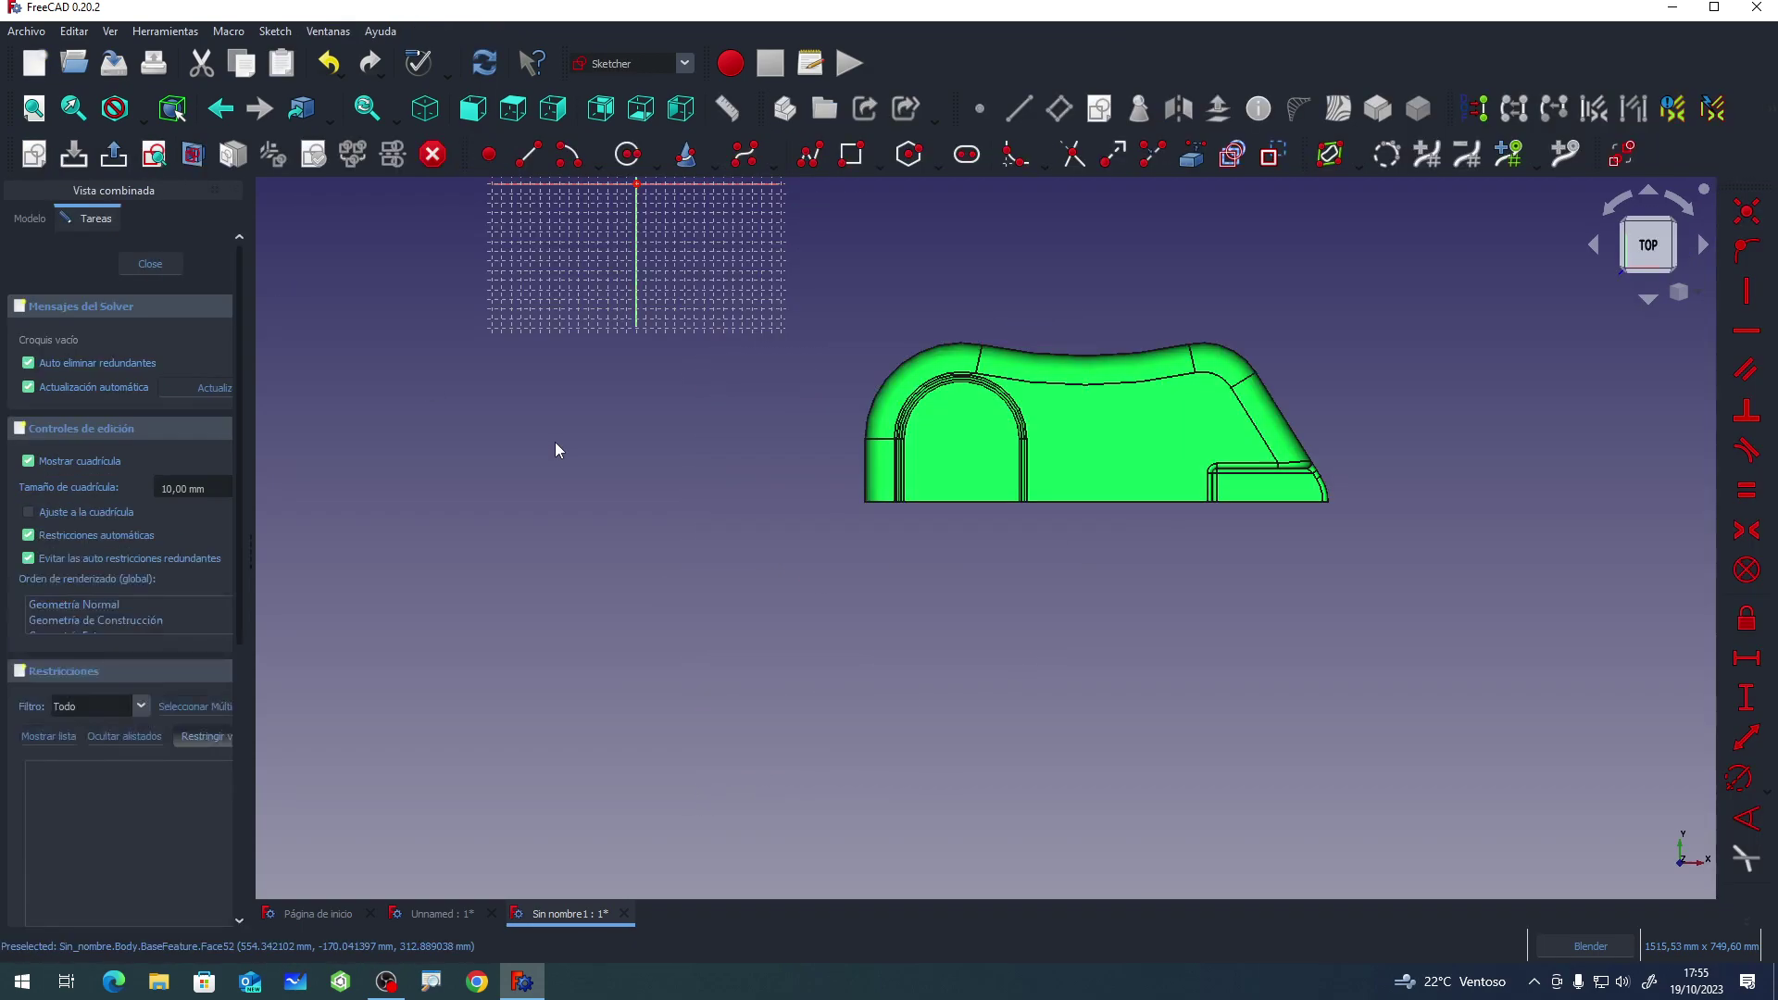
scroll(1224, 428, up, 5)
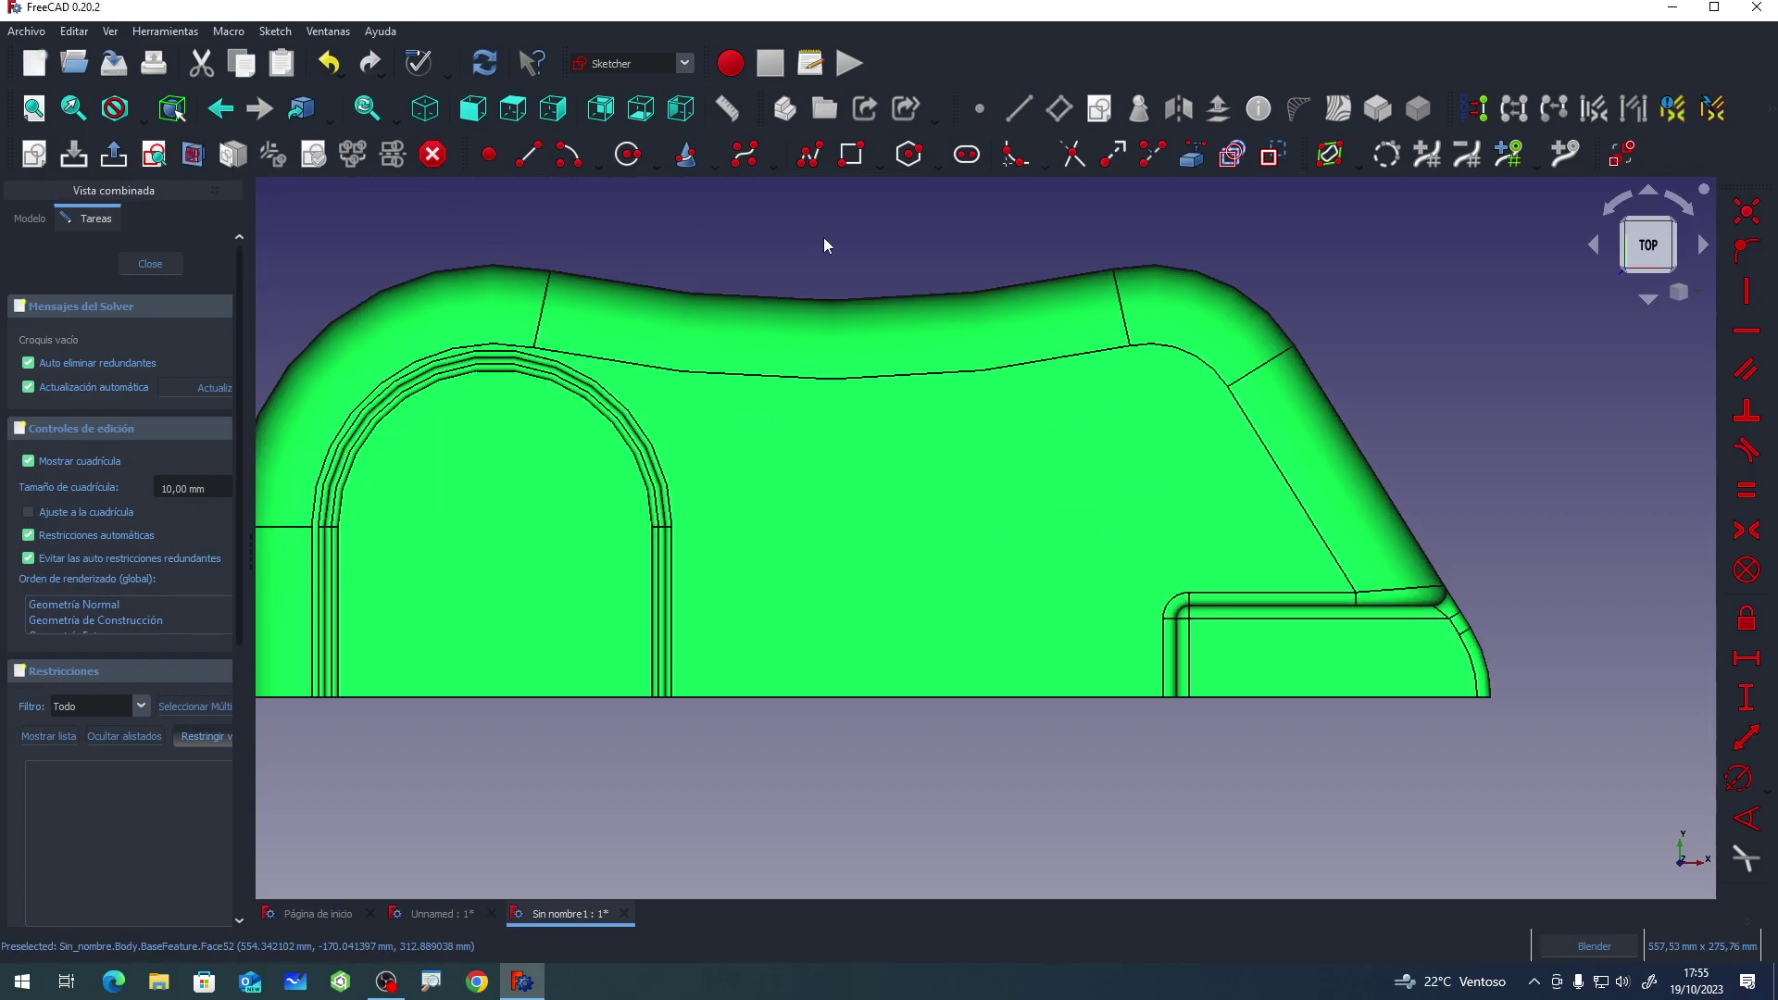
click(859, 163)
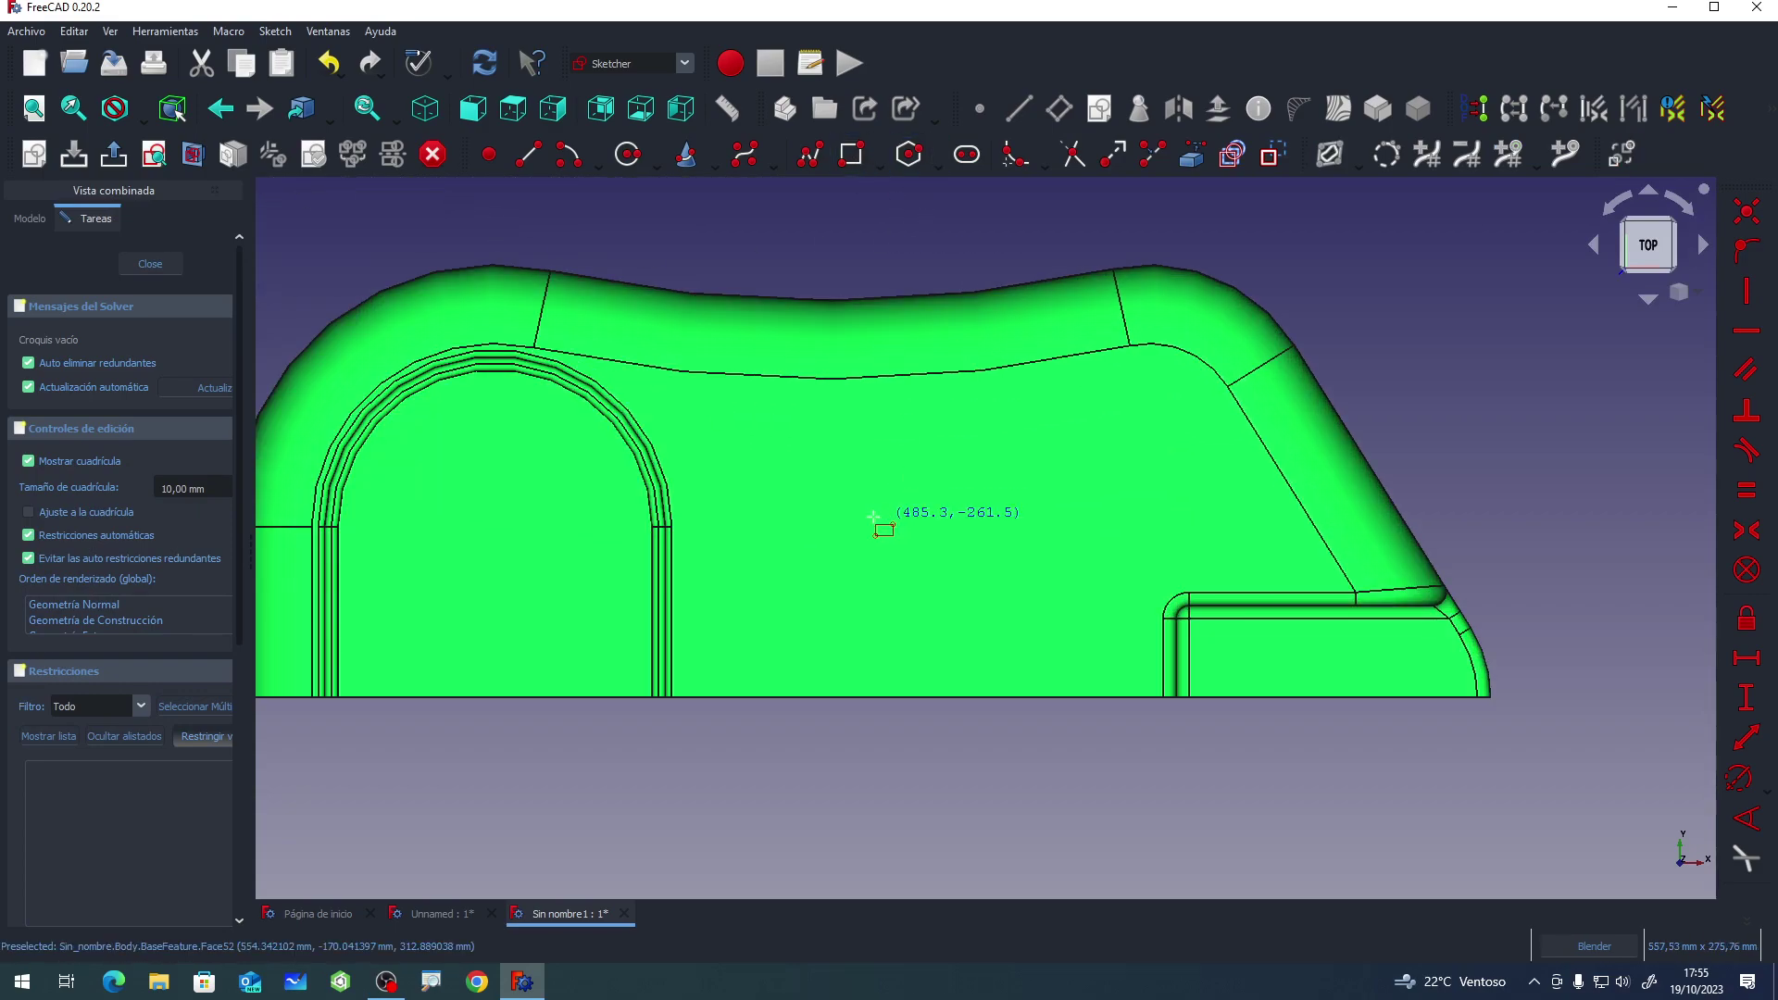
click(784, 468)
click(1058, 640)
key(Escape)
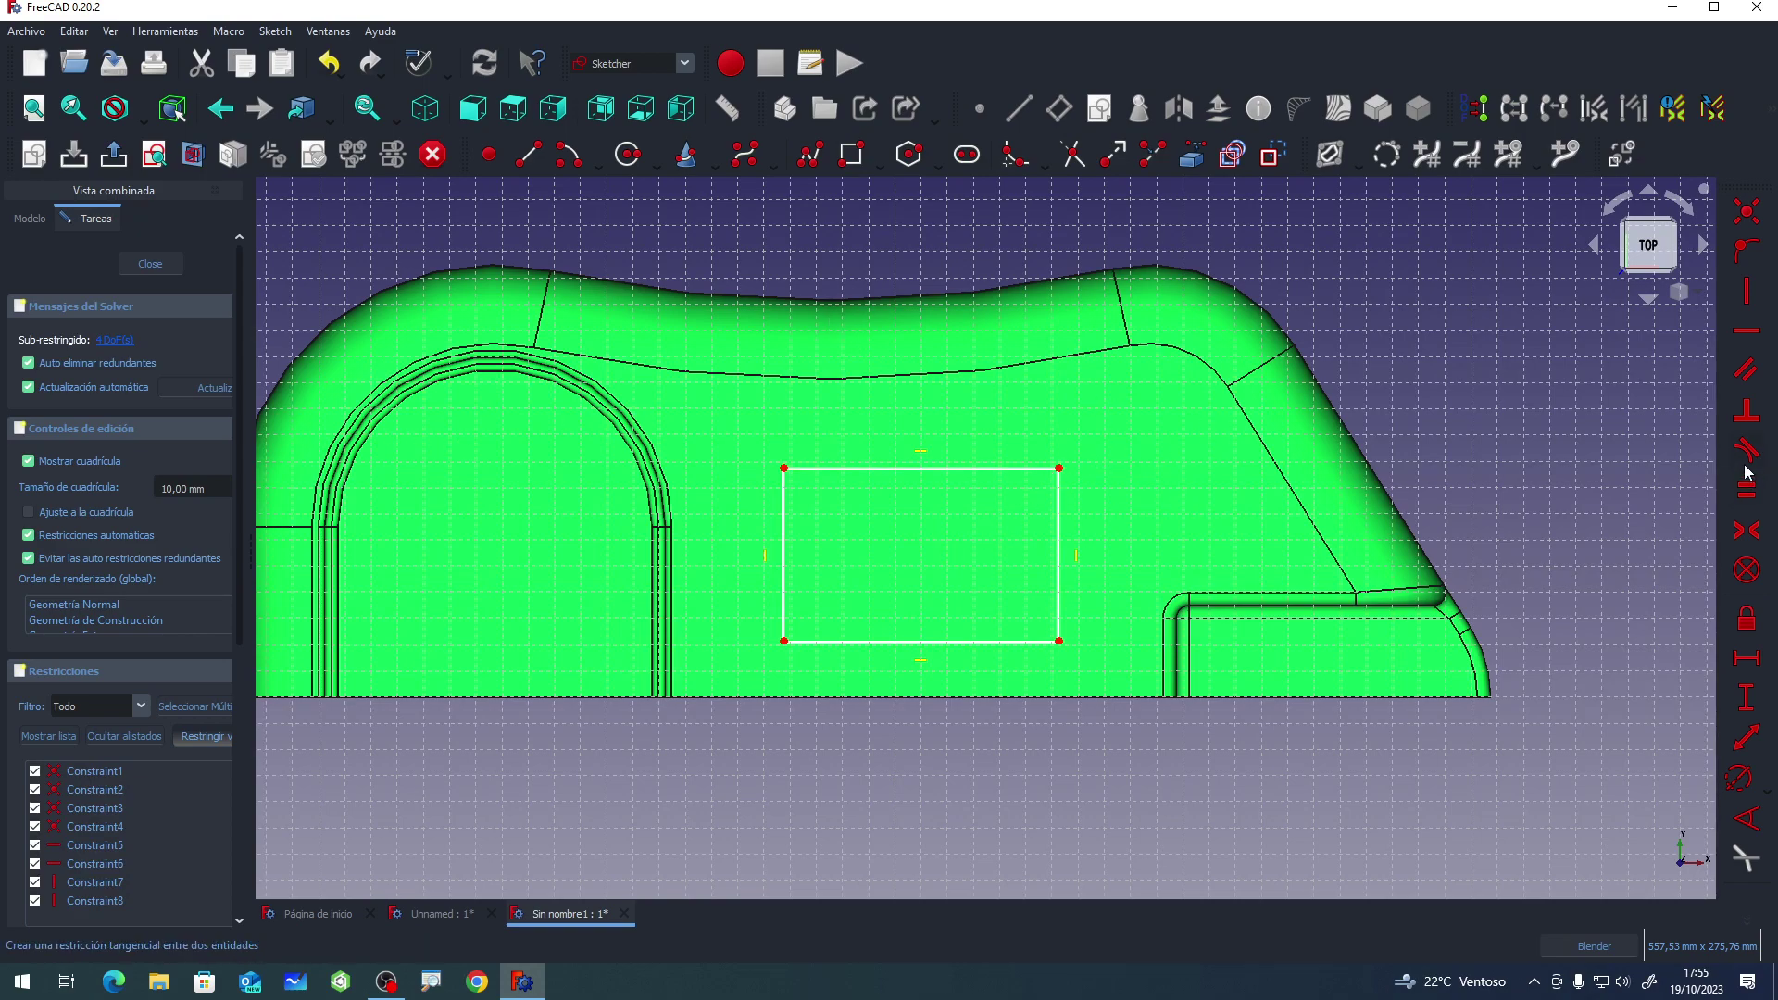
click(1193, 162)
click(1156, 350)
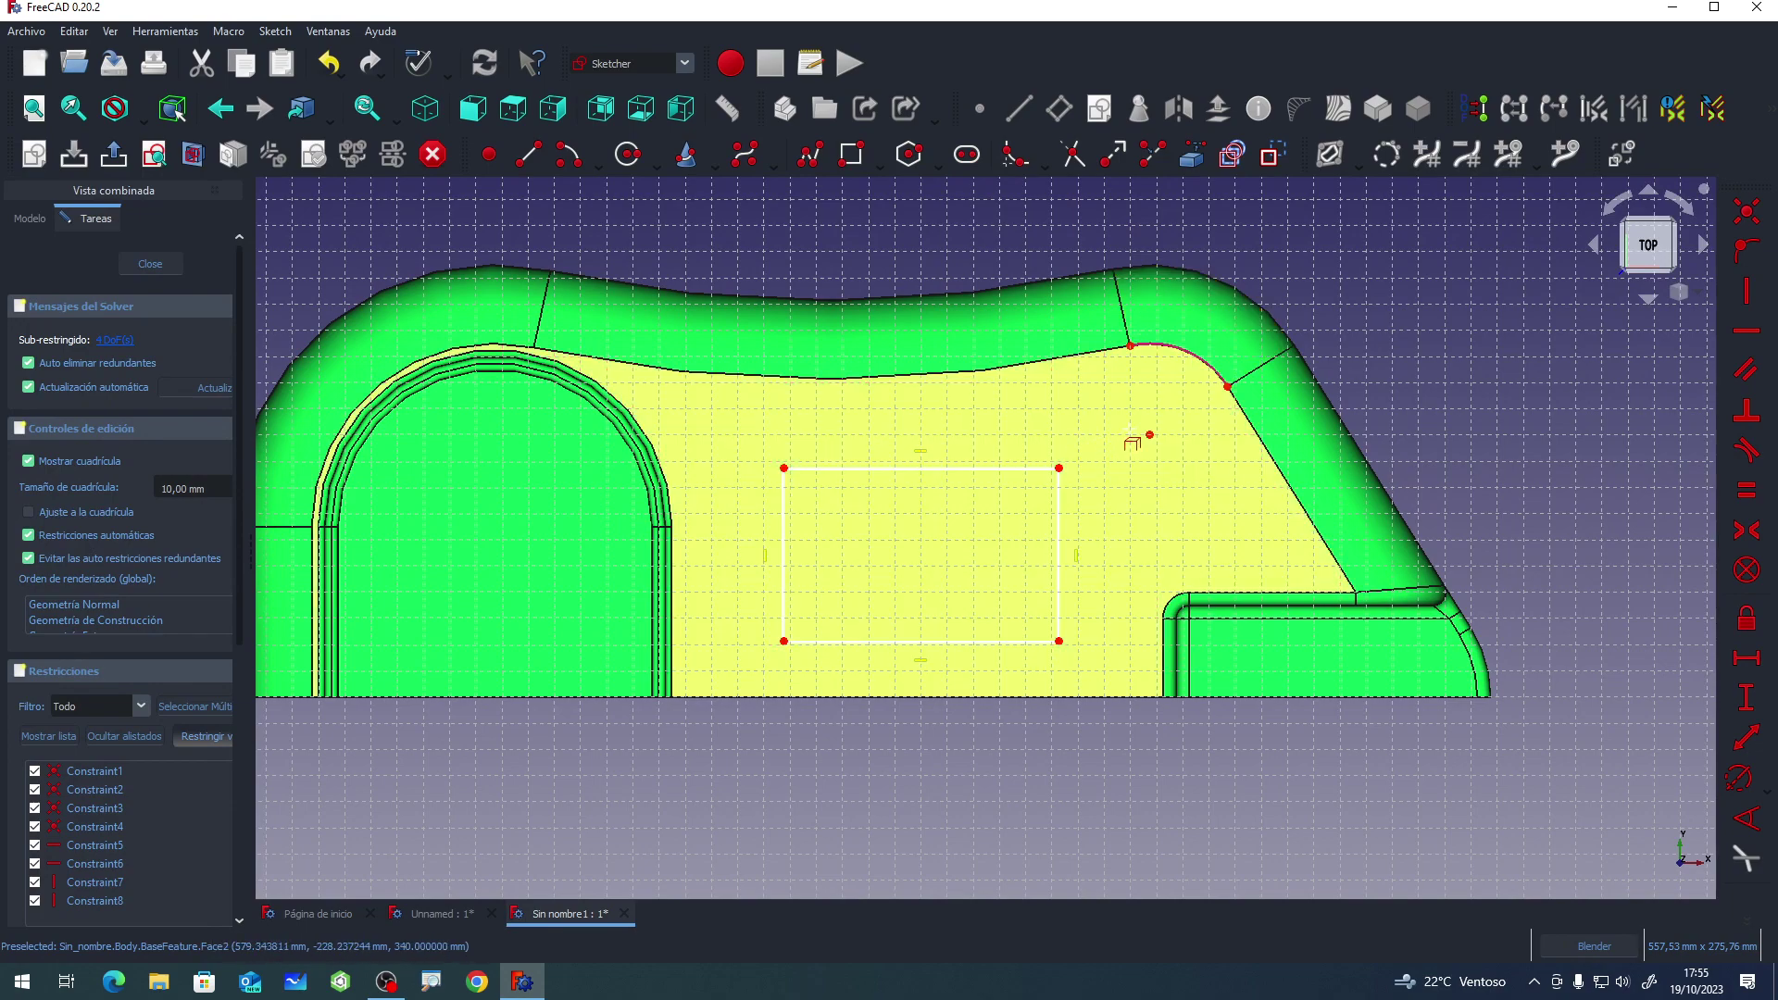
right_click(1110, 419)
Constrain the rectangle's top-right corner 45 mm vertically from the arc's end point.
click(1746, 697)
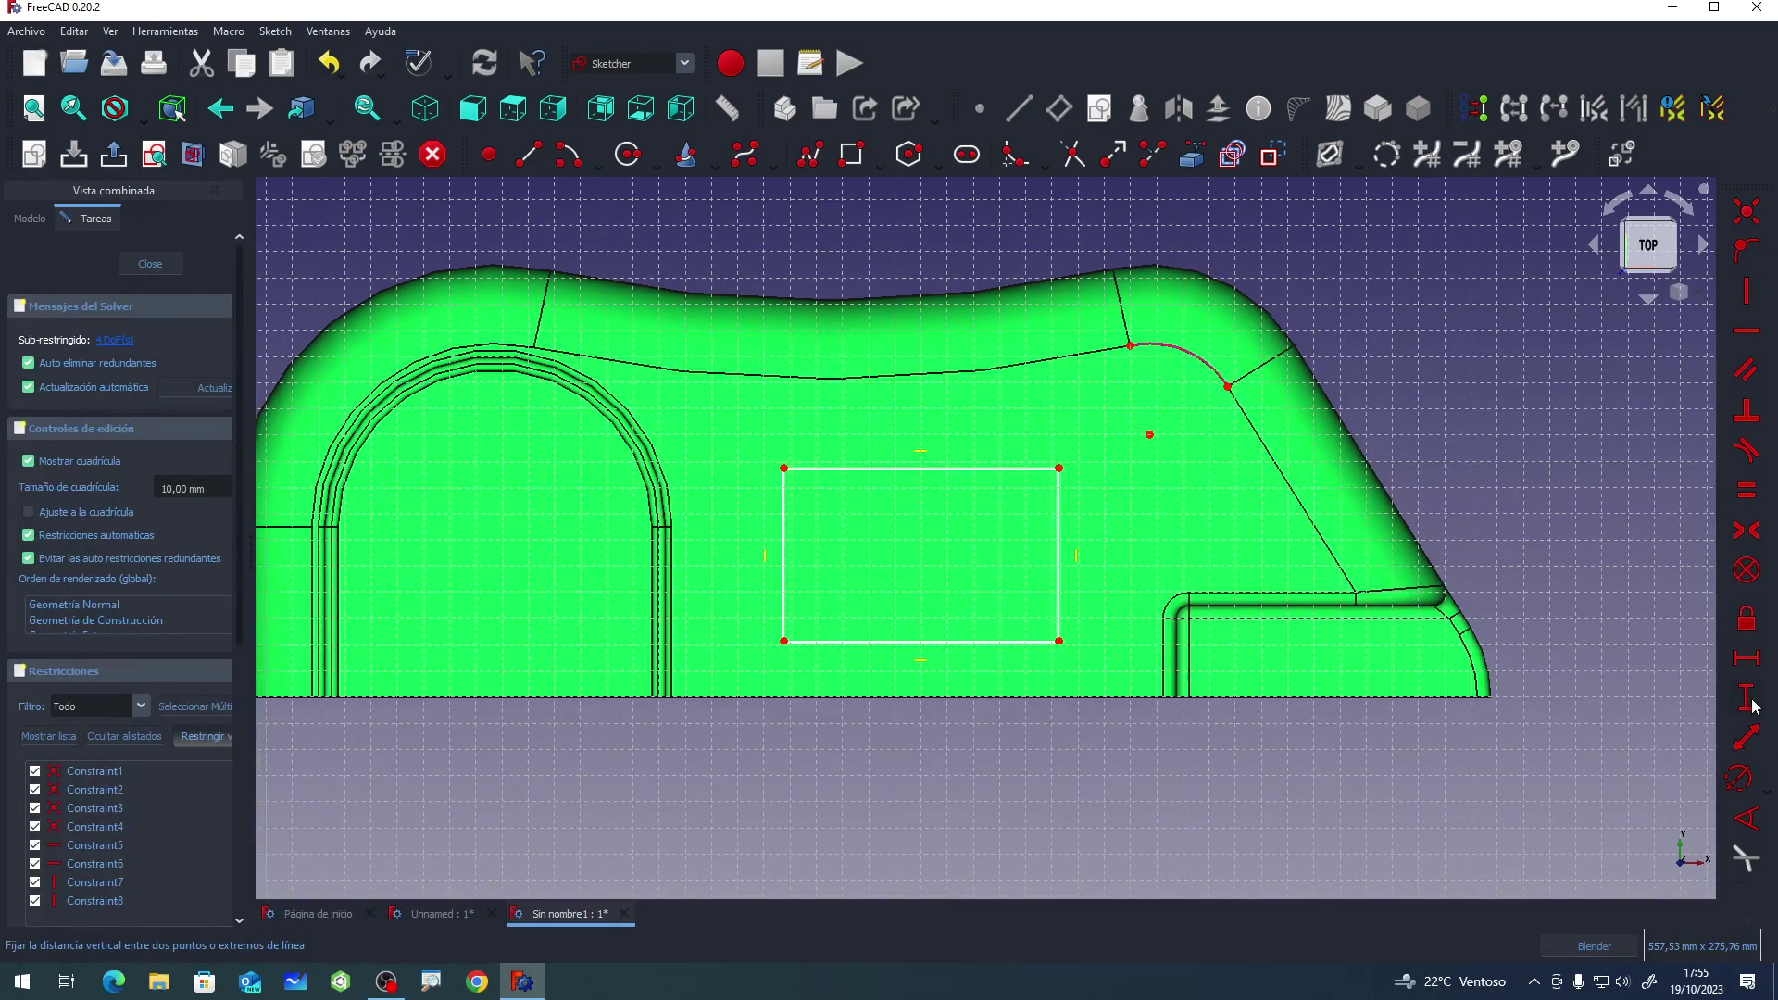
click(1060, 467)
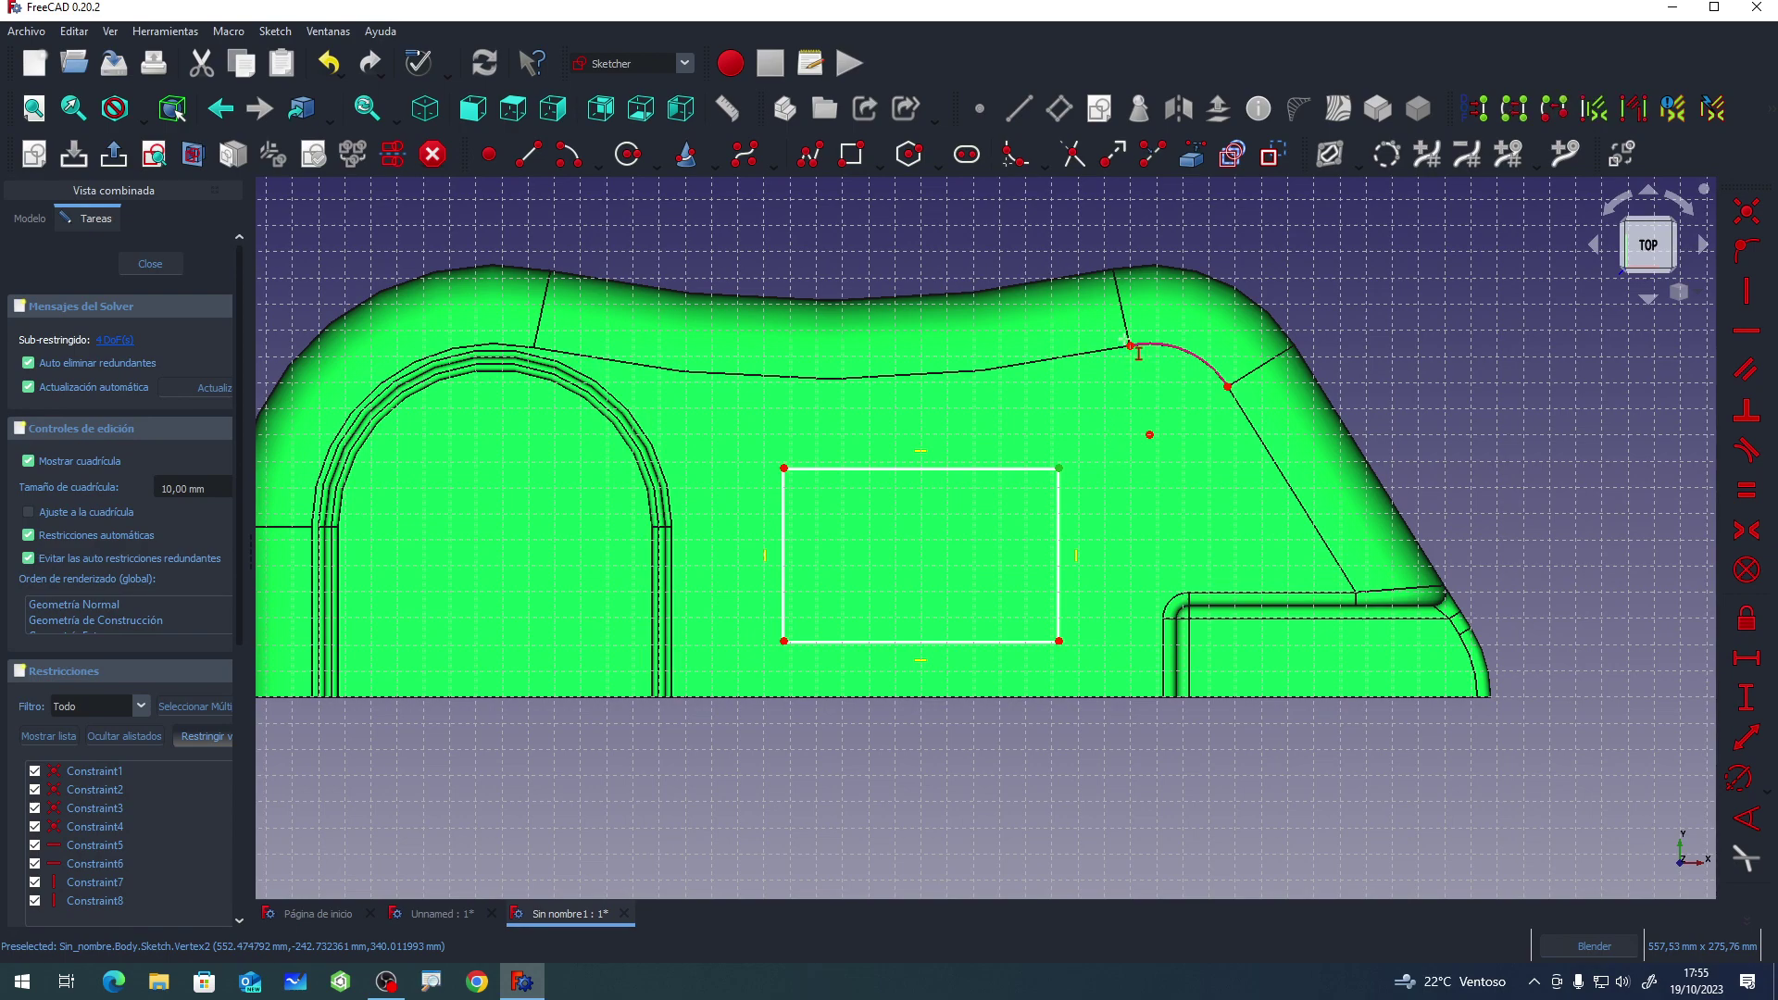
click(1131, 346)
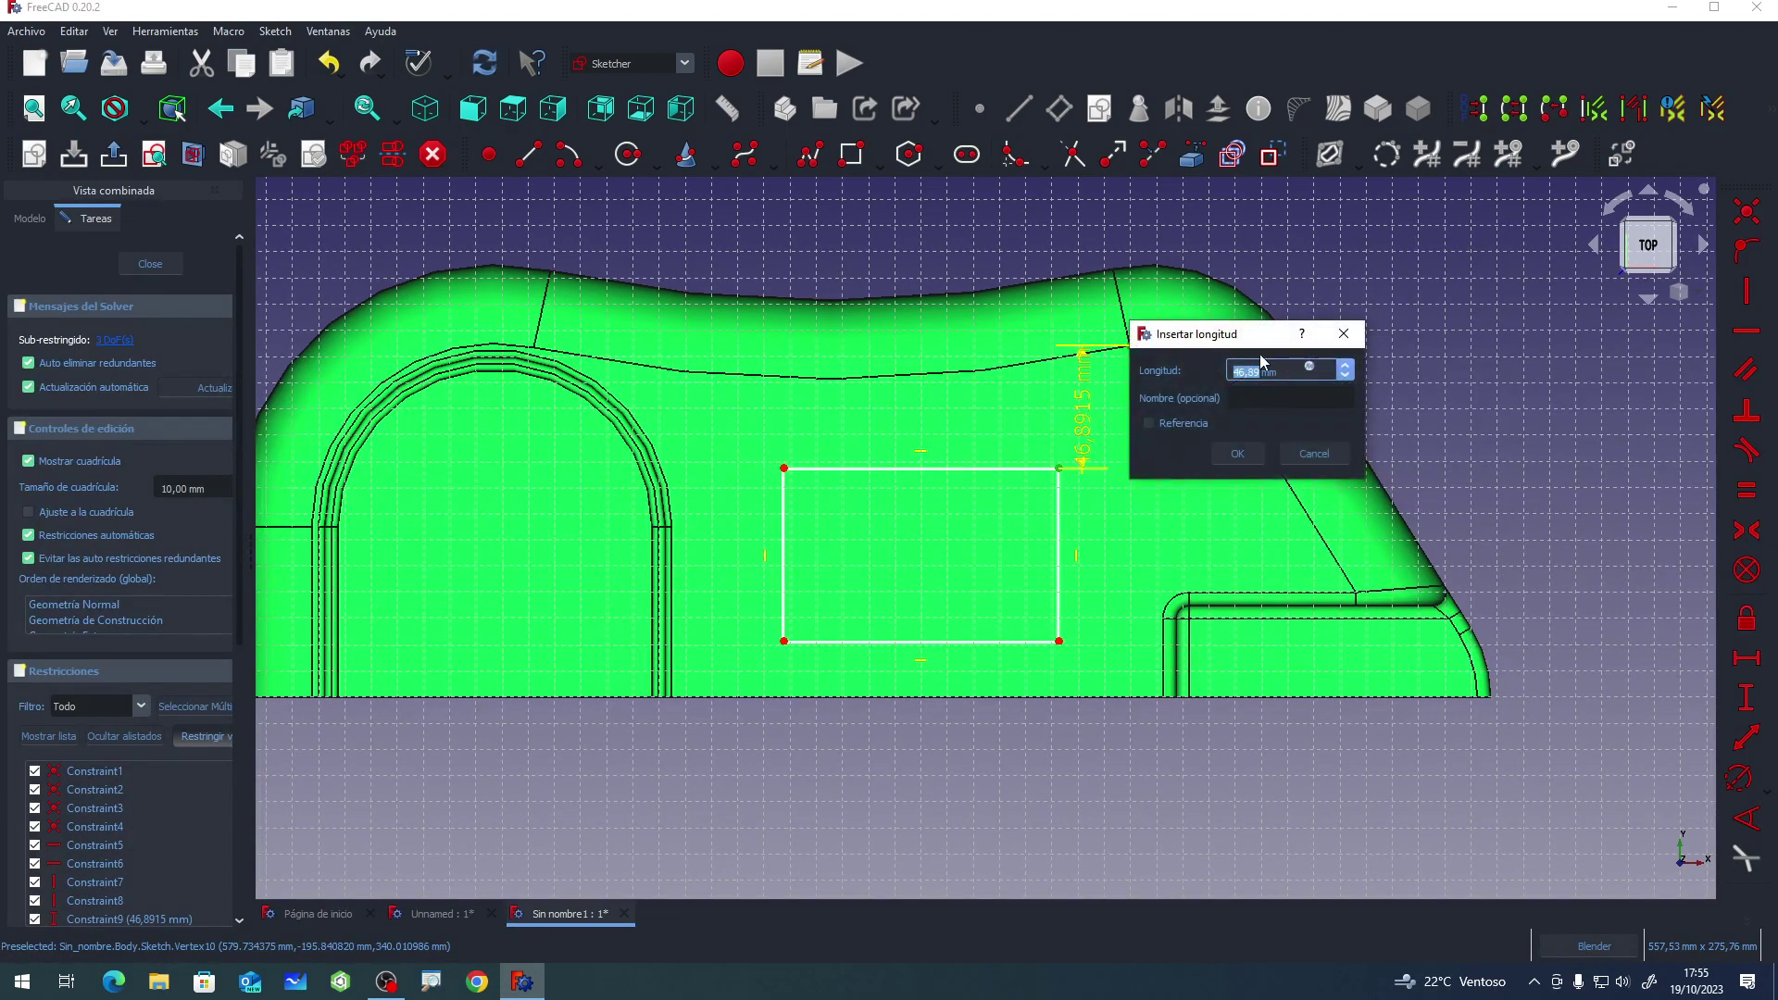
click(1220, 460)
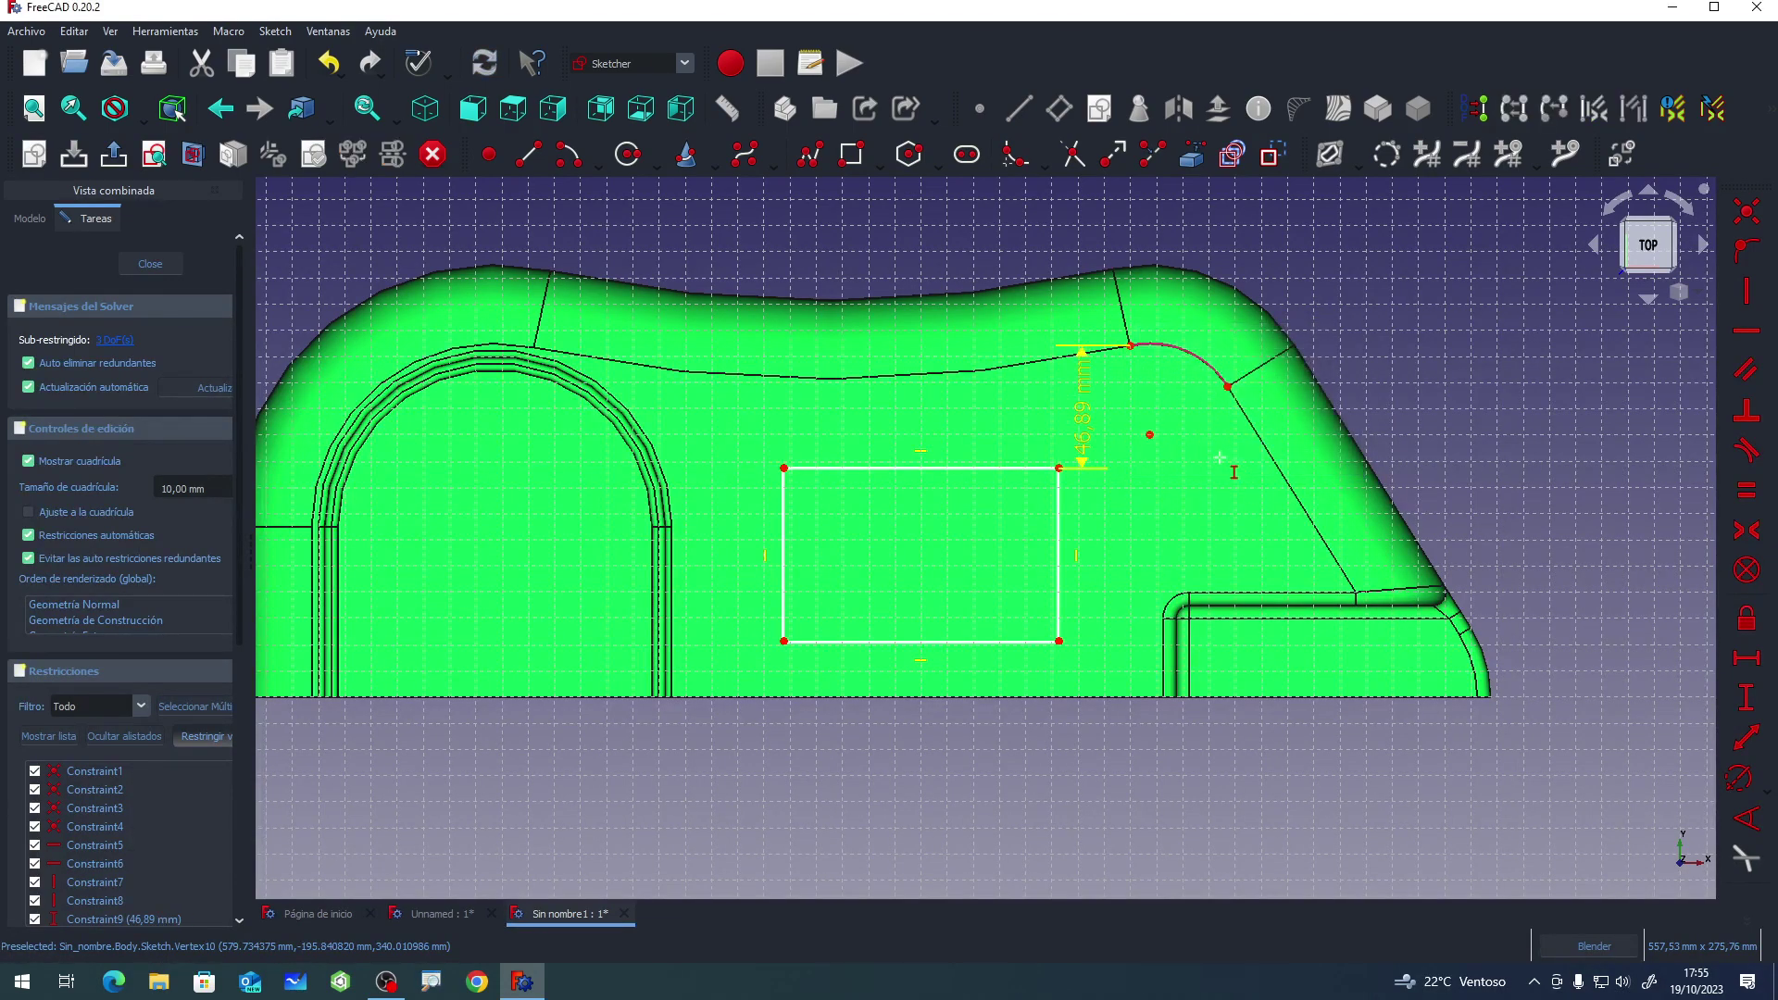
double_click(1083, 435)
text(45)
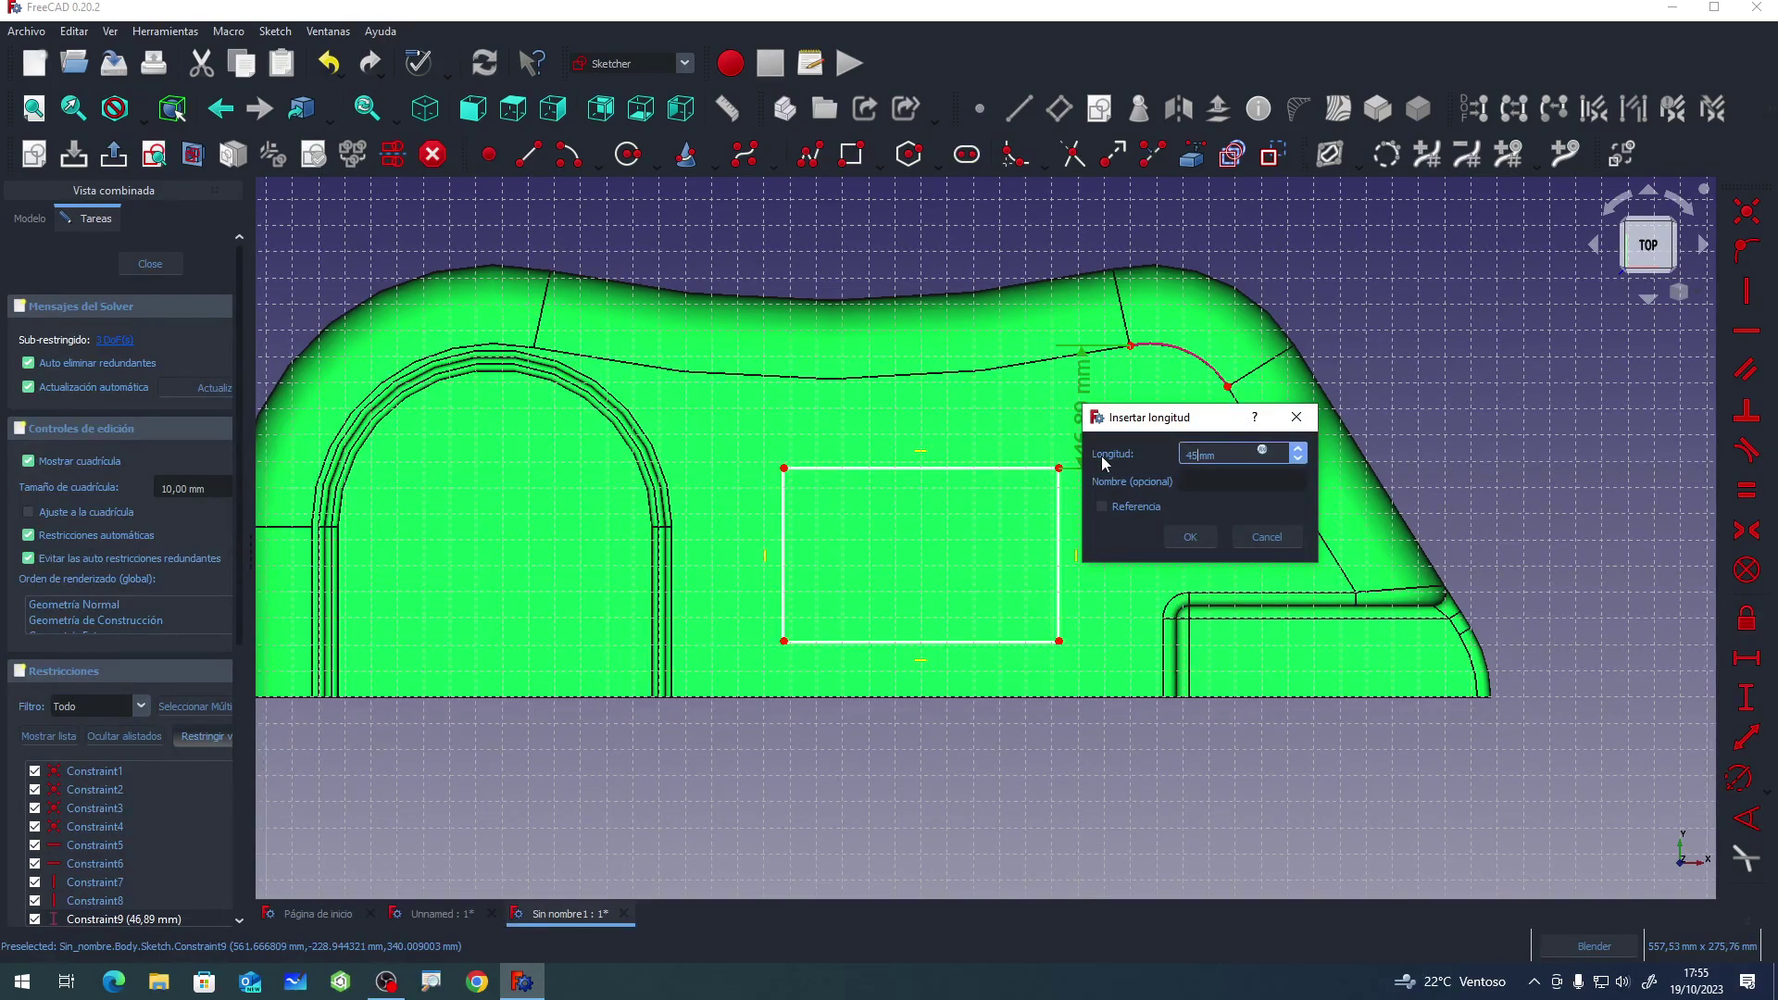
key(Return)
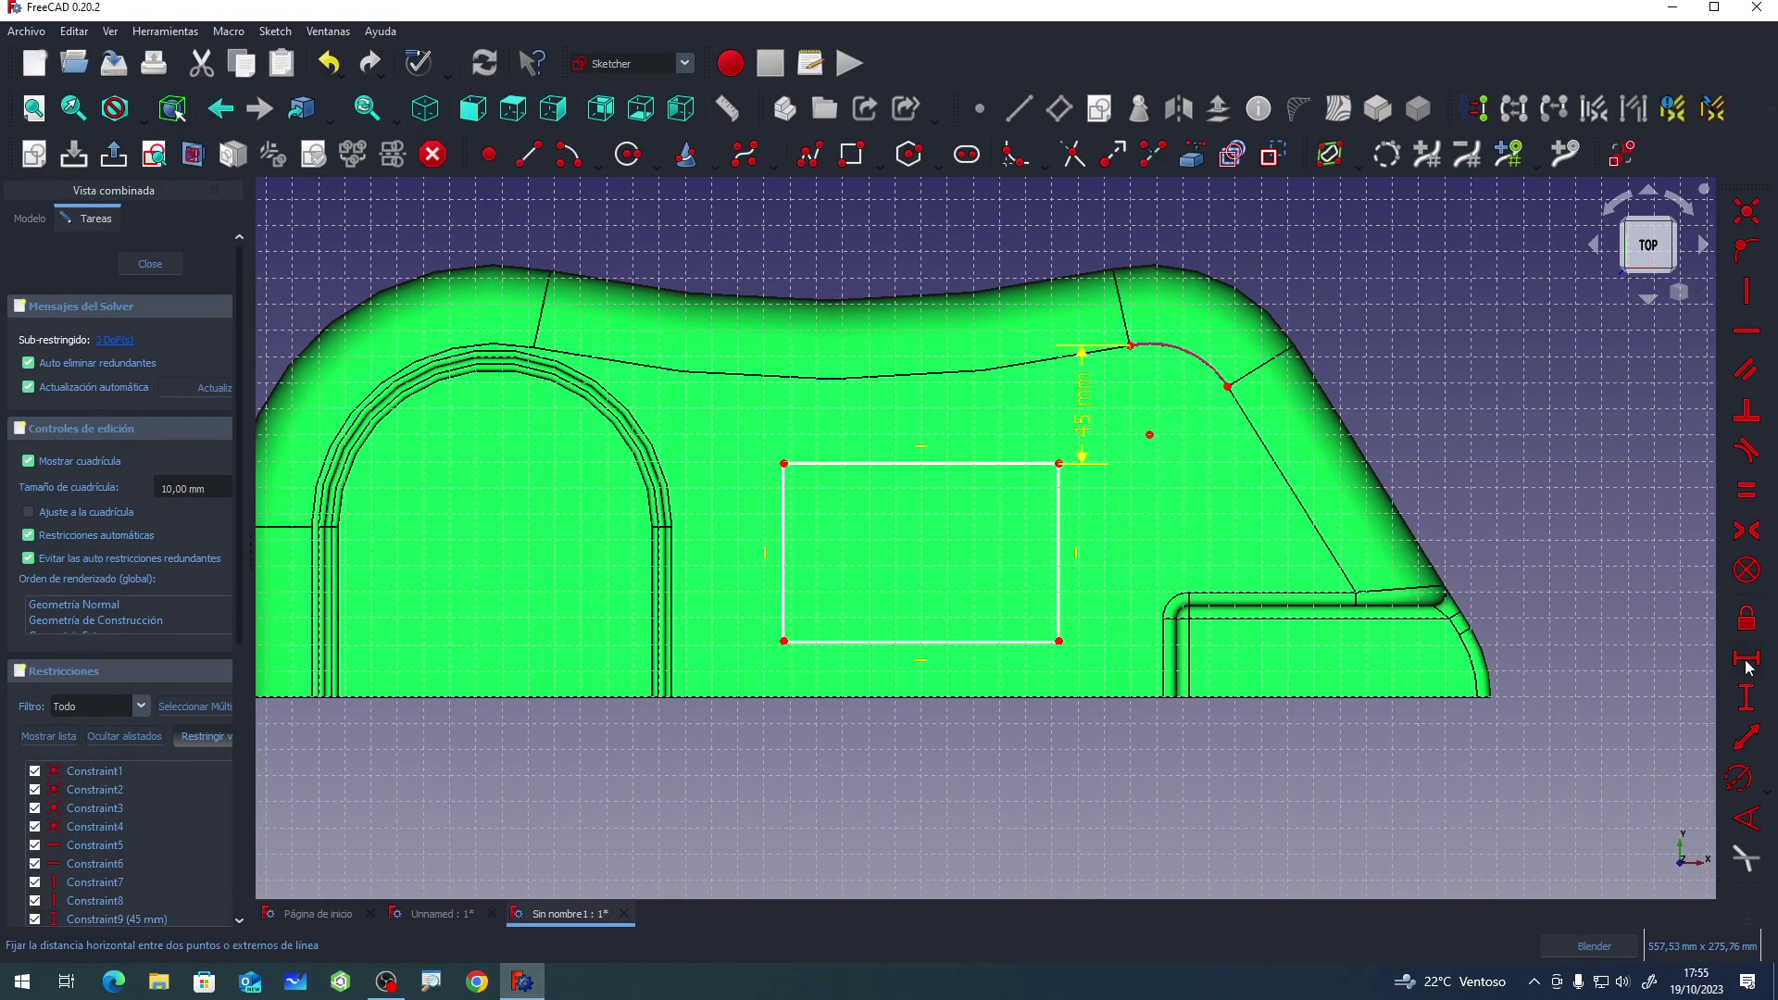
Add a 25 mm horizontal distance from the arc end to the corner, and tidy both dimensions.
click(1746, 658)
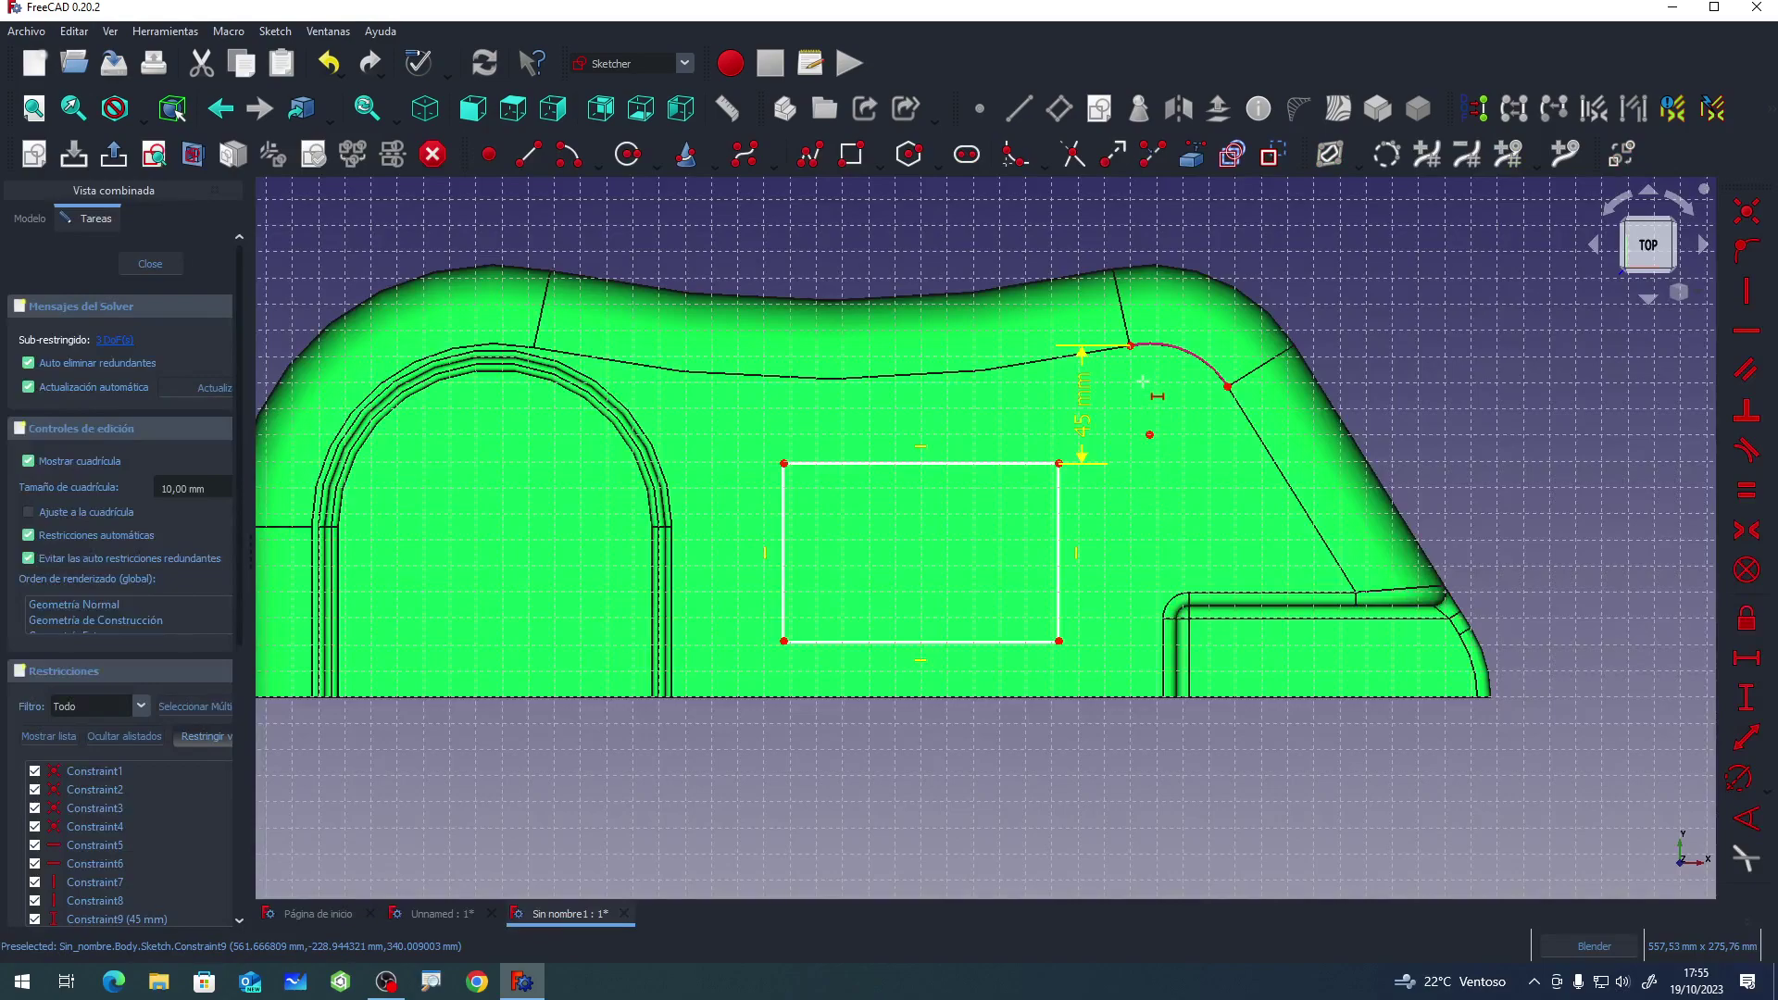
click(1129, 347)
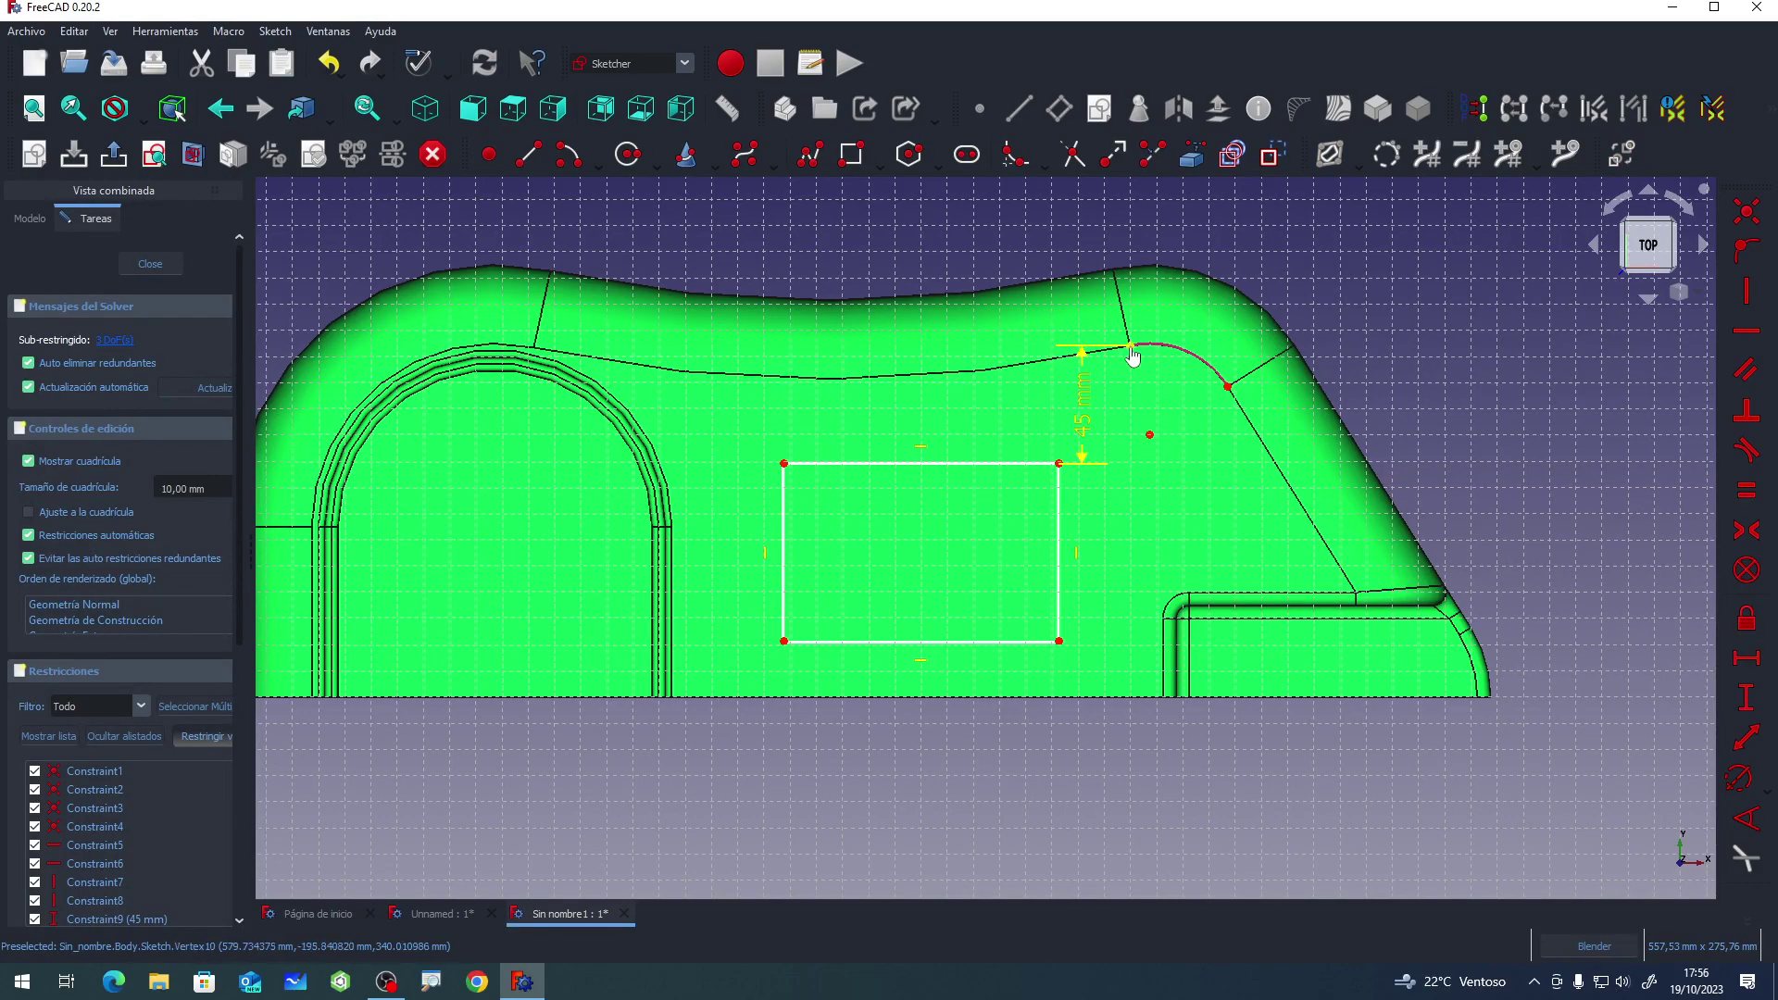
click(1058, 461)
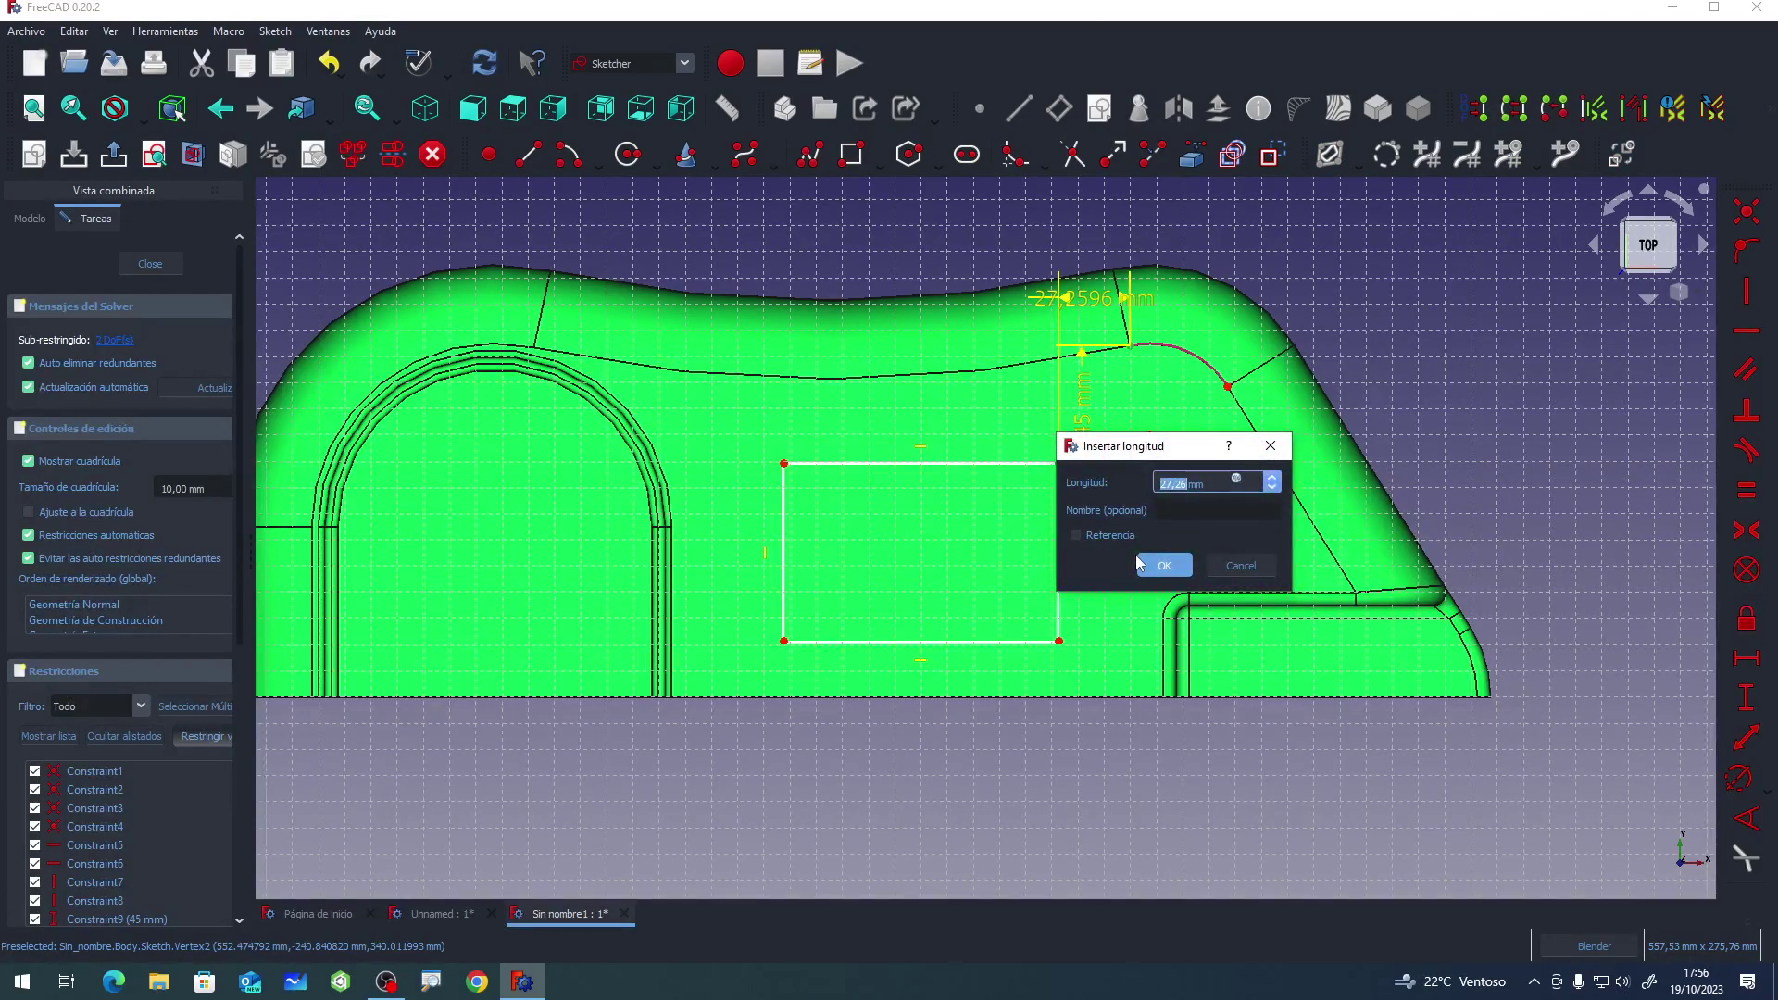
text(2)
click(1139, 563)
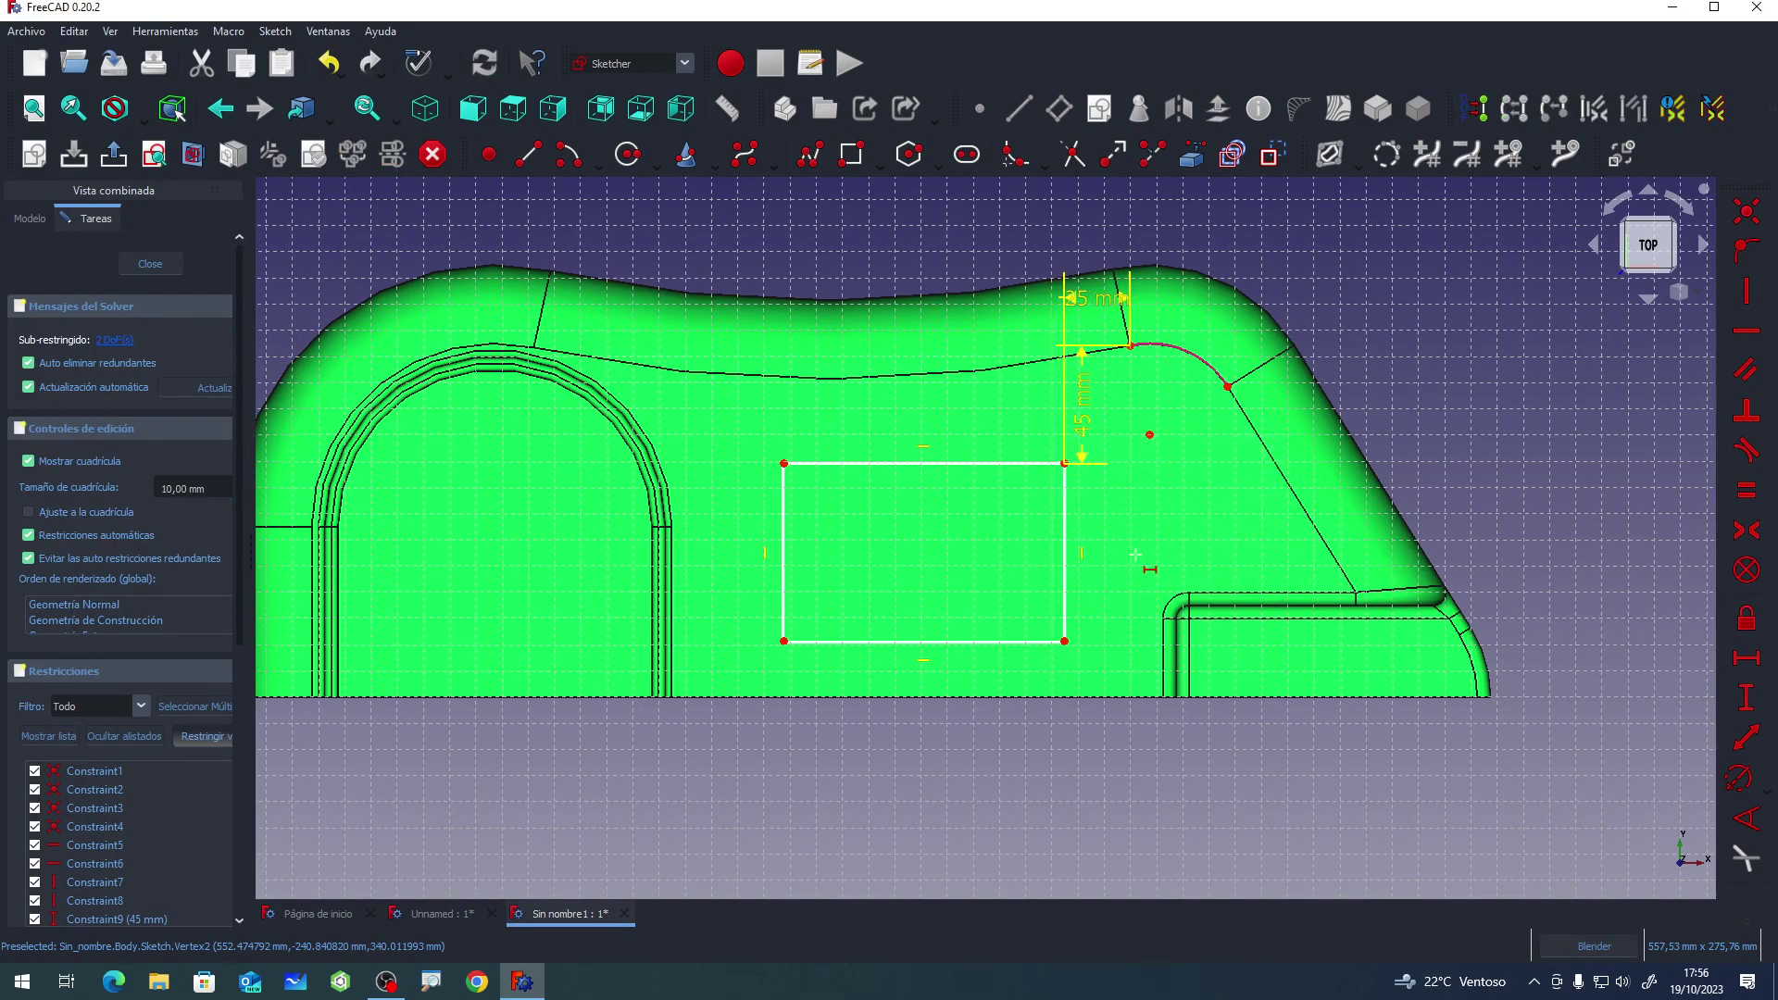
drag(1099, 411, 1231, 412)
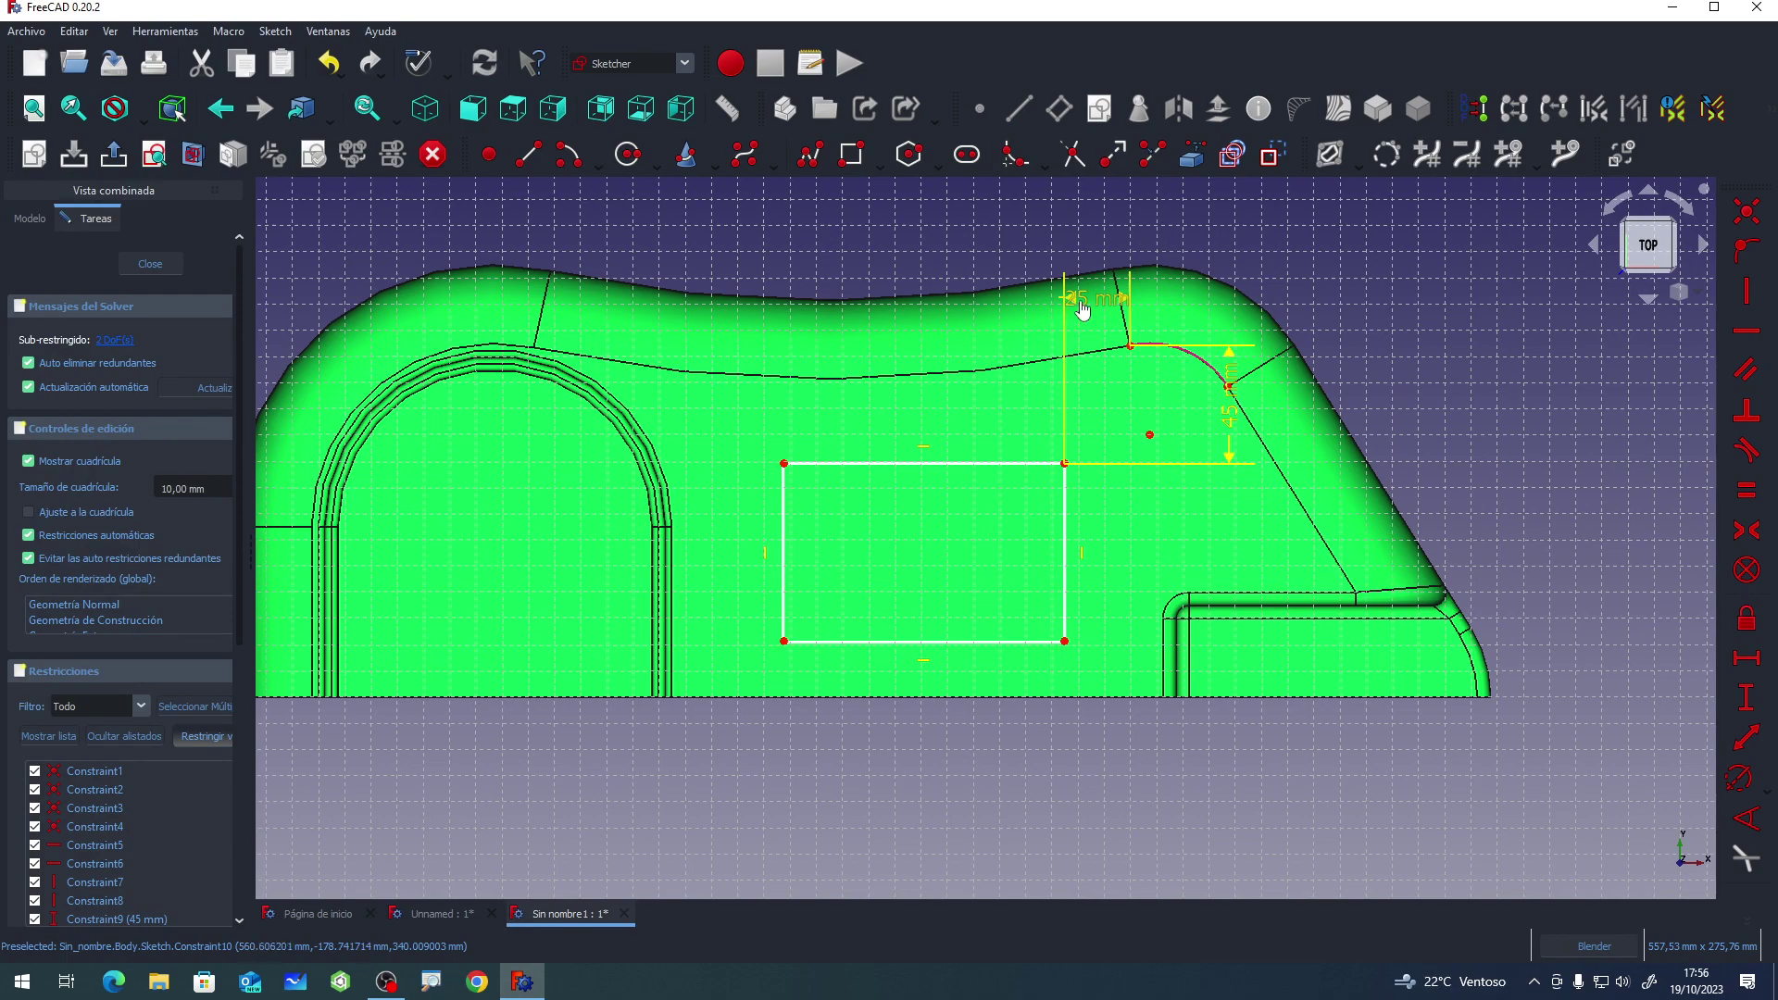
drag(1097, 301, 1108, 254)
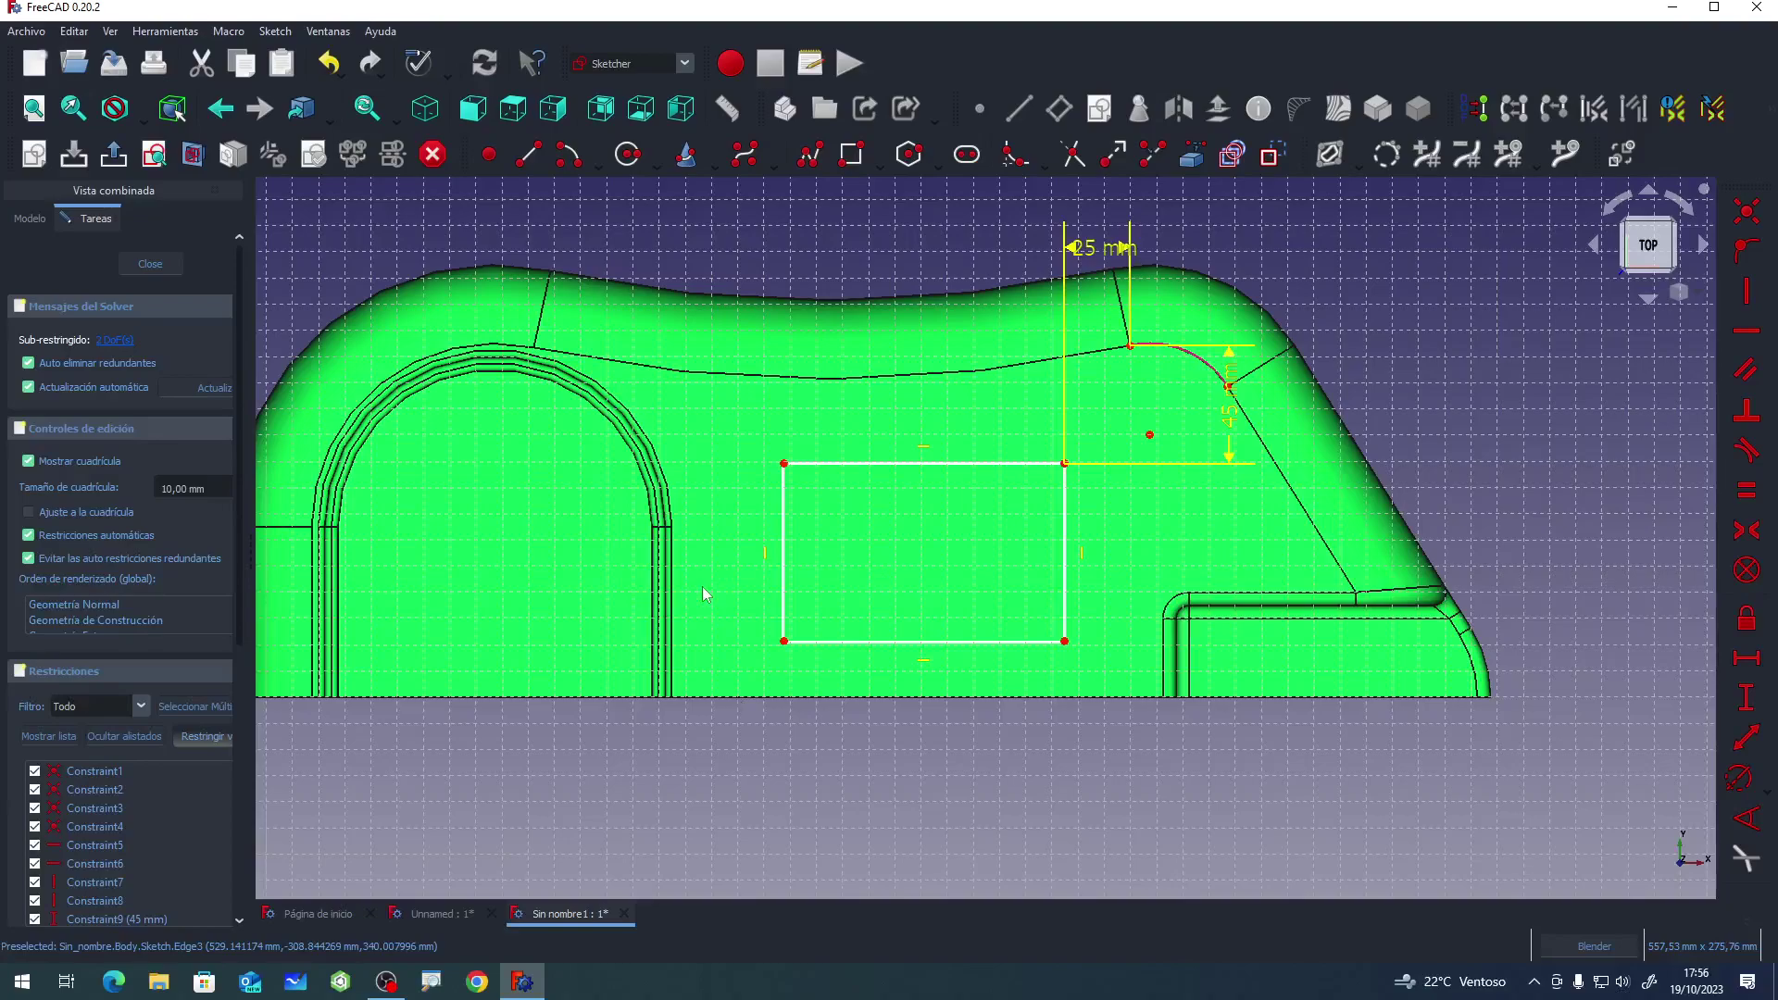
Cut the closed rectangle sketch into the joystick panel as a 23 mm deep Pocket.
click(150, 263)
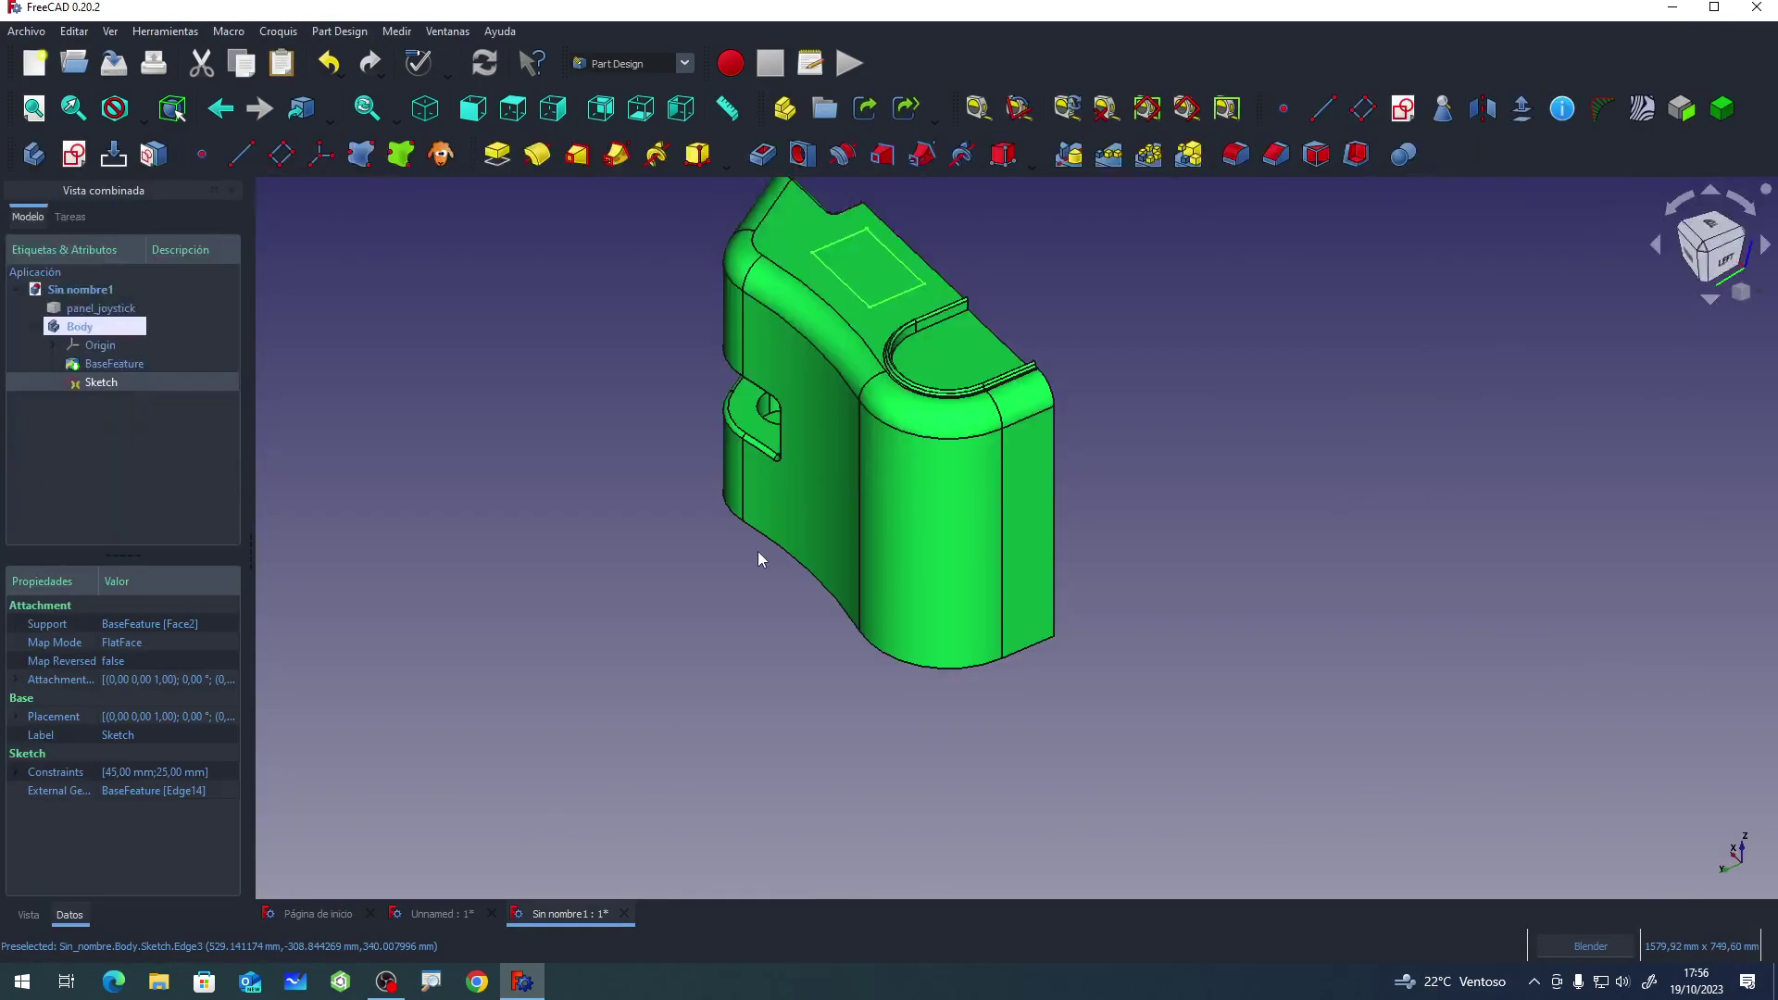
scroll(889, 278, up, 3)
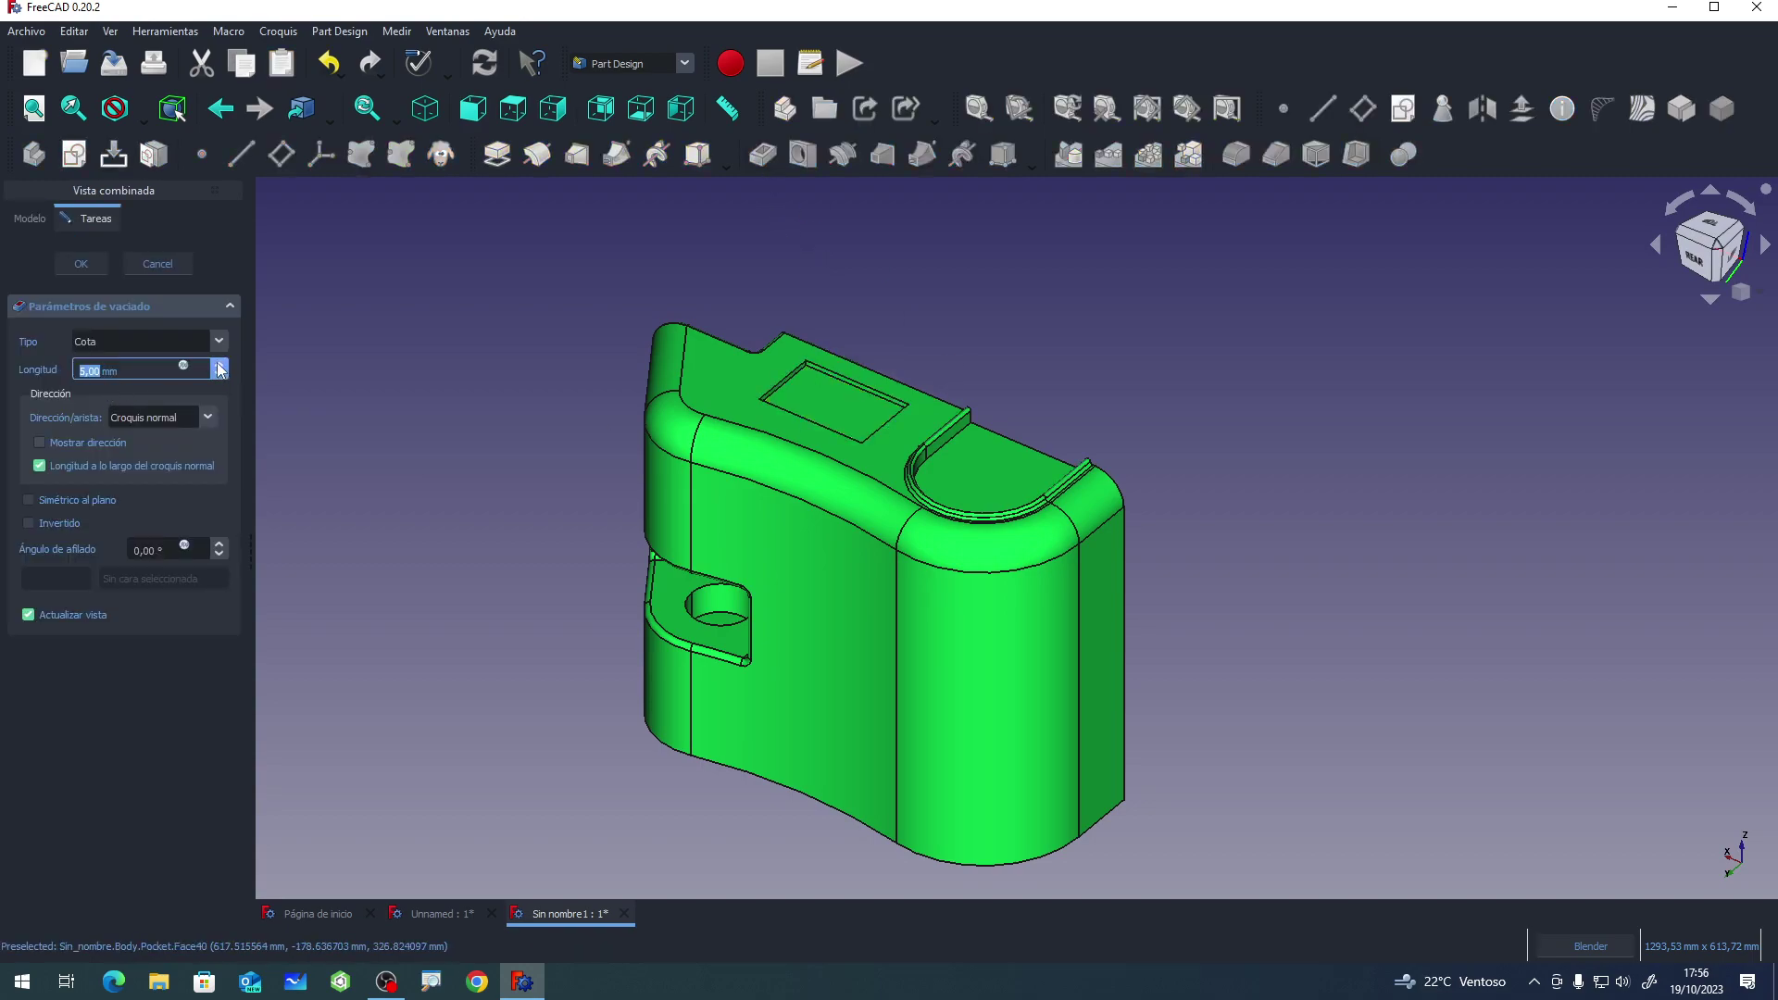
click(219, 366)
click(219, 366)
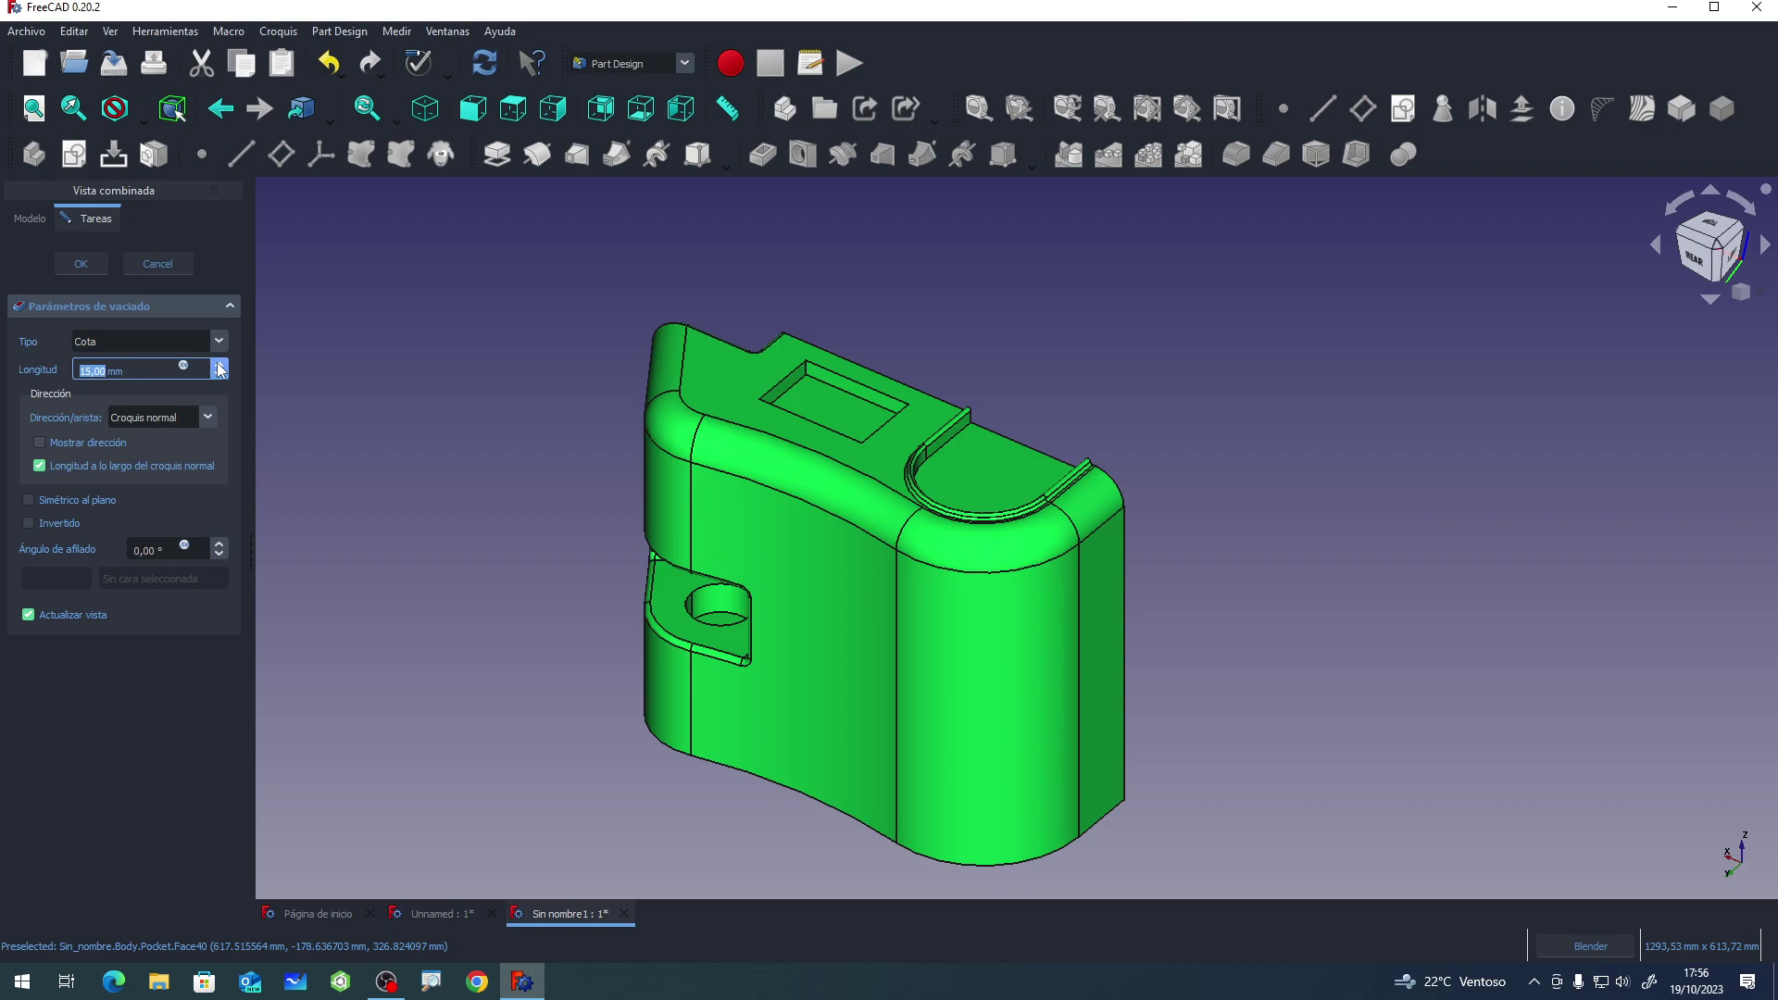
click(219, 366)
click(219, 365)
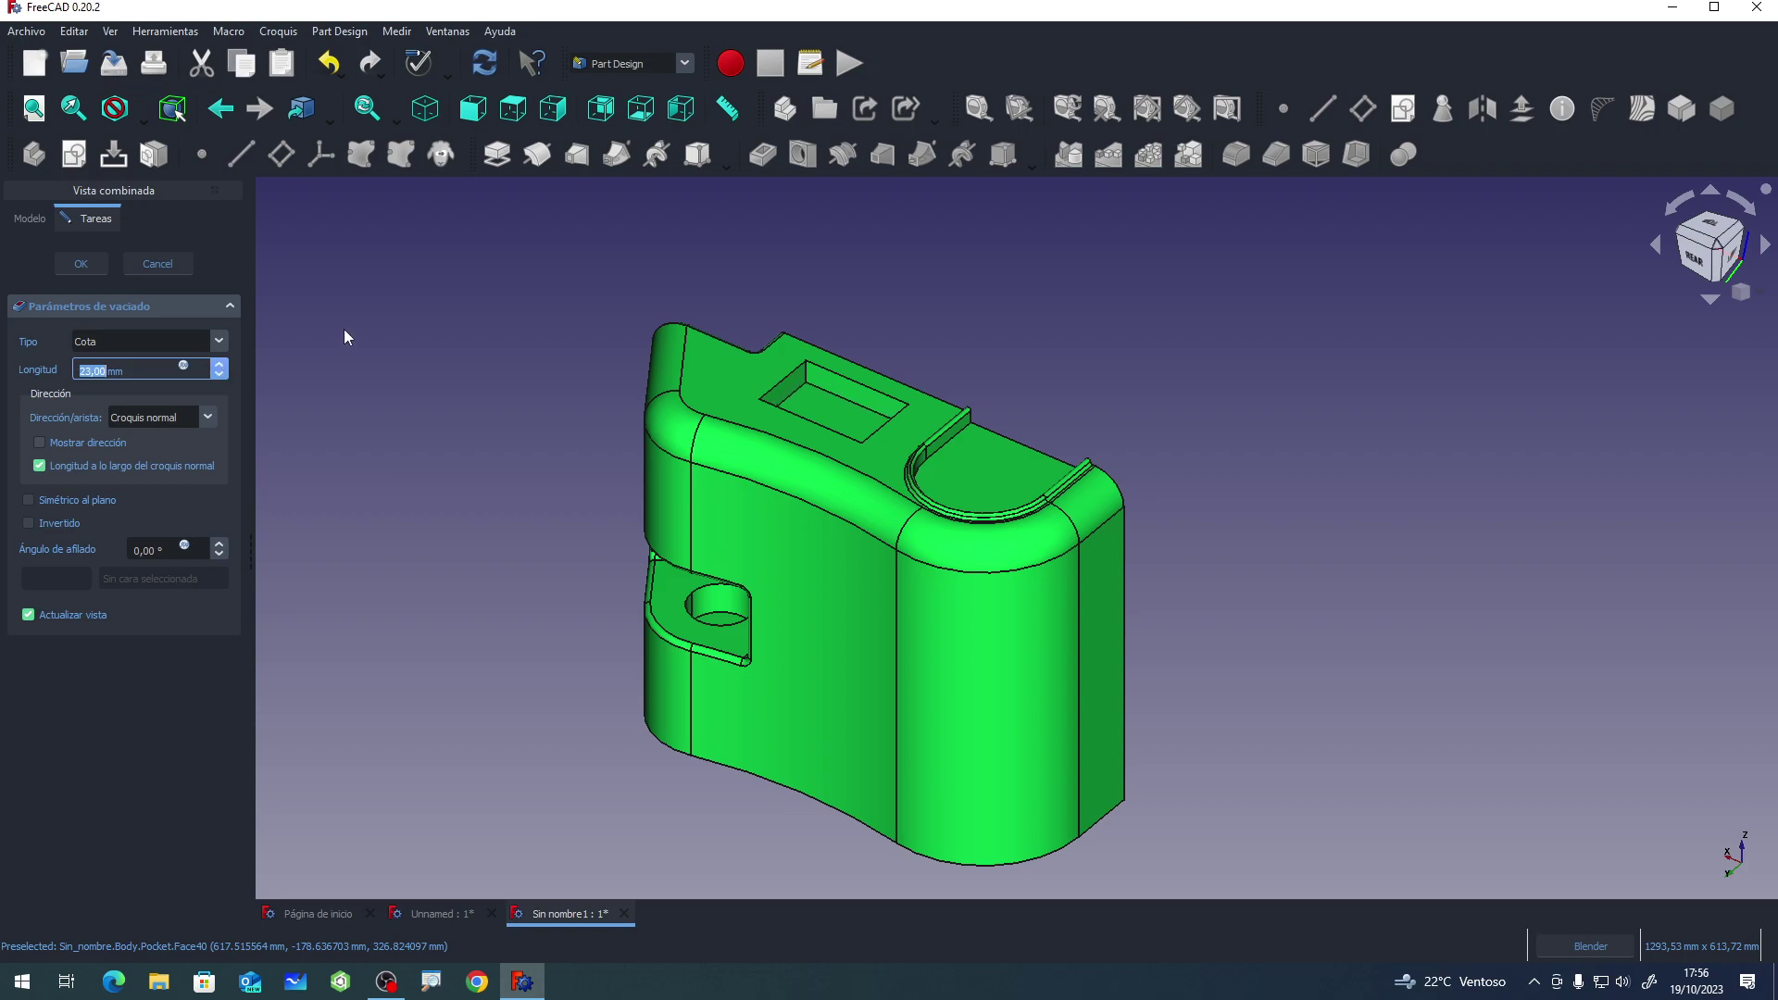
click(104, 270)
mouse_move(1079, 349)
middle_down()
mouse_move(489, 419)
mouse_move(1230, 377)
mouse_move(587, 524)
mouse_move(1349, 491)
mouse_move(768, 496)
middle_up()
scroll(768, 497, up, 5)
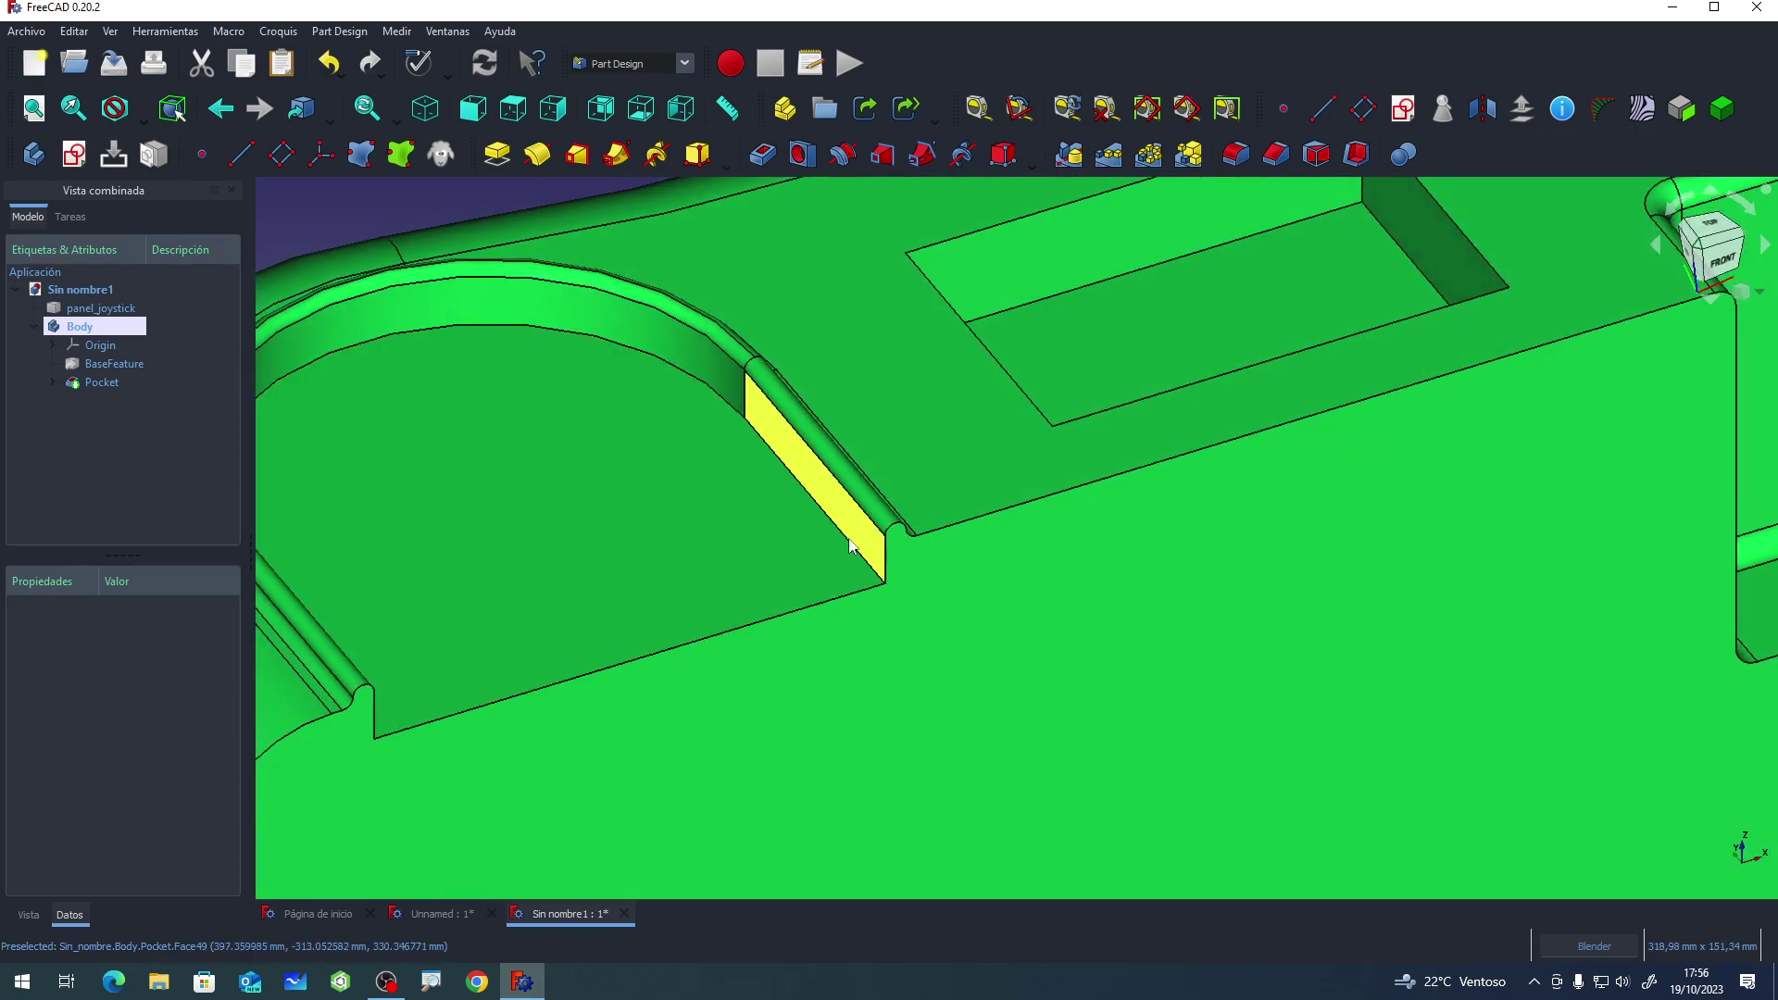
Round the curved top recess edge with a 6 mm fillet.
click(841, 537)
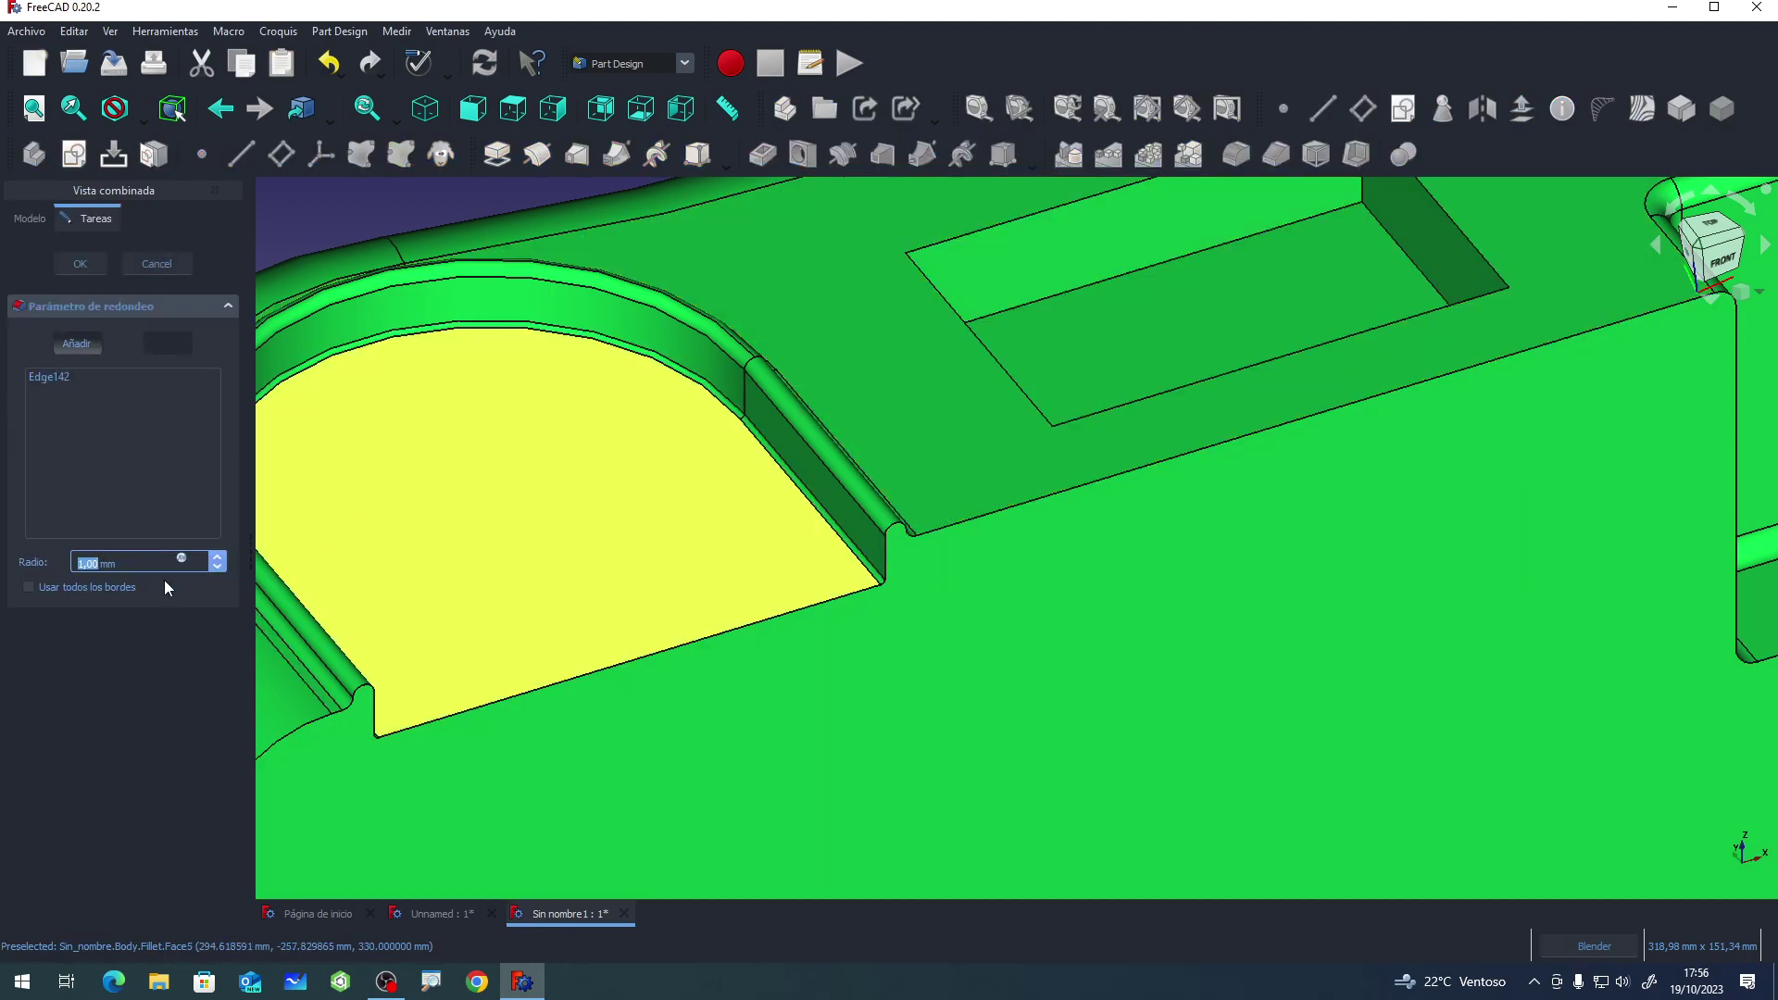
click(217, 558)
click(216, 557)
click(217, 557)
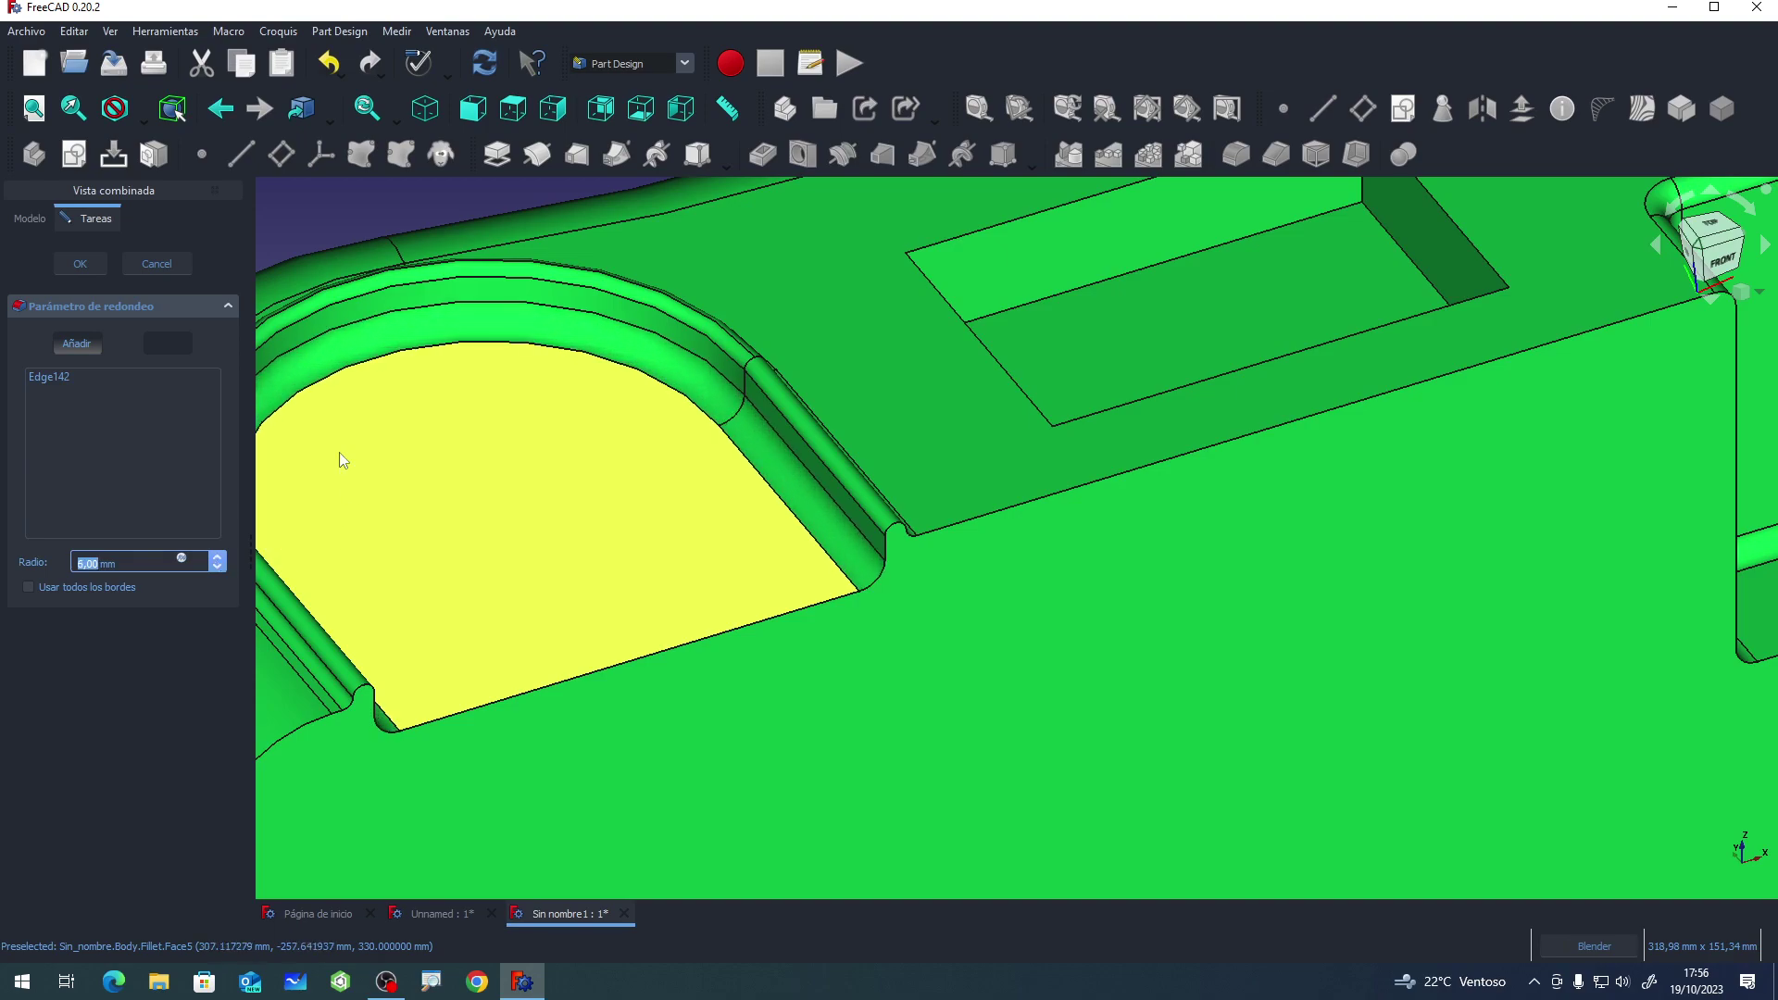
click(81, 264)
scroll(572, 447, down, 5)
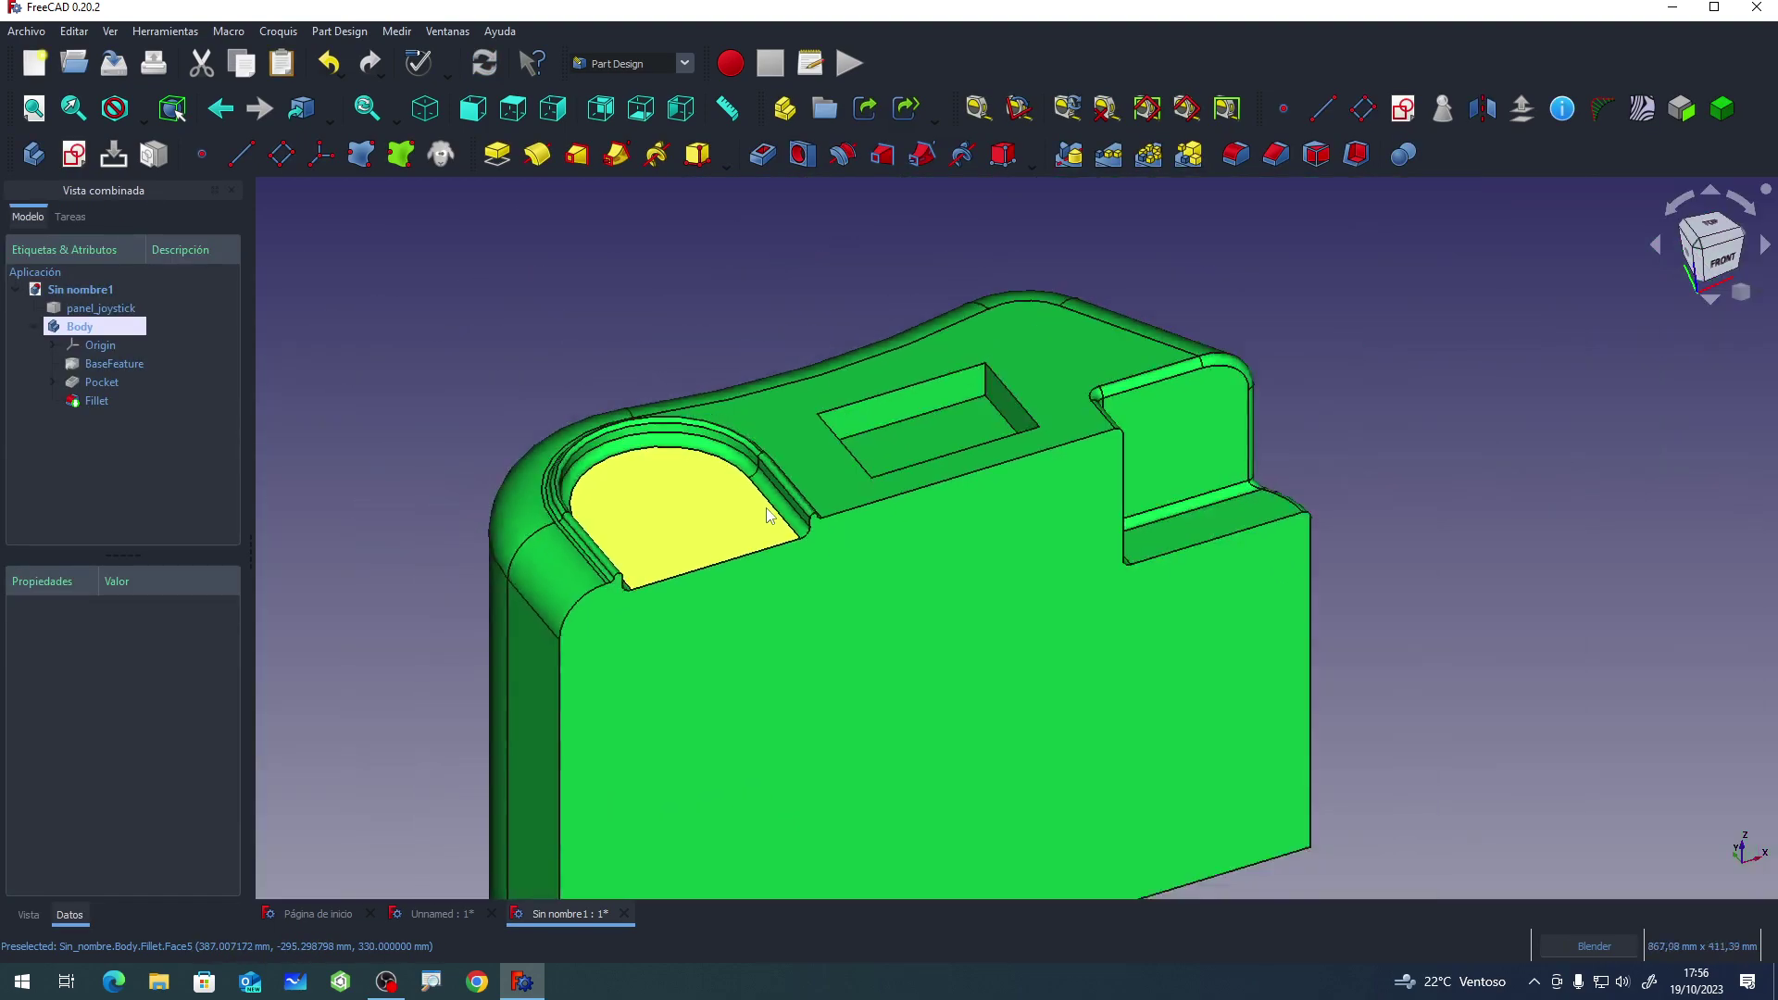
scroll(571, 447, down, 3)
Orbit and zoom the part to bring the side hole's bottom edge into view.
mouse_move(572, 447)
middle_down()
mouse_move(1198, 385)
mouse_move(1182, 358)
mouse_move(1102, 404)
mouse_move(1099, 476)
middle_up()
scroll(761, 602, up, 2)
scroll(681, 608, up, 5)
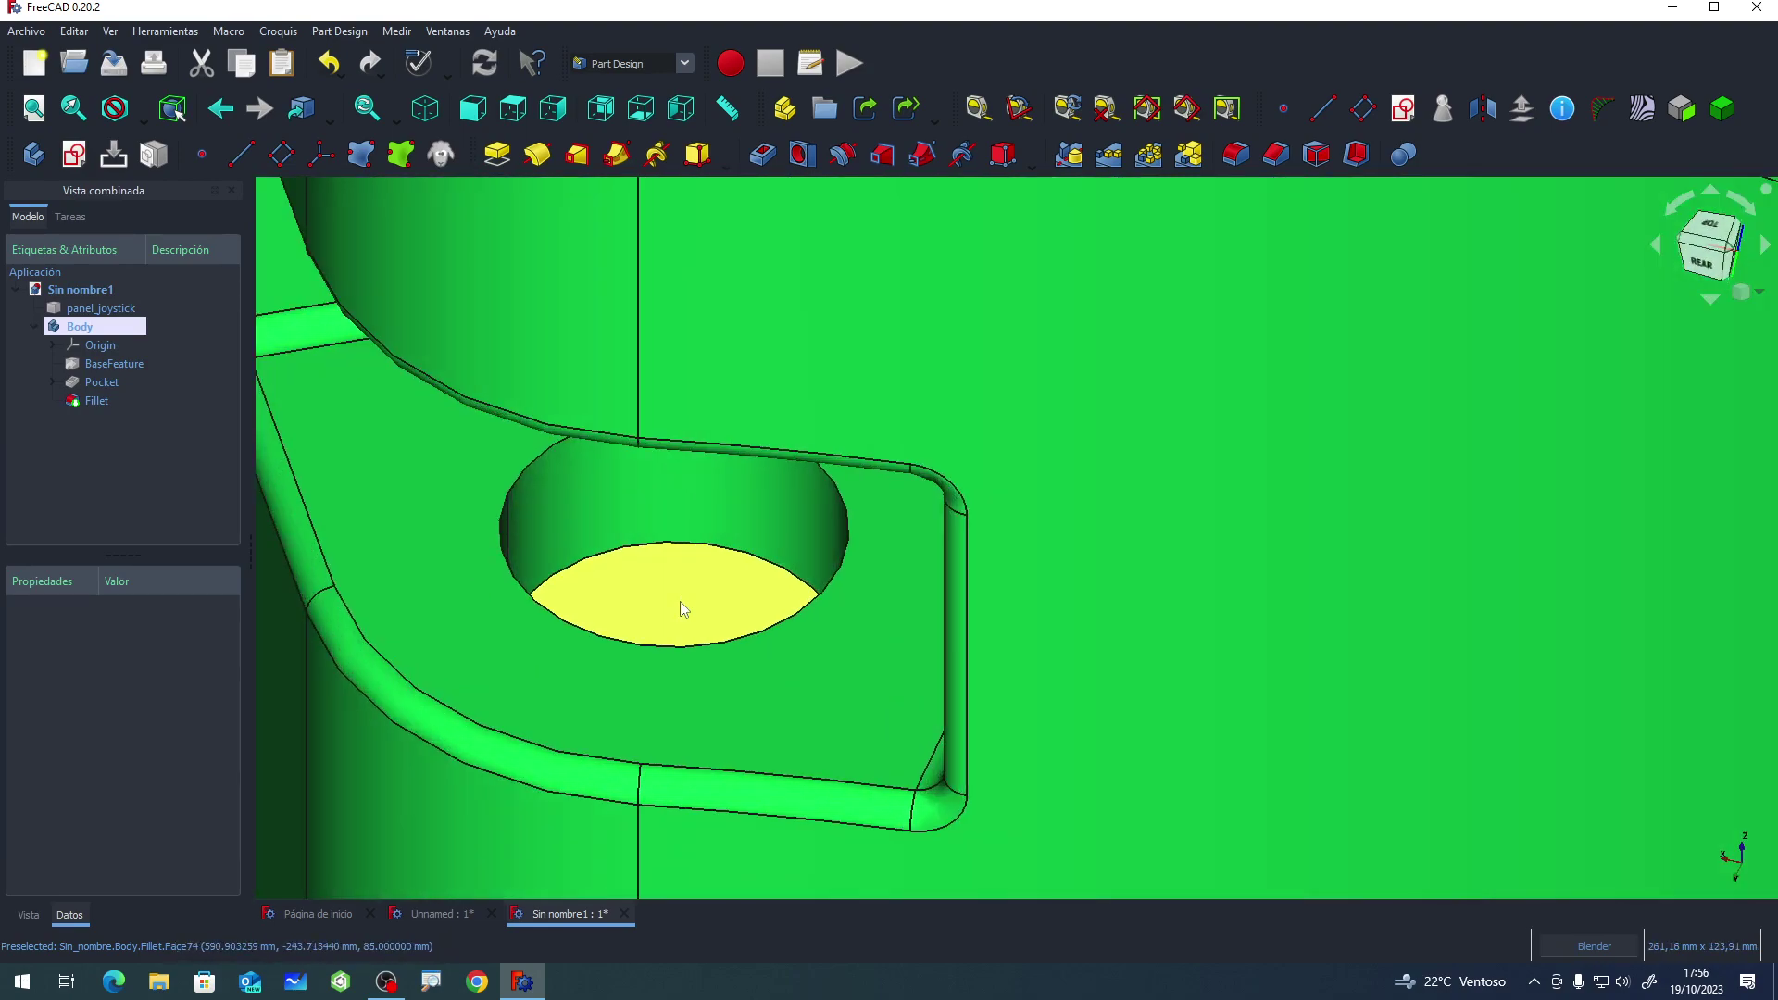
click(671, 546)
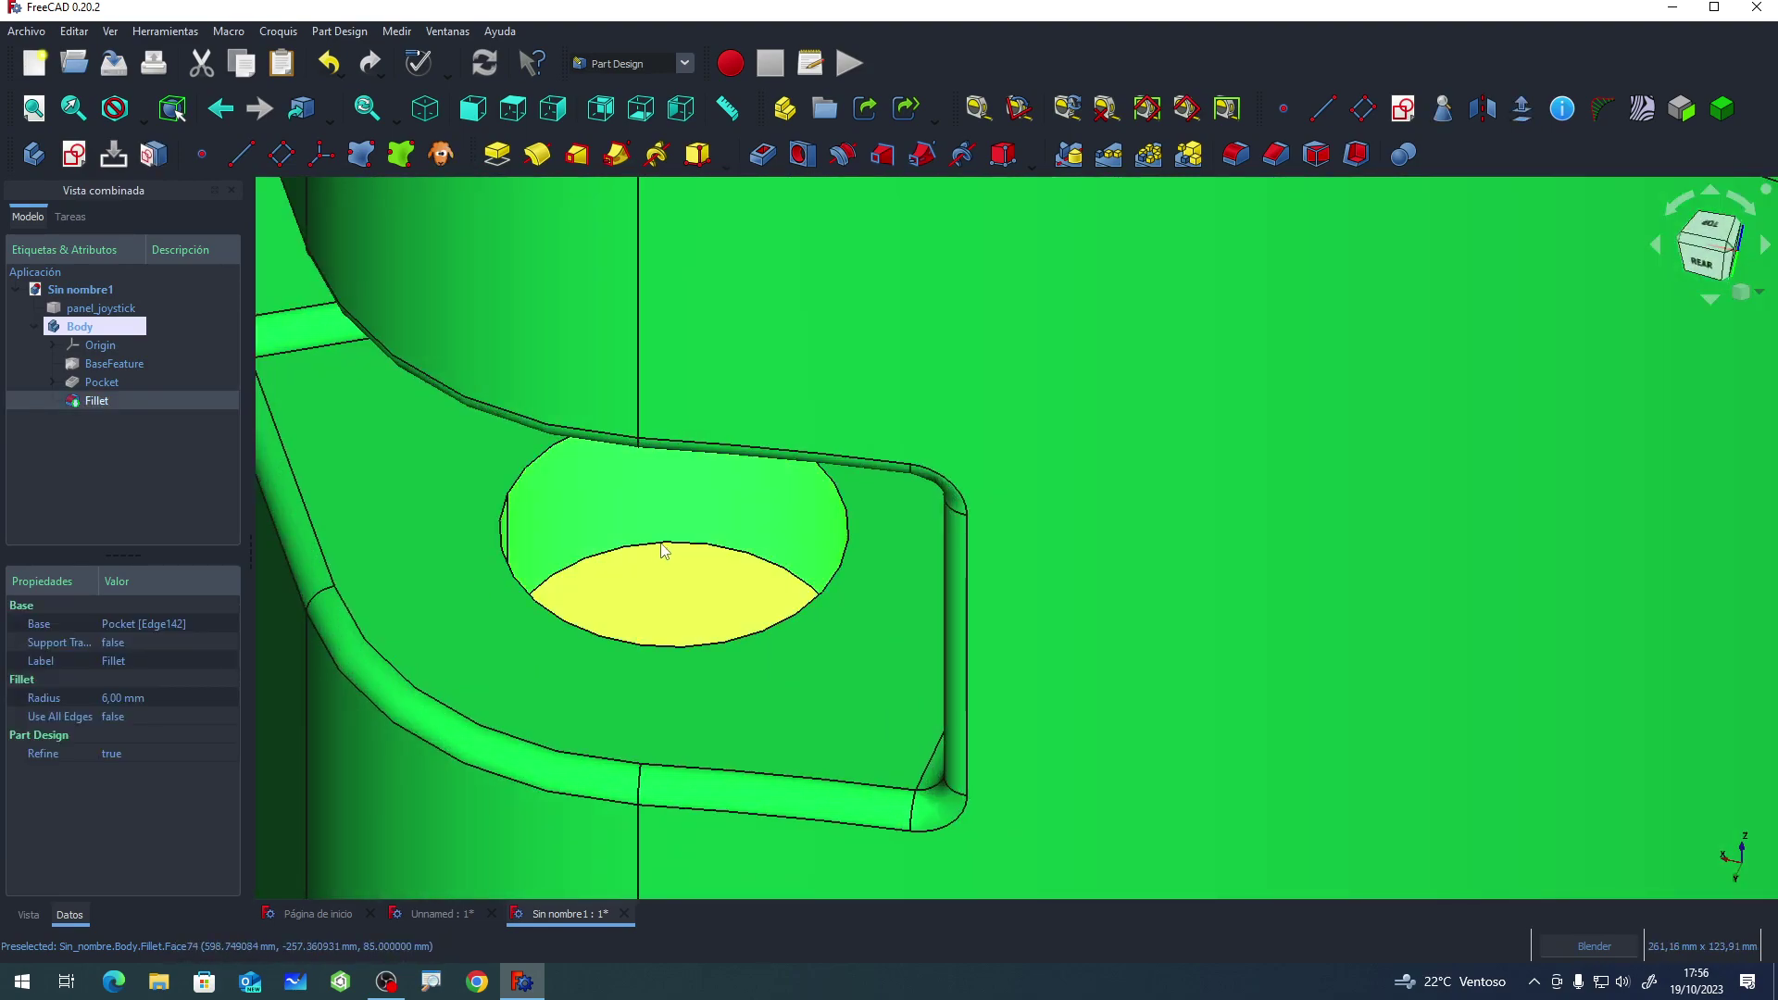
scroll(652, 543, up, 4)
scroll(835, 598, up, 3)
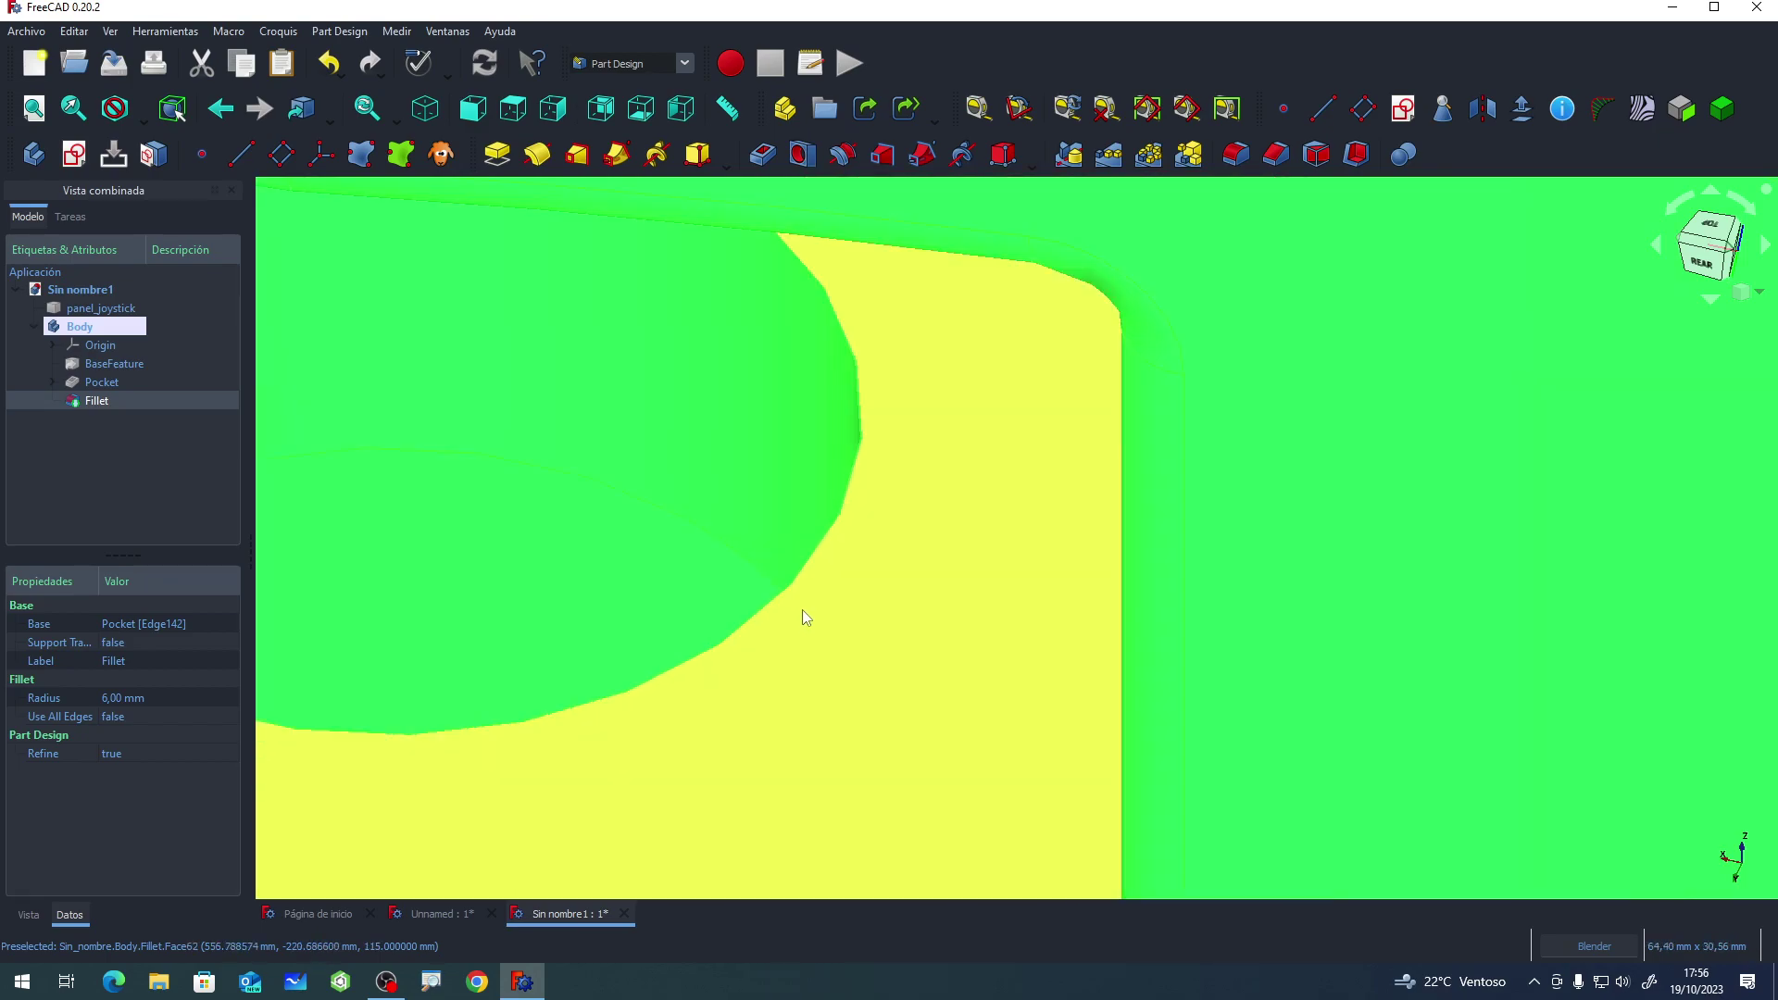
key(v)
key(f)
click(535, 776)
scroll(732, 556, up, 5)
scroll(729, 543, up, 3)
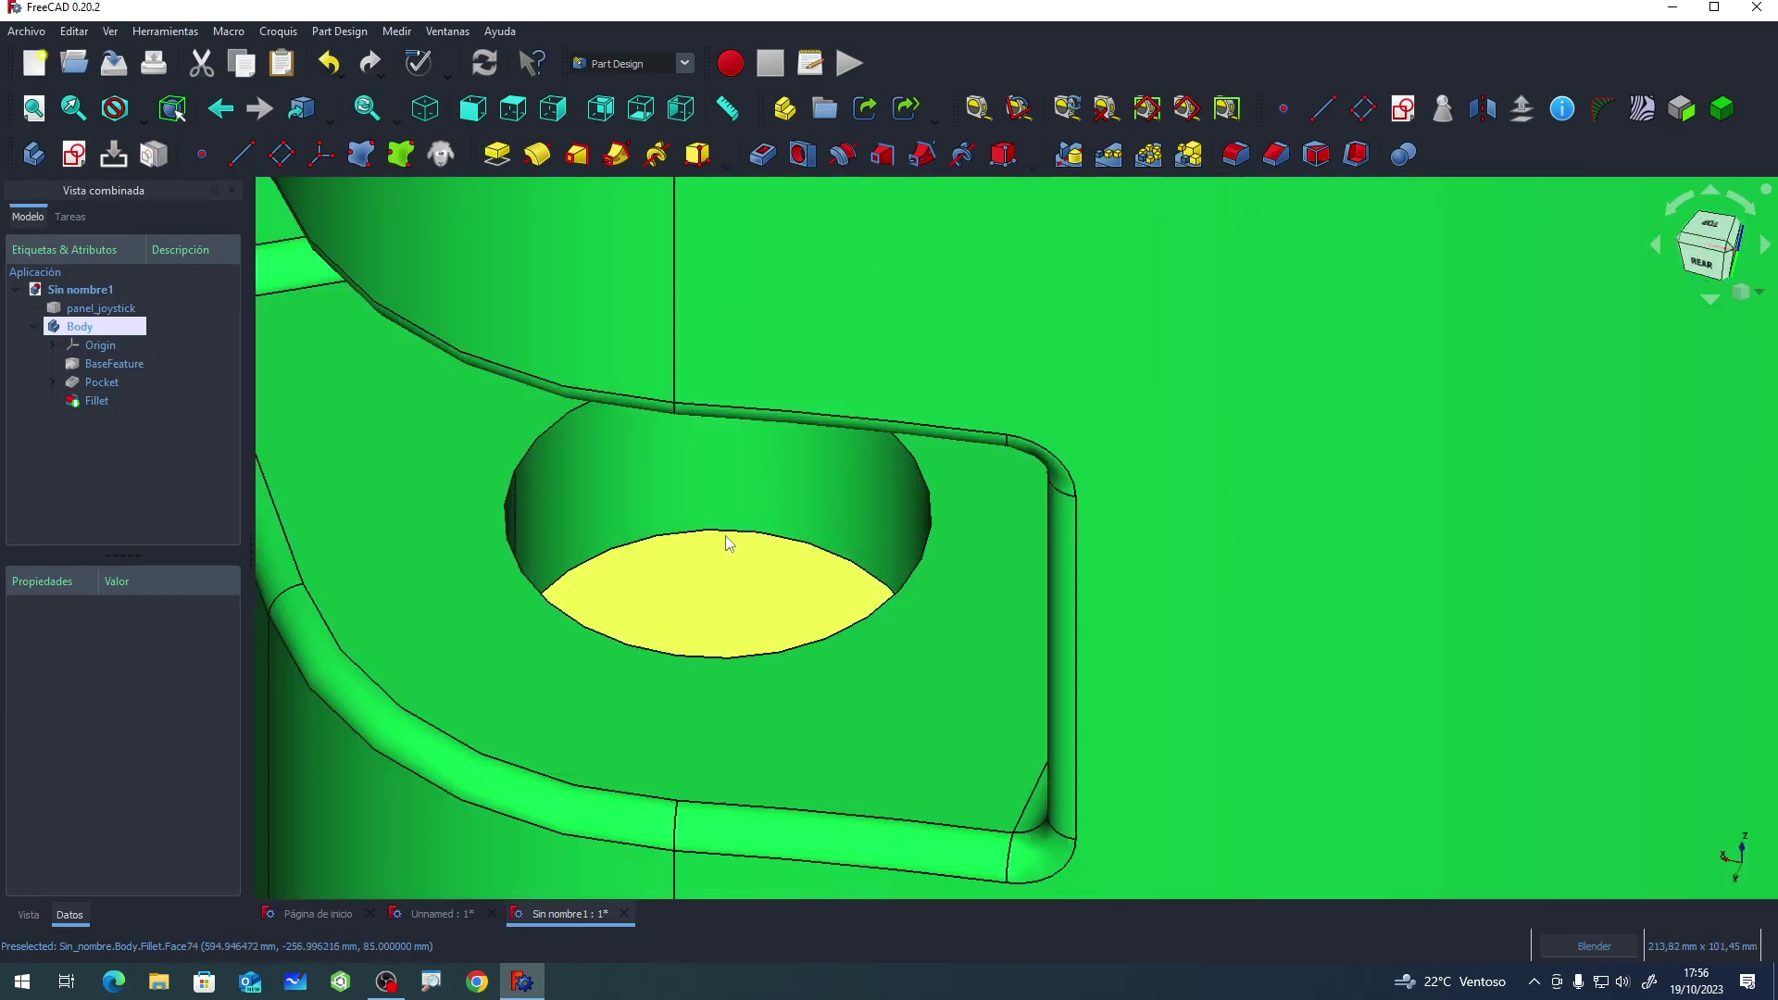
Add a second fillet with an enlarged radius on the side hole's bottom circular edge.
click(715, 532)
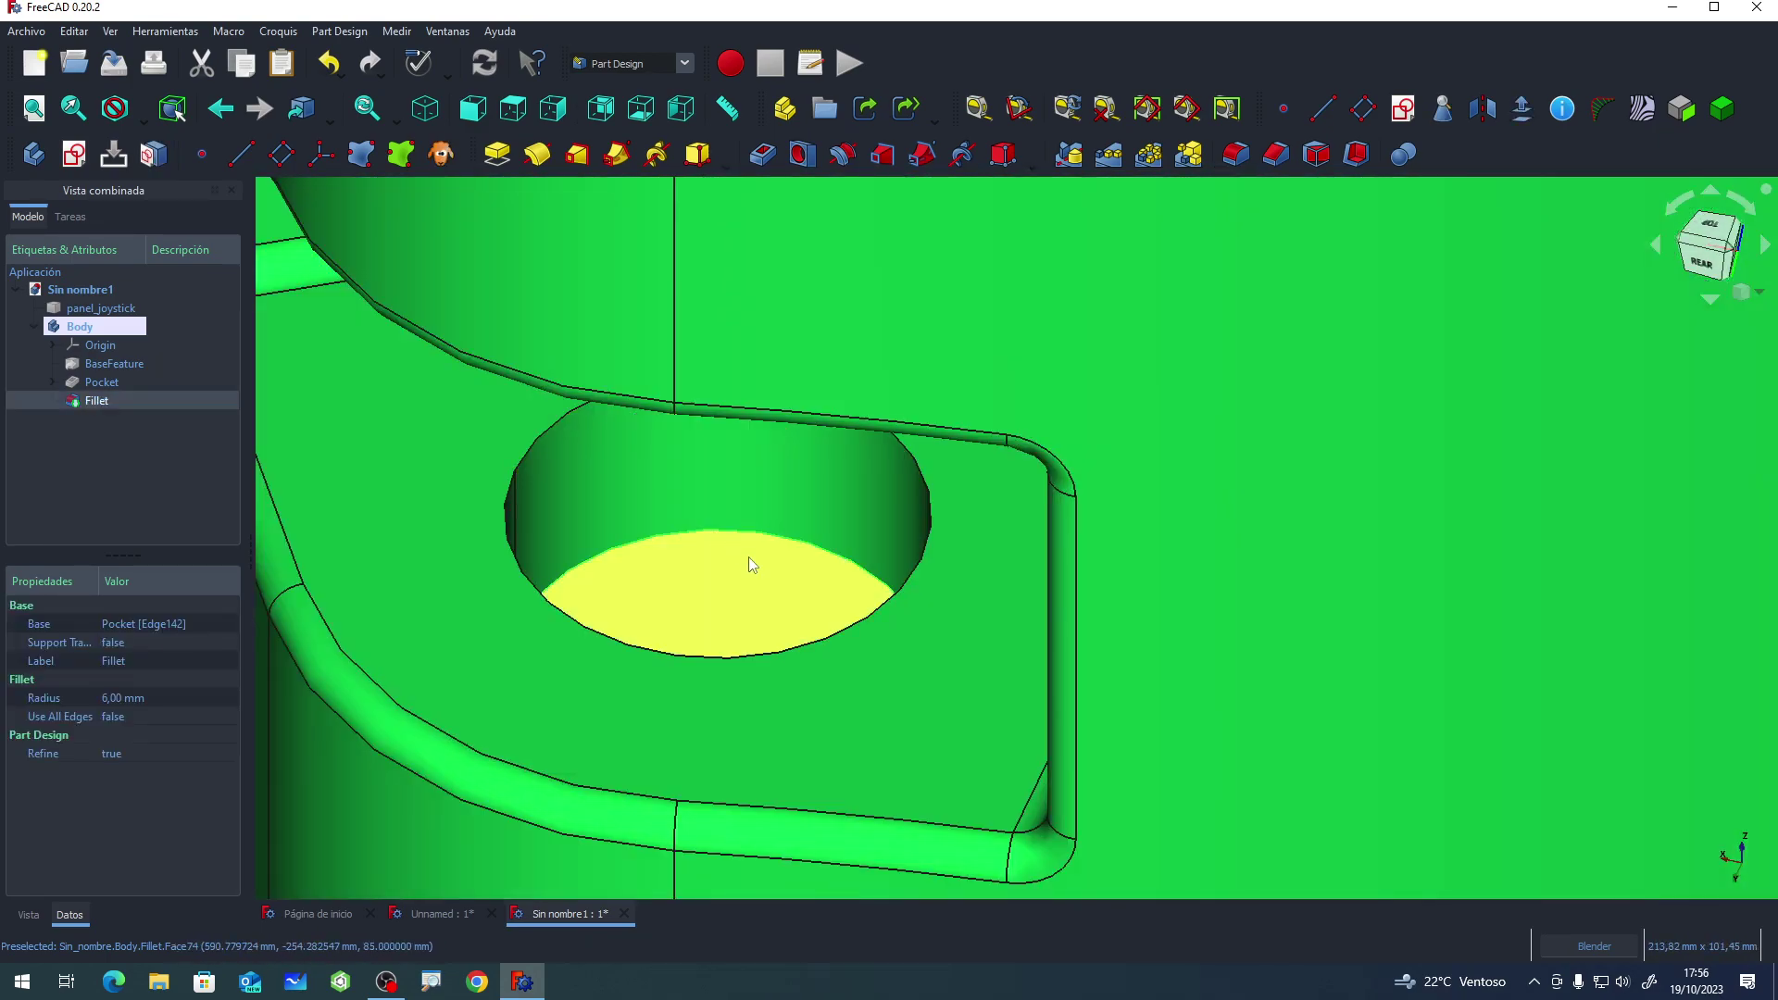
click(1236, 154)
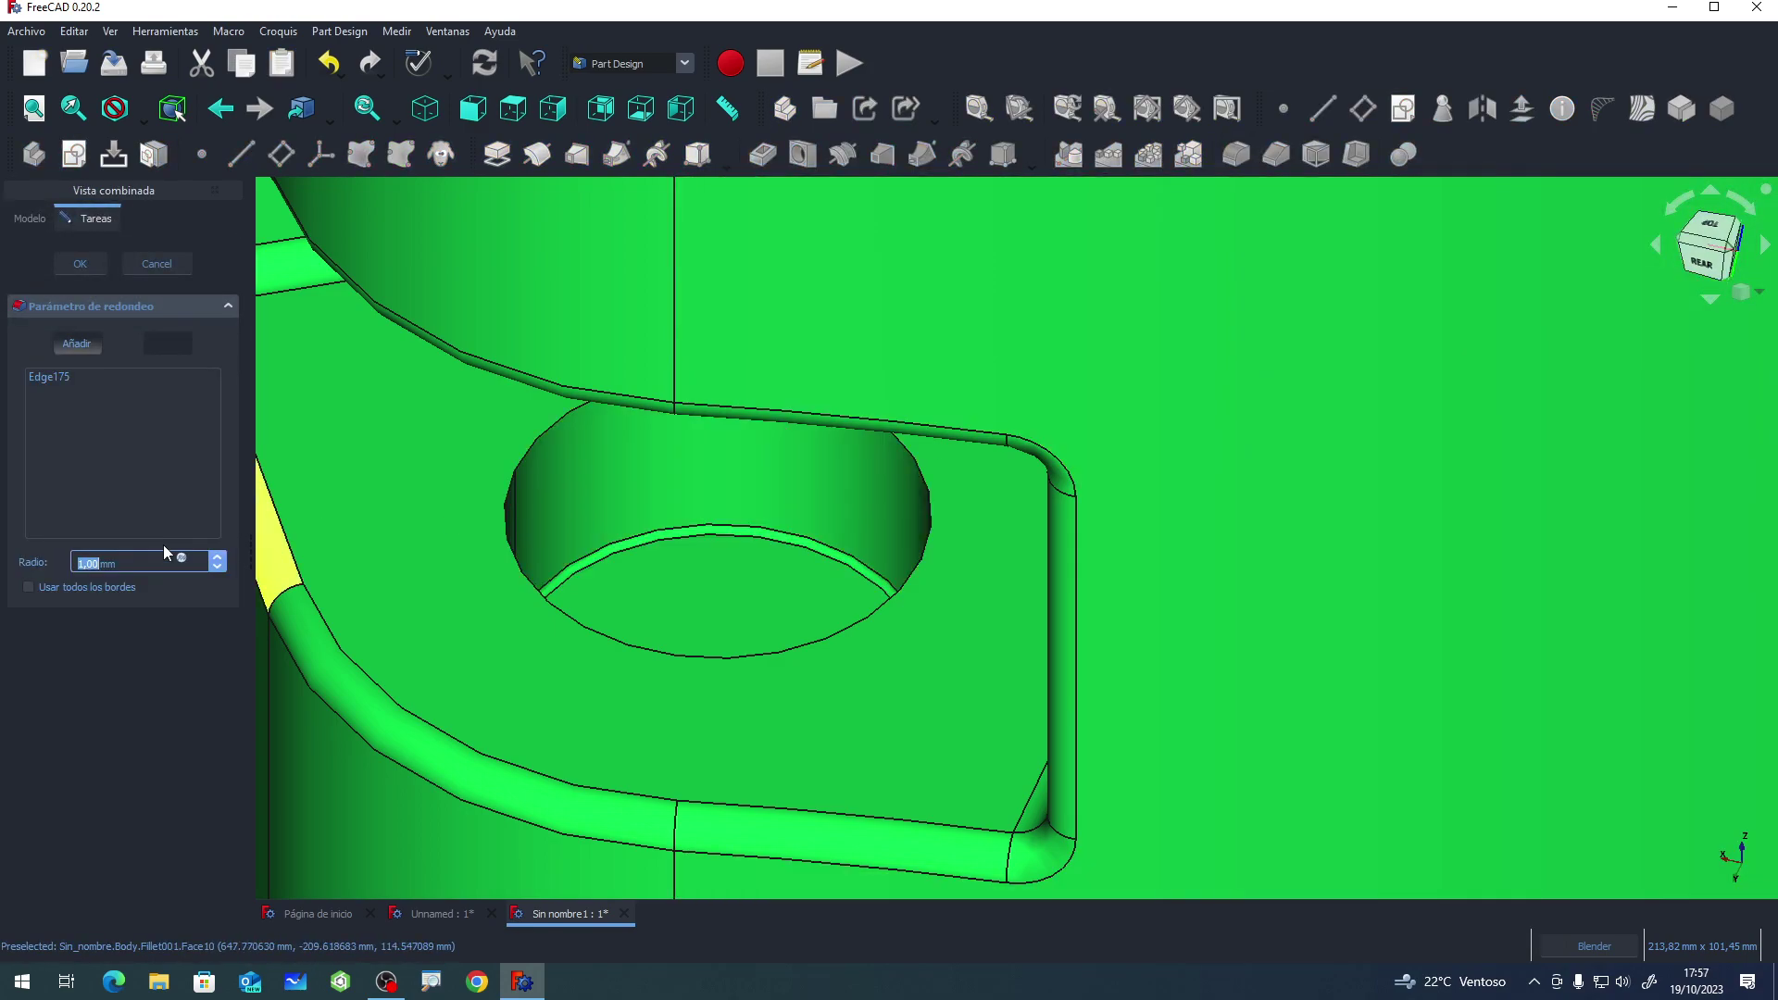
click(214, 560)
click(215, 560)
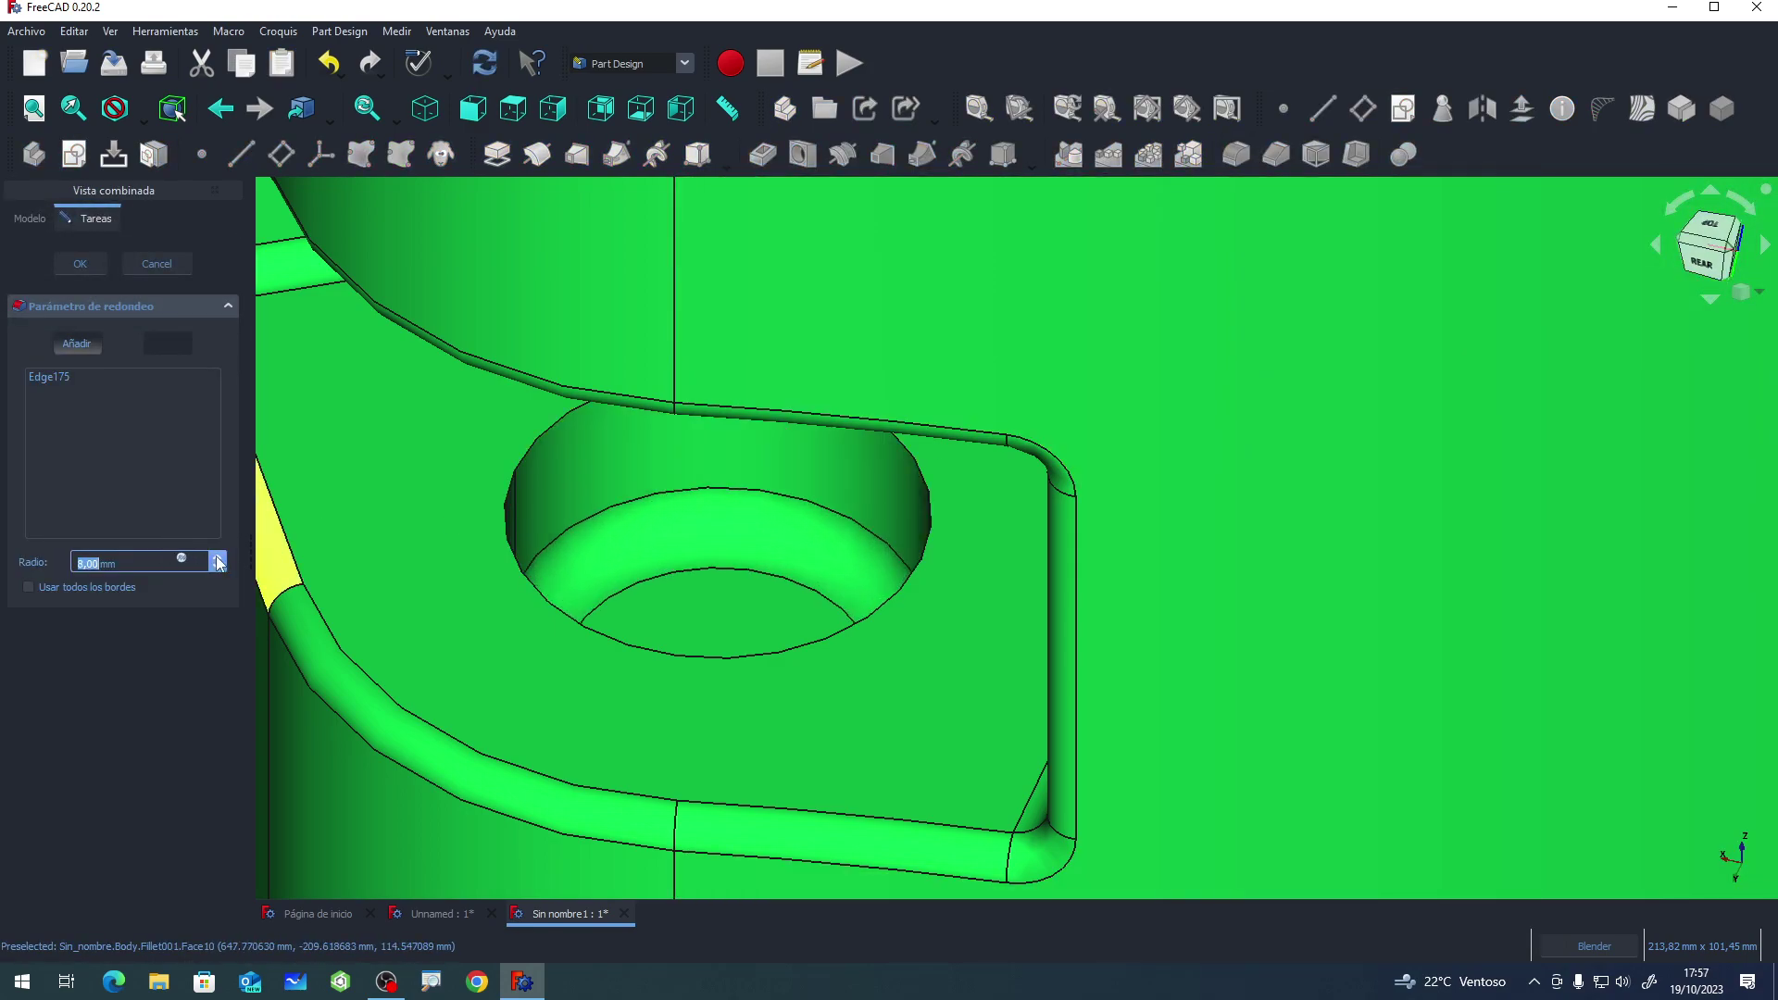
click(80, 264)
scroll(864, 720, down, 10)
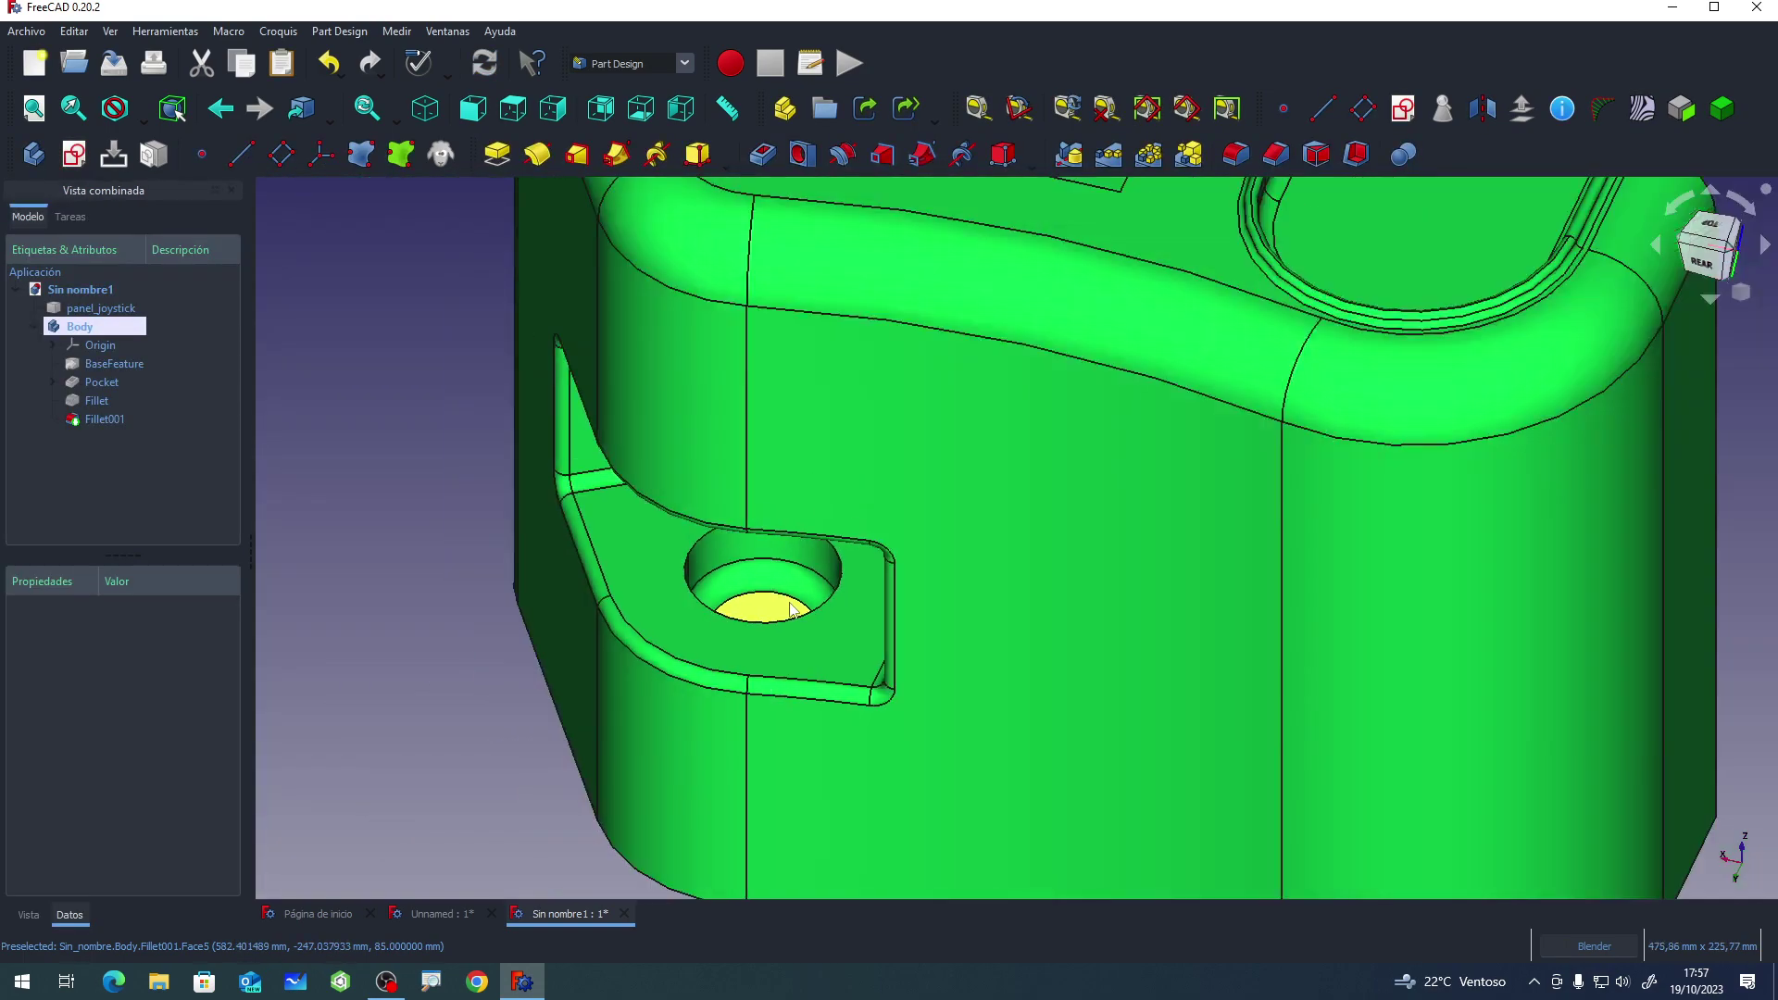
mouse_move(834, 708)
middle_down()
mouse_move(864, 720)
mouse_move(819, 747)
mouse_move(1120, 712)
mouse_move(973, 798)
middle_up()
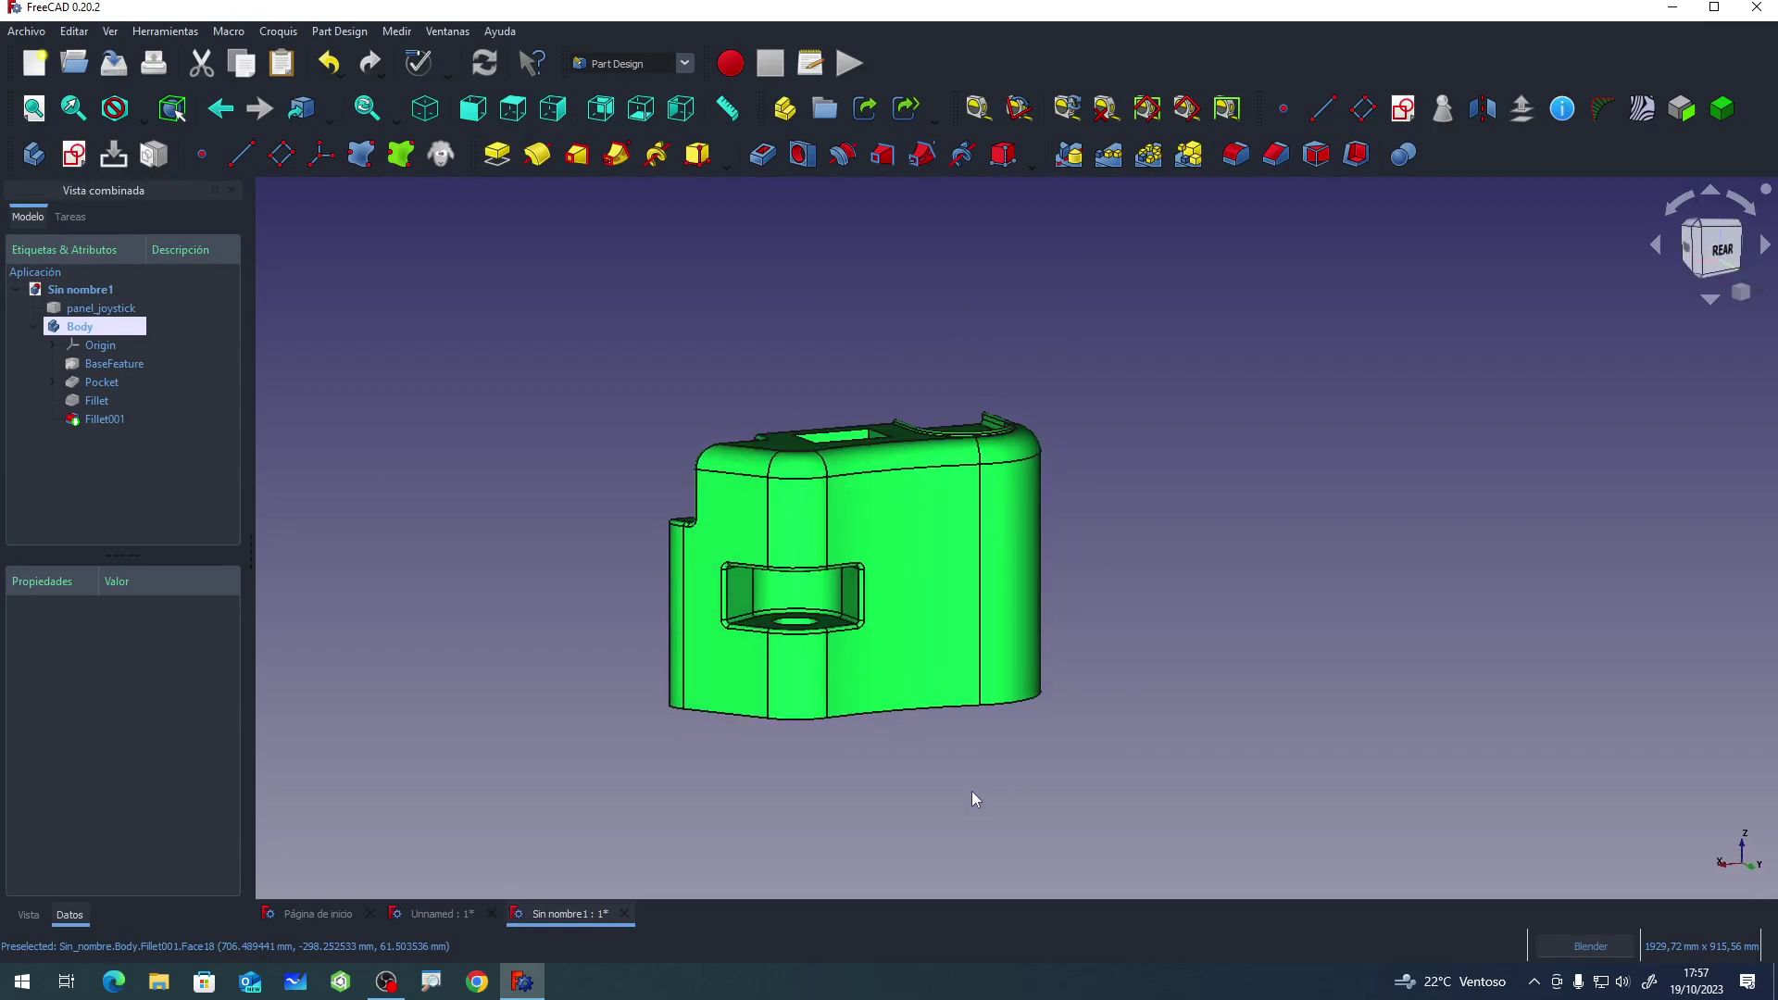